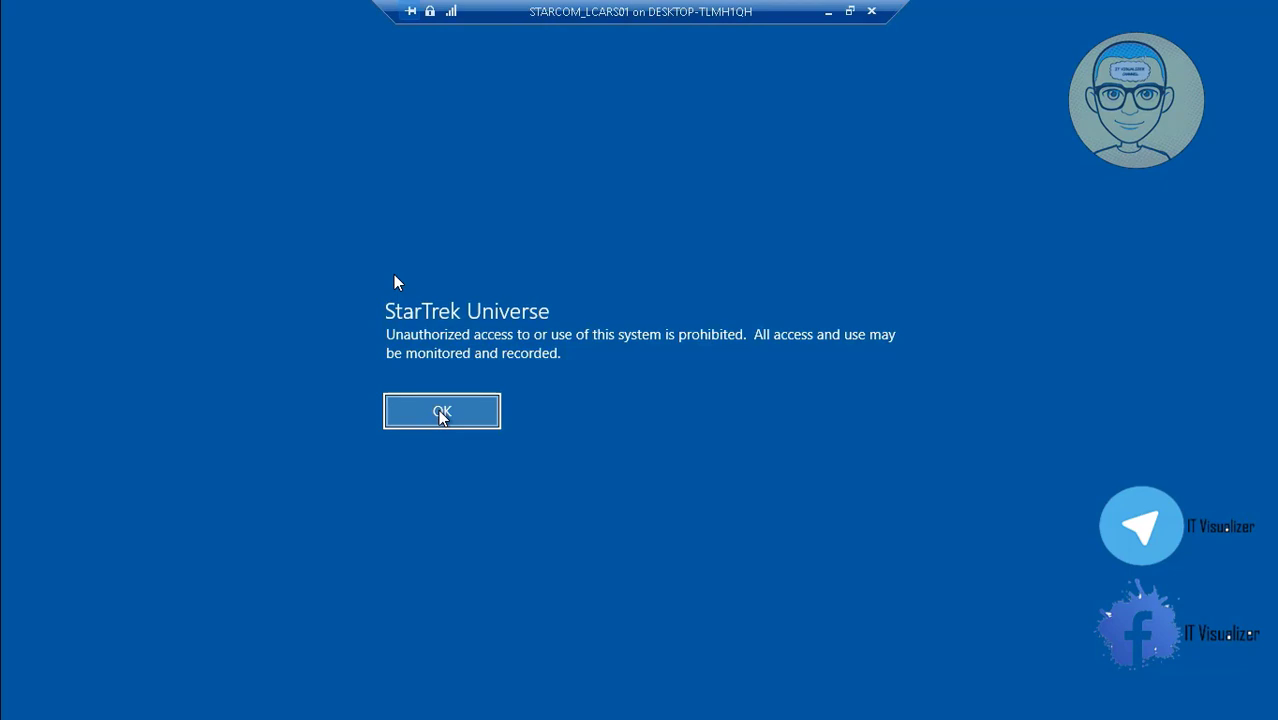
# Acknowledge the sign-in notice on STARCOM_LCARS01 and return to its sign-in screen
pyautogui.click(442, 414)
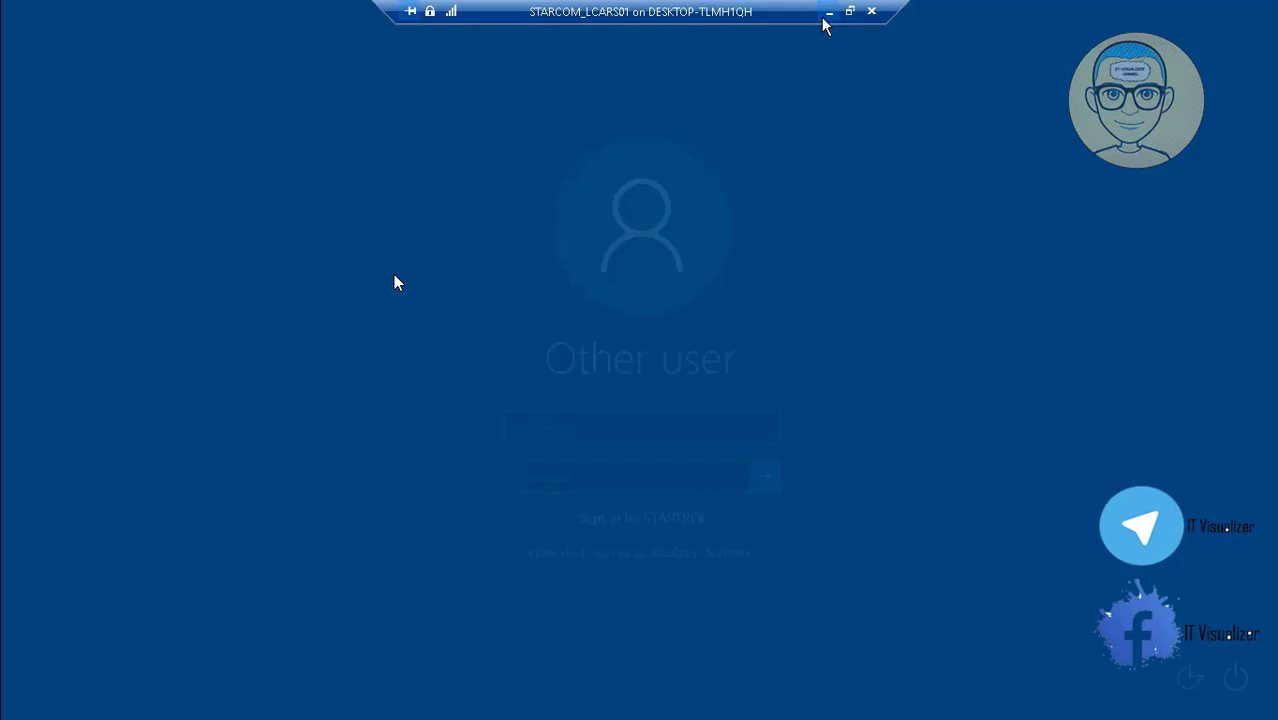
pyautogui.click(826, 14)
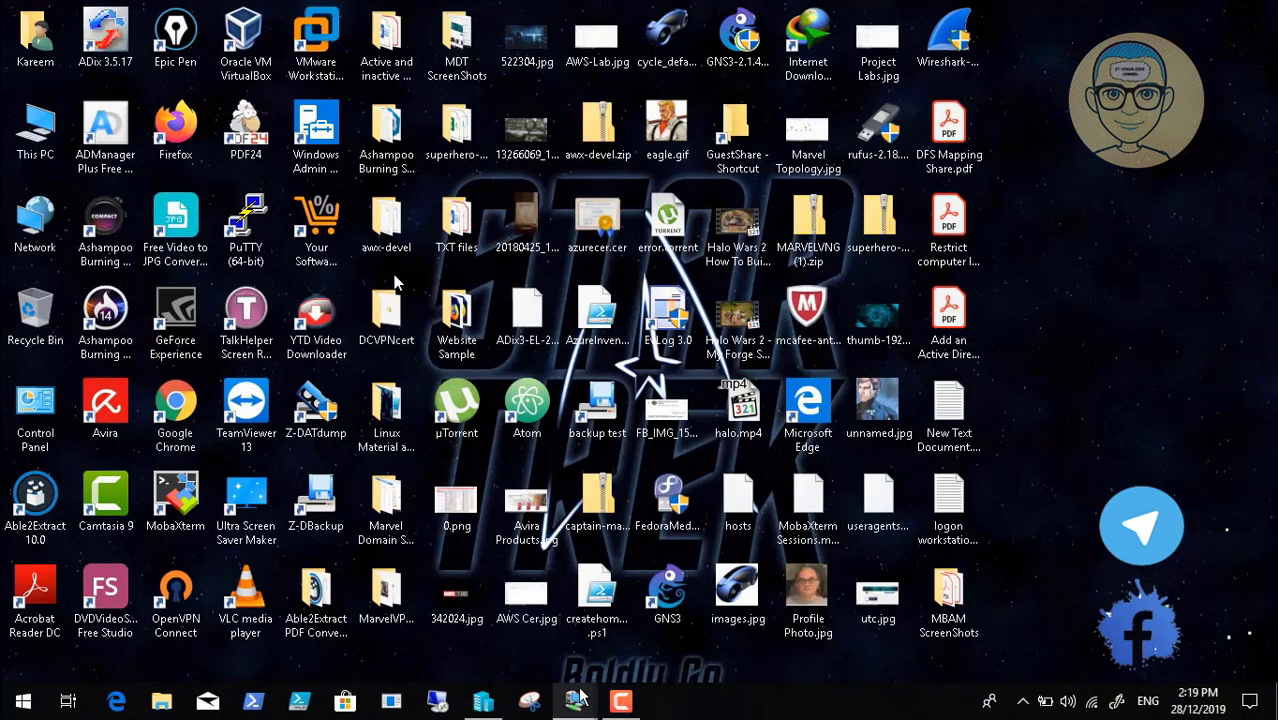
pyautogui.moveTo(576, 700)
pyautogui.click(525, 620)
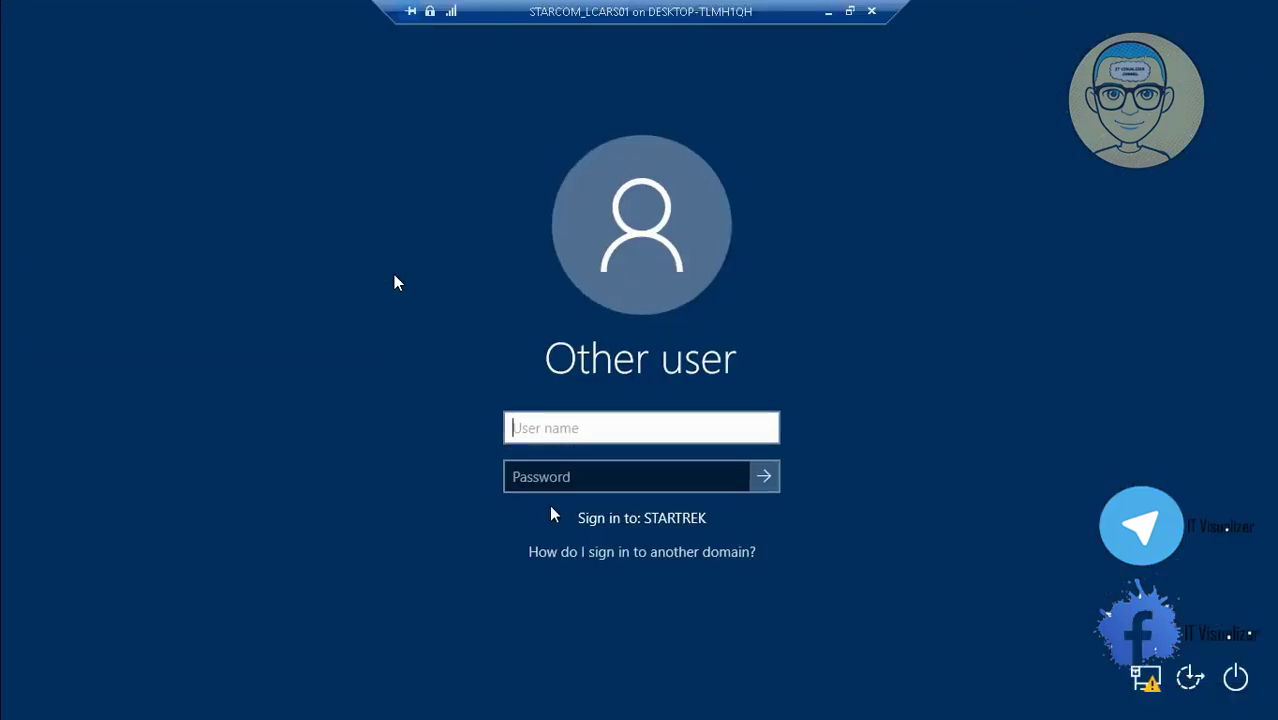
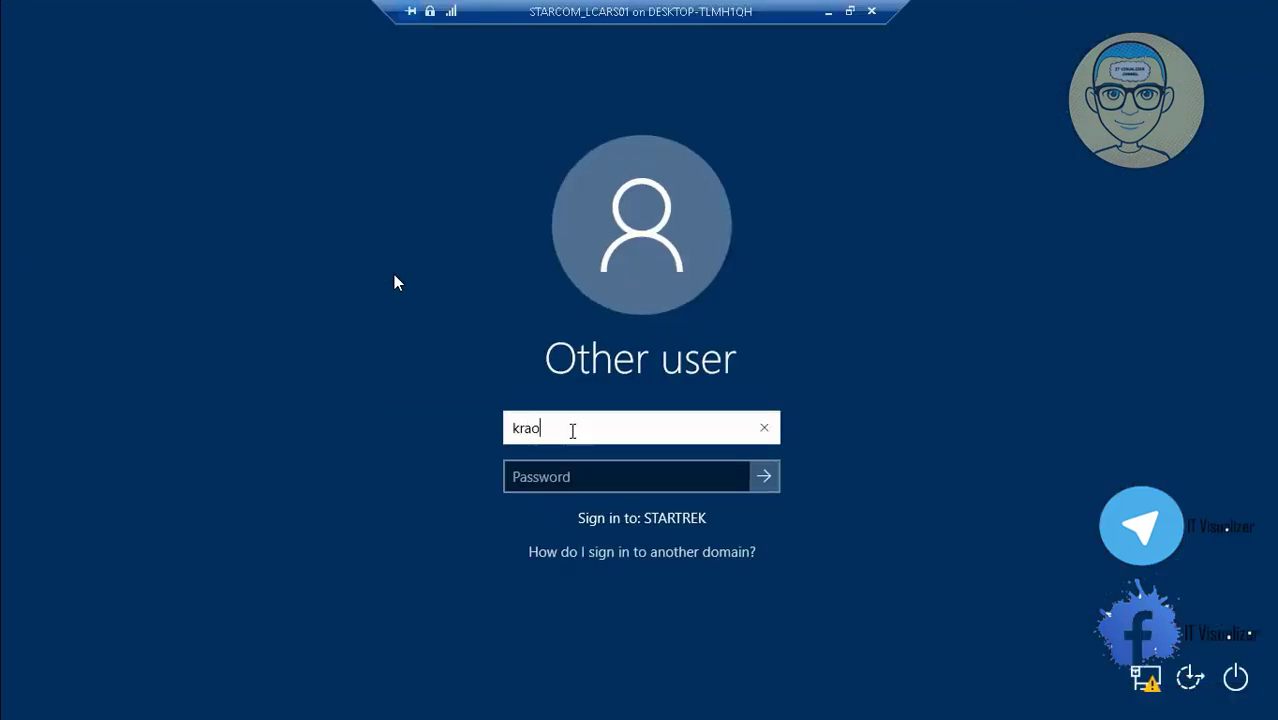
# Sign in to STARCOM_LCARS01 with the user's account name and password, then minimize the session
pyautogui.press('Tab')
pyautogui.write('••')
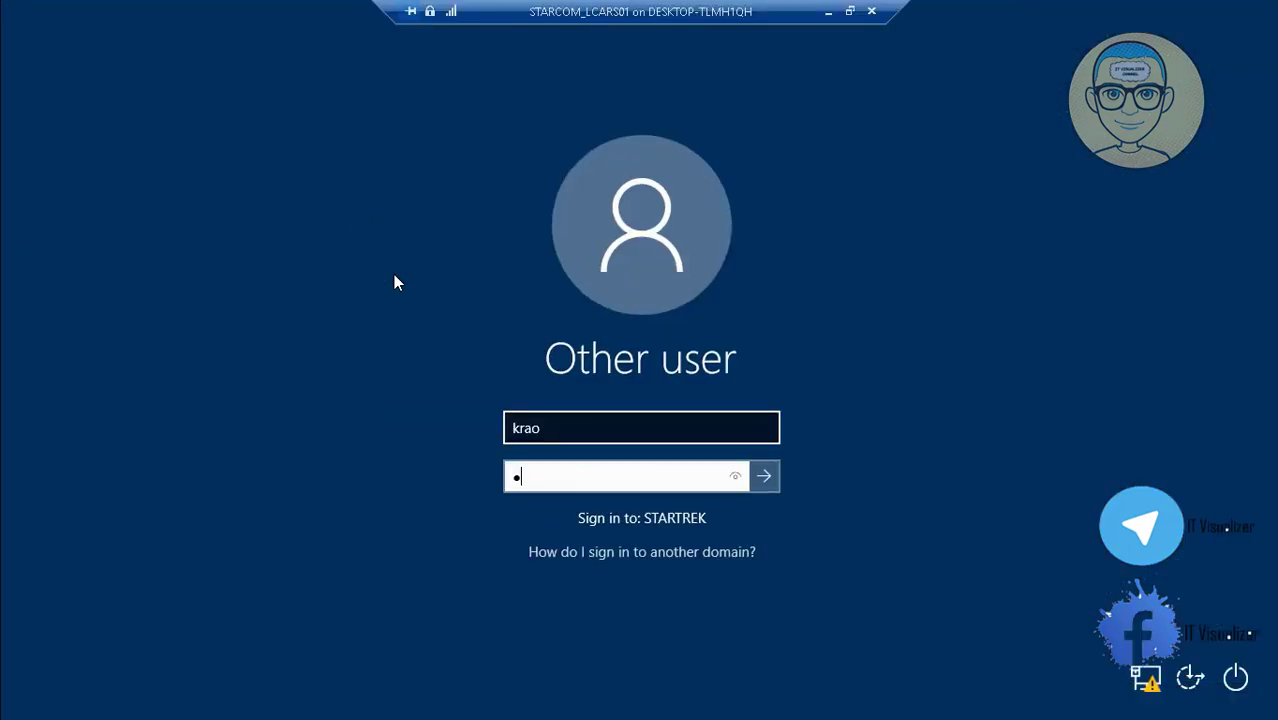
pyautogui.write('••••••••')
pyautogui.press('Return')
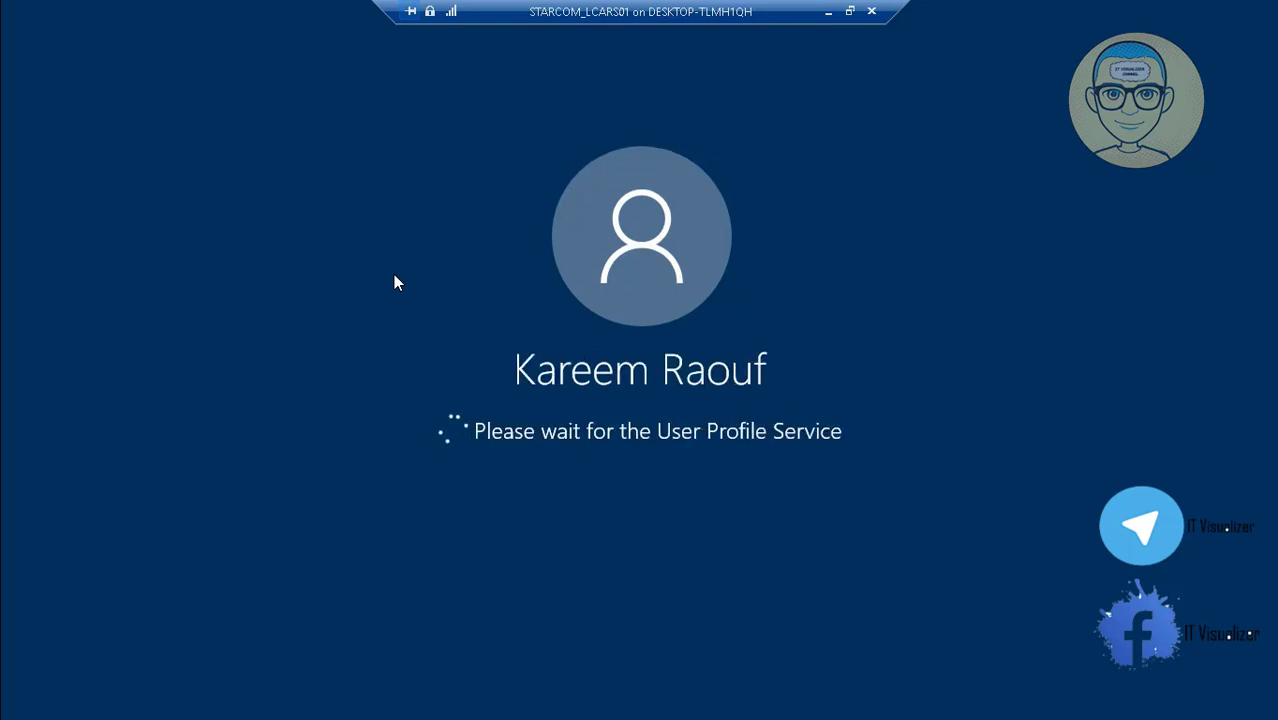
pyautogui.click(832, 12)
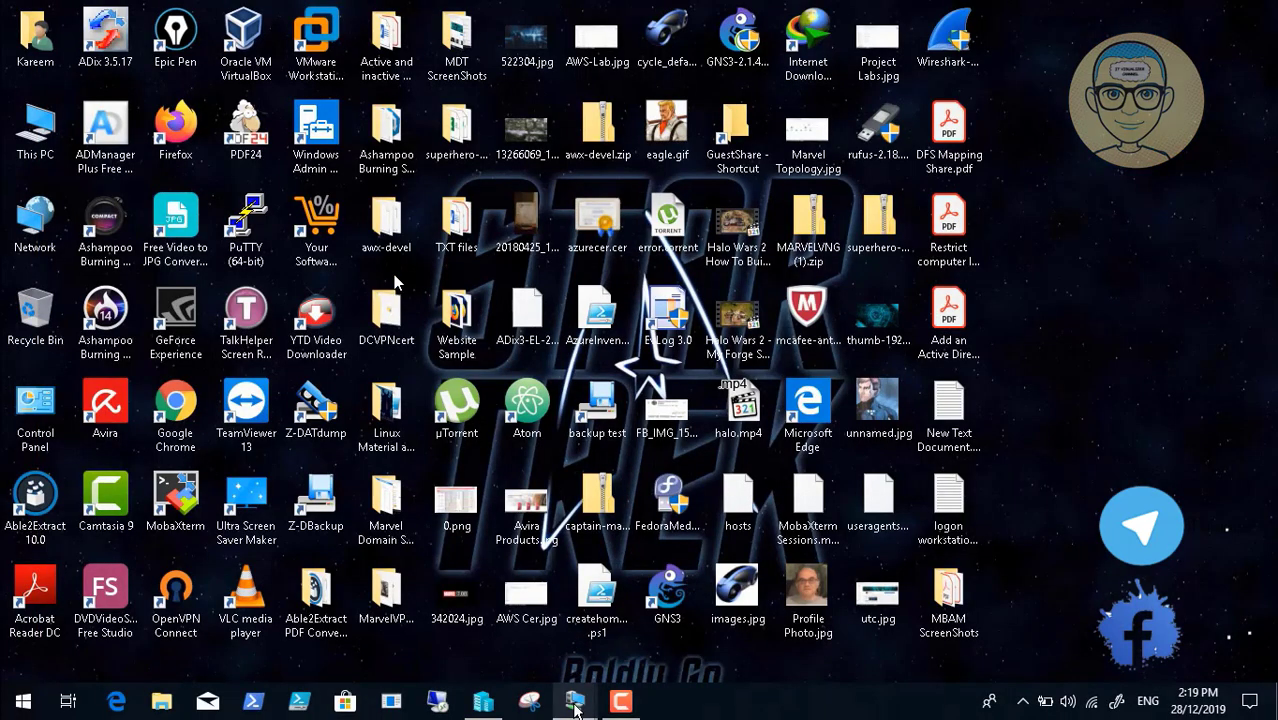
# Bring up the second remote server session, then minimize it back to the local desktop
pyautogui.click(685, 580)
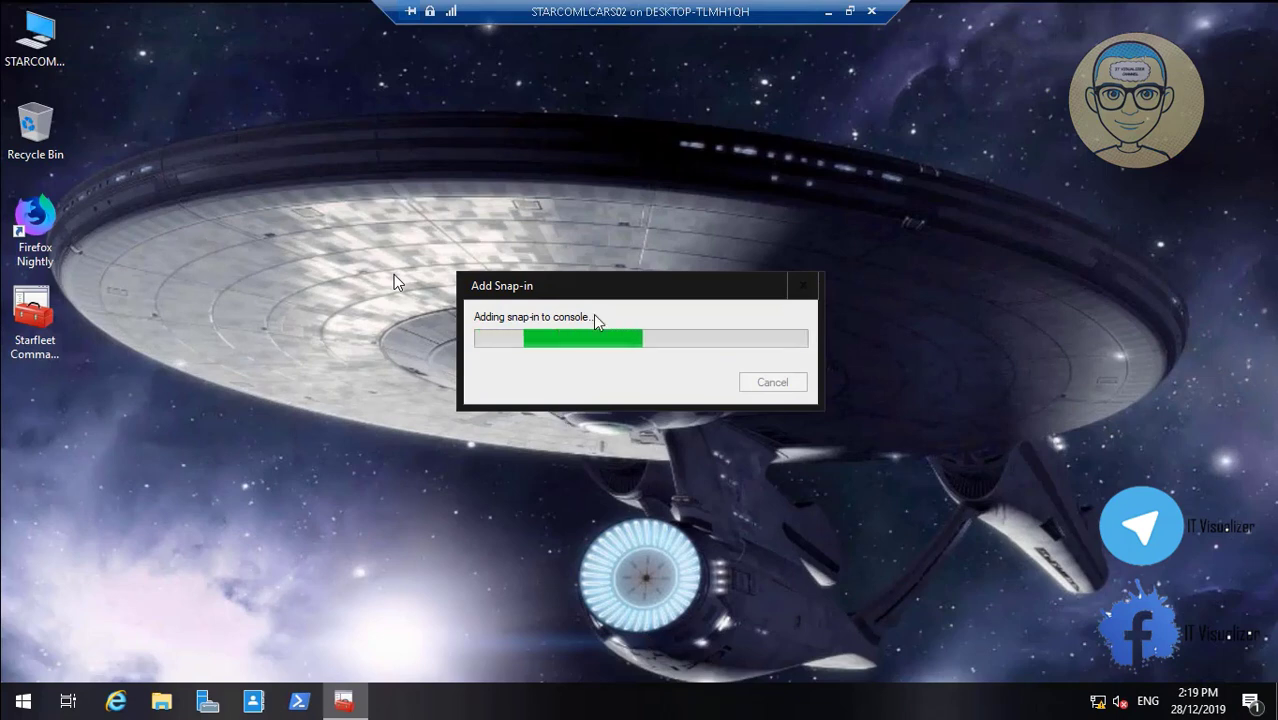
pyautogui.click(825, 14)
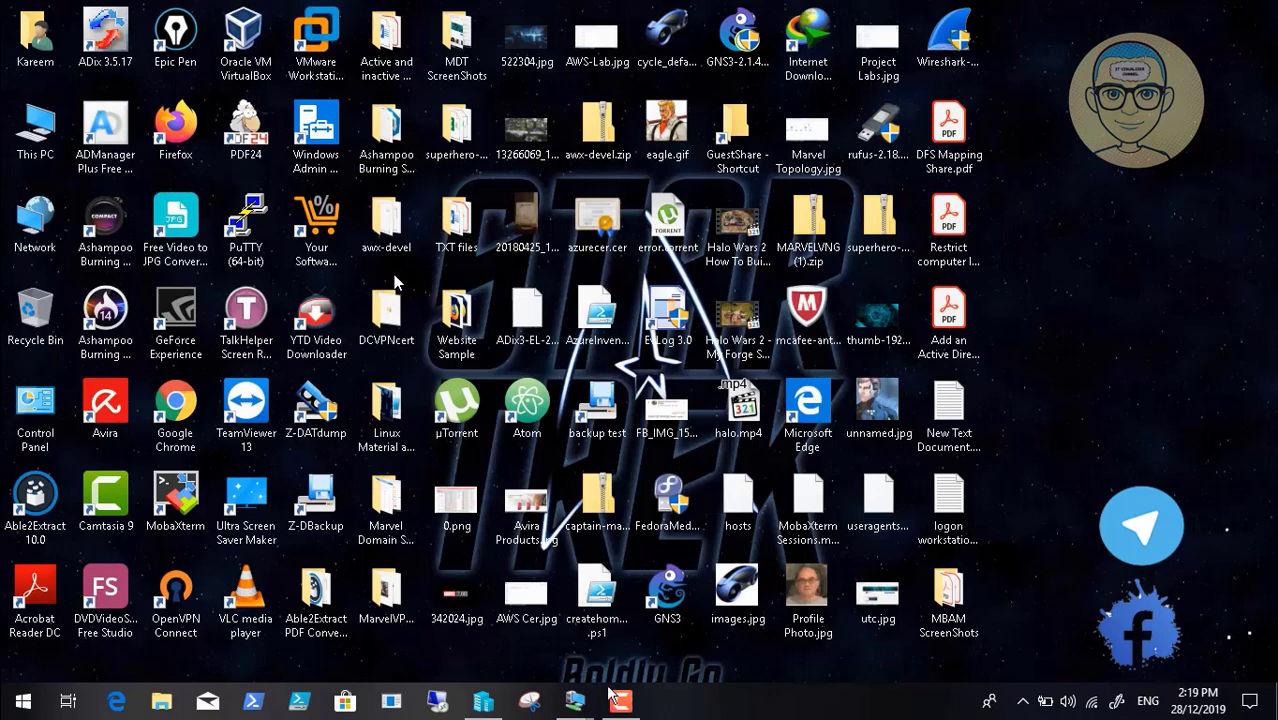
pyautogui.click(614, 699)
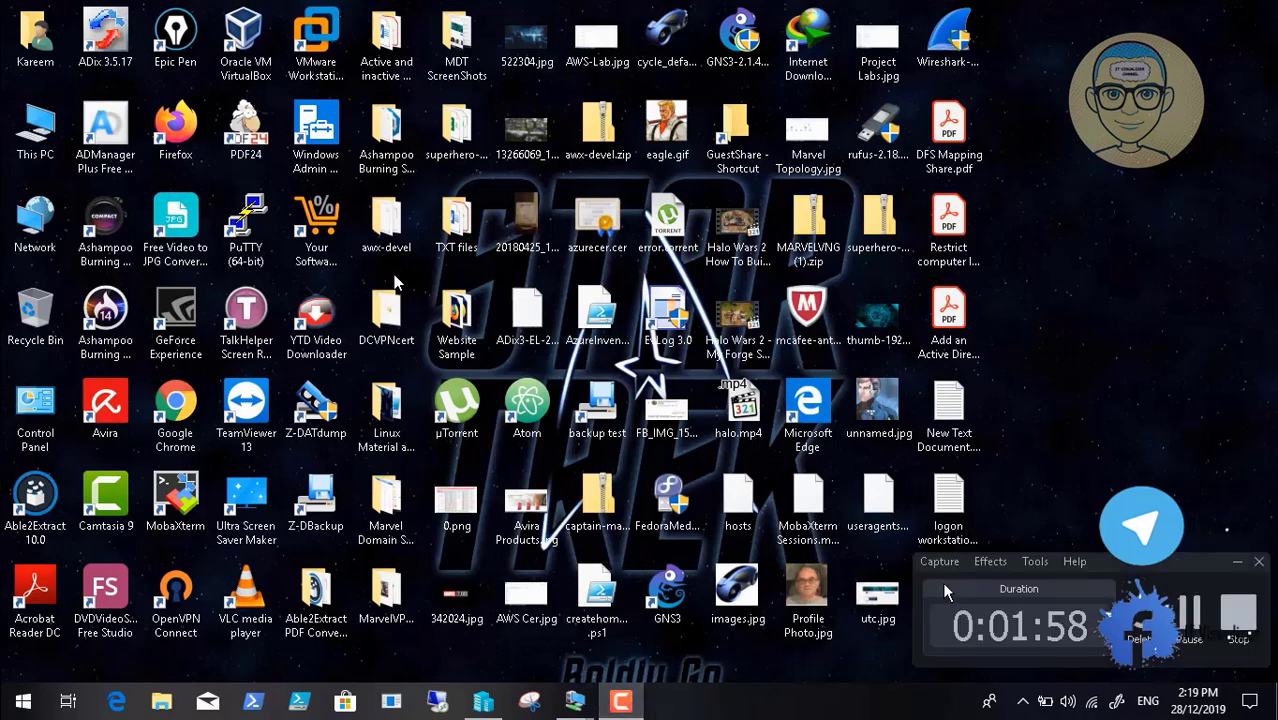
pyautogui.click(1236, 565)
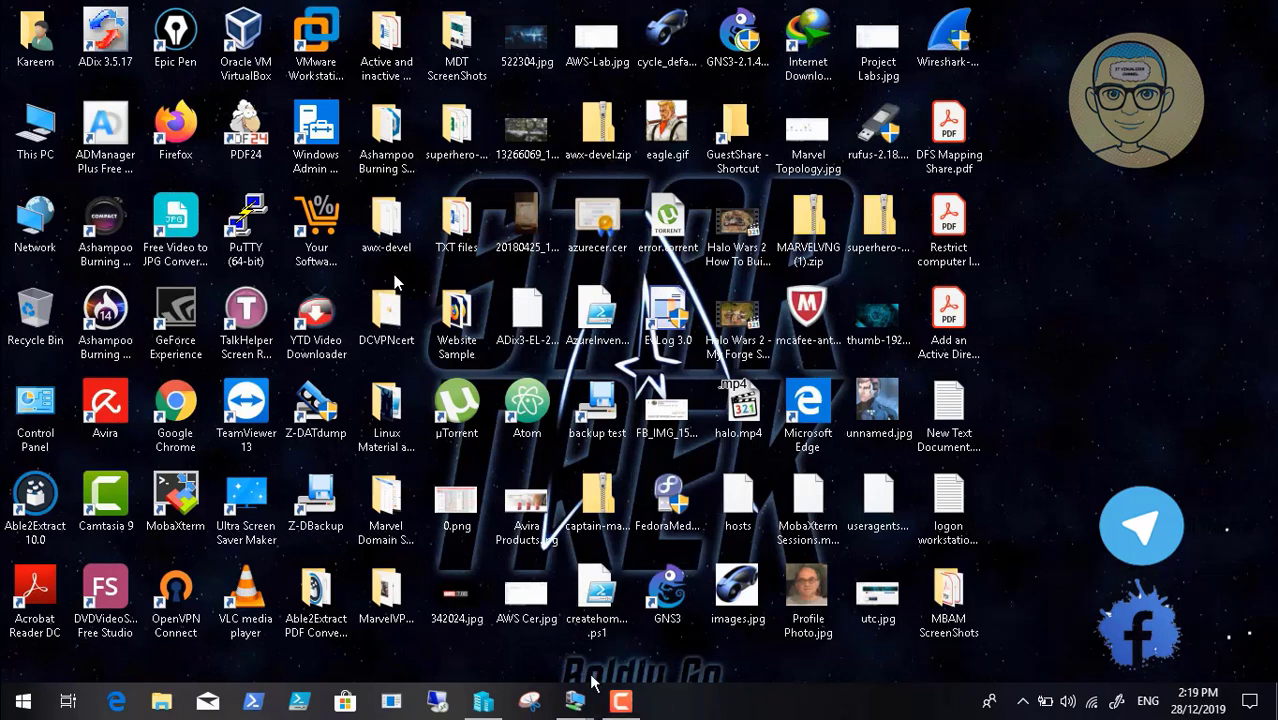
# Check the STARCOM_LCARS01 session, then switch over to the STARCOMLCARS02 console
pyautogui.moveTo(575, 700)
pyautogui.click(509, 612)
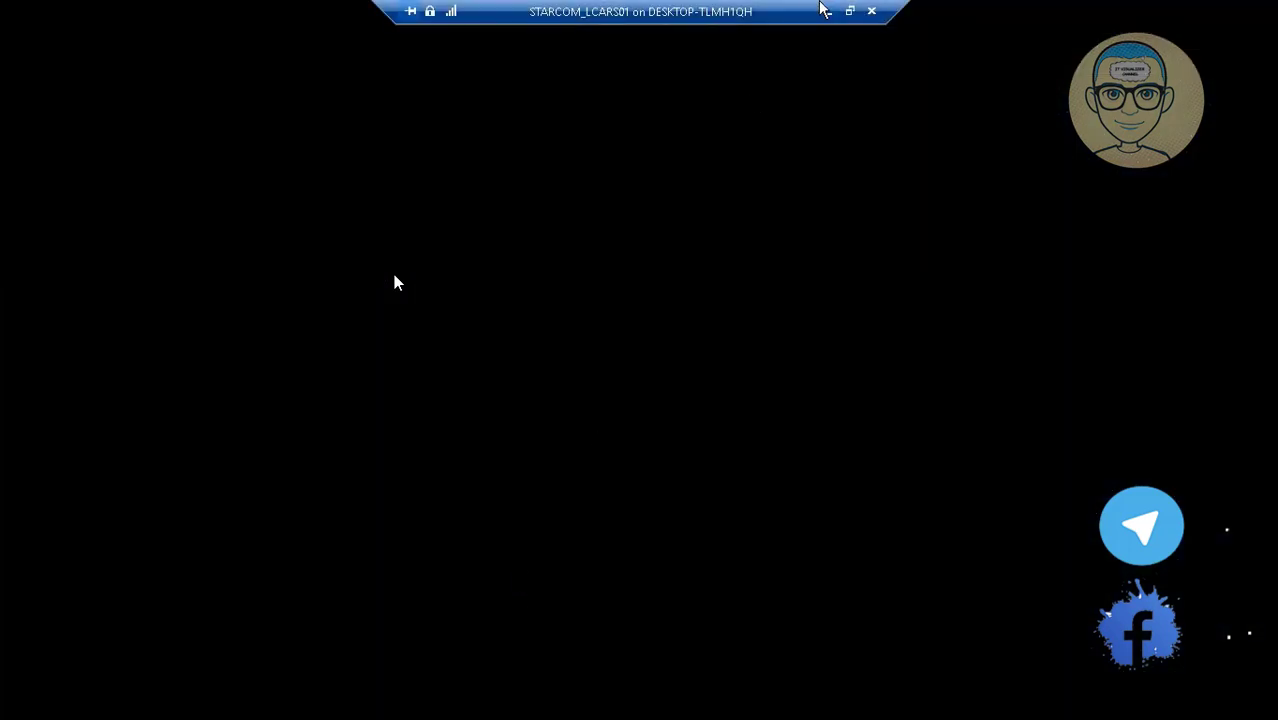
pyautogui.click(826, 11)
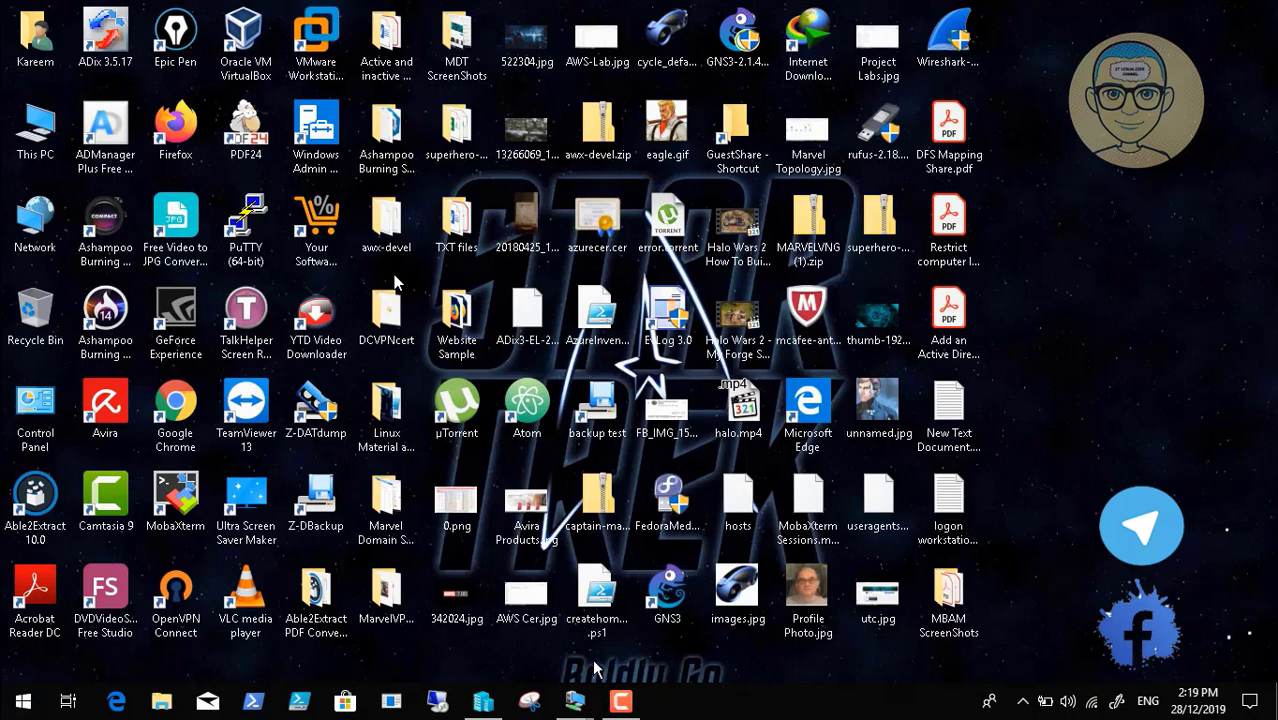
pyautogui.moveTo(590, 697)
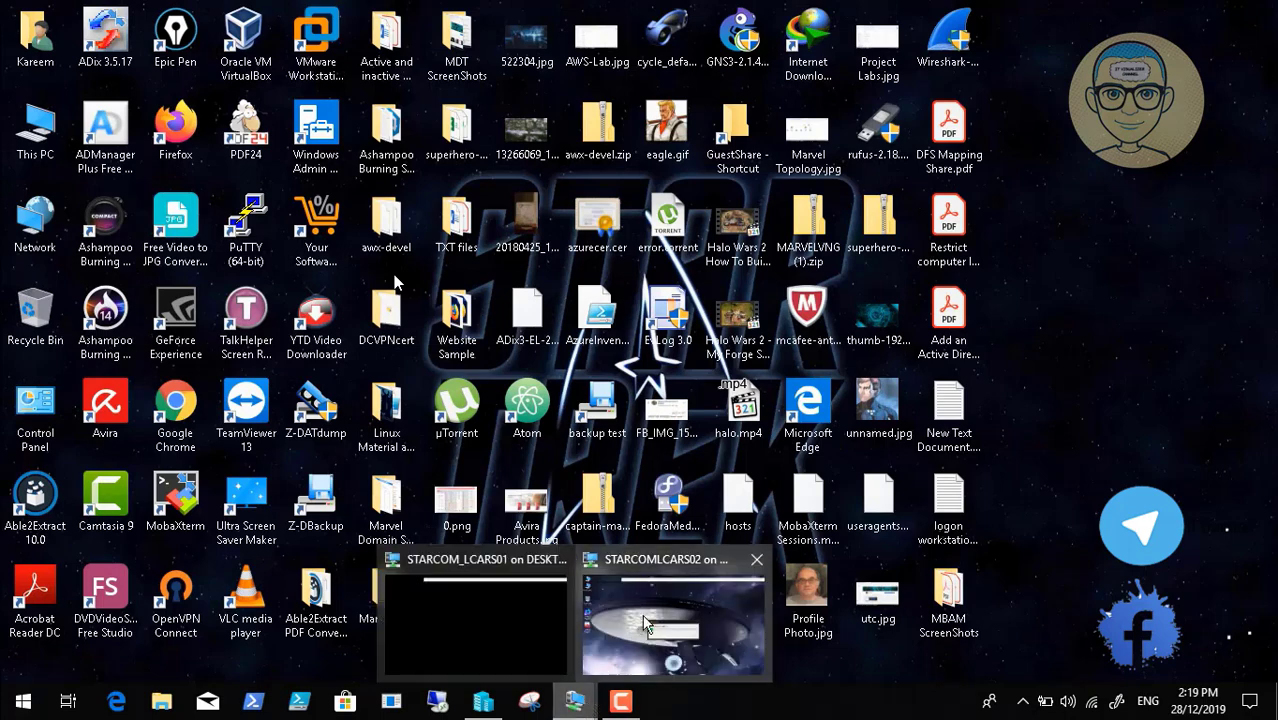
pyautogui.click(705, 603)
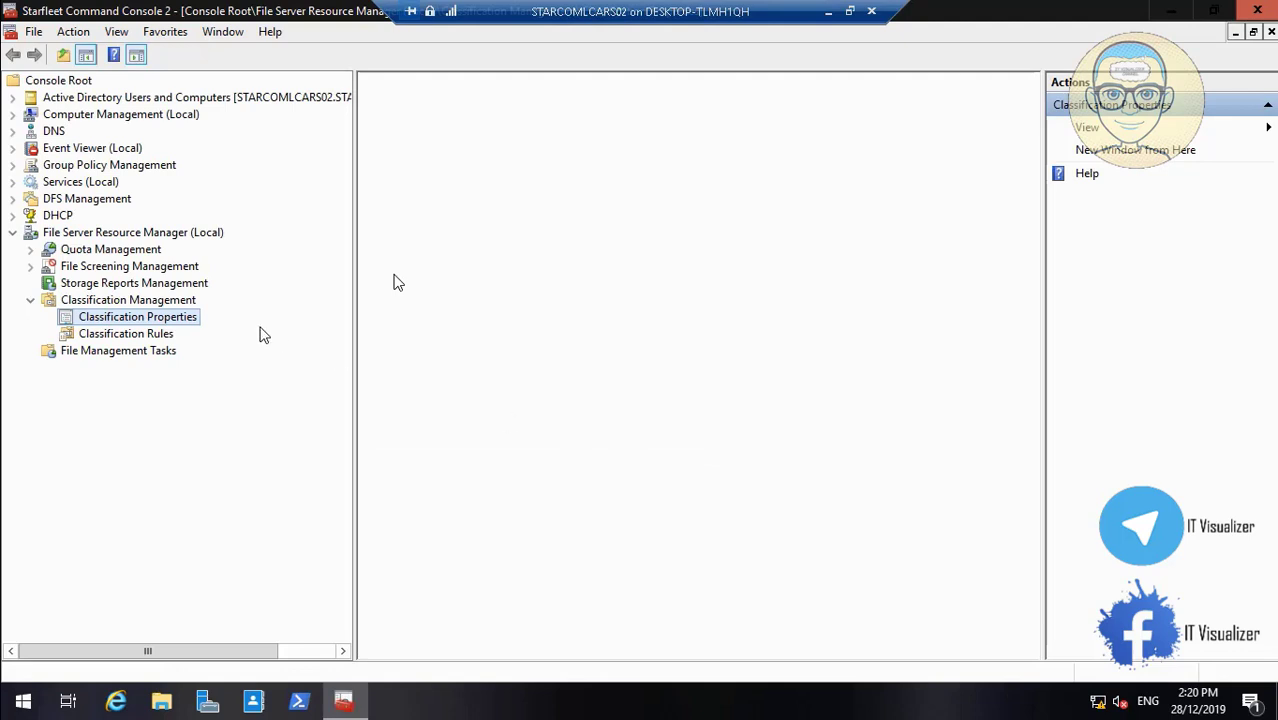
# Expand DFS Management to reveal Namespaces and Replication, then return to the STARCOMLCARS02 console
pyautogui.click(12, 199)
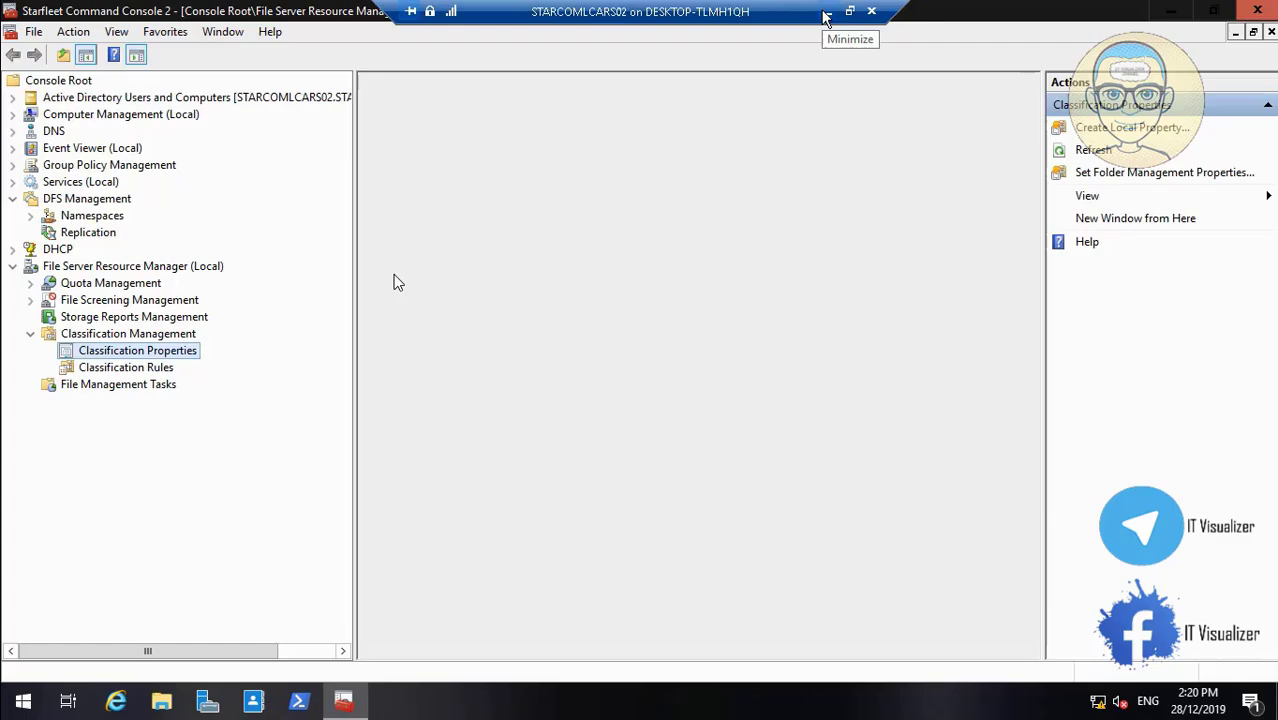
pyautogui.click(825, 17)
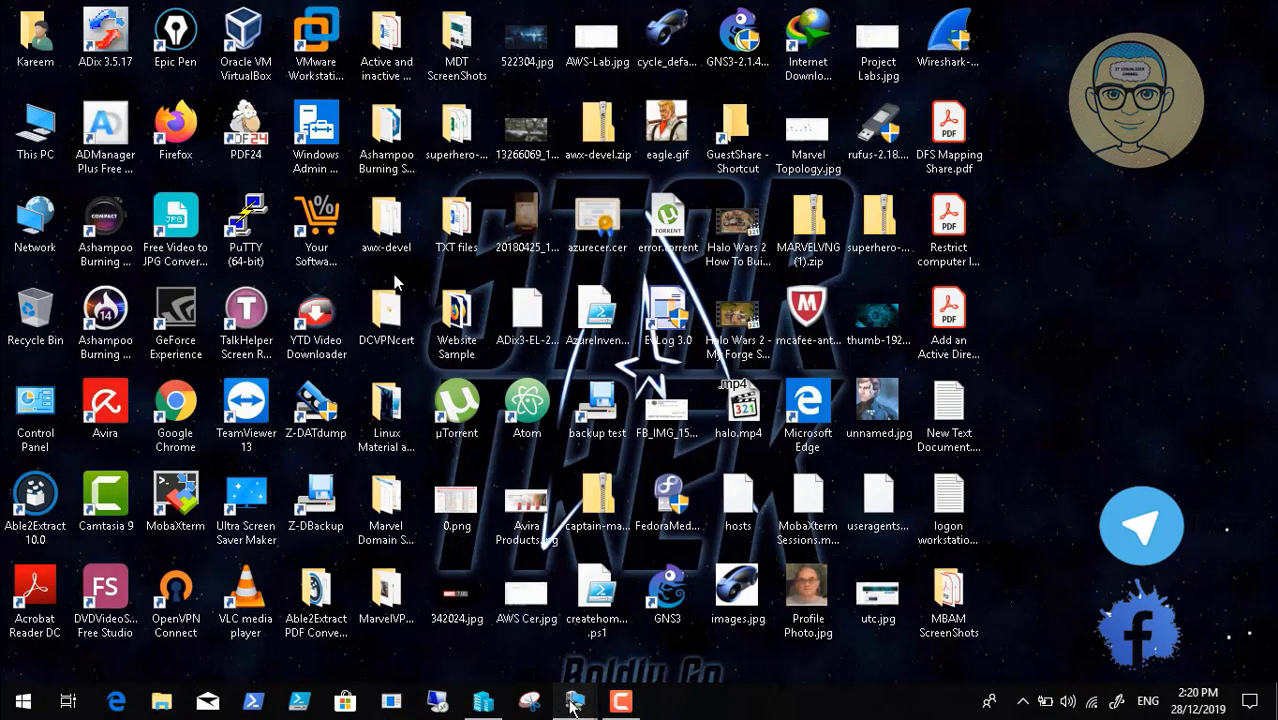
pyautogui.moveTo(572, 697)
pyautogui.click(481, 605)
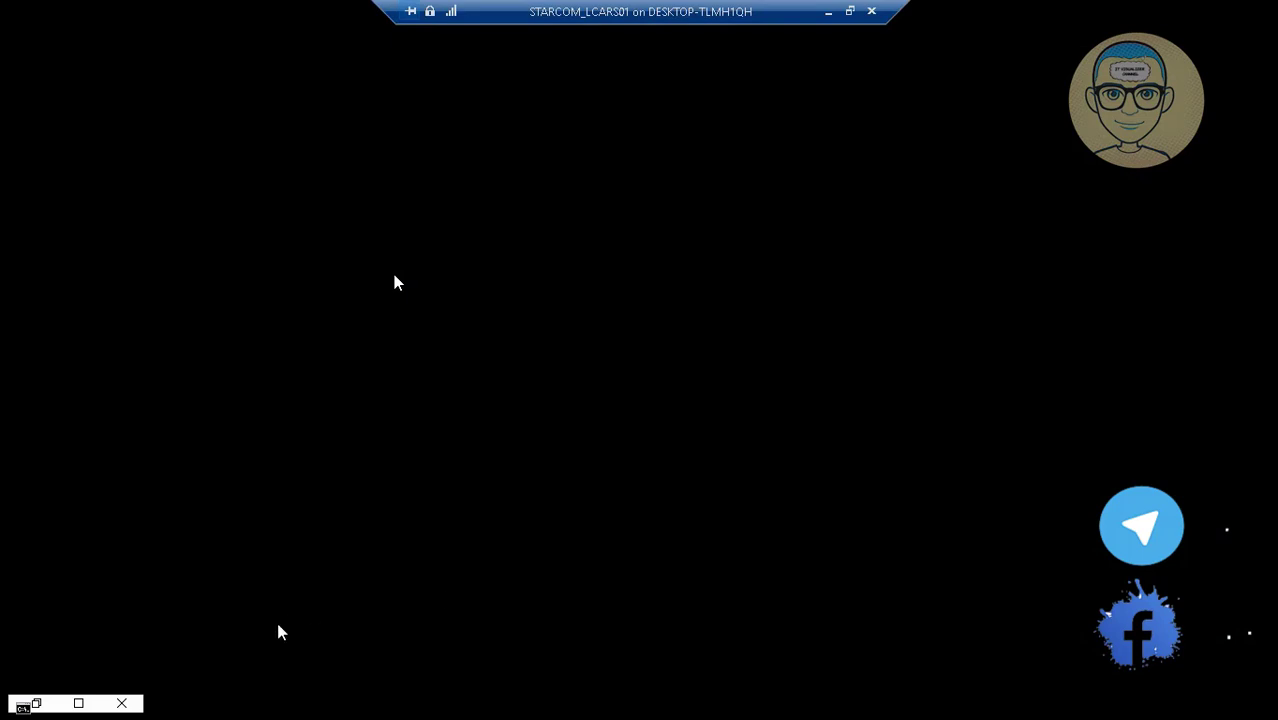
pyautogui.click(827, 17)
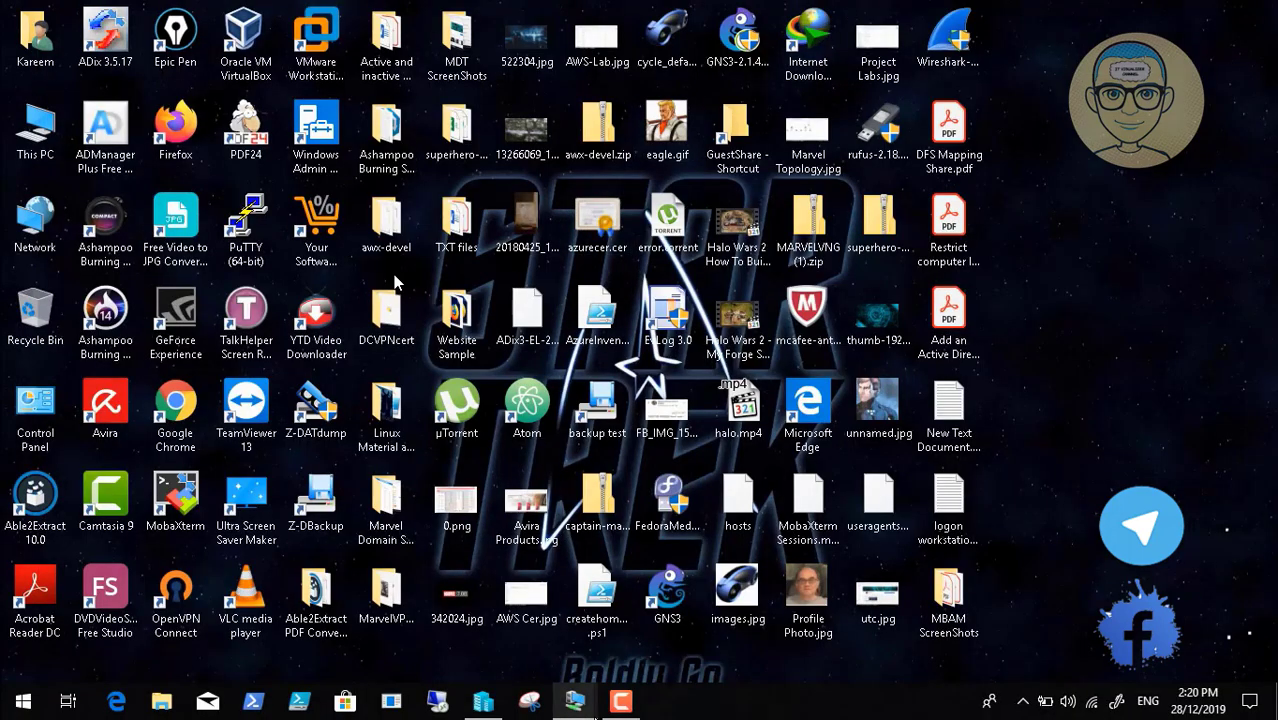
pyautogui.moveTo(574, 701)
pyautogui.click(645, 614)
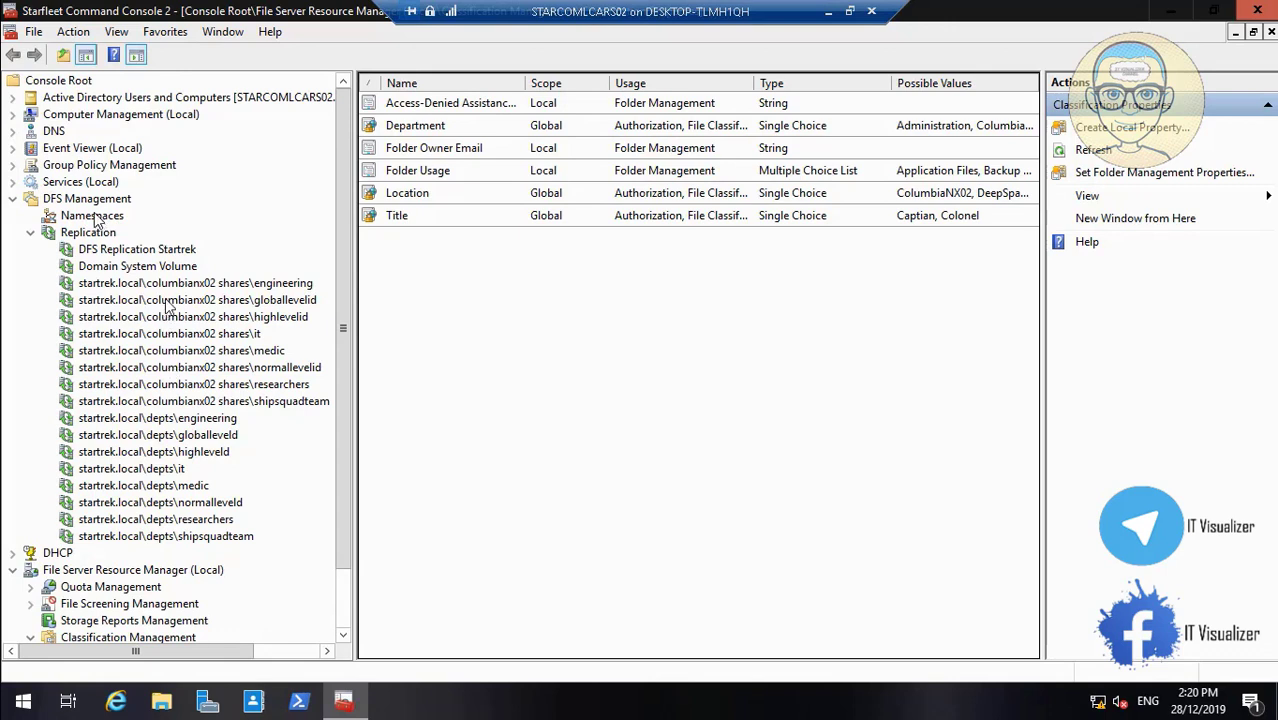
pyautogui.click(97, 216)
pyautogui.rightClick(118, 218)
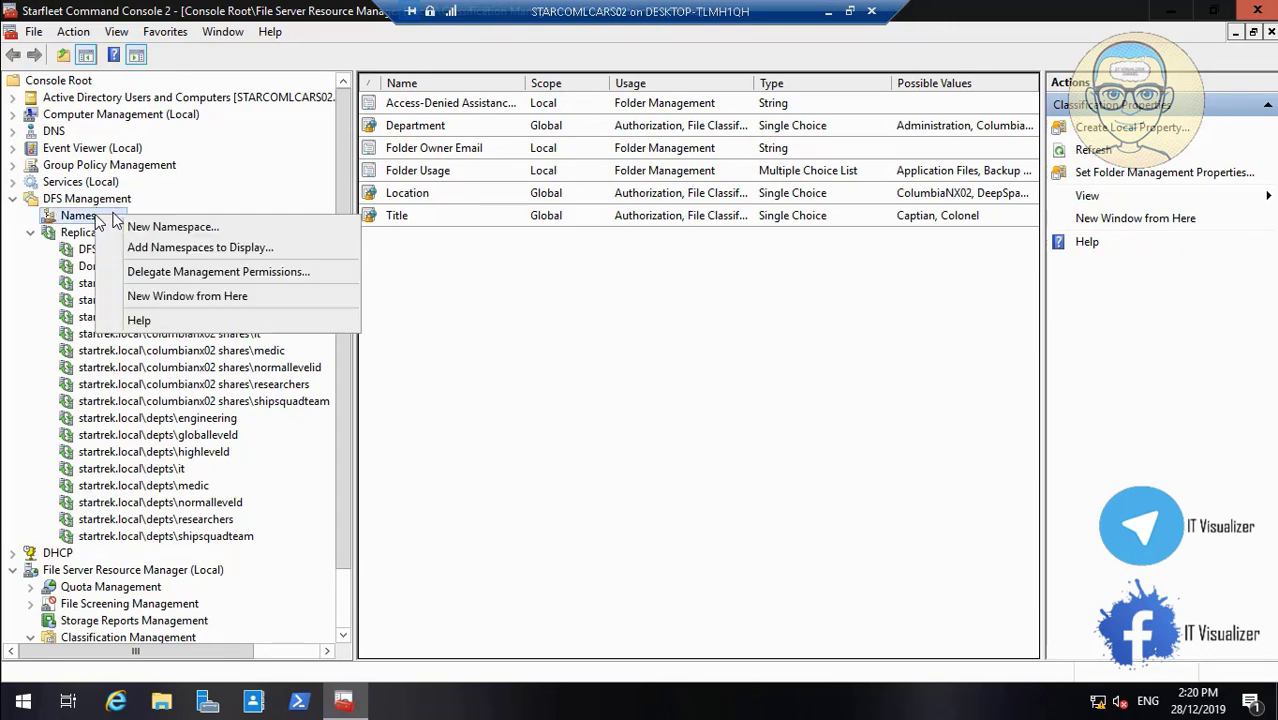
pyautogui.click(165, 227)
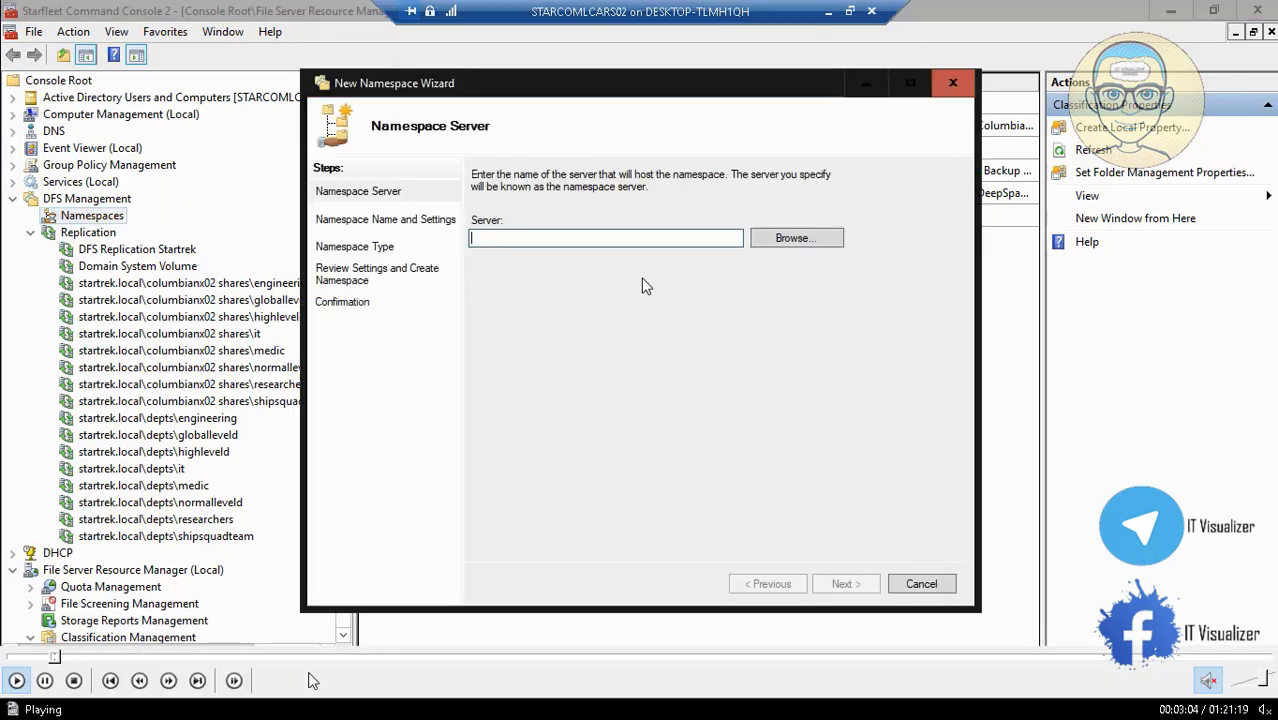
pyautogui.click(53, 657)
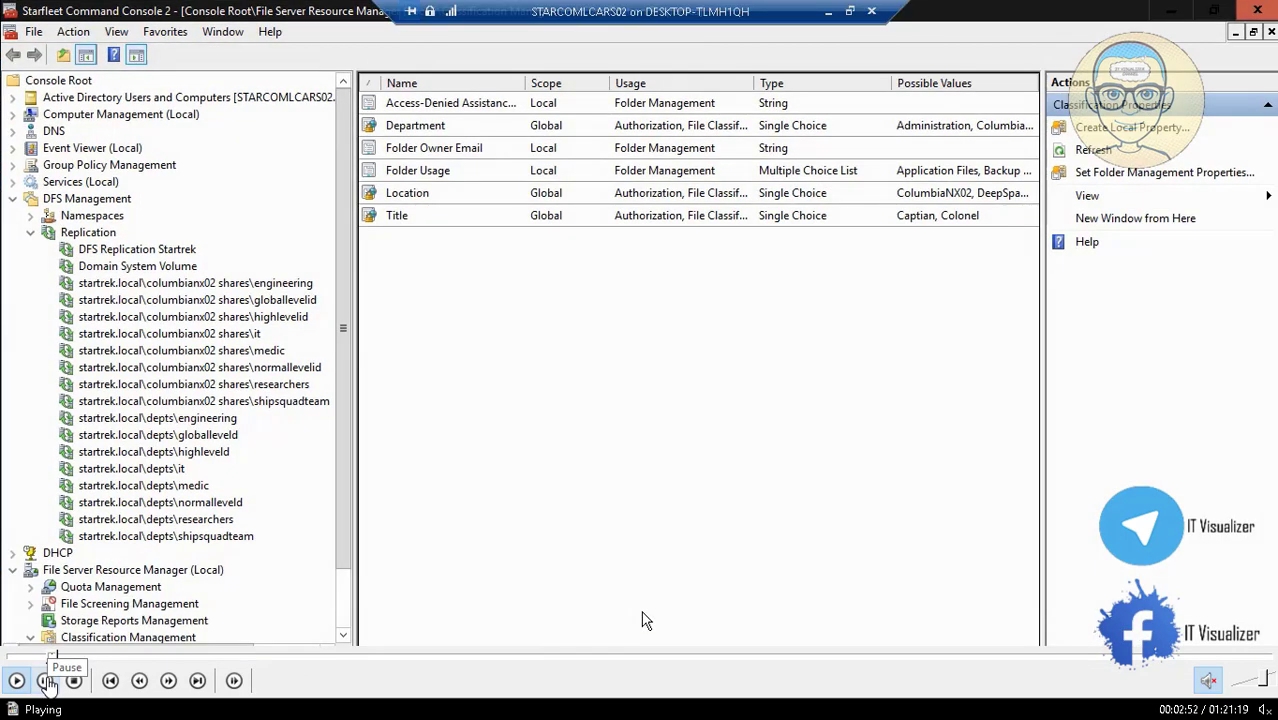
pyautogui.click(47, 682)
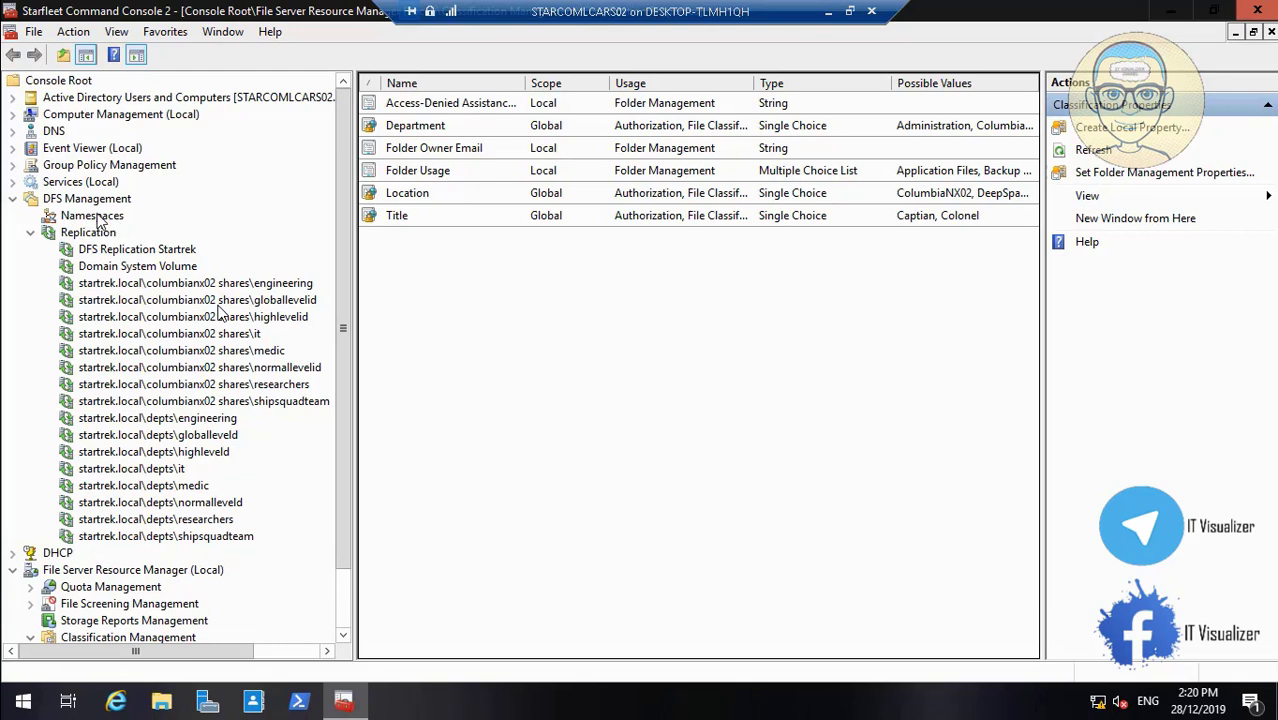
# Start a new namespace hosted on the verified server starcomlcars02
pyautogui.click(97, 218)
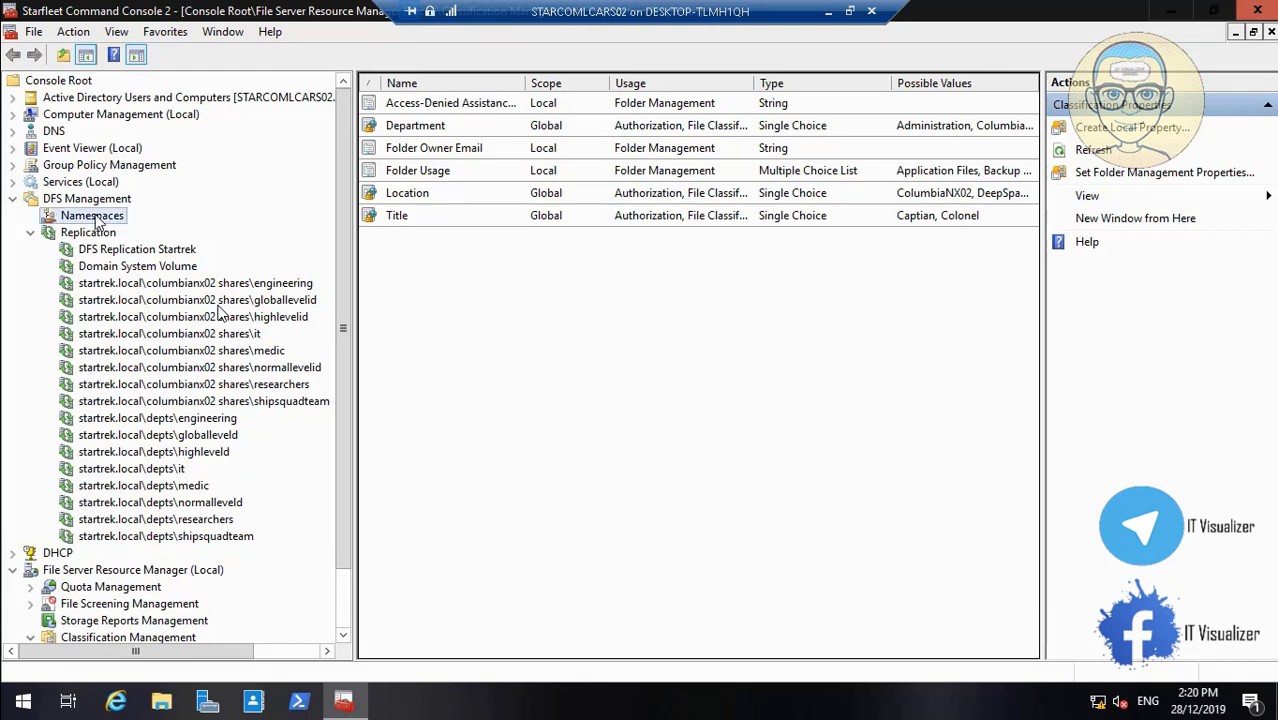
pyautogui.rightClick(118, 217)
pyautogui.click(130, 226)
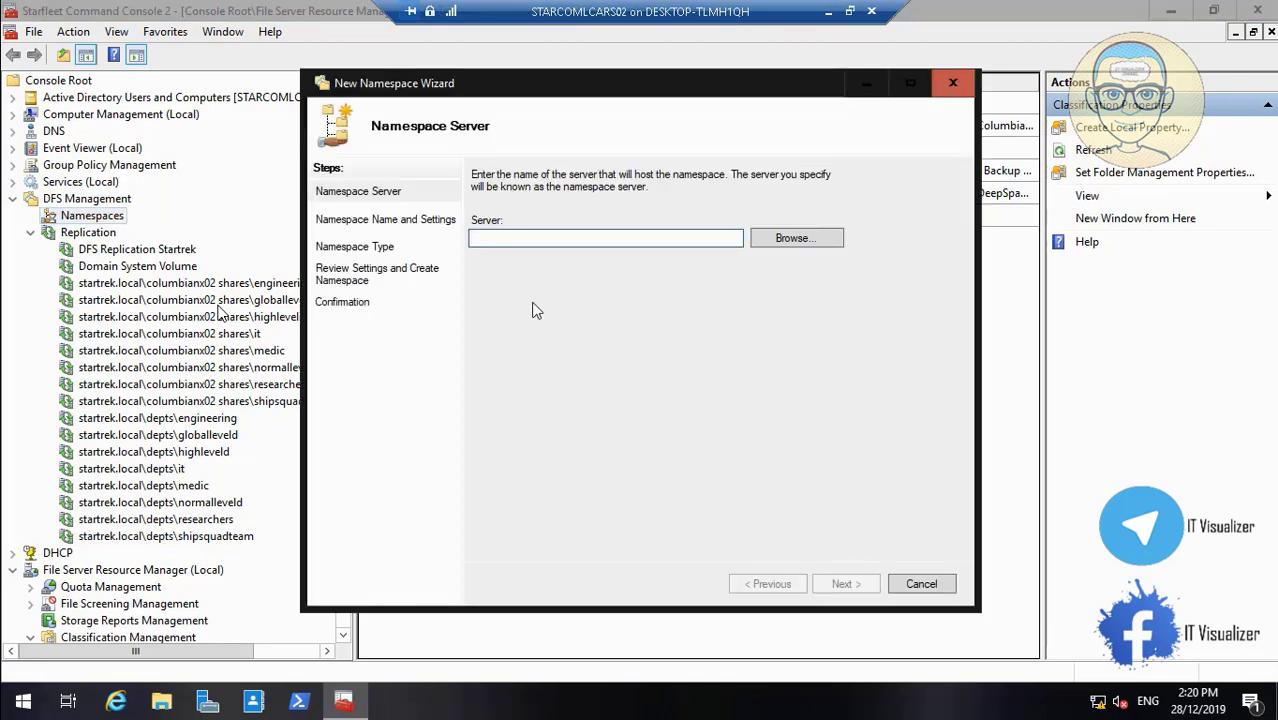
pyautogui.click(814, 239)
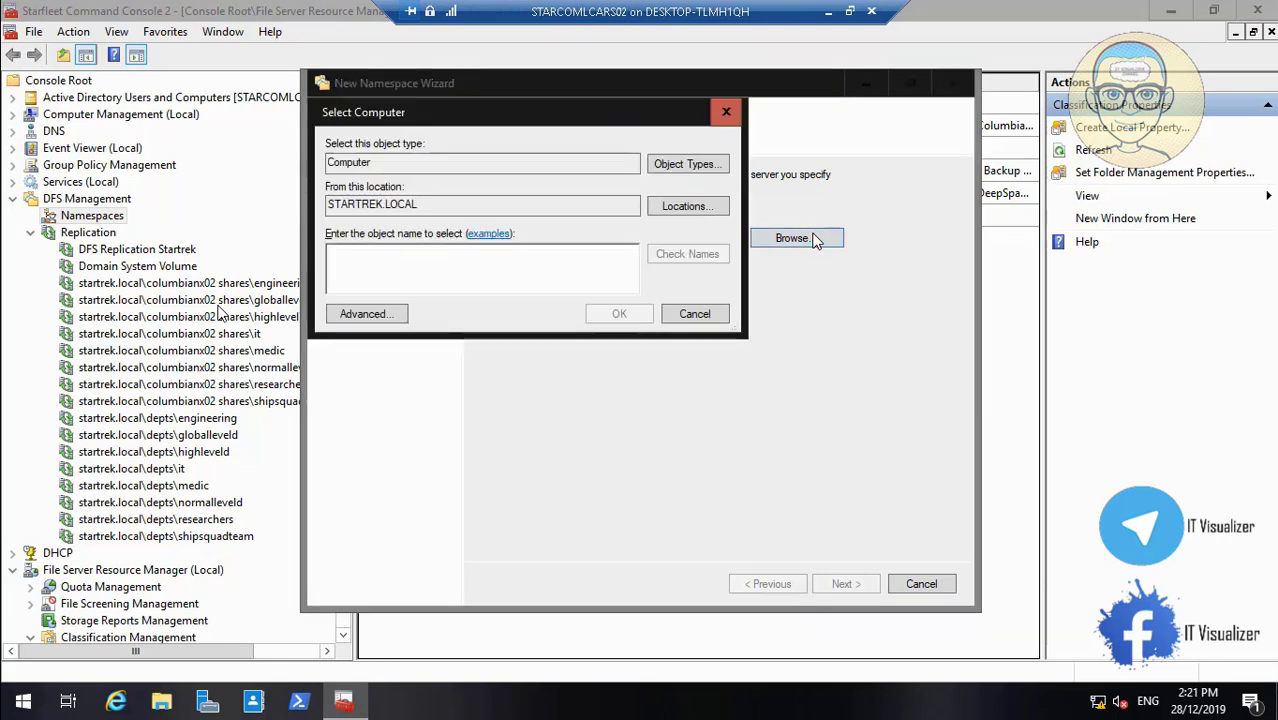
pyautogui.write('starcomlcars')
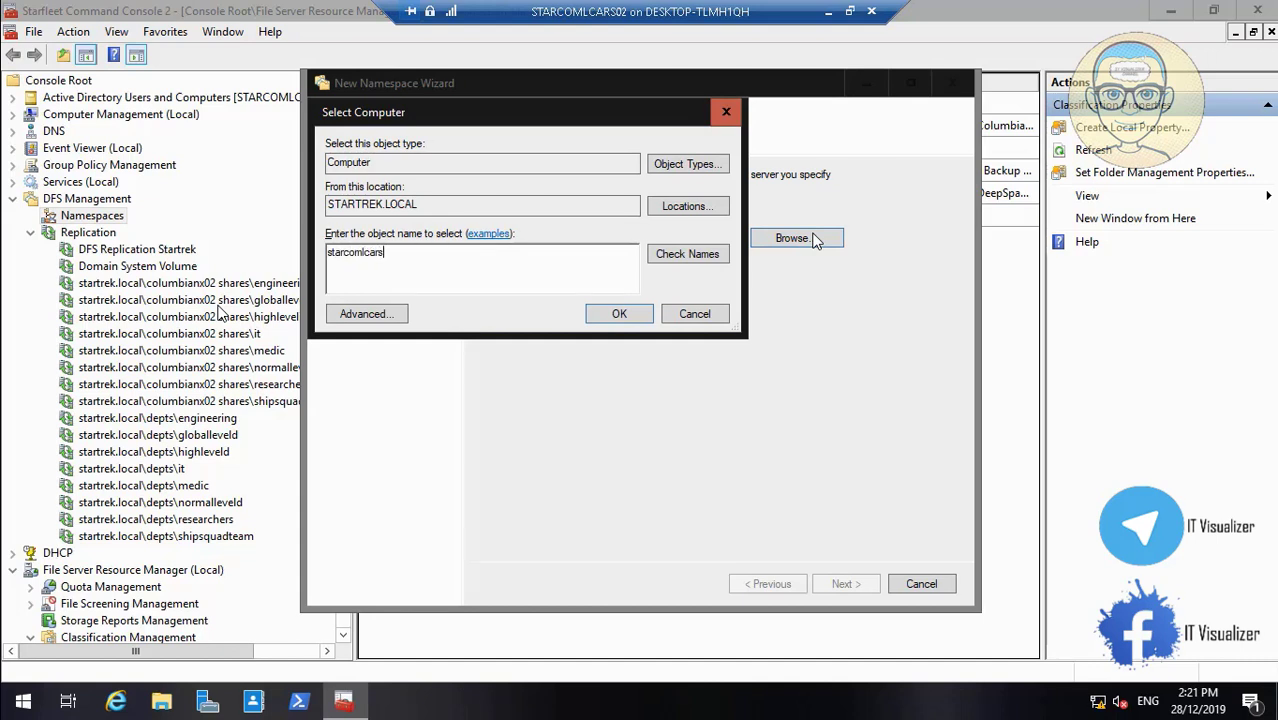
pyautogui.write('02')
pyautogui.click(703, 260)
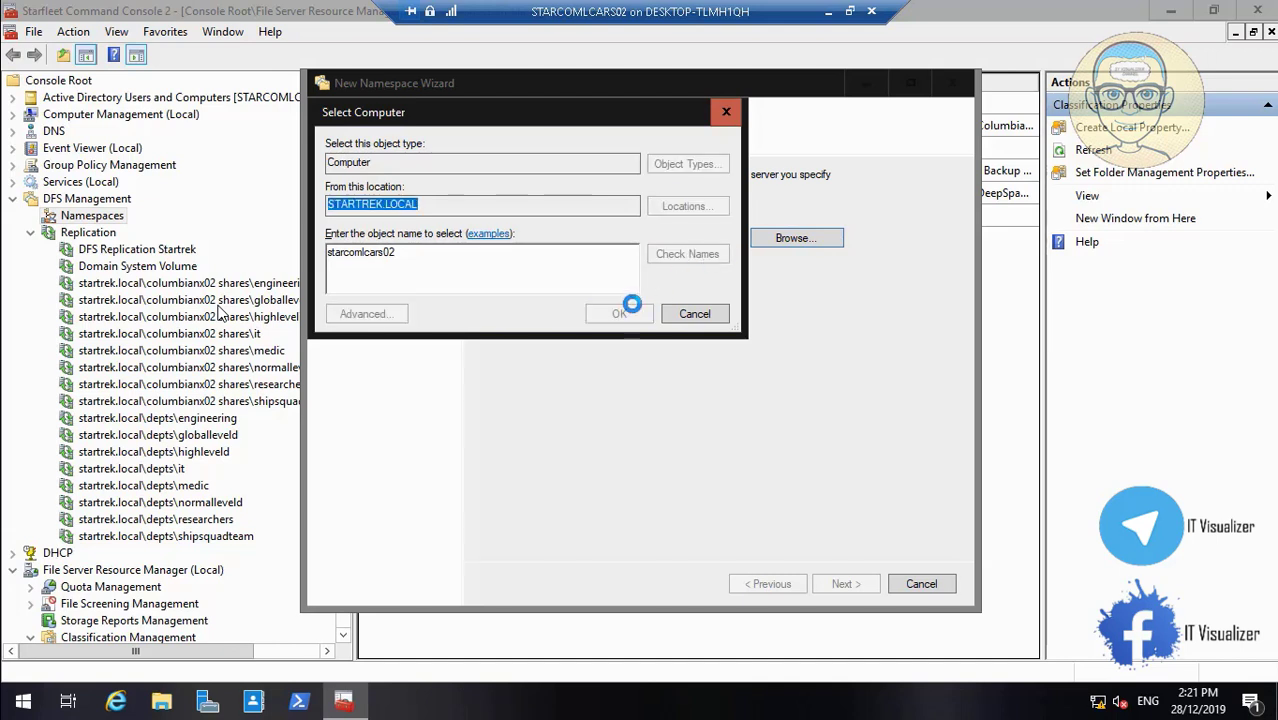
pyautogui.click(620, 314)
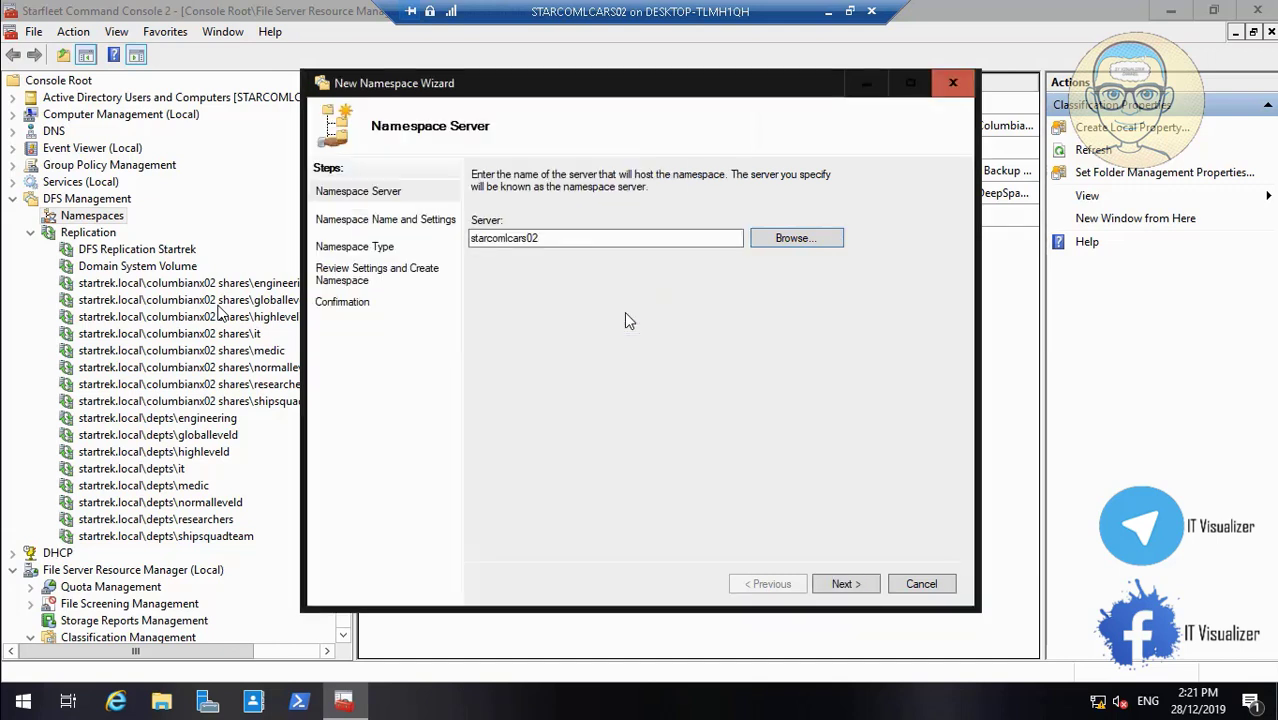
pyautogui.click(843, 585)
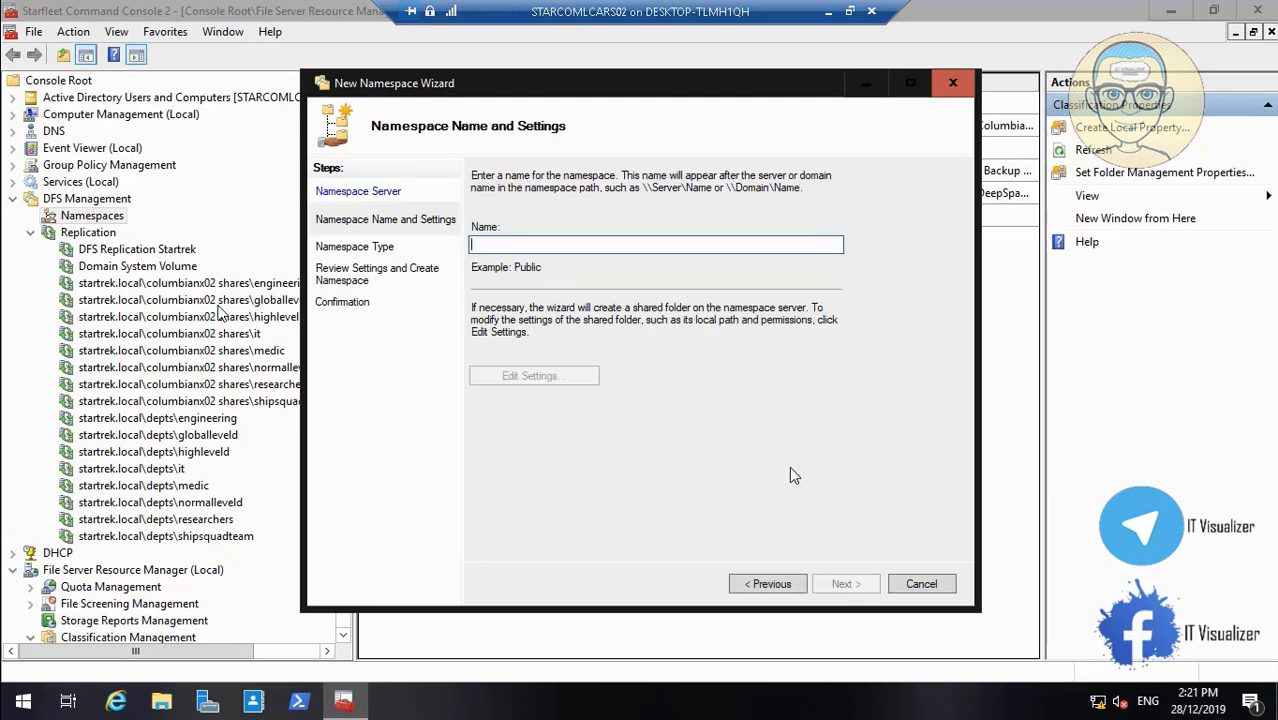
# Name the namespace AllshipsBackupDFS and bring up its shared-folder settings
pyautogui.write('AllshipsBackup')
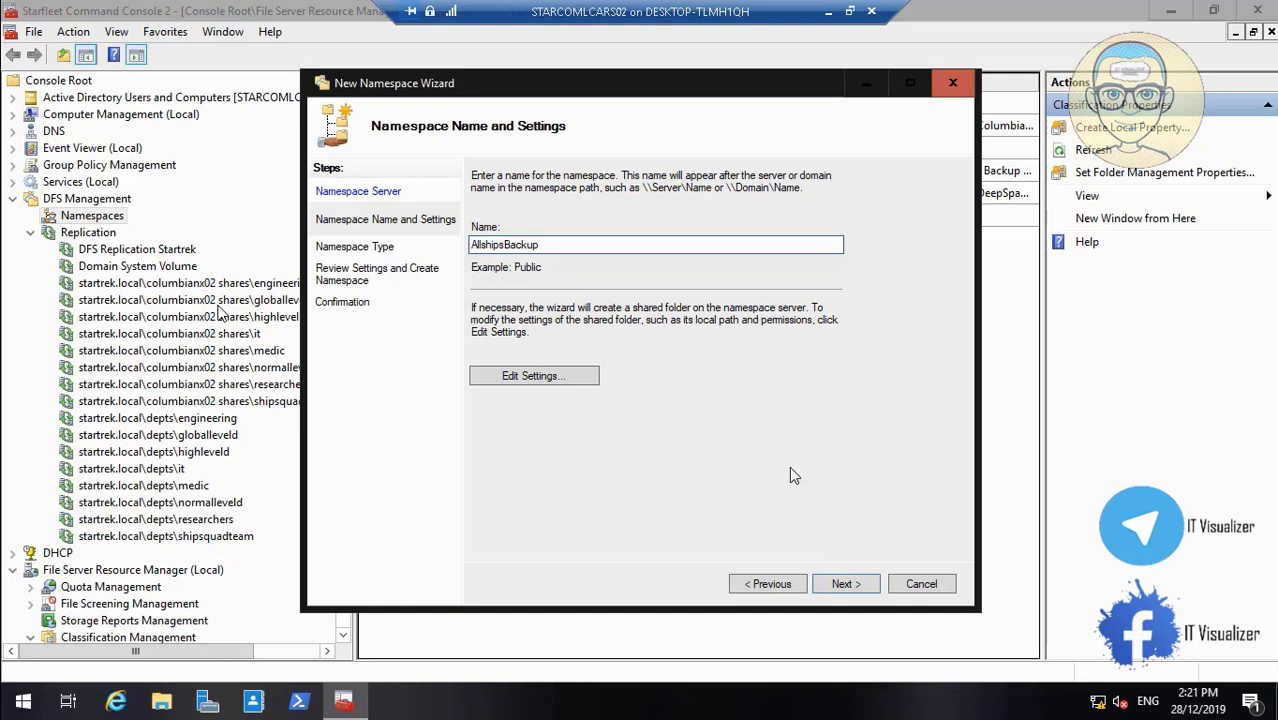
pyautogui.write('DFS')
pyautogui.moveTo(568, 246); pyautogui.dragTo(360, 240)
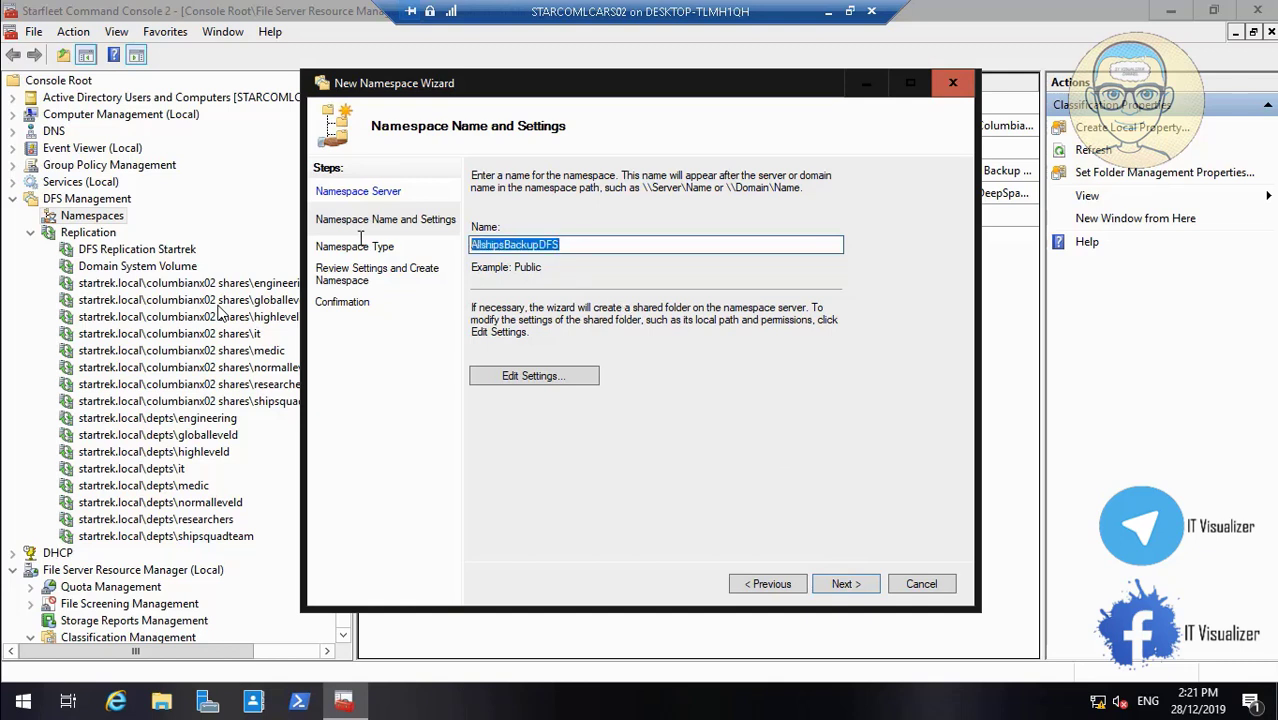
pyautogui.click(527, 377)
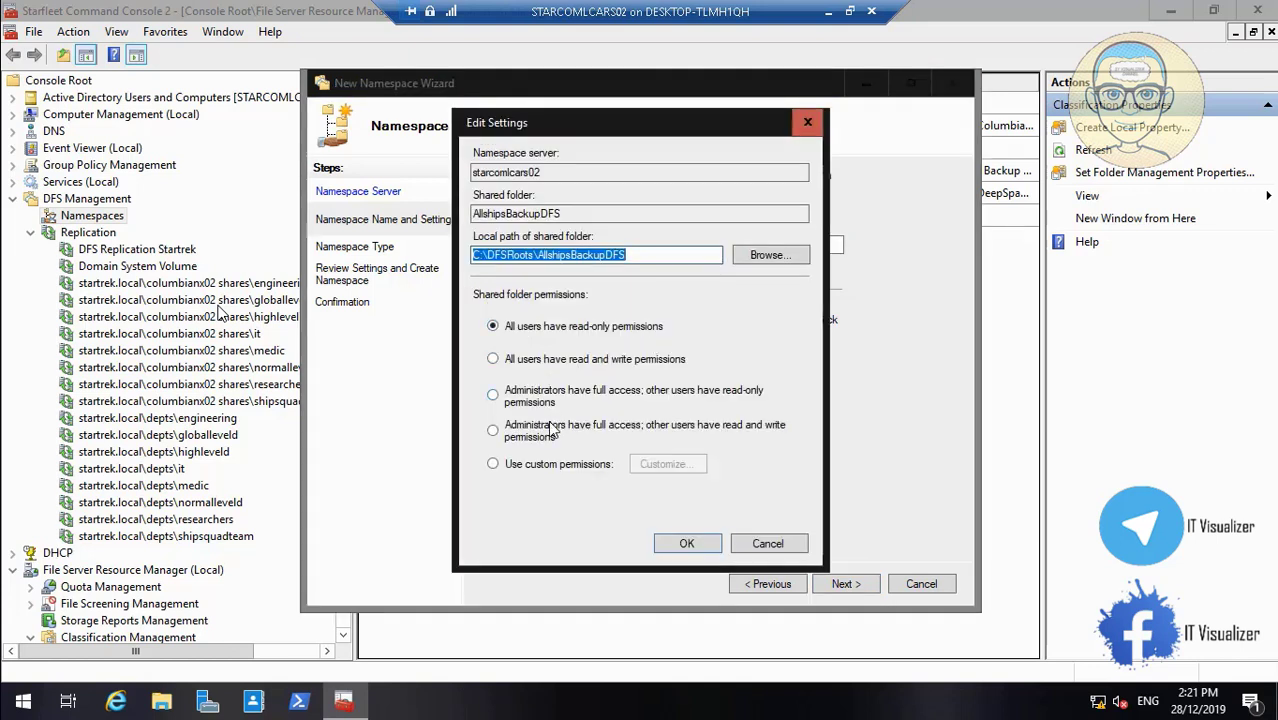
# Switch the share to custom permissions and set its local path to D:\DFS
pyautogui.click(520, 465)
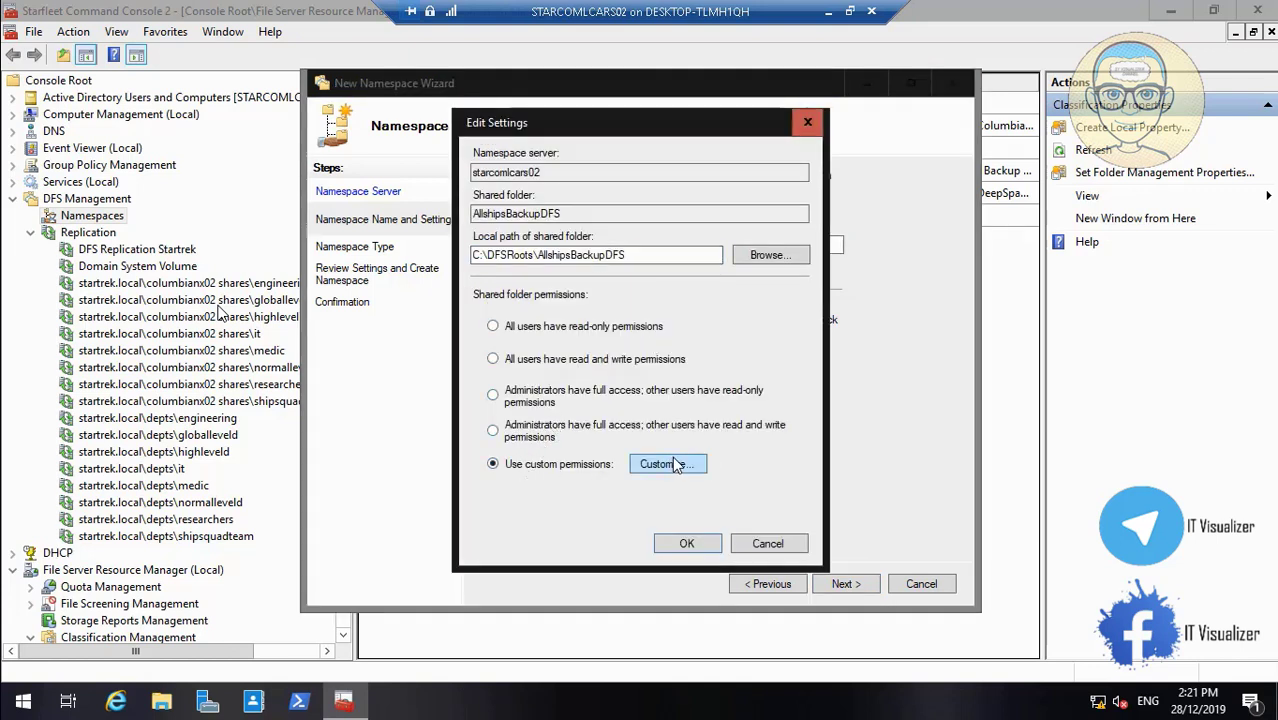
pyautogui.click(666, 464)
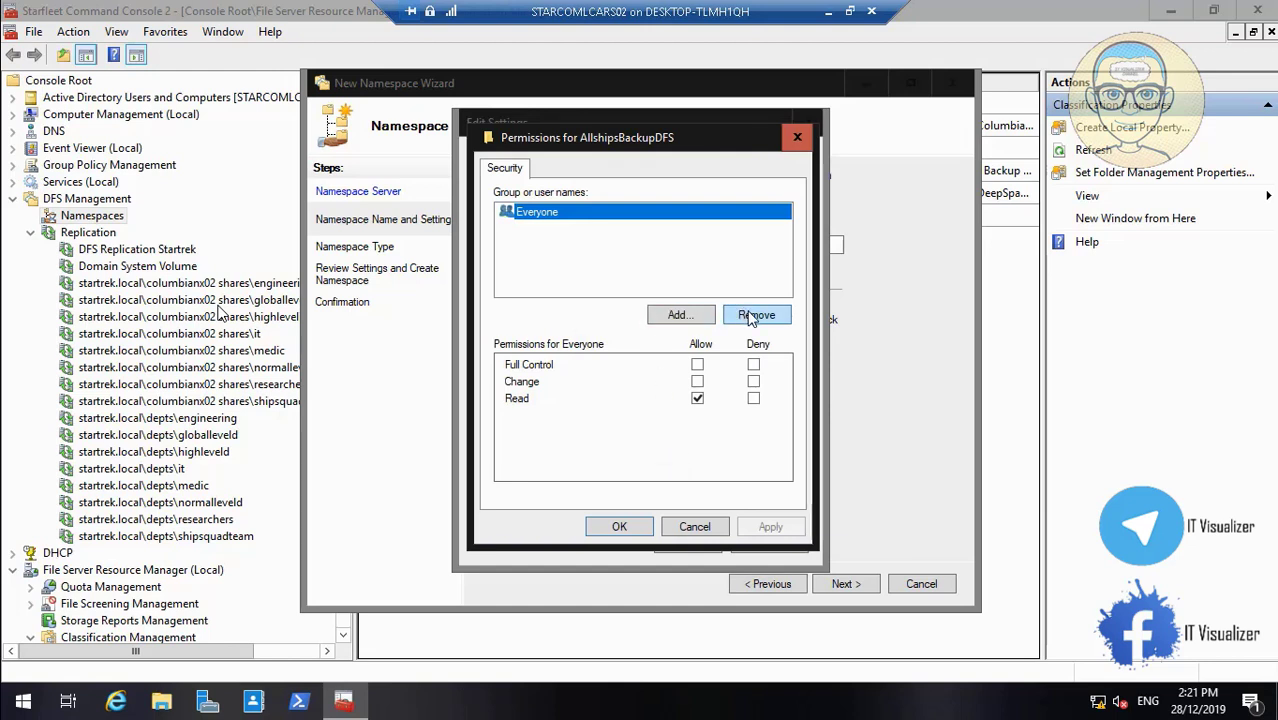
pyautogui.click(699, 527)
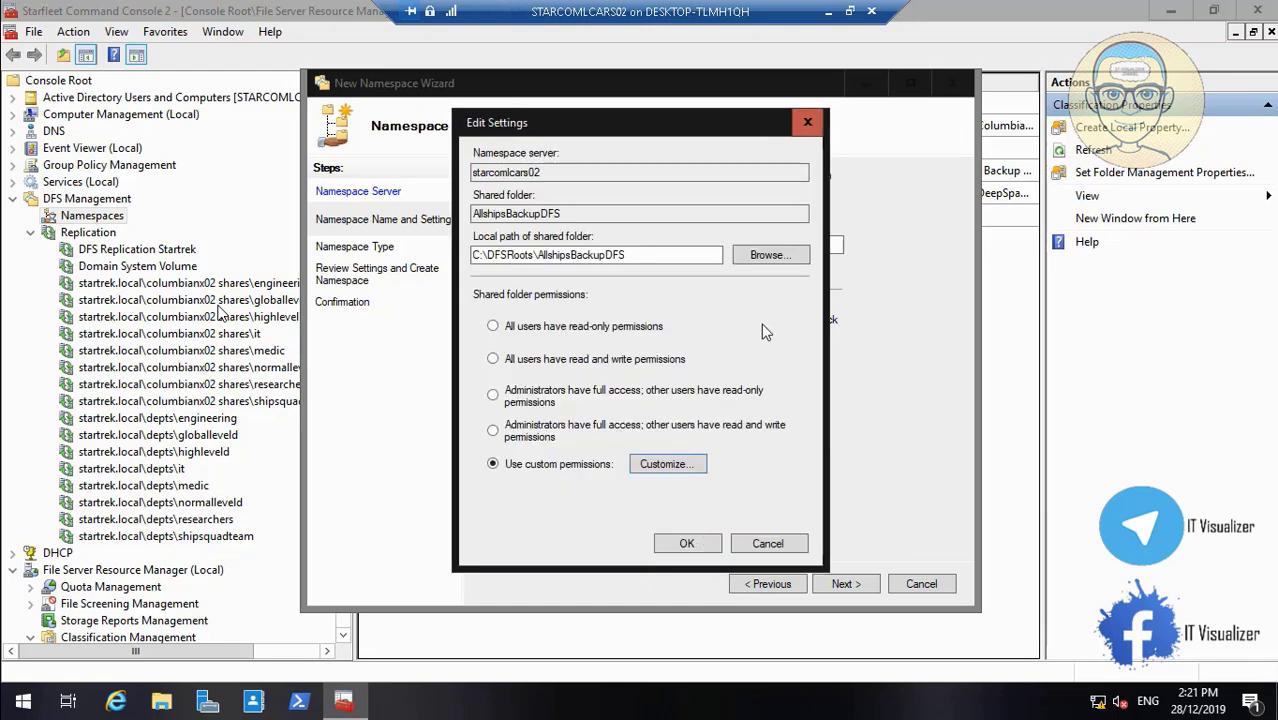
pyautogui.click(780, 256)
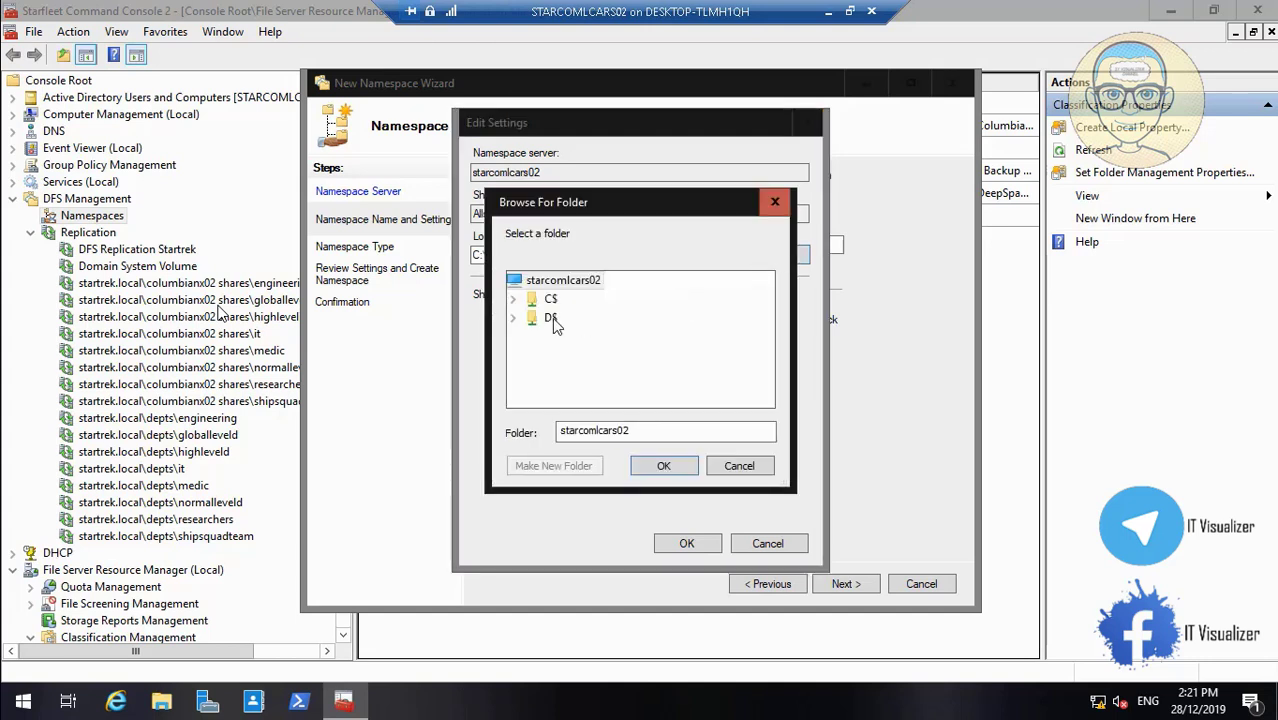
pyautogui.click(514, 318)
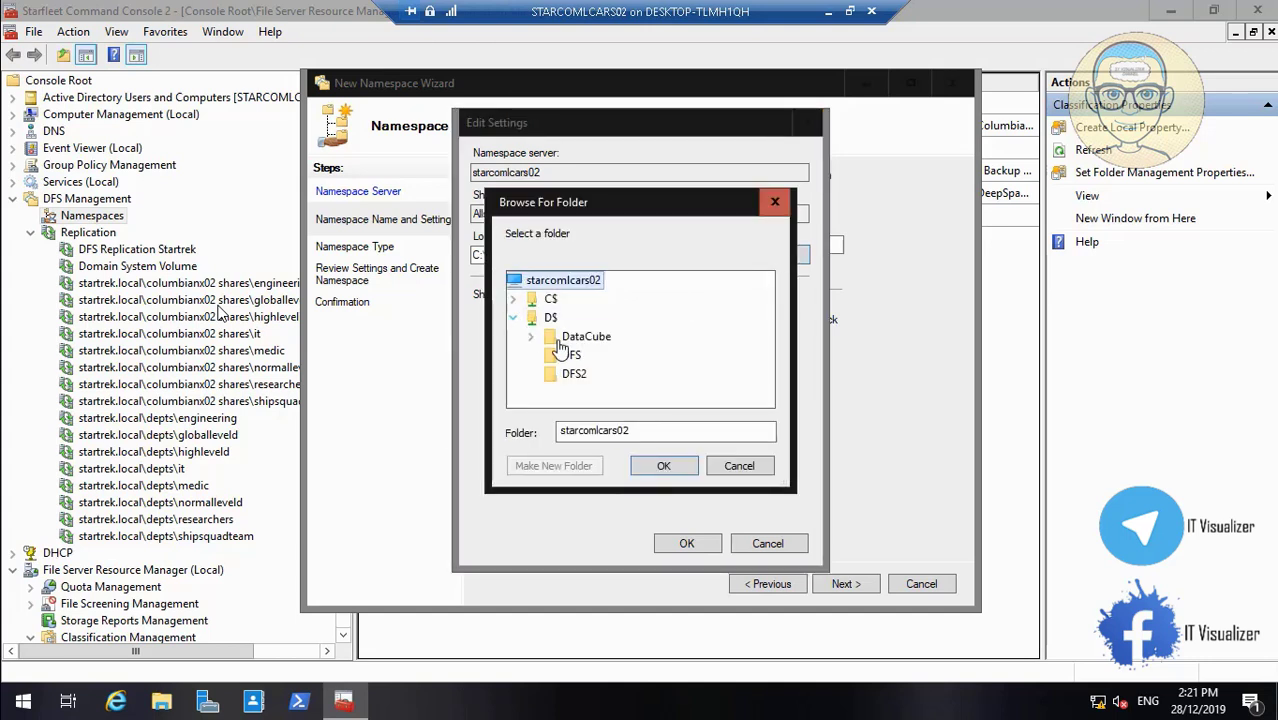
pyautogui.click(566, 355)
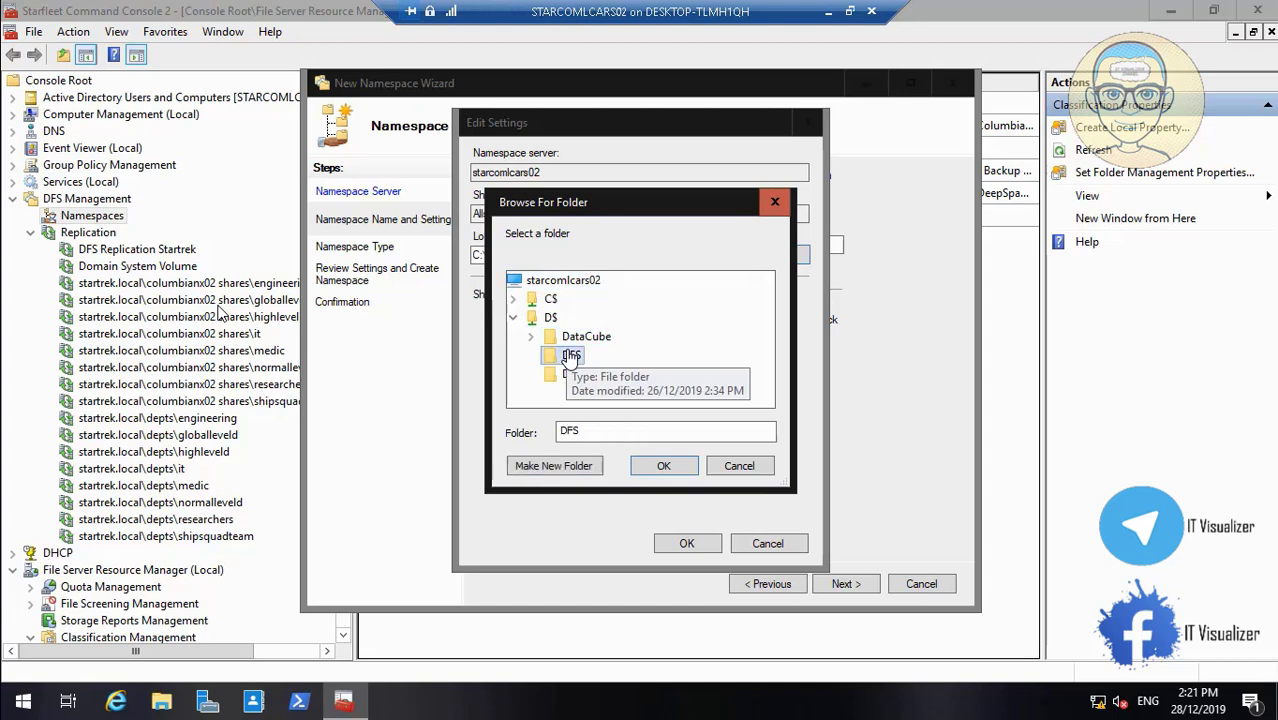
pyautogui.click(665, 467)
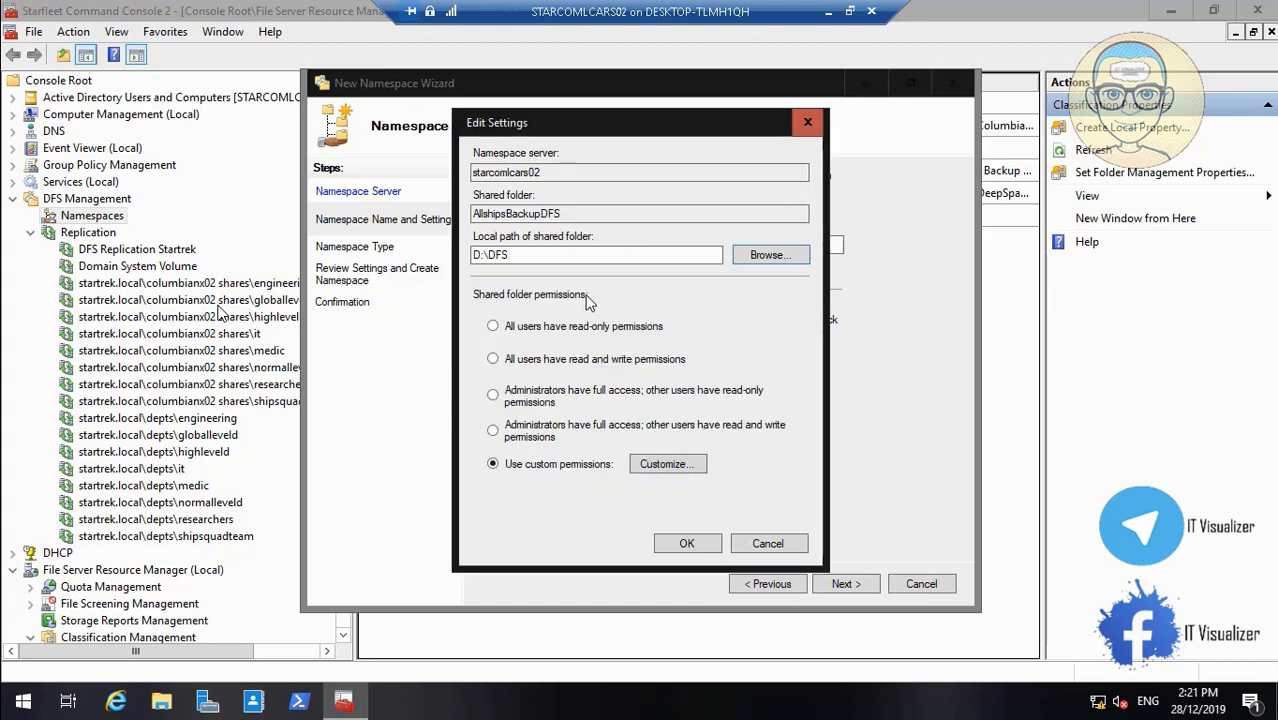
# Replace Everyone with Authenticated Users (Read) in the share permissions and confirm the settings
pyautogui.click(668, 464)
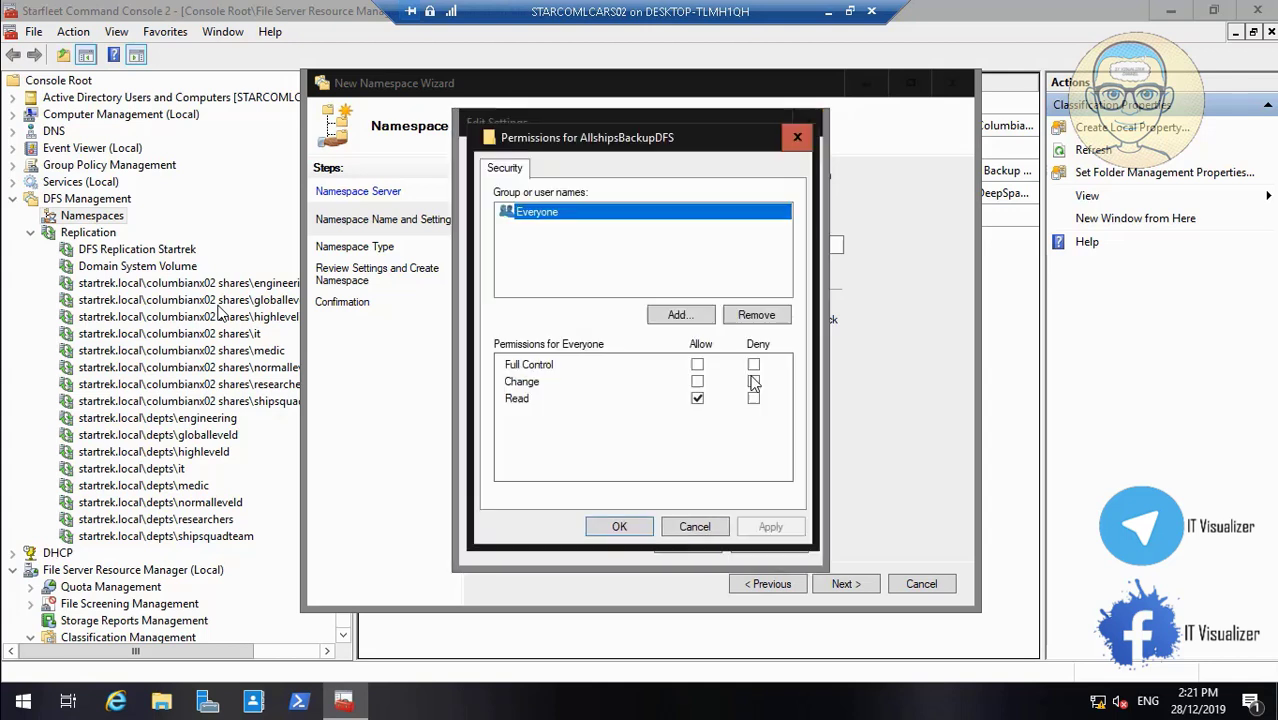
pyautogui.click(768, 318)
pyautogui.click(680, 316)
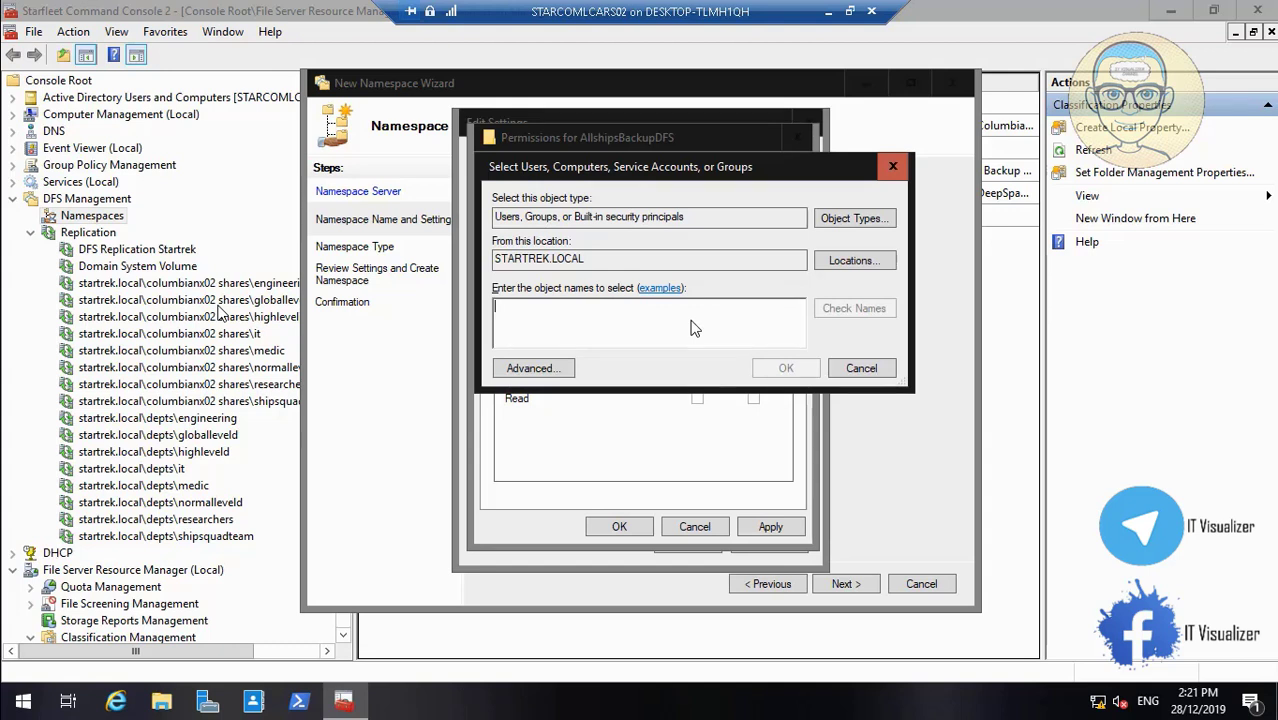
pyautogui.write('su')
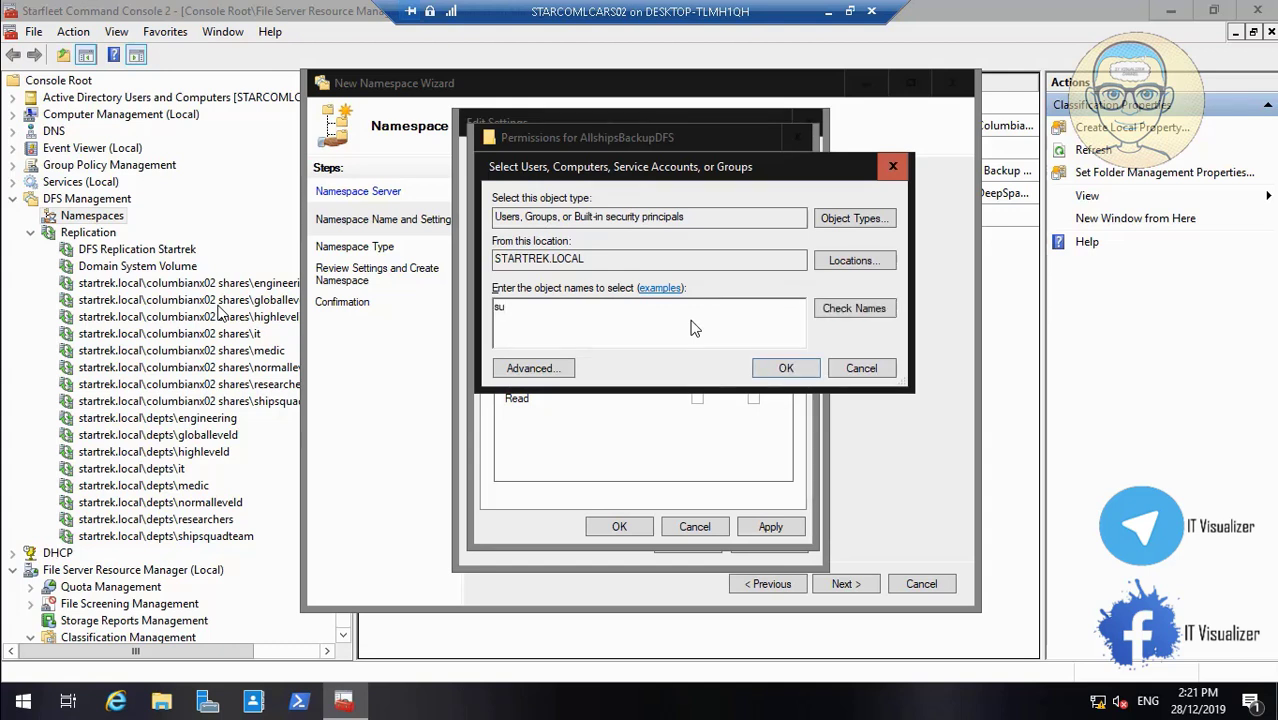
pyautogui.press('BackSpace')
pyautogui.press('BackSpace')
pyautogui.write('auth')
pyautogui.click(863, 310)
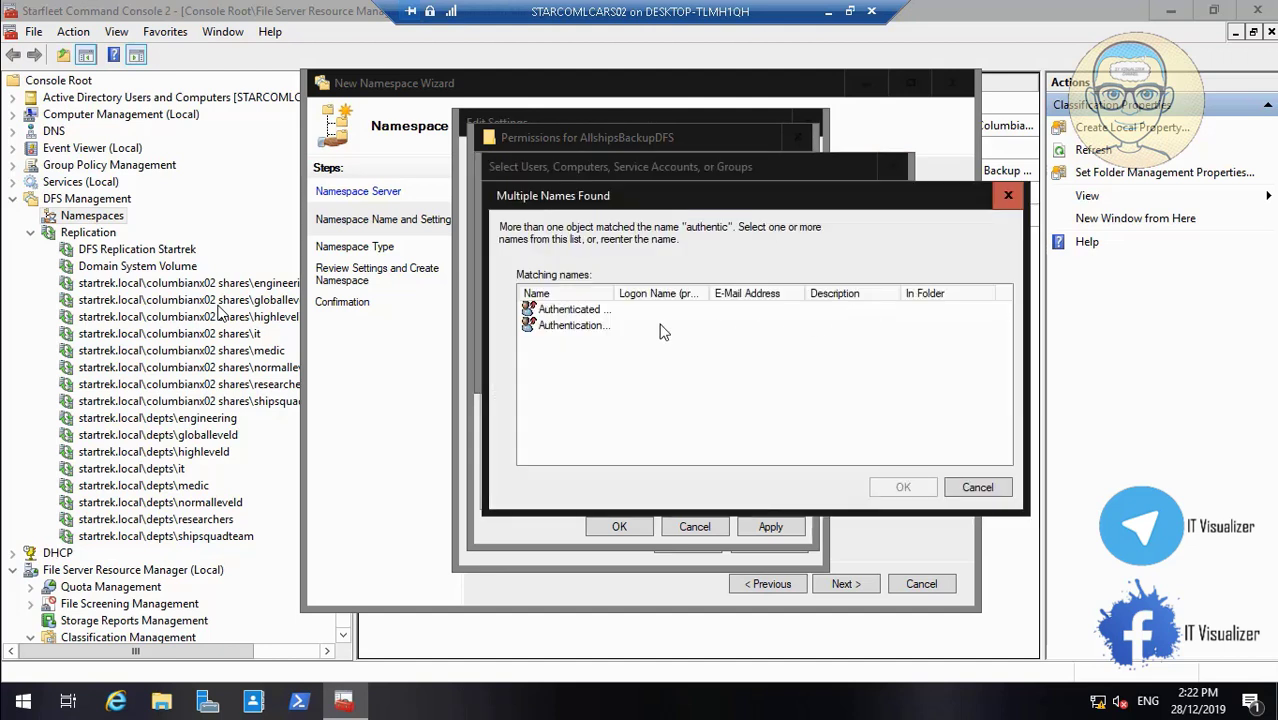
pyautogui.click(598, 312)
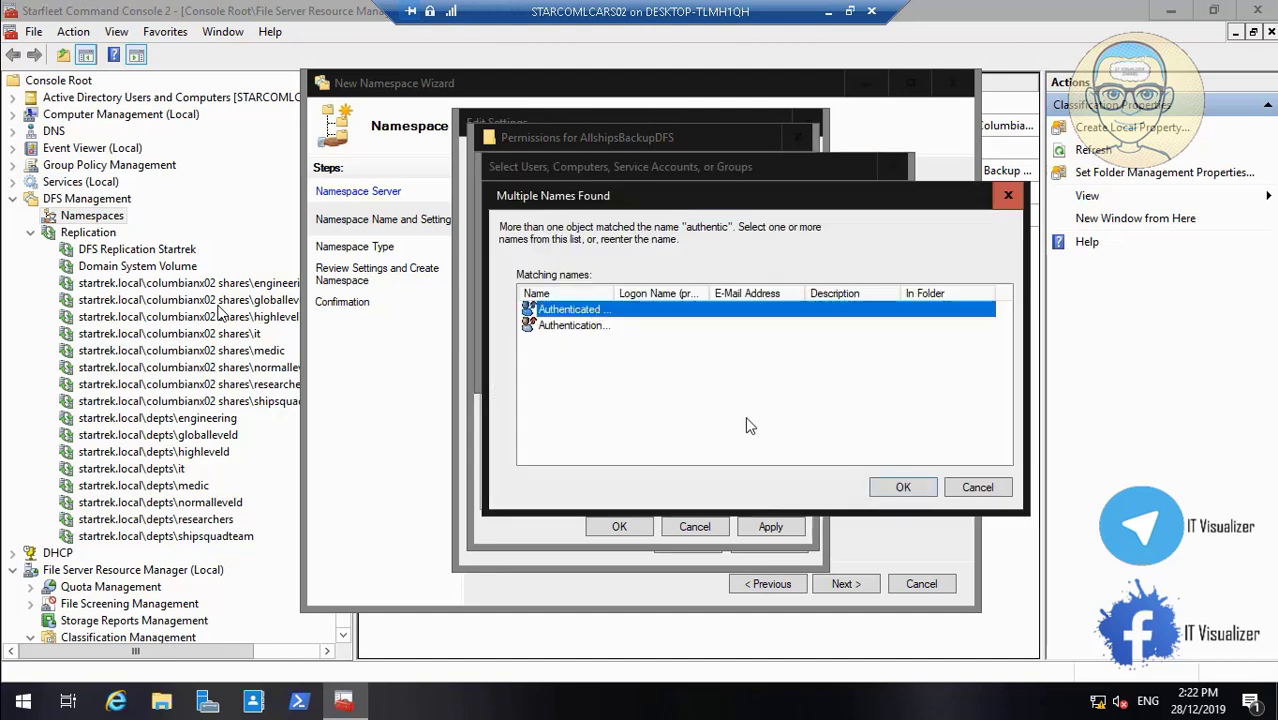
pyautogui.click(896, 486)
pyautogui.click(806, 370)
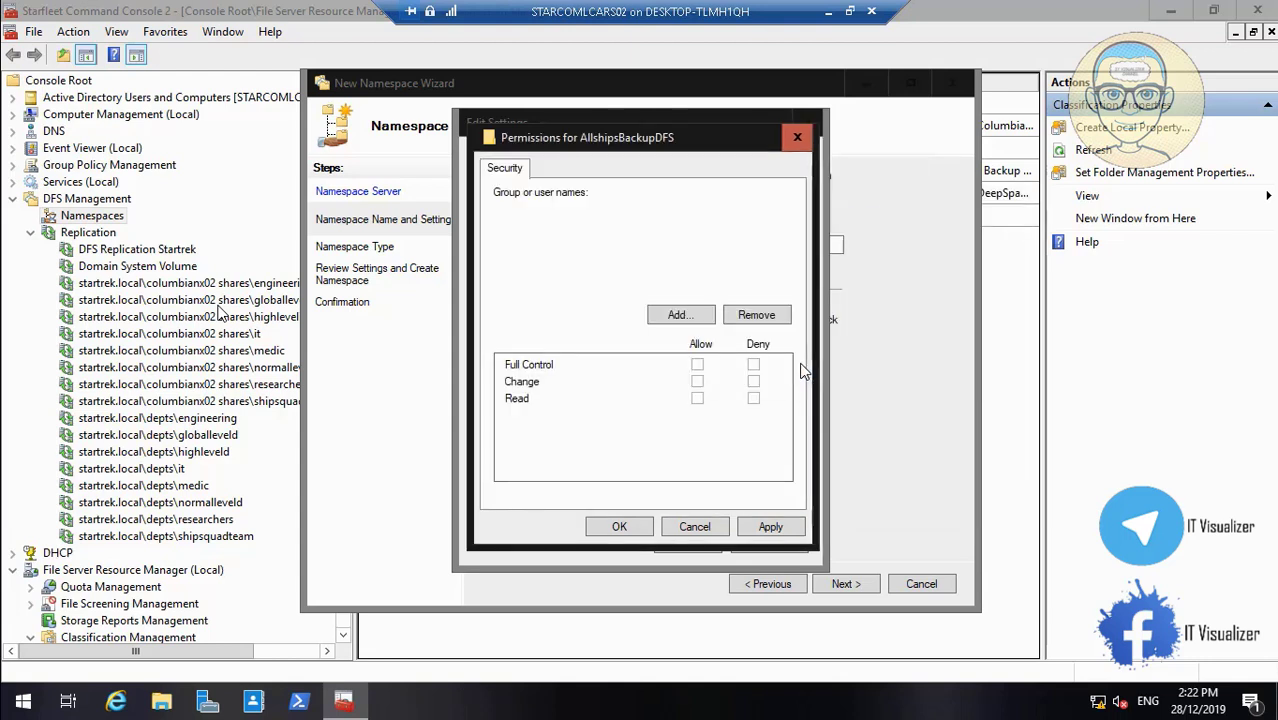
pyautogui.click(768, 530)
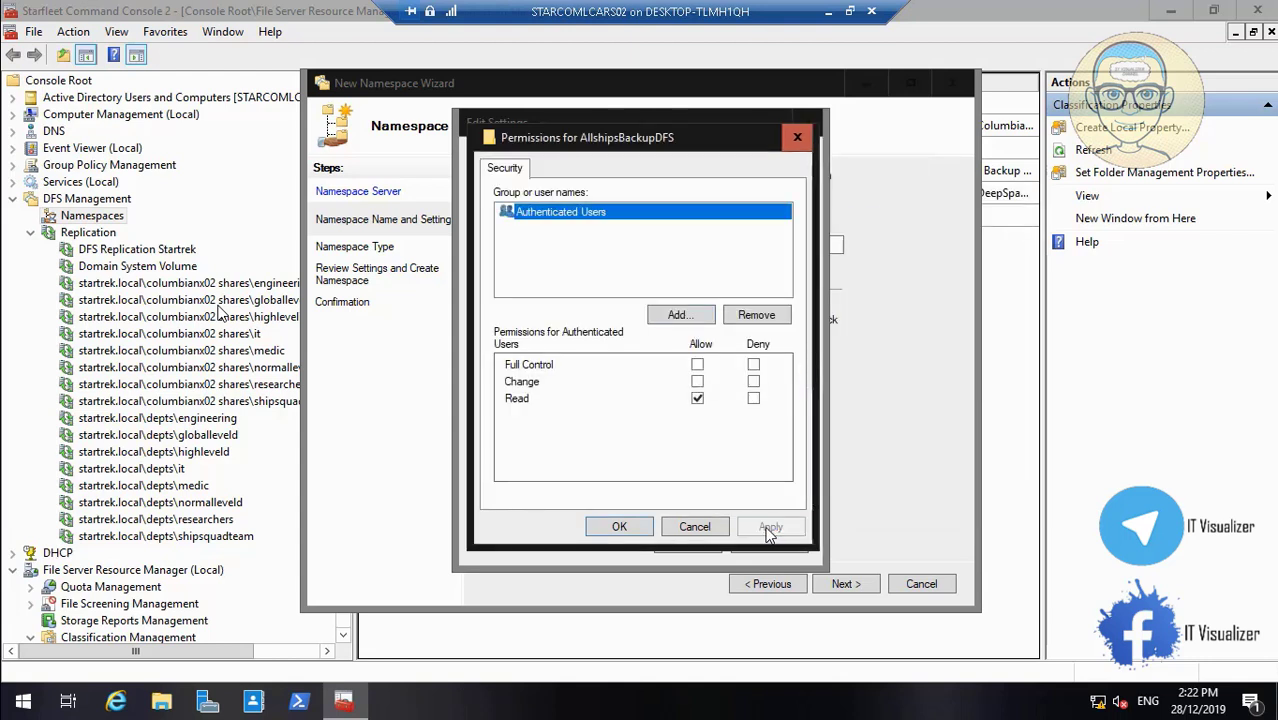
pyautogui.click(640, 530)
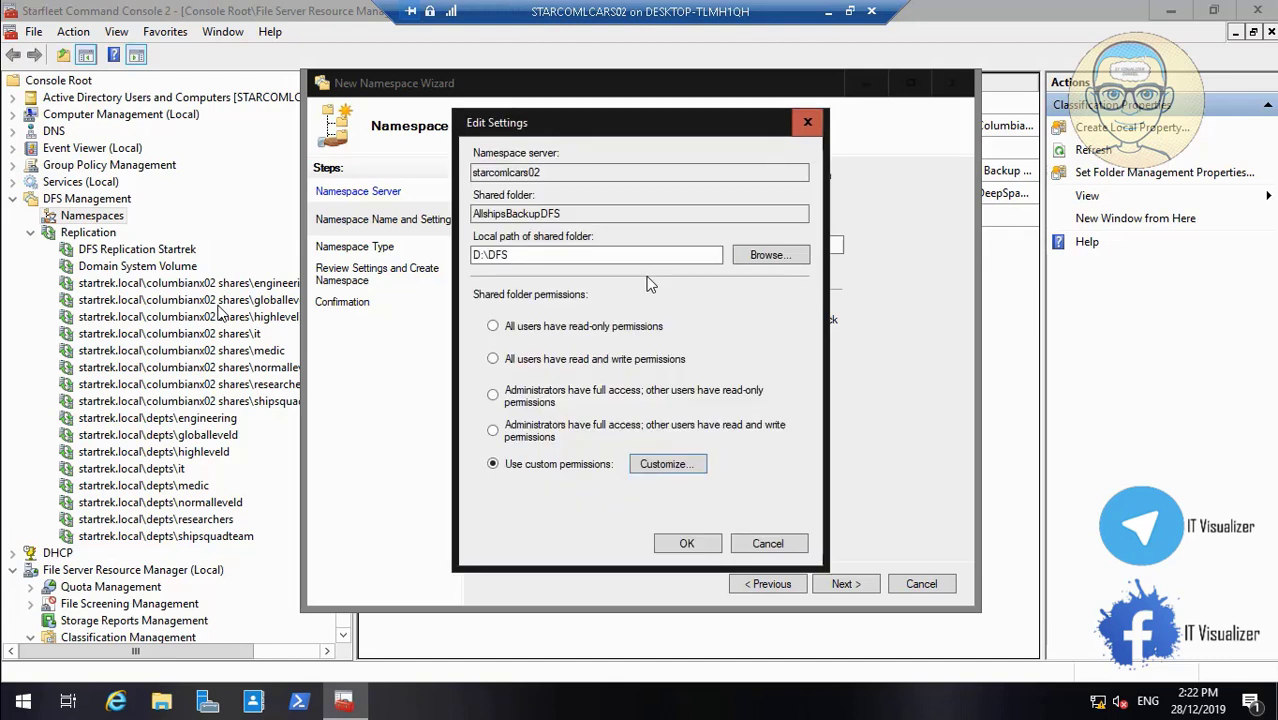
pyautogui.click(687, 545)
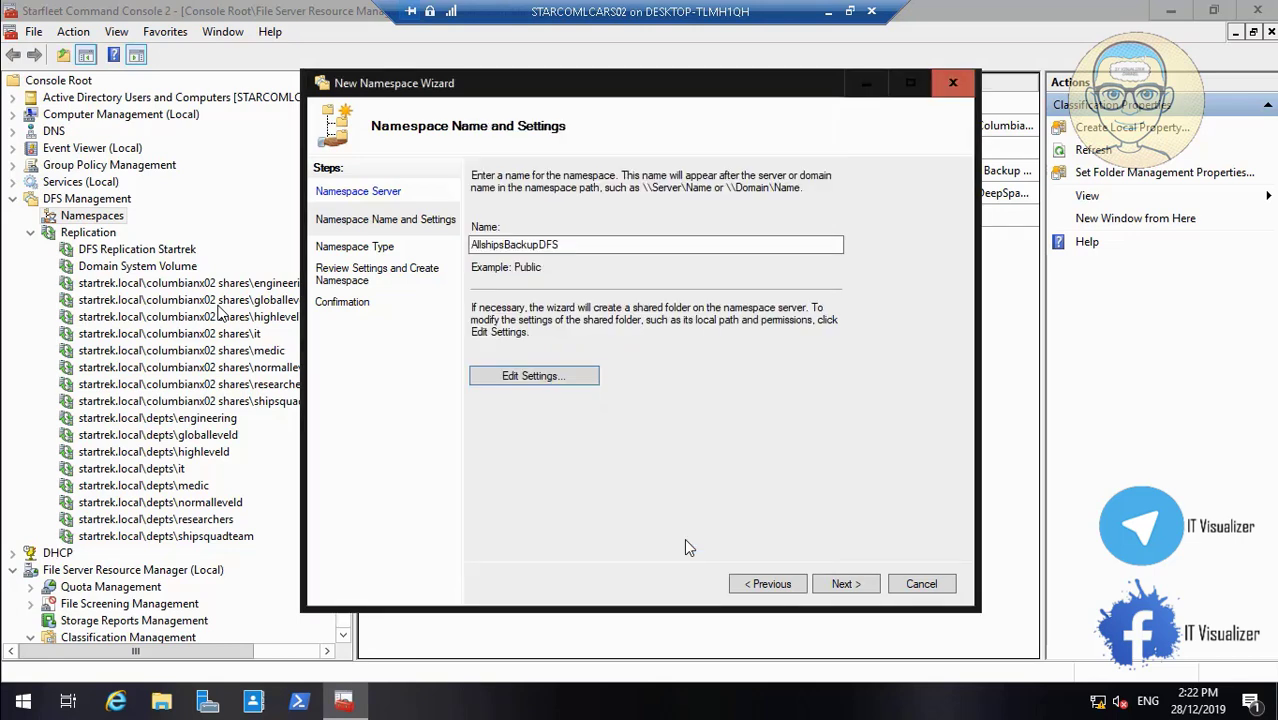
# Create \\STARTREK.LOCAL\AllshipsBackupDFS as a domain-based namespace and select Namespaces in the tree
pyautogui.click(845, 585)
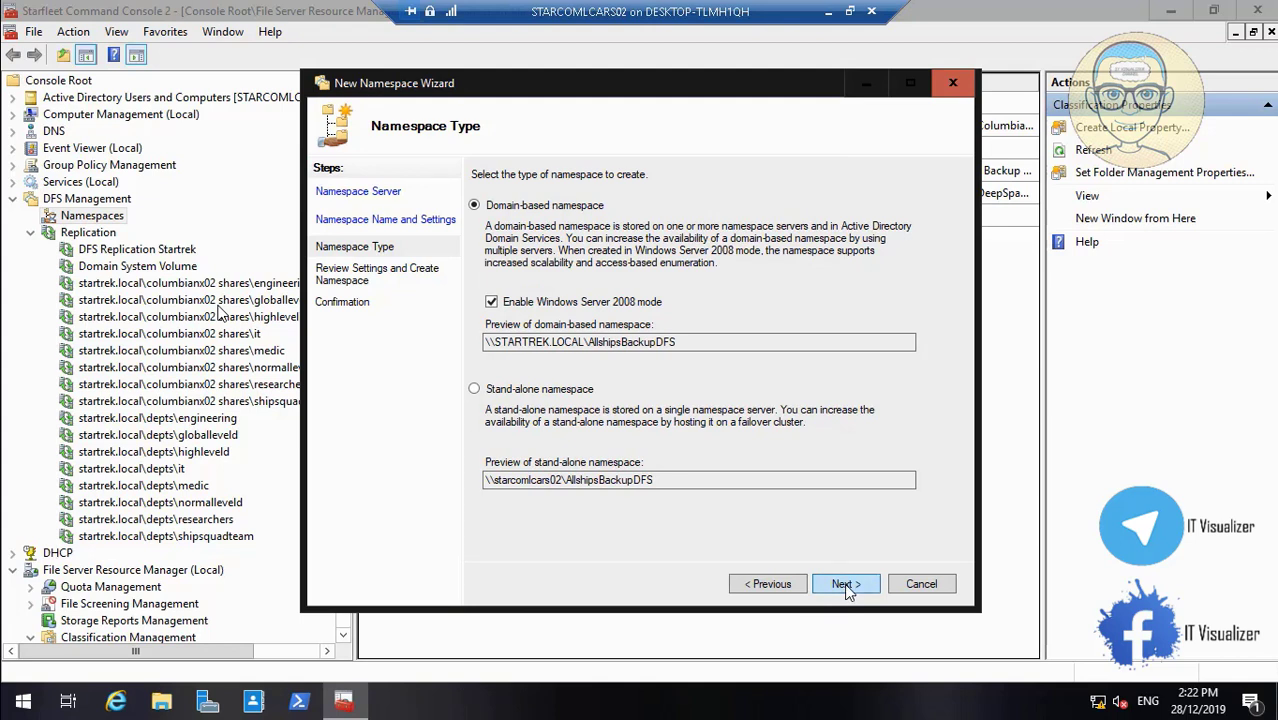
pyautogui.click(844, 583)
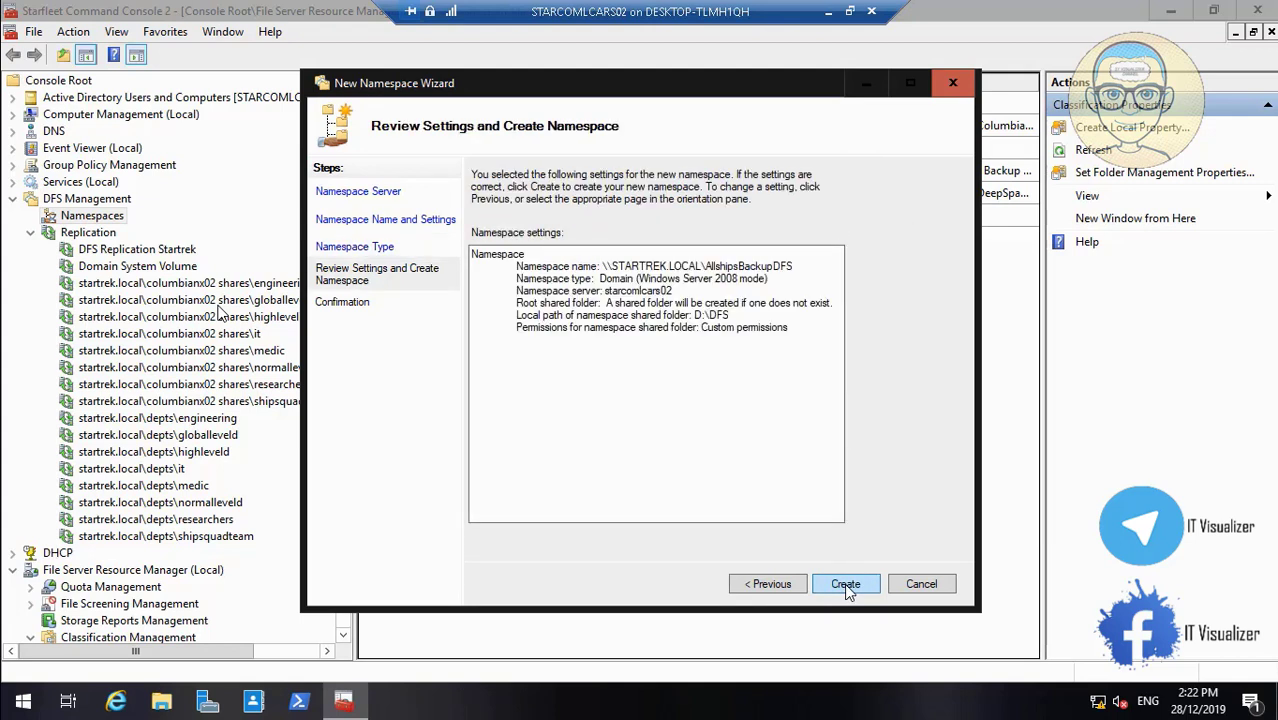
pyautogui.click(844, 583)
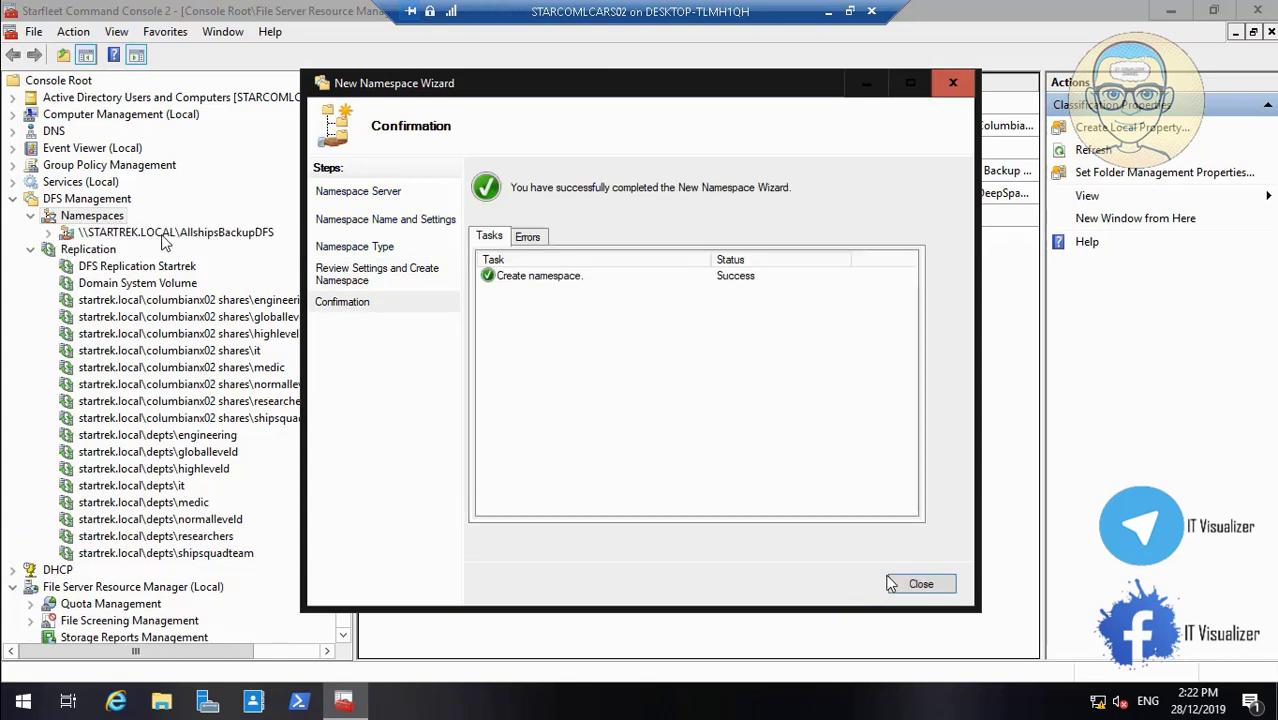
pyautogui.click(905, 583)
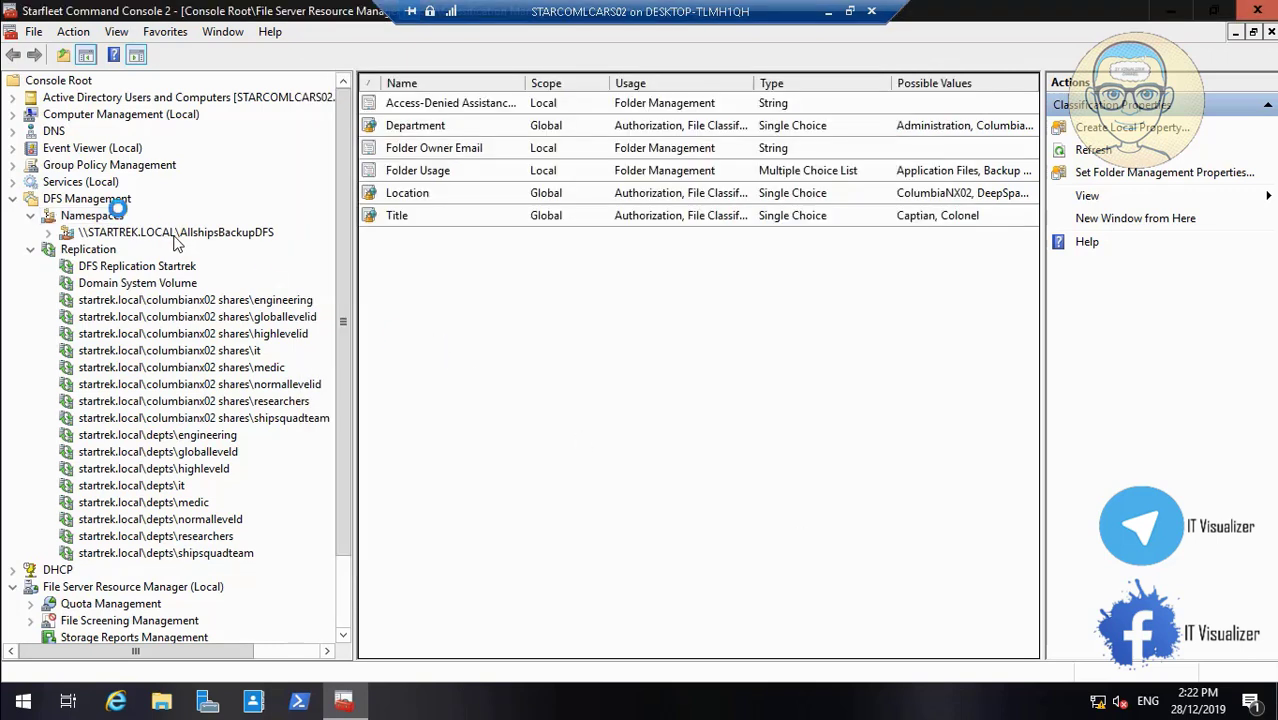
pyautogui.click(92, 216)
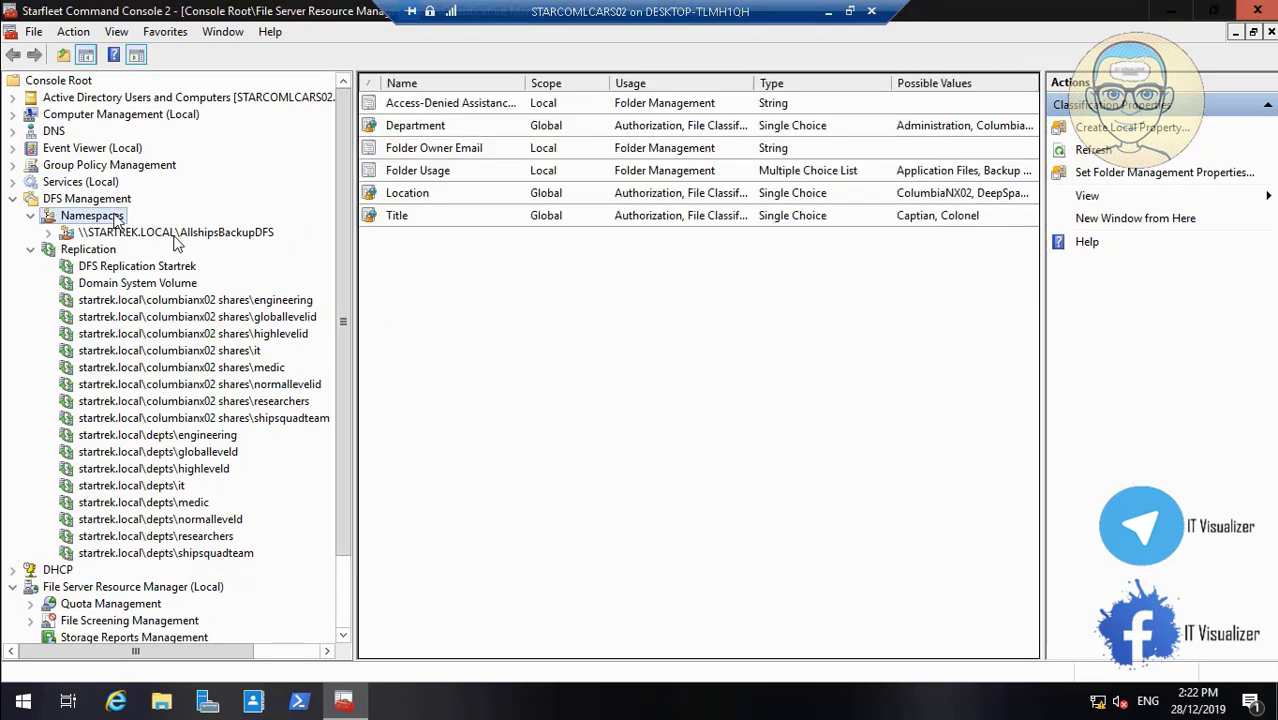
# Begin another new namespace with starcomlcars02 verified as its host server
pyautogui.rightClick(117, 220)
pyautogui.click(175, 229)
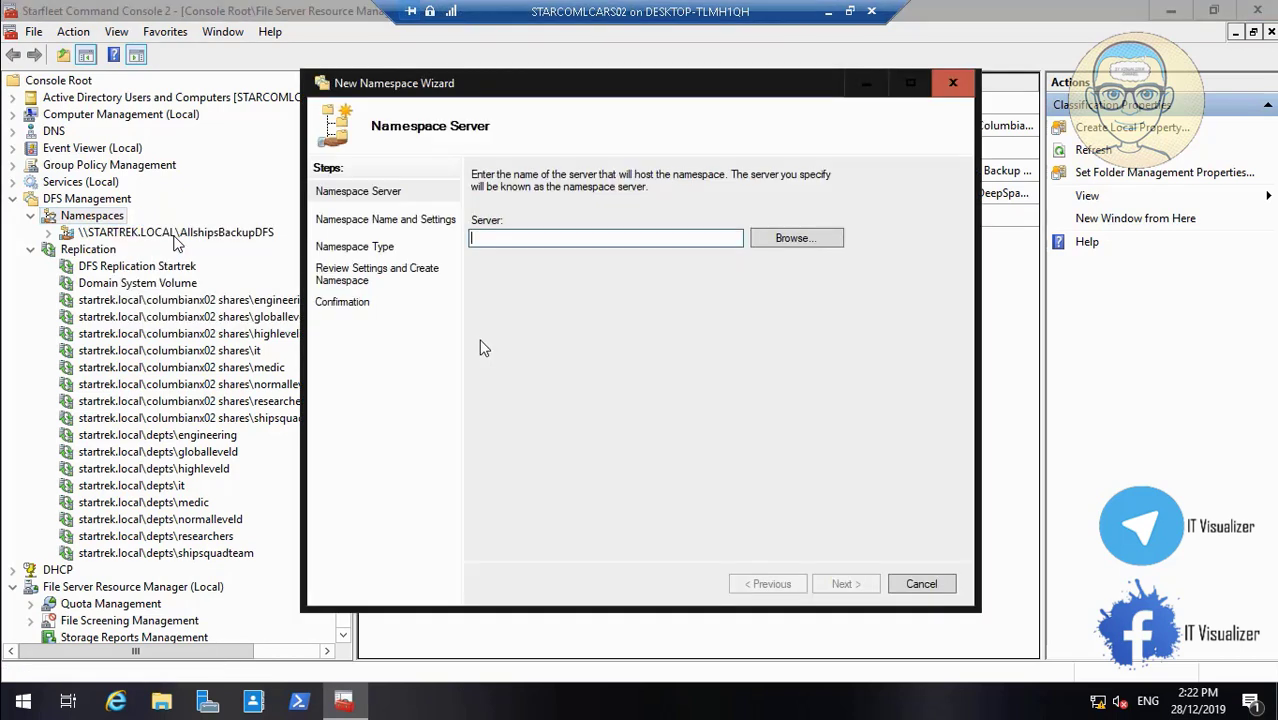
pyautogui.click(782, 240)
pyautogui.write('sta')
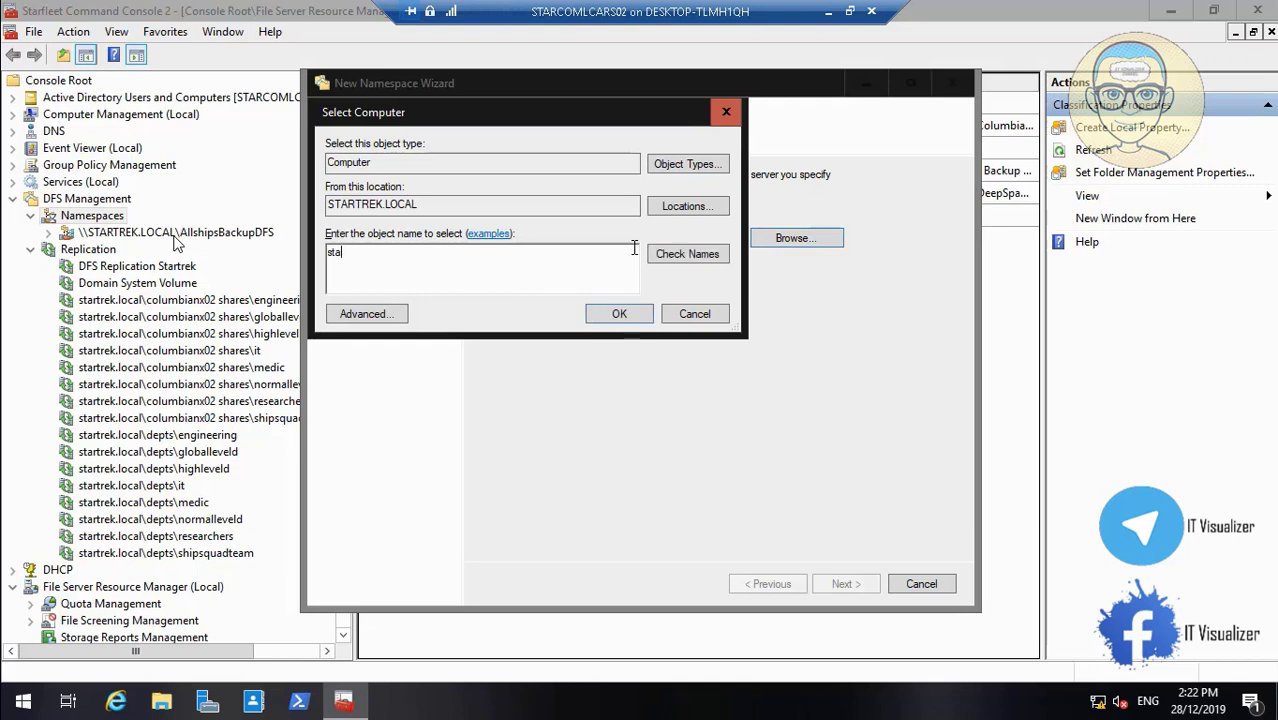
pyautogui.write('rcomla')
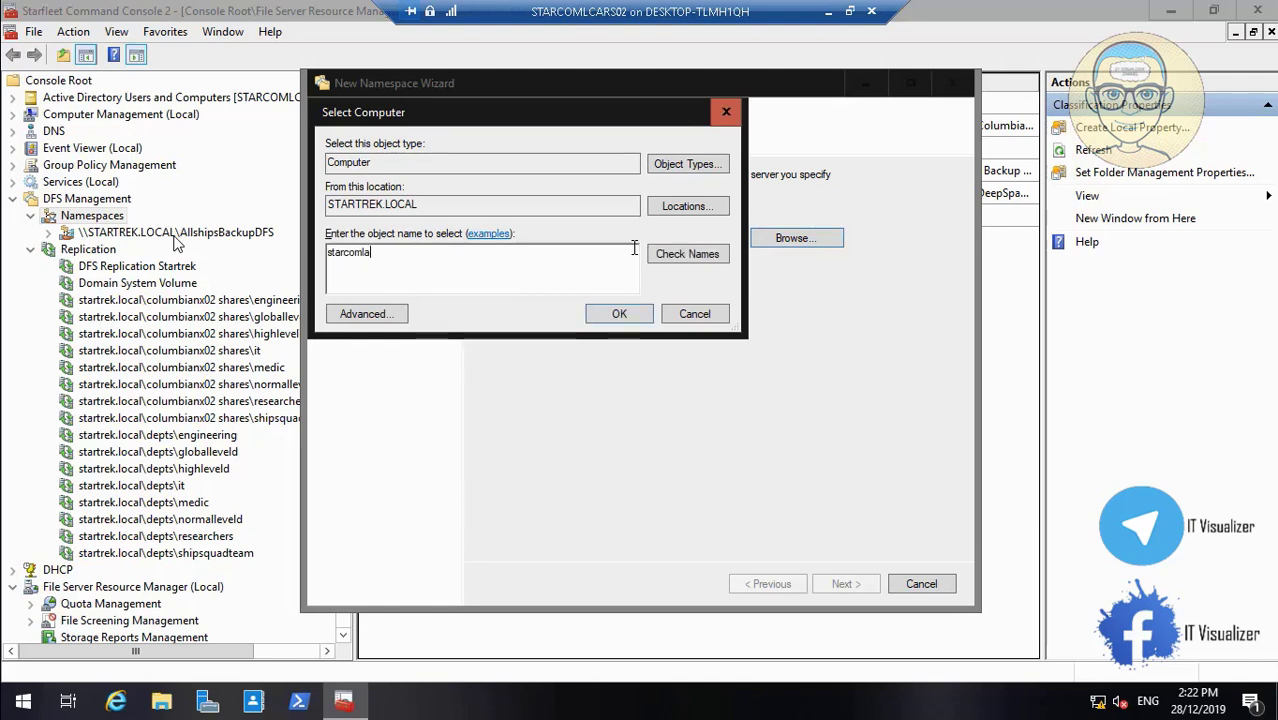
pyautogui.press('BackSpace')
pyautogui.press('BackSpace')
pyautogui.press('BackSpace')
pyautogui.write('02')
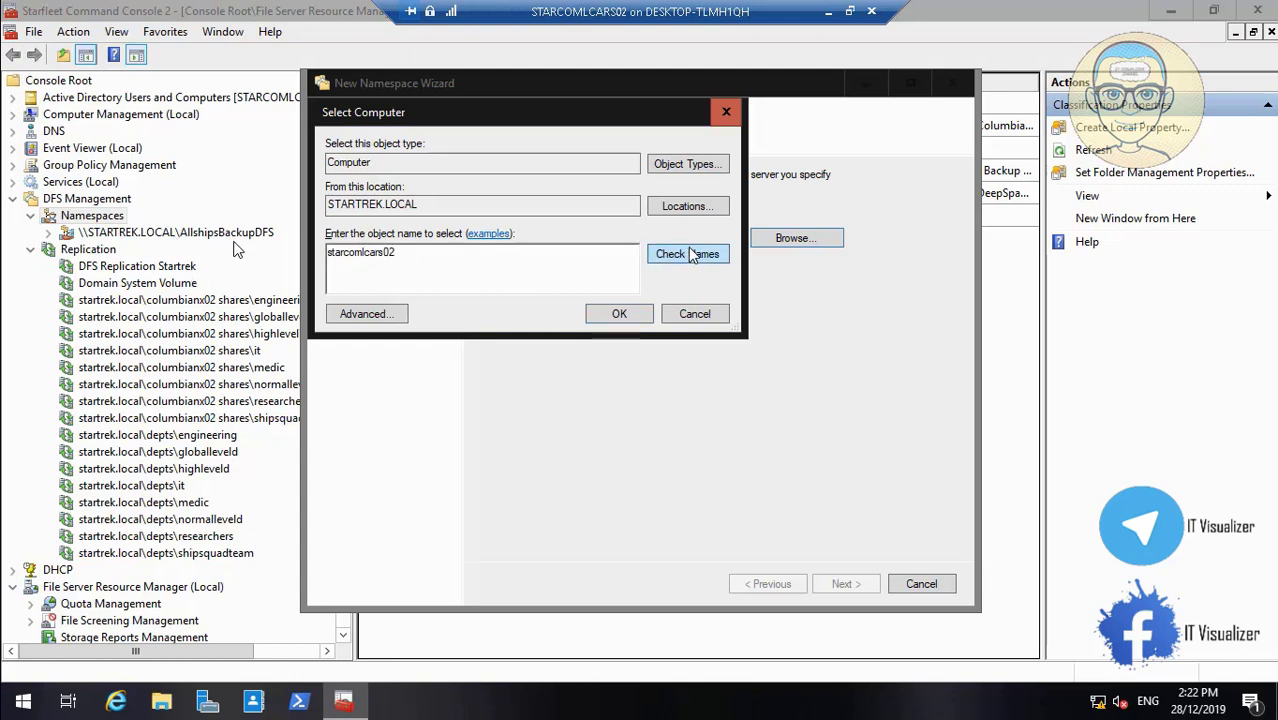
pyautogui.click(690, 254)
pyautogui.click(636, 312)
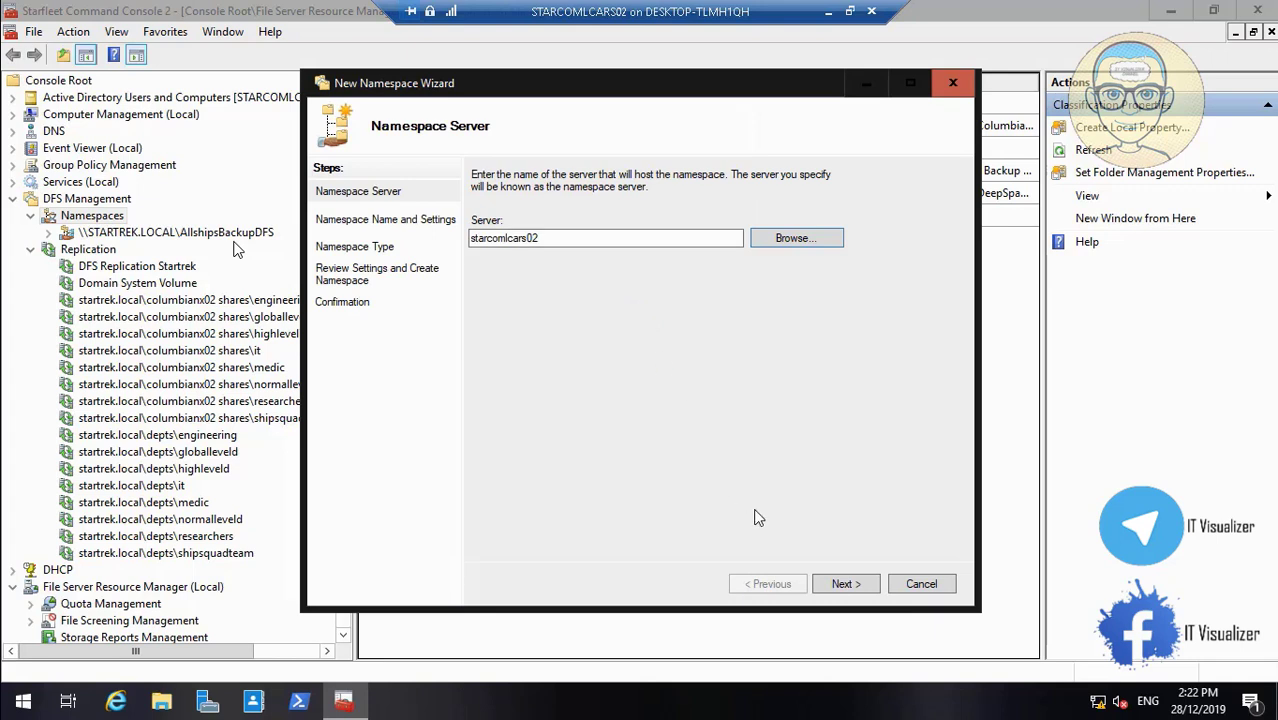
pyautogui.click(842, 584)
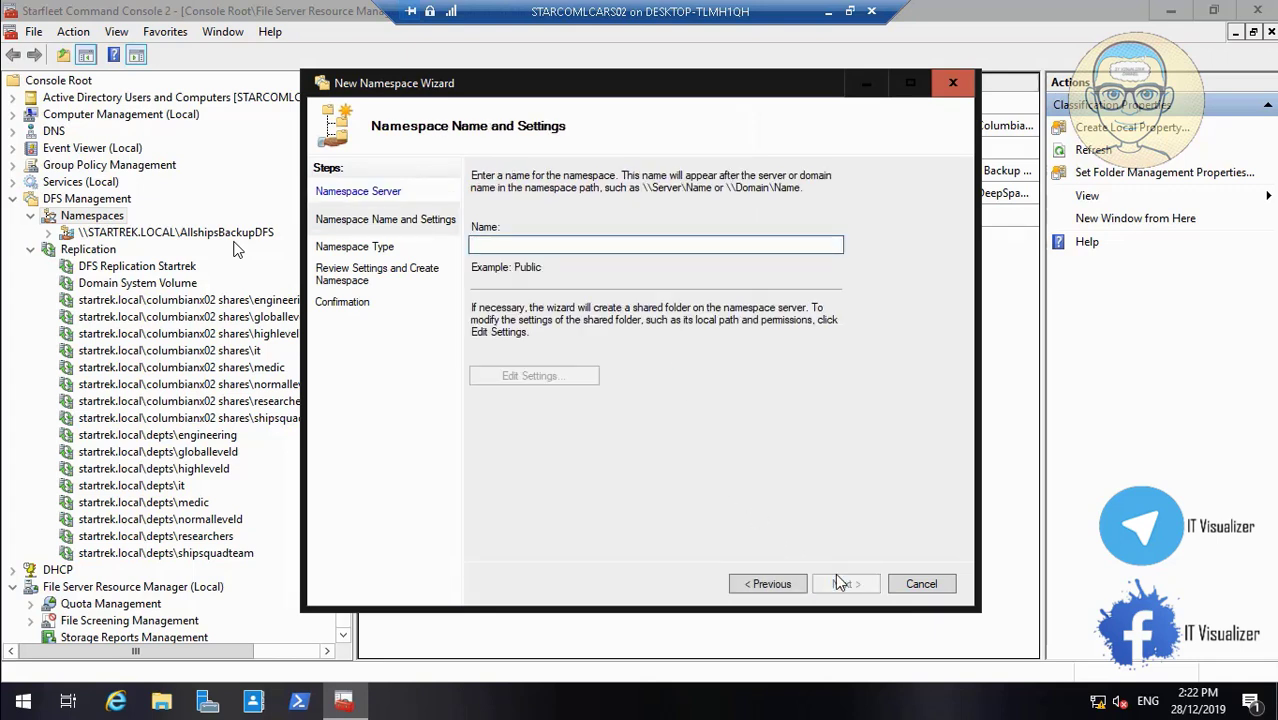
# Name the second namespace ColumbiaNX02BackupShare, copy that name, and open its shared-folder settings
pyautogui.write('C')
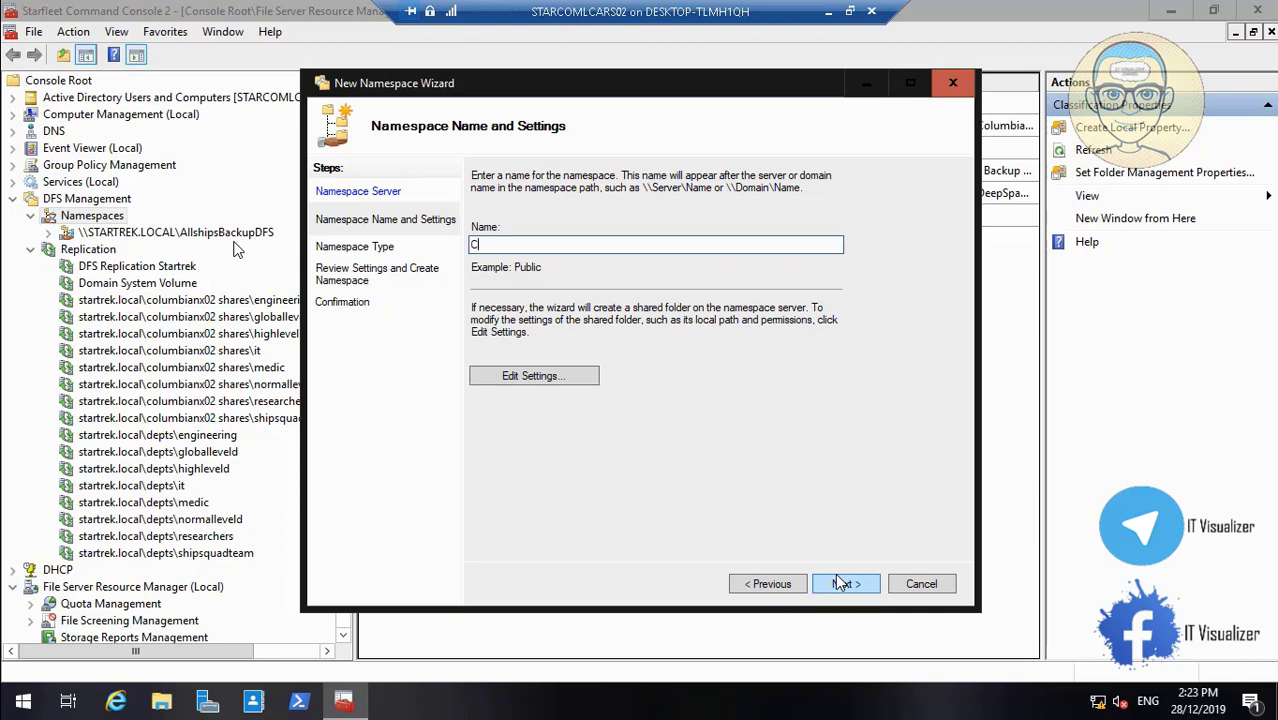
pyautogui.write('OLUMV=BI')
pyautogui.press('BackSpace')
pyautogui.press('BackSpace')
pyautogui.press('BackSpace')
pyautogui.press('BackSpace')
pyautogui.press('BackSpace')
pyautogui.press('BackSpace')
pyautogui.press('BackSpace')
pyautogui.press('BackSpace')
pyautogui.press('BackSpace')
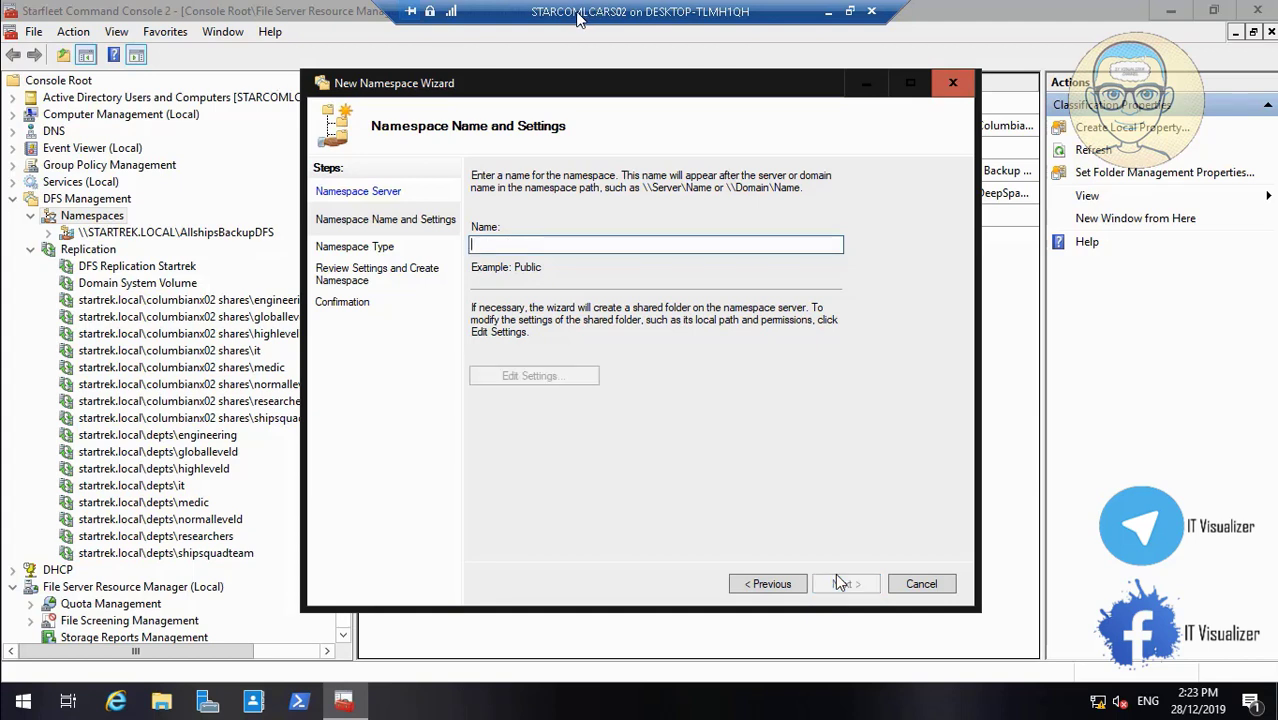
pyautogui.write('Col')
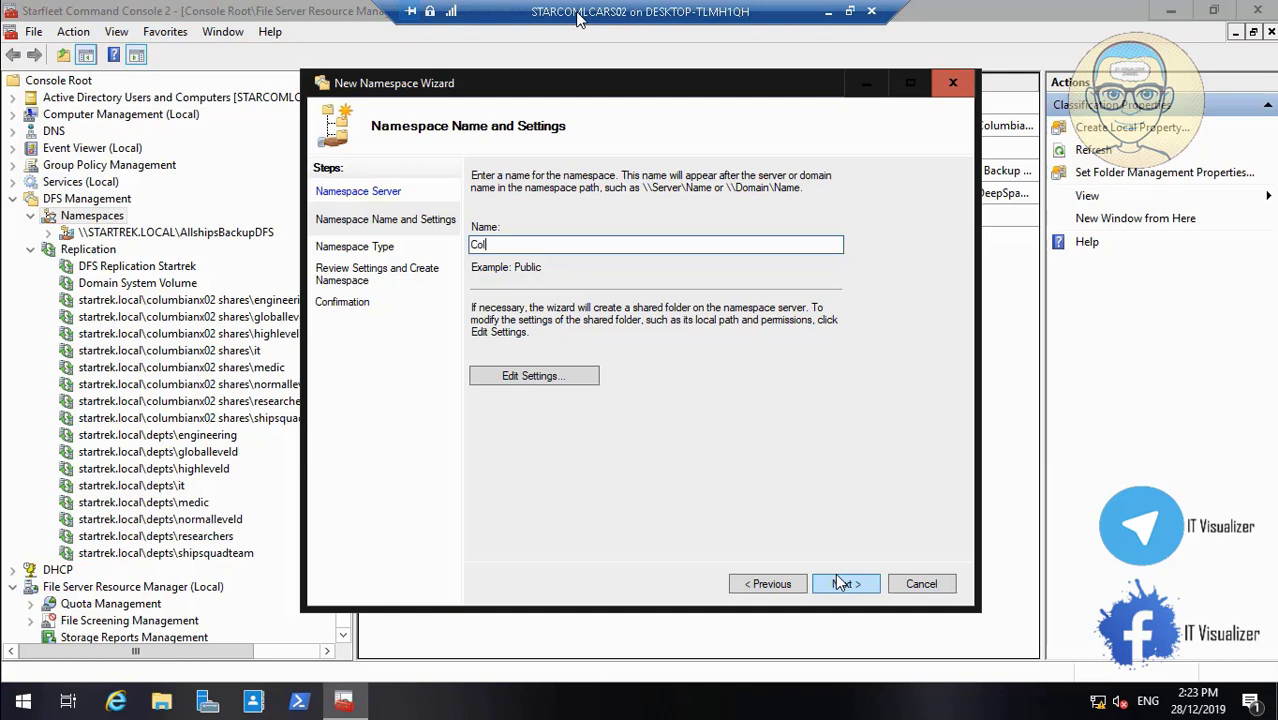
pyautogui.write('umbiaNX02BackupShare')
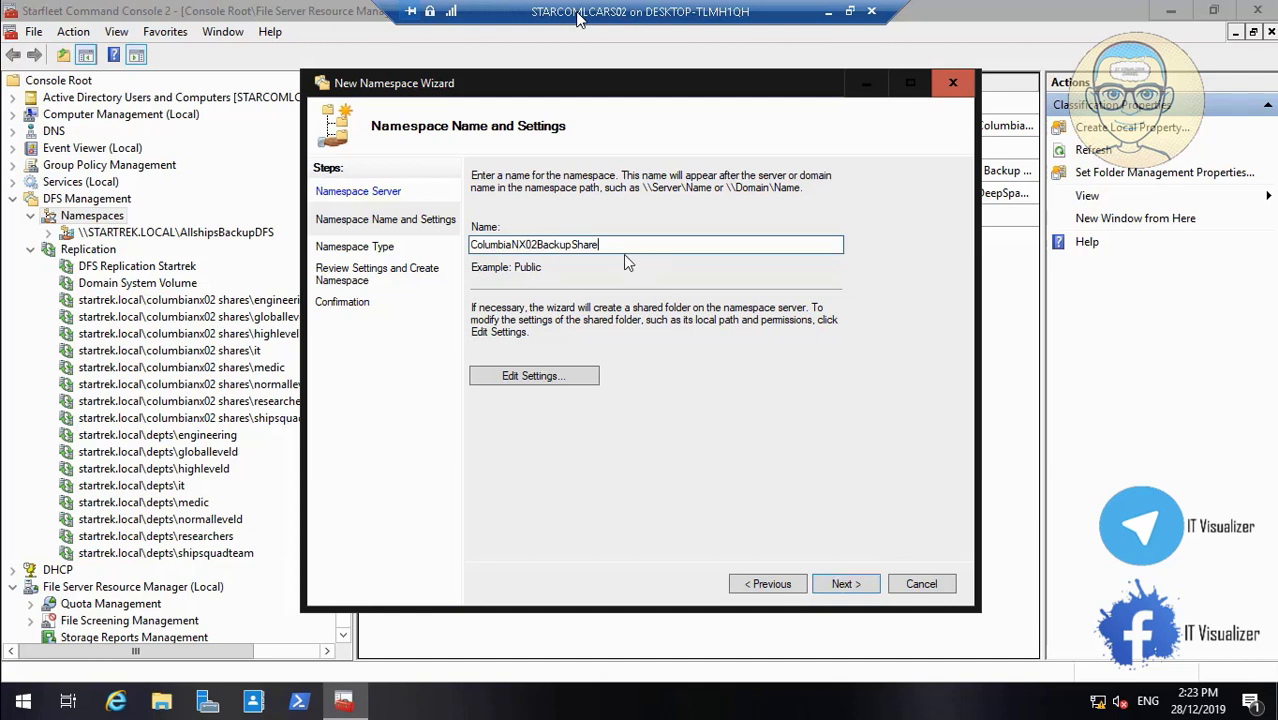
pyautogui.moveTo(614, 248); pyautogui.dragTo(450, 246)
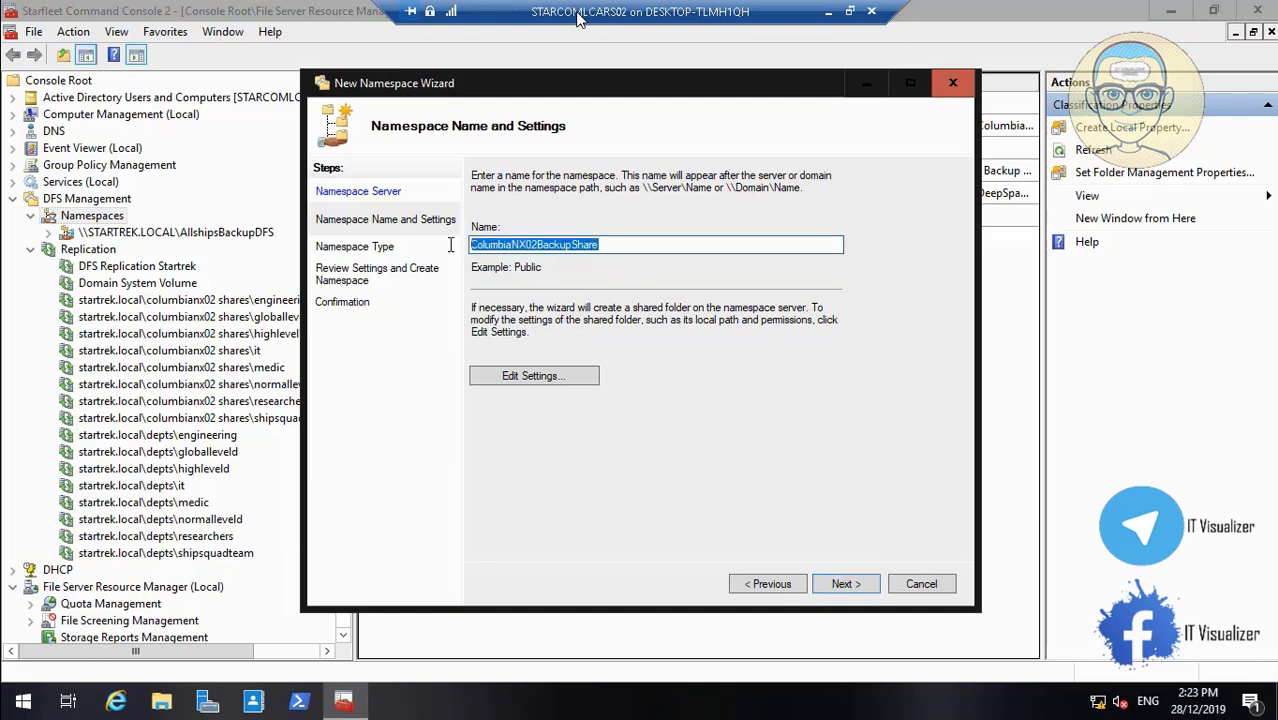
pyautogui.rightClick(540, 250)
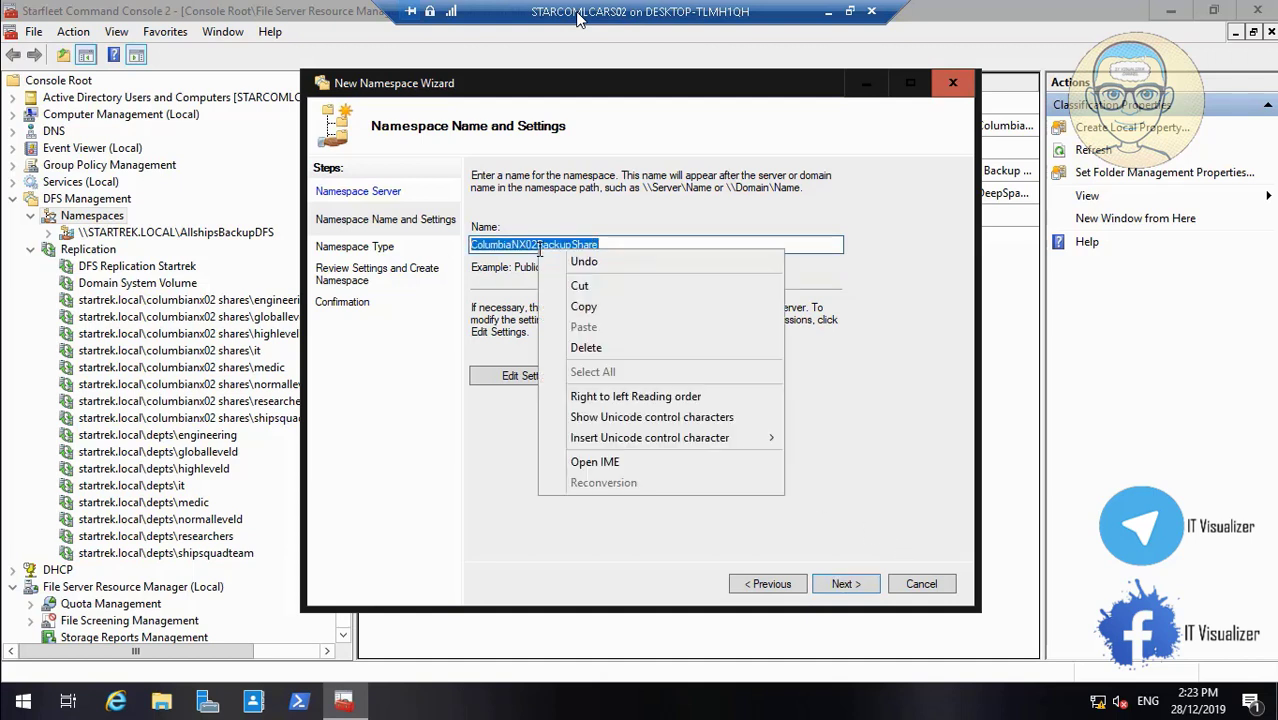
pyautogui.click(608, 302)
pyautogui.click(535, 377)
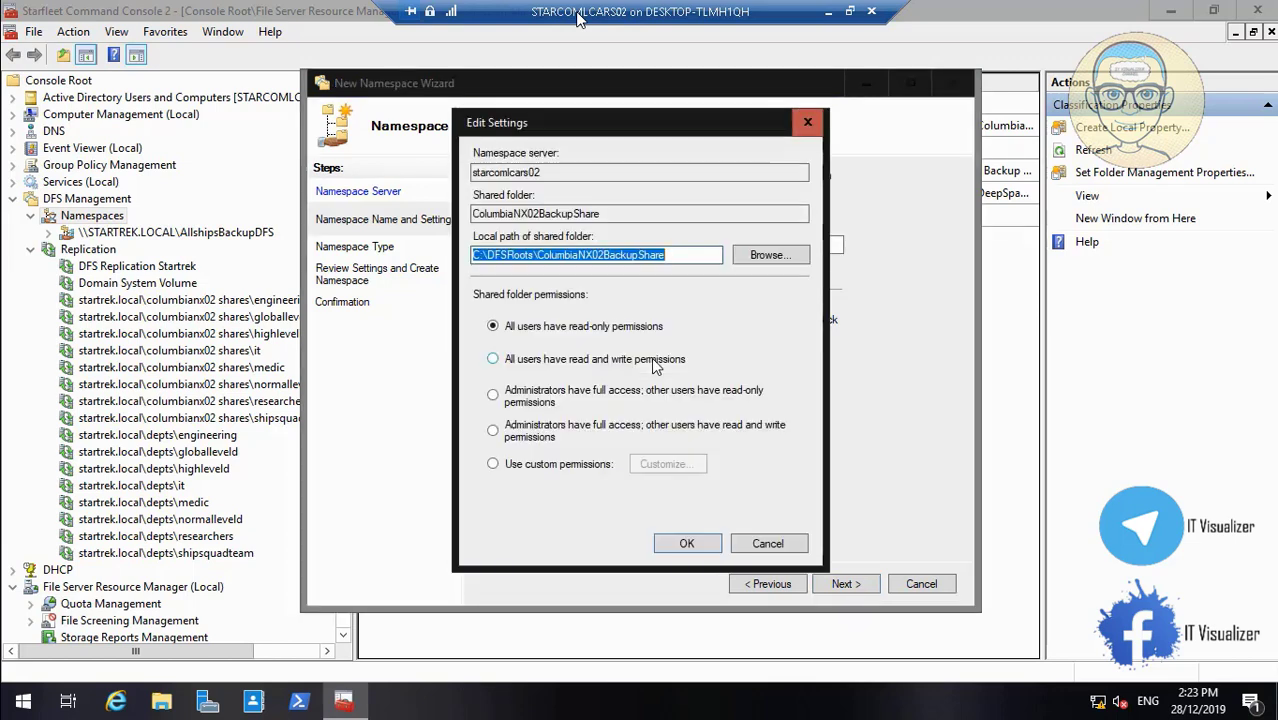
# Set the share's local path to D:\DFS2 and switch to custom permissions
pyautogui.click(770, 255)
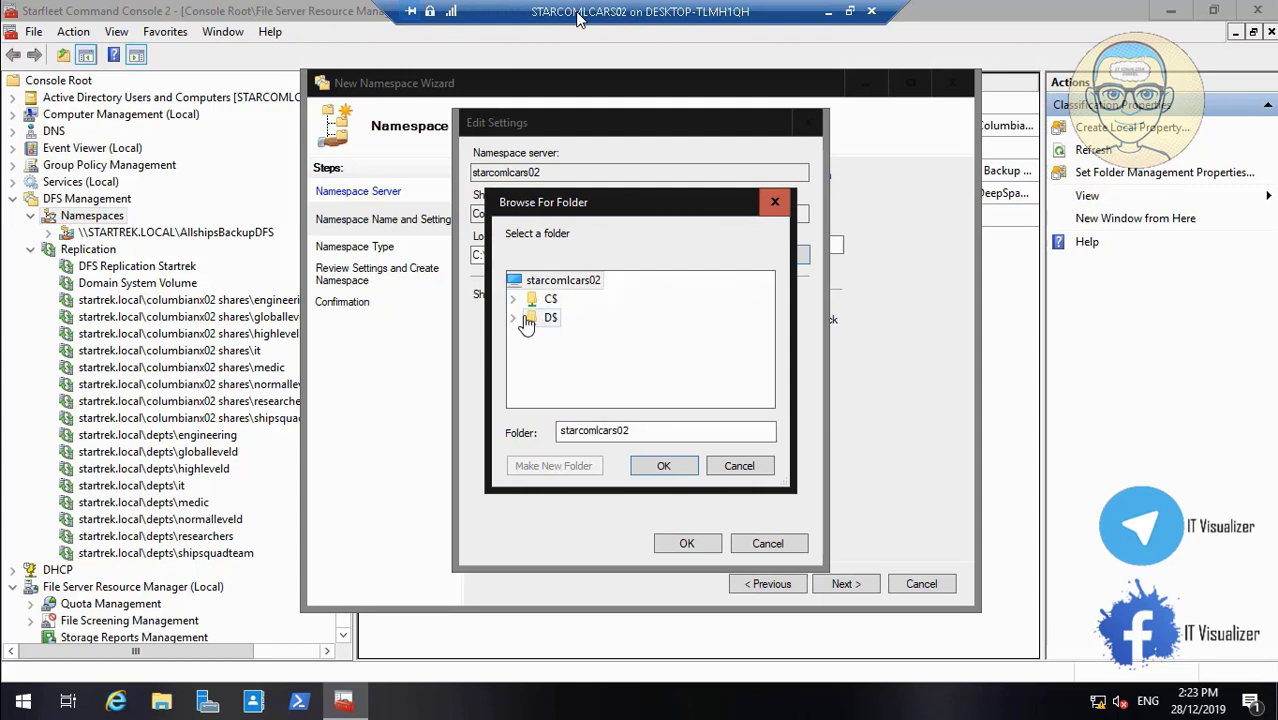
pyautogui.click(515, 318)
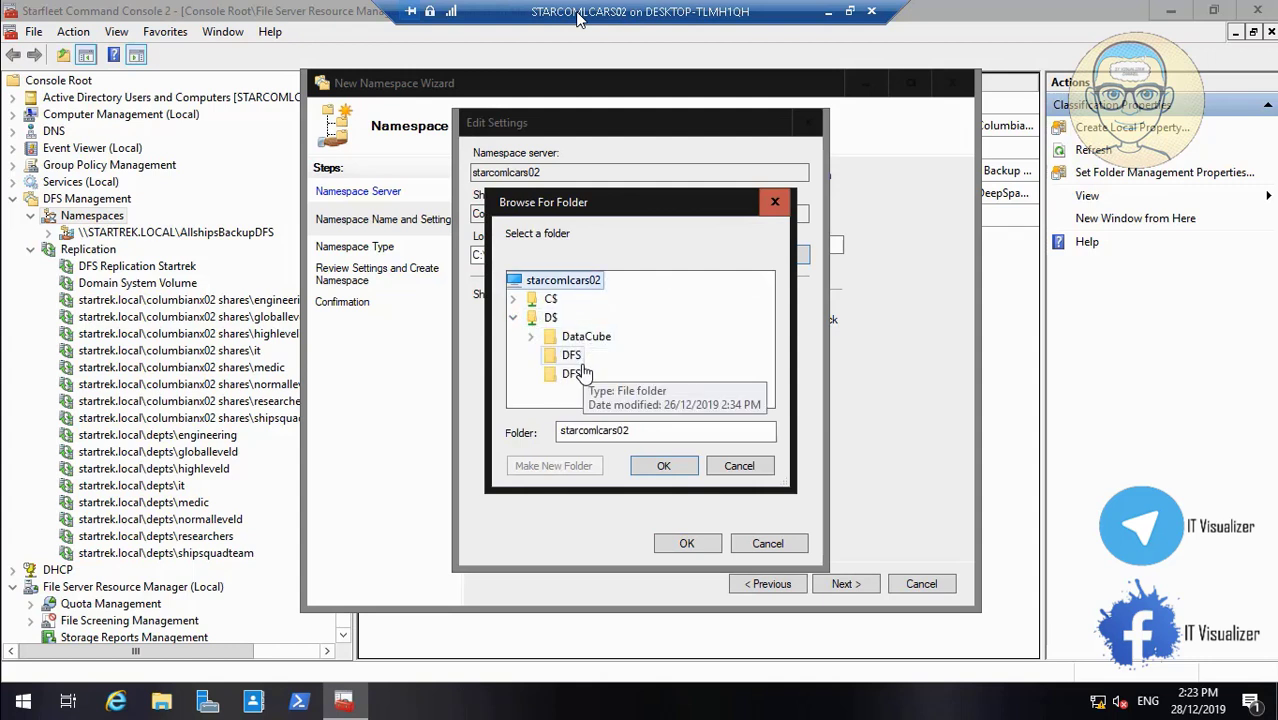
pyautogui.click(573, 358)
pyautogui.click(576, 377)
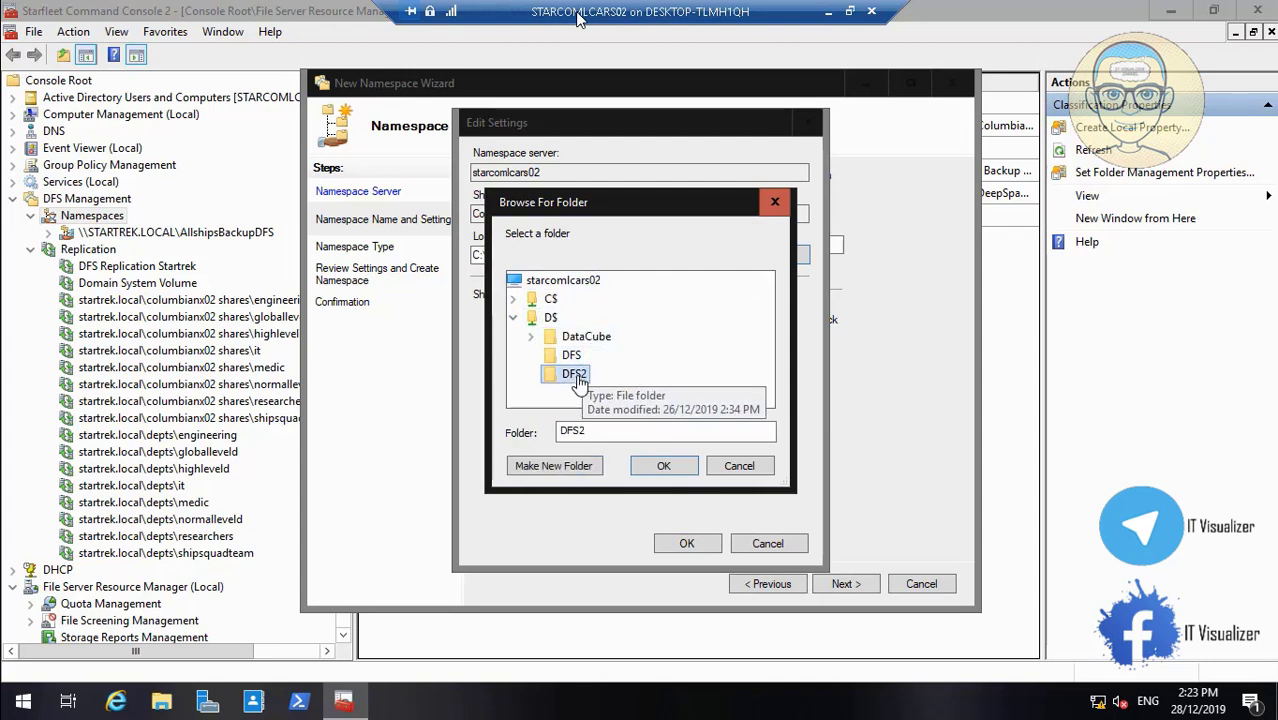
pyautogui.click(664, 467)
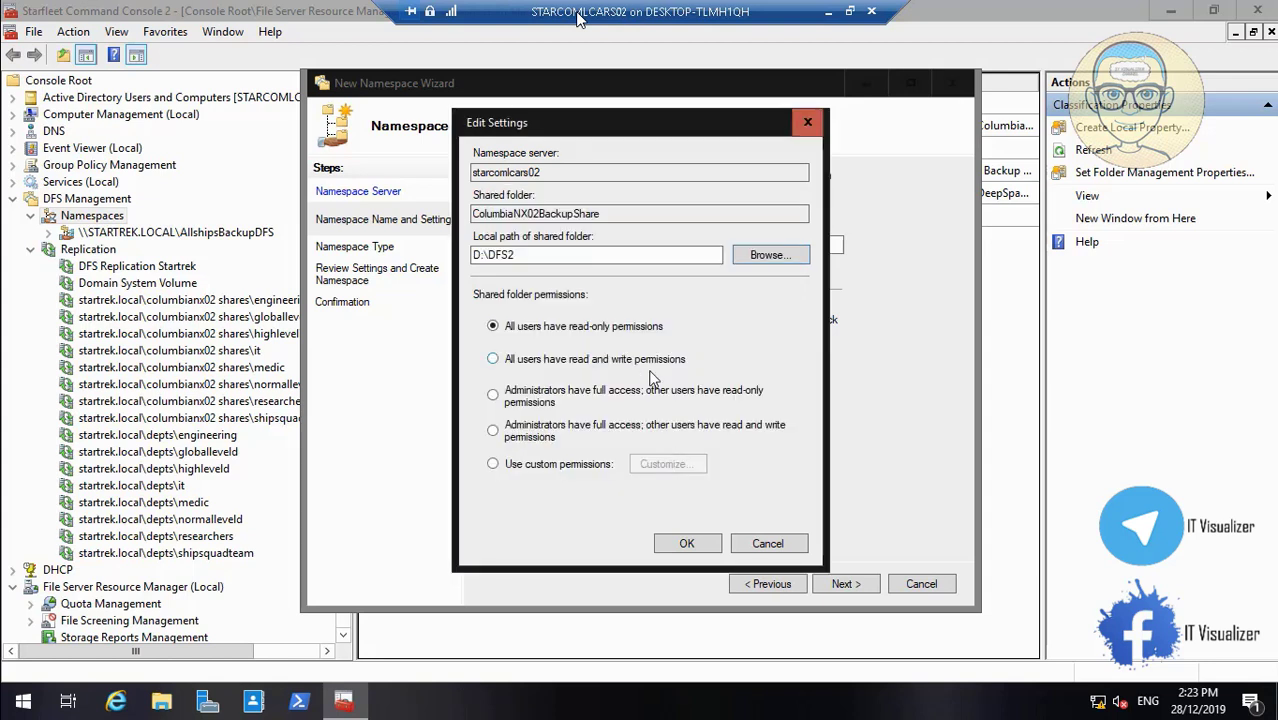
pyautogui.click(512, 467)
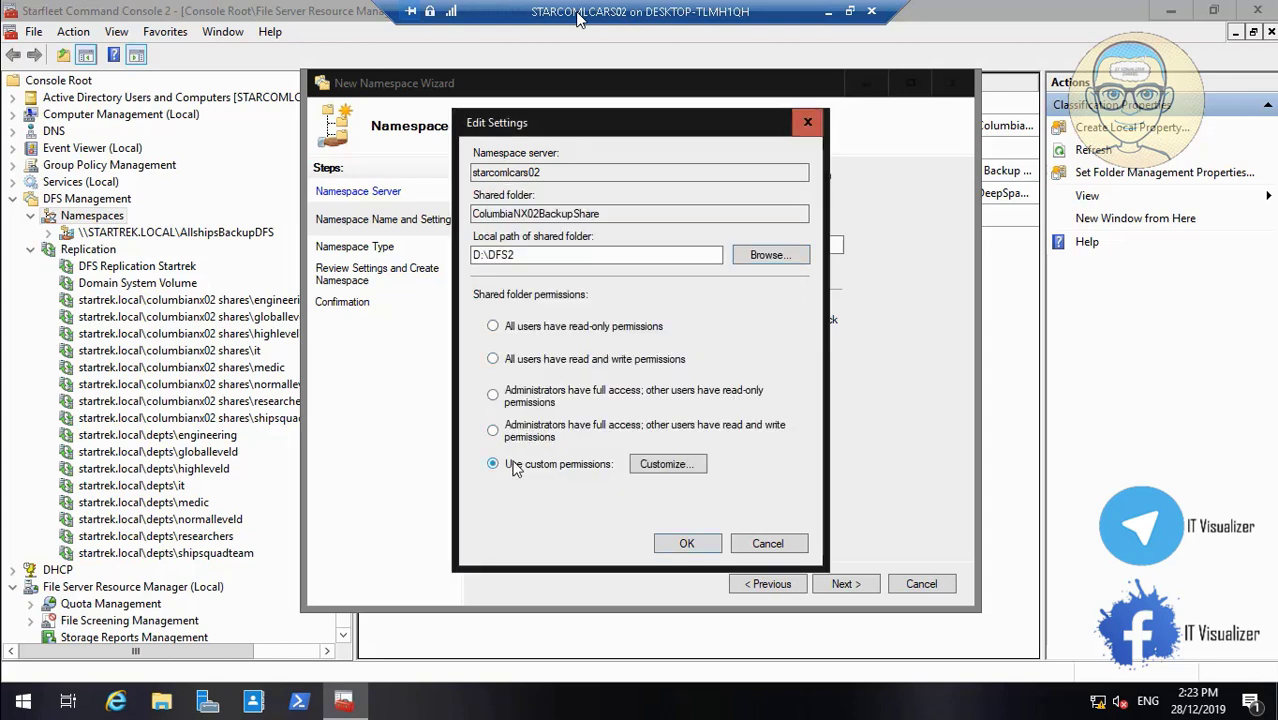
# Replace Everyone with Authenticated Users (Read) in the share permissions and apply them
pyautogui.click(670, 465)
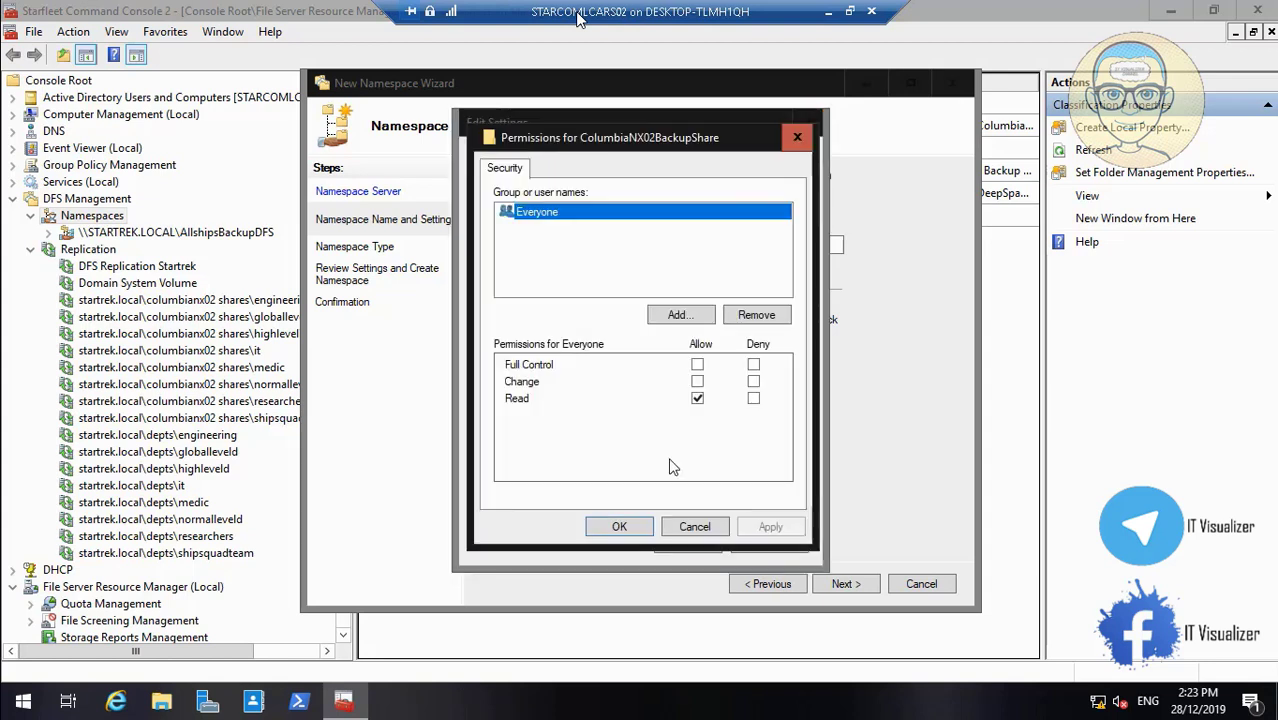
pyautogui.click(757, 321)
pyautogui.click(684, 320)
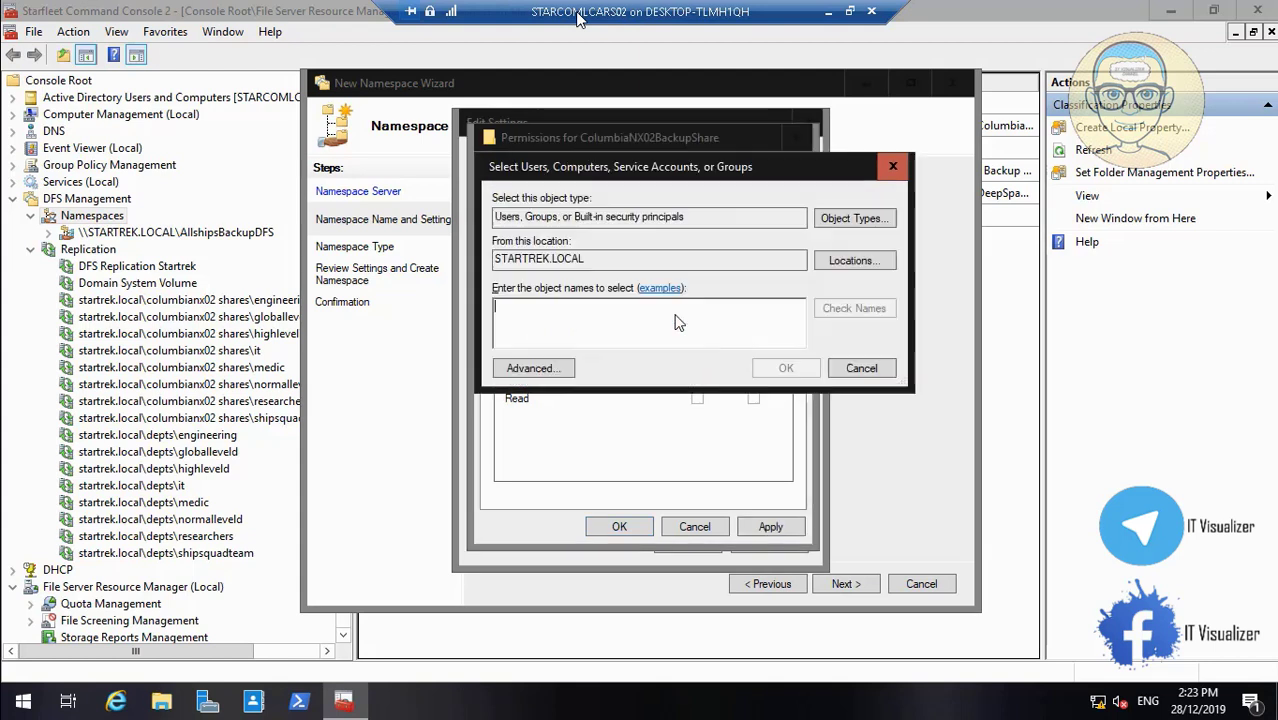
pyautogui.write('authe')
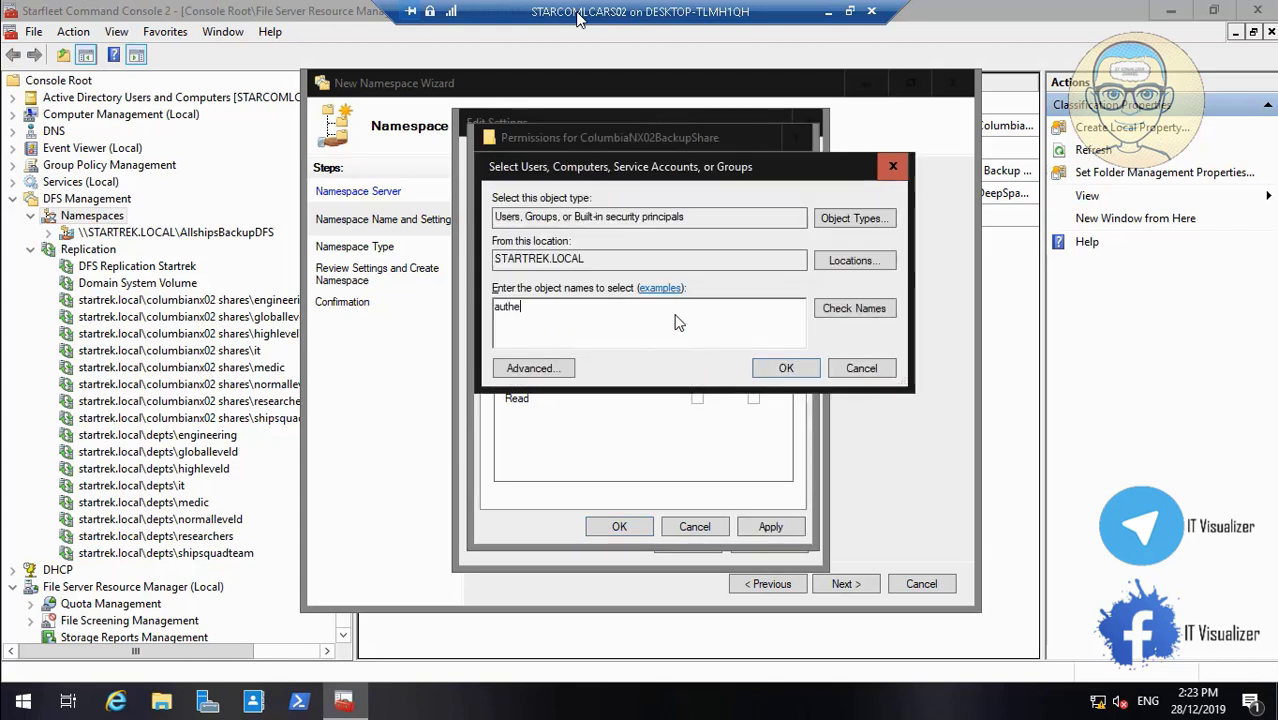
pyautogui.write('nticated')
pyautogui.click(880, 310)
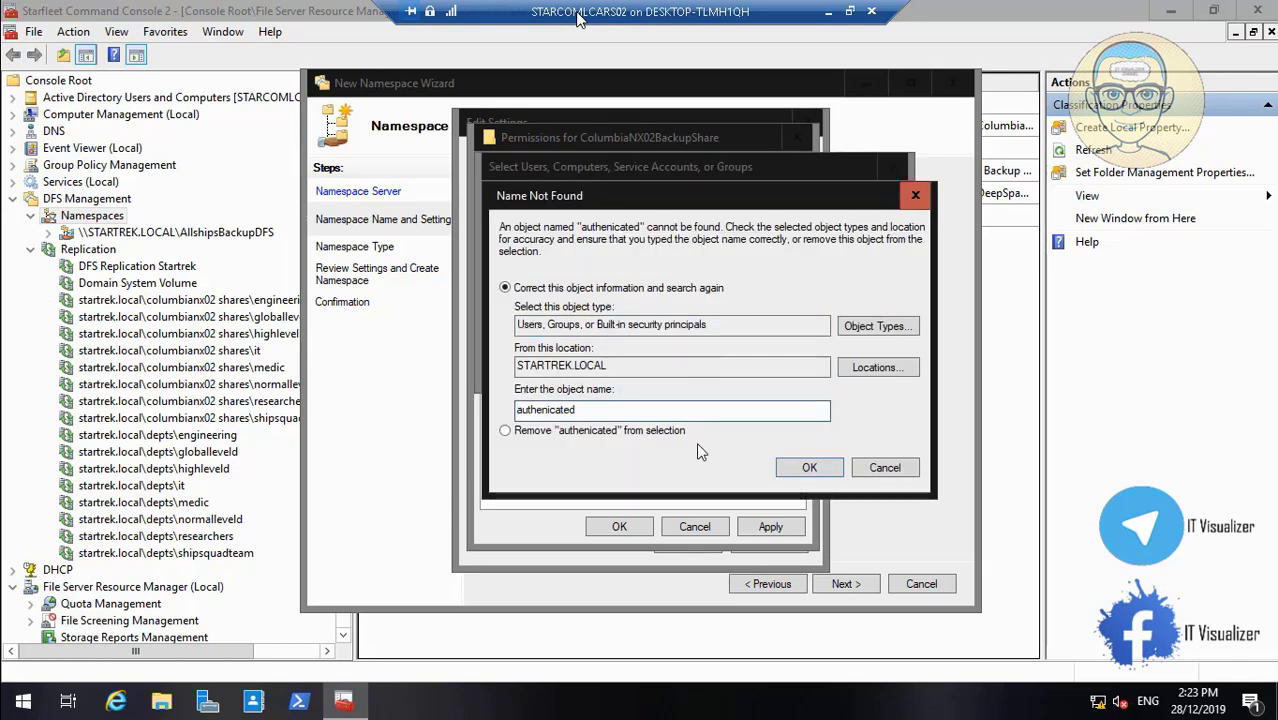
pyautogui.click(884, 467)
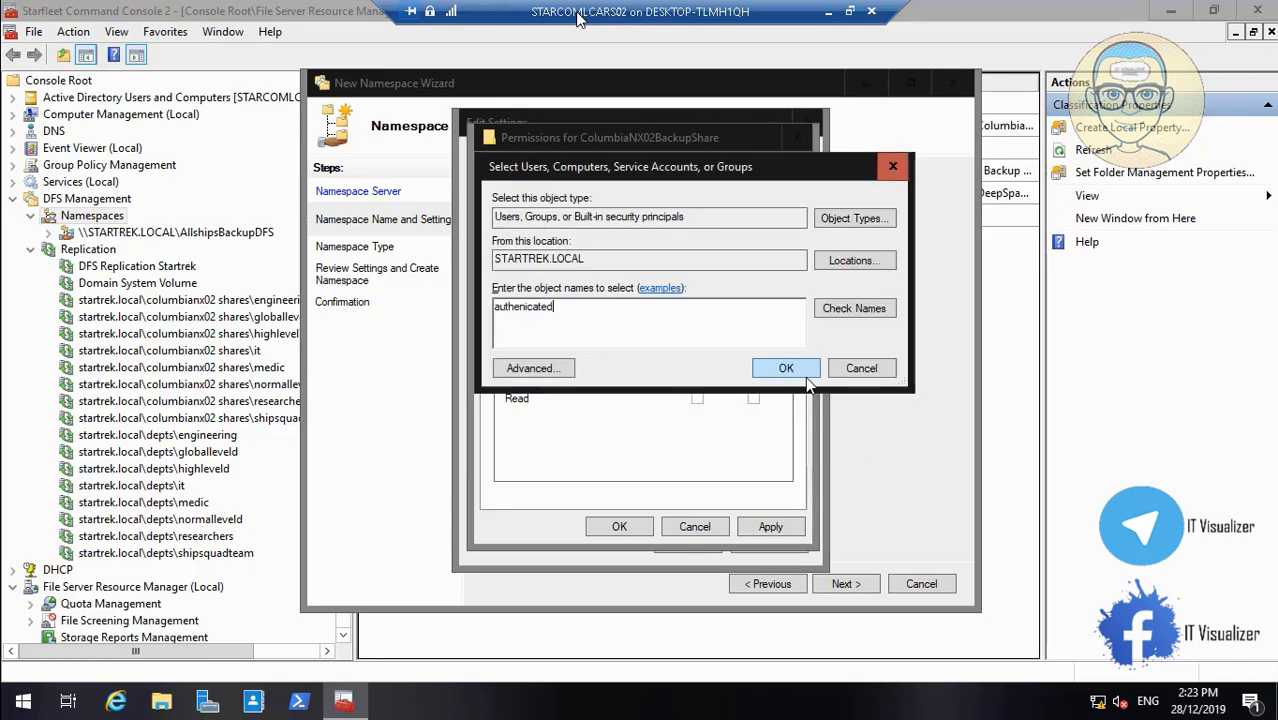
pyautogui.press('BackSpace')
pyautogui.press('BackSpace')
pyautogui.press('BackSpace')
pyautogui.press('BackSpace')
pyautogui.press('BackSpace')
pyautogui.press('BackSpace')
pyautogui.click(849, 309)
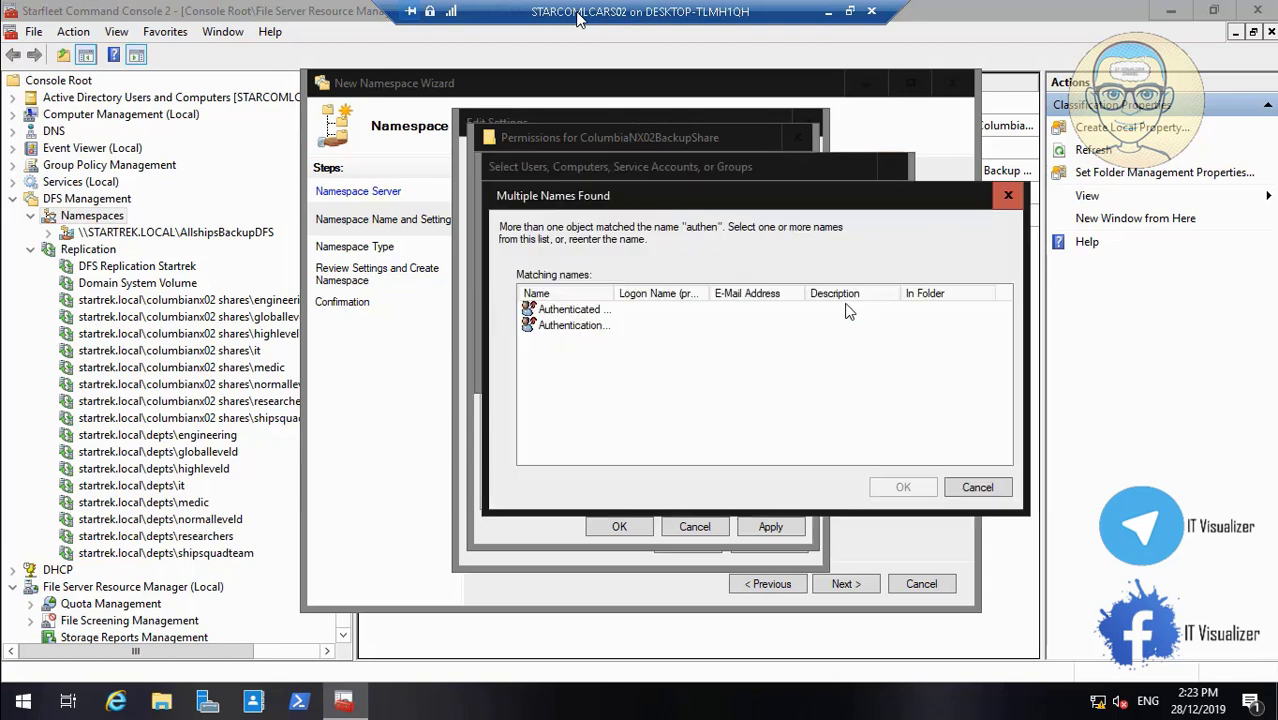
pyautogui.click(583, 310)
pyautogui.click(901, 486)
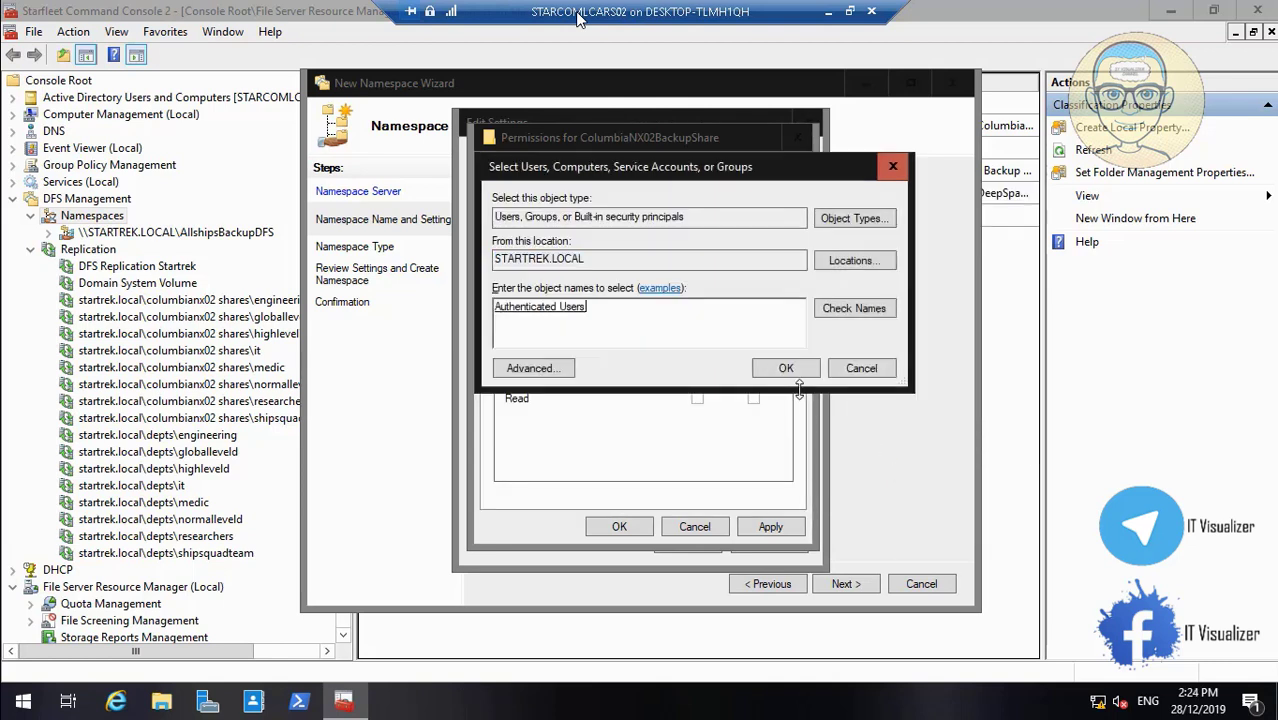
pyautogui.click(786, 369)
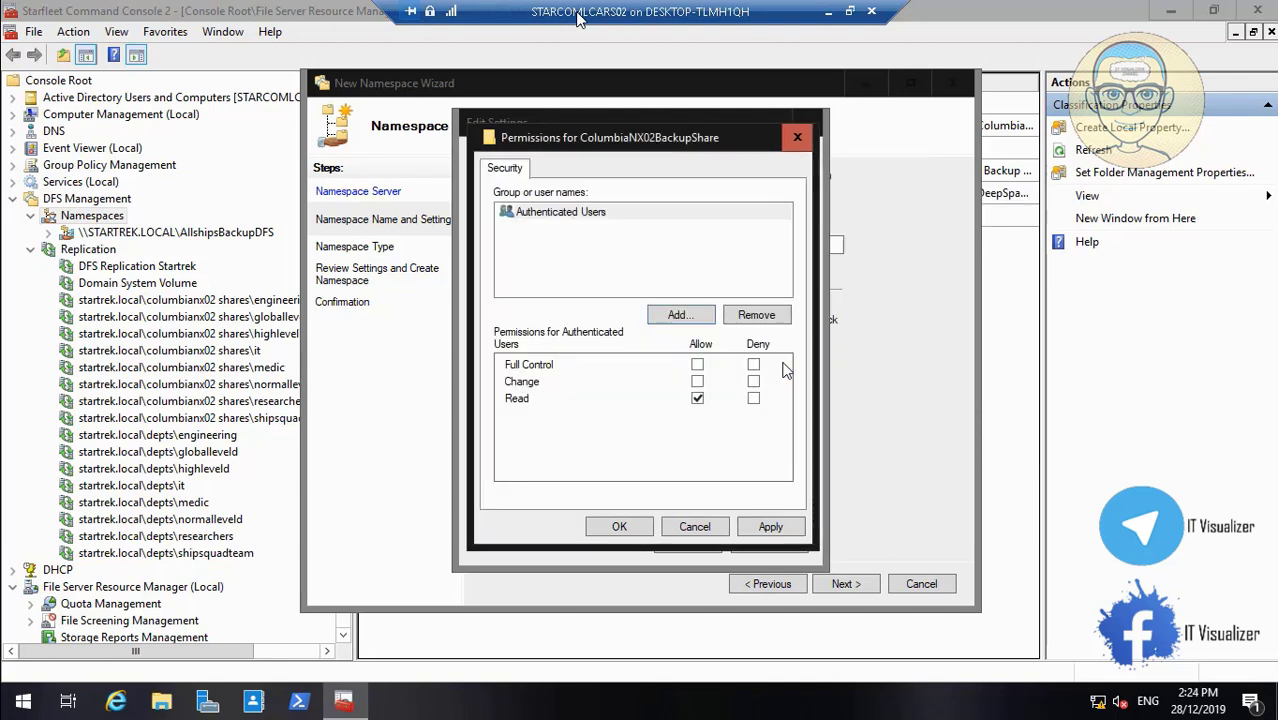
pyautogui.click(770, 528)
pyautogui.click(632, 530)
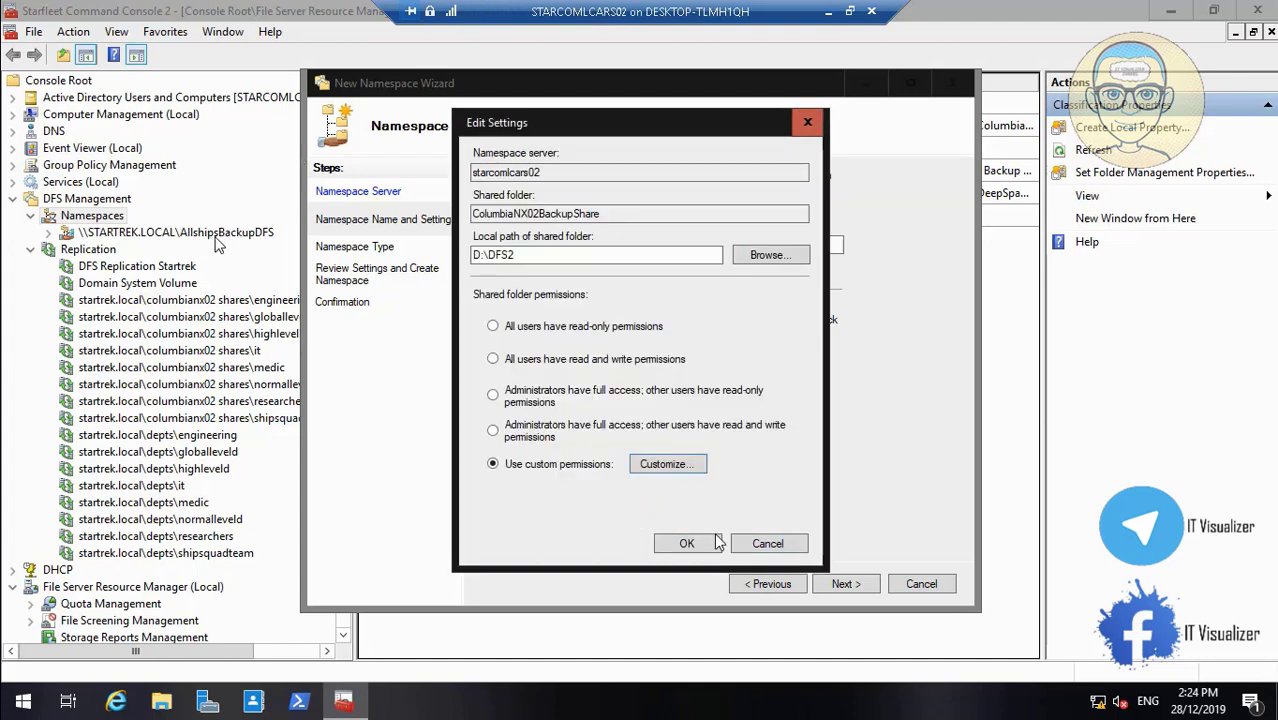
# Confirm the settings and create domain-based \\STARTREK.LOCAL\ColumbiaNX02BackupShare, then close the wizard
pyautogui.click(687, 543)
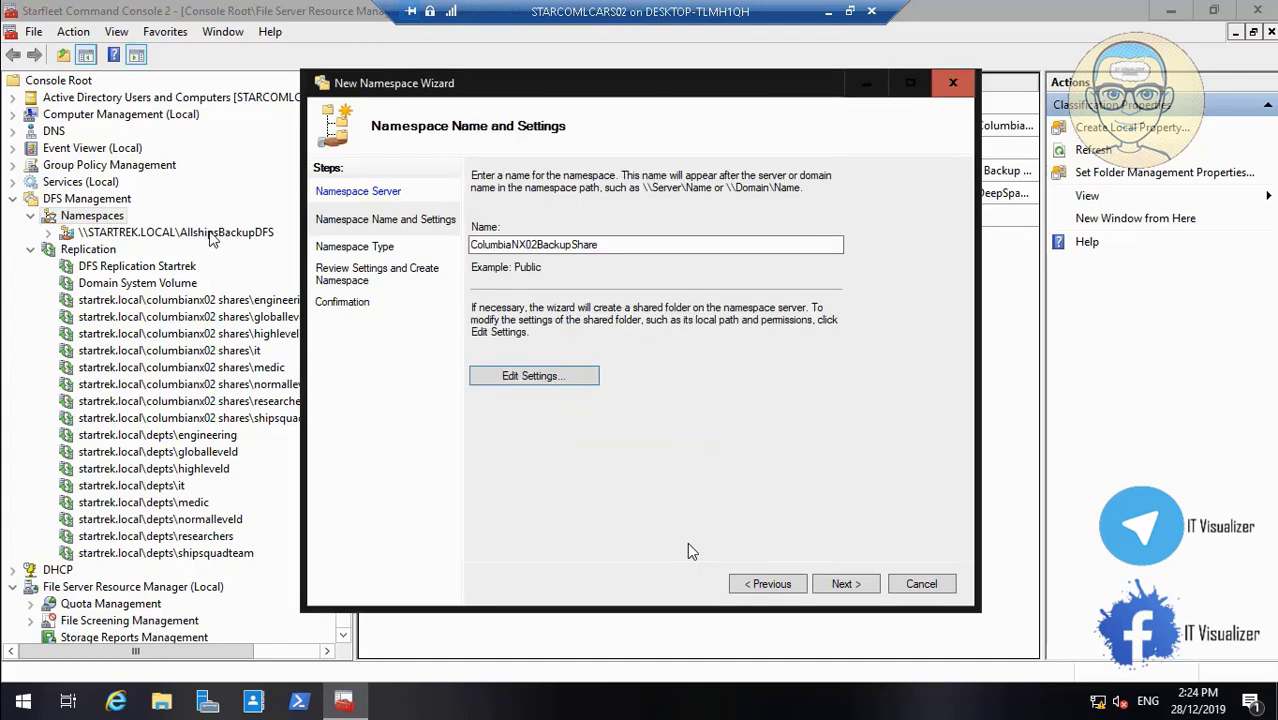
pyautogui.click(838, 585)
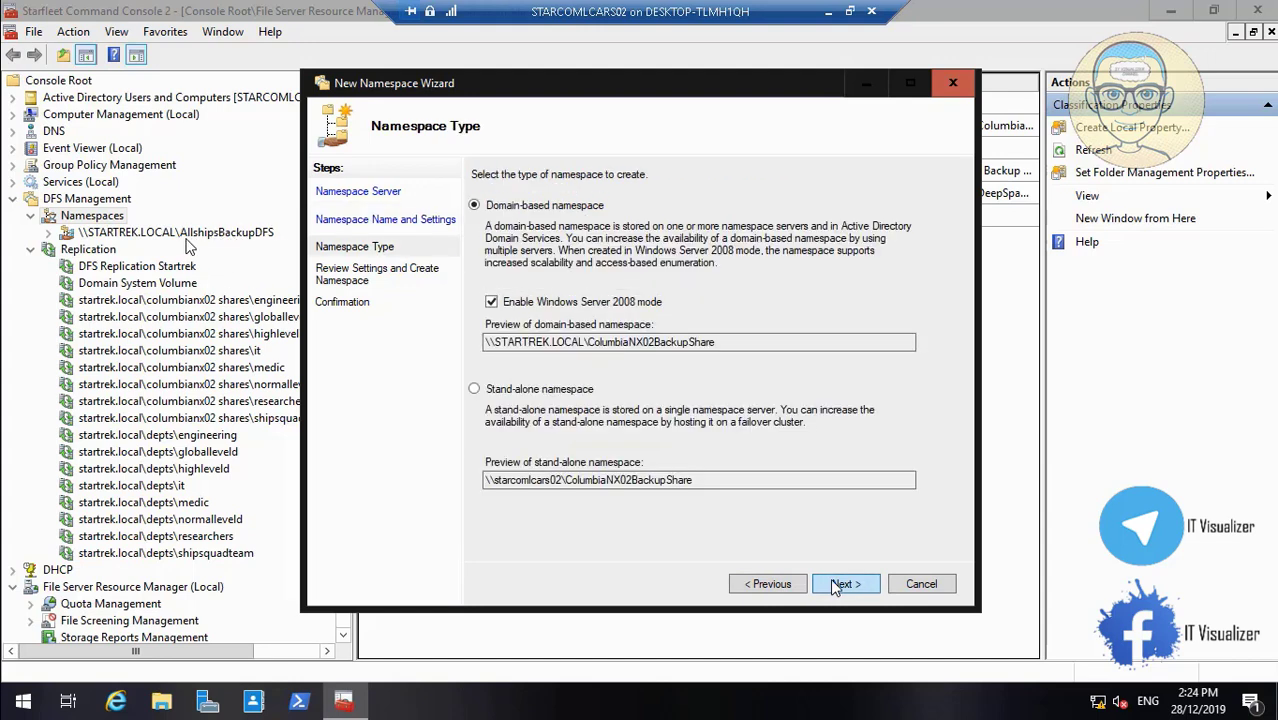
pyautogui.click(838, 585)
pyautogui.click(840, 585)
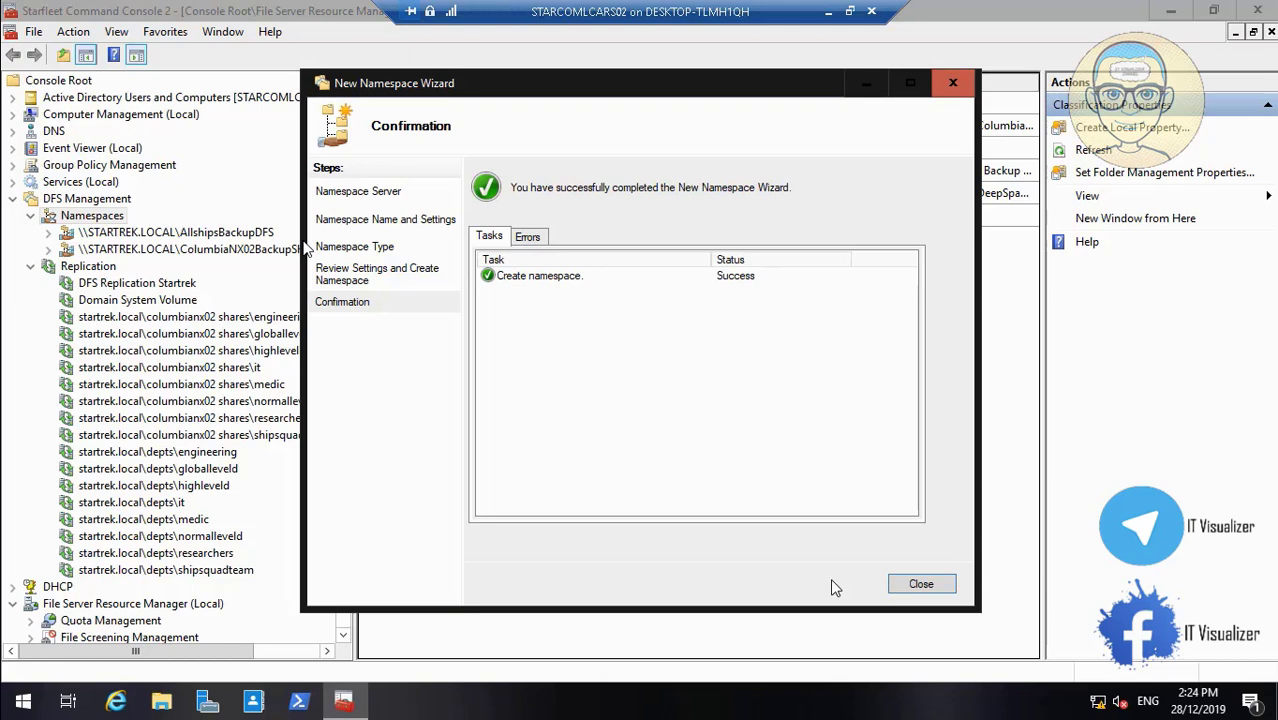
pyautogui.click(921, 584)
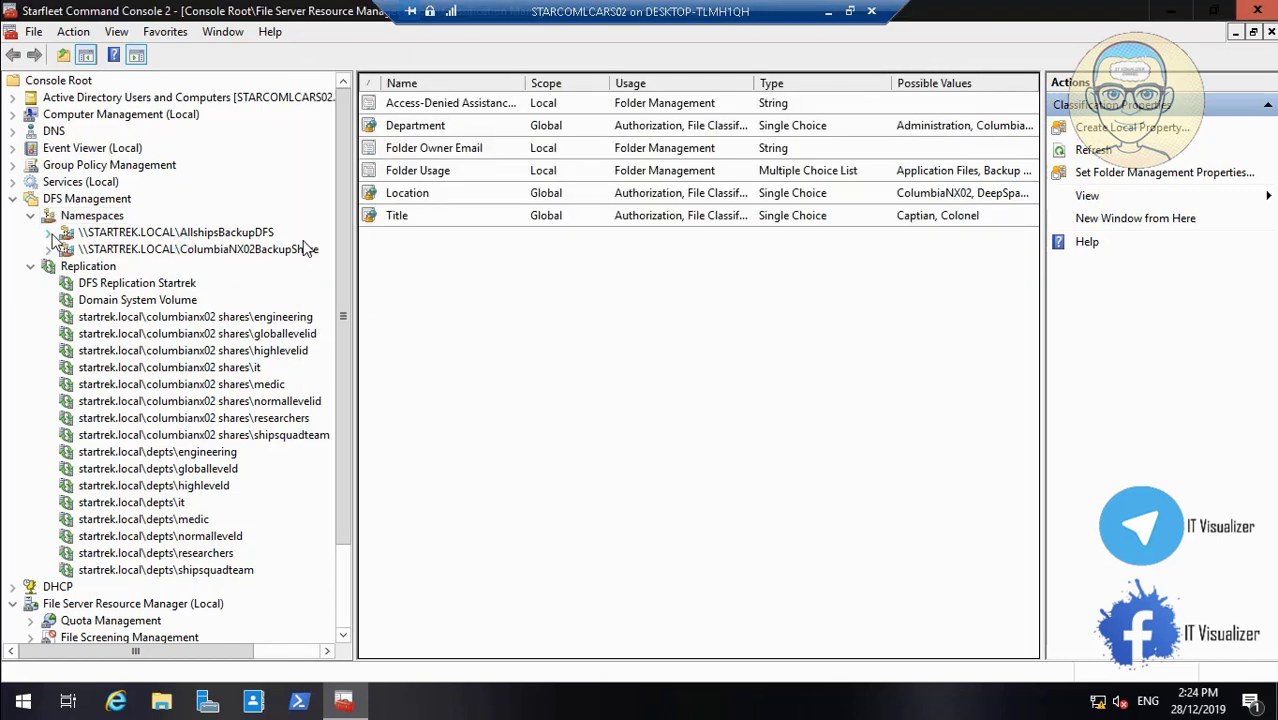
# Start a new folder in the AllshipsBackupDFS namespace and bring up File Explorer alongside it
pyautogui.rightClick(136, 238)
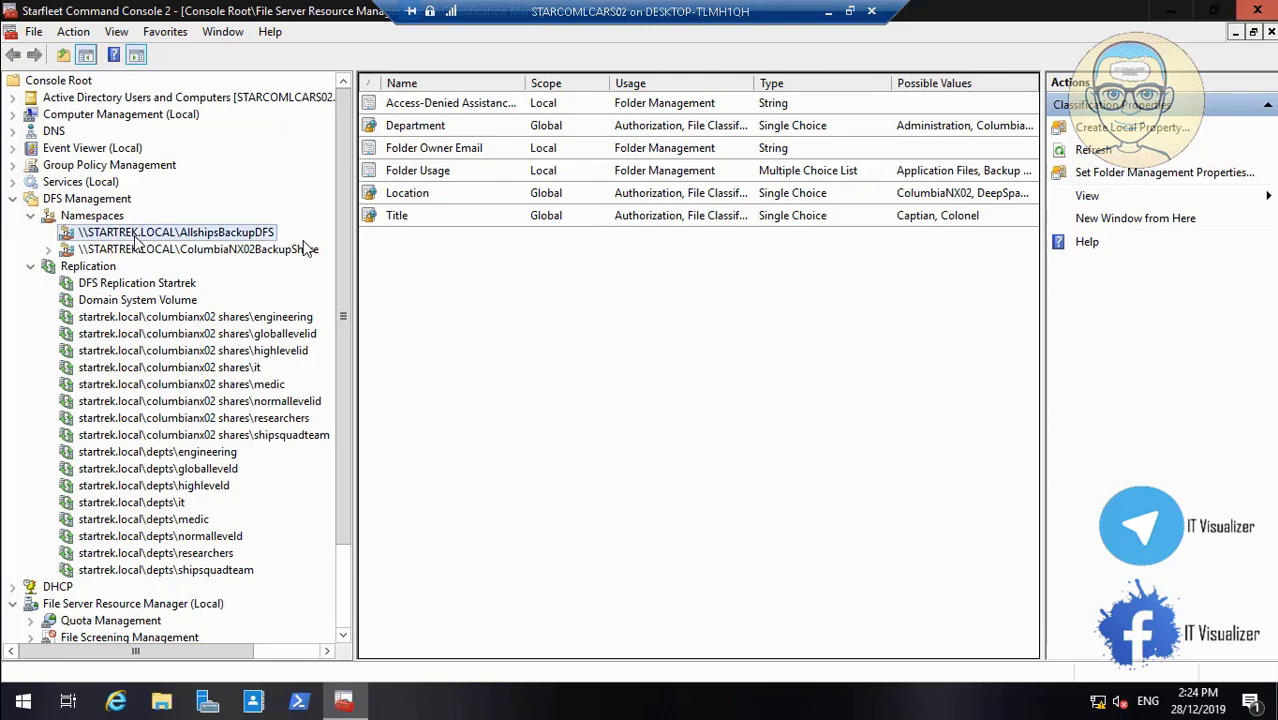
pyautogui.click(190, 249)
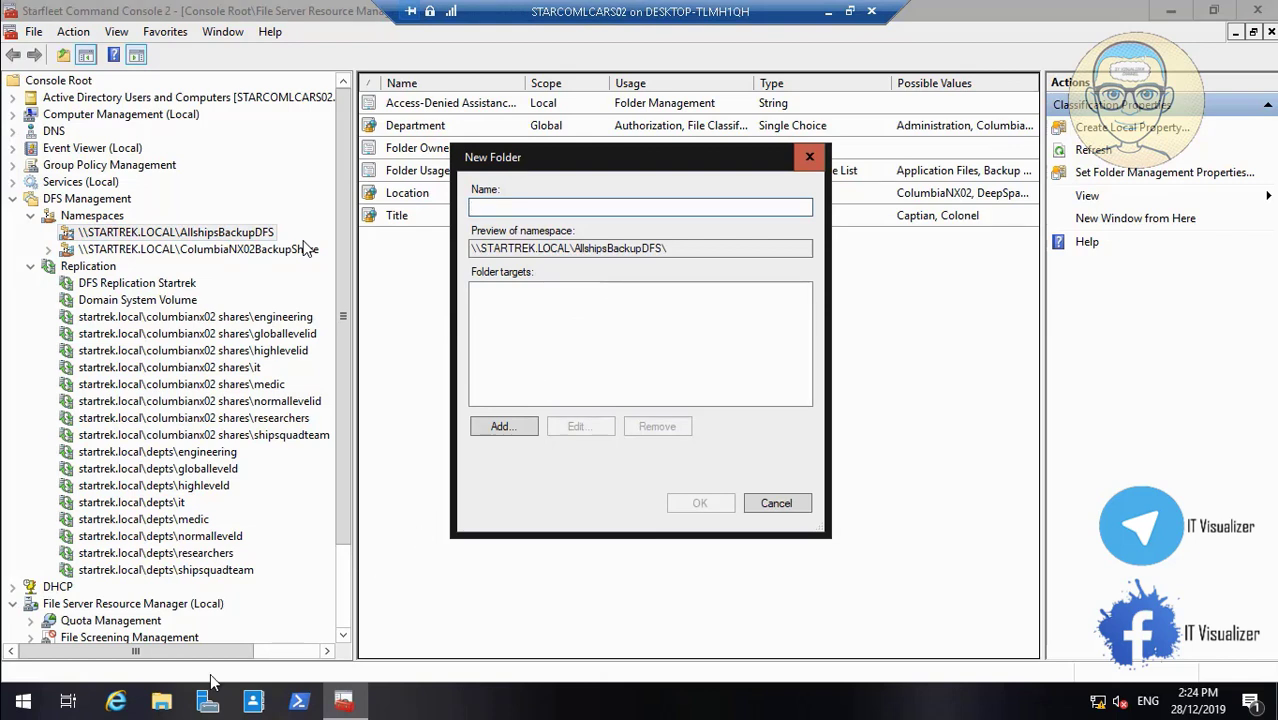
pyautogui.click(174, 703)
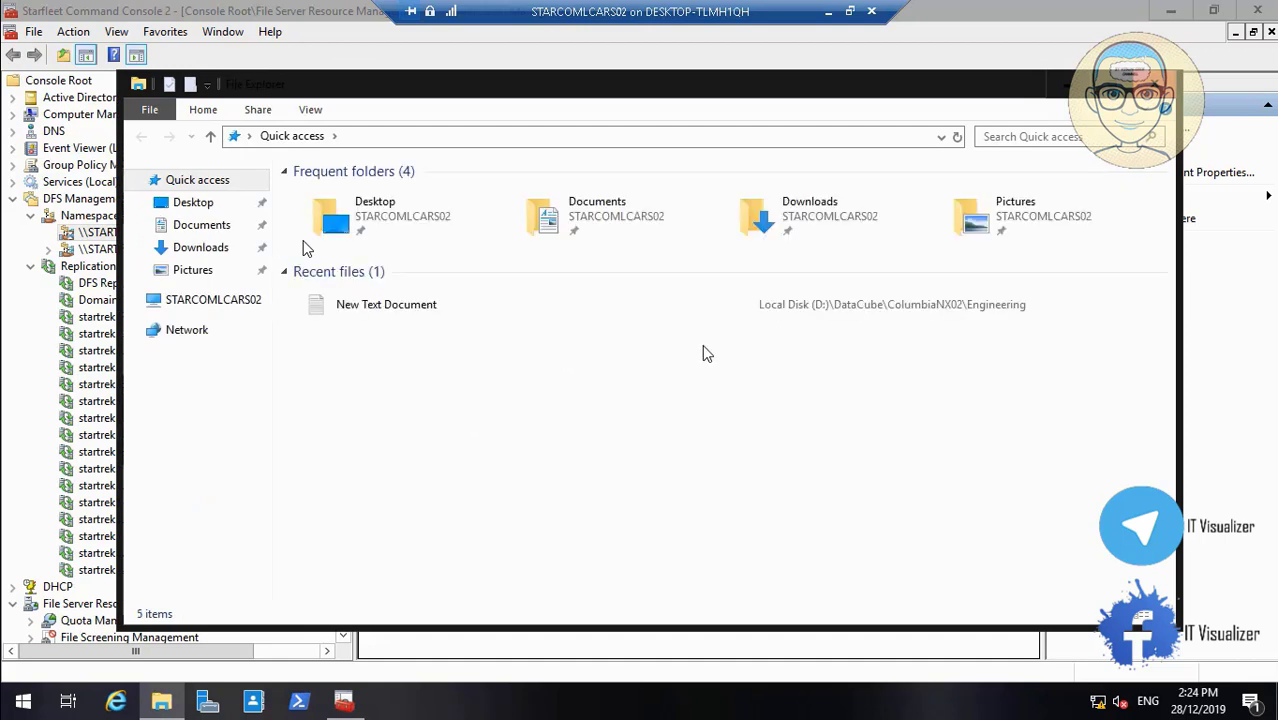
# Browse File Explorer to the D:\DataCube\AllShips folder
pyautogui.click(238, 303)
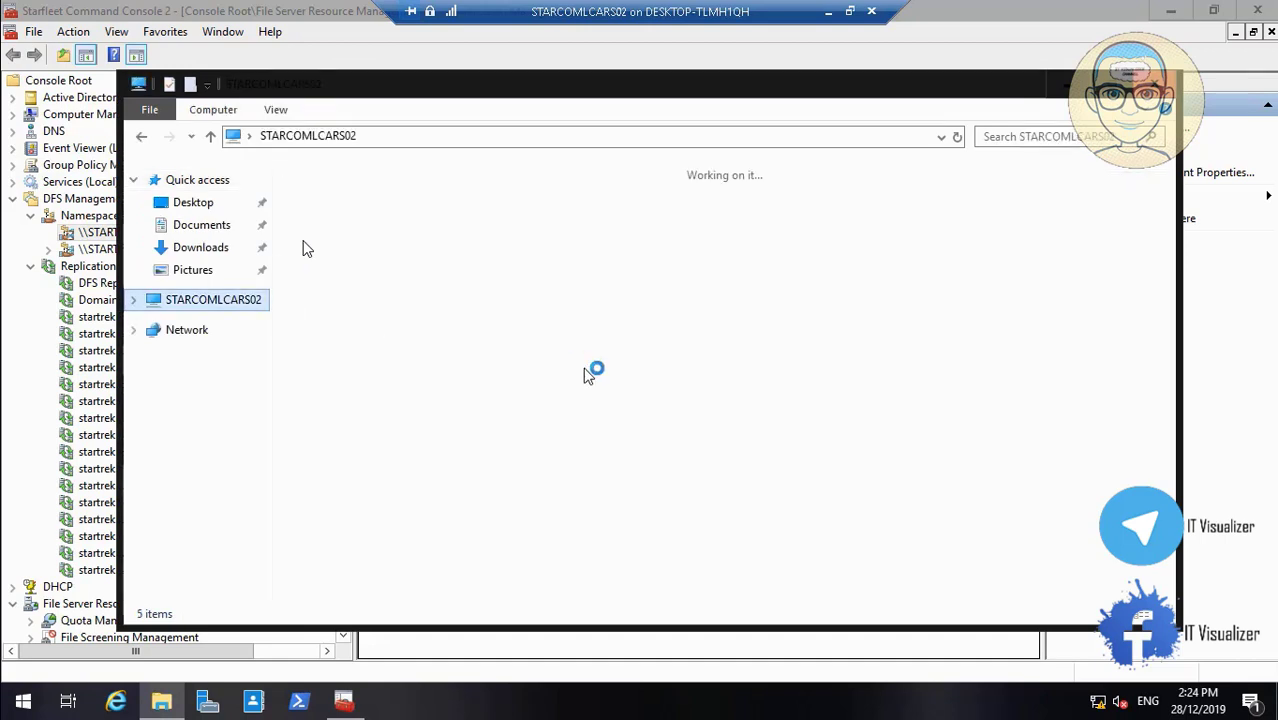
pyautogui.click(797, 403)
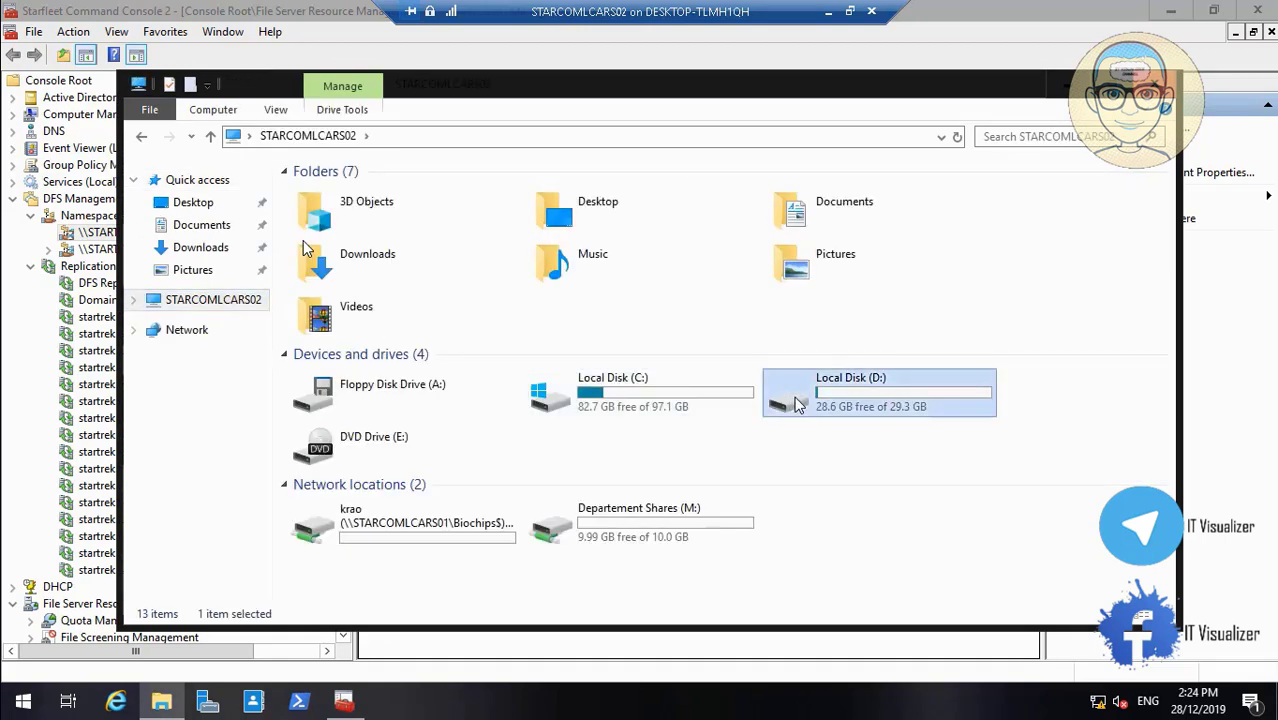
pyautogui.doubleClick(797, 403)
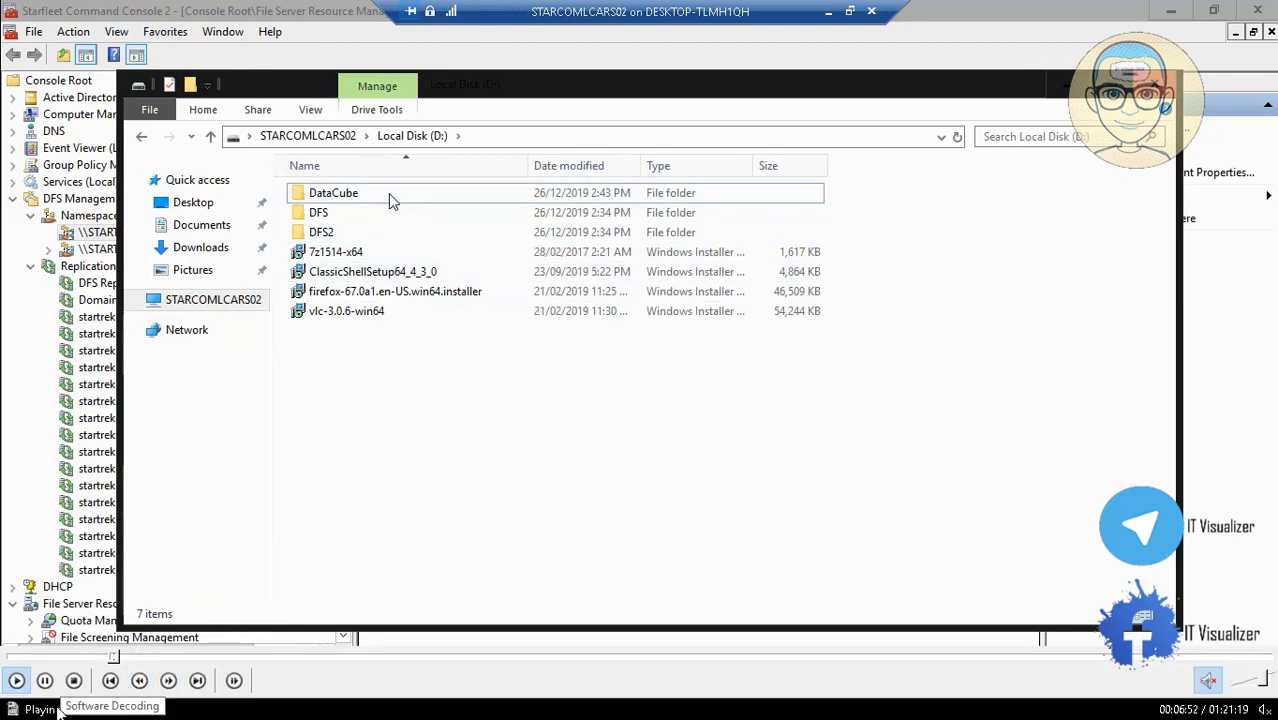
pyautogui.doubleClick(390, 200)
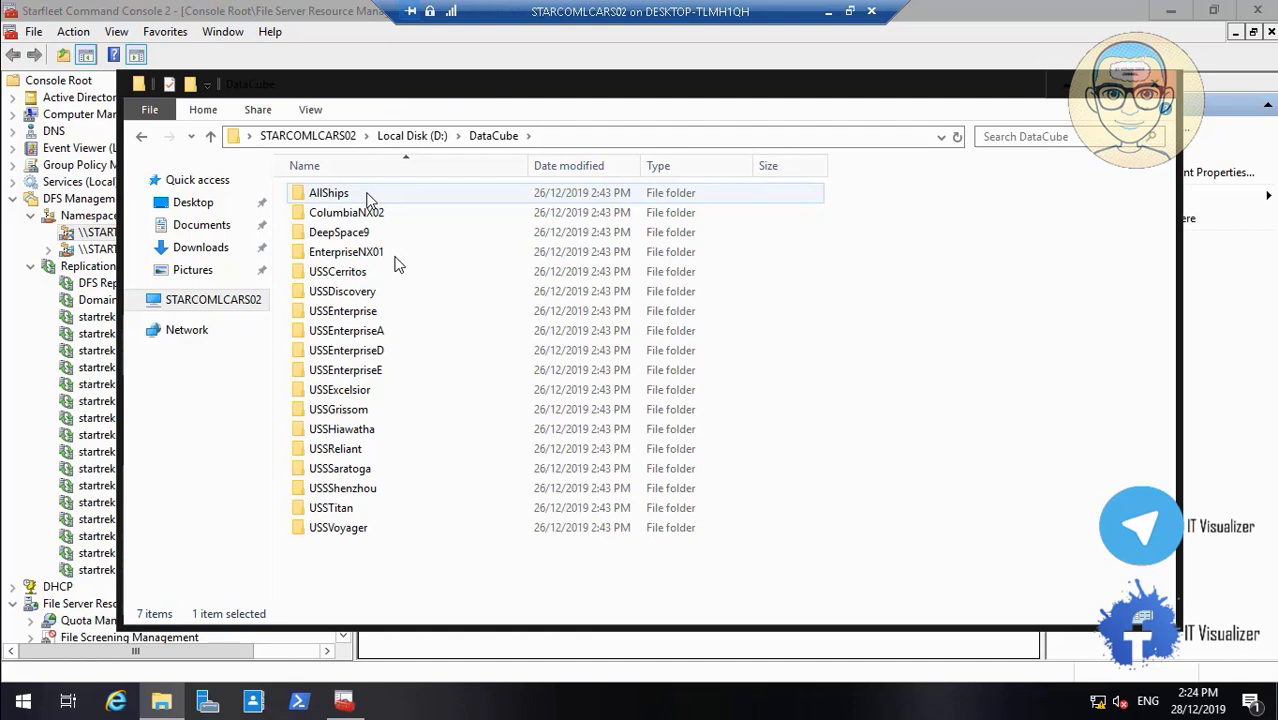
pyautogui.moveTo(380, 675)
pyautogui.click(15, 680)
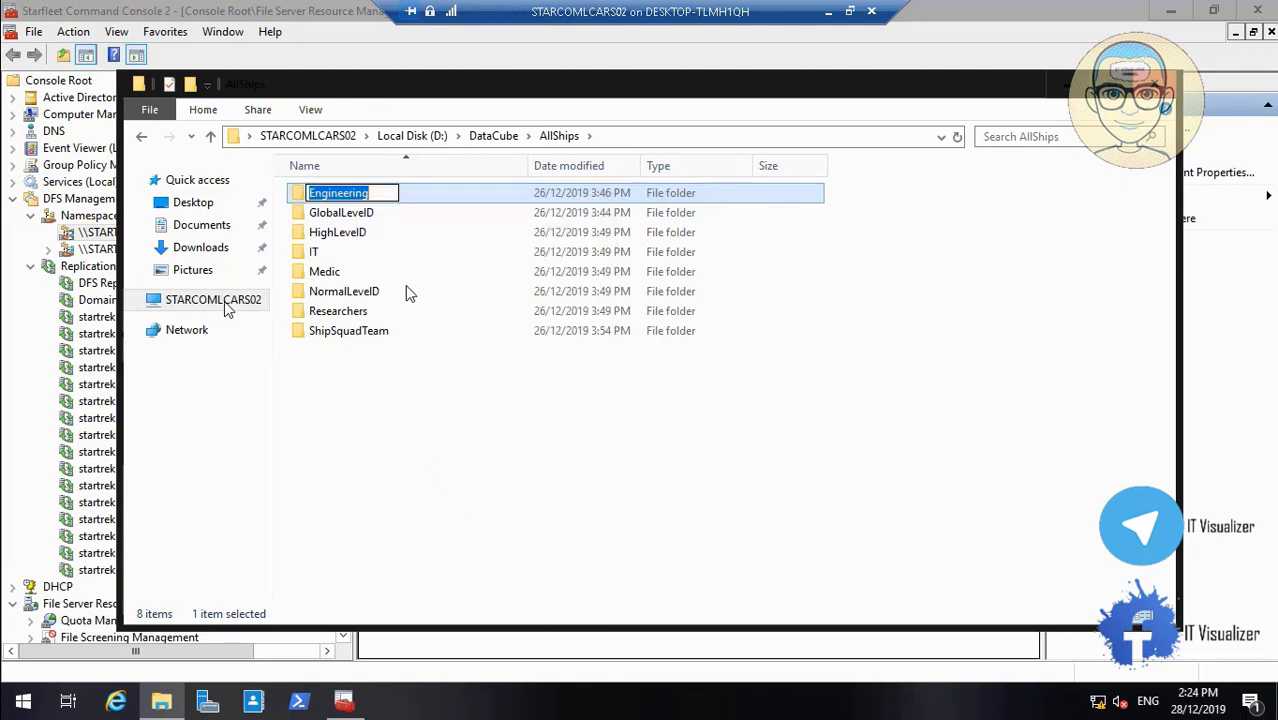
# Copy the Engineering folder name and paste it as the new namespace folder's name
pyautogui.rightClick(348, 195)
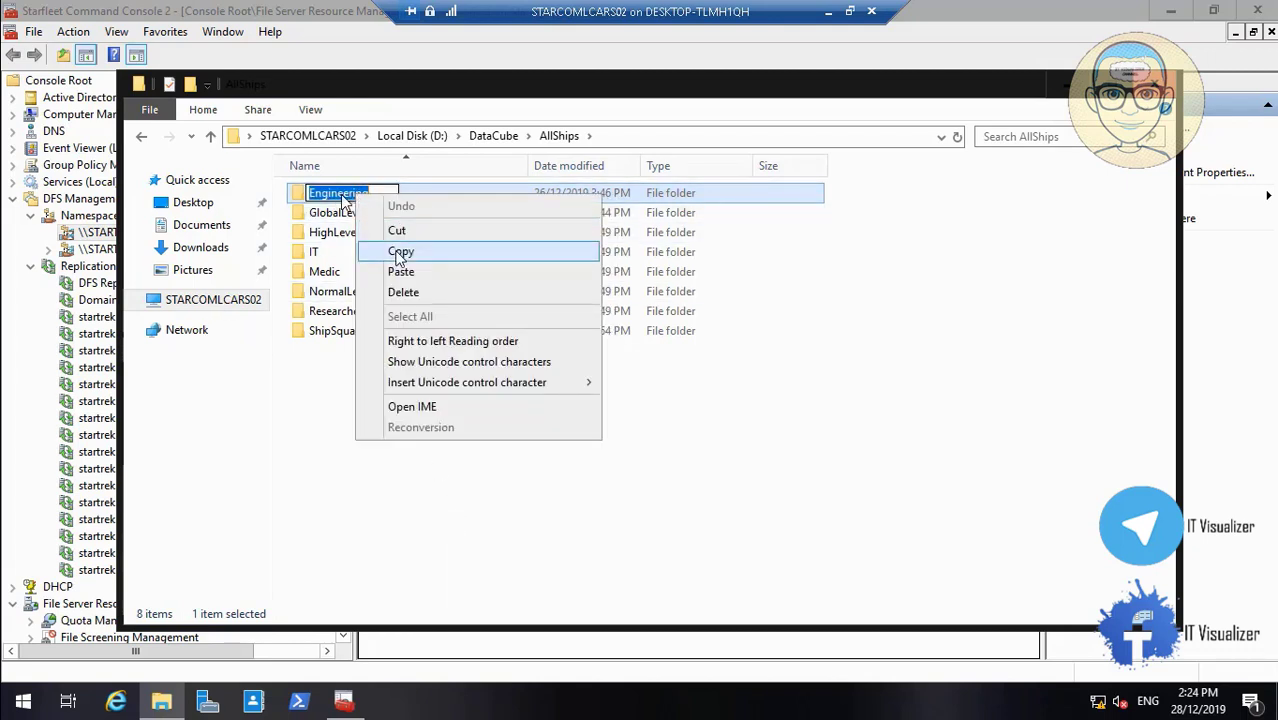
pyautogui.click(400, 252)
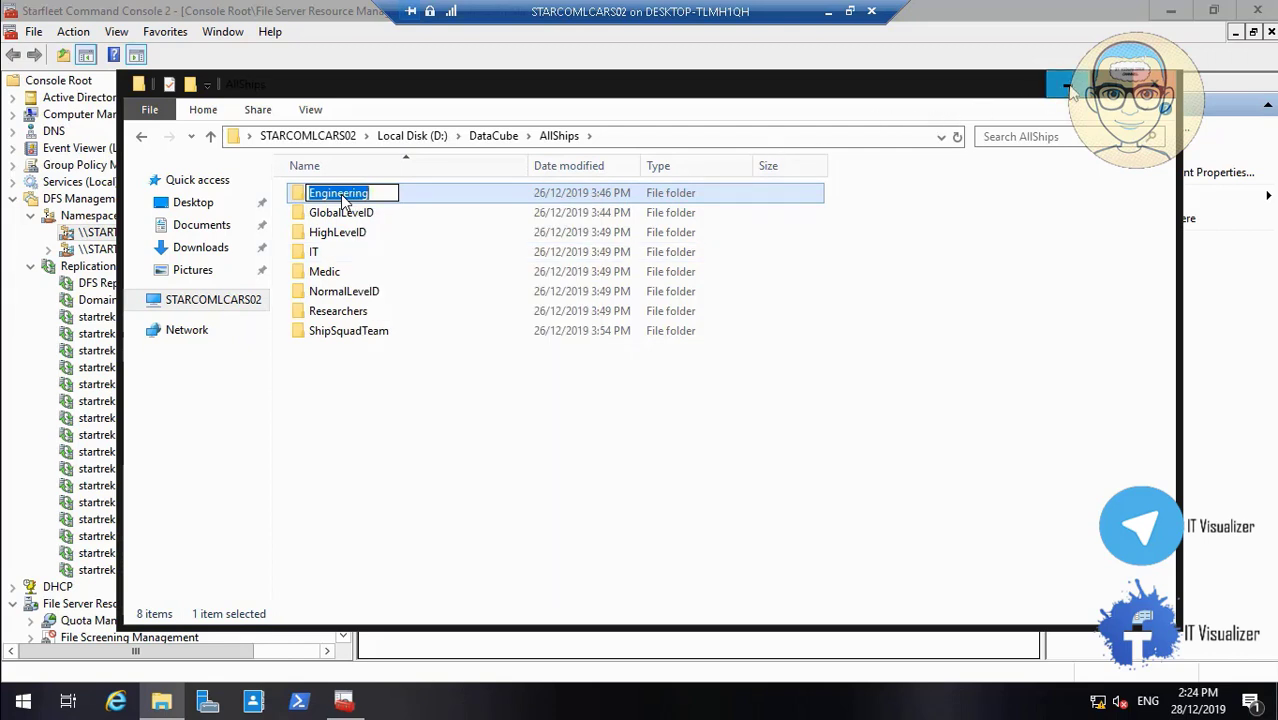
pyautogui.click(1068, 88)
pyautogui.hotkey('ctrl', 'v')
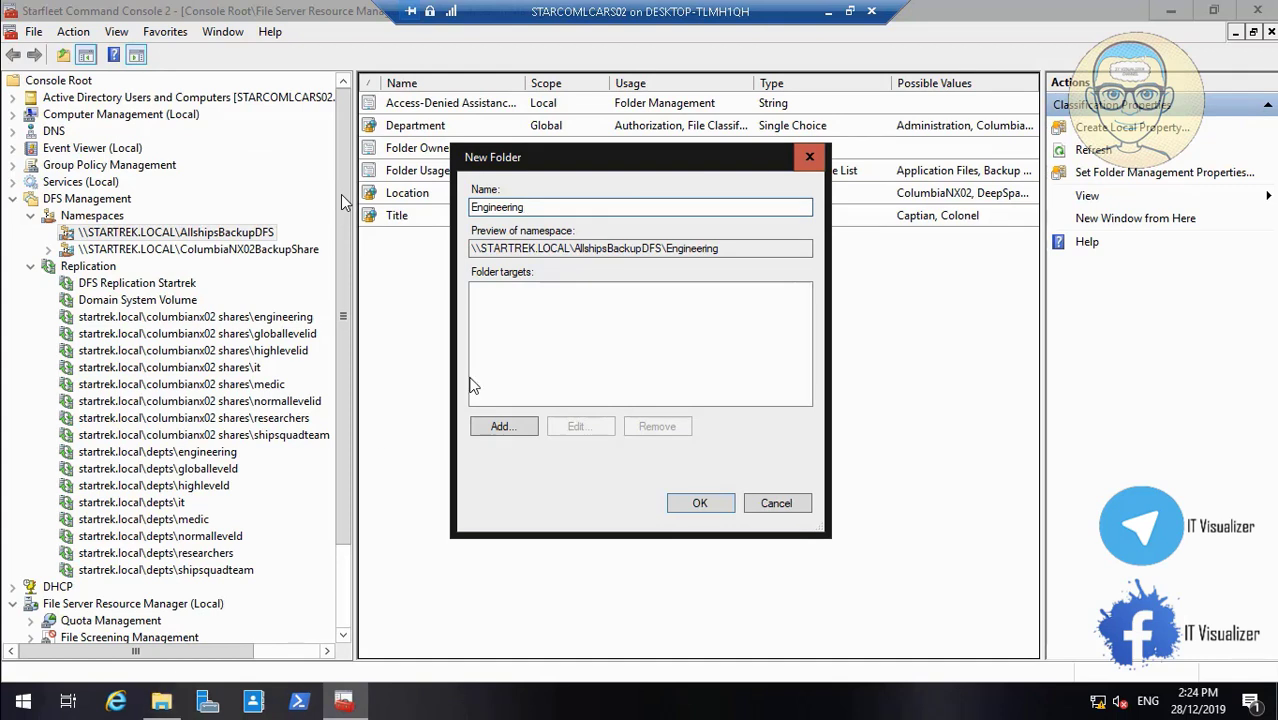
# Target the Engineering folder at \\STARCOMLCARS02\DataCube$\AllShips\Engineering and create it
pyautogui.click(502, 427)
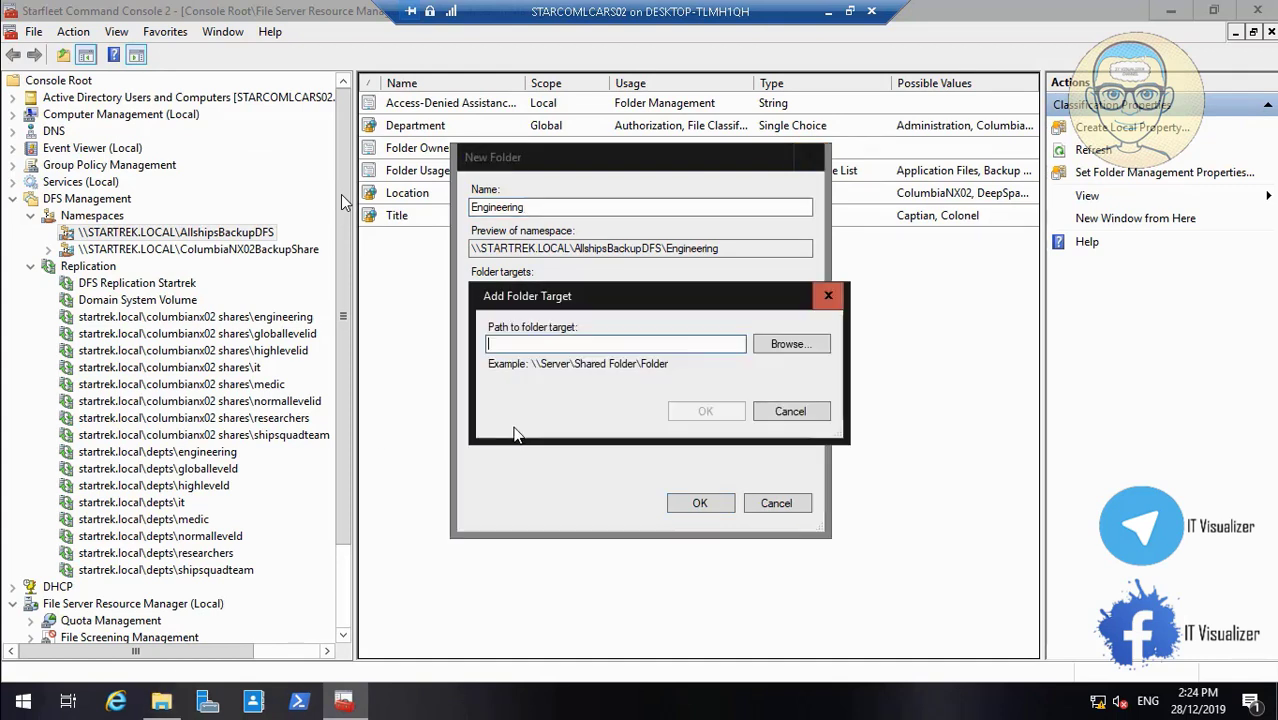
pyautogui.click(788, 344)
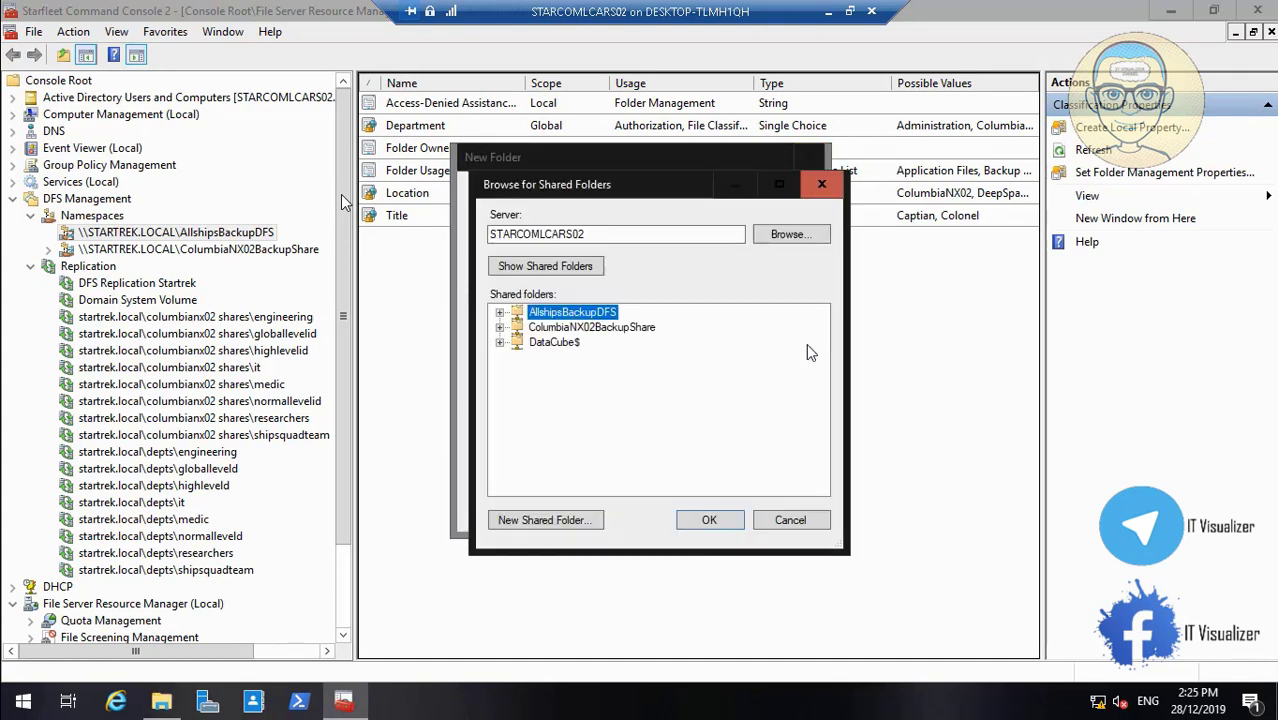
pyautogui.click(500, 342)
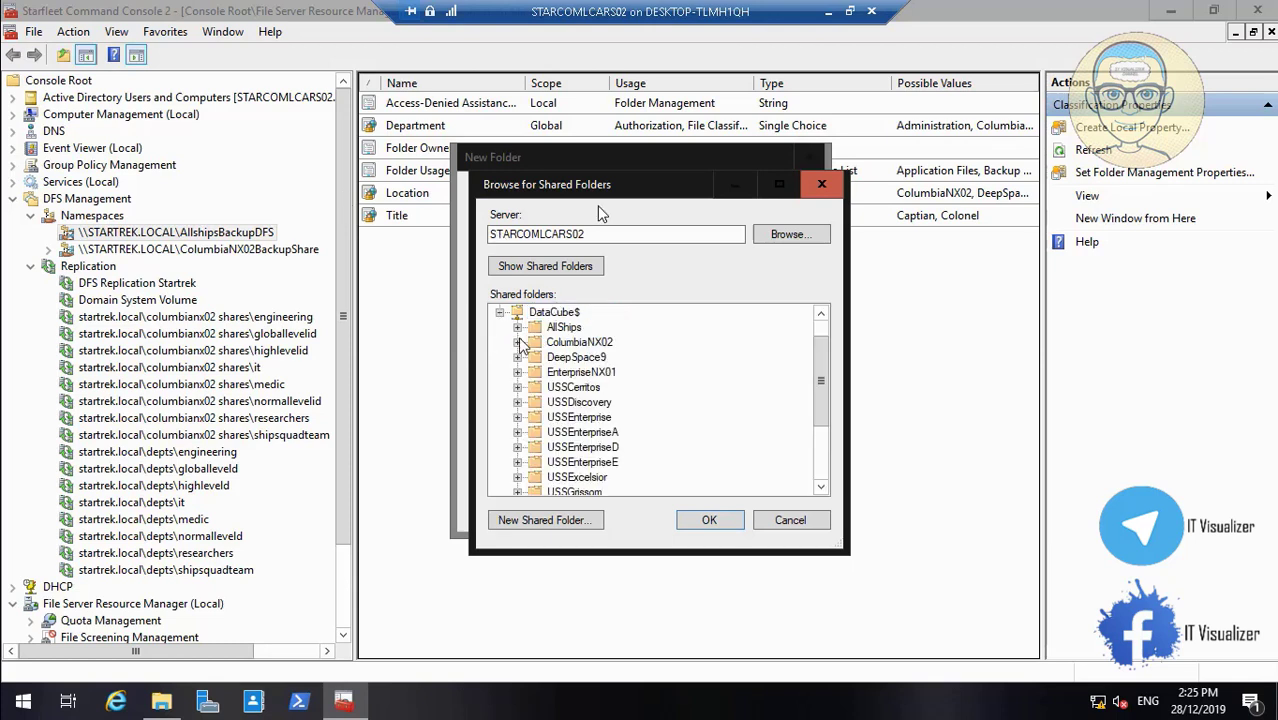
pyautogui.click(517, 327)
pyautogui.click(590, 342)
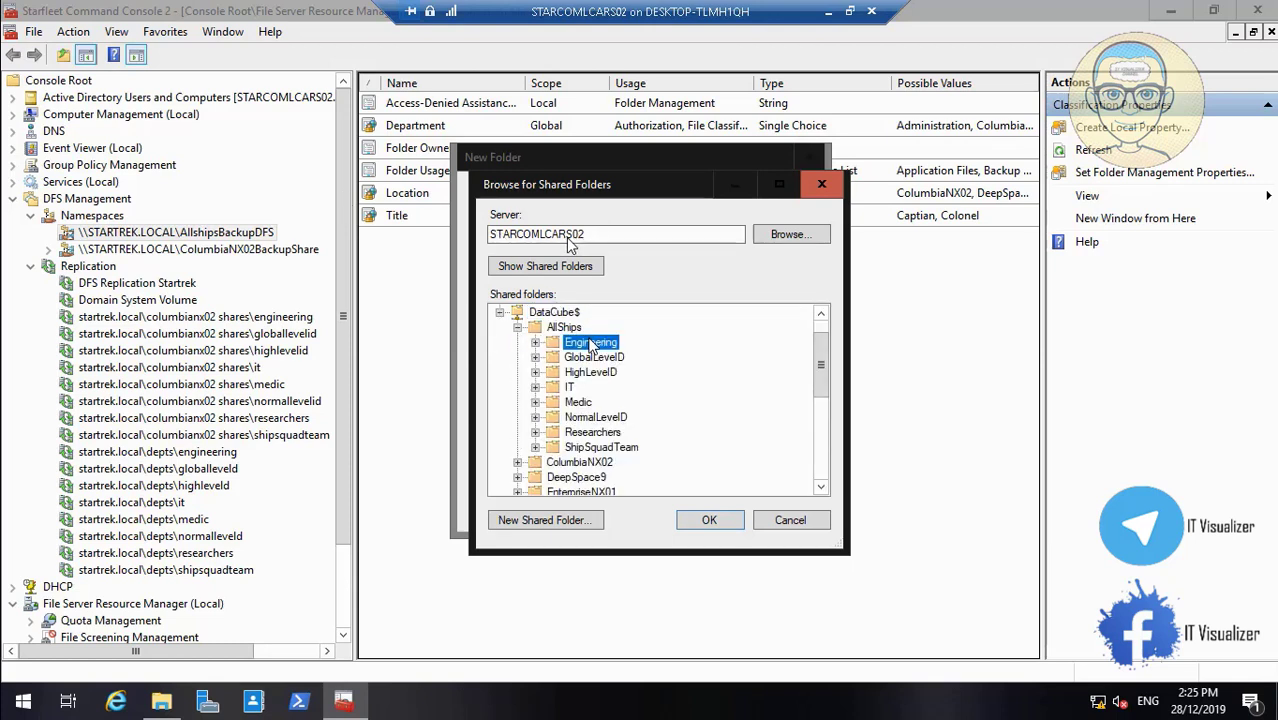
pyautogui.click(731, 521)
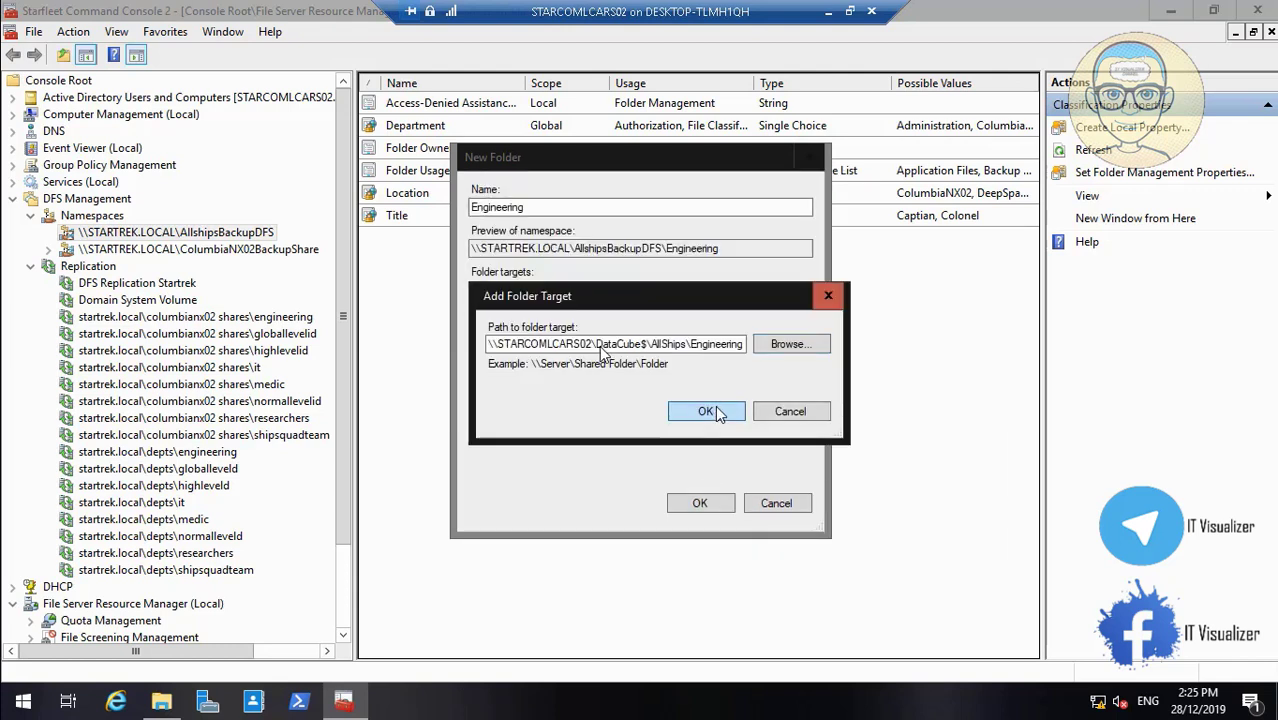
pyautogui.click(716, 412)
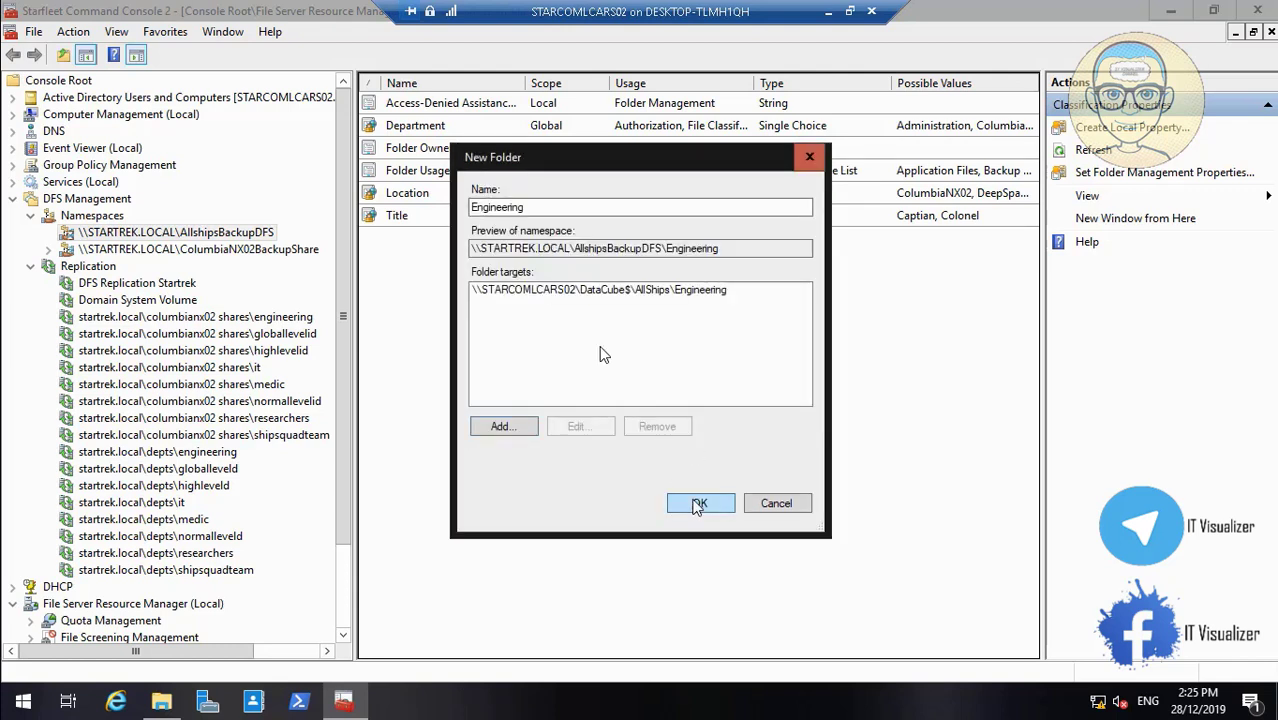
pyautogui.click(697, 505)
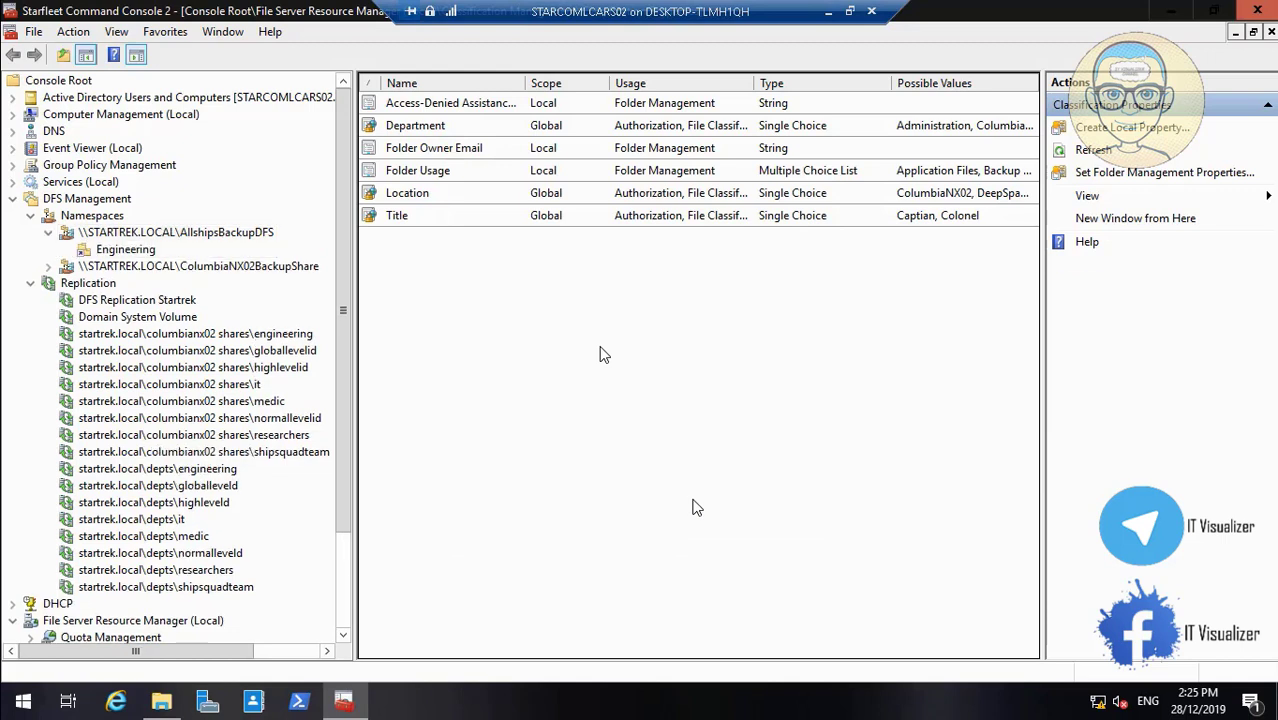
# Switch the Engineering folder's properties to explicit view permissions
pyautogui.rightClick(147, 254)
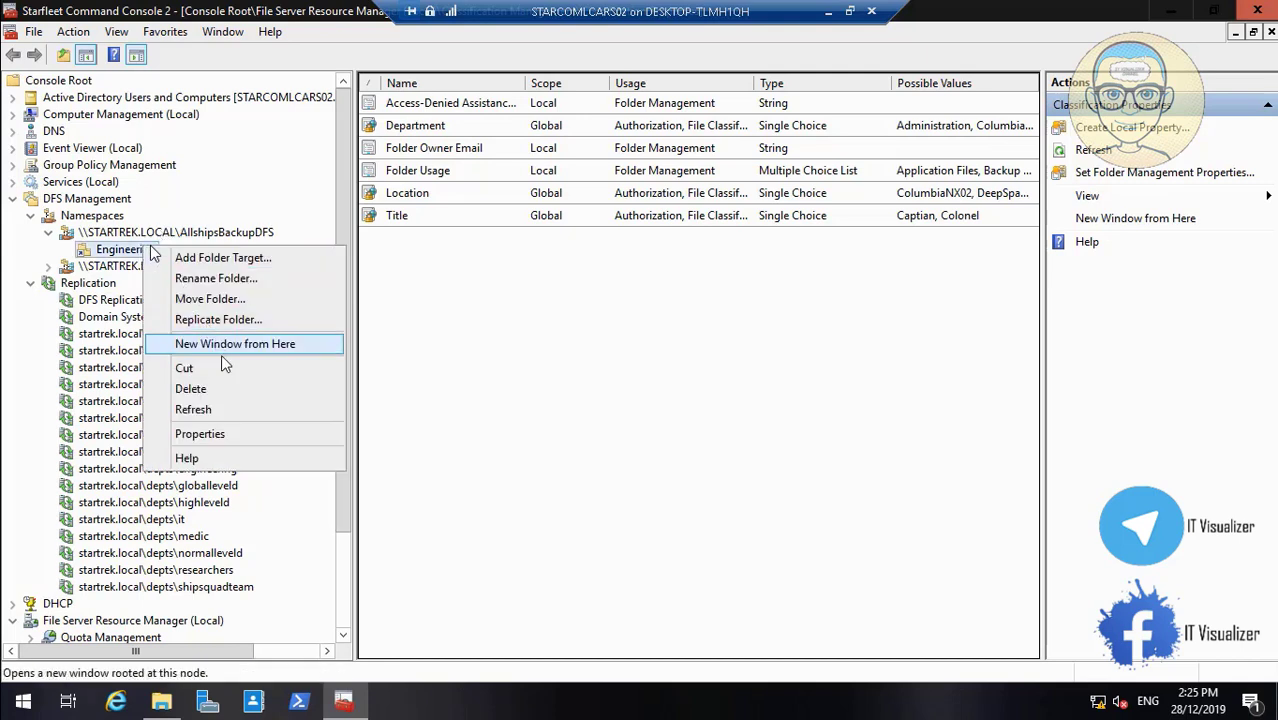
pyautogui.click(237, 437)
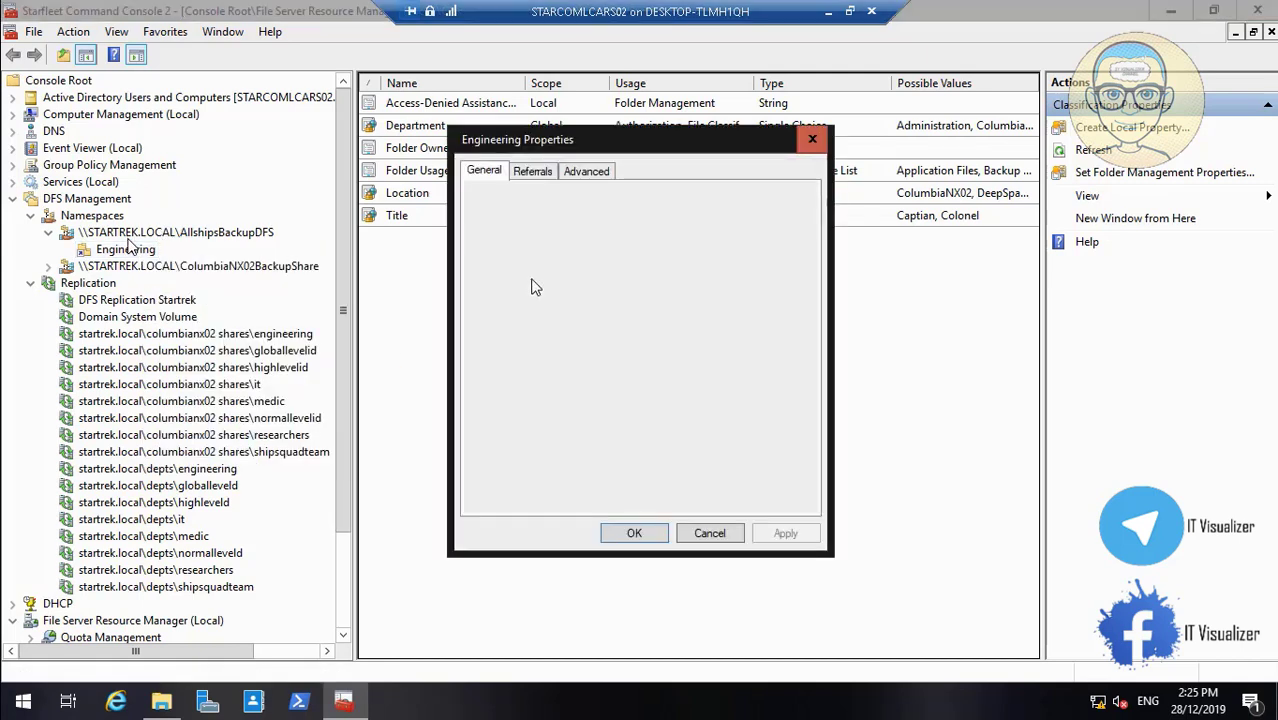
pyautogui.click(538, 174)
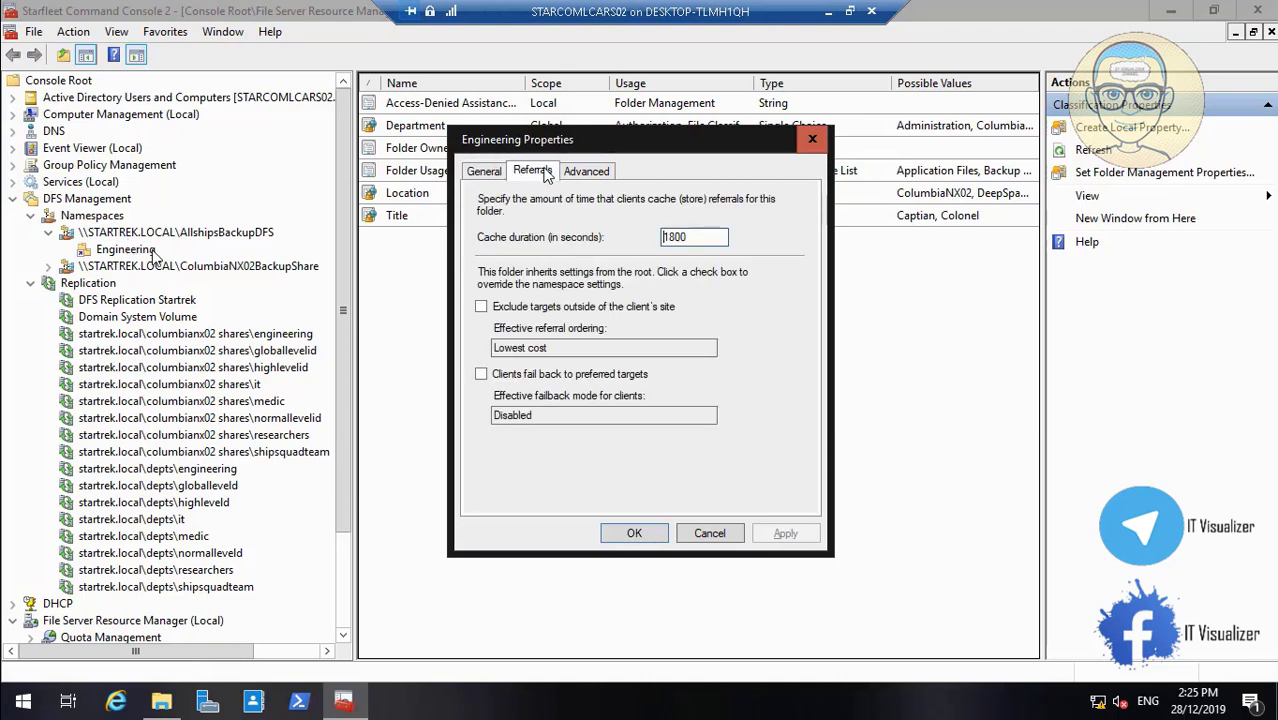
pyautogui.click(580, 175)
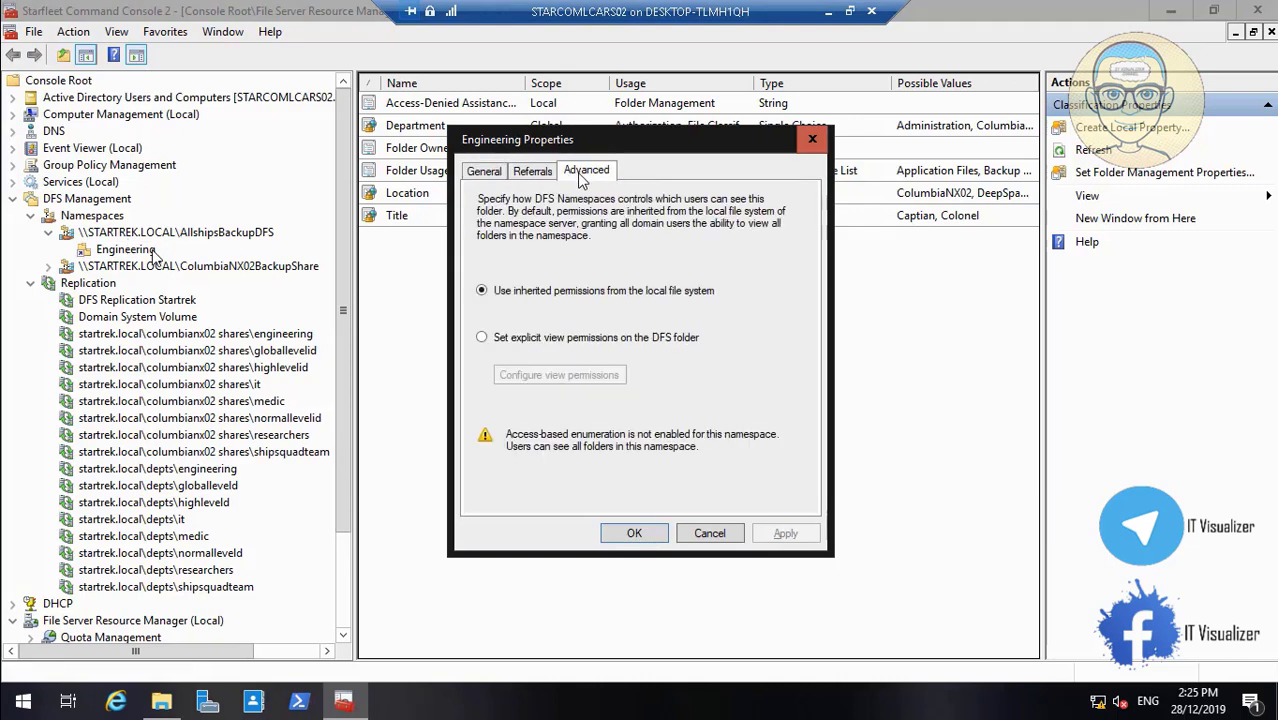
pyautogui.click(483, 337)
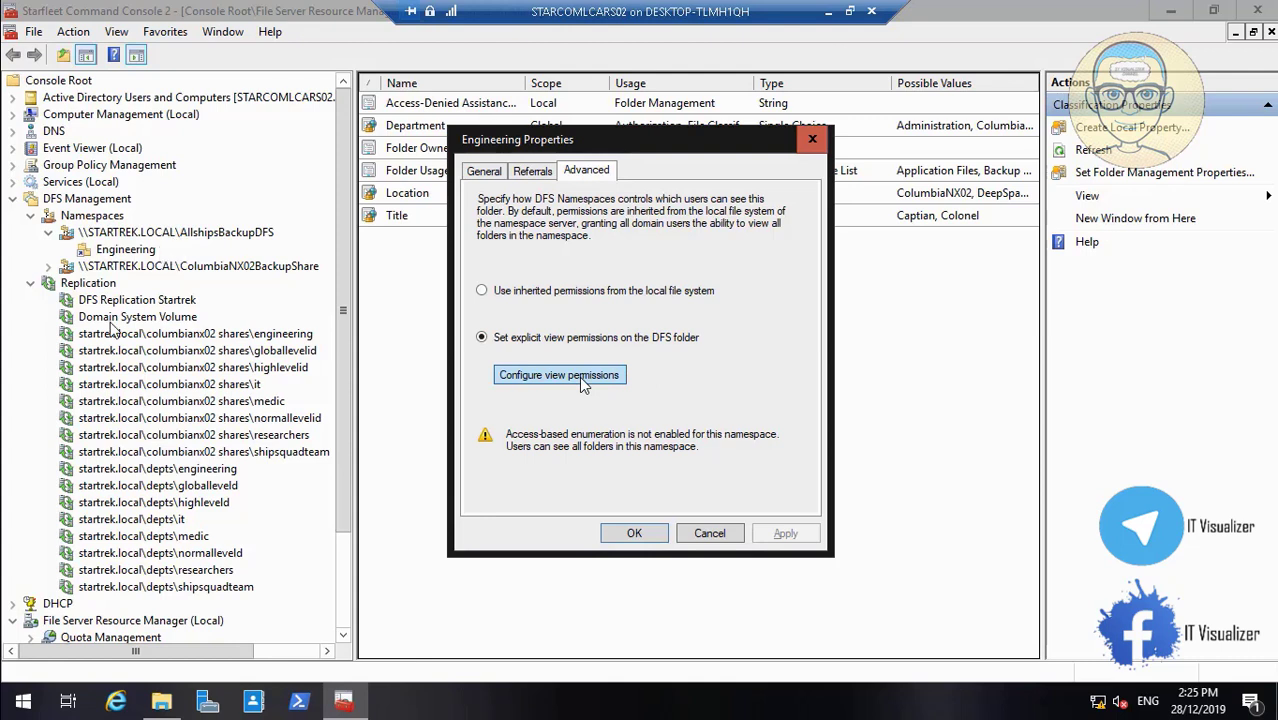
# Grant STARCOM_Engineering Read in the view permissions and apply the folder settings
pyautogui.click(14, 680)
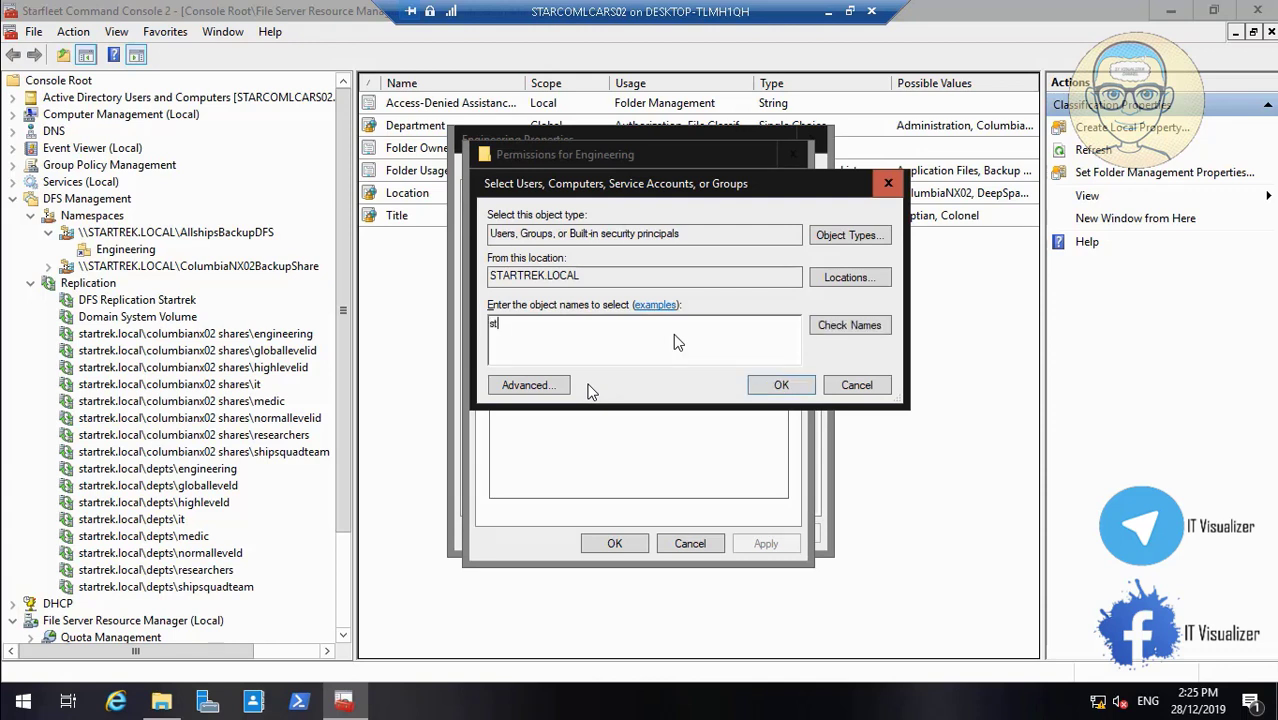
pyautogui.write('_eng')
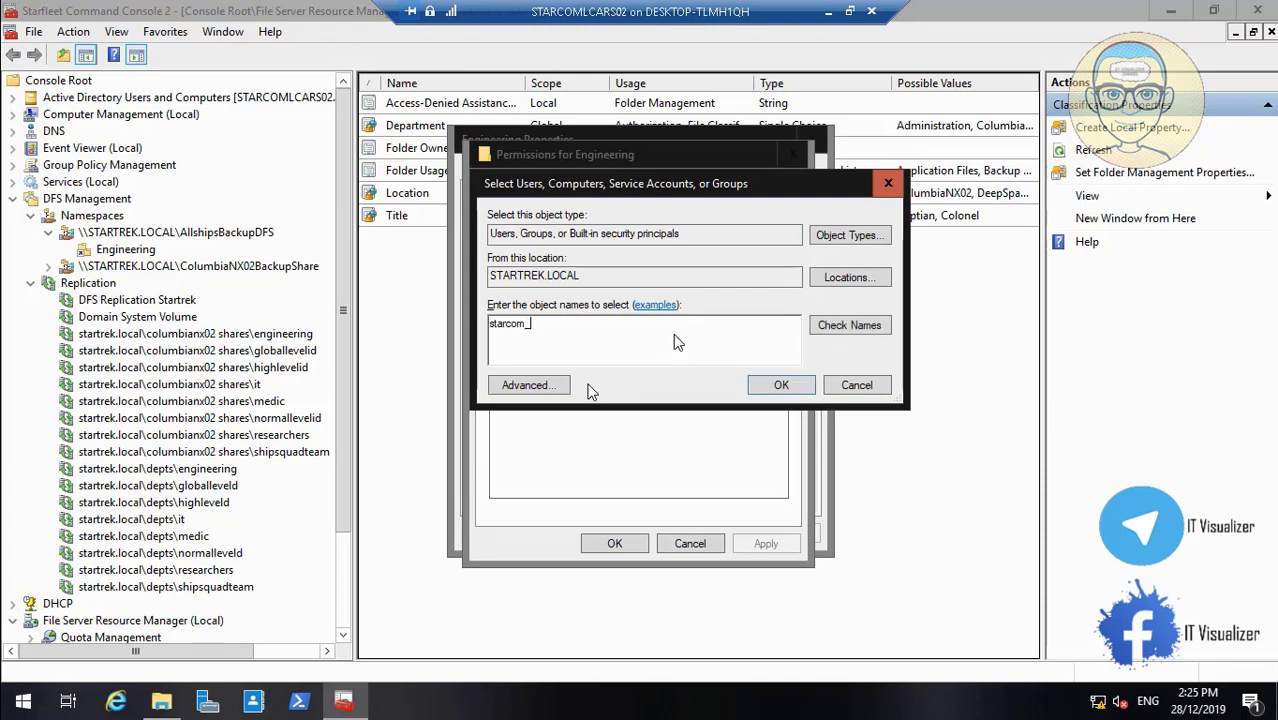
pyautogui.click(825, 326)
pyautogui.click(779, 385)
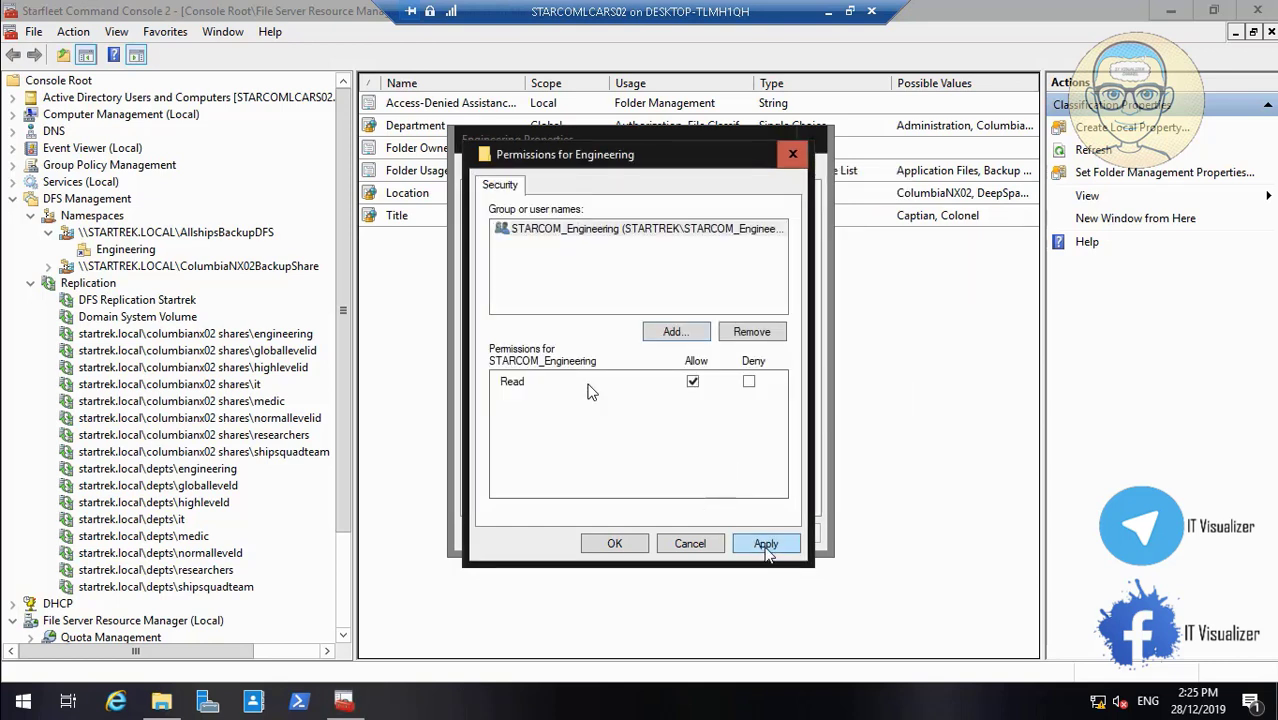
pyautogui.click(766, 548)
pyautogui.click(612, 546)
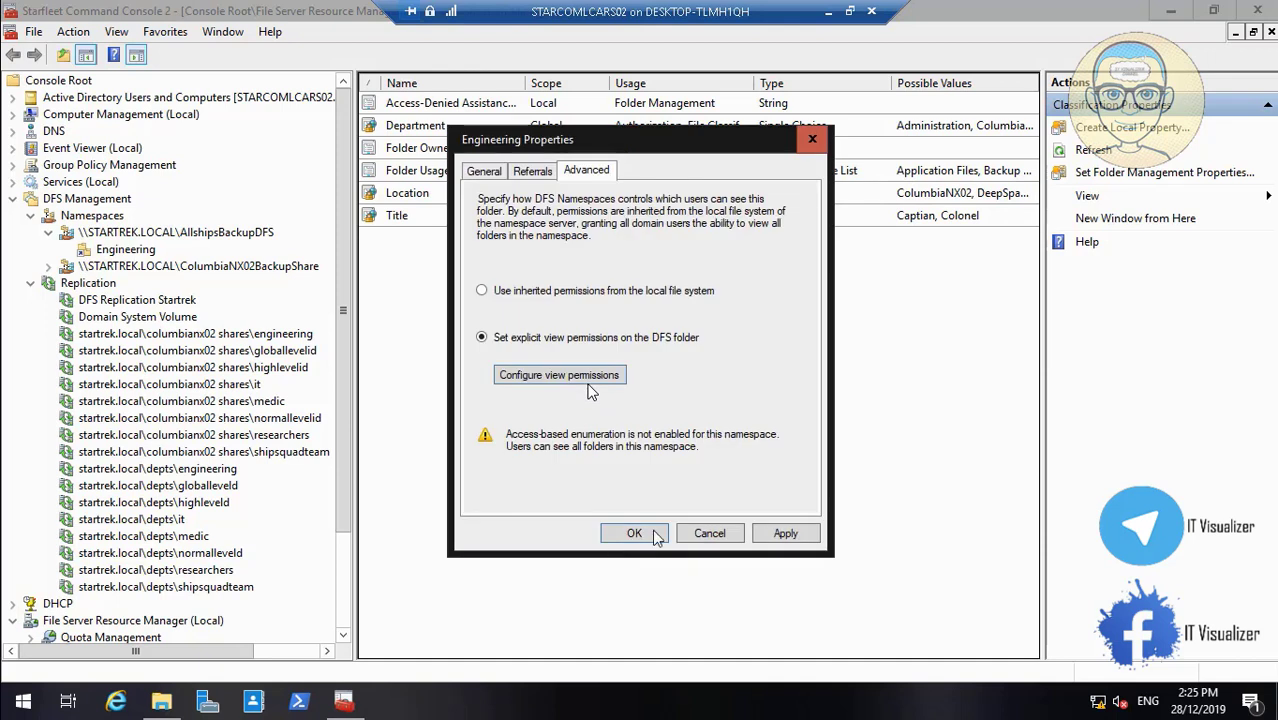
pyautogui.click(786, 534)
pyautogui.click(634, 533)
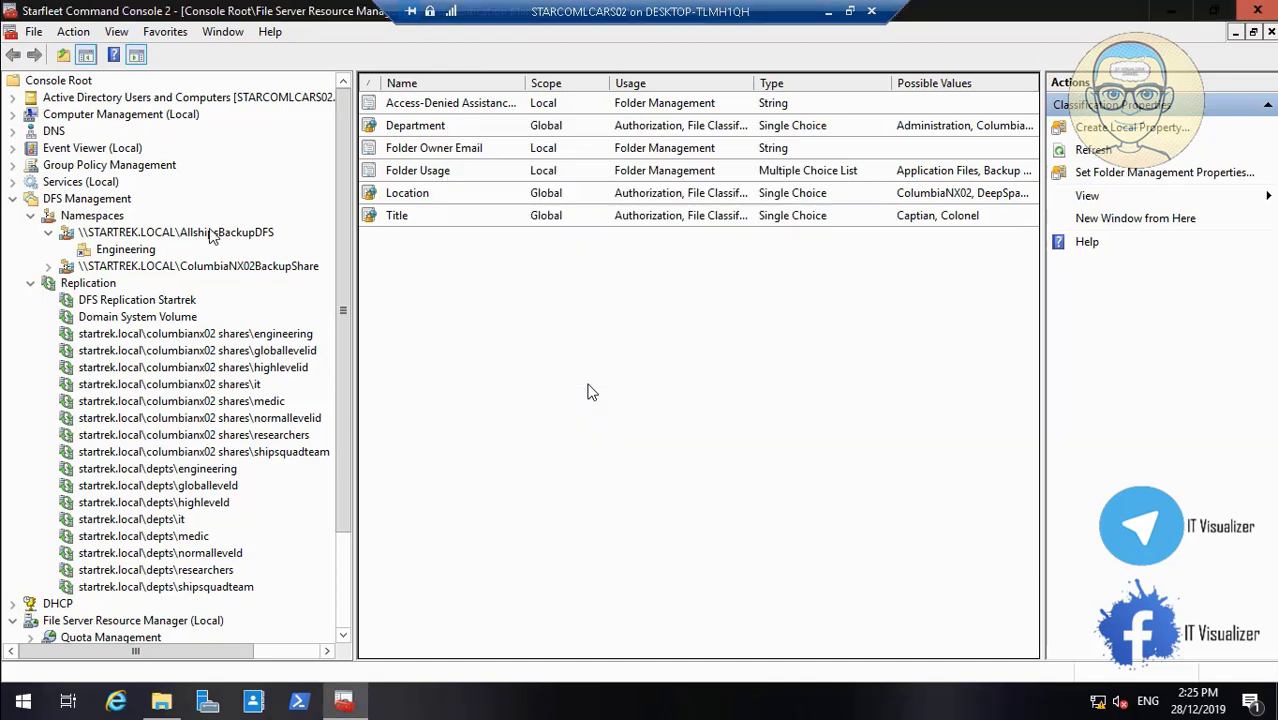
# Enable access-based enumeration on the AllshipsBackupDFS namespace
pyautogui.rightClick(212, 236)
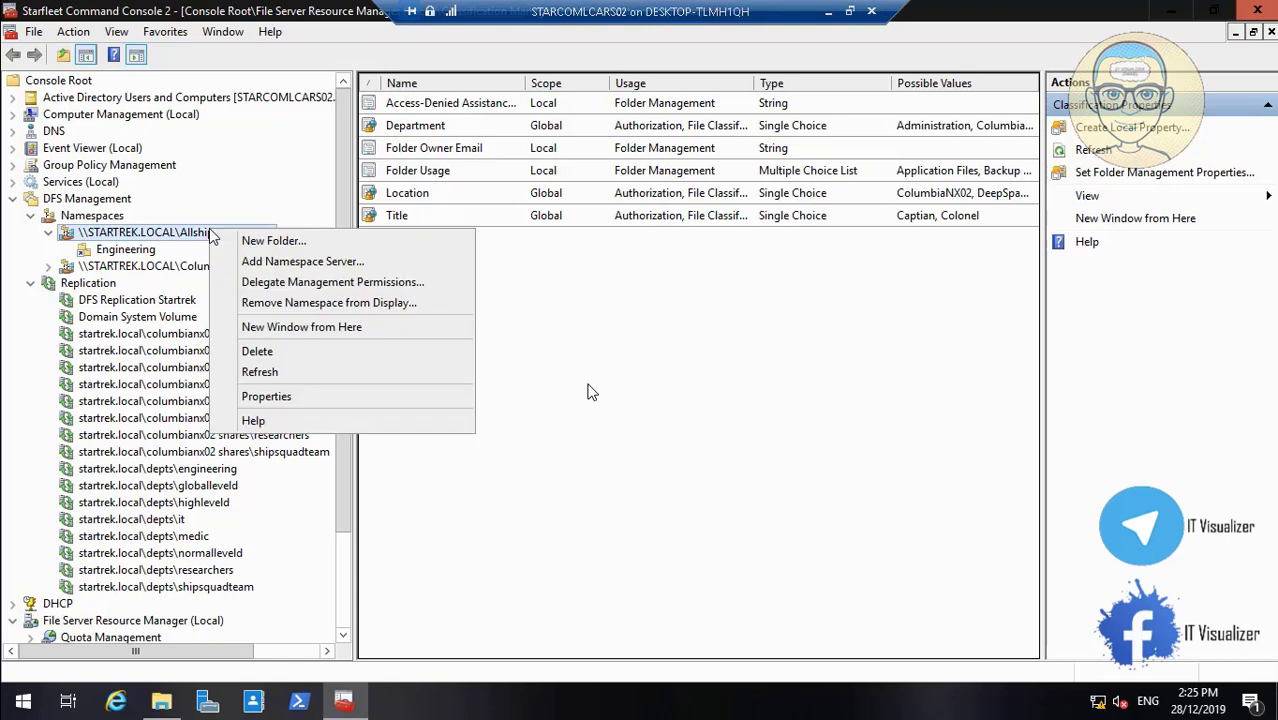
pyautogui.click(343, 397)
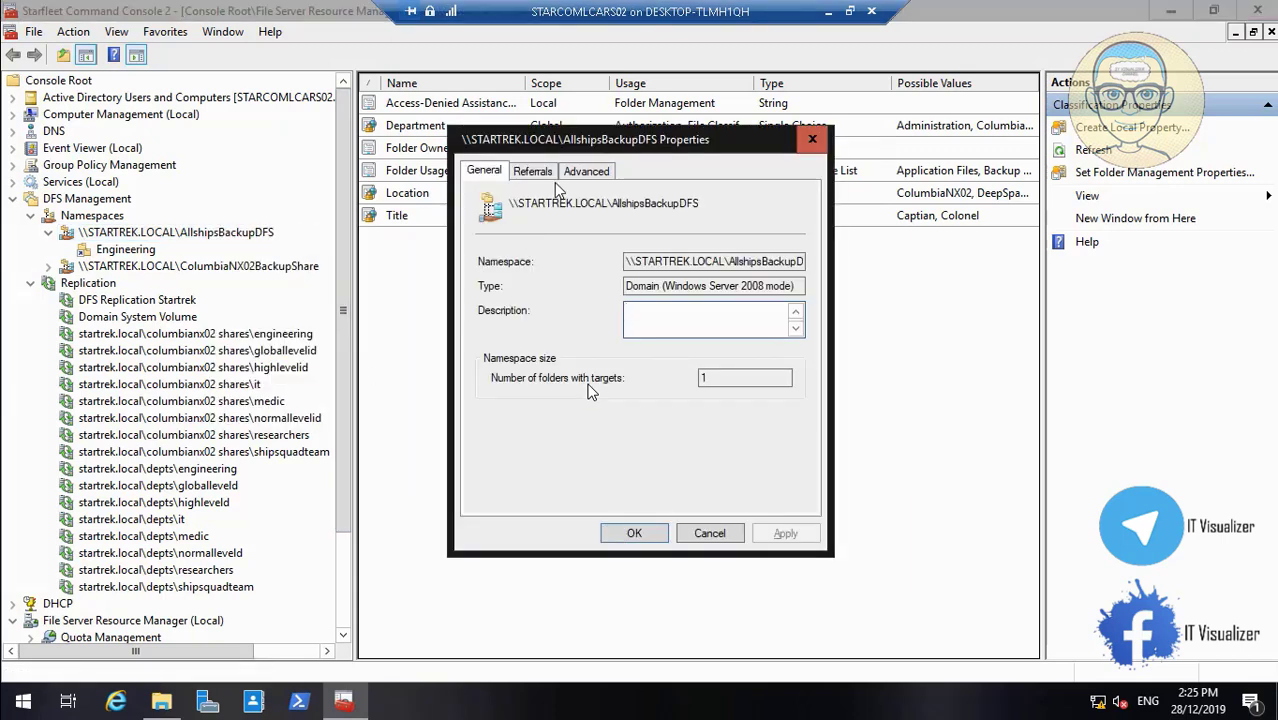
pyautogui.click(550, 178)
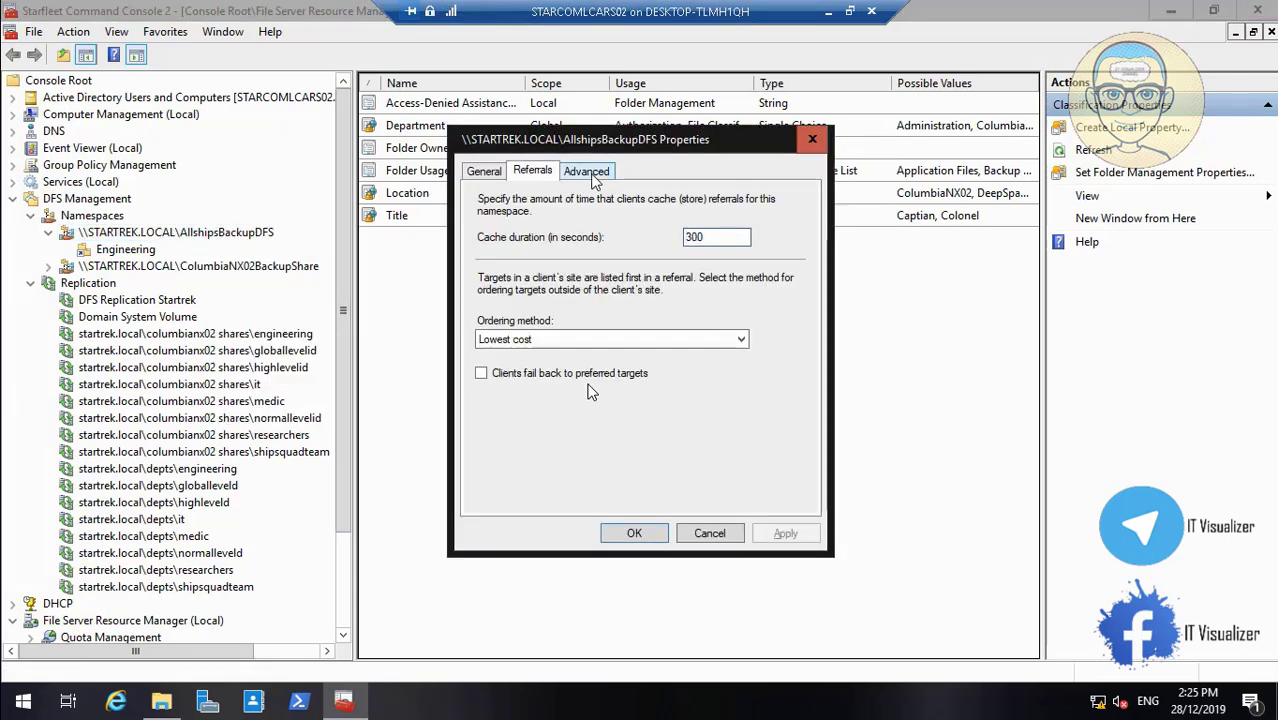
pyautogui.click(590, 174)
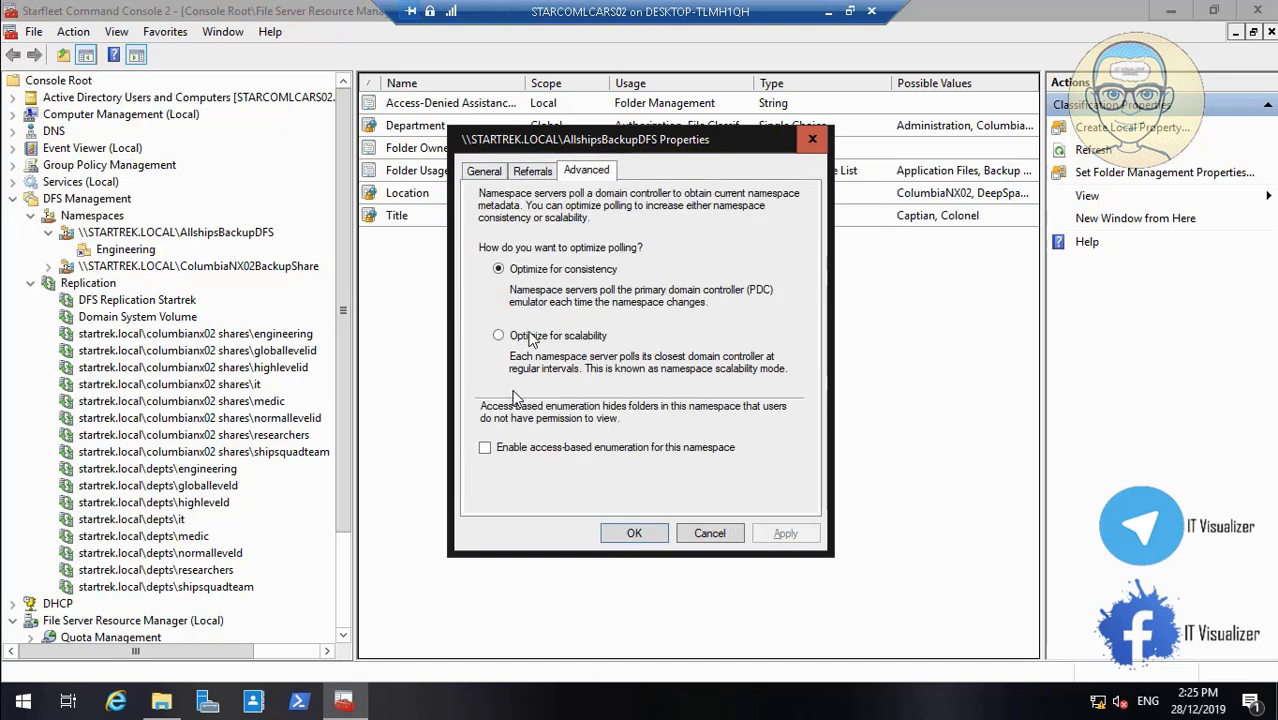
pyautogui.click(505, 452)
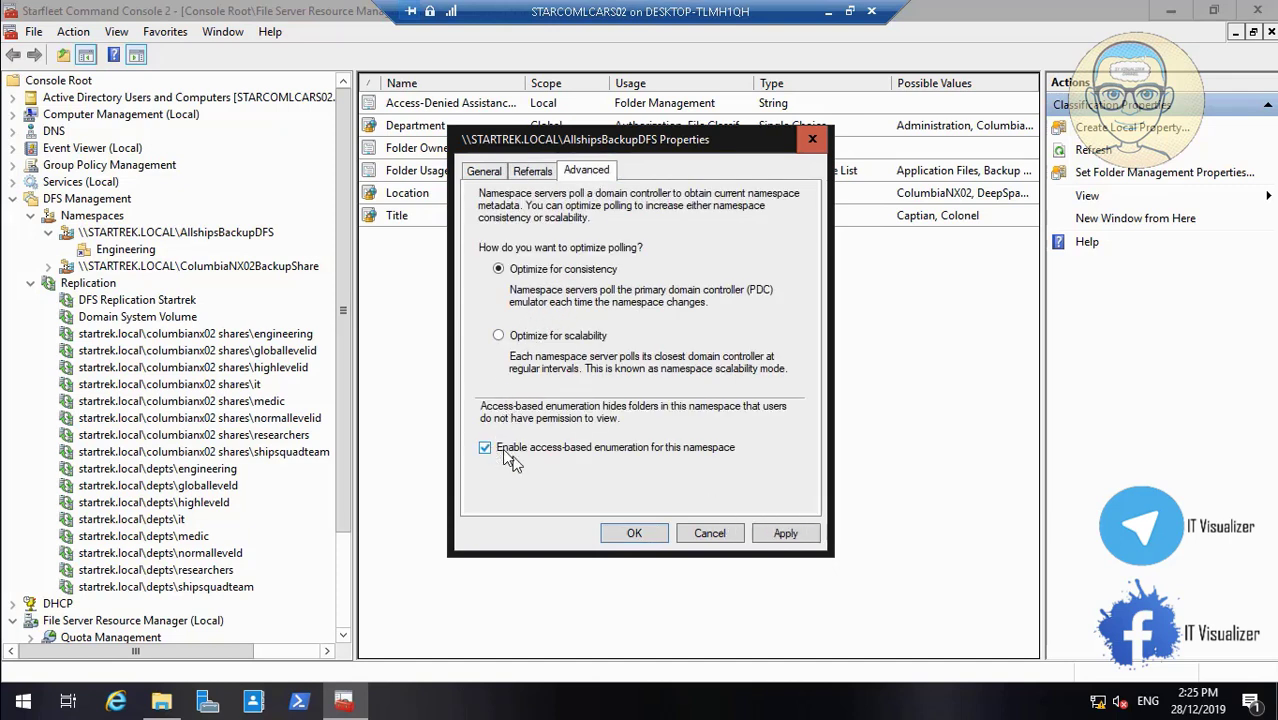
pyautogui.click(783, 533)
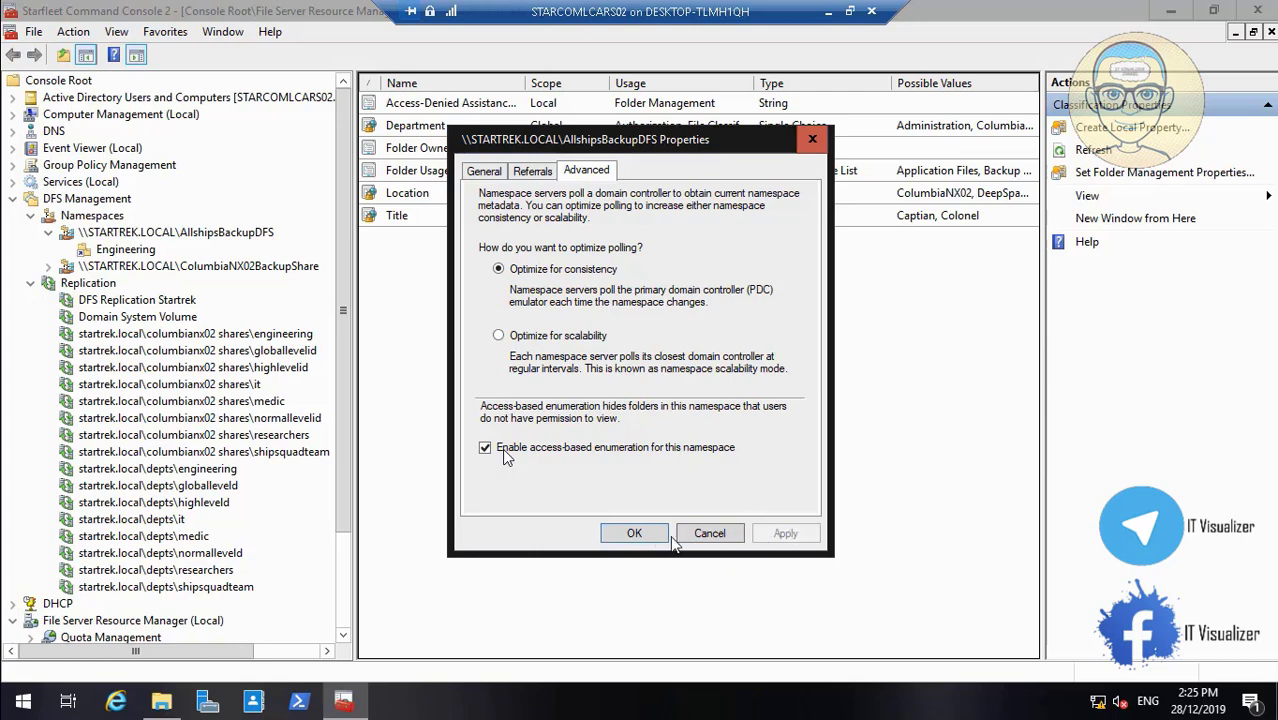
pyautogui.click(634, 533)
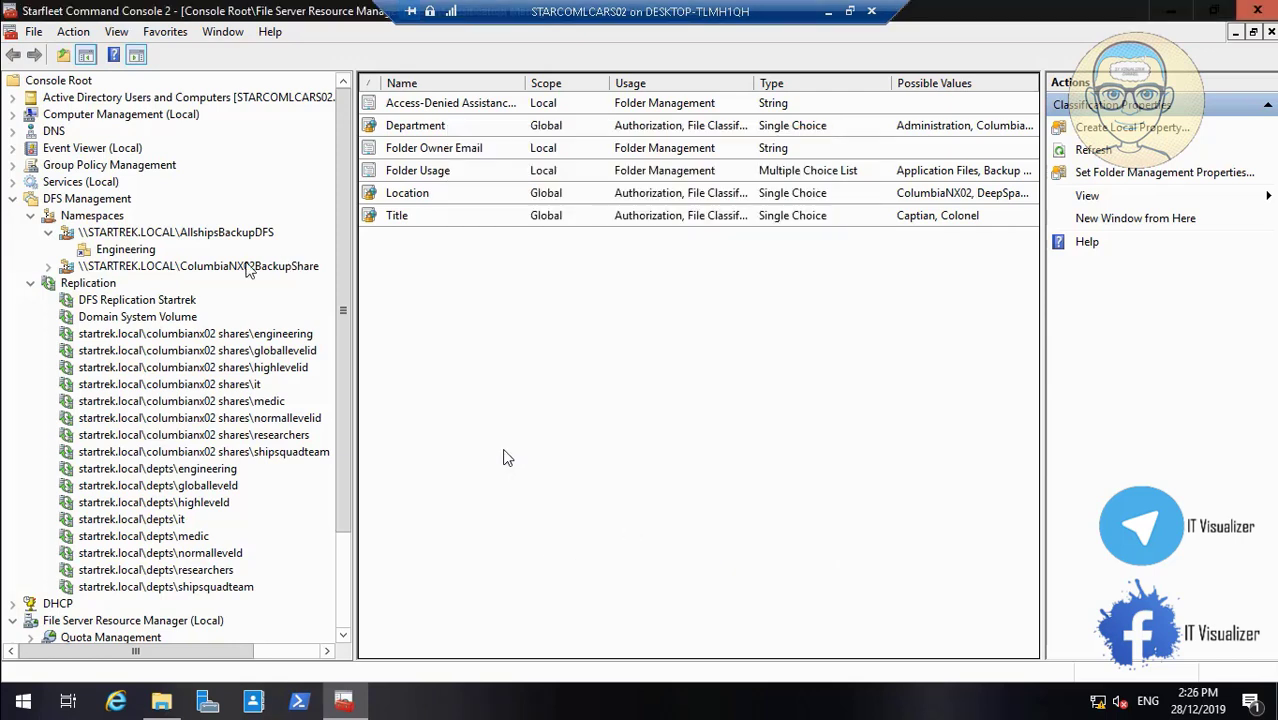
# Enable access-based enumeration on the ColumbiaNX02BackupShare namespace
pyautogui.rightClick(250, 271)
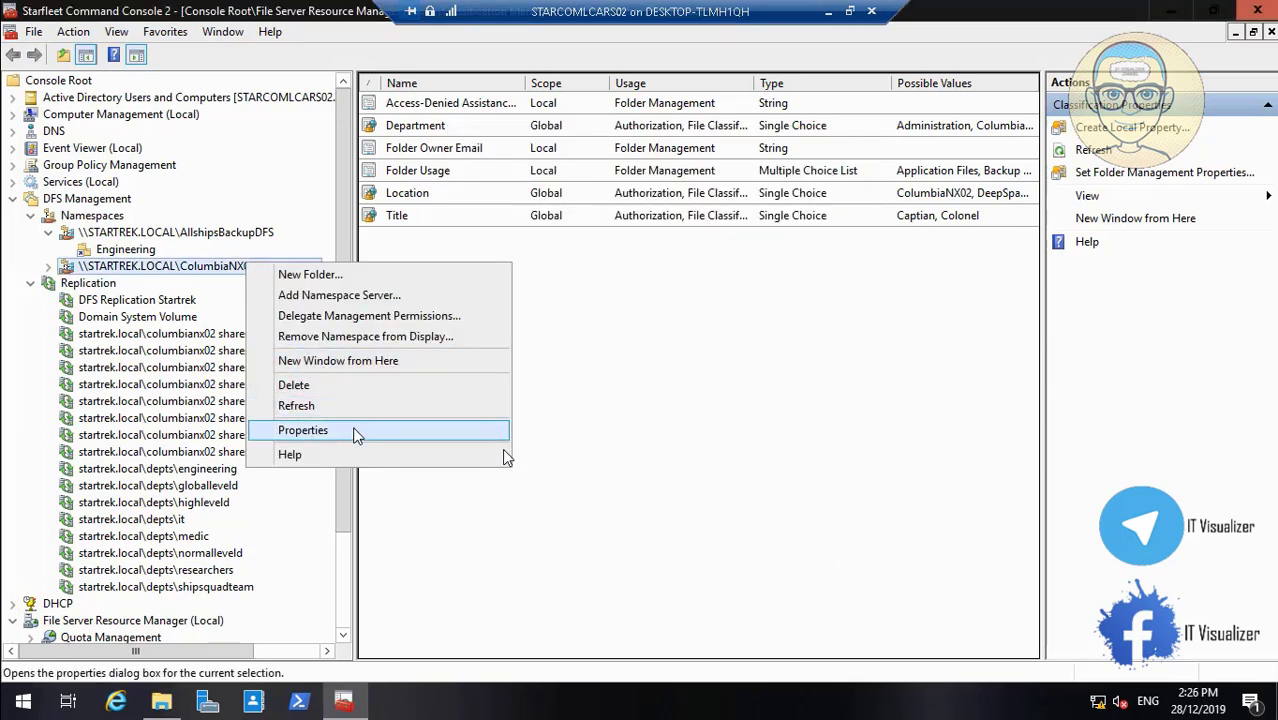
pyautogui.click(355, 431)
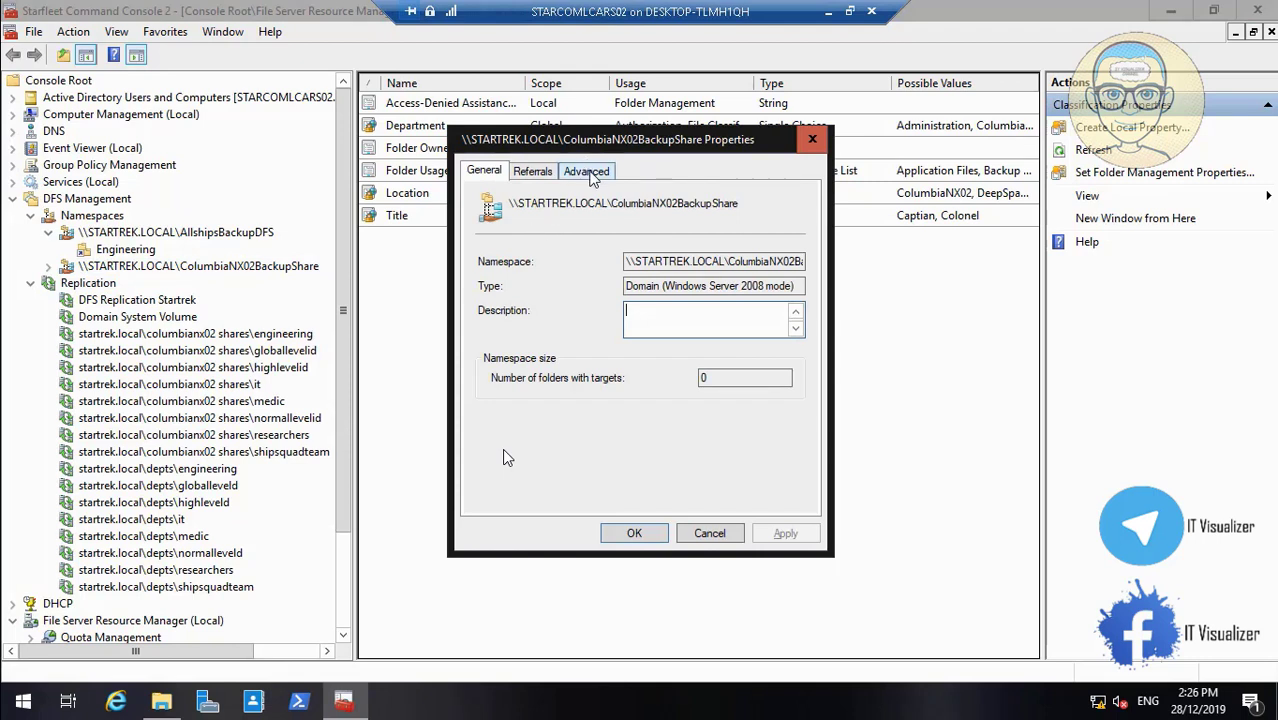
pyautogui.click(588, 172)
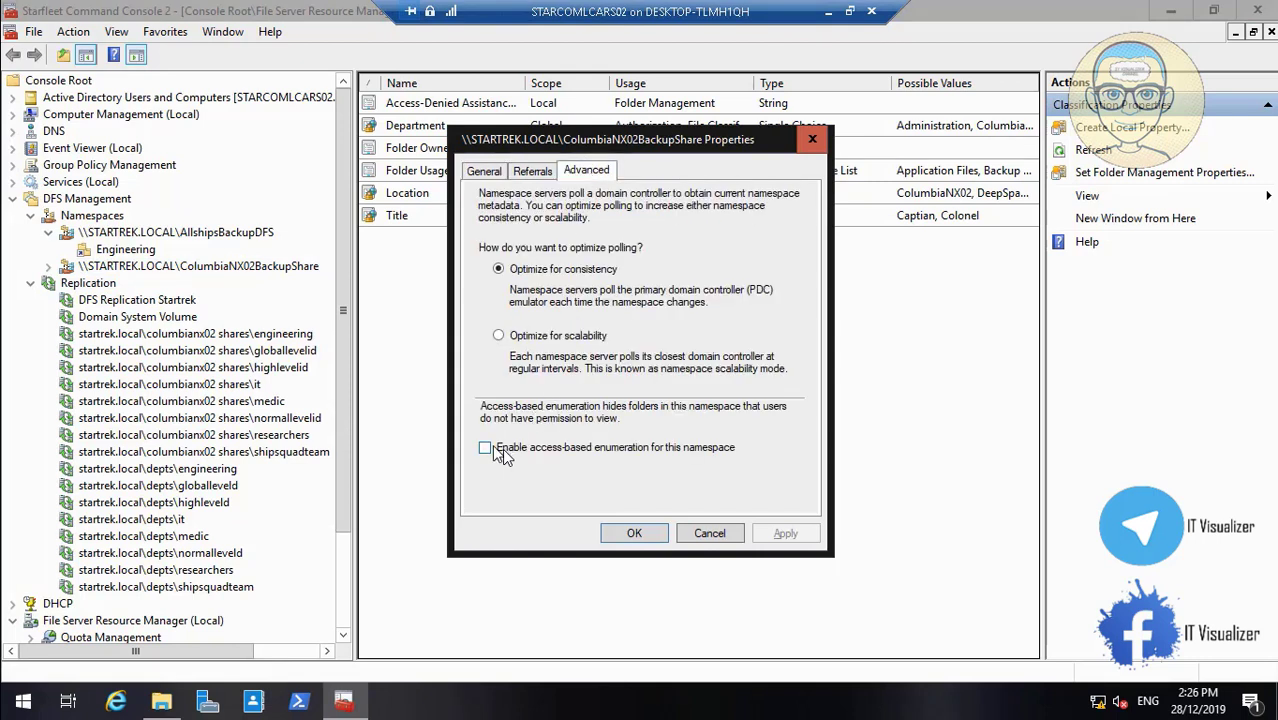
pyautogui.click(502, 452)
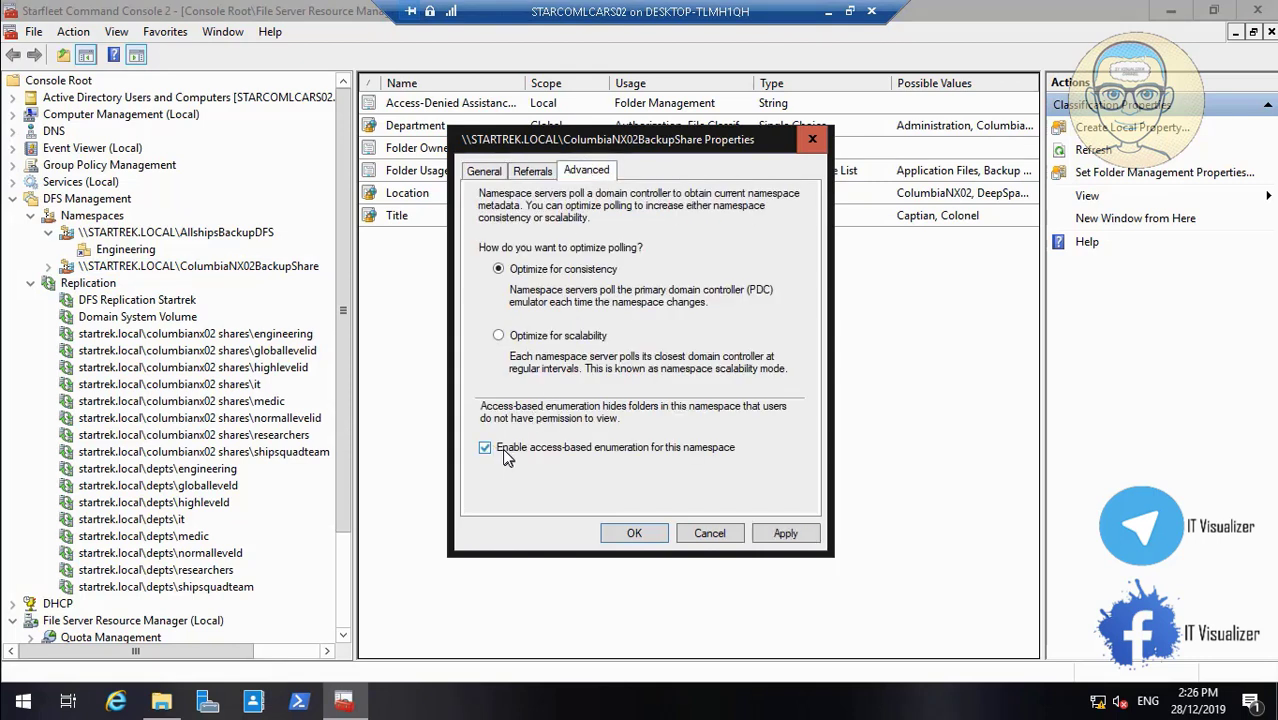
pyautogui.click(785, 533)
pyautogui.click(636, 535)
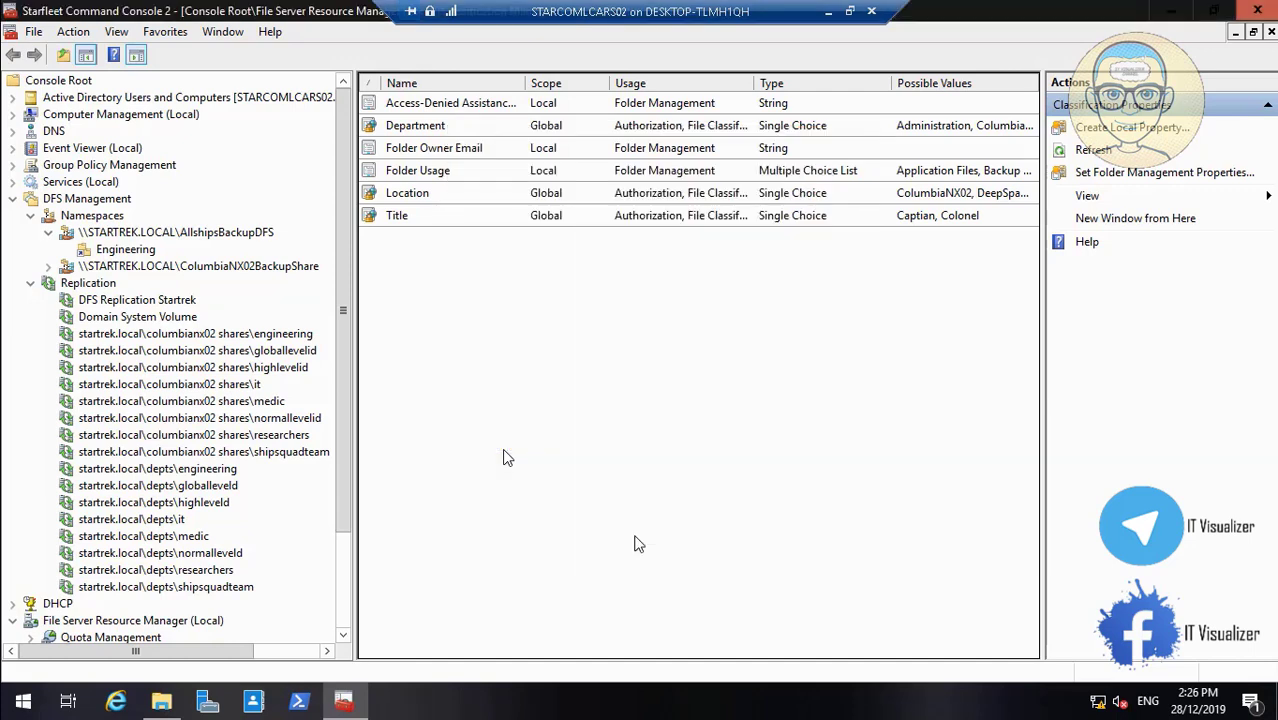
pyautogui.click(161, 700)
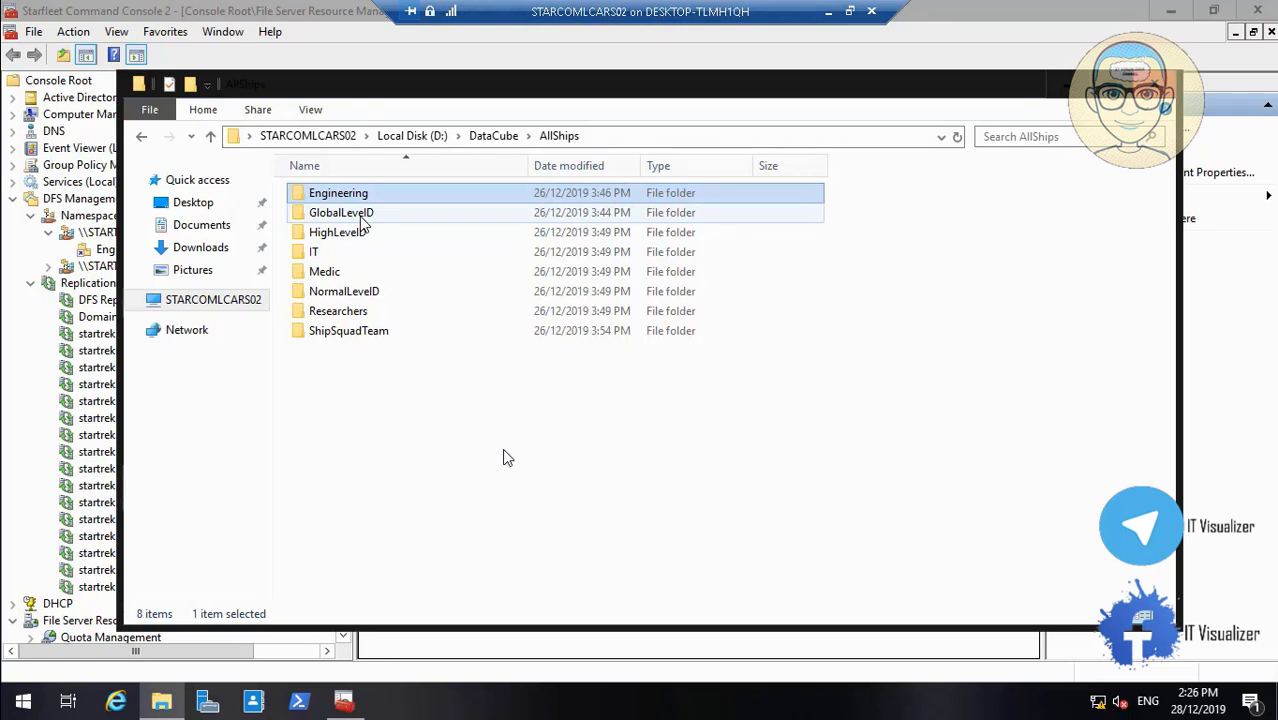
# Start a new AllshipsBackupDFS folder and name it GlobalLevelID
pyautogui.rightClick(365, 222)
pyautogui.click(466, 551)
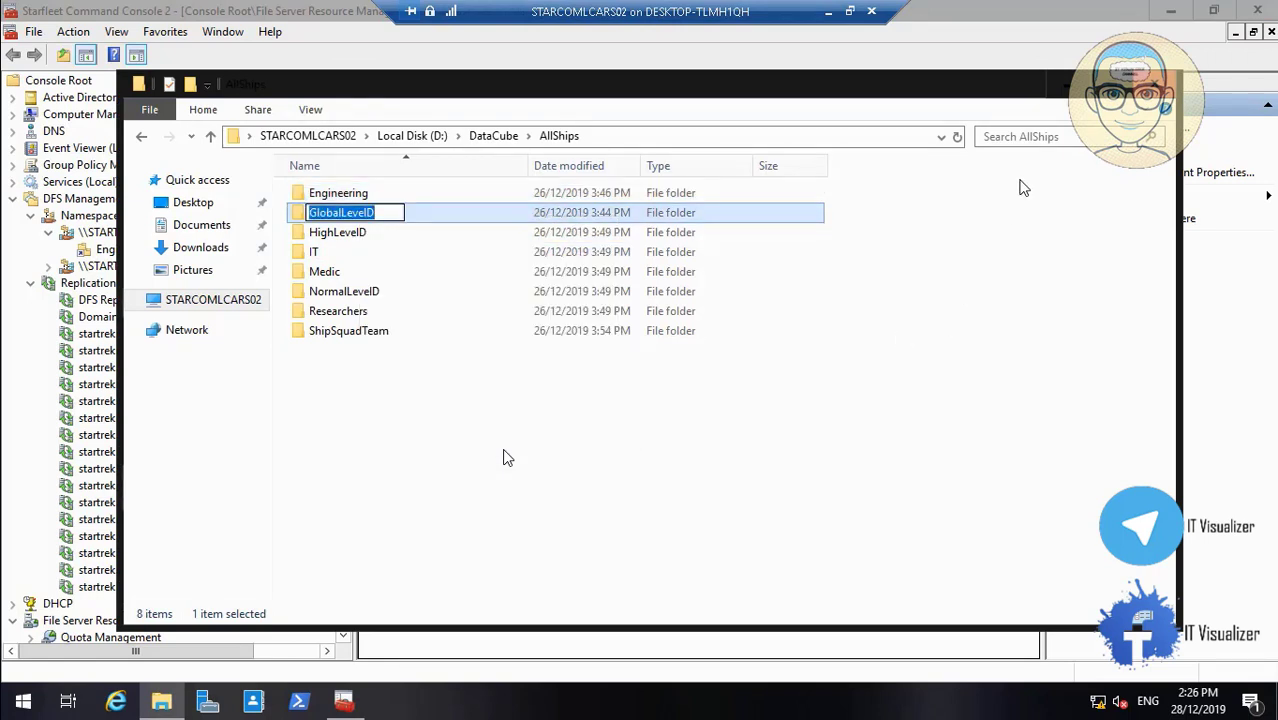
pyautogui.click(1068, 88)
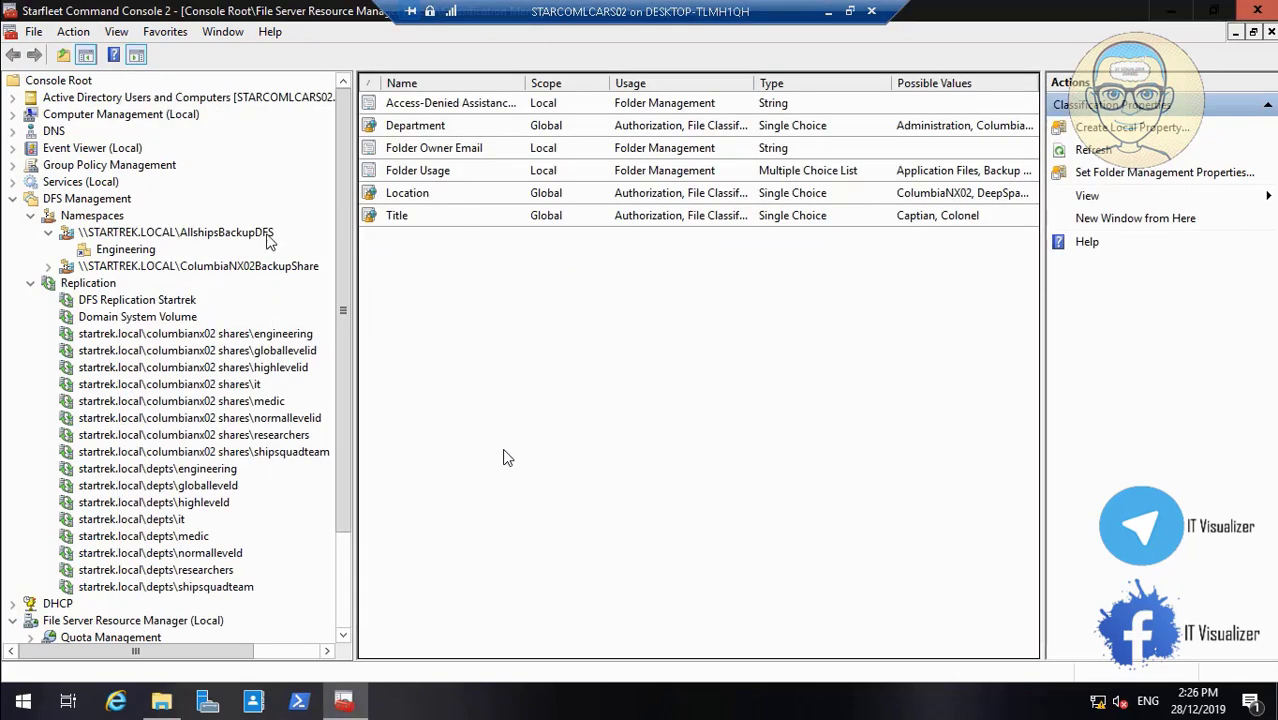
pyautogui.rightClick(224, 238)
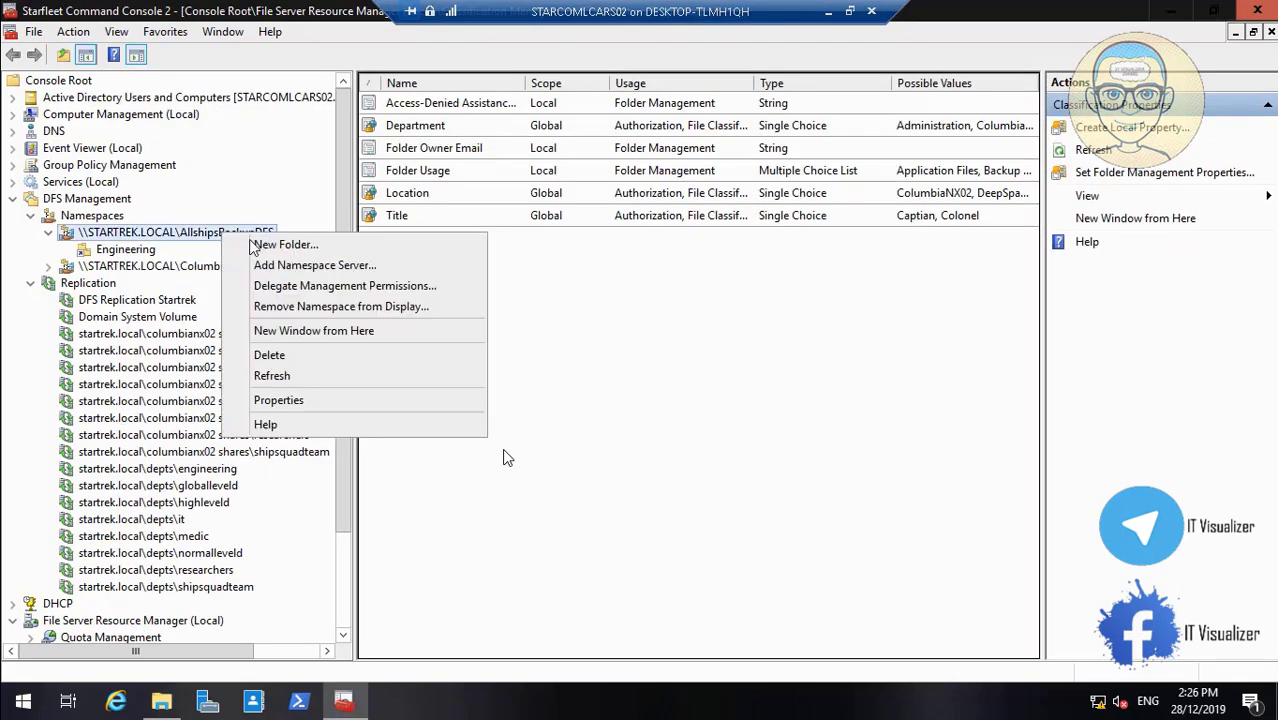
pyautogui.click(255, 247)
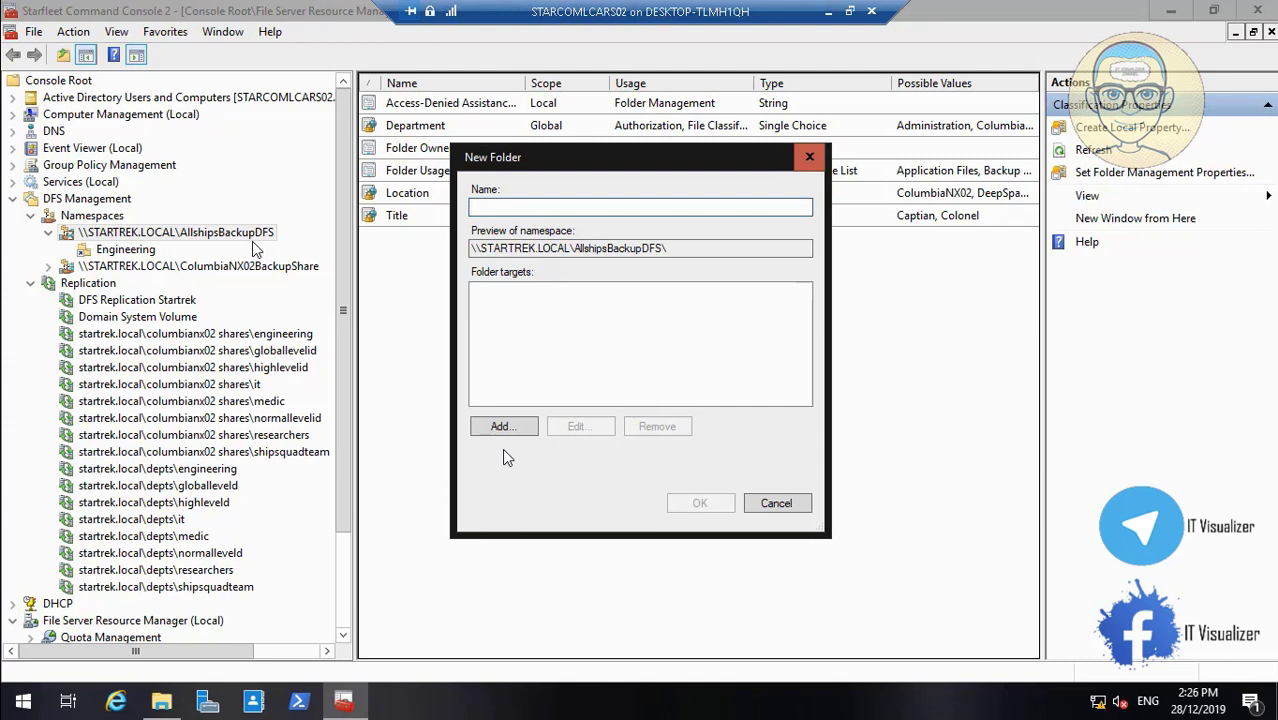
pyautogui.write('GlobalLevelD')
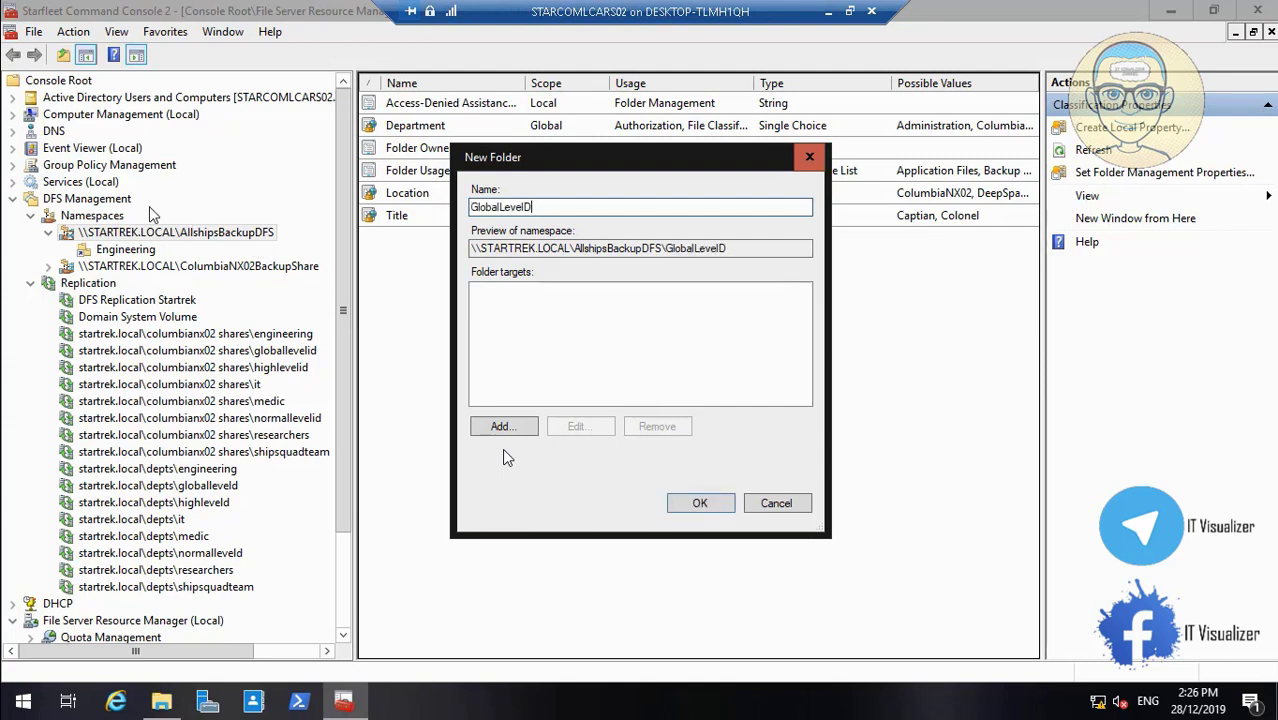
# Target the folder at \\STARCOMLCARS02\DataCube$\AllShips\GlobalLevelID and create it
pyautogui.click(503, 428)
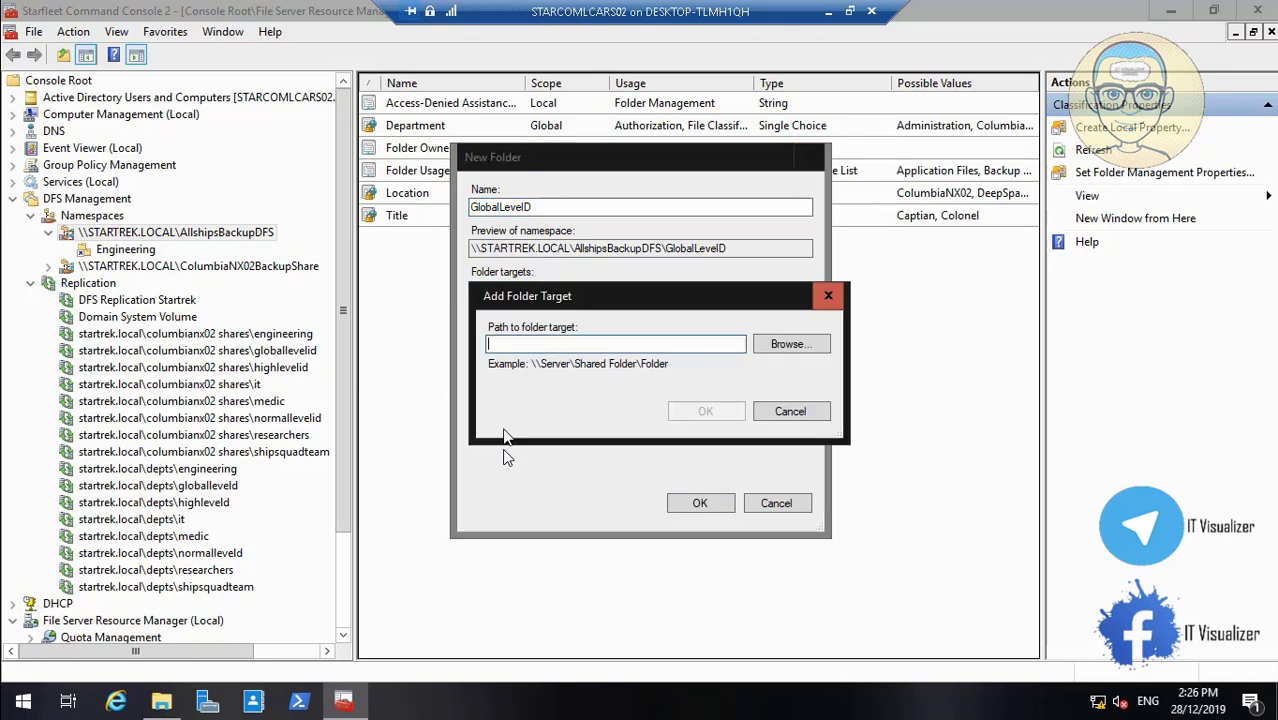
pyautogui.click(787, 344)
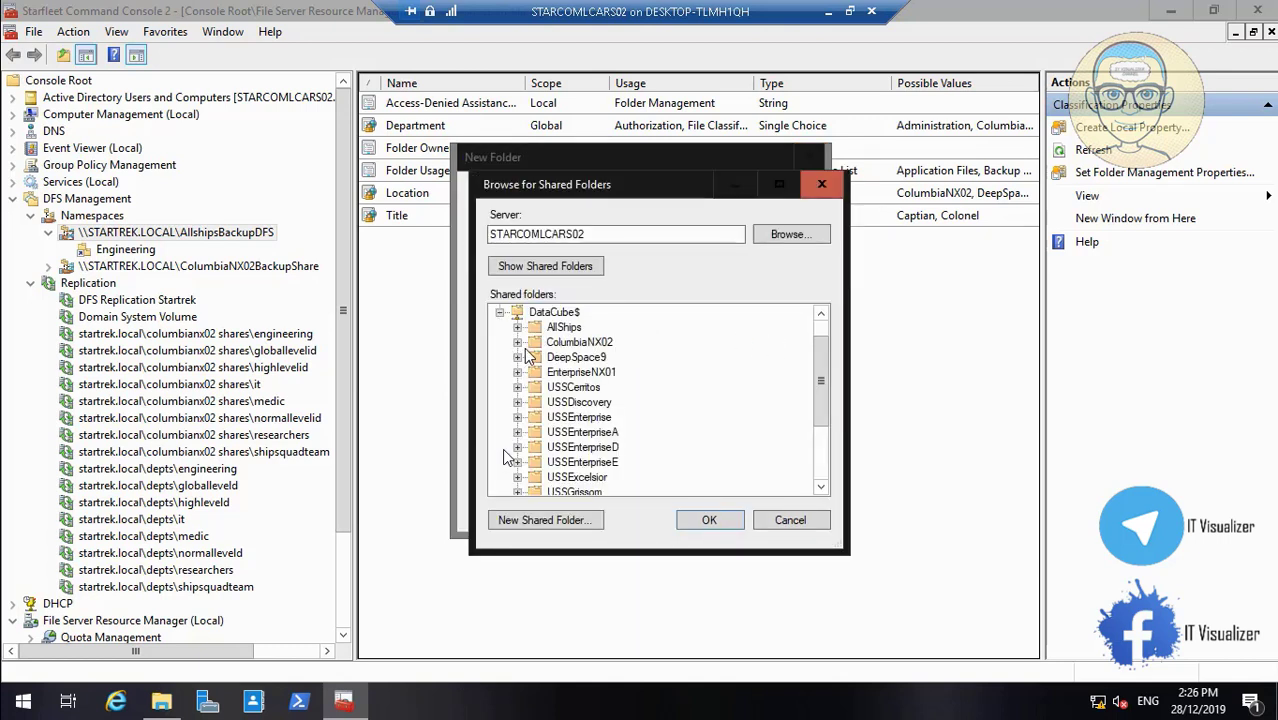
pyautogui.click(517, 327)
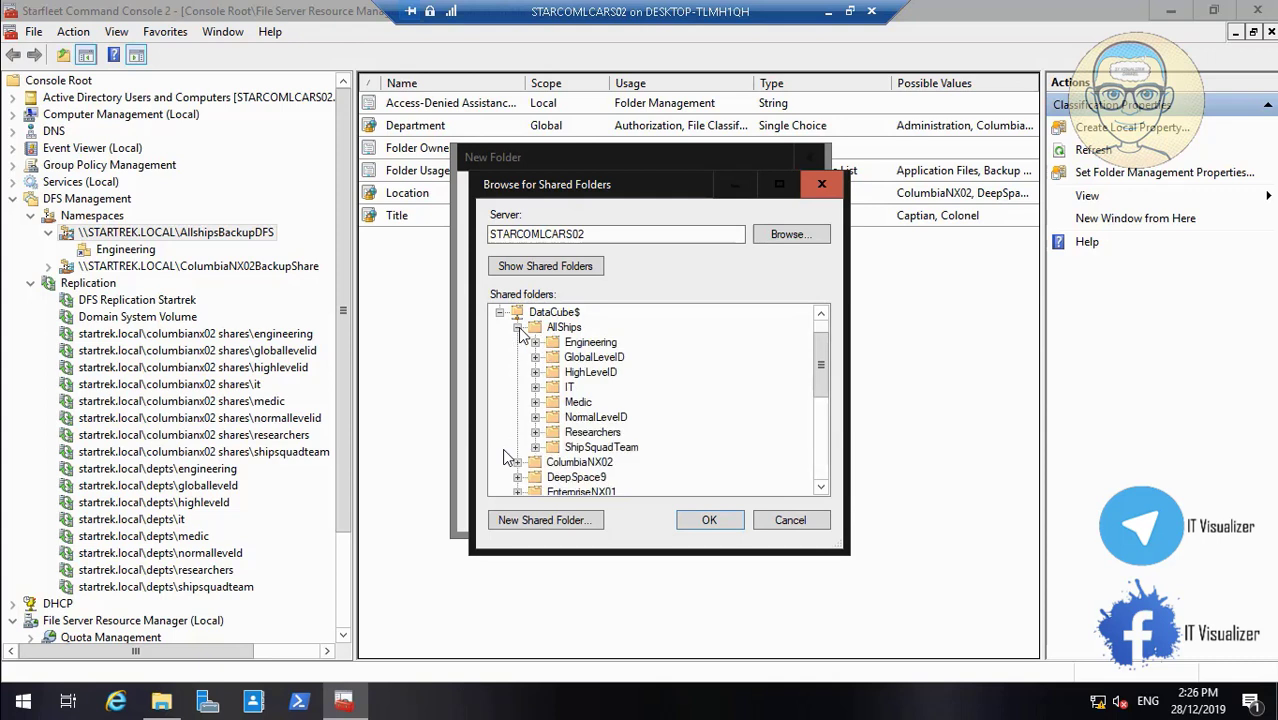
pyautogui.click(598, 358)
pyautogui.click(716, 522)
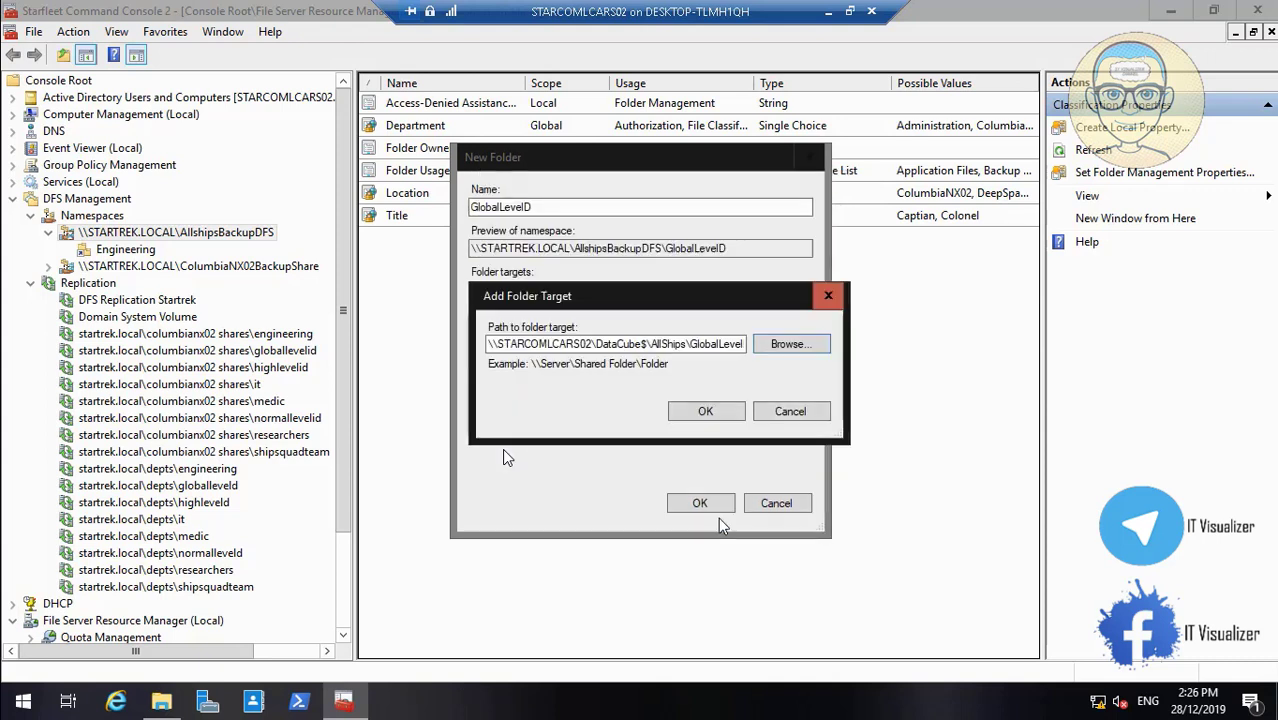
pyautogui.click(704, 414)
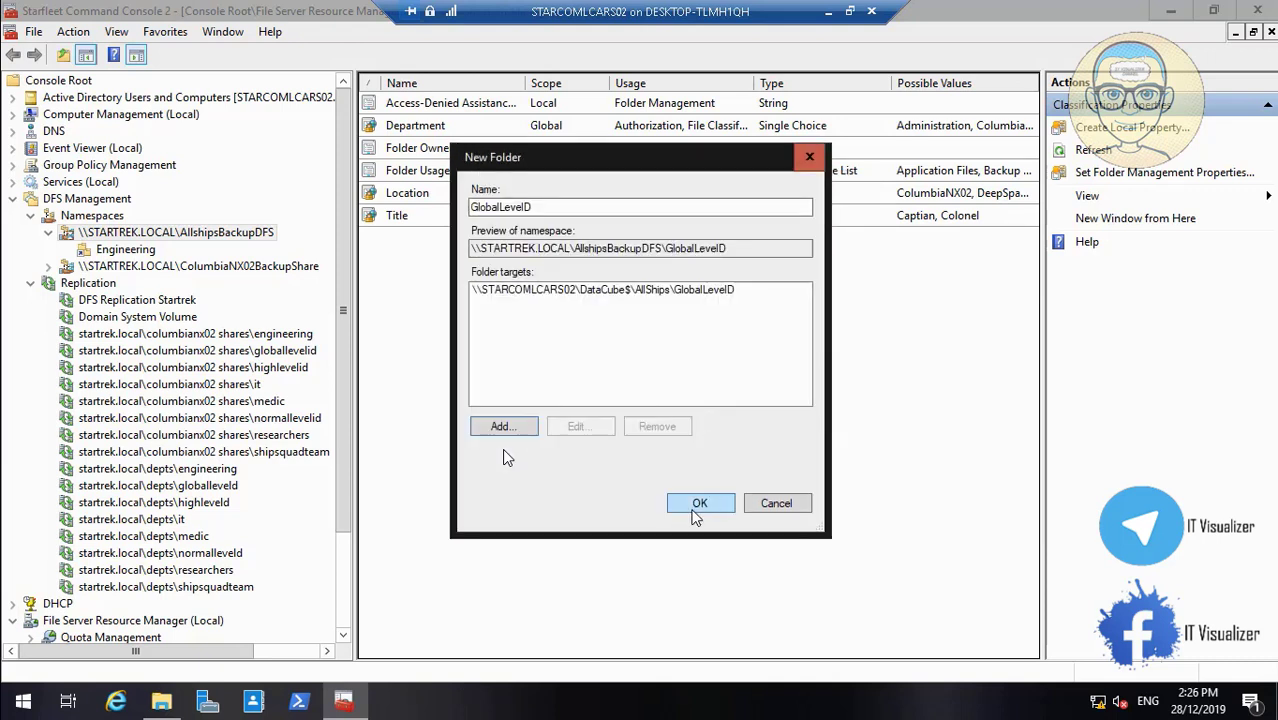
pyautogui.click(696, 508)
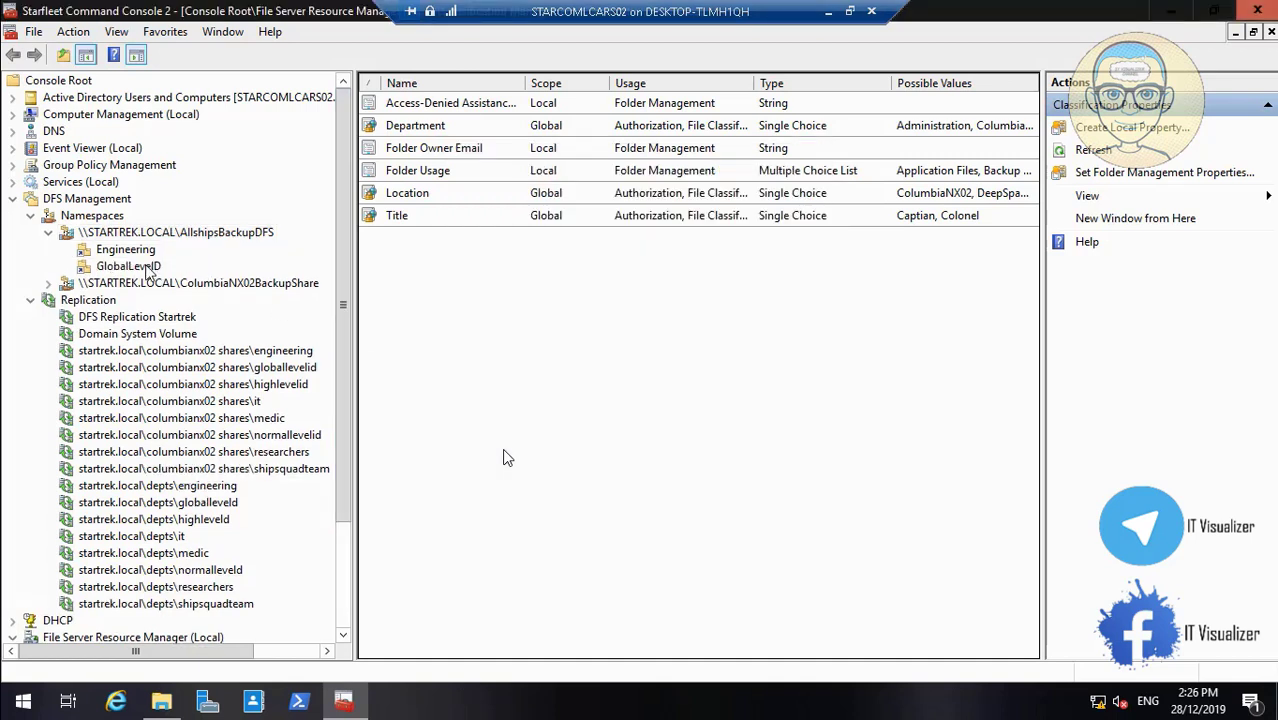
# Set the GlobalLevelID folder to explicit view permissions and open their configuration
pyautogui.rightClick(147, 269)
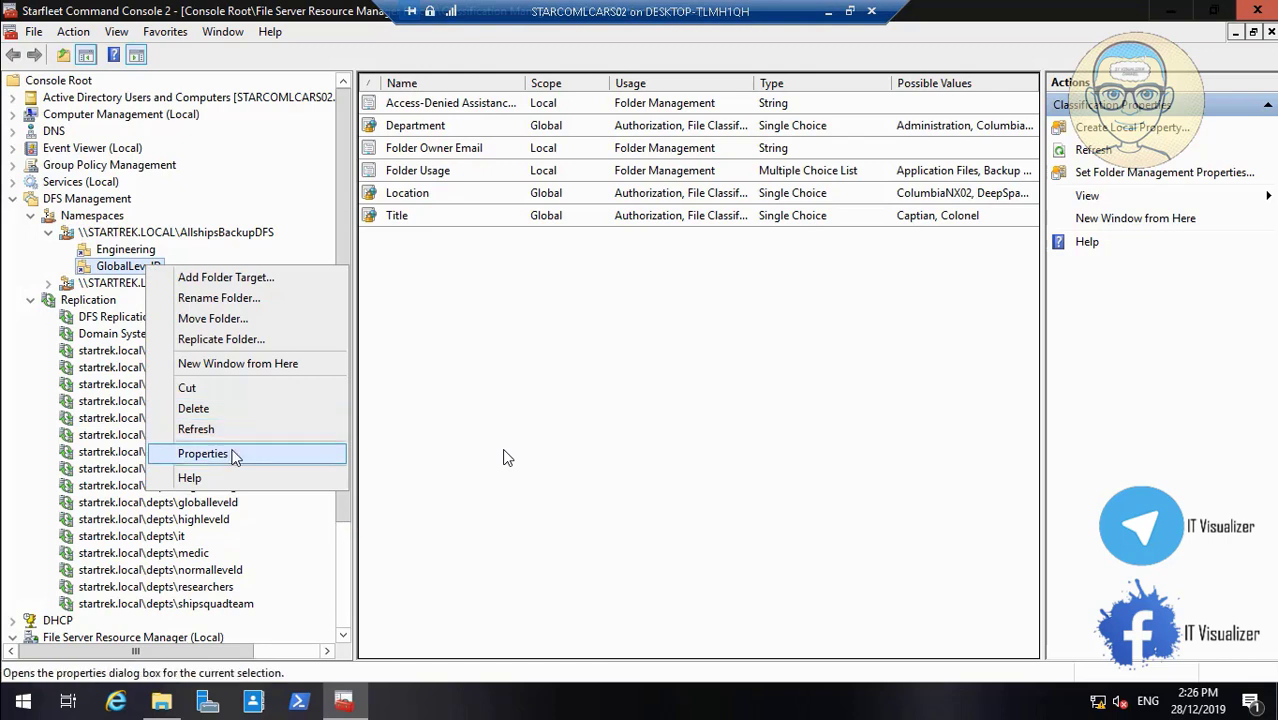
pyautogui.click(235, 455)
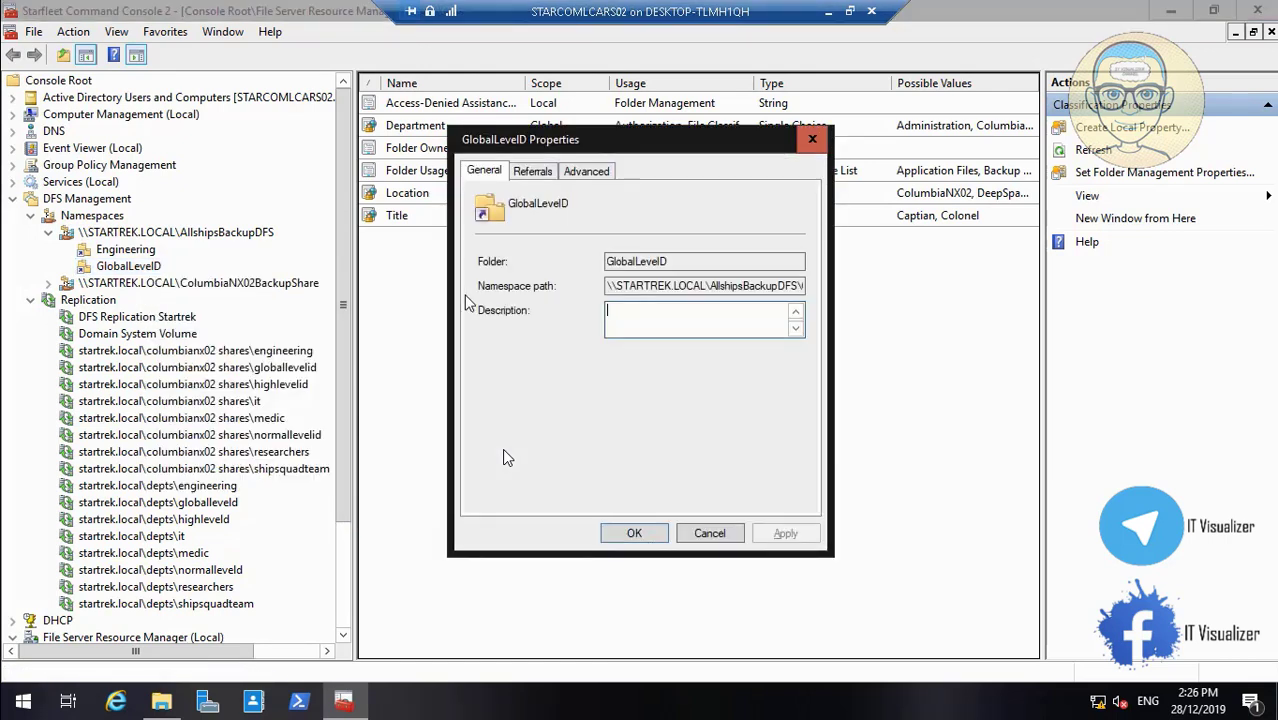
pyautogui.click(586, 174)
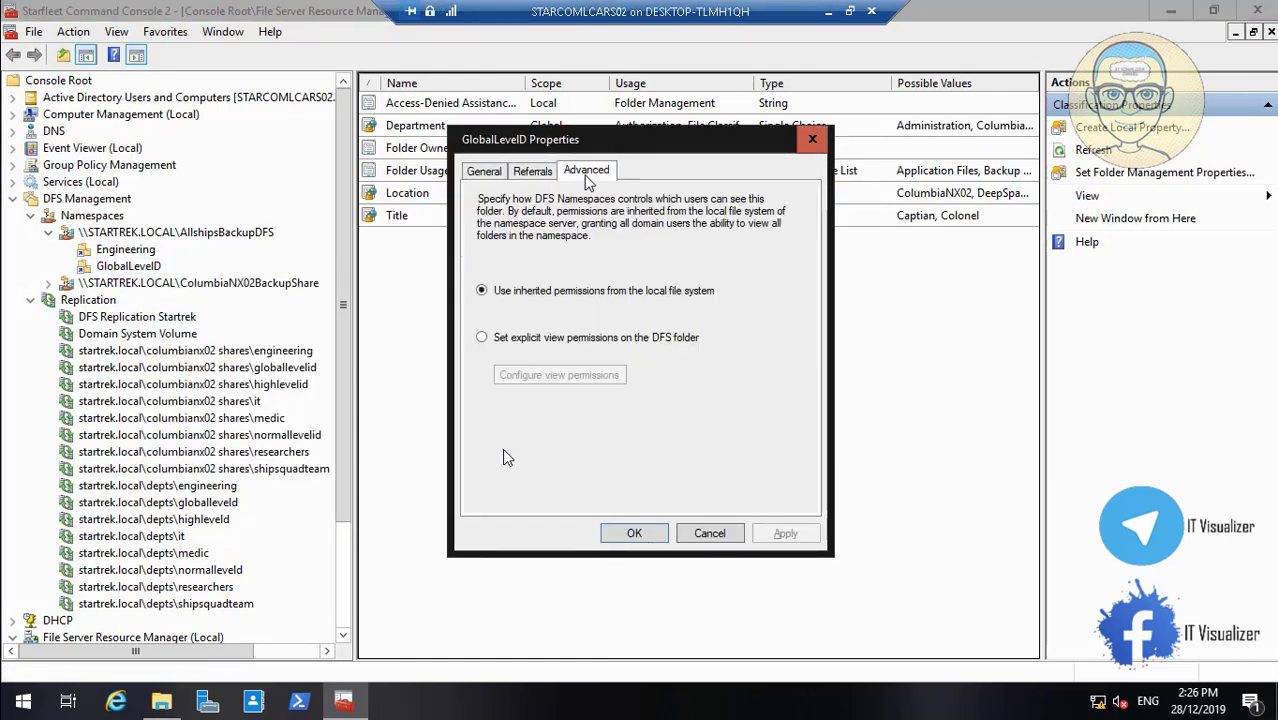
pyautogui.click(519, 338)
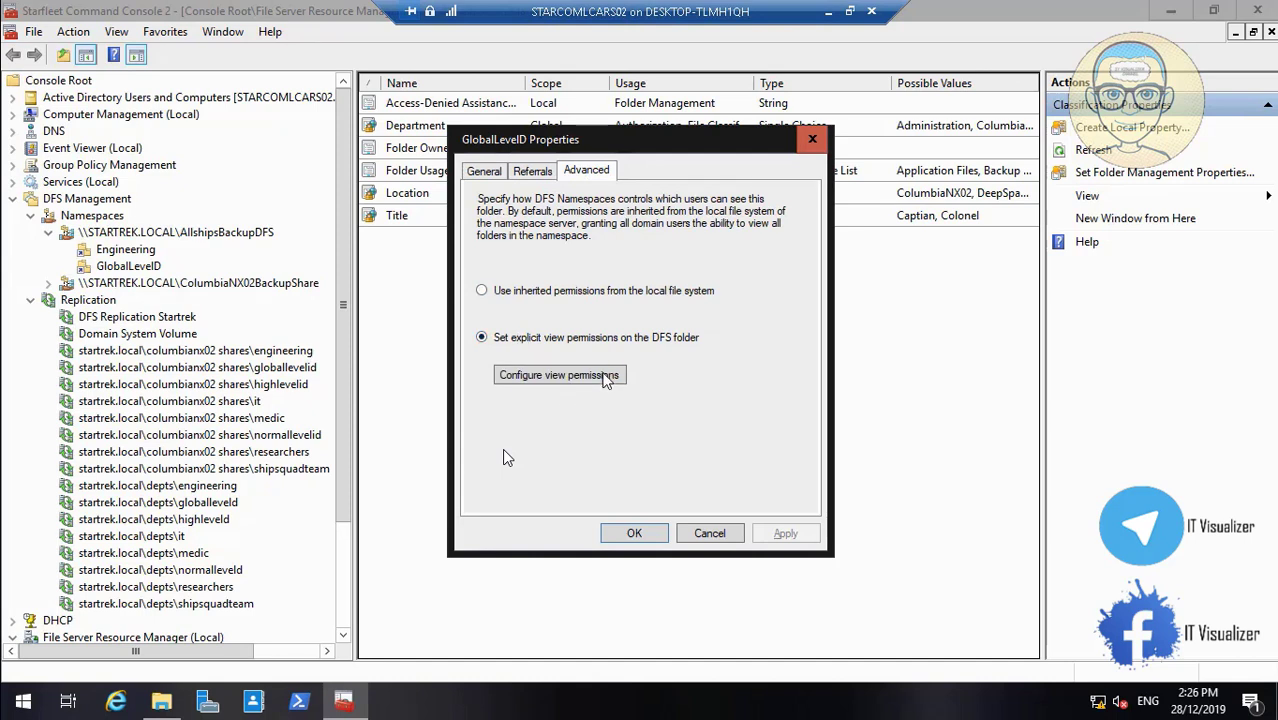
pyautogui.click(604, 380)
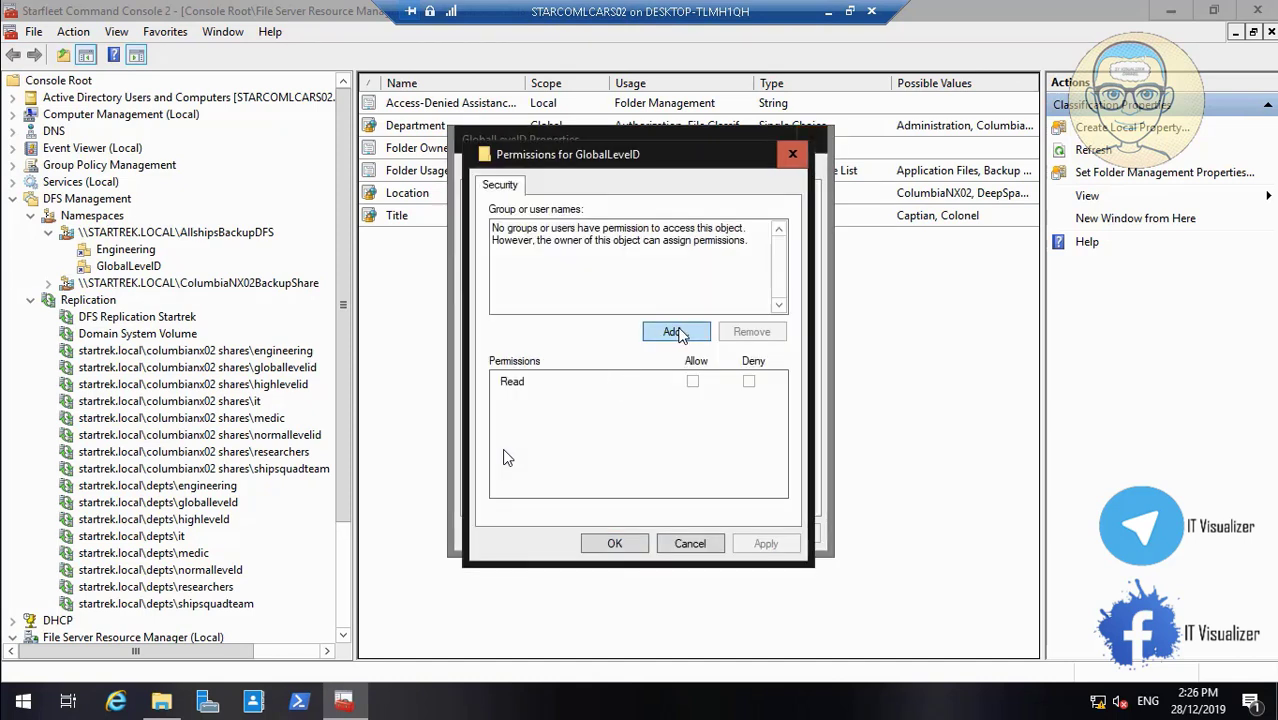
# Search 'starco' and select the STARCOM_SharedAccessL group
pyautogui.click(677, 333)
pyautogui.write('starcom_')
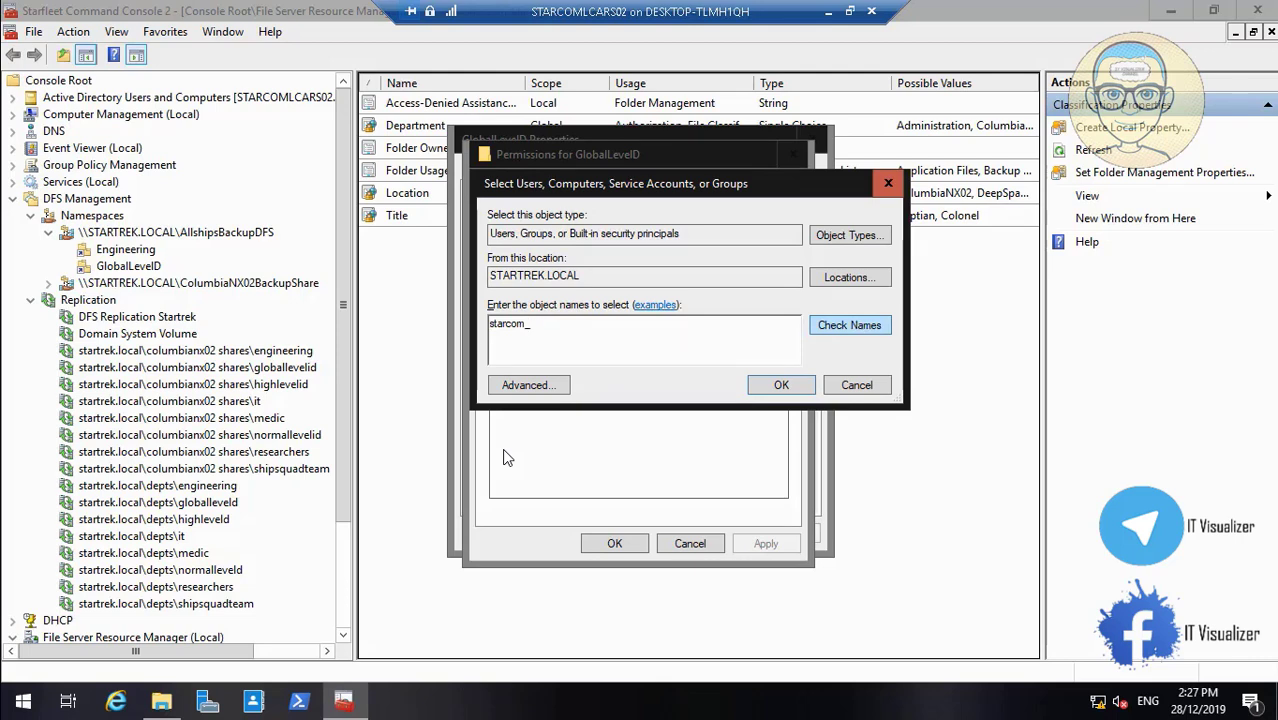
pyautogui.click(880, 327)
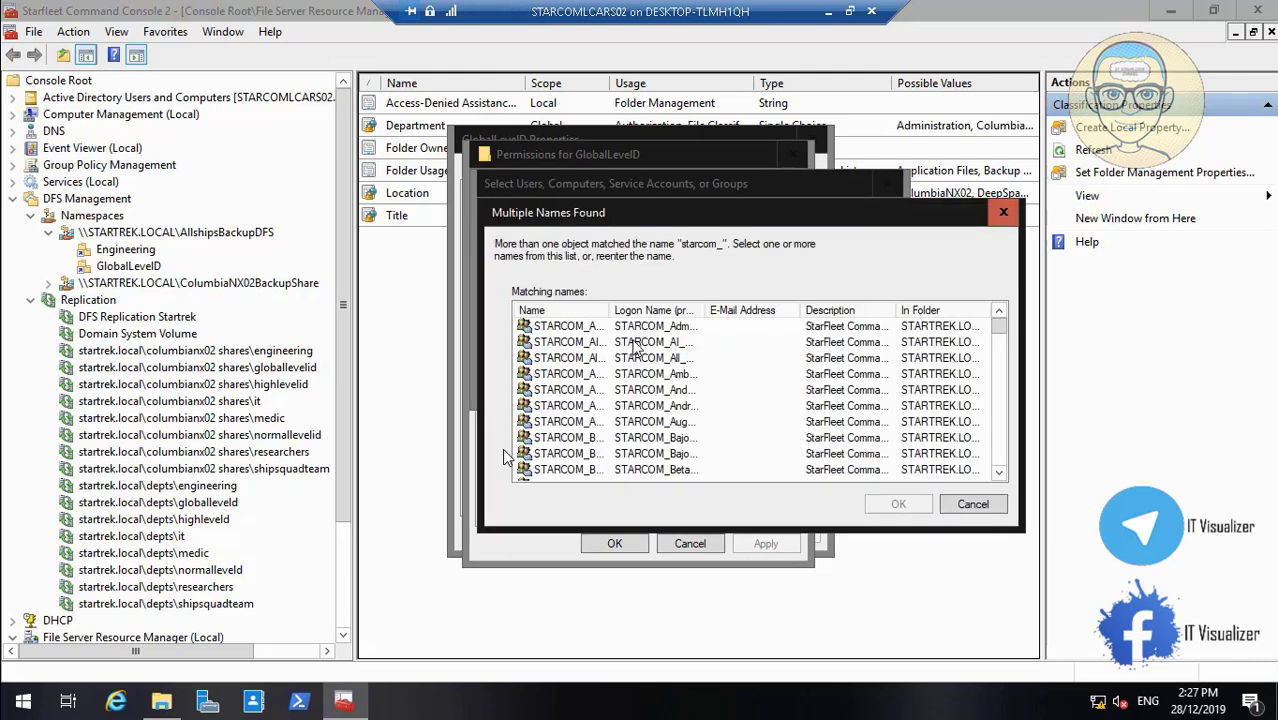
pyautogui.moveTo(605, 310); pyautogui.dragTo(678, 310)
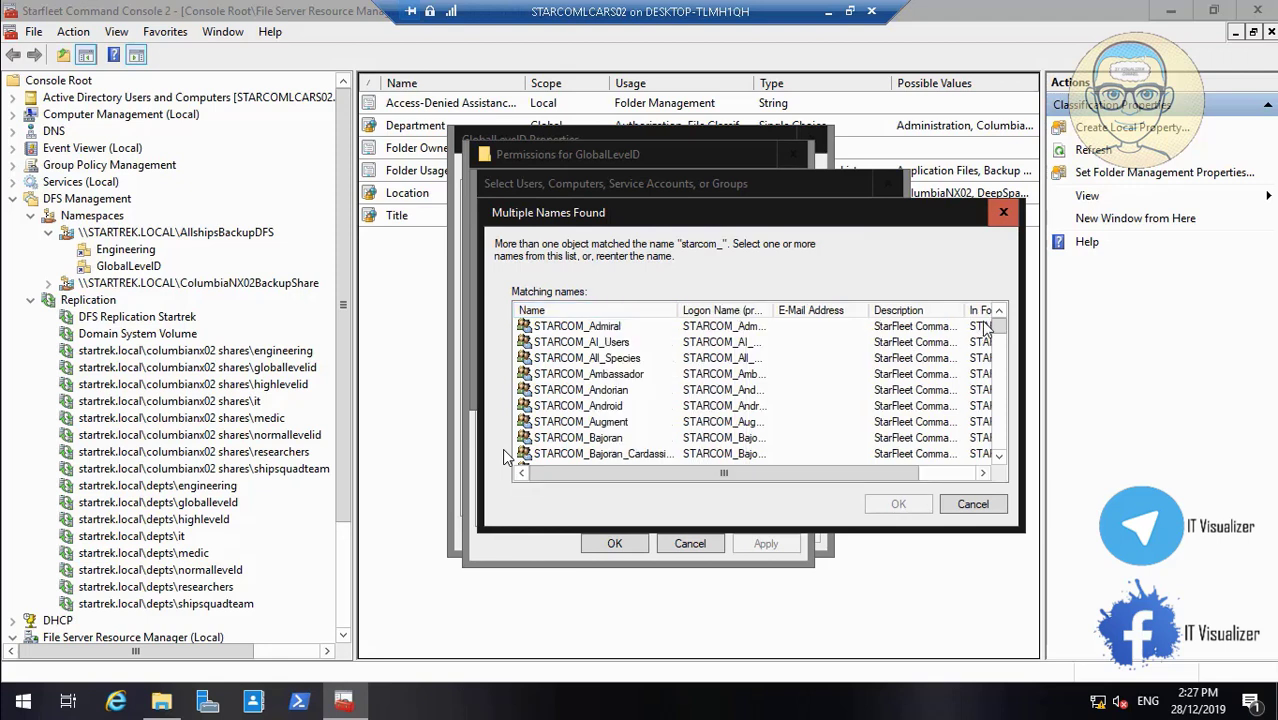
pyautogui.moveTo(1005, 345); pyautogui.dragTo(1012, 378)
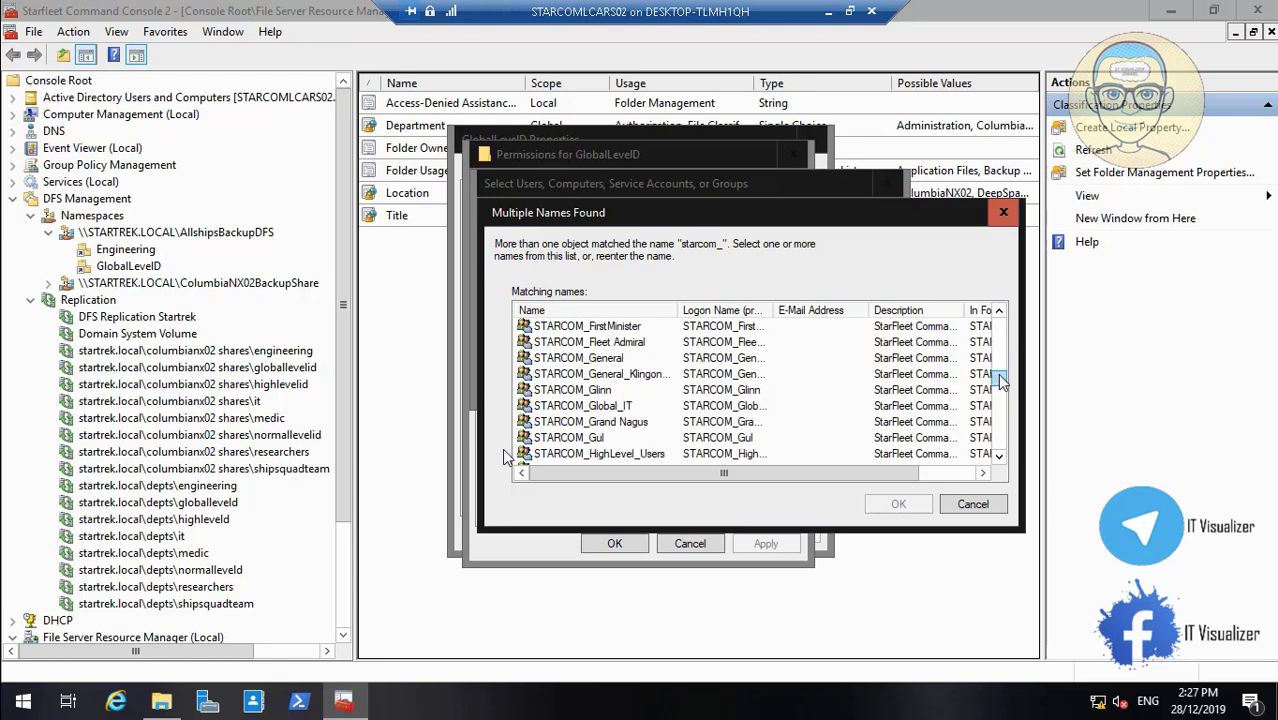
pyautogui.moveTo(1001, 382); pyautogui.dragTo(1008, 426)
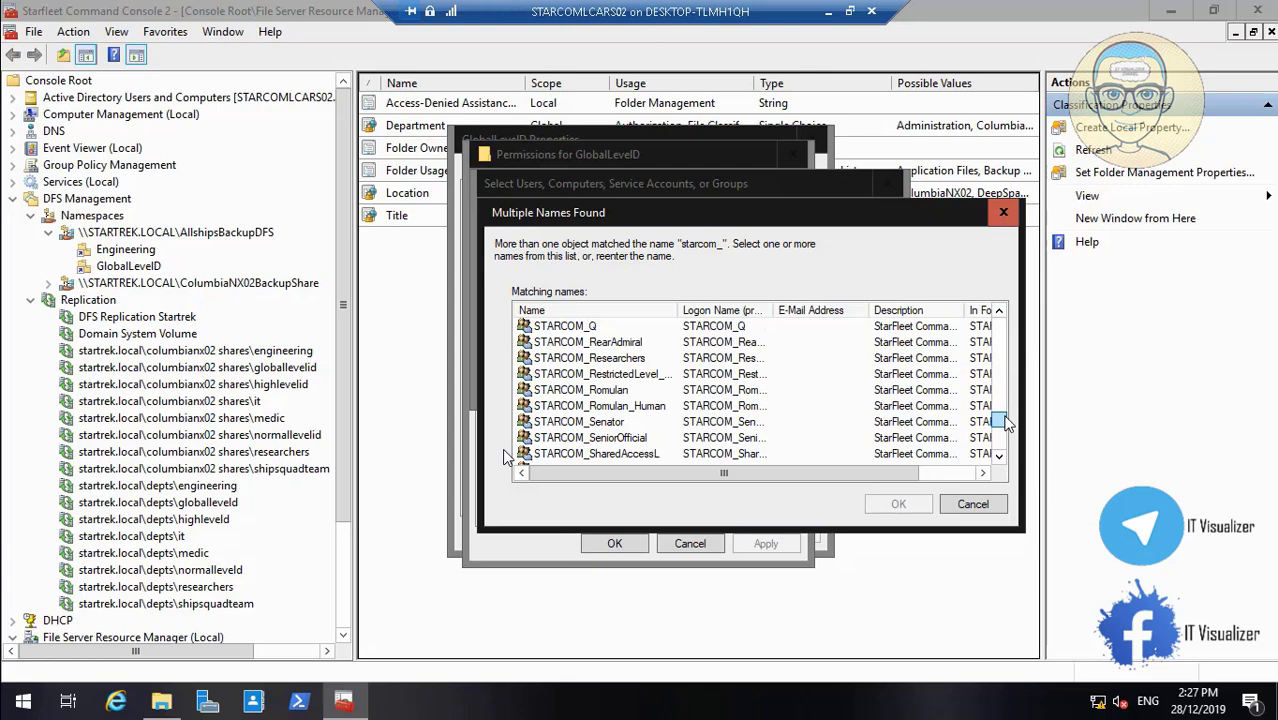
pyautogui.click(645, 455)
pyautogui.click(898, 504)
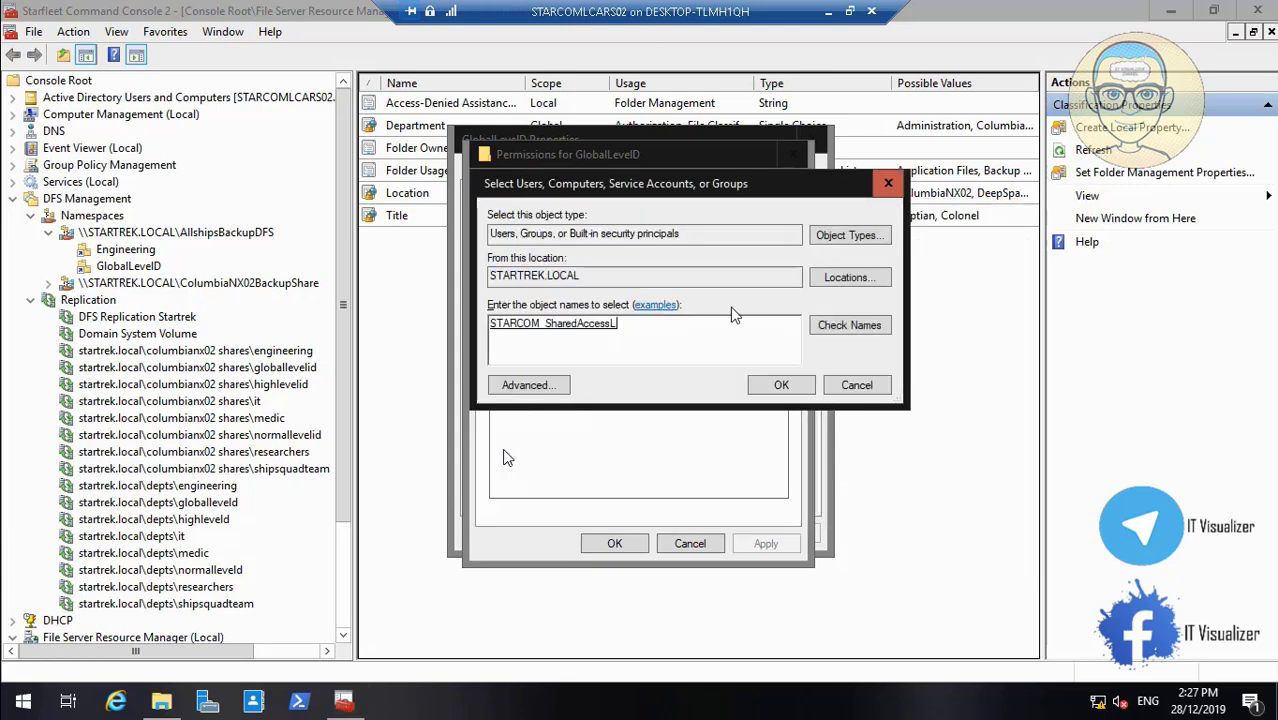
# Add the group with Read access and apply the GlobalLevelID settings
pyautogui.click(779, 386)
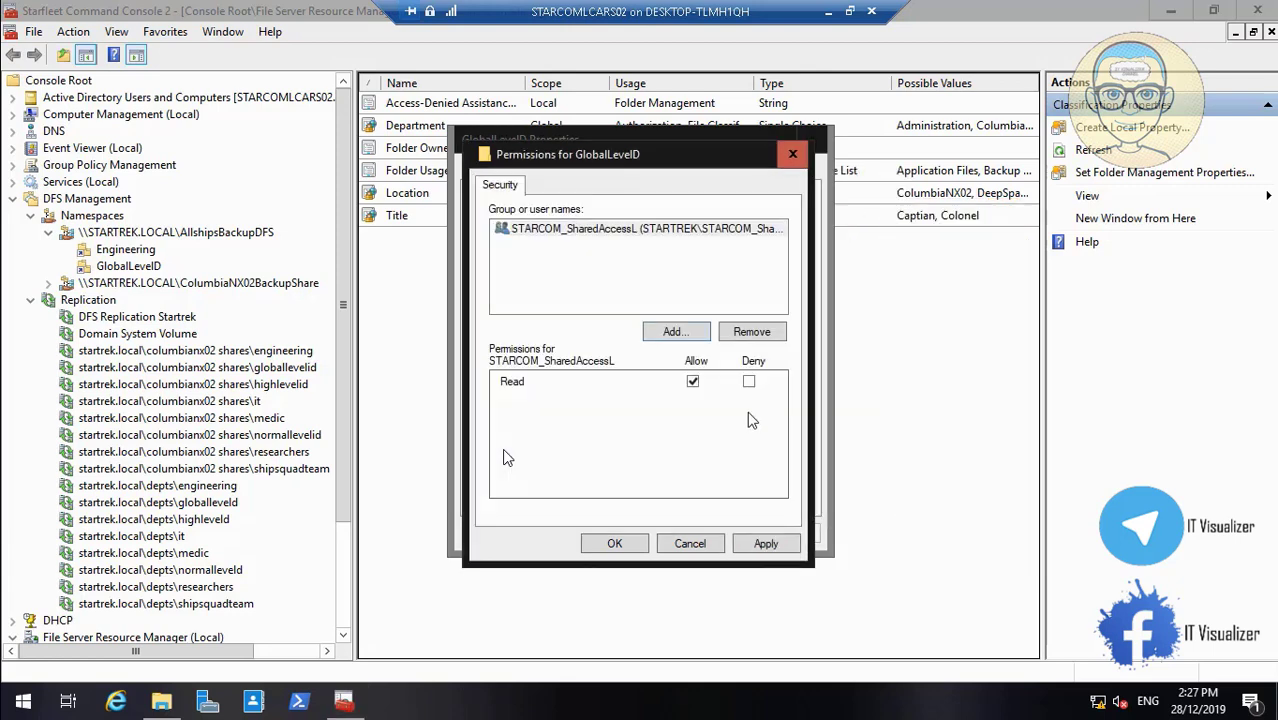
pyautogui.click(762, 545)
pyautogui.click(634, 544)
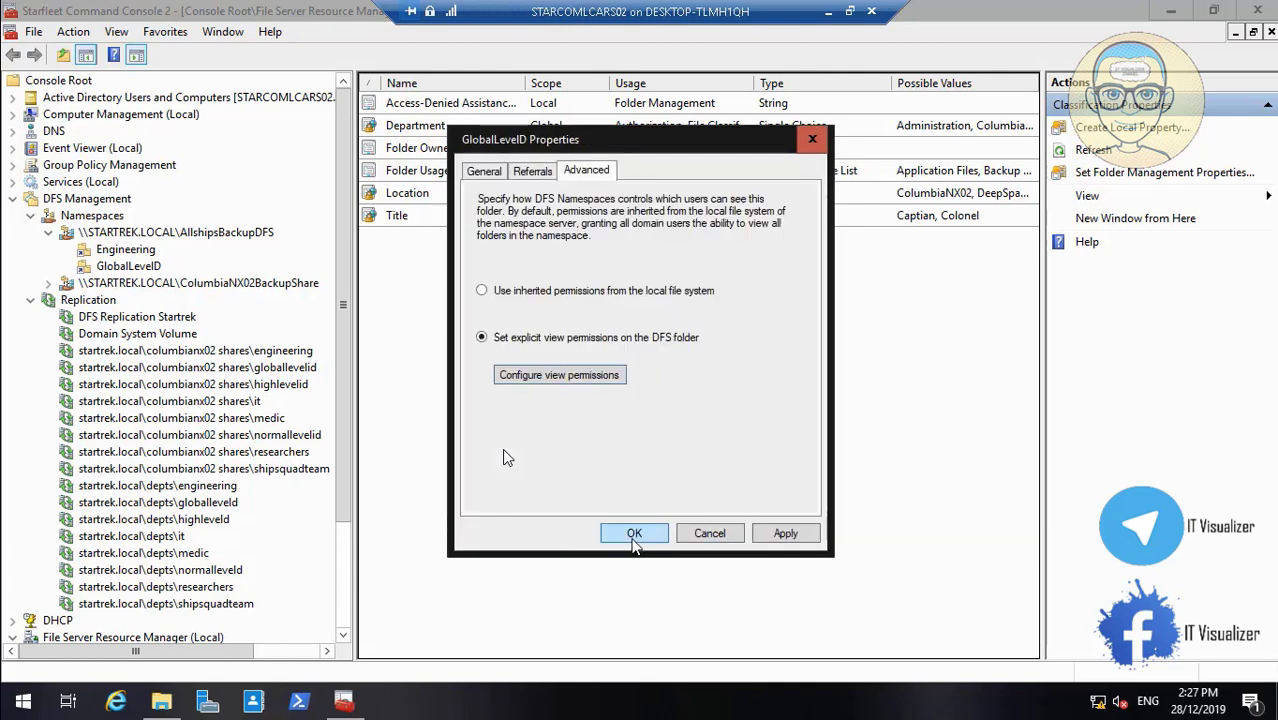
pyautogui.click(784, 533)
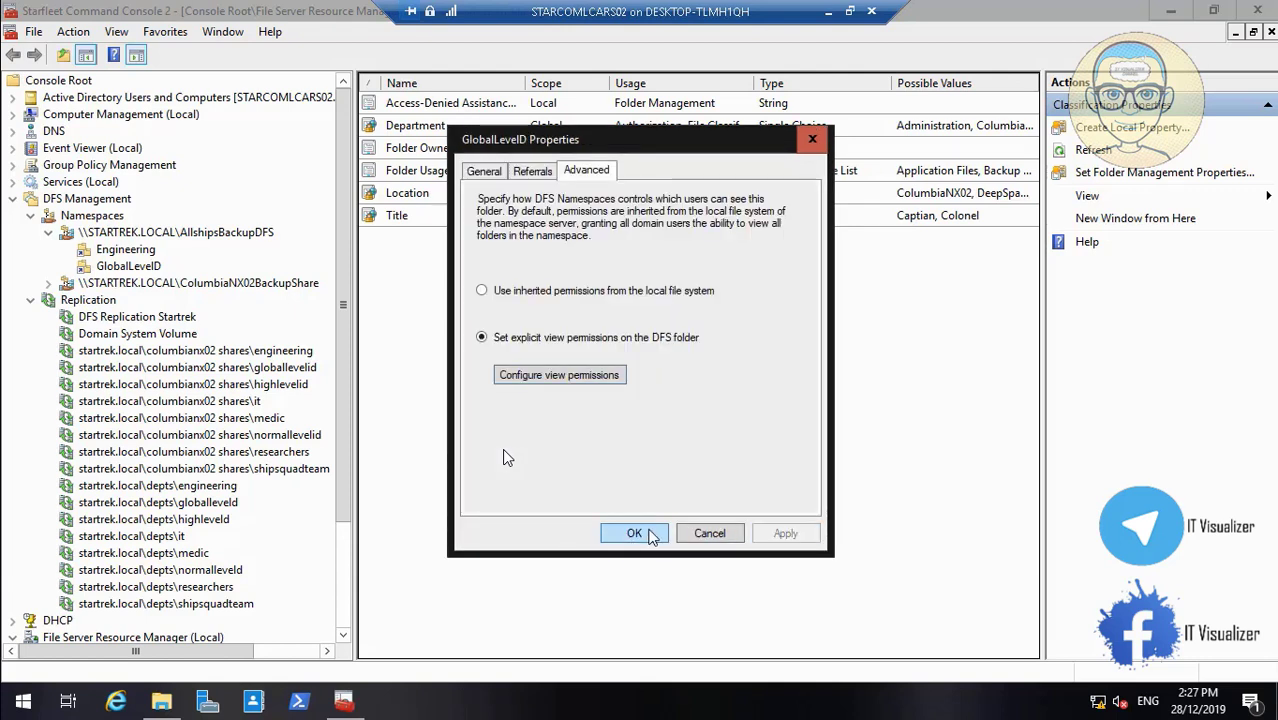
pyautogui.click(640, 535)
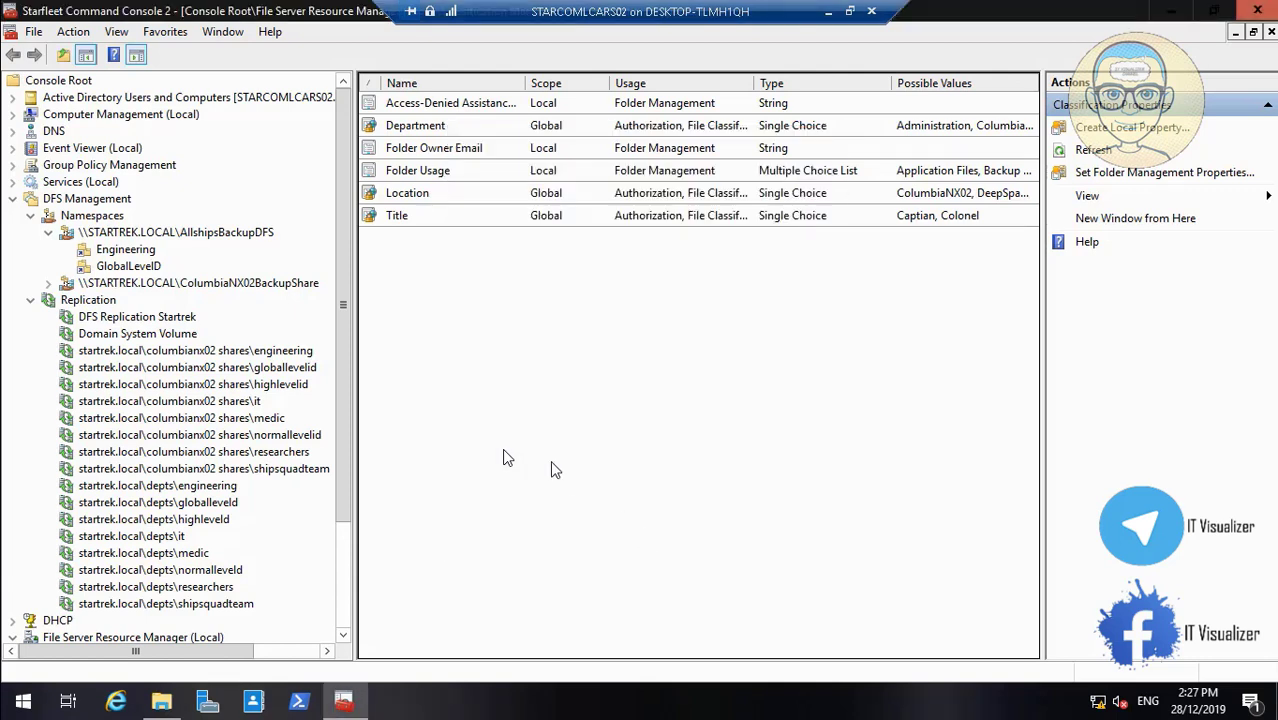
# Start a new AllshipsBackupDFS folder named HighLevelID, copied from the Explorer folder name
pyautogui.rightClick(182, 236)
pyautogui.click(200, 240)
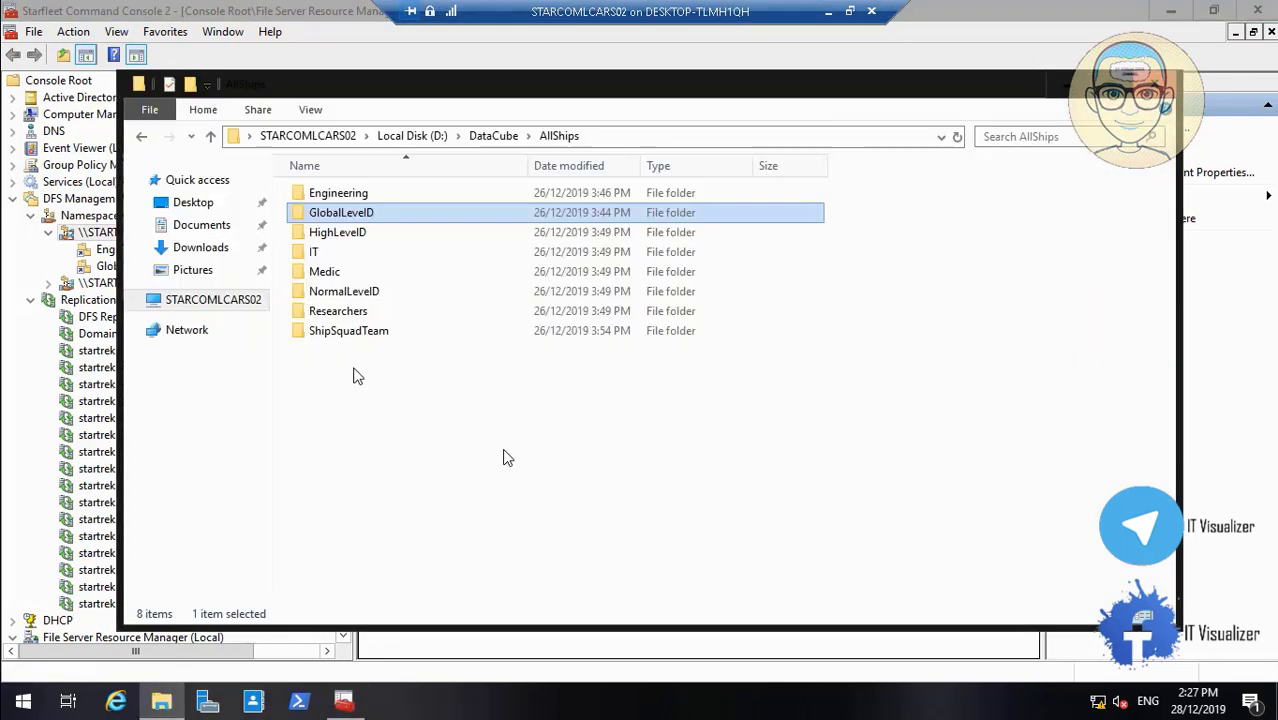
pyautogui.rightClick(340, 232)
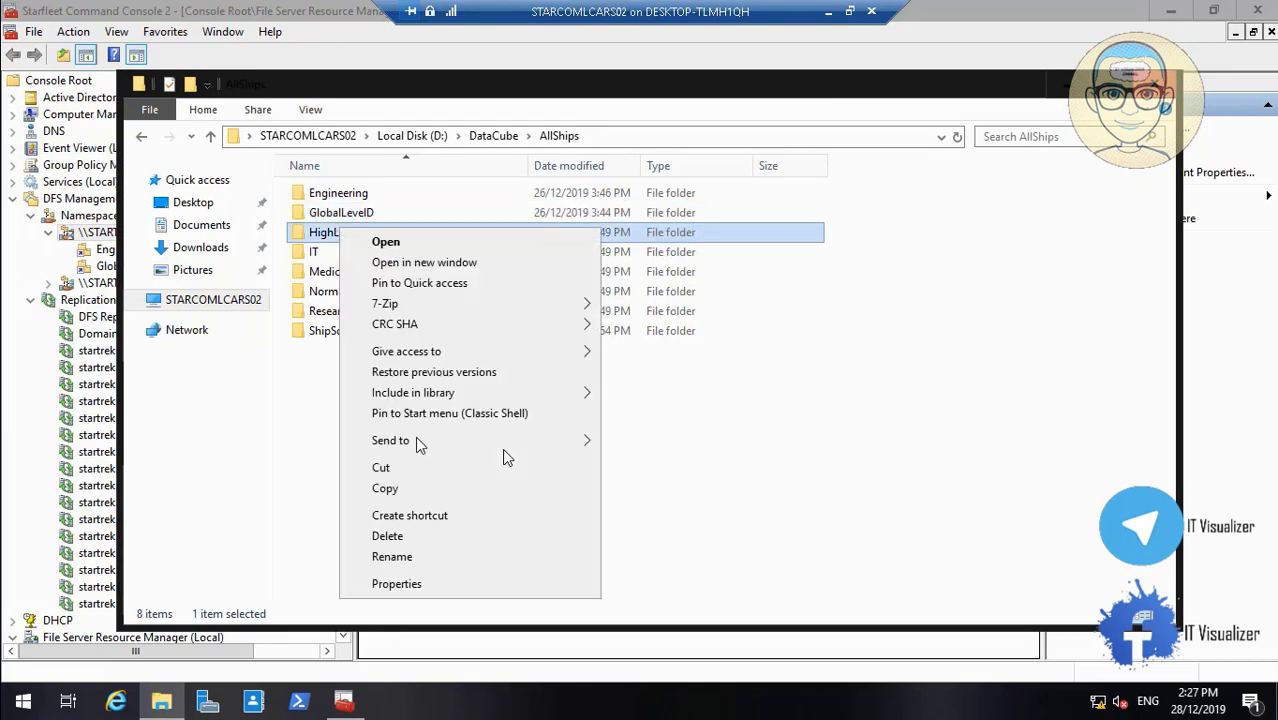
pyautogui.click(458, 558)
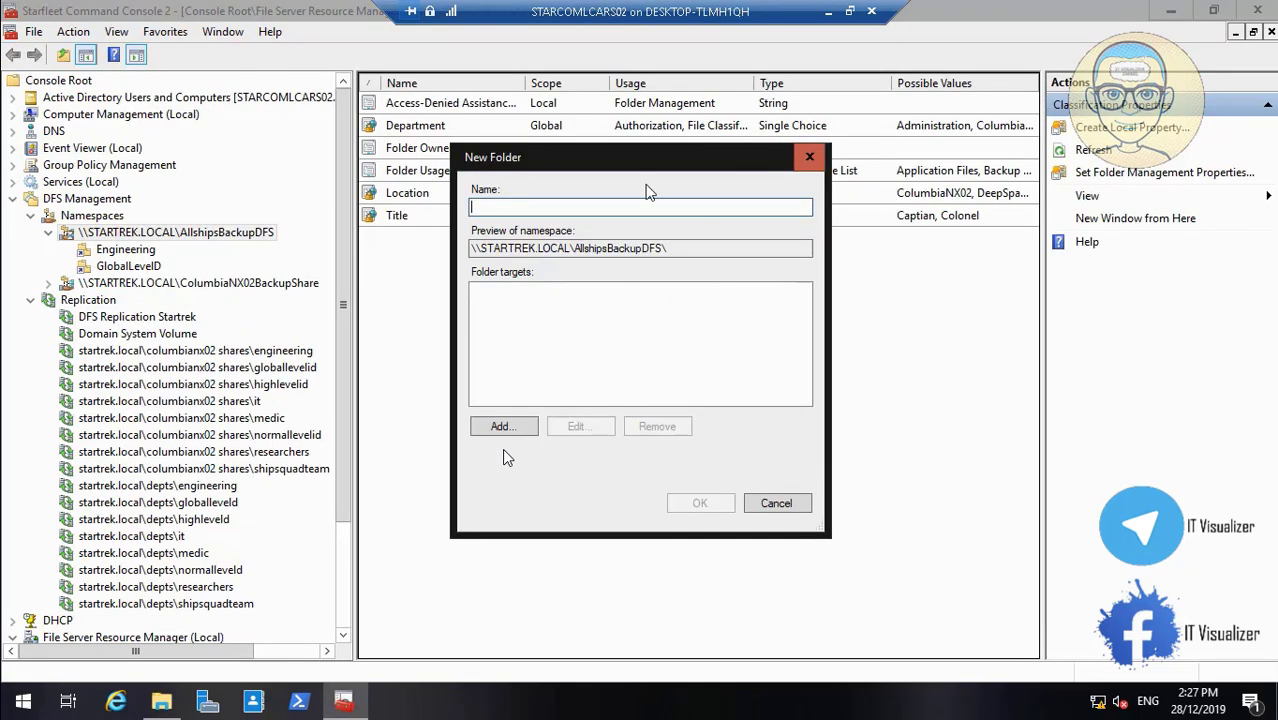
pyautogui.write('HighLevelID')
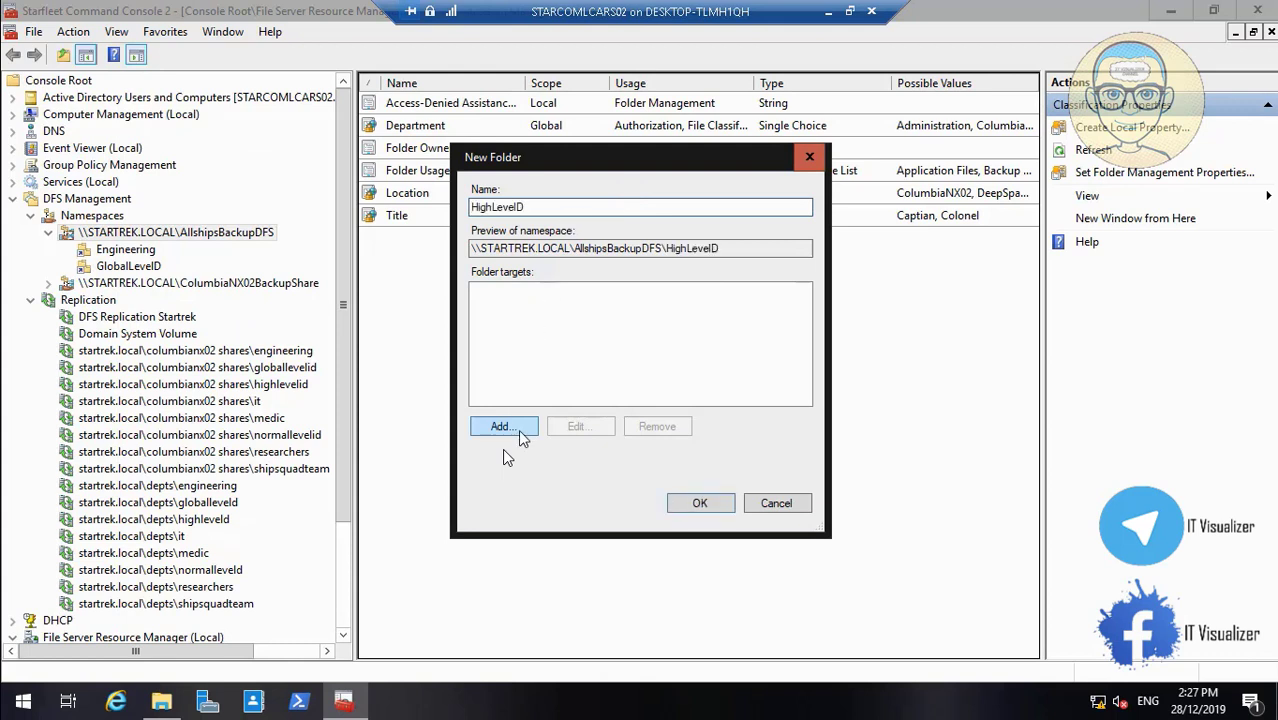
# Target the folder at \\STARCOMLCARS02\DataCube$\AllShips\HighLevelID and create it
pyautogui.click(515, 433)
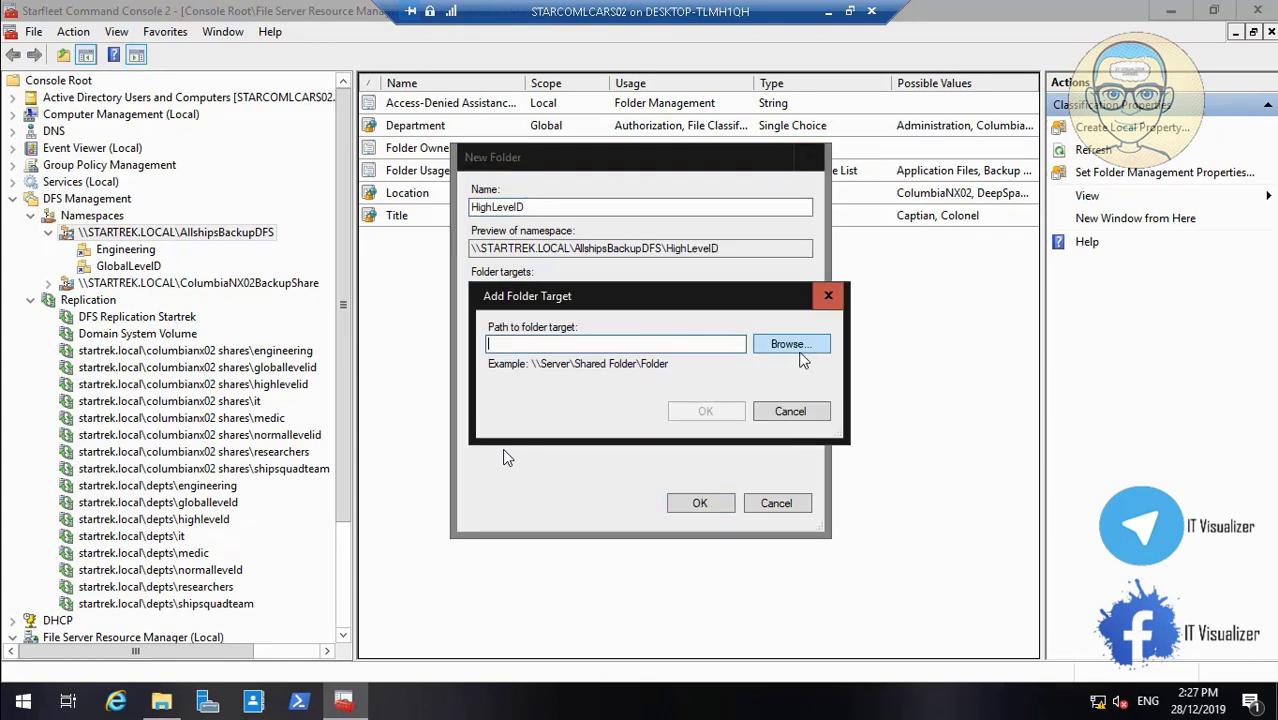
pyautogui.click(805, 350)
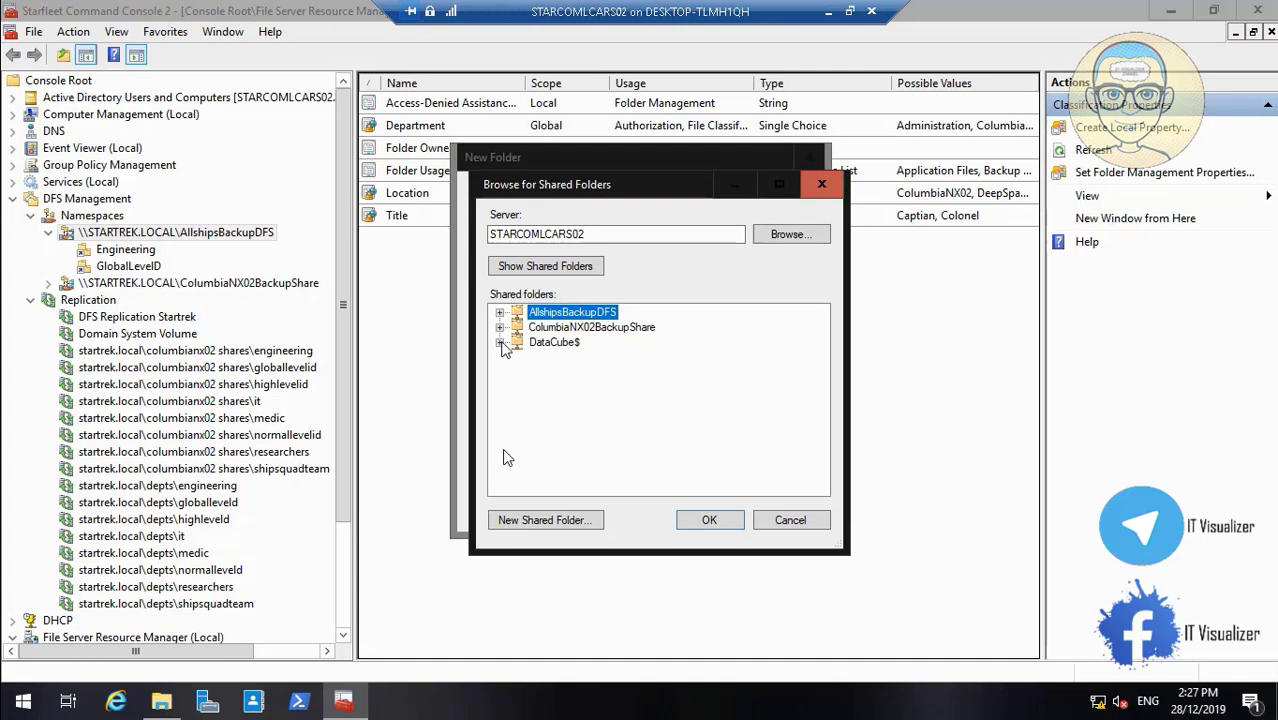
pyautogui.click(504, 343)
pyautogui.click(517, 328)
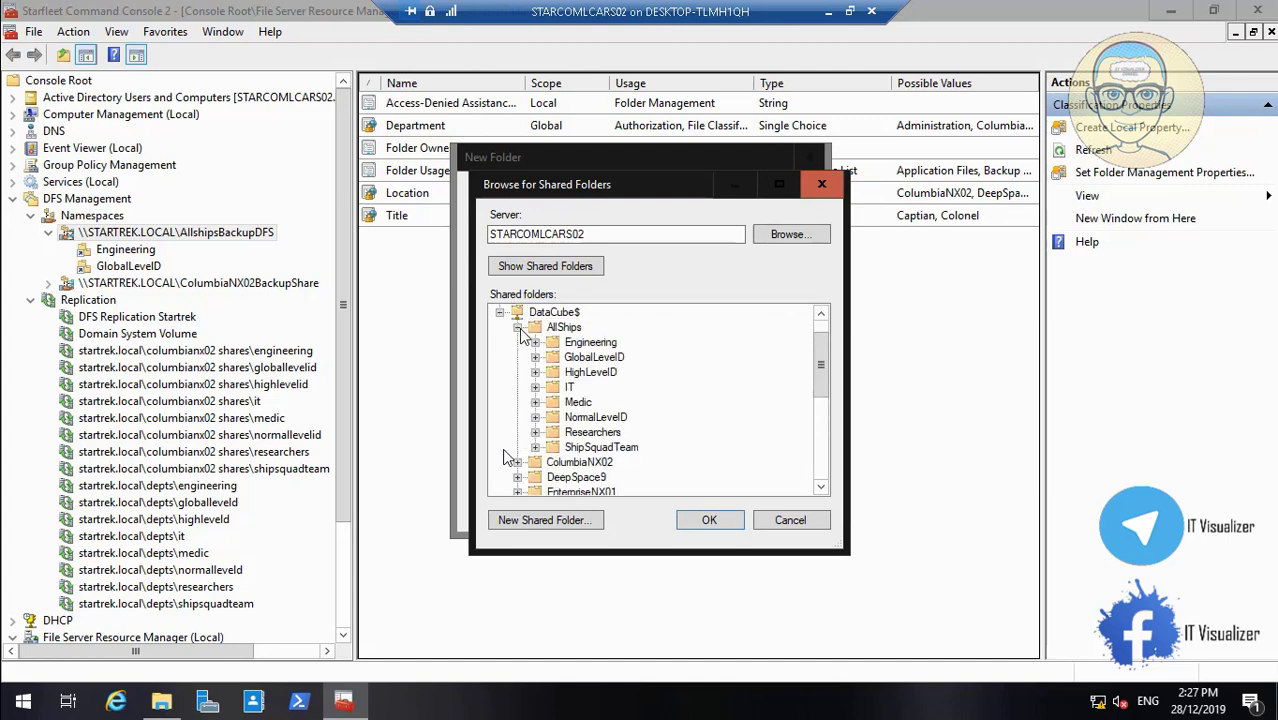
pyautogui.click(591, 372)
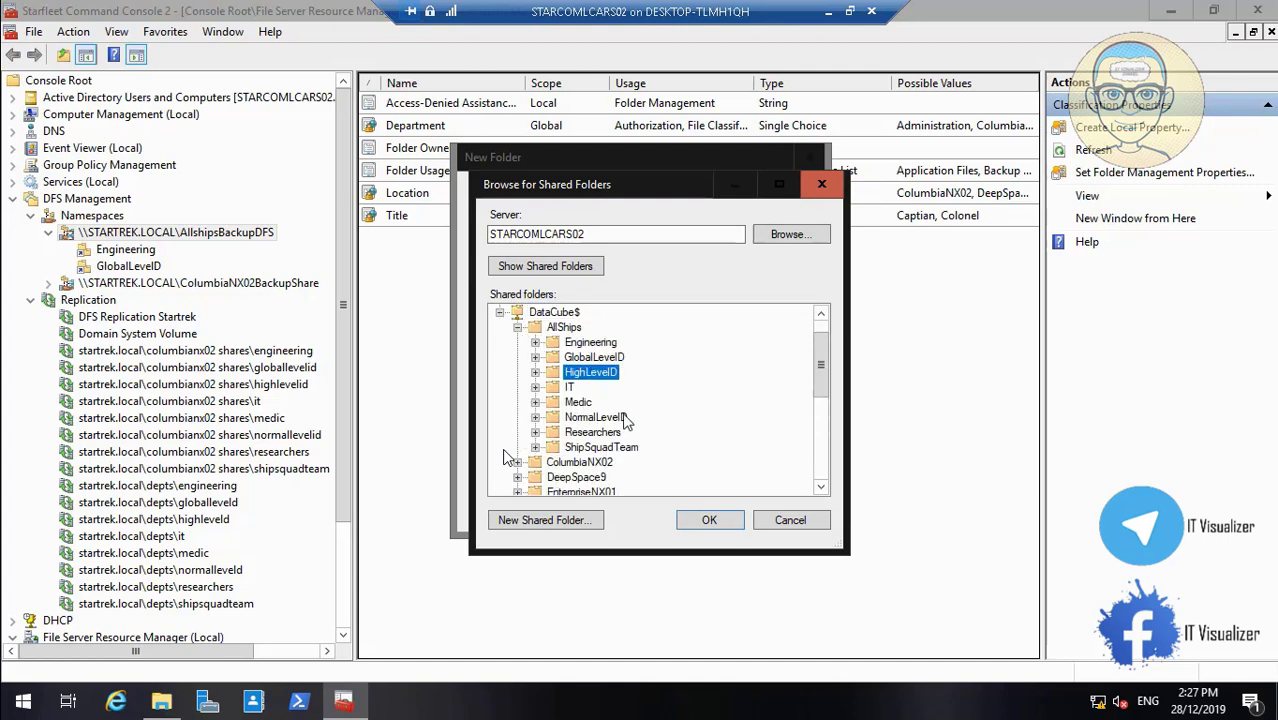
pyautogui.click(712, 522)
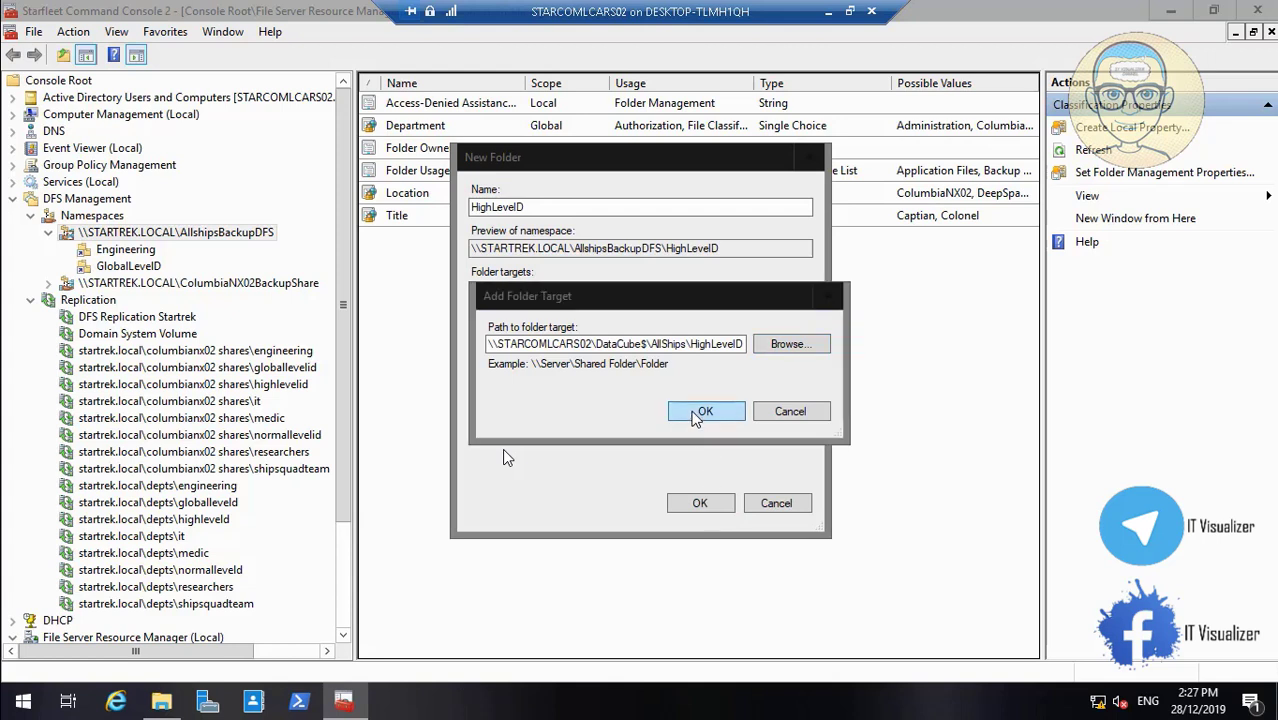
pyautogui.click(700, 414)
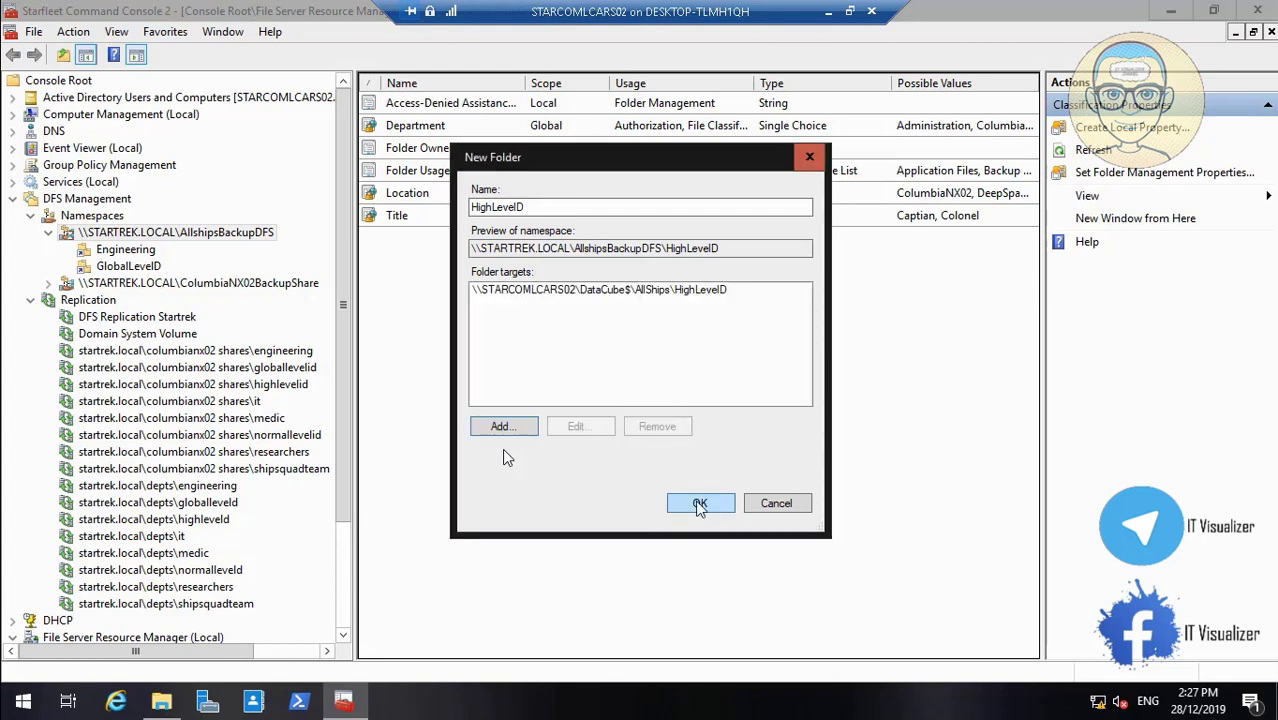
pyautogui.click(699, 505)
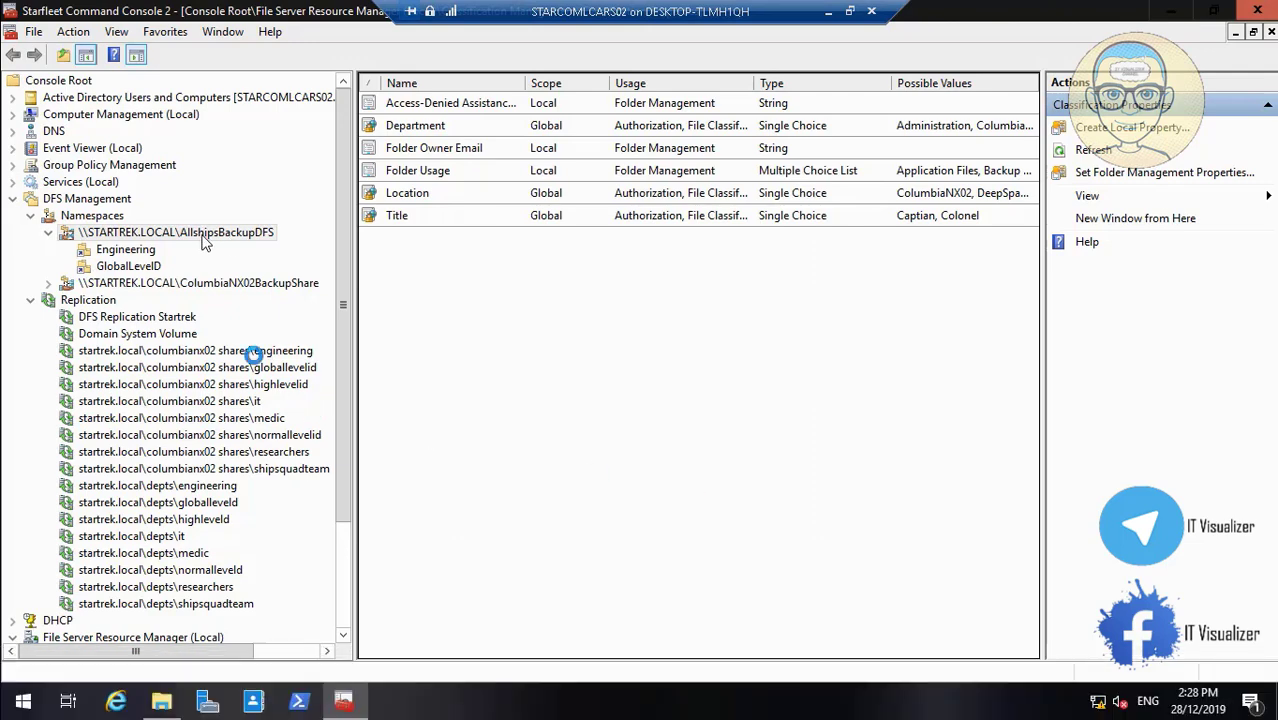
pyautogui.doubleClick(281, 276)
# Review the DFS.jpg layout diagram in Windows Photo Viewer, then reopen D:\DataCube\AllShips
pyautogui.click(574, 705)
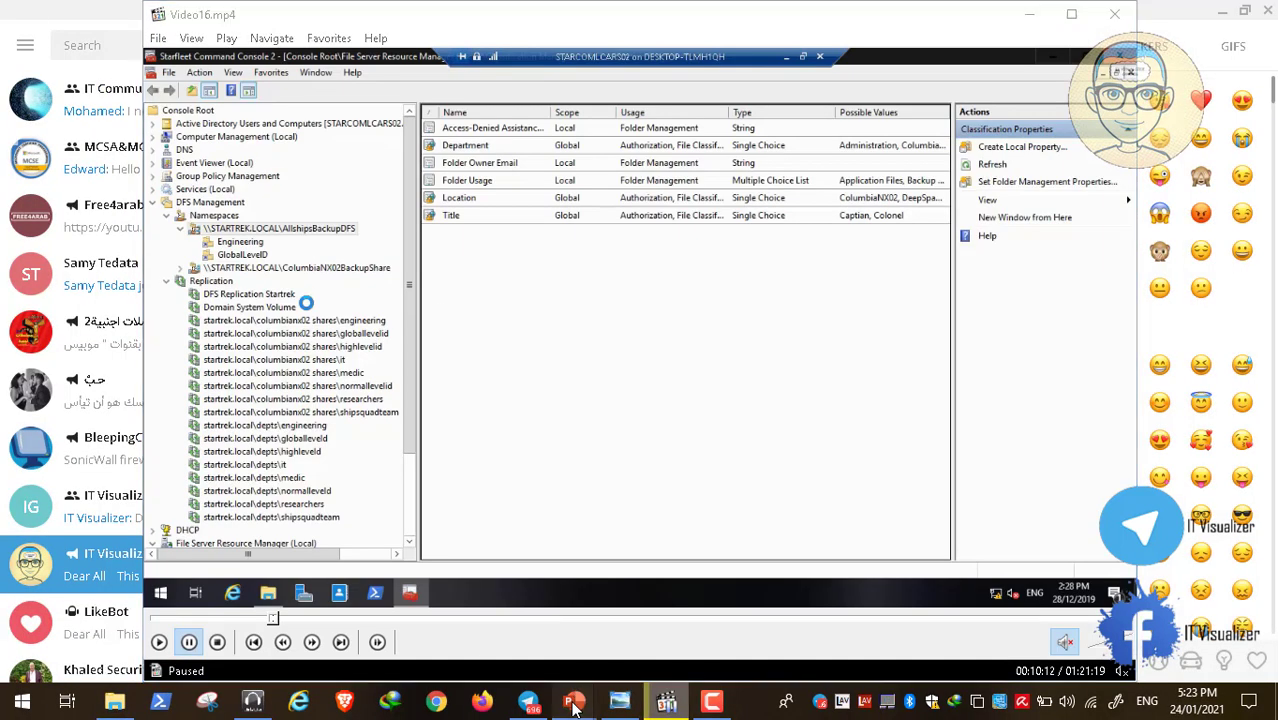
pyautogui.click(620, 702)
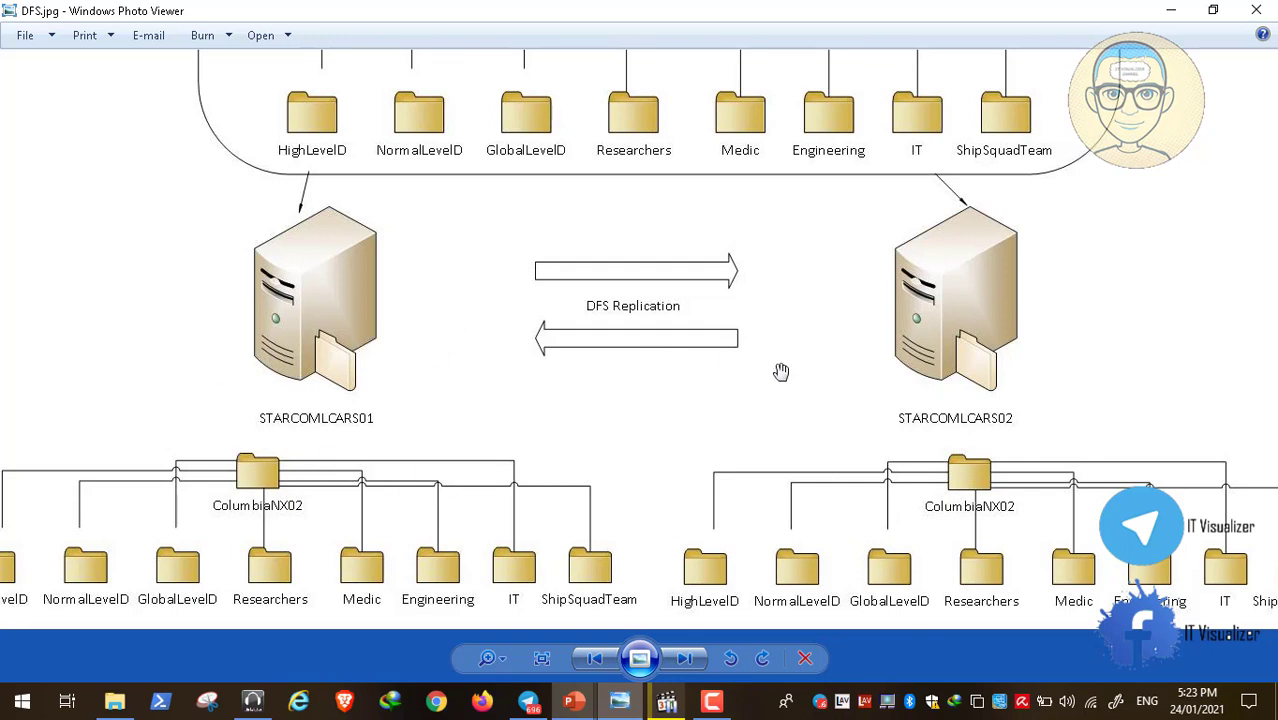
pyautogui.click(1180, 10)
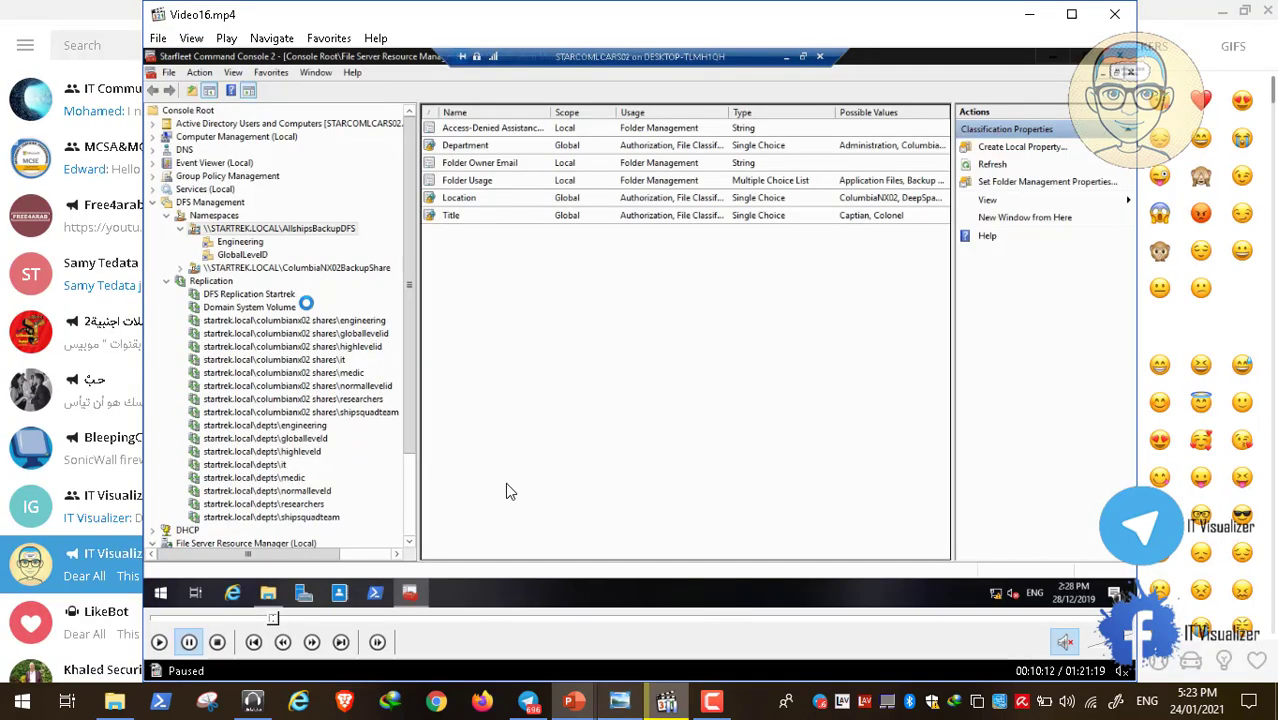
pyautogui.click(162, 643)
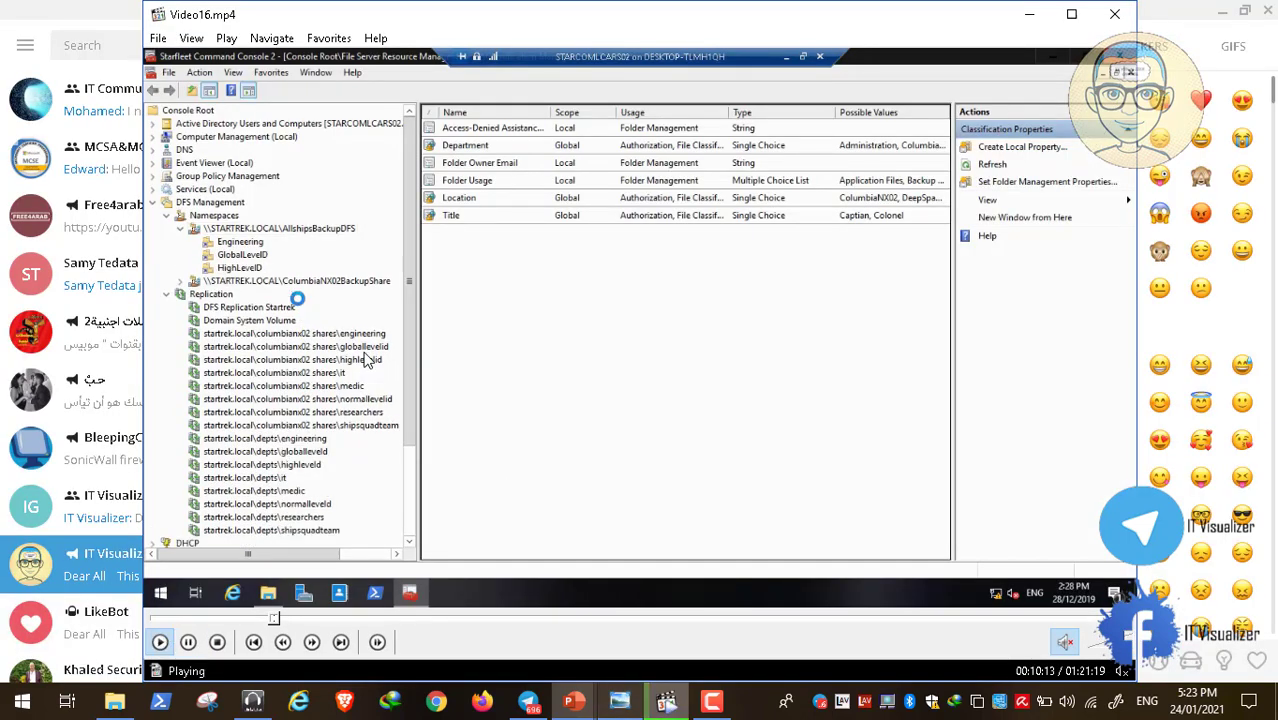
pyautogui.doubleClick(368, 358)
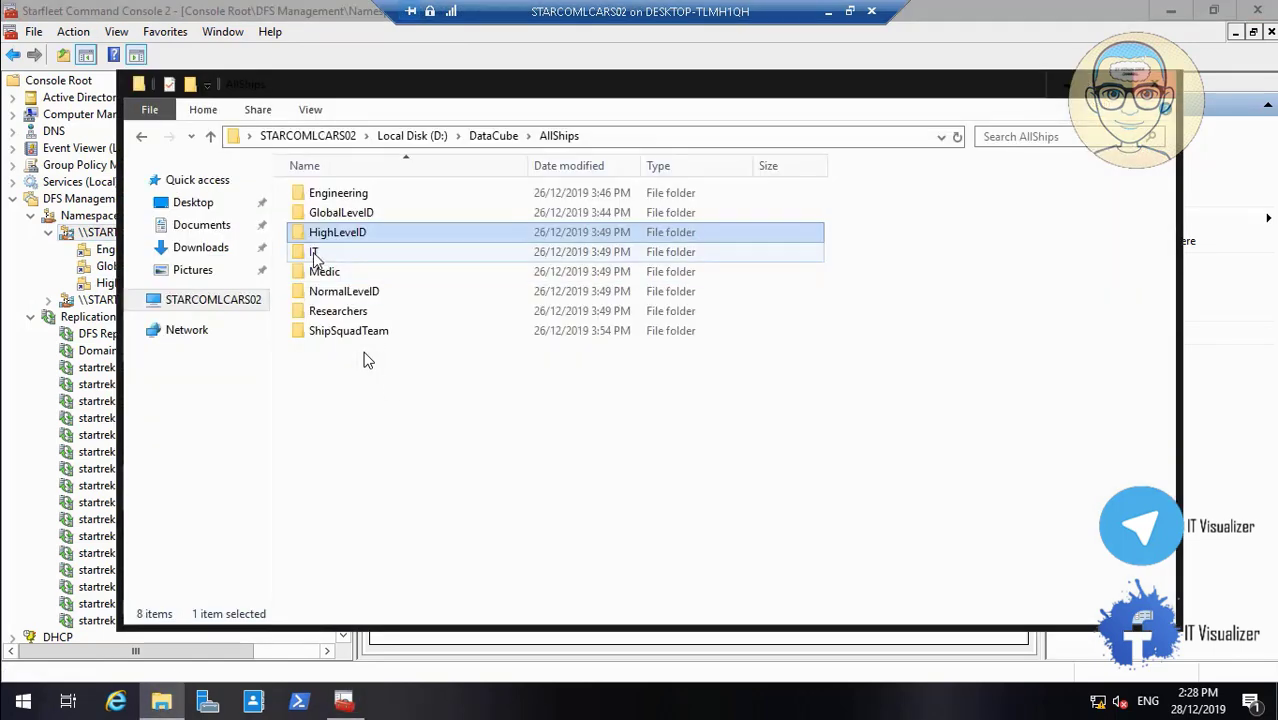
# Name the new AllshipsBackupDFS folder IT
pyautogui.click(316, 254)
pyautogui.rightClick(316, 254)
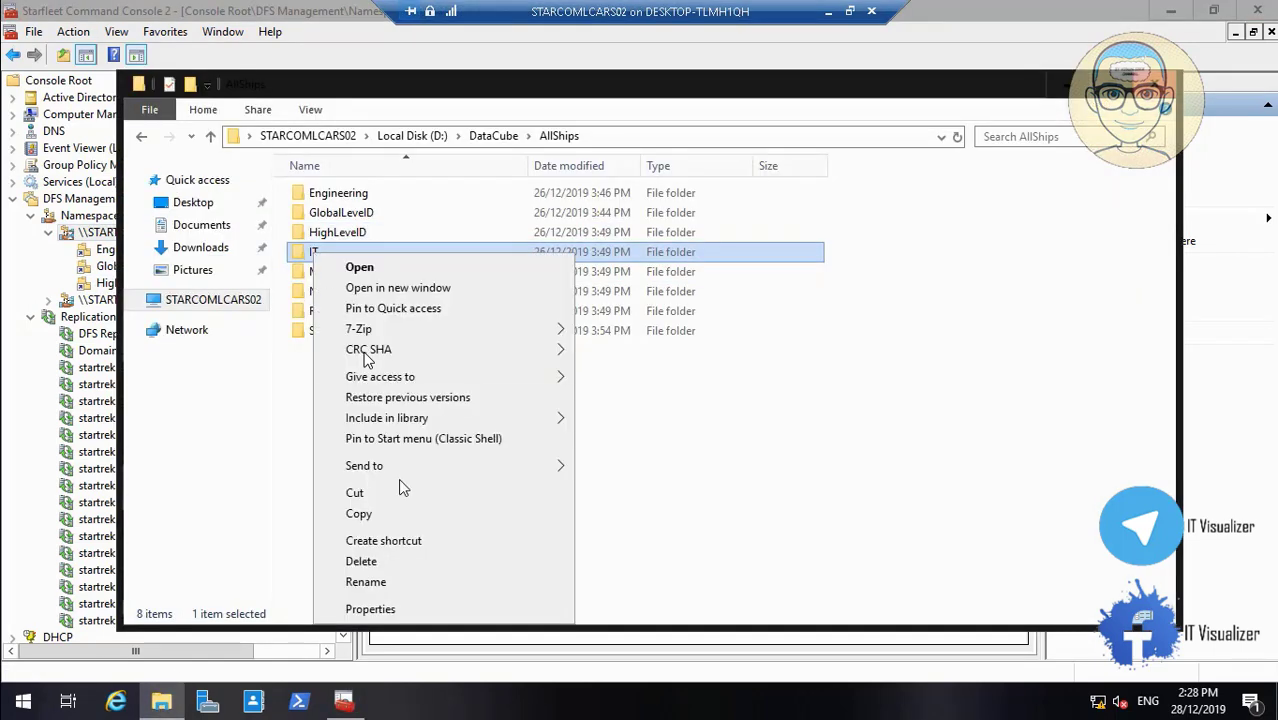
pyautogui.click(400, 586)
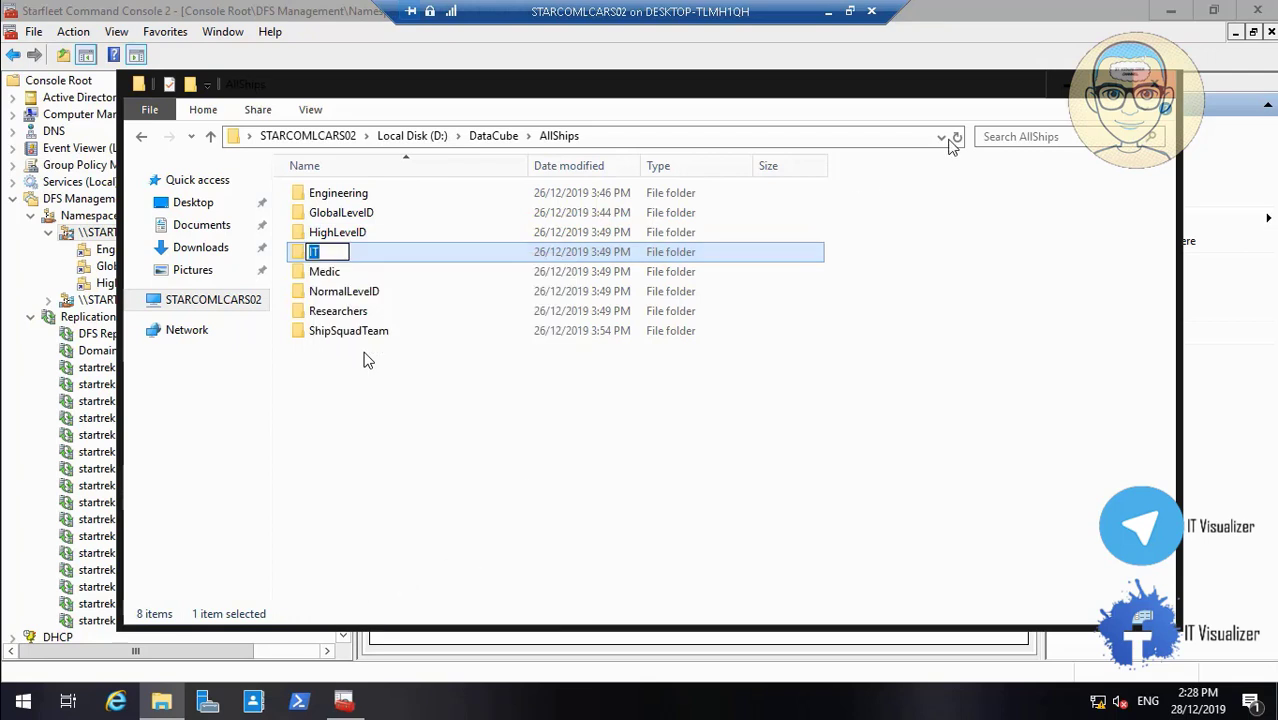
pyautogui.click(1055, 92)
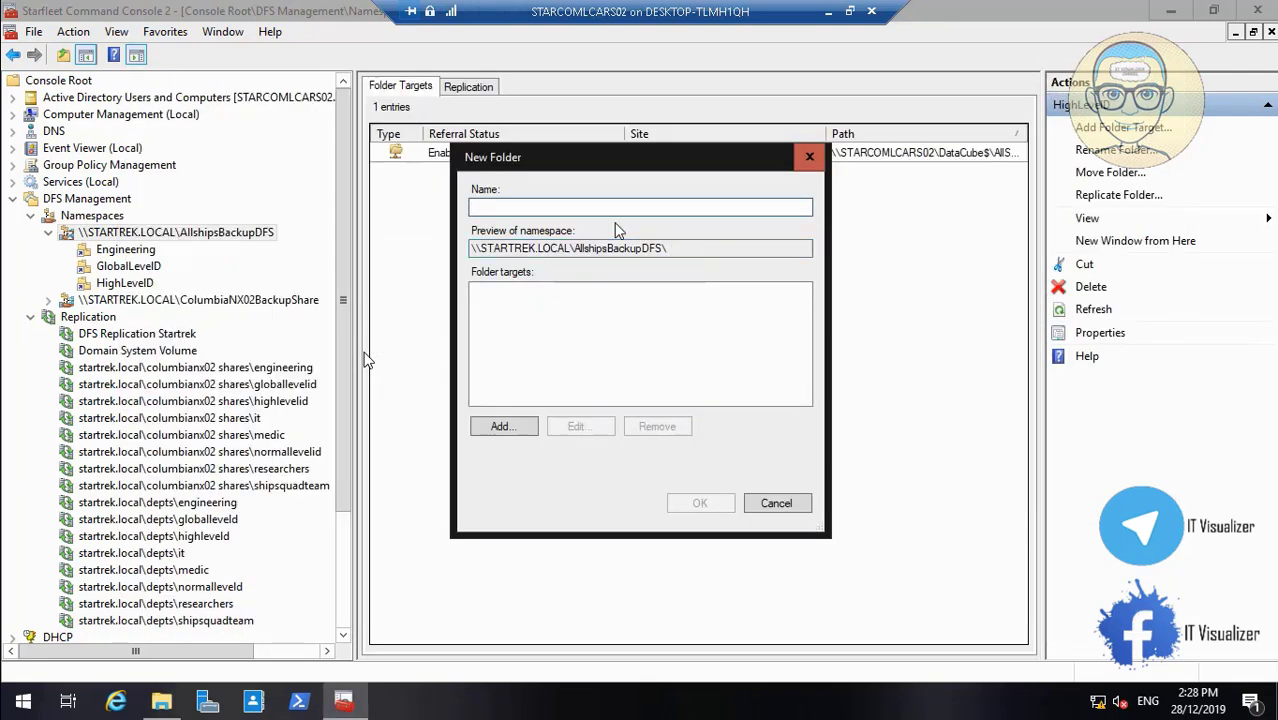
pyautogui.write('IT')
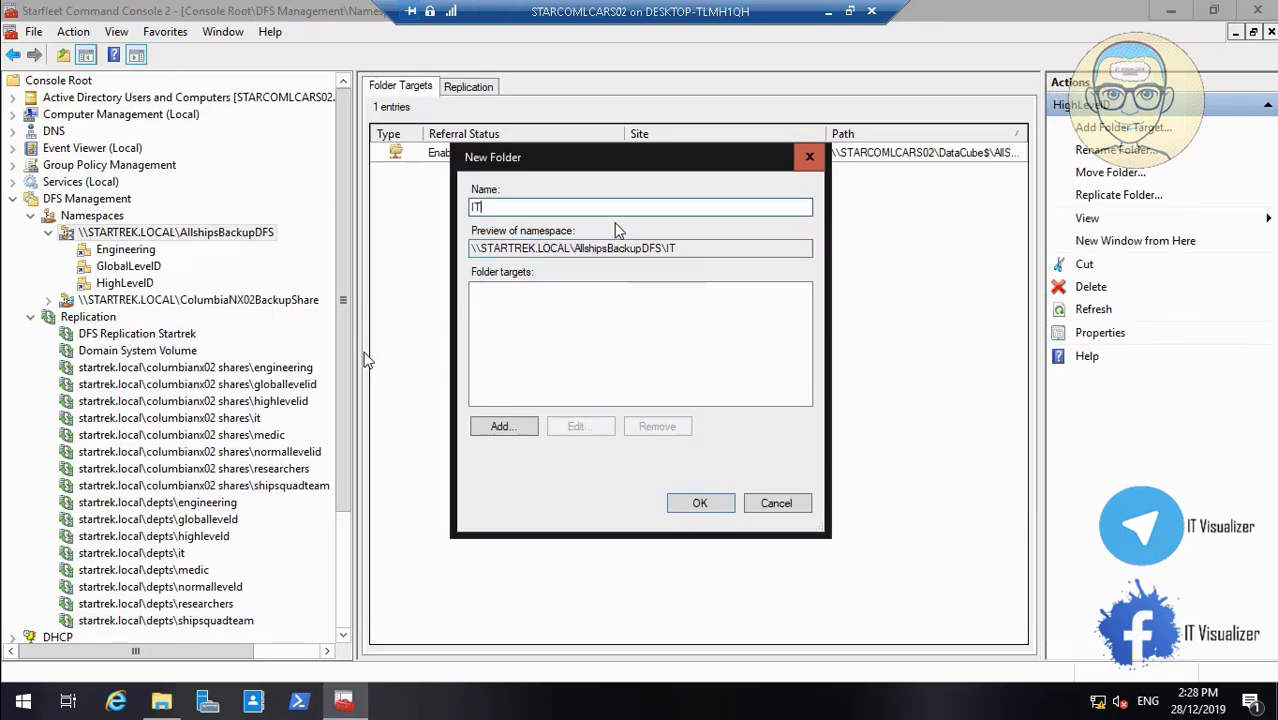
# Target the IT folder at \\STARCOMLCARS02\DataCube$\AllShips\IT and create it
pyautogui.click(505, 427)
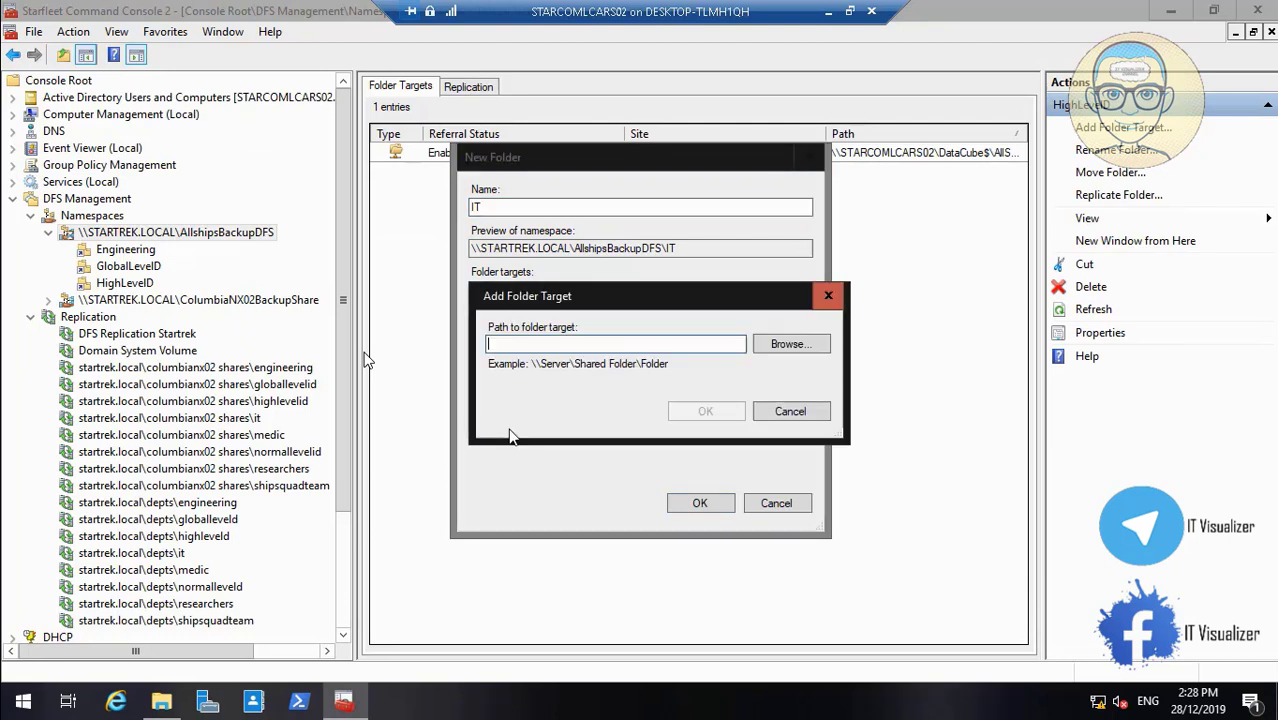
pyautogui.click(783, 346)
pyautogui.click(501, 342)
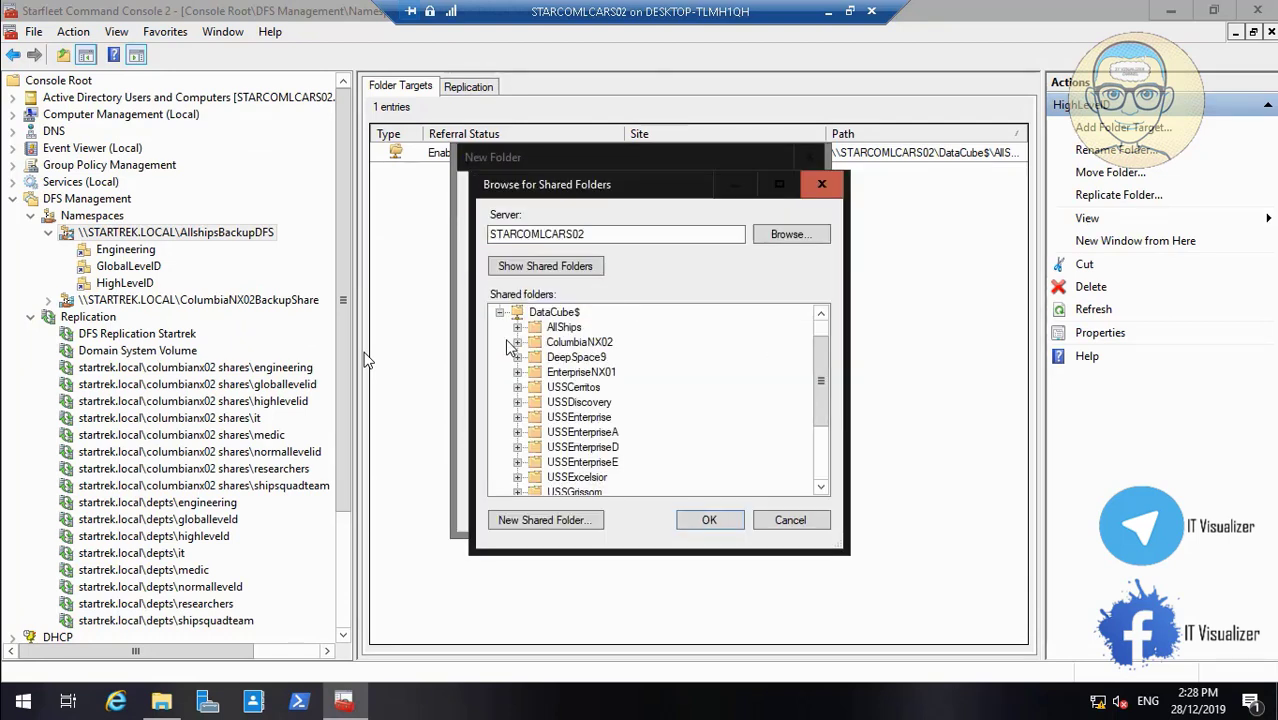
pyautogui.click(517, 327)
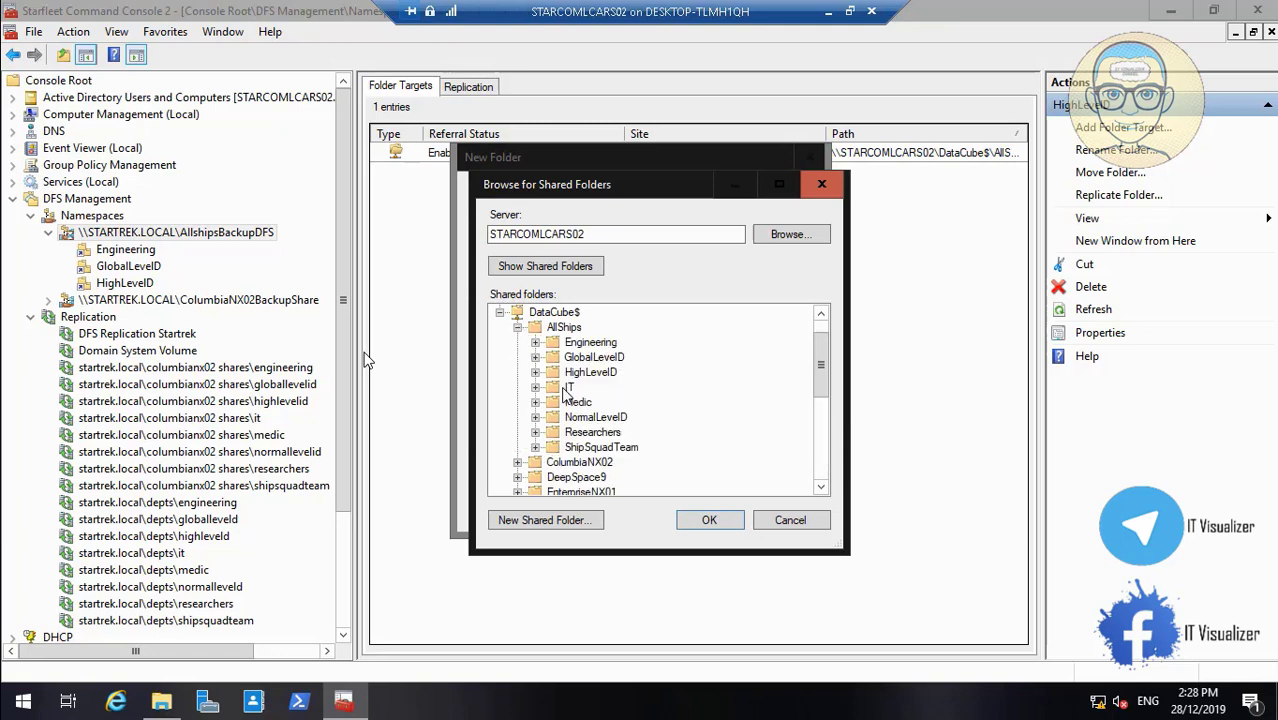
pyautogui.click(710, 520)
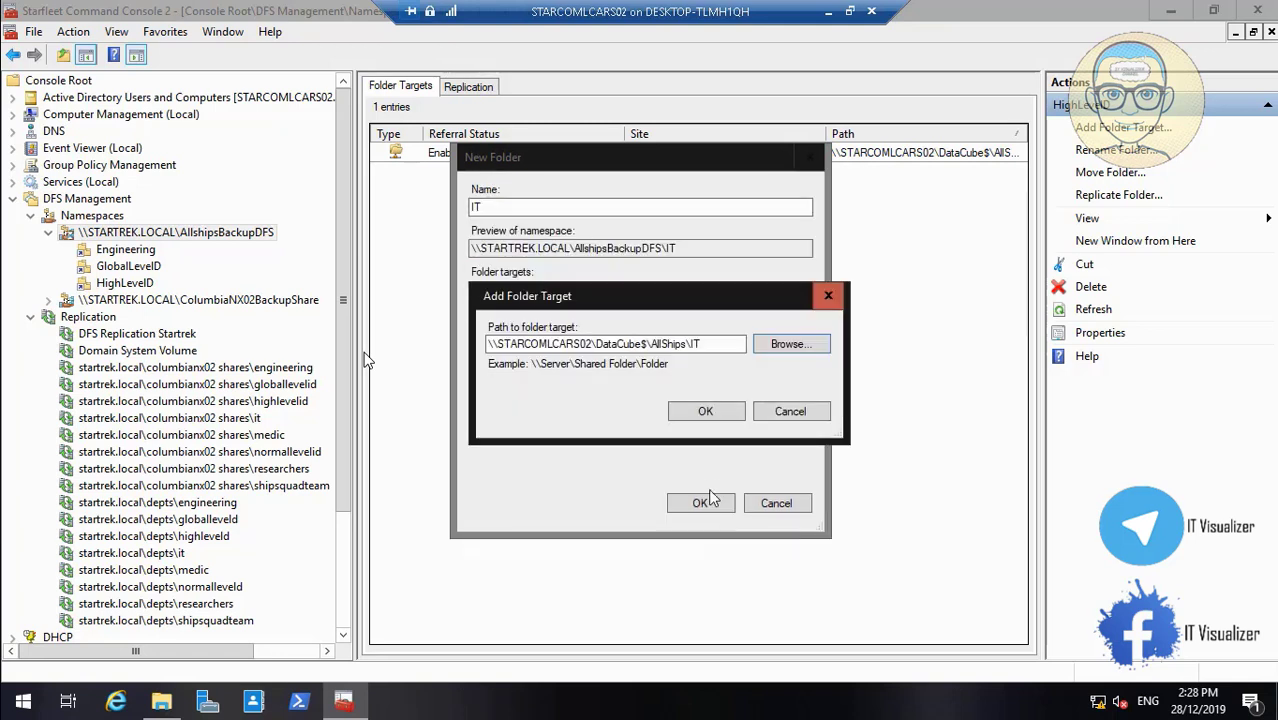
pyautogui.click(705, 411)
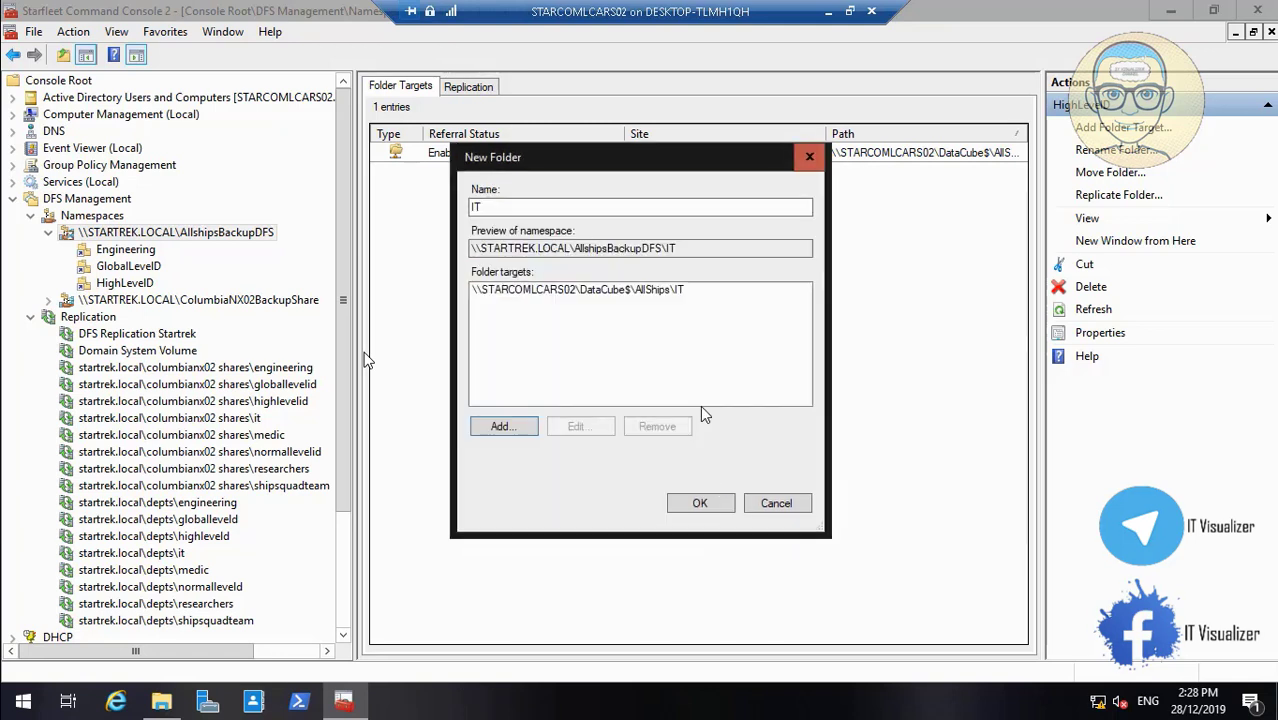
pyautogui.click(698, 504)
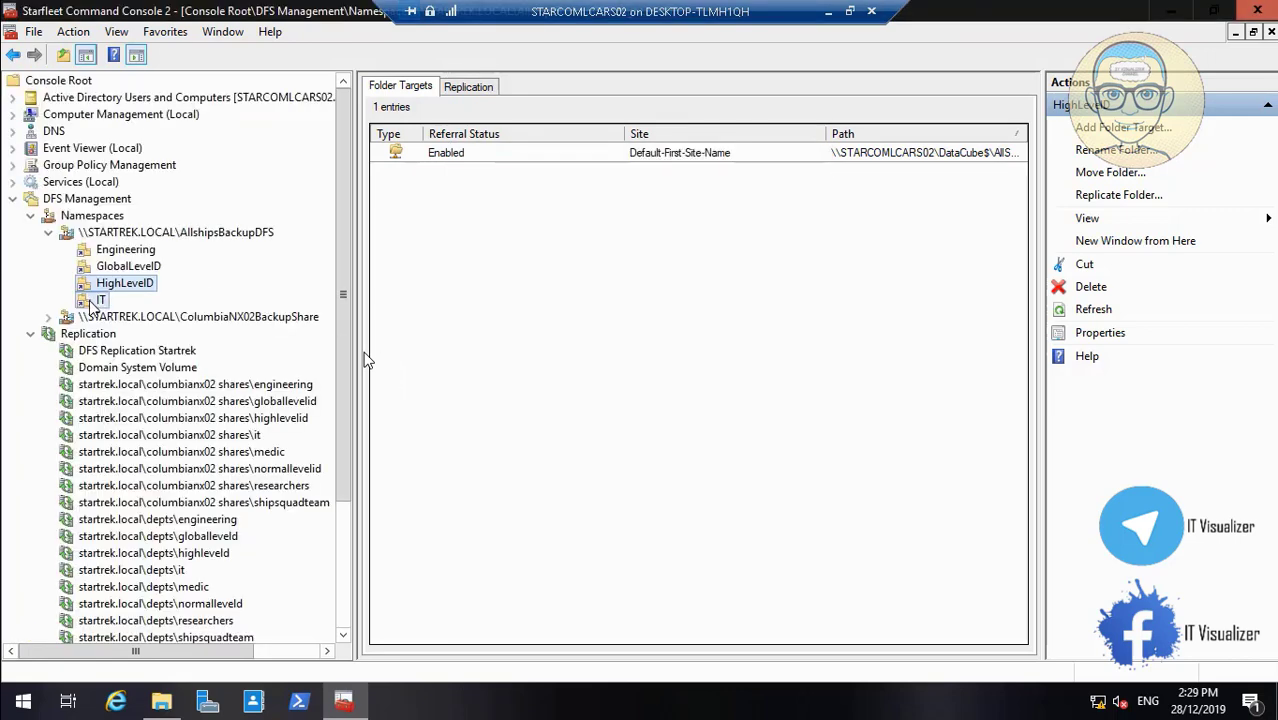
# Switch the IT namespace folder's advanced visibility to explicit view permissions
pyautogui.rightClick(100, 301)
pyautogui.click(188, 492)
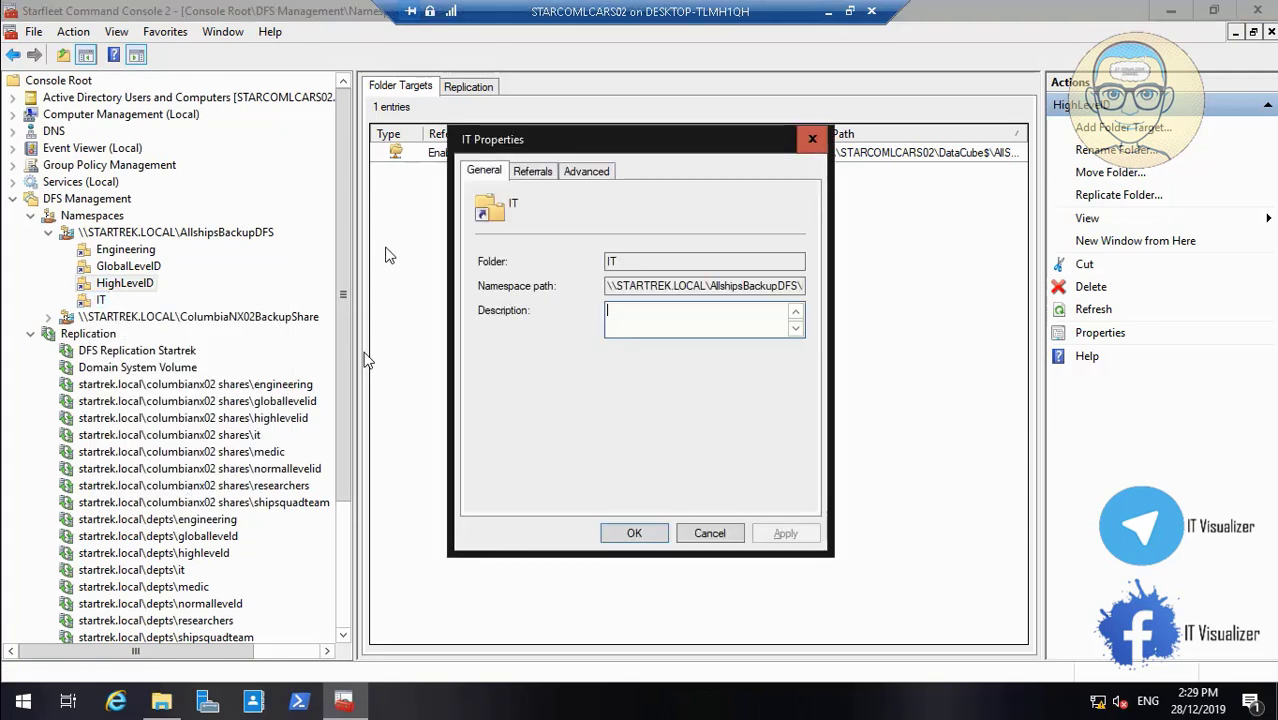
pyautogui.click(604, 171)
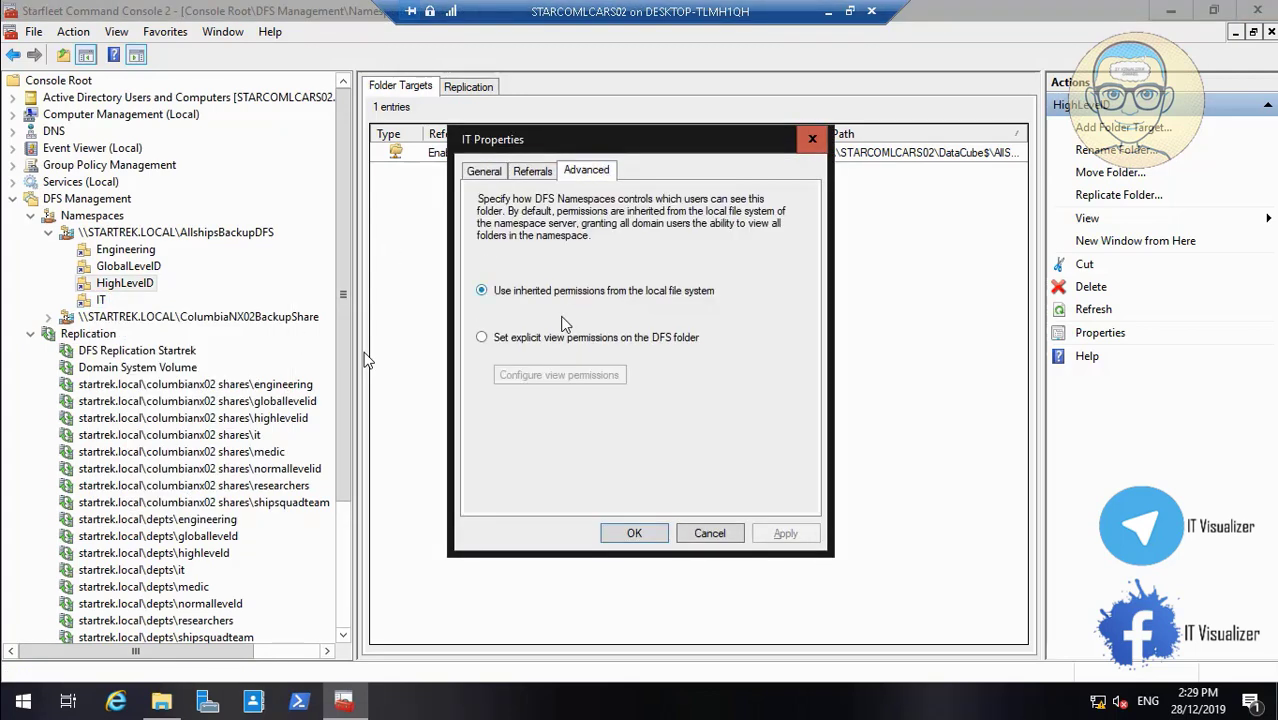
pyautogui.click(549, 340)
pyautogui.click(567, 377)
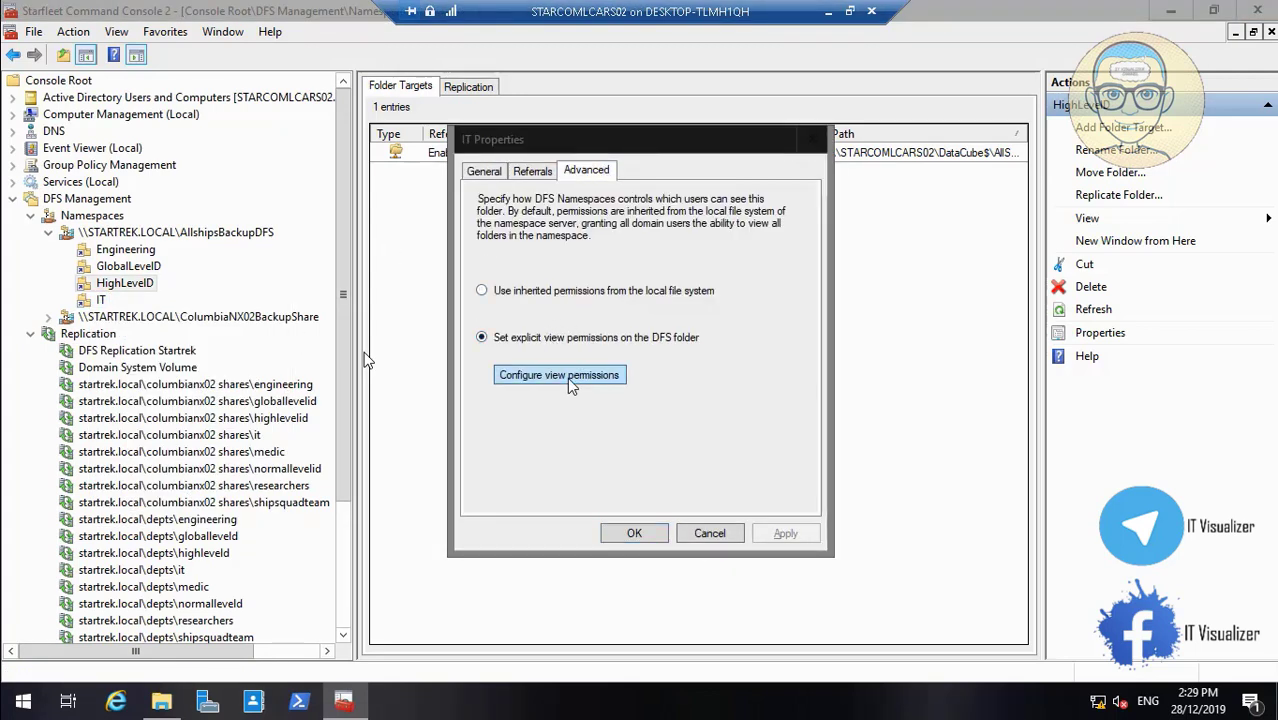
# Grant STARCOM_IT Read view permission on the IT folder and apply the properties
pyautogui.click(688, 334)
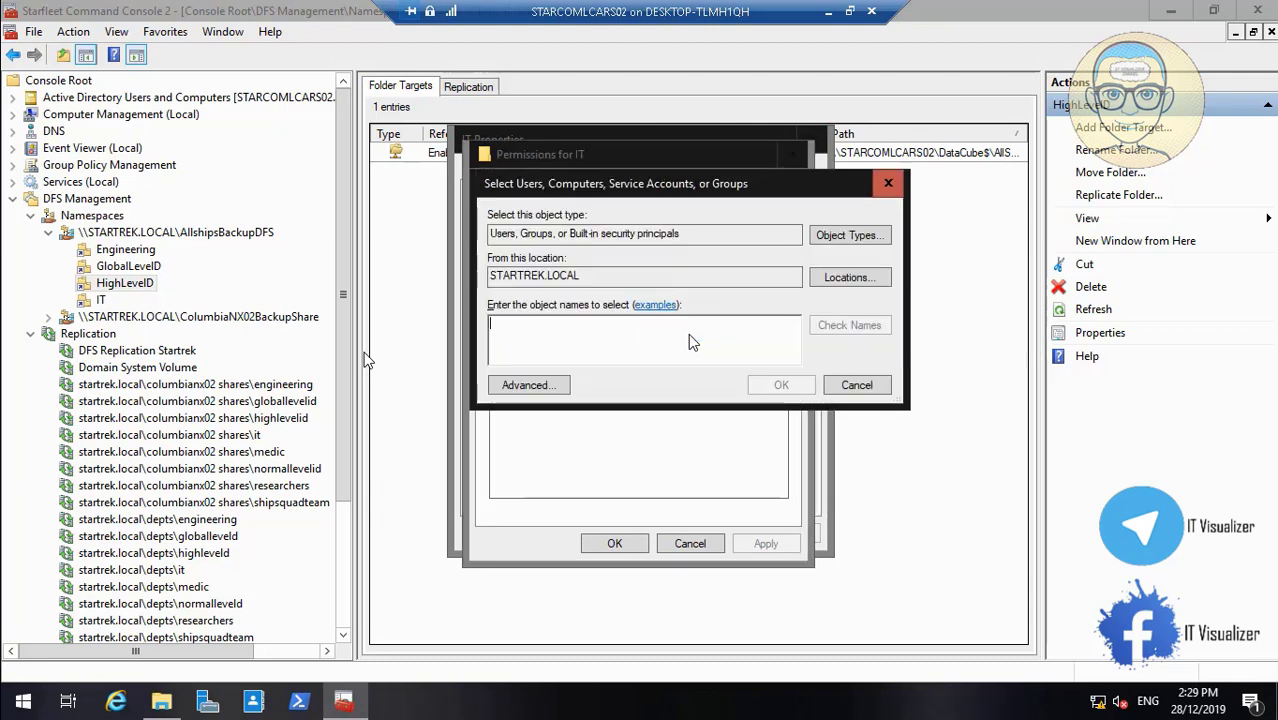
pyautogui.write('Starcom_')
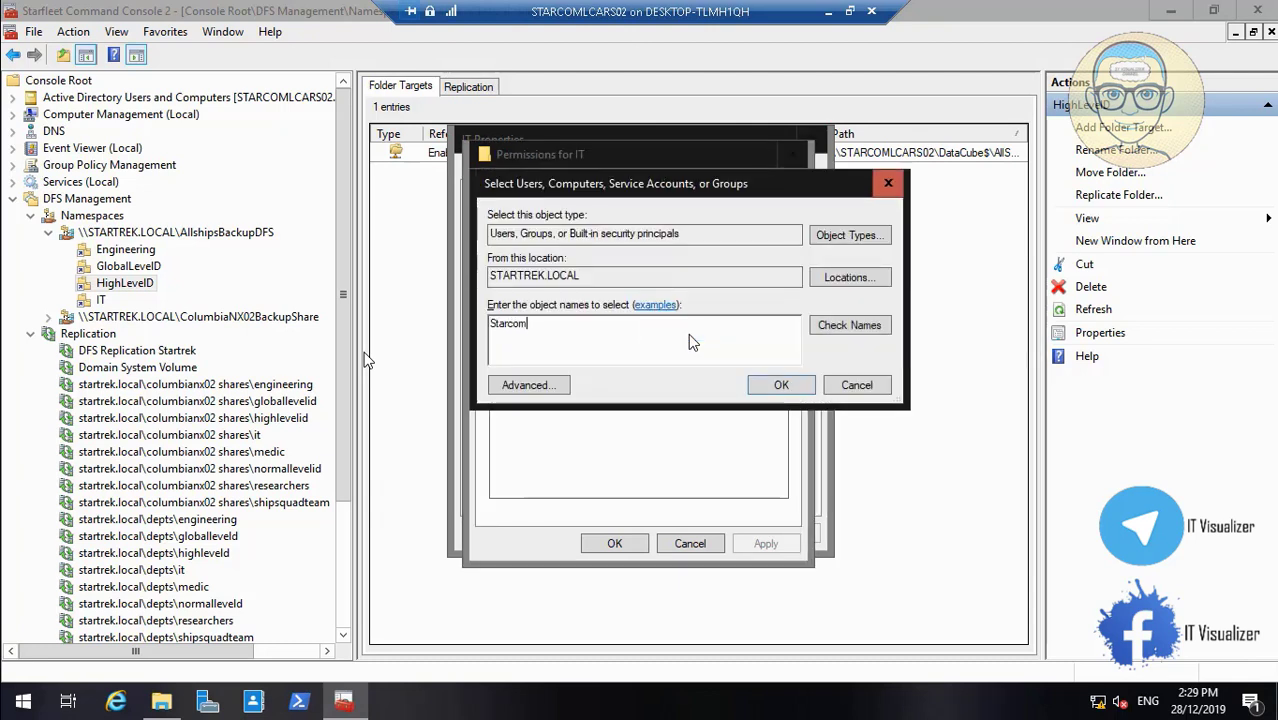
pyautogui.write('IT')
pyautogui.click(852, 328)
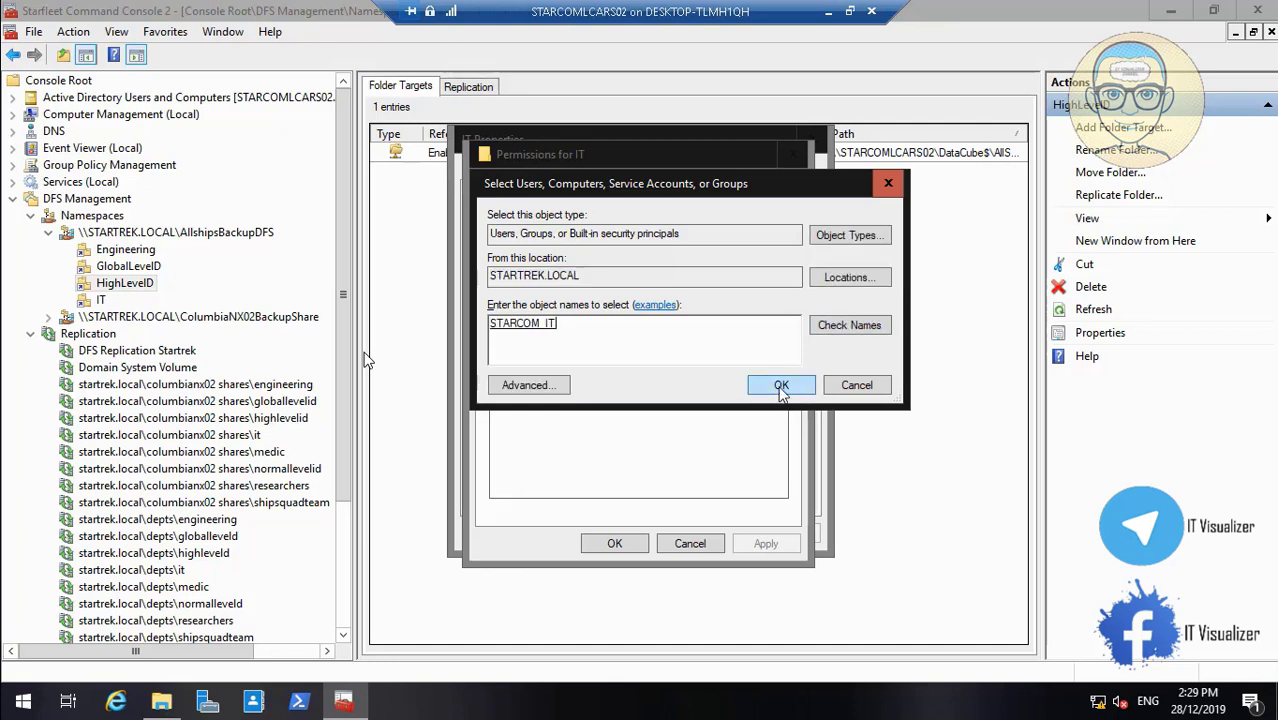
pyautogui.click(781, 387)
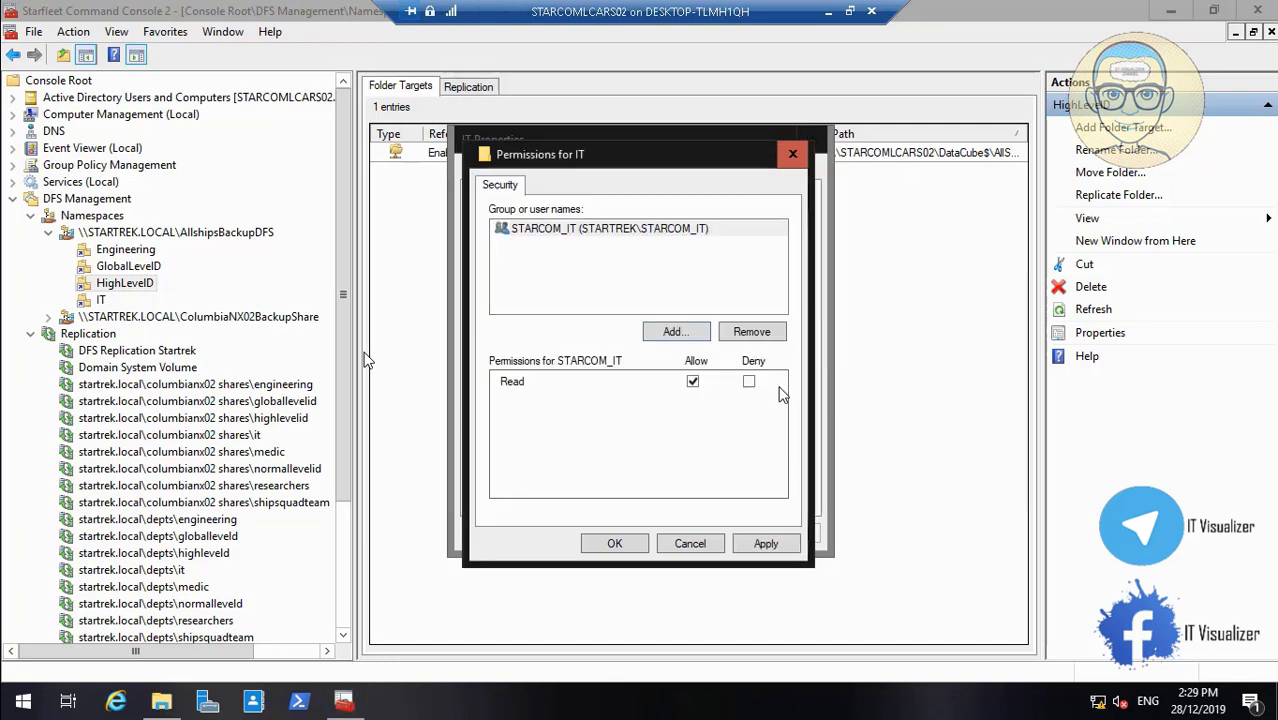
pyautogui.click(764, 549)
pyautogui.click(641, 548)
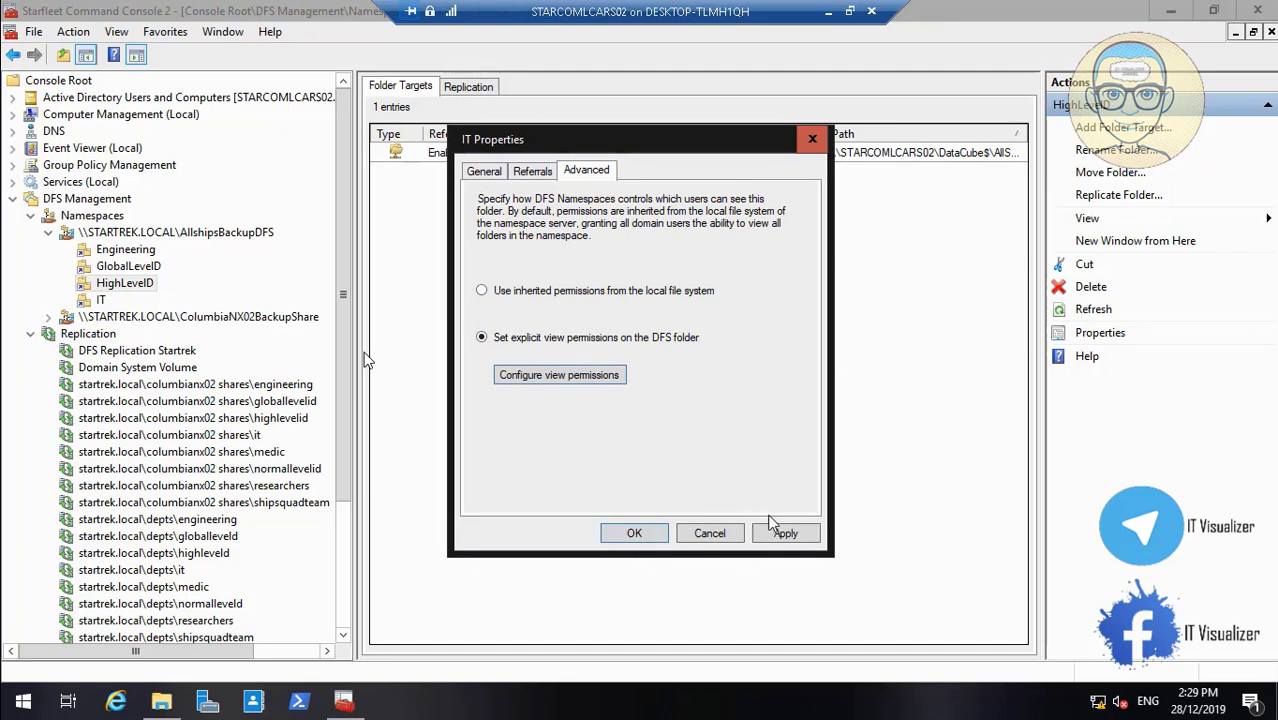
pyautogui.click(785, 529)
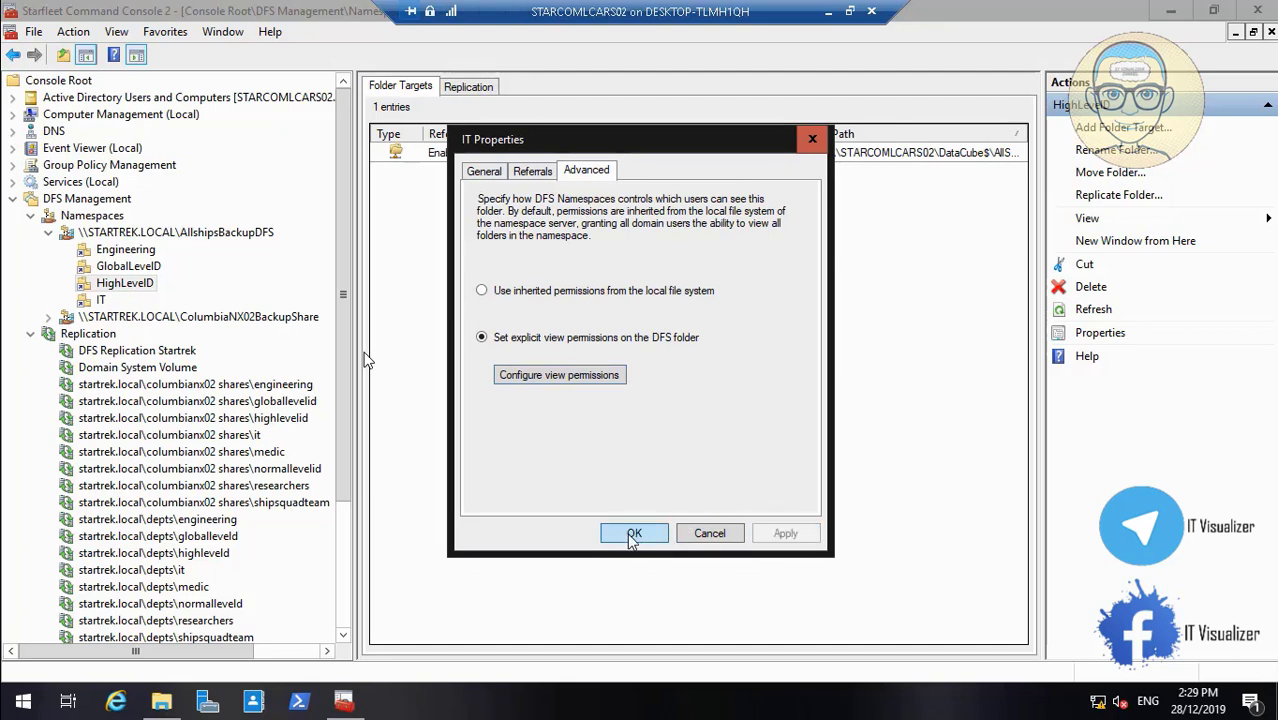
pyautogui.click(632, 535)
# Start a new AllshipsBackupDFS folder named Medic, copying the name from Explorer
pyautogui.rightClick(222, 240)
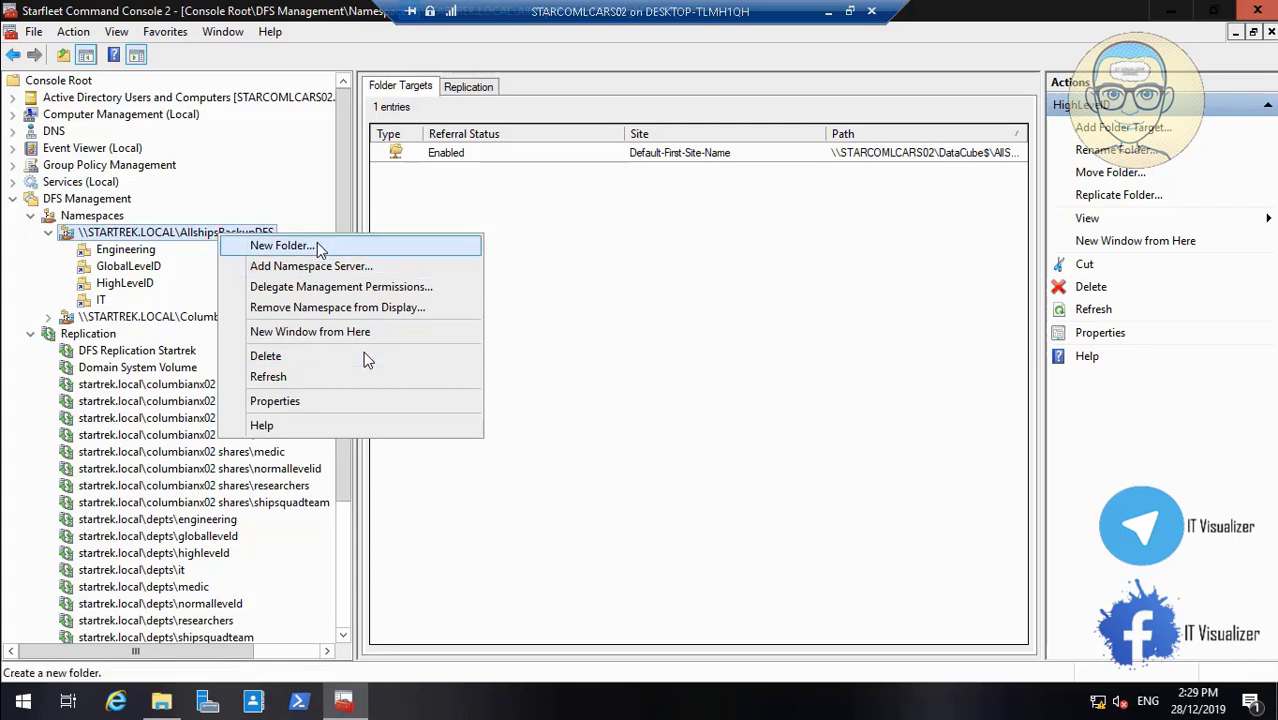
pyautogui.click(283, 246)
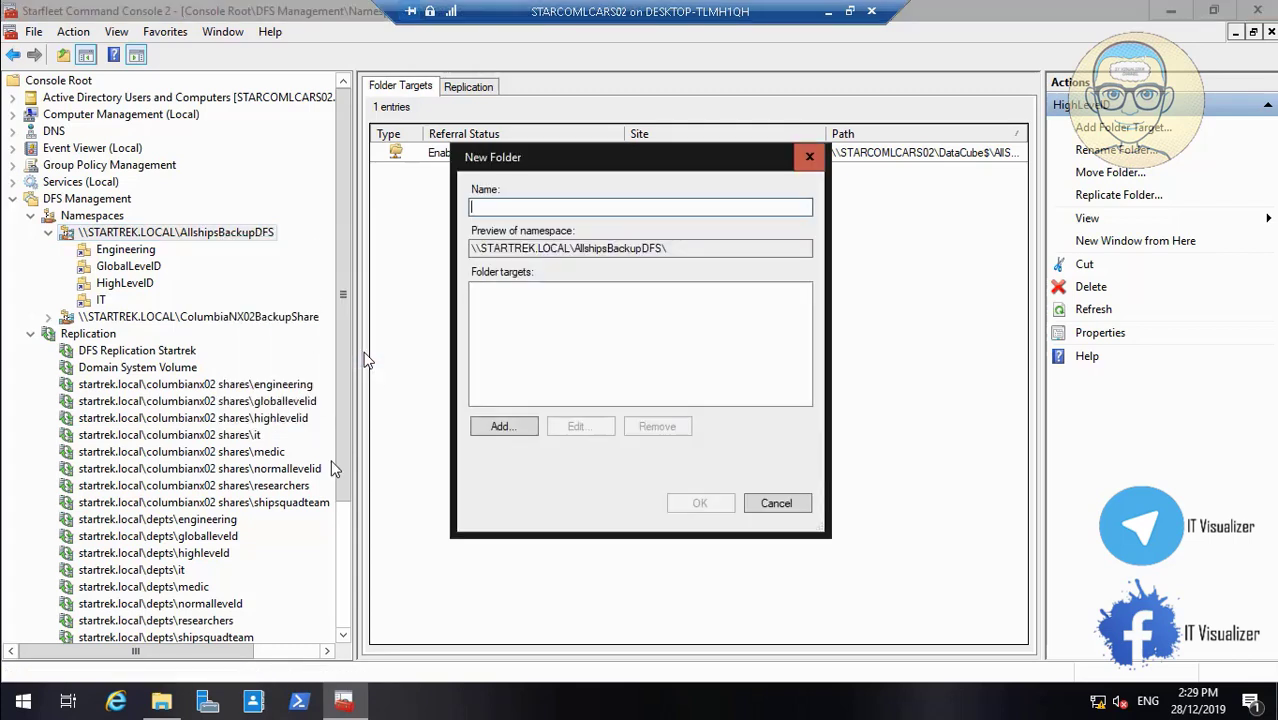
pyautogui.click(161, 701)
pyautogui.rightClick(337, 273)
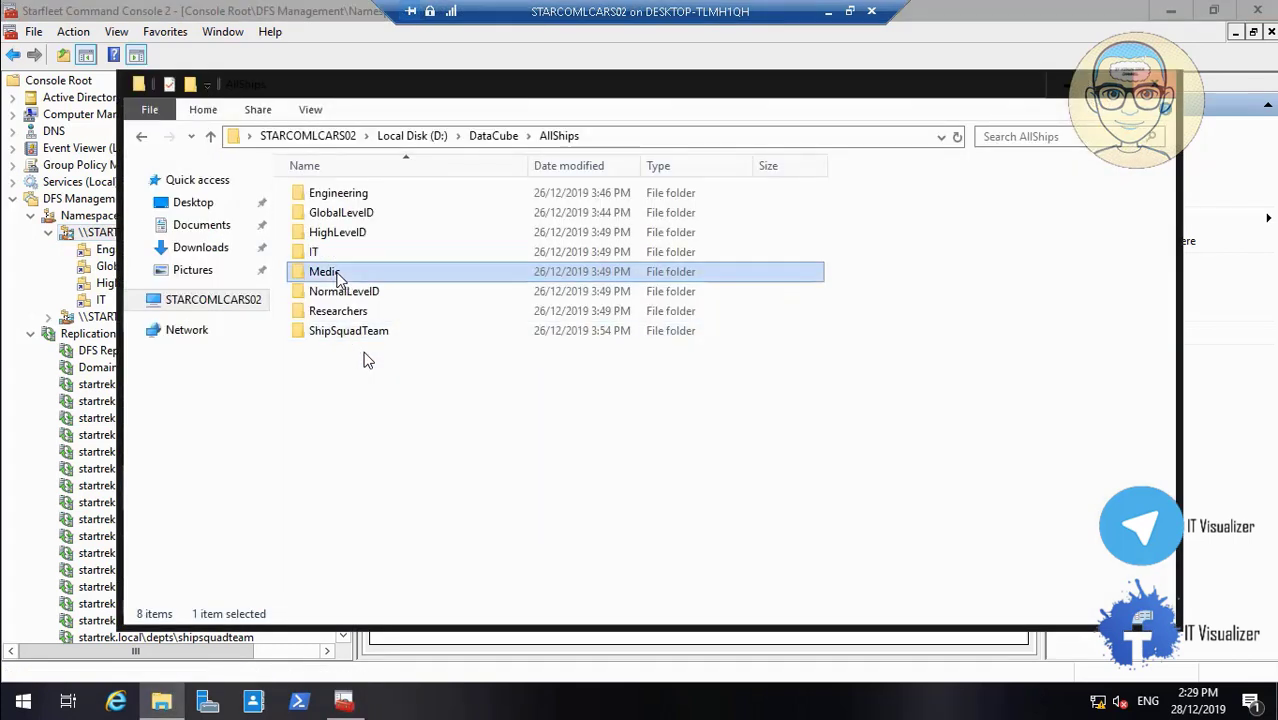
pyautogui.click(430, 601)
pyautogui.hotkey('ctrl', 'c')
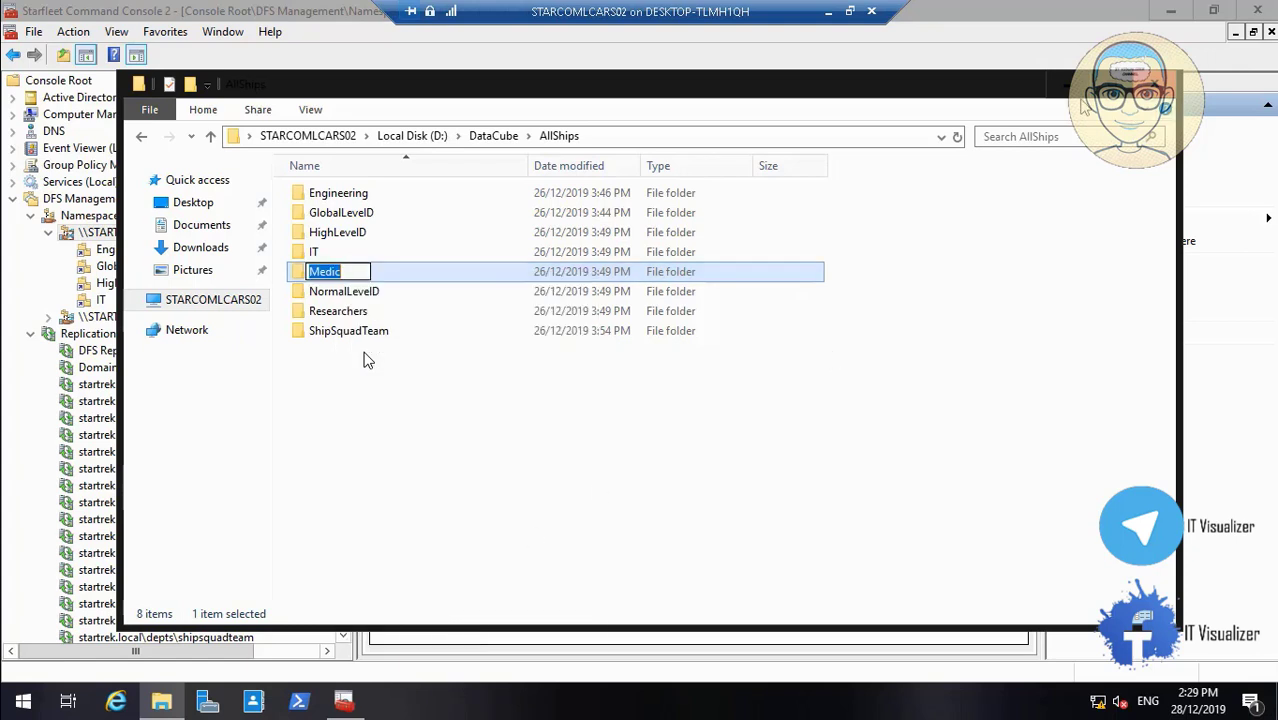
pyautogui.hotkey('alt', 'Tab')
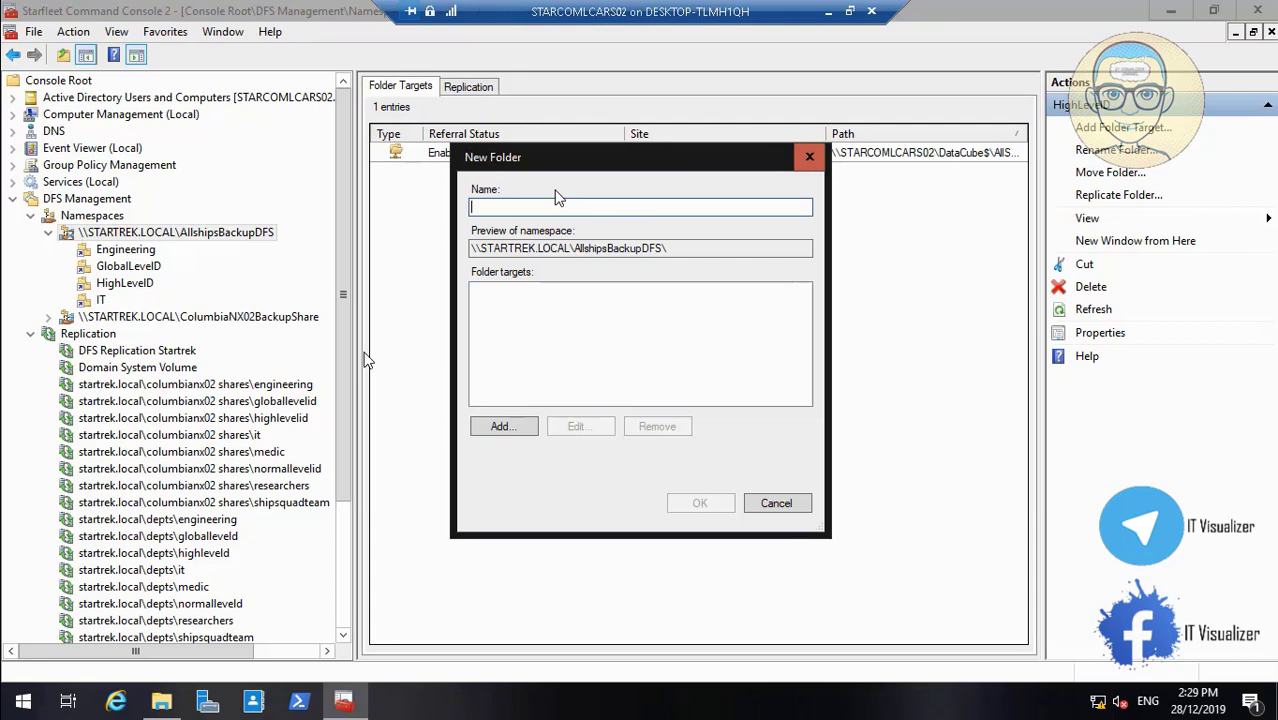
pyautogui.hotkey('ctrl', 'v')
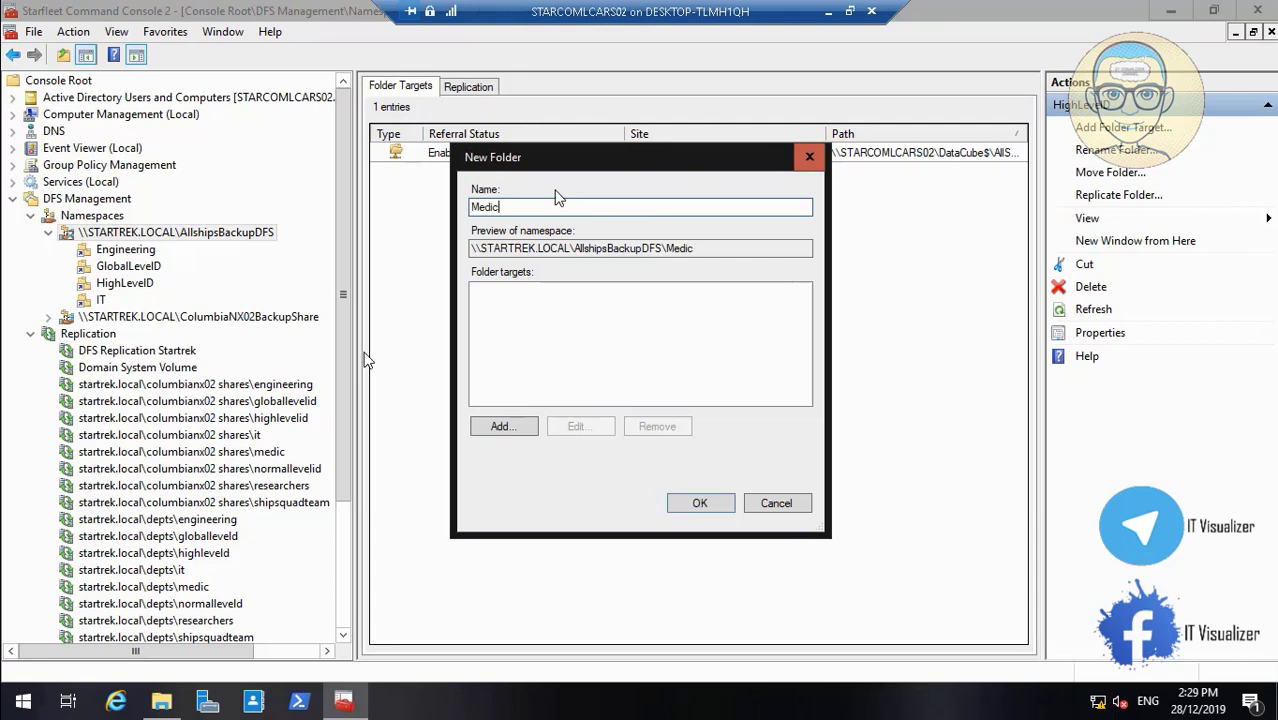
# Target the Medic folder at \\STARCOMLCARS02\DataCube$\AllShips\Medic and create it
pyautogui.click(503, 427)
pyautogui.click(785, 352)
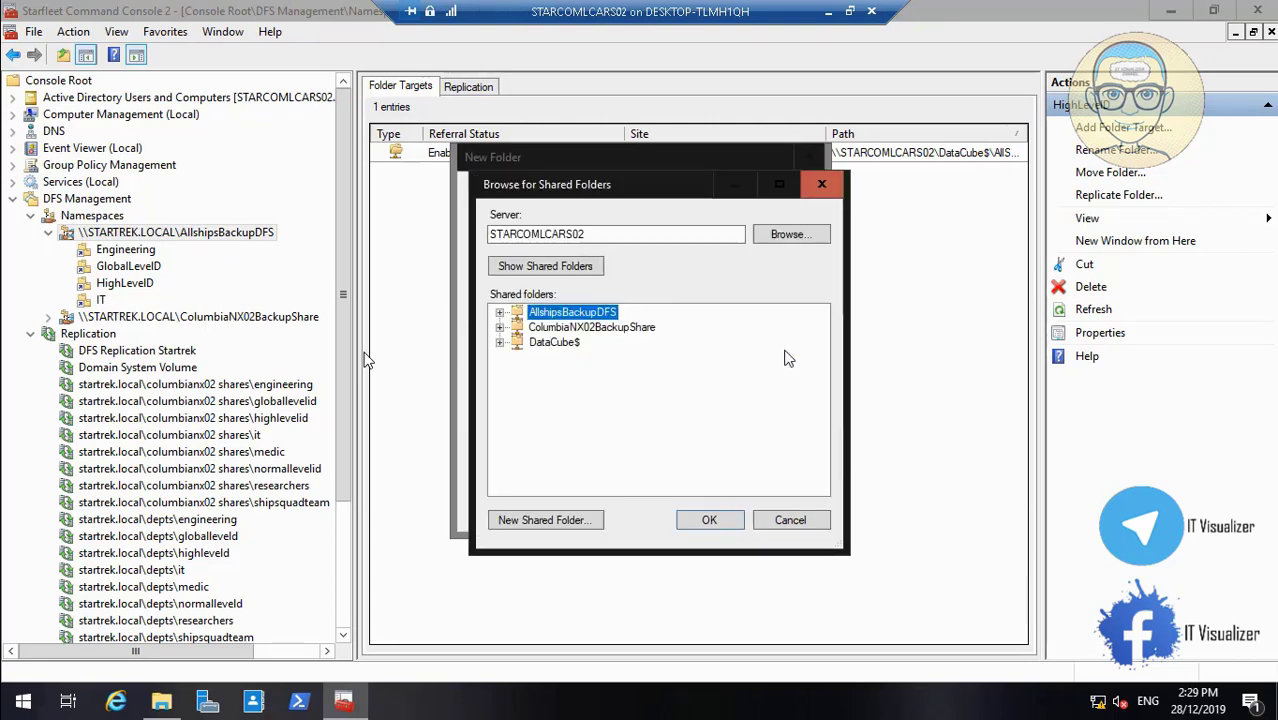
pyautogui.click(500, 342)
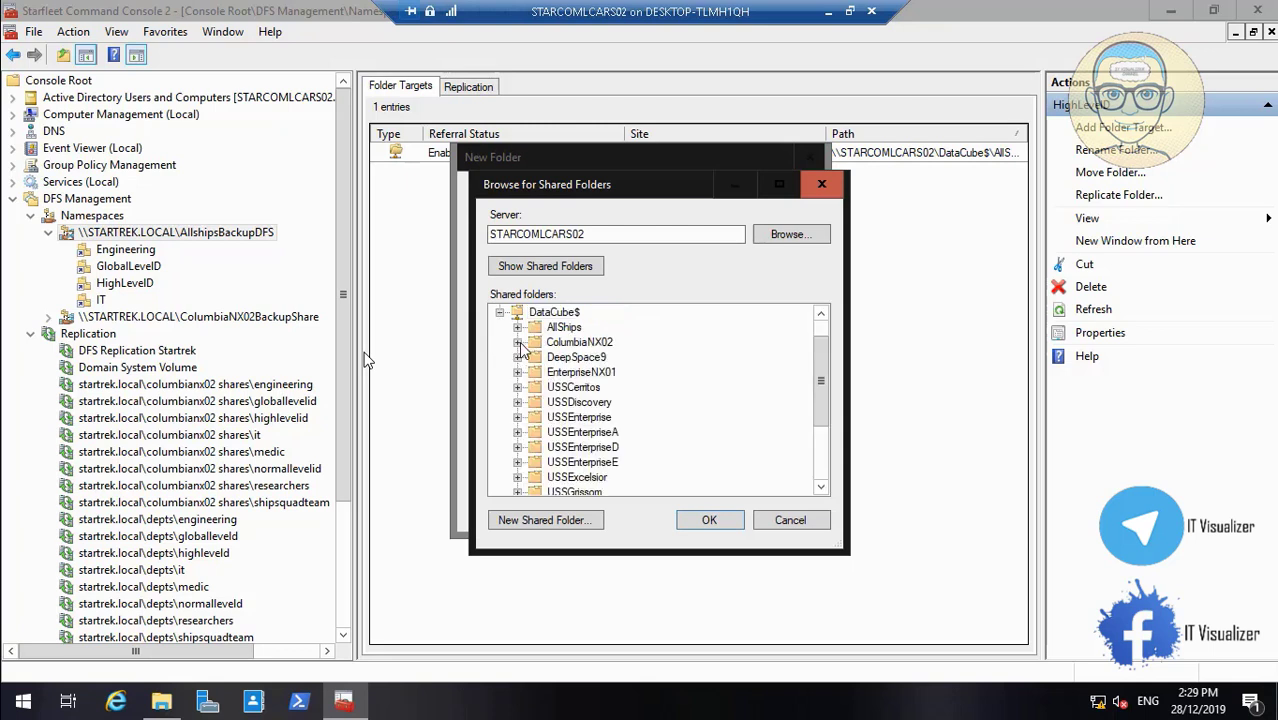
pyautogui.click(517, 327)
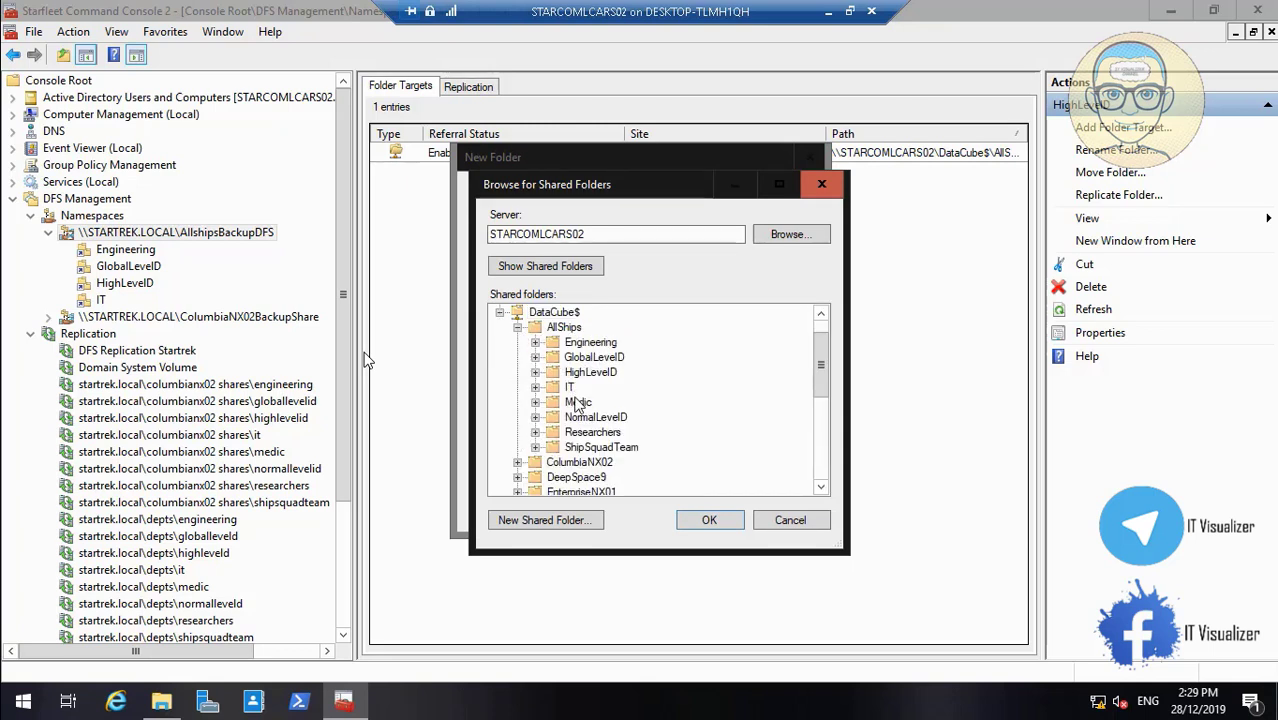
pyautogui.click(578, 402)
pyautogui.click(712, 521)
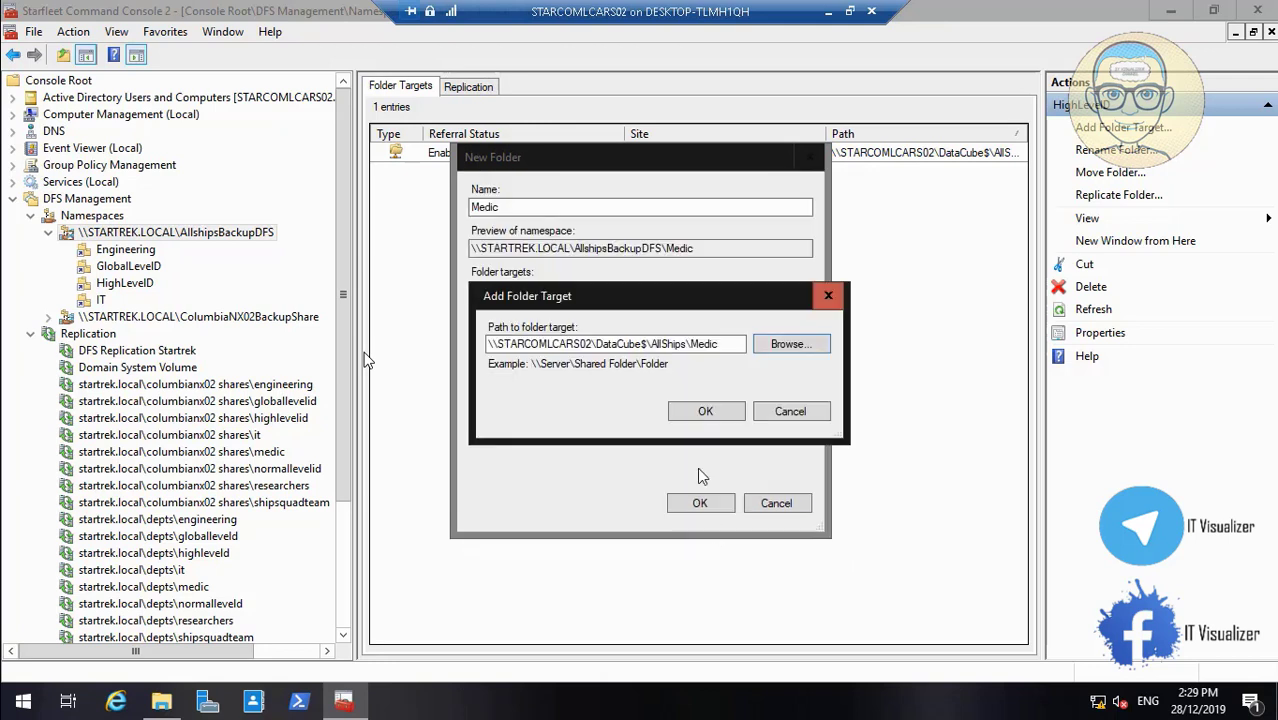
pyautogui.click(703, 413)
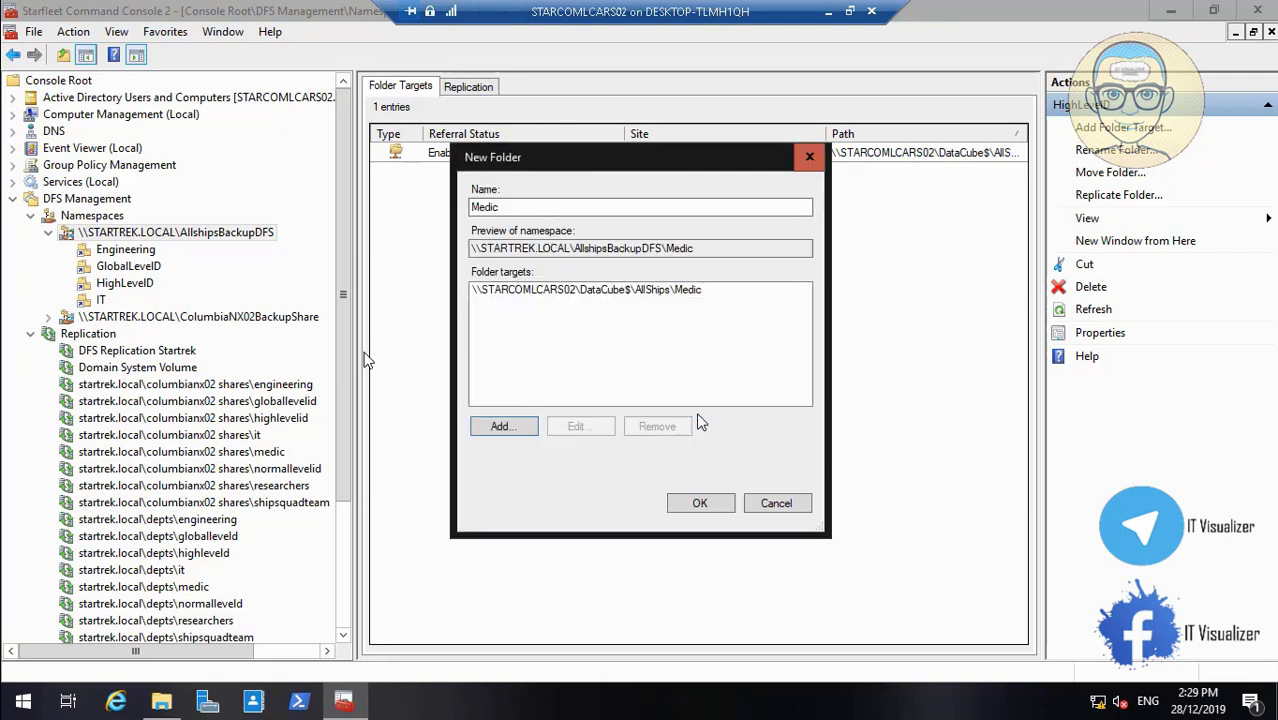
pyautogui.click(700, 503)
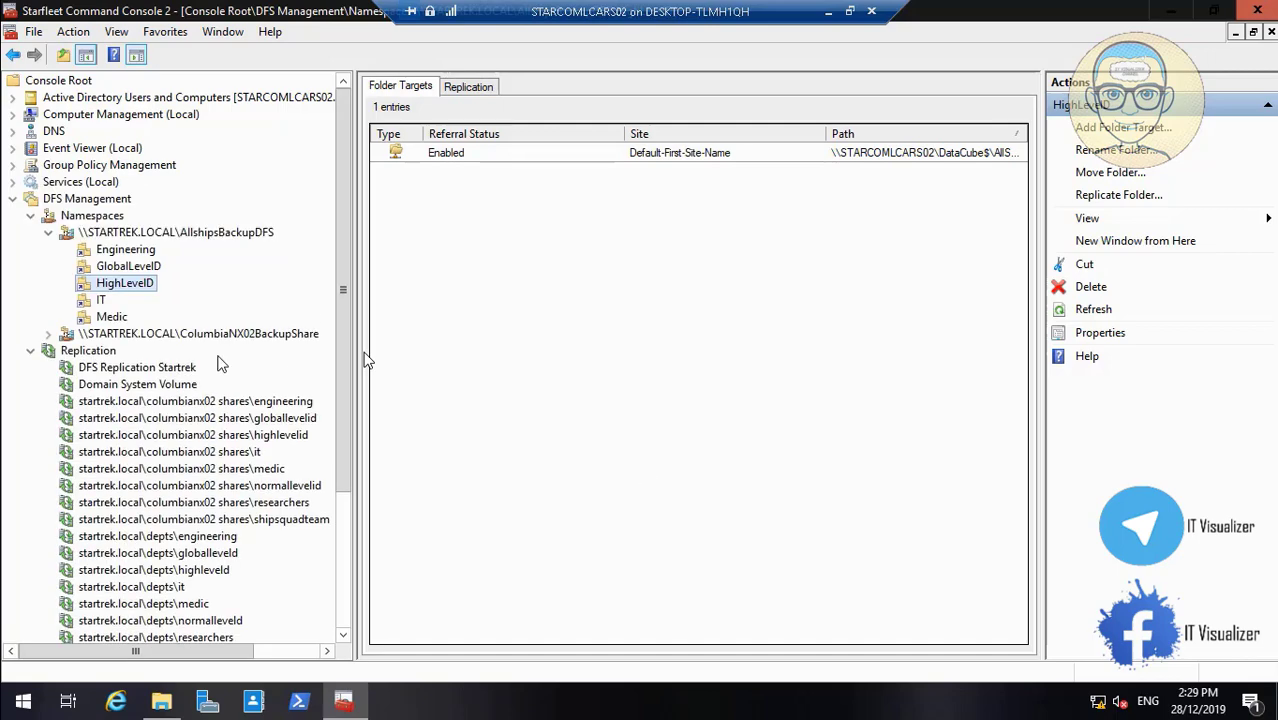
# Switch the Medic namespace folder's advanced visibility to explicit view permissions
pyautogui.rightClick(117, 321)
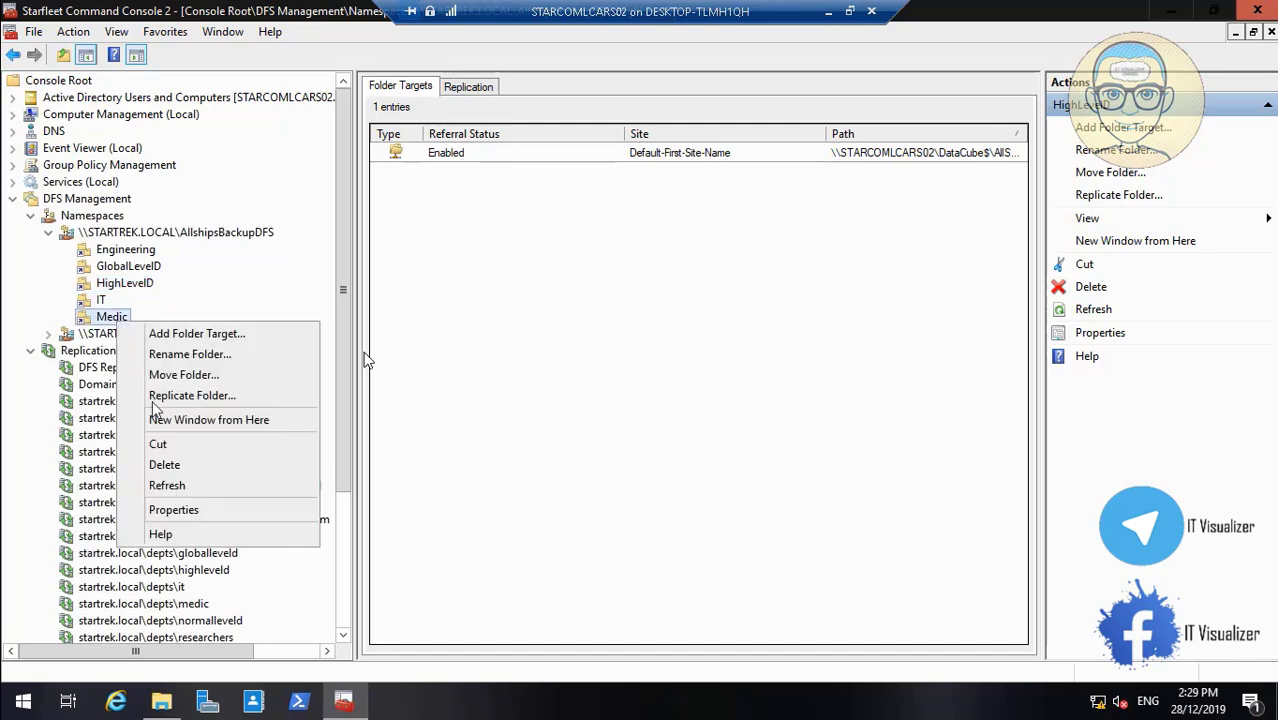
pyautogui.click(197, 511)
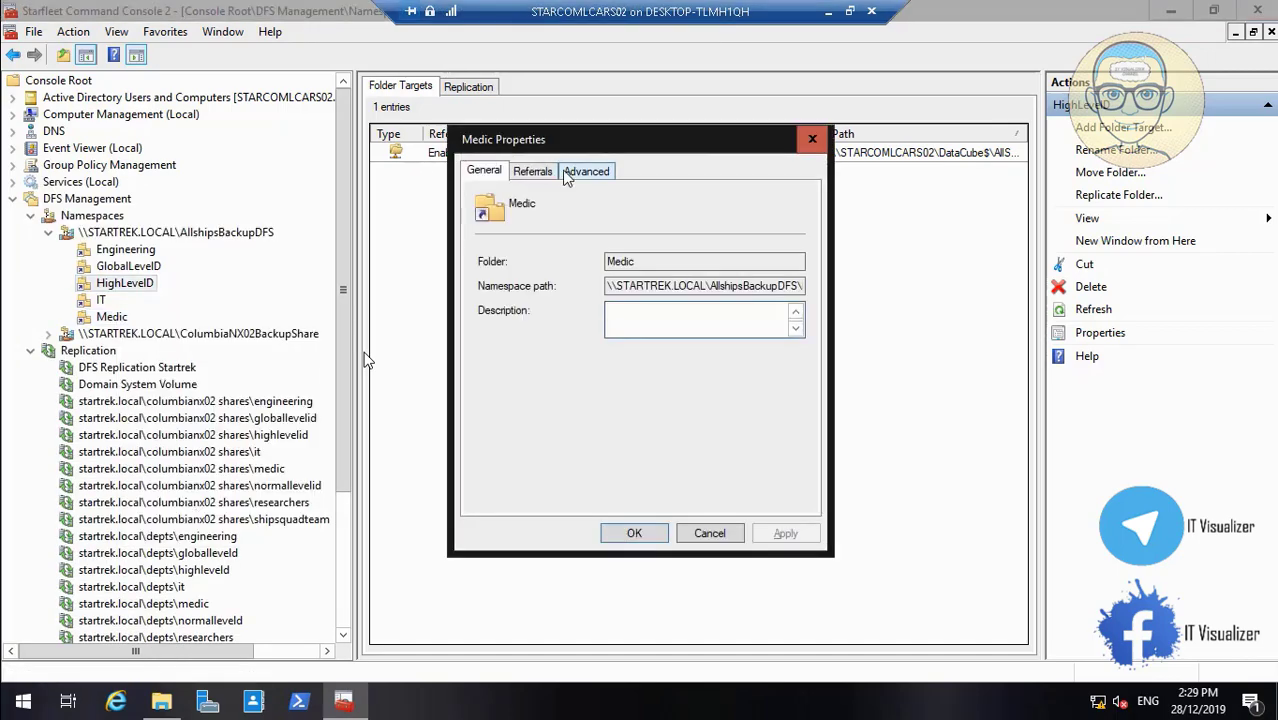
pyautogui.click(593, 171)
pyautogui.click(566, 340)
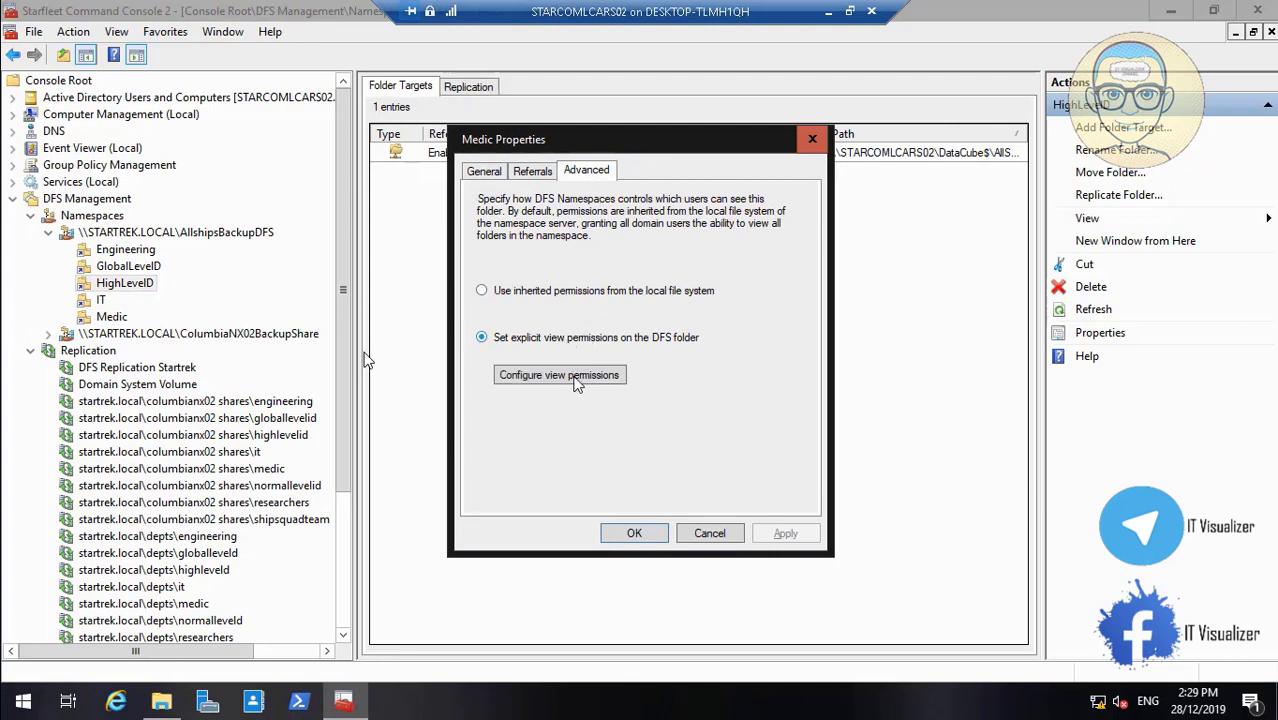
pyautogui.click(583, 389)
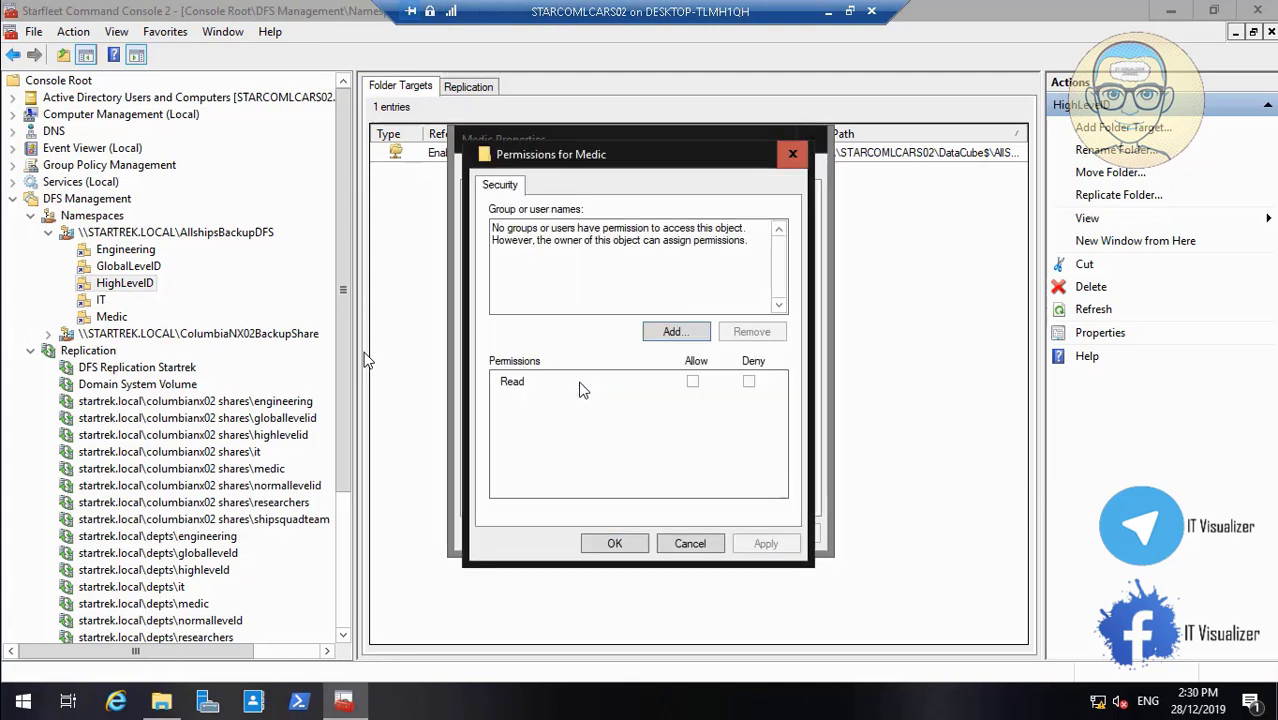
# Grant STARCOM_Medic_Team Read view permission on Medic and apply the properties
pyautogui.click(697, 333)
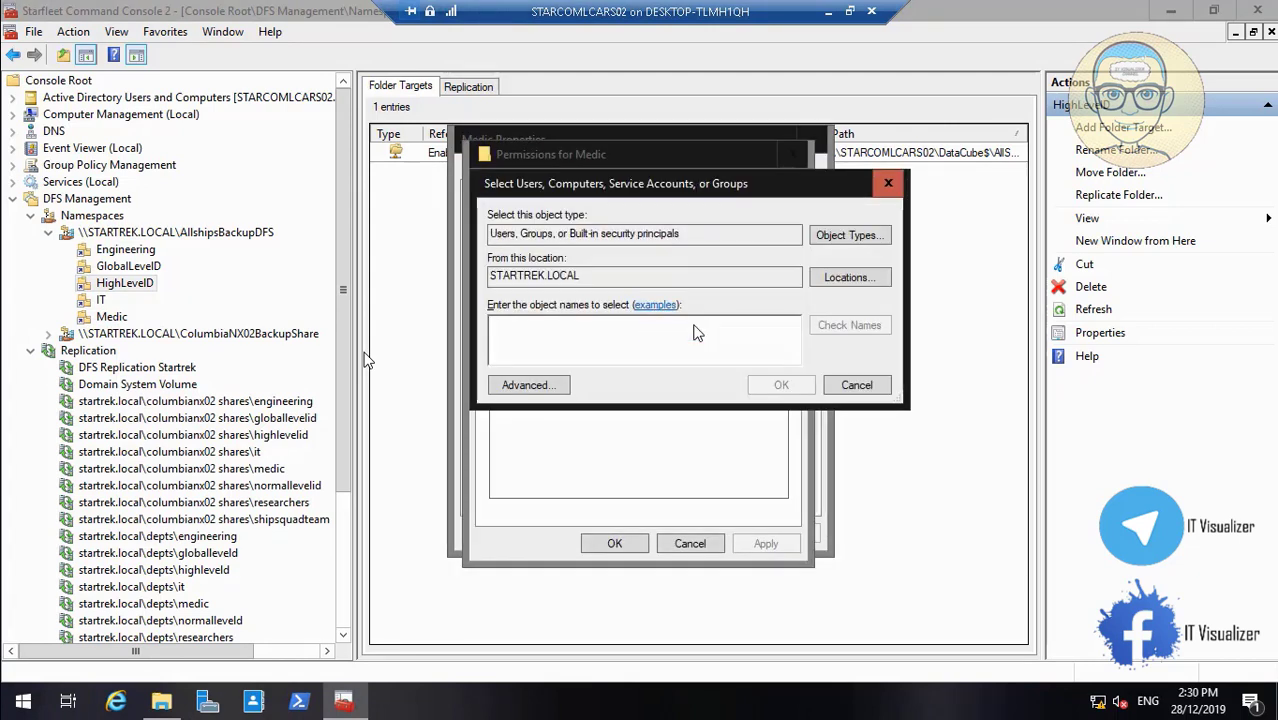
pyautogui.write('Starcom')
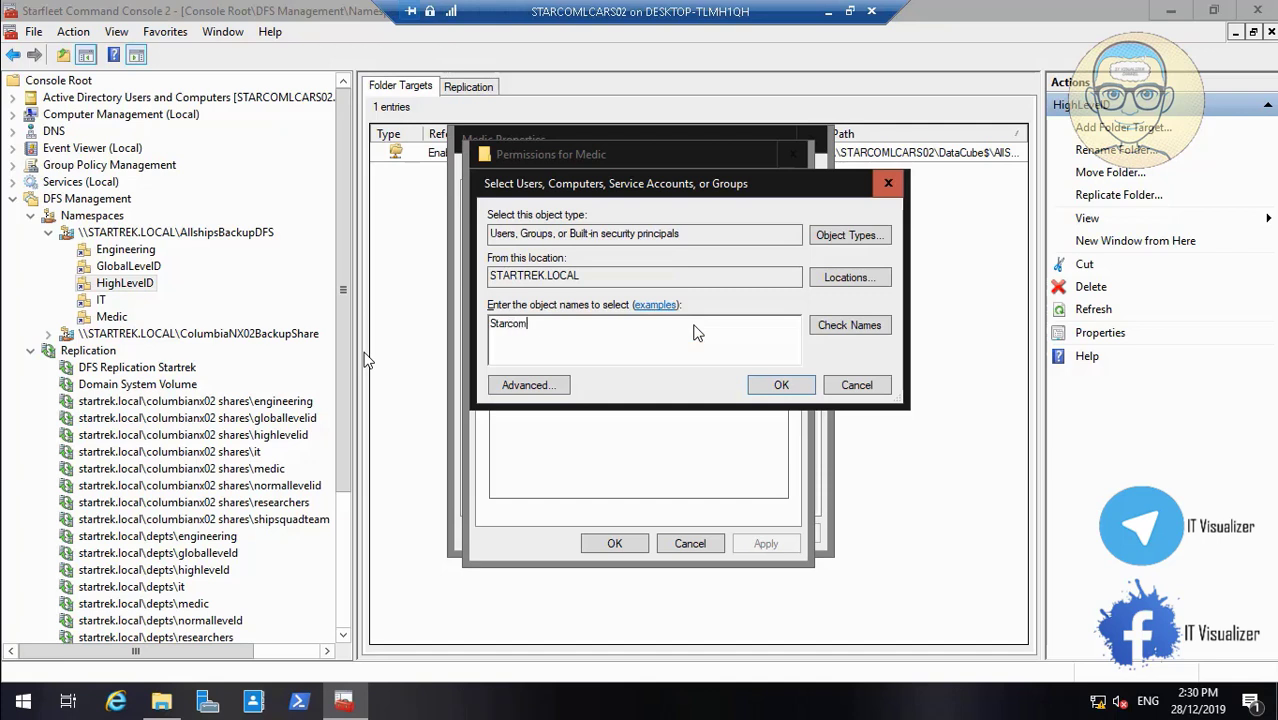
pyautogui.write('_med')
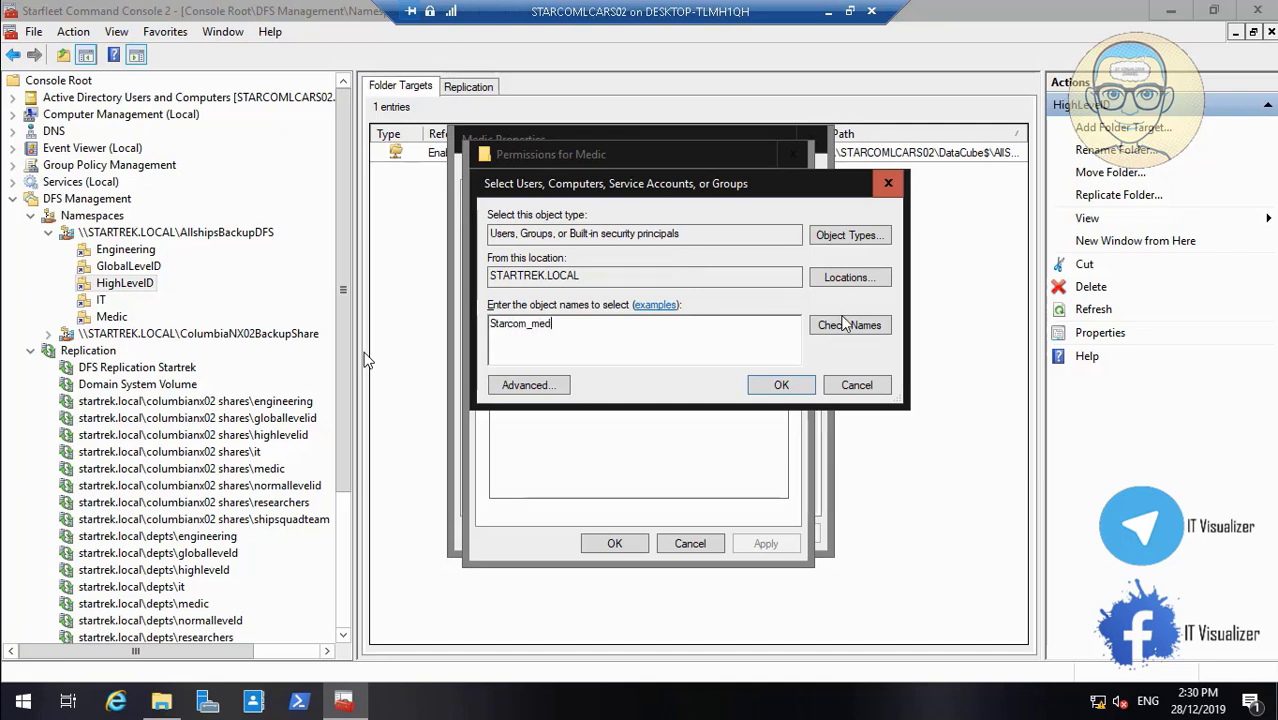
pyautogui.click(847, 324)
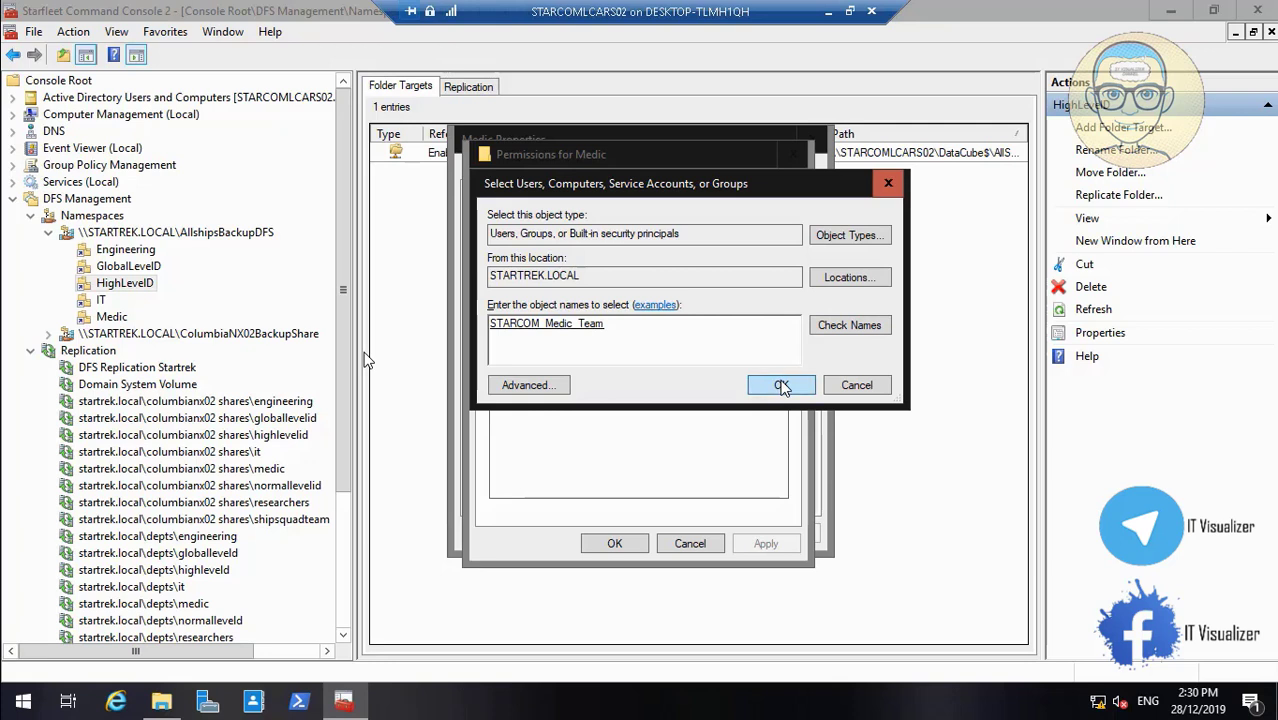
pyautogui.click(781, 386)
pyautogui.click(759, 540)
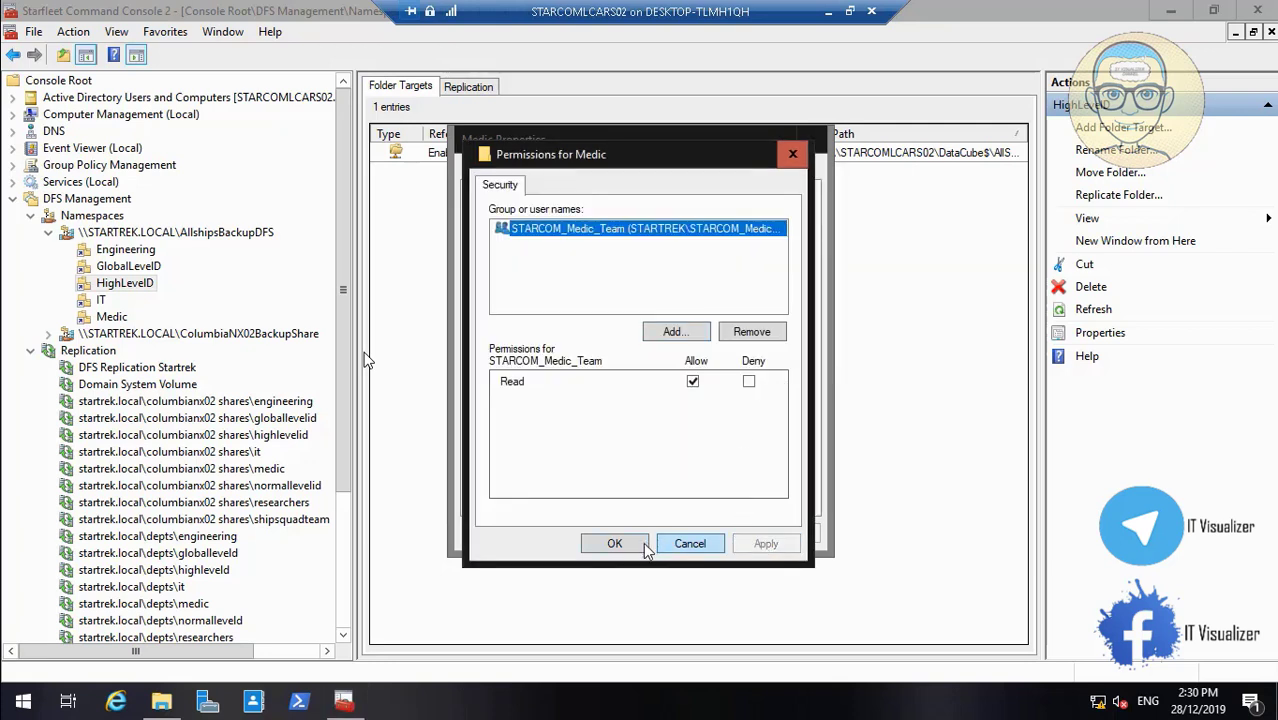
pyautogui.click(633, 546)
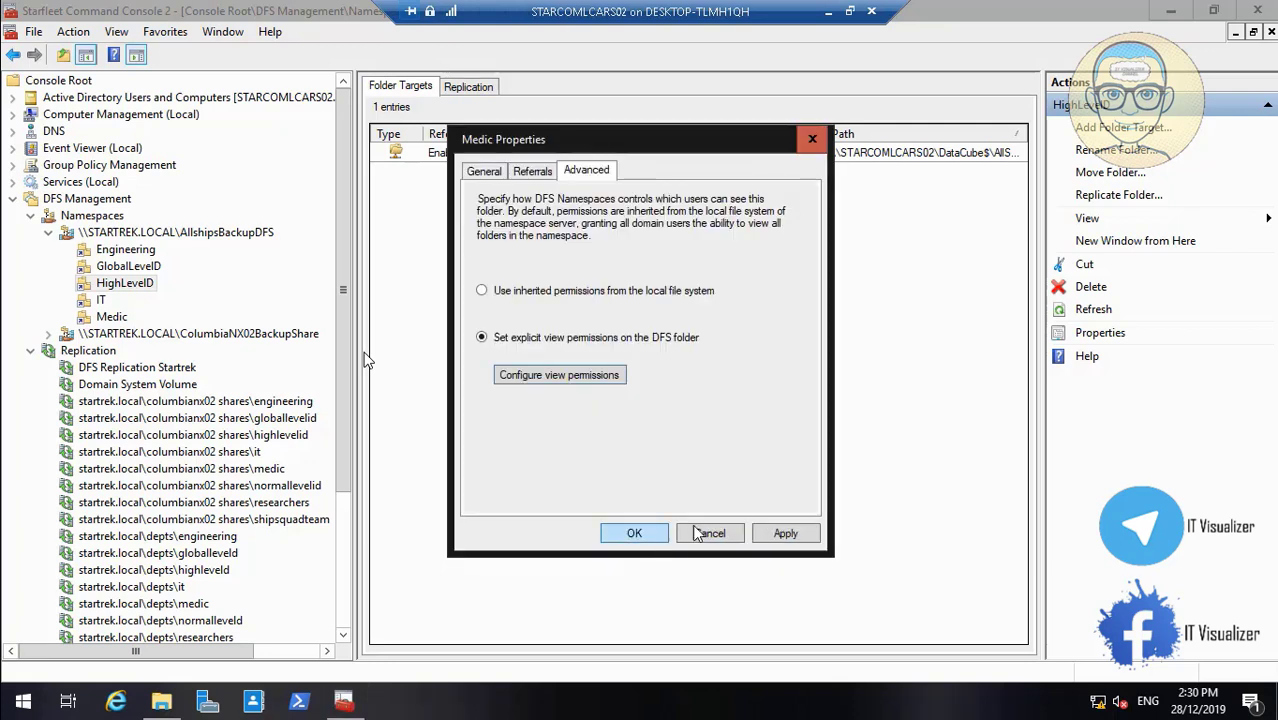
pyautogui.click(766, 535)
pyautogui.click(636, 533)
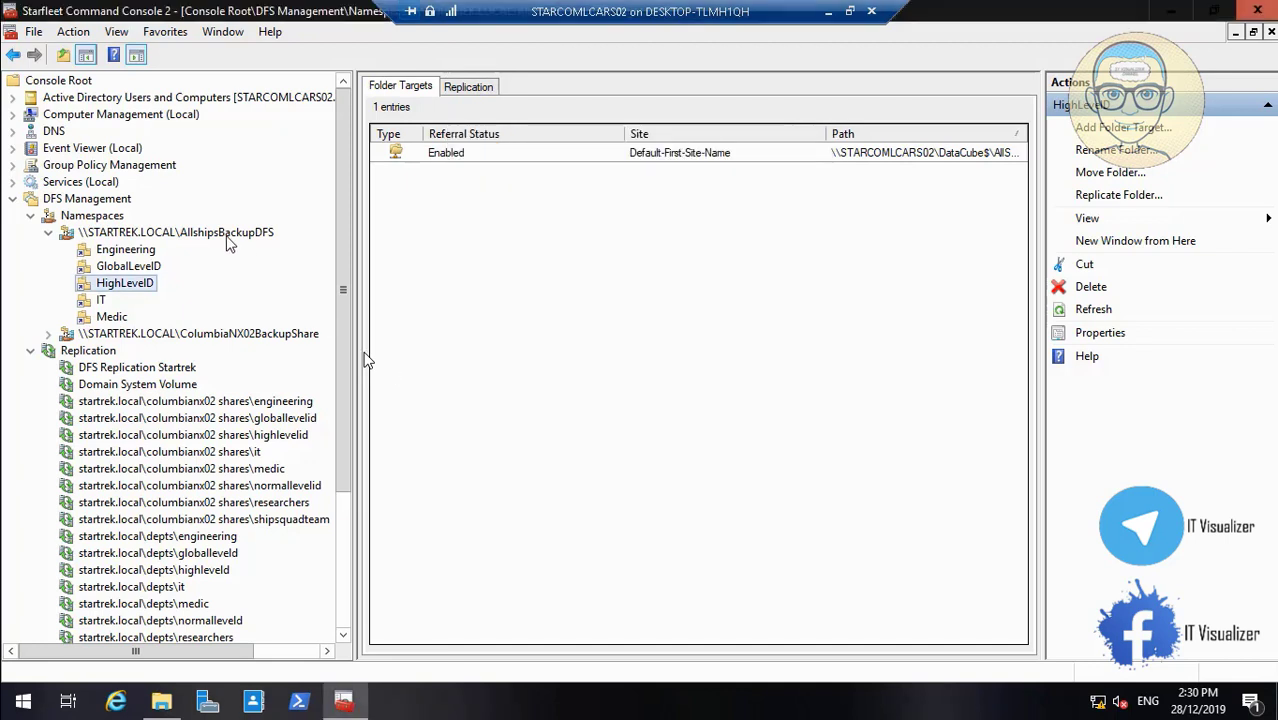
# Start another AllshipsBackupDFS namespace folder and copy NormalLevelID's name from Explorer
pyautogui.rightClick(208, 233)
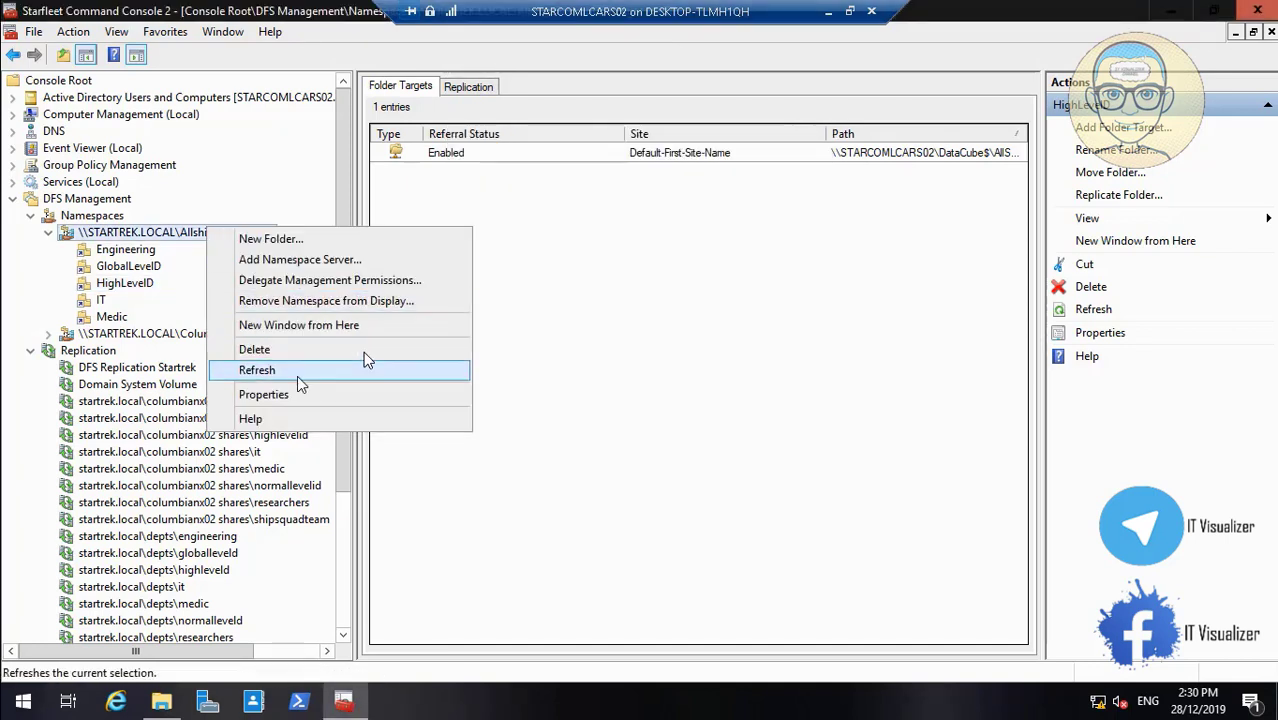
pyautogui.click(320, 240)
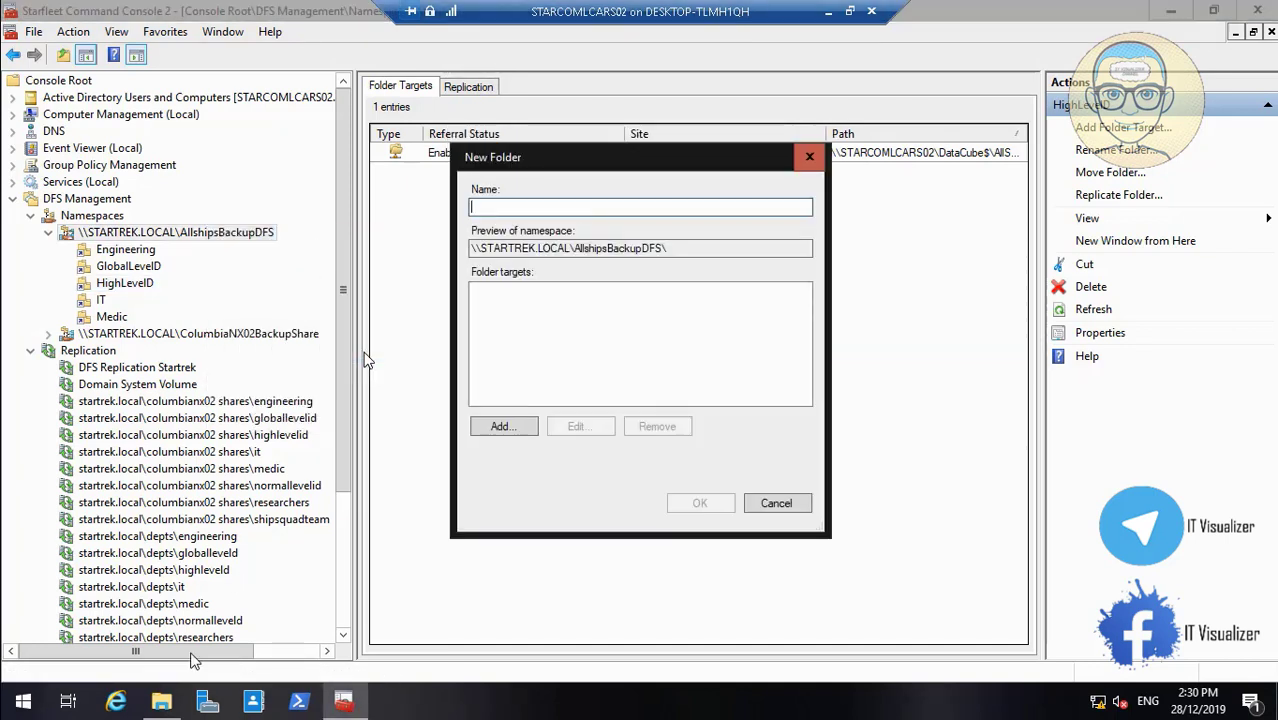
pyautogui.click(168, 701)
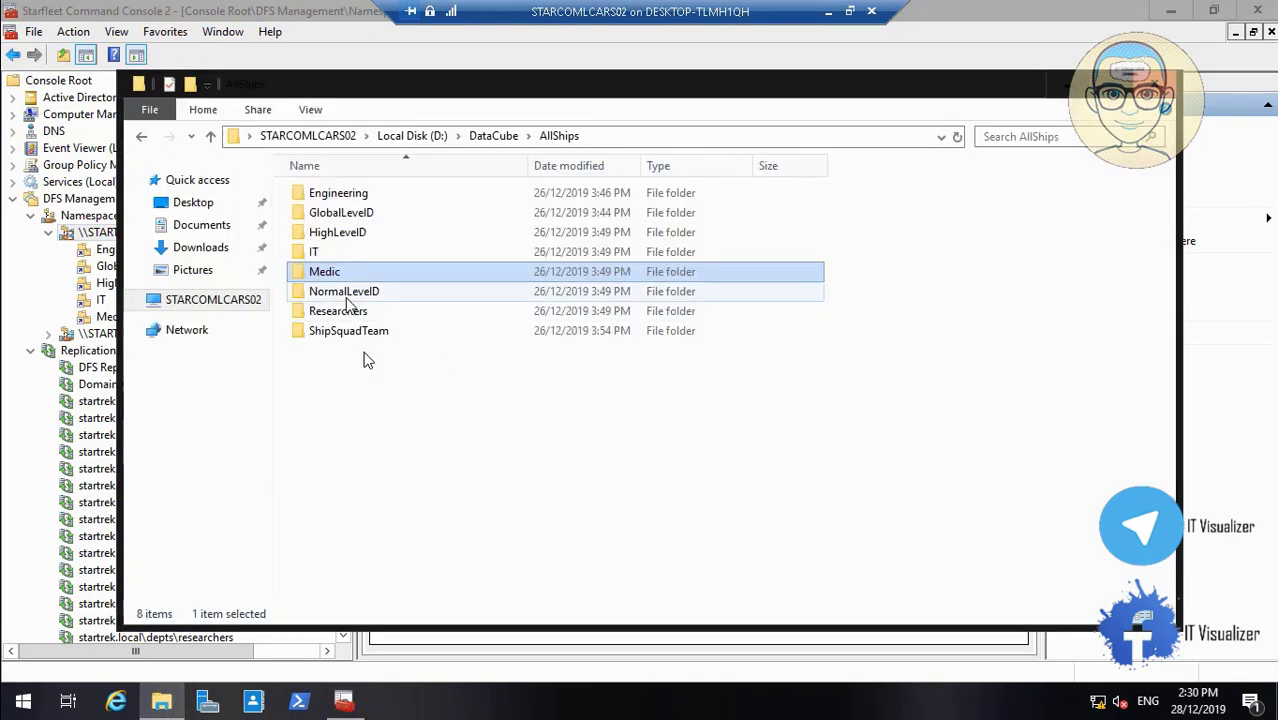
pyautogui.rightClick(348, 302)
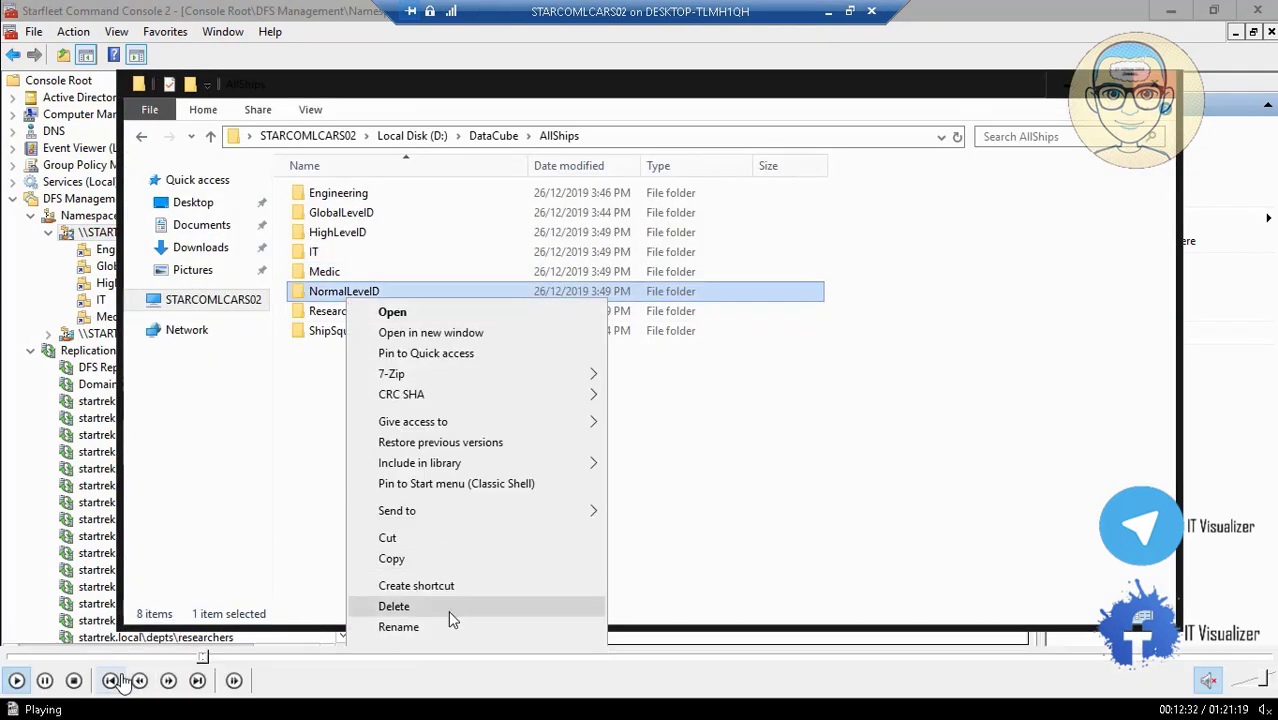
pyautogui.click(450, 624)
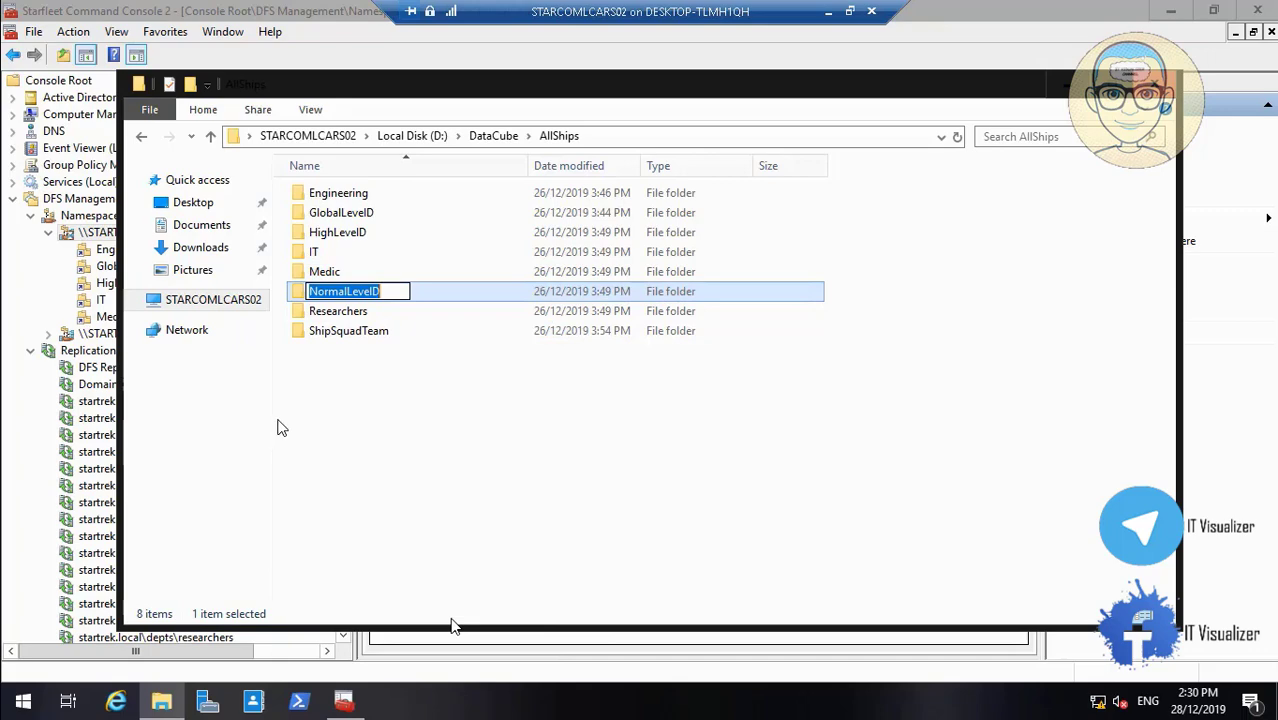
# Name the folder NormalLevelID and browse STARCOMLCARS02's shared folders for its target
pyautogui.doubleClick(282, 428)
pyautogui.click(724, 705)
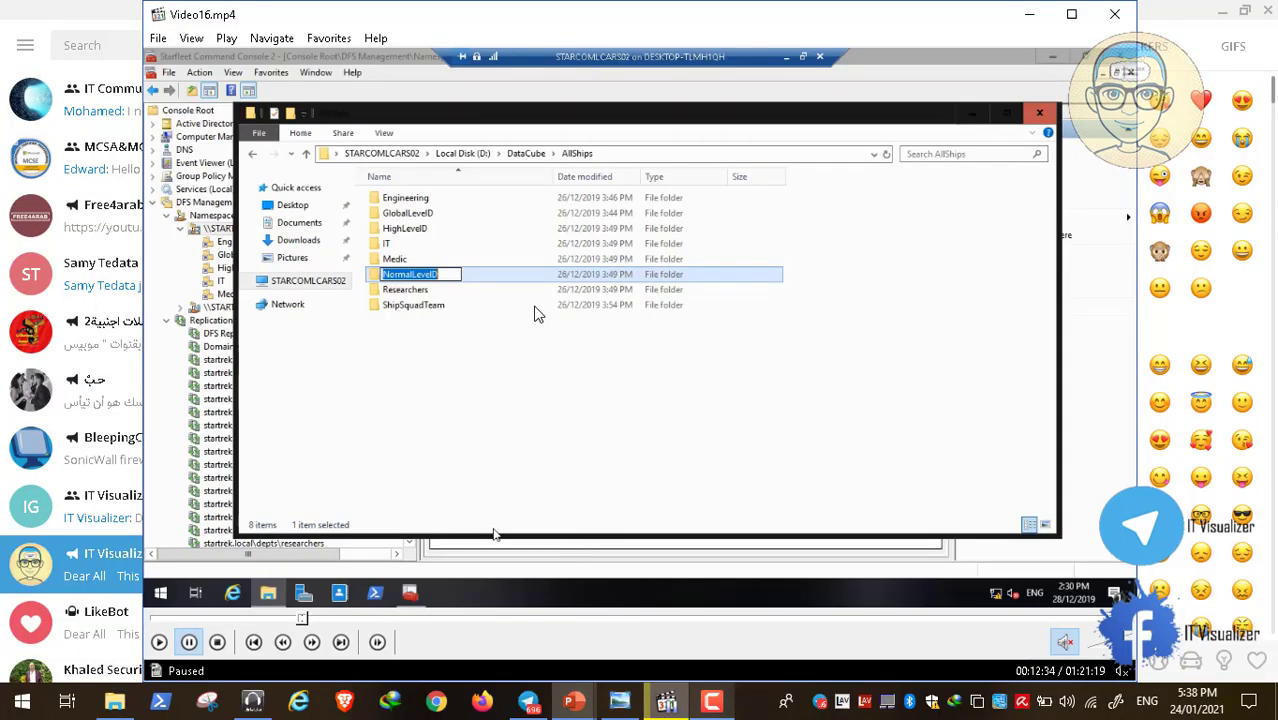
pyautogui.doubleClick(538, 315)
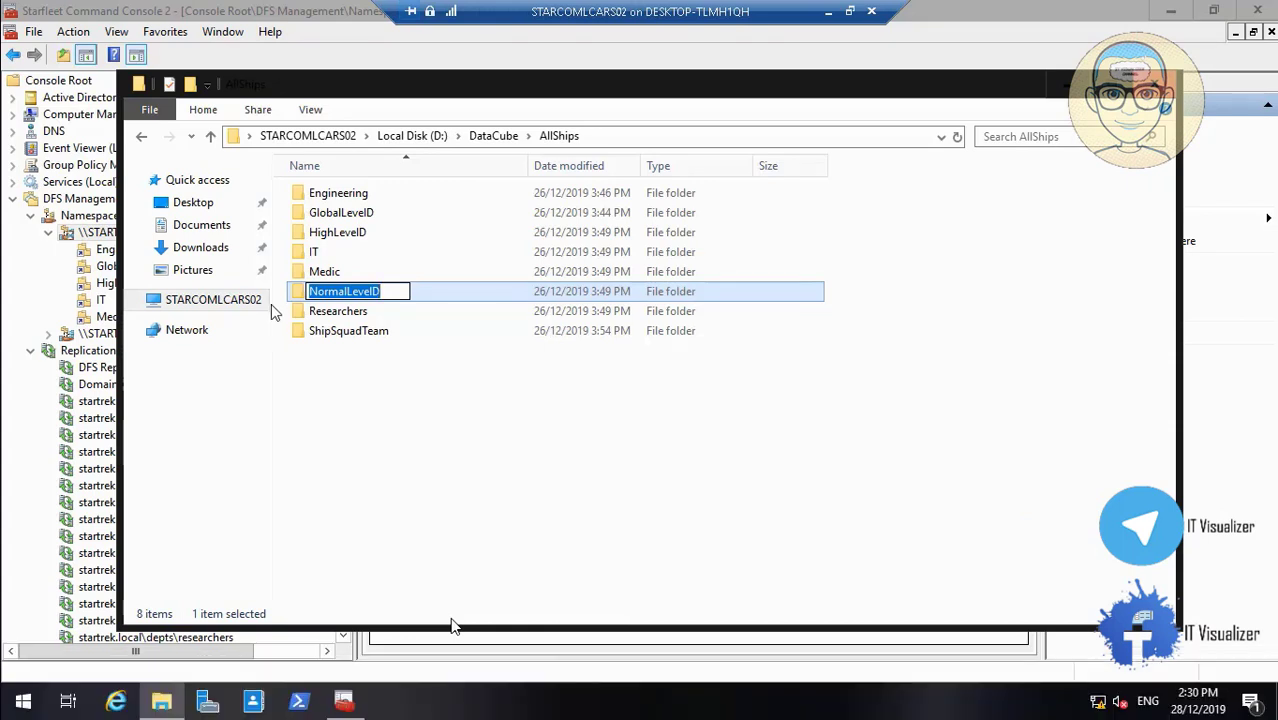
pyautogui.click(1058, 90)
pyautogui.write('NormalLevelD')
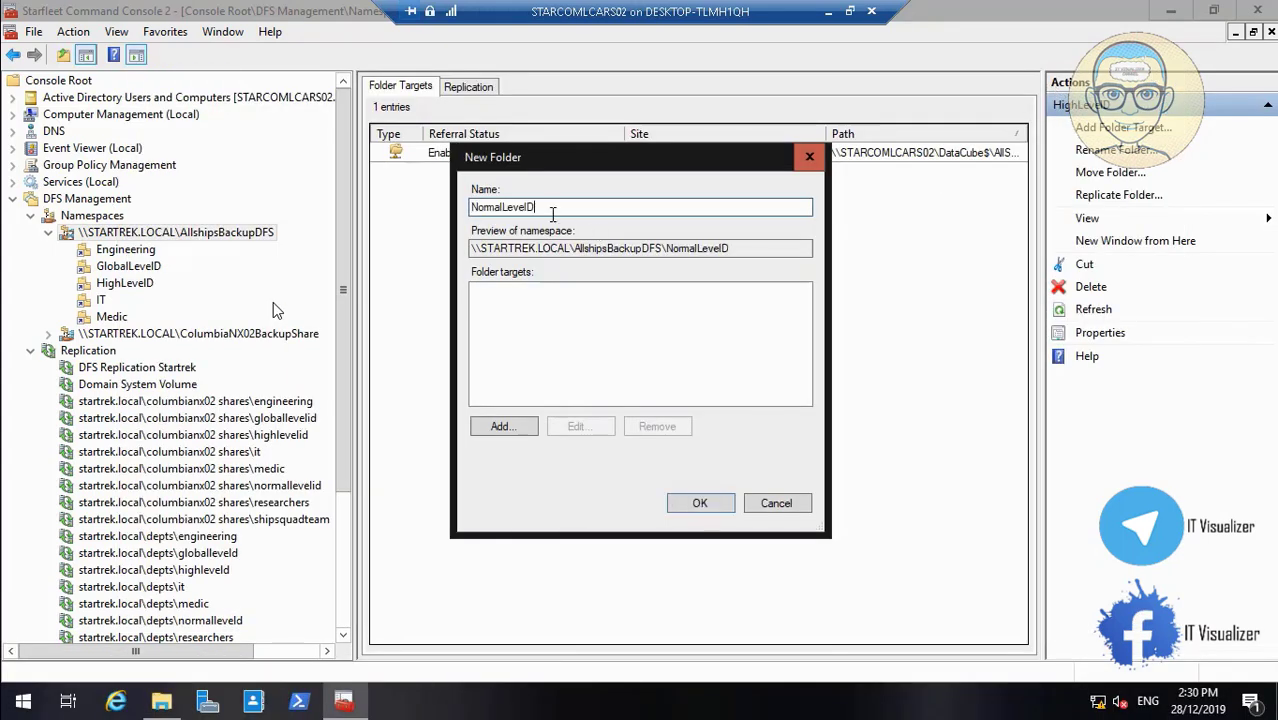
pyautogui.click(508, 425)
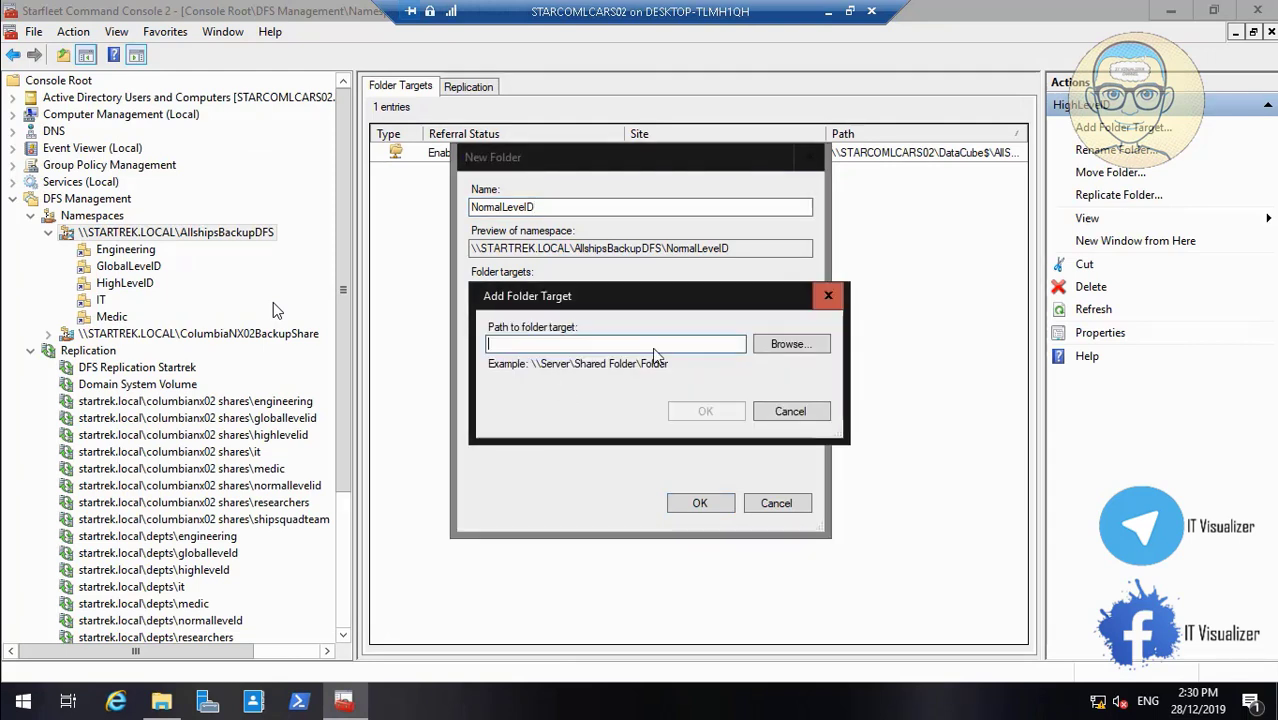
pyautogui.click(776, 343)
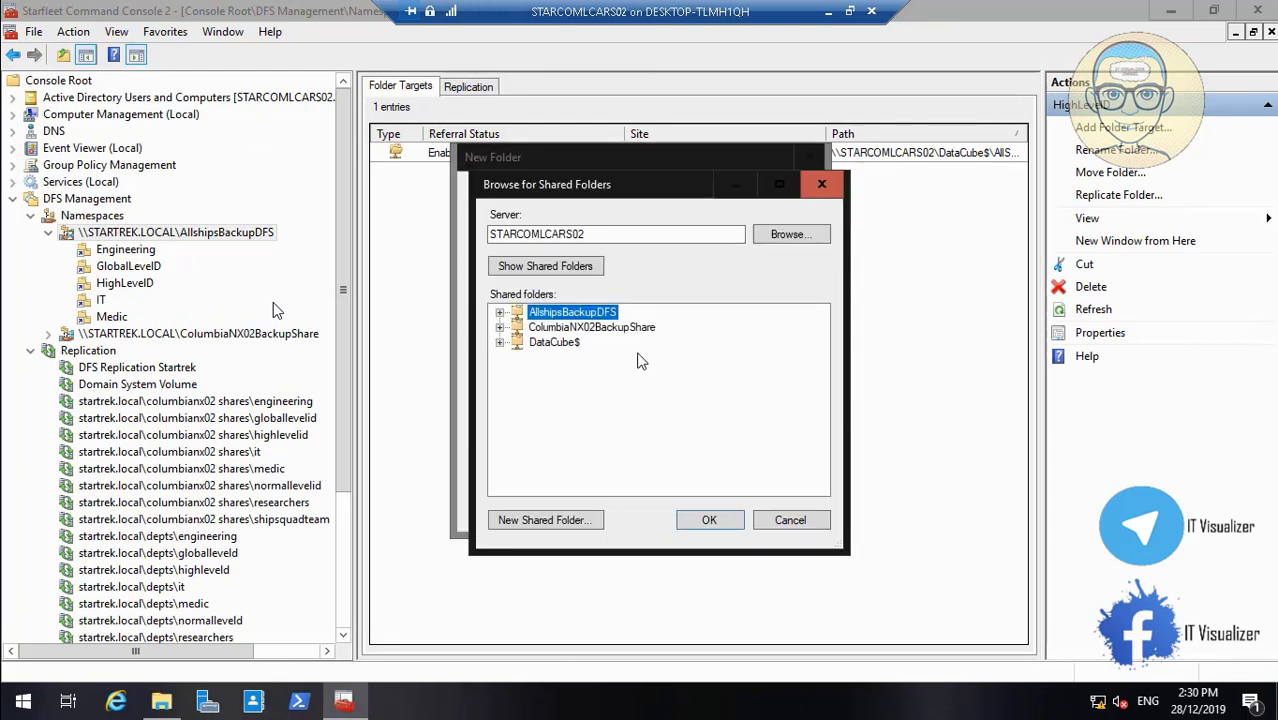
# Target NormalLevelID at DataCube$\AllShips\NormalLevelID and create the folder in AllshipsBackupDFS
pyautogui.click(501, 344)
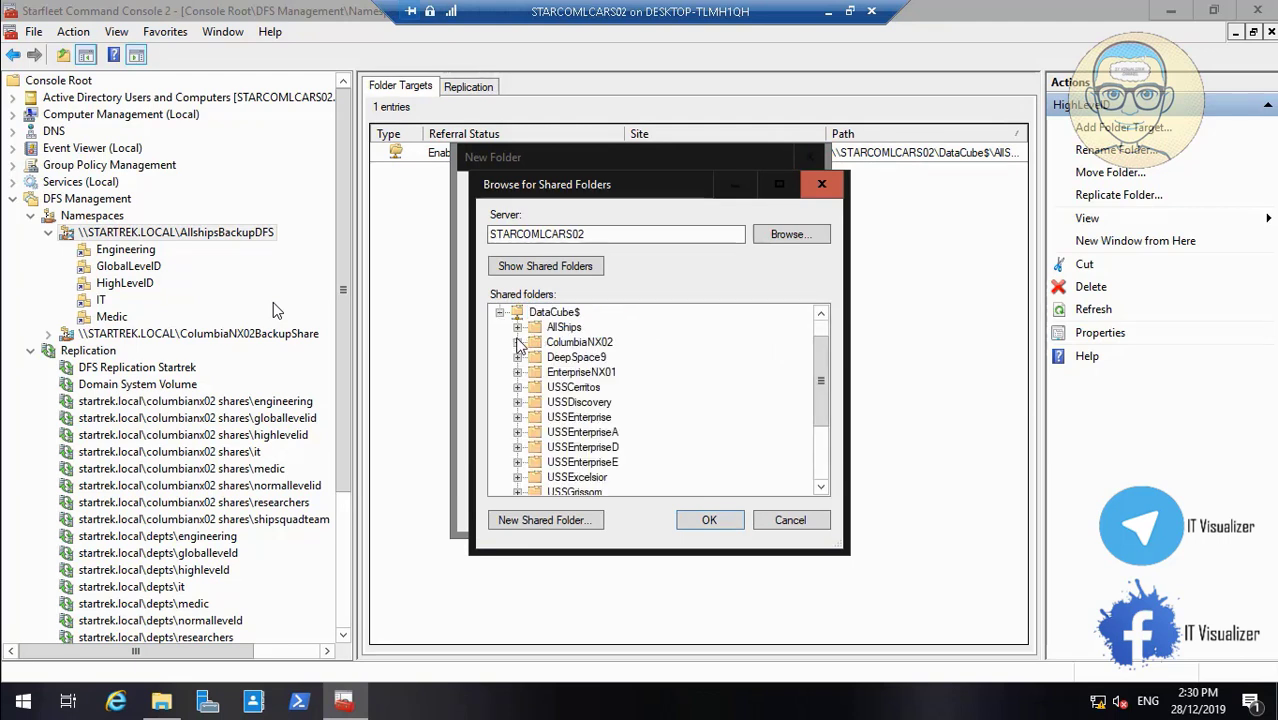
pyautogui.click(517, 327)
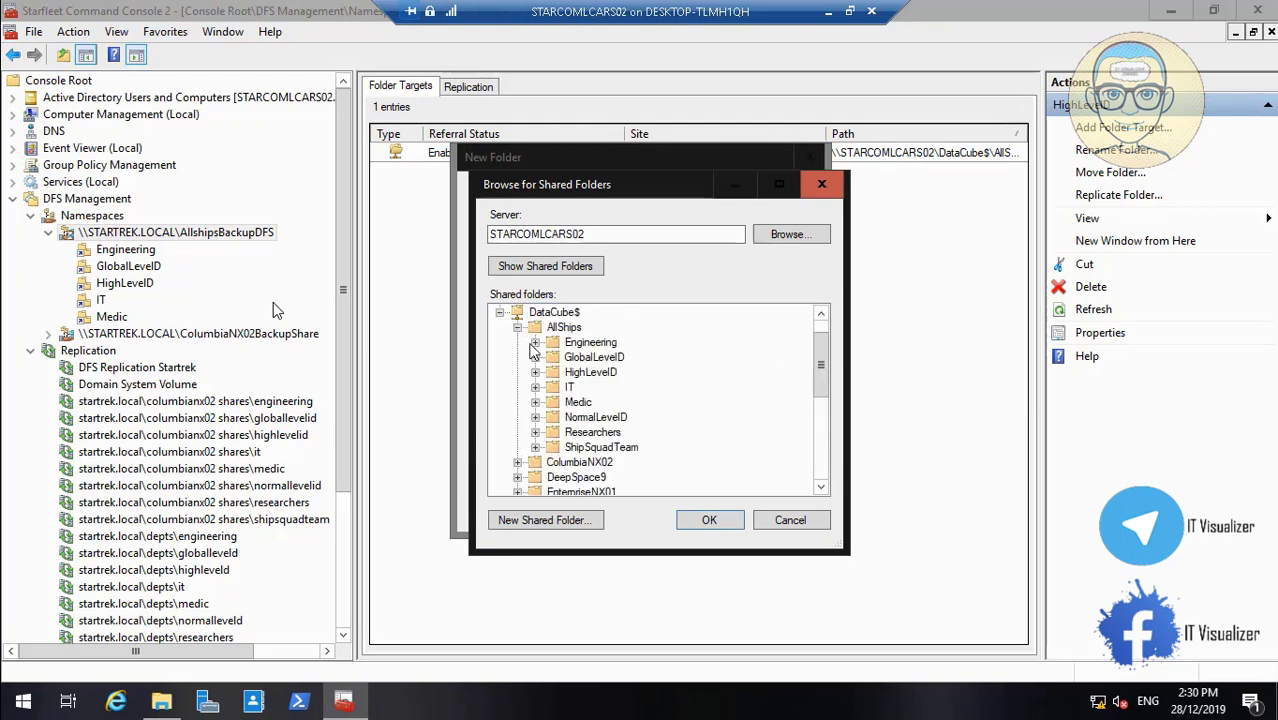
pyautogui.click(595, 418)
pyautogui.click(707, 522)
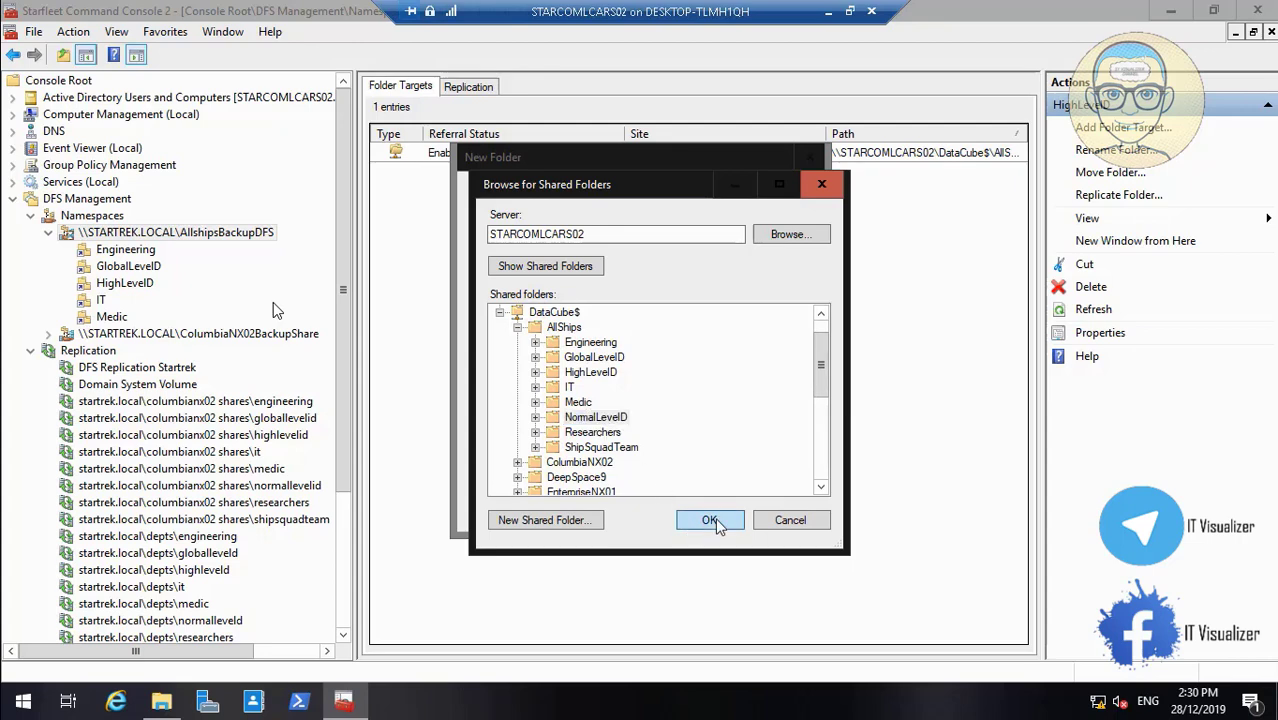
pyautogui.click(698, 414)
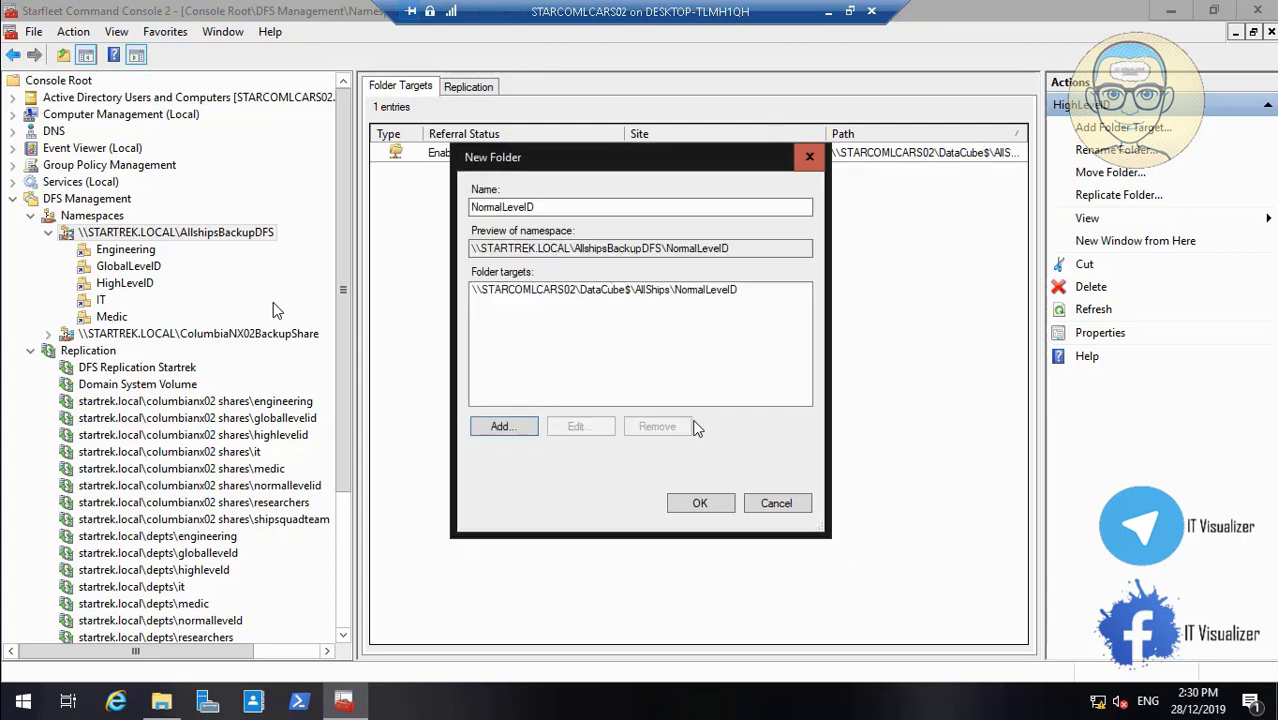
pyautogui.click(700, 504)
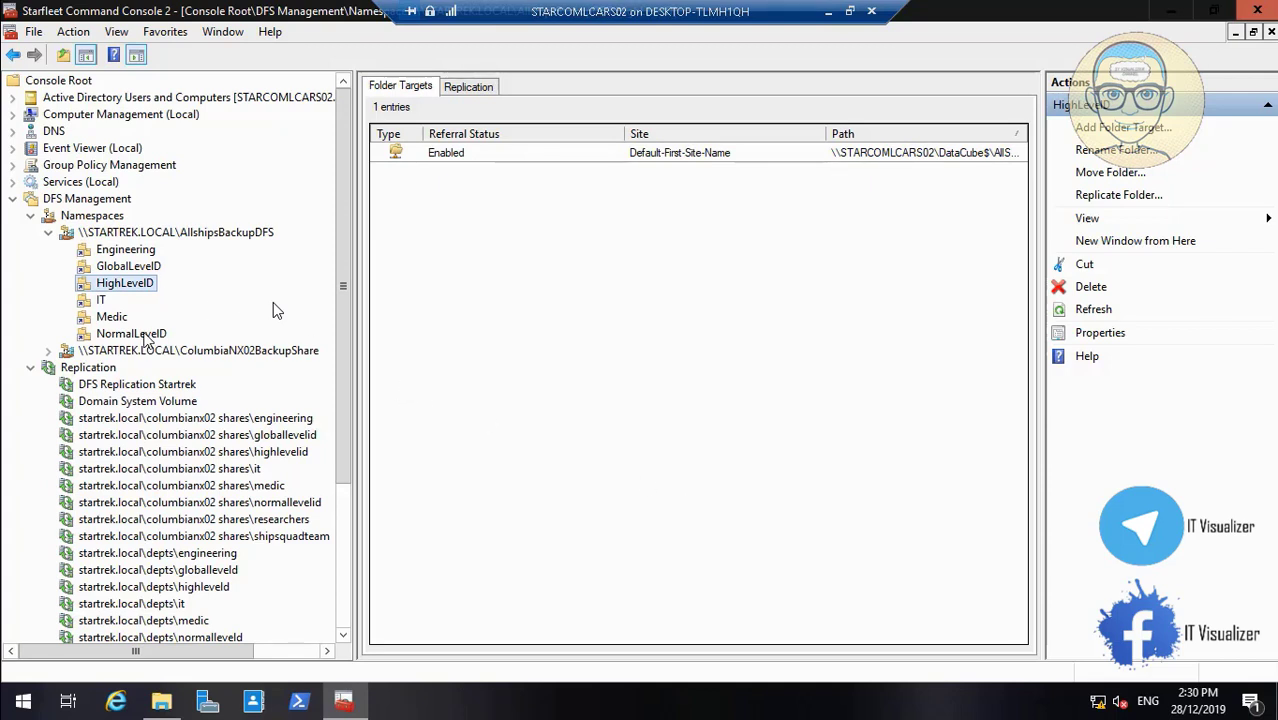
# Switch the NormalLevelID folder's properties to explicit view permissions
pyautogui.rightClick(143, 336)
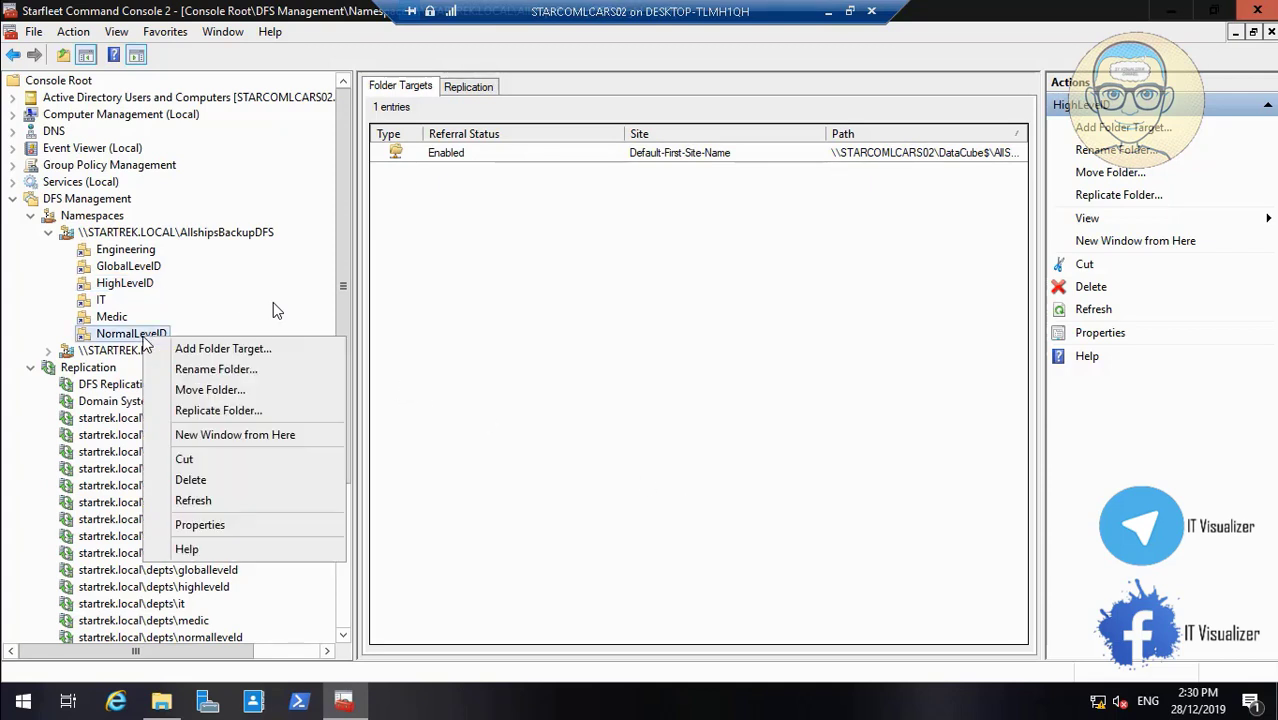
pyautogui.click(212, 522)
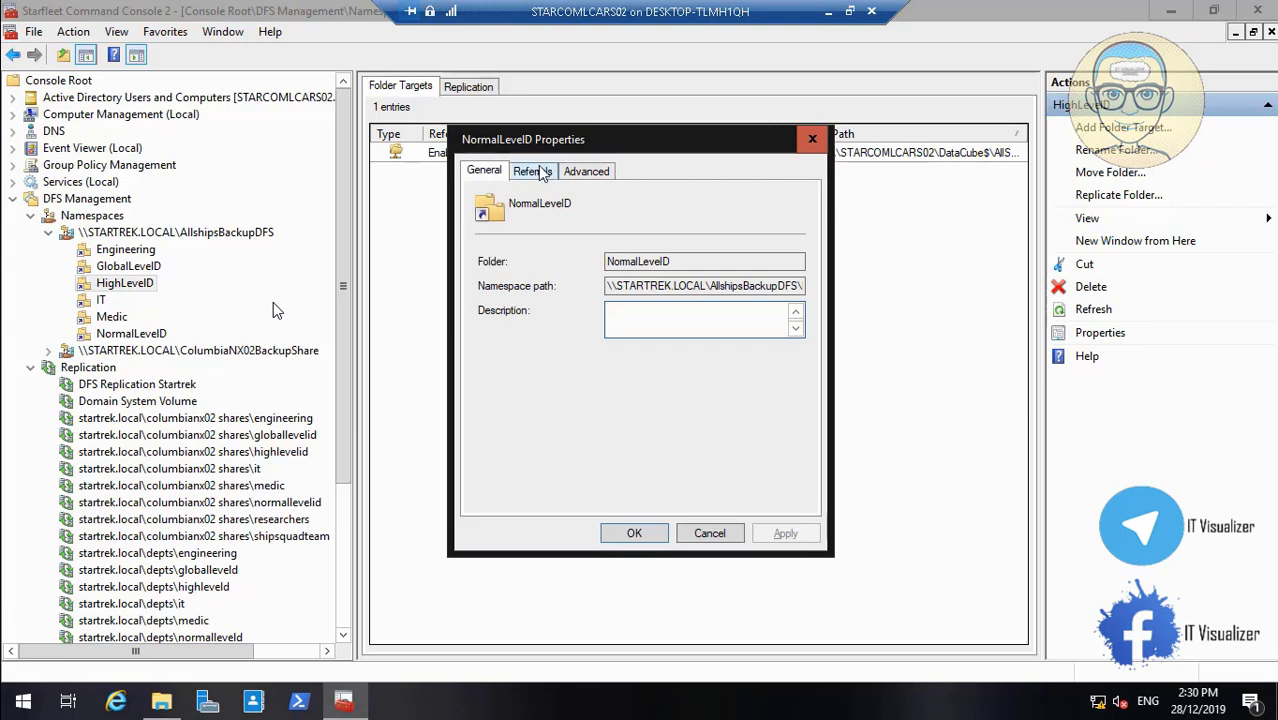
pyautogui.click(588, 174)
pyautogui.click(527, 341)
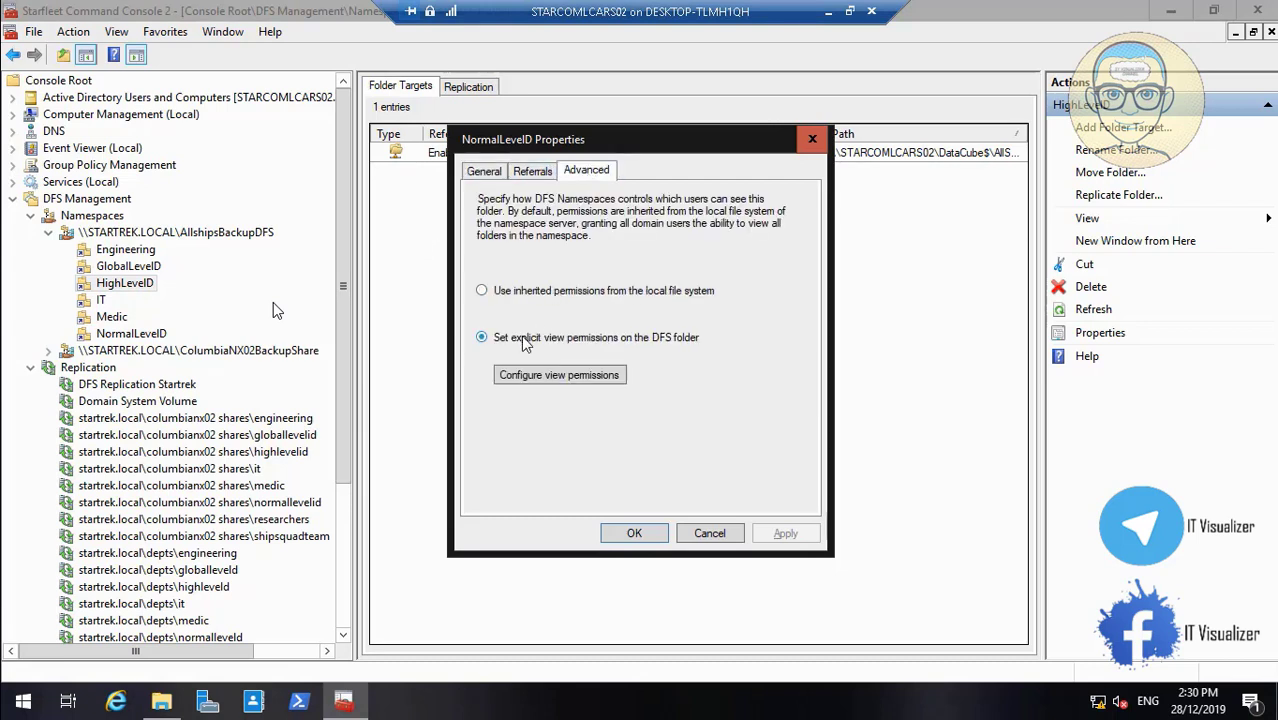
pyautogui.click(568, 378)
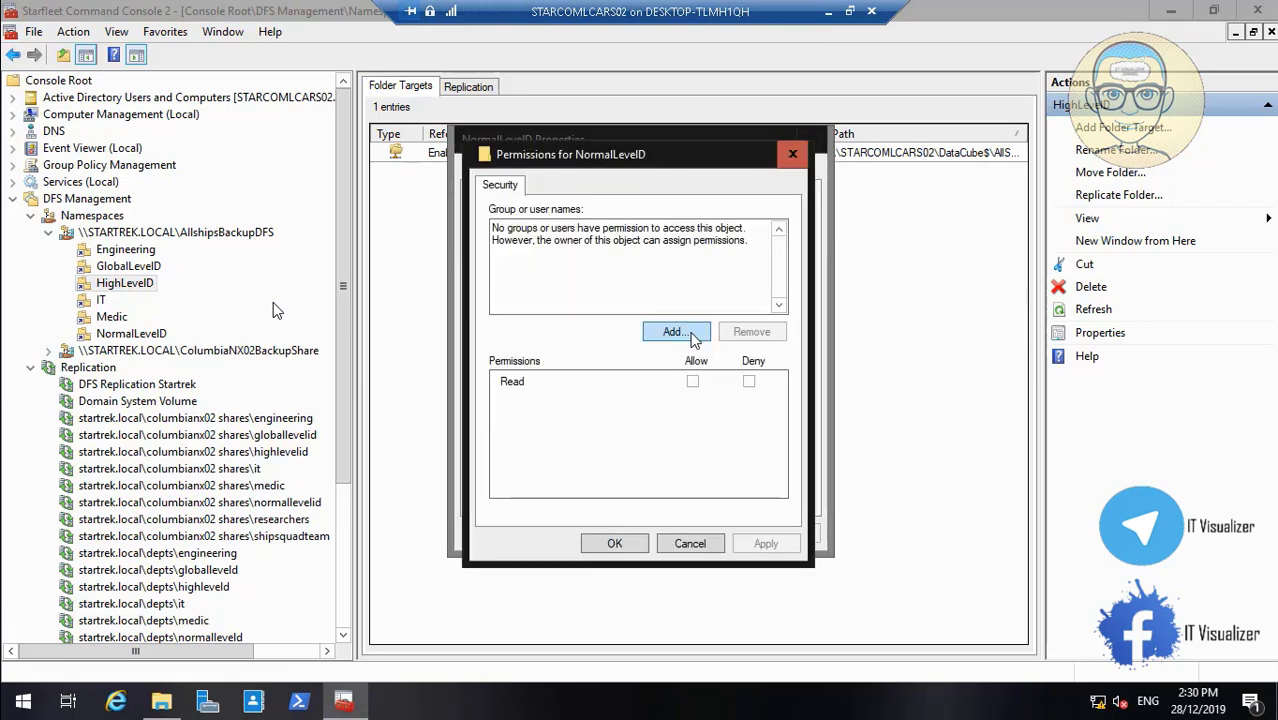
# Grant STARCOM_NormalLevel_Users Read view access and apply the folder properties
pyautogui.click(690, 335)
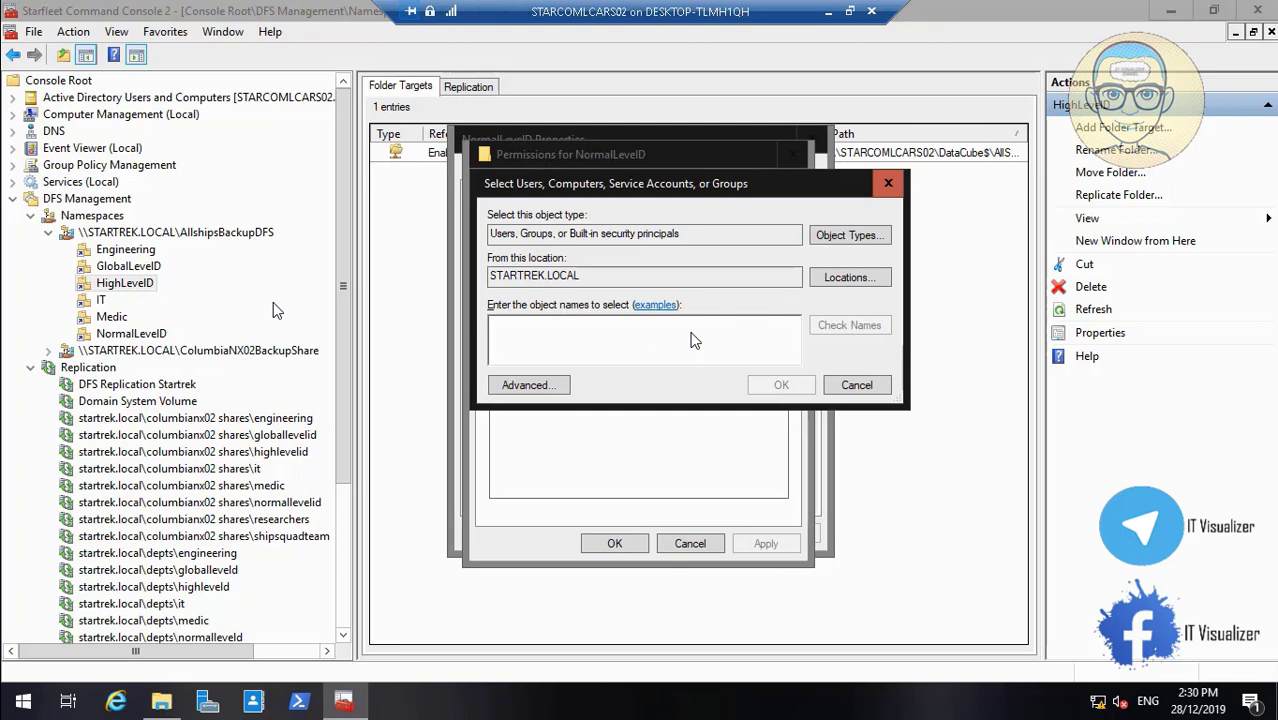
pyautogui.write('St')
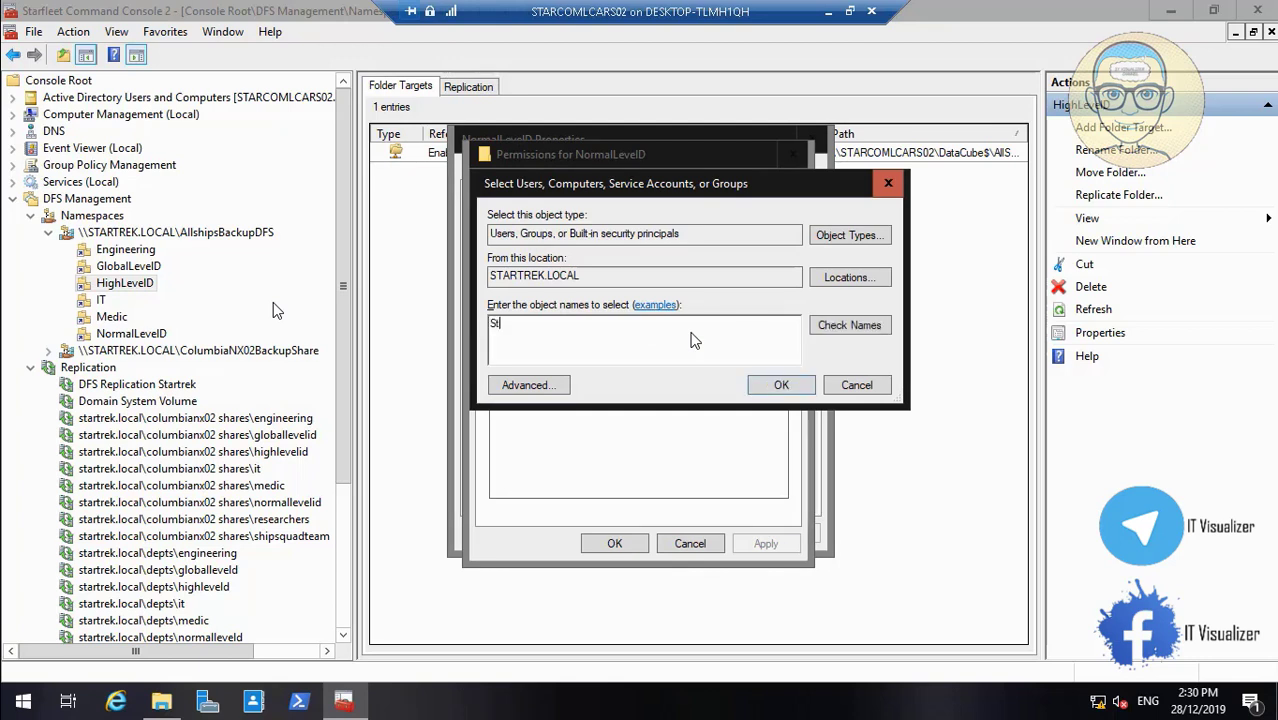
pyautogui.write('arcom_nor')
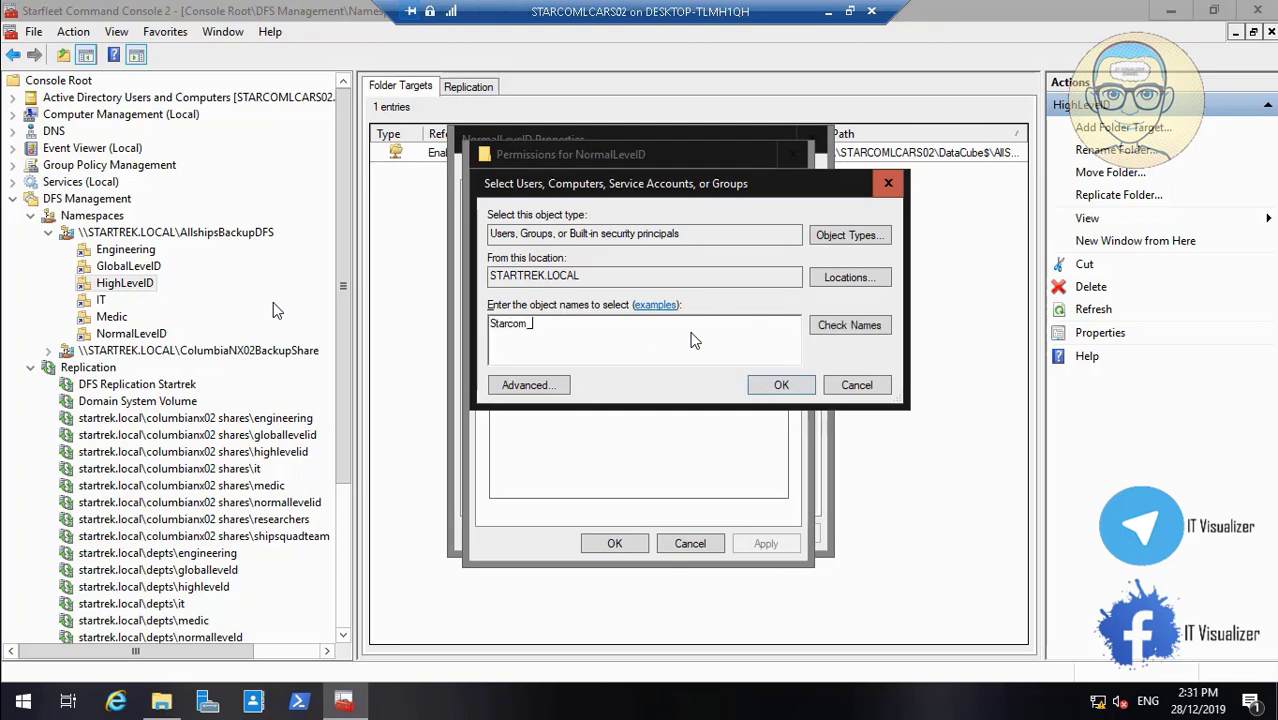
pyautogui.click(850, 325)
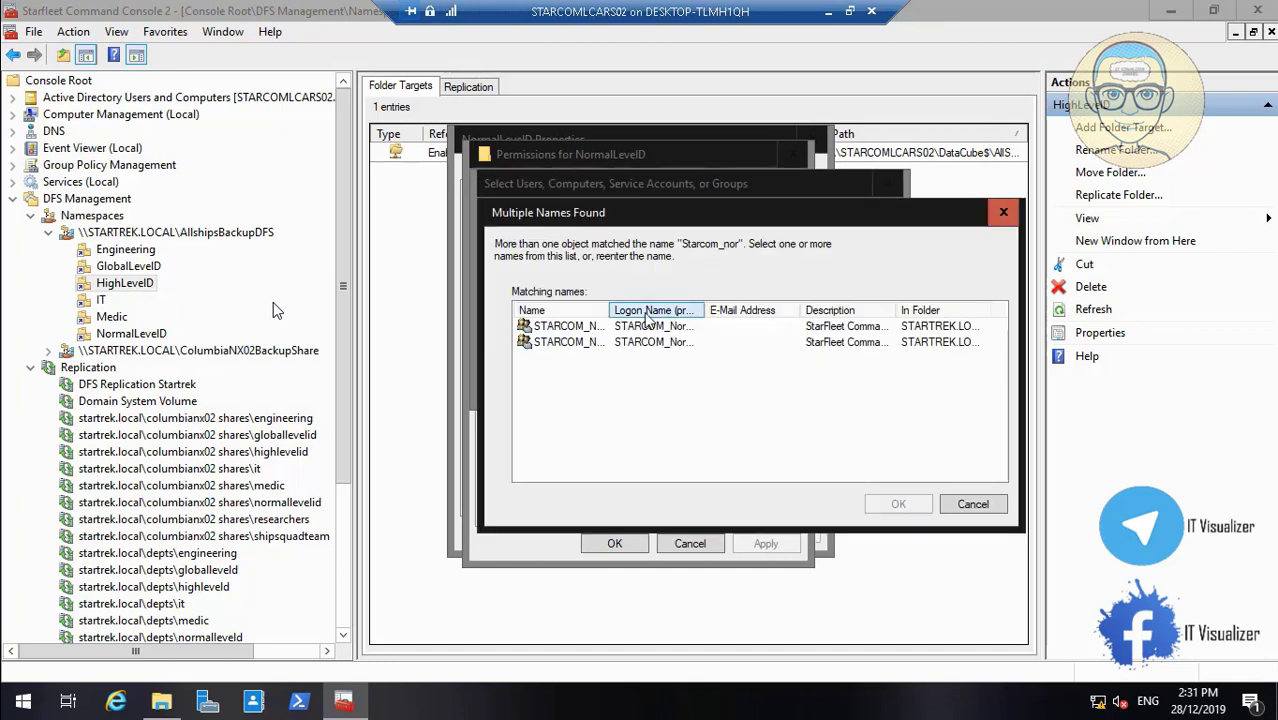
pyautogui.moveTo(608, 310); pyautogui.dragTo(693, 311)
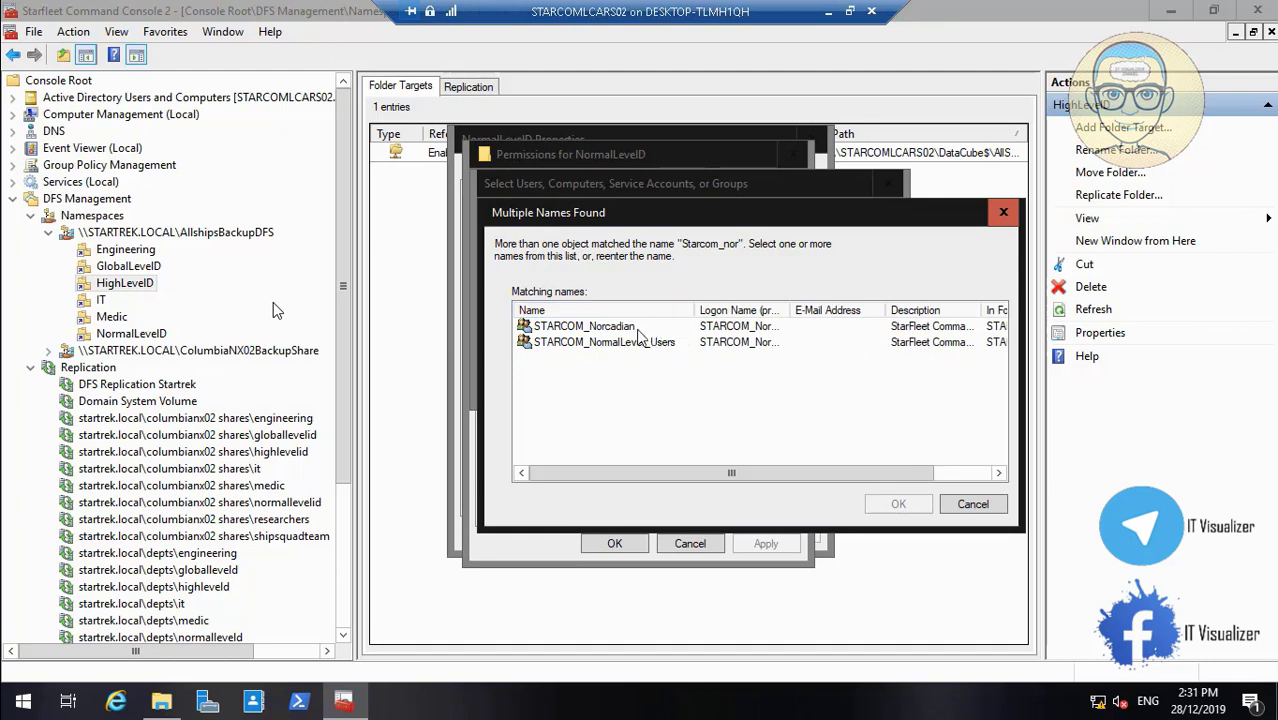
pyautogui.click(637, 344)
pyautogui.click(898, 504)
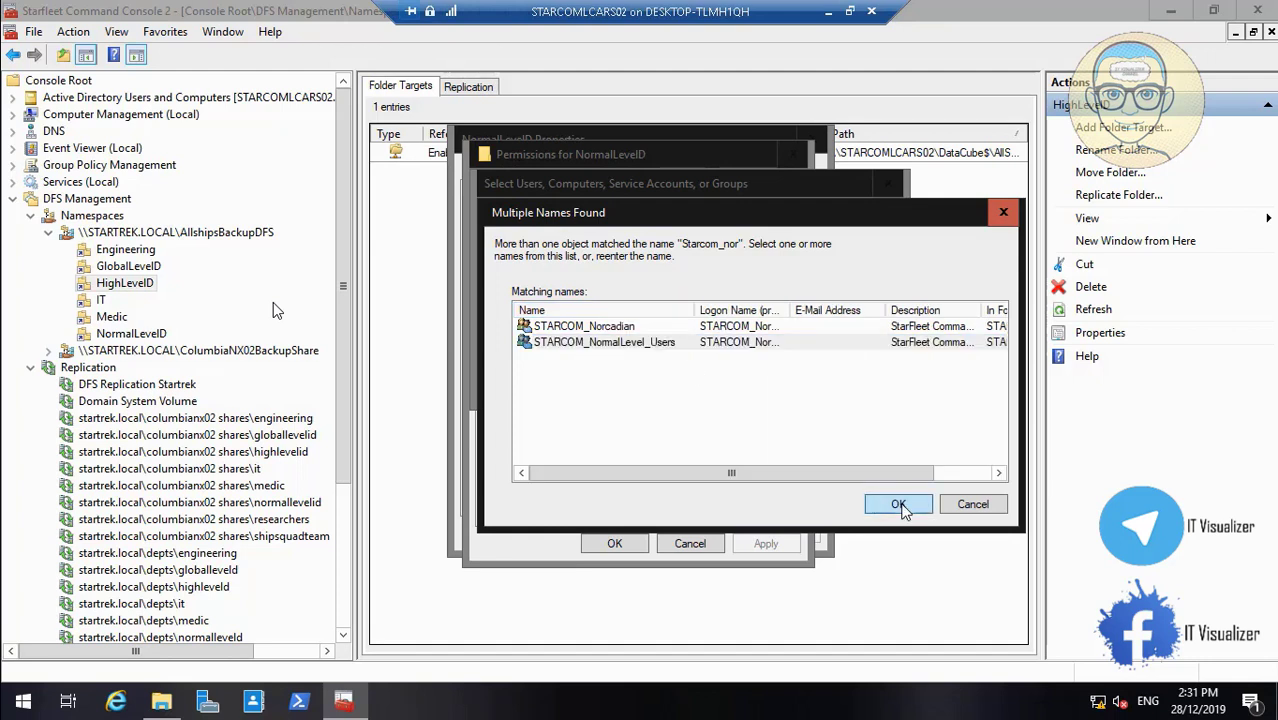
pyautogui.click(779, 389)
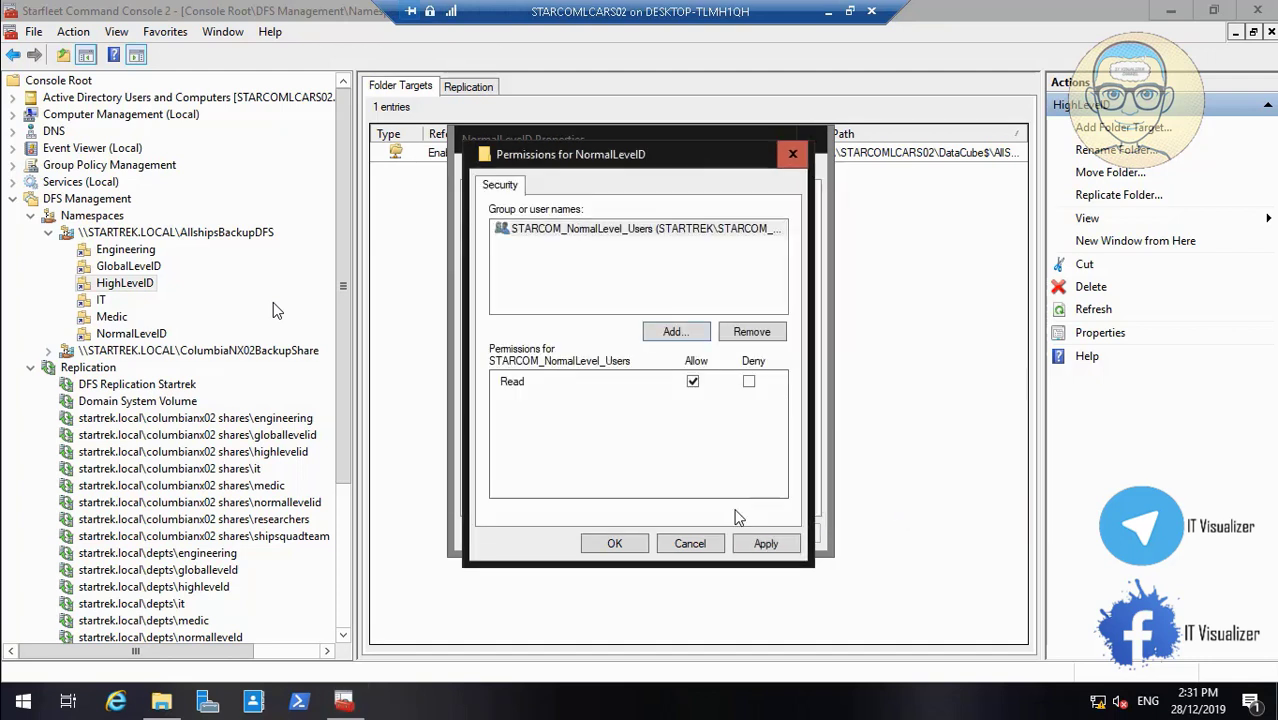
pyautogui.click(760, 545)
pyautogui.click(642, 549)
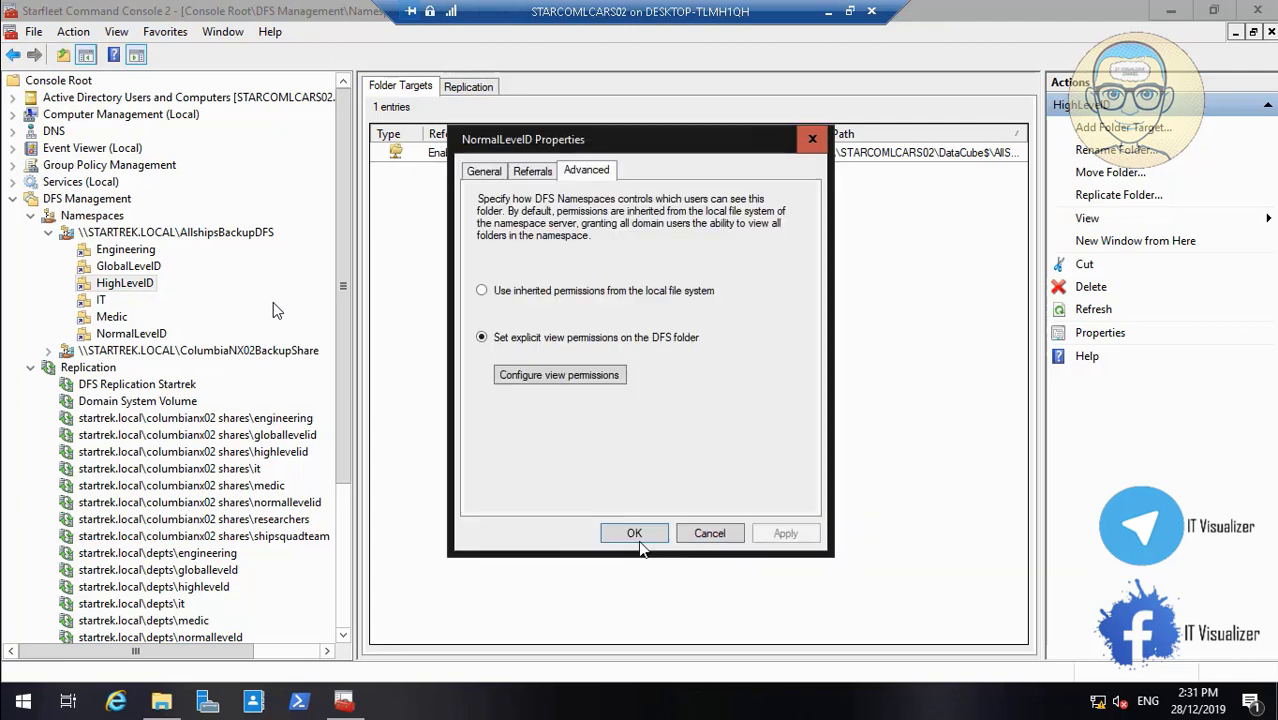
pyautogui.click(779, 533)
pyautogui.click(645, 532)
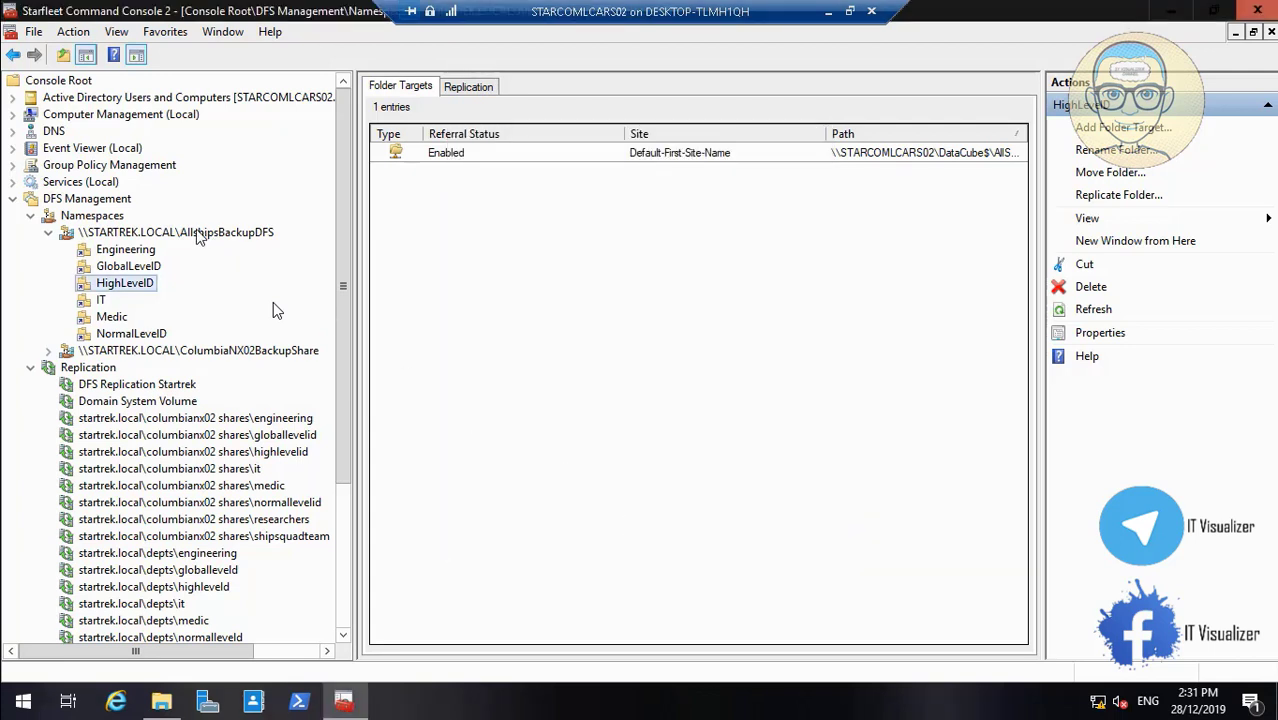
pyautogui.click(163, 703)
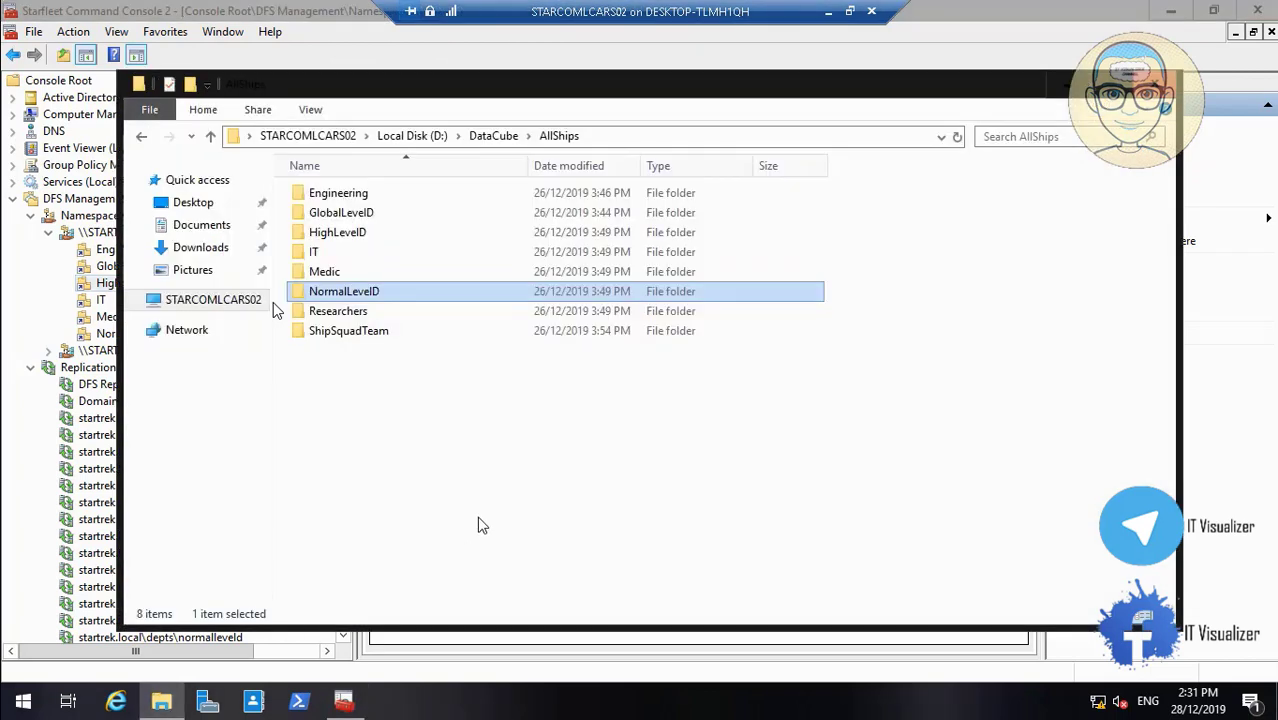
pyautogui.click(357, 316)
pyautogui.rightClick(356, 318)
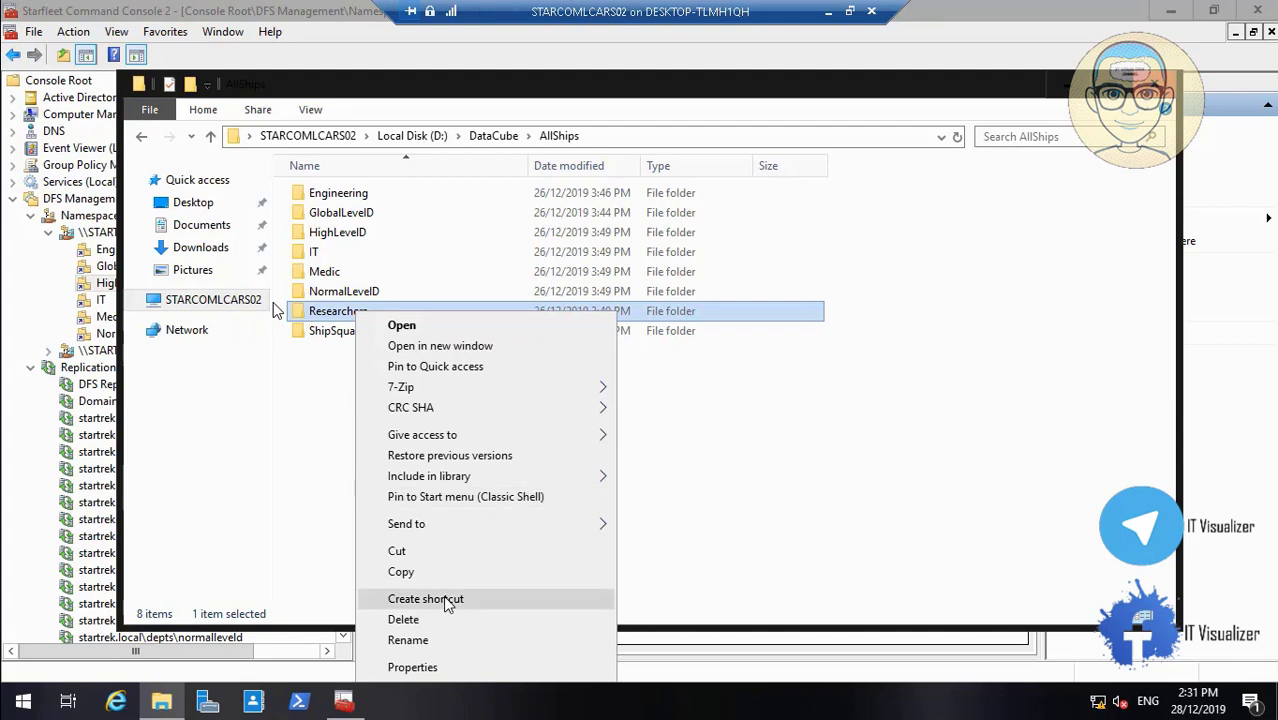
pyautogui.click(408, 640)
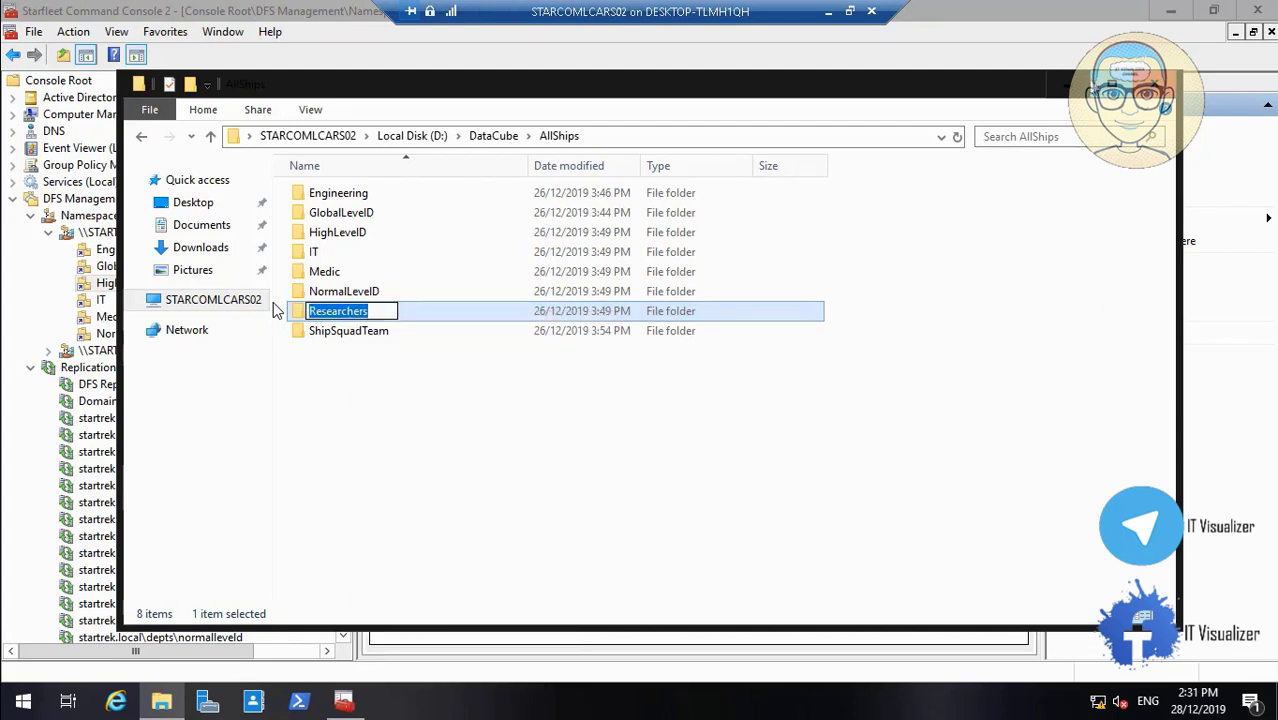
pyautogui.click(1068, 84)
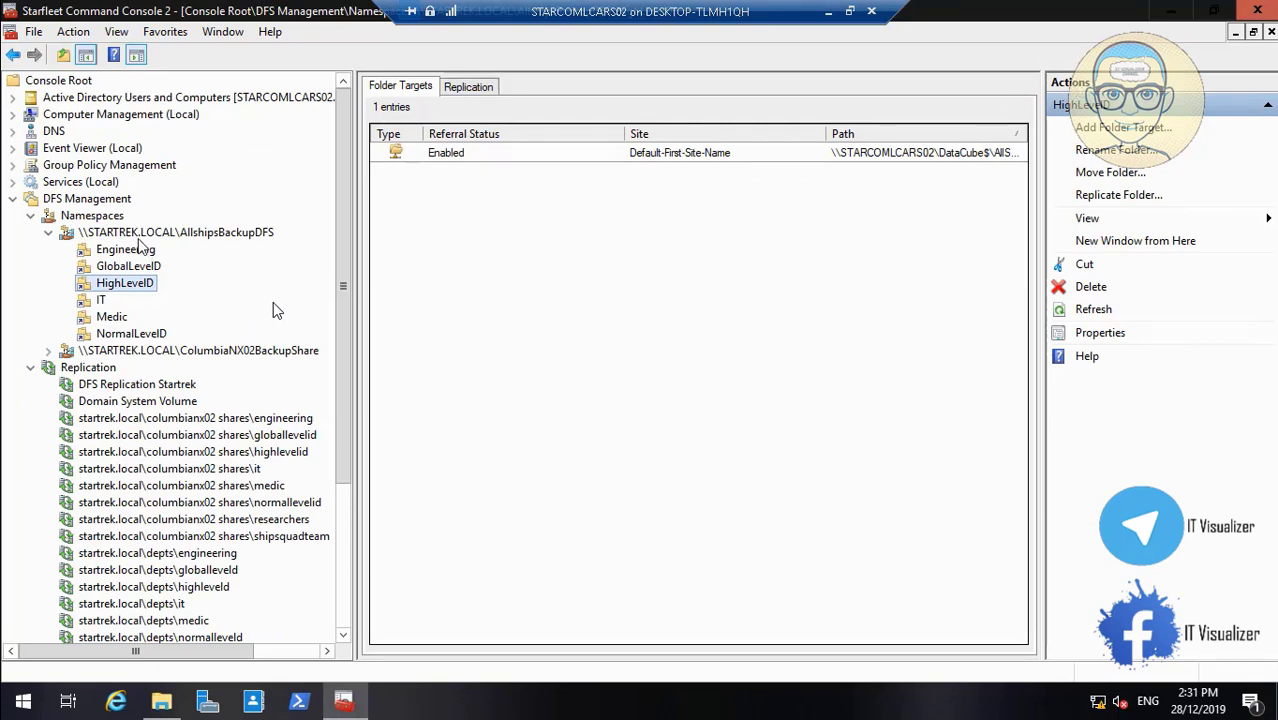
# Create a Researchers namespace folder targeting \\STARCOMLCARS02\DataCube$\AllShips\Researchers
pyautogui.rightClick(138, 233)
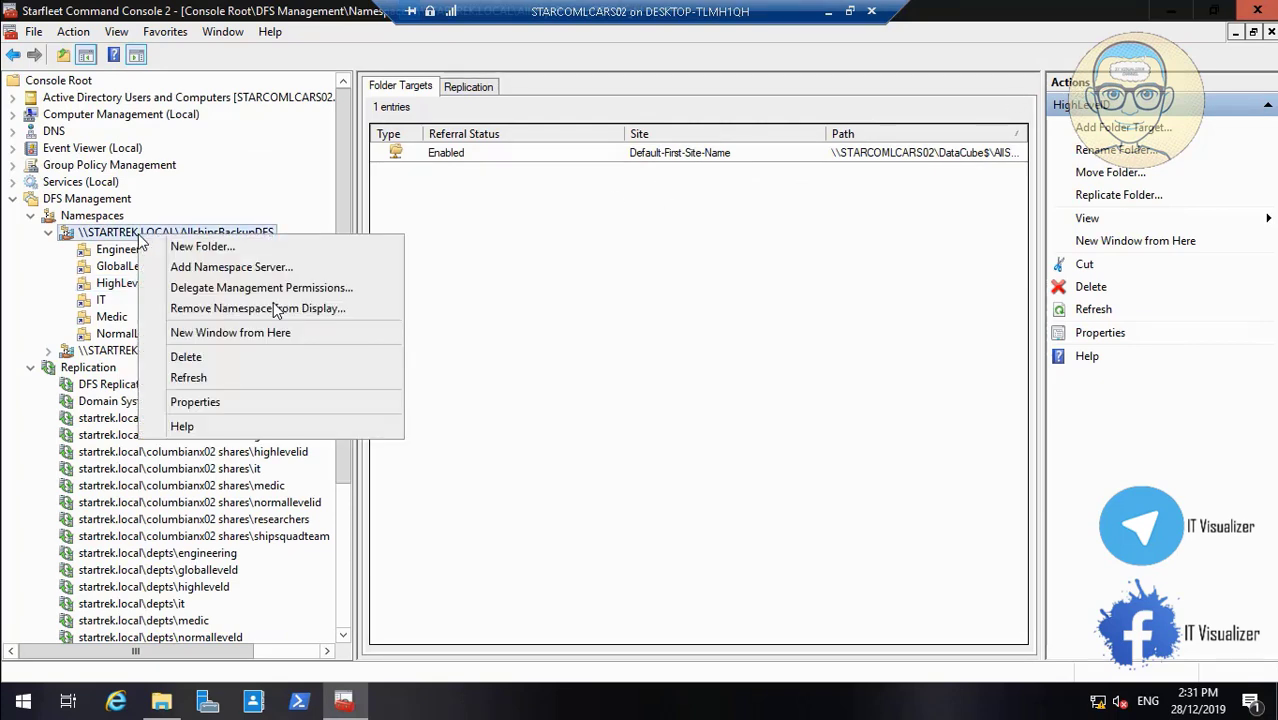
pyautogui.click(175, 251)
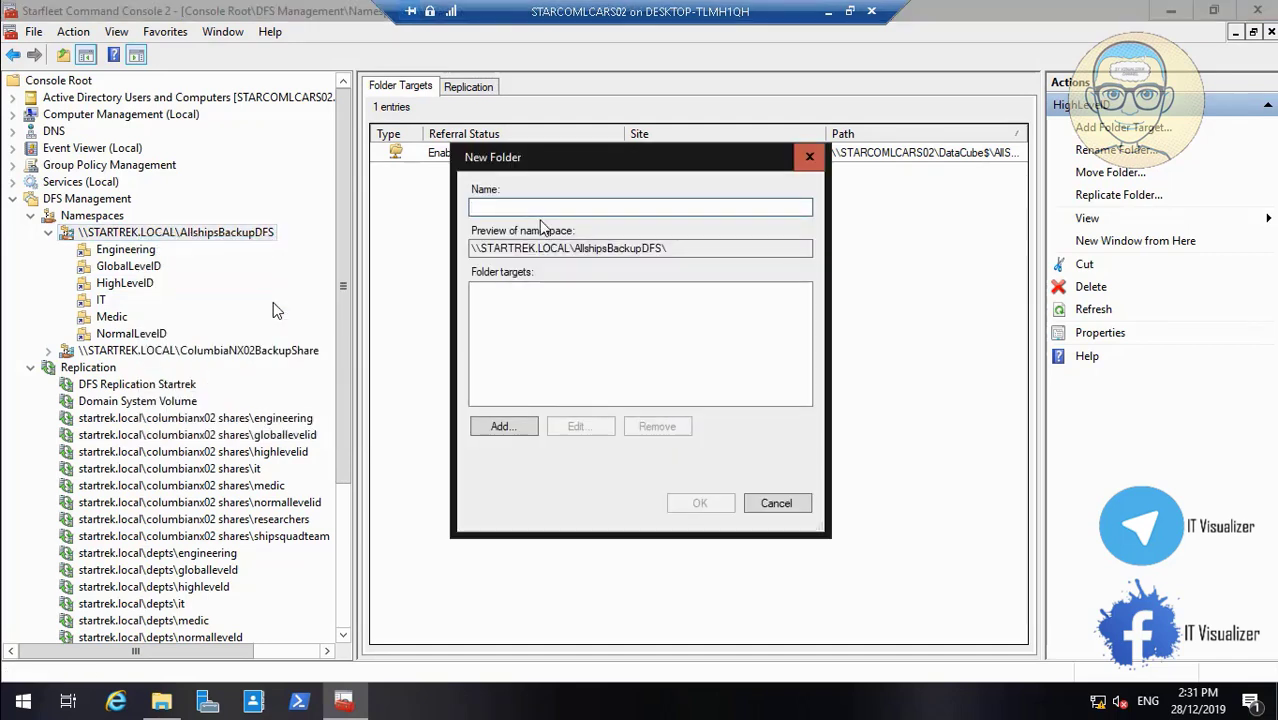
pyautogui.write('Researchers')
pyautogui.click(503, 426)
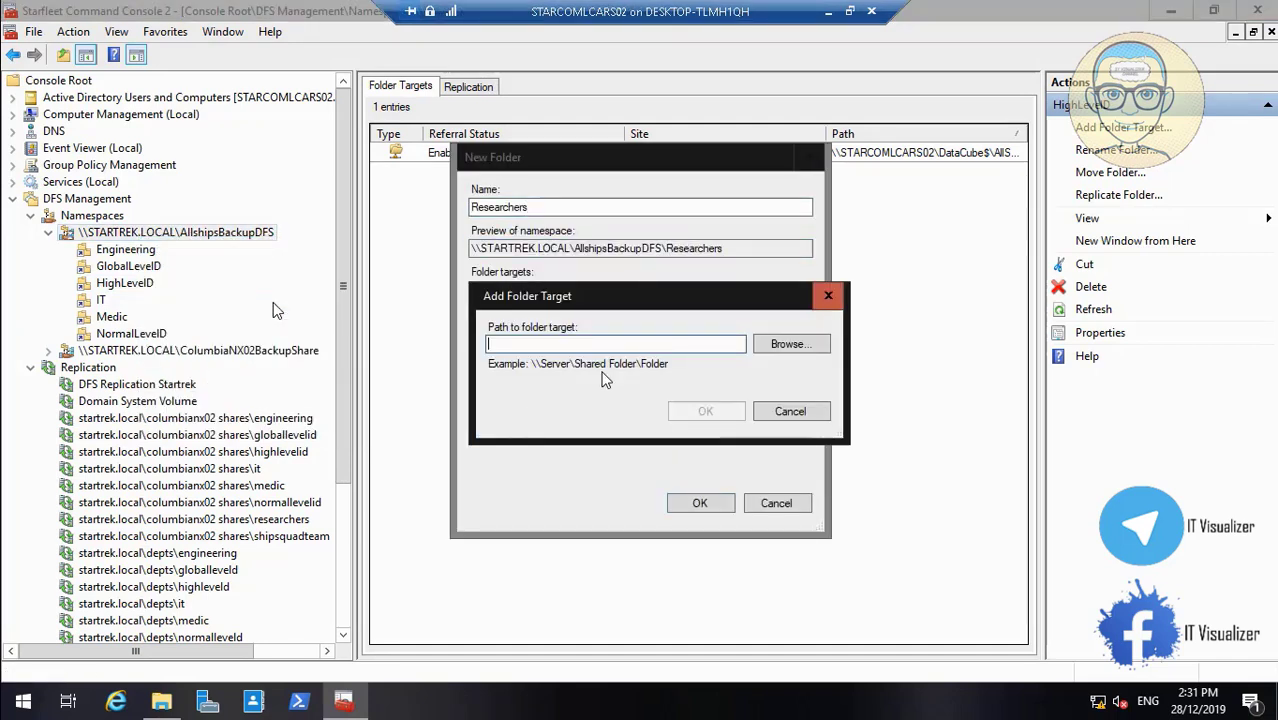
pyautogui.click(791, 345)
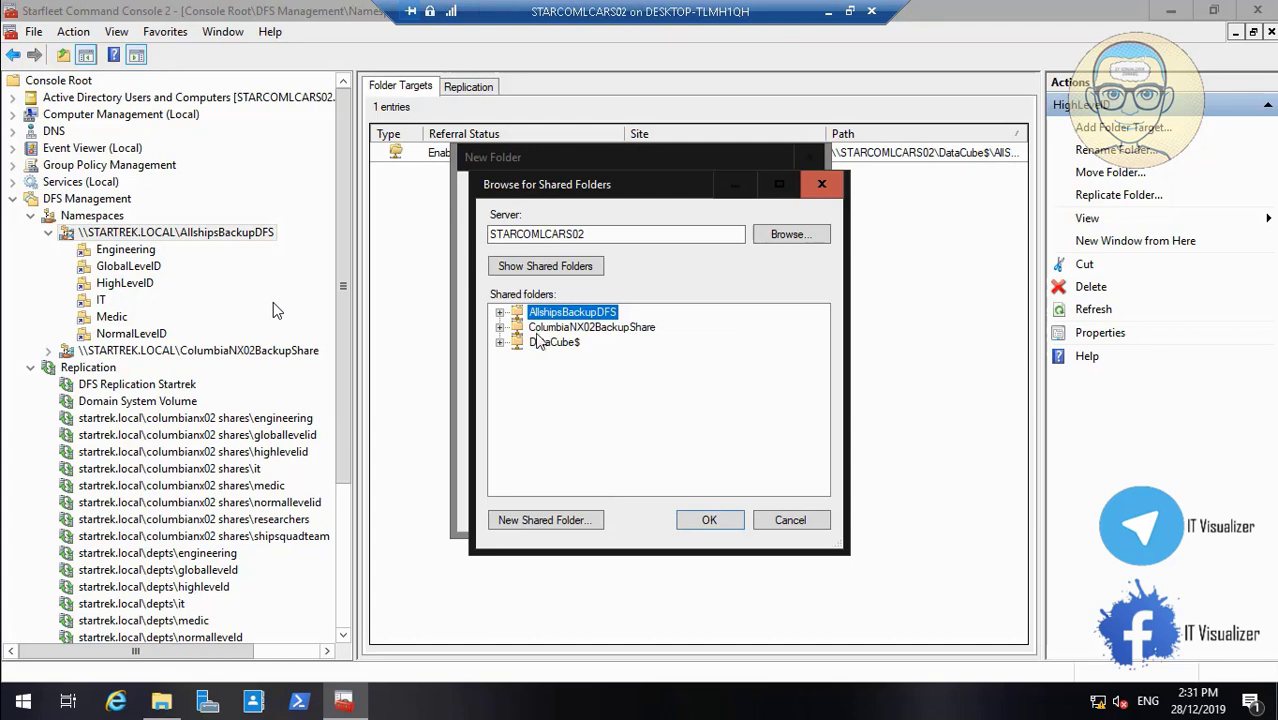
pyautogui.click(501, 342)
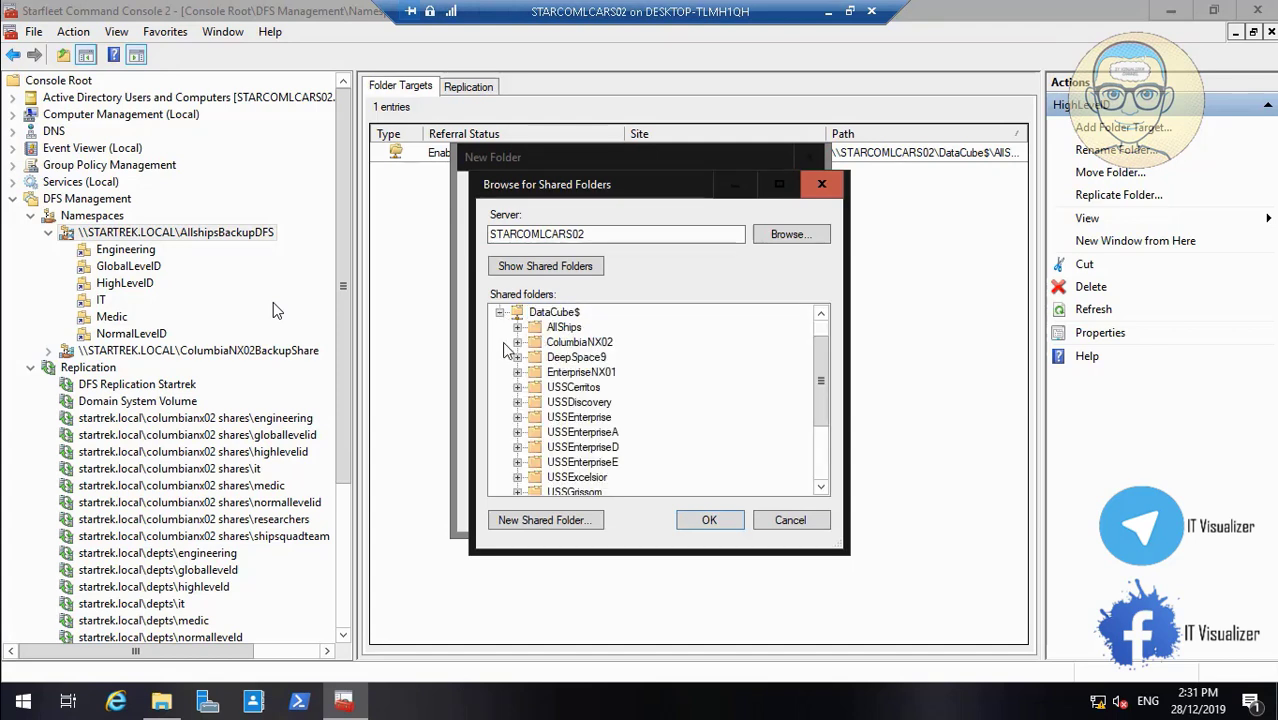
pyautogui.click(517, 328)
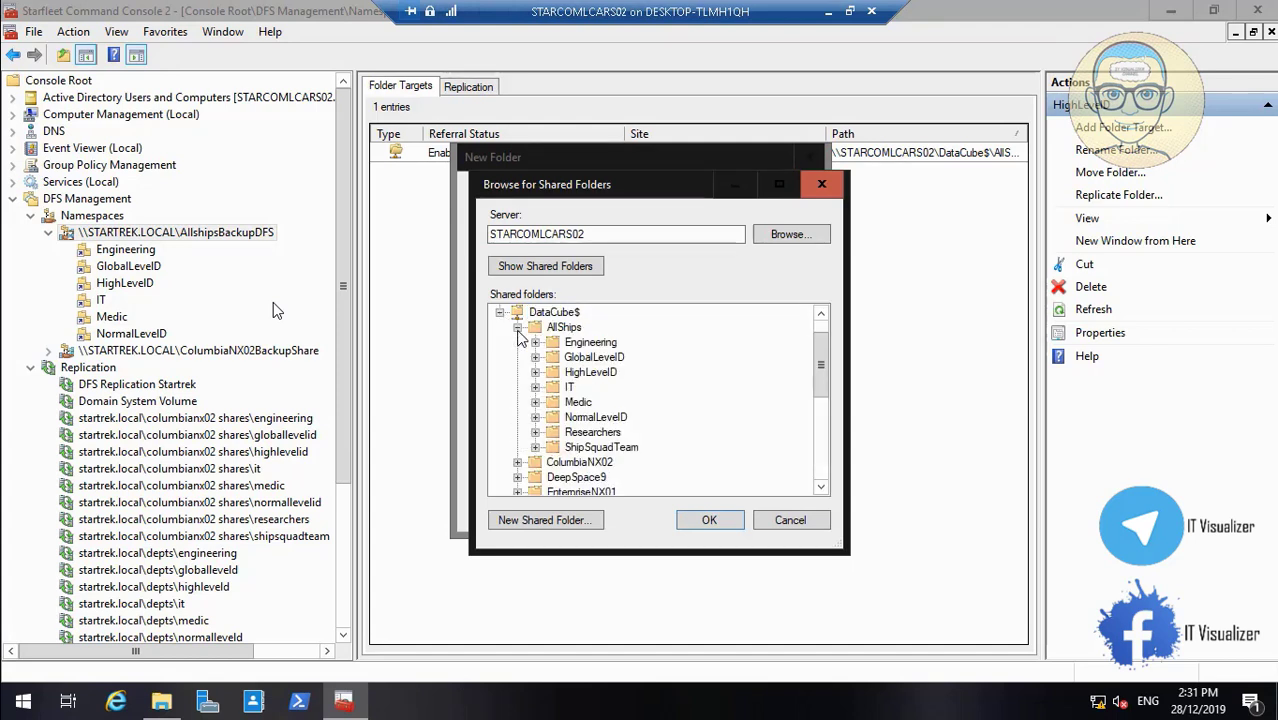
pyautogui.click(600, 437)
pyautogui.click(711, 521)
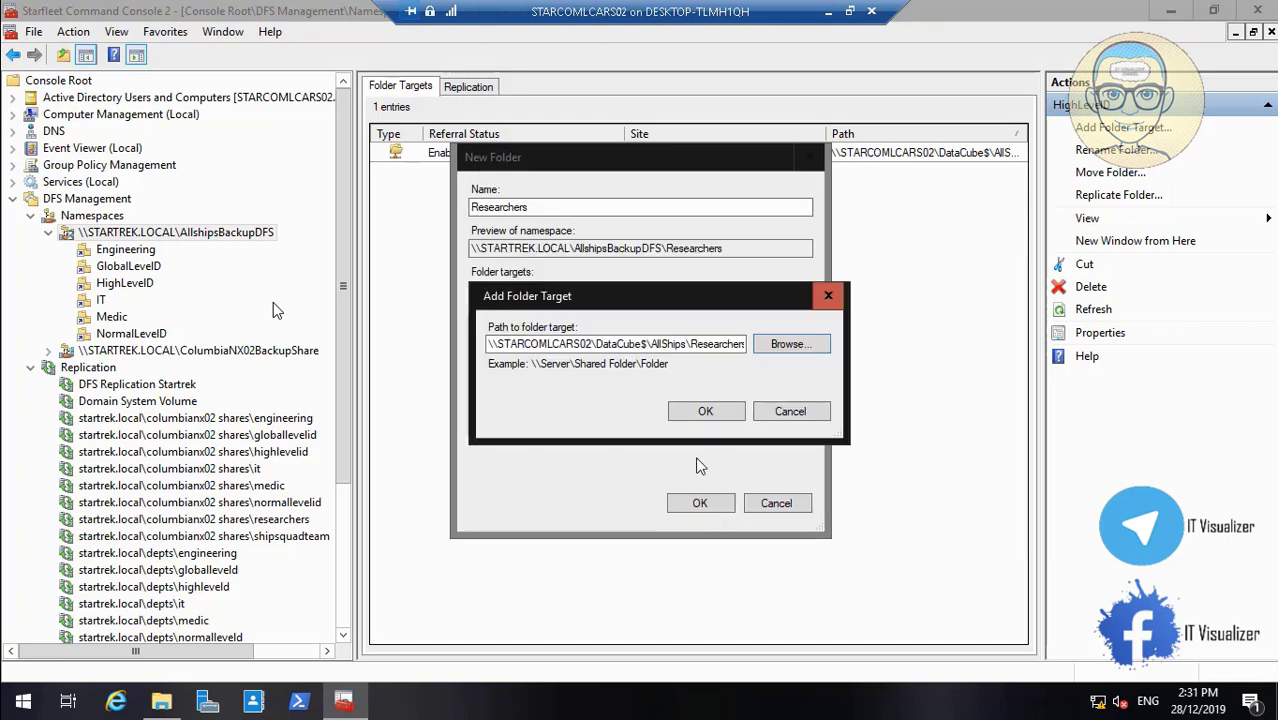
pyautogui.click(706, 413)
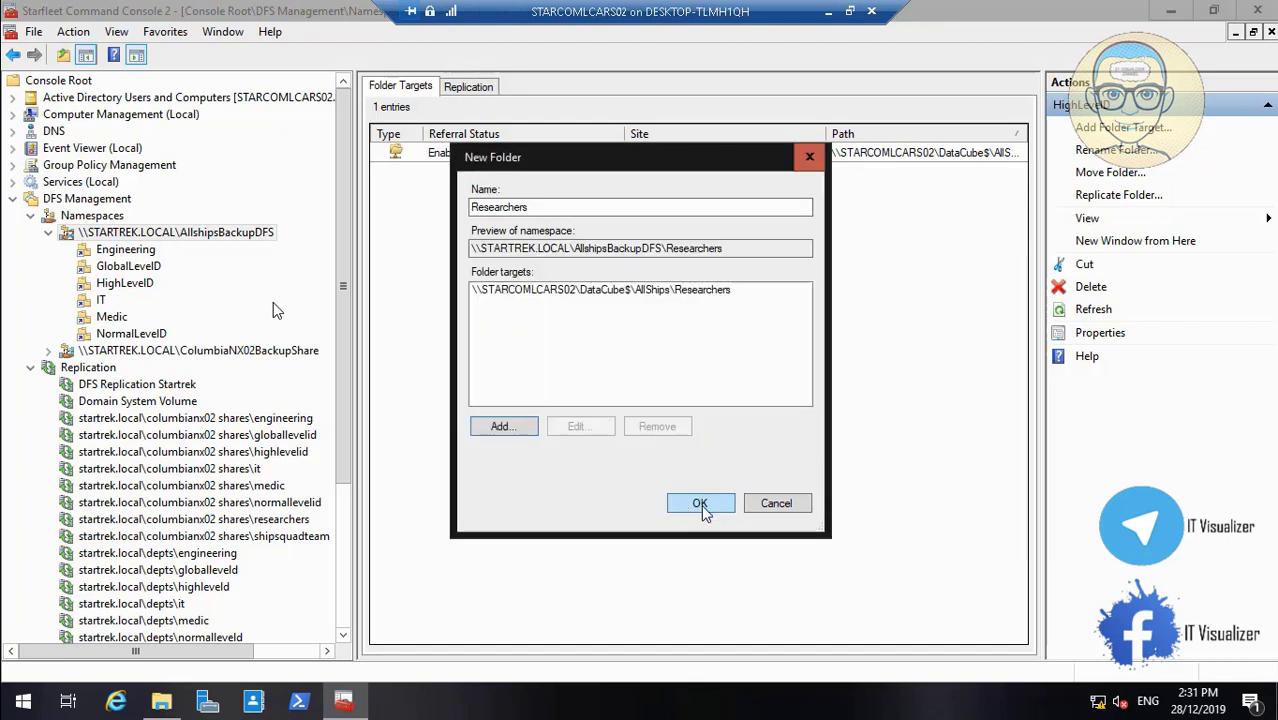
pyautogui.click(700, 505)
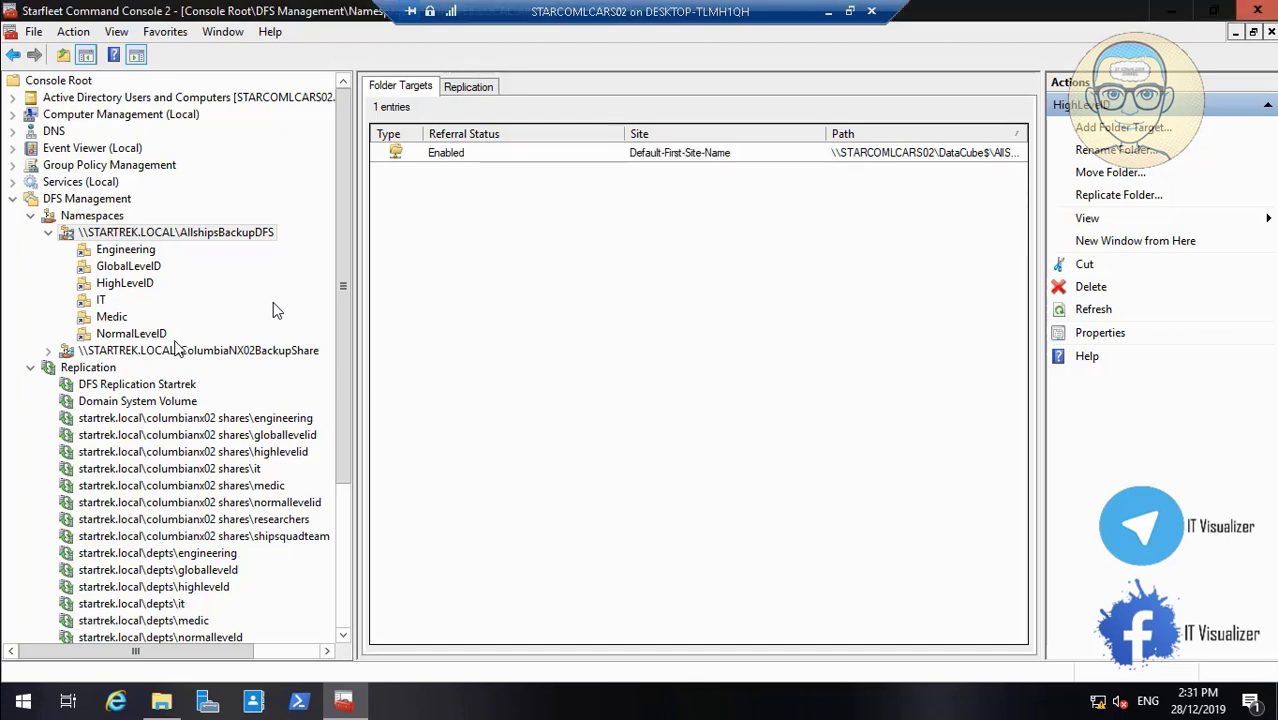
# Switch the Researchers folder's properties to explicit view permissions
pyautogui.click(118, 350)
pyautogui.rightClick(116, 349)
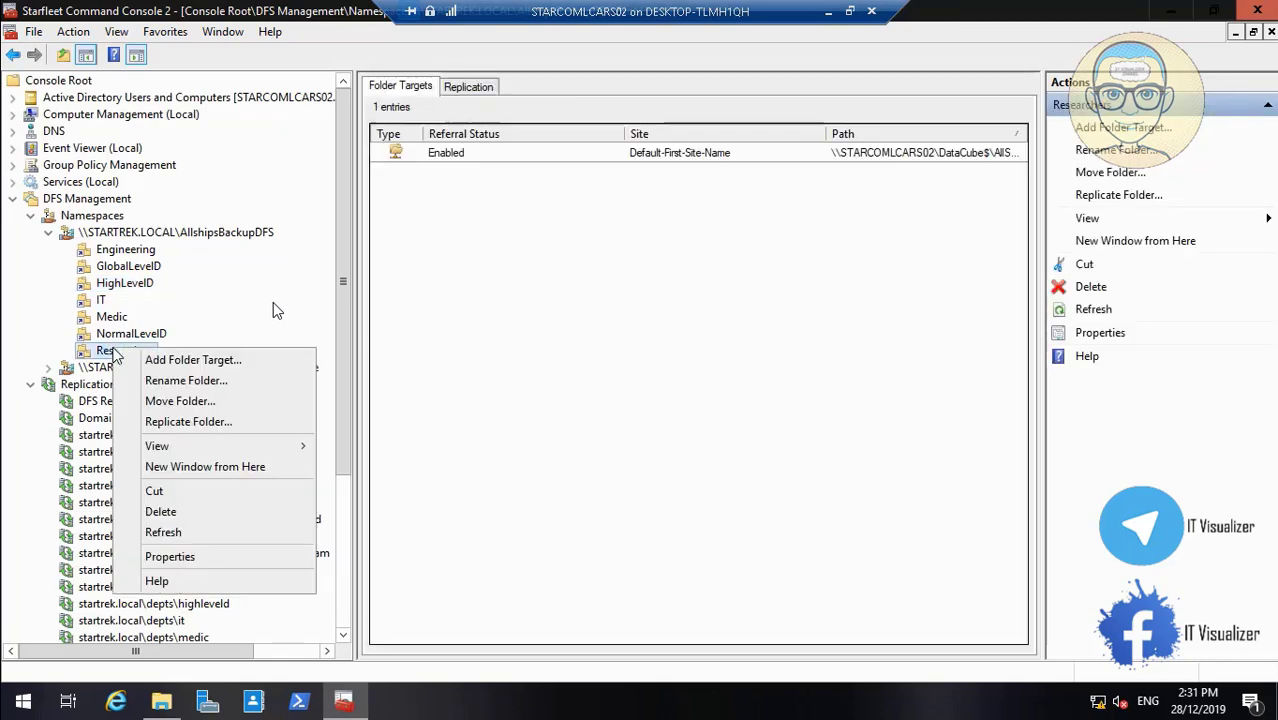
pyautogui.click(170, 556)
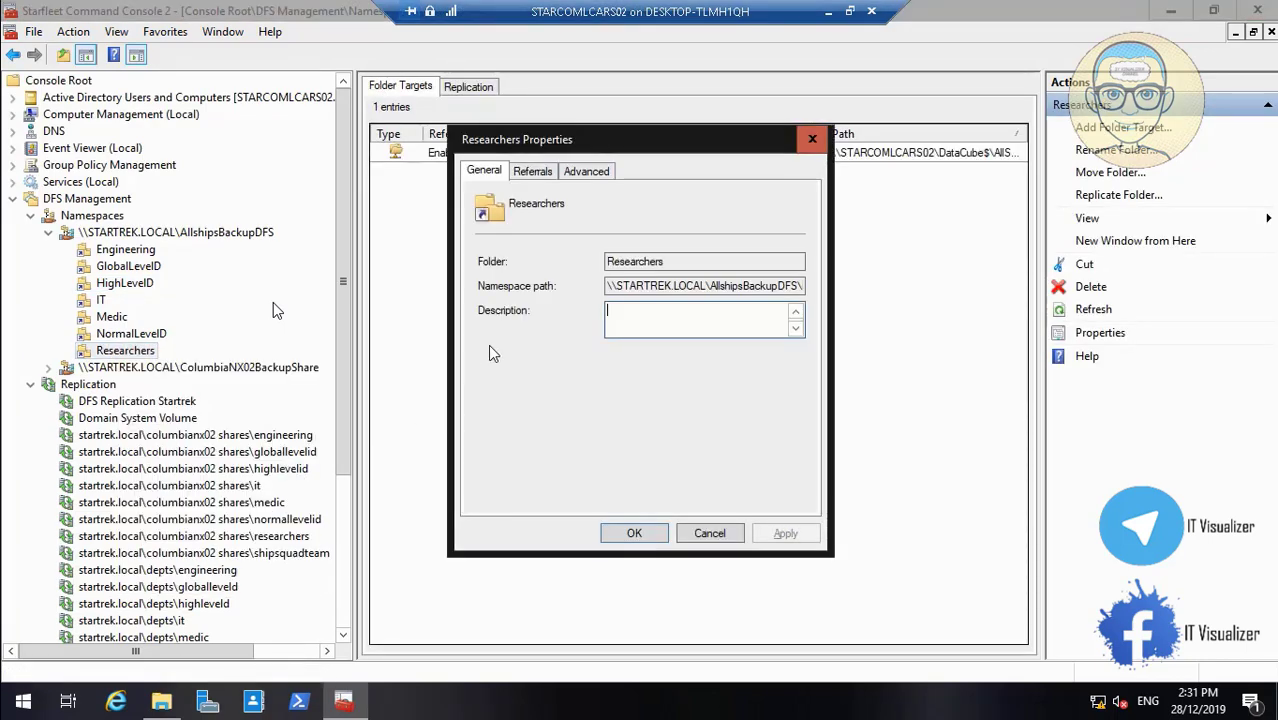
pyautogui.click(587, 171)
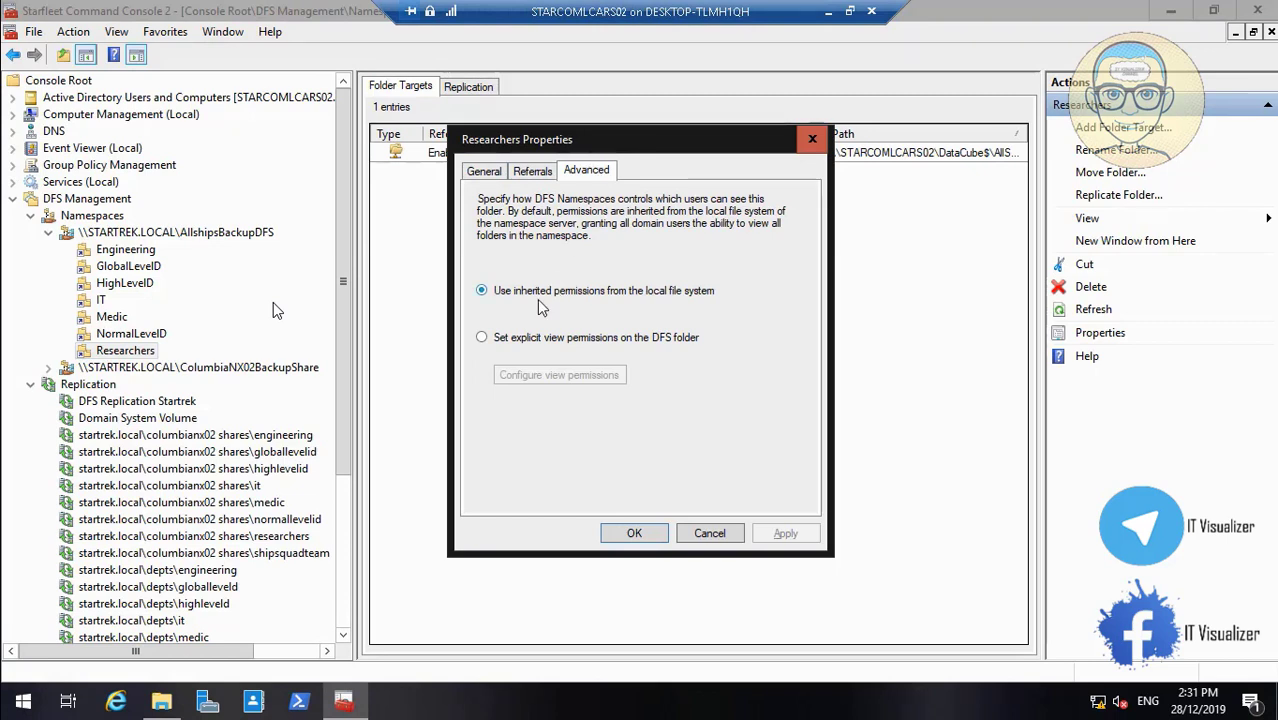
pyautogui.click(509, 340)
pyautogui.click(560, 377)
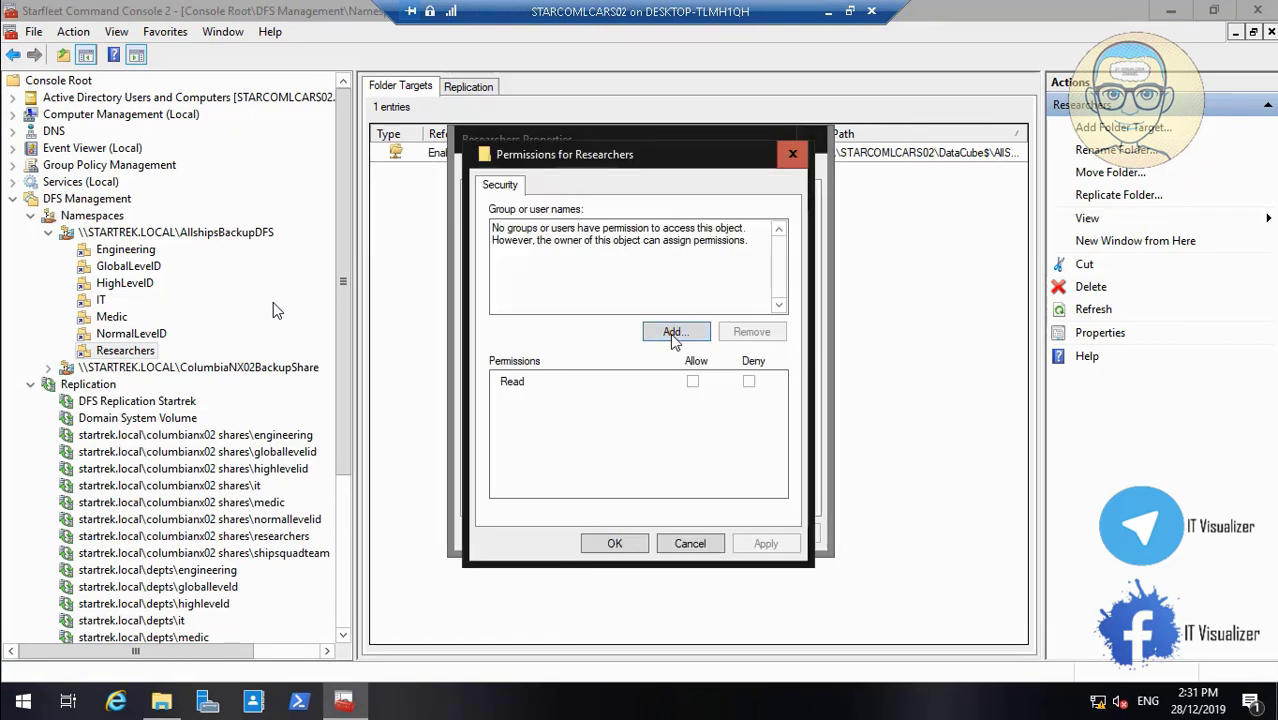
# Add STARCOM_Researchers with Read view access and apply the folder properties
pyautogui.click(673, 336)
pyautogui.write('res')
pyautogui.press('BackSpace')
pyautogui.press('BackSpace')
pyautogui.press('BackSpace')
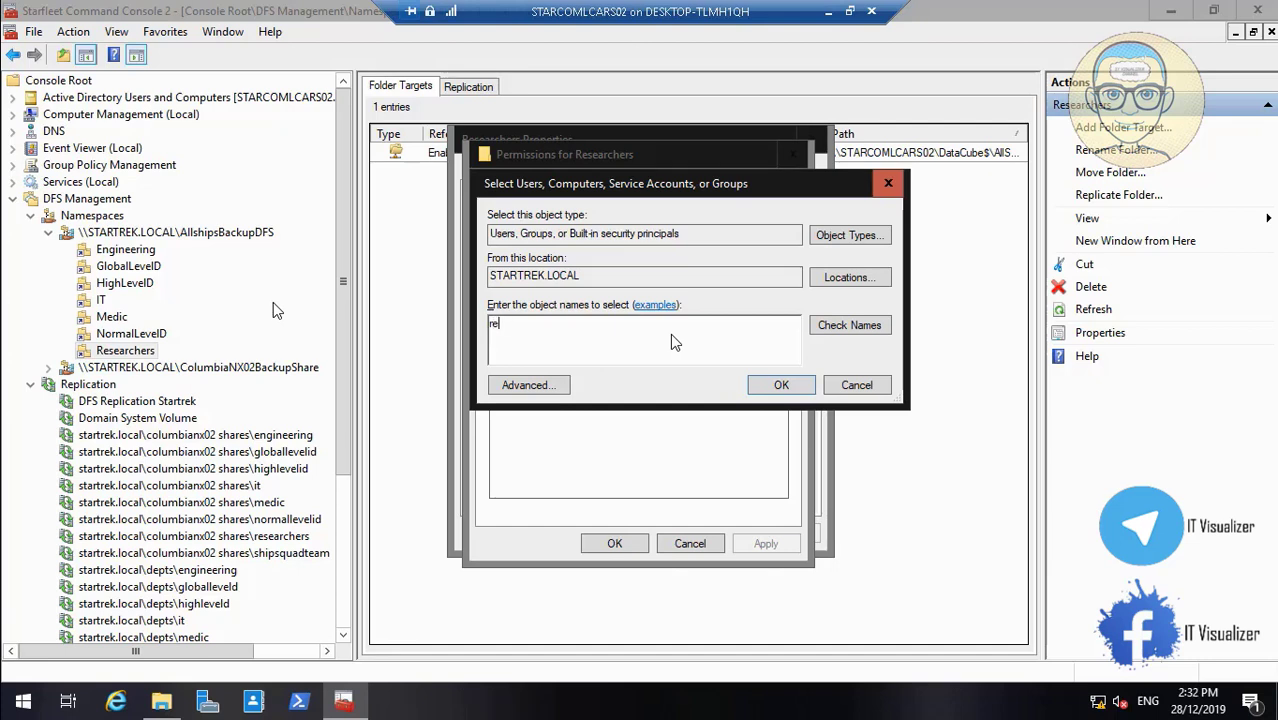
pyautogui.write('Starcom_re')
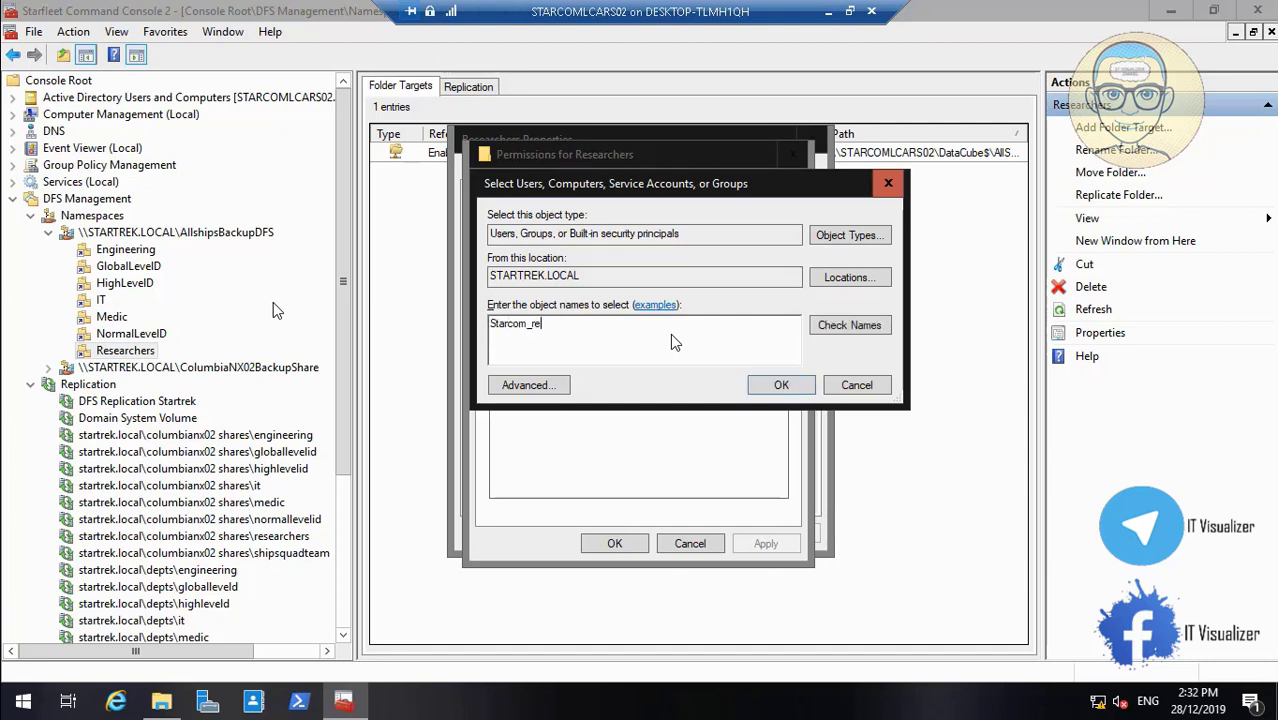
pyautogui.click(849, 325)
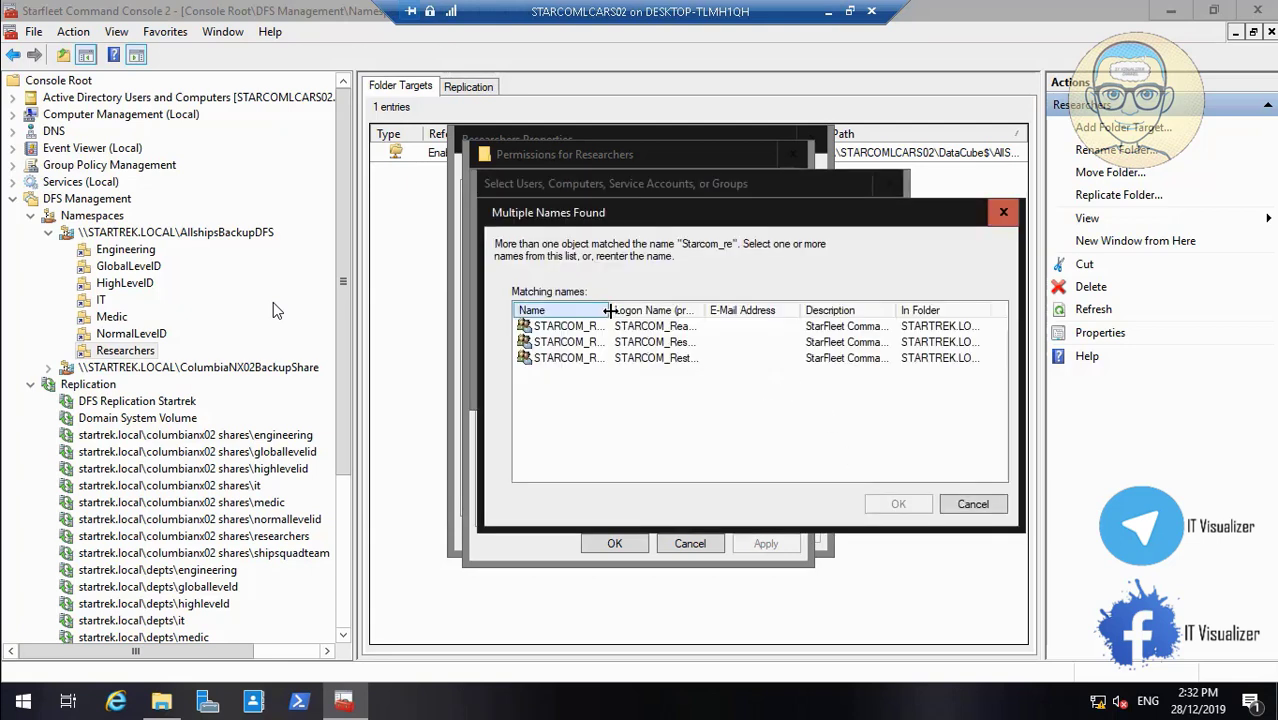
pyautogui.moveTo(609, 310); pyautogui.dragTo(713, 300)
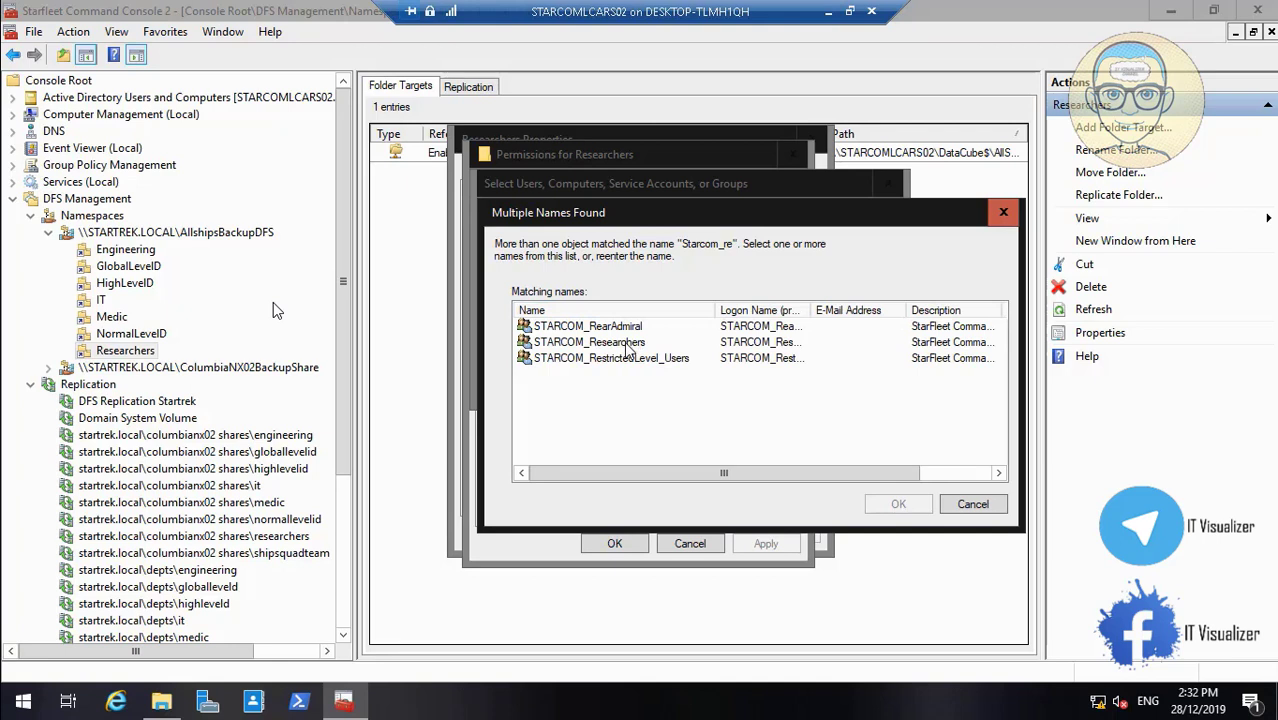
pyautogui.click(625, 342)
pyautogui.click(898, 504)
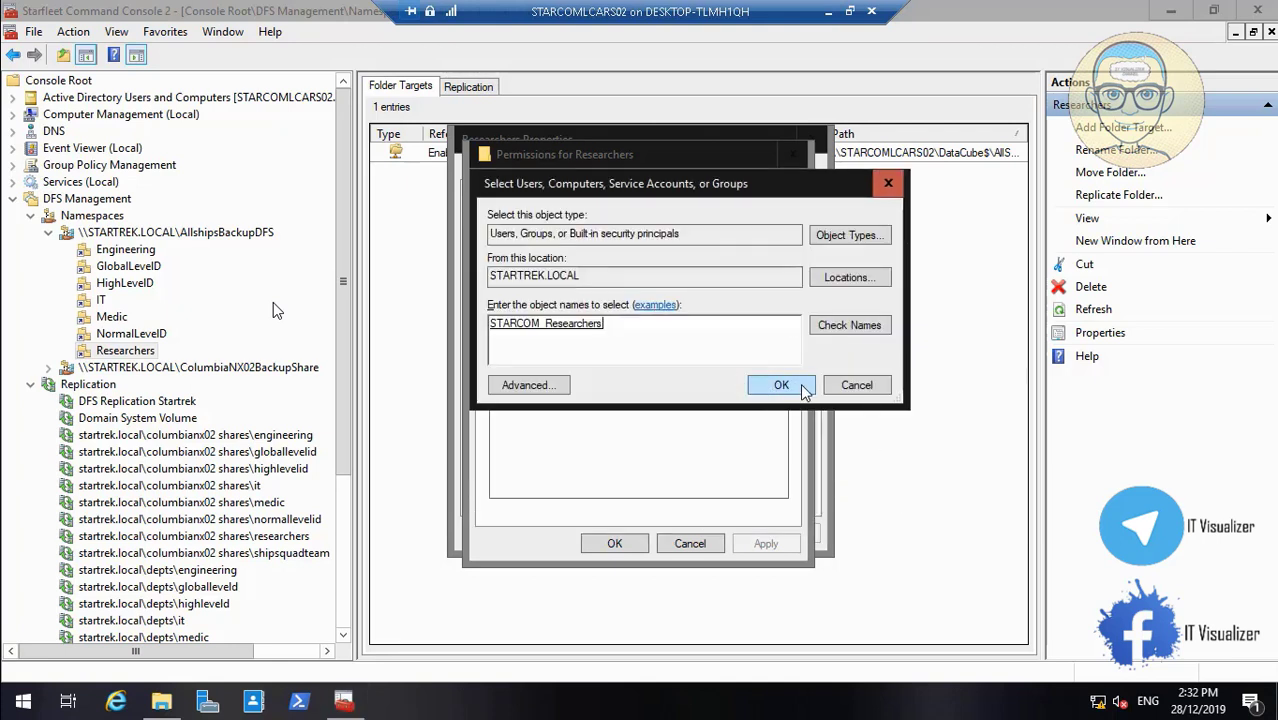
pyautogui.click(803, 389)
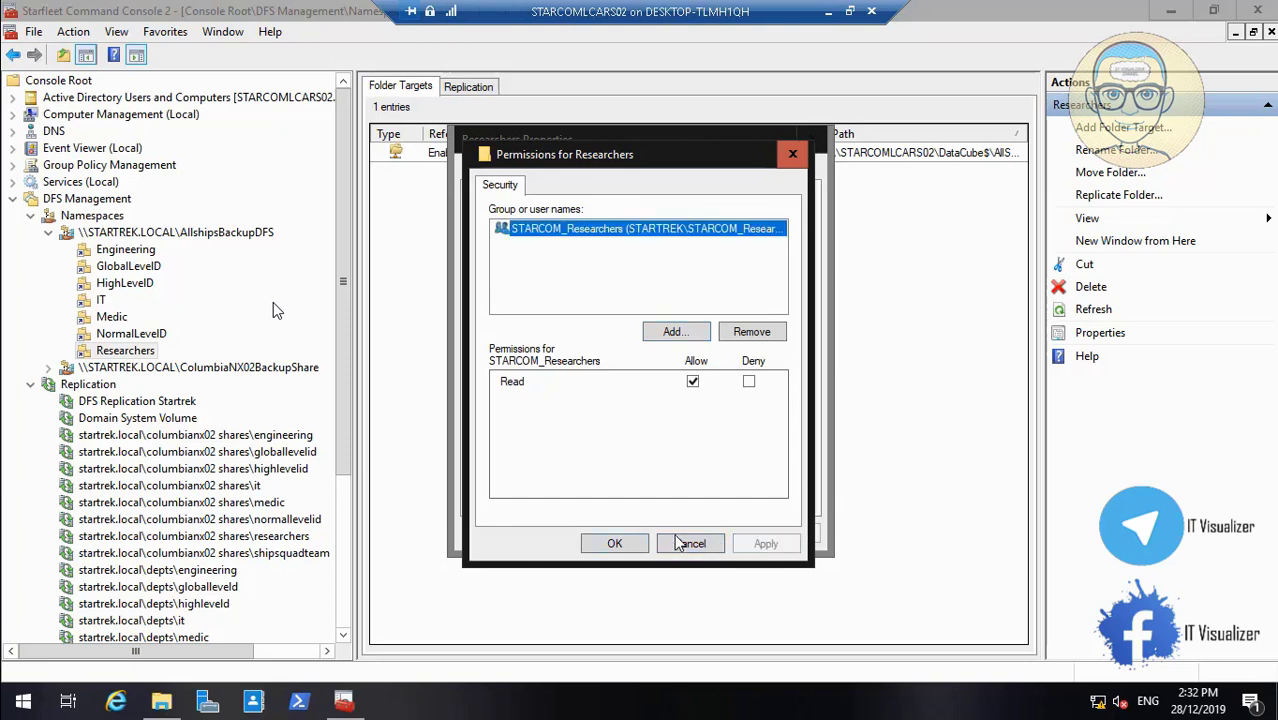
pyautogui.click(616, 541)
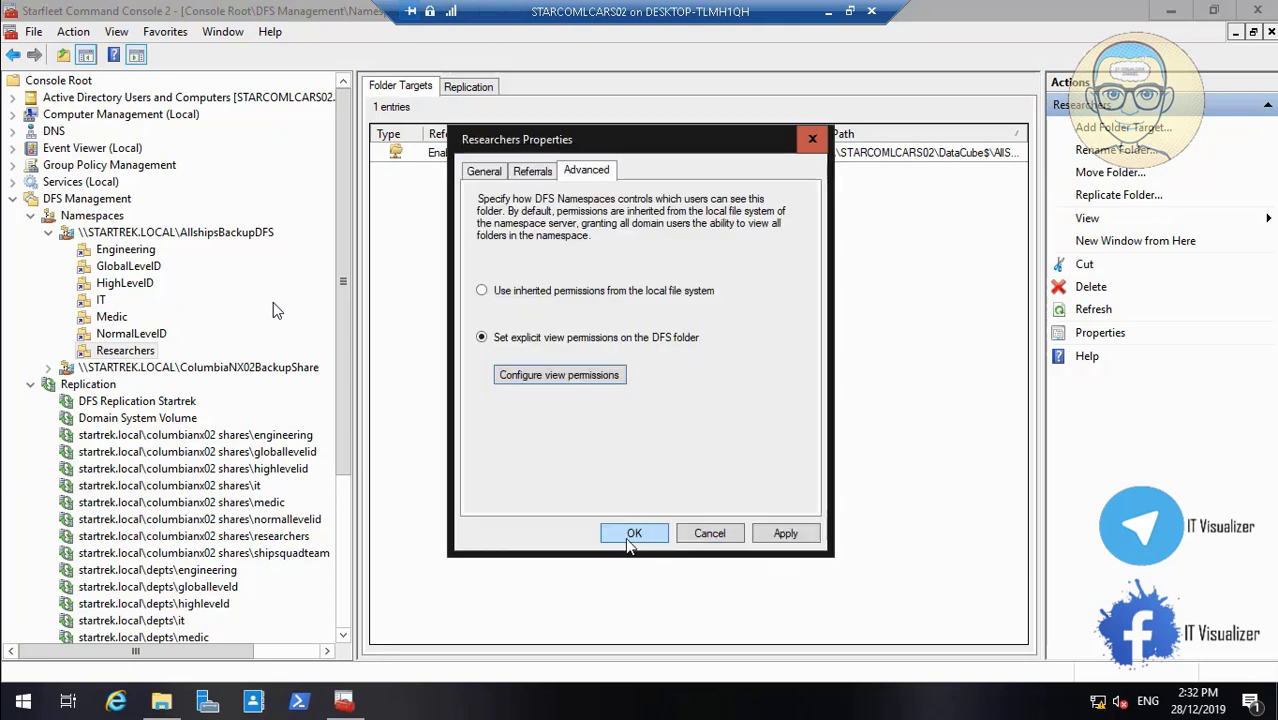
pyautogui.click(786, 535)
pyautogui.click(634, 533)
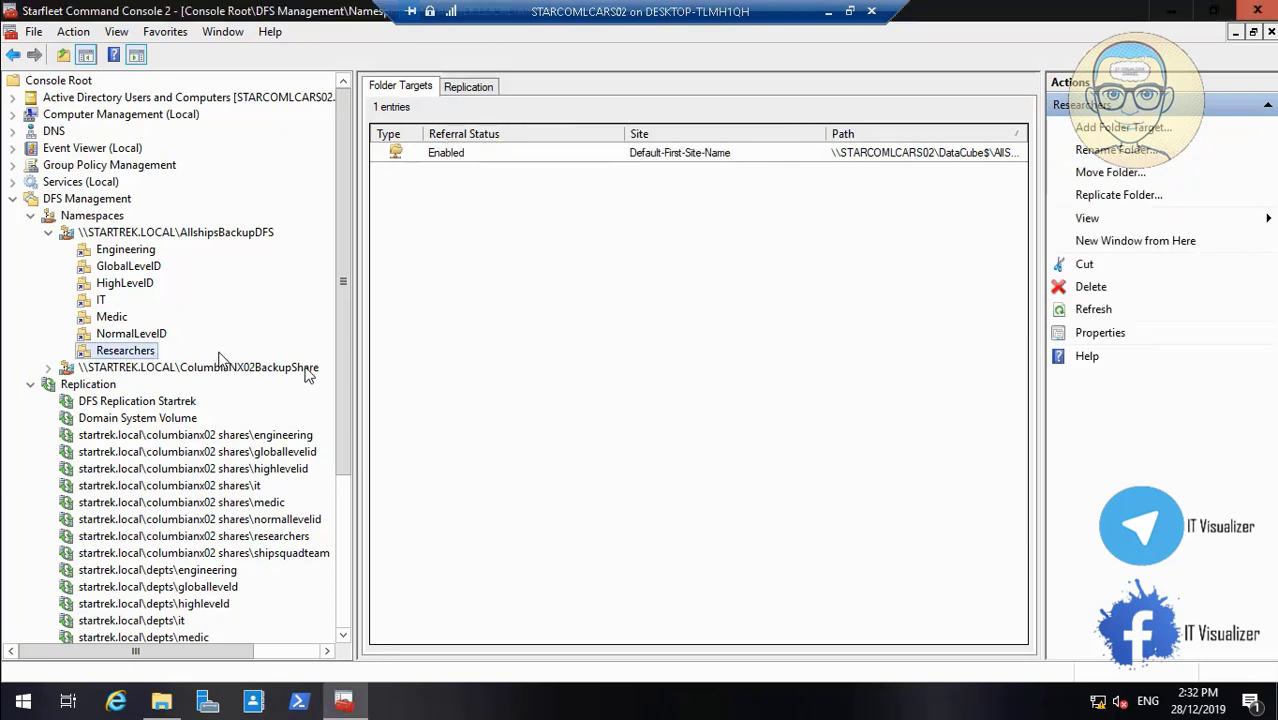
# Start a new namespace folder named ShipSquadTeam, copying the name from Explorer
pyautogui.rightClick(184, 232)
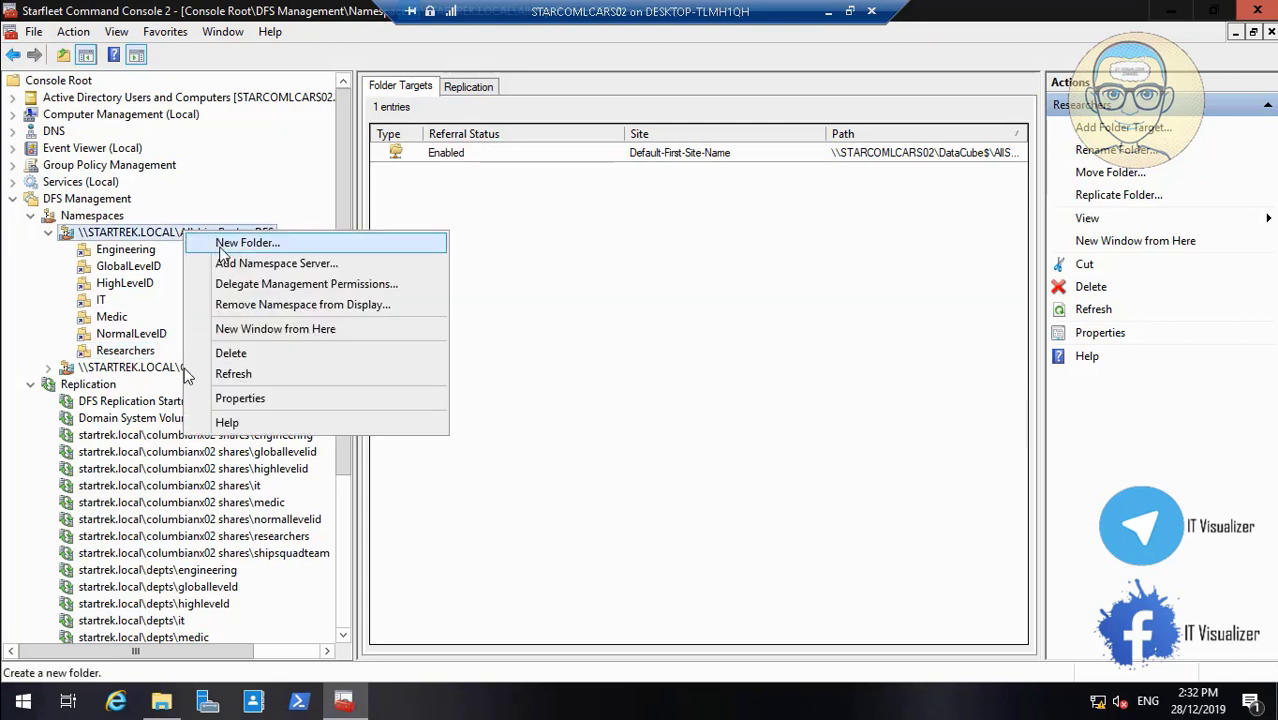
pyautogui.click(221, 245)
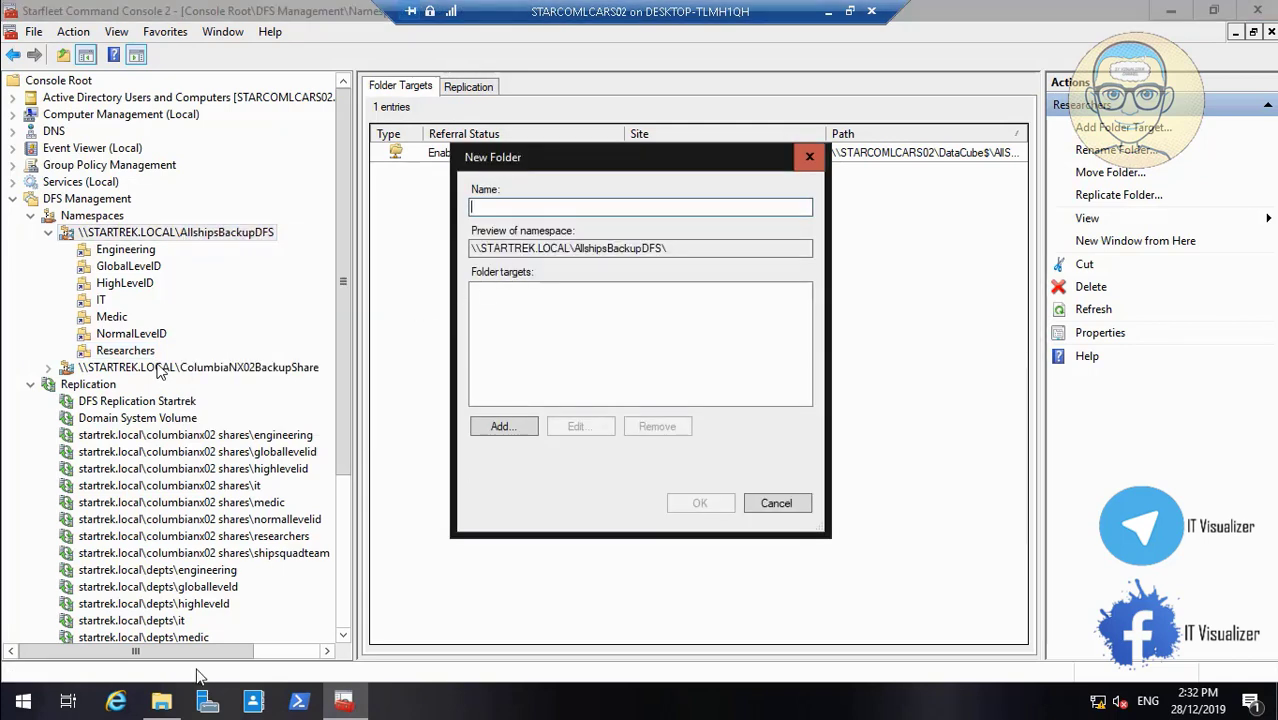
pyautogui.click(162, 702)
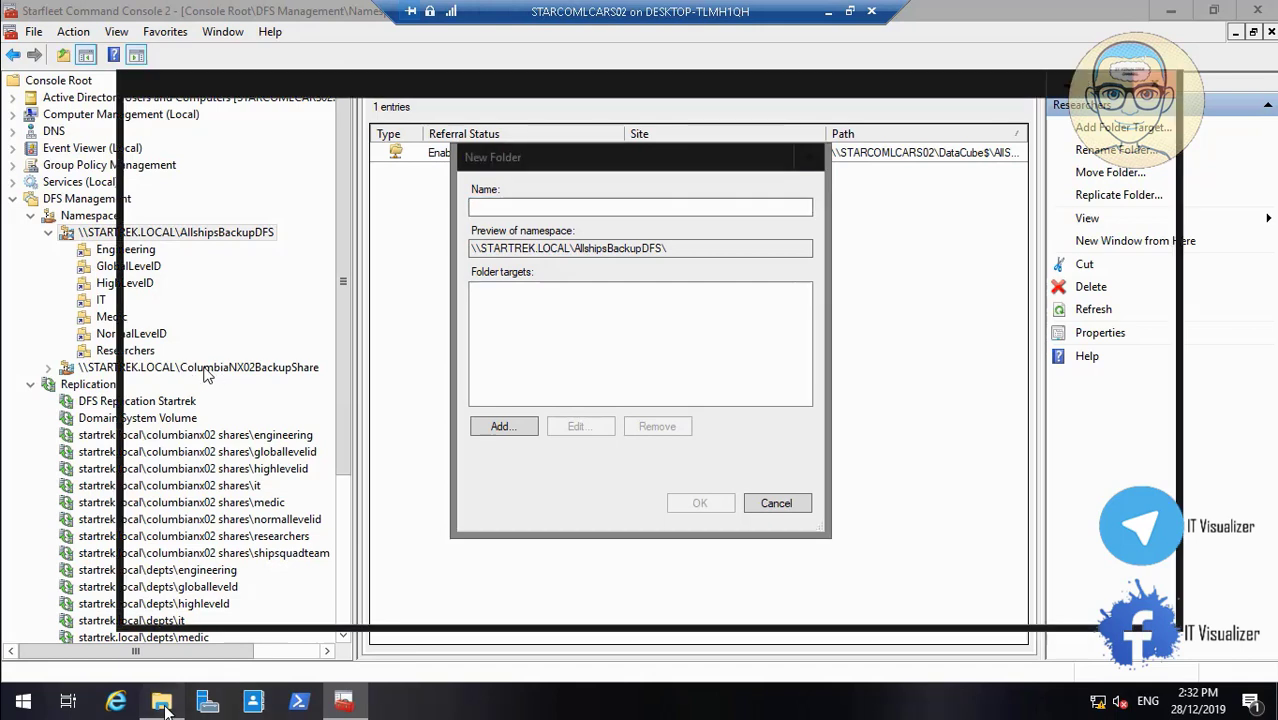
pyautogui.click(340, 333)
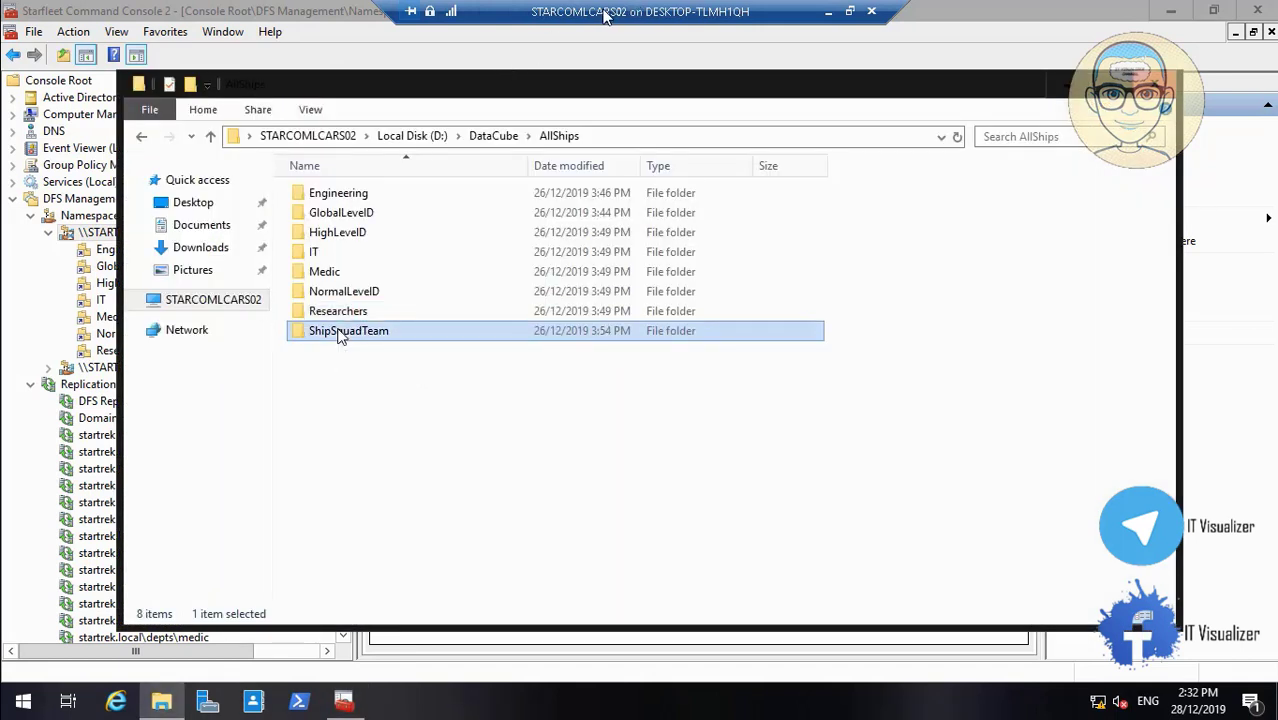
pyautogui.rightClick(340, 333)
pyautogui.click(421, 642)
pyautogui.hotkey('ctrl', 'c')
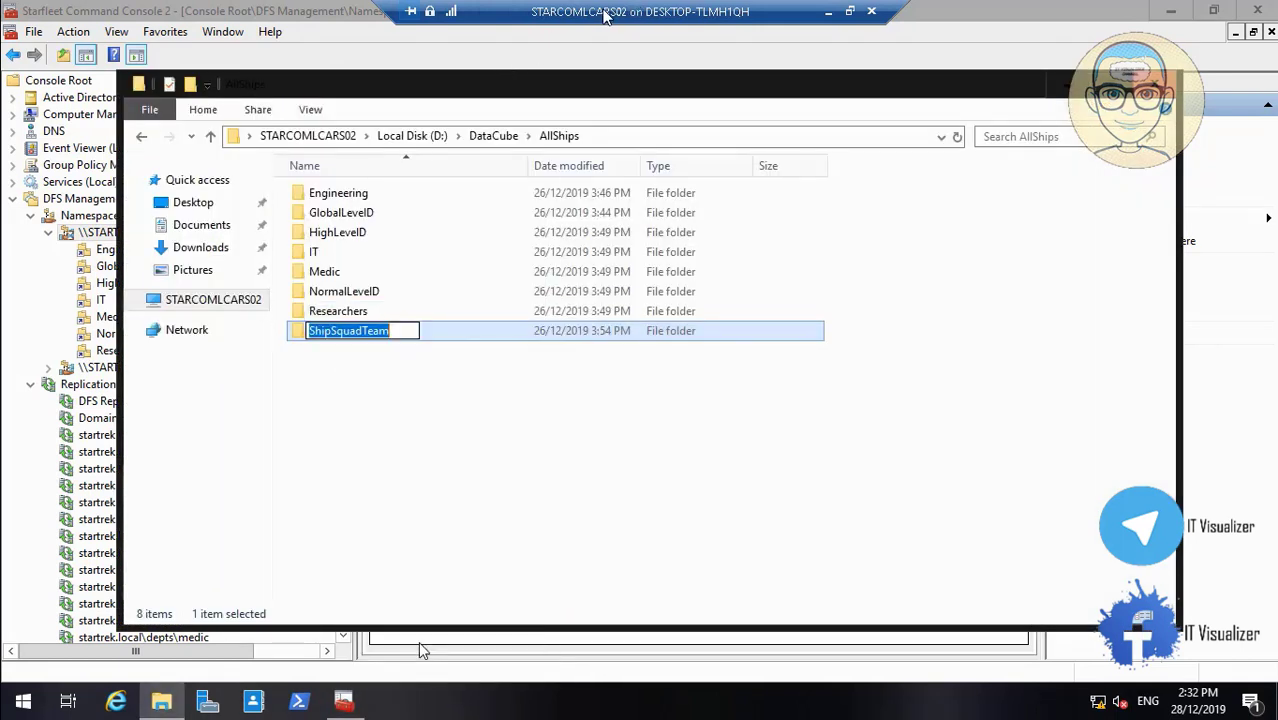
pyautogui.click(1056, 90)
pyautogui.hotkey('ctrl', 'v')
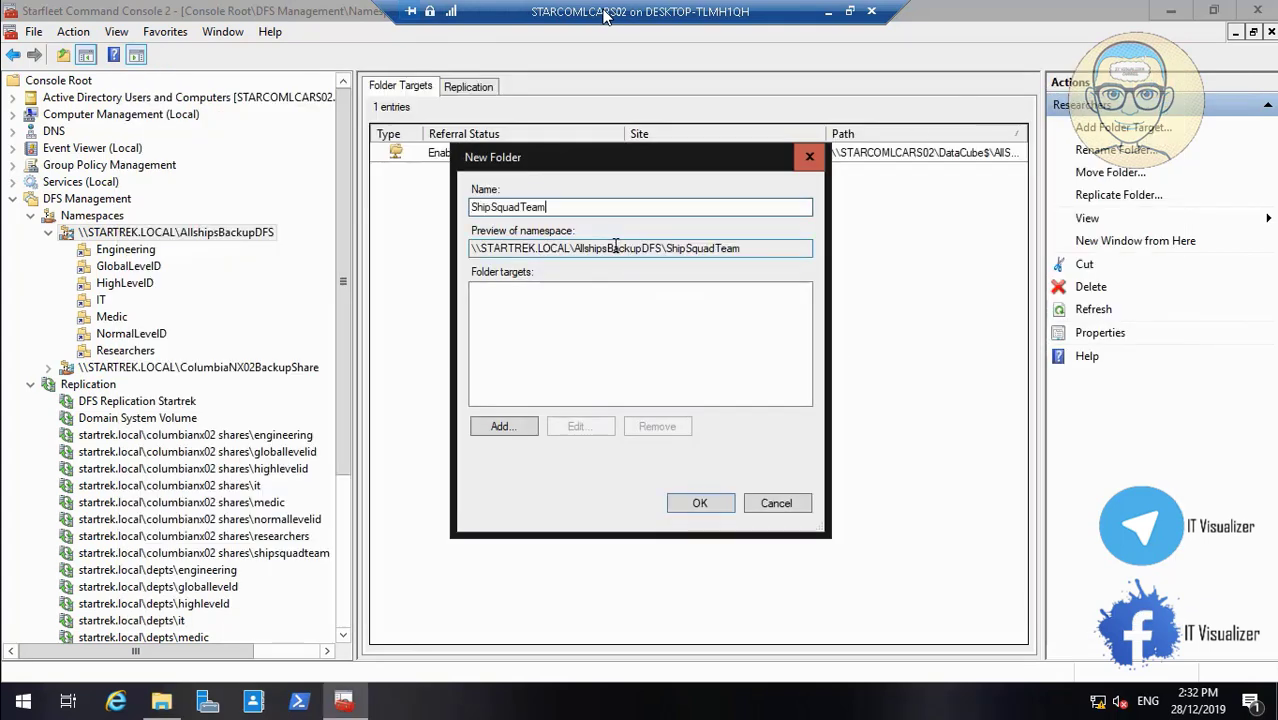
# Target ShipSquadTeam at DataCube$\AllShips\ShipSquadTeam and create the folder
pyautogui.click(501, 427)
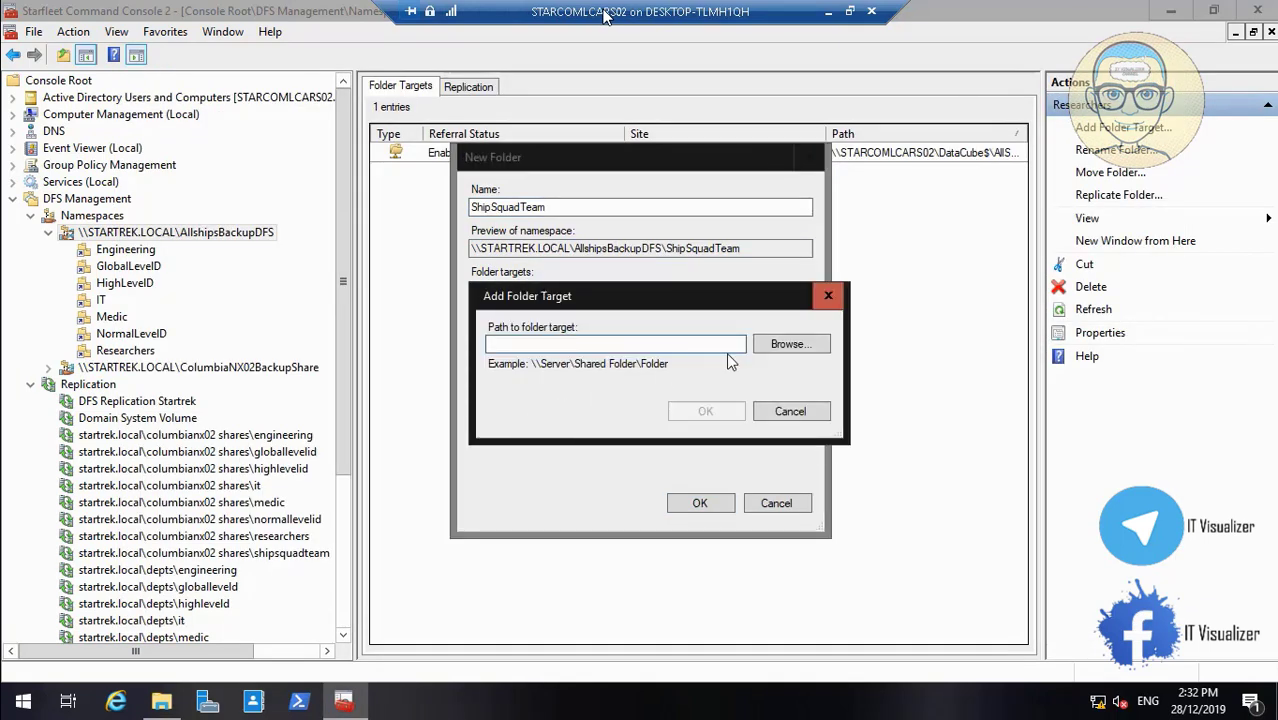
pyautogui.click(790, 344)
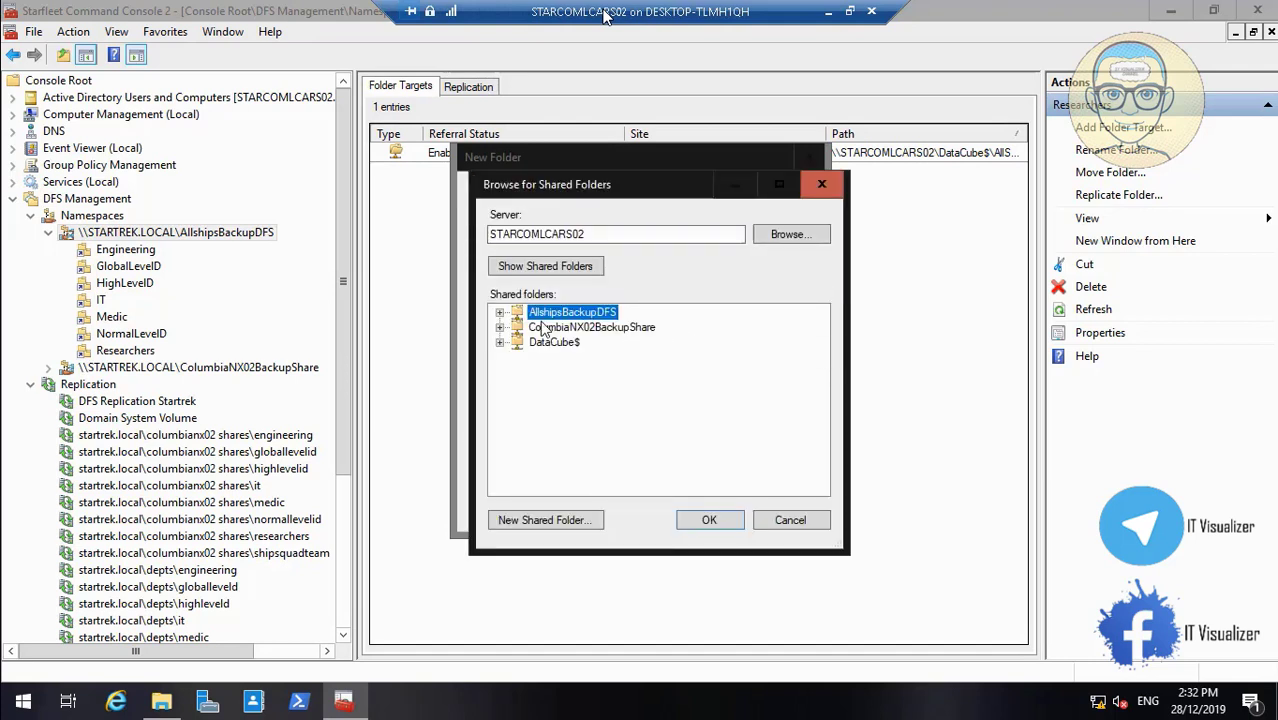
pyautogui.click(499, 343)
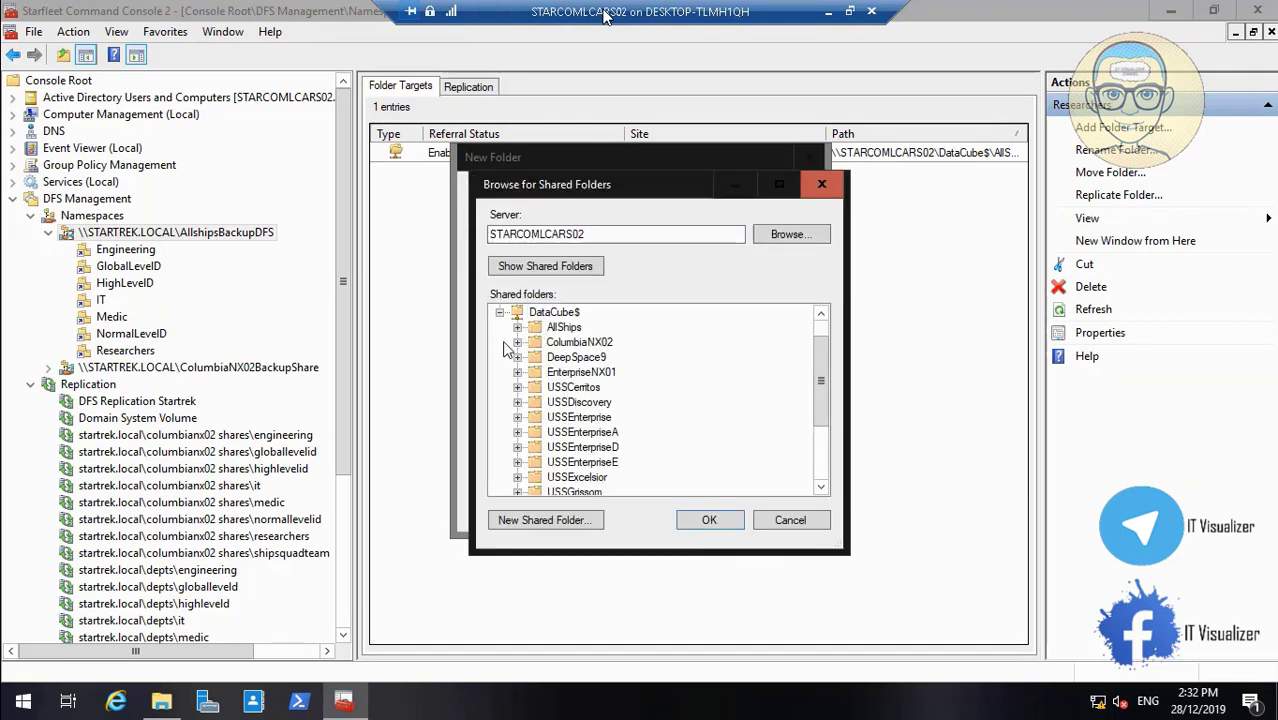
pyautogui.click(517, 327)
pyautogui.click(601, 447)
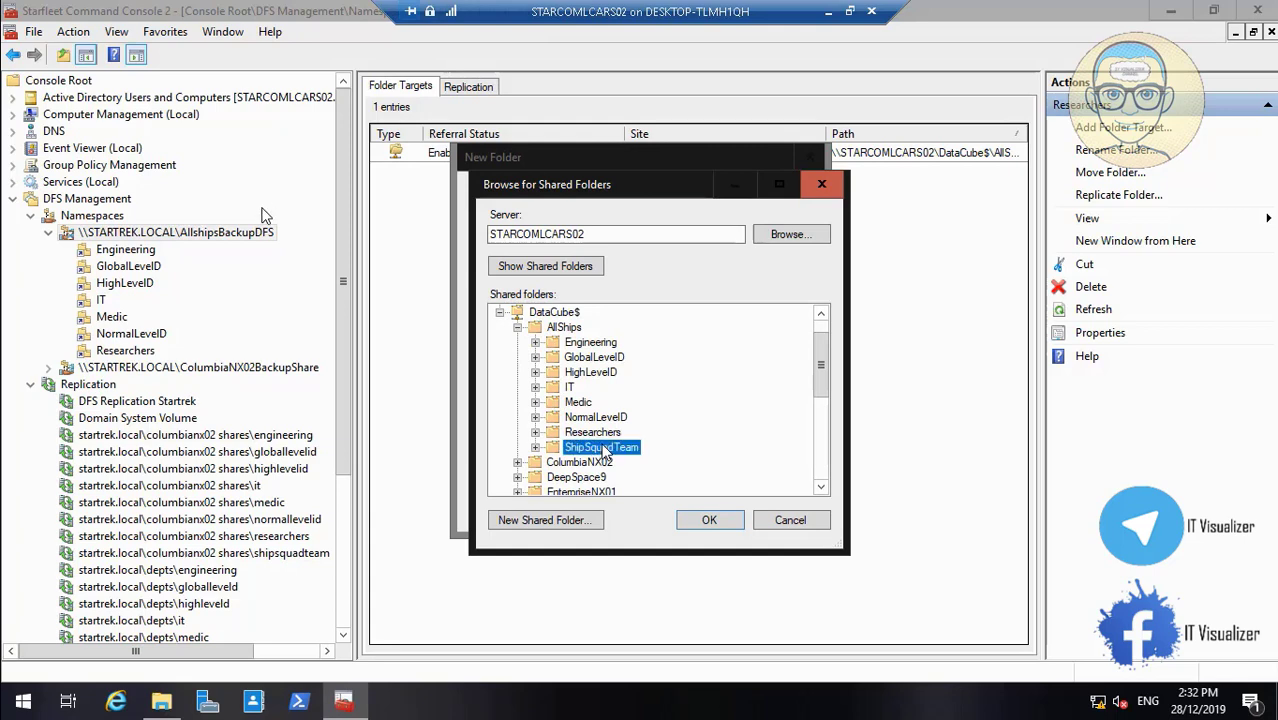
pyautogui.click(712, 519)
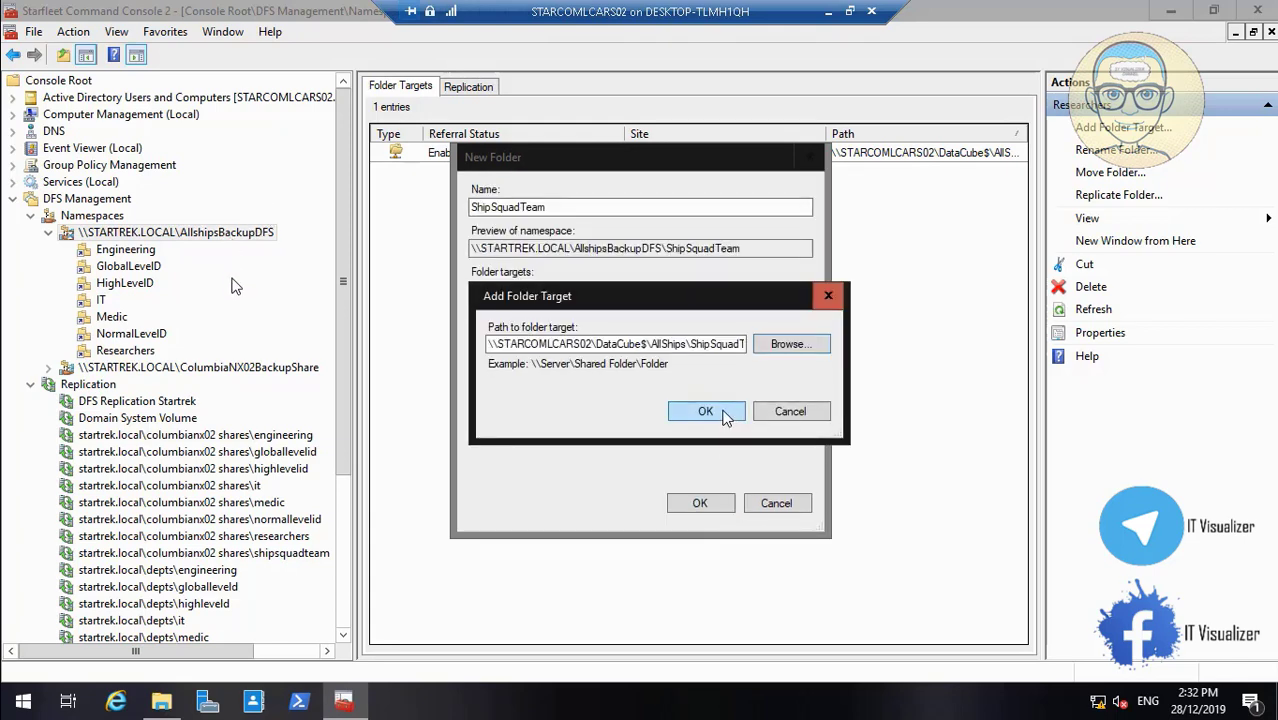
pyautogui.click(726, 416)
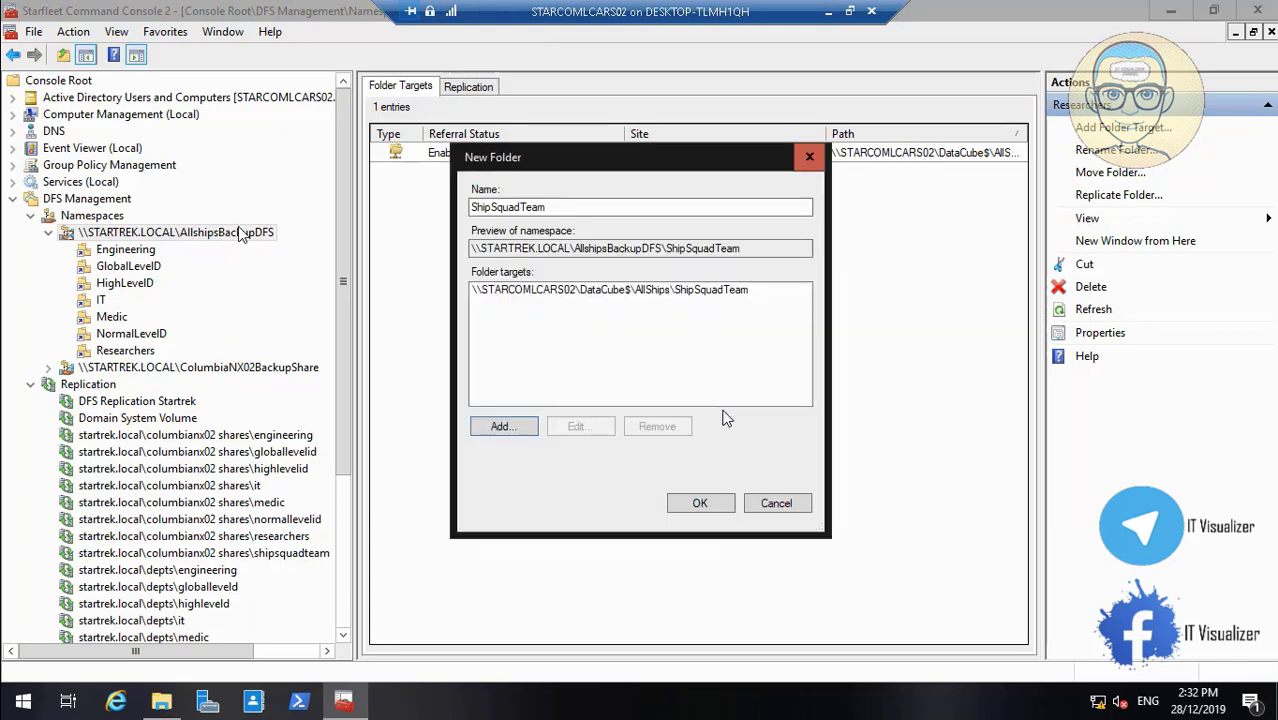
pyautogui.click(697, 505)
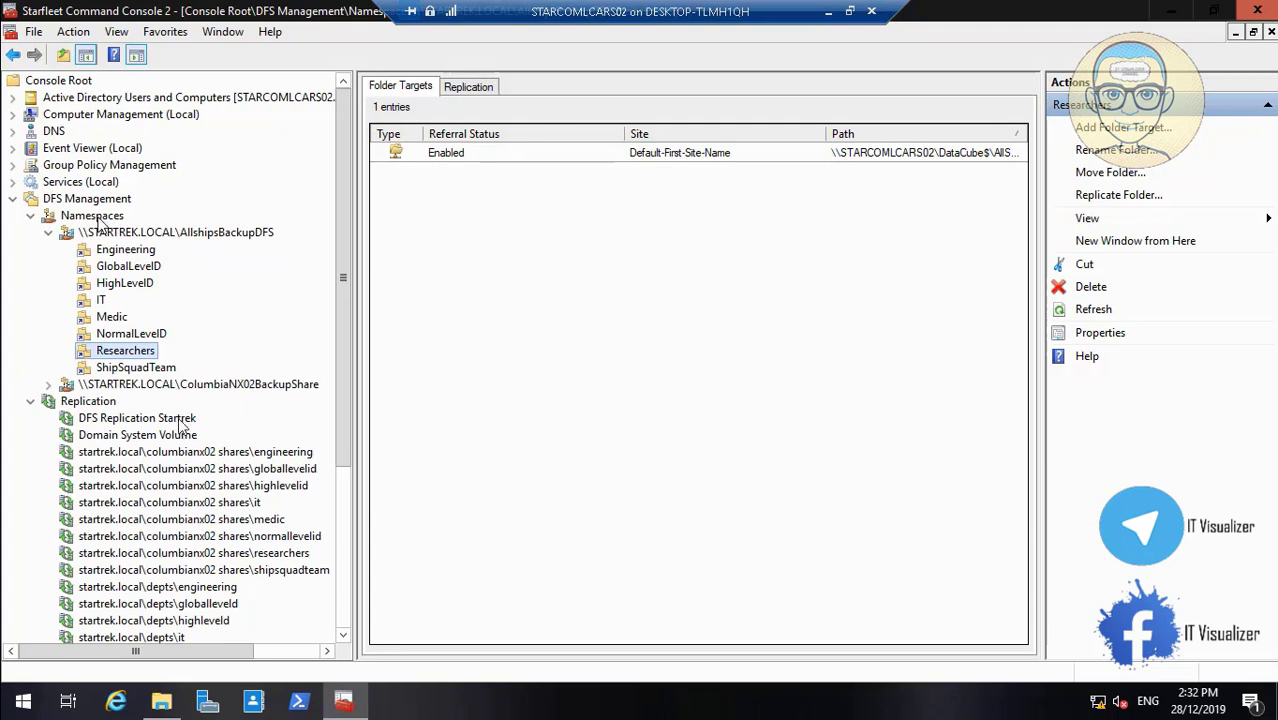
pyautogui.click(150, 368)
# Switch the ShipSquadTeam folder's properties to explicit view permissions
pyautogui.rightClick(165, 369)
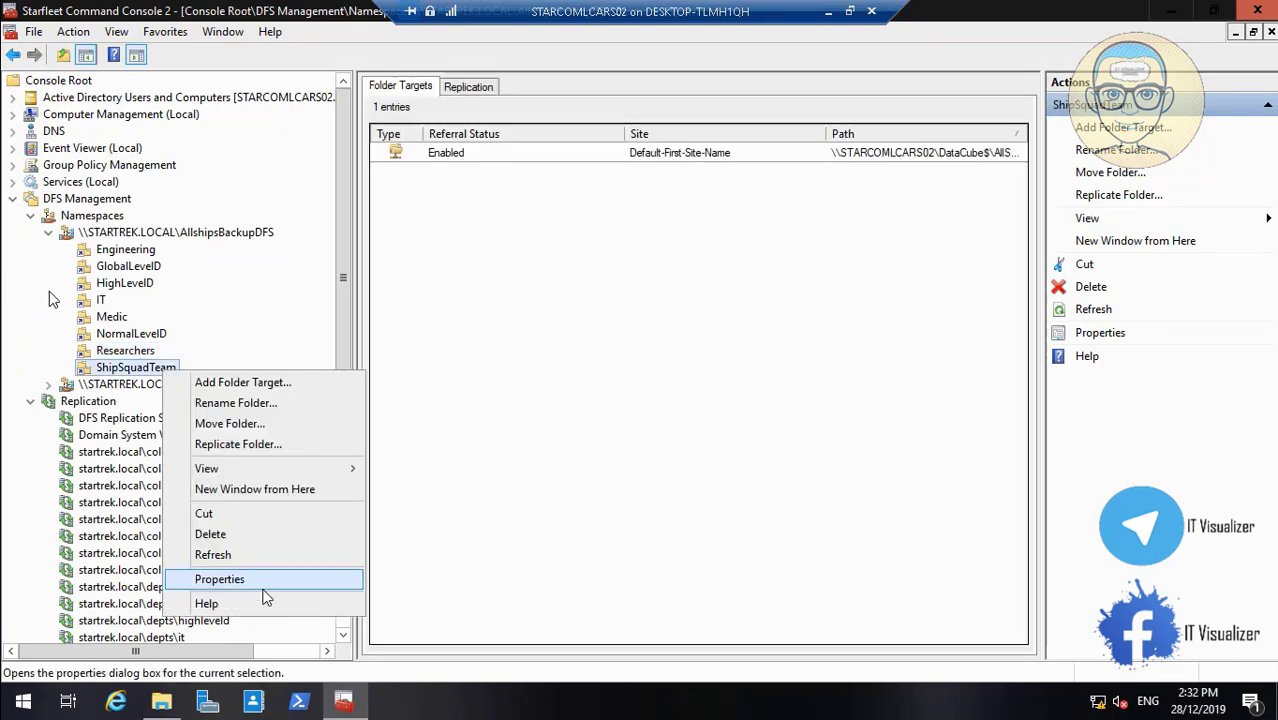
pyautogui.click(262, 581)
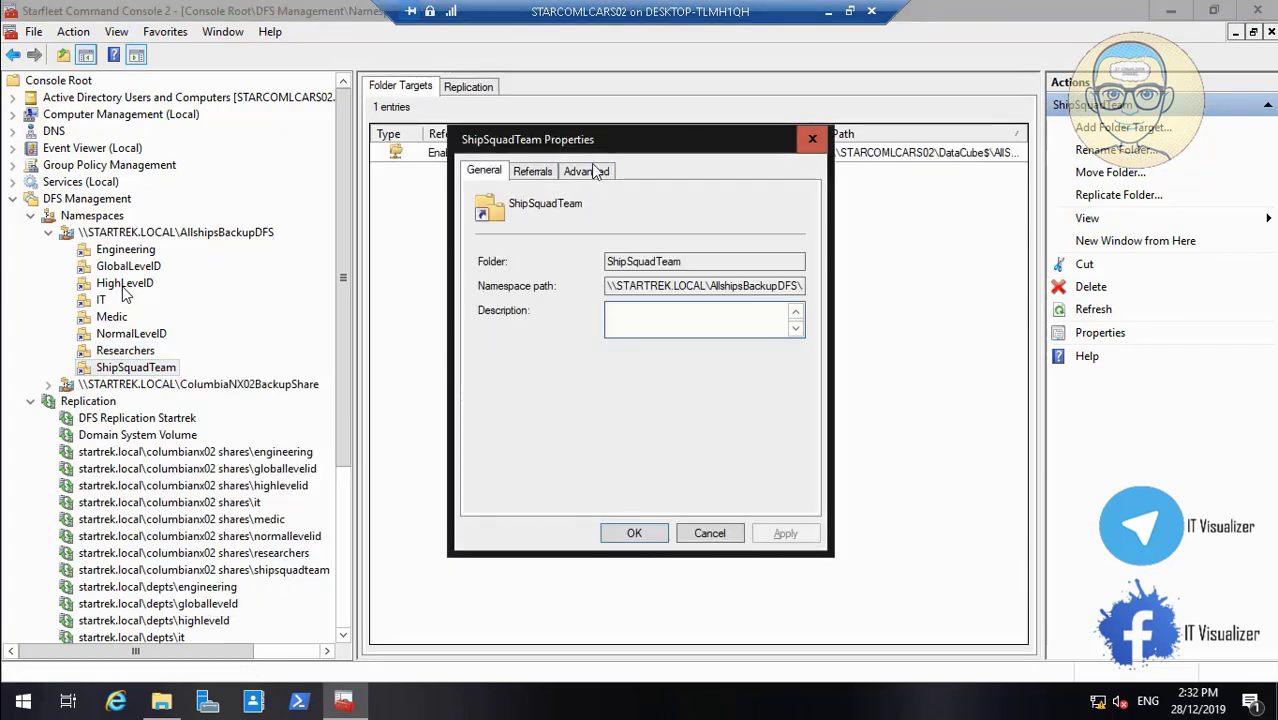
pyautogui.click(590, 171)
pyautogui.click(530, 340)
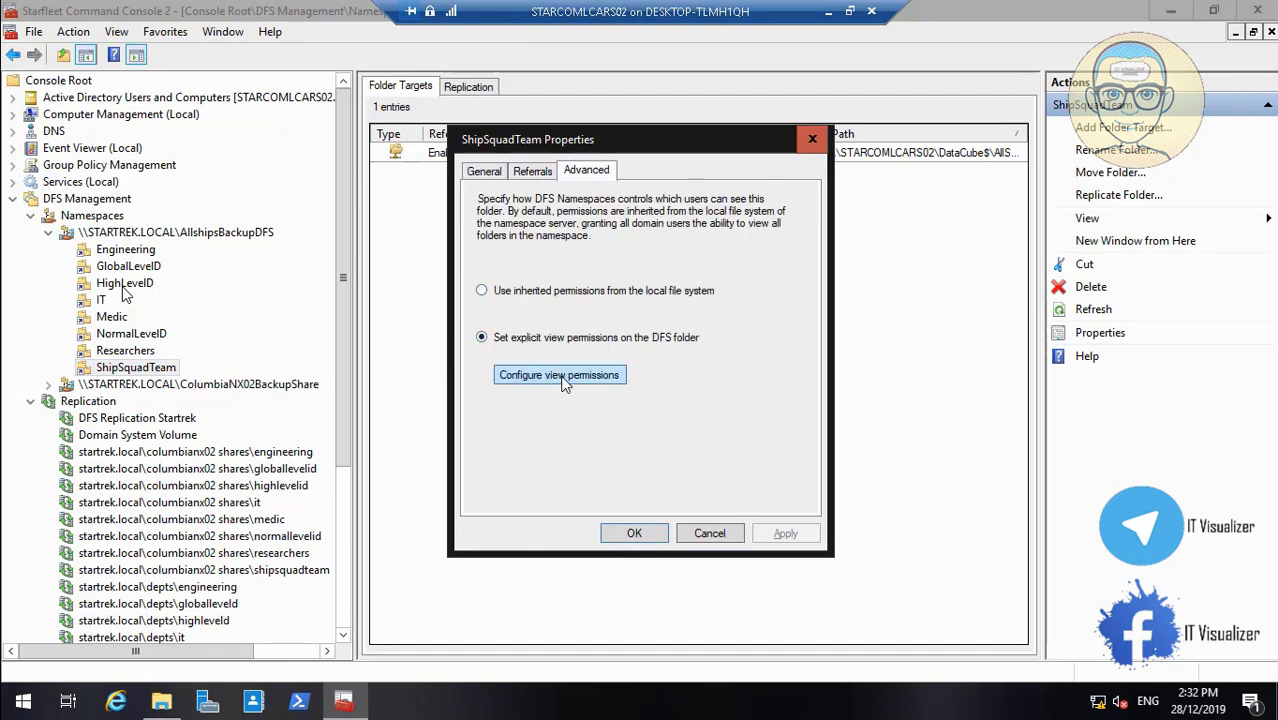
pyautogui.click(563, 376)
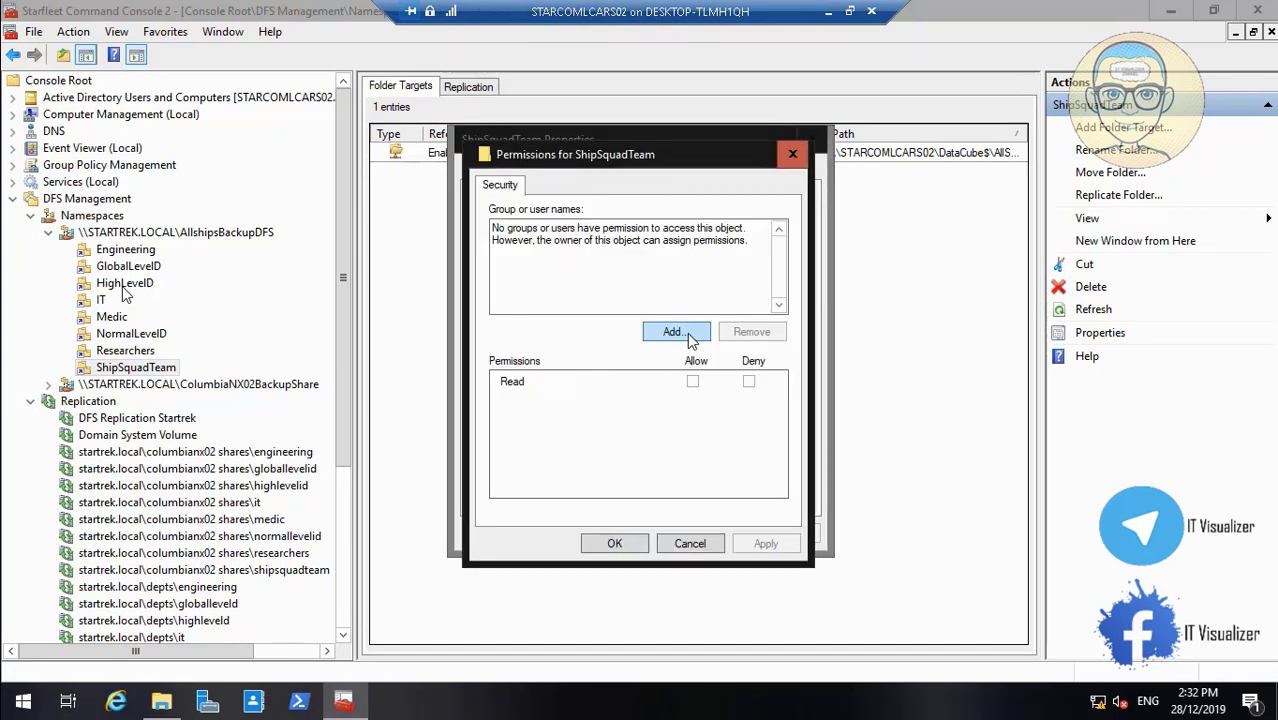
# Grant STARCOM_Ship_Squad_Team Read view access and apply the folder properties
pyautogui.click(676, 332)
pyautogui.write('st')
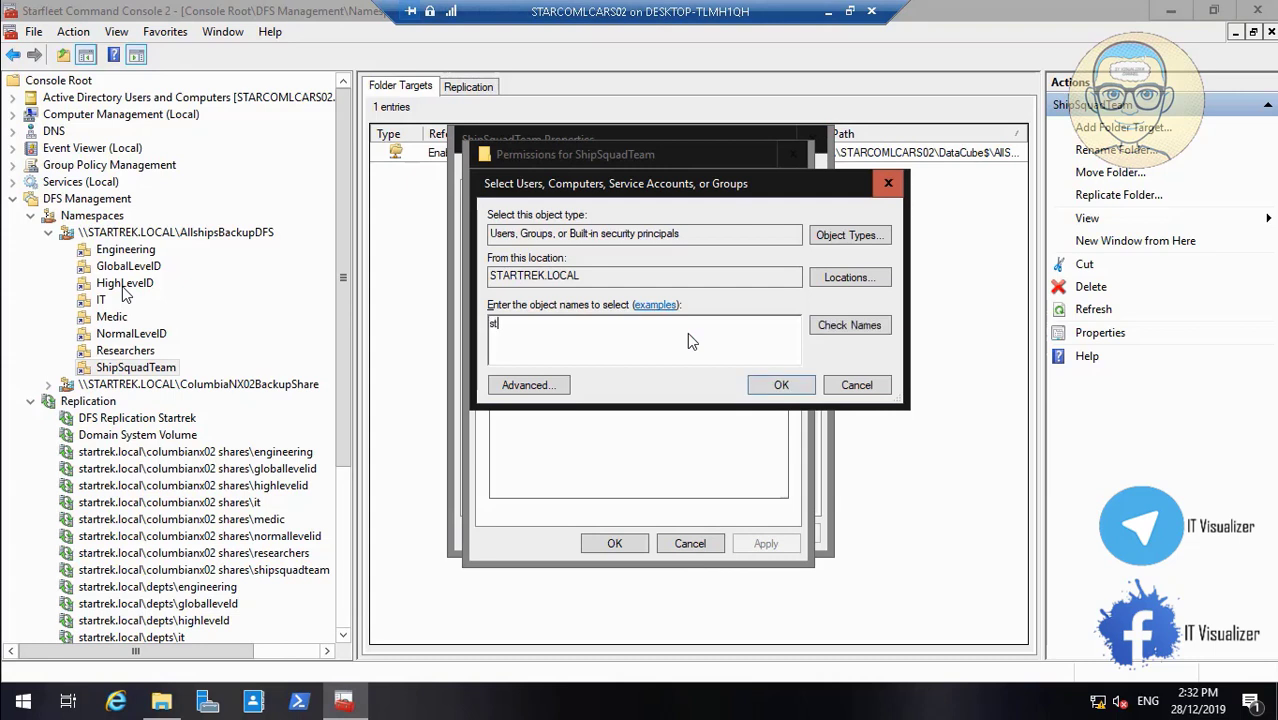
pyautogui.write('arcom_')
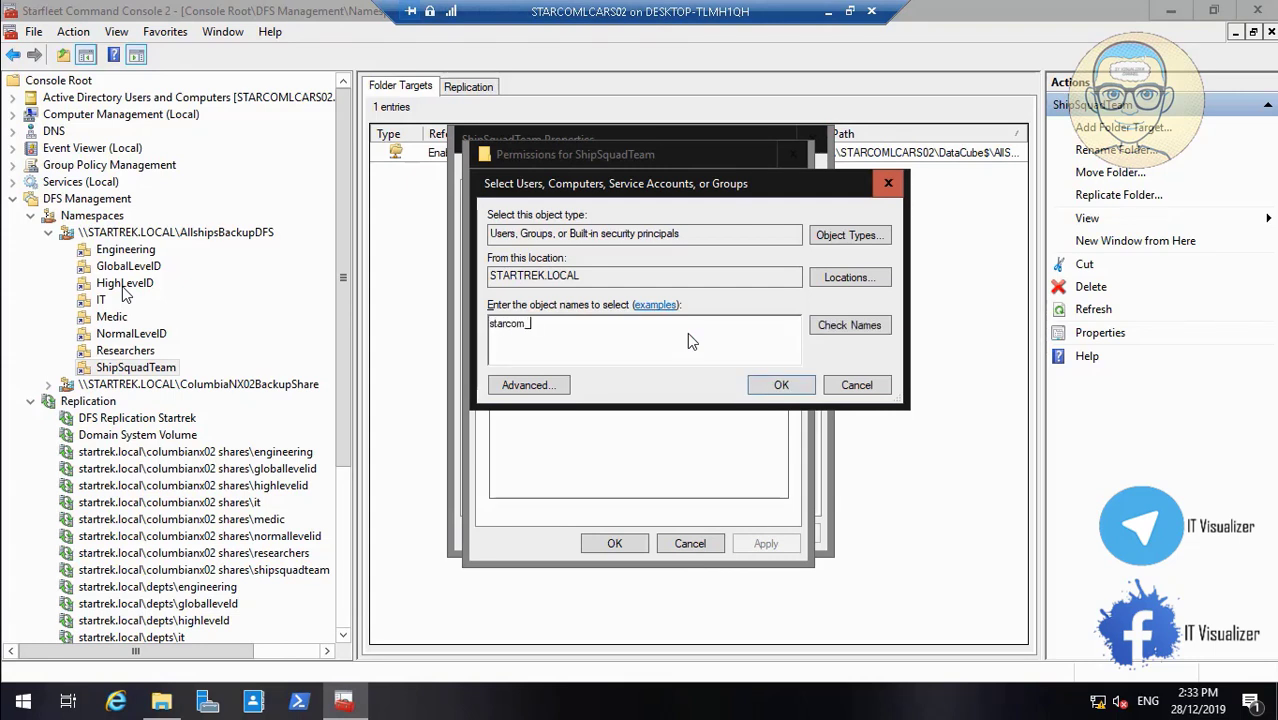
pyautogui.write('ship')
pyautogui.click(853, 327)
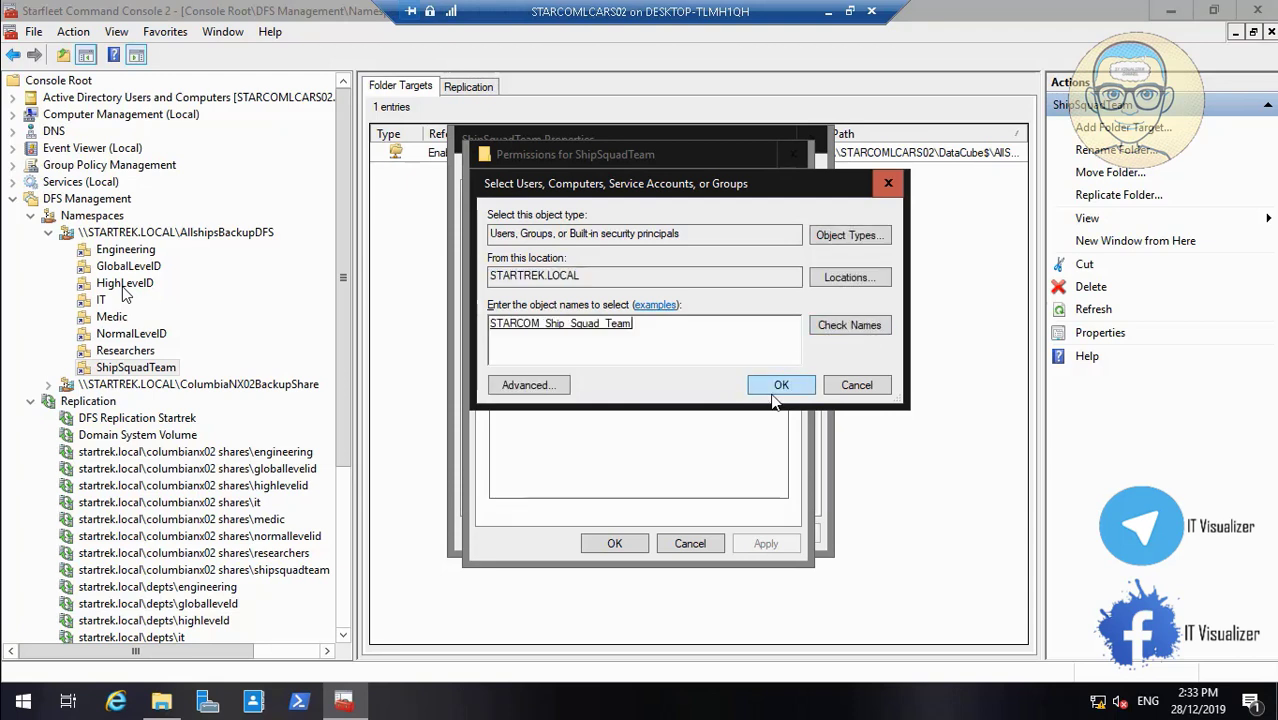
pyautogui.click(781, 385)
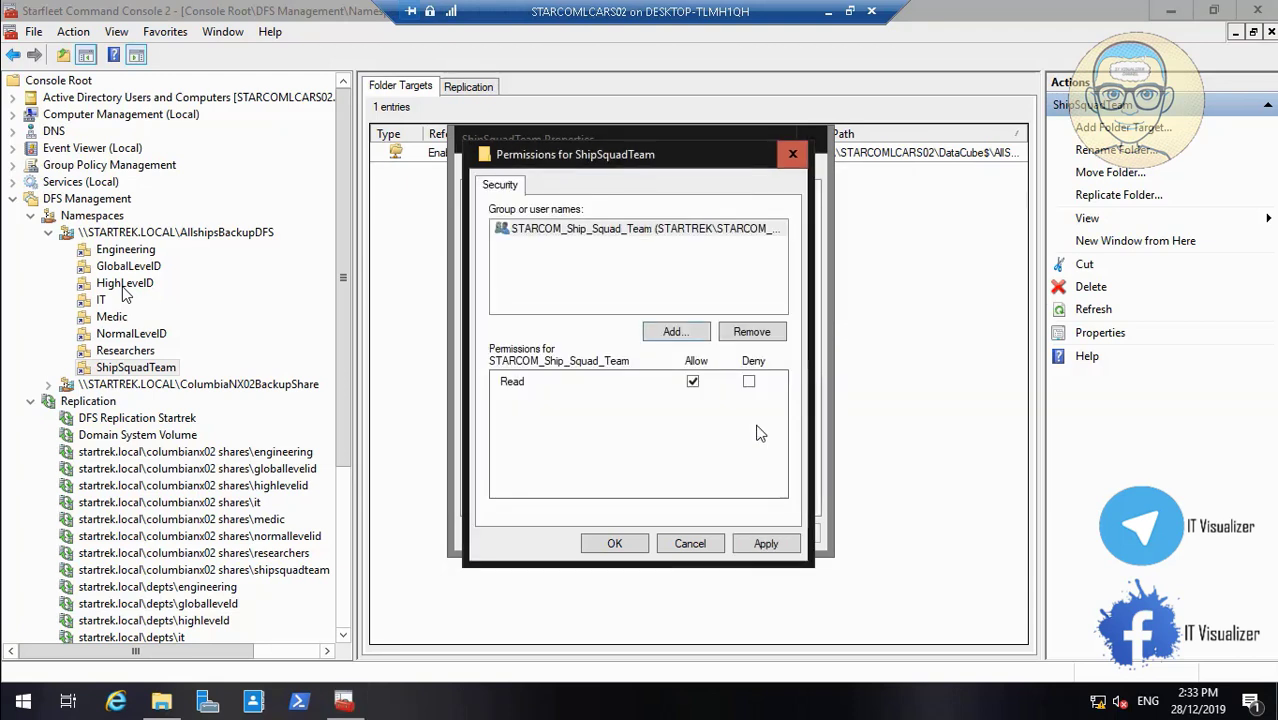
pyautogui.click(758, 553)
pyautogui.click(605, 542)
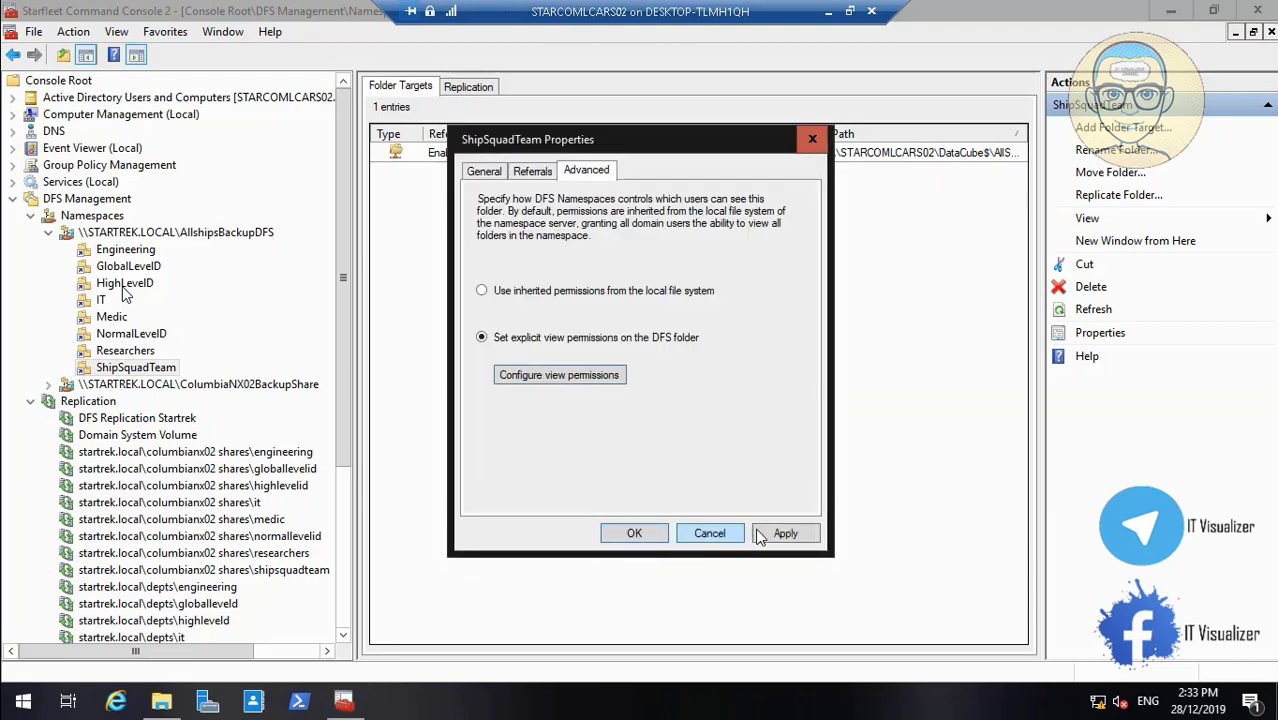
pyautogui.click(785, 533)
pyautogui.click(636, 534)
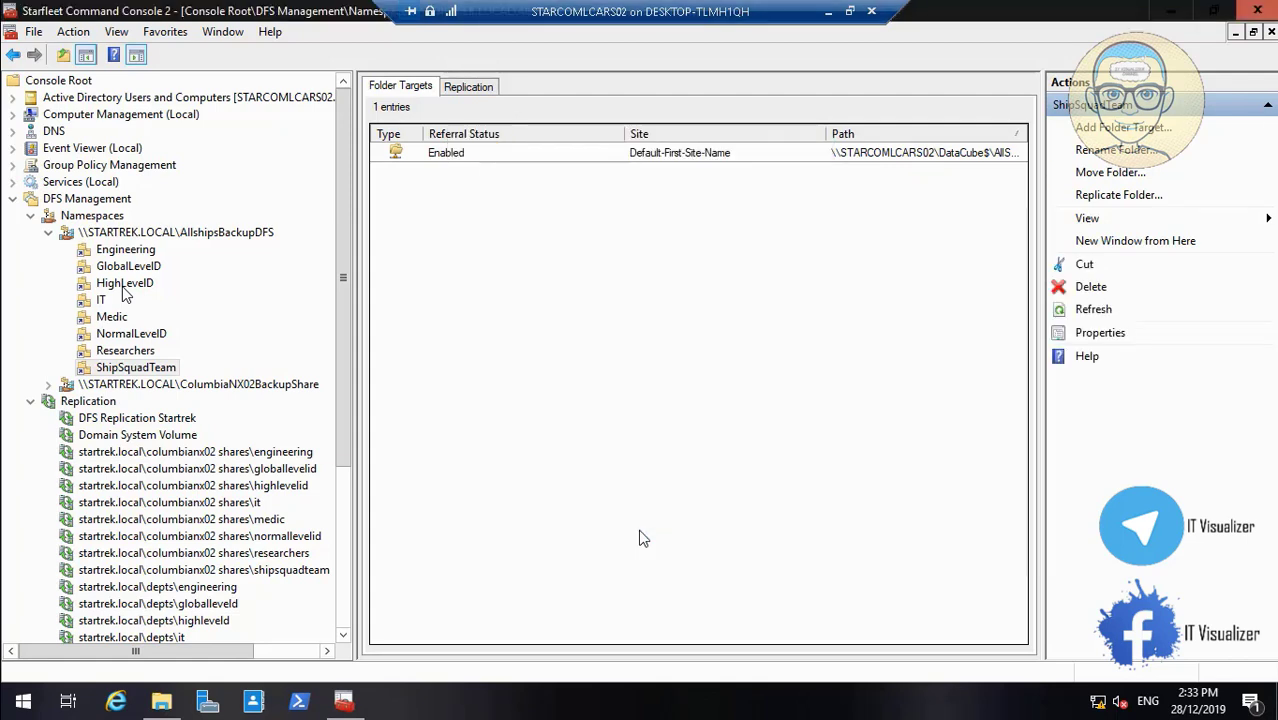
# Minimize the console and open \\192.168.5.2\d$ from the Run box
pyautogui.click(1176, 10)
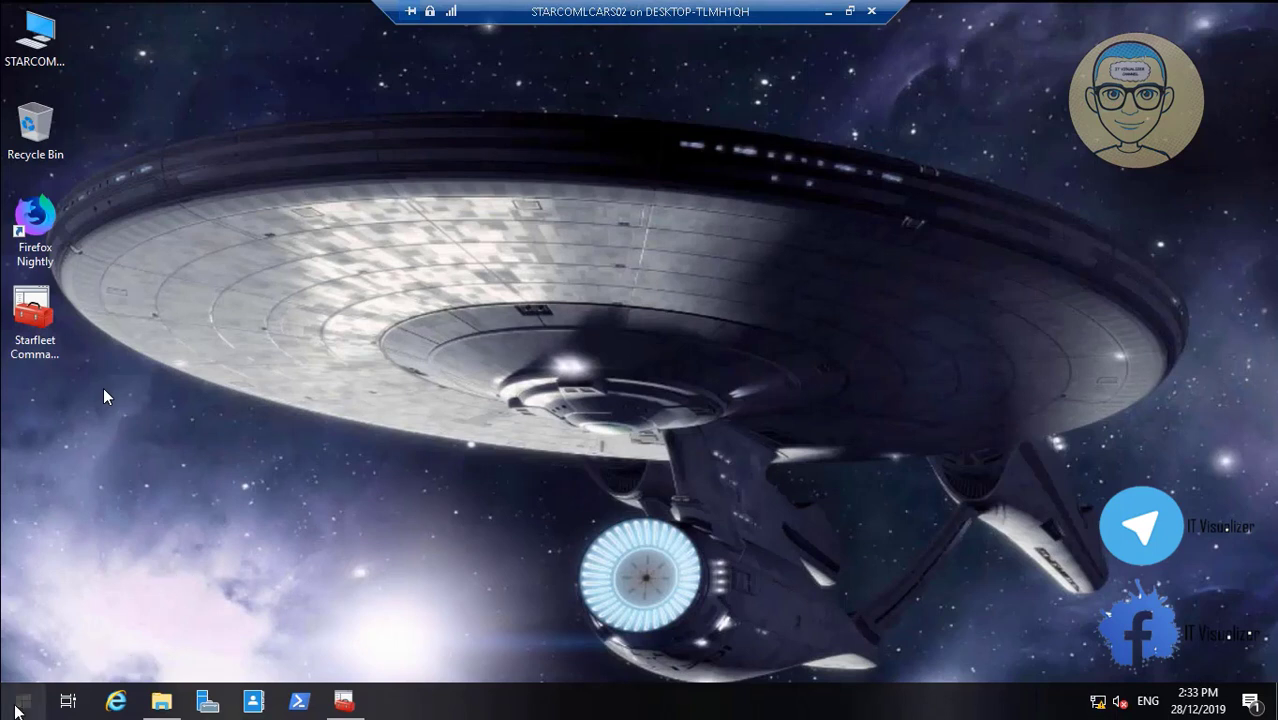
pyautogui.rightClick(15, 710)
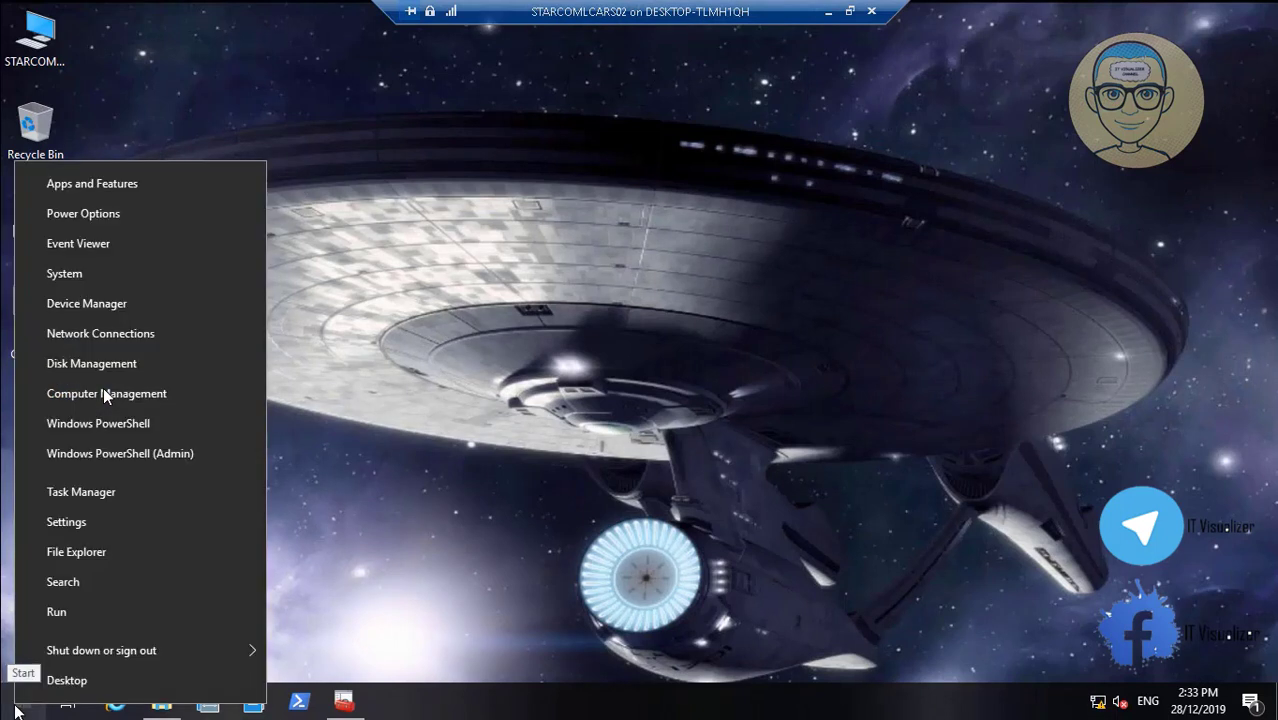
pyautogui.click(97, 615)
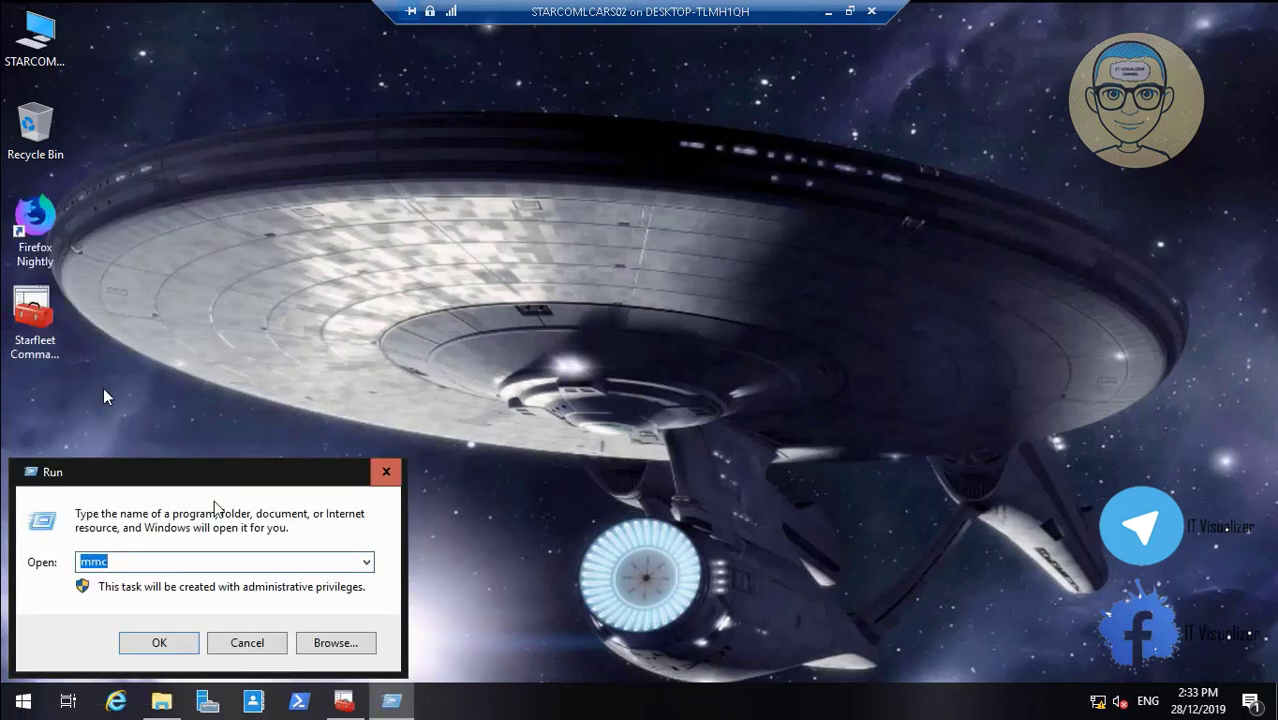
pyautogui.write('\\\\')
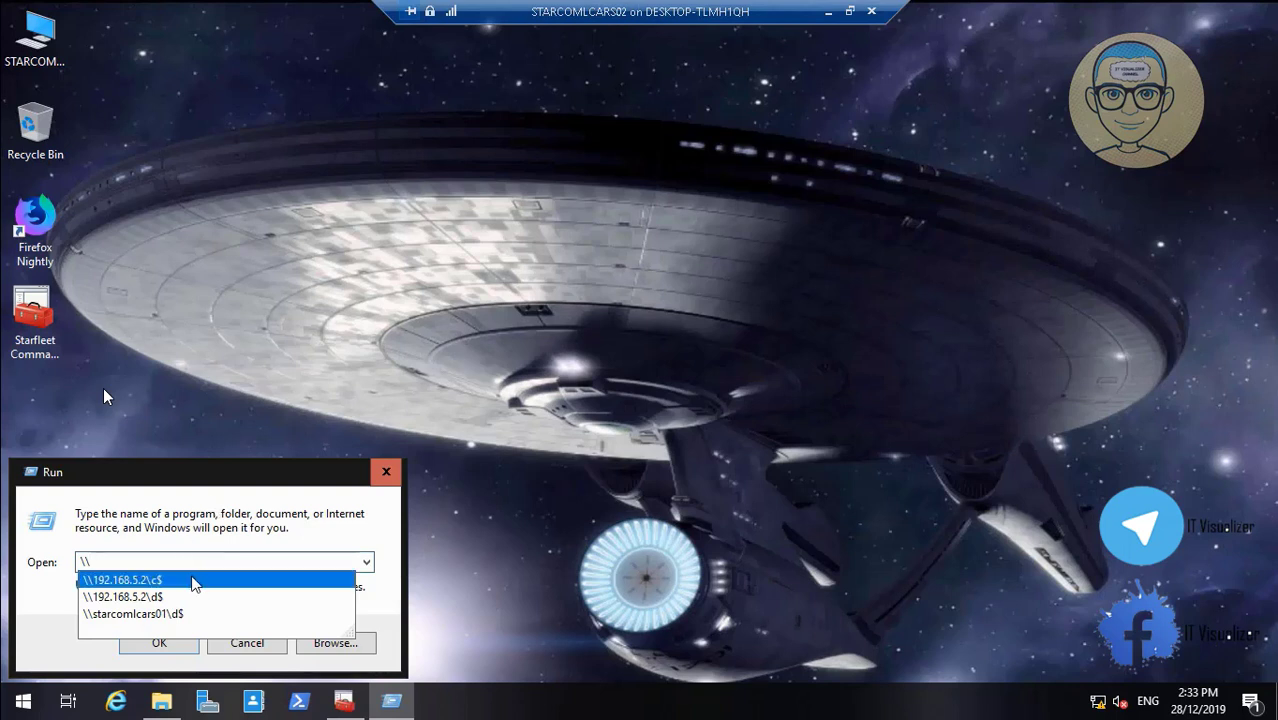
pyautogui.click(199, 597)
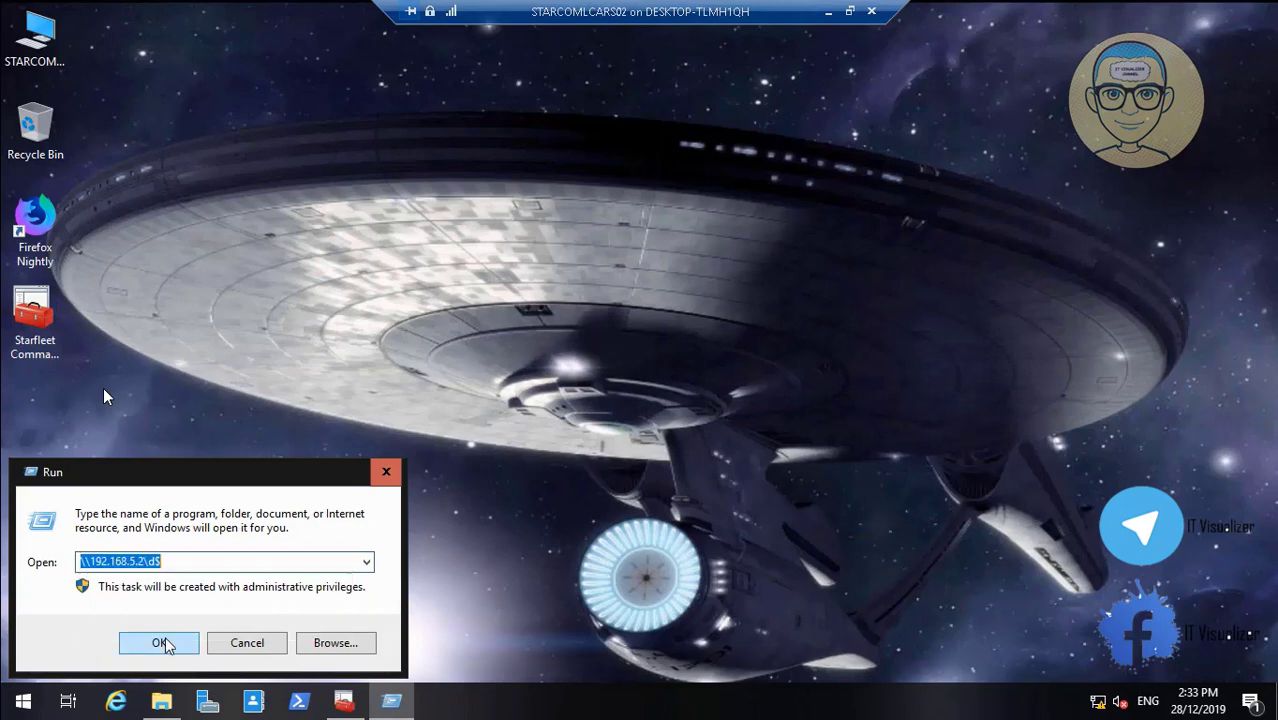
pyautogui.click(163, 643)
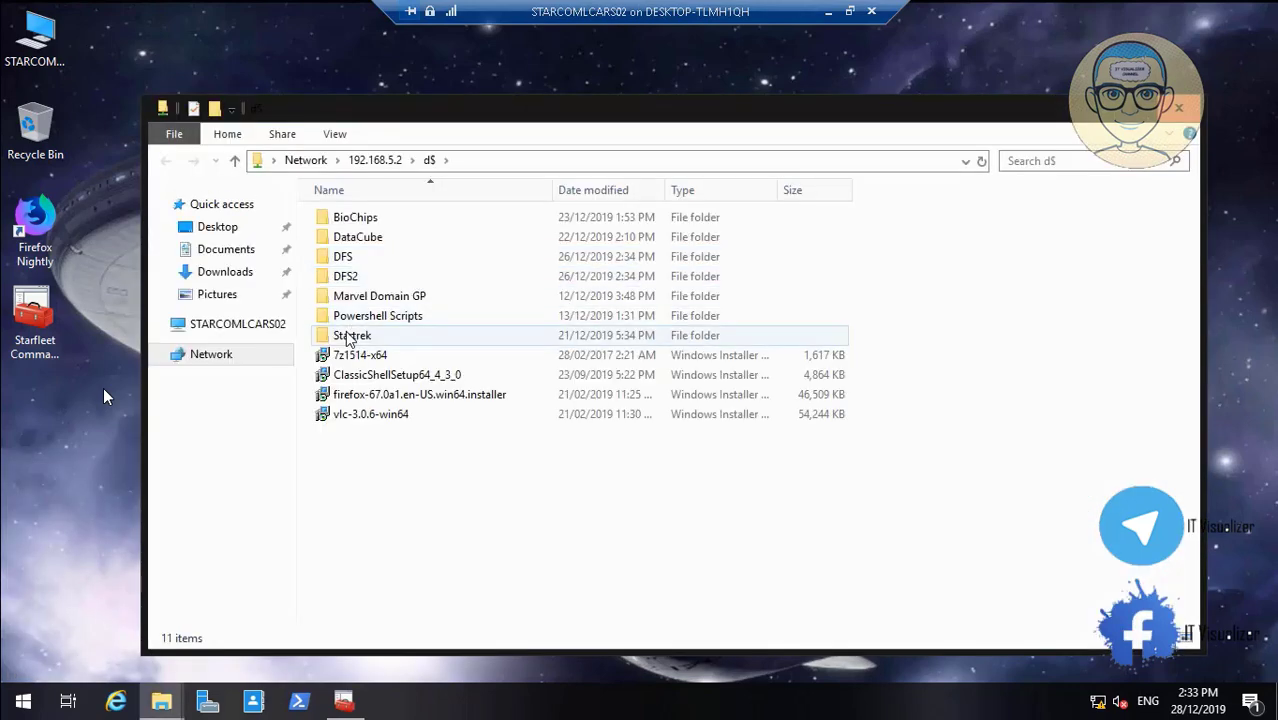
# Look inside the Startrek folder, then return to the 192.168.5.2 d$ share
pyautogui.click(350, 337)
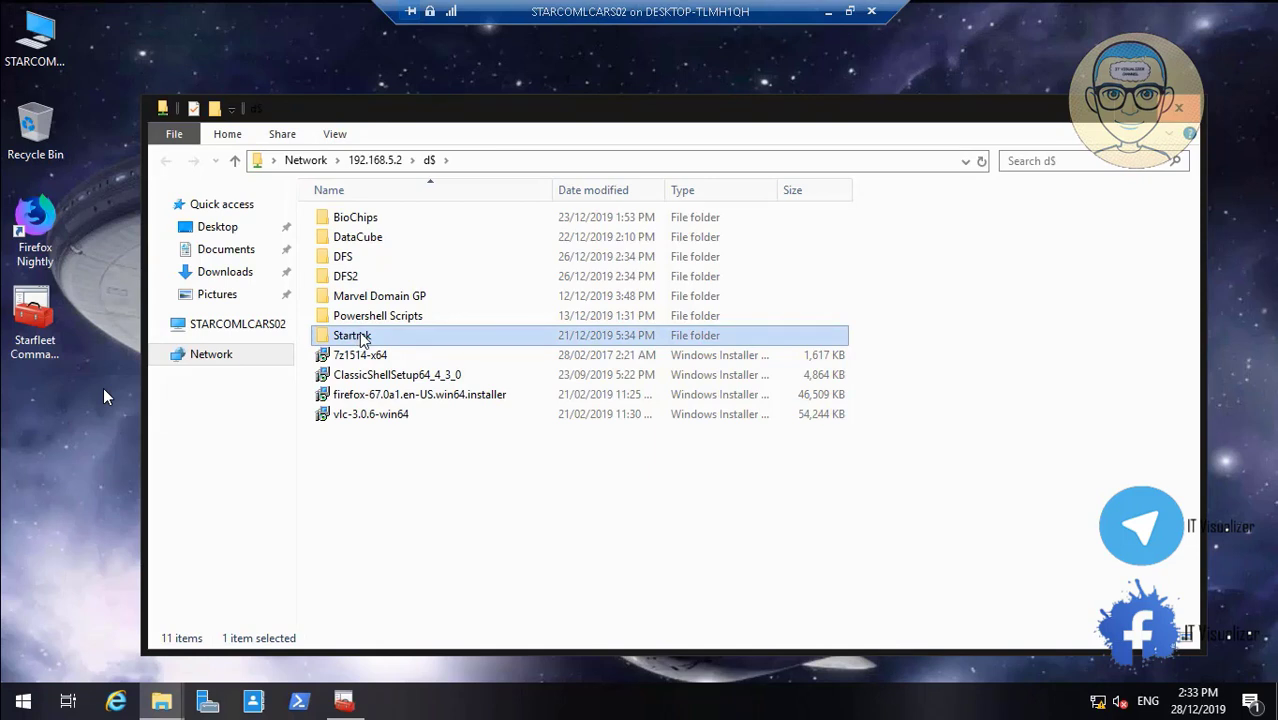
pyautogui.doubleClick(362, 338)
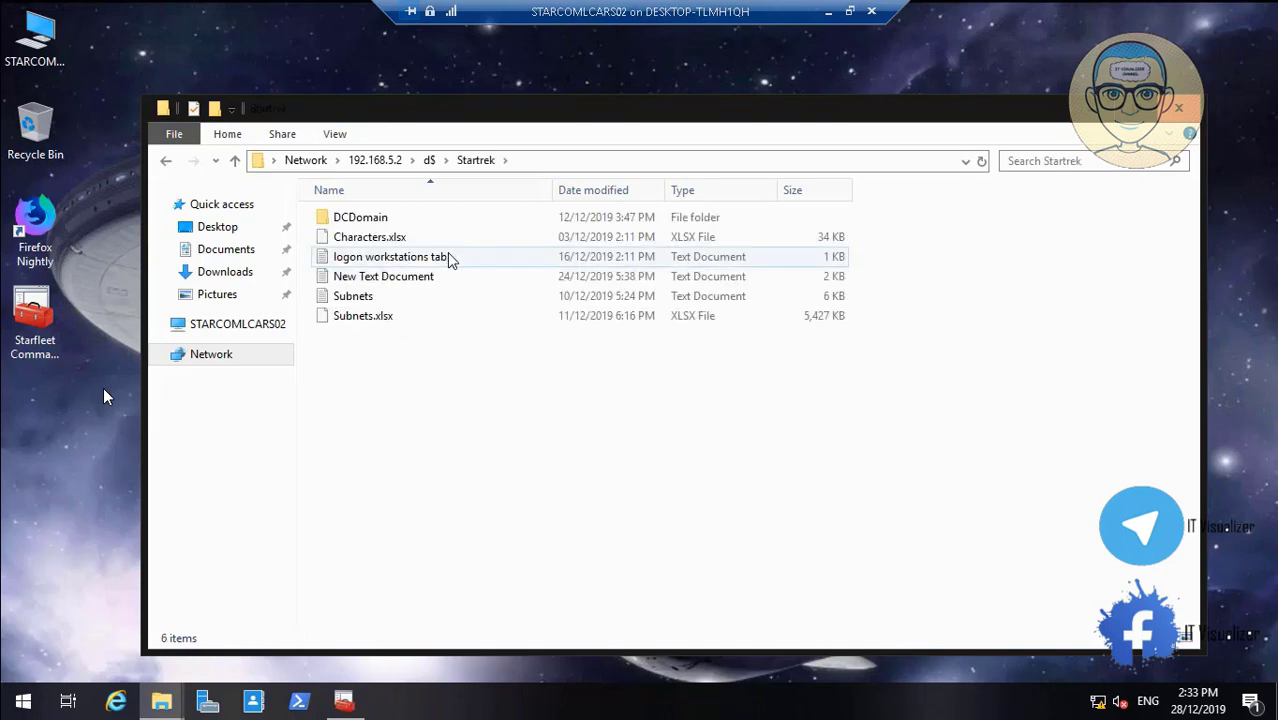
pyautogui.click(388, 162)
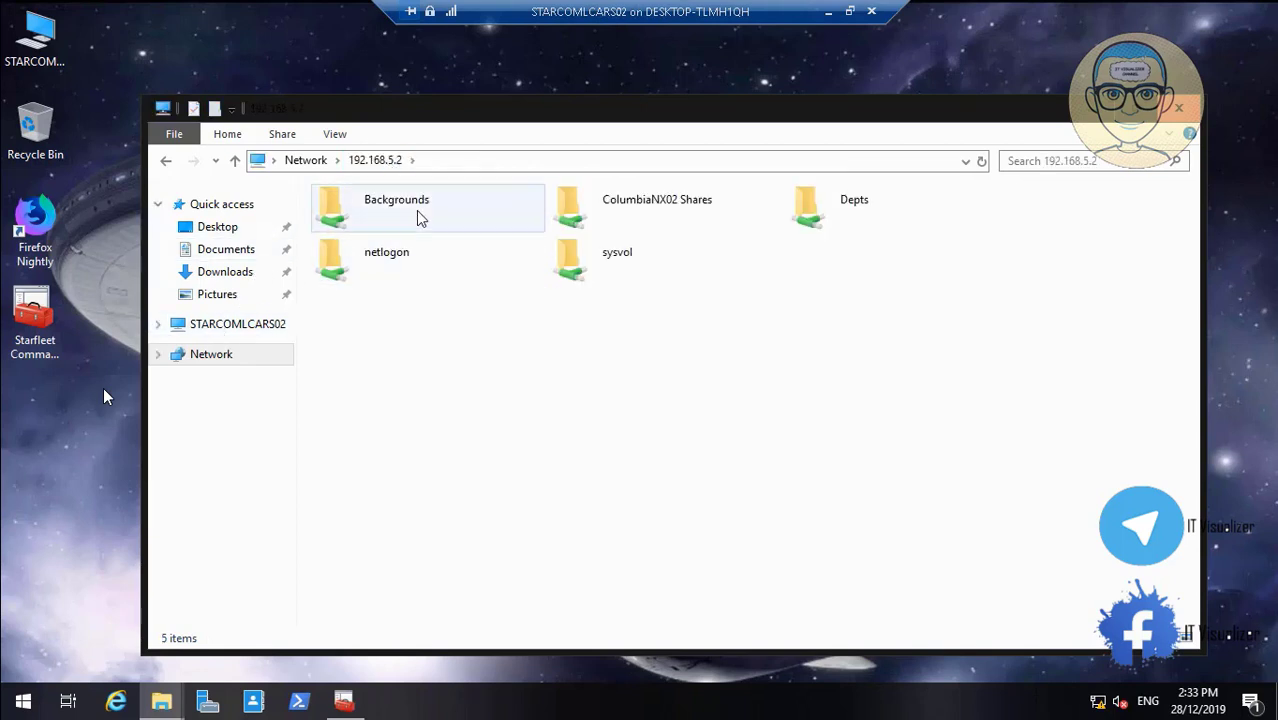
pyautogui.click(420, 157)
pyautogui.click(420, 157)
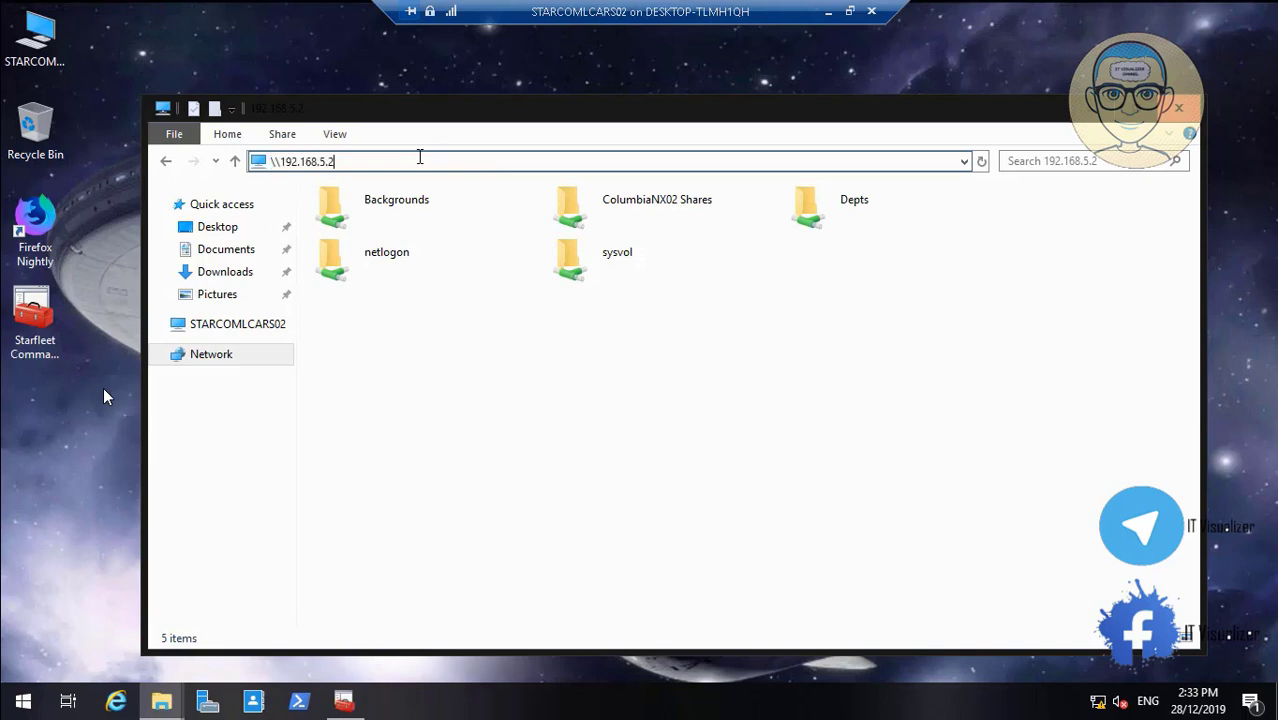
pyautogui.write('\\d$')
pyautogui.press('Return')
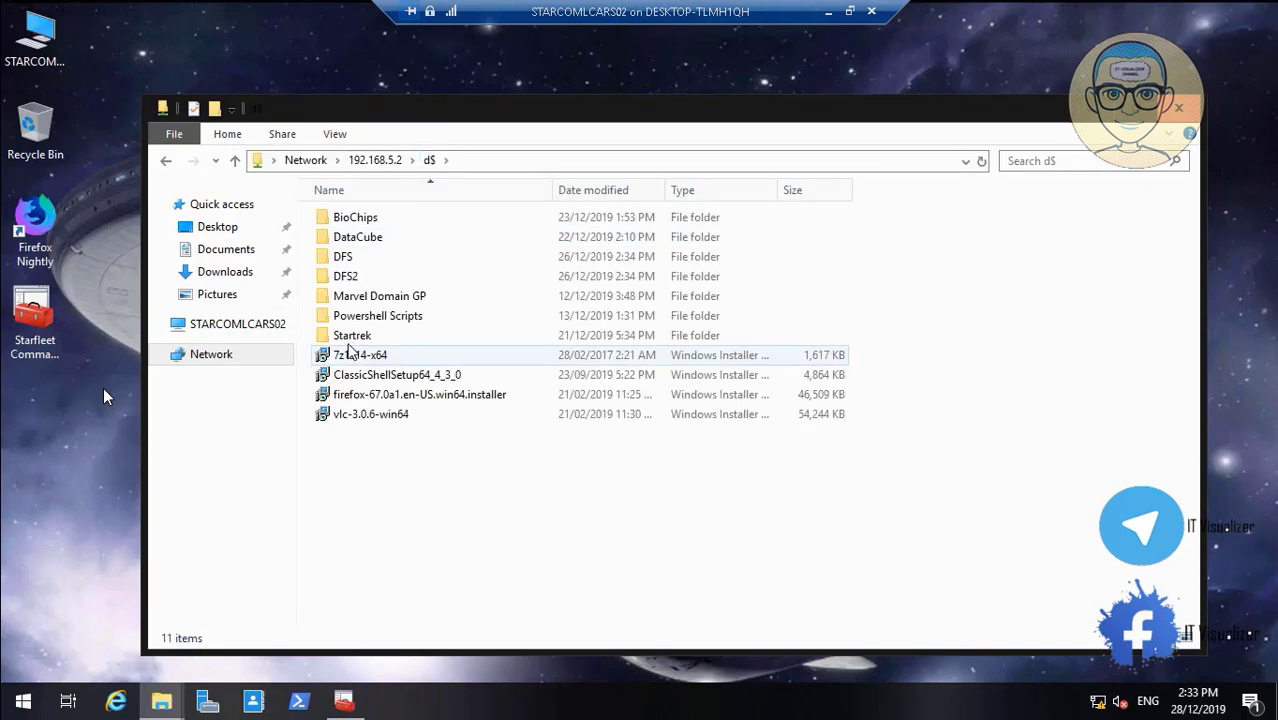
# Copy Startrek from d$ and paste it into STARCOMLCARS02's Local Disk (D:)
pyautogui.rightClick(352, 340)
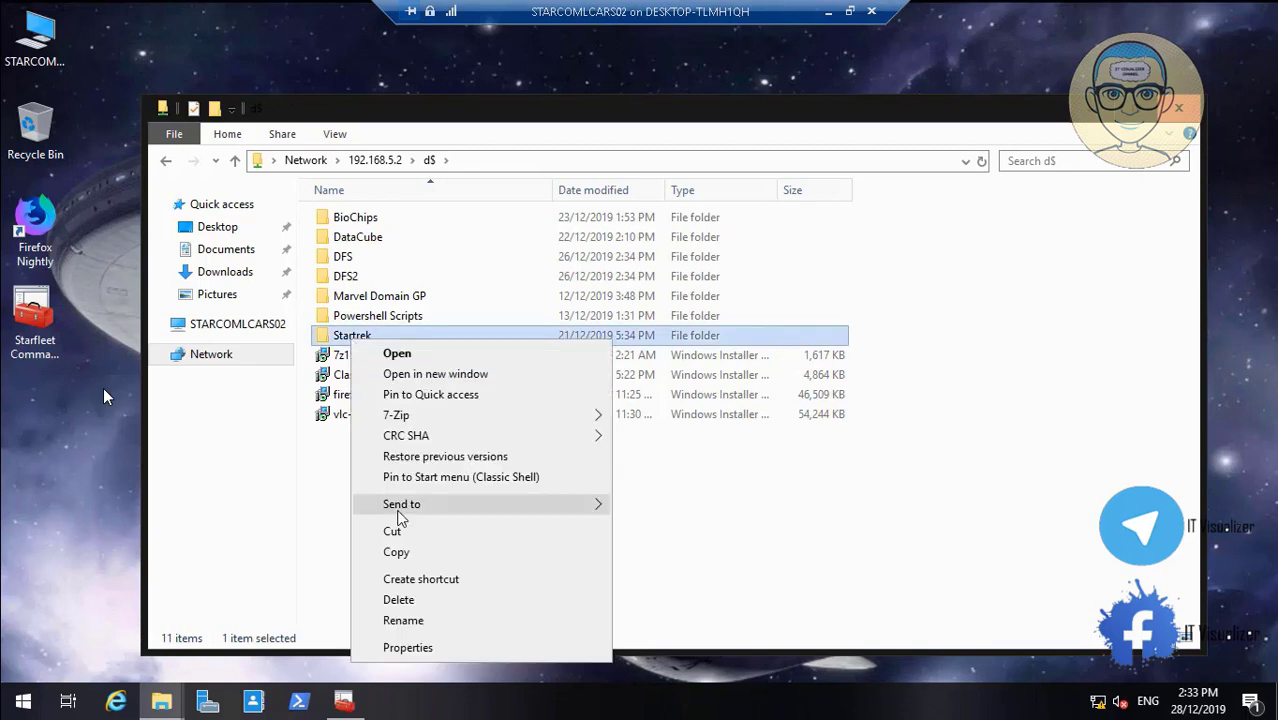
pyautogui.click(396, 552)
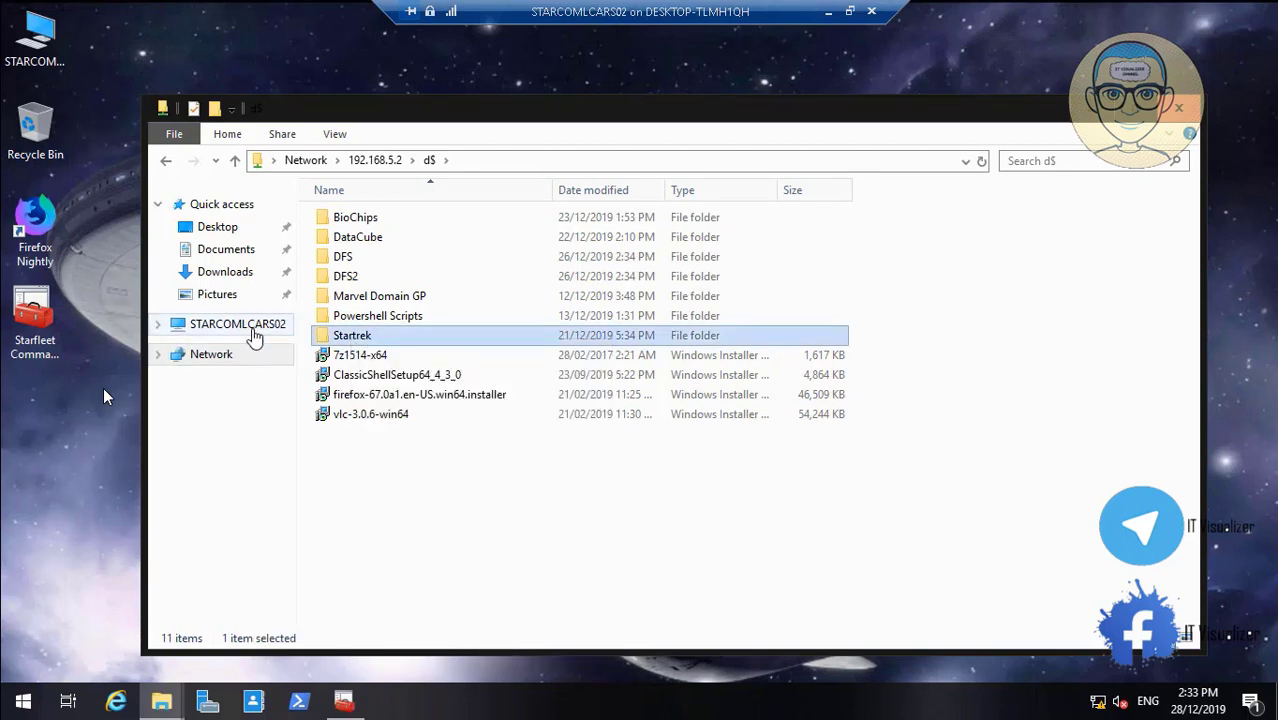
pyautogui.click(251, 332)
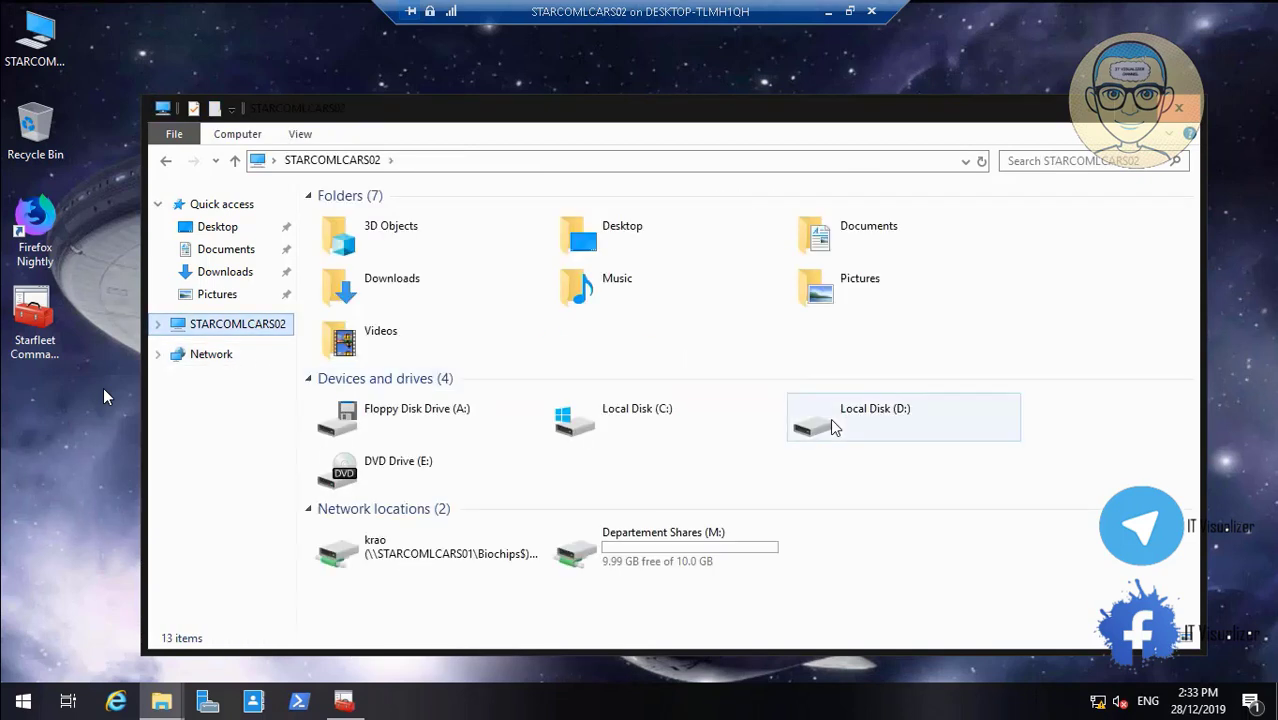
pyautogui.click(835, 425)
pyautogui.doubleClick(835, 425)
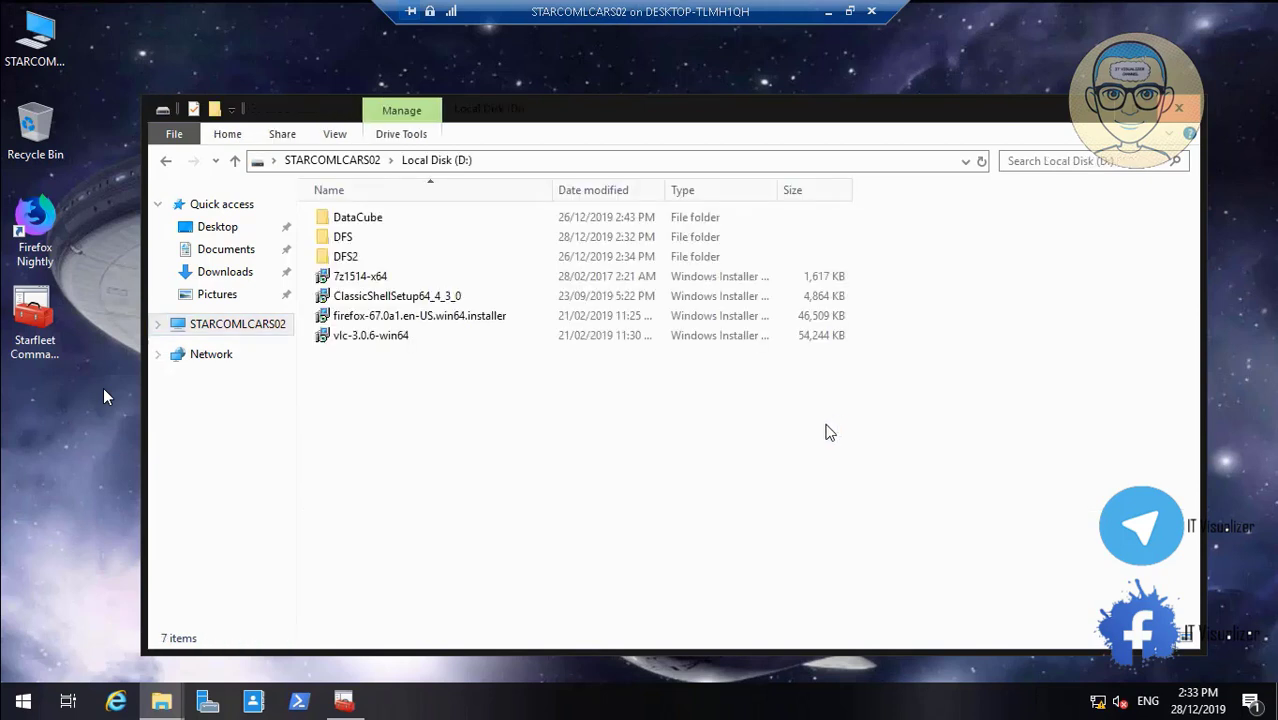
pyautogui.rightClick(530, 492)
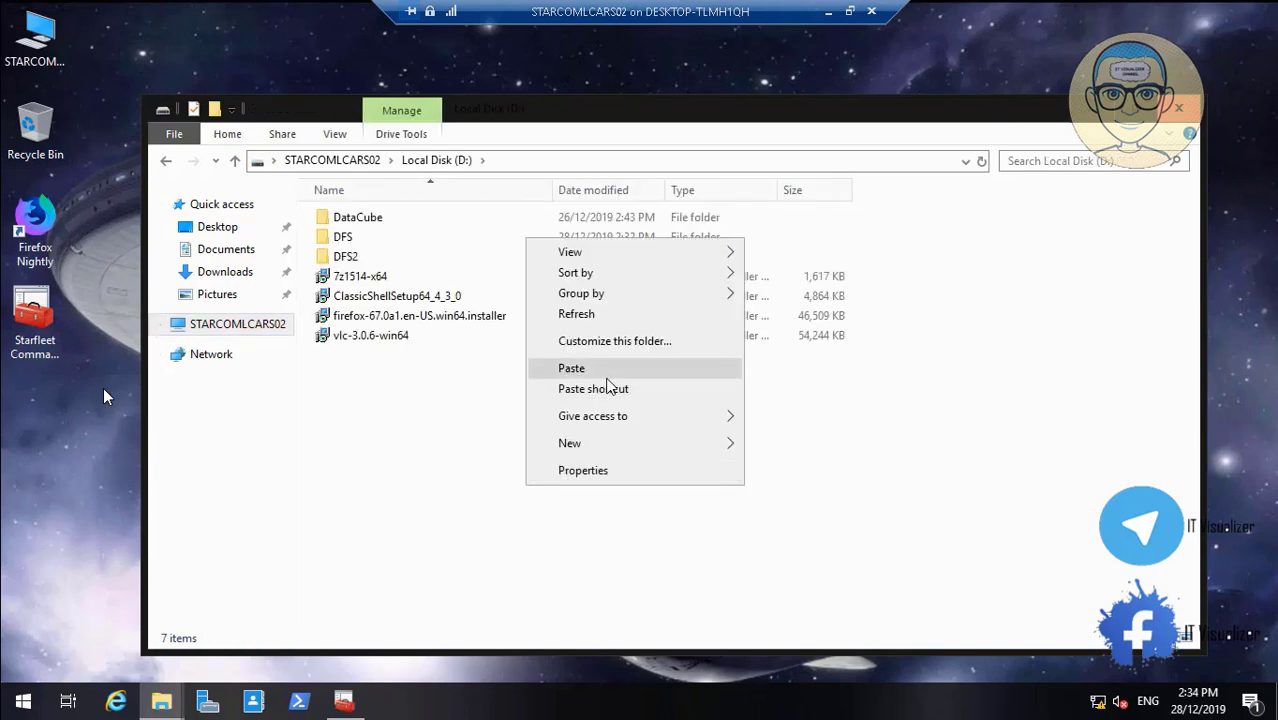
pyautogui.click(606, 378)
pyautogui.click(44, 682)
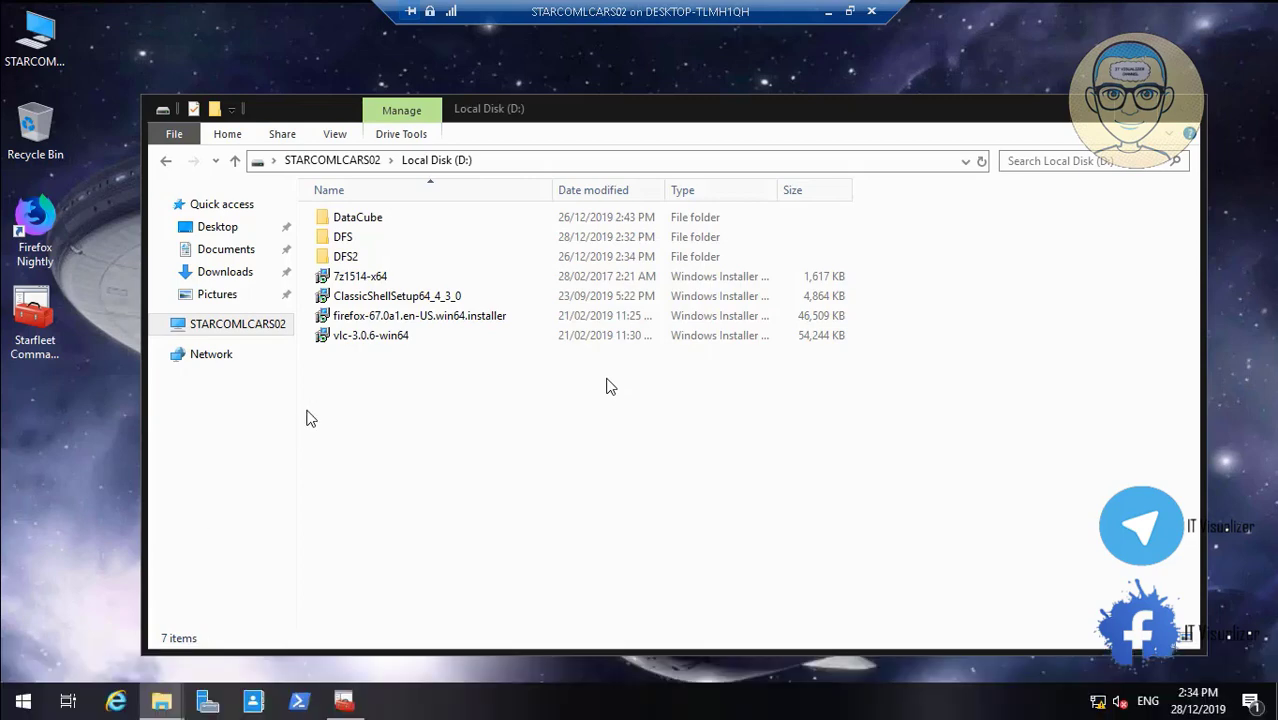
pyautogui.press('Escape')
pyautogui.moveTo(576, 703)
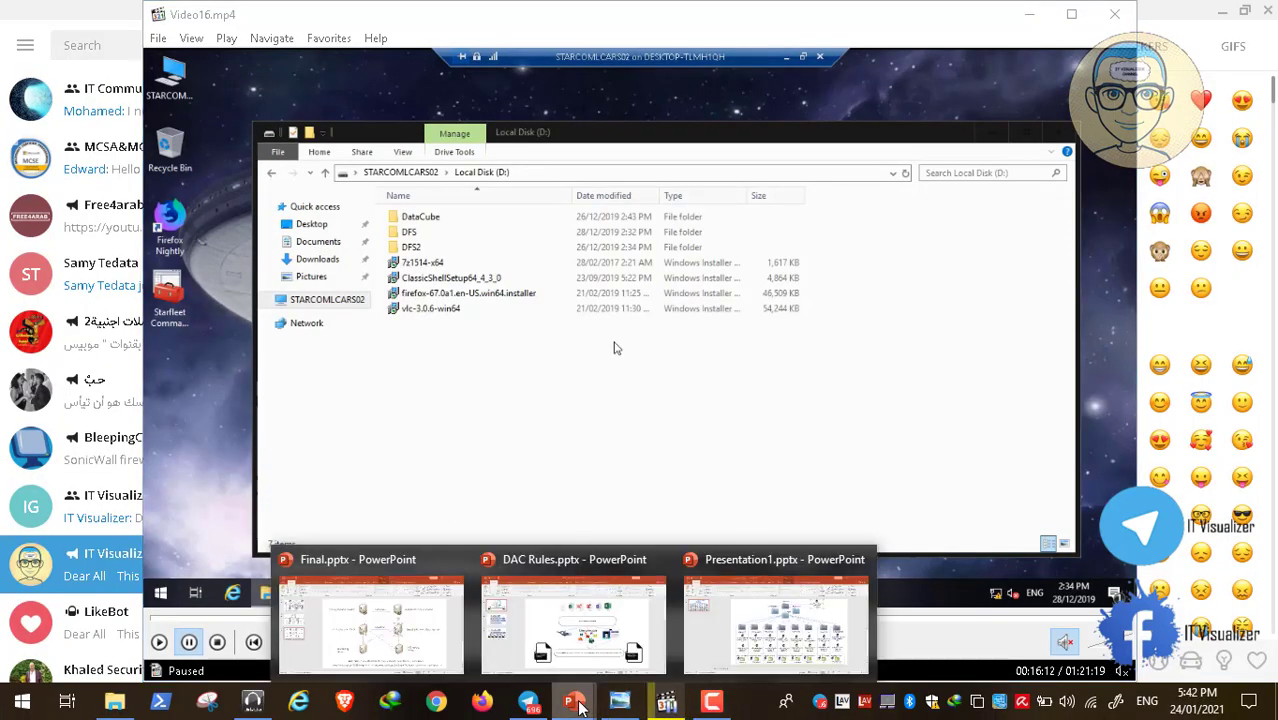
pyautogui.click(755, 628)
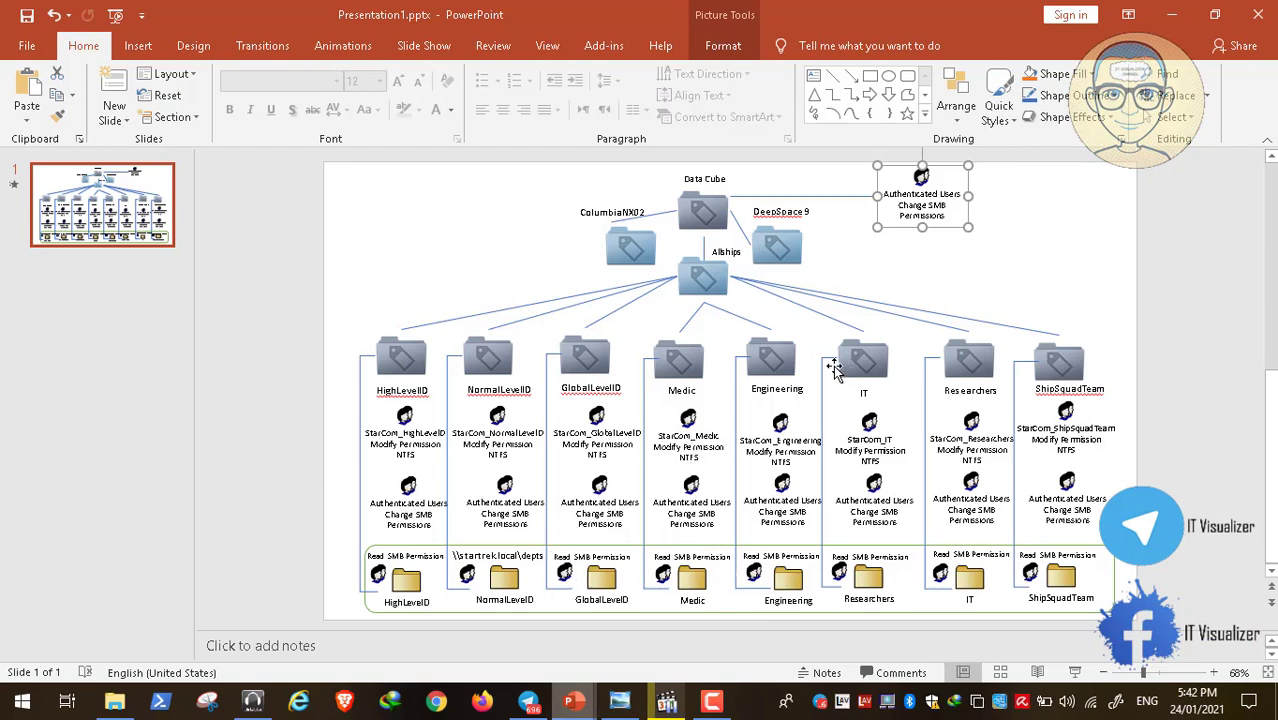
pyautogui.click(690, 440)
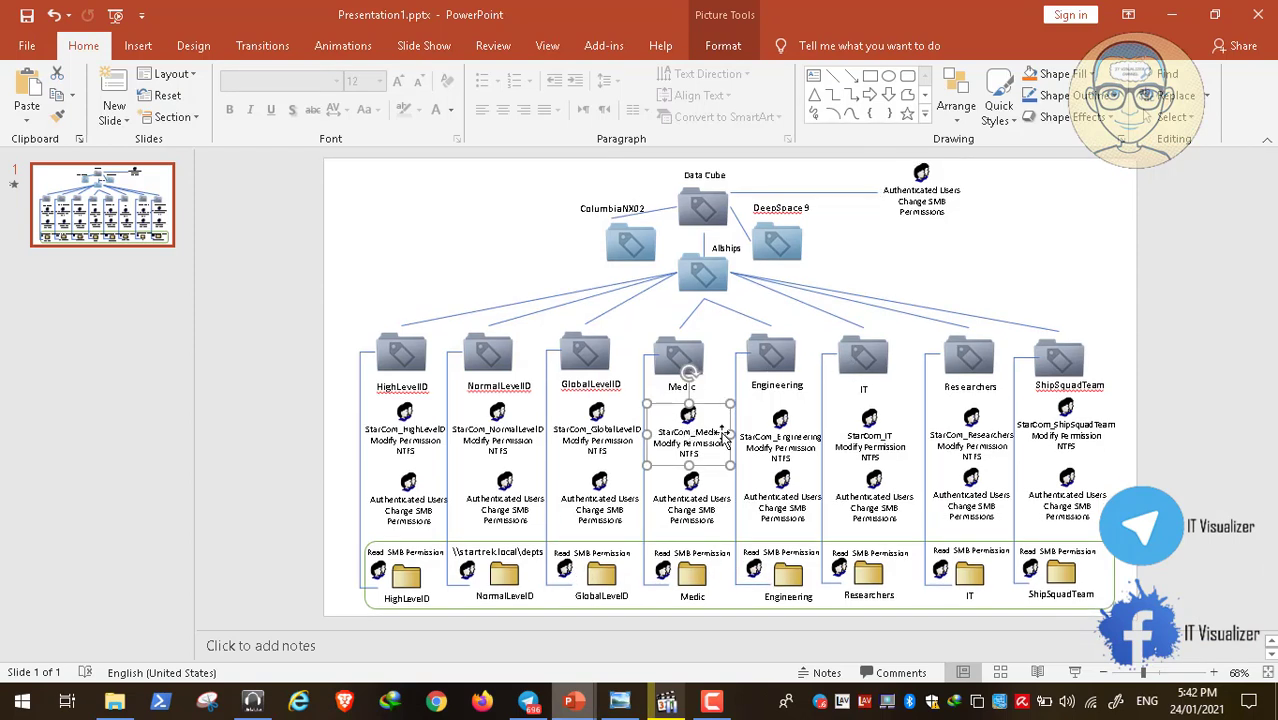
pyautogui.click(786, 434)
pyautogui.click(753, 360)
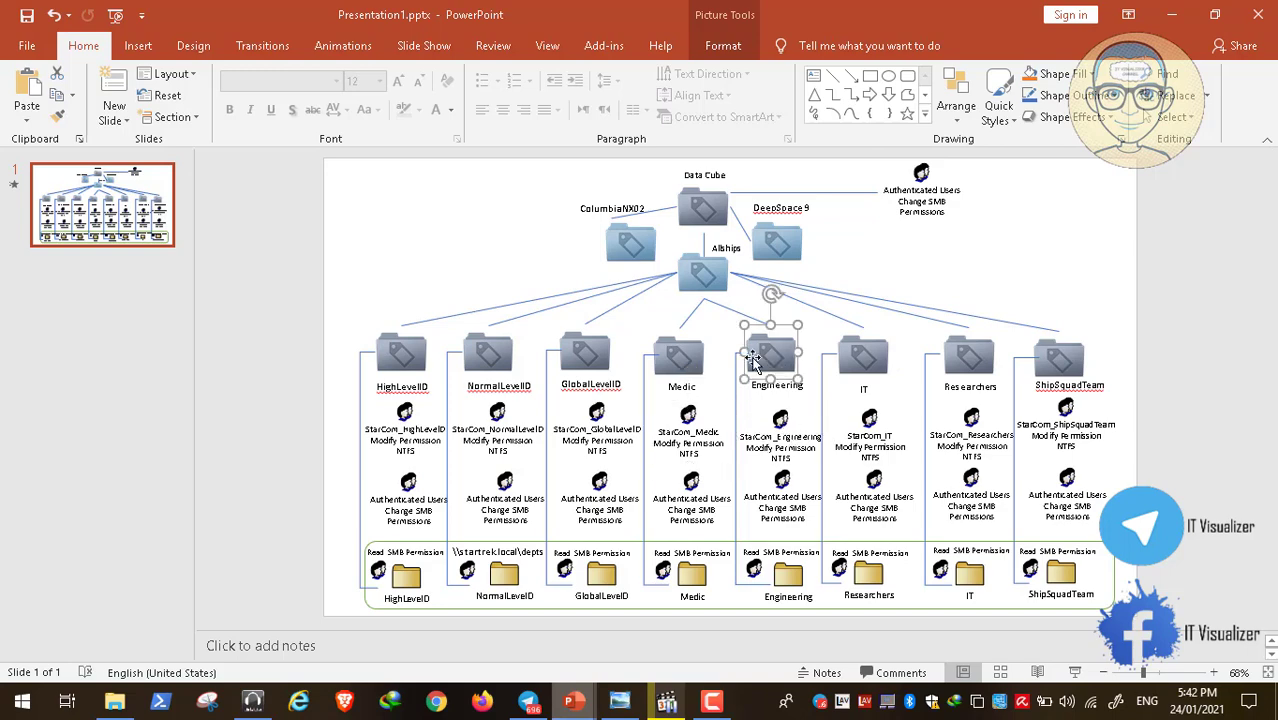
pyautogui.click(1168, 20)
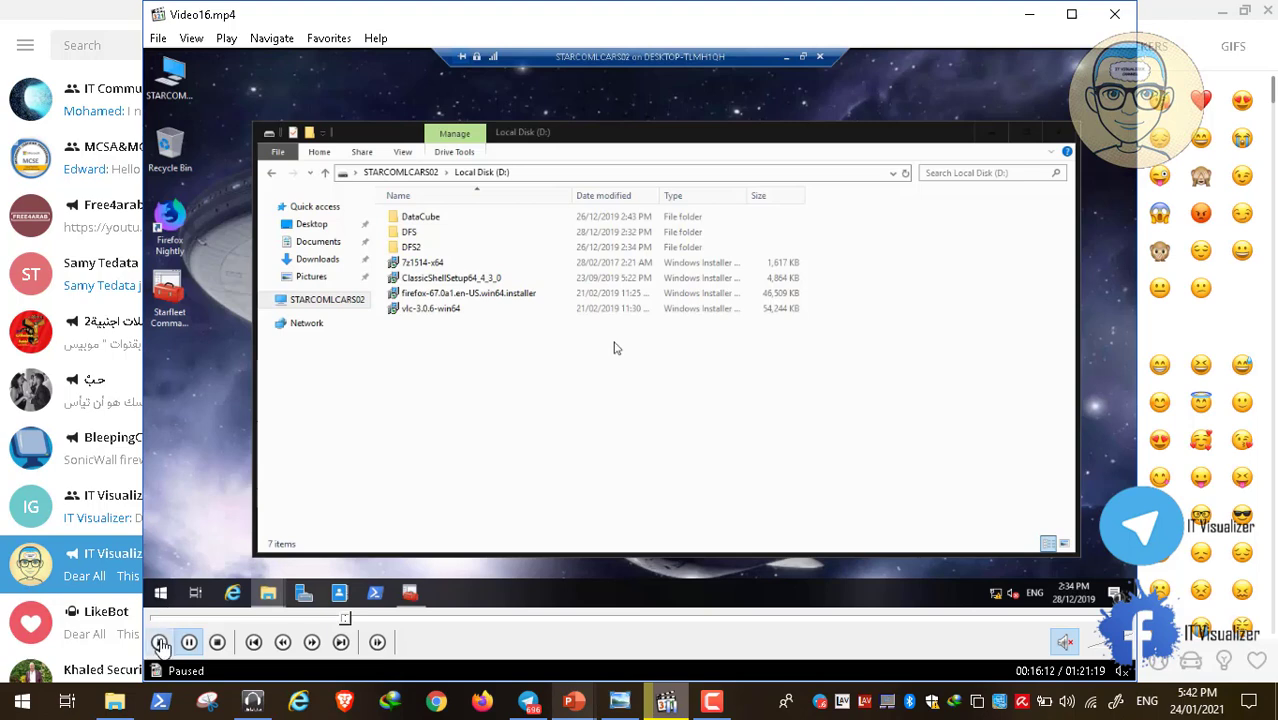
pyautogui.click(160, 645)
# Let the 570-item Startrek copy run, then bring up the computer icon's shortcut menu
pyautogui.doubleClick(296, 383)
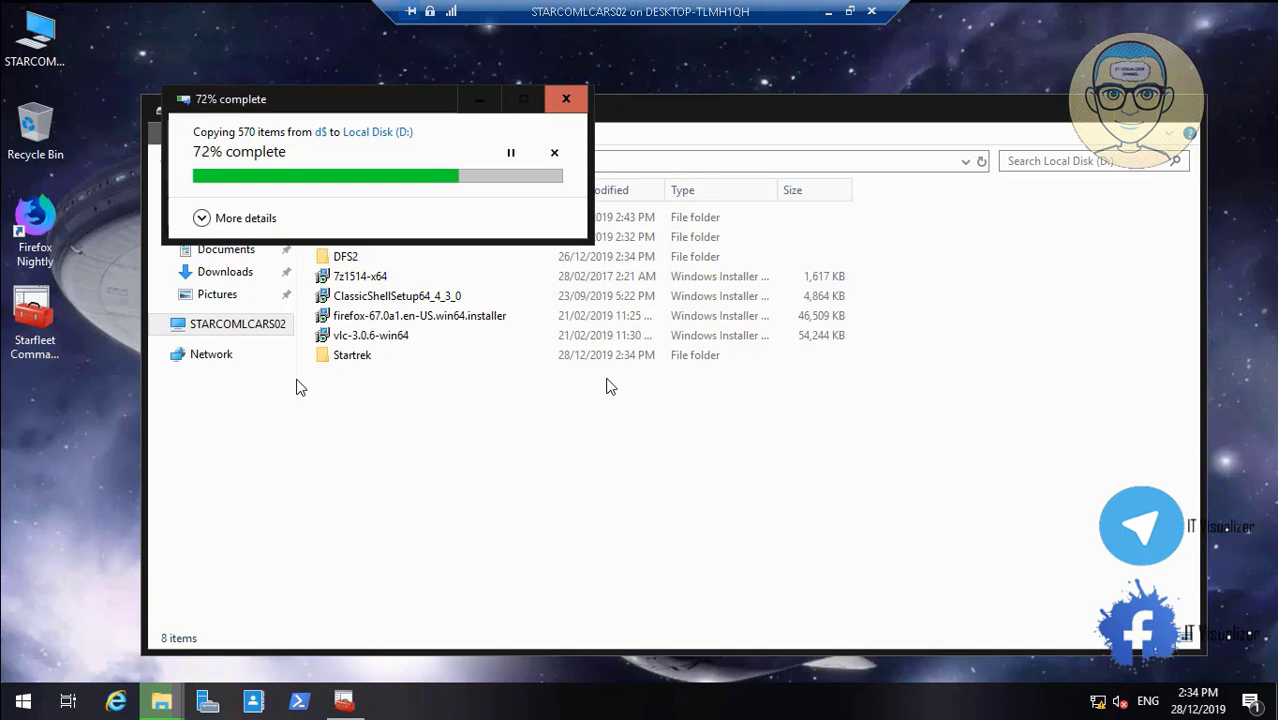
pyautogui.rightClick(33, 40)
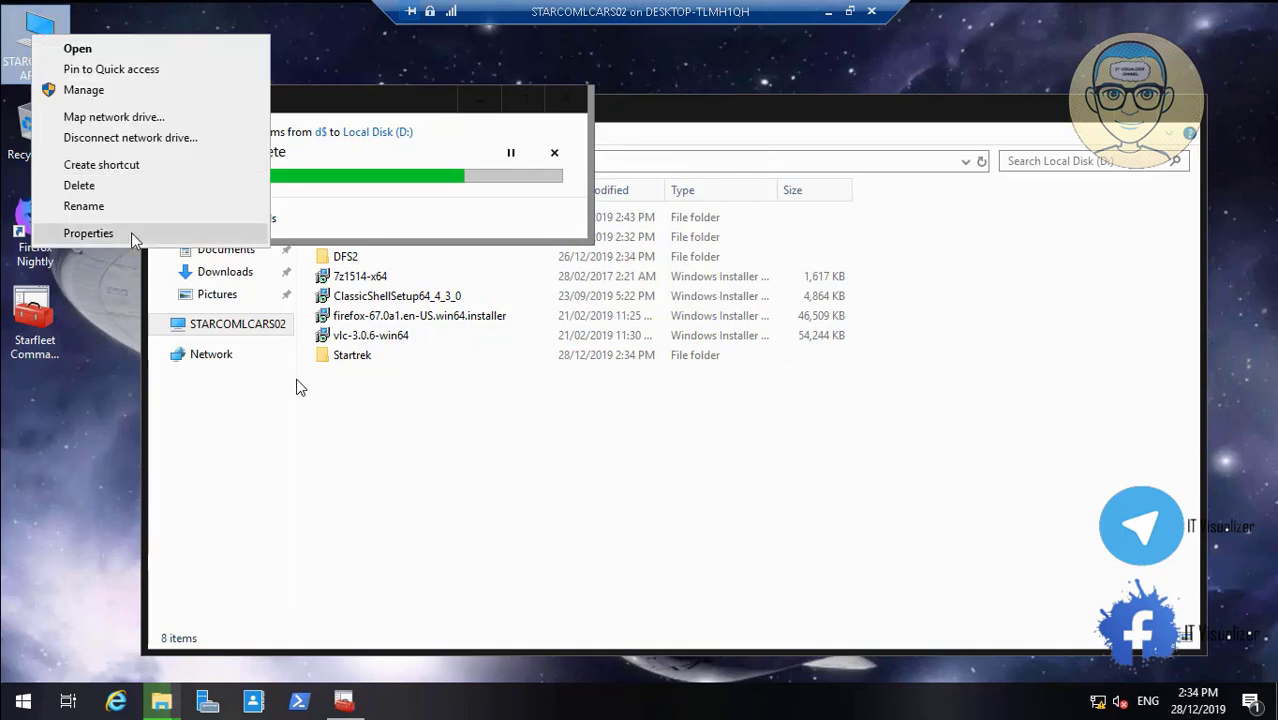
# View and close the system properties, then open Personalization settings from the desktop
pyautogui.click(88, 233)
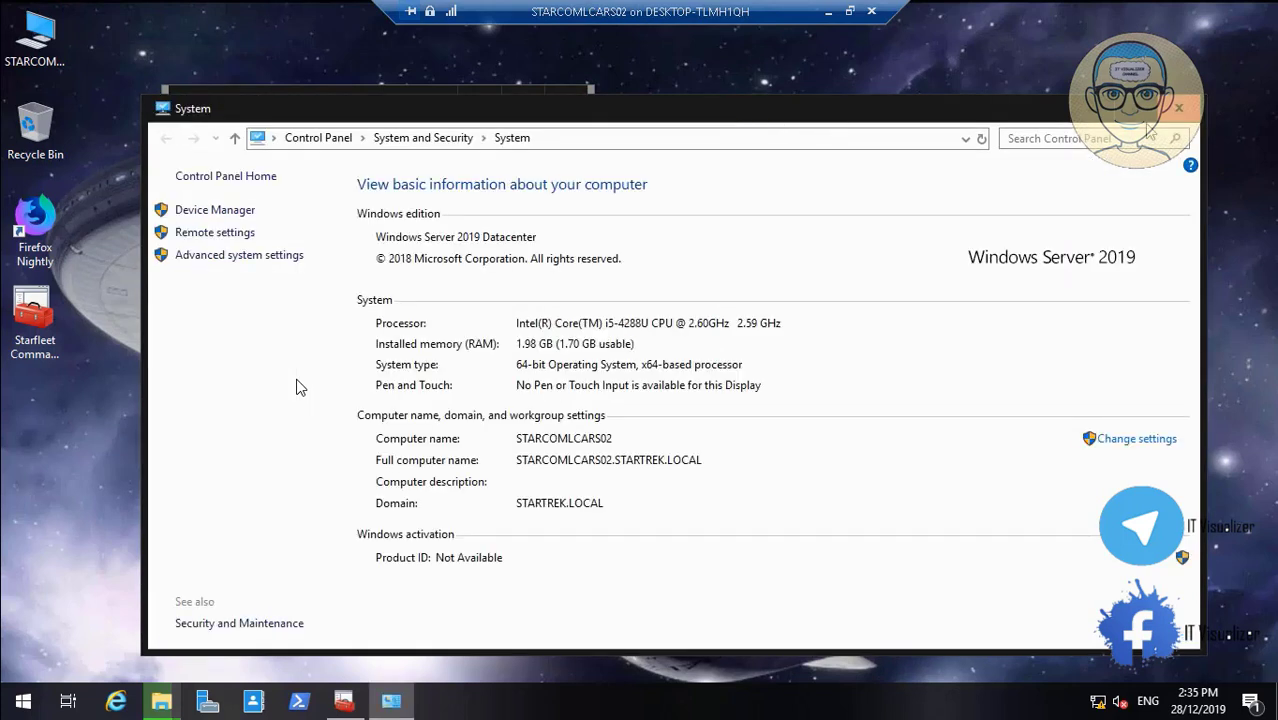
pyautogui.click(1179, 110)
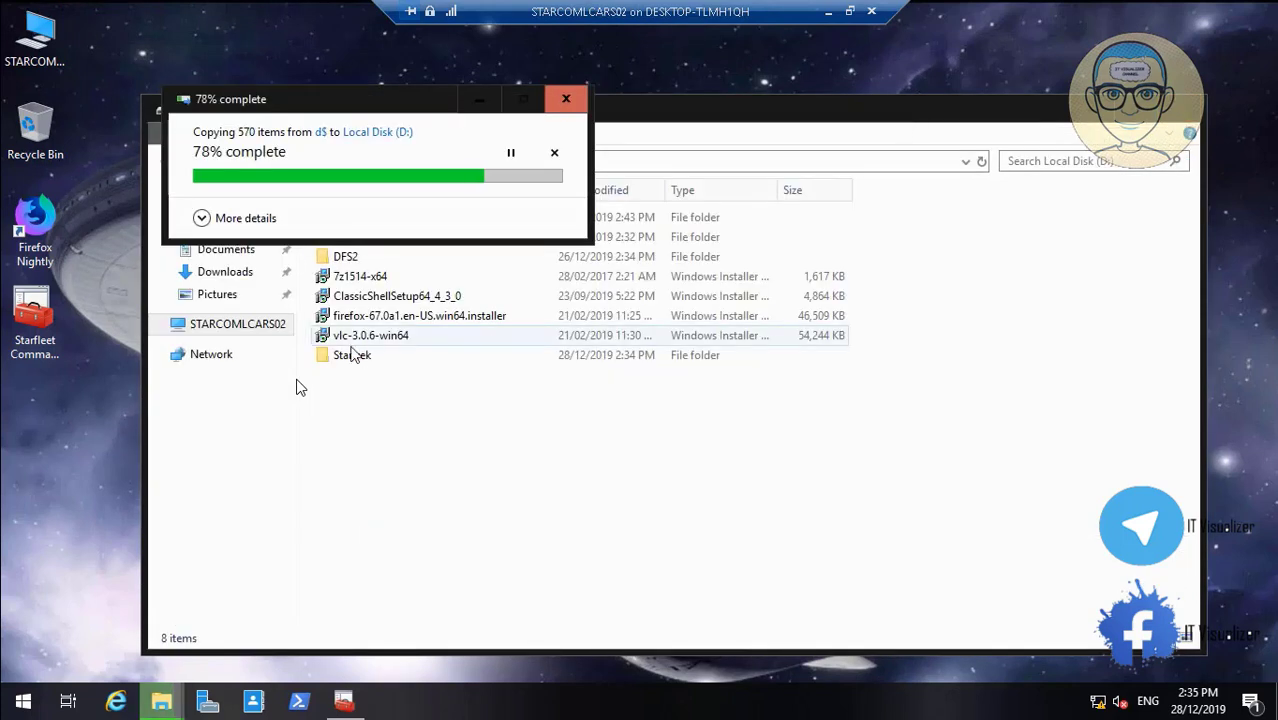
pyautogui.rightClick(54, 429)
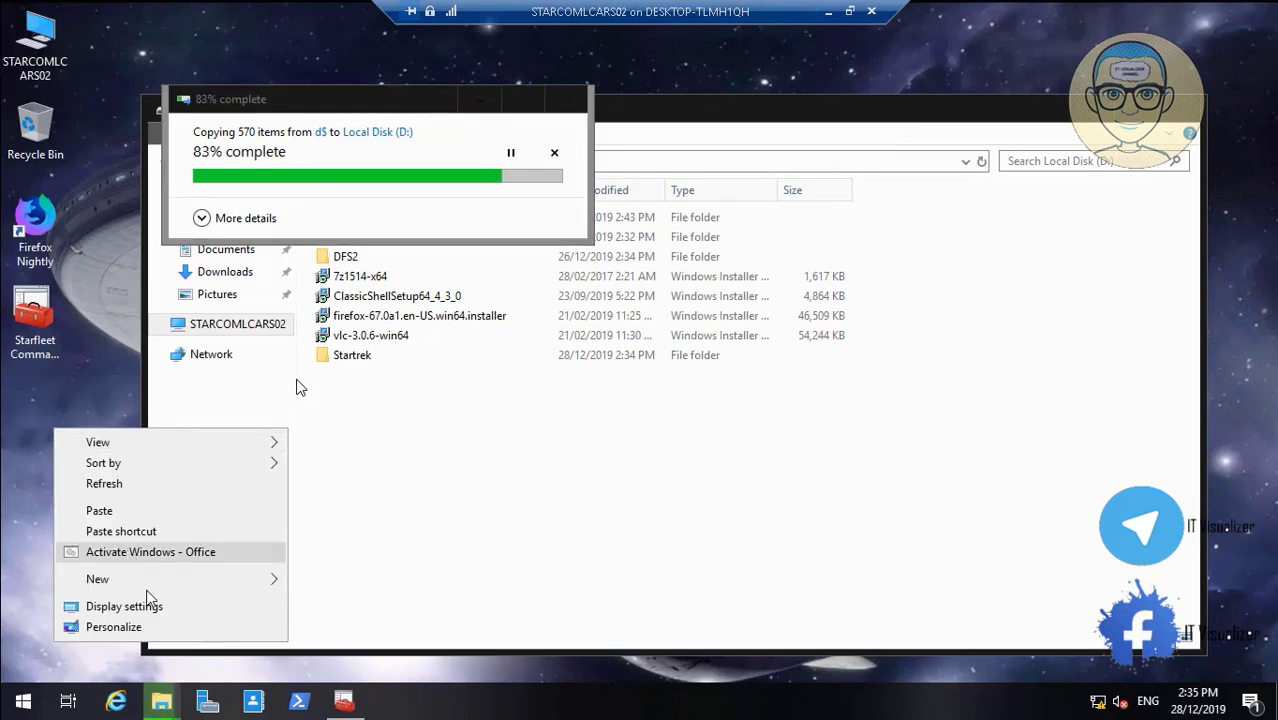
pyautogui.click(155, 626)
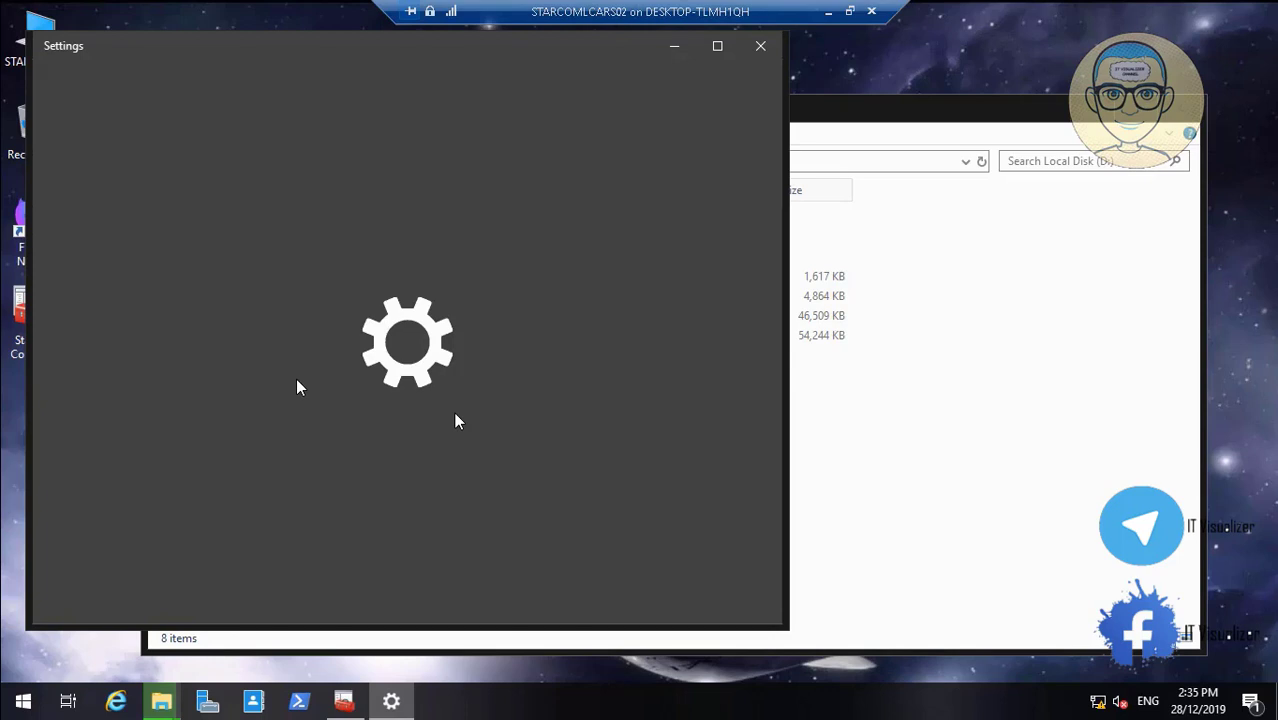
pyautogui.moveTo(251, 659)
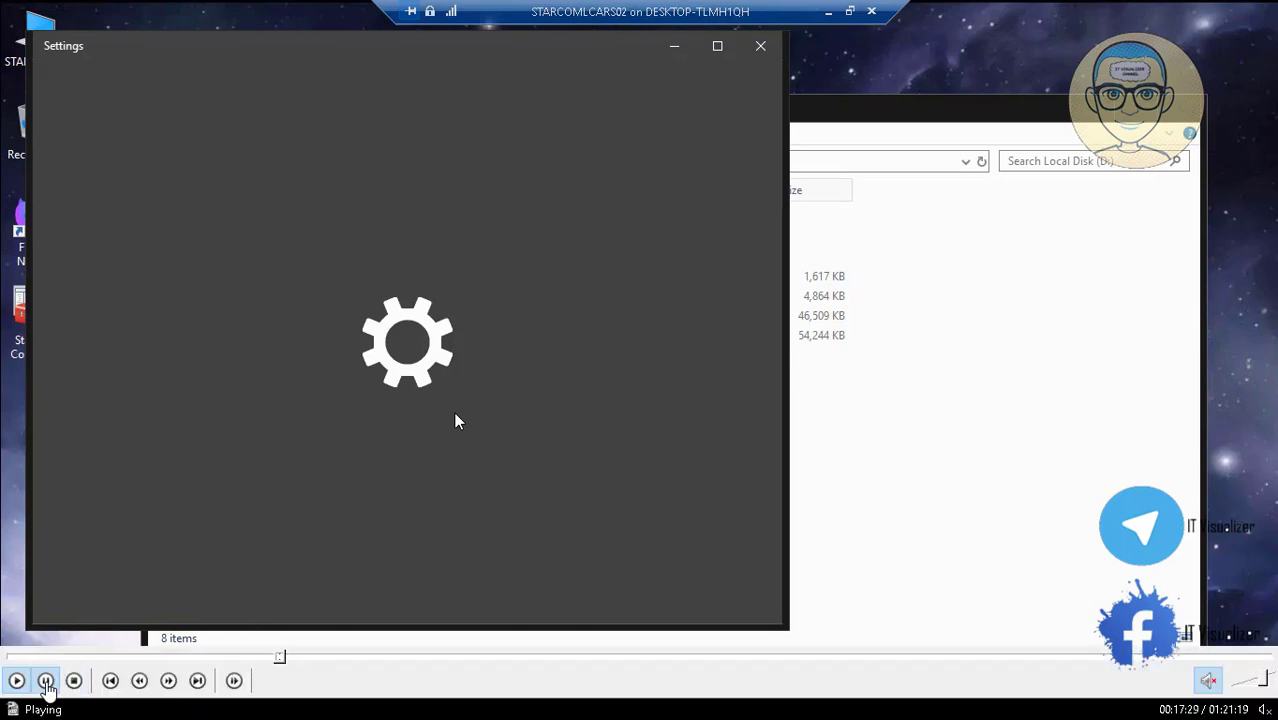
pyautogui.doubleClick(205, 416)
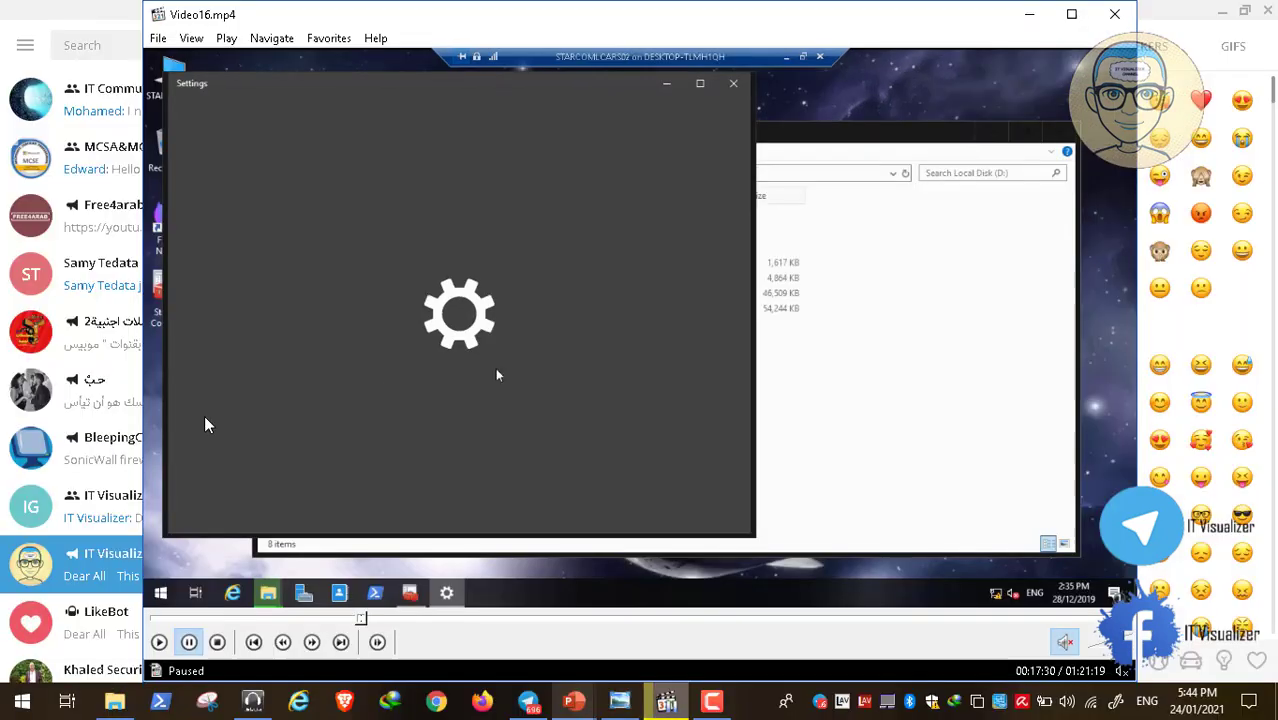
pyautogui.click(706, 703)
pyautogui.click(1198, 627)
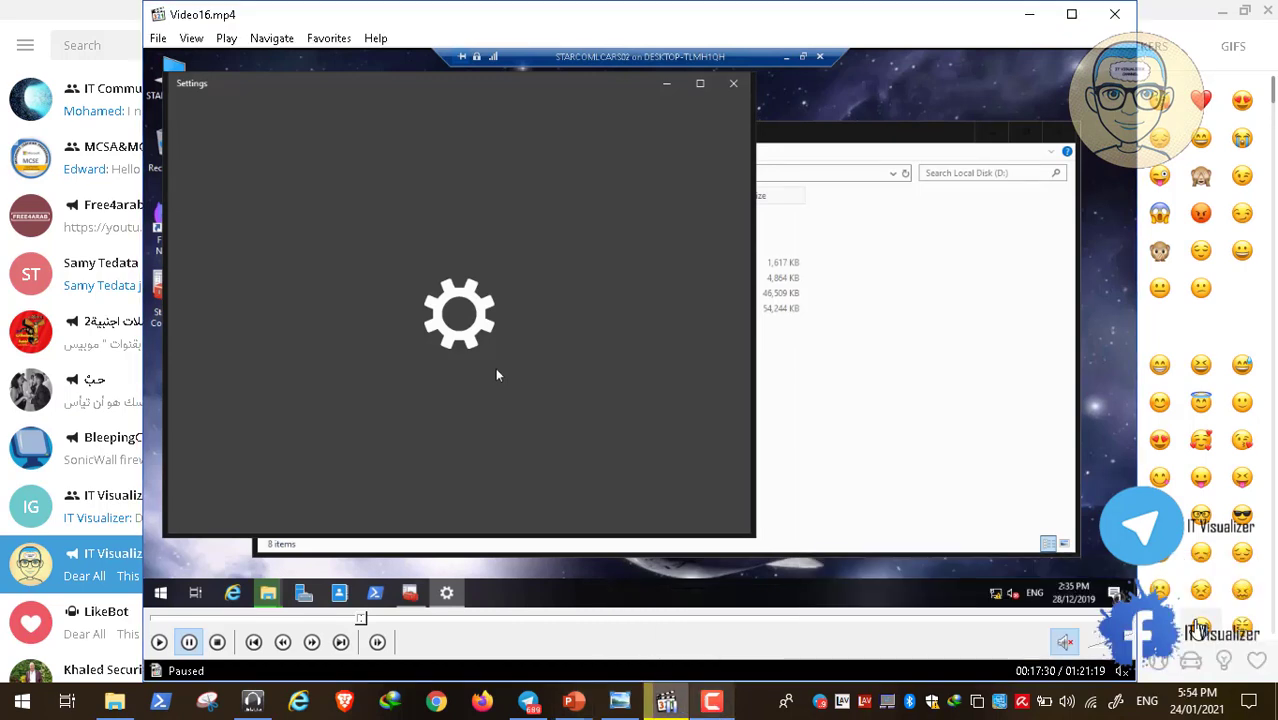
pyautogui.doubleClick(348, 342)
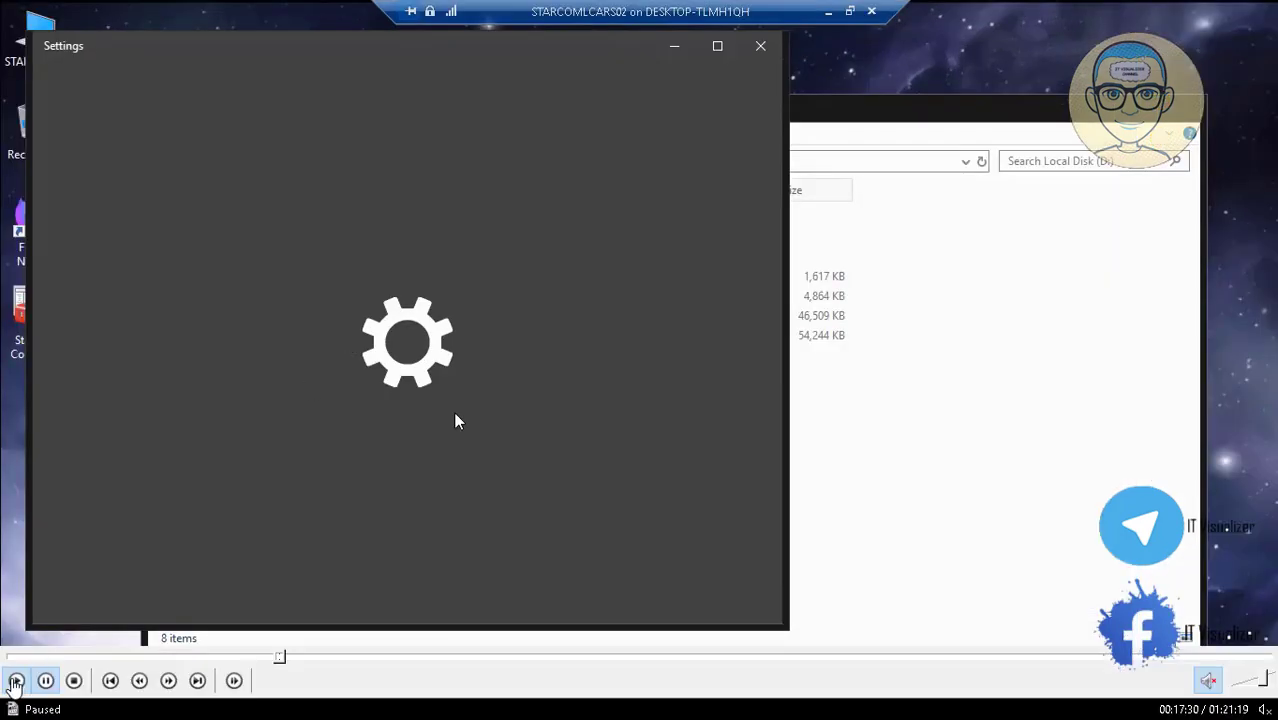
pyautogui.click(15, 681)
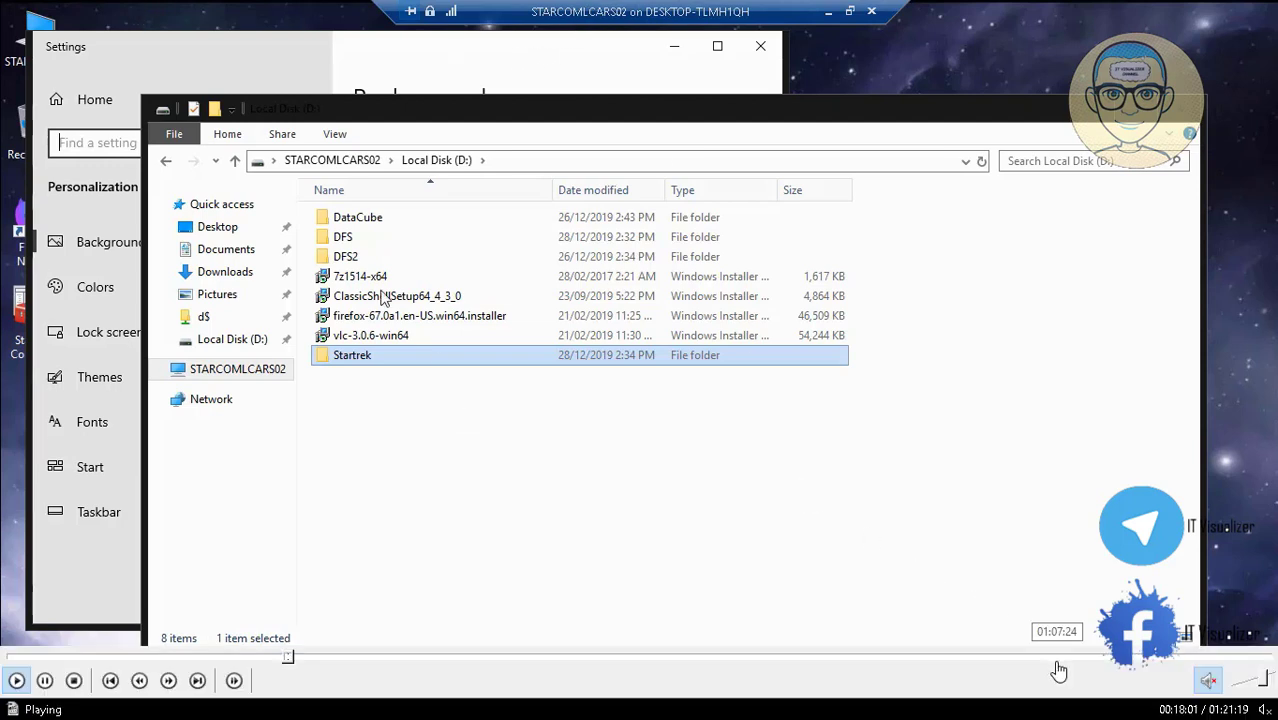
# Add the Control Panel icon through Themes desktop icon settings and close Settings
pyautogui.click(263, 42)
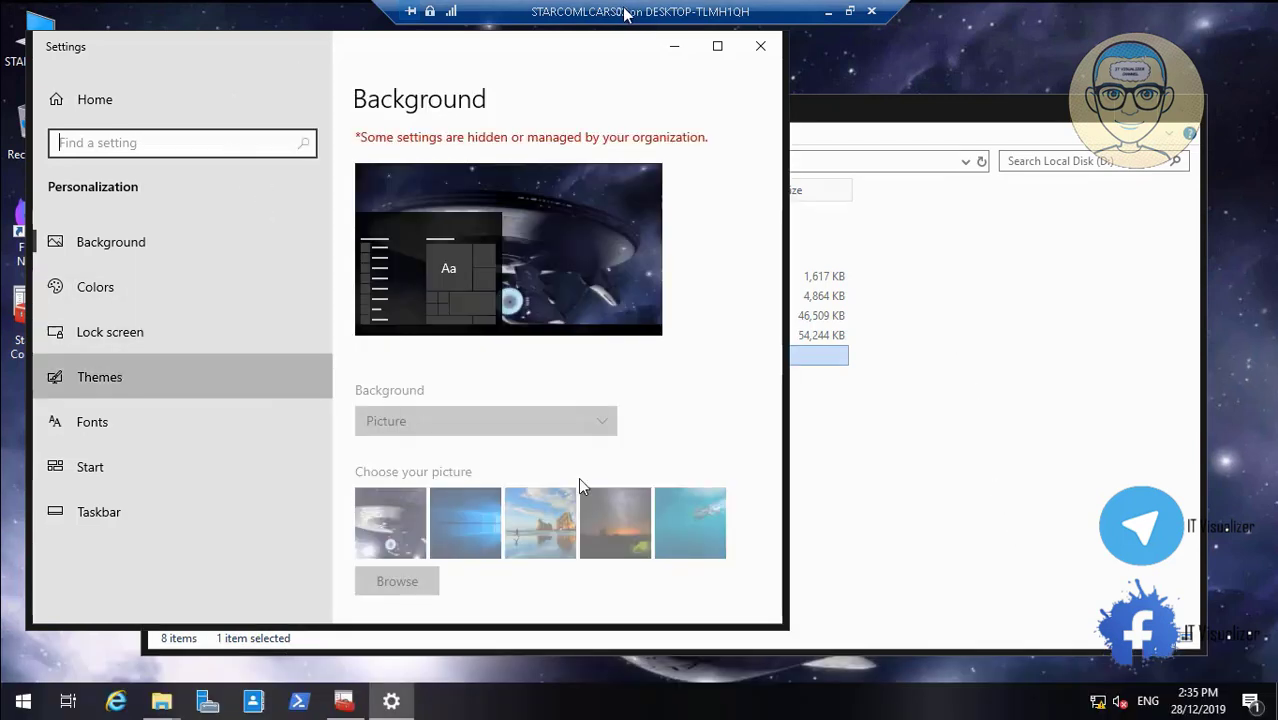
pyautogui.click(100, 377)
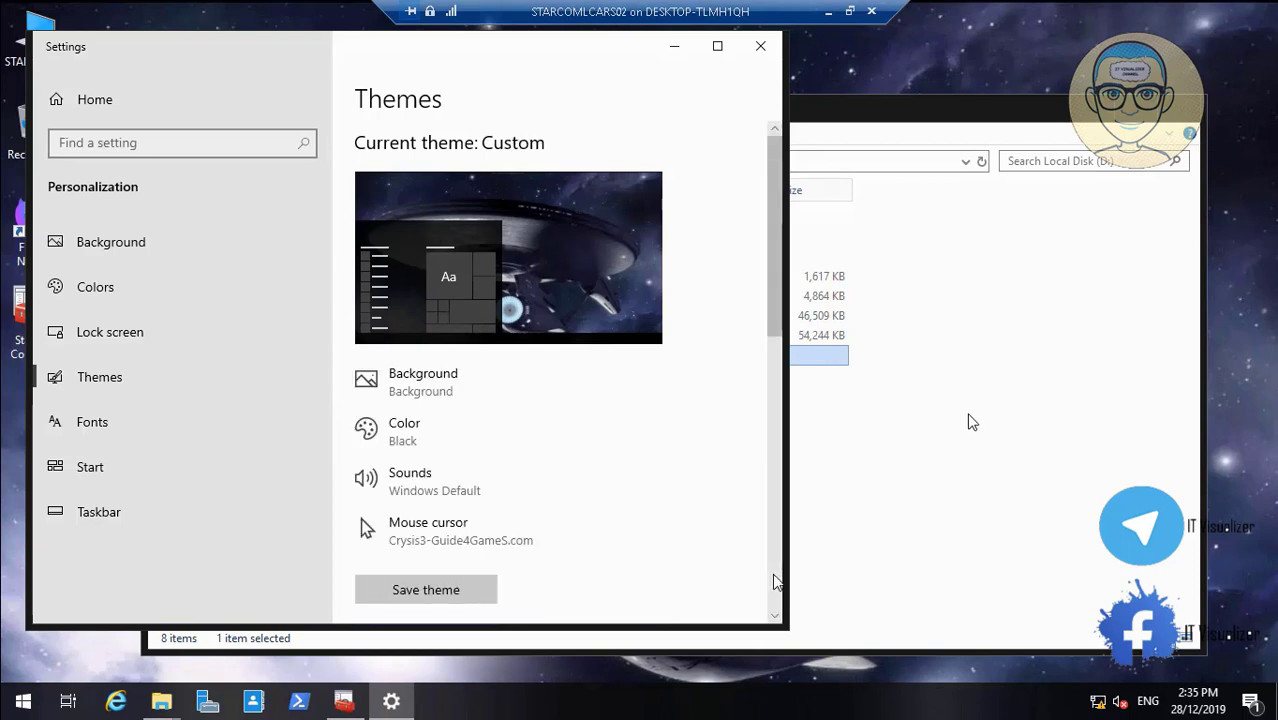
pyautogui.scroll(-5, 773, 579)
pyautogui.click(425, 476)
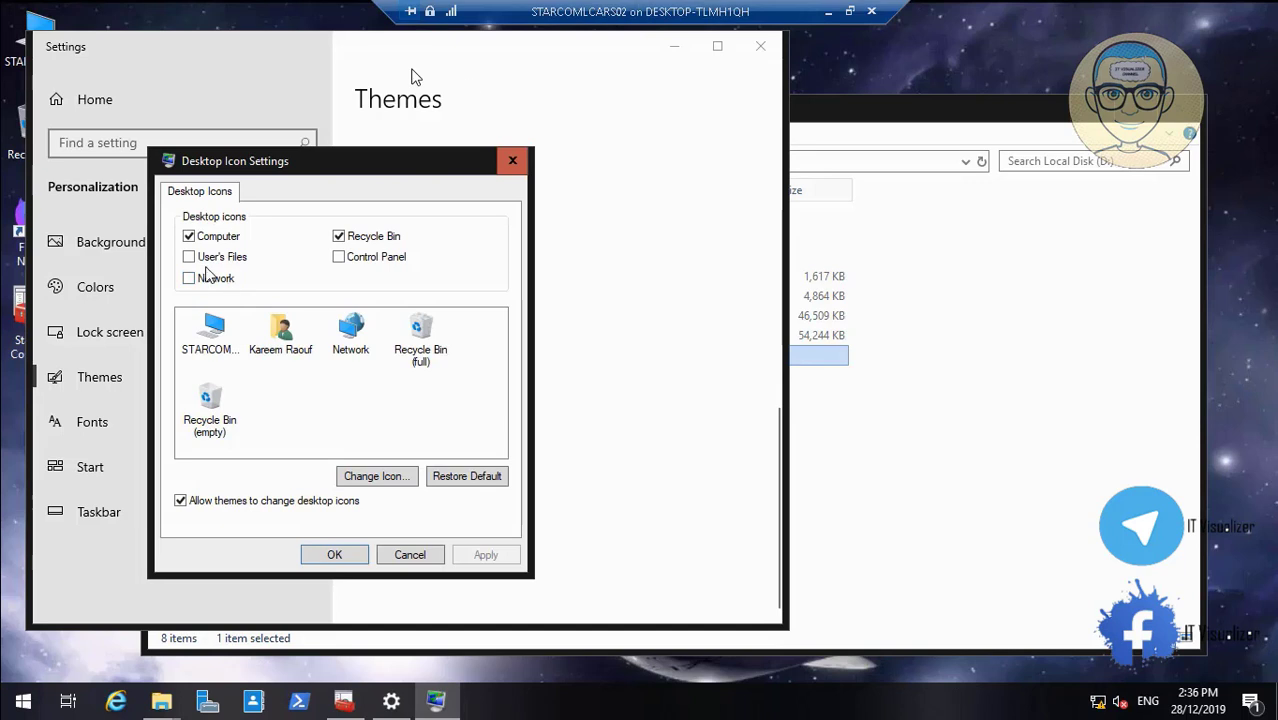
pyautogui.click(339, 258)
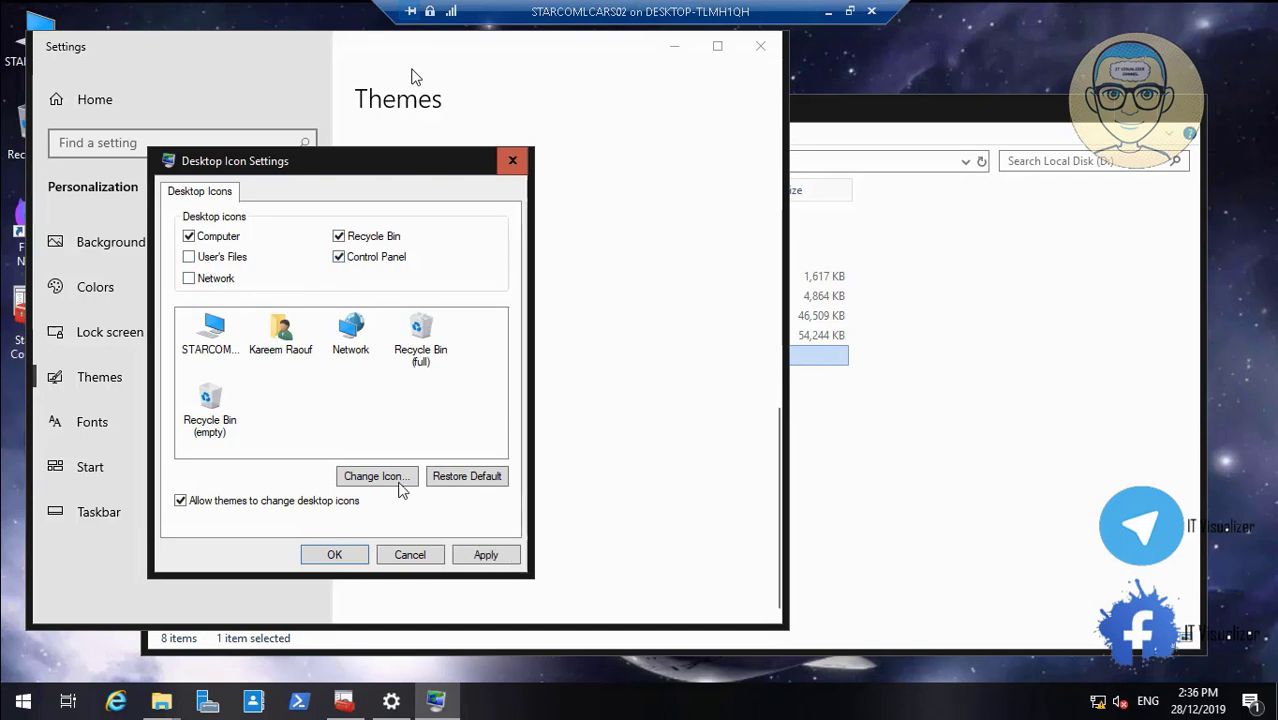
pyautogui.click(485, 553)
pyautogui.click(336, 554)
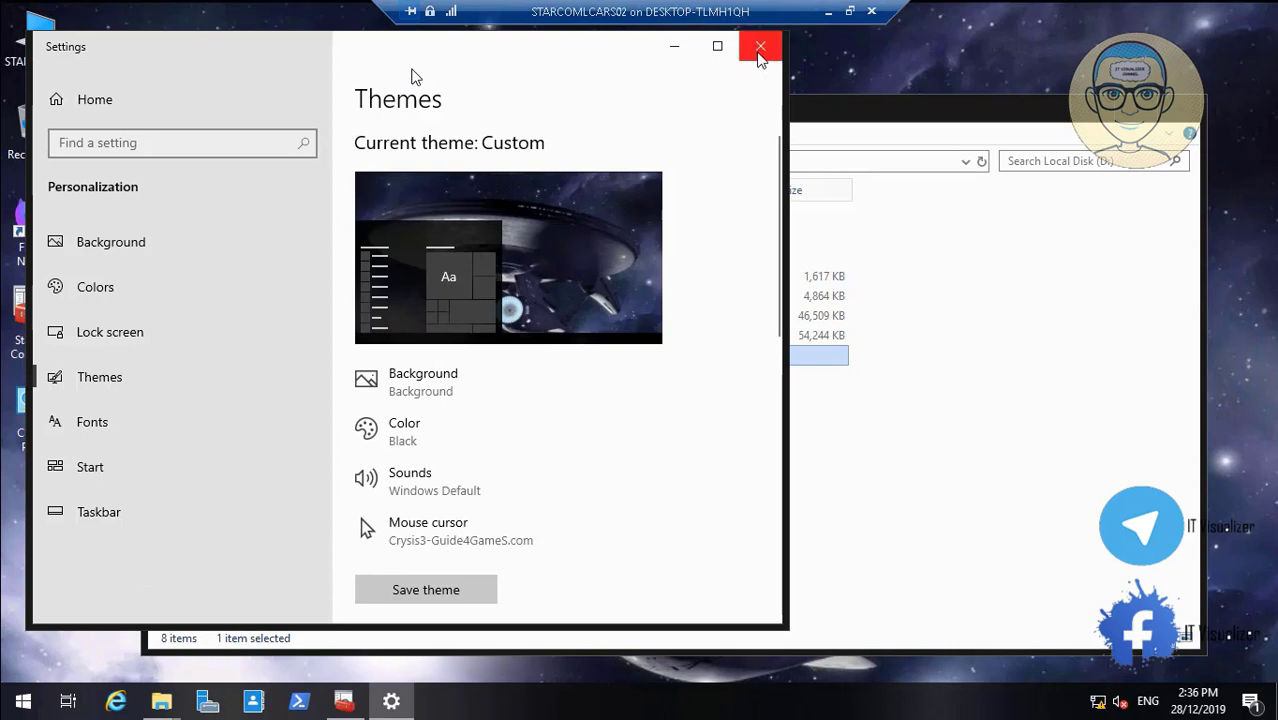
pyautogui.click(758, 46)
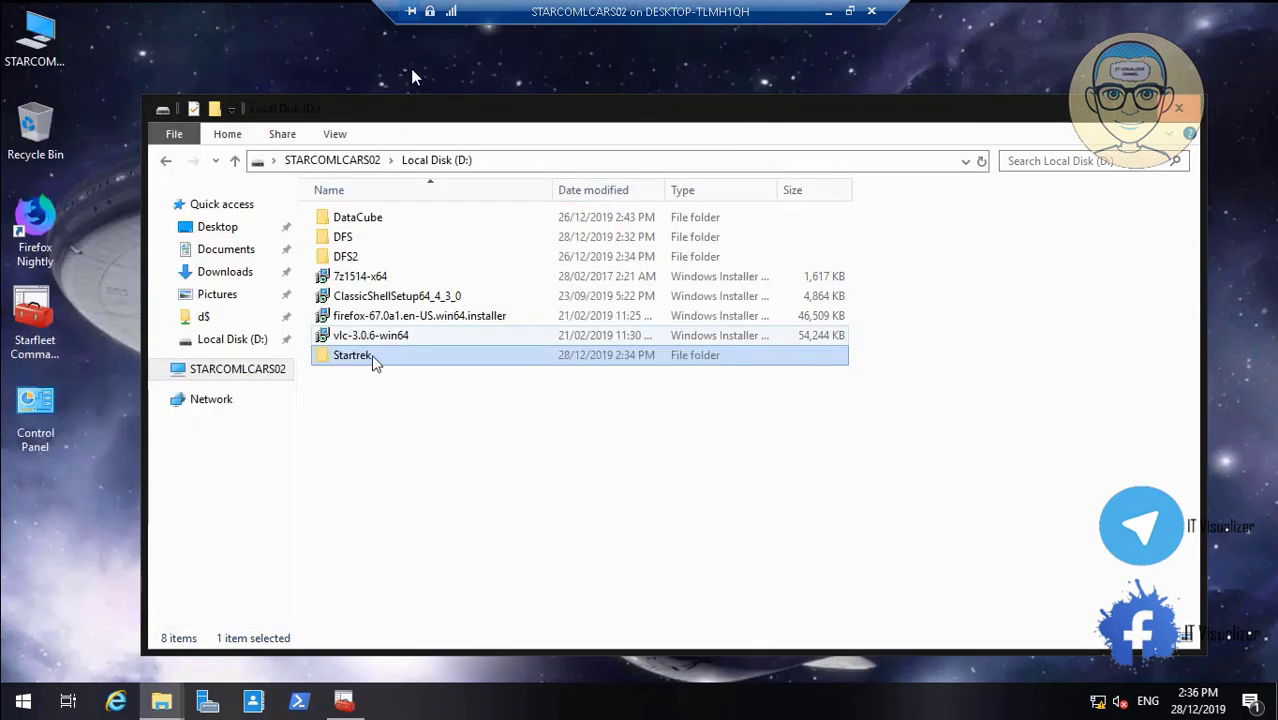
# Open ntfsgroup.csv from D:\Startrek\DCDomain\Scripts in Notepad and note the ColNX02 group names
pyautogui.doubleClick(353, 366)
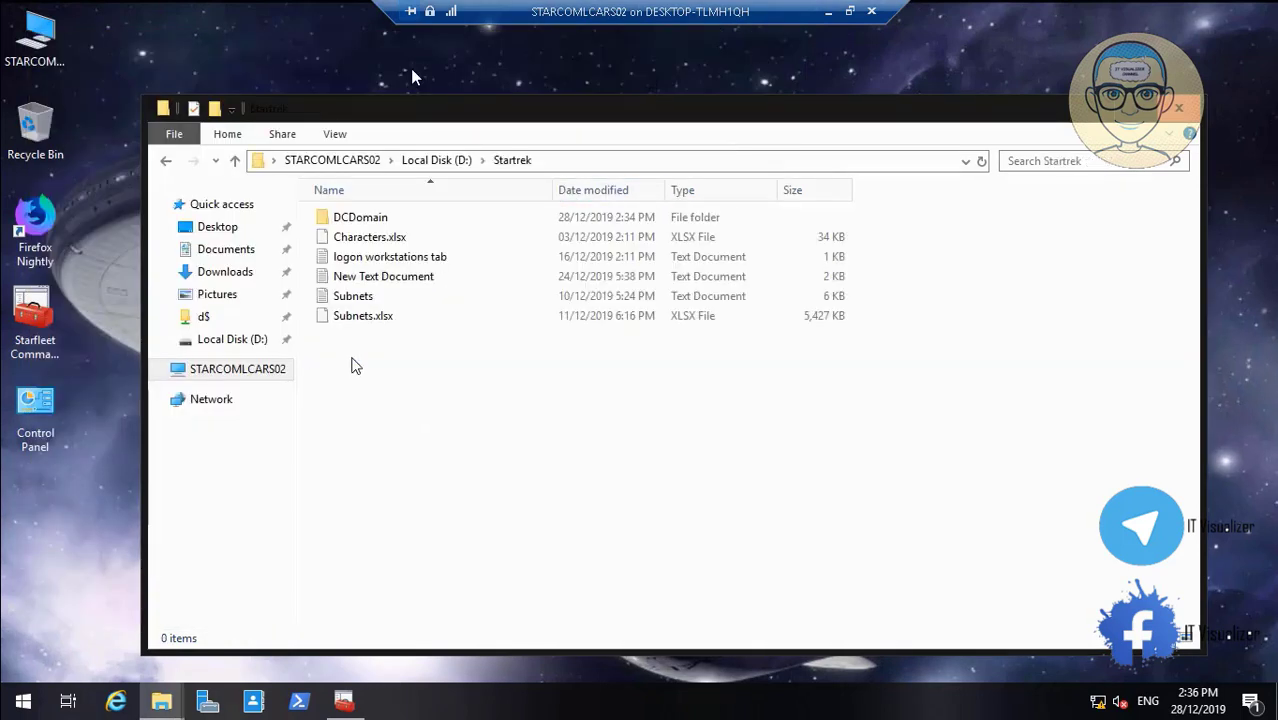
pyautogui.doubleClick(380, 224)
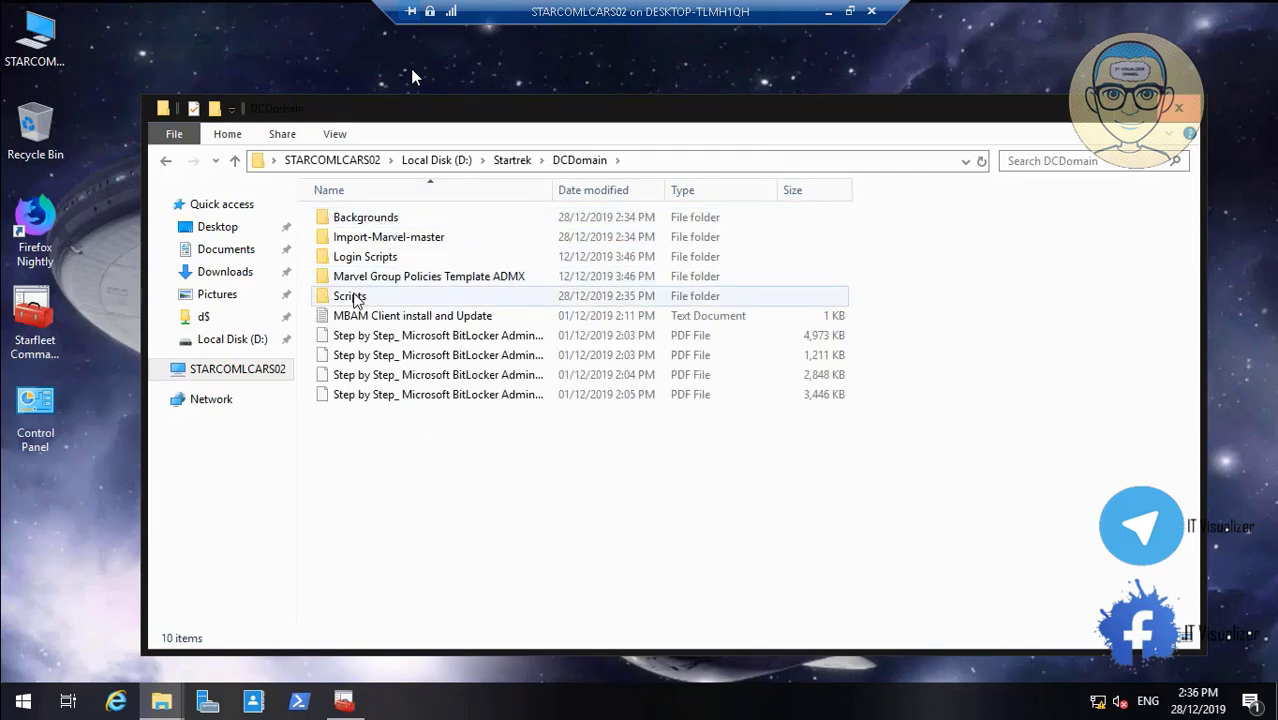
pyautogui.doubleClick(352, 296)
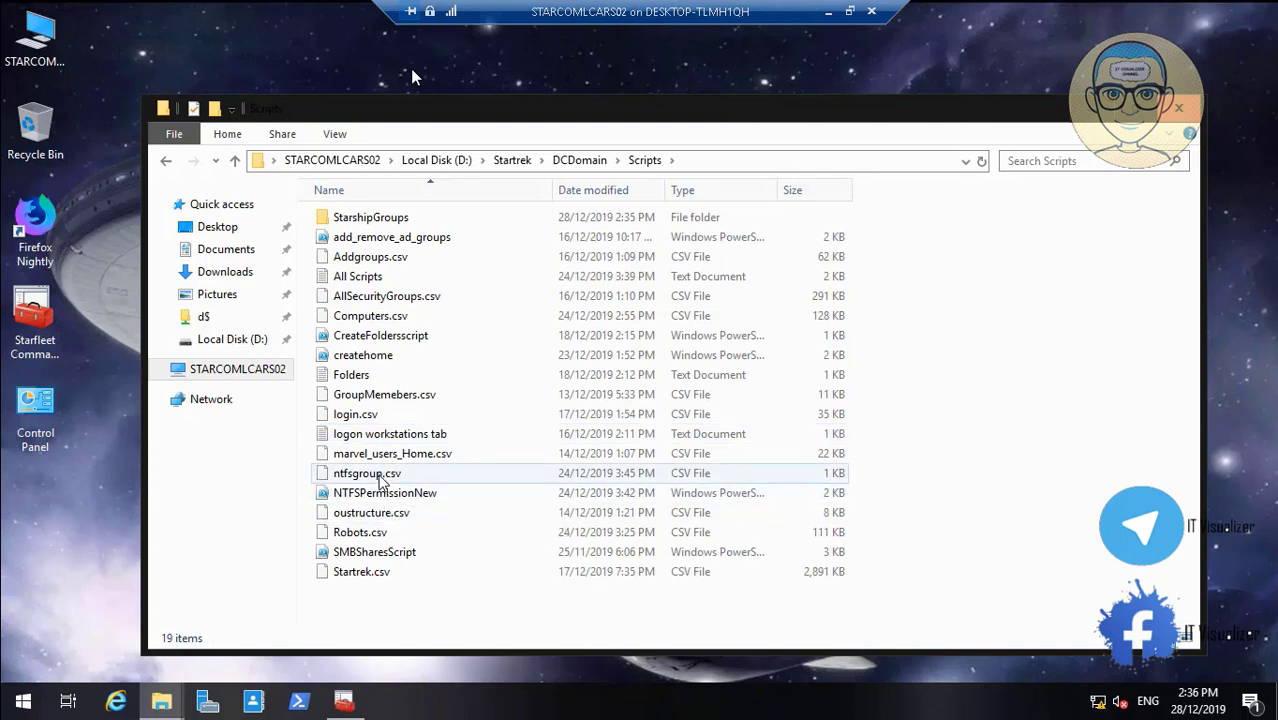
pyautogui.rightClick(380, 477)
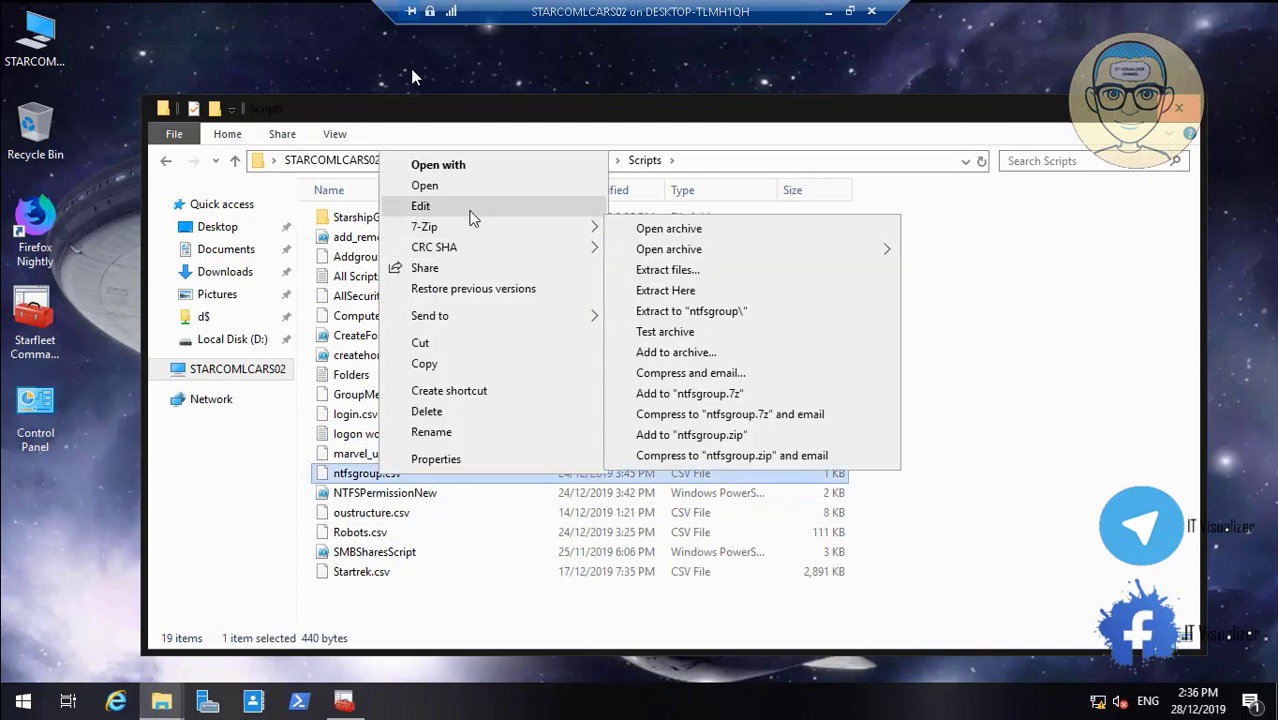
pyautogui.click(468, 213)
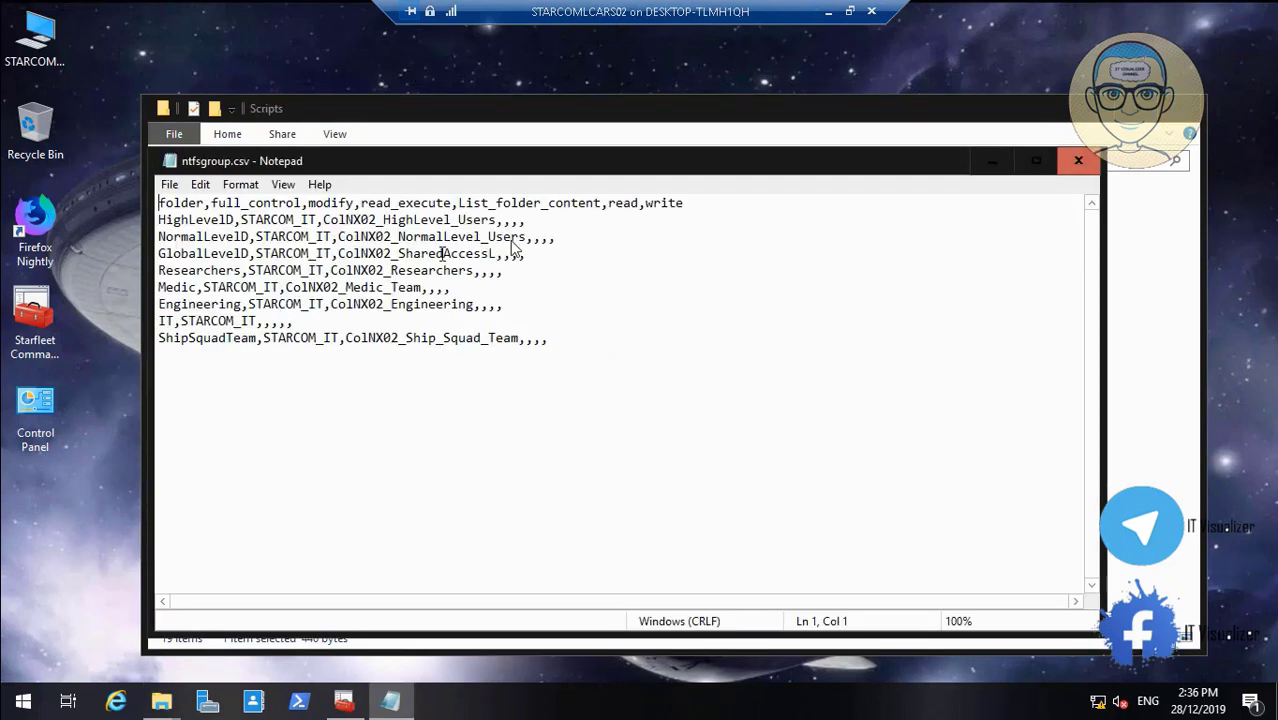
pyautogui.click(377, 222)
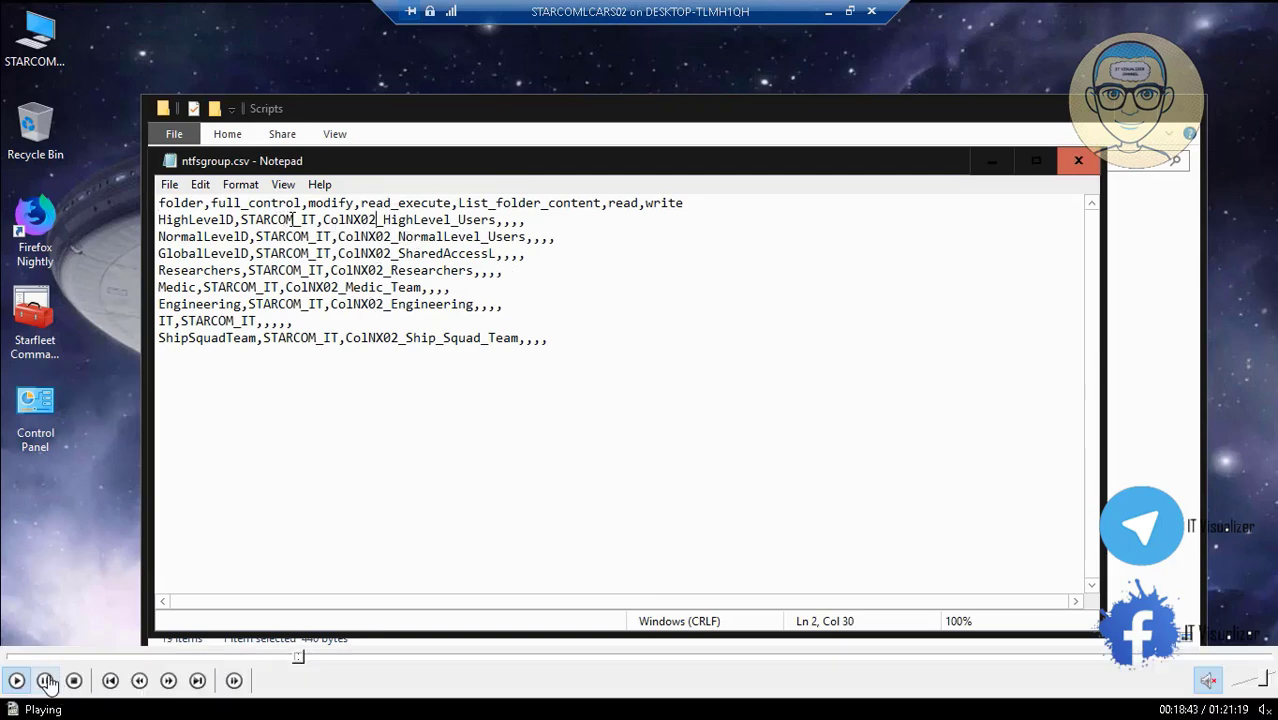
pyautogui.click(48, 683)
pyautogui.doubleClick(291, 430)
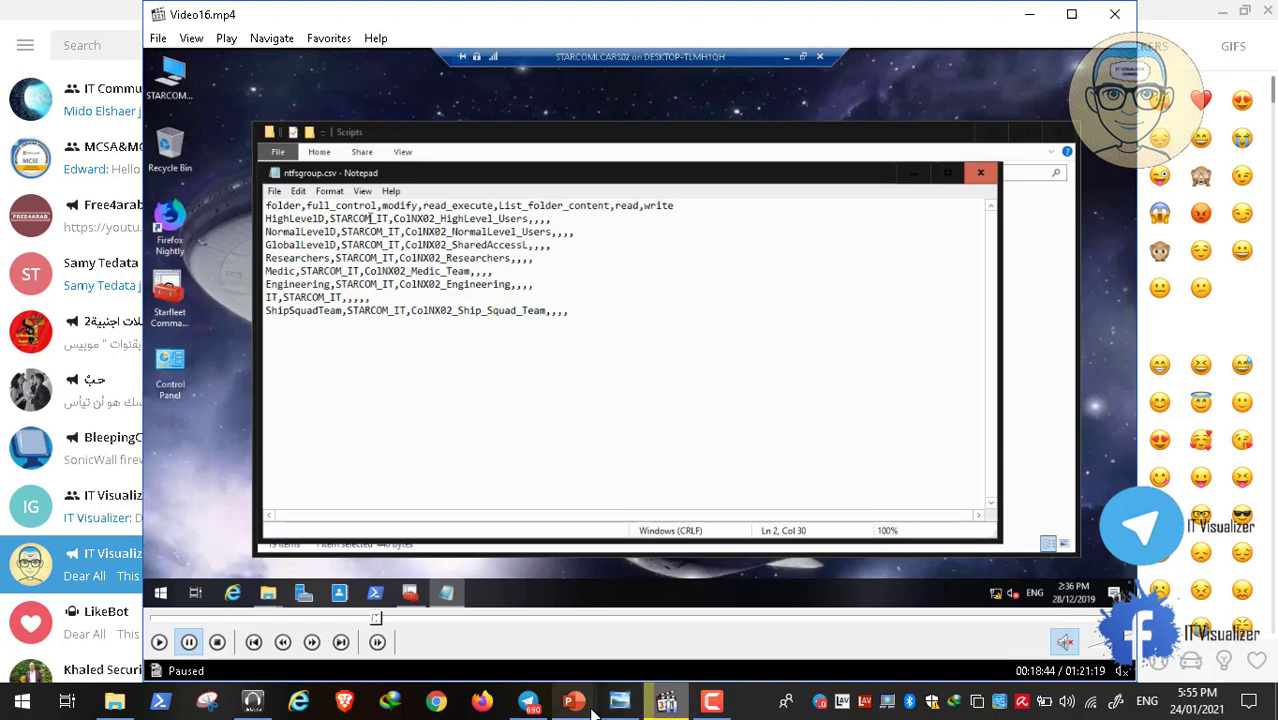
# In Presentation1, select the Allships and Medic folder pictures and the StarCom_Engineering and StarCom_Medic groups
pyautogui.moveTo(592, 710)
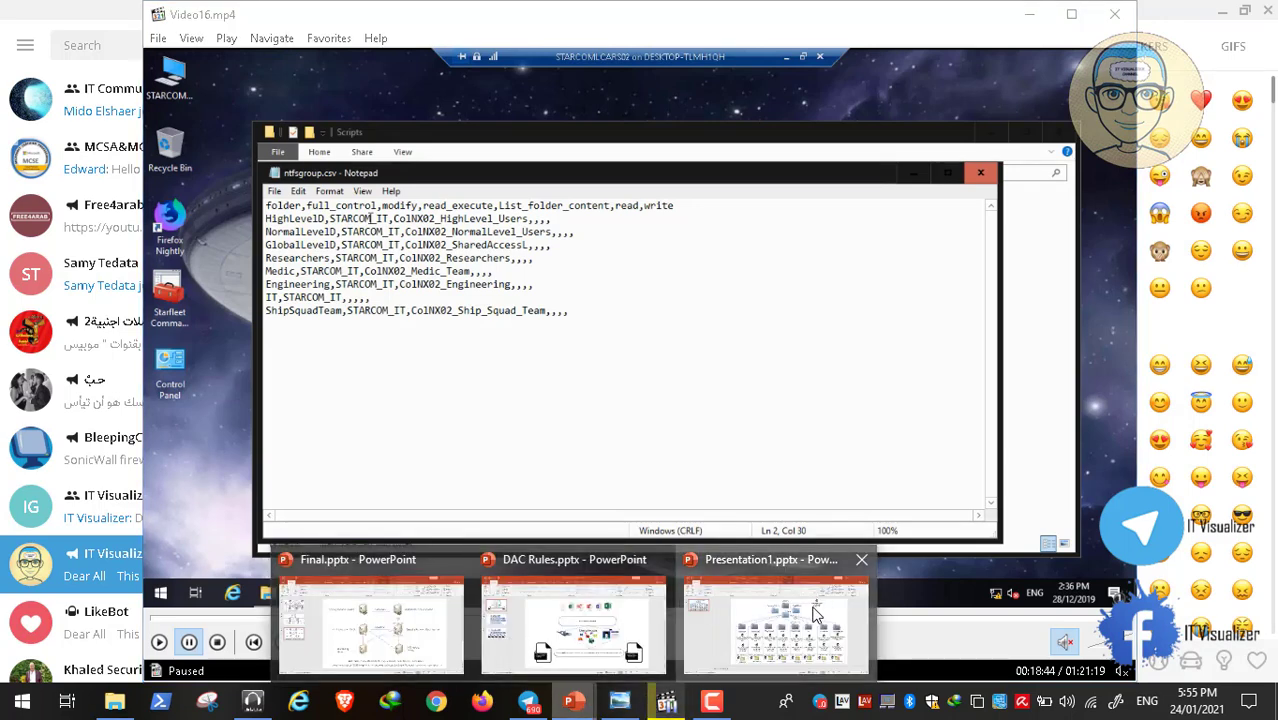
pyautogui.click(815, 612)
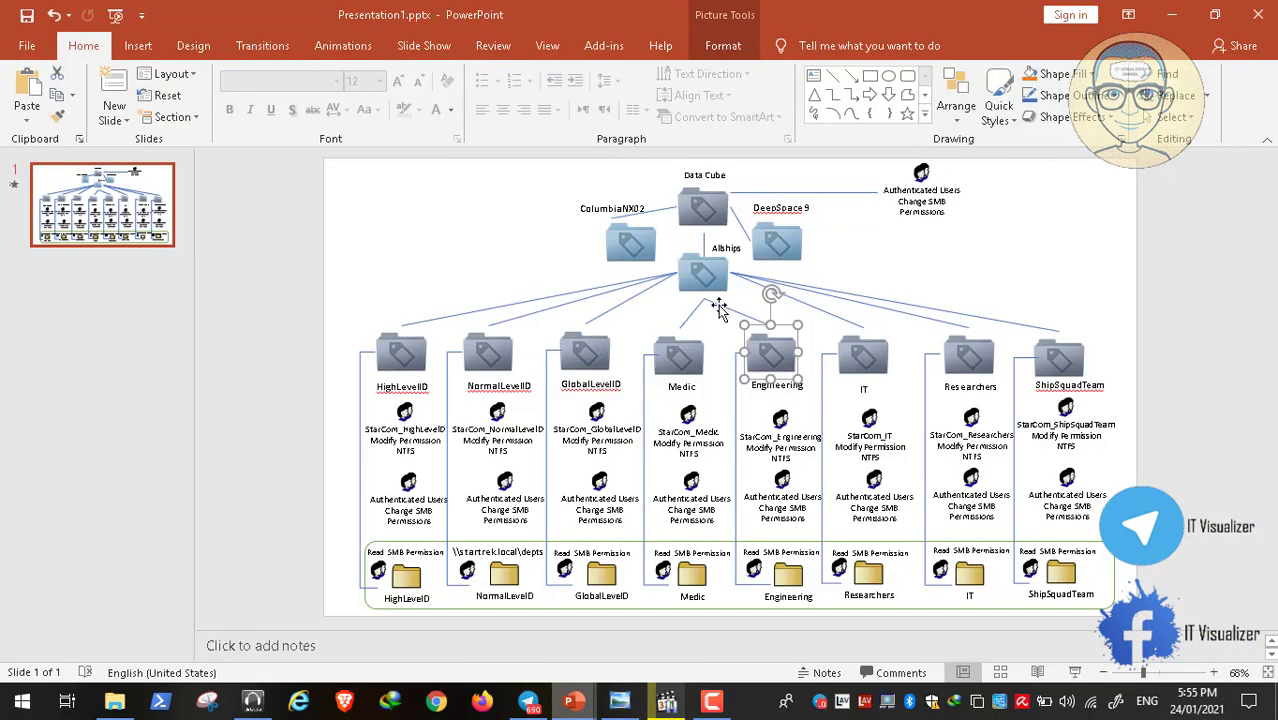
pyautogui.click(705, 278)
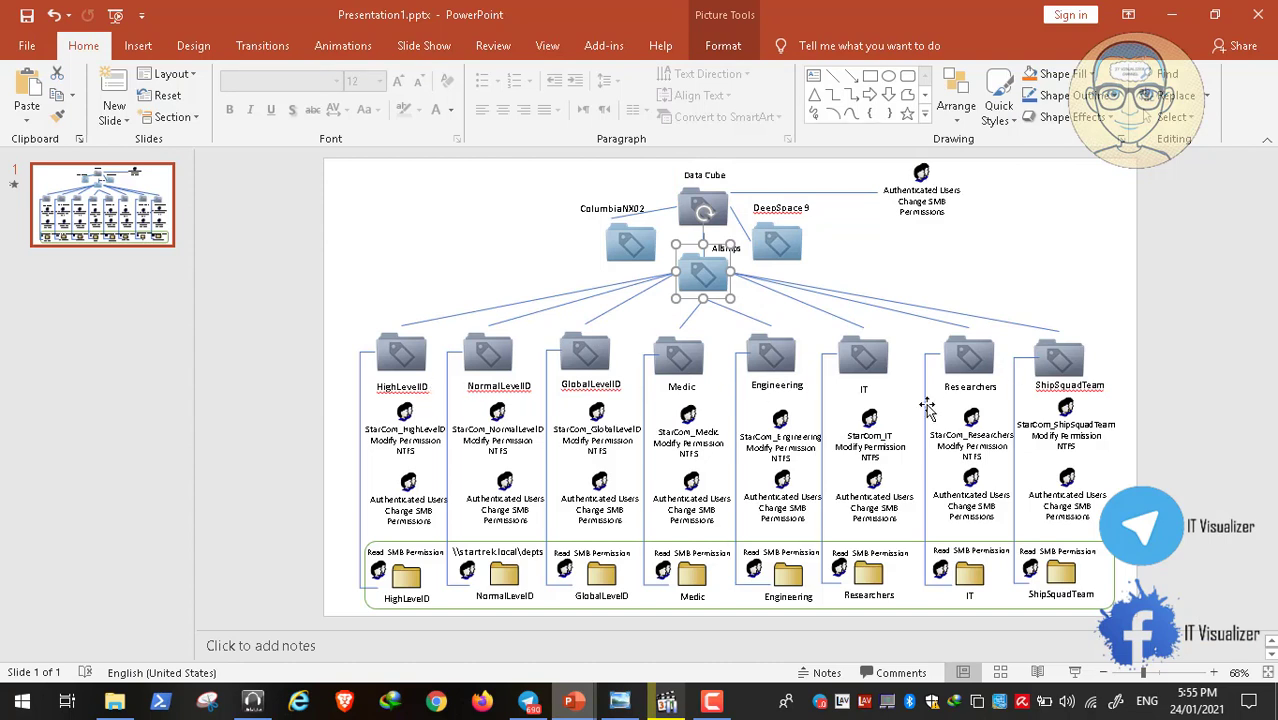
pyautogui.click(790, 440)
pyautogui.click(701, 443)
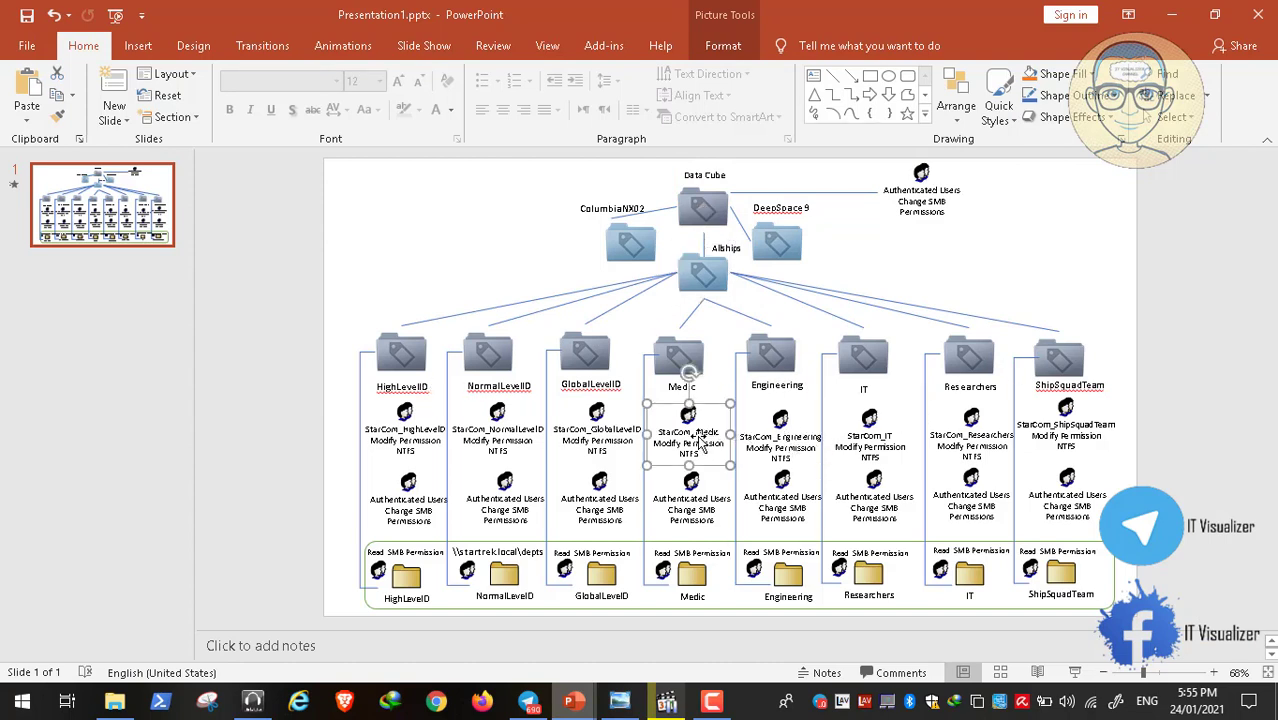
pyautogui.click(677, 358)
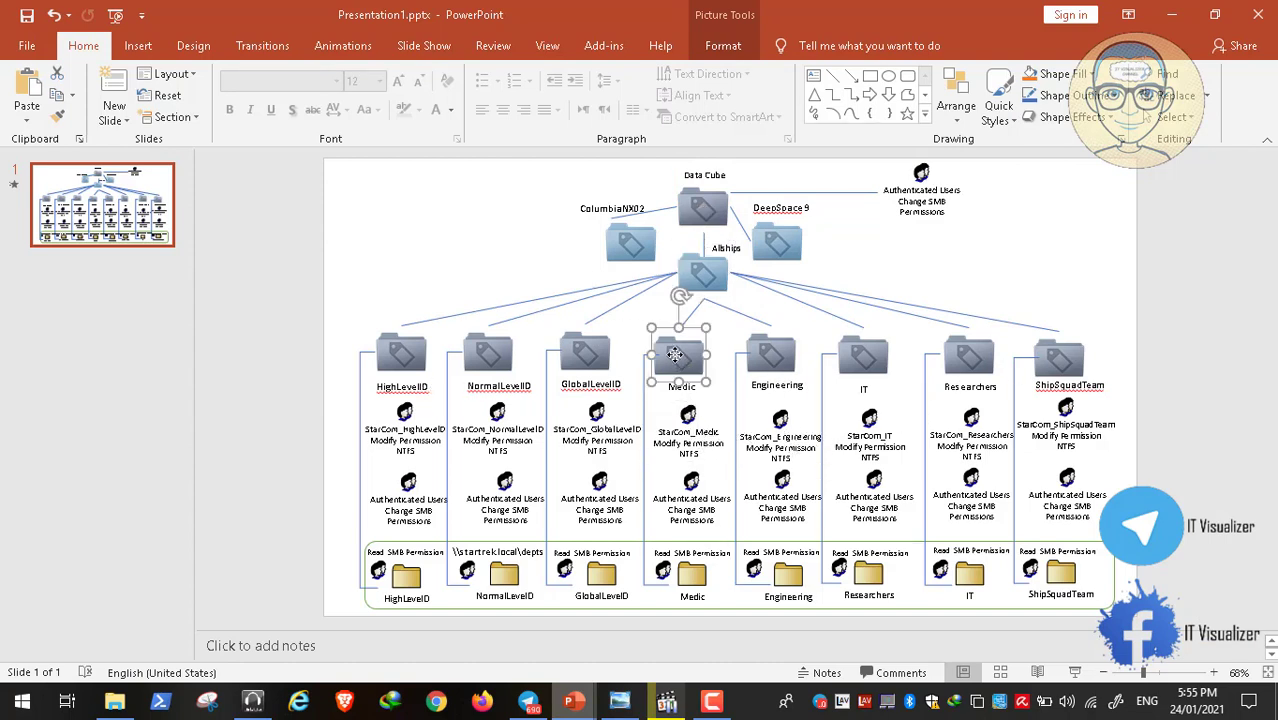
pyautogui.click(694, 440)
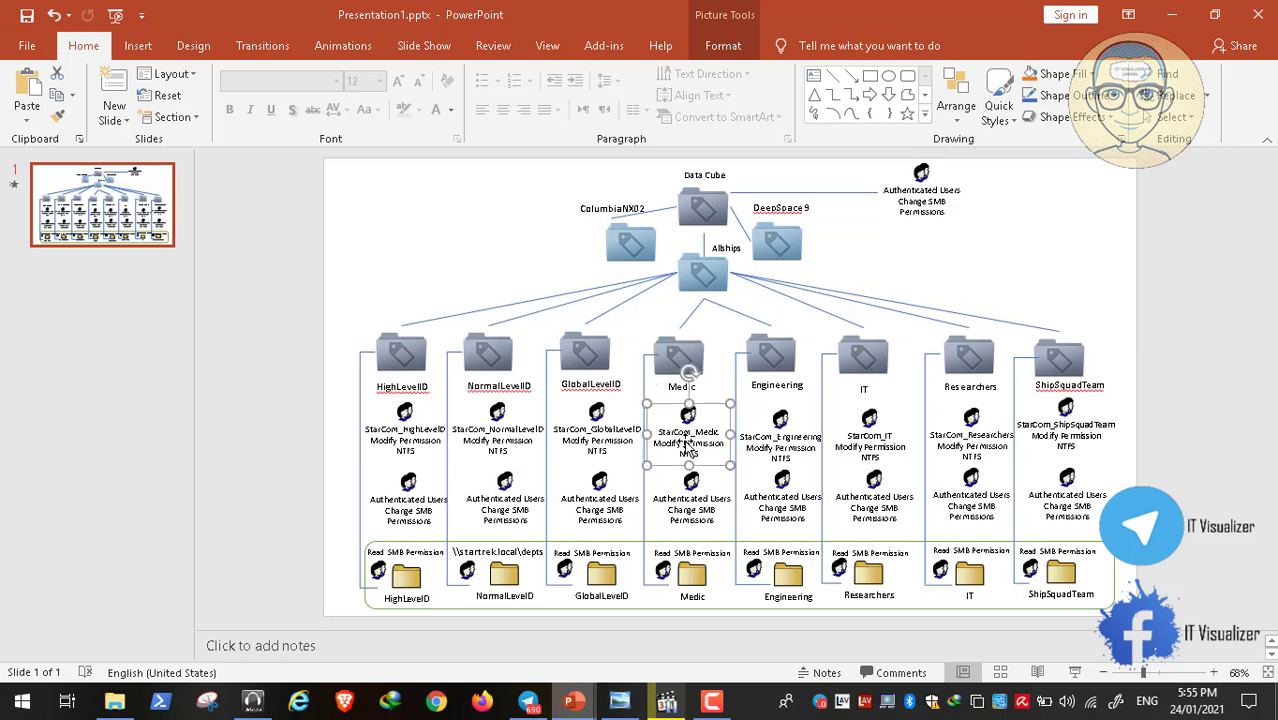
pyautogui.click(673, 360)
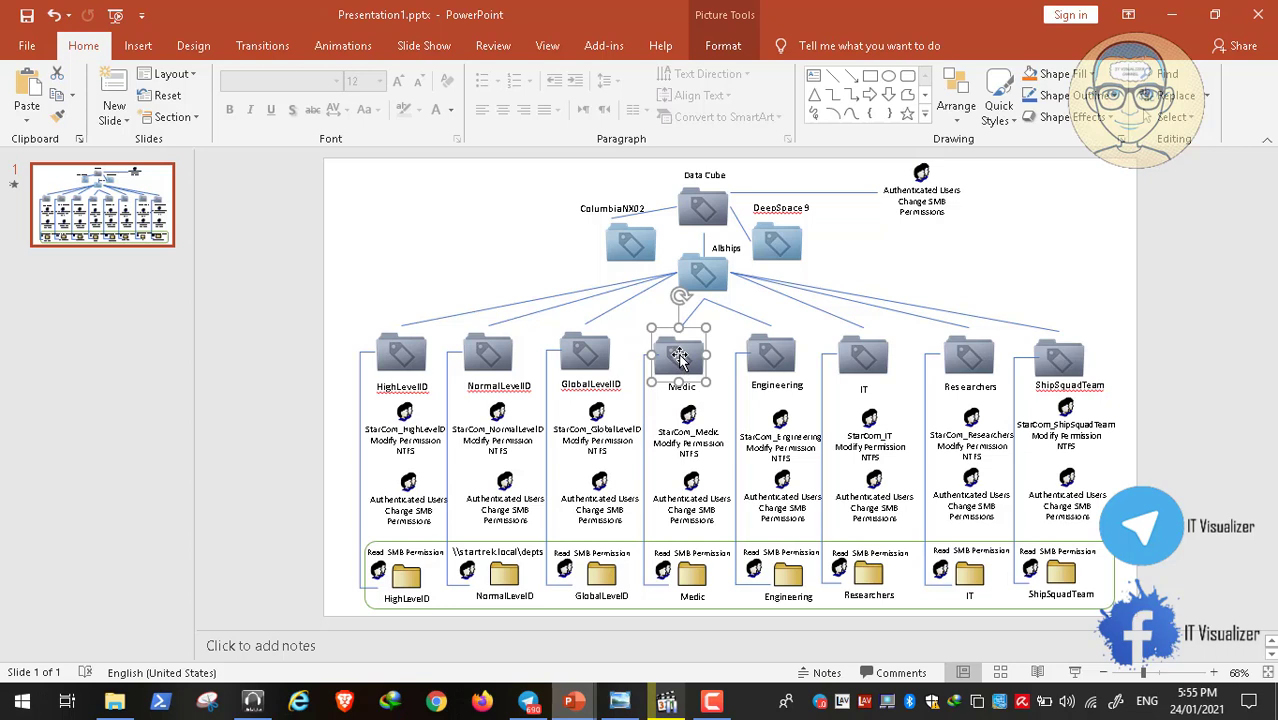
# Nudge the Engineering folder picture, review the StarCom groups and ColumbiaNX02 folder, then minimize PowerPoint
pyautogui.click(785, 424)
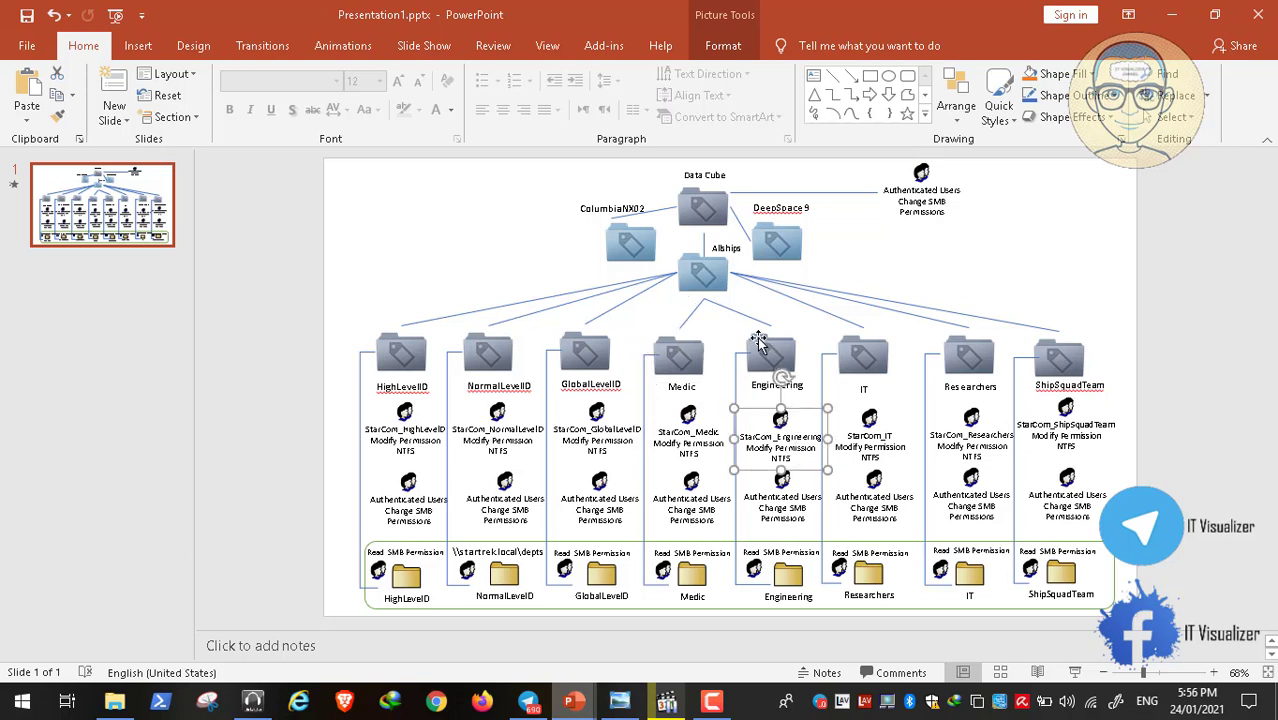
pyautogui.moveTo(766, 353); pyautogui.dragTo(766, 351)
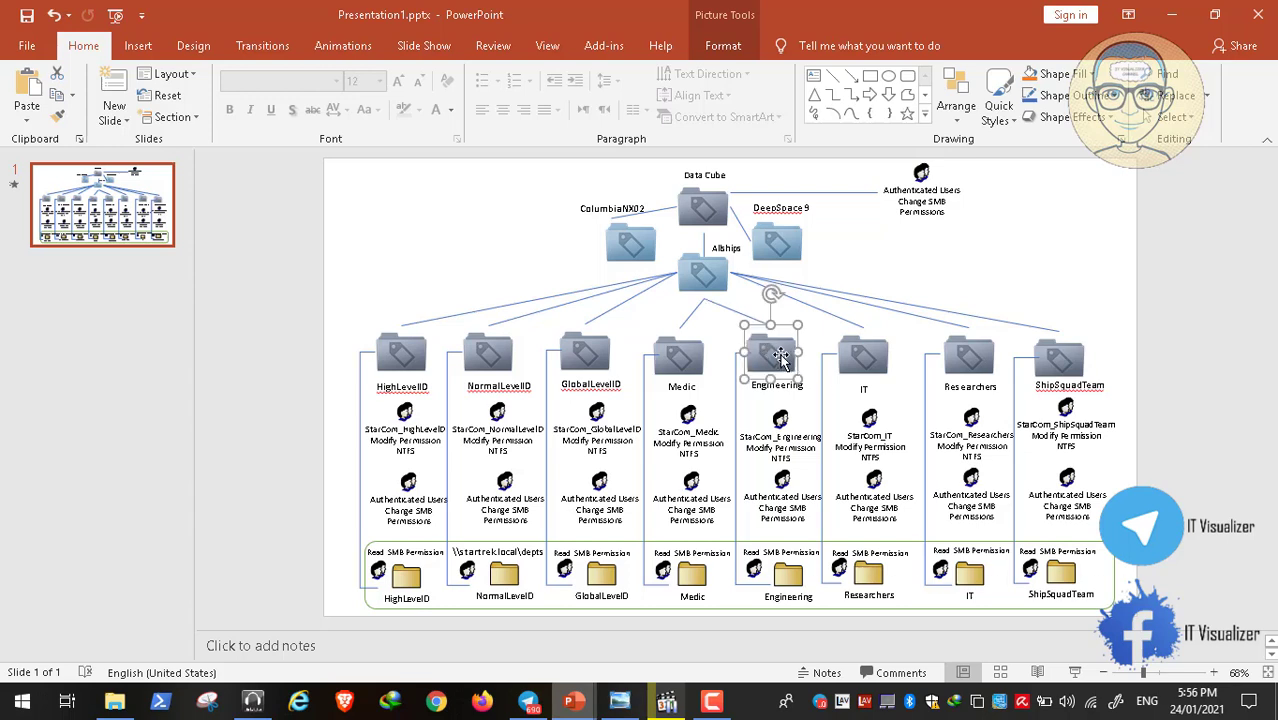
pyautogui.click(785, 447)
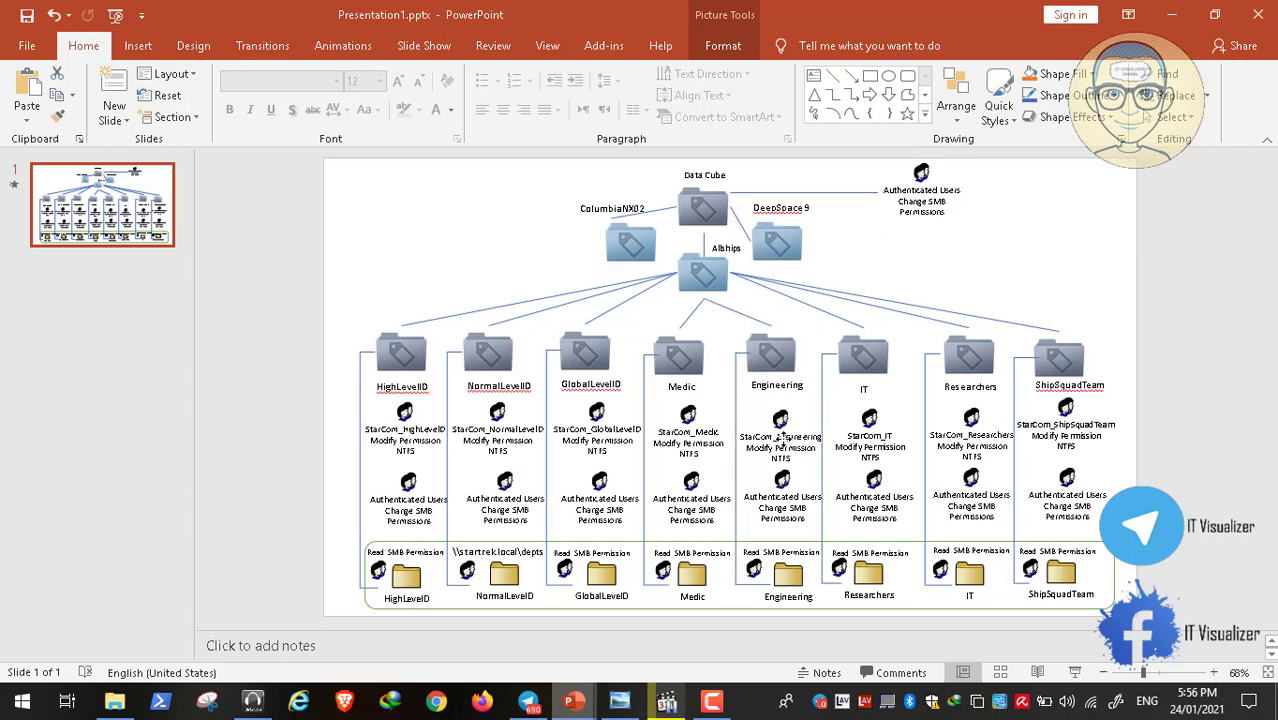
pyautogui.click(689, 435)
pyautogui.click(479, 430)
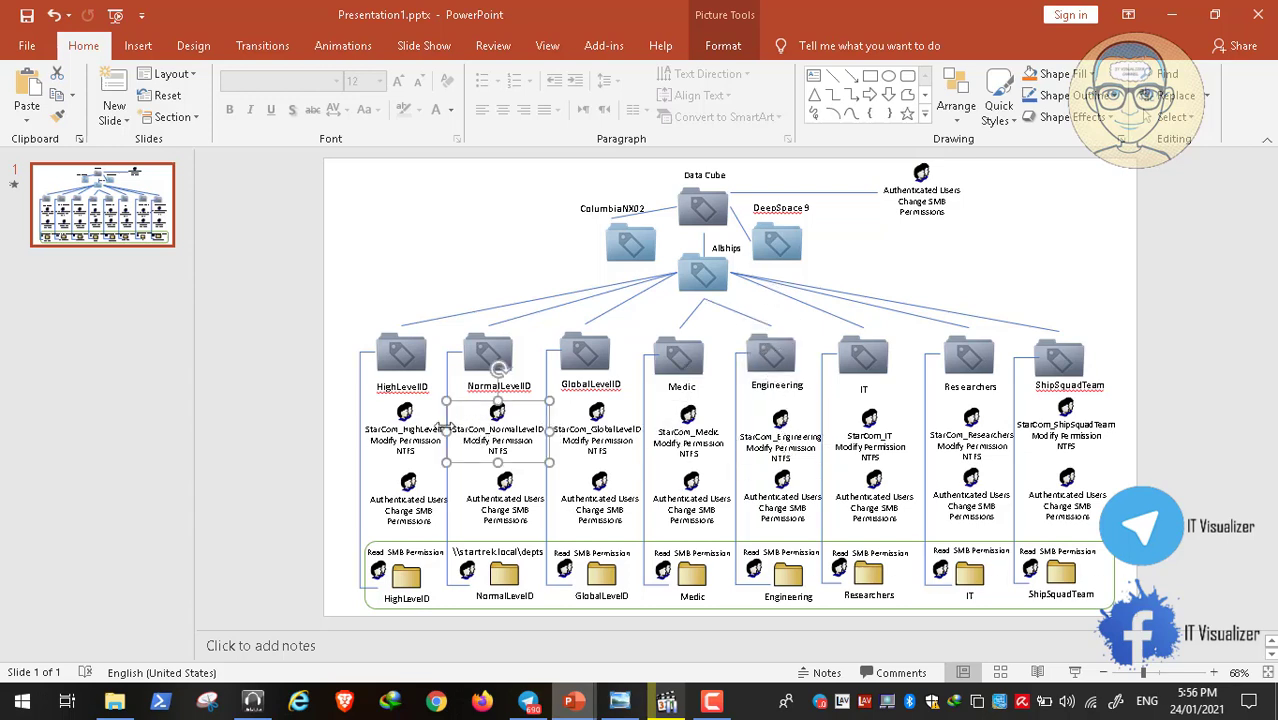
pyautogui.click(418, 430)
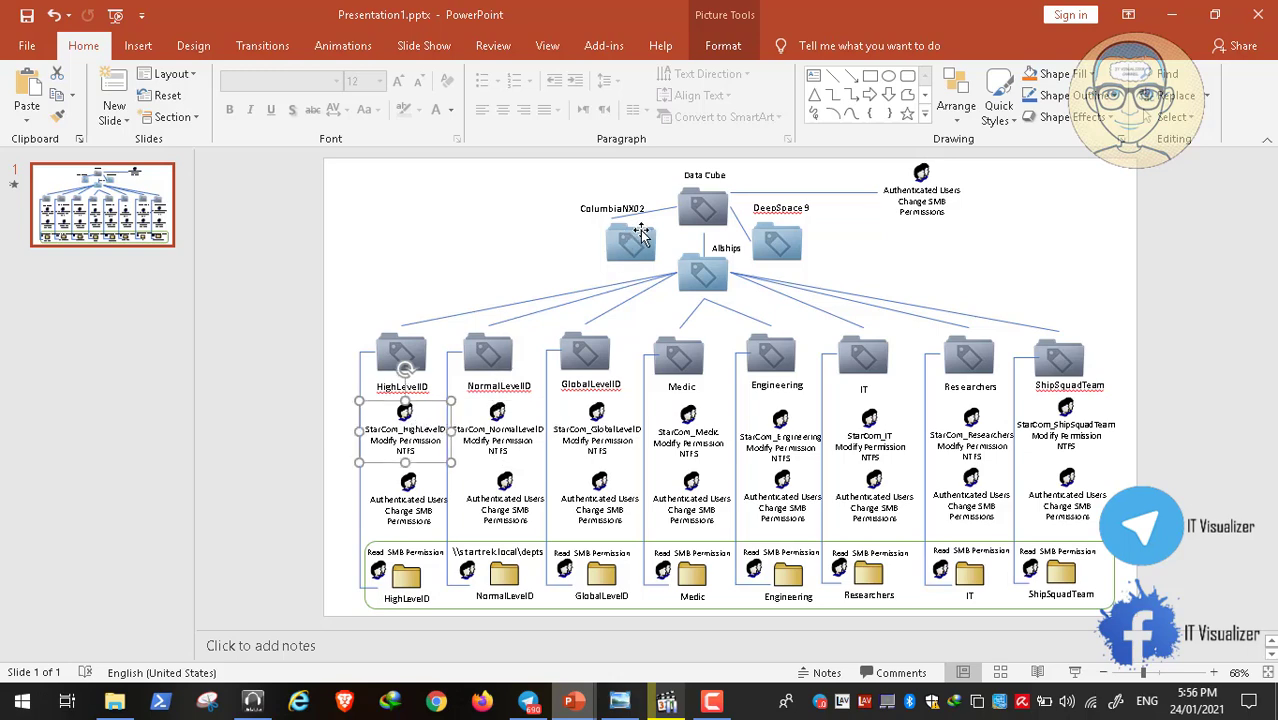
pyautogui.click(636, 242)
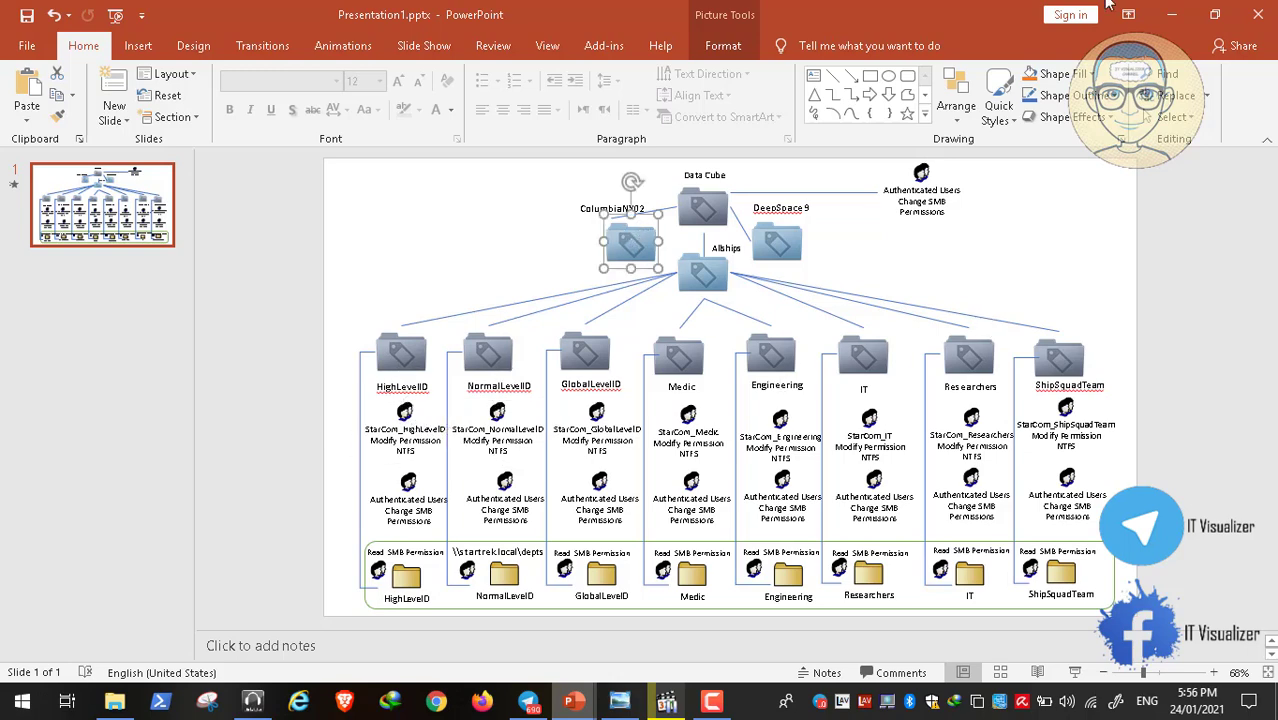
pyautogui.click(1168, 18)
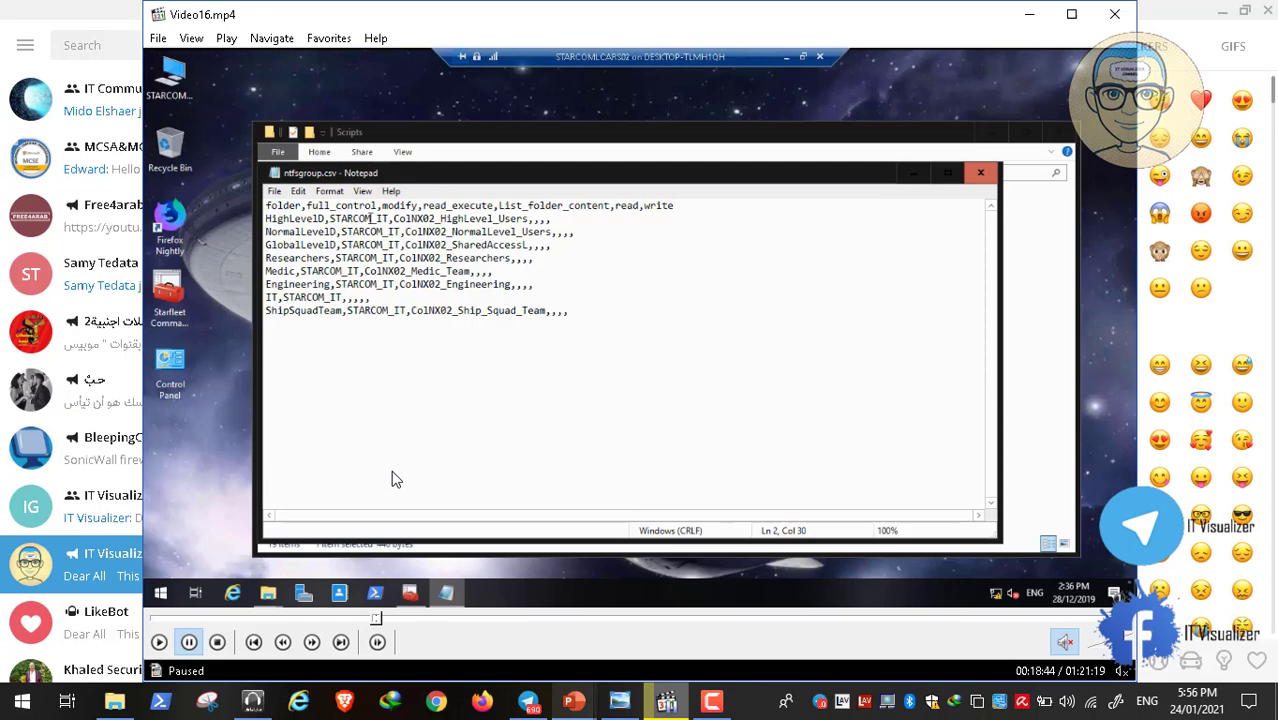
# Resume the tutorial video full screen and copy ColNX02 from line 3 of ntfsgroup.csv
pyautogui.doubleClick(391, 476)
pyautogui.click(15, 680)
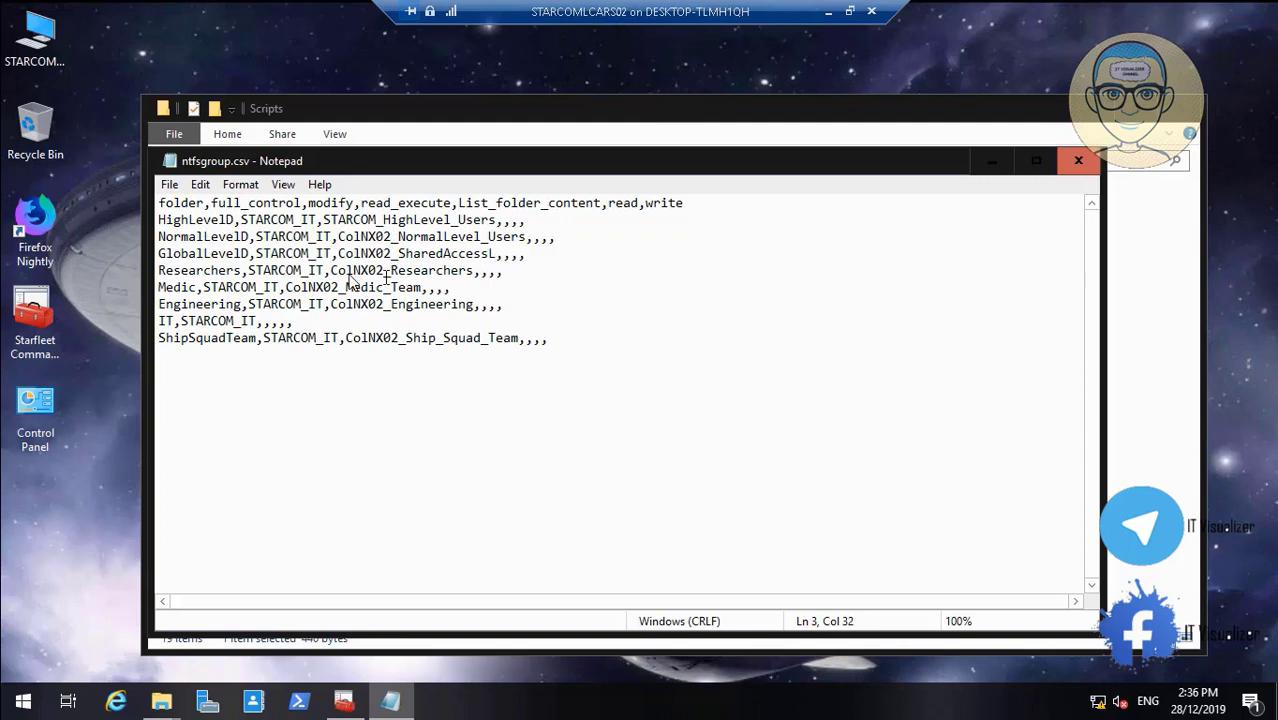
pyautogui.moveTo(349, 237); pyautogui.dragTo(345, 237)
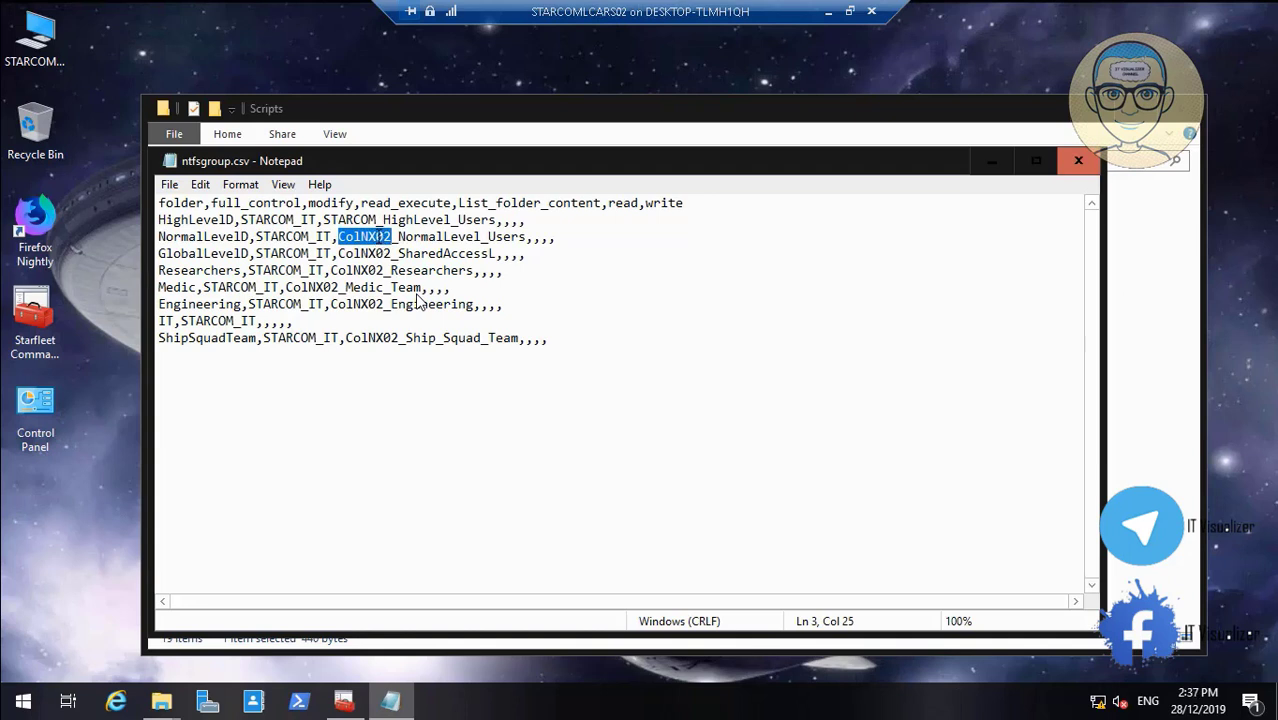
pyautogui.rightClick(376, 237)
pyautogui.click(425, 300)
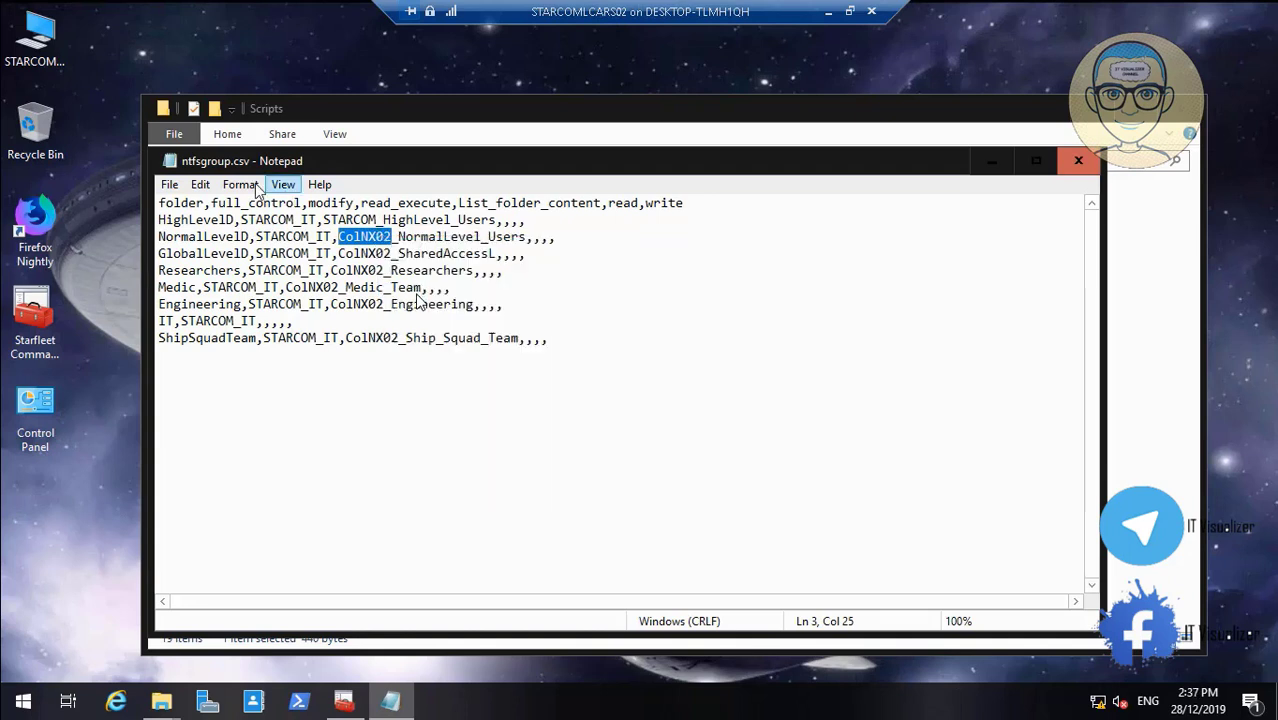
# Replace every ColNX02 in ntfsgroup.csv with STARCOM using Replace All
pyautogui.click(201, 188)
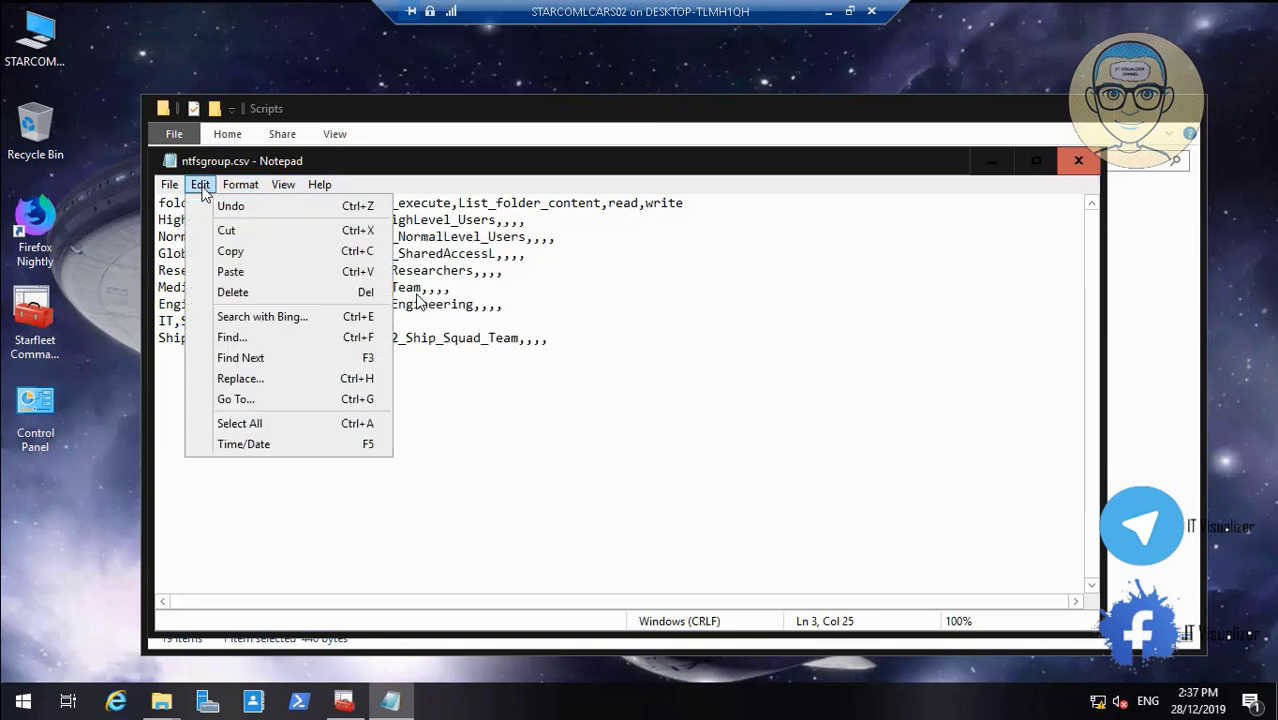
pyautogui.click(280, 376)
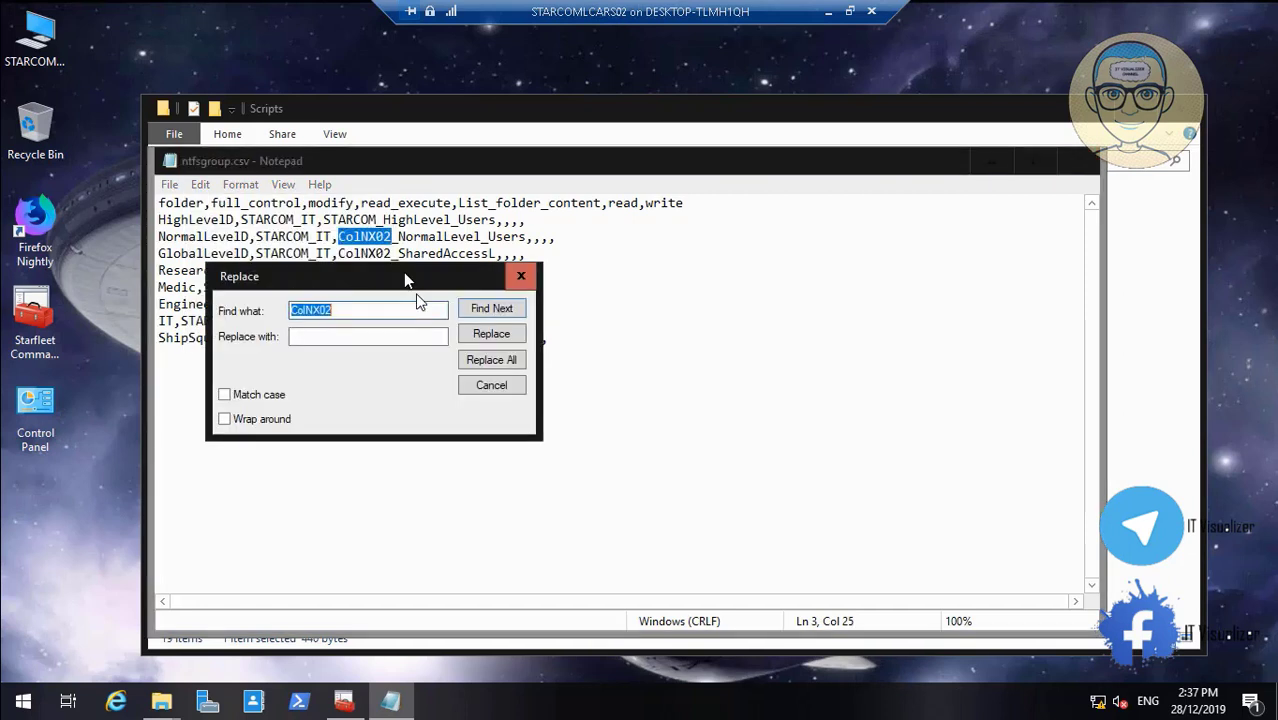
pyautogui.click(352, 334)
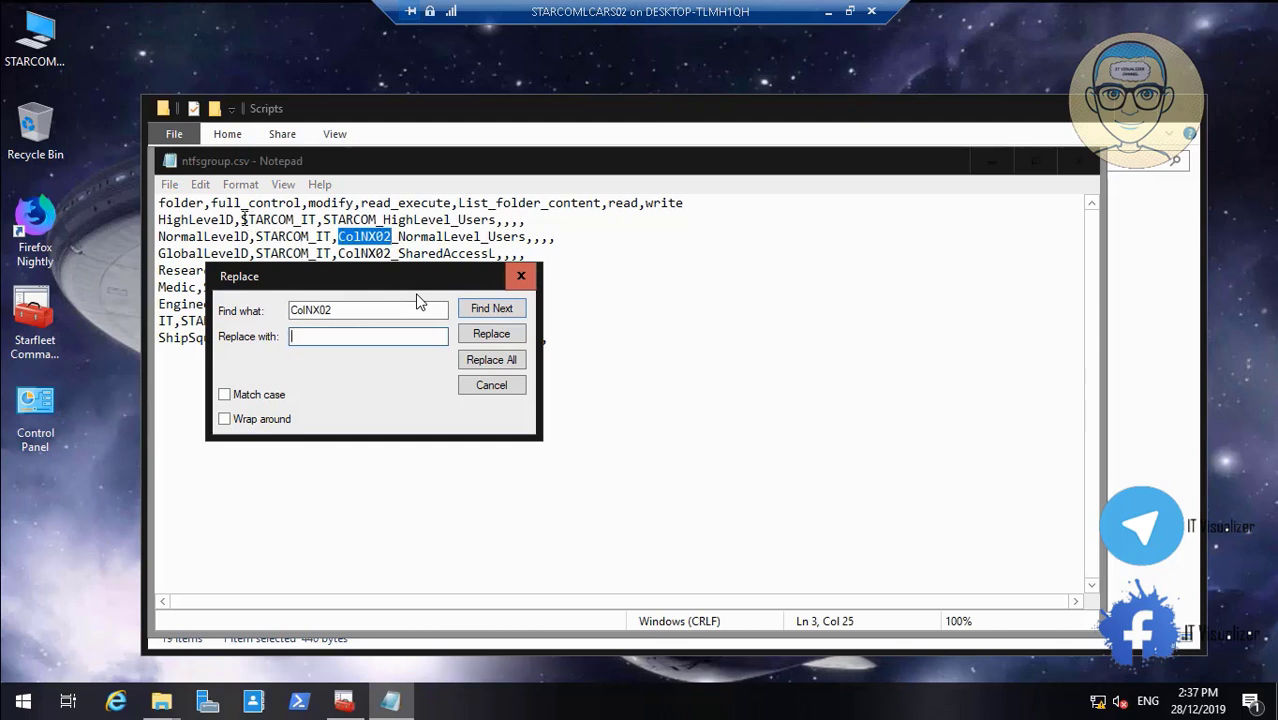
pyautogui.moveTo(242, 219); pyautogui.dragTo(293, 222)
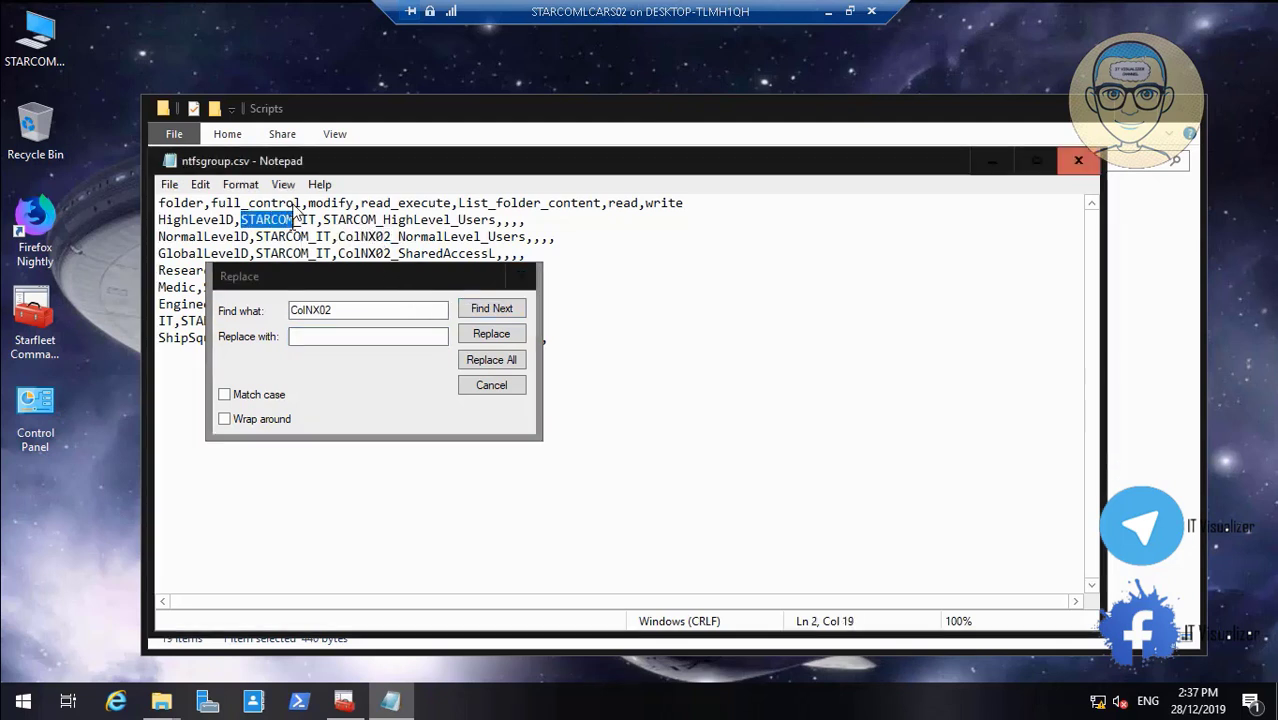
pyautogui.click(336, 336)
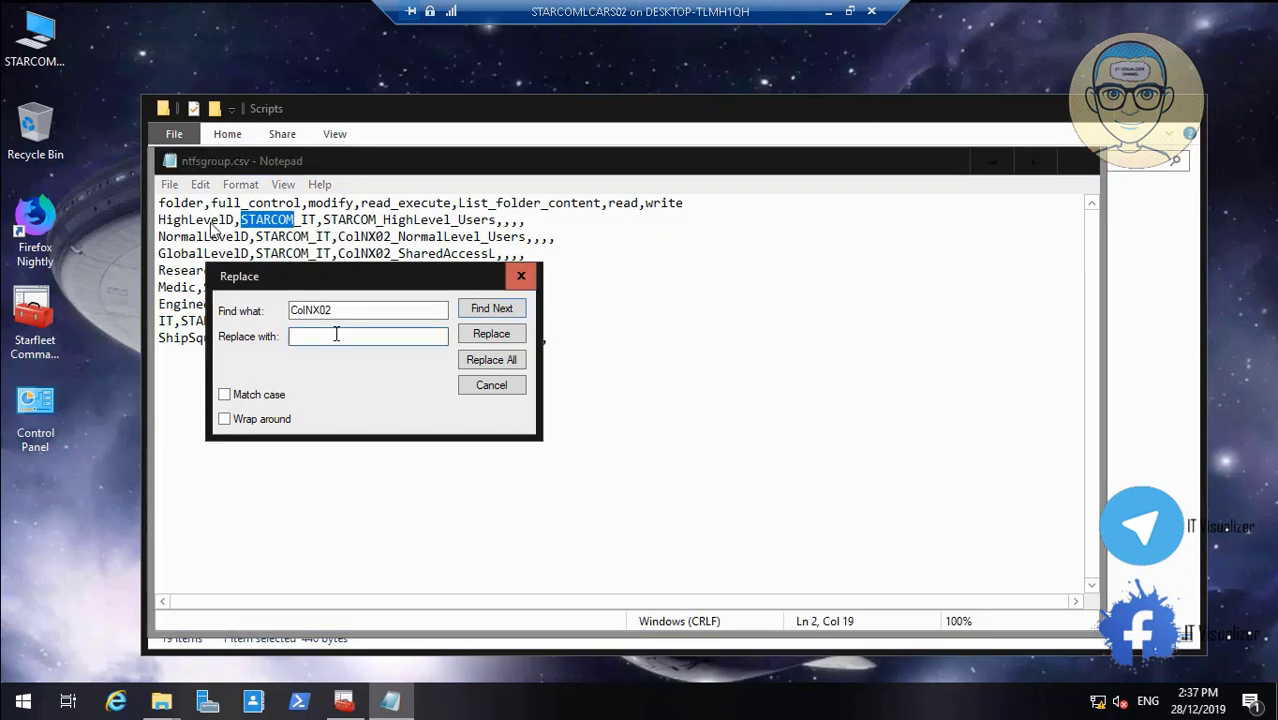
pyautogui.hotkey('ctrl', 'v')
pyautogui.click(494, 362)
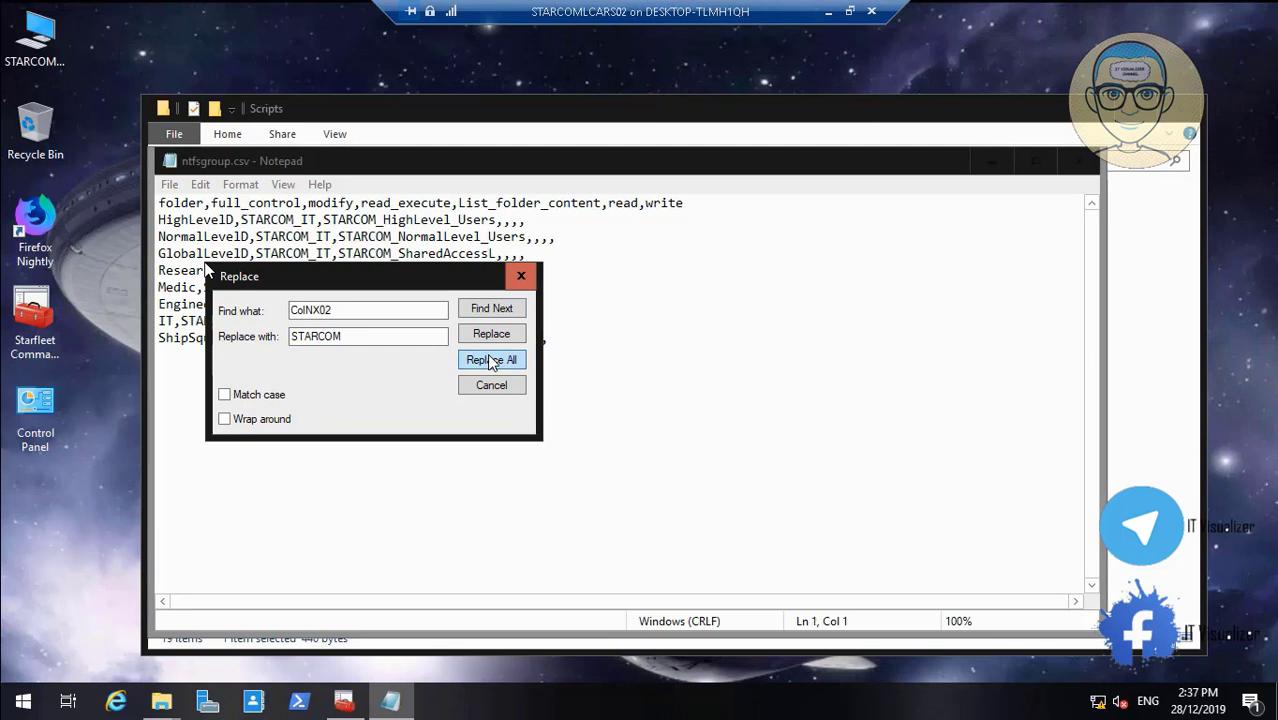
pyautogui.click(491, 386)
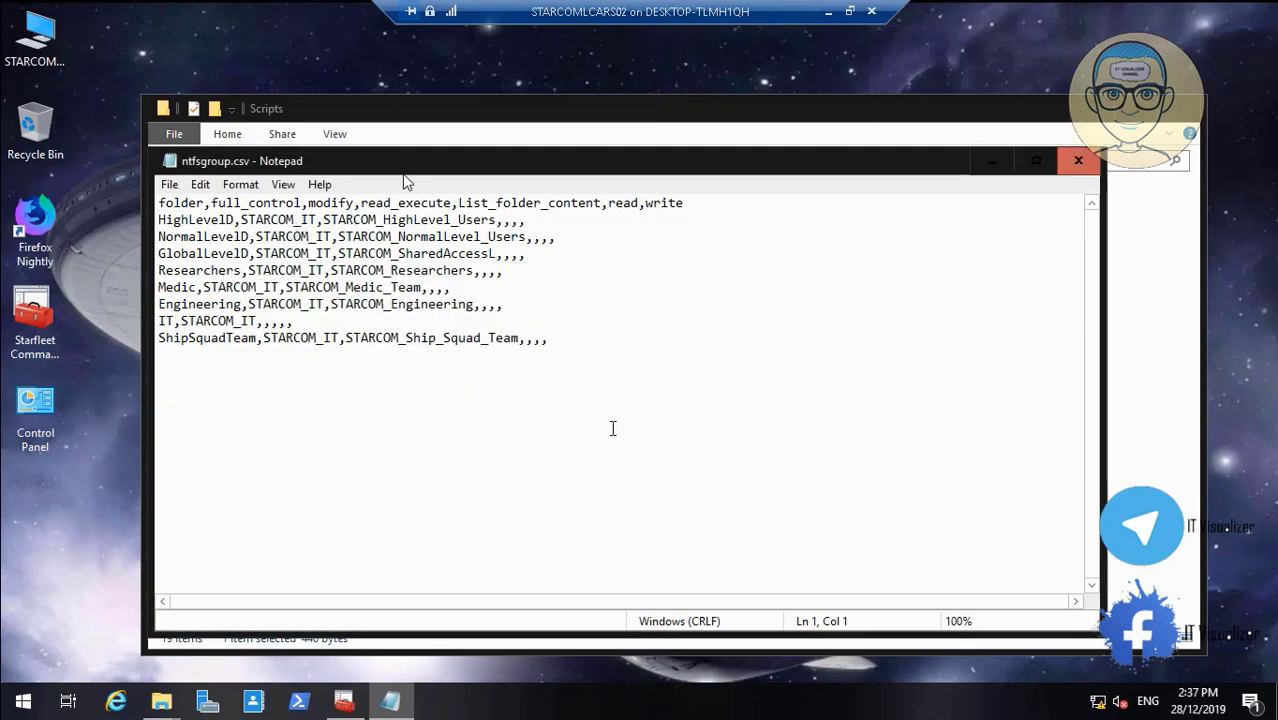
# Save ntfsgroup.csv and close Notepad
pyautogui.click(170, 185)
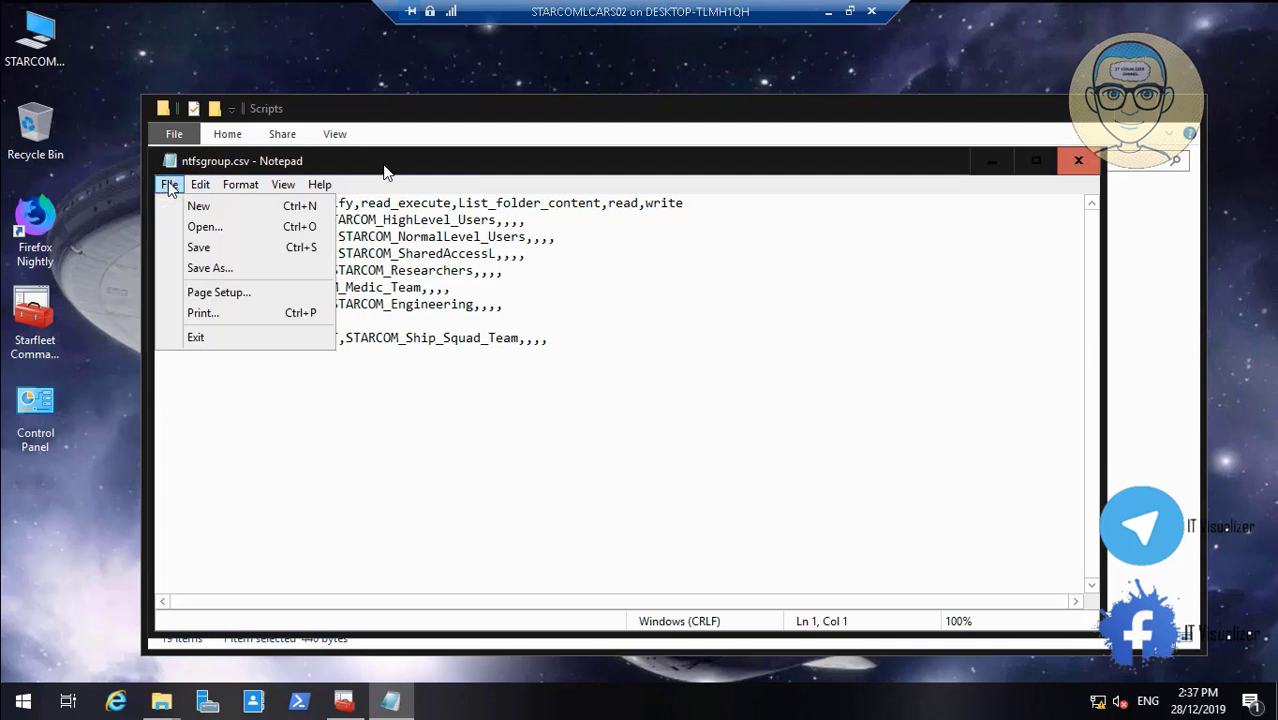
pyautogui.click(210, 250)
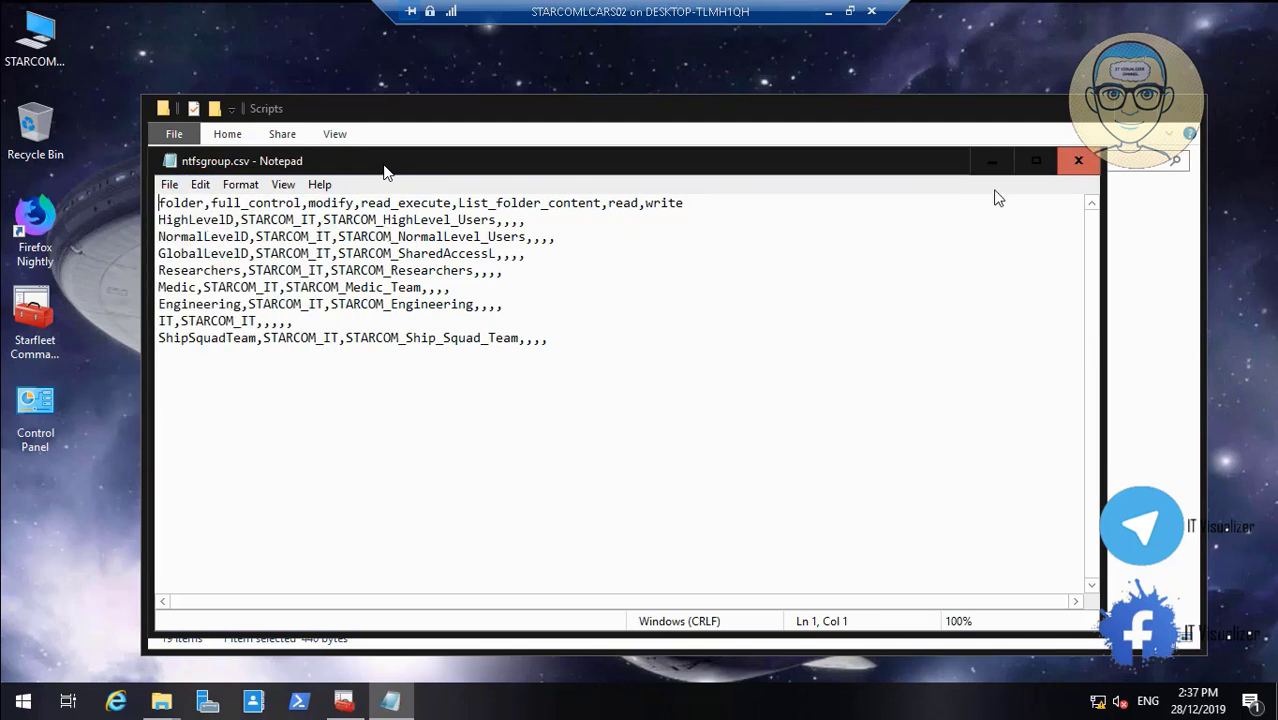
pyautogui.click(1078, 160)
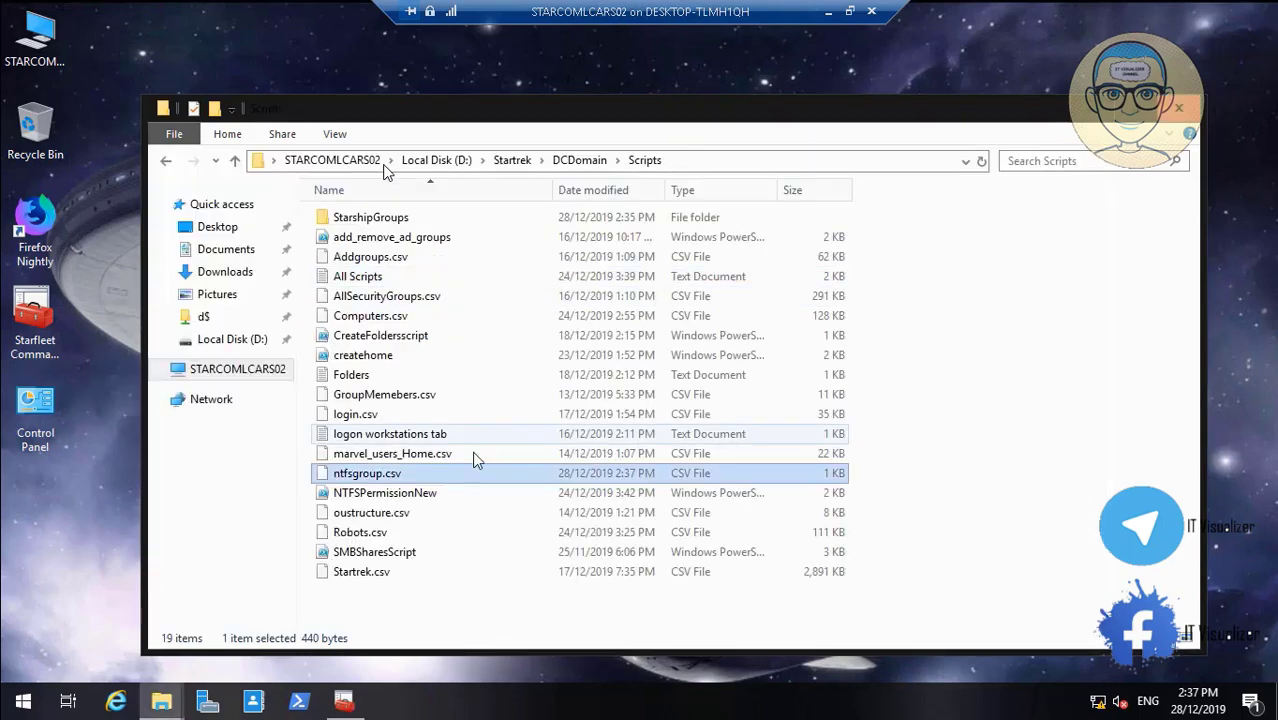
# Edit NTFSPermissionNew.ps1 in PowerShell ISE so $path is D:\DataCube\, save it, and minimize ISE
pyautogui.rightClick(432, 496)
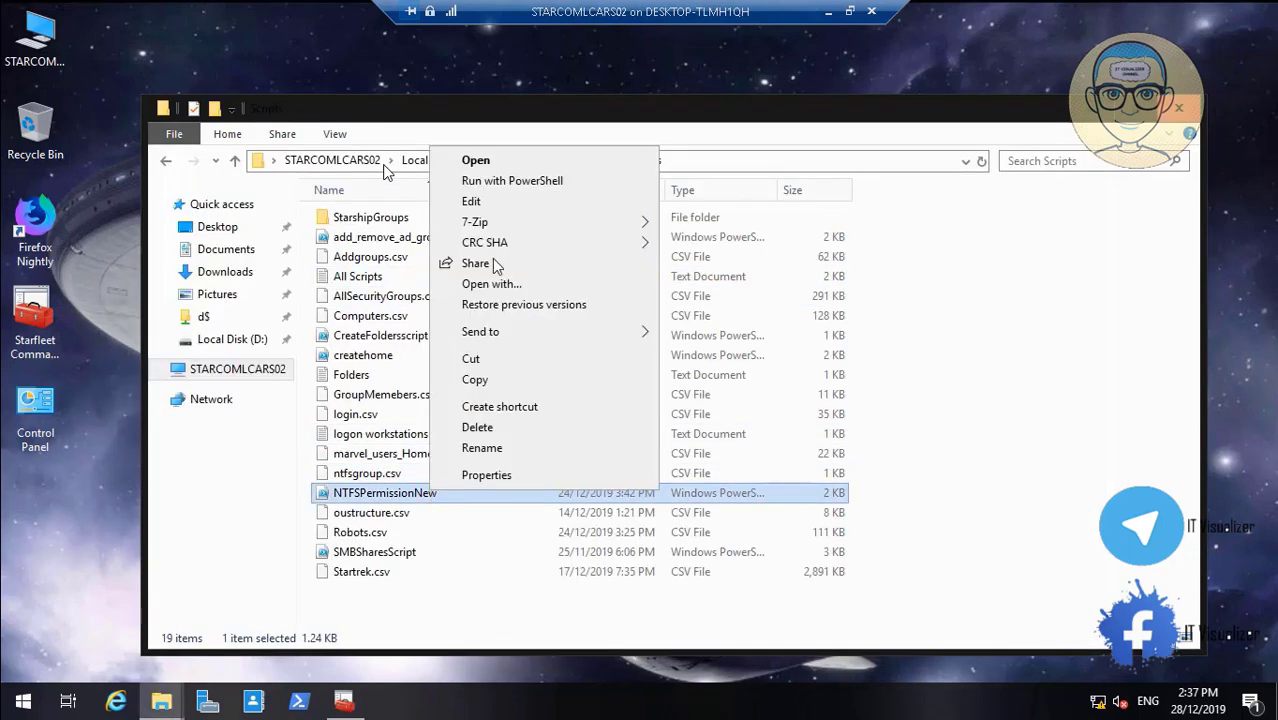
pyautogui.click(504, 207)
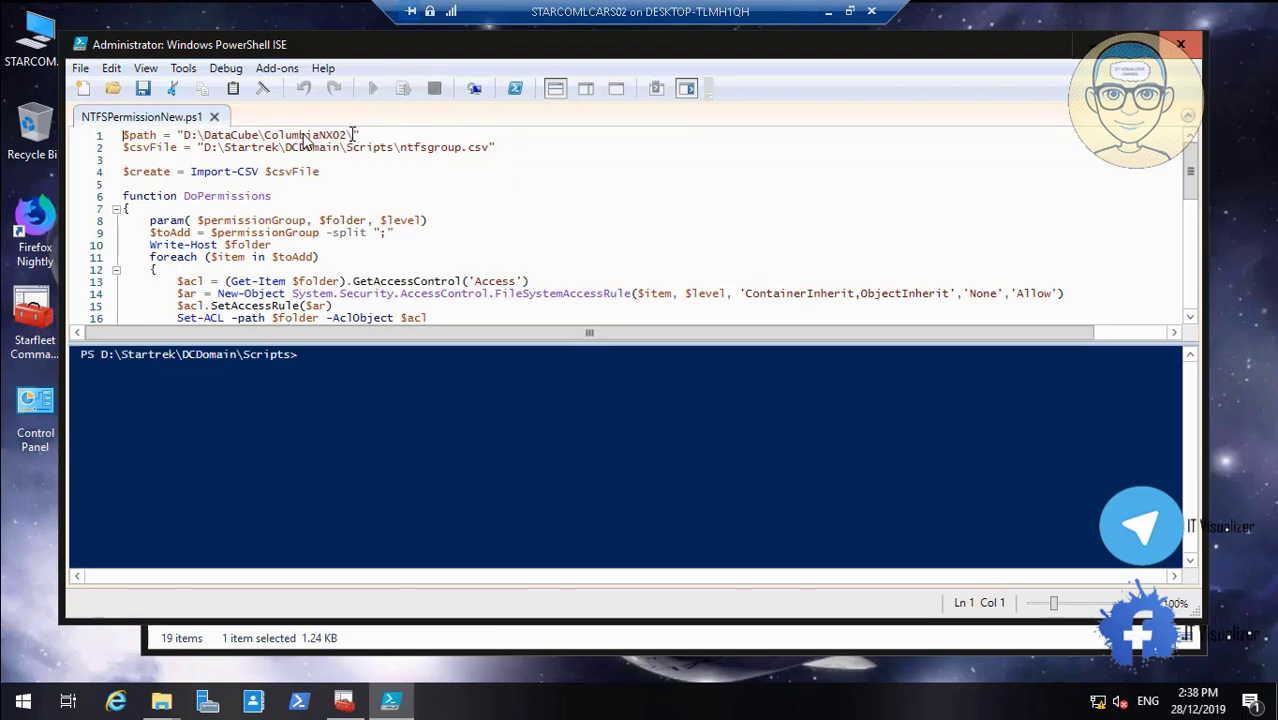
pyautogui.click(353, 134)
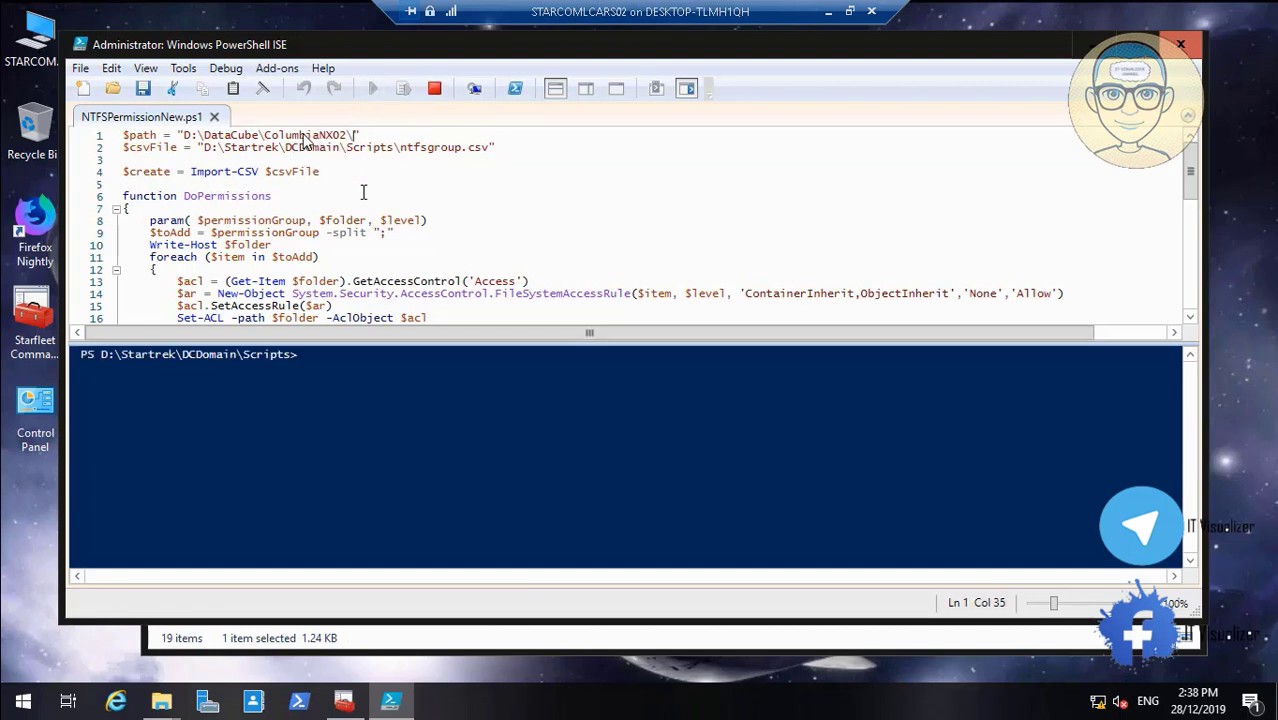
pyautogui.press('BackSpace')
pyautogui.press('BackSpace')
pyautogui.press('BackSpace')
pyautogui.press('BackSpace')
pyautogui.press('BackSpace')
pyautogui.press('BackSpace')
pyautogui.press('BackSpace')
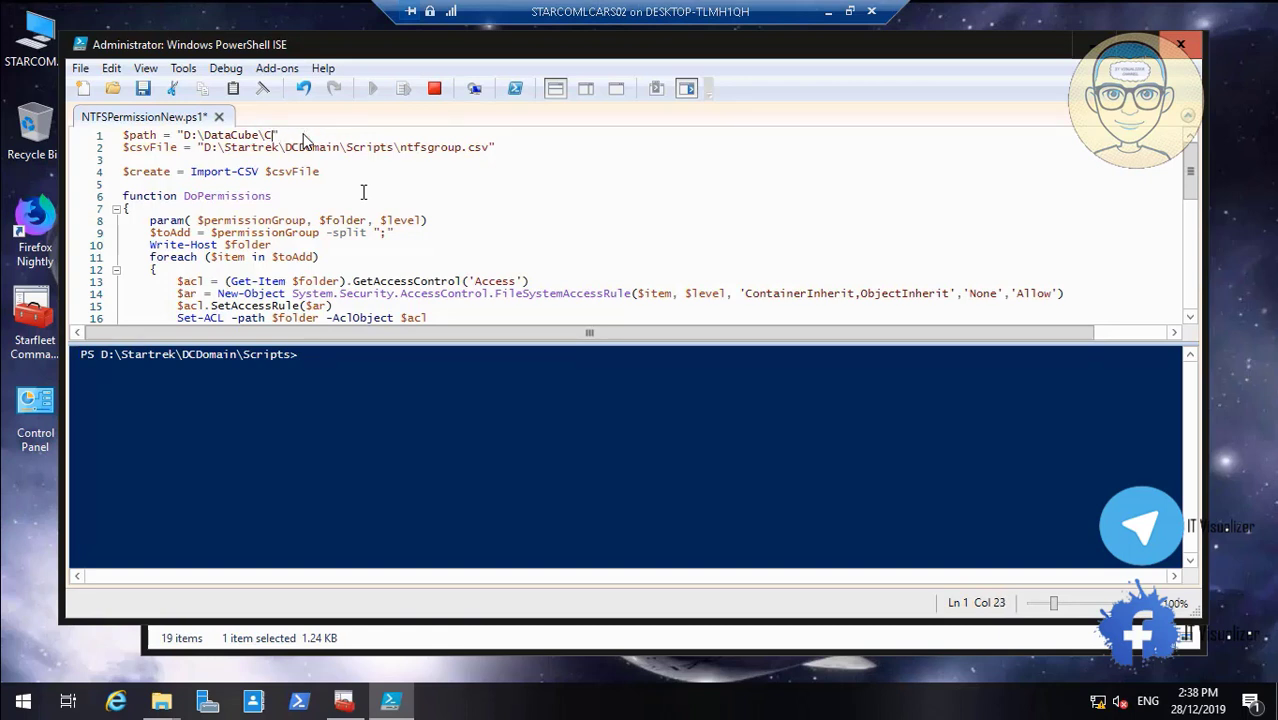
pyautogui.click(143, 91)
pyautogui.click(138, 90)
pyautogui.click(1097, 45)
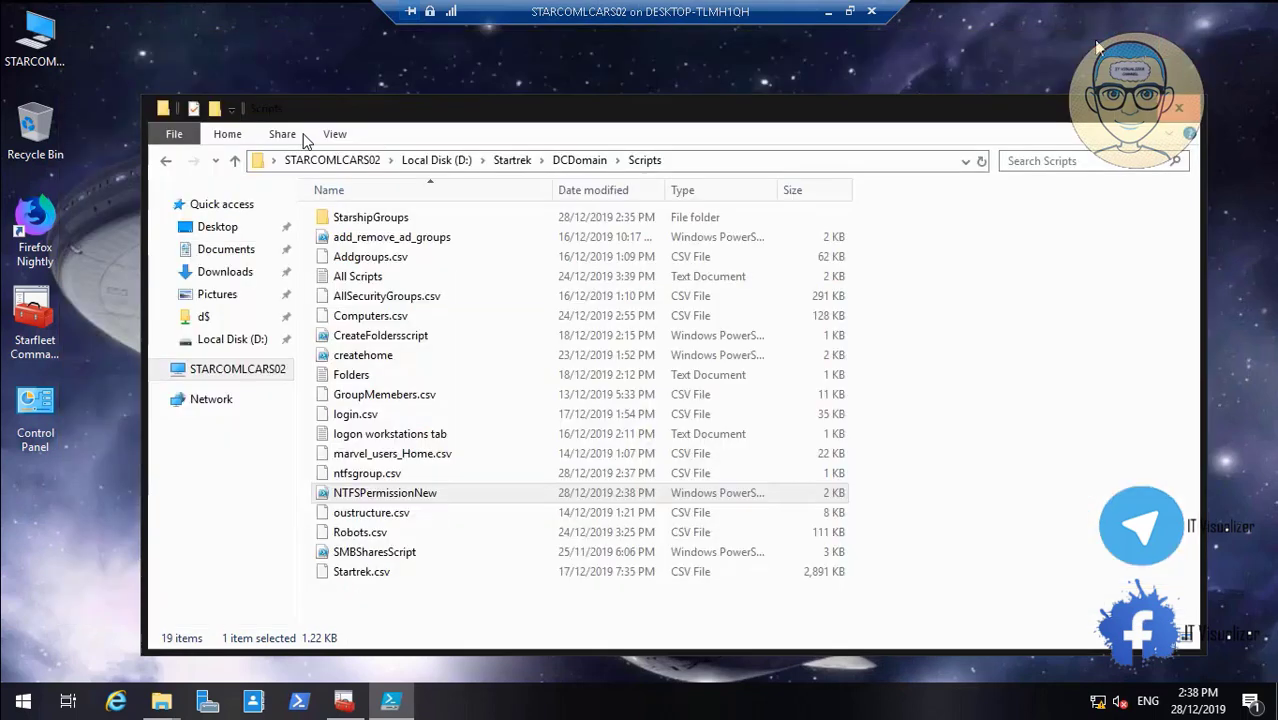
# Browse to D:\DataCube\AllShips and copy that folder path from the address bar
pyautogui.click(450, 162)
pyautogui.doubleClick(376, 216)
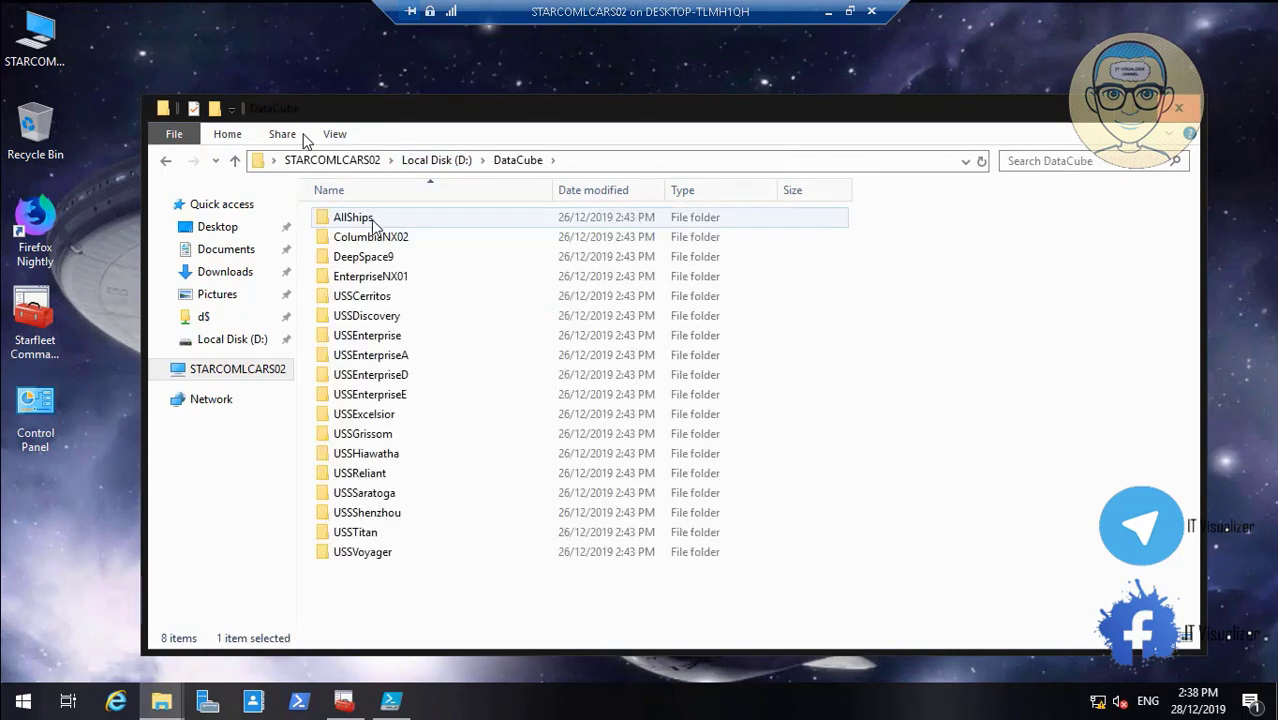
pyautogui.click(373, 224)
pyautogui.doubleClick(373, 224)
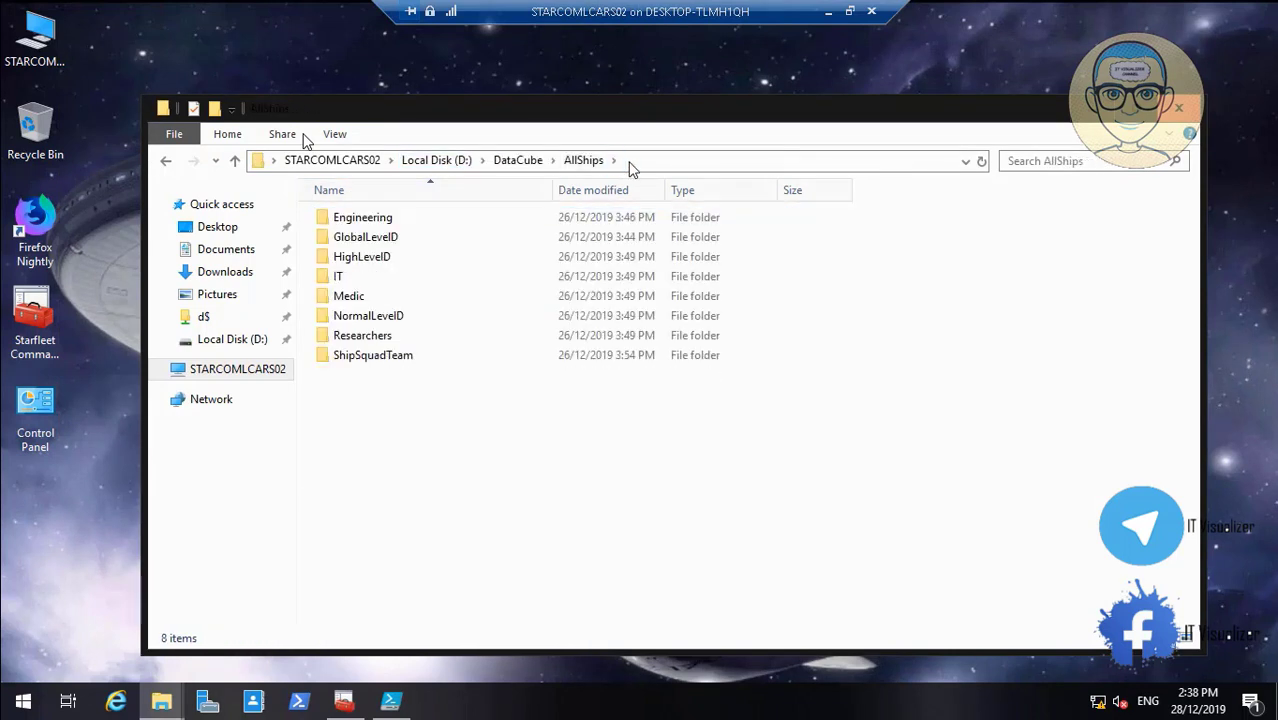
pyautogui.click(525, 162)
pyautogui.rightClick(363, 162)
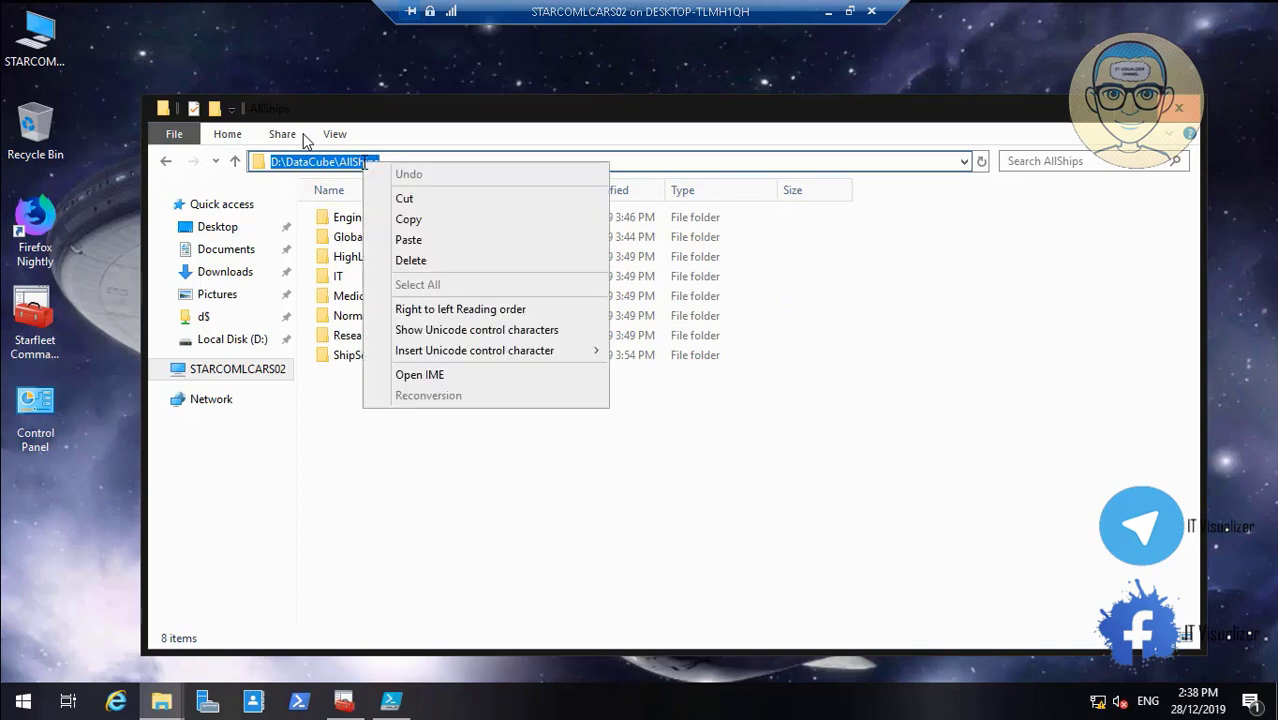
pyautogui.click(430, 218)
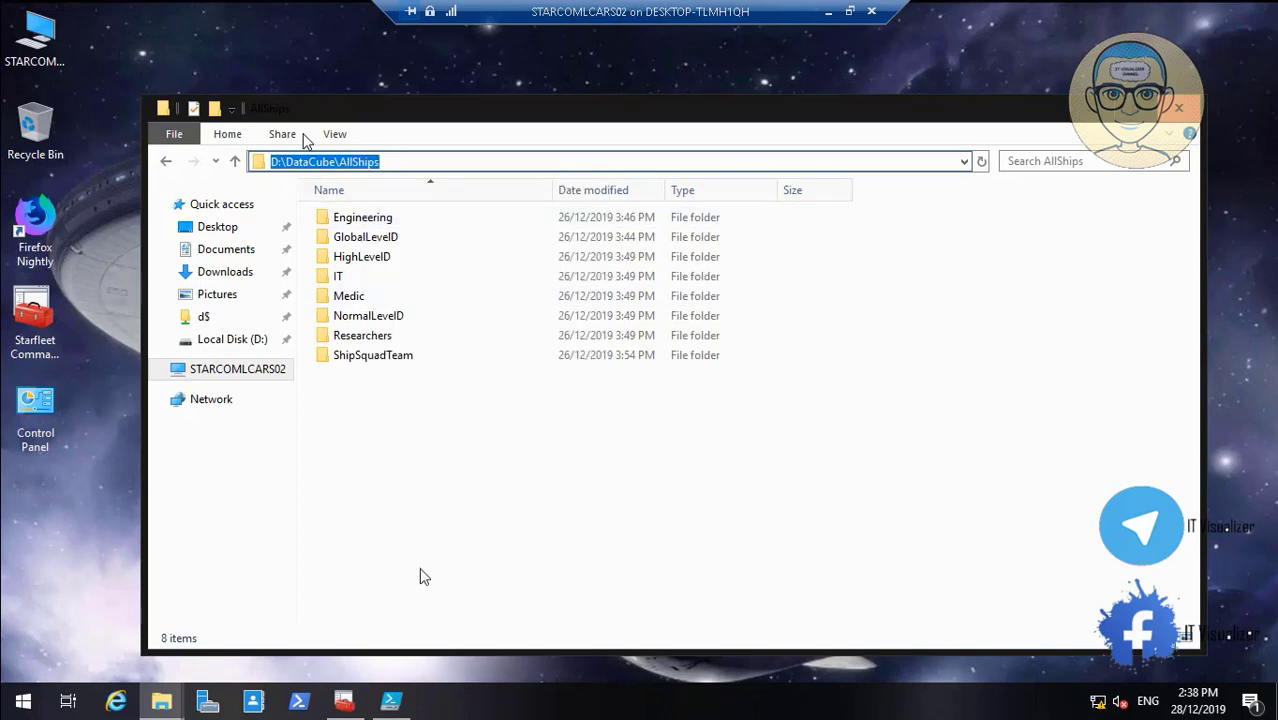
pyautogui.click(391, 701)
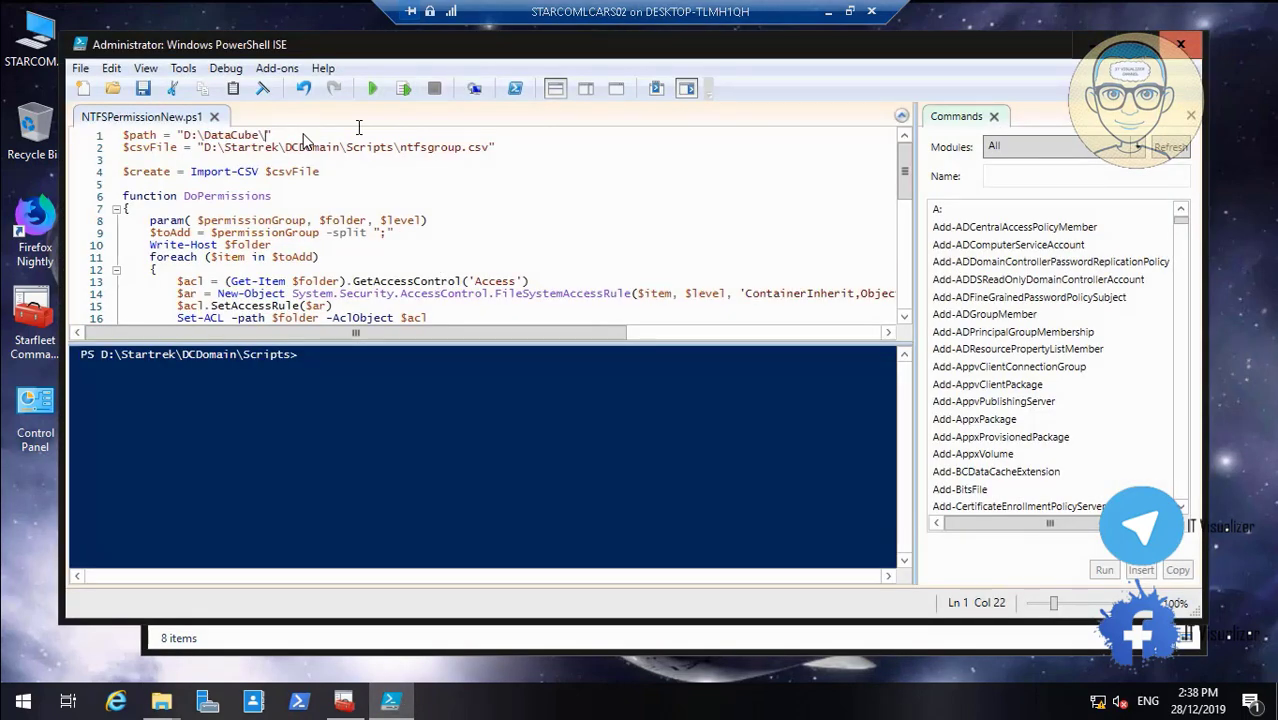
# Set $path to D:\DataCube\AllShips\, save, run the permissions script, and close PowerShell ISE
pyautogui.hotkey('ctrl', 'v')
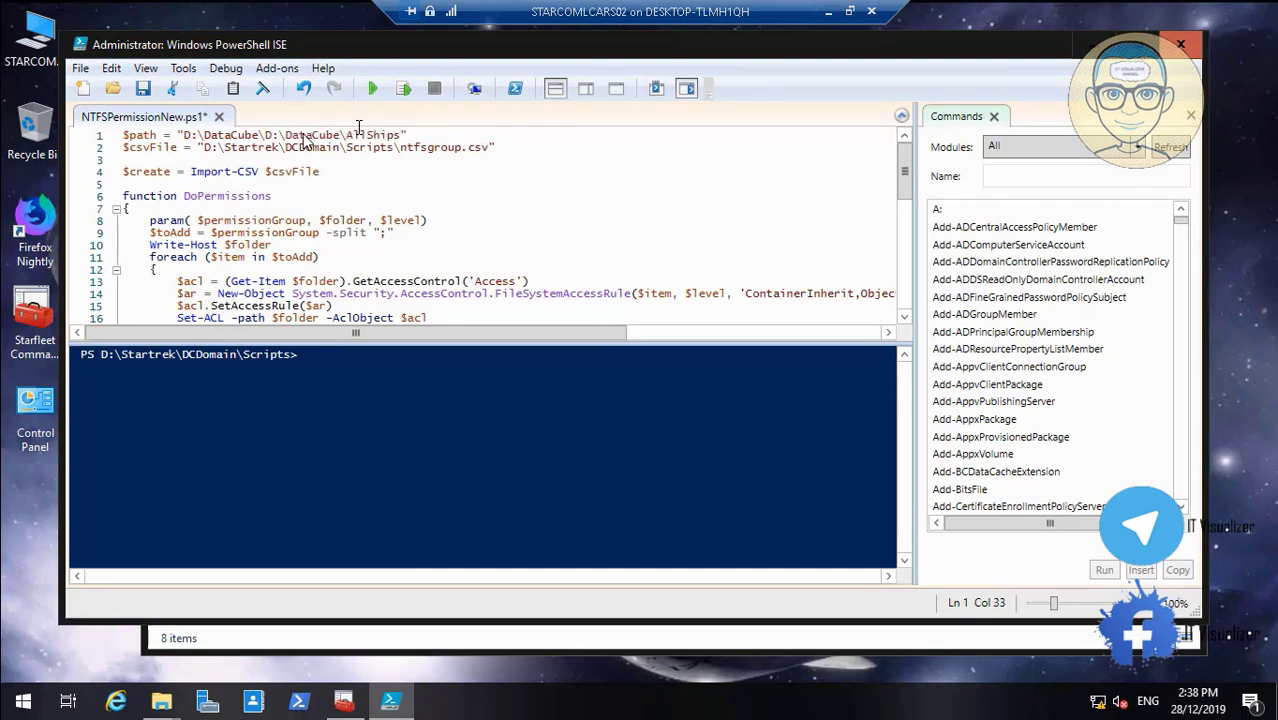
pyautogui.press('BackSpace')
pyautogui.press('BackSpace')
pyautogui.press('BackSpace')
pyautogui.press('BackSpace')
pyautogui.press('BackSpace')
pyautogui.press('BackSpace')
pyautogui.press('BackSpace')
pyautogui.press('BackSpace')
pyautogui.press('BackSpace')
pyautogui.press('BackSpace')
pyautogui.press('BackSpace')
pyautogui.press('BackSpace')
pyautogui.press('Right')
pyautogui.press('Right')
pyautogui.press('Right')
pyautogui.press('Right')
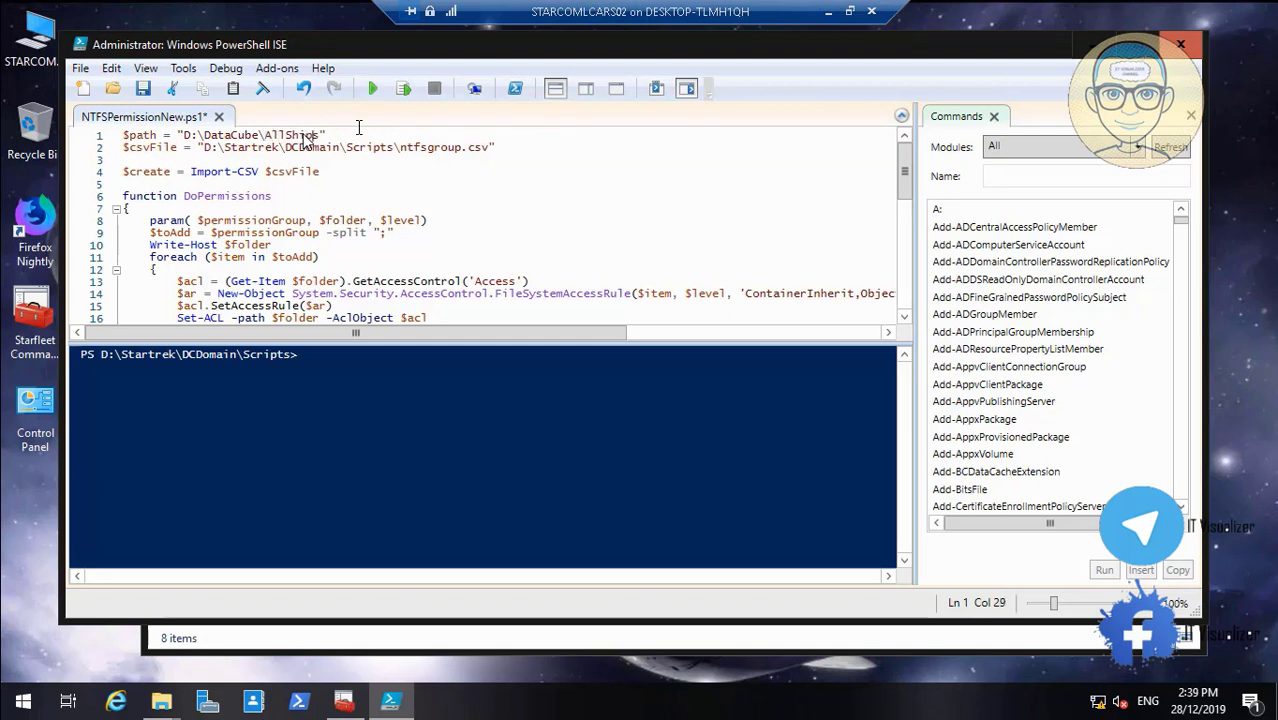
pyautogui.write('\\')
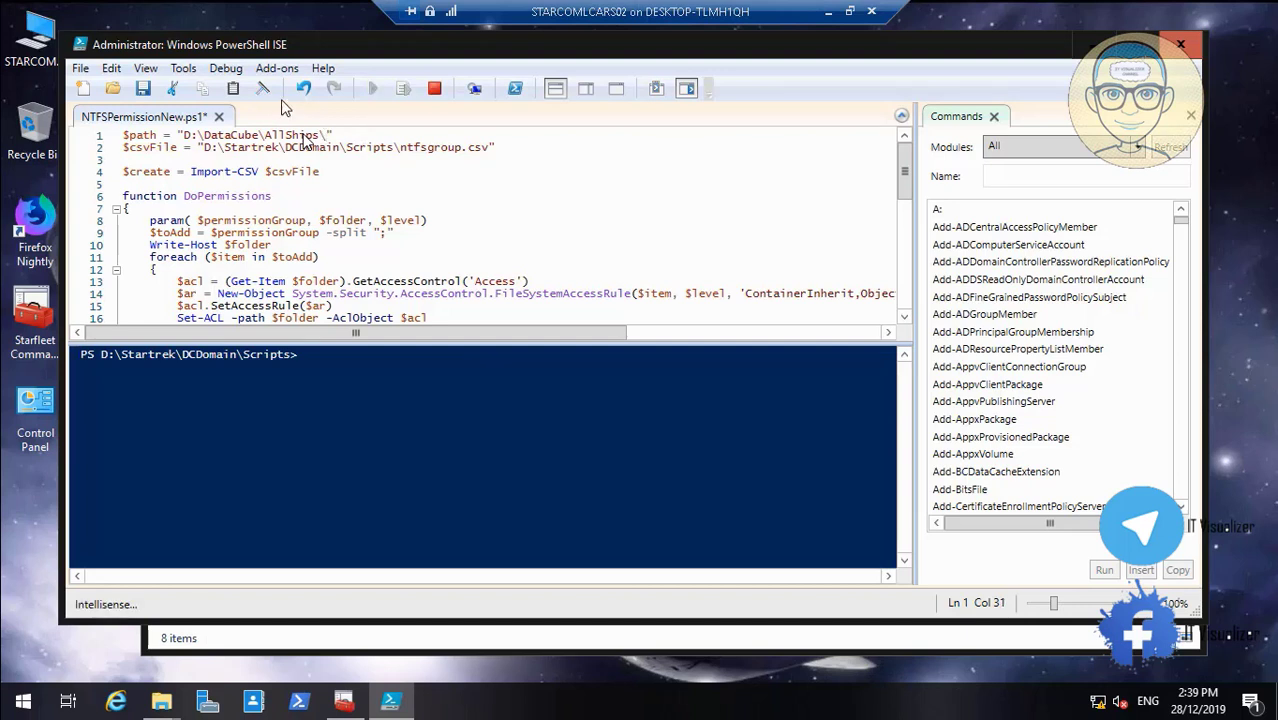
pyautogui.click(143, 90)
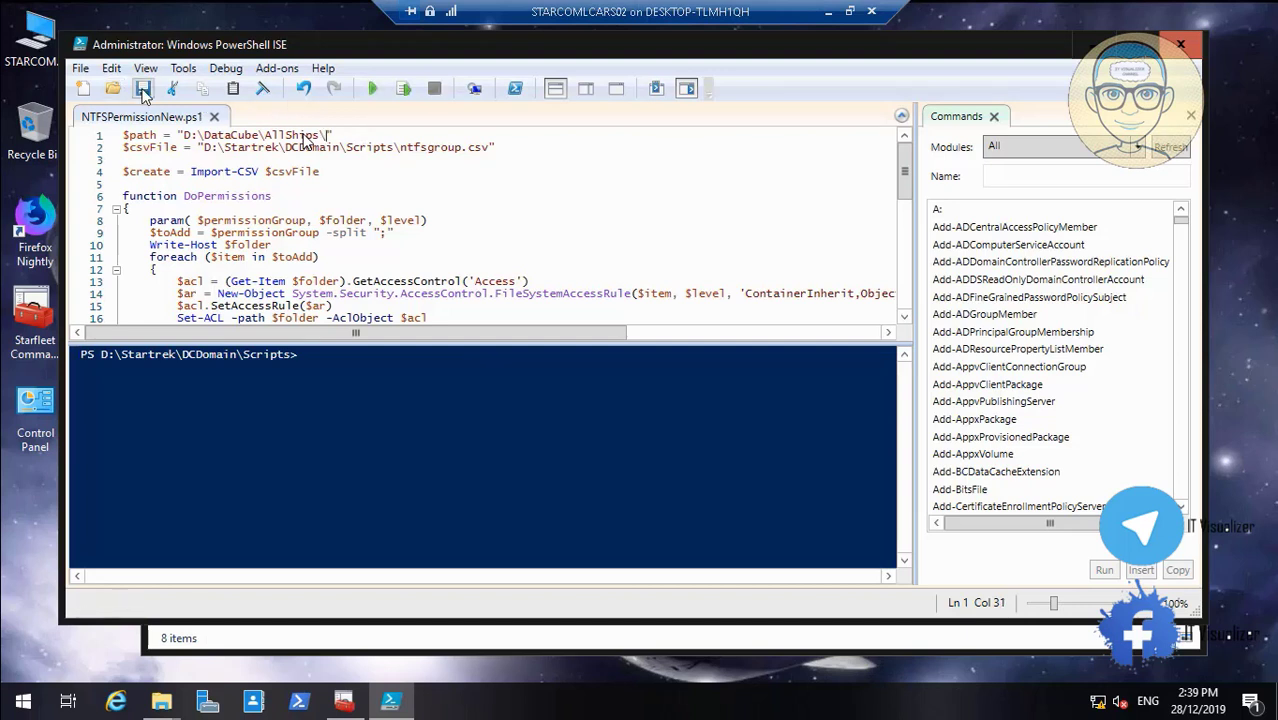
pyautogui.click(375, 82)
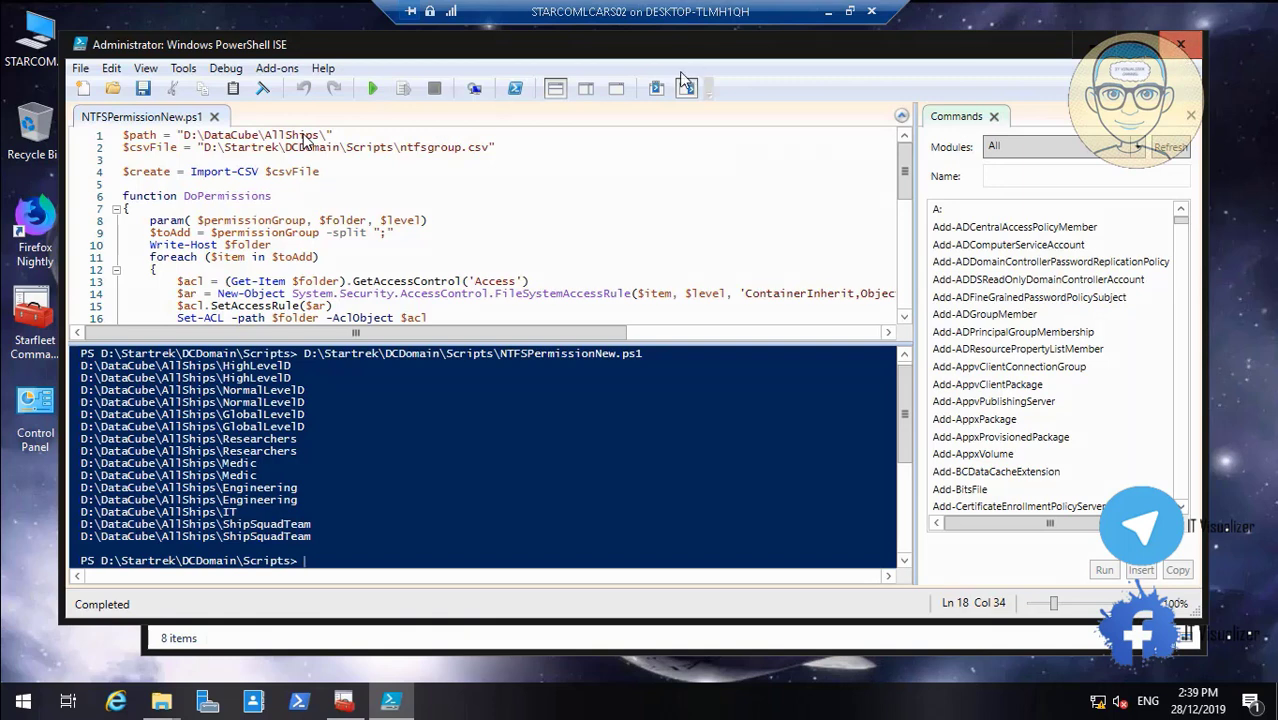
pyautogui.click(1180, 47)
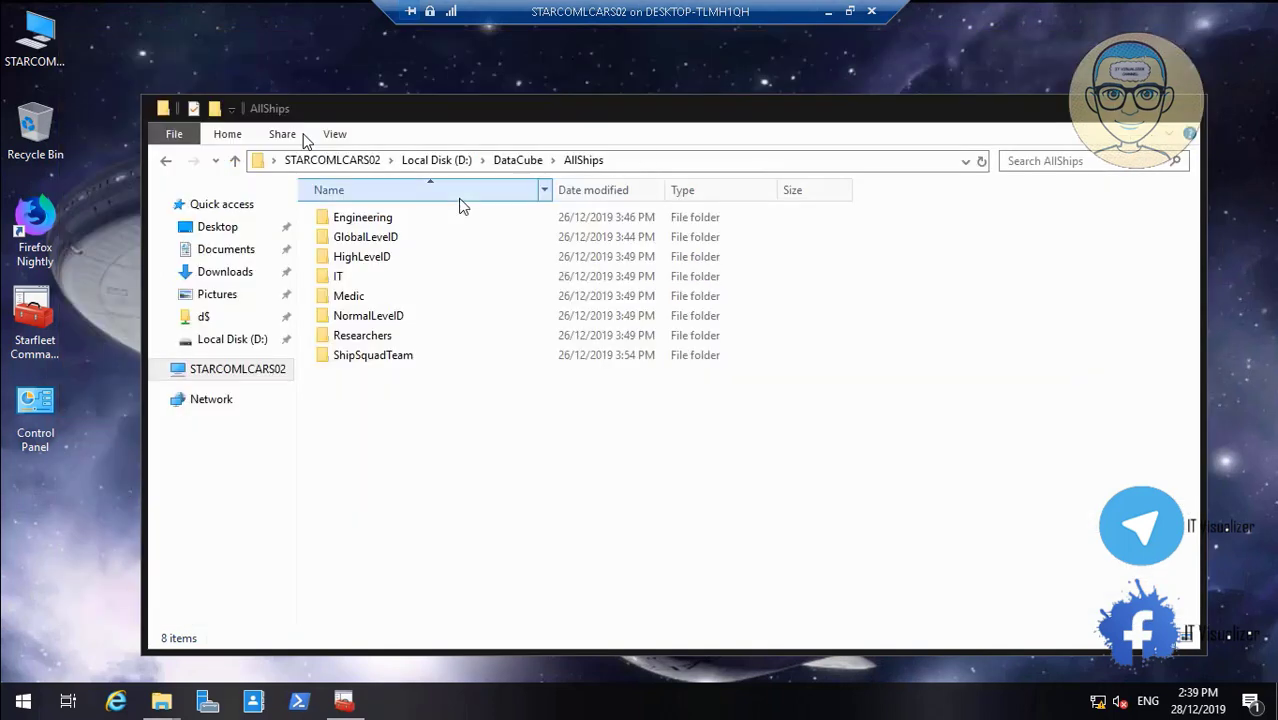
# Review the STARCOM group permissions on Engineering and GlobalLevelD without changes, then close the AllShips window
pyautogui.rightClick(370, 224)
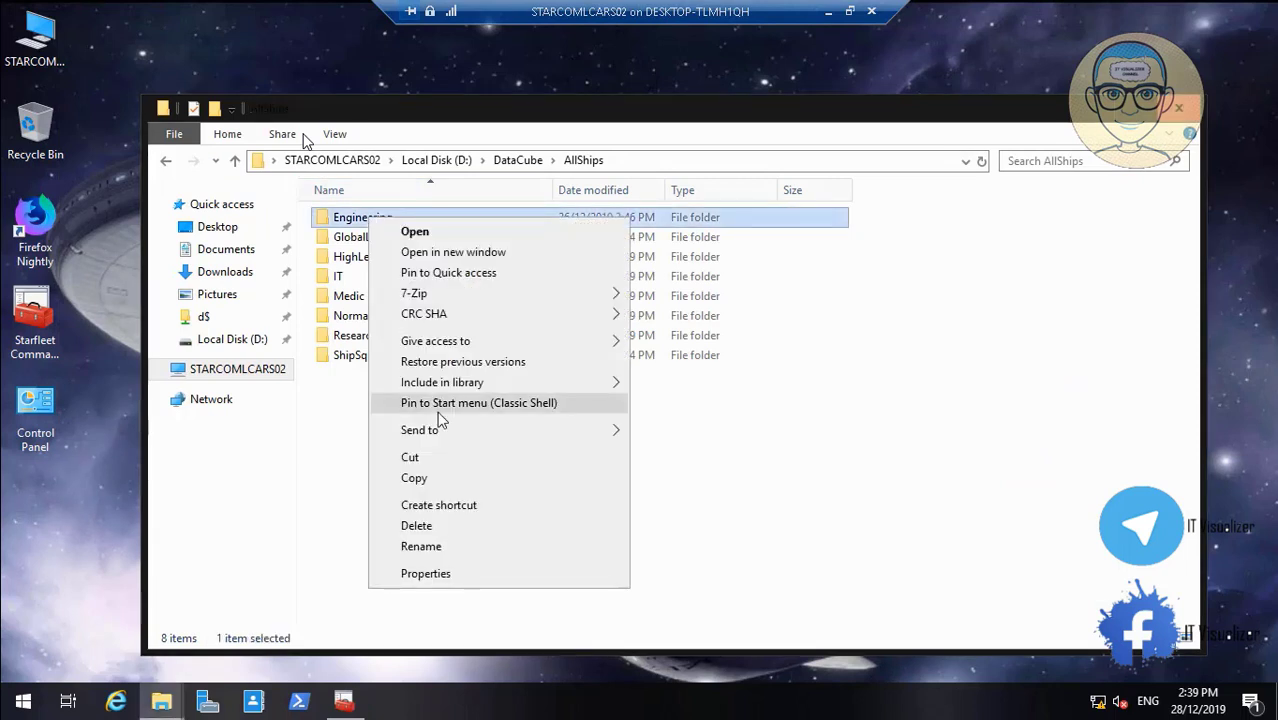
pyautogui.click(468, 578)
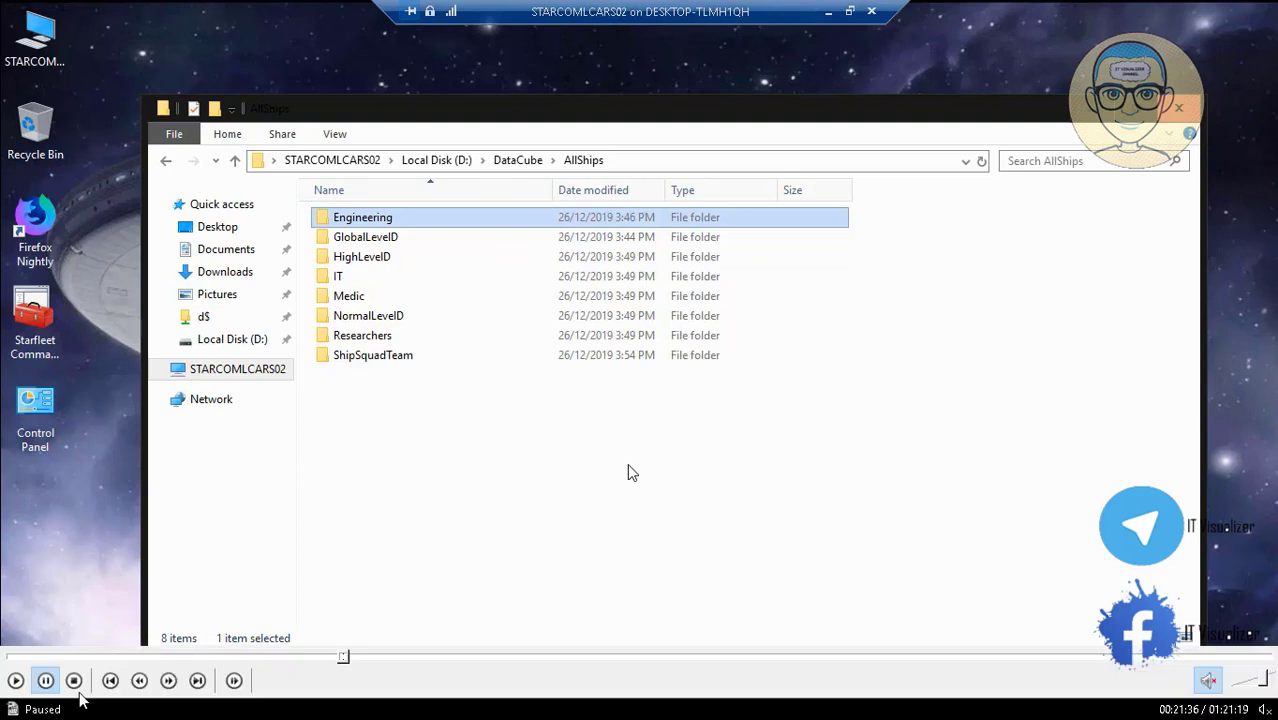
pyautogui.click(14, 680)
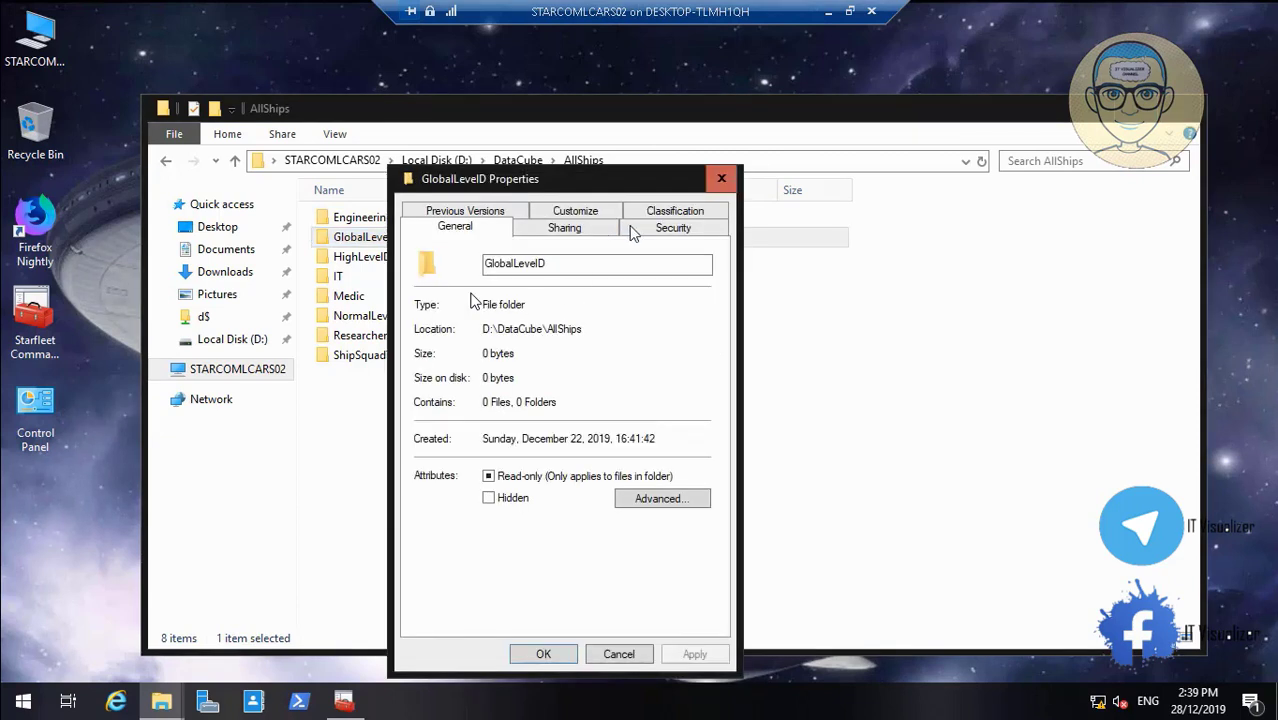
pyautogui.click(648, 228)
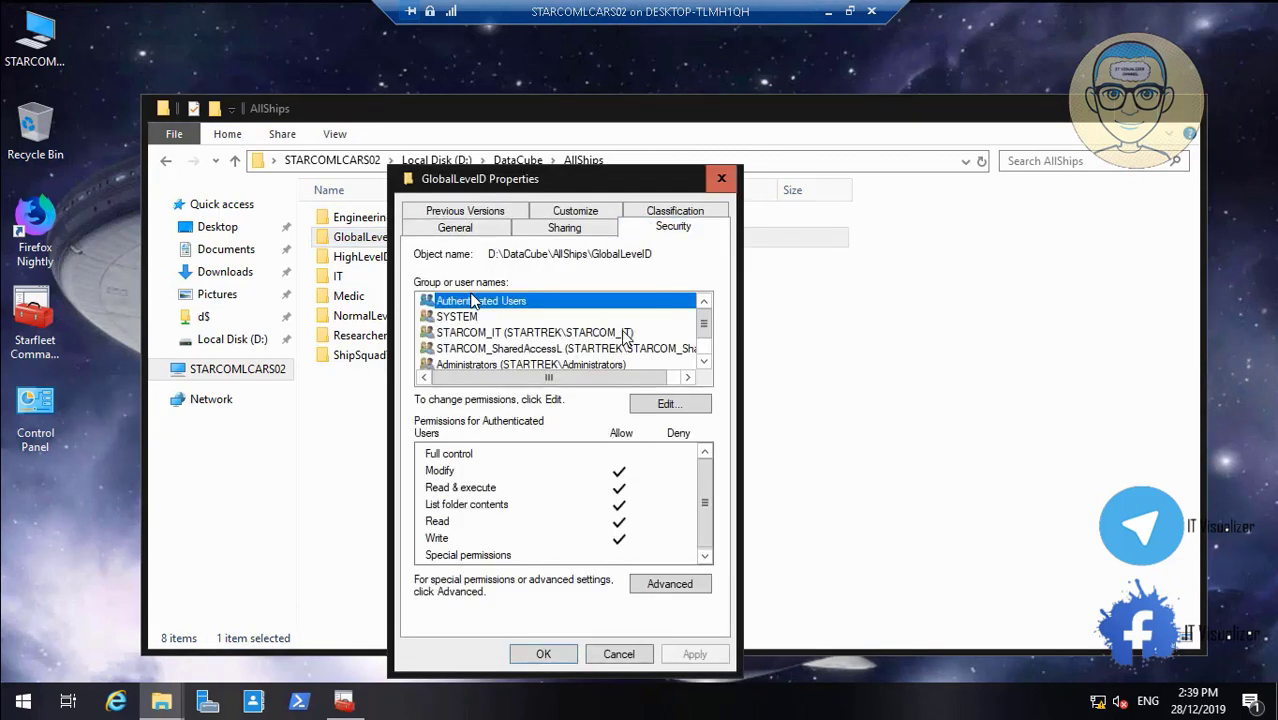
pyautogui.click(625, 334)
pyautogui.click(632, 348)
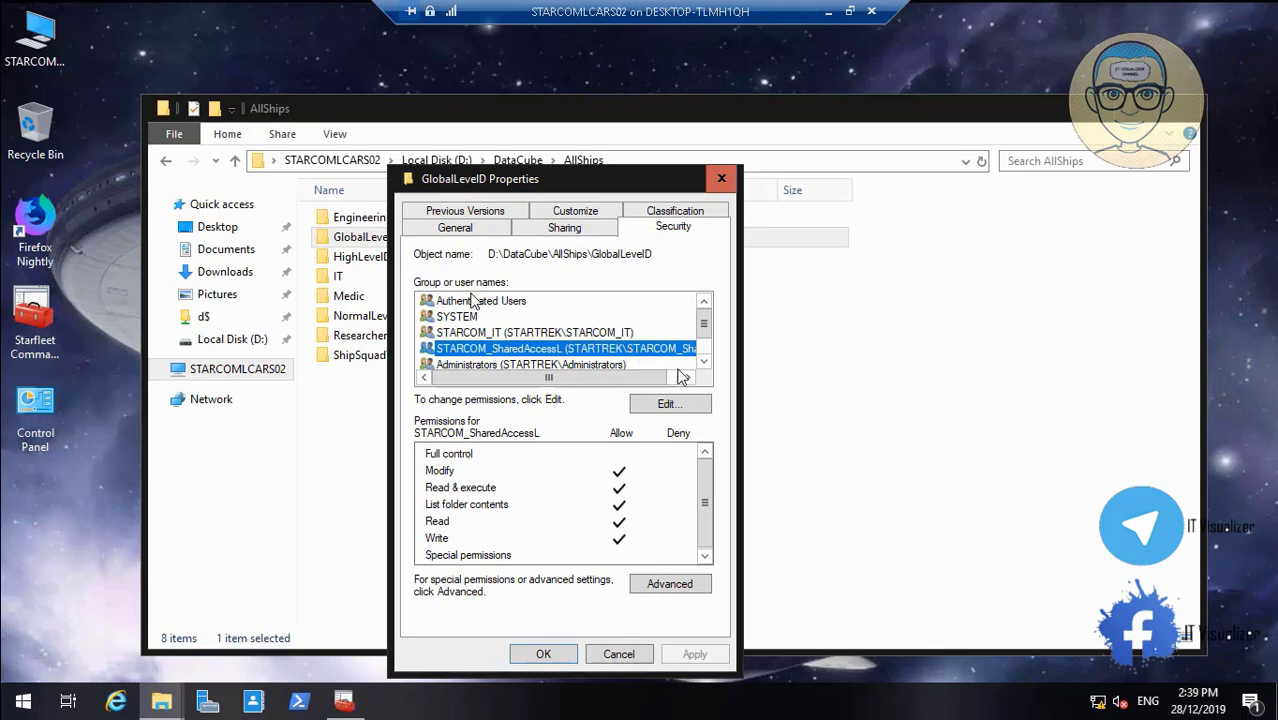
pyautogui.click(620, 652)
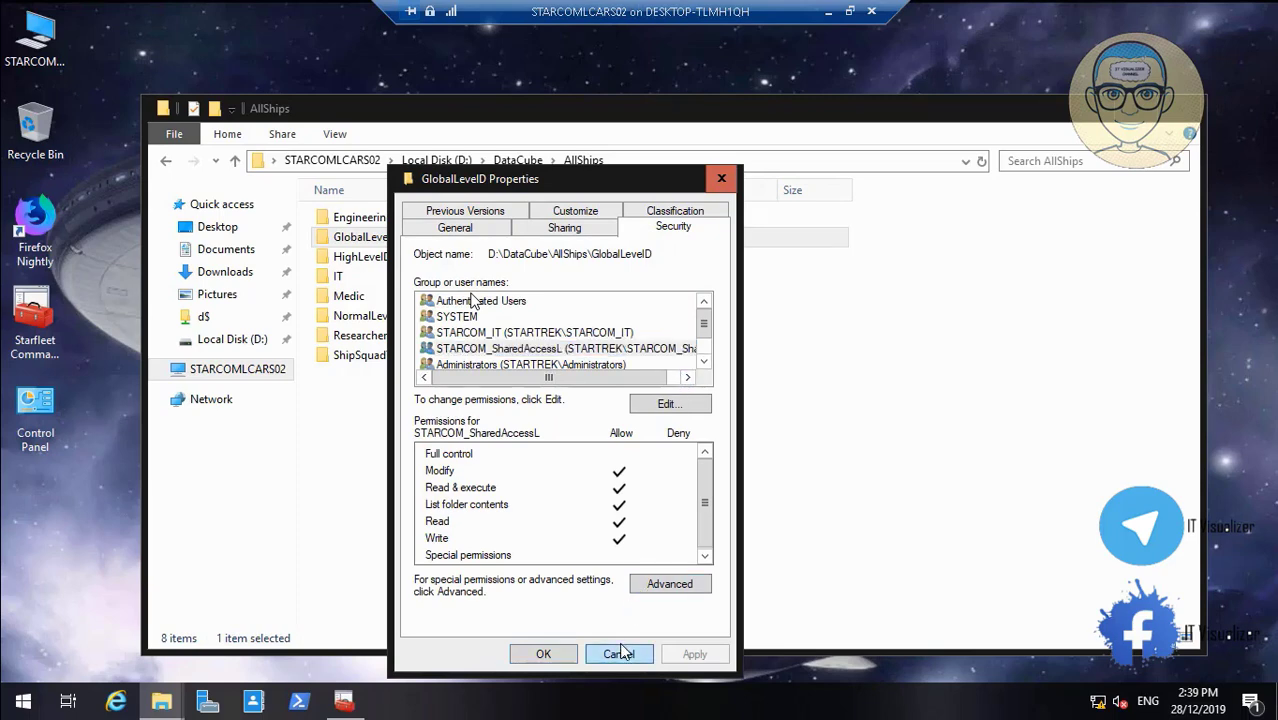
pyautogui.click(1182, 110)
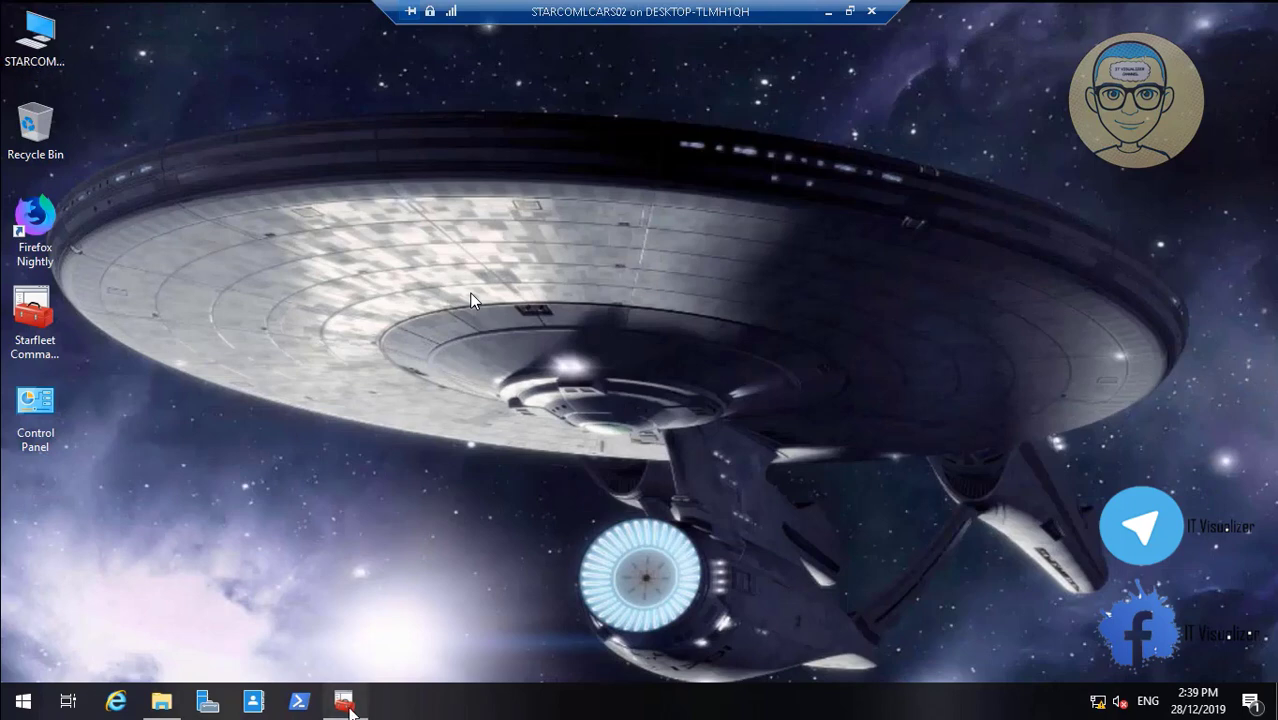
# Restore the DFS console and start a new folder in the ColumbiaNX02BackupShare namespace
pyautogui.click(346, 704)
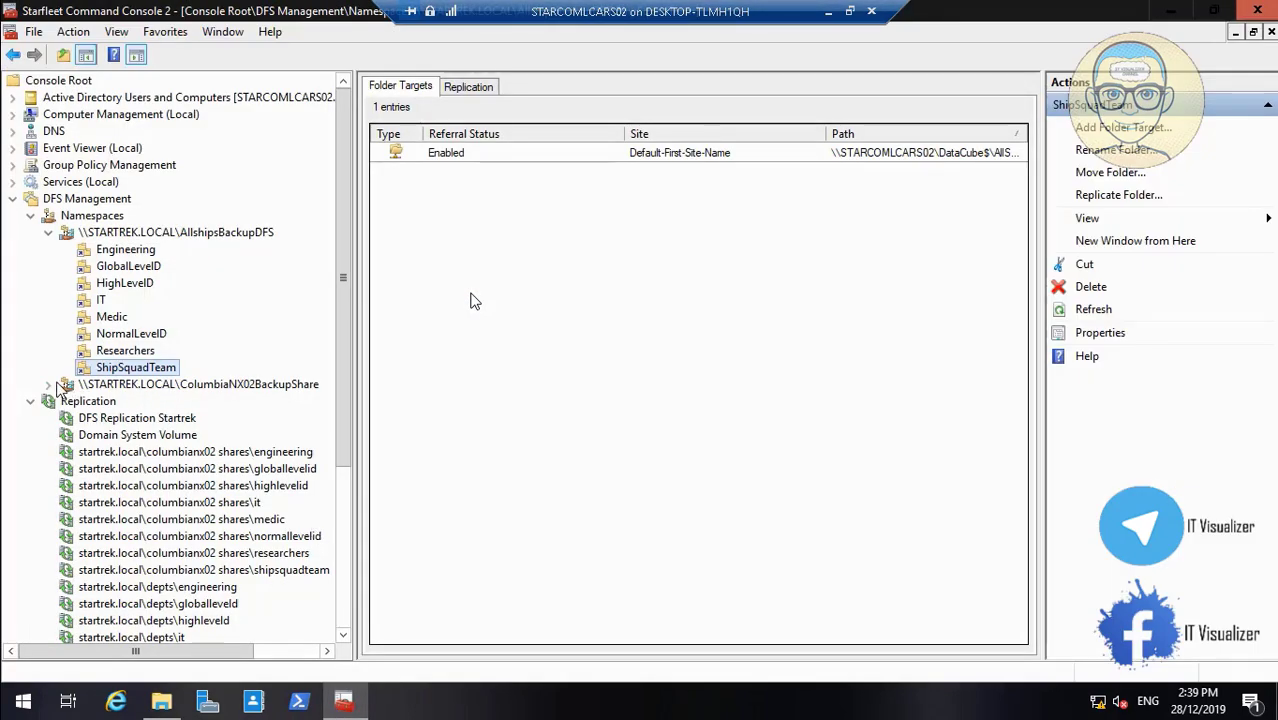
pyautogui.rightClick(163, 386)
pyautogui.click(185, 397)
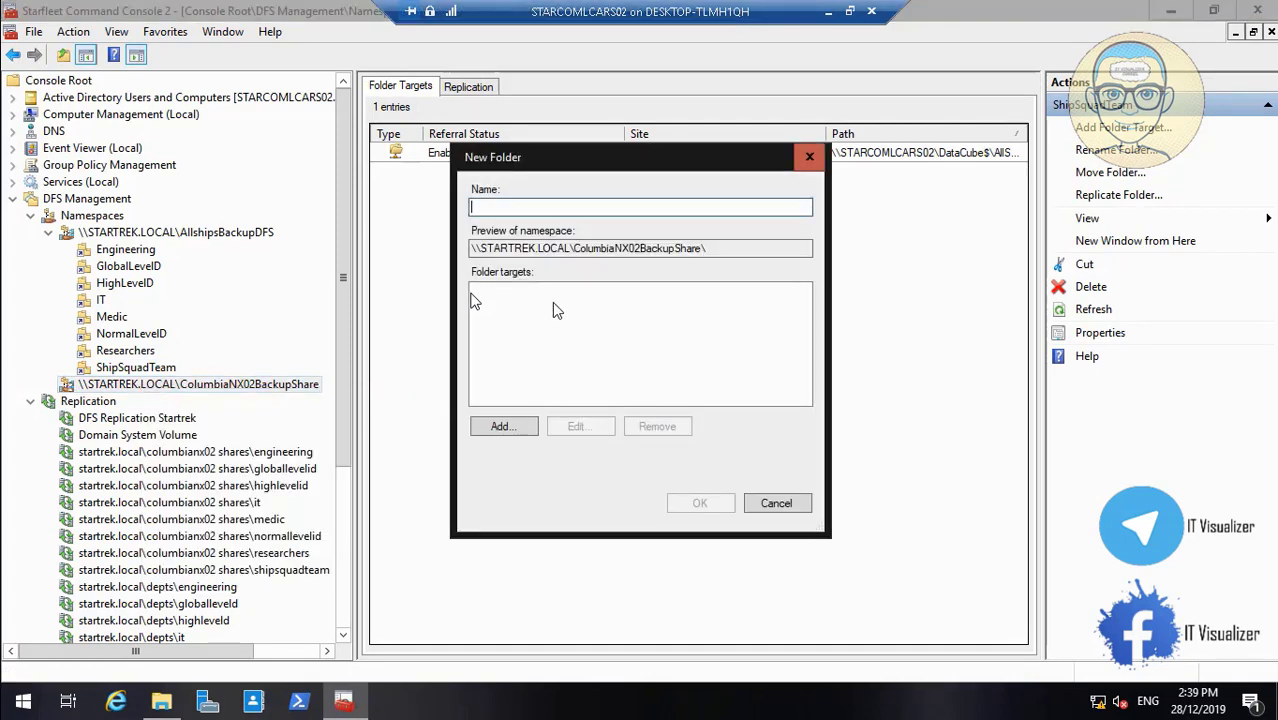
pyautogui.click(166, 704)
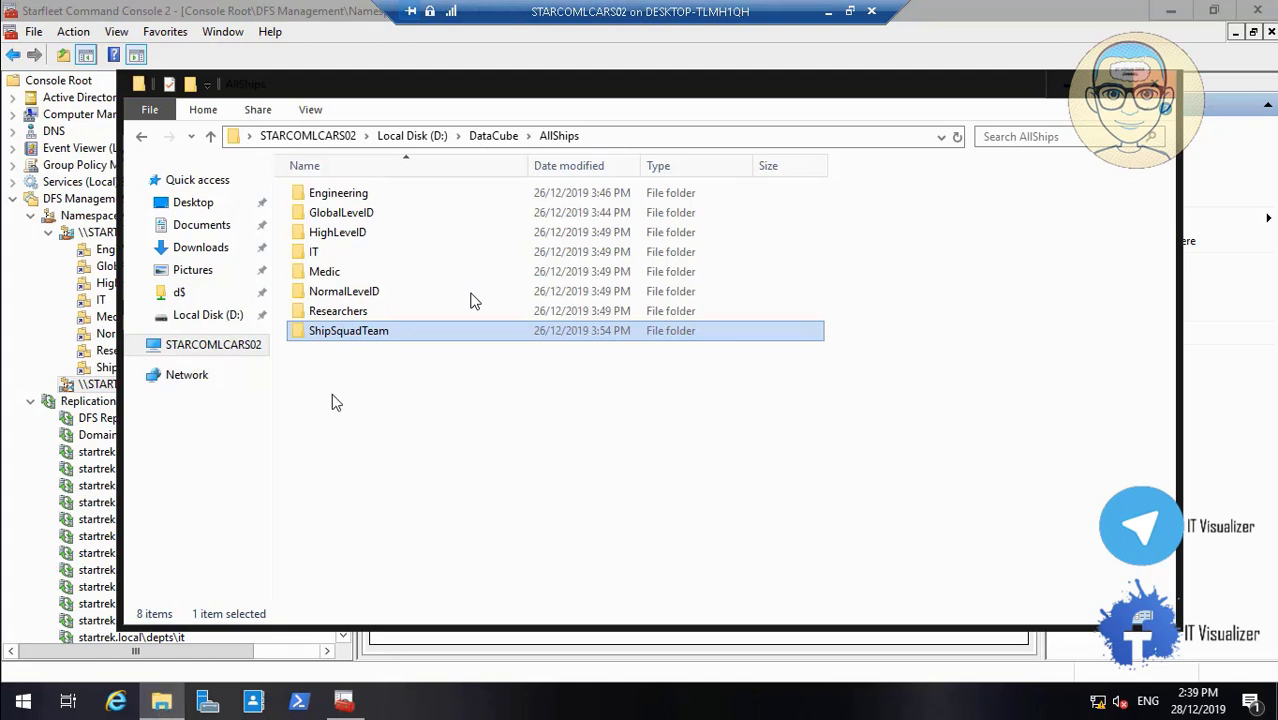
# Open D:\Startrek\New Text Document, copy Engineering from the department list, and minimize Notepad and Explorer
pyautogui.click(412, 136)
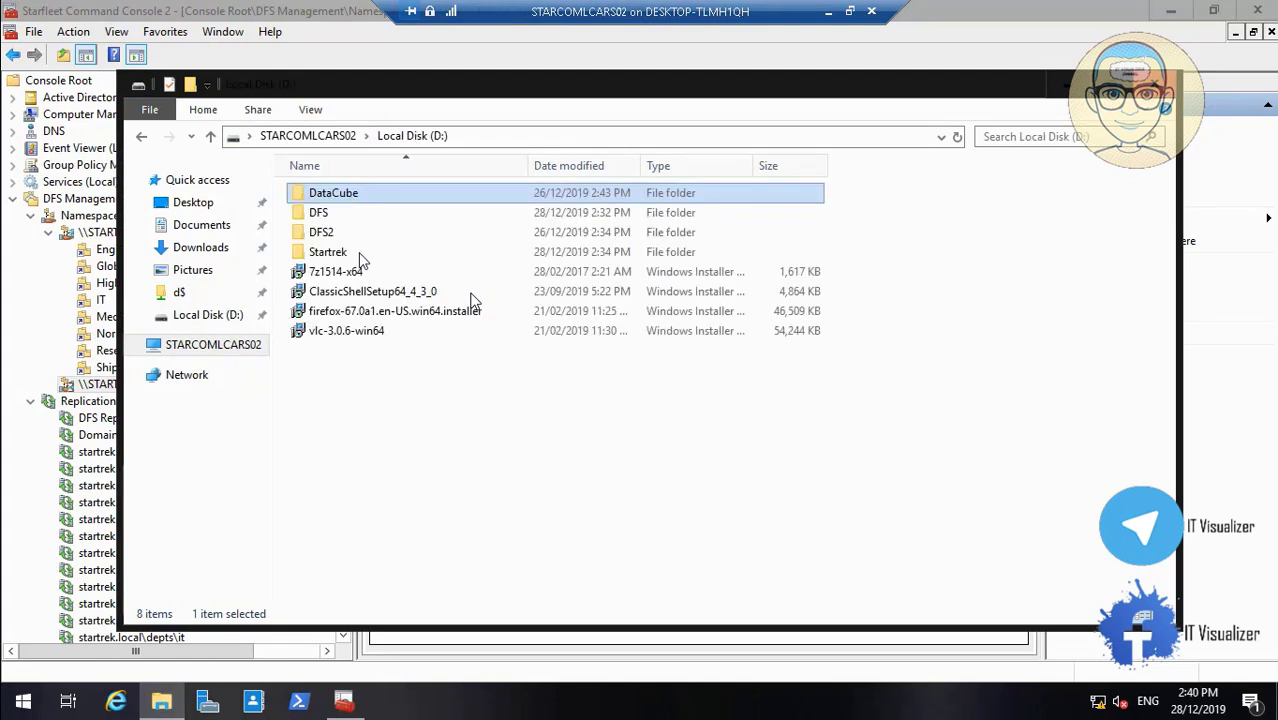
pyautogui.doubleClick(352, 256)
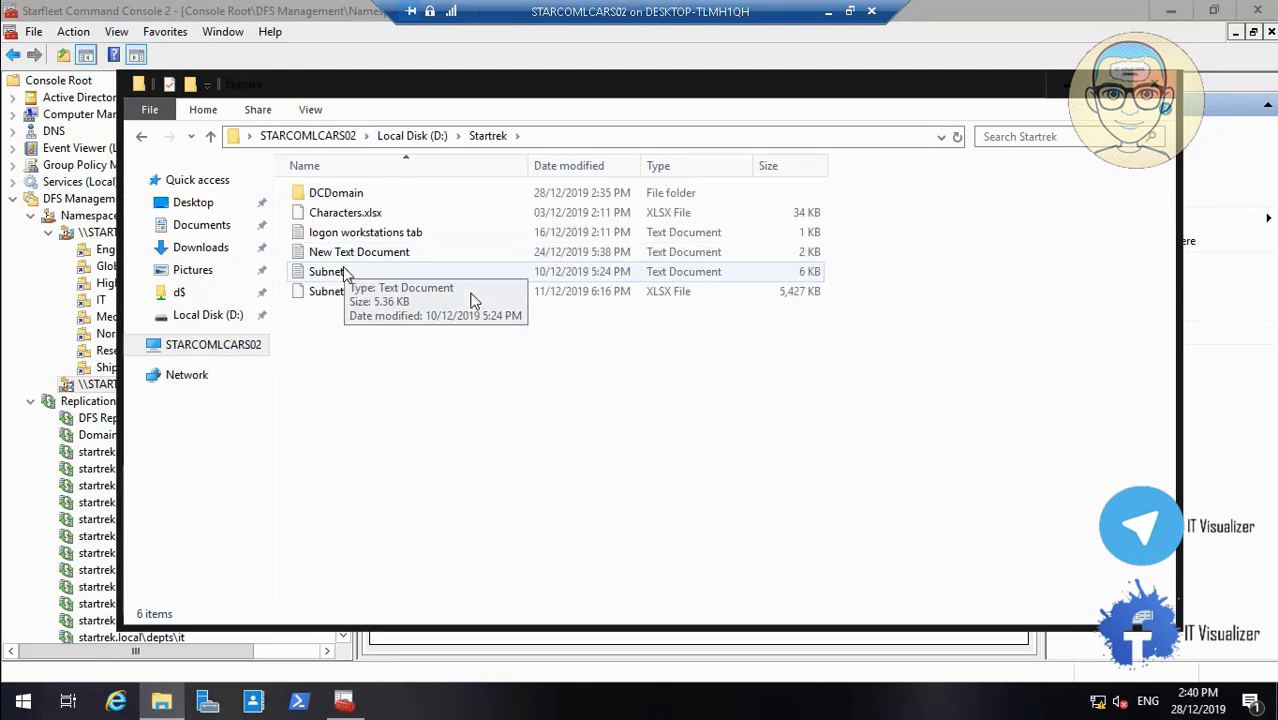
pyautogui.doubleClick(360, 254)
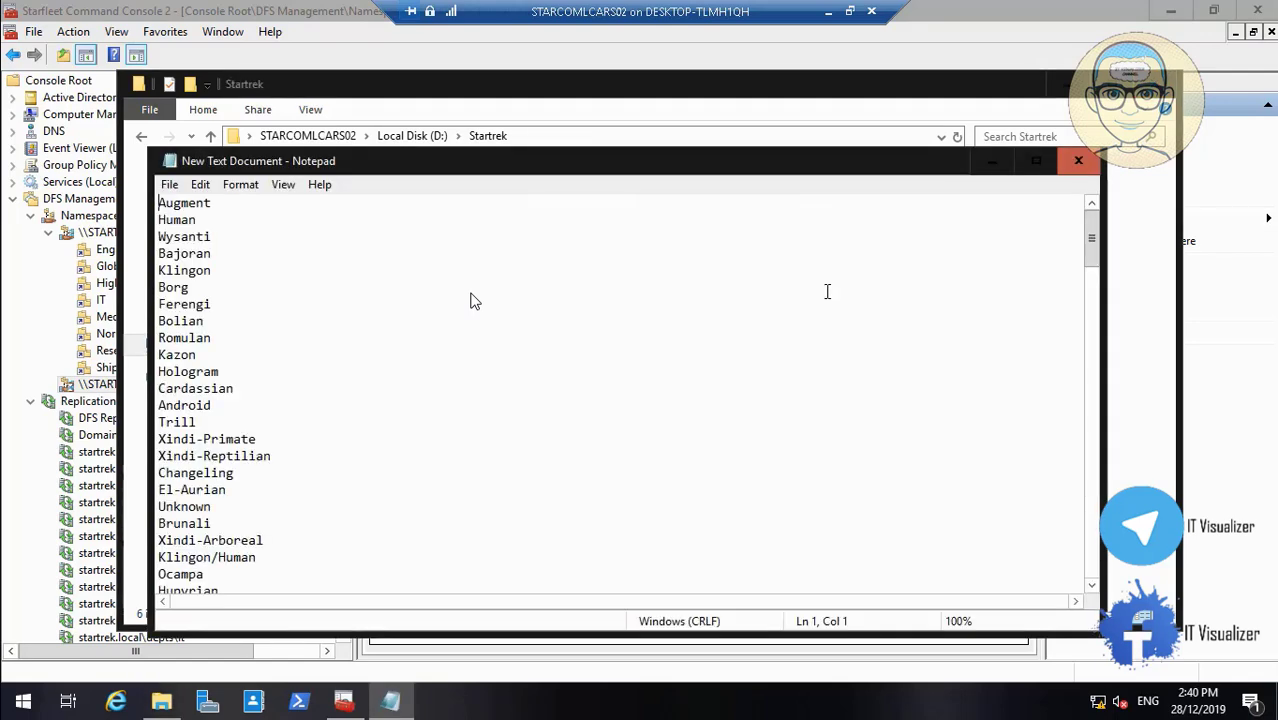
pyautogui.moveTo(1091, 240); pyautogui.dragTo(1094, 587)
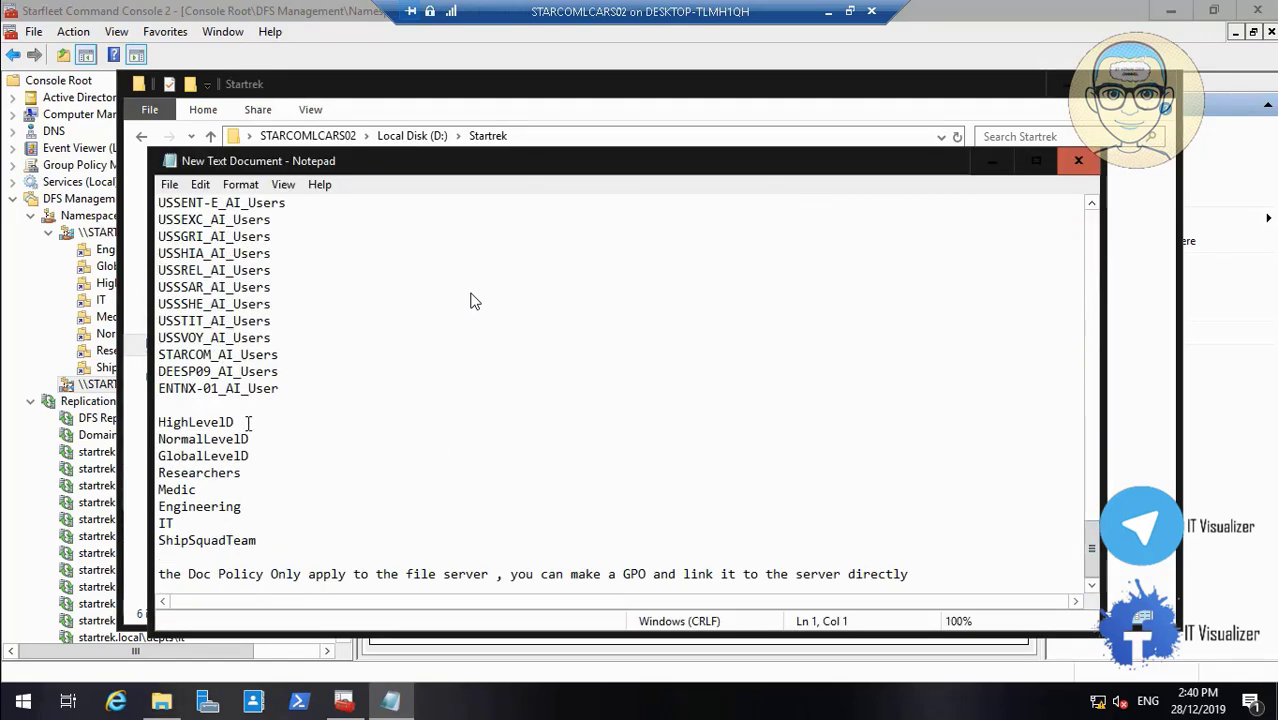
pyautogui.moveTo(245, 506); pyautogui.dragTo(135, 502)
pyautogui.hotkey('ctrl', 'c')
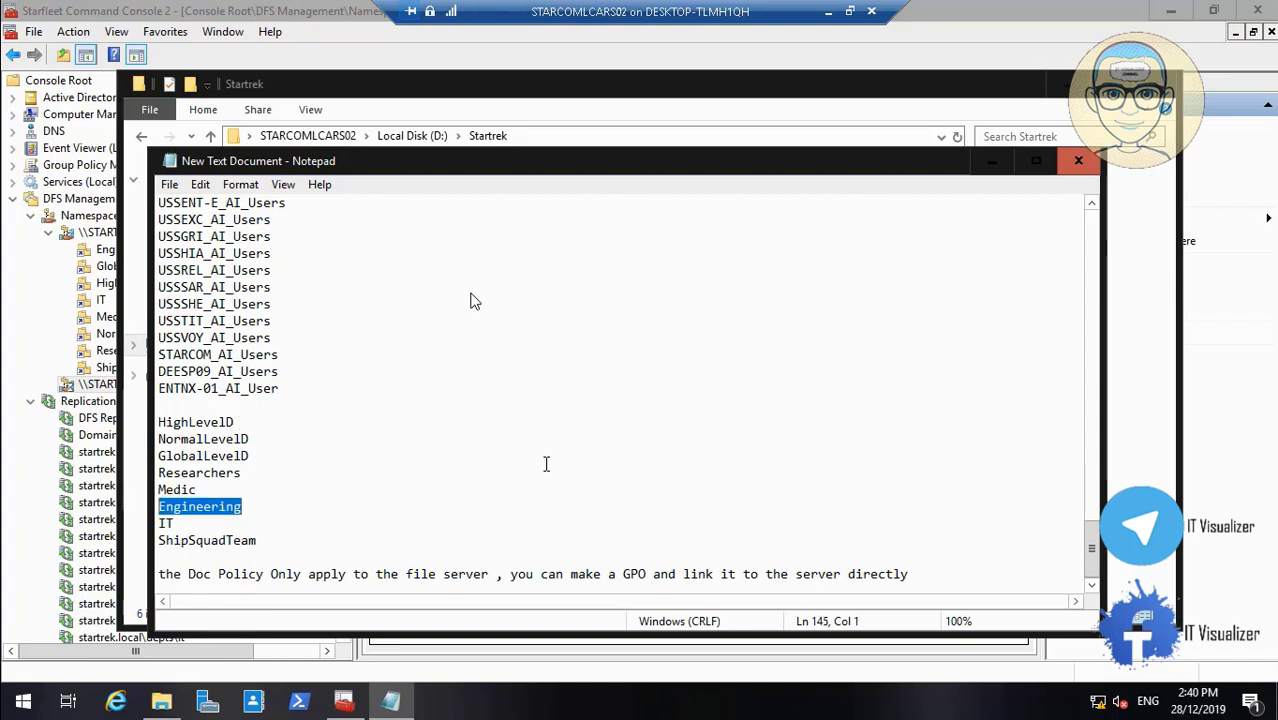
pyautogui.click(990, 161)
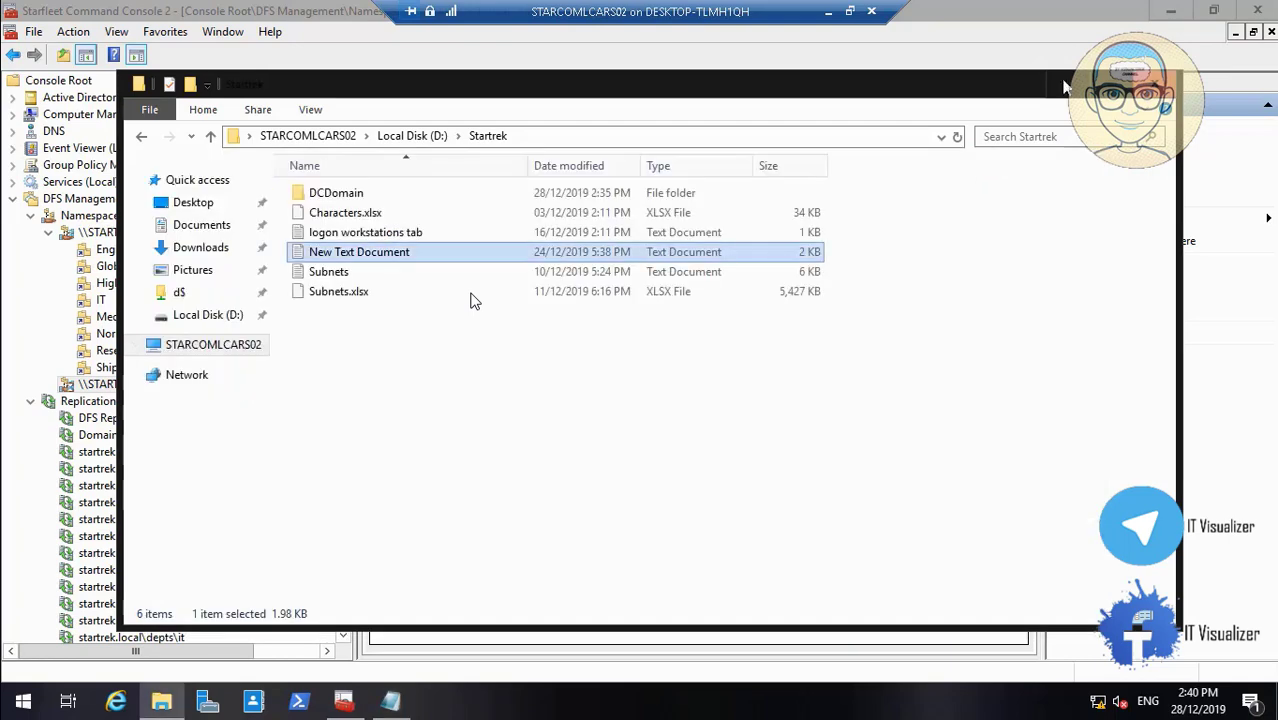
pyautogui.click(1066, 84)
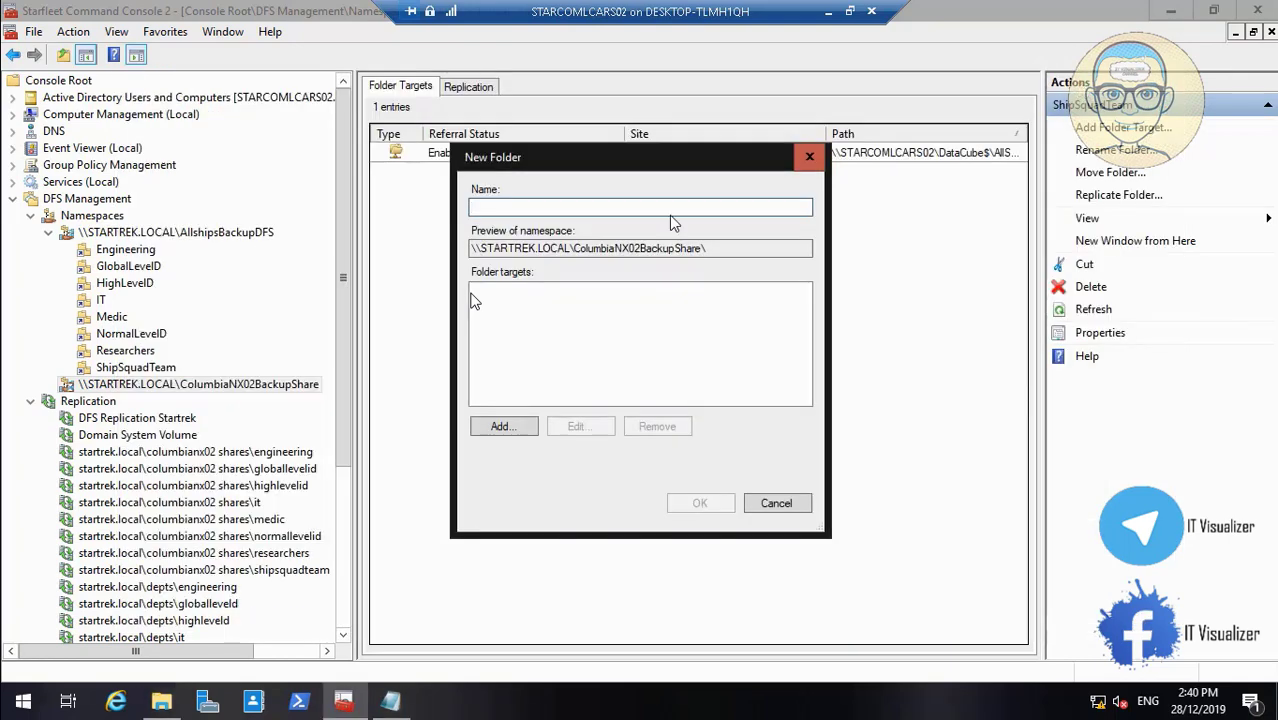
# Create the Engineering namespace folder targeting DataCube$\ColumbiaNX02\Engineering
pyautogui.hotkey('ctrl', 'v')
pyautogui.click(528, 428)
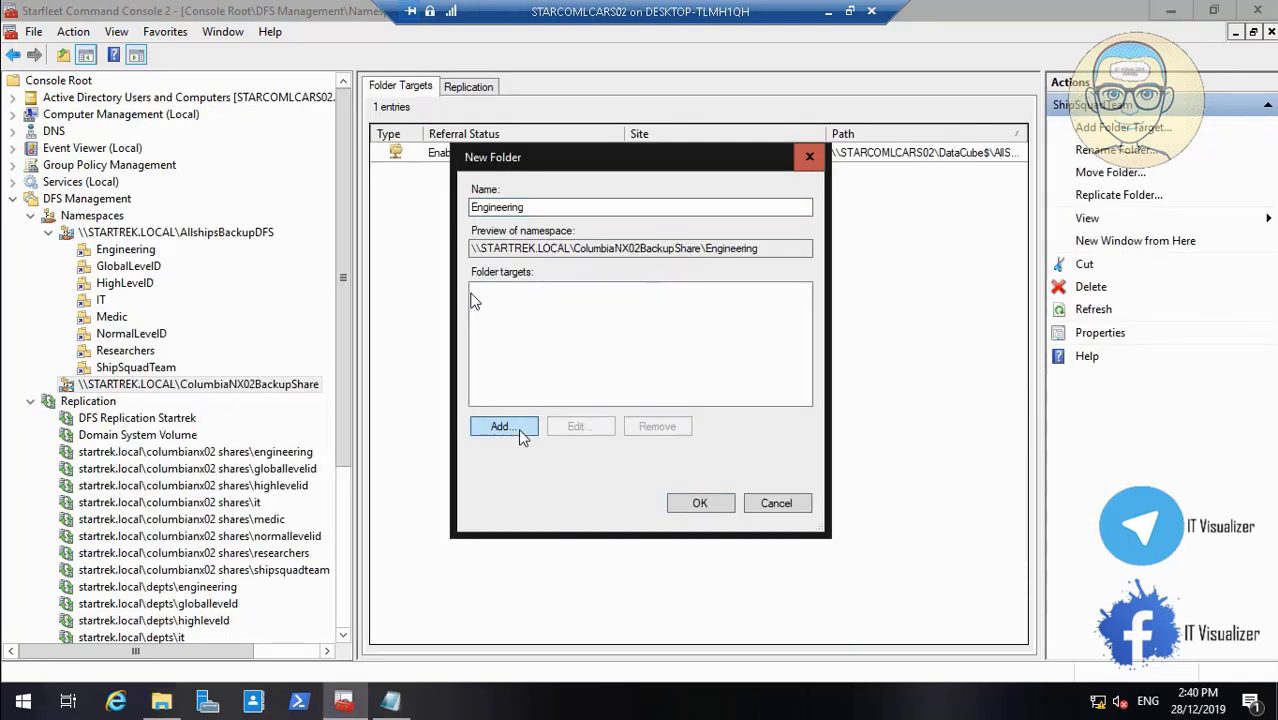
pyautogui.click(800, 344)
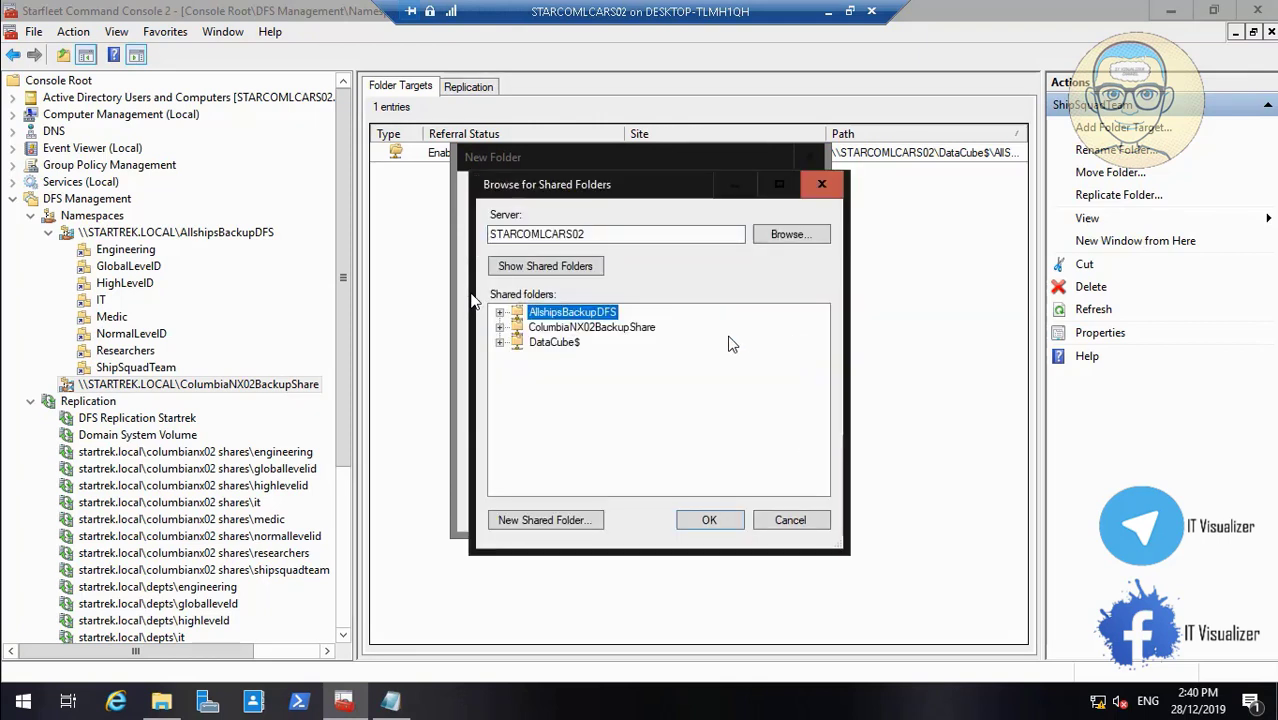
pyautogui.click(499, 342)
pyautogui.click(517, 342)
pyautogui.click(590, 359)
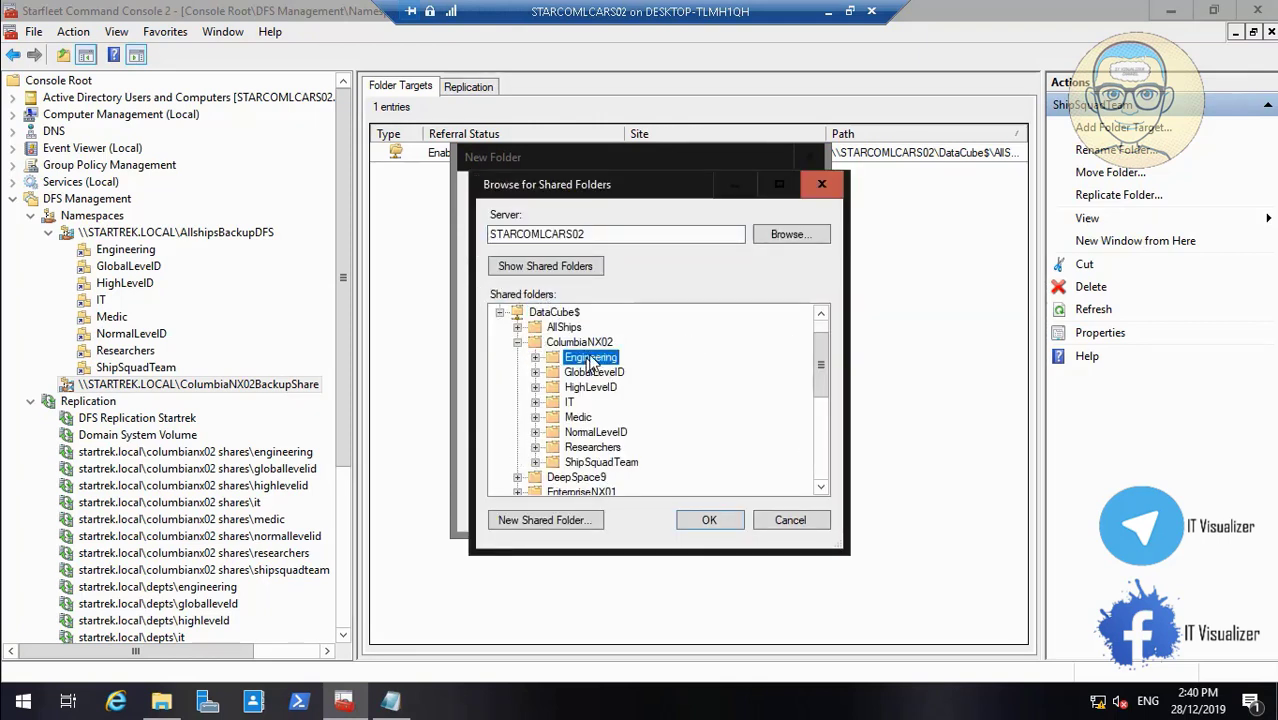
pyautogui.click(706, 520)
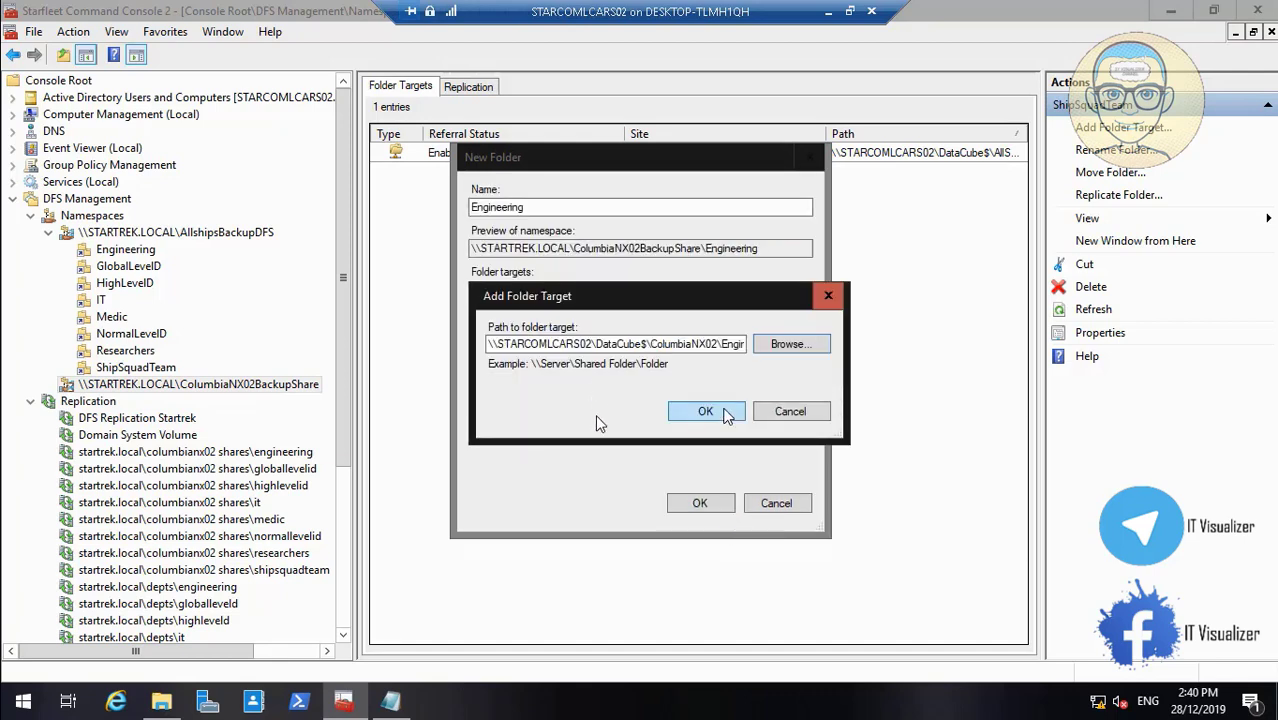
pyautogui.click(726, 414)
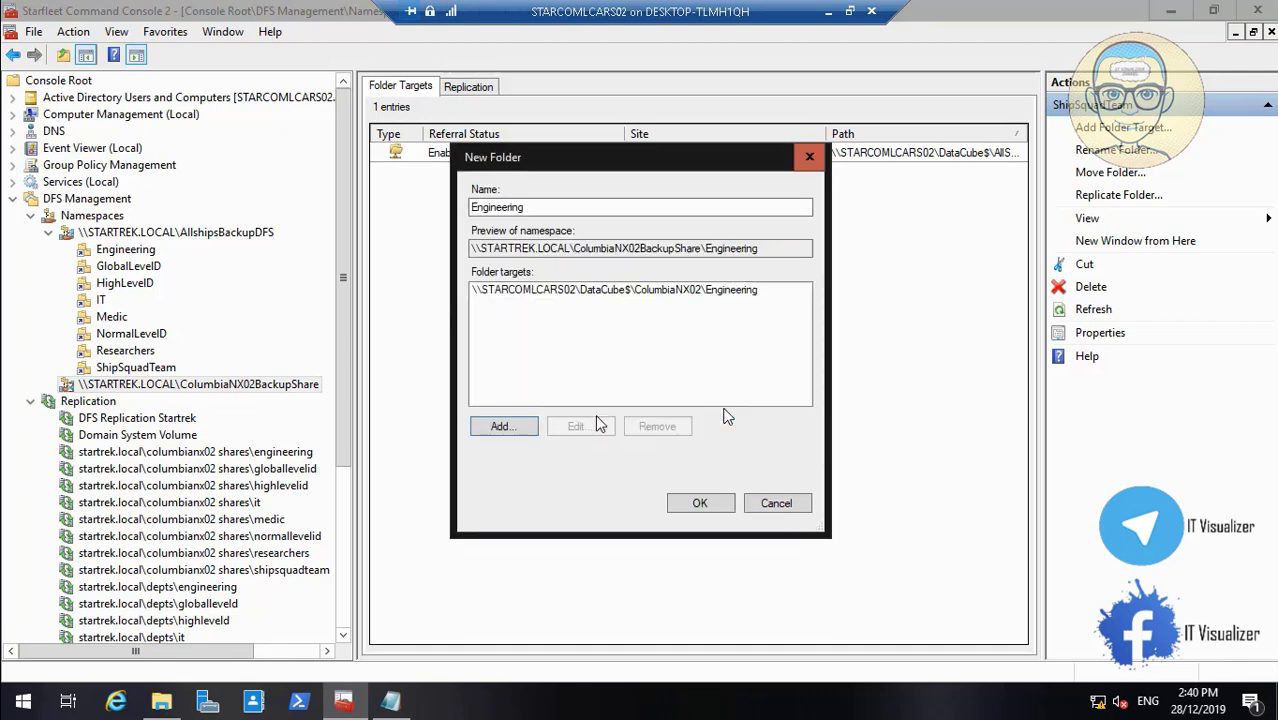
pyautogui.click(693, 506)
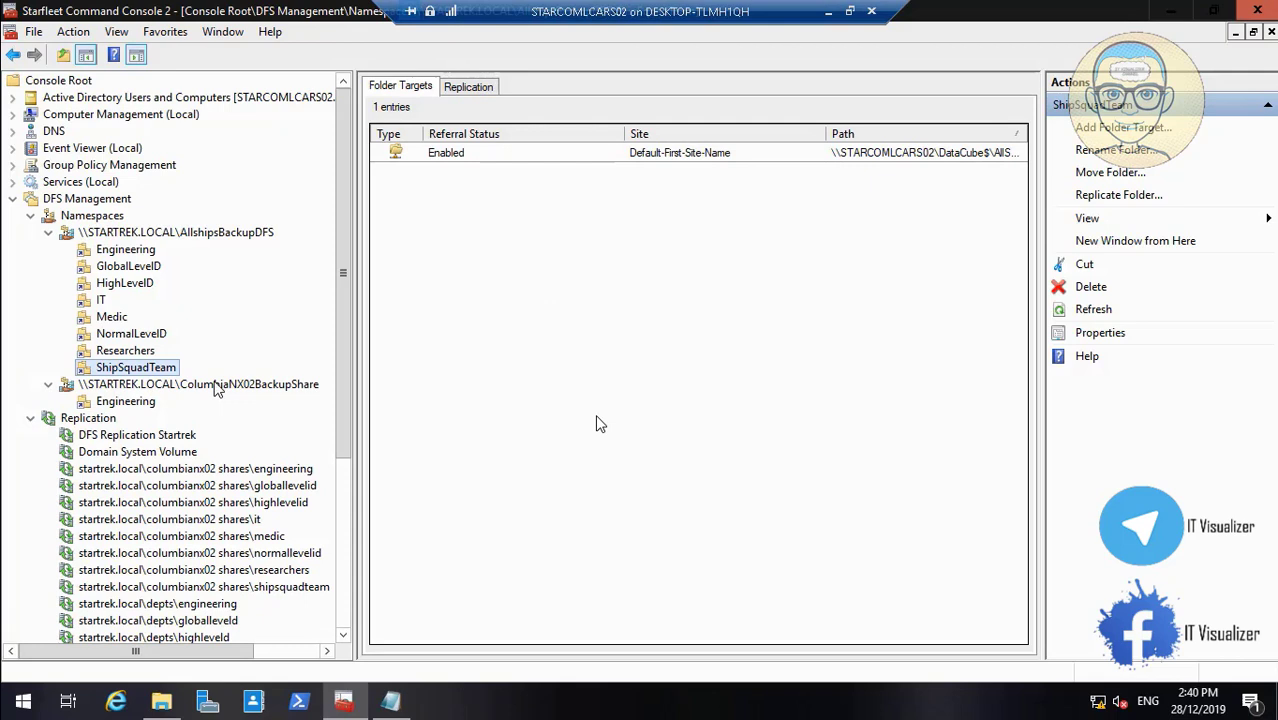
# Start another namespace folder and name it HighLevelD, copied from the notes
pyautogui.rightClick(215, 388)
pyautogui.click(252, 395)
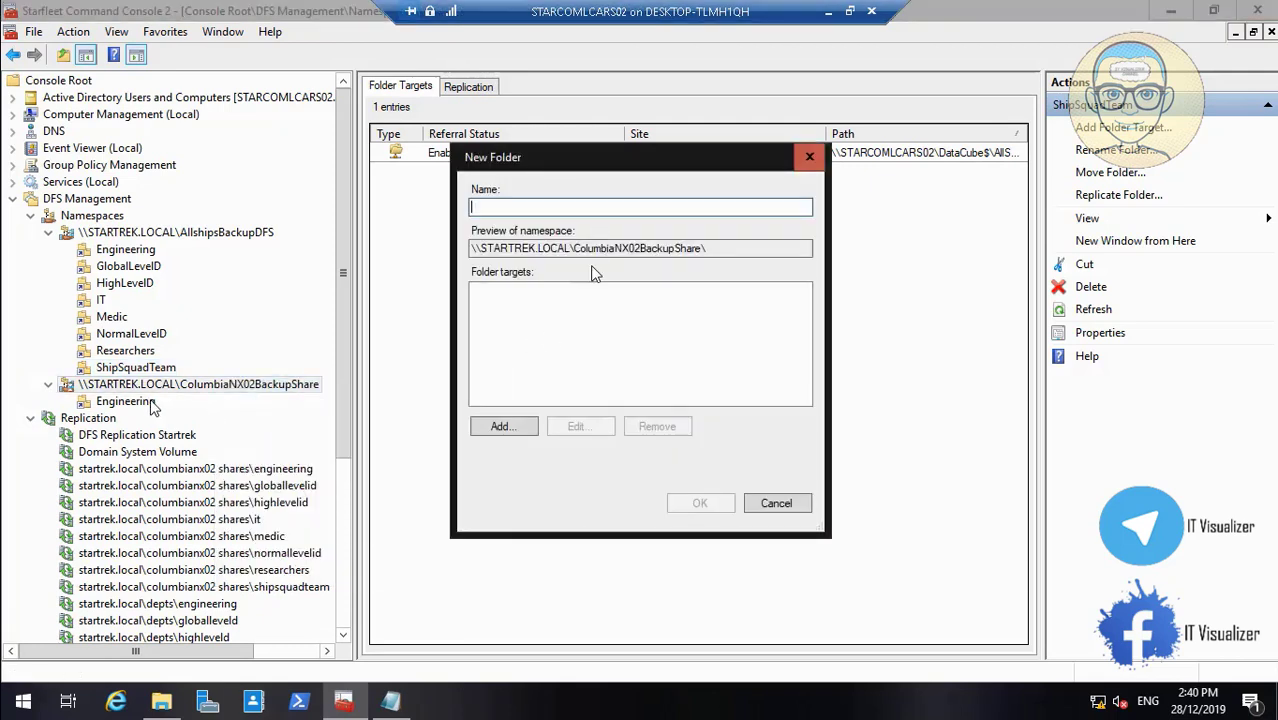
pyautogui.click(391, 702)
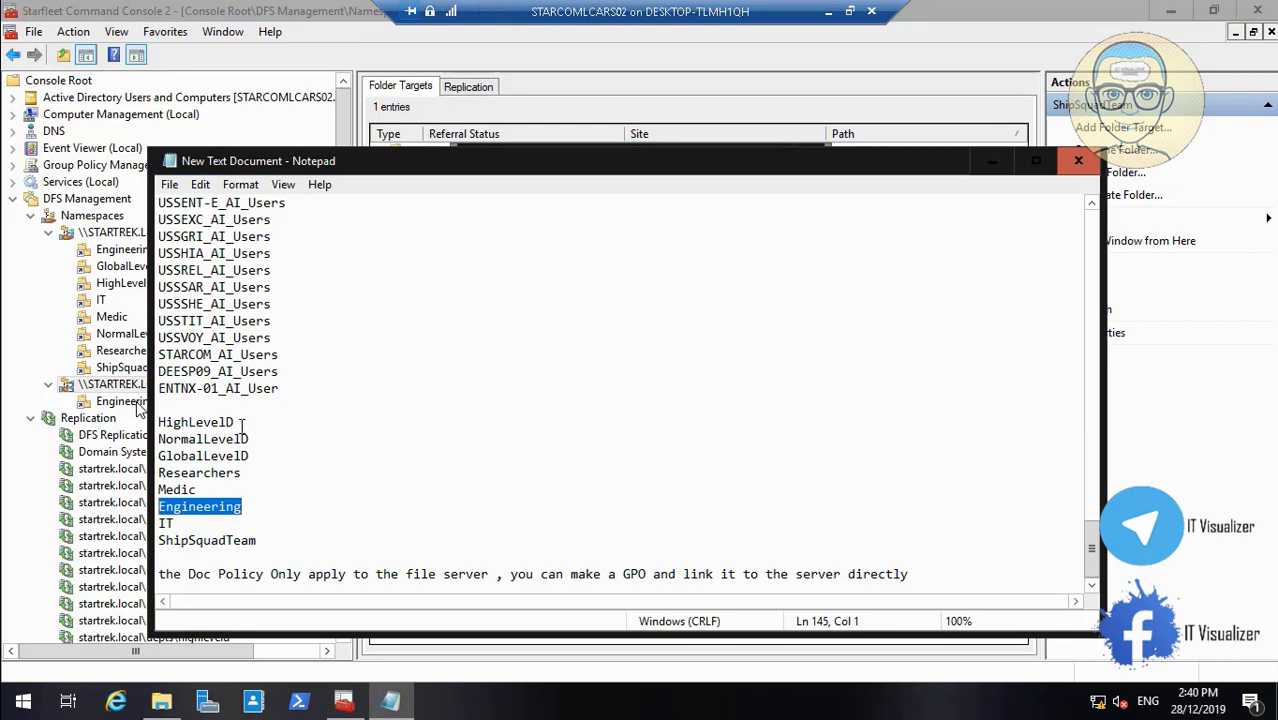
pyautogui.moveTo(241, 424); pyautogui.dragTo(158, 424)
pyautogui.hotkey('ctrl', 'c')
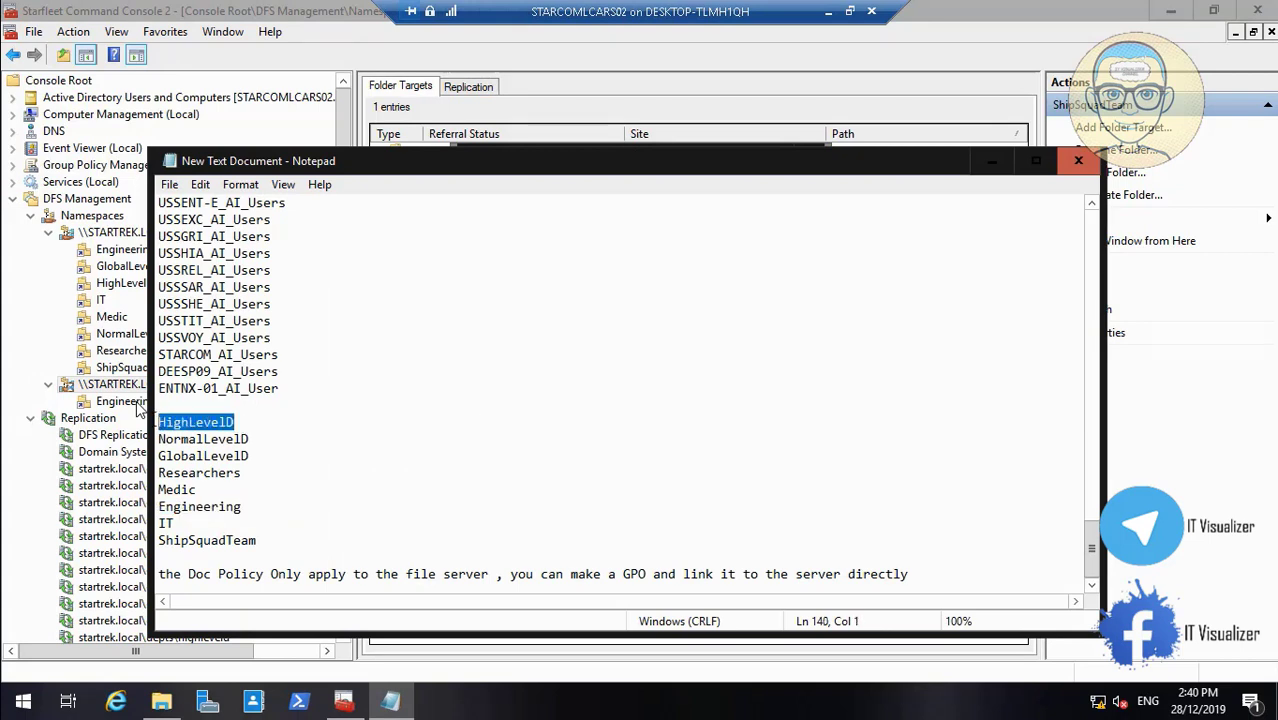
pyautogui.click(984, 165)
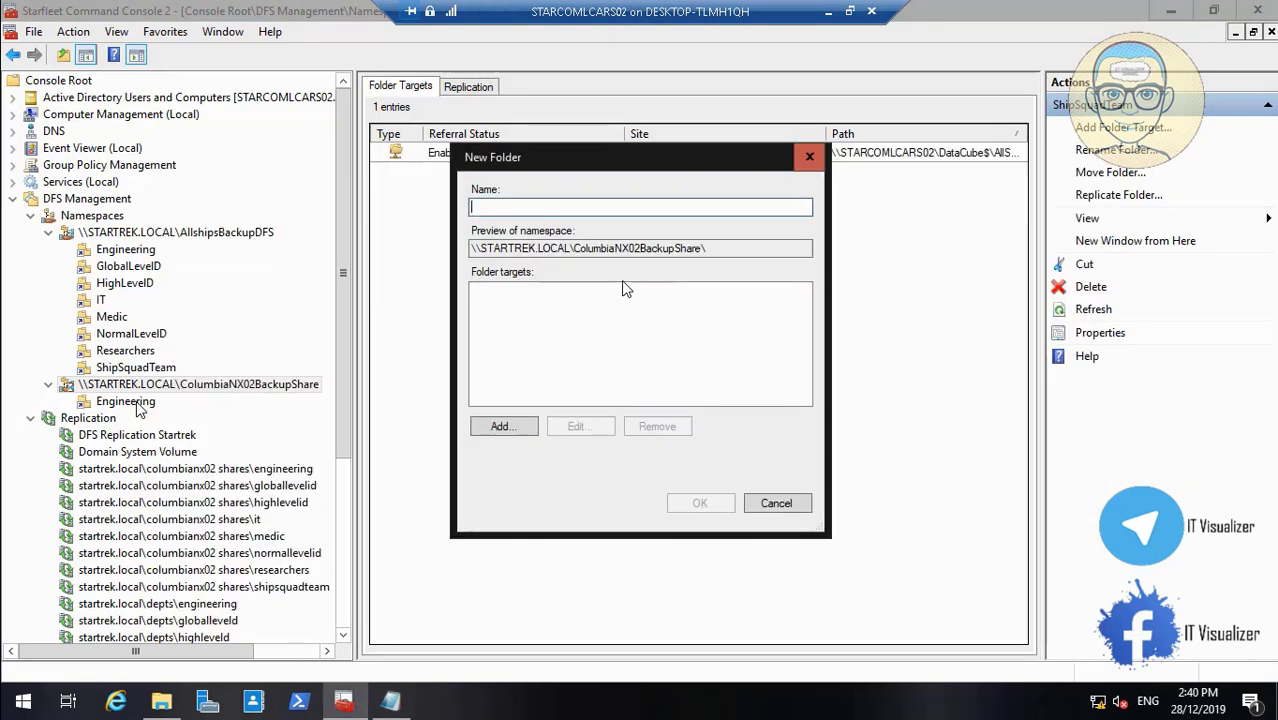
pyautogui.hotkey('ctrl', 'v')
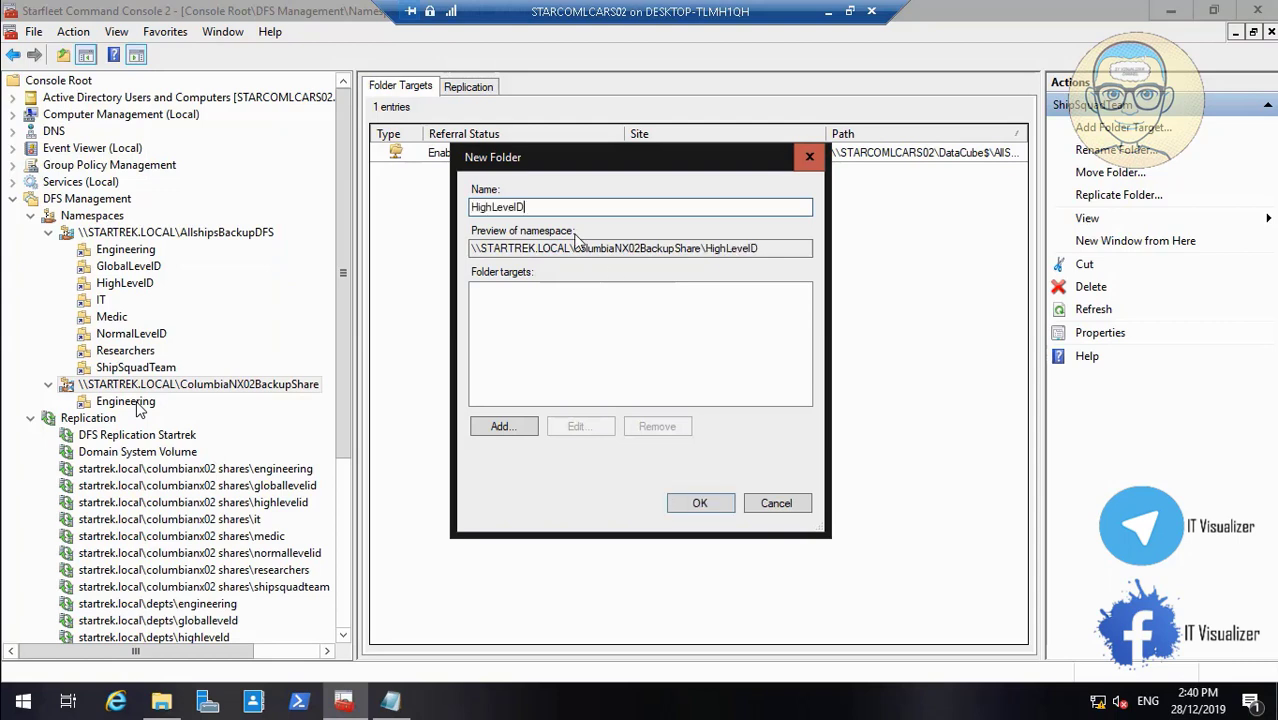
# Target HighLevelD at DataCube$\ColumbiaNX02\HighLevelD and create the folder
pyautogui.click(520, 426)
pyautogui.click(812, 345)
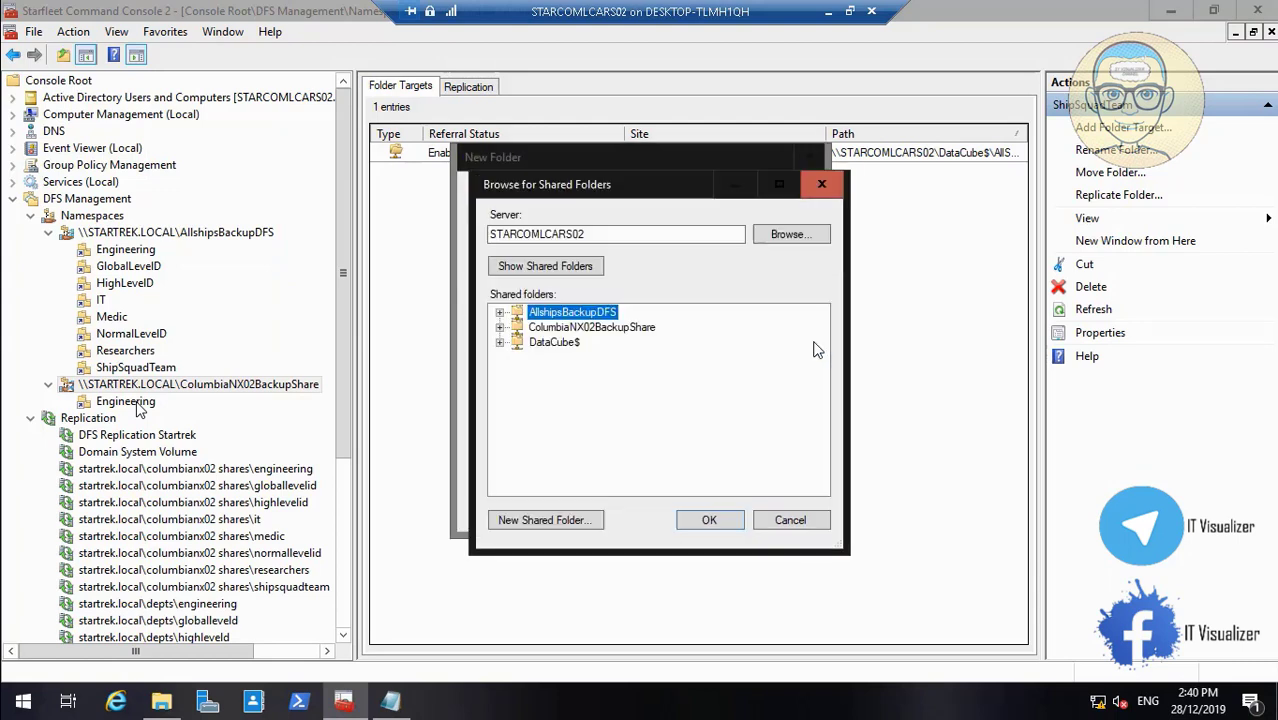
pyautogui.click(502, 343)
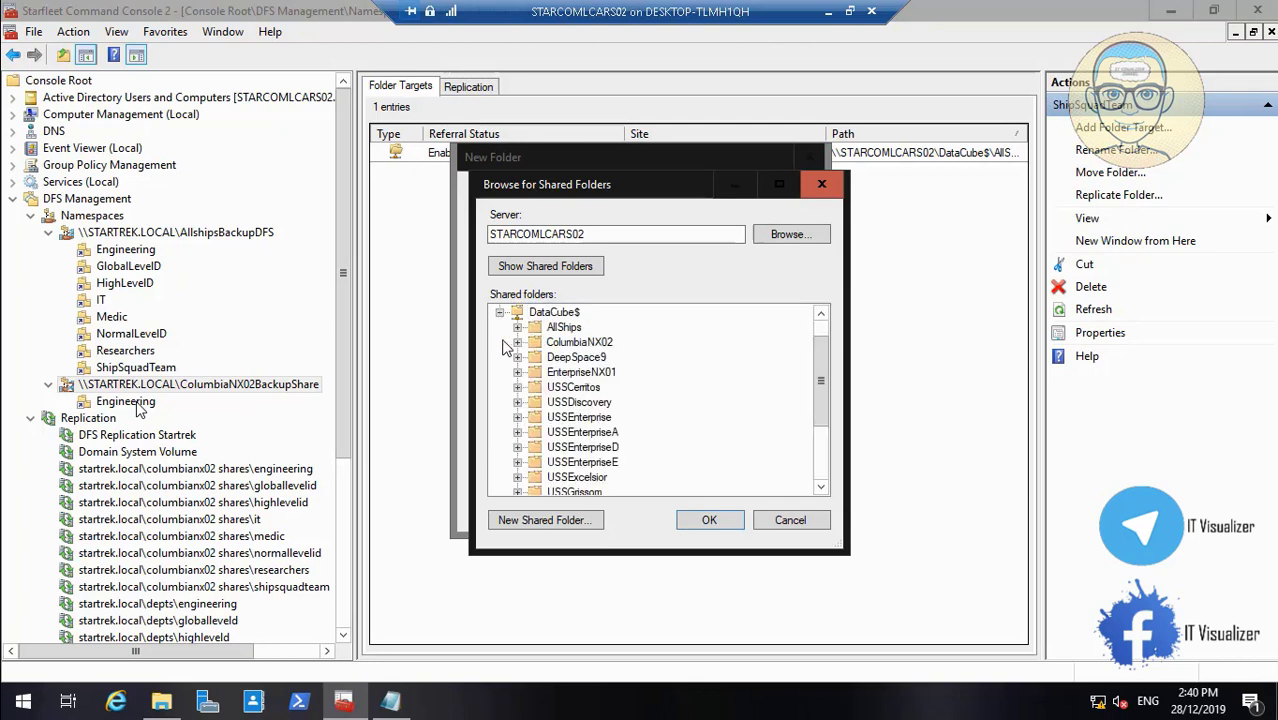
pyautogui.click(517, 343)
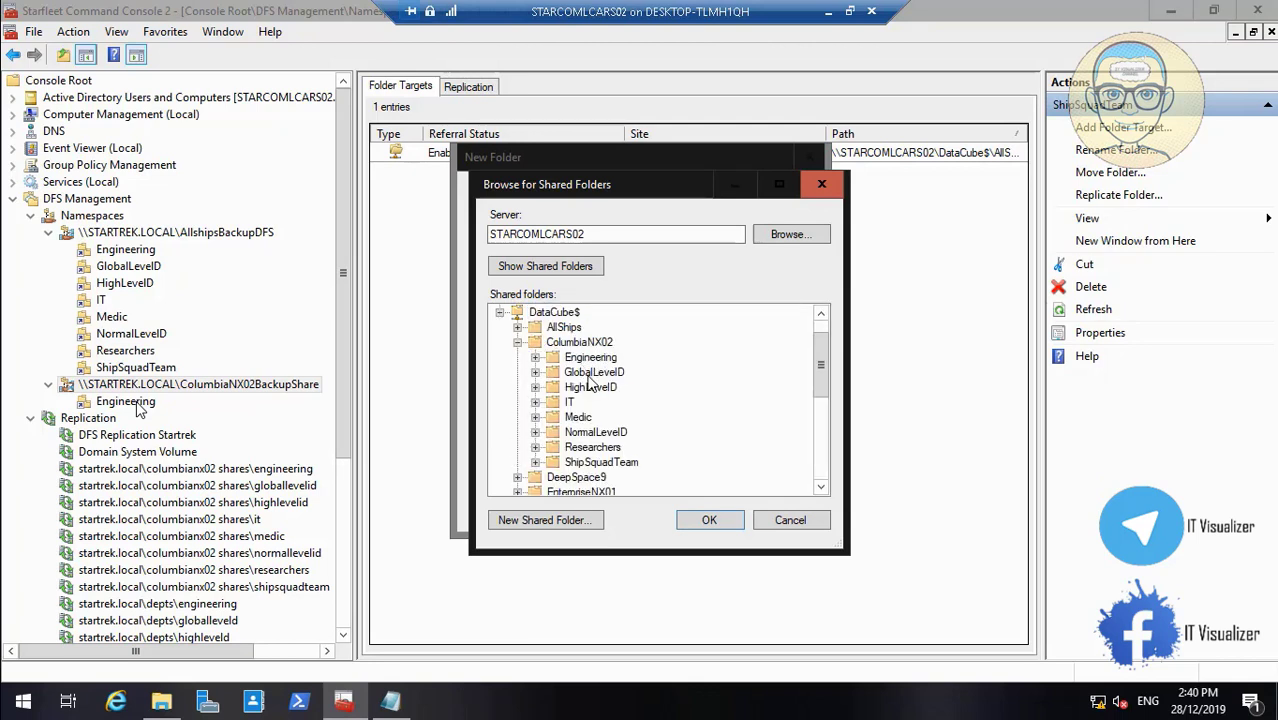
pyautogui.click(588, 375)
pyautogui.click(591, 388)
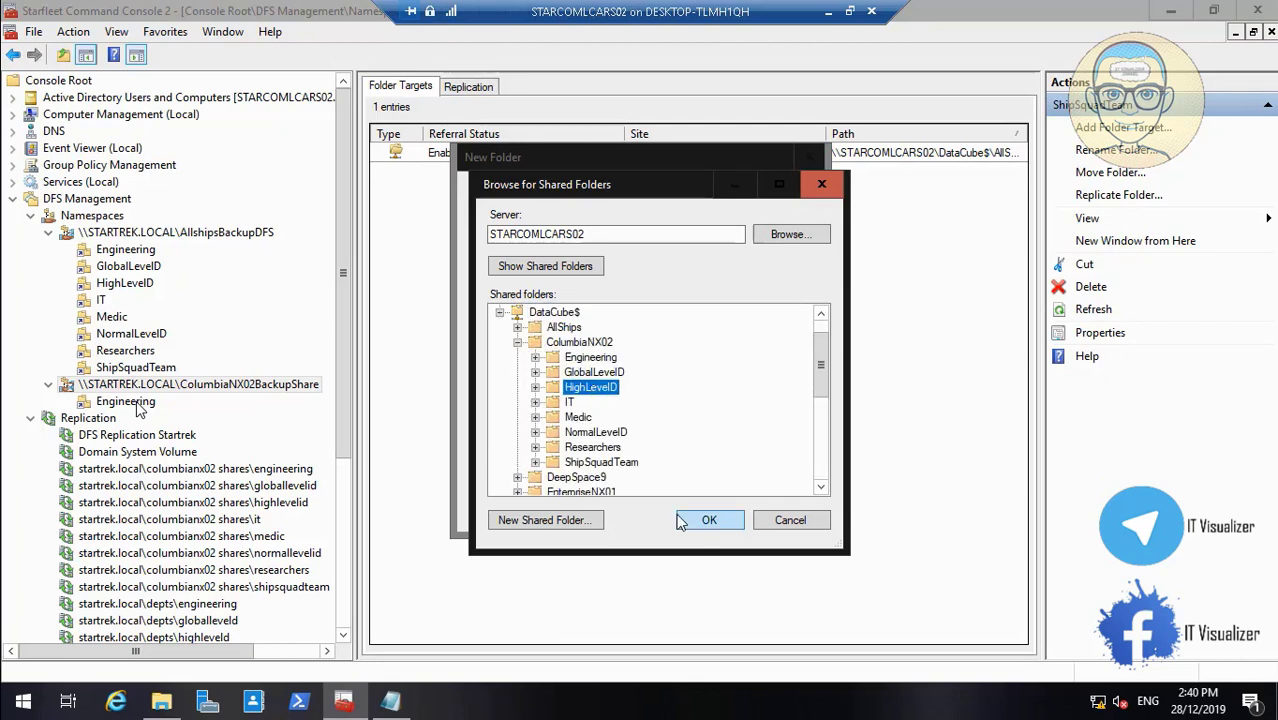
pyautogui.click(710, 521)
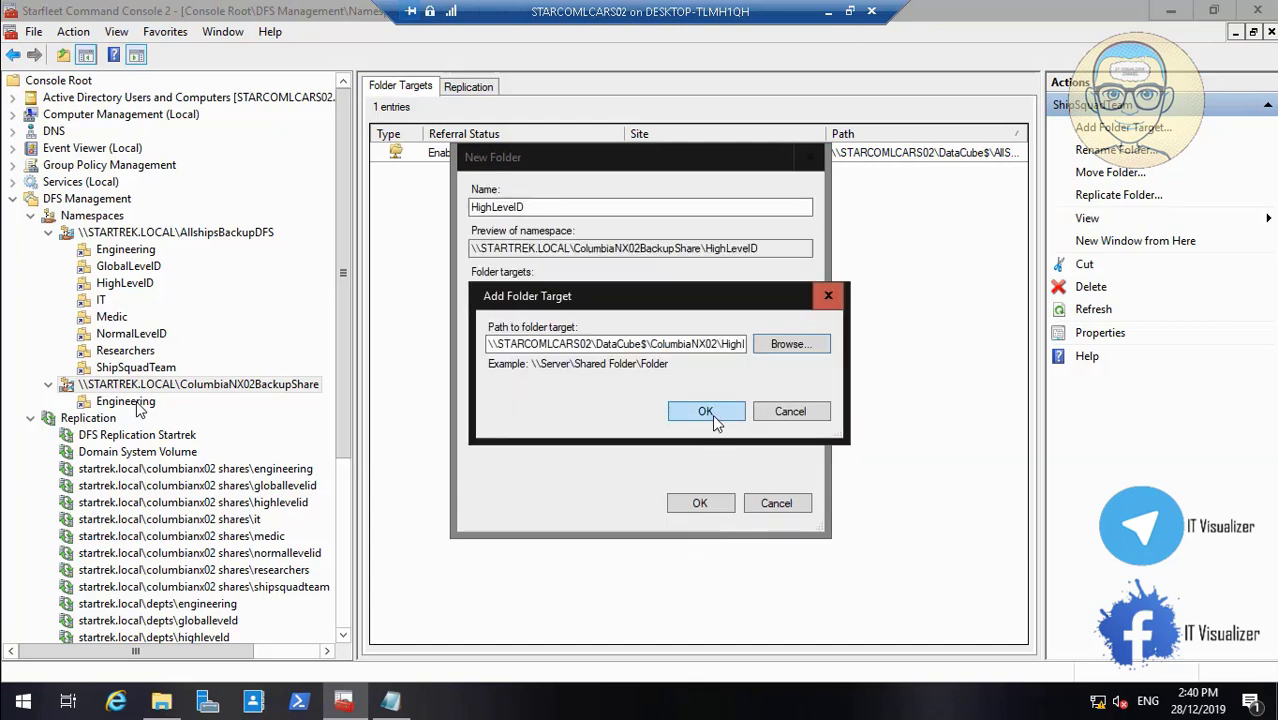
pyautogui.click(712, 413)
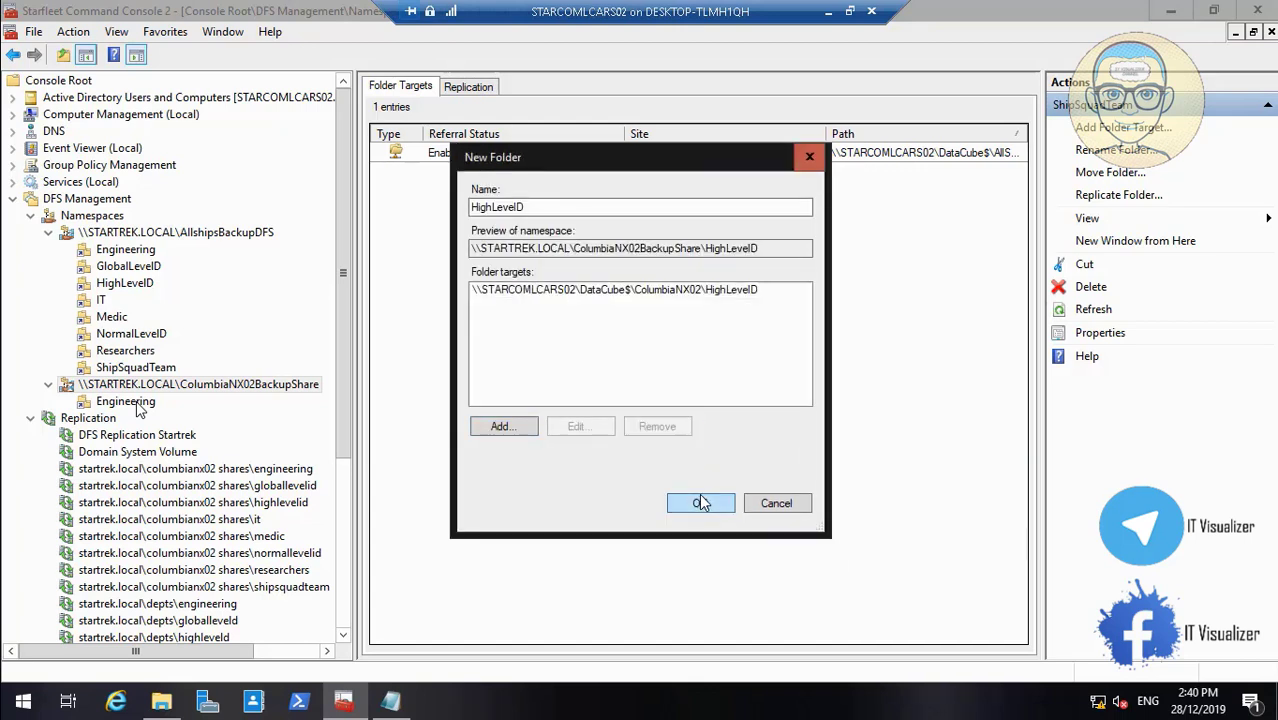
pyautogui.click(699, 503)
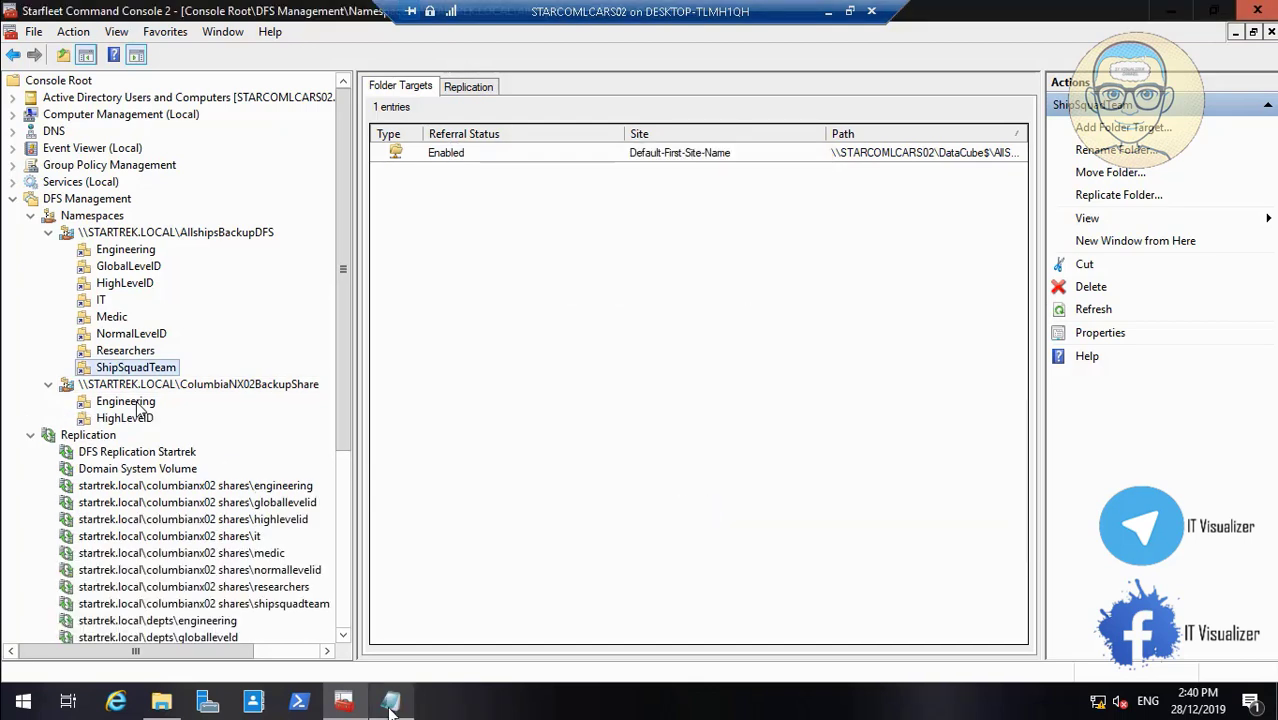
# Copy GlobalLevelD from the notes and use it to name a new namespace folder
pyautogui.click(390, 706)
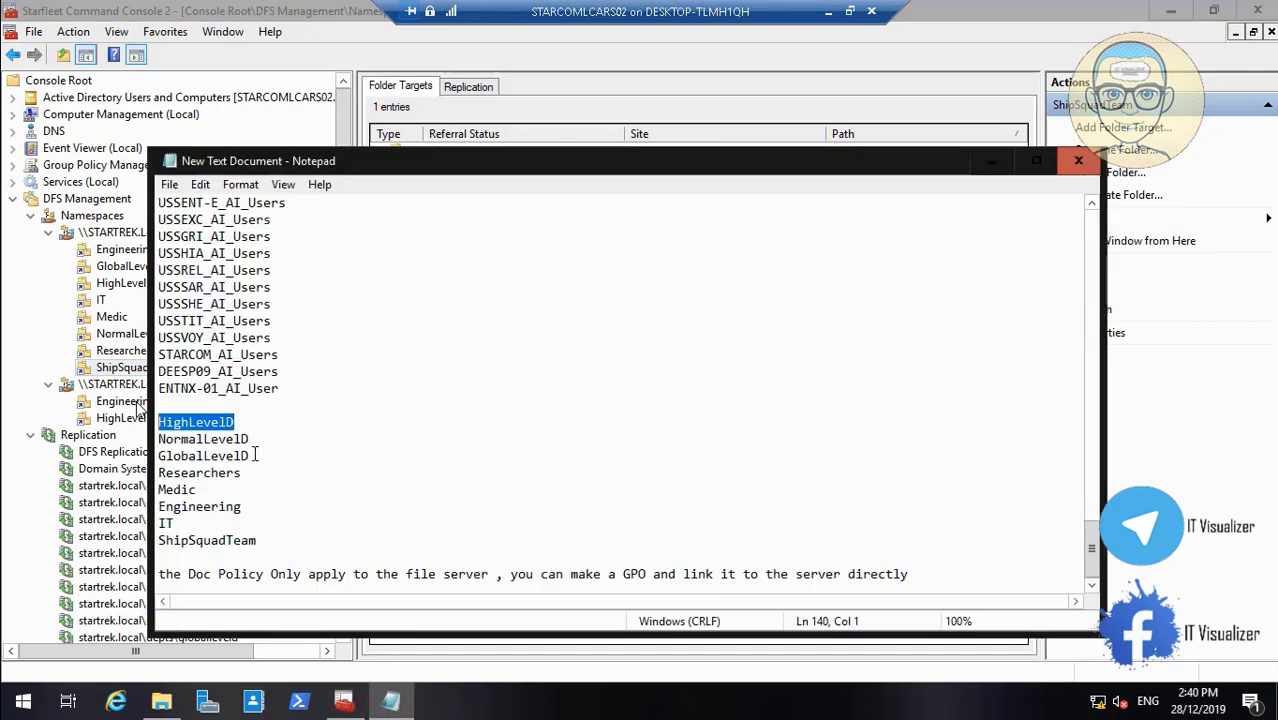
pyautogui.moveTo(255, 455); pyautogui.dragTo(158, 456)
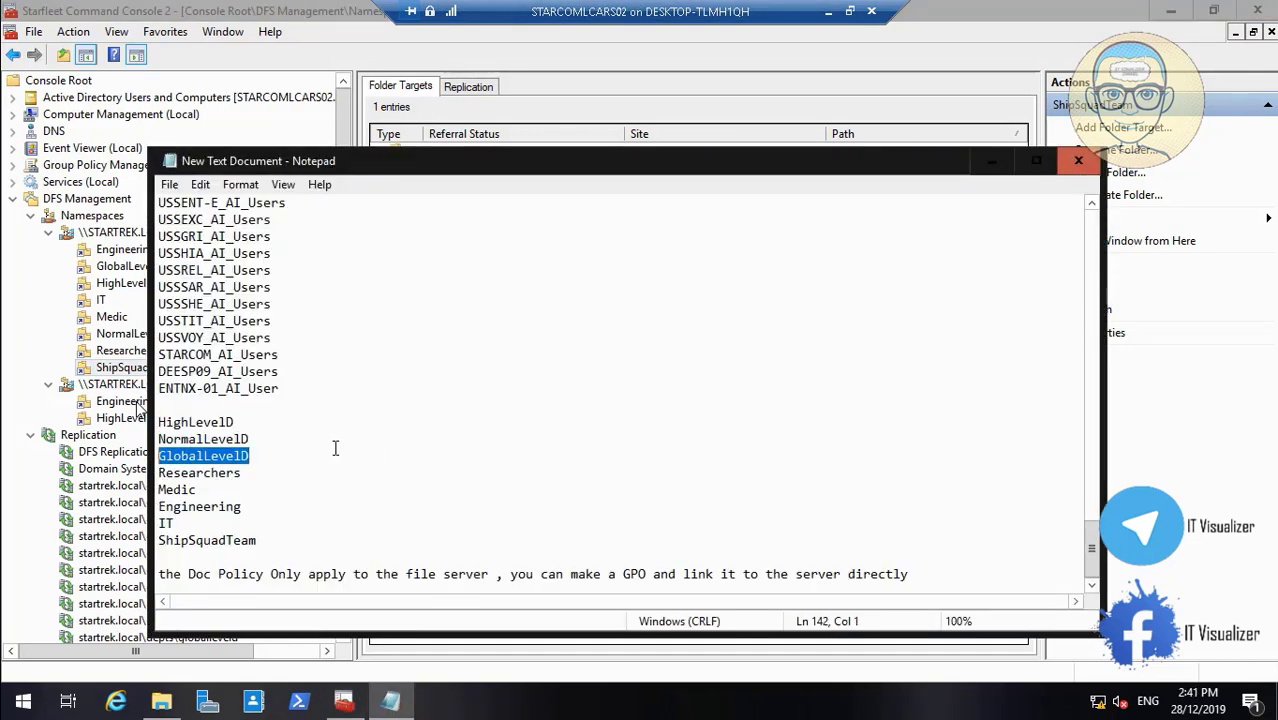
pyautogui.click(992, 161)
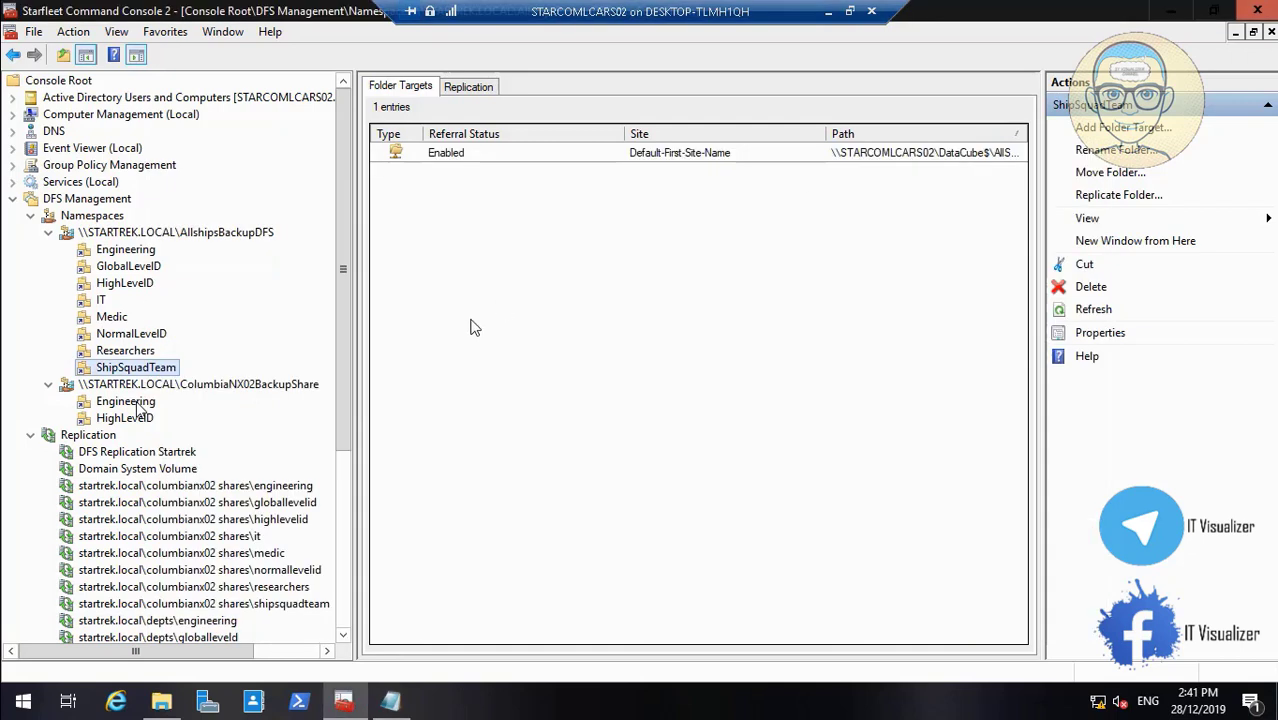
pyautogui.rightClick(240, 390)
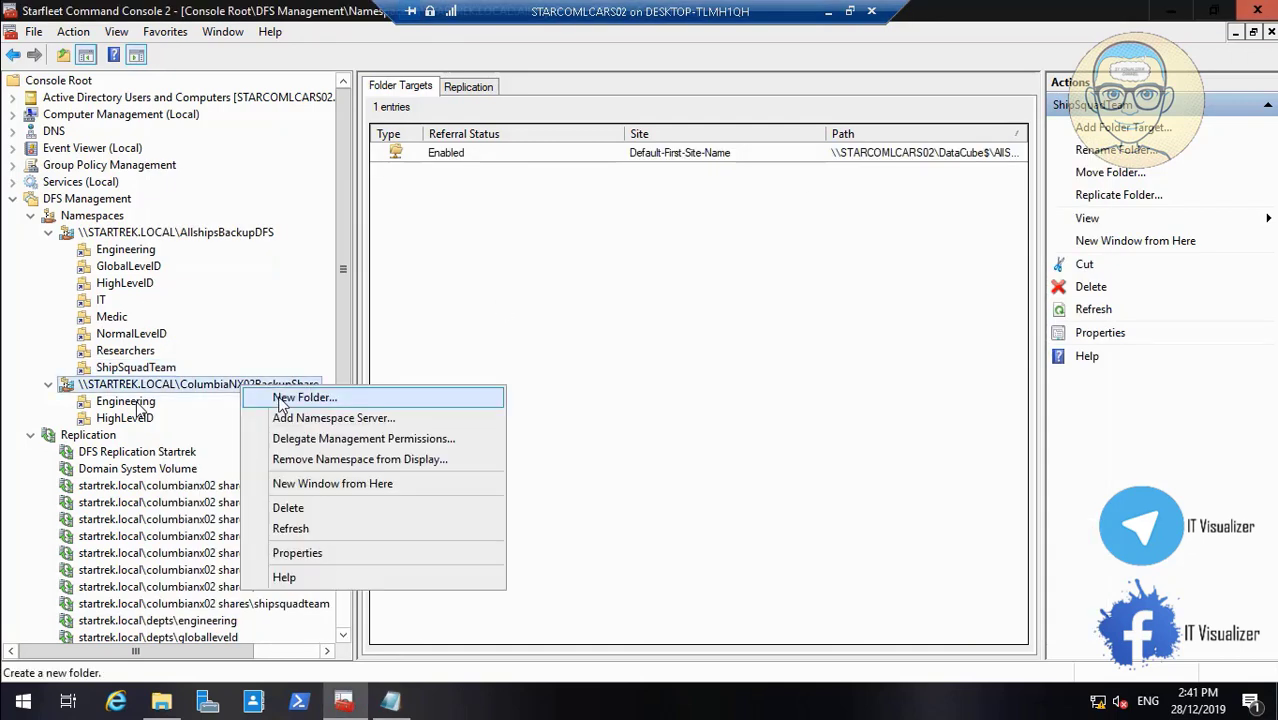
pyautogui.click(280, 397)
pyautogui.write('GlobalLevelID')
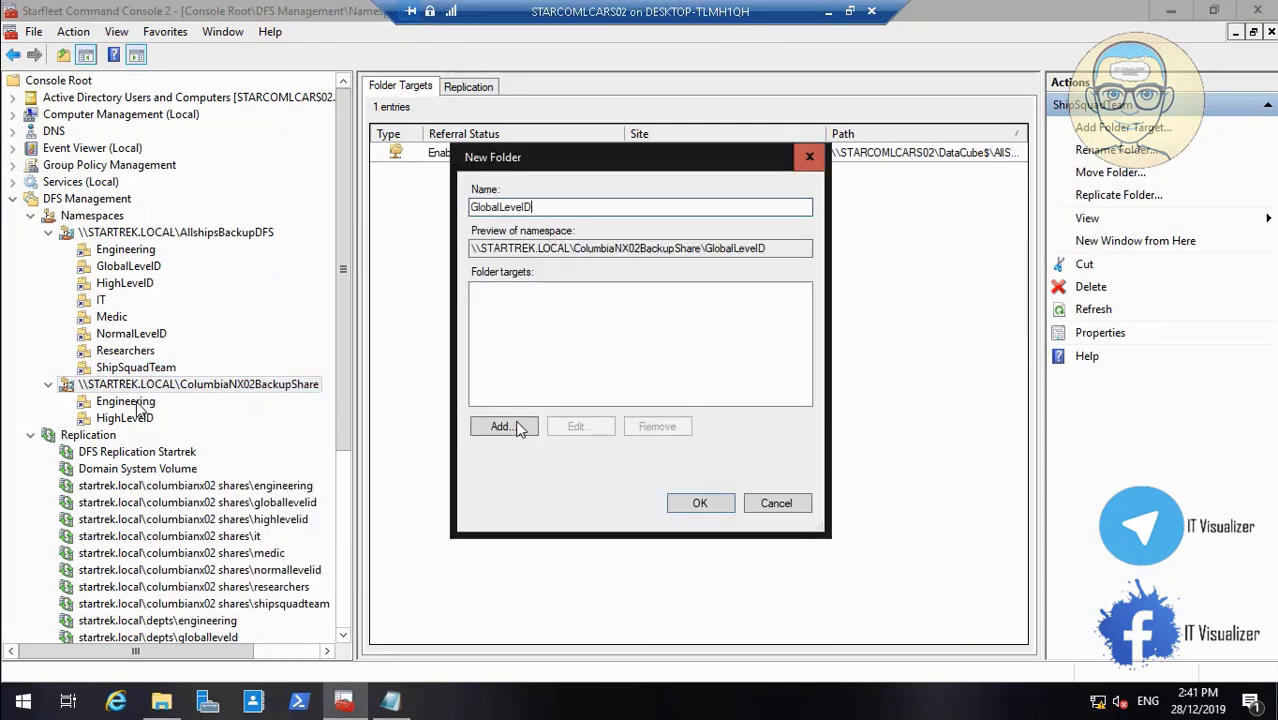
# Target GlobalLevelD at DataCube$\ColumbiaNX02\GlobalLevelD and create the folder
pyautogui.click(524, 426)
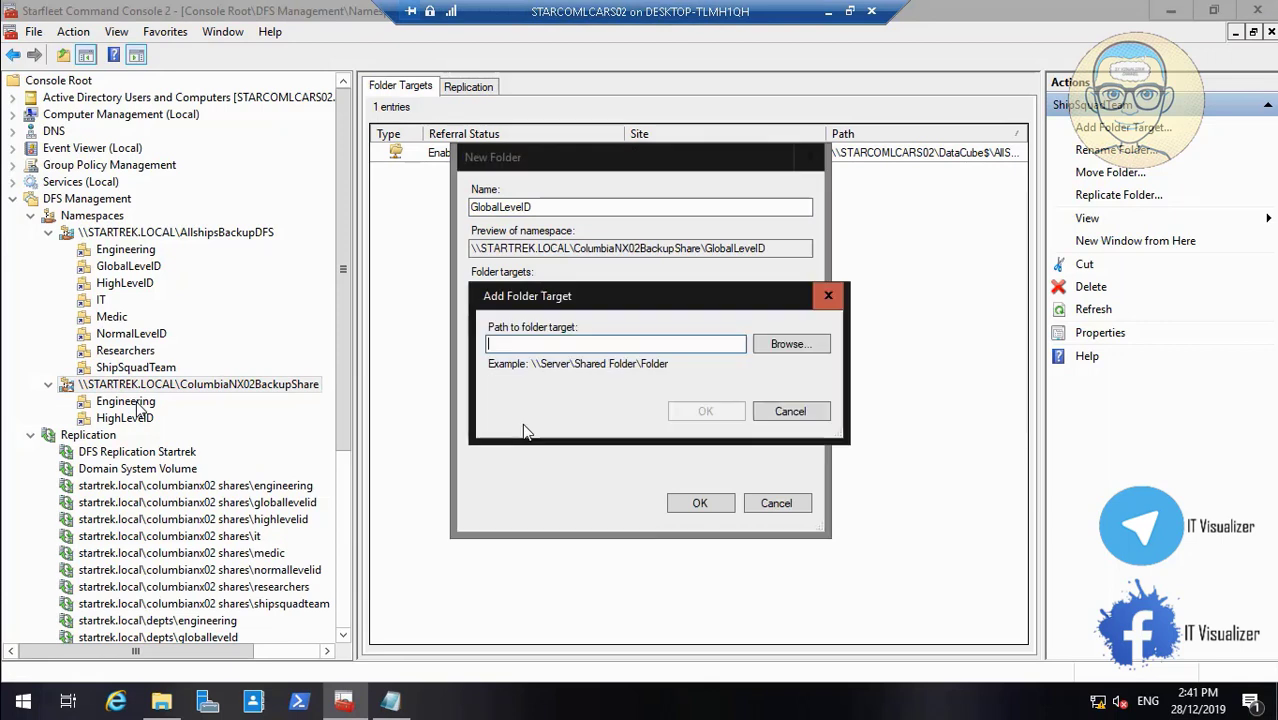
pyautogui.click(818, 344)
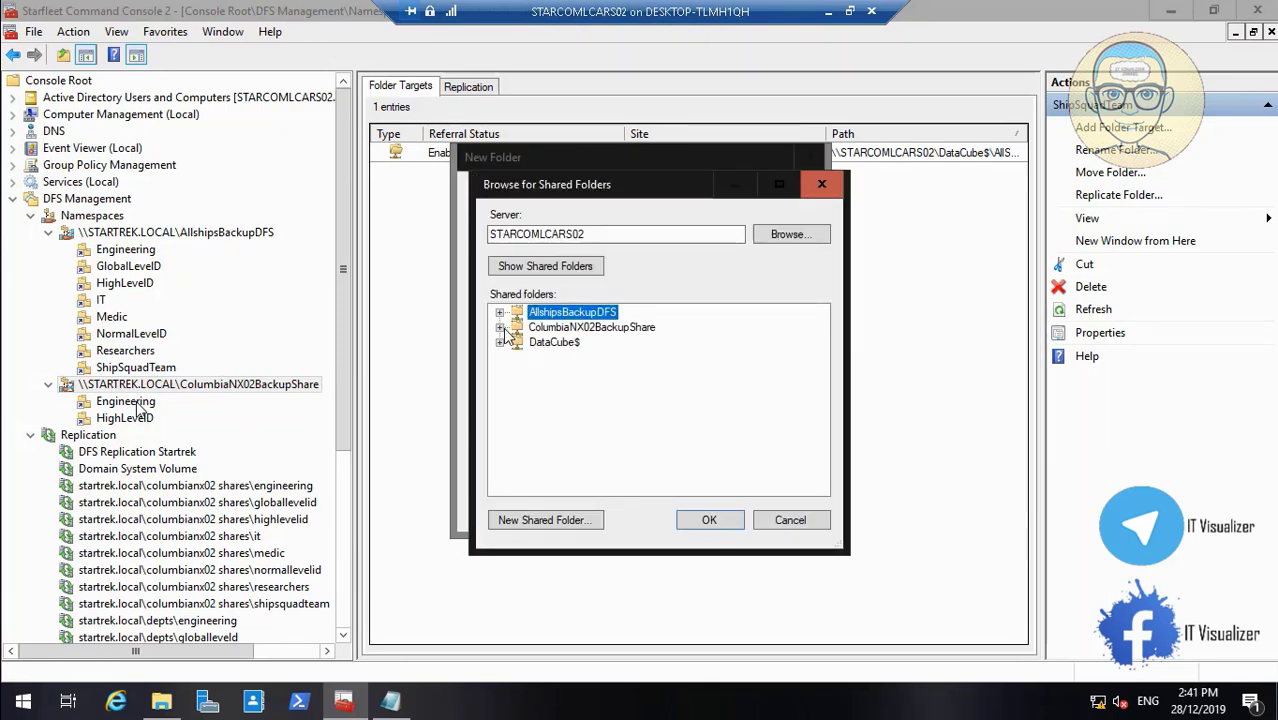
pyautogui.click(500, 342)
pyautogui.click(518, 342)
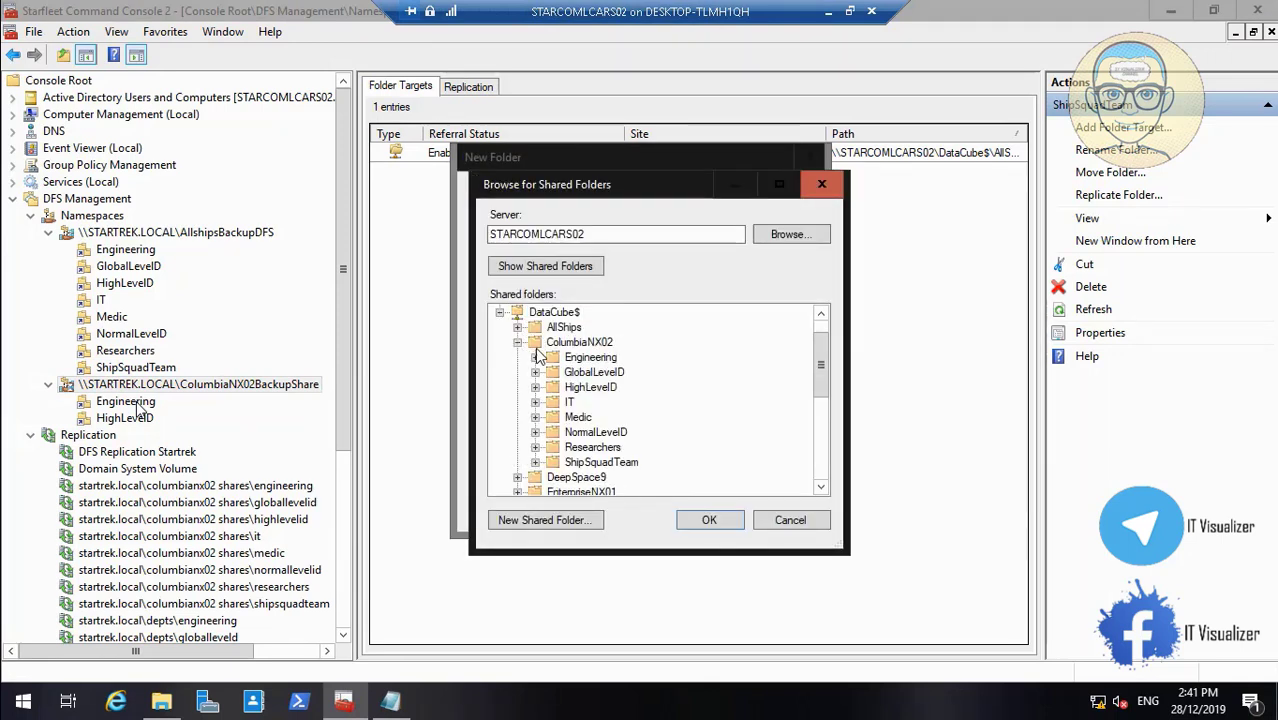
pyautogui.click(593, 372)
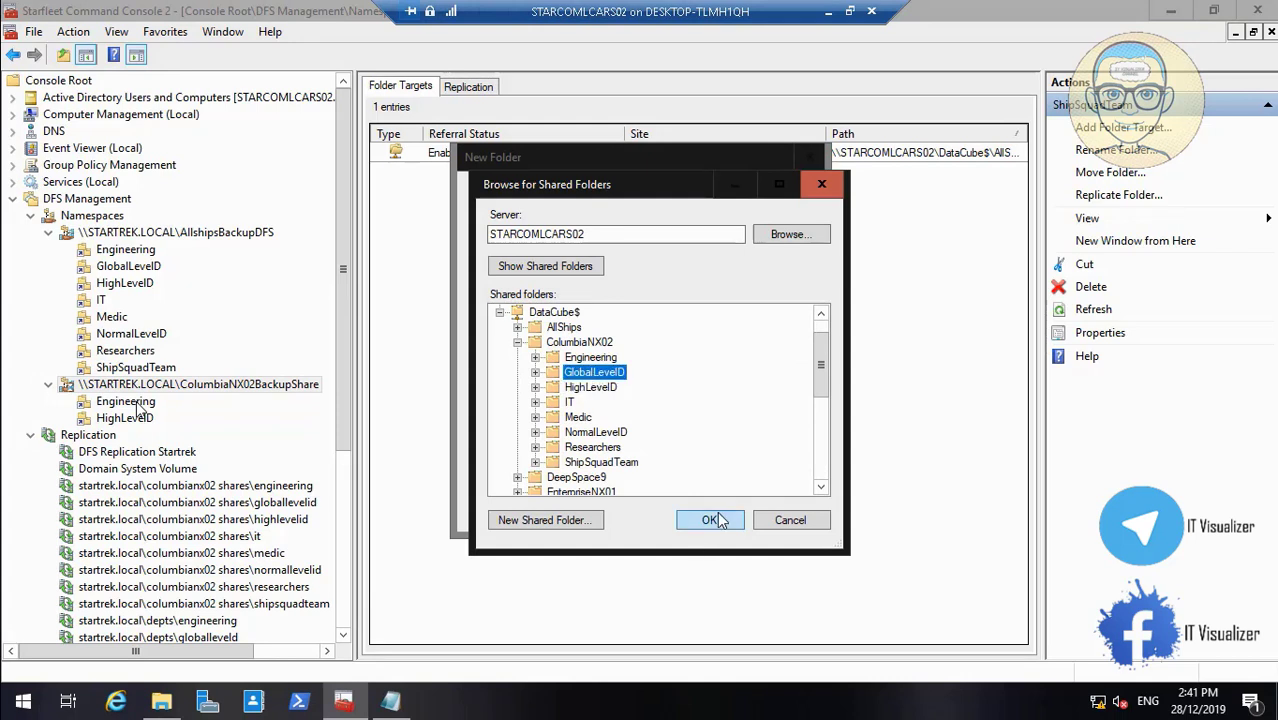
pyautogui.click(700, 519)
pyautogui.click(706, 413)
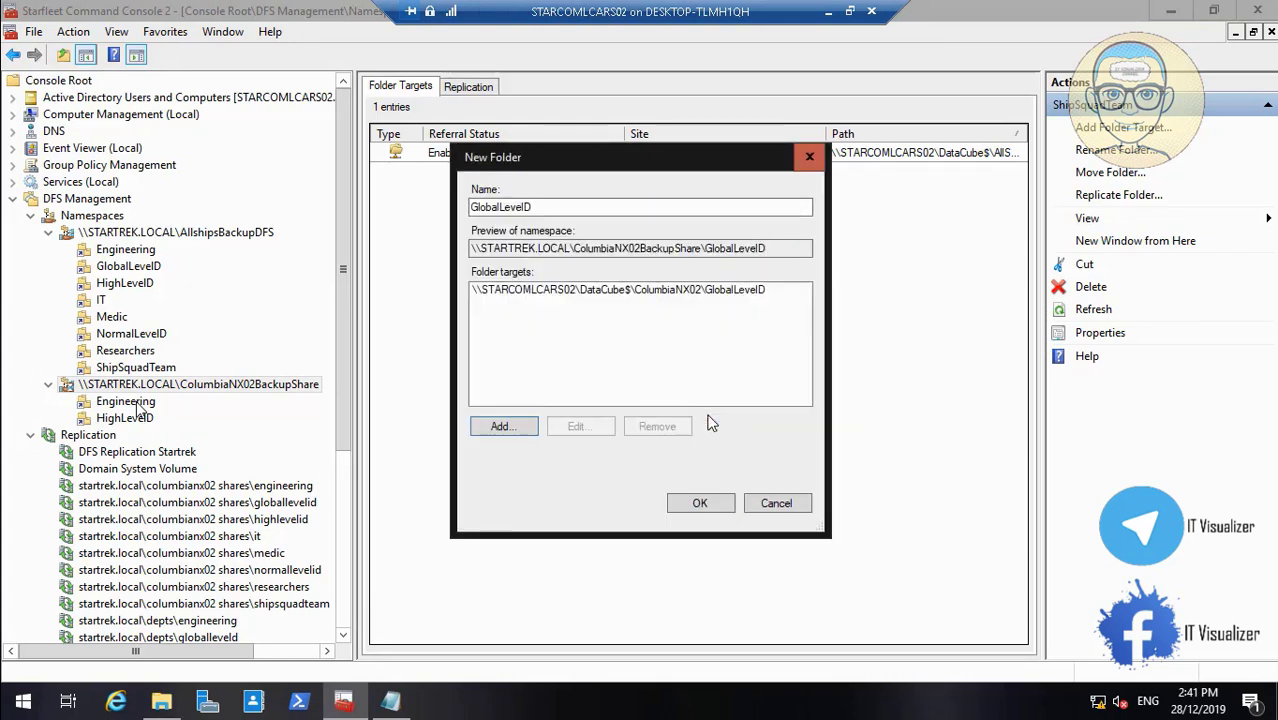
pyautogui.click(702, 503)
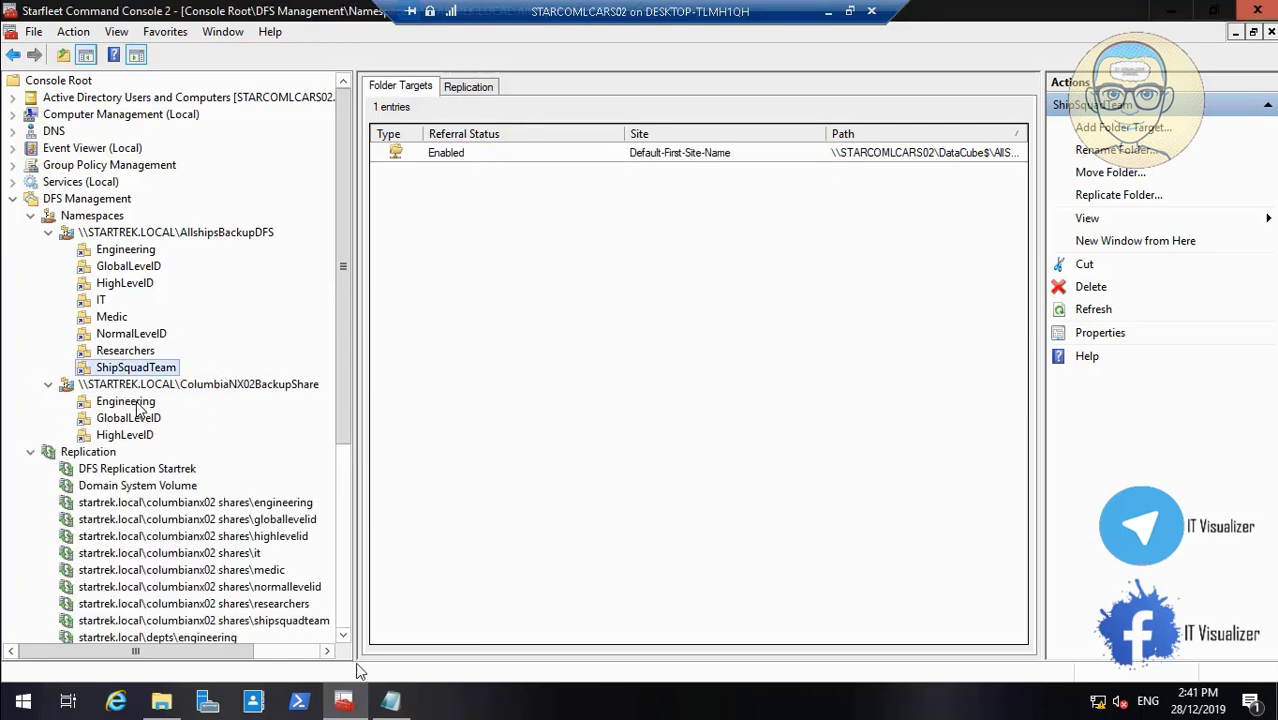
pyautogui.click(390, 702)
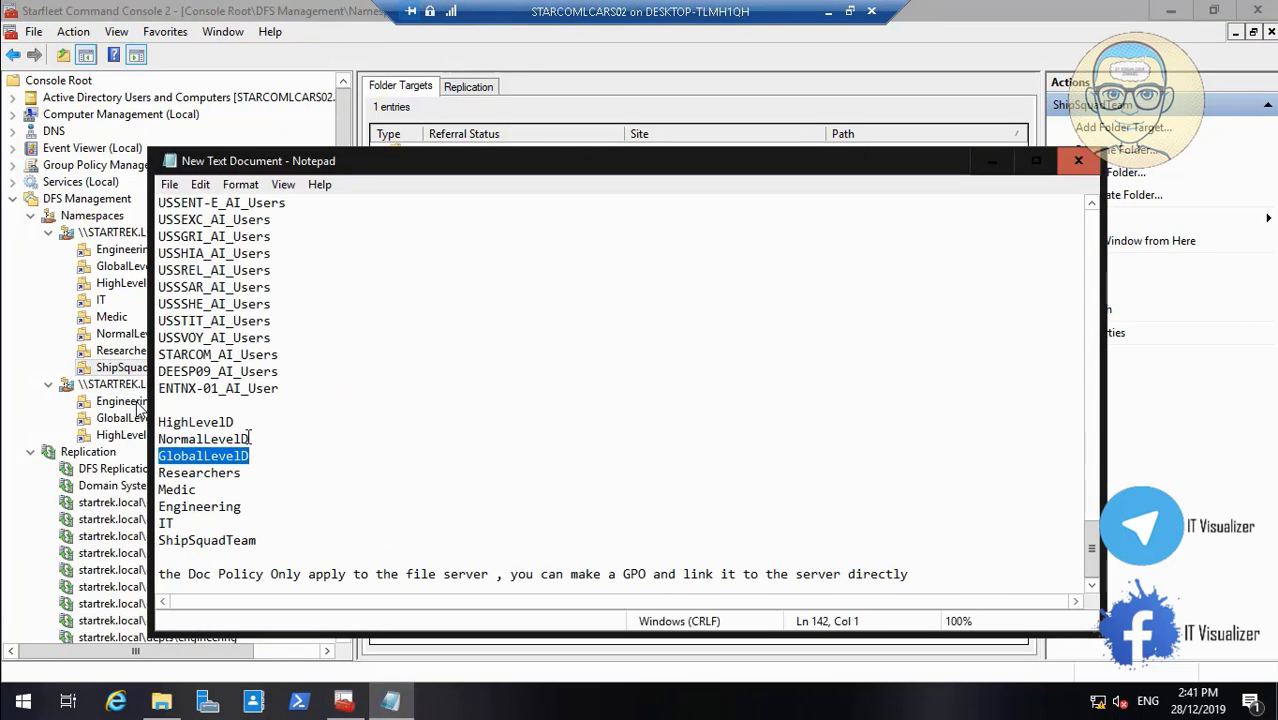
# Copy NormalLevelID from the notes and start a new ColumbiaNX02BackupShare folder with that name
pyautogui.moveTo(250, 439); pyautogui.dragTo(158, 439)
pyautogui.hotkey('ctrl', 'c')
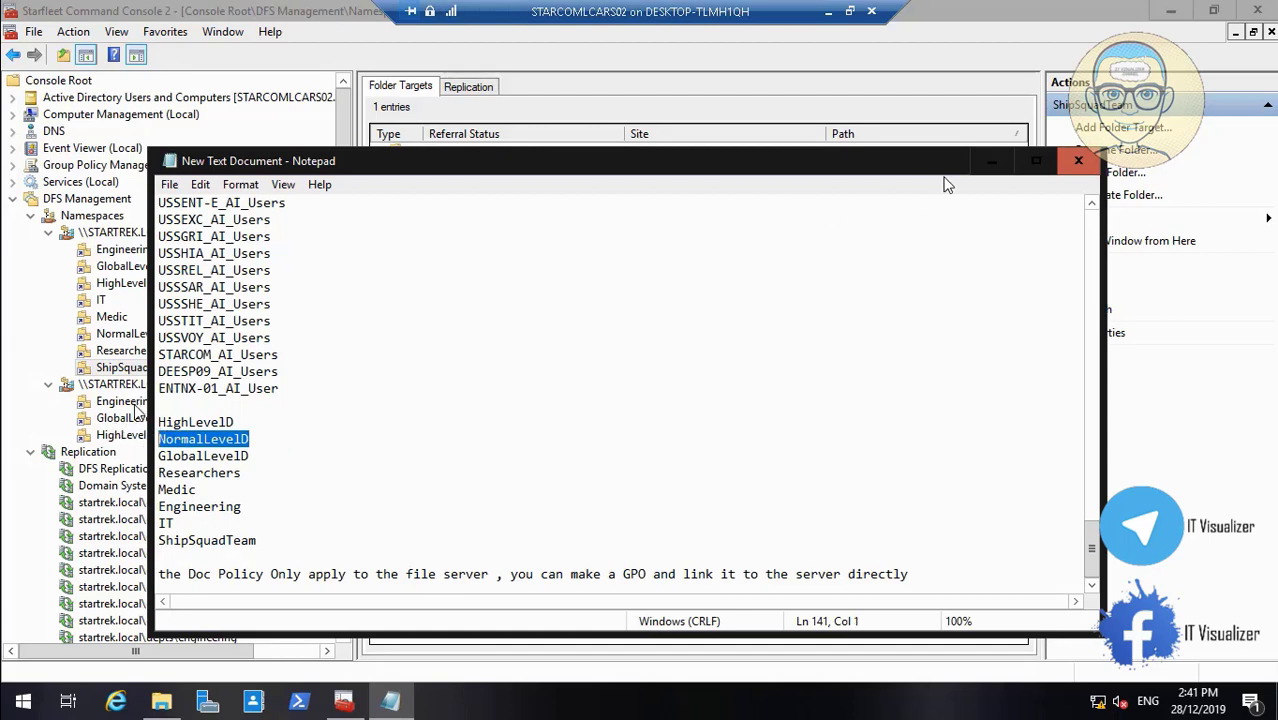
pyautogui.click(994, 166)
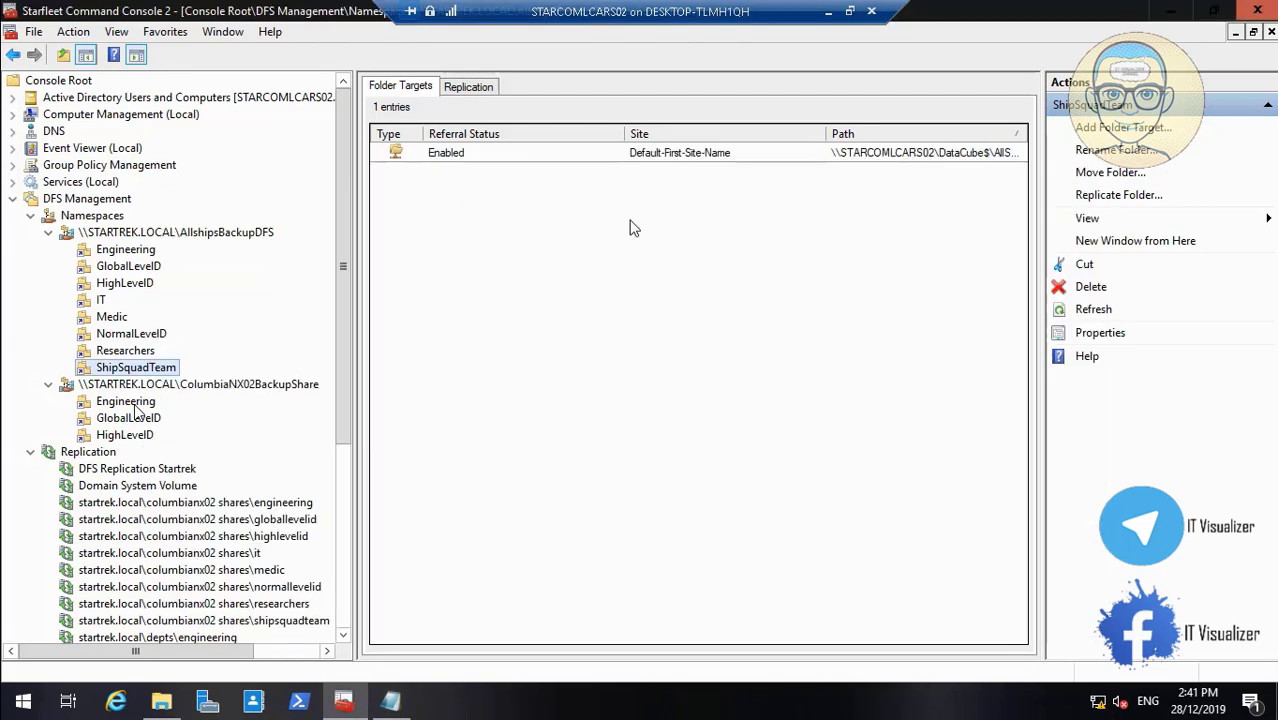
pyautogui.rightClick(203, 386)
pyautogui.click(240, 392)
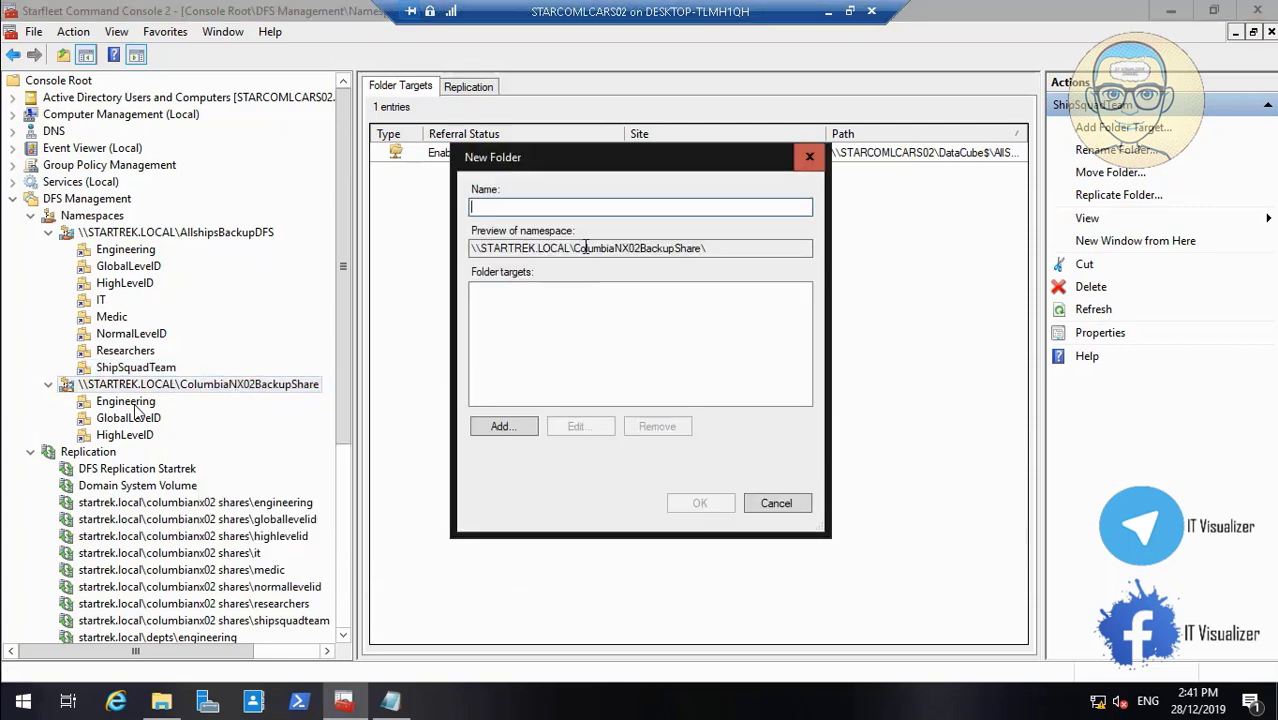
pyautogui.hotkey('ctrl', 'v')
# Target the folder to DataCube$\ColumbiaNX02\NormalLevelID, create it, and bring the department notes back
pyautogui.click(503, 426)
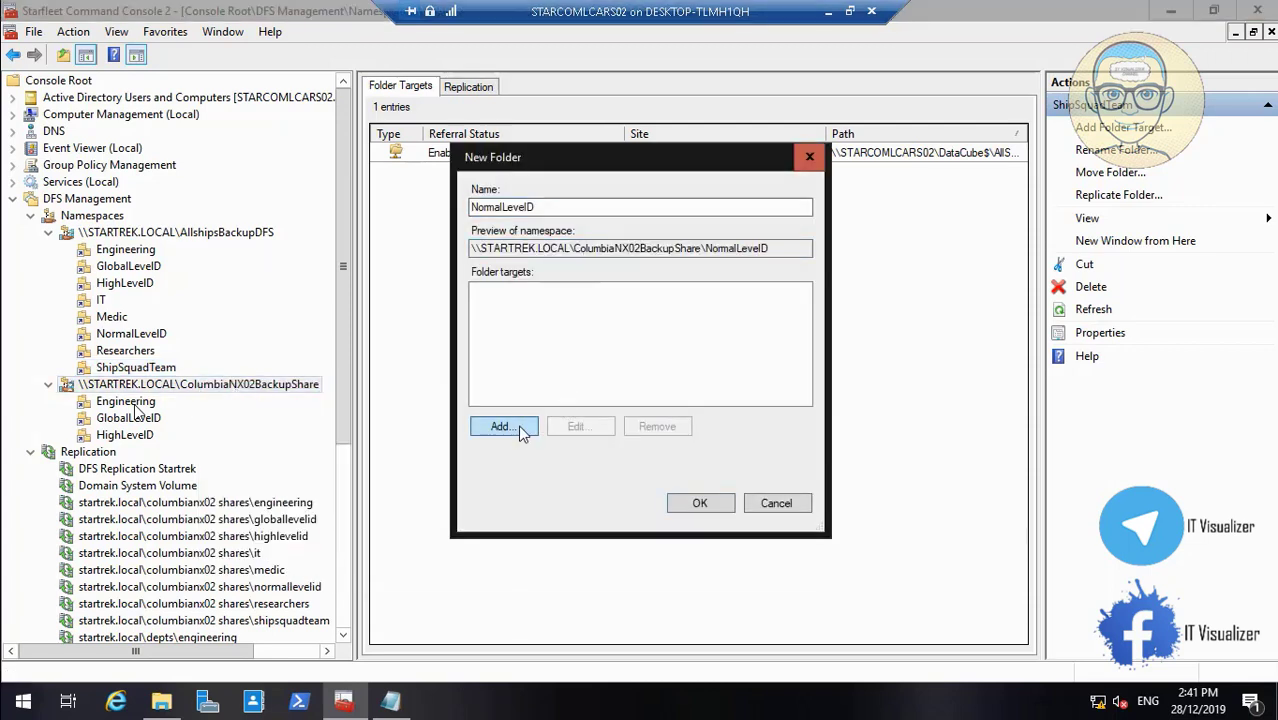
pyautogui.click(789, 346)
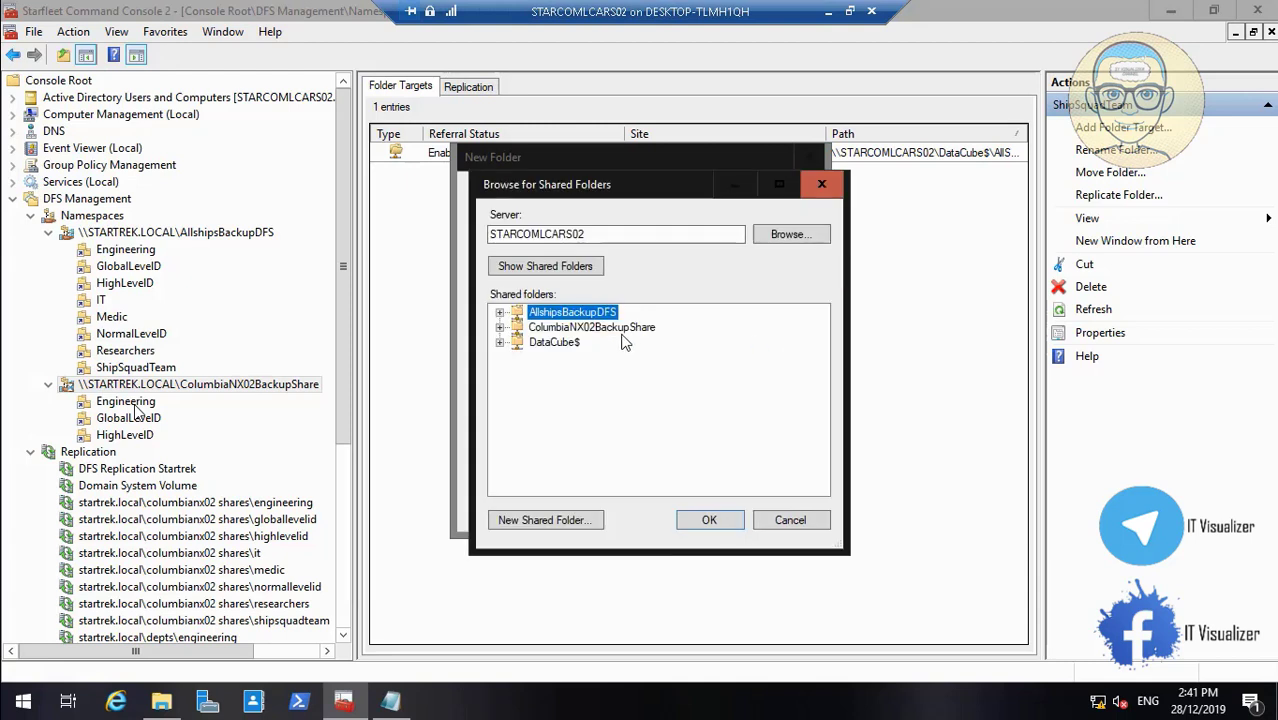
pyautogui.click(500, 343)
pyautogui.click(517, 343)
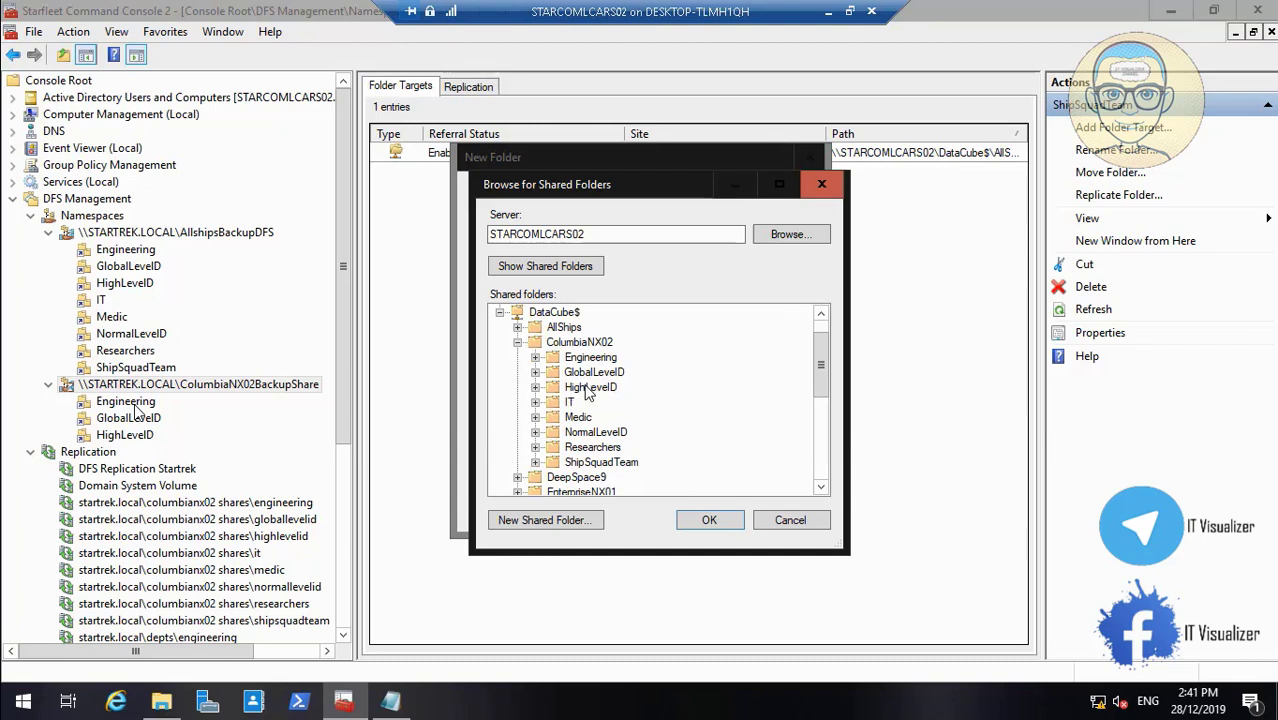
pyautogui.click(390, 701)
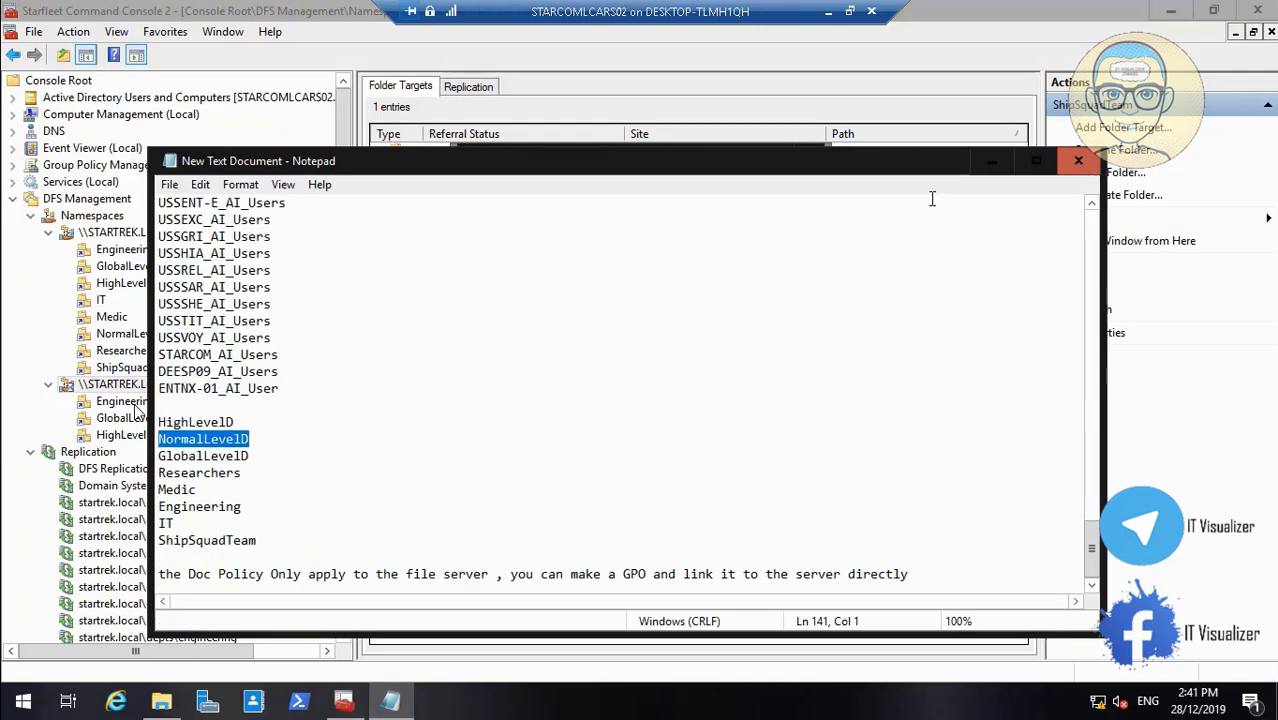
pyautogui.click(991, 162)
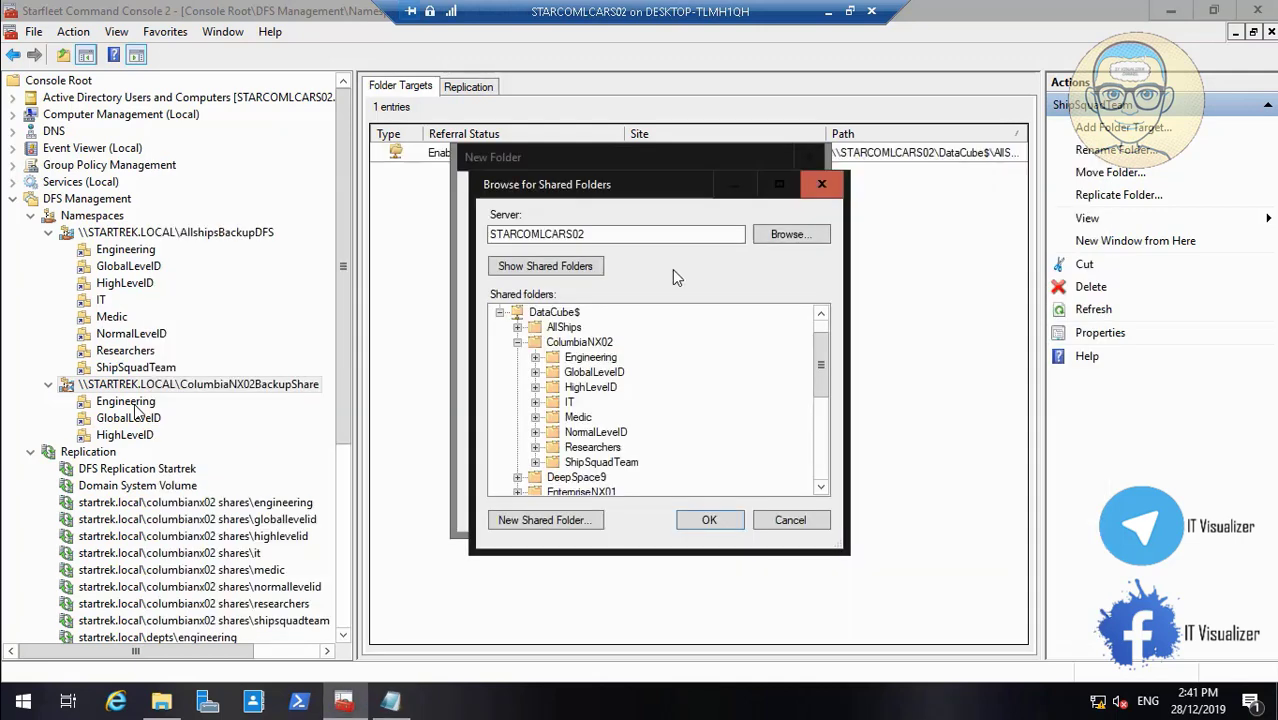
pyautogui.click(596, 432)
pyautogui.click(703, 519)
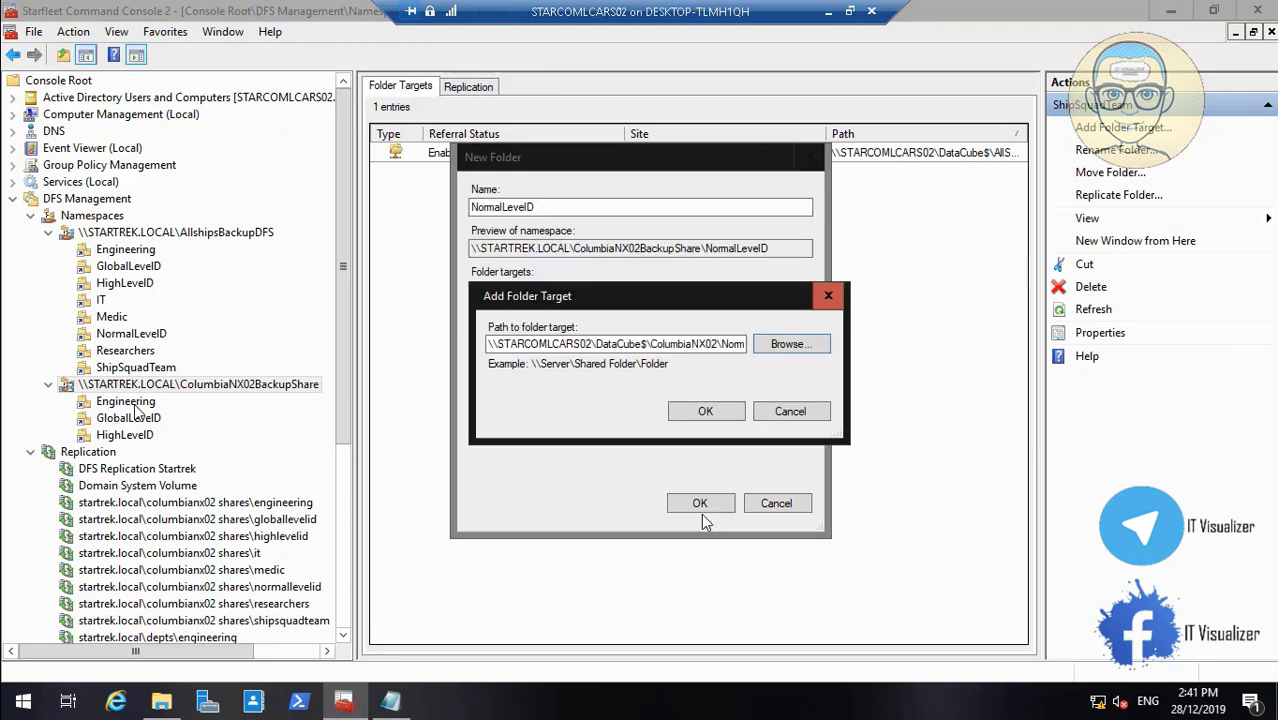
pyautogui.click(705, 411)
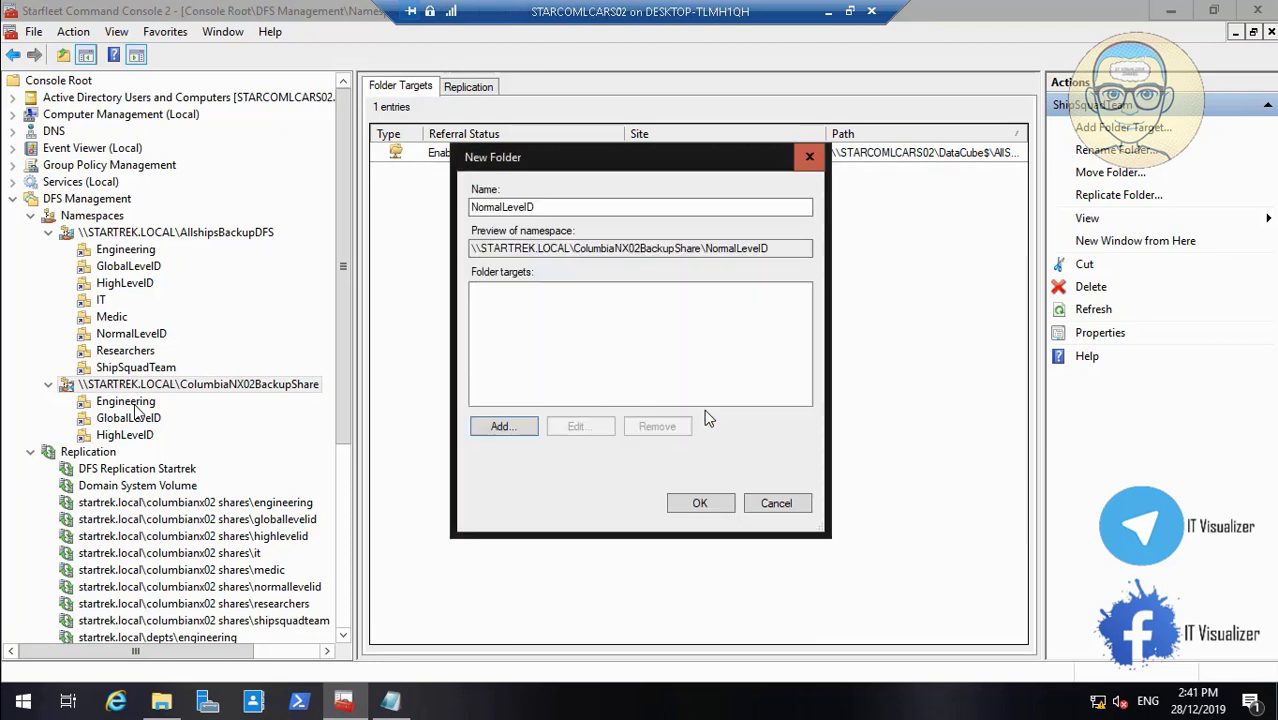
pyautogui.click(711, 508)
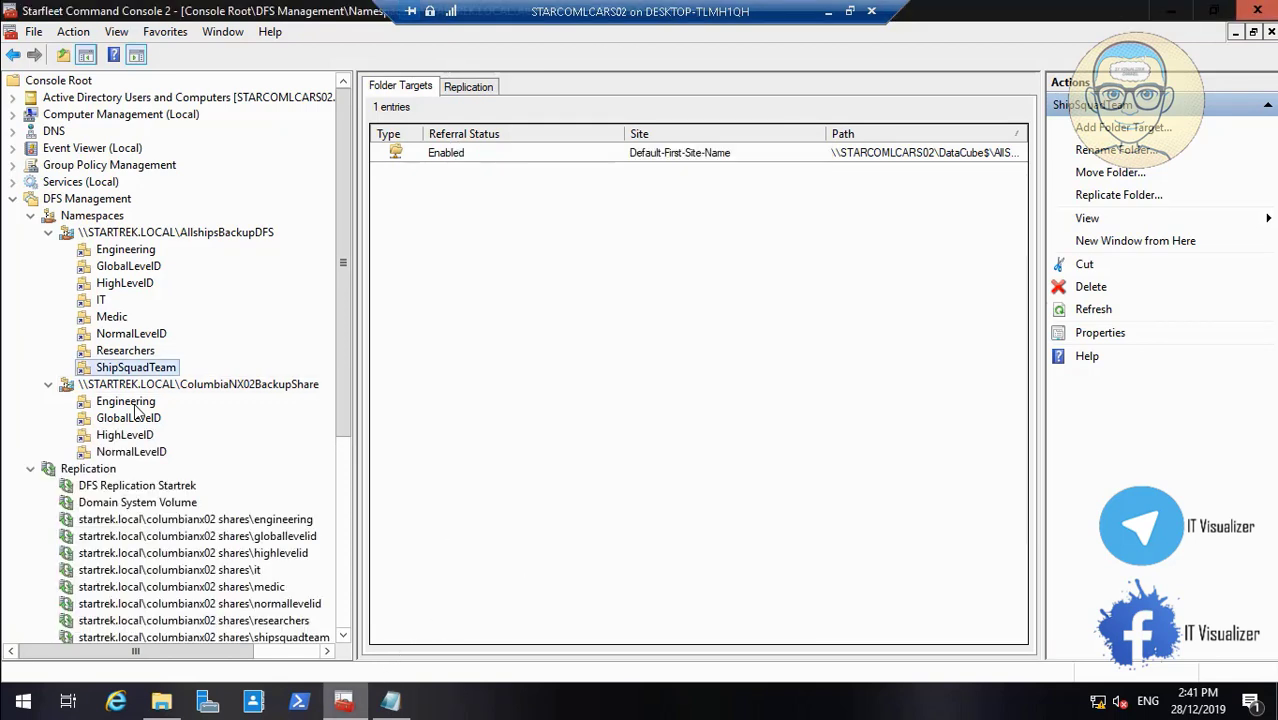
pyautogui.click(401, 704)
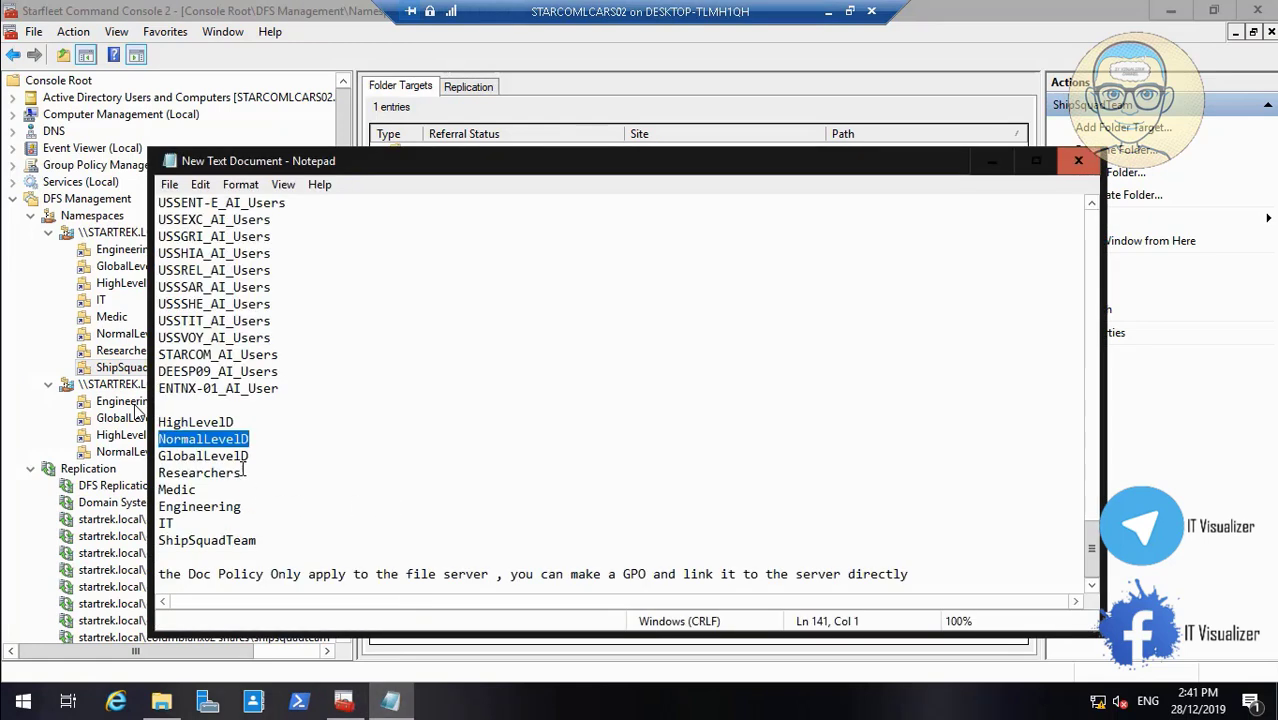
# Copy Researchers from the notes and start a new namespace folder named Researchers
pyautogui.doubleClick(241, 473)
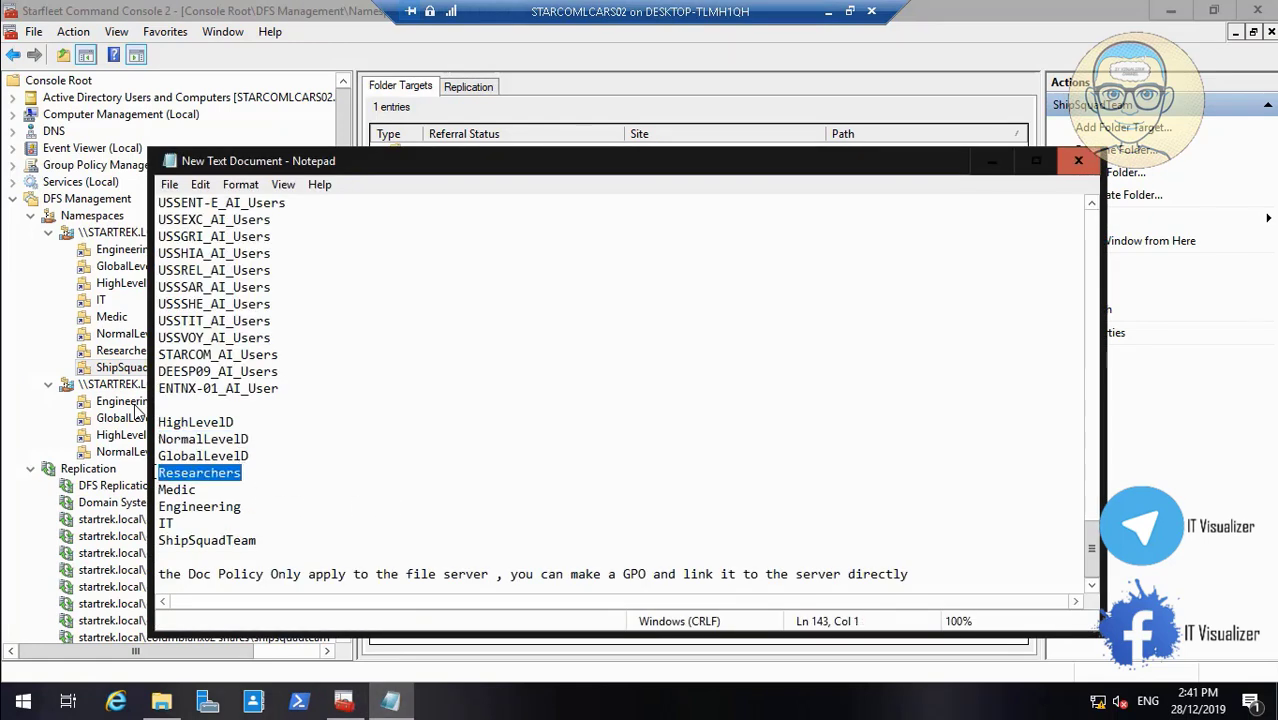
pyautogui.click(993, 163)
pyautogui.rightClick(250, 385)
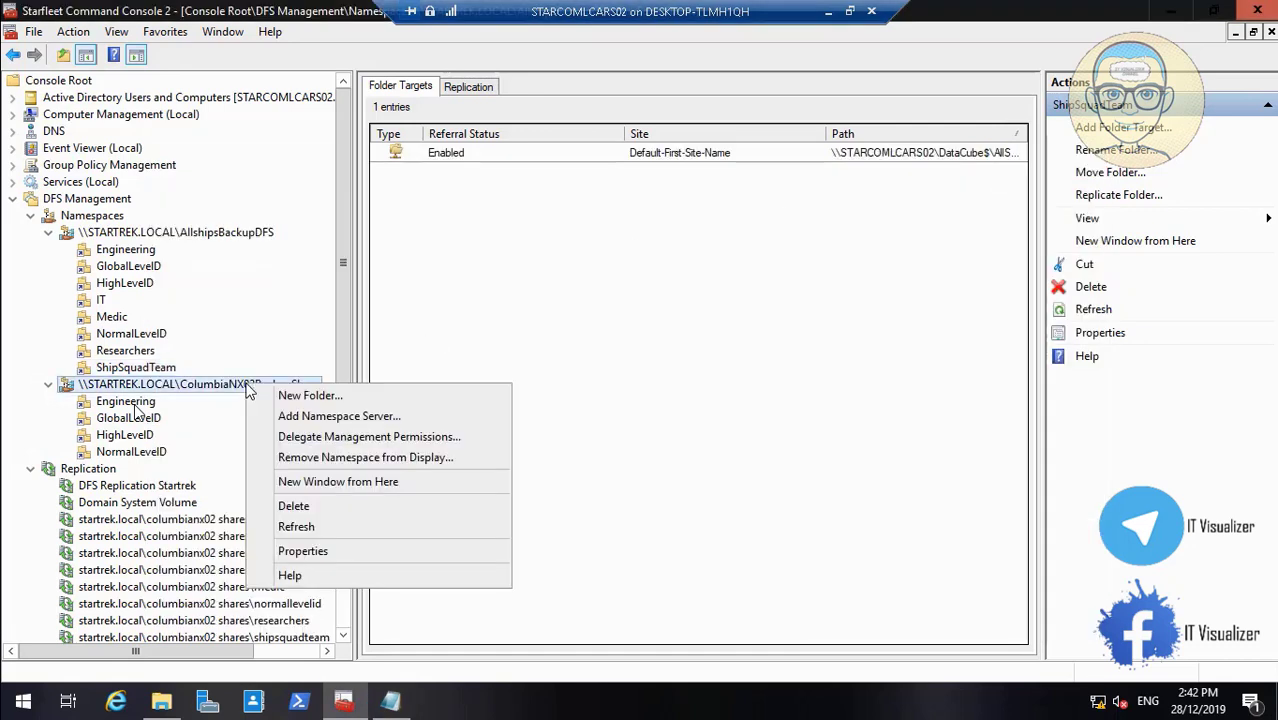
pyautogui.click(300, 398)
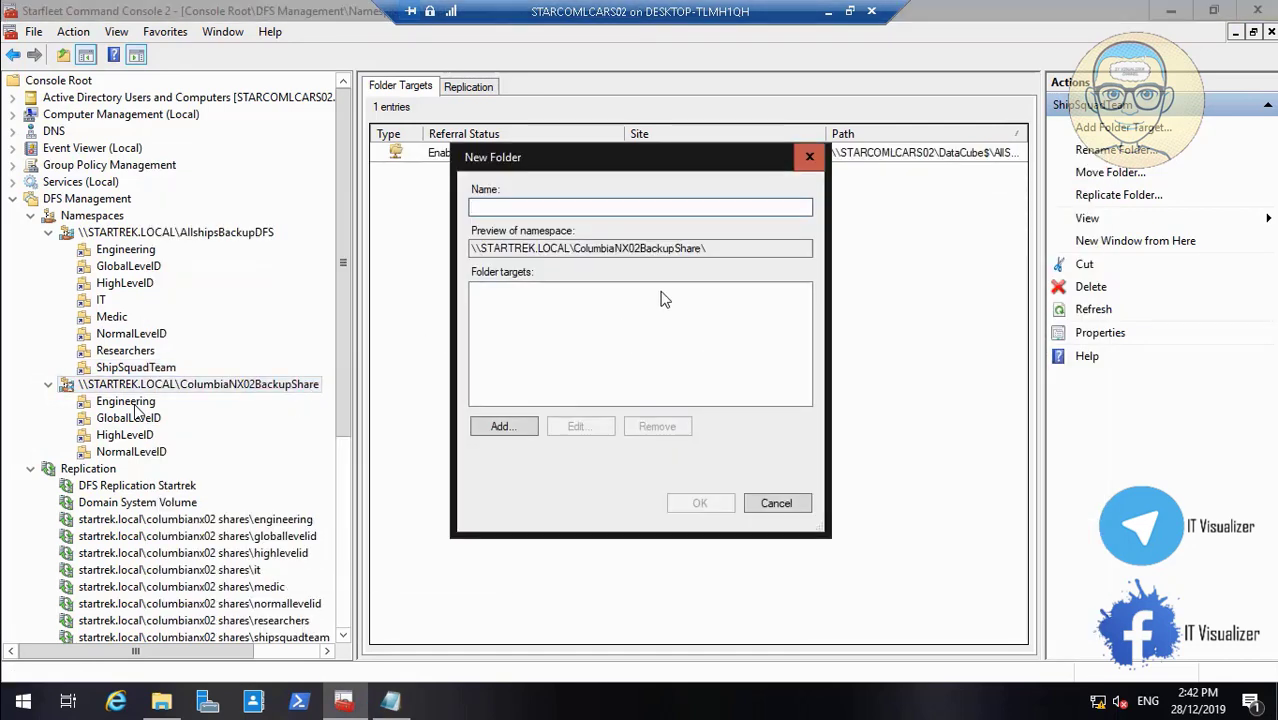
pyautogui.write('Researchers')
# Target the Researchers folder to DataCube$\ColumbiaNX02\Researchers and create it
pyautogui.click(504, 427)
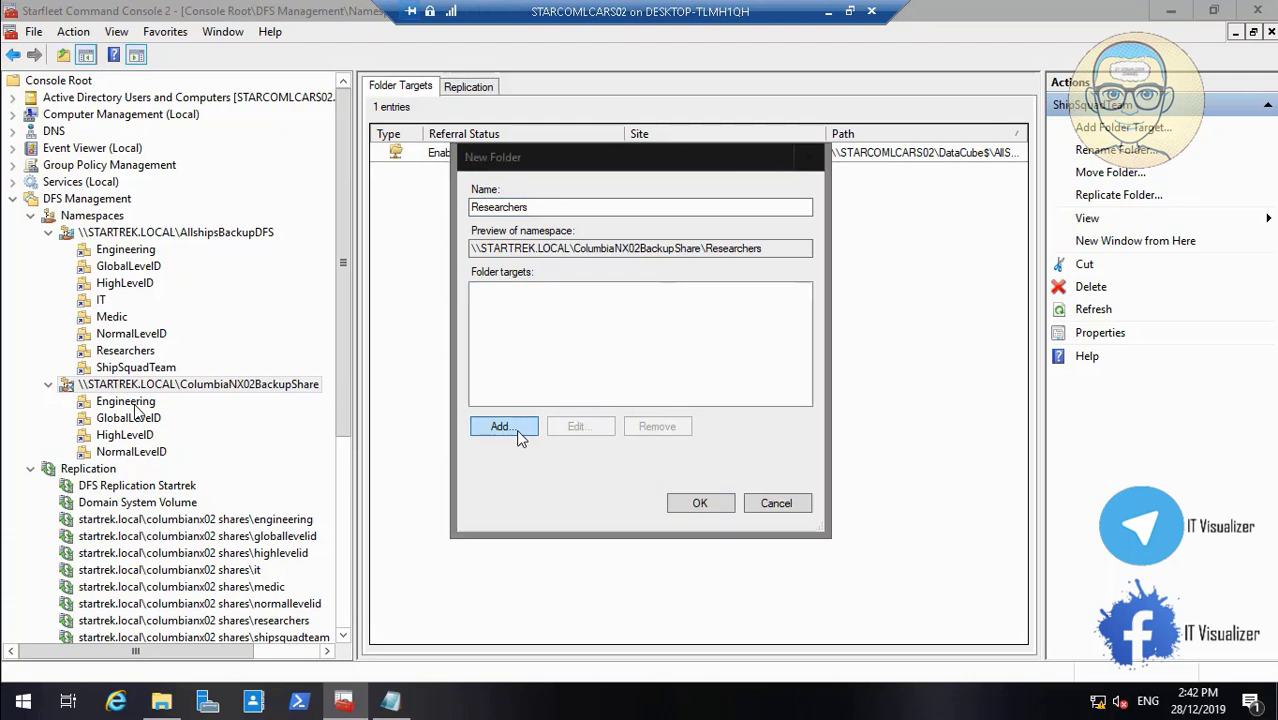
pyautogui.click(790, 345)
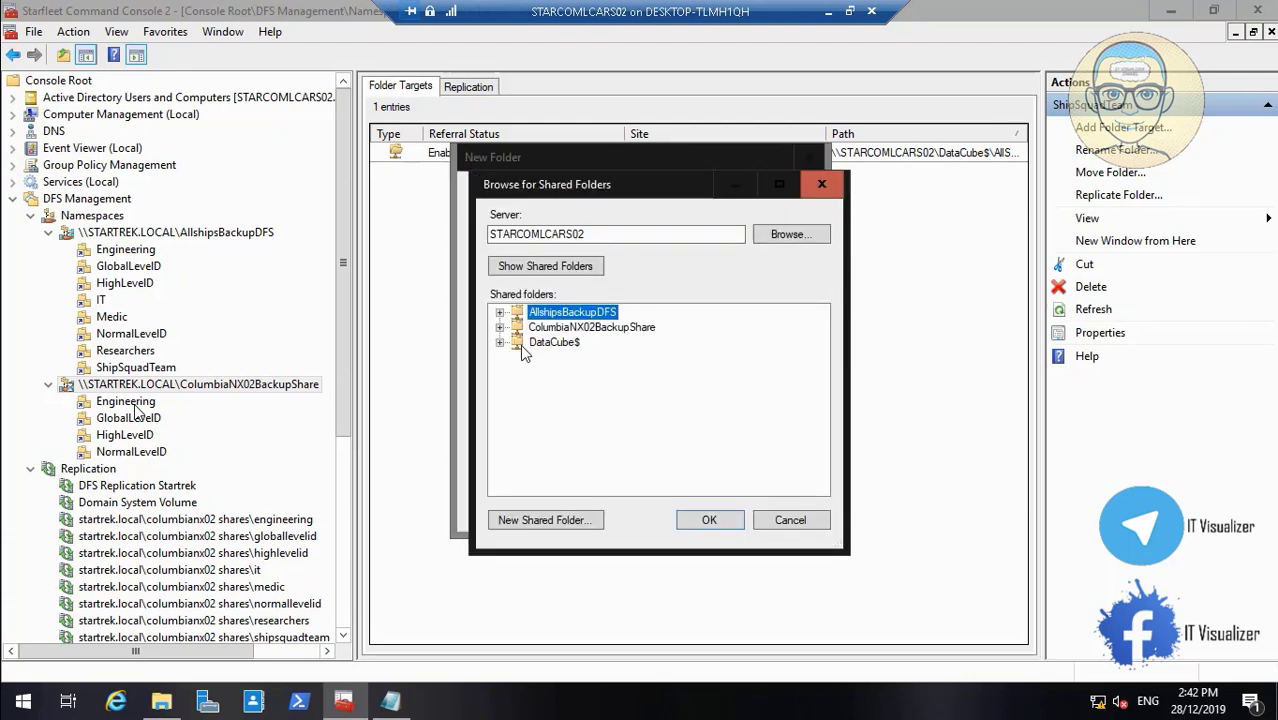
pyautogui.click(499, 342)
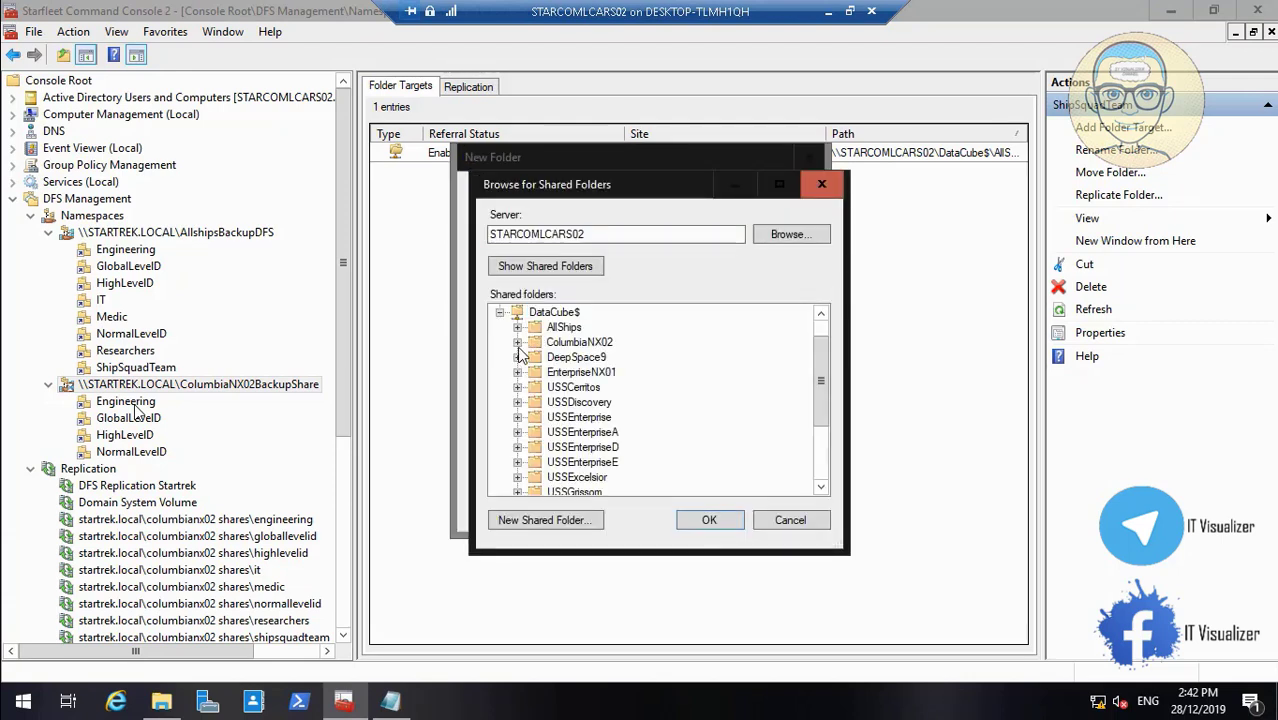
pyautogui.click(517, 343)
pyautogui.click(592, 447)
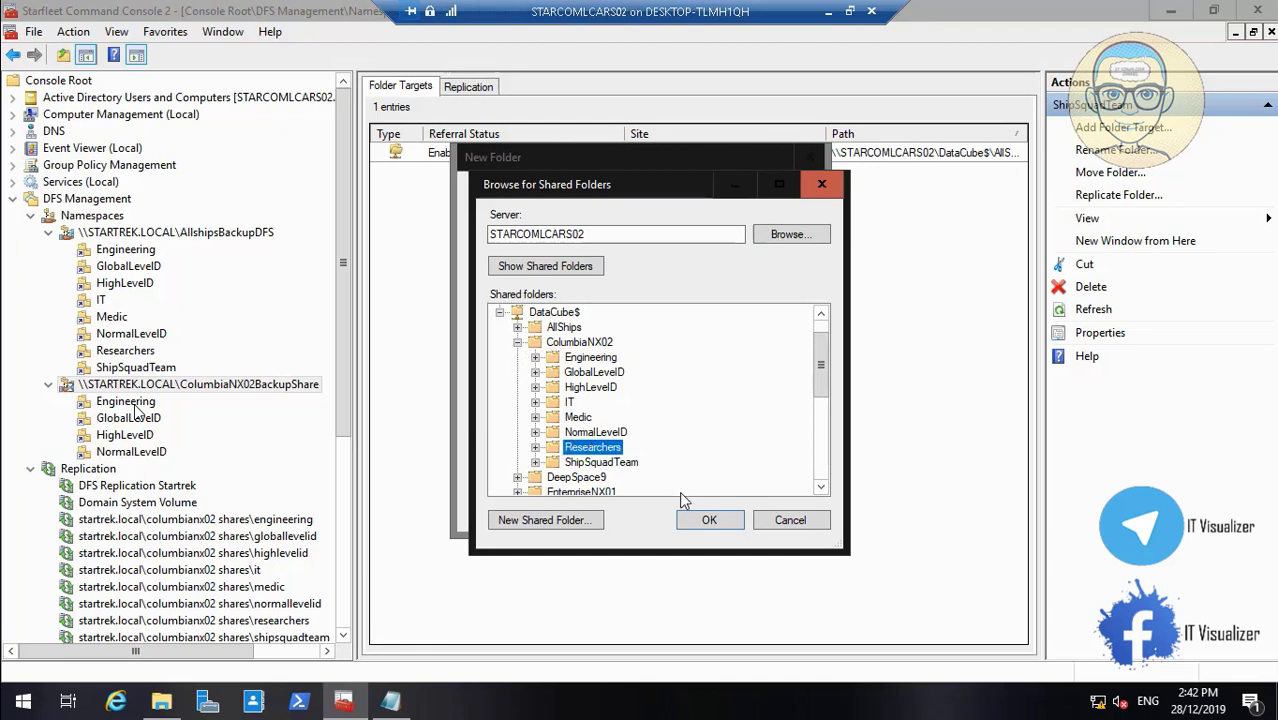
pyautogui.click(709, 520)
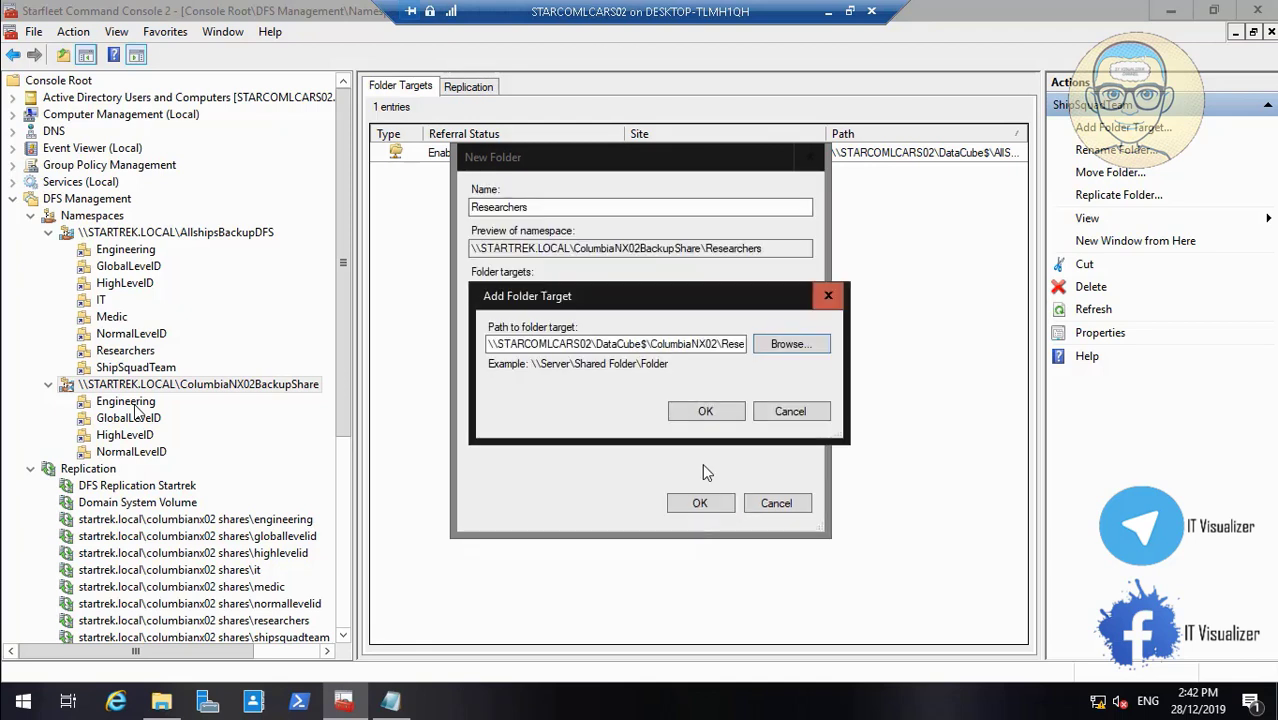
pyautogui.click(706, 413)
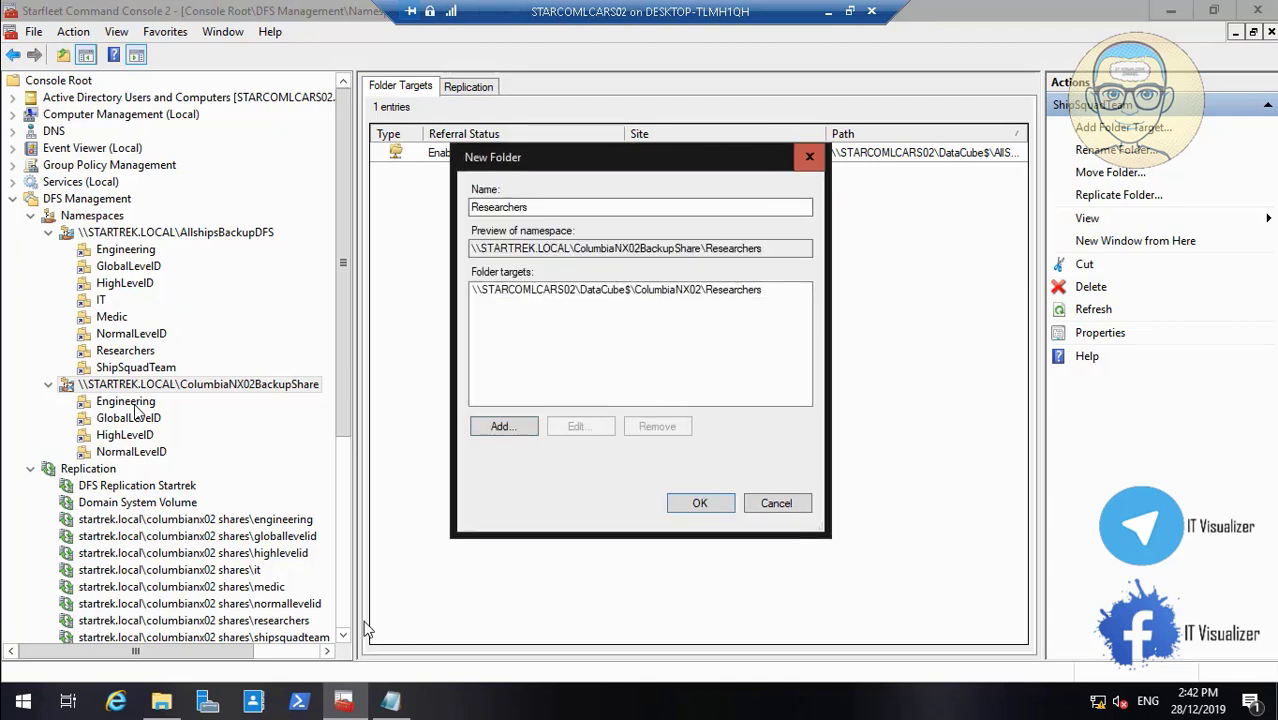
pyautogui.click(688, 504)
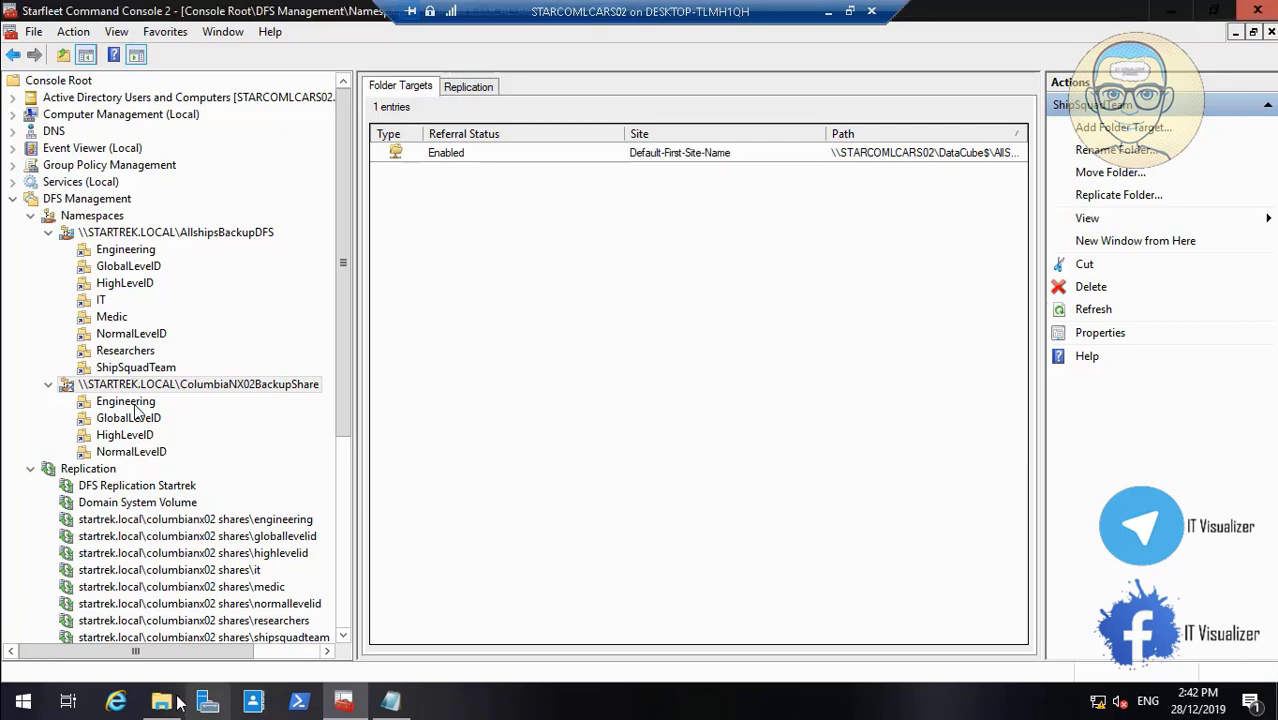
pyautogui.click(163, 702)
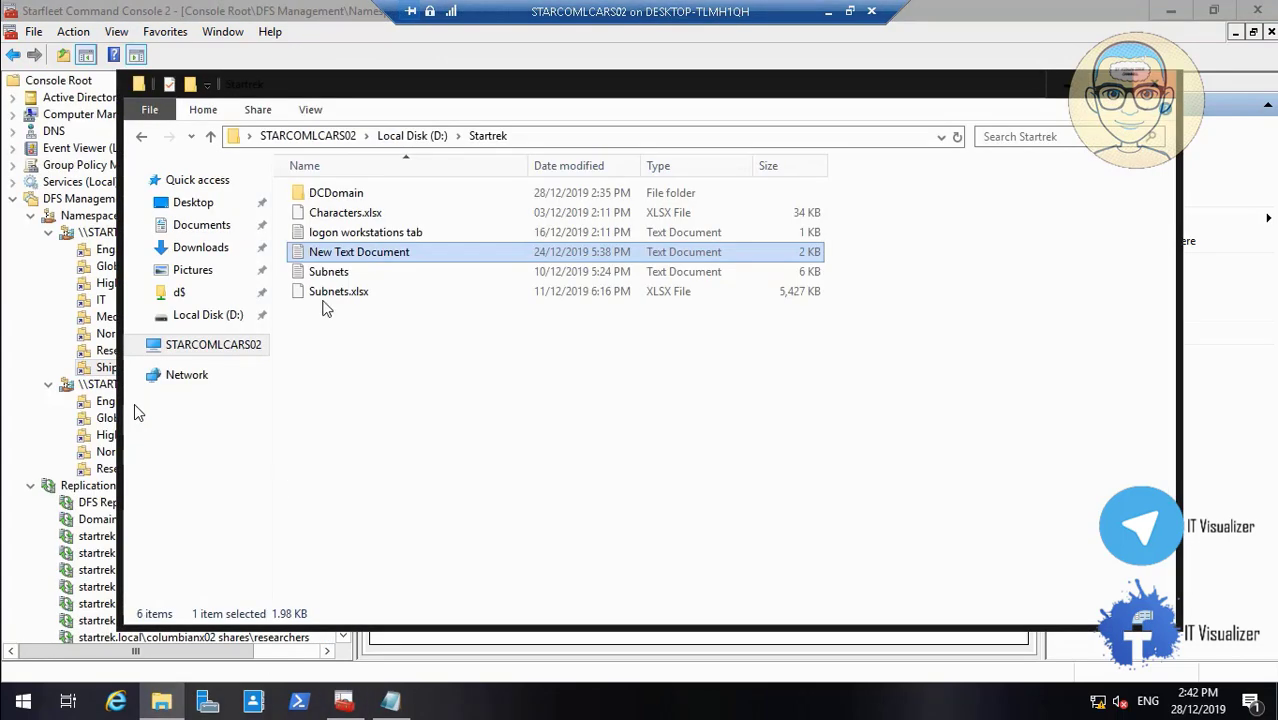
# Select Medic in the notes and start a new ColumbiaNX02BackupShare folder named Medic
pyautogui.click(389, 703)
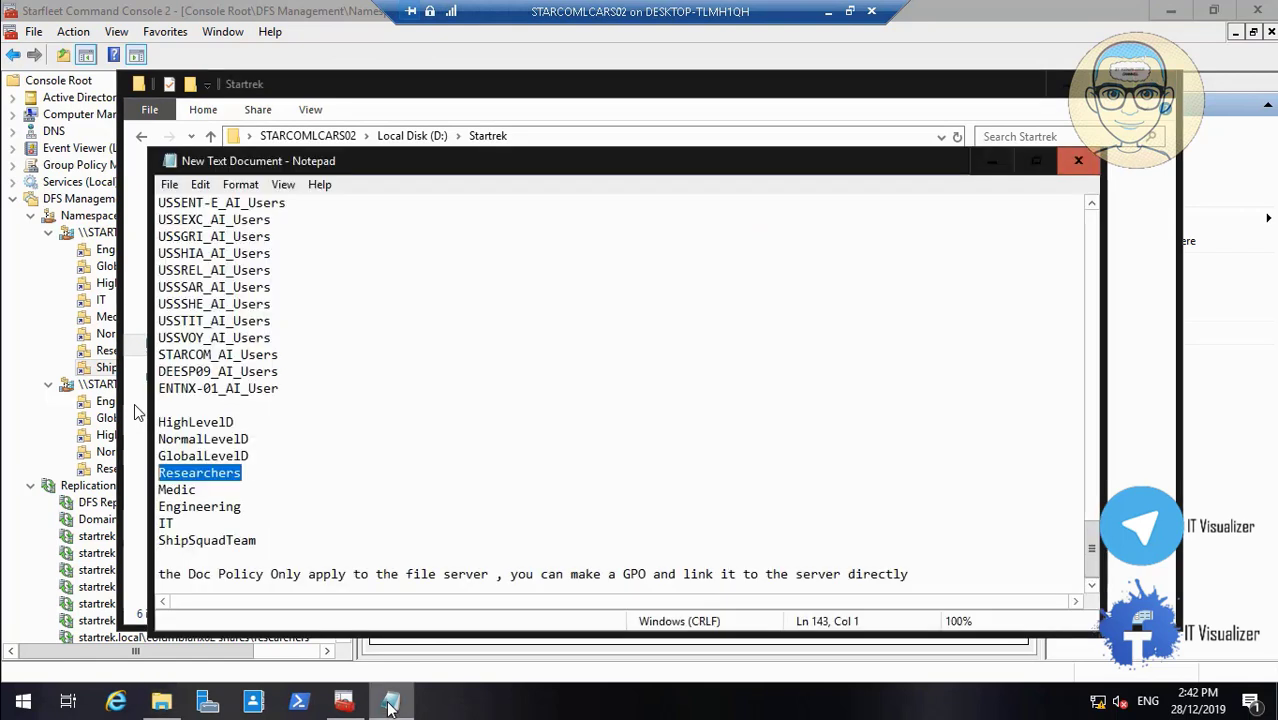
pyautogui.moveTo(200, 490); pyautogui.dragTo(147, 489)
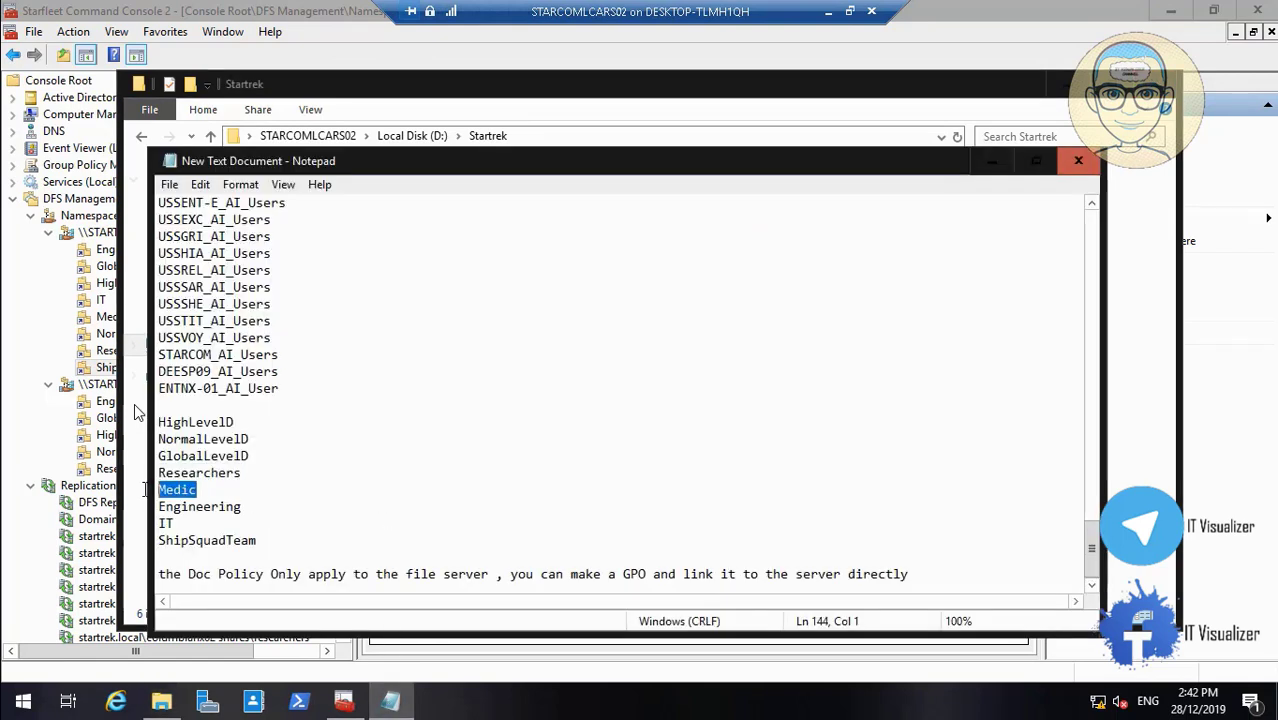
pyautogui.click(977, 164)
pyautogui.click(1110, 84)
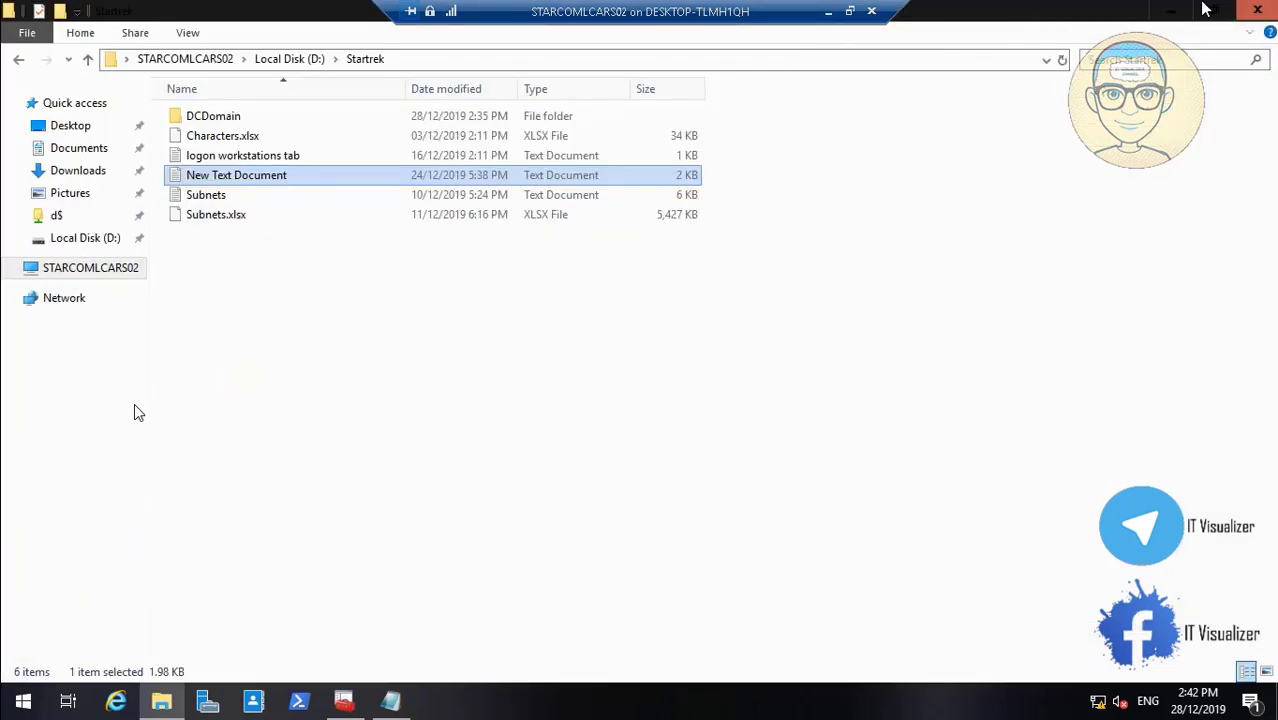
pyautogui.click(1171, 10)
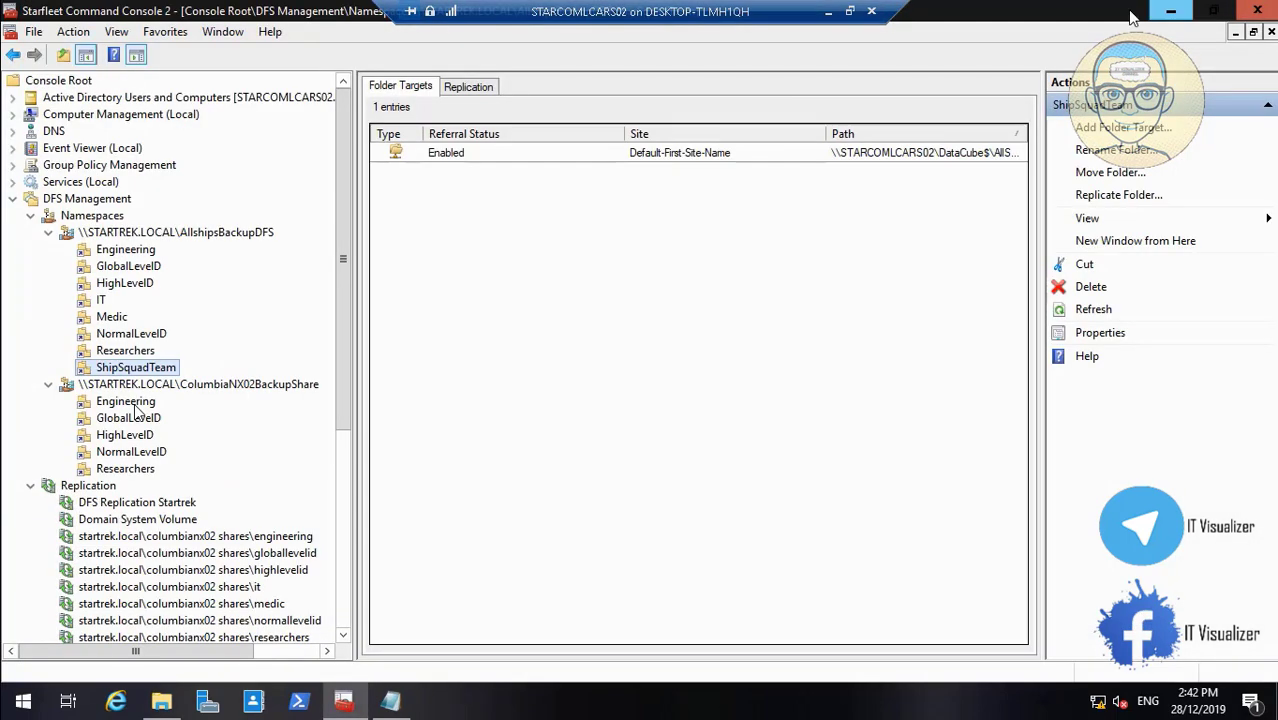
pyautogui.rightClick(197, 393)
pyautogui.click(240, 398)
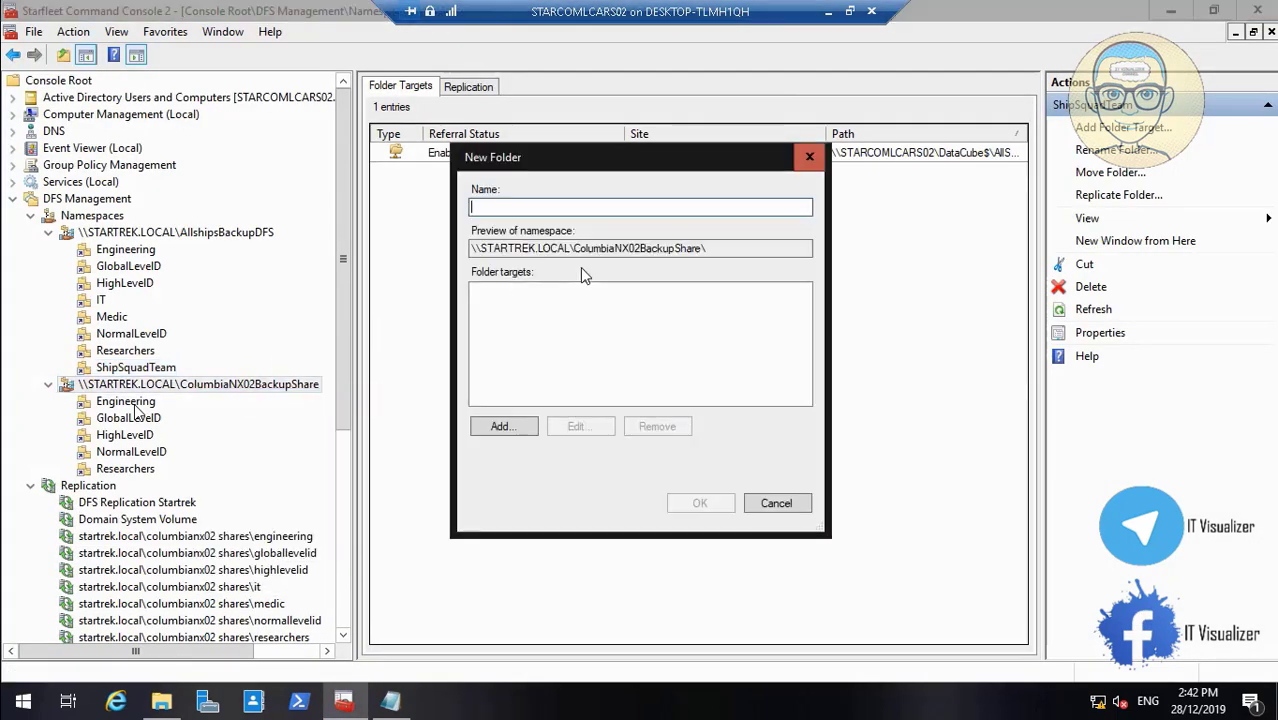
pyautogui.write('Medic')
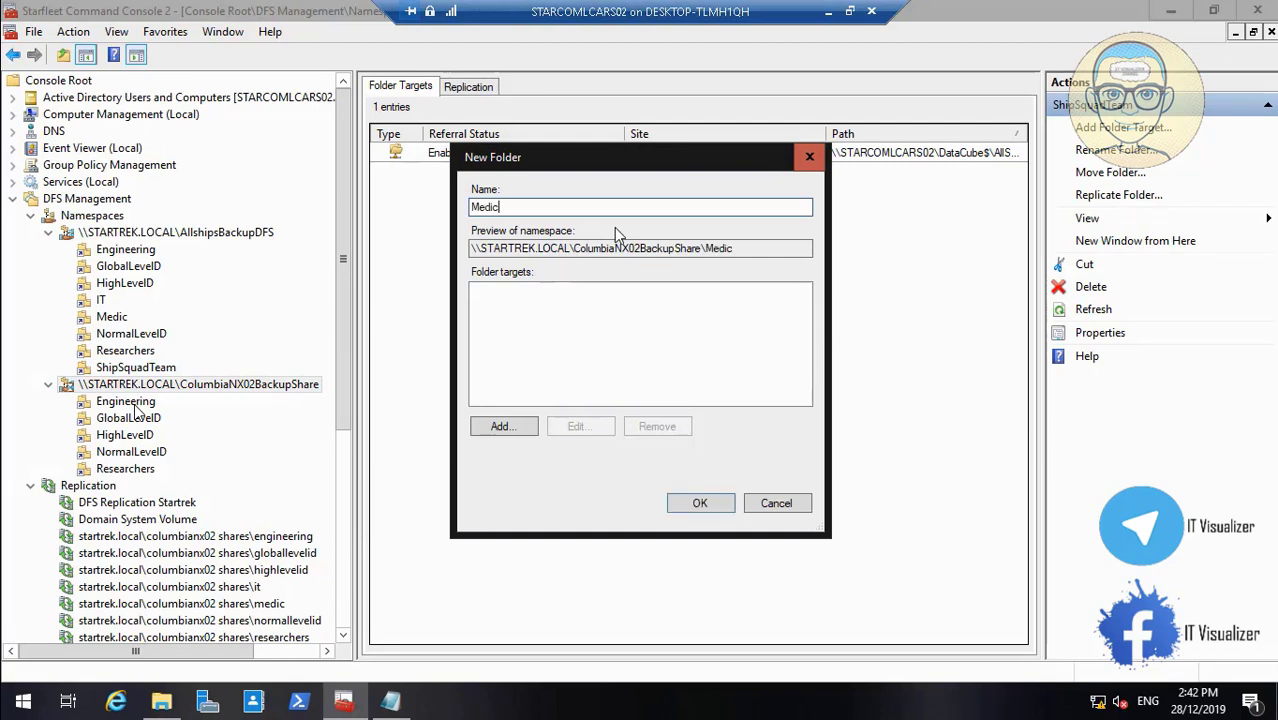
# Set the Medic folder's target to \\STARCOMLCARS02\DataCube$\ColumbiaNX02\Medic
pyautogui.click(502, 426)
pyautogui.click(788, 344)
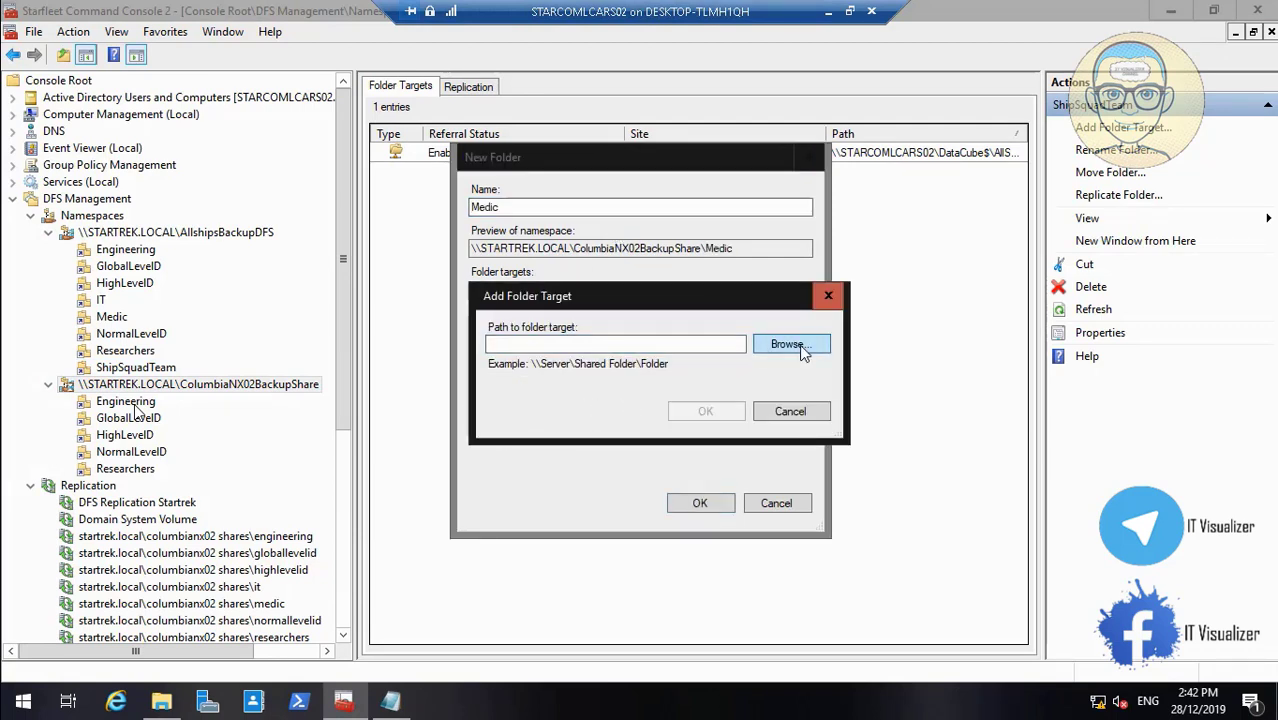
pyautogui.click(500, 342)
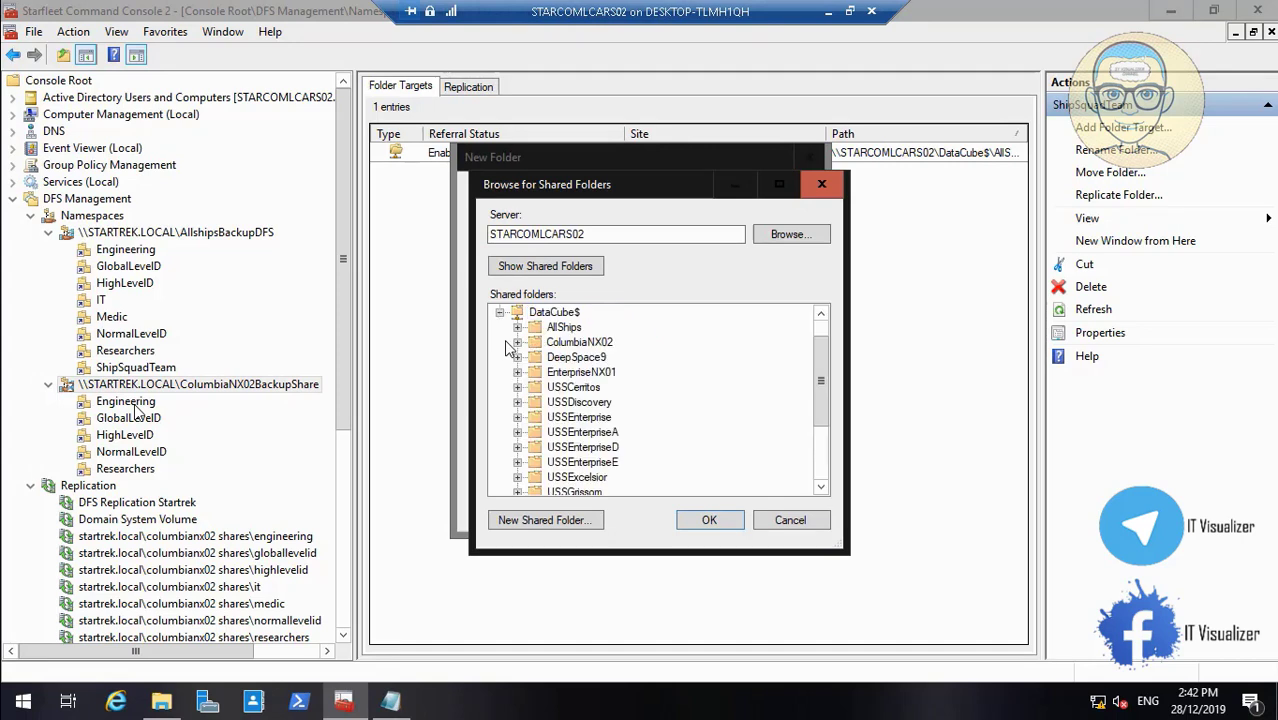
pyautogui.click(517, 343)
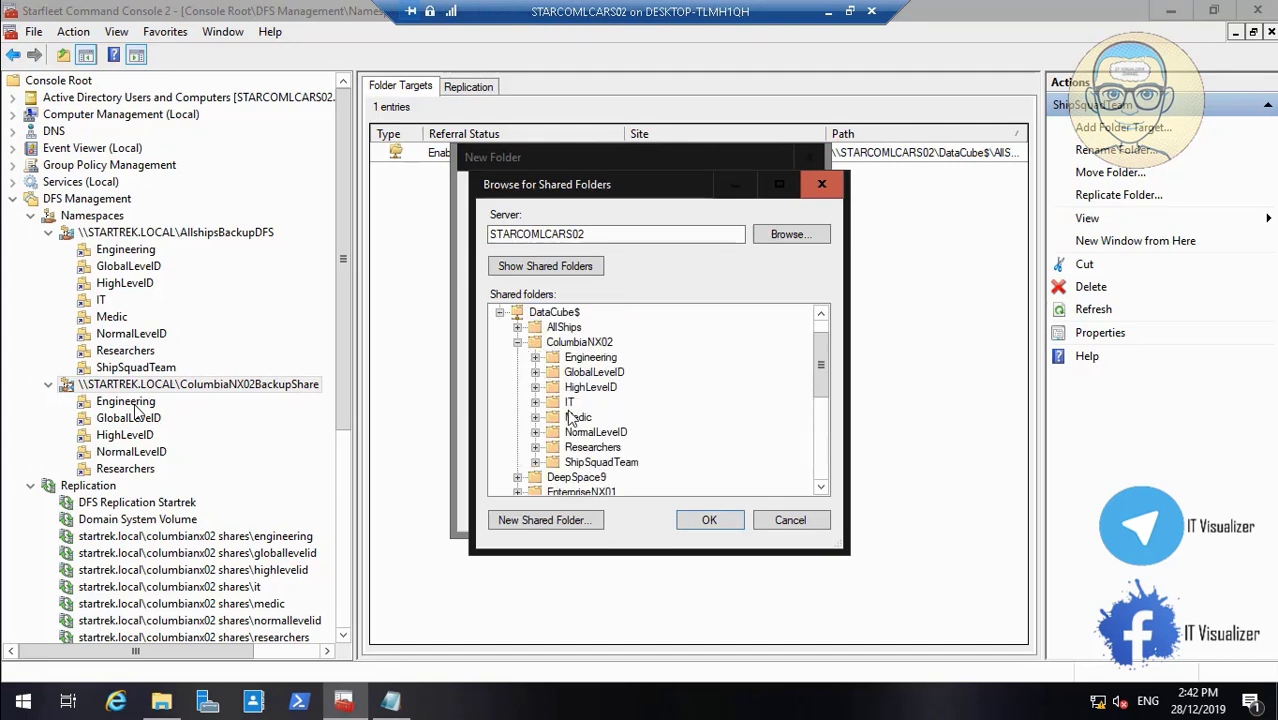
pyautogui.click(580, 418)
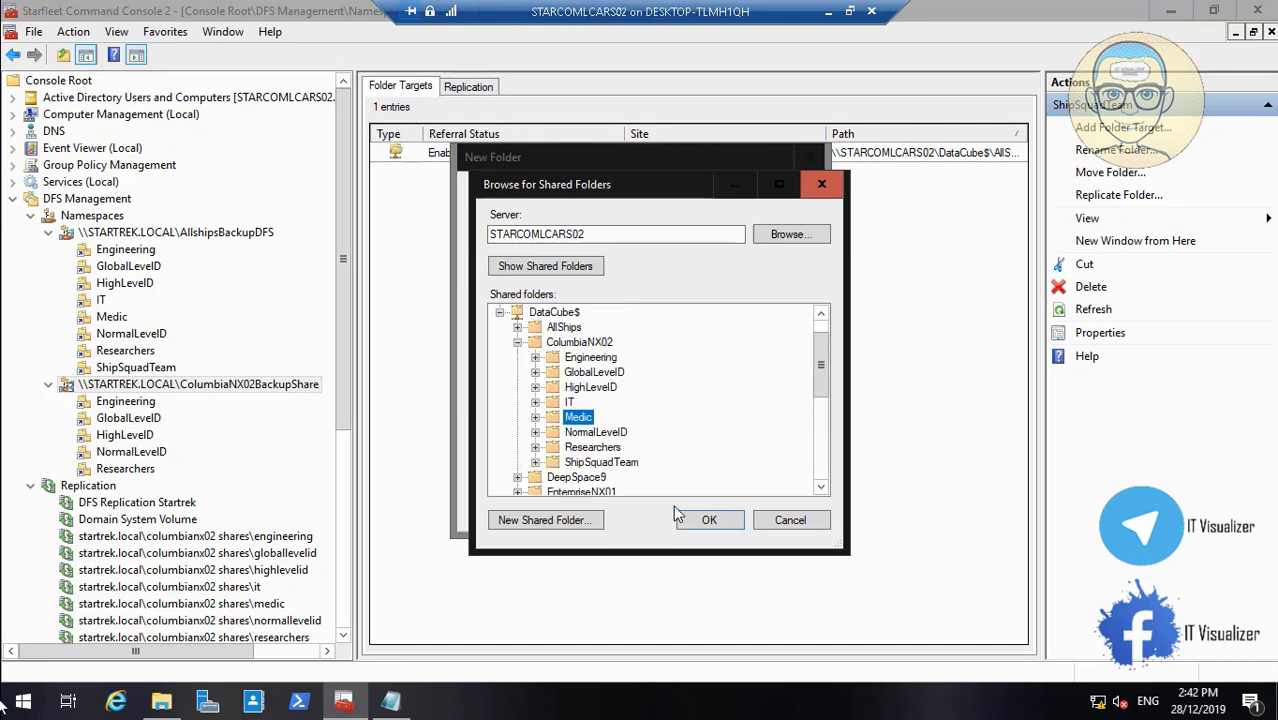
pyautogui.click(709, 520)
pyautogui.click(45, 682)
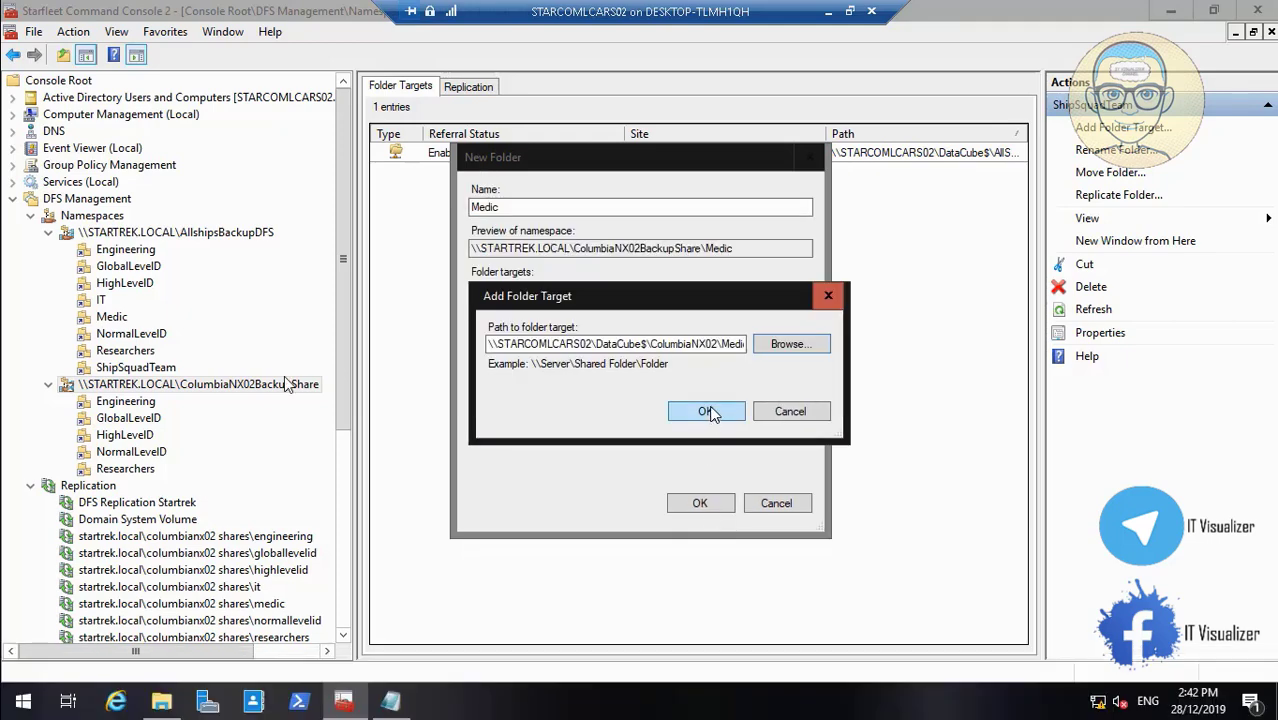
pyautogui.doubleClick(284, 376)
pyautogui.click(712, 701)
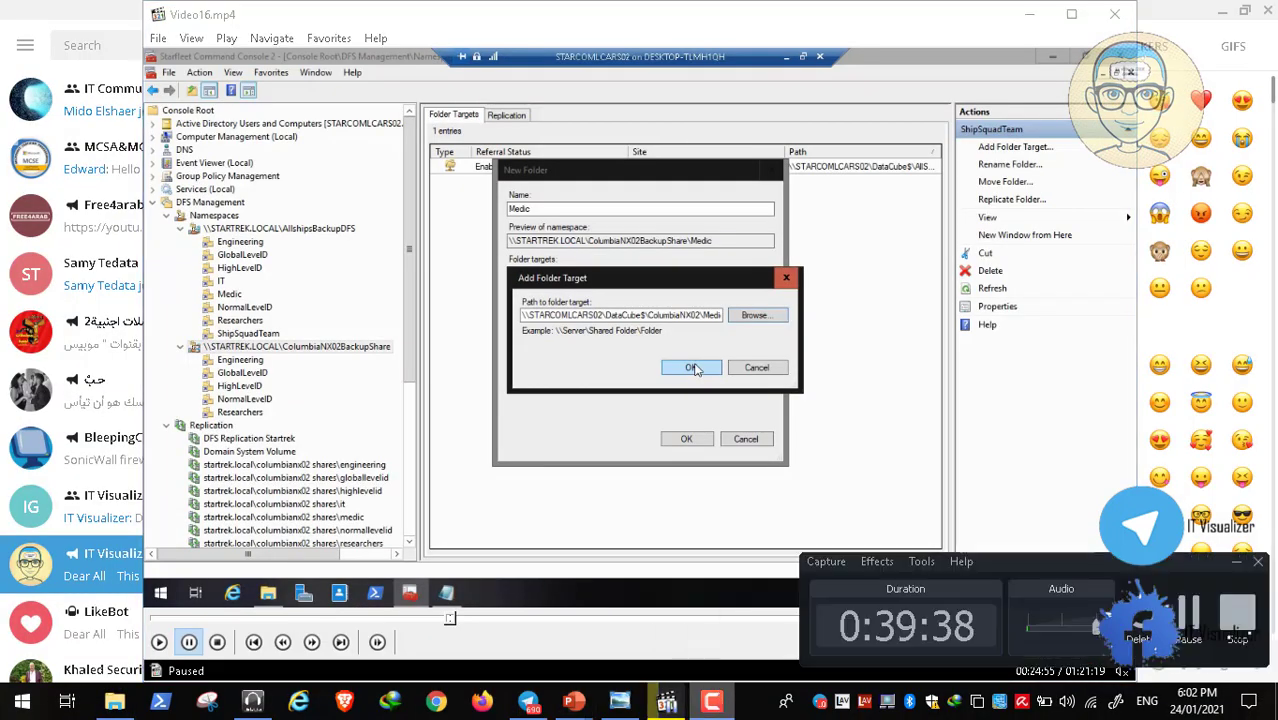
pyautogui.click(1200, 611)
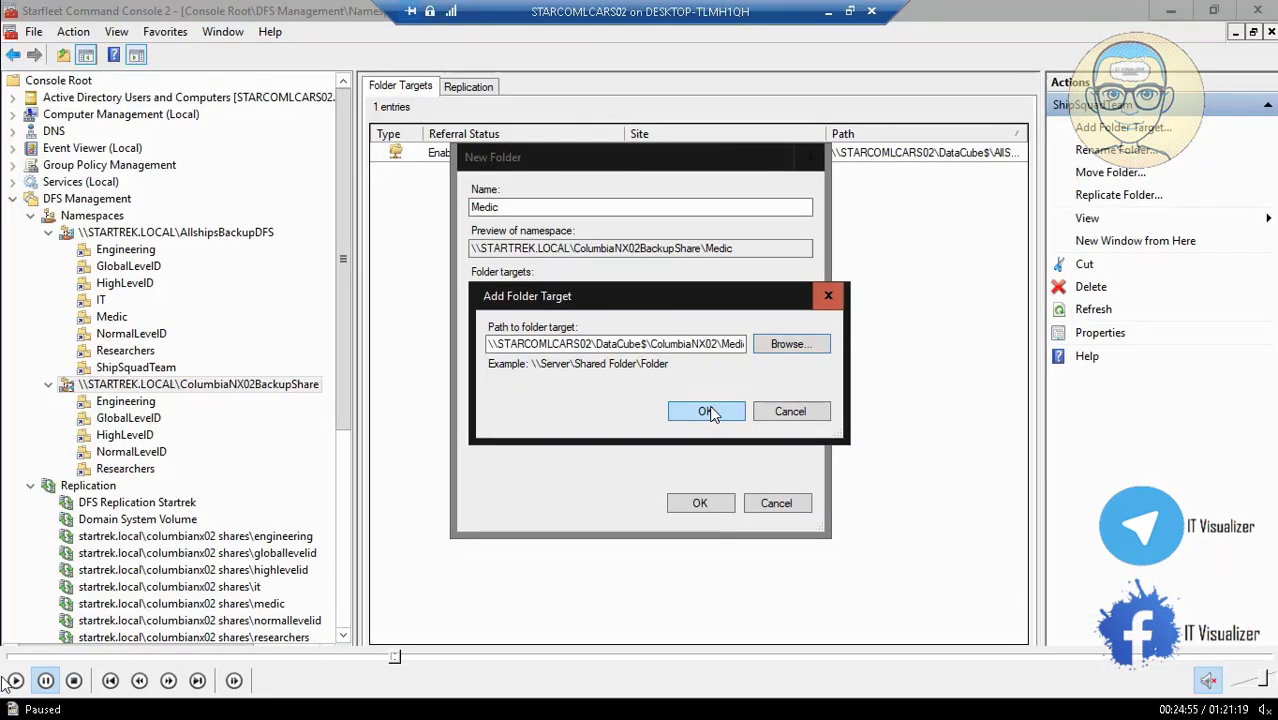
pyautogui.click(14, 681)
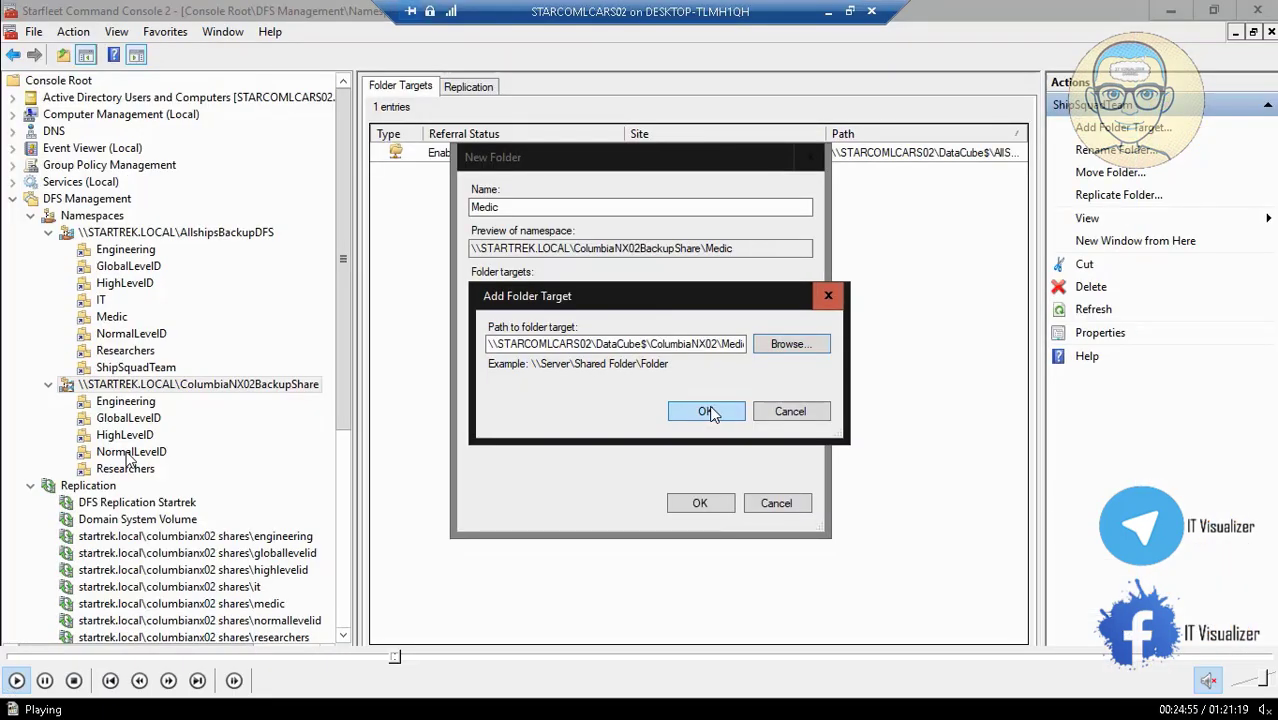
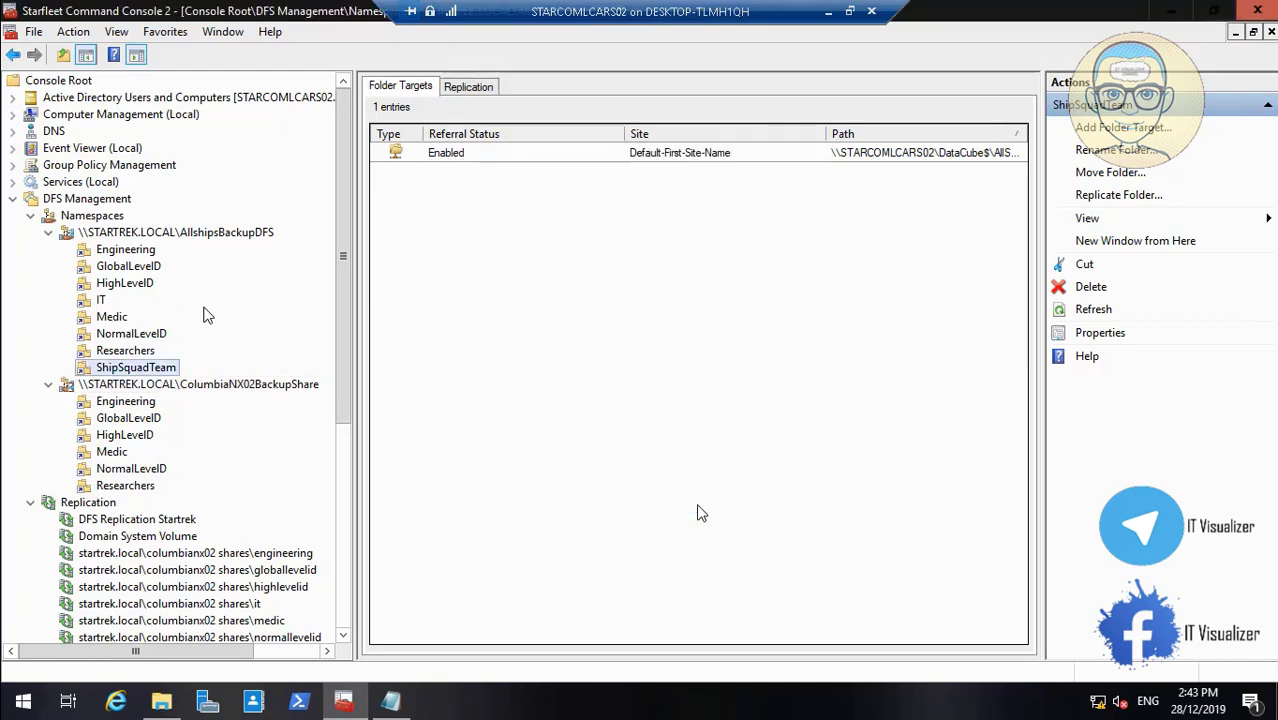
# Copy ShipSquadTeam from the notes and start a new ColumbiaNX02BackupShare folder with that name
pyautogui.click(392, 705)
pyautogui.click(267, 543)
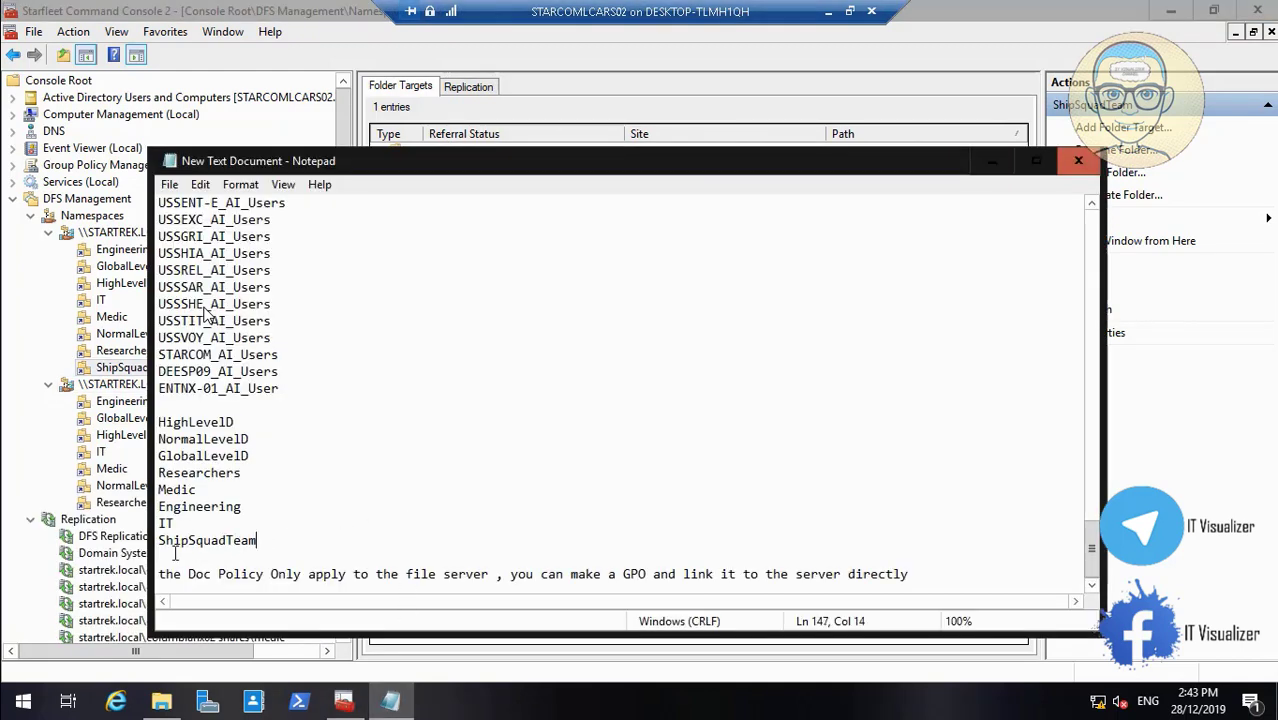
pyautogui.moveTo(262, 543); pyautogui.dragTo(159, 545)
pyautogui.hotkey('ctrl', 'c')
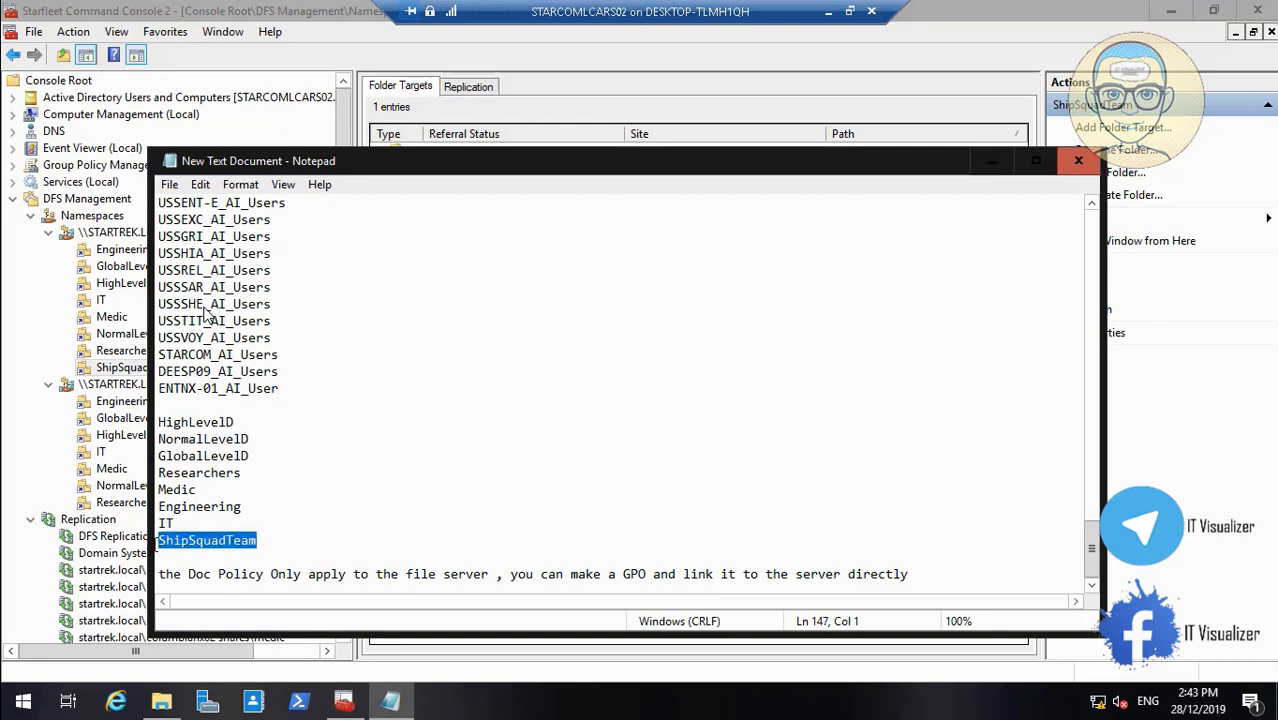
pyautogui.click(984, 168)
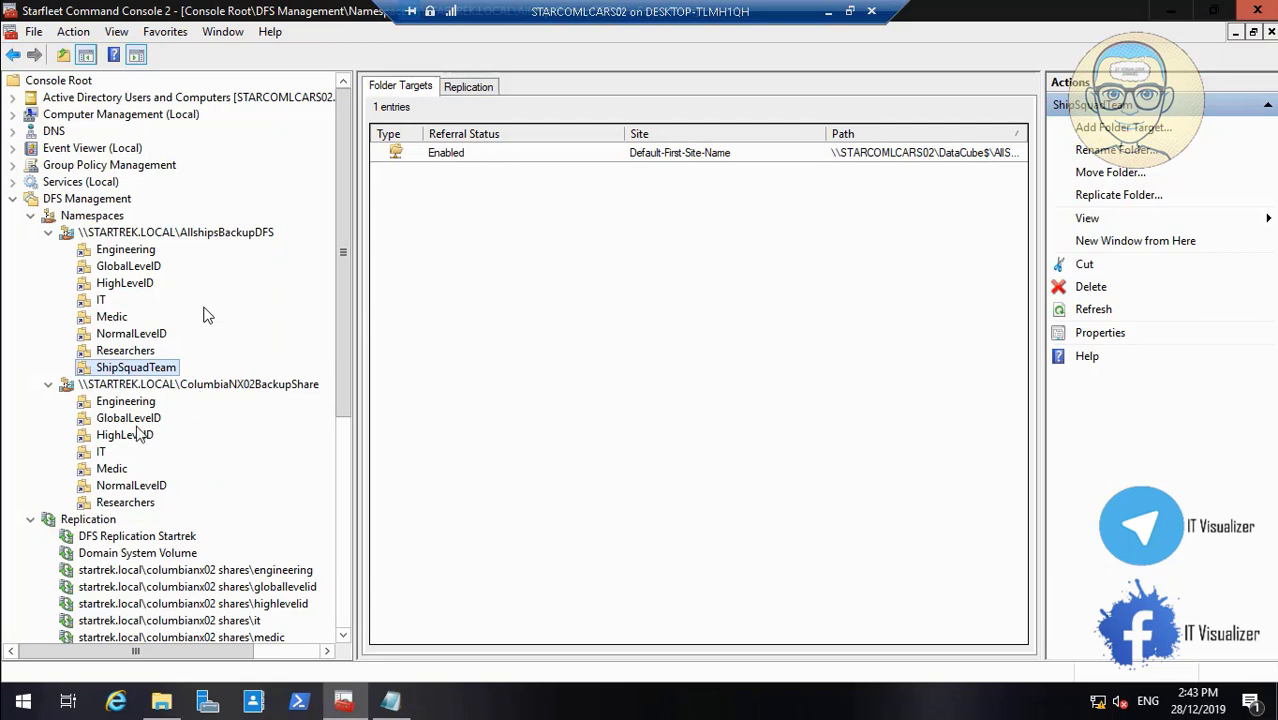
pyautogui.rightClick(137, 385)
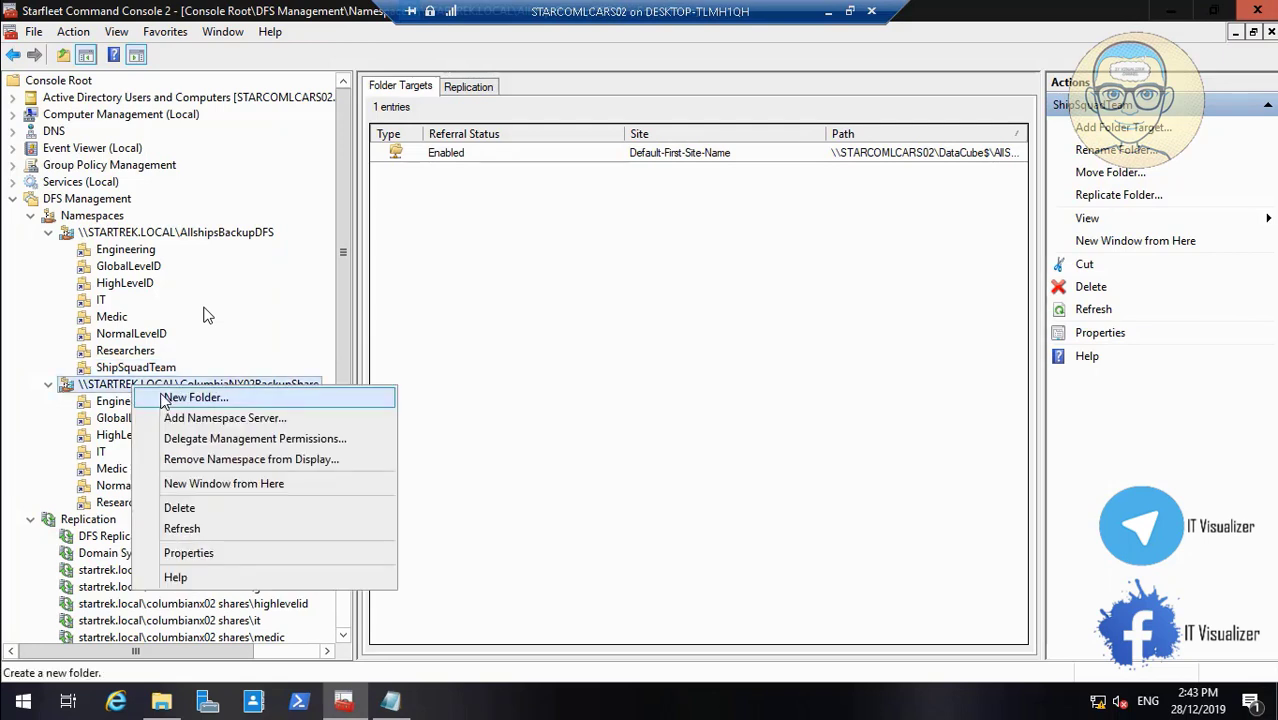
pyautogui.click(166, 400)
pyautogui.hotkey('ctrl', 'v')
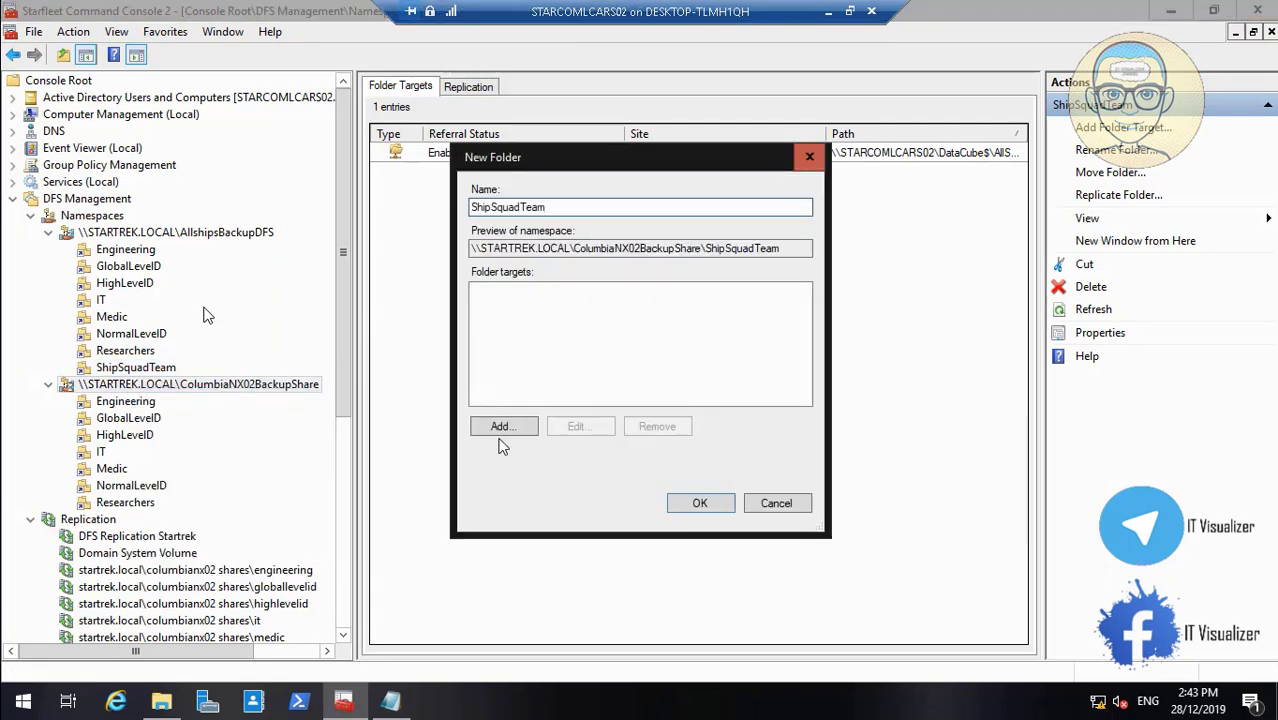
# Target the ShipSquadTeam folder to DataCube$\ColumbiaNX02\ShipSquadTeam and create it
pyautogui.click(531, 427)
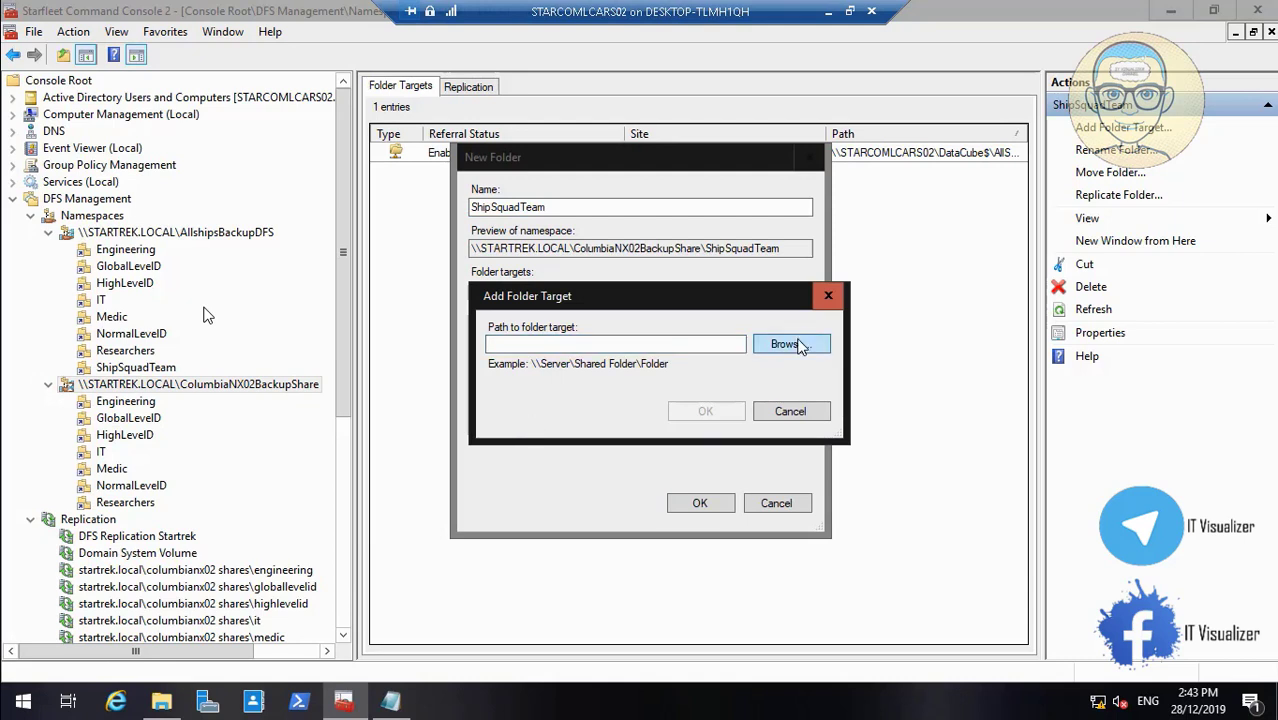
pyautogui.click(790, 344)
pyautogui.click(500, 342)
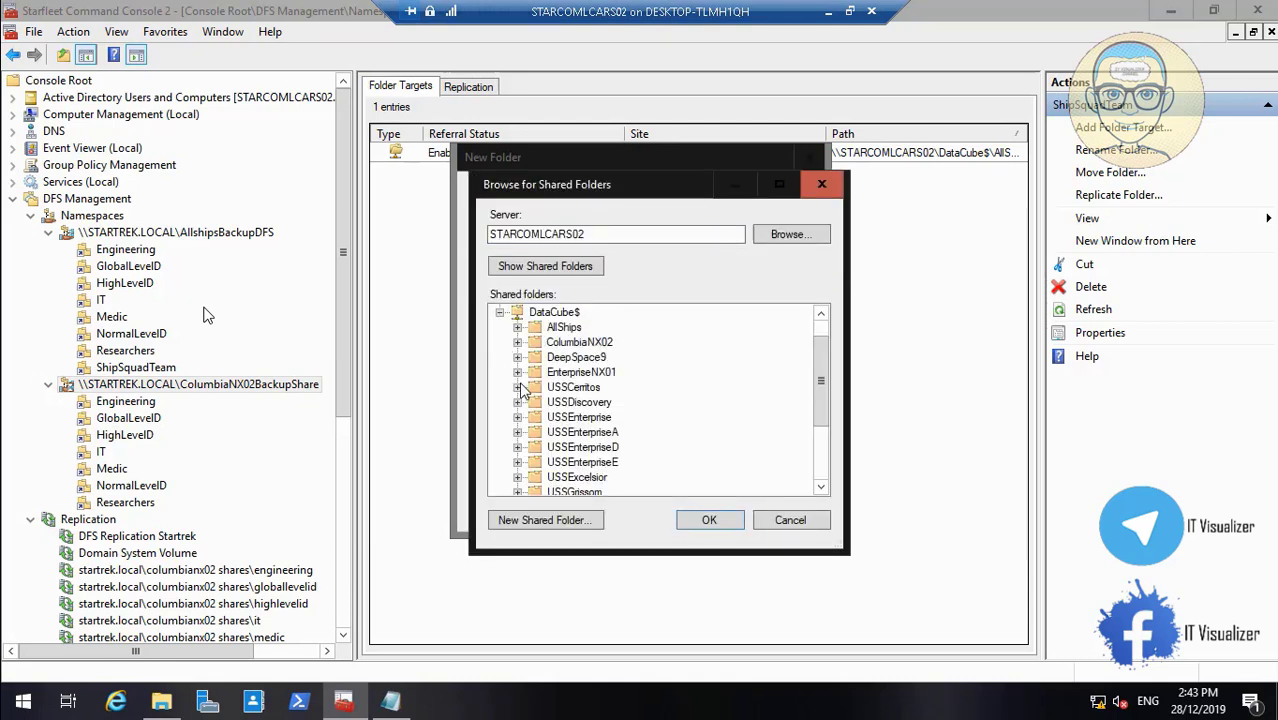
pyautogui.click(517, 342)
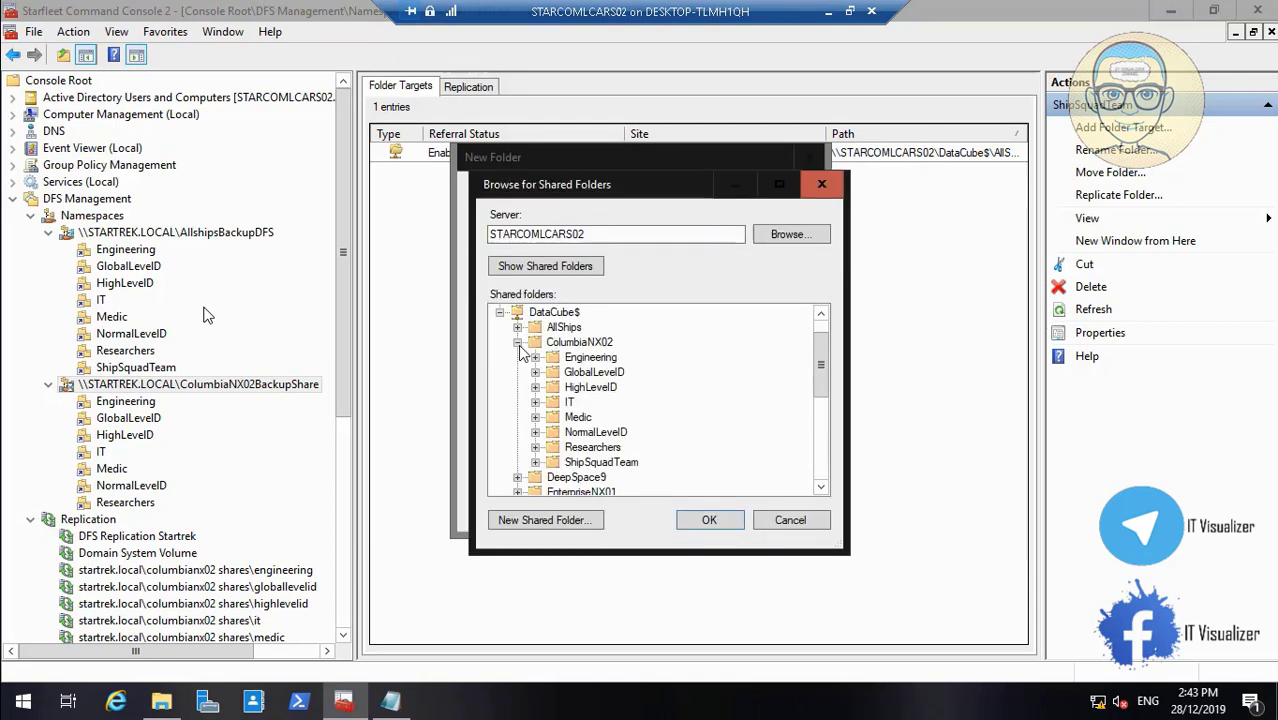
pyautogui.click(601, 462)
pyautogui.click(709, 520)
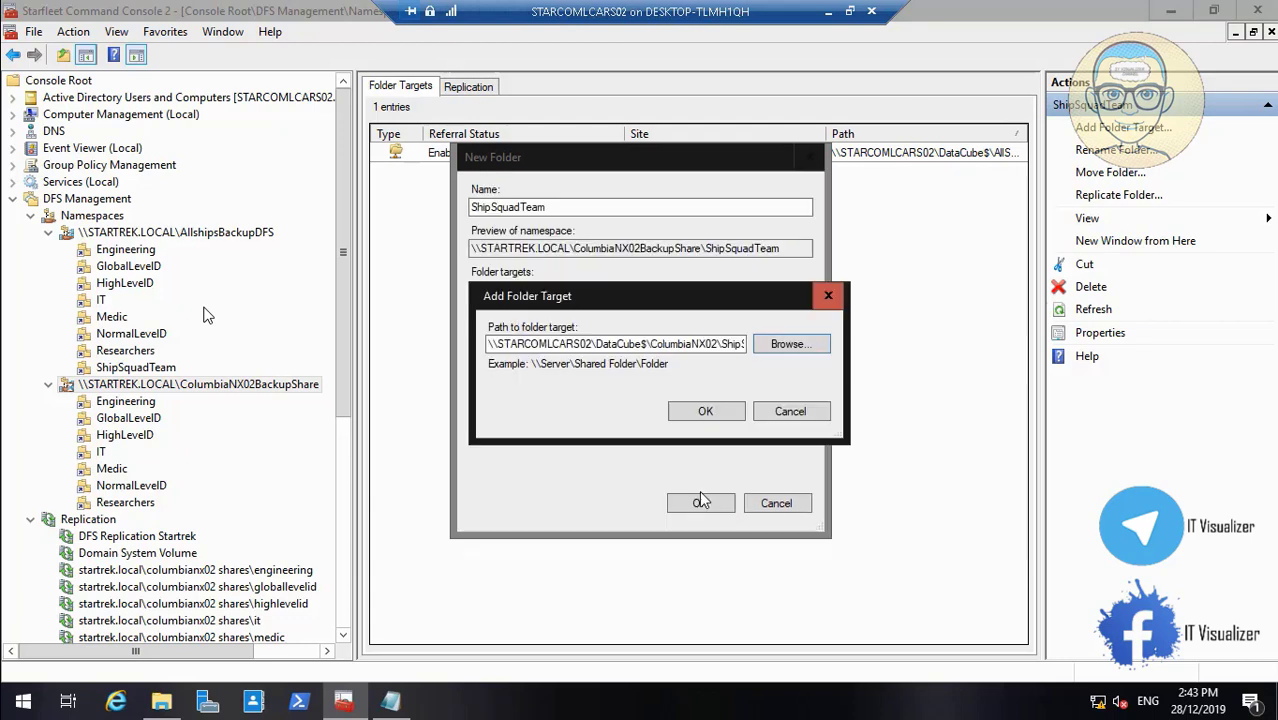
pyautogui.click(705, 412)
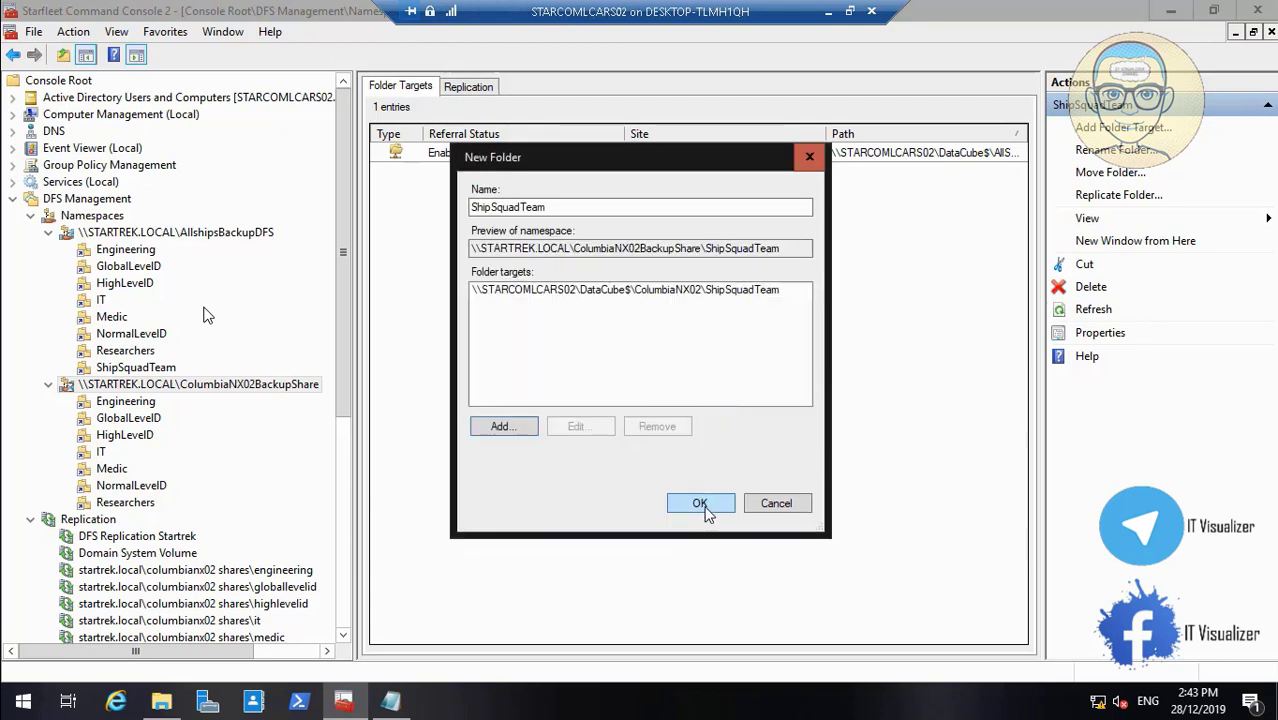
pyautogui.click(700, 504)
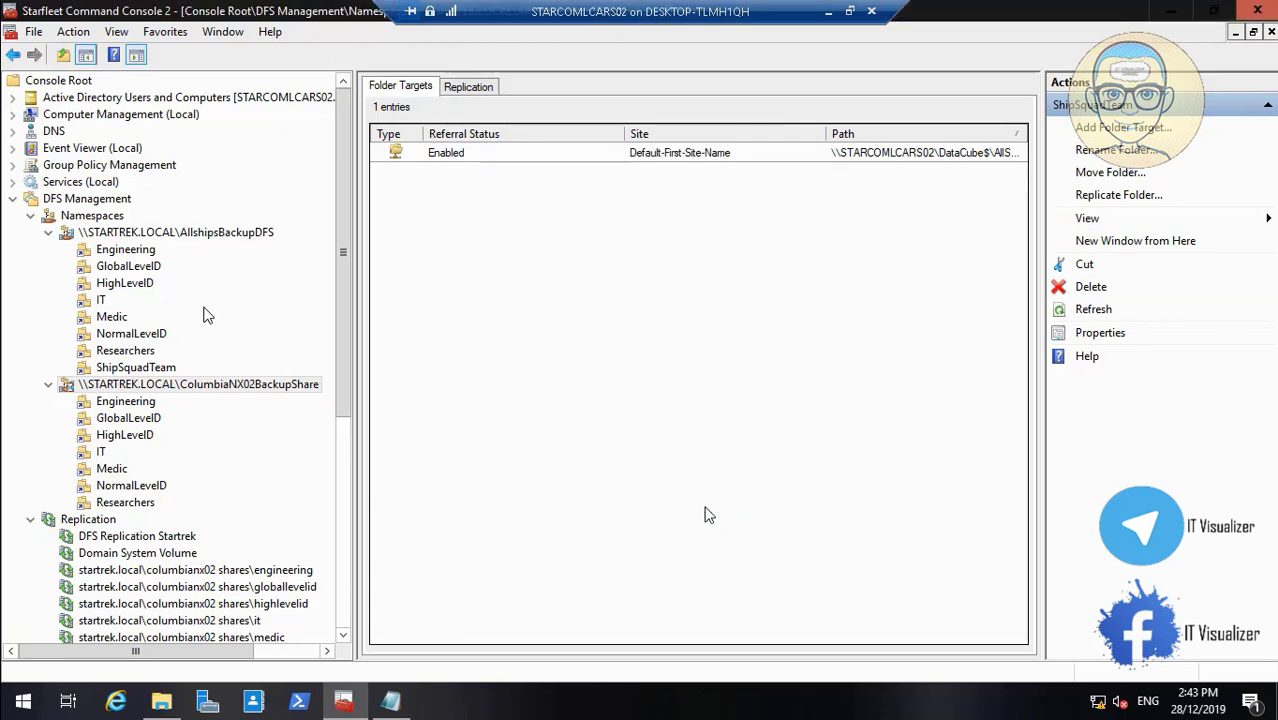
# Switch the Engineering folder to explicit view permissions and open its permission list
pyautogui.rightClick(138, 403)
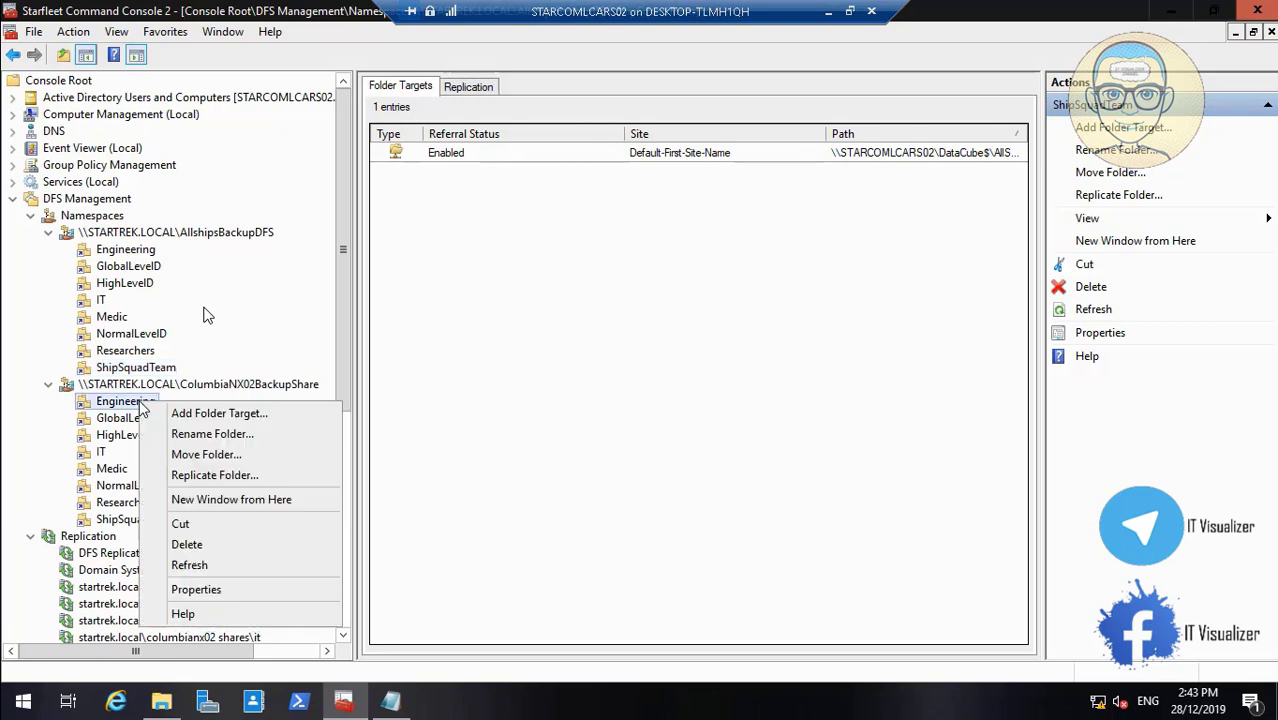
pyautogui.click(228, 590)
pyautogui.click(586, 170)
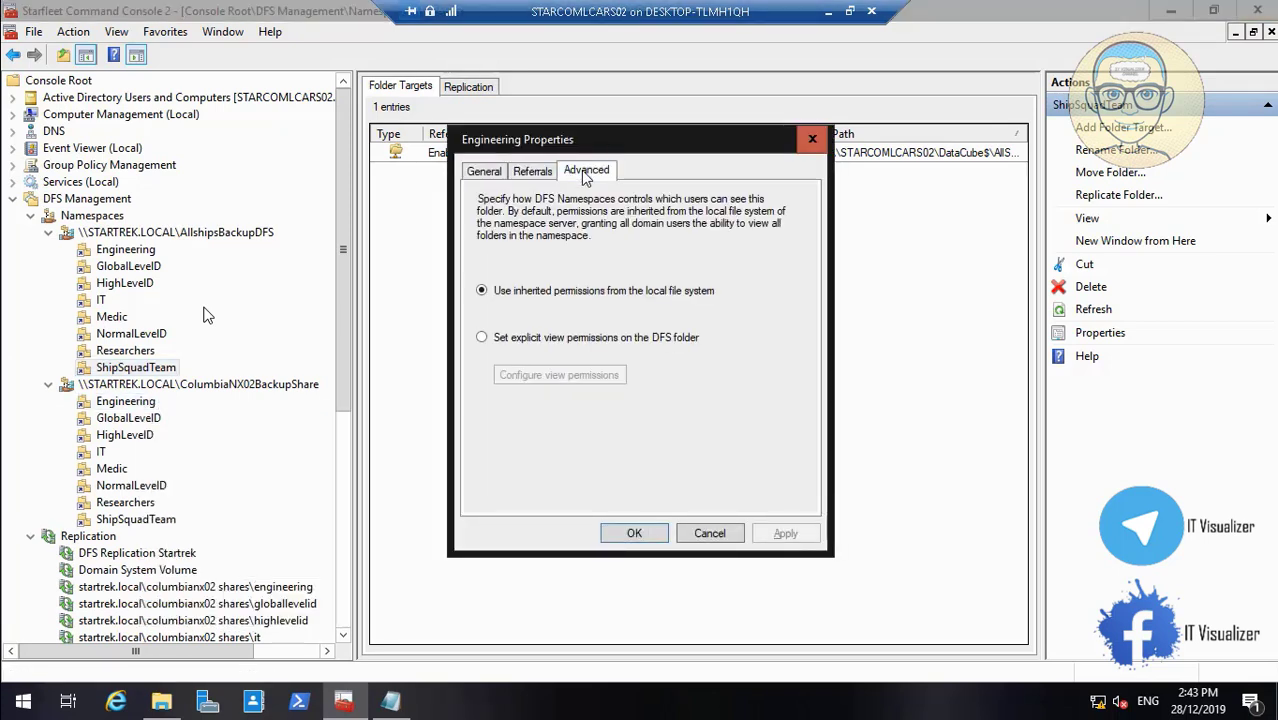
pyautogui.click(510, 337)
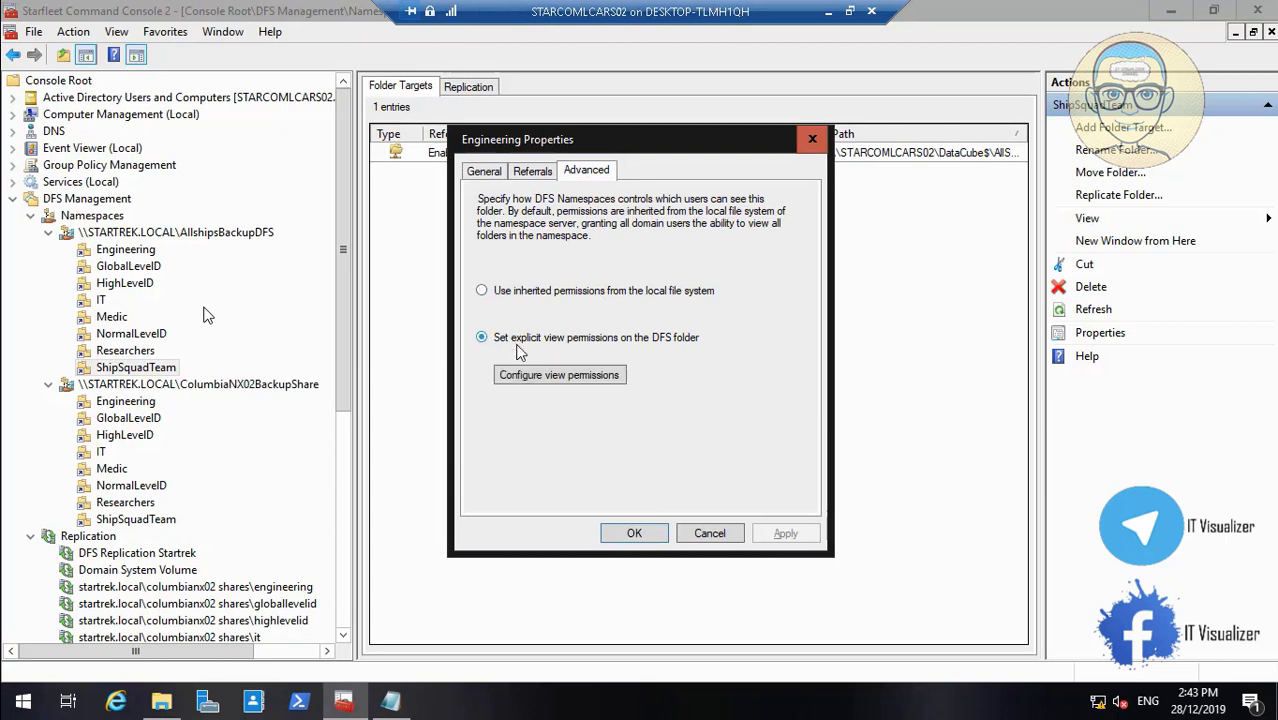
pyautogui.click(556, 380)
# Search the directory for groups matching 'Col' to add to Engineering
pyautogui.click(684, 331)
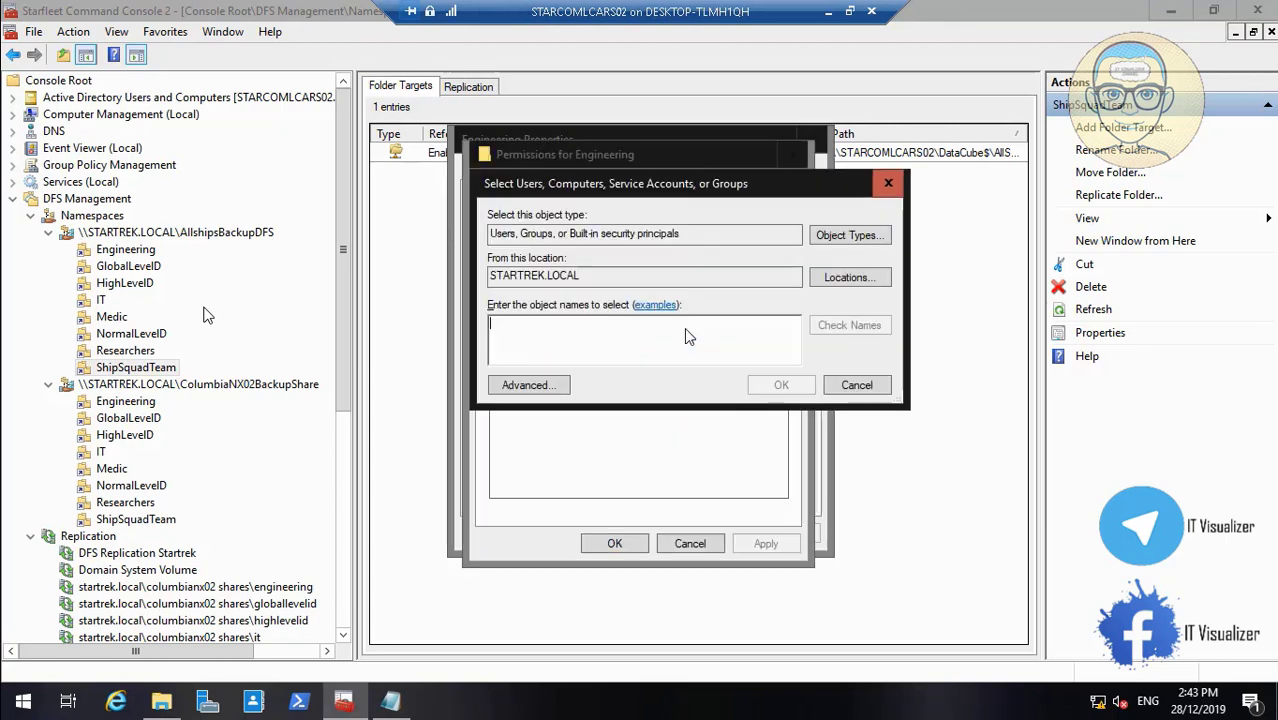
pyautogui.write('Col')
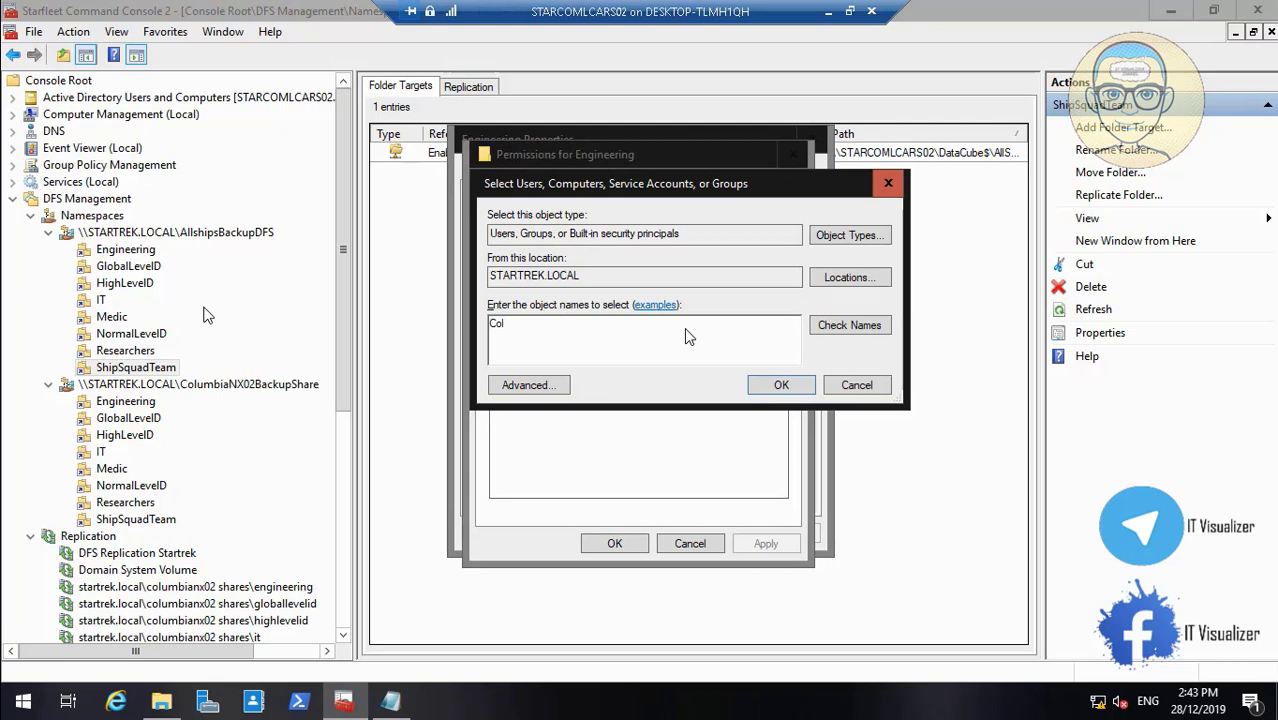
pyautogui.click(851, 325)
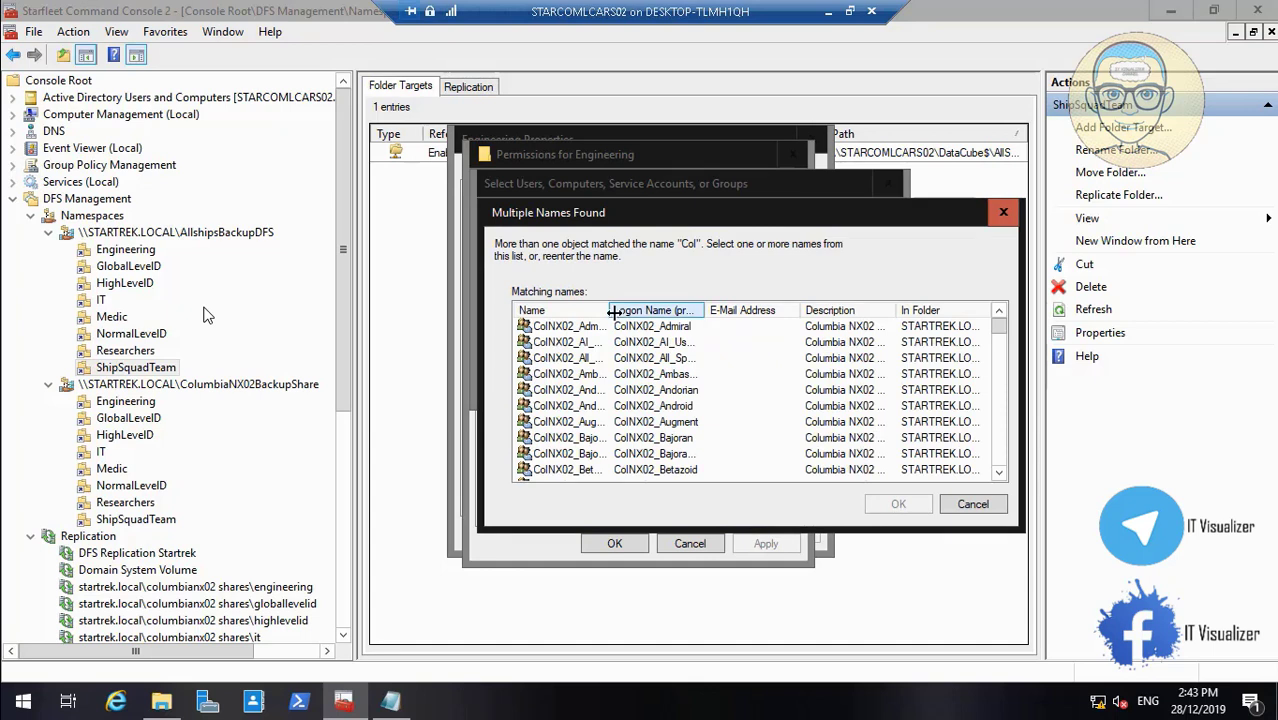
pyautogui.moveTo(612, 312); pyautogui.dragTo(680, 312)
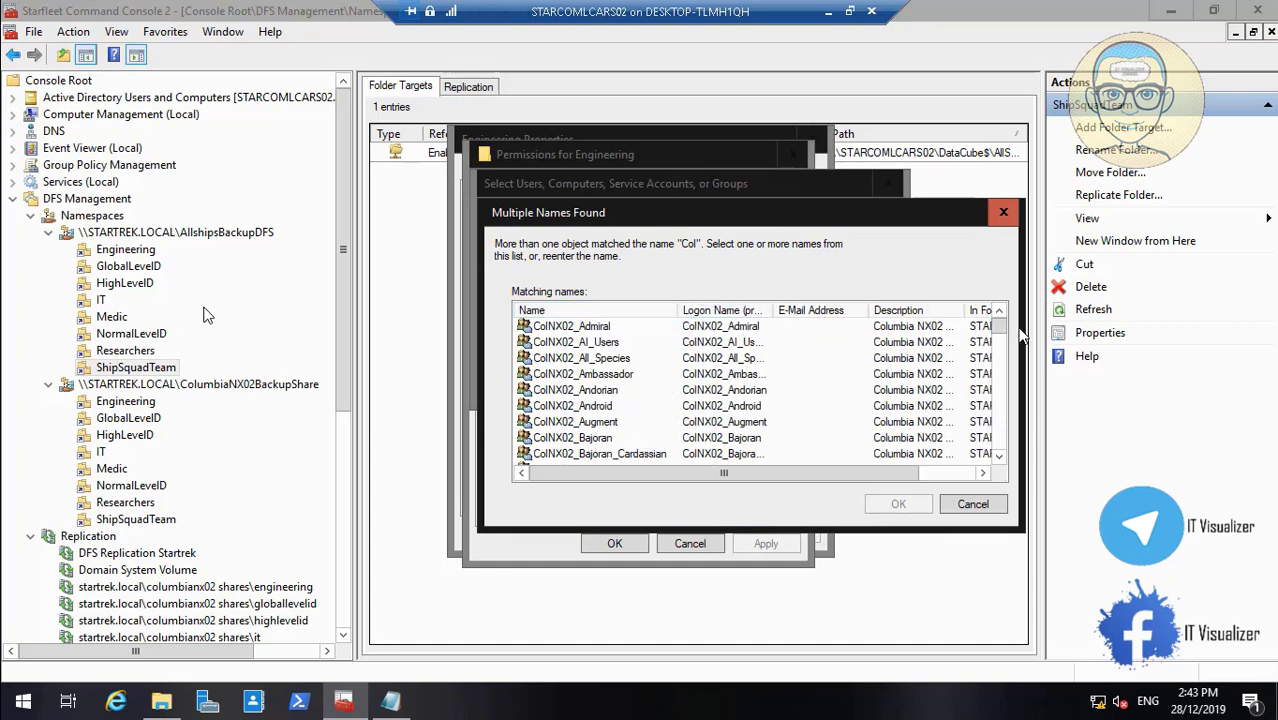
pyautogui.moveTo(1000, 328); pyautogui.dragTo(1012, 376)
# Grant ColNX02_Engineering Read on Engineering, apply, and close its properties
pyautogui.click(615, 406)
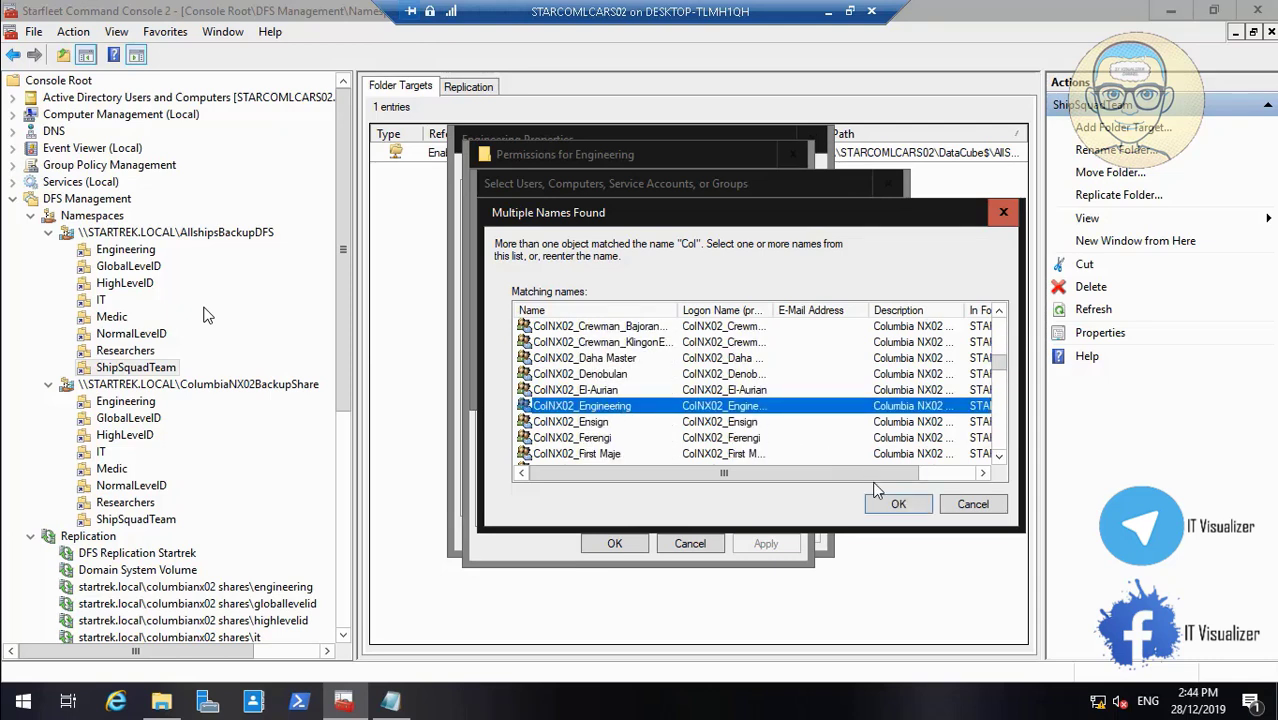
pyautogui.click(896, 503)
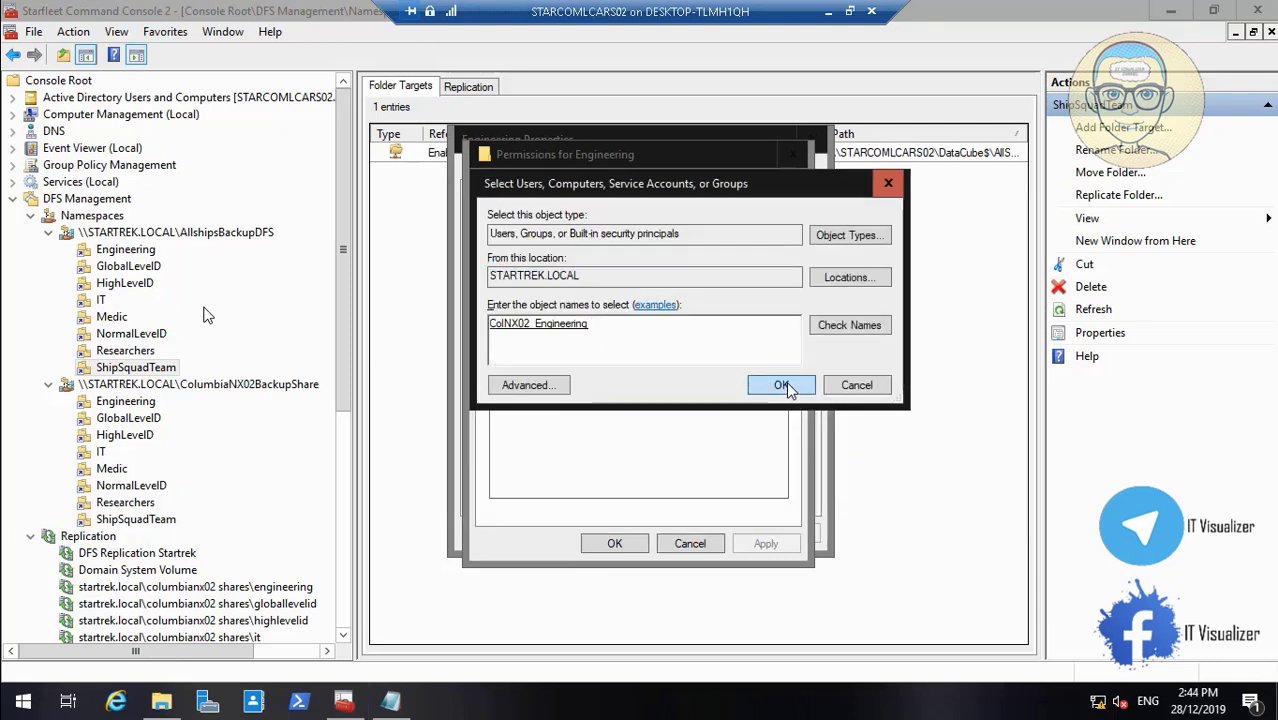
pyautogui.click(782, 386)
pyautogui.click(765, 543)
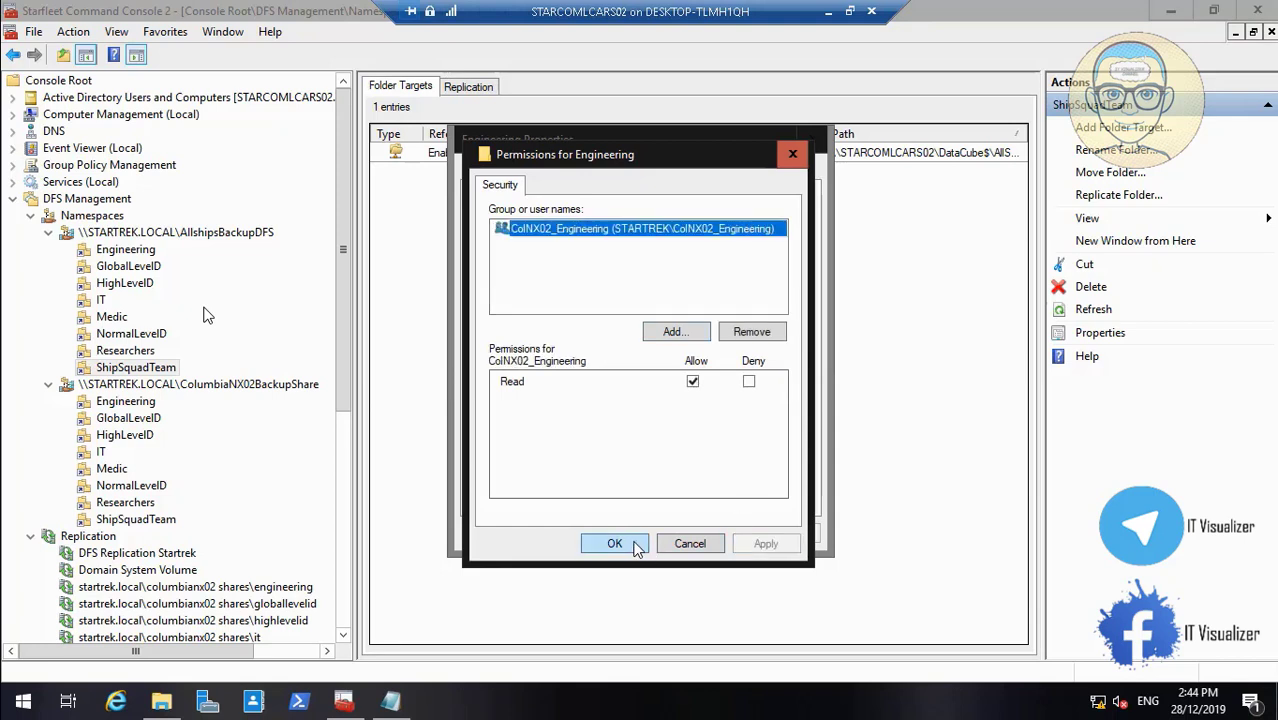
pyautogui.click(614, 543)
pyautogui.click(782, 534)
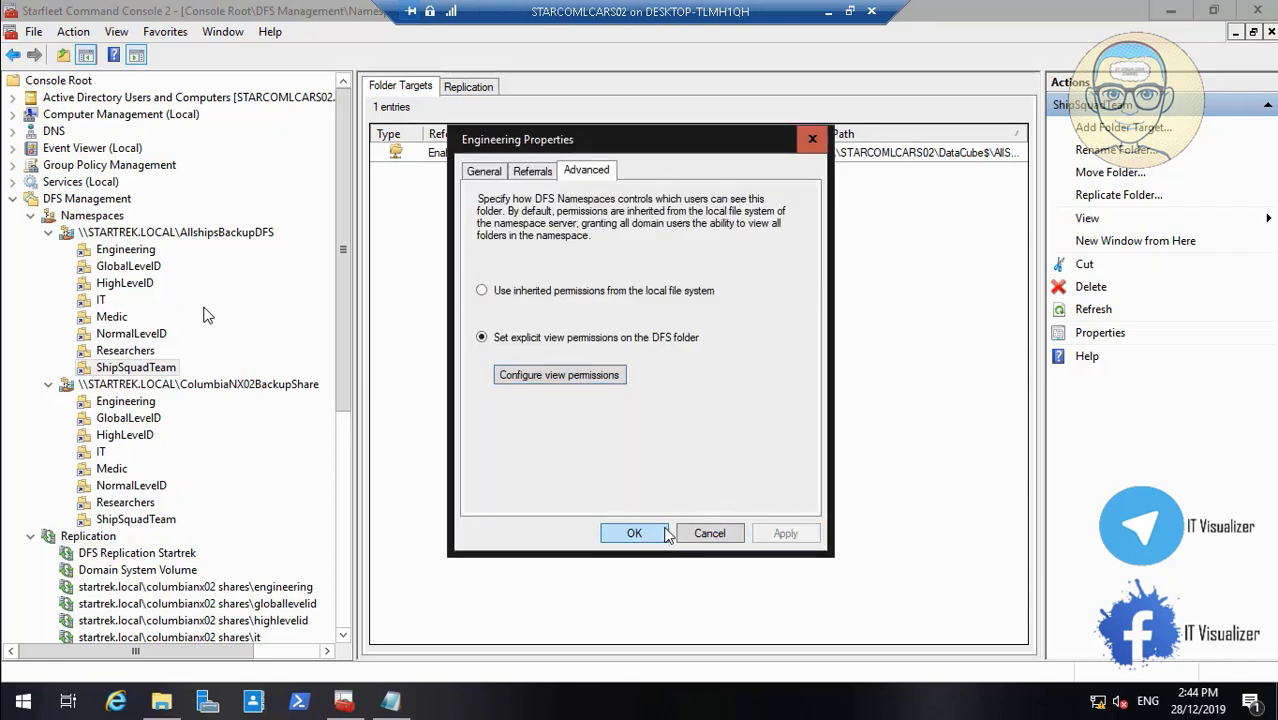
pyautogui.click(634, 533)
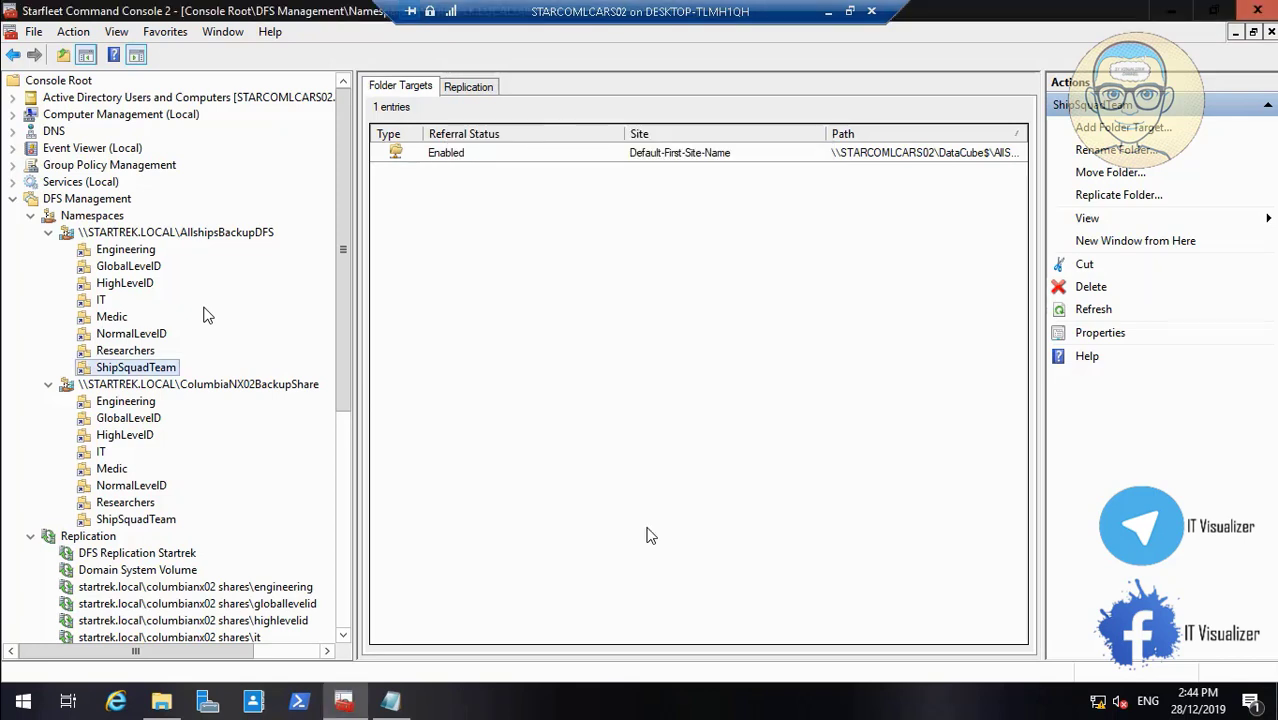
# Switch GlobalLevelID to explicit view permissions, then minimise the remote session
pyautogui.rightClick(145, 419)
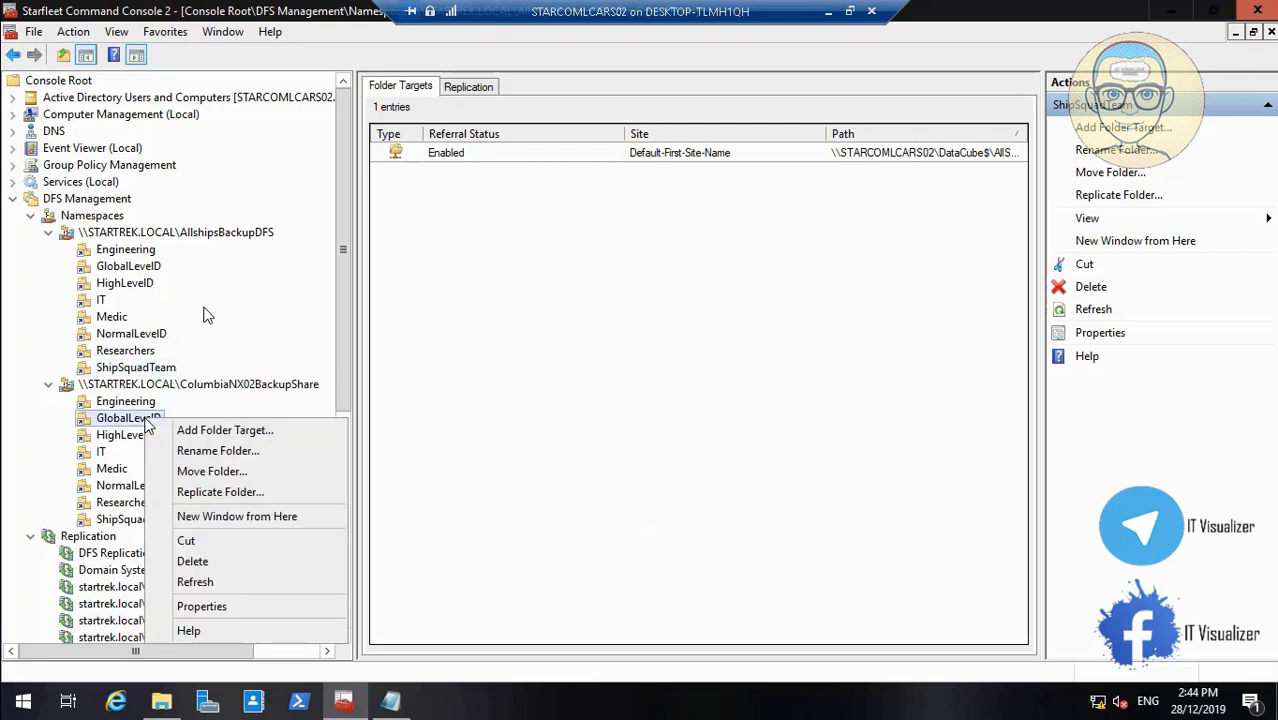
pyautogui.click(248, 607)
pyautogui.click(592, 172)
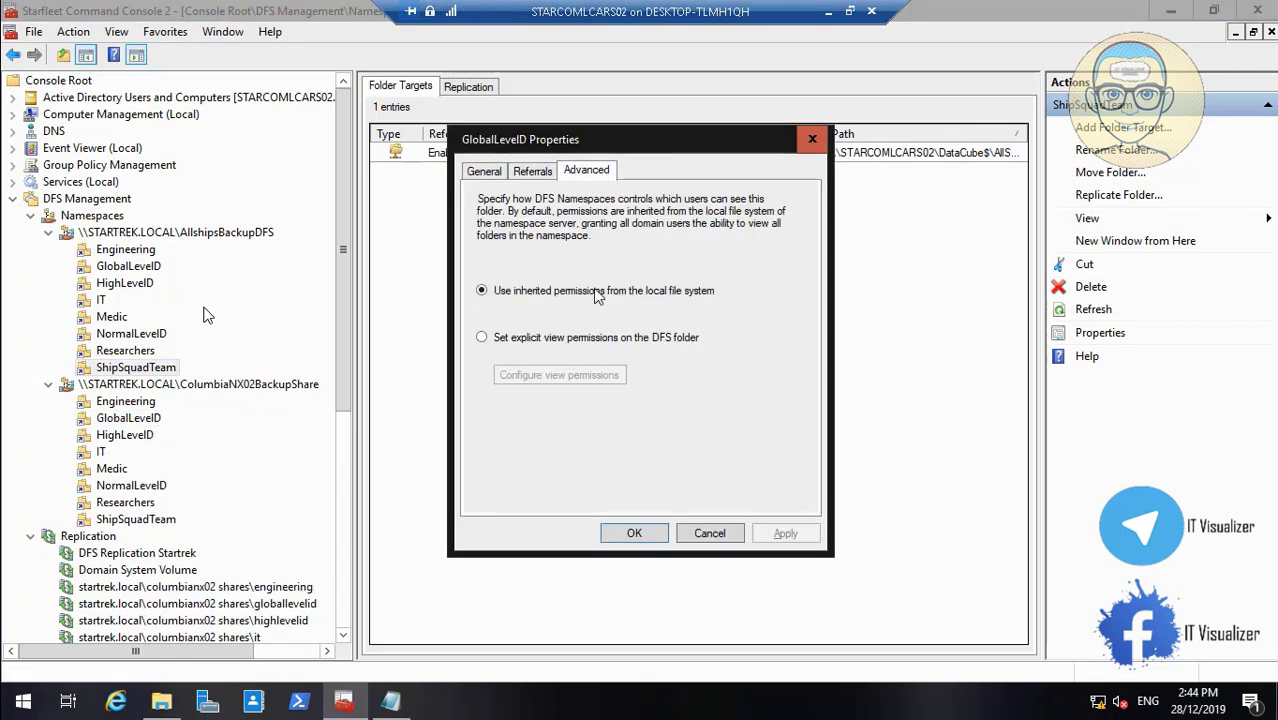
pyautogui.click(548, 340)
pyautogui.click(578, 375)
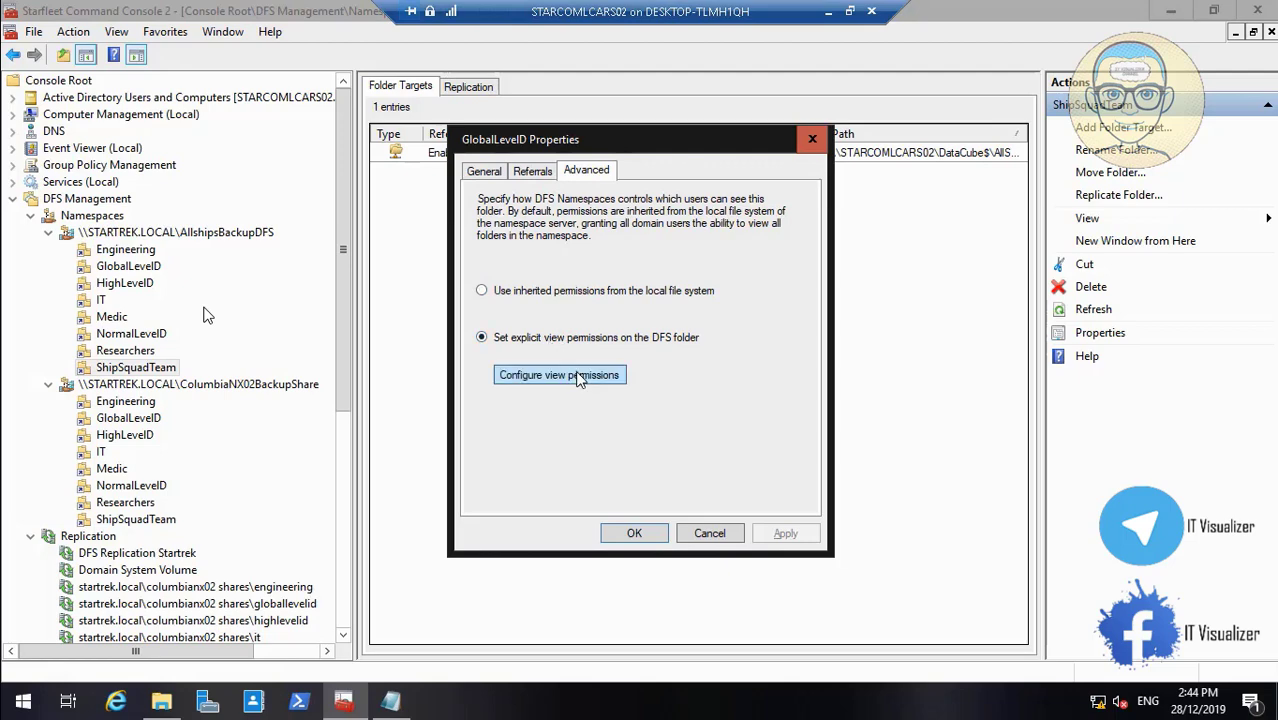
pyautogui.click(828, 12)
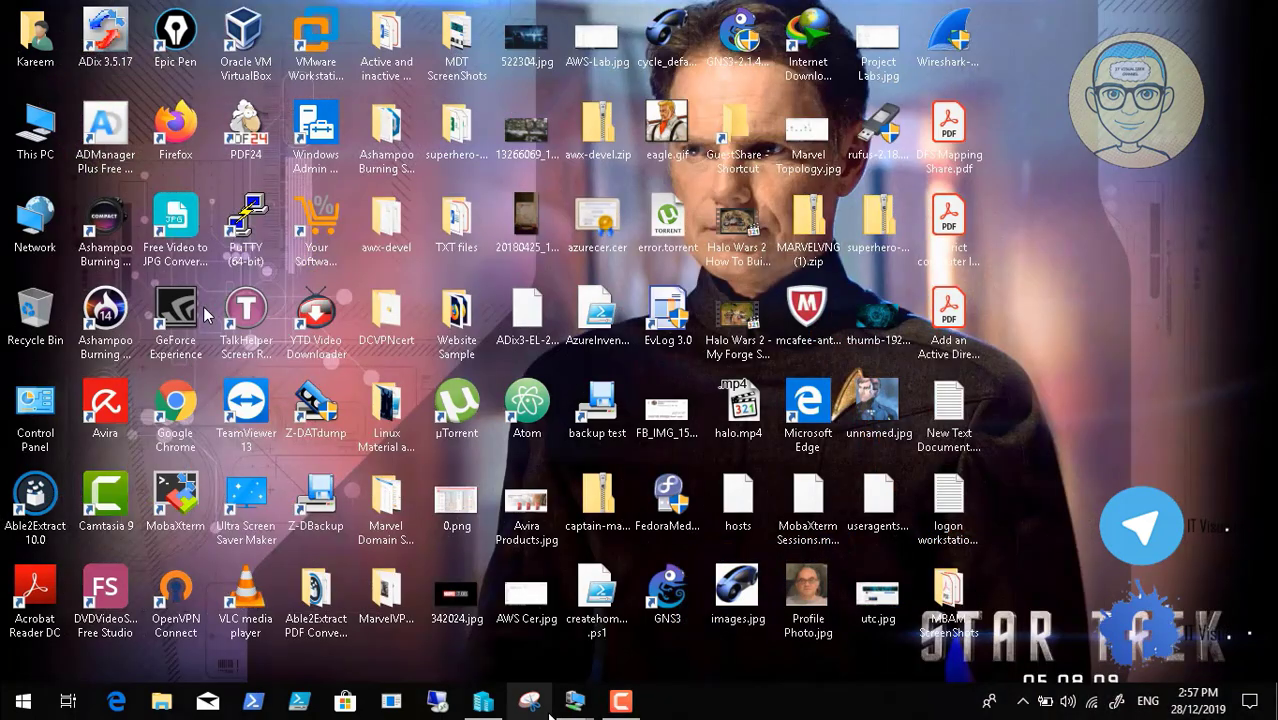
# Restore the STARCOMLCARS02 remote session from its taskbar preview
pyautogui.moveTo(574, 701)
pyautogui.click(697, 614)
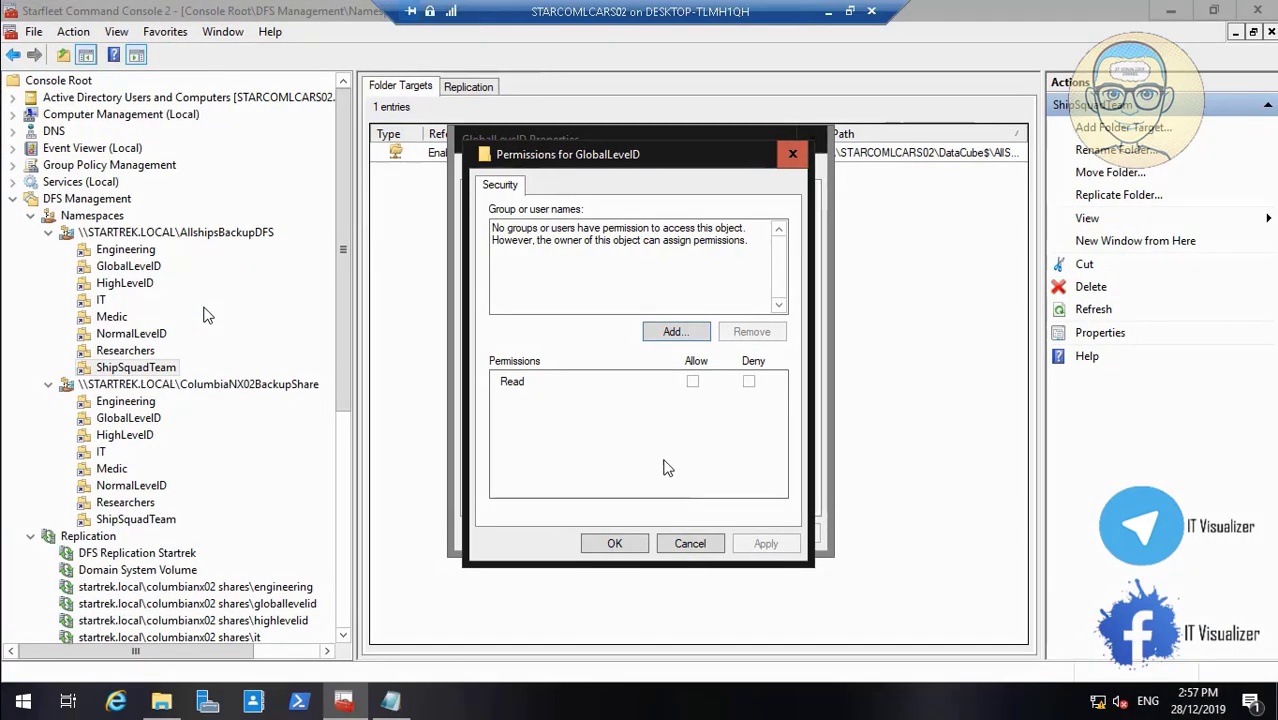
# Search the directory for groups matching 'col' for GlobalLevelID's permissions
pyautogui.click(669, 334)
pyautogui.write('col')
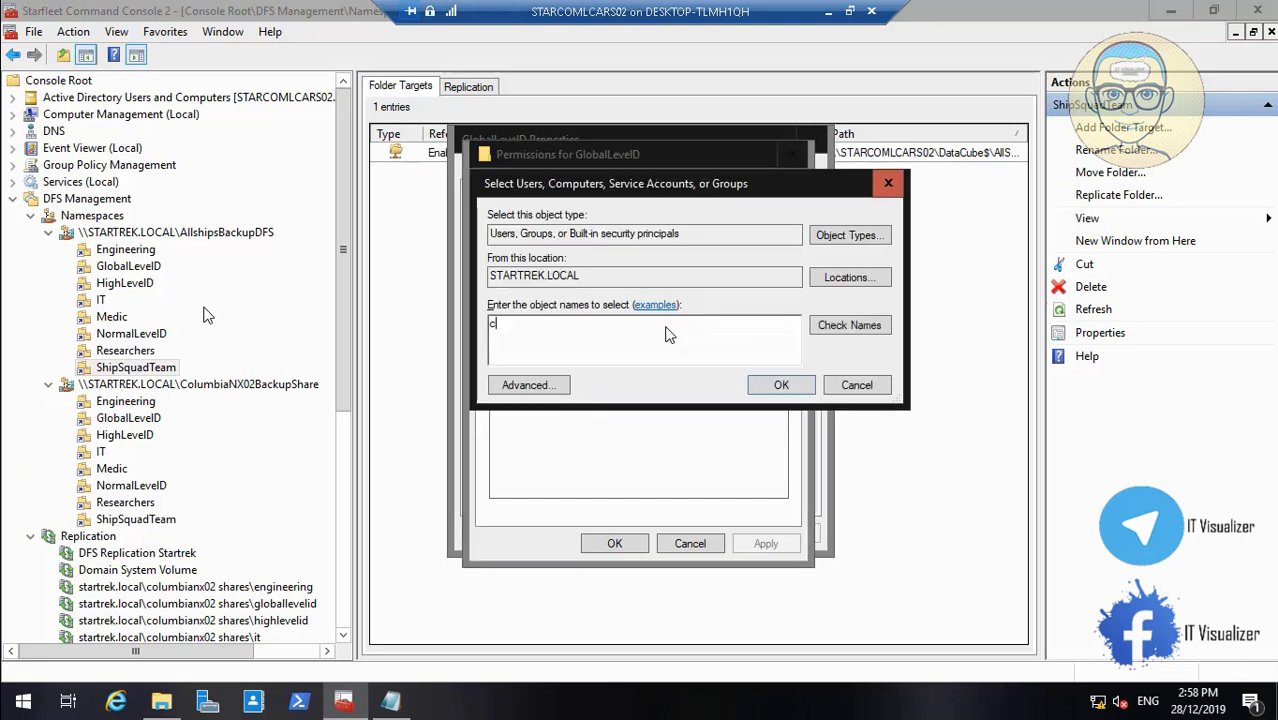
pyautogui.click(842, 333)
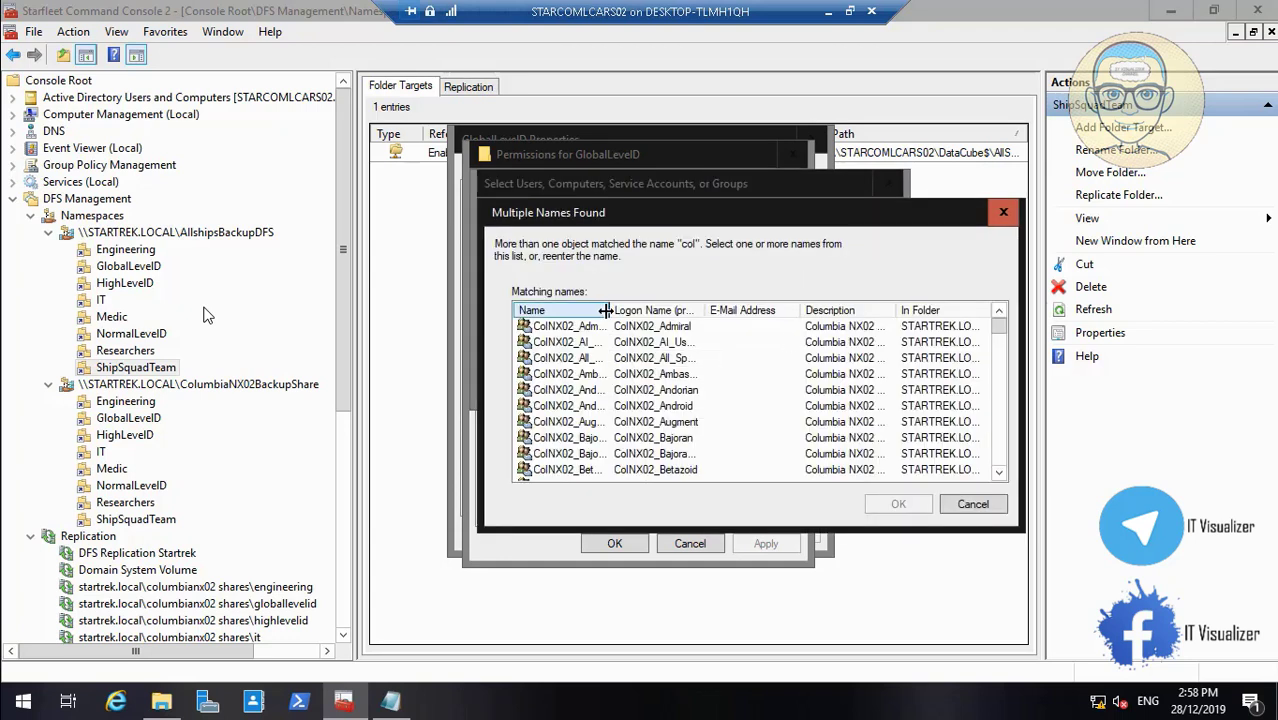
pyautogui.moveTo(605, 310); pyautogui.dragTo(686, 310)
pyautogui.click(997, 345)
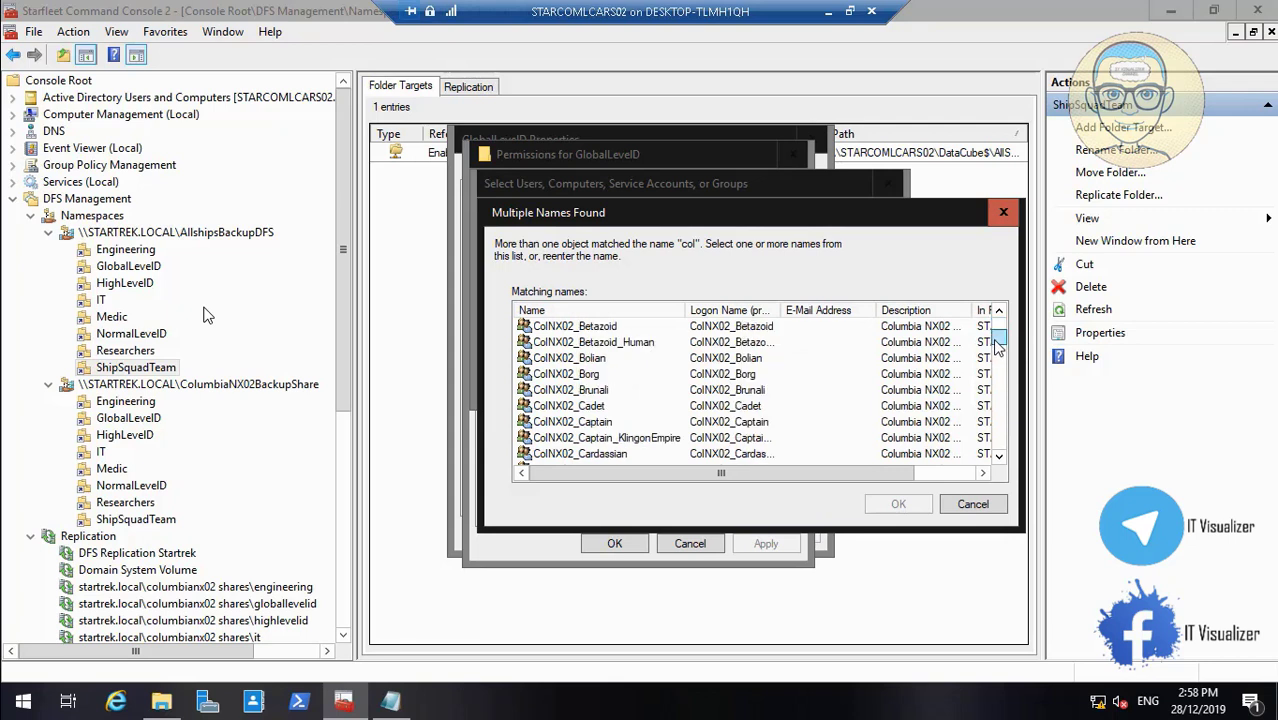
pyautogui.moveTo(995, 341); pyautogui.dragTo(1015, 417)
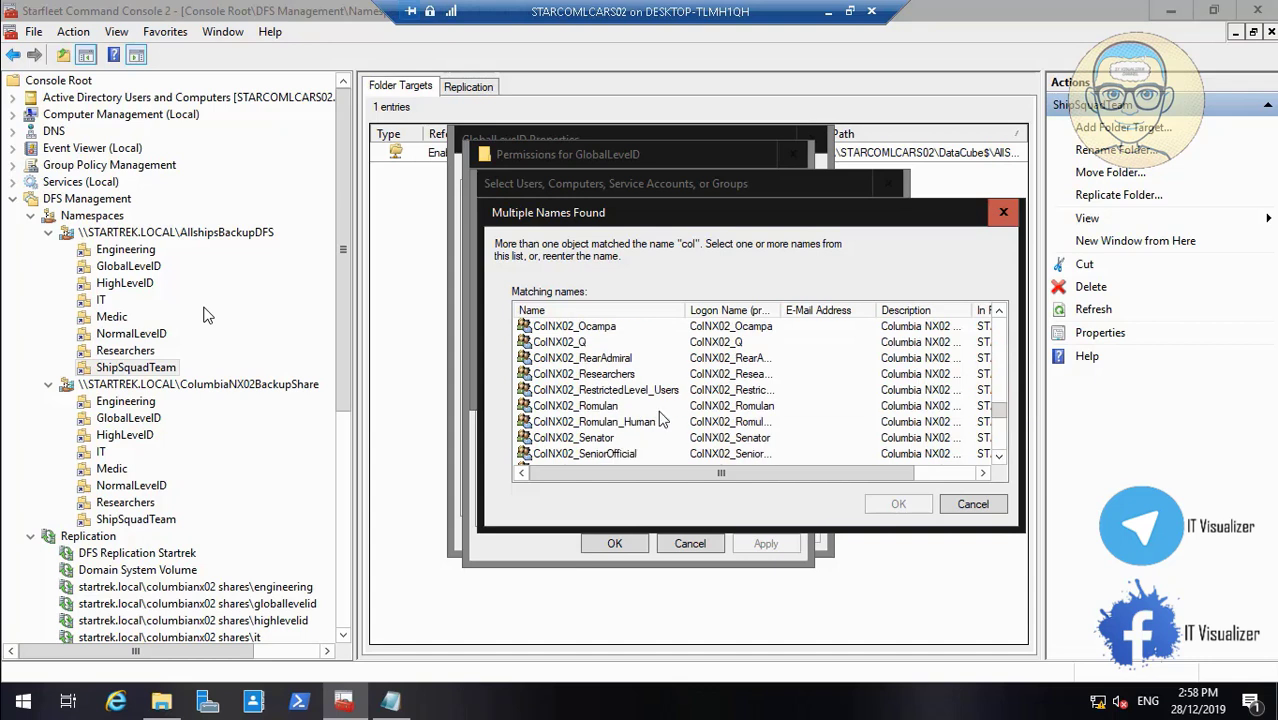
pyautogui.click(1000, 457)
pyautogui.click(1000, 457)
pyautogui.click(1000, 457)
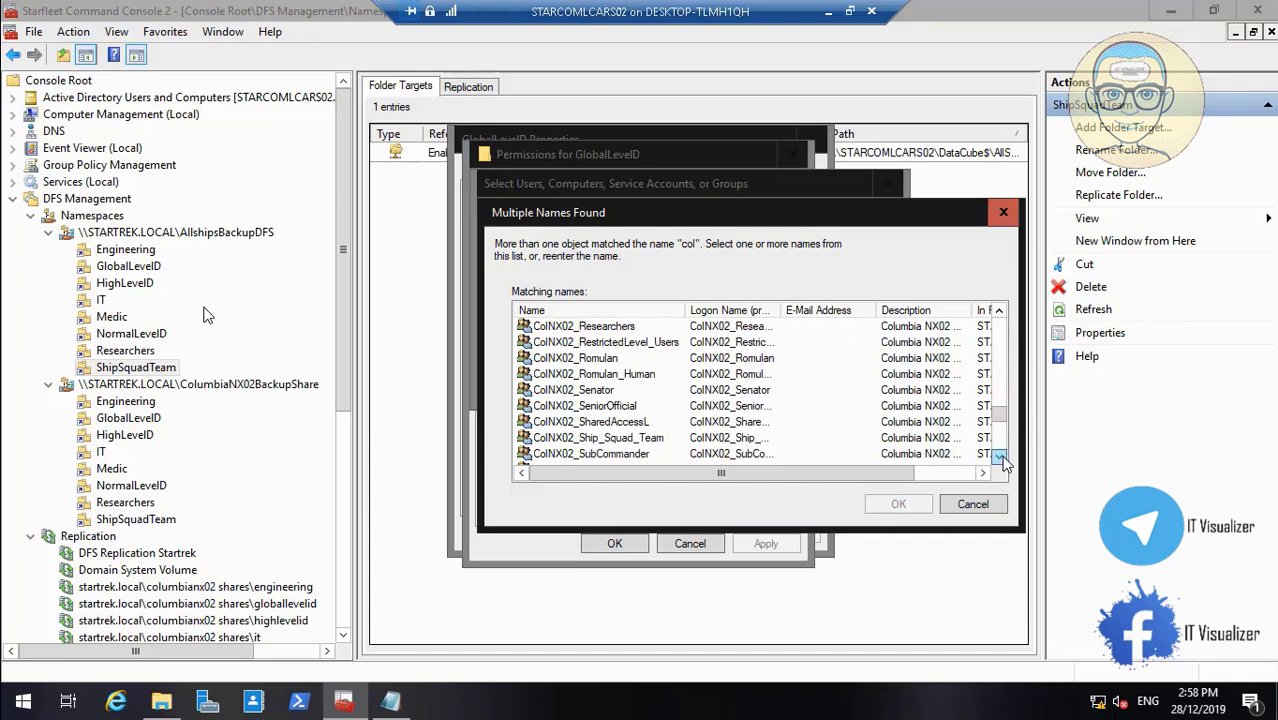
# Grant ColNX02_SharedAccessL Read on GlobalLevelID, apply, and close its properties
pyautogui.click(632, 422)
pyautogui.click(898, 504)
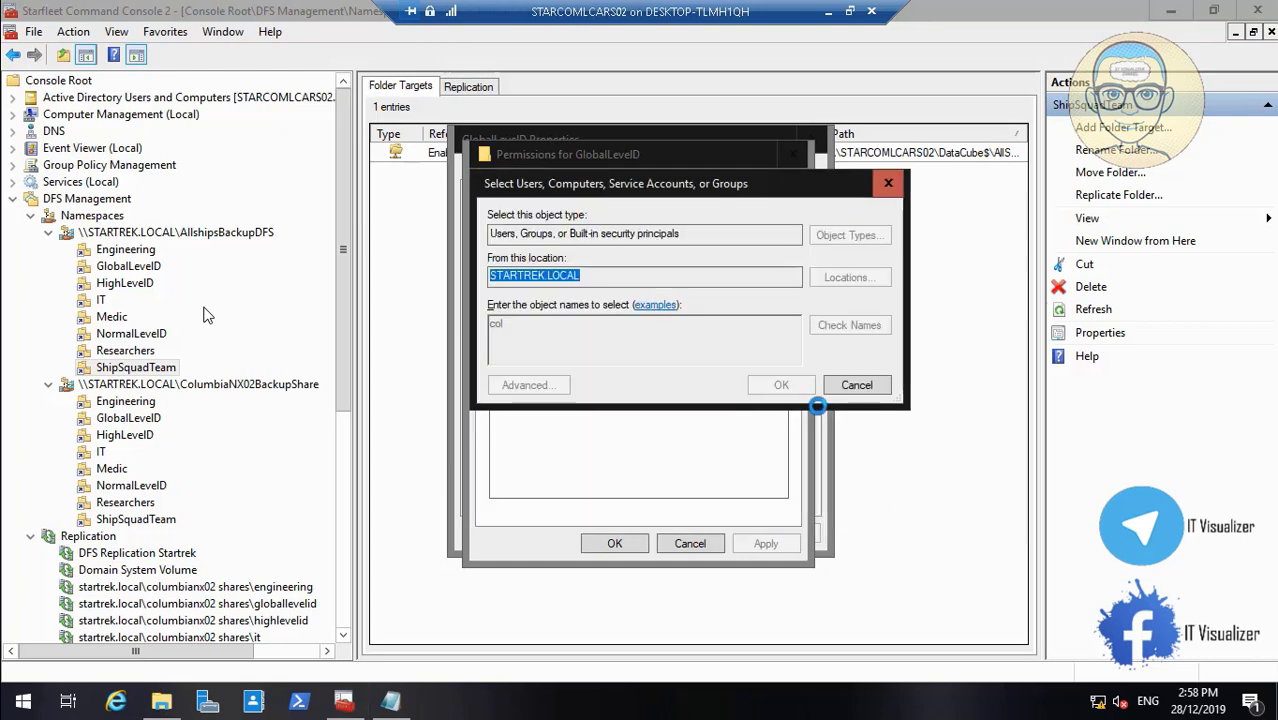
pyautogui.click(779, 385)
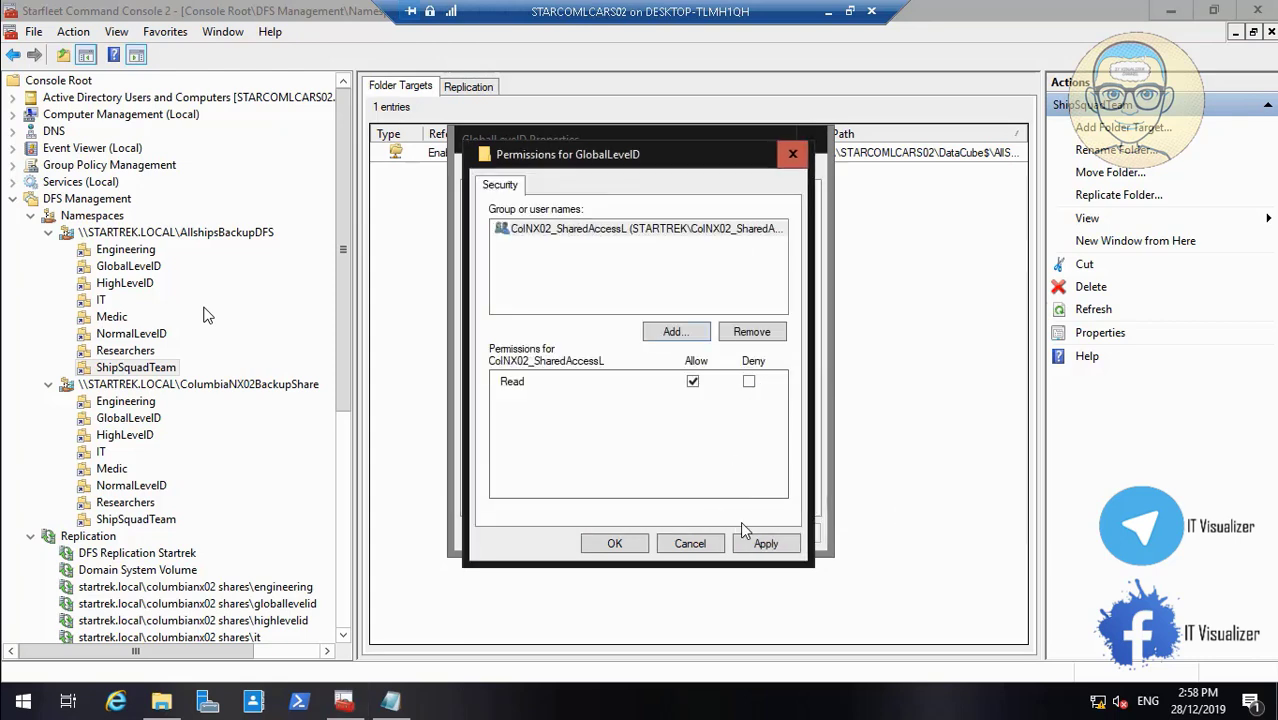
pyautogui.click(765, 543)
pyautogui.click(622, 542)
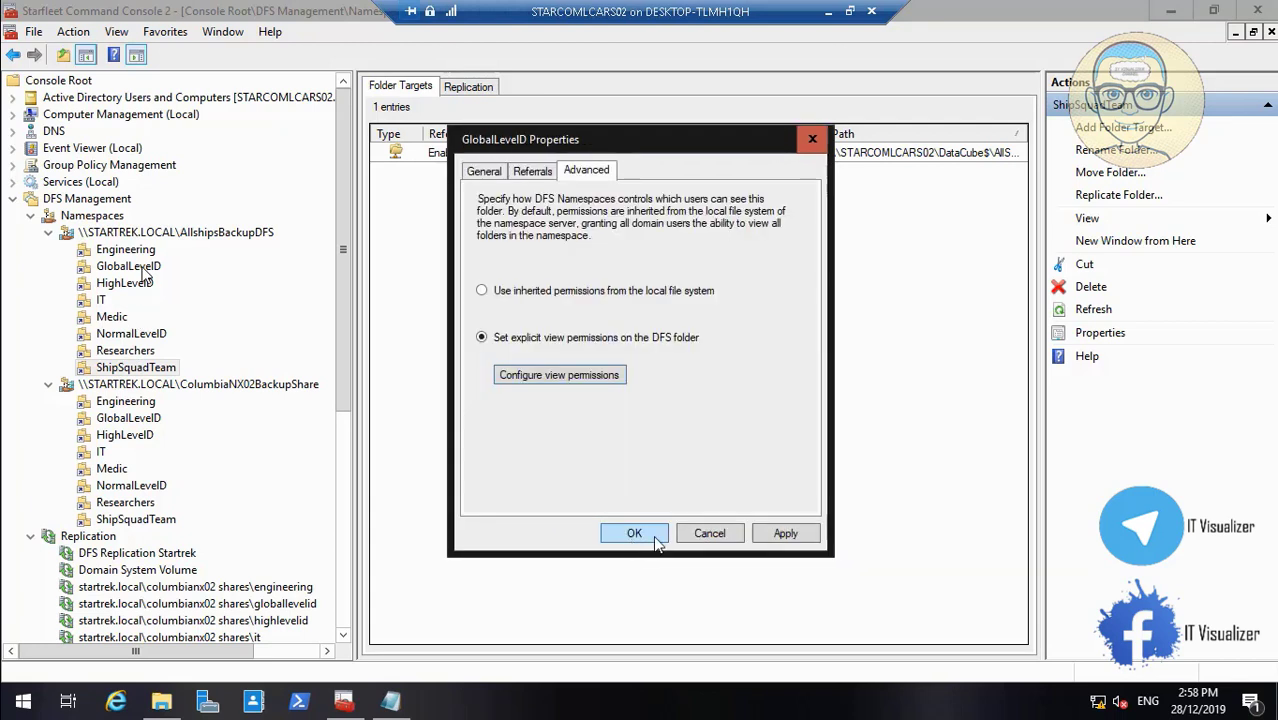
pyautogui.click(650, 532)
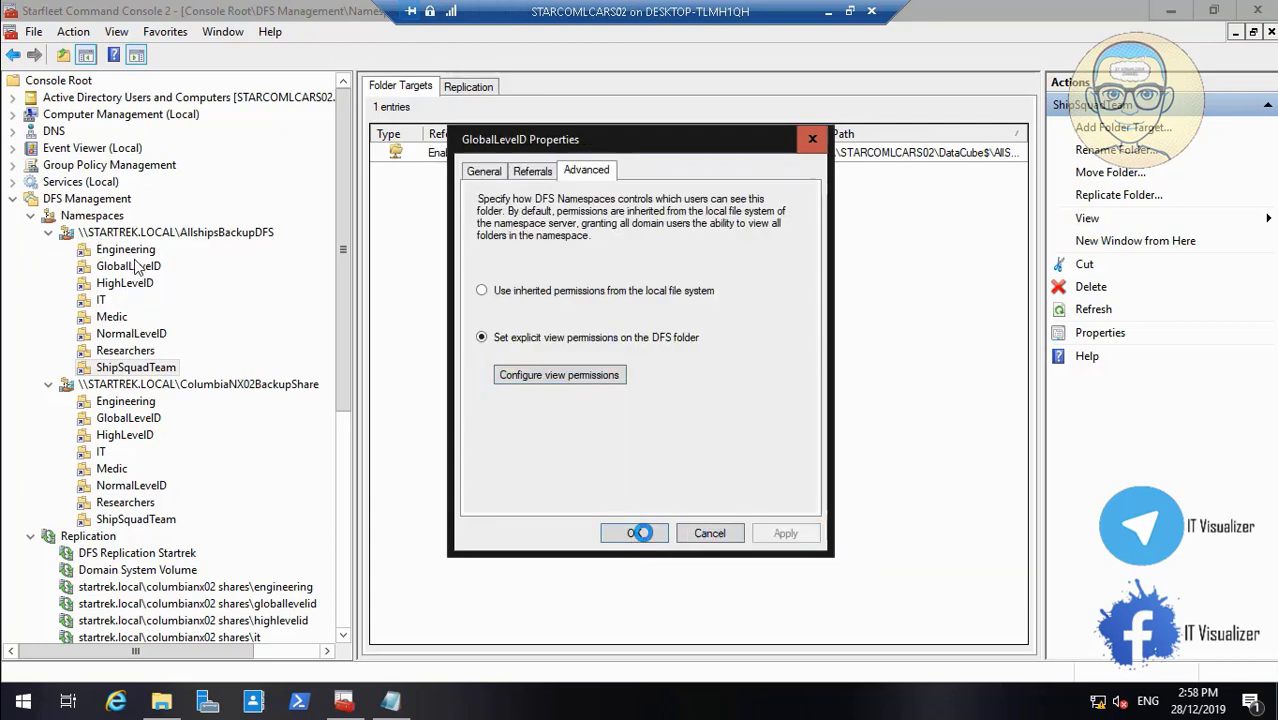
pyautogui.click(130, 440)
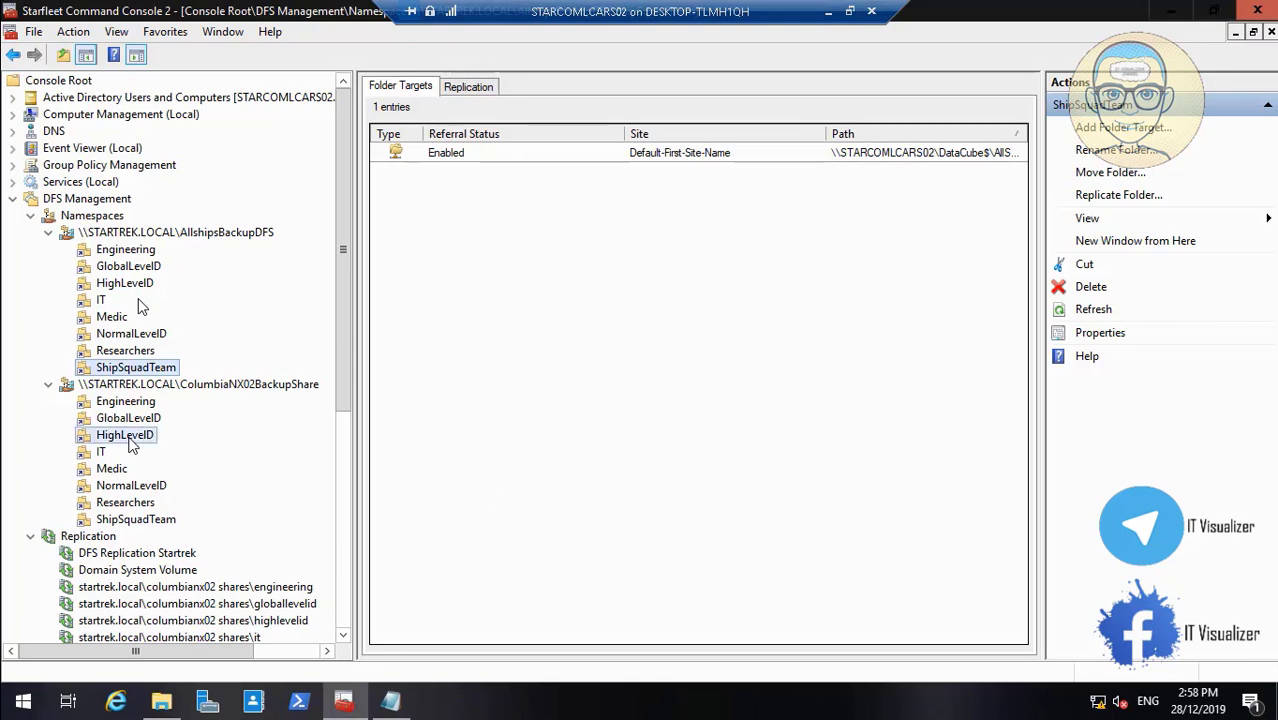
# Switch the HighLevelID folder to explicit view permissions and open its permission list
pyautogui.rightClick(130, 442)
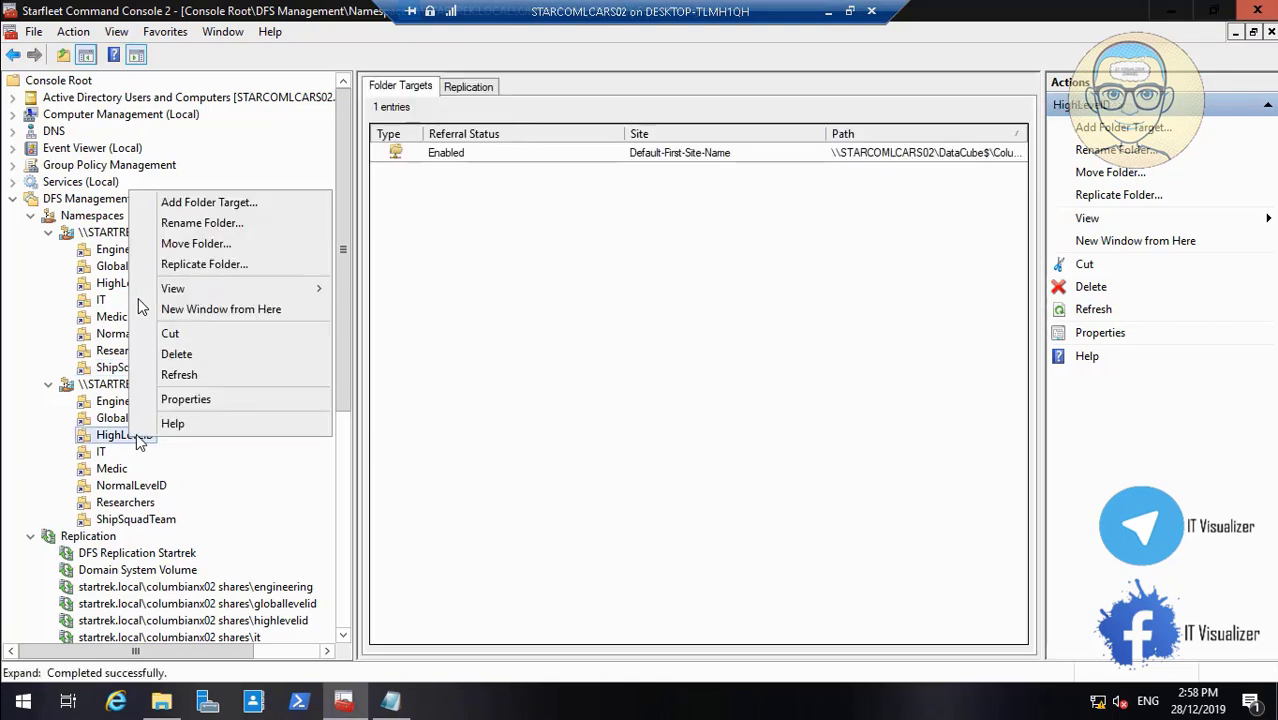
pyautogui.click(186, 399)
pyautogui.click(588, 171)
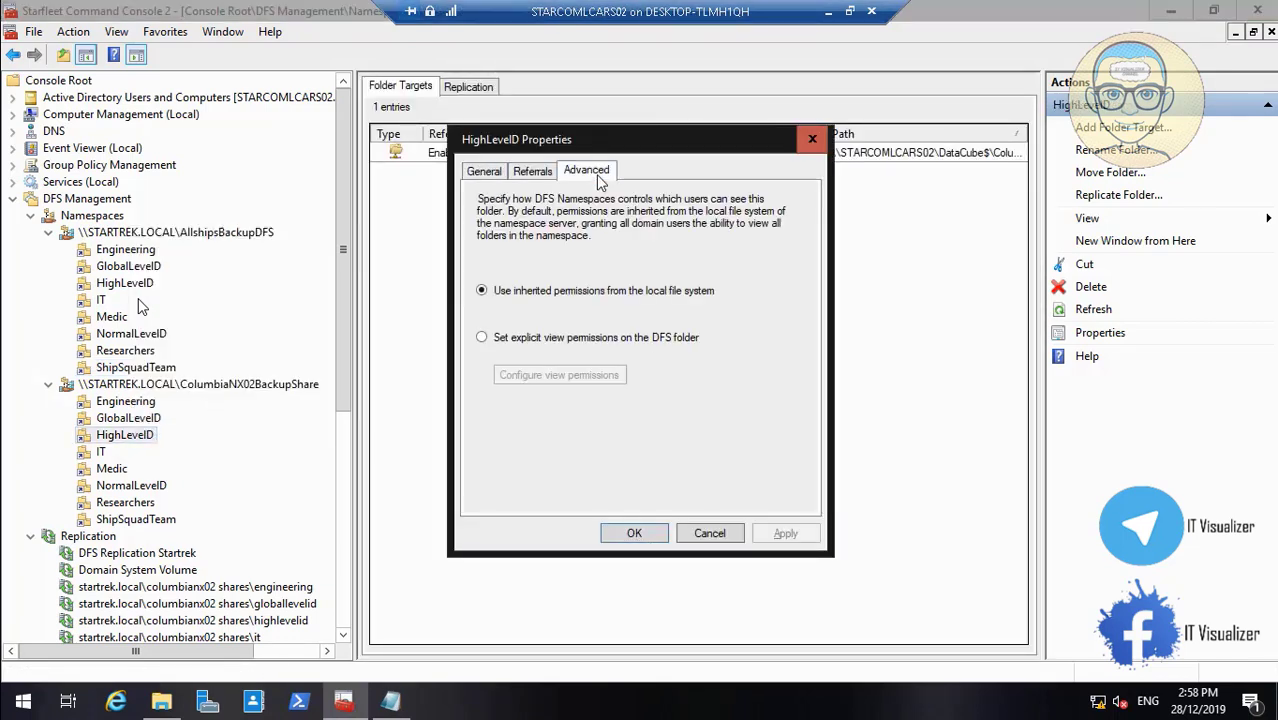
pyautogui.click(566, 340)
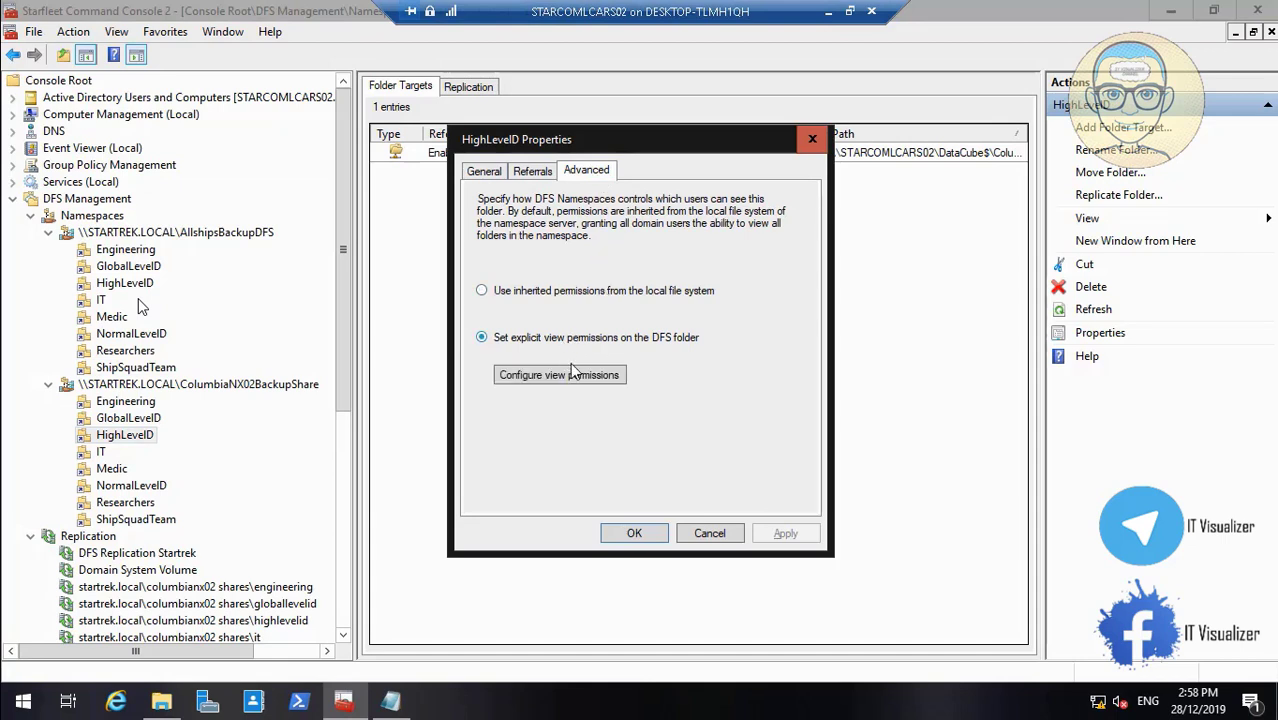
pyautogui.click(576, 376)
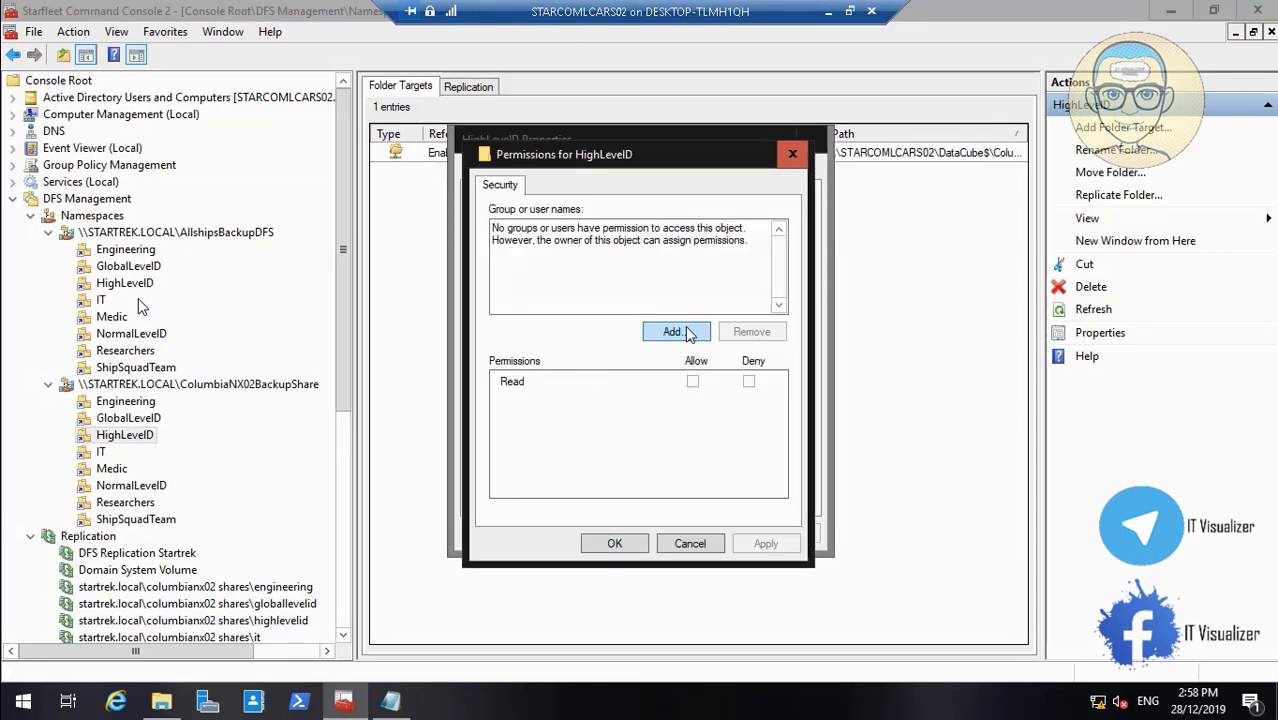
# Look up directory groups matching 'col' for HighLevelID
pyautogui.click(676, 332)
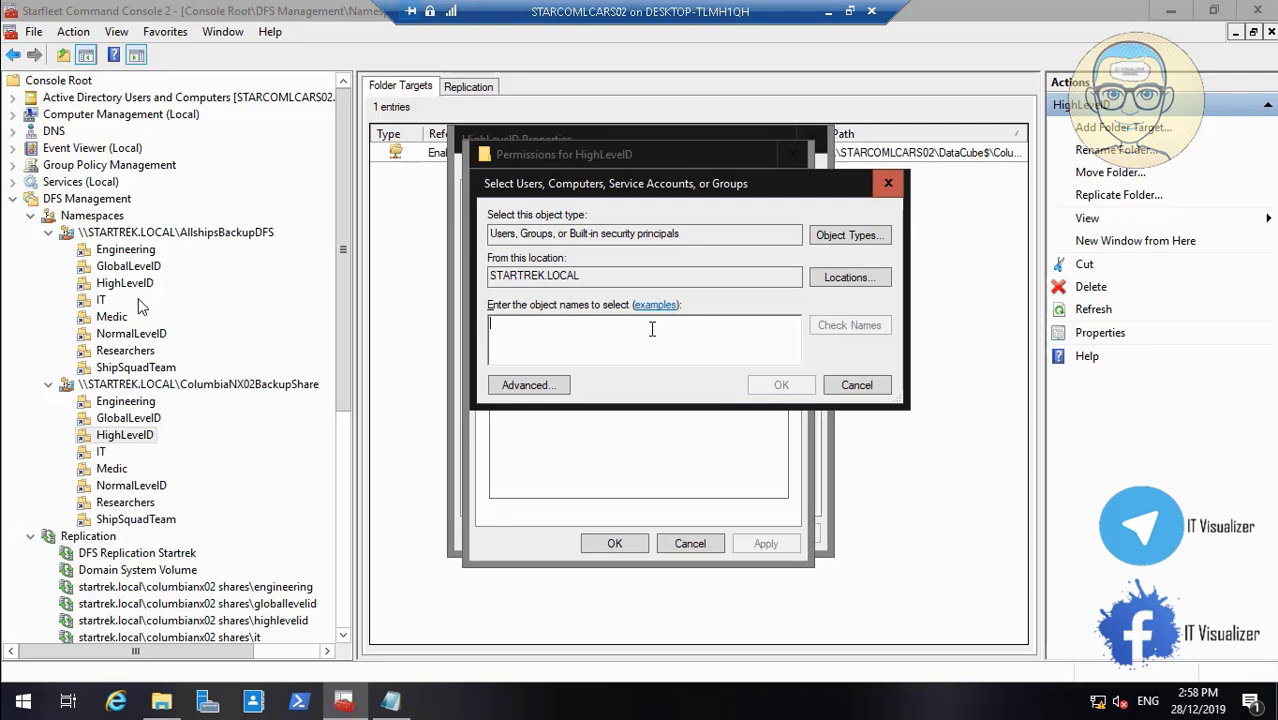
pyautogui.write('col')
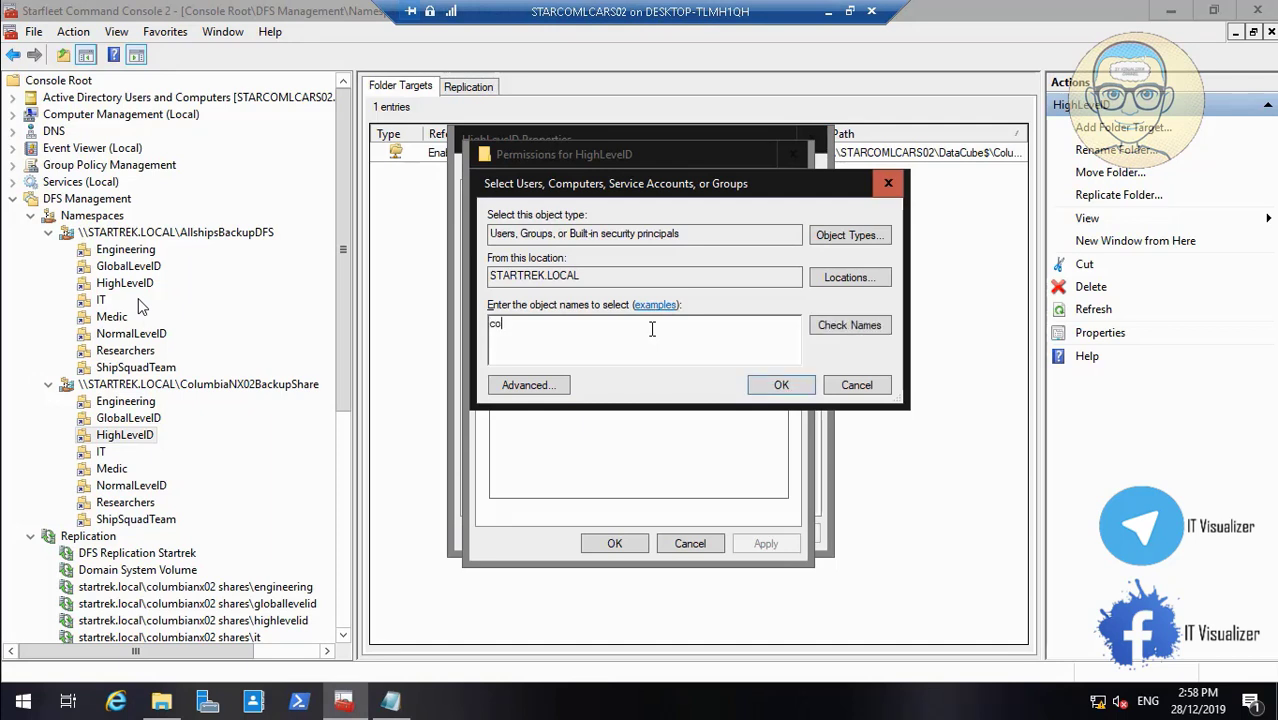
pyautogui.click(822, 328)
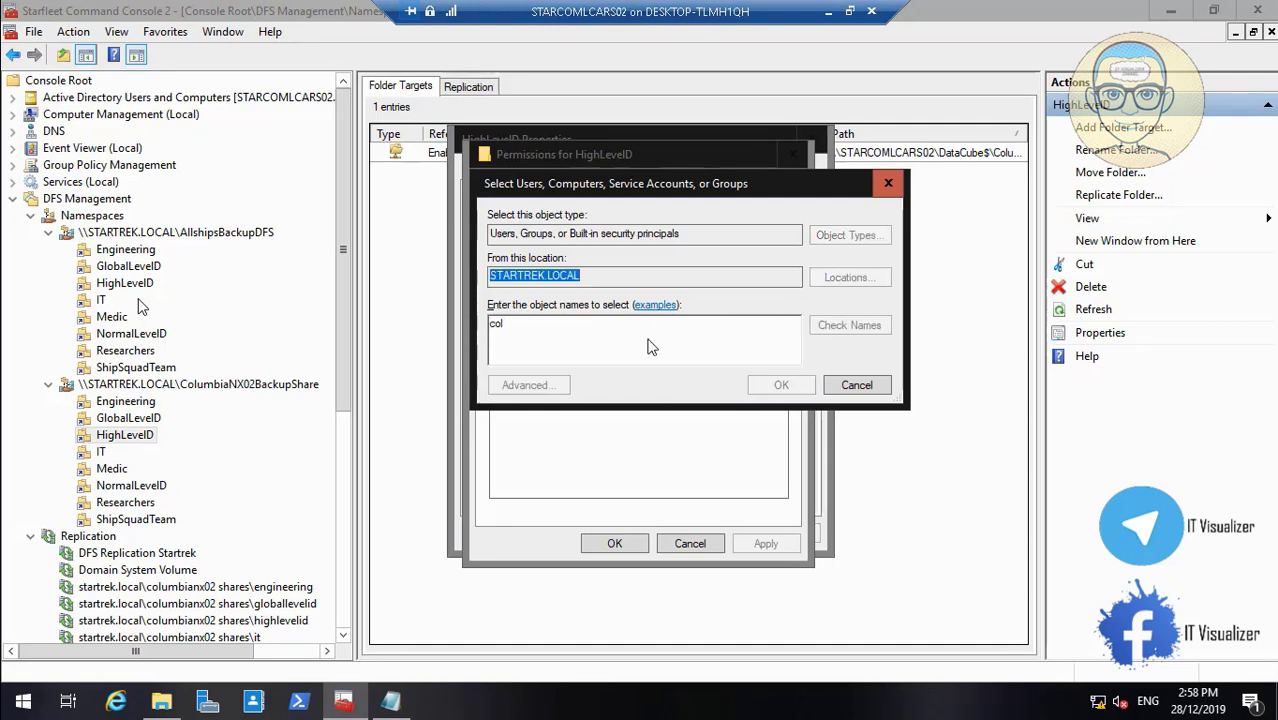
pyautogui.moveTo(610, 311); pyautogui.dragTo(655, 311)
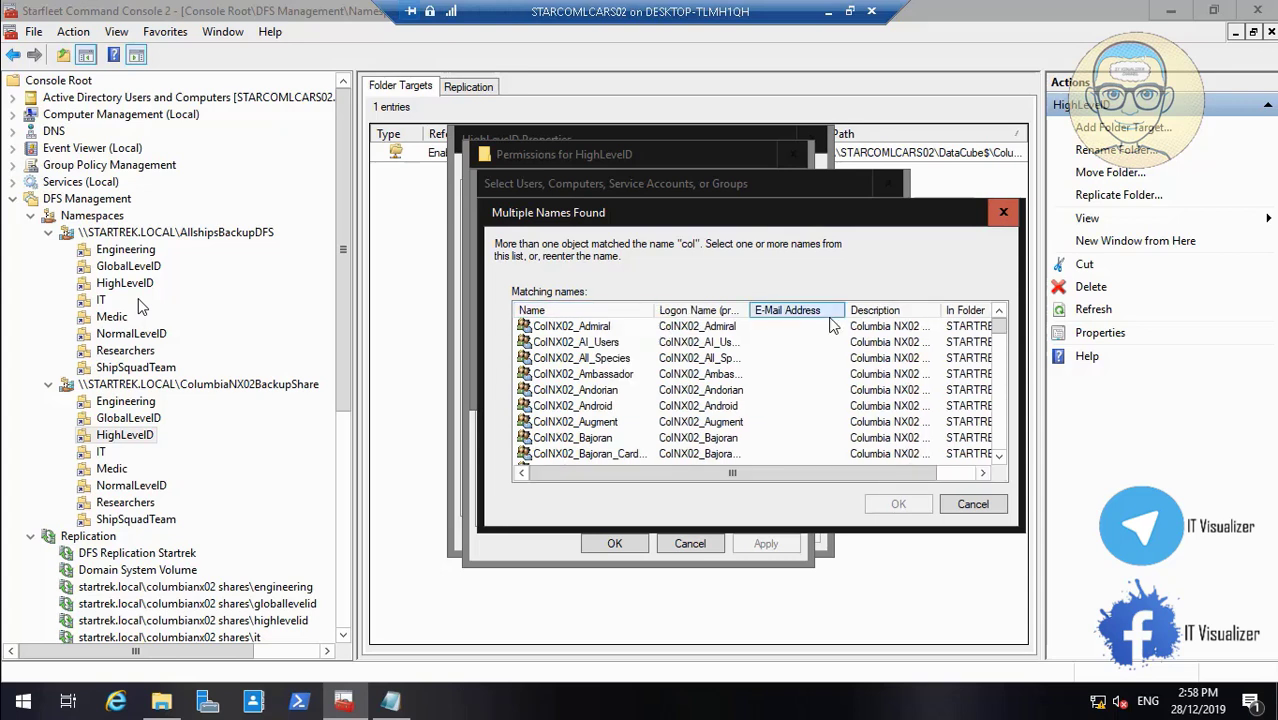
pyautogui.moveTo(998, 338); pyautogui.dragTo(1010, 390)
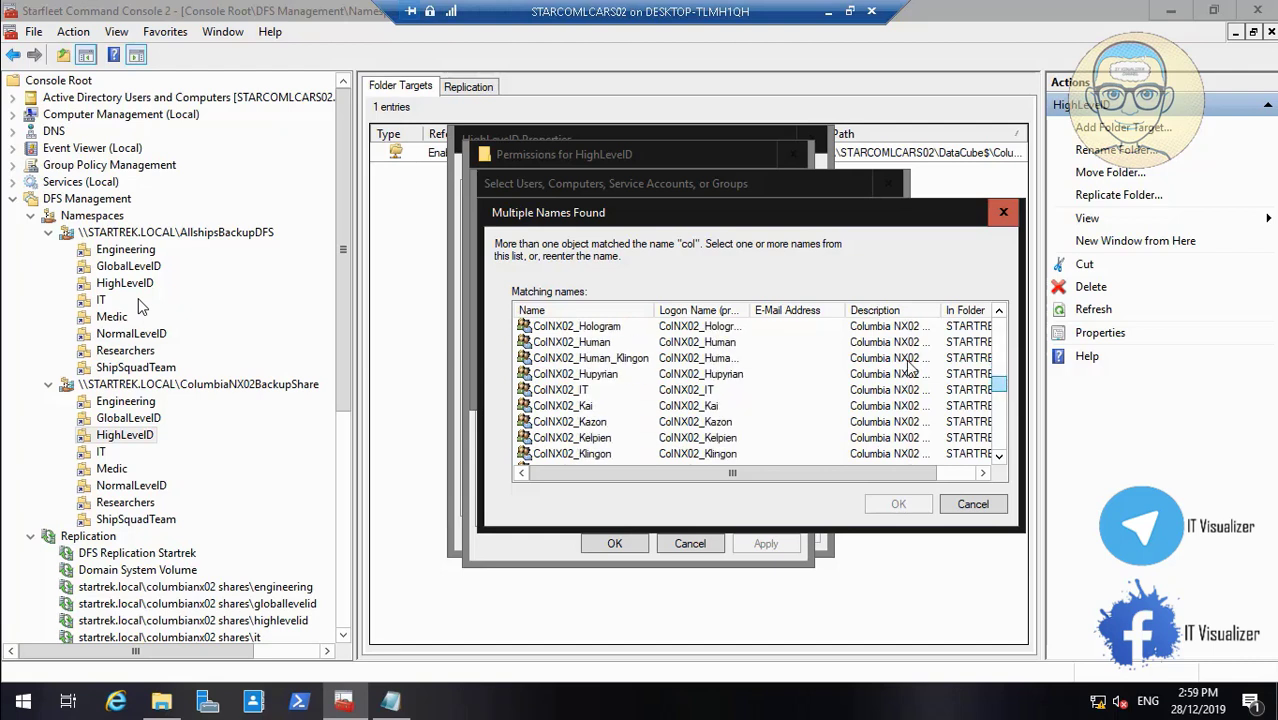
pyautogui.click(999, 311)
pyautogui.click(999, 311)
pyautogui.click(999, 311)
pyautogui.click(999, 311)
pyautogui.click(999, 311)
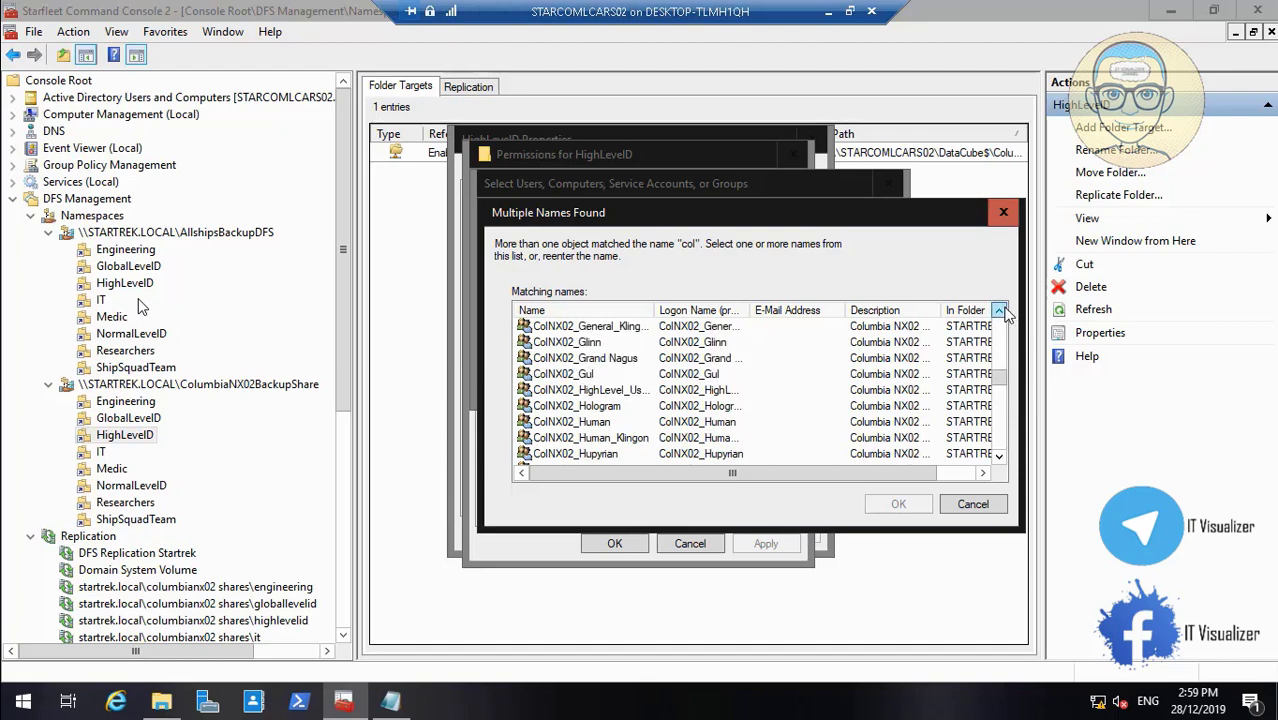
# Grant ColNX02_HighLevel_Users Read on HighLevelID, apply, and close its properties
pyautogui.click(640, 390)
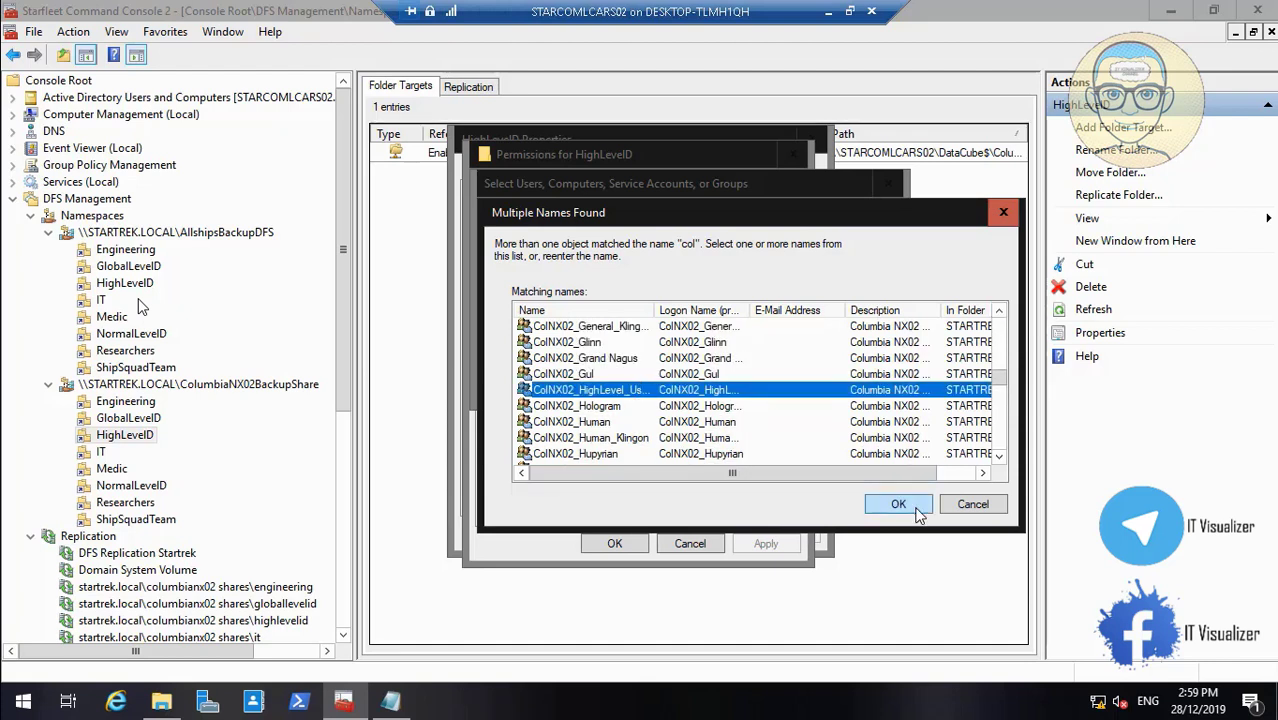
pyautogui.click(903, 505)
pyautogui.click(779, 385)
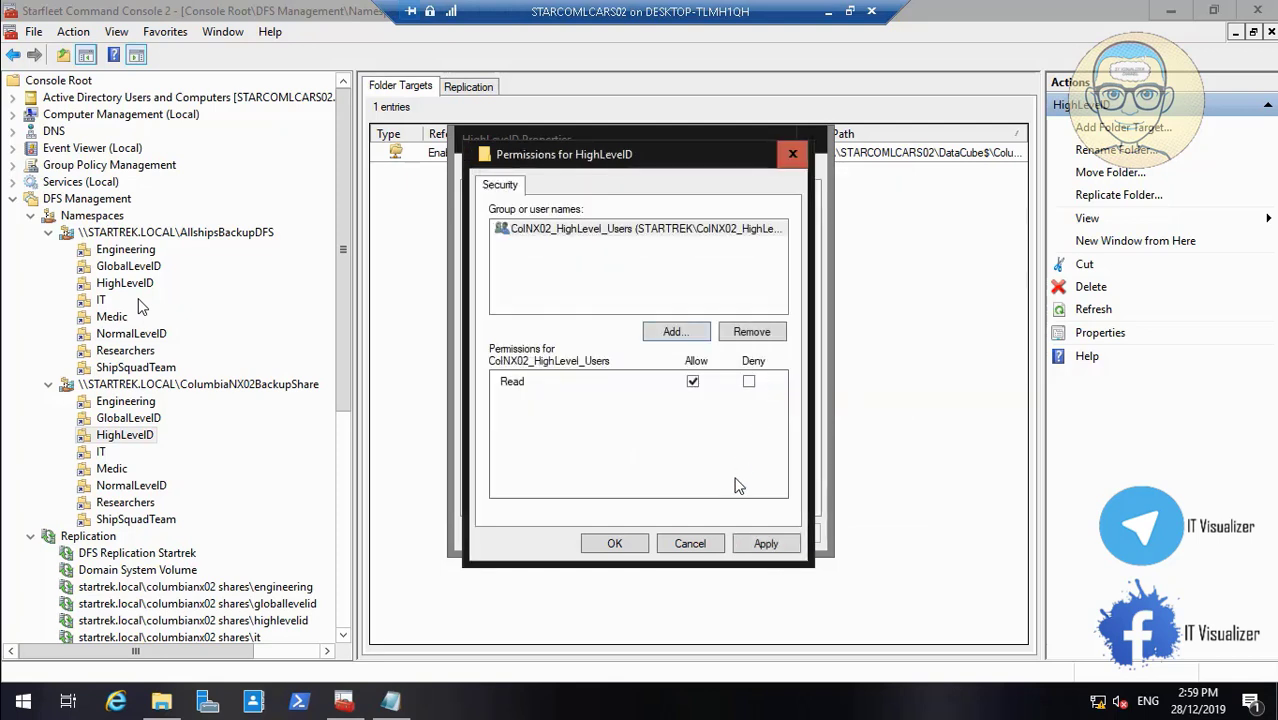
pyautogui.click(634, 547)
pyautogui.click(785, 534)
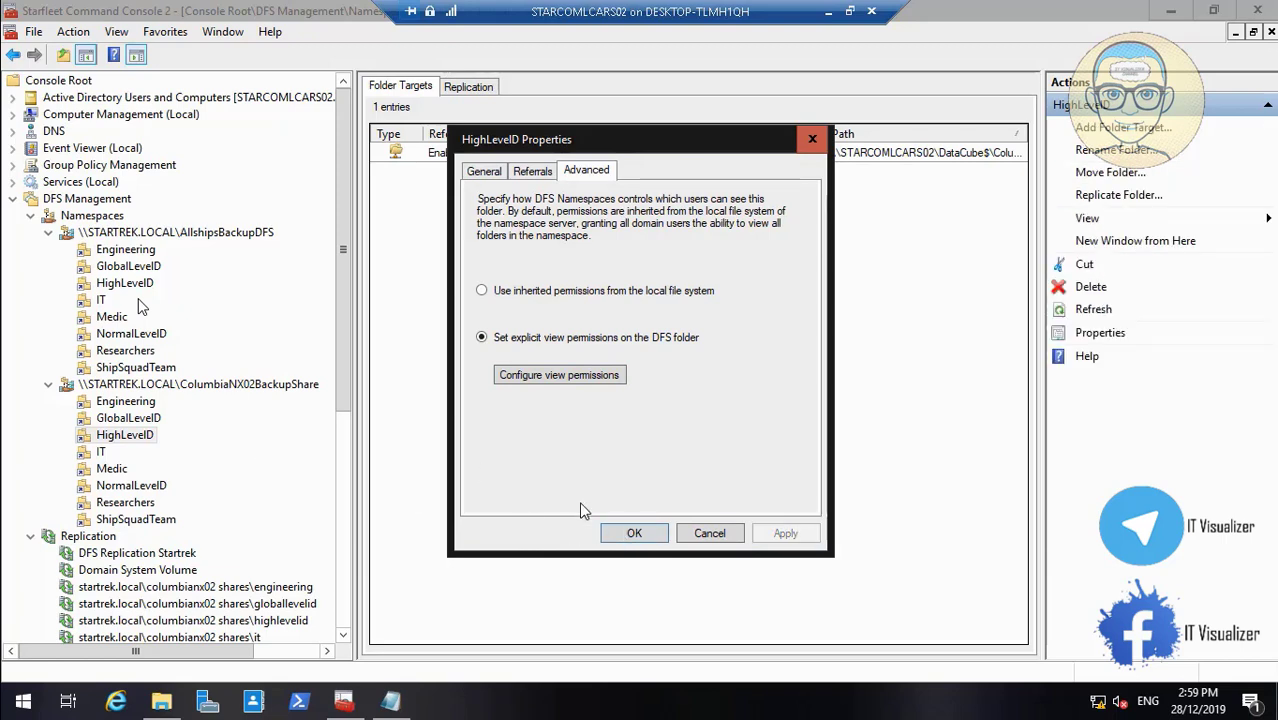
pyautogui.click(618, 534)
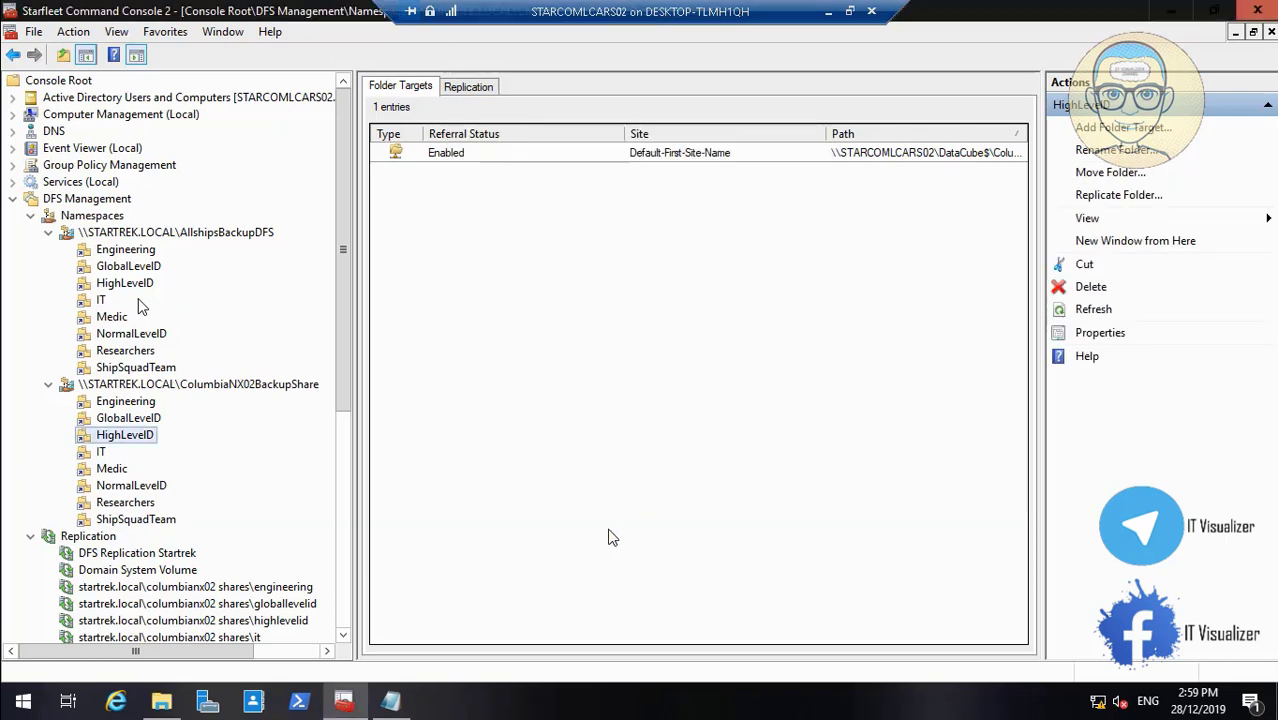
# Switch the IT folder to explicit view permissions and open its permission list
pyautogui.rightClick(97, 453)
pyautogui.click(193, 643)
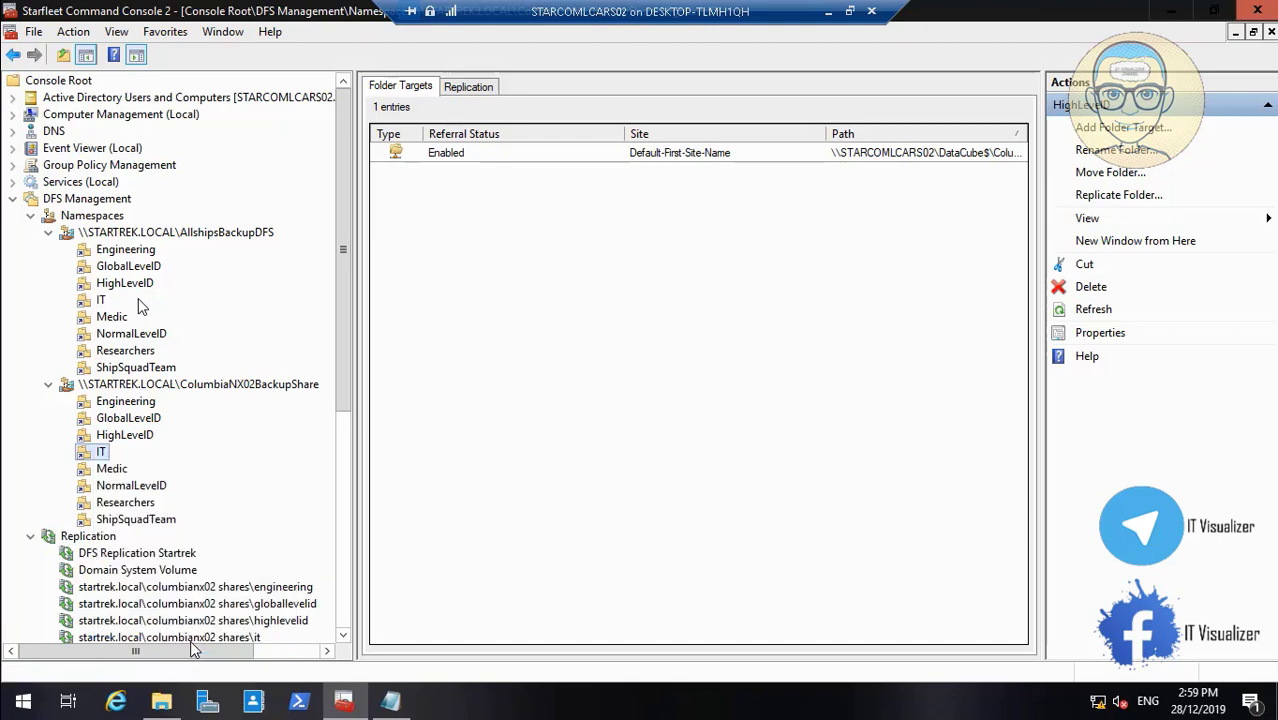
pyautogui.click(597, 173)
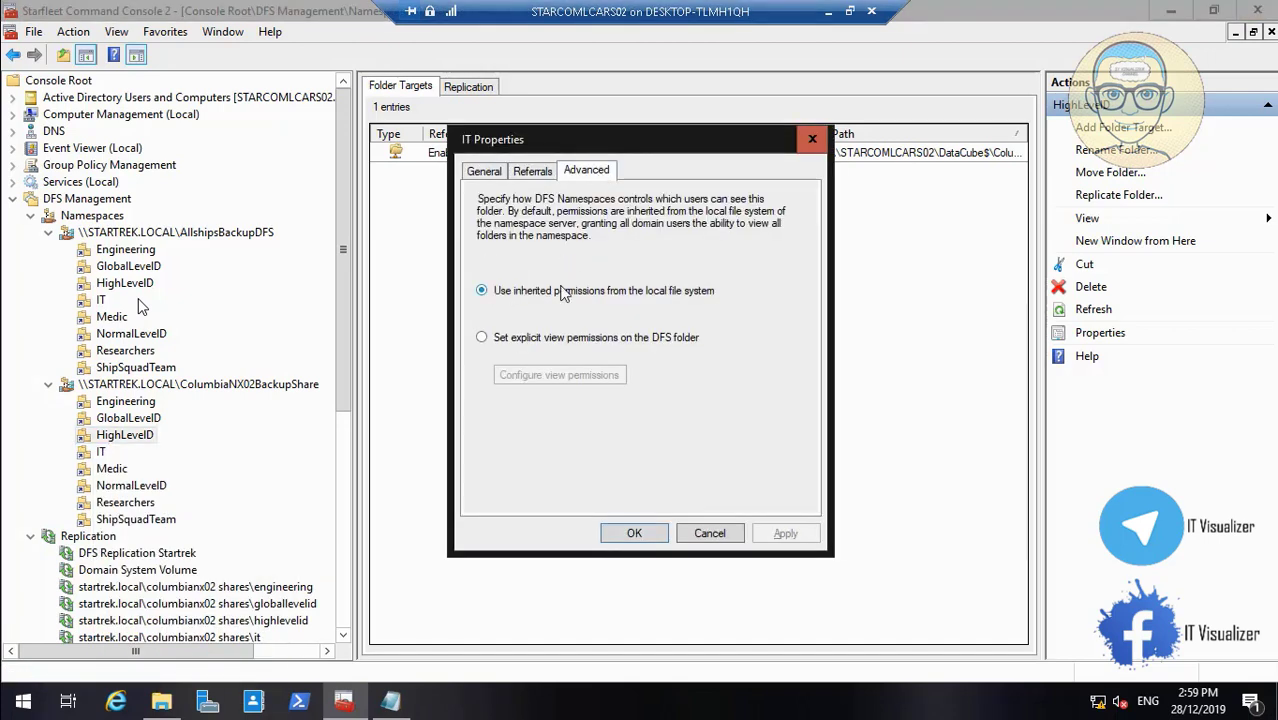
pyautogui.click(522, 341)
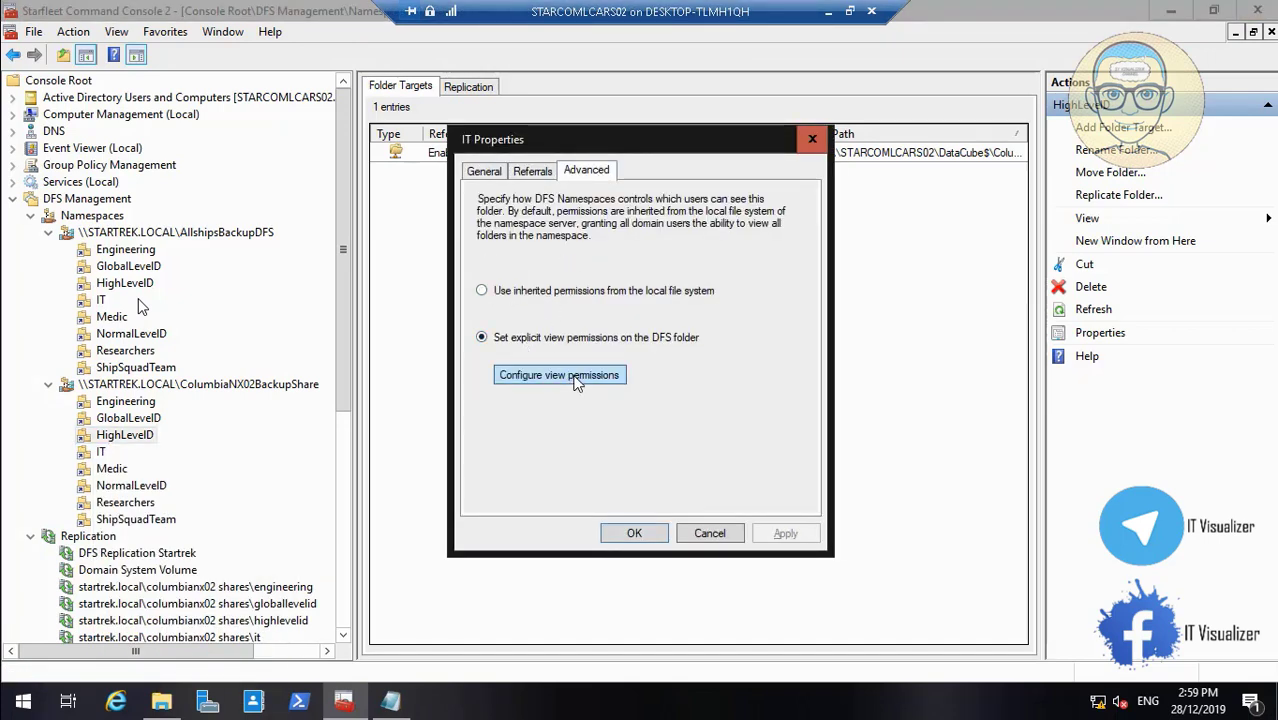
pyautogui.click(577, 378)
# Look up directory groups matching 'col' for the IT folder
pyautogui.click(676, 332)
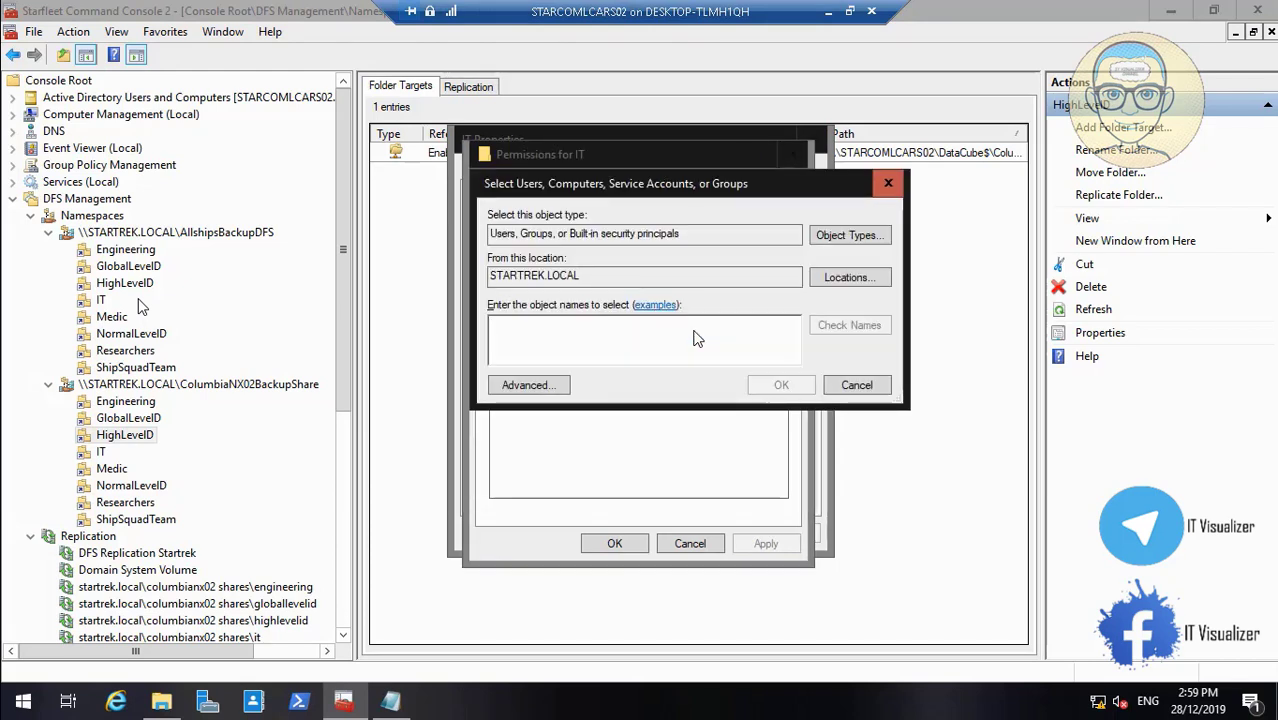
pyautogui.write('col')
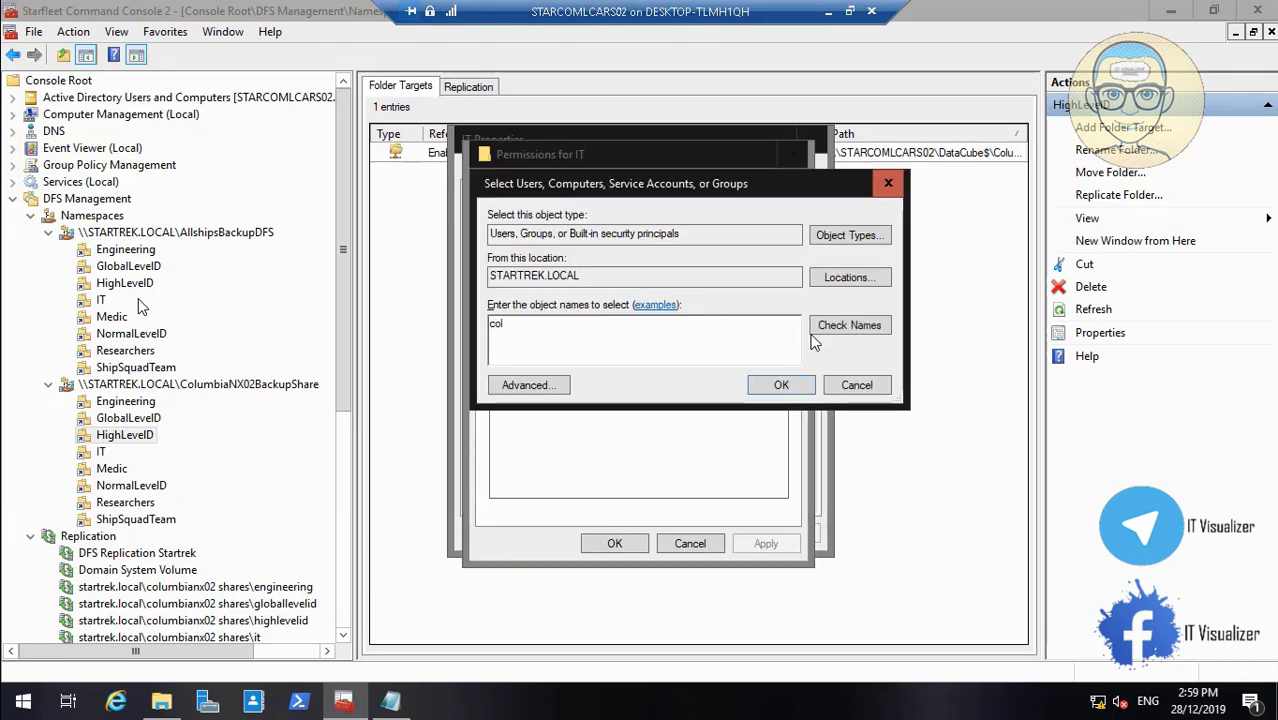
pyautogui.click(866, 326)
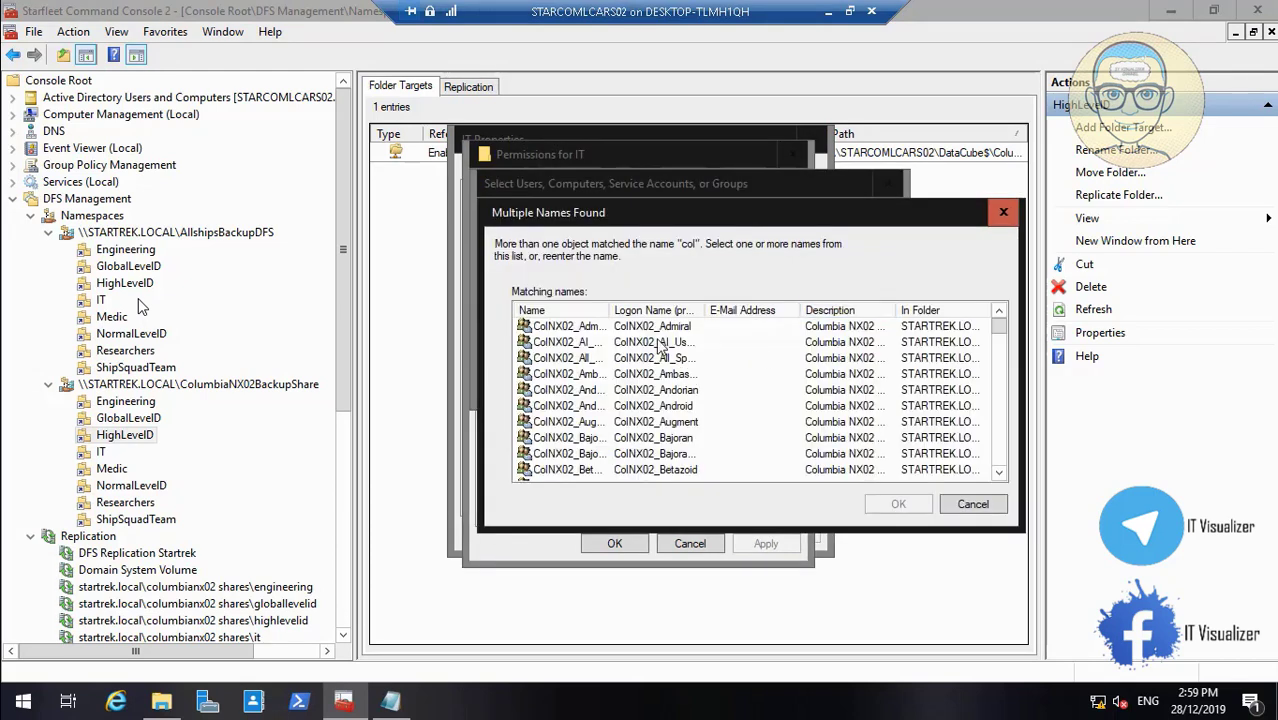
pyautogui.moveTo(621, 304); pyautogui.dragTo(650, 304)
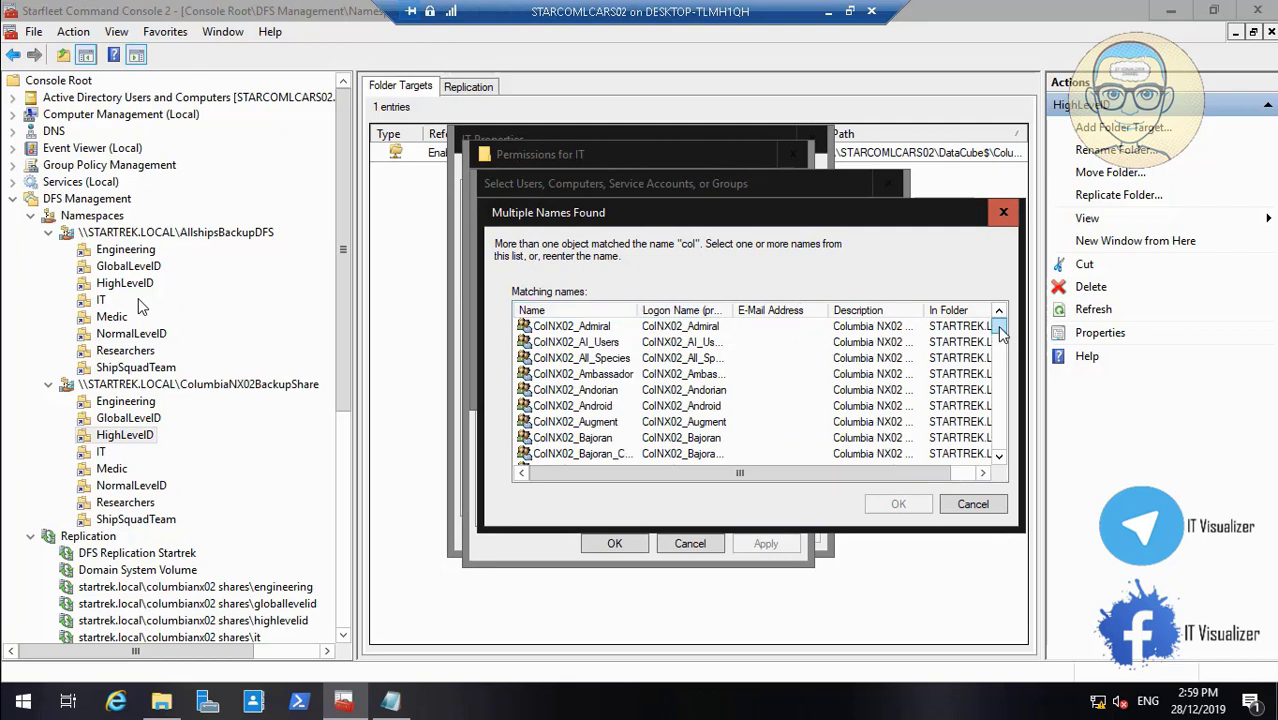
pyautogui.moveTo(998, 334); pyautogui.dragTo(1010, 394)
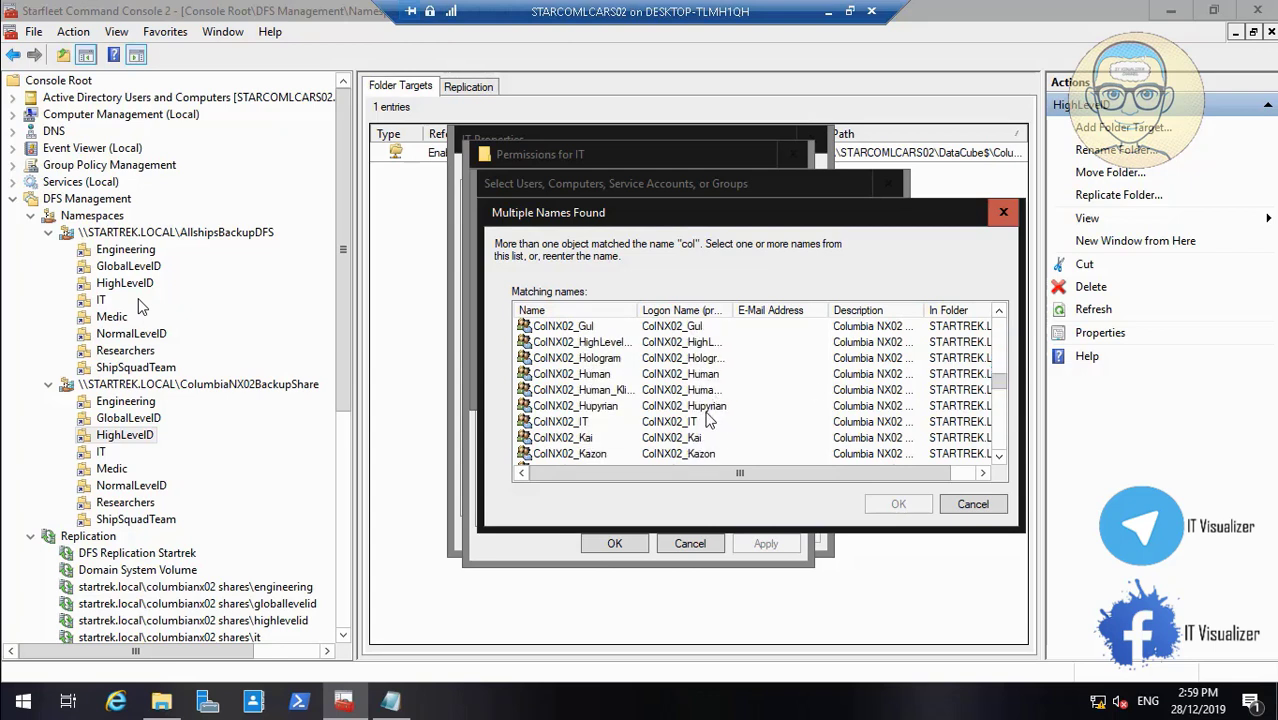
# Grant ColNX02_IT Read on the IT folder, apply, and close its properties
pyautogui.click(706, 410)
pyautogui.click(704, 423)
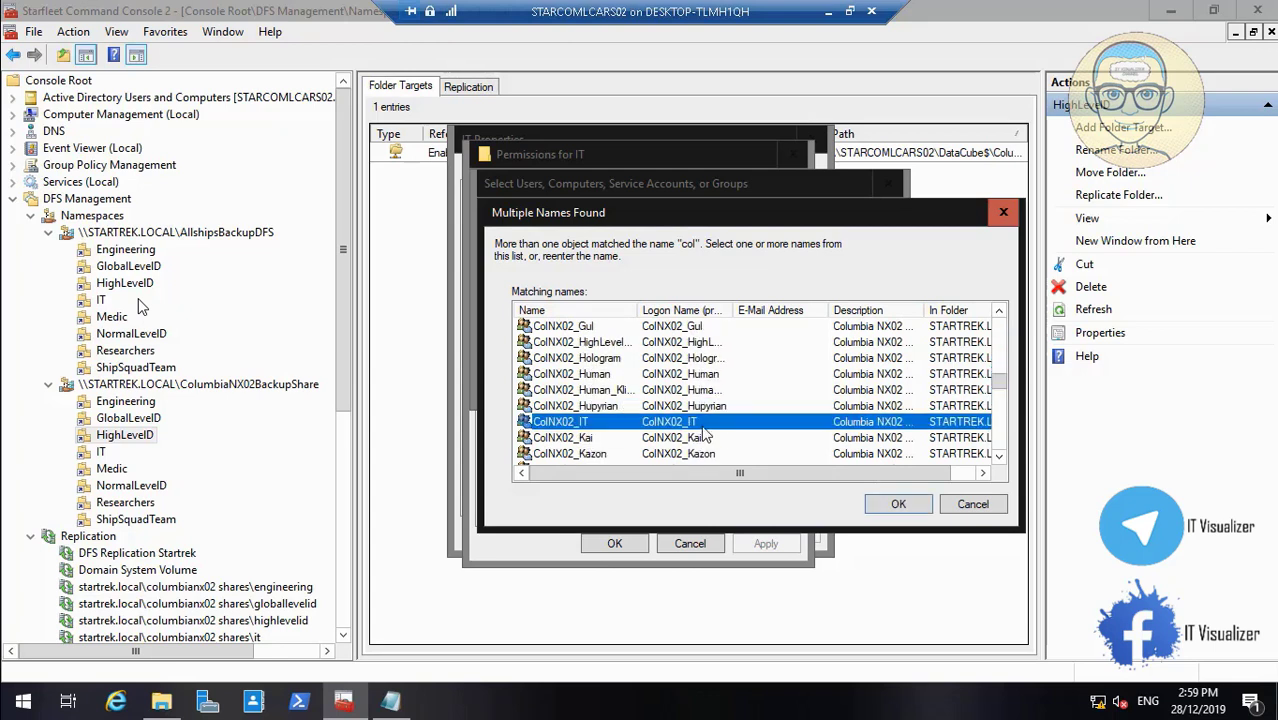
pyautogui.click(897, 503)
pyautogui.click(782, 386)
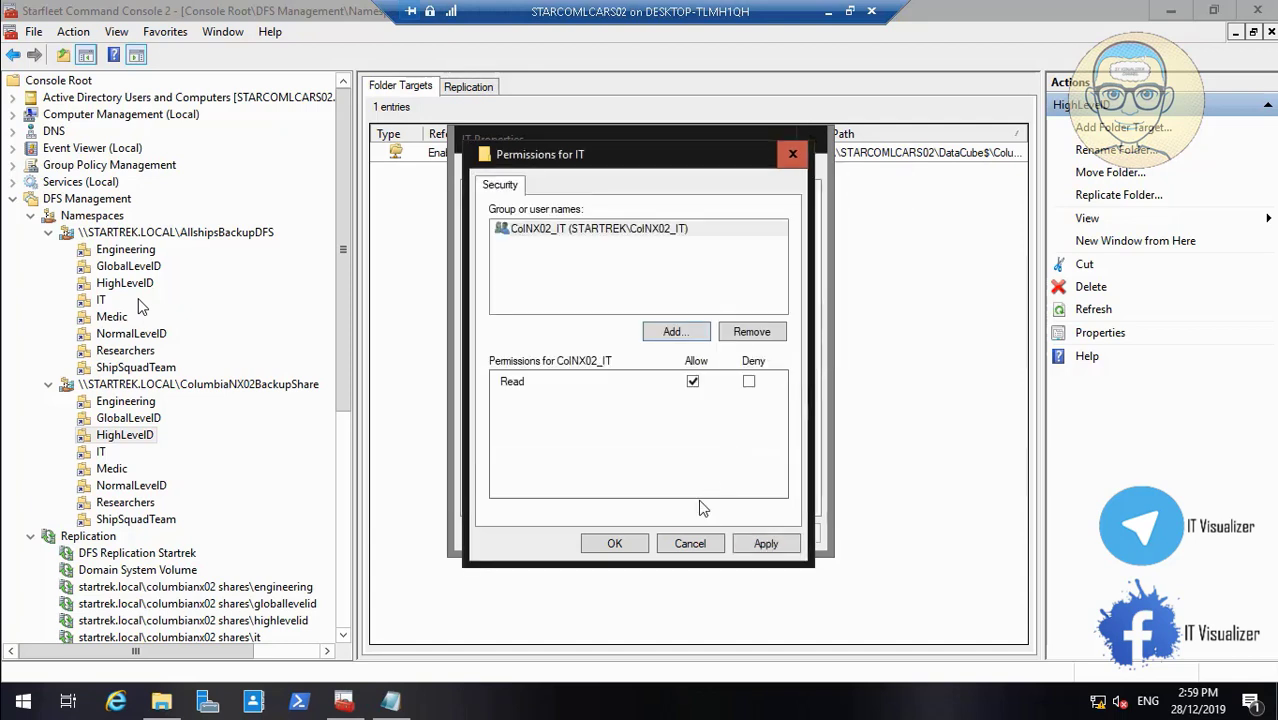
pyautogui.click(766, 545)
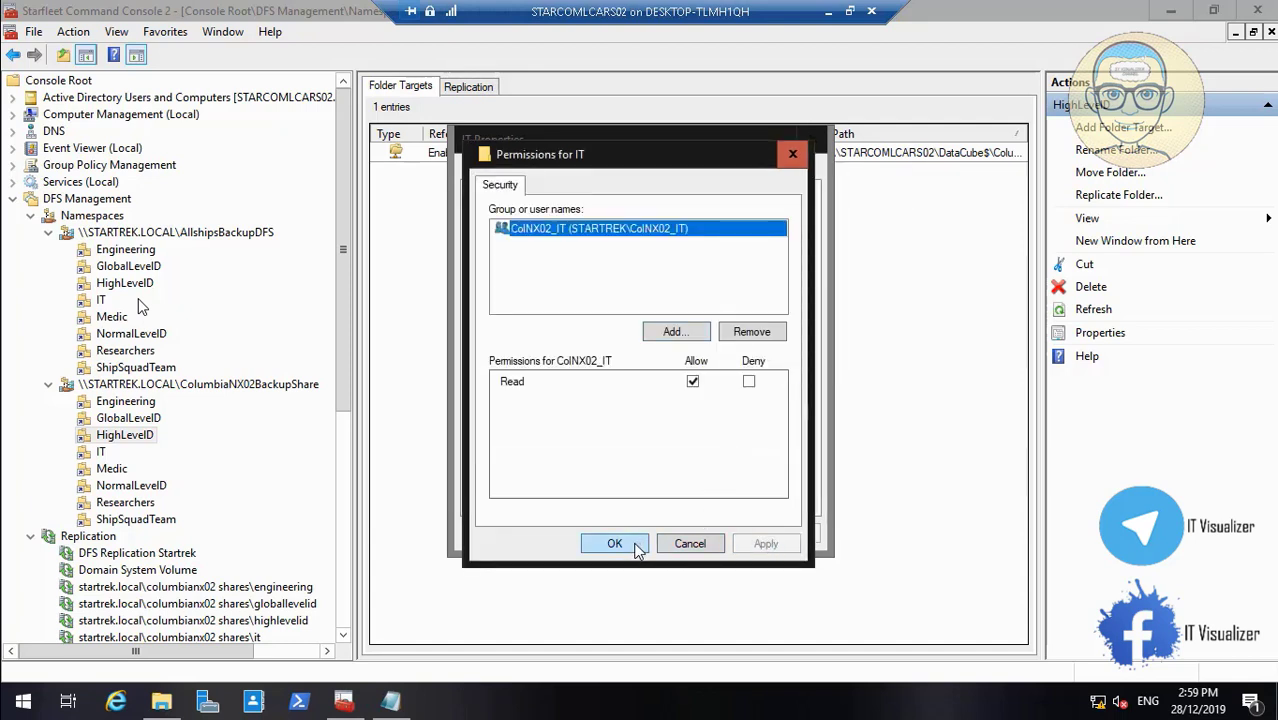
pyautogui.click(634, 545)
pyautogui.click(778, 533)
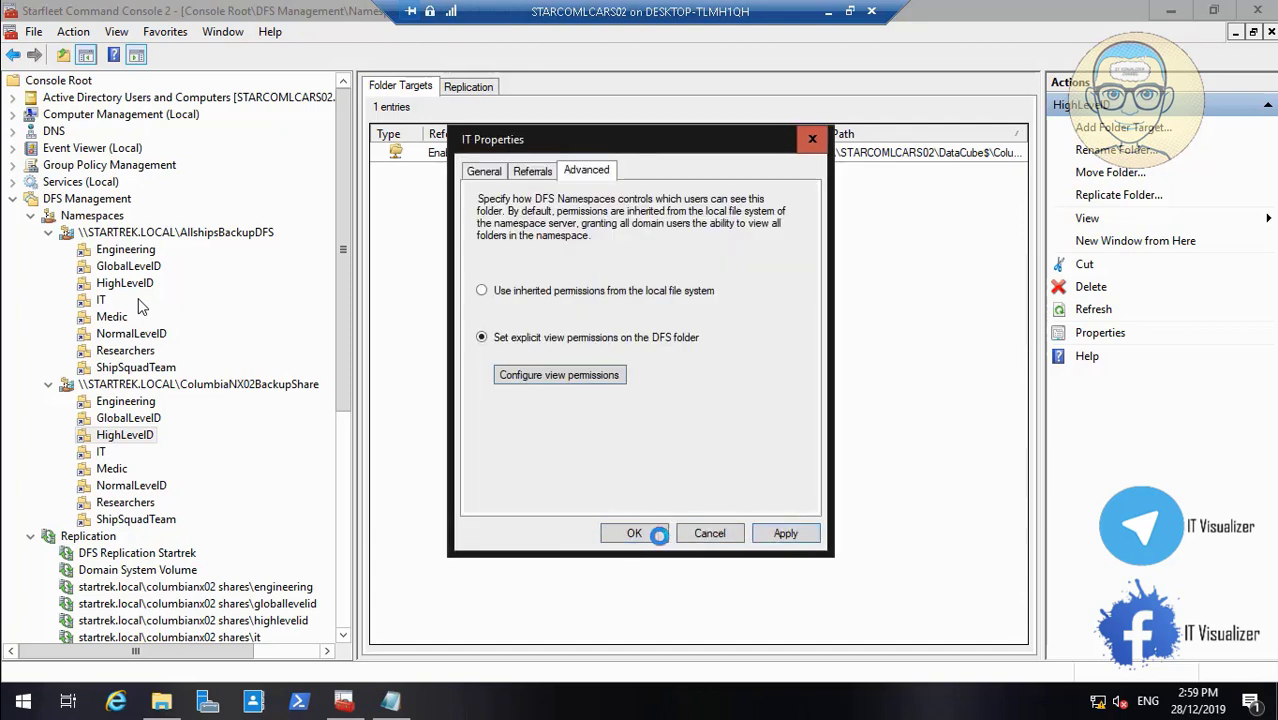
pyautogui.click(634, 533)
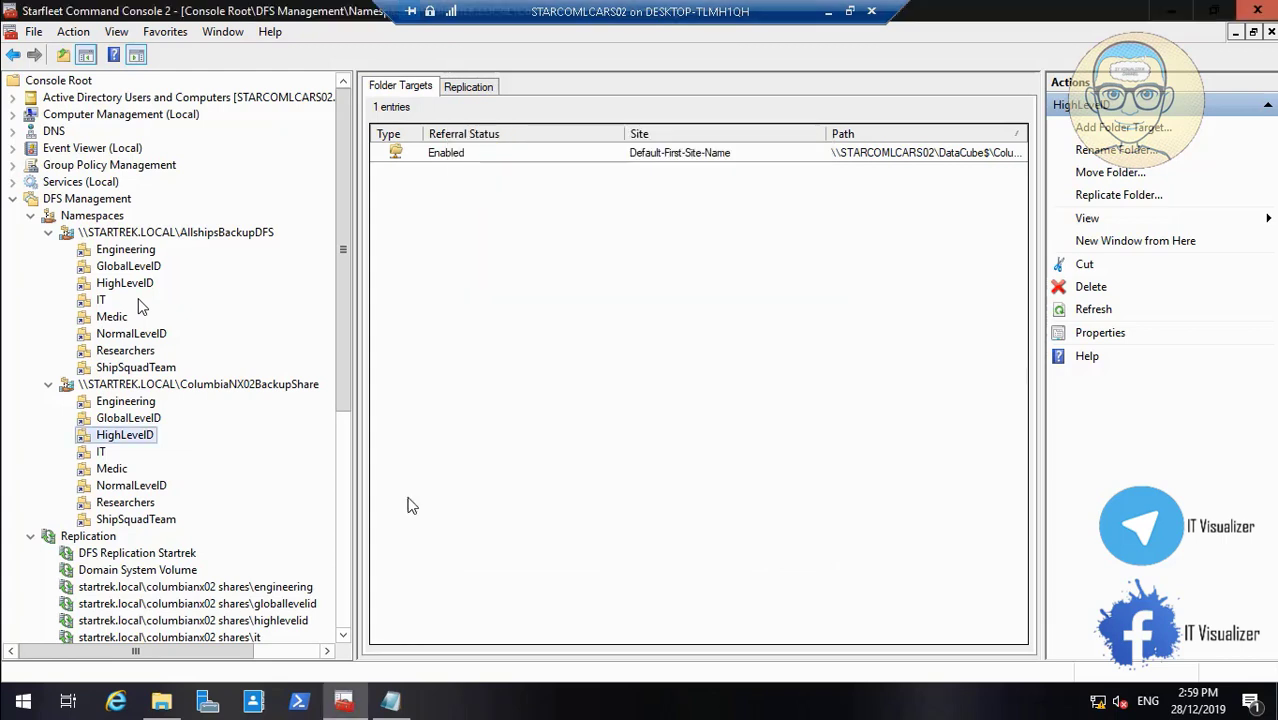
pyautogui.click(112, 470)
# Switch the Medic folder to explicit view permissions and open its permission list
pyautogui.rightClick(110, 466)
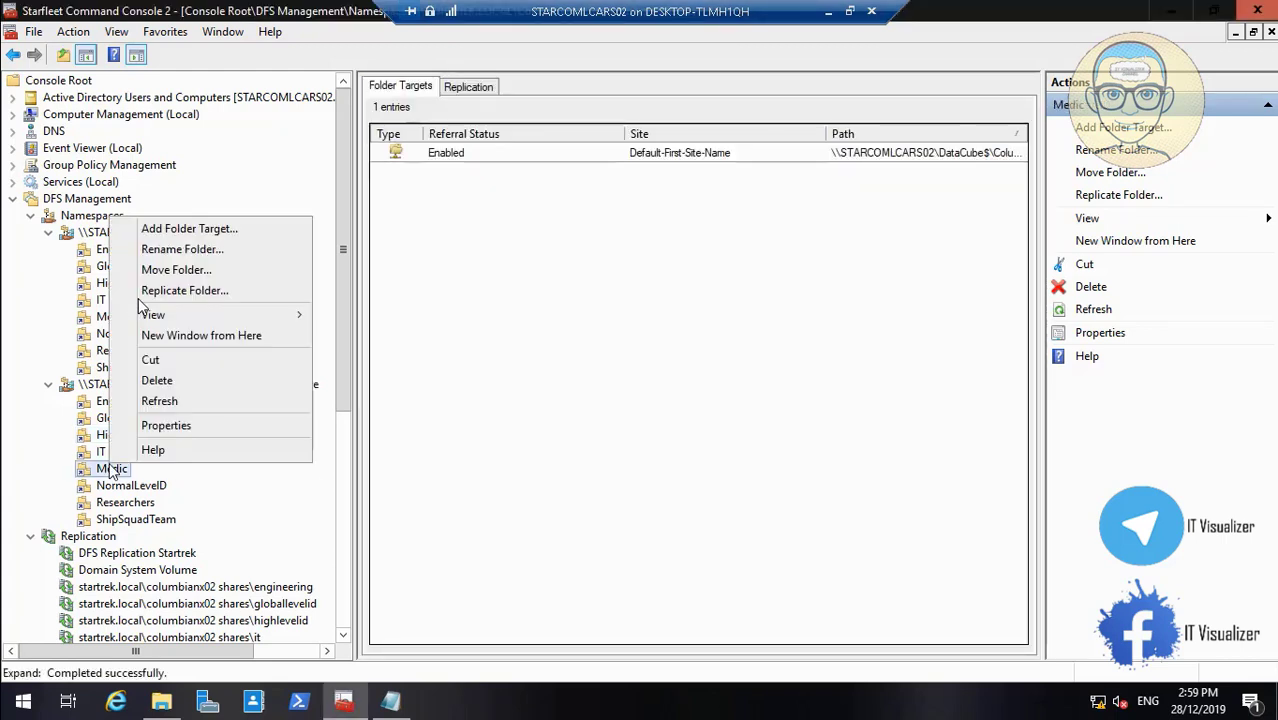
pyautogui.click(195, 425)
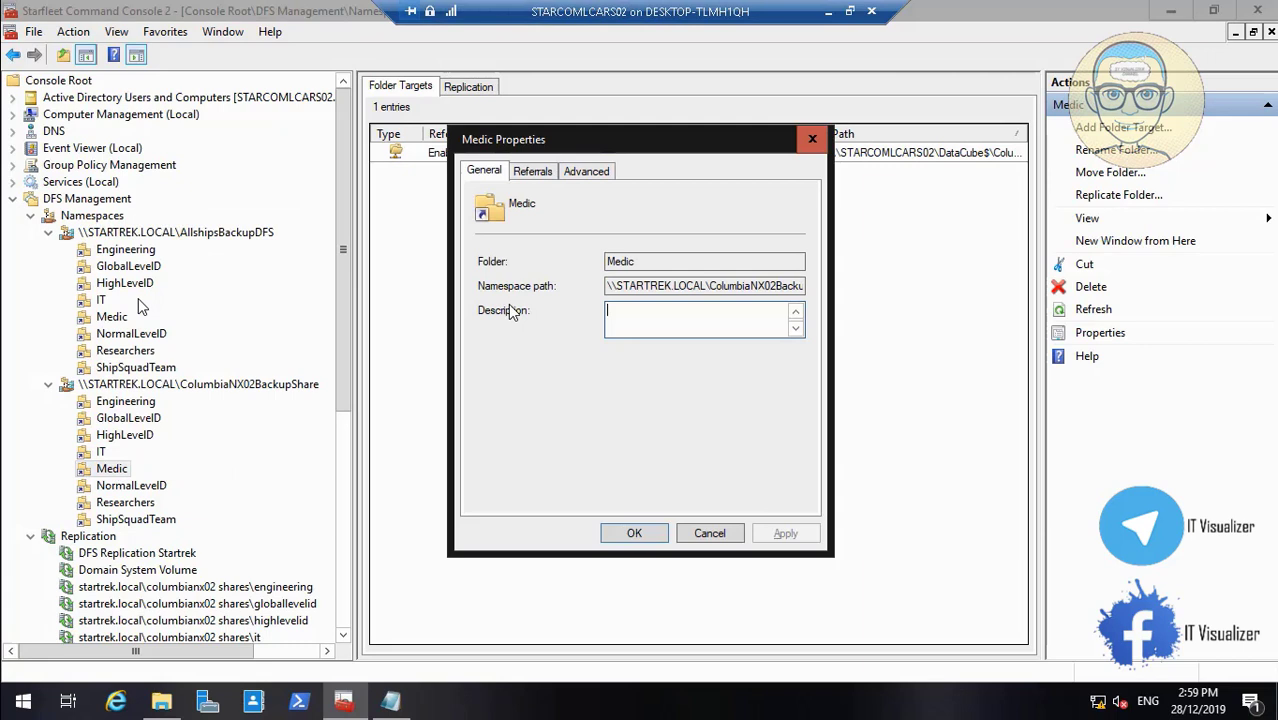
pyautogui.click(590, 172)
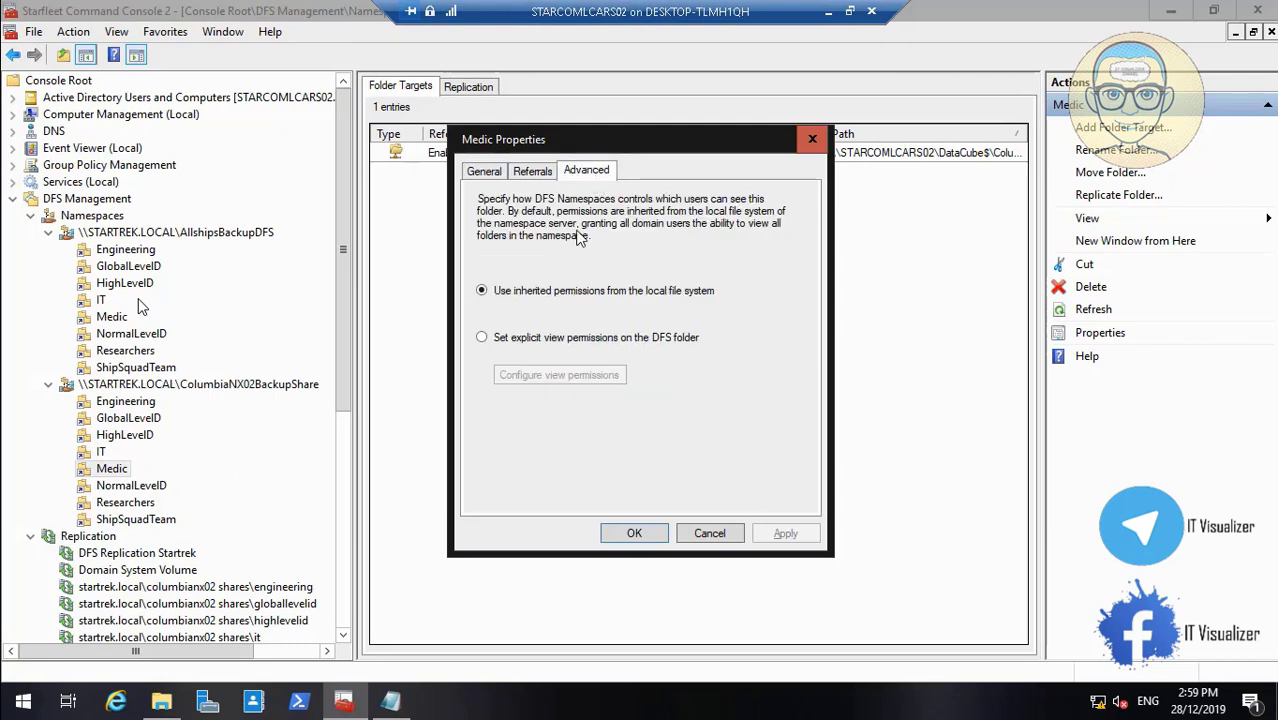
pyautogui.click(539, 340)
pyautogui.click(563, 376)
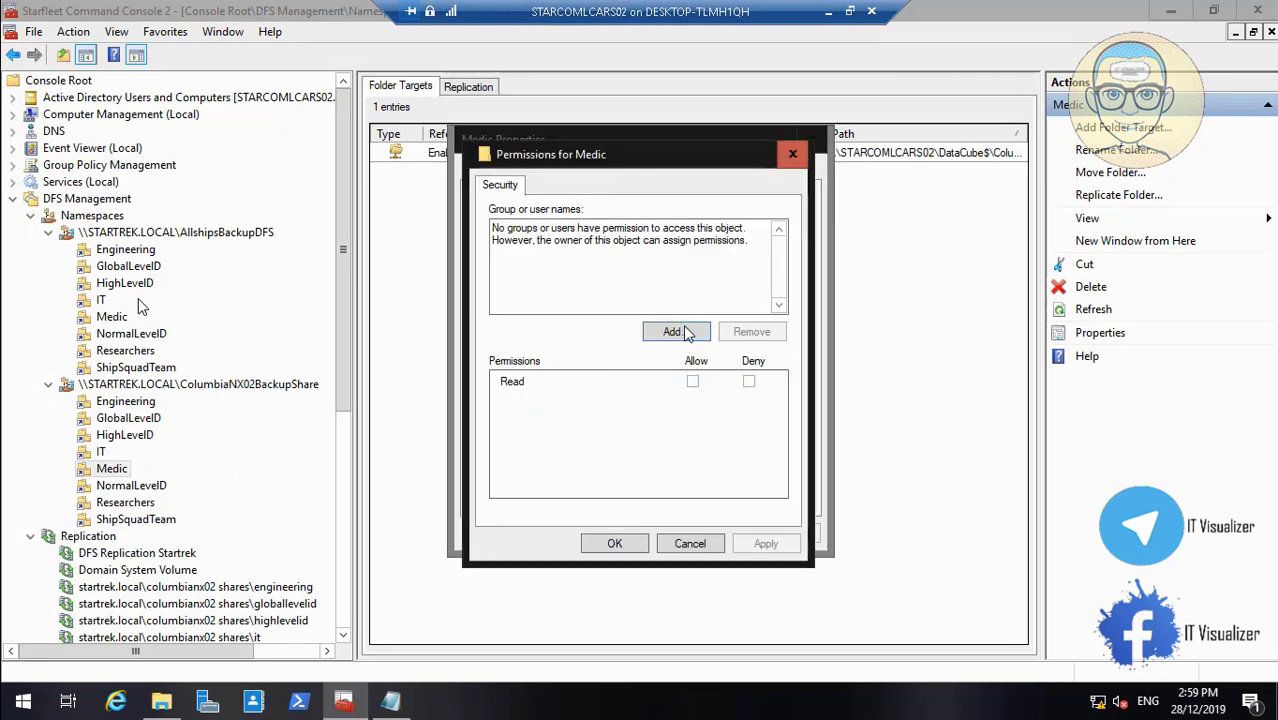
# Look up directory groups matching 'col' for the Medic folder
pyautogui.click(686, 331)
pyautogui.write('col')
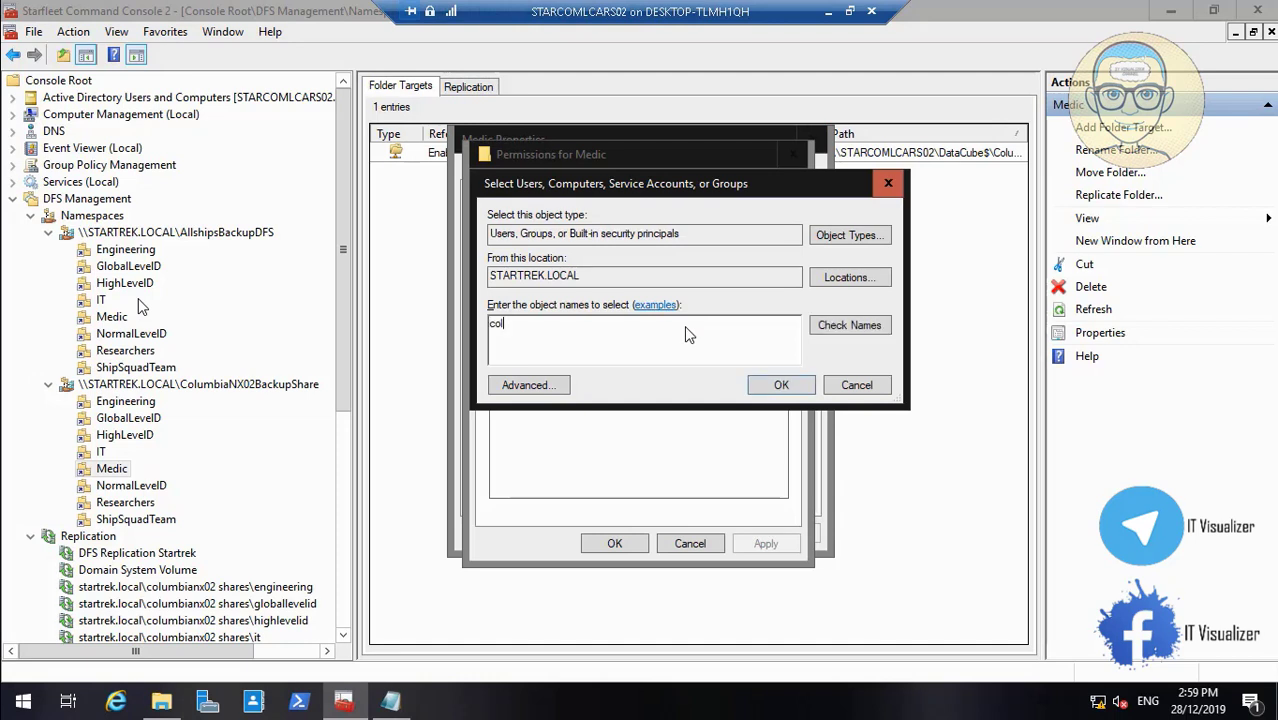
pyautogui.click(846, 328)
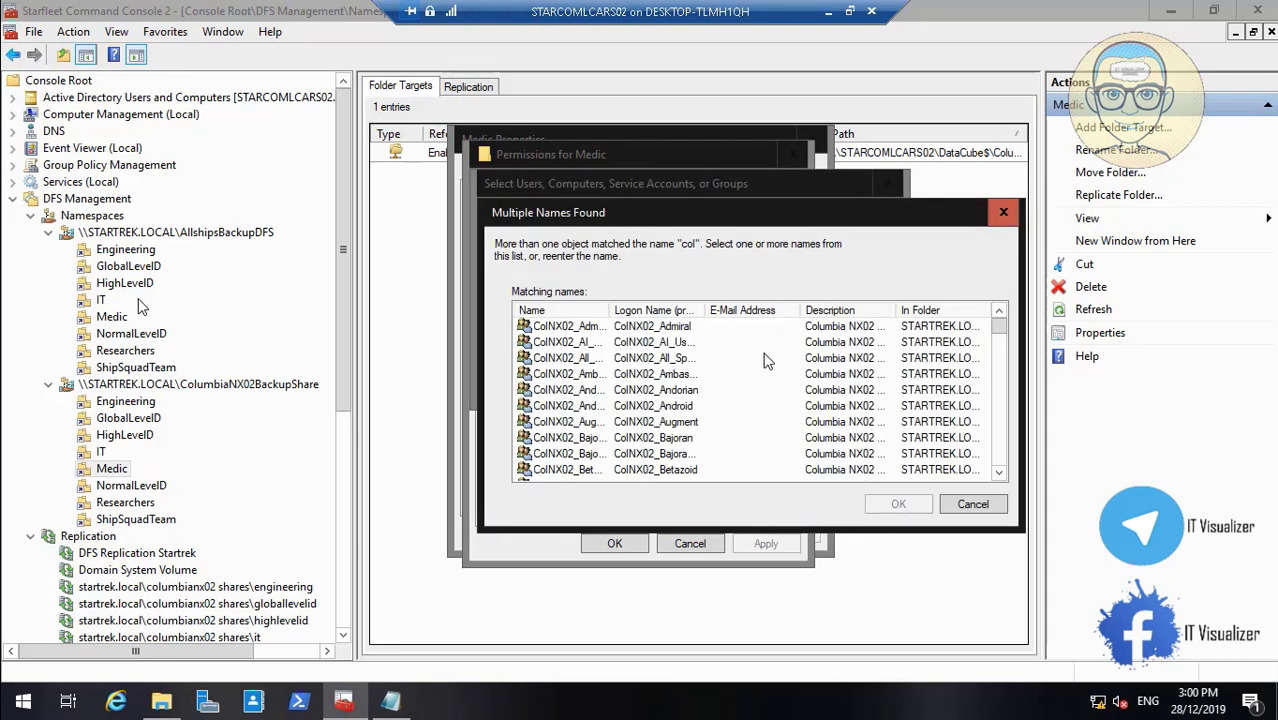
pyautogui.moveTo(609, 310); pyautogui.dragTo(647, 310)
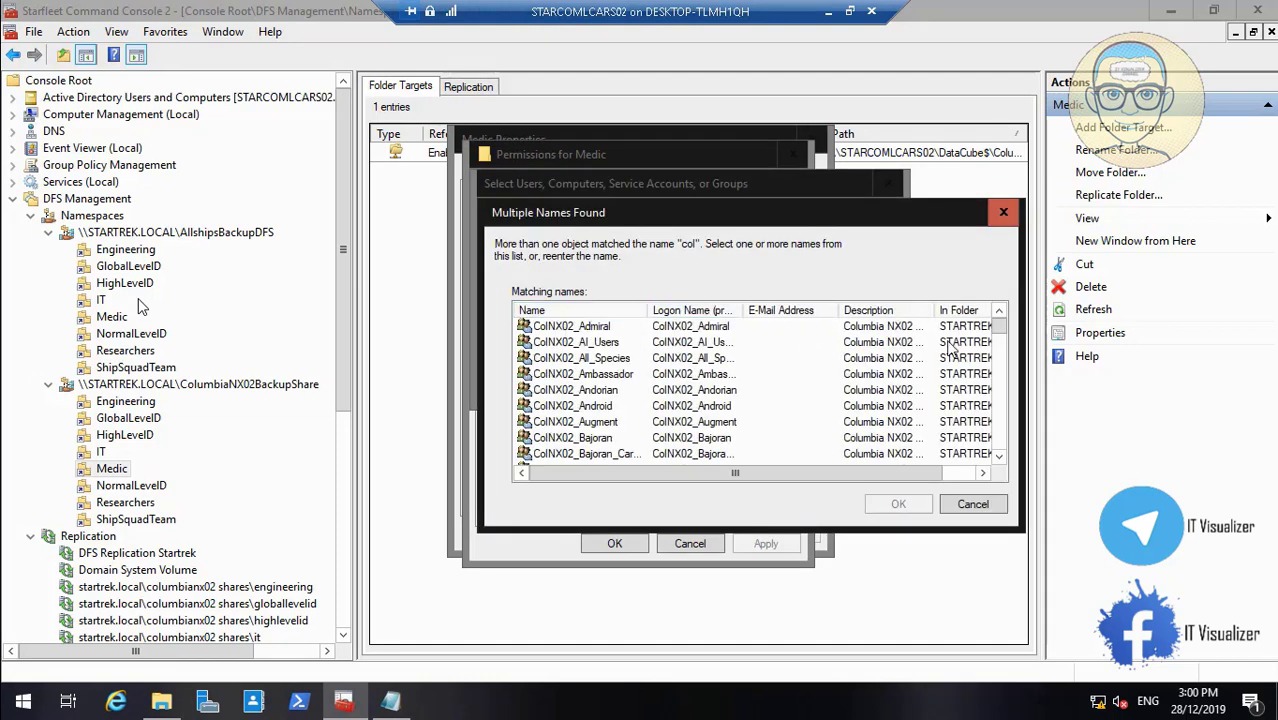
pyautogui.moveTo(998, 336); pyautogui.dragTo(1010, 403)
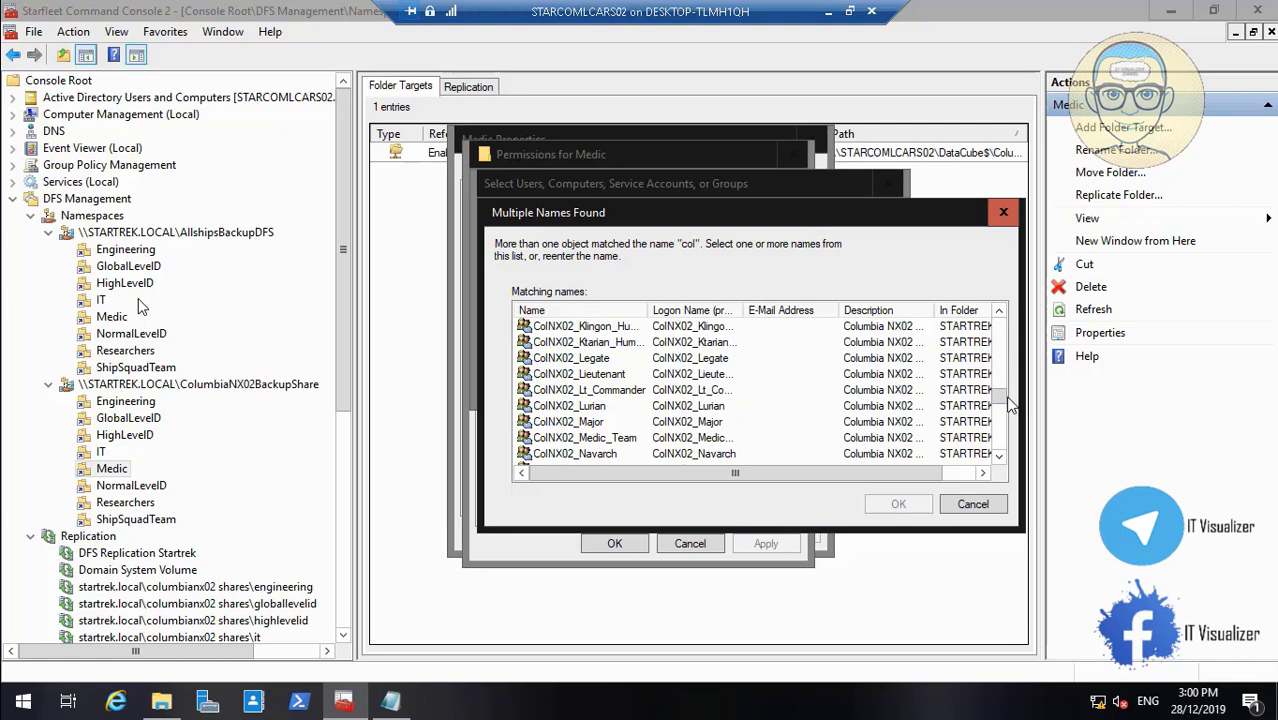
# Grant ColNX02_Medic_Team Read on Medic, apply, and close its properties
pyautogui.click(659, 440)
pyautogui.click(898, 504)
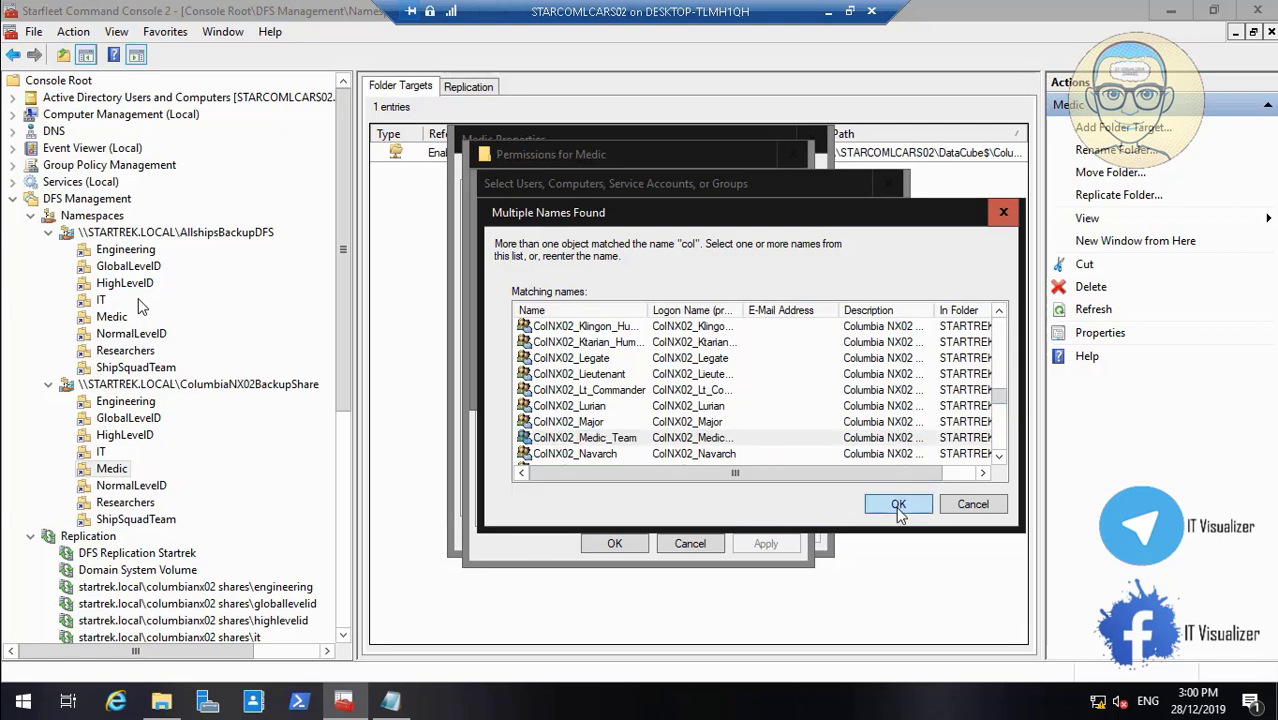
pyautogui.click(781, 386)
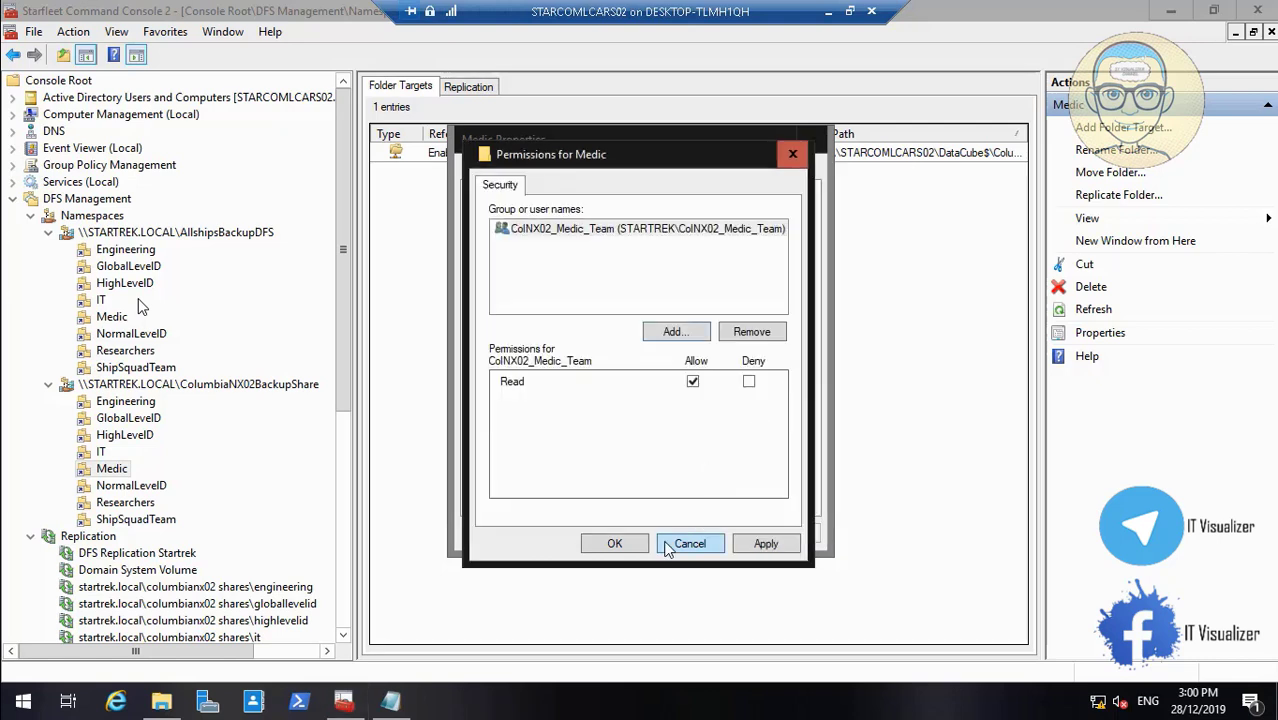
pyautogui.click(770, 545)
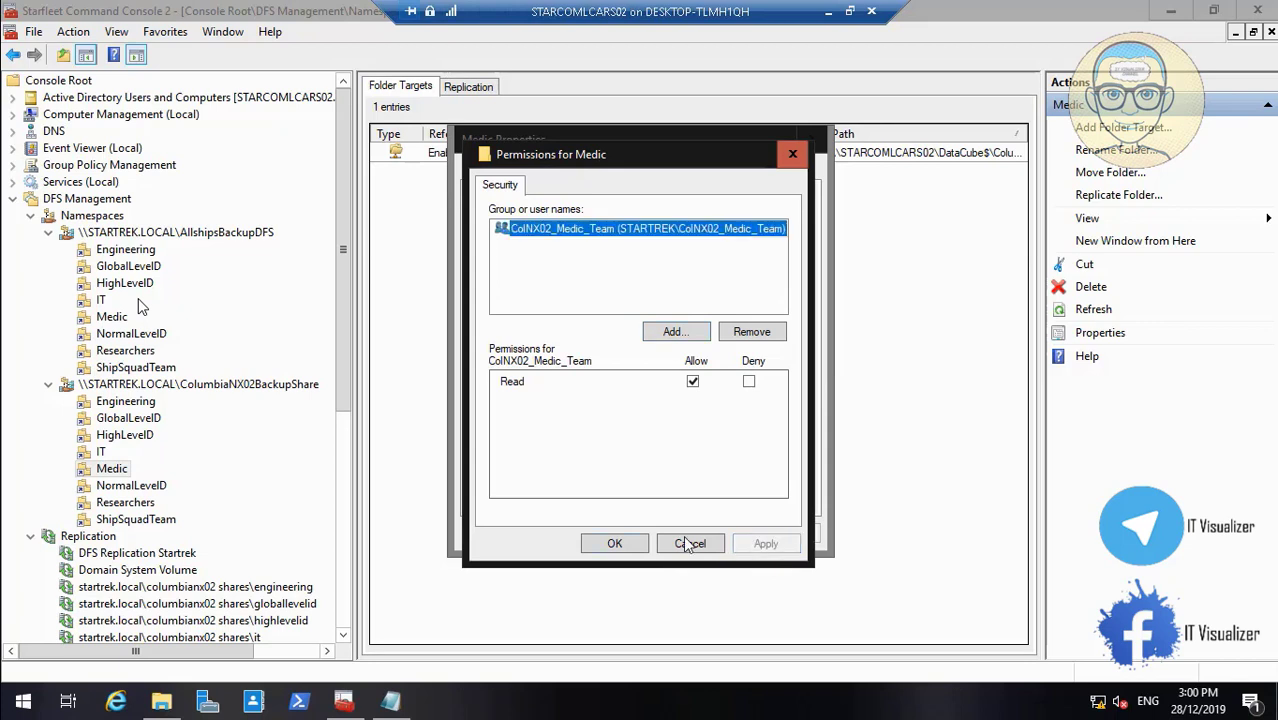
pyautogui.click(614, 543)
pyautogui.click(784, 533)
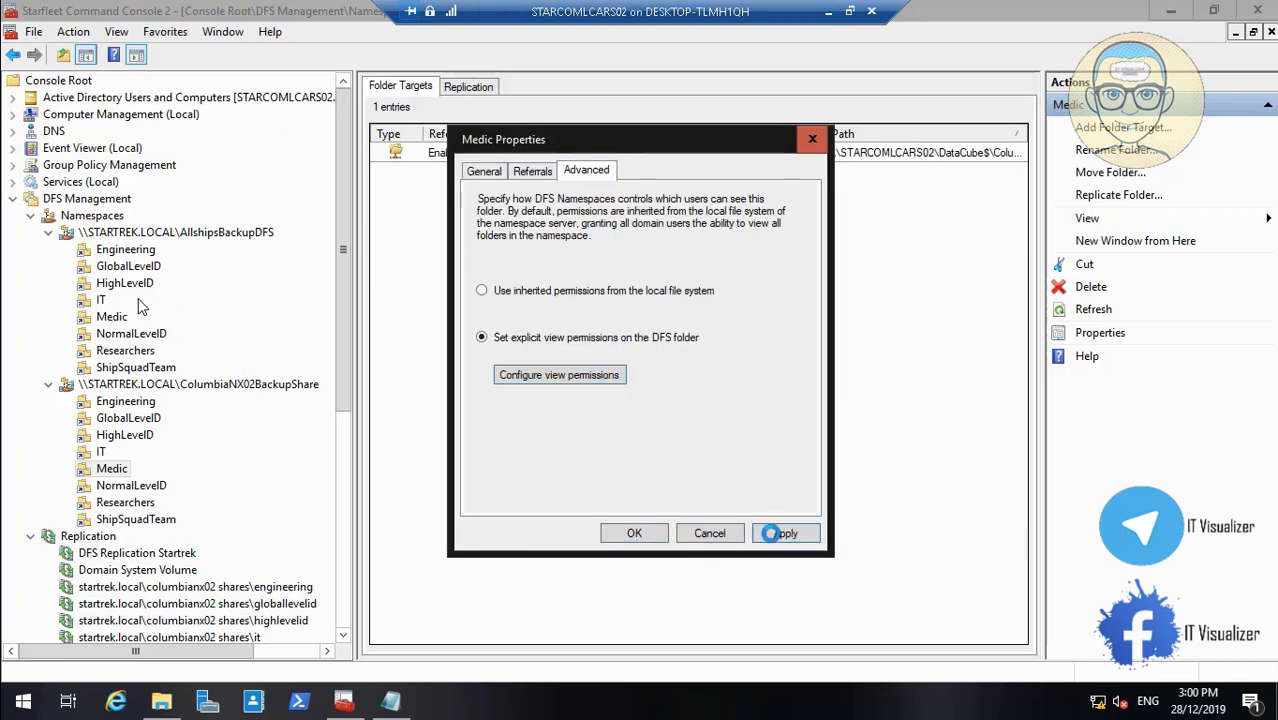
pyautogui.click(635, 534)
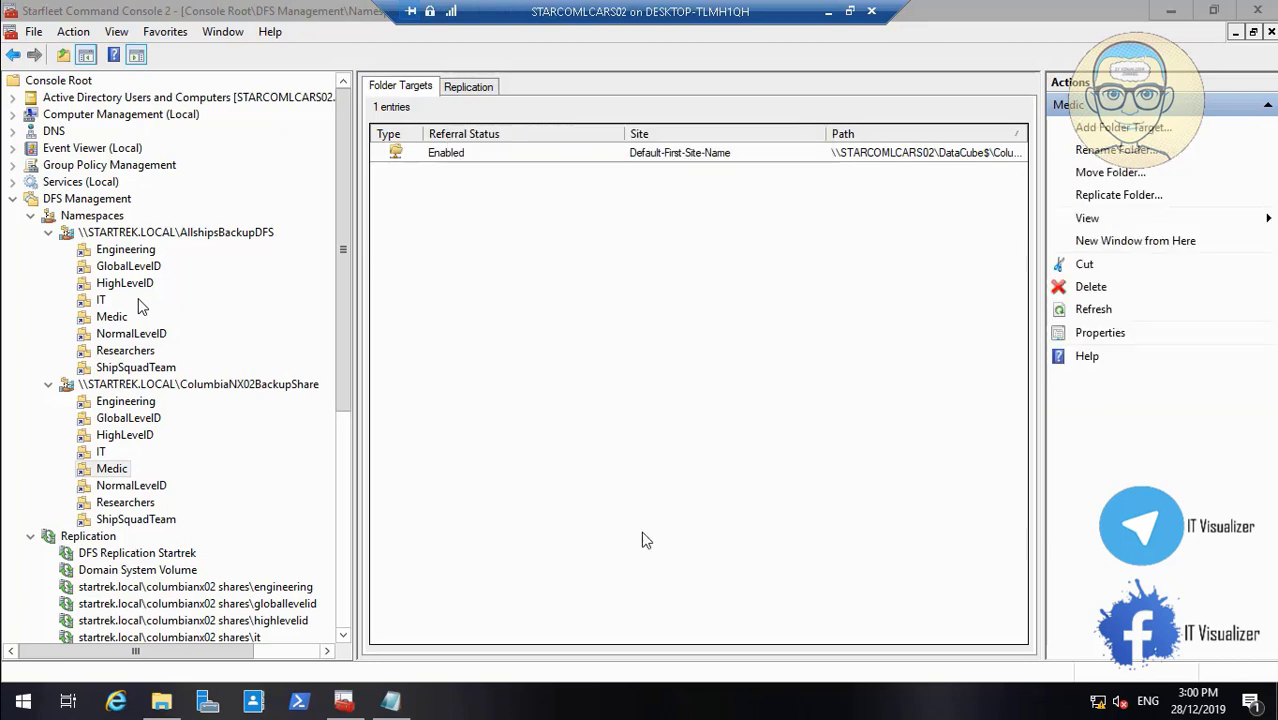
# Switch the NormalLevelD folder to explicit view permissions and open its permission list
pyautogui.rightClick(145, 490)
pyautogui.click(226, 445)
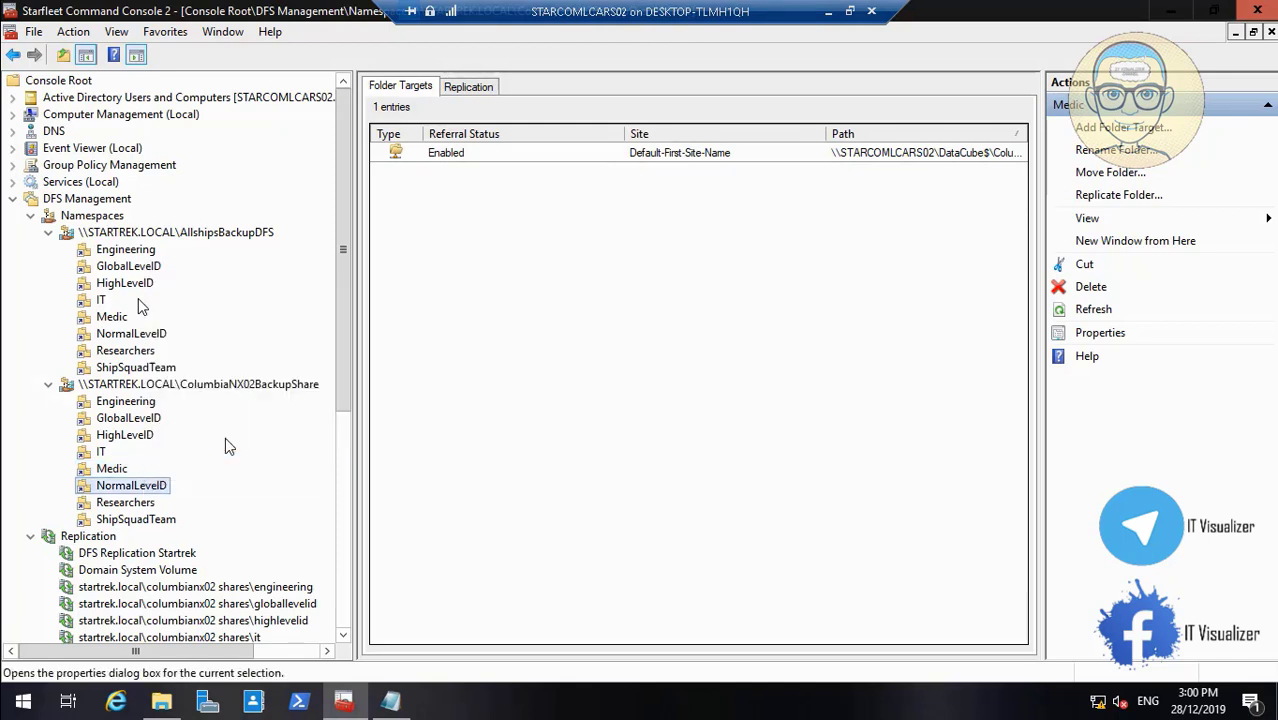
pyautogui.click(604, 173)
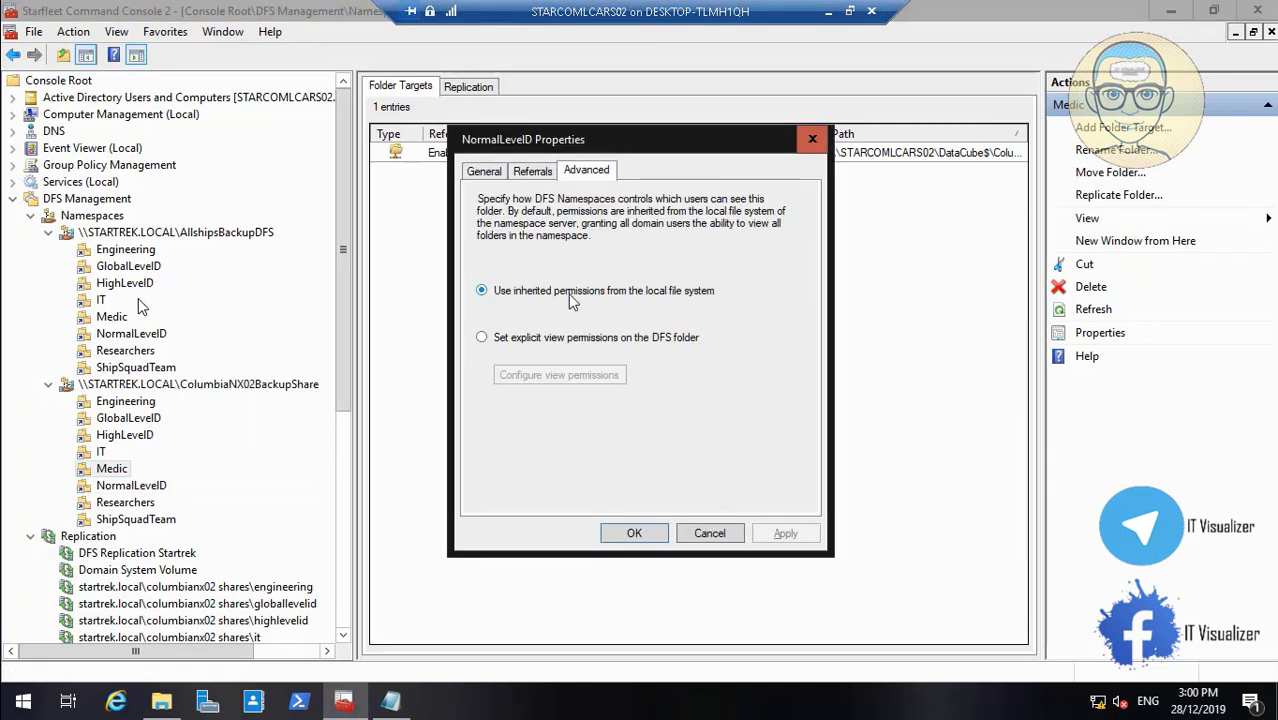
pyautogui.click(533, 340)
pyautogui.click(565, 377)
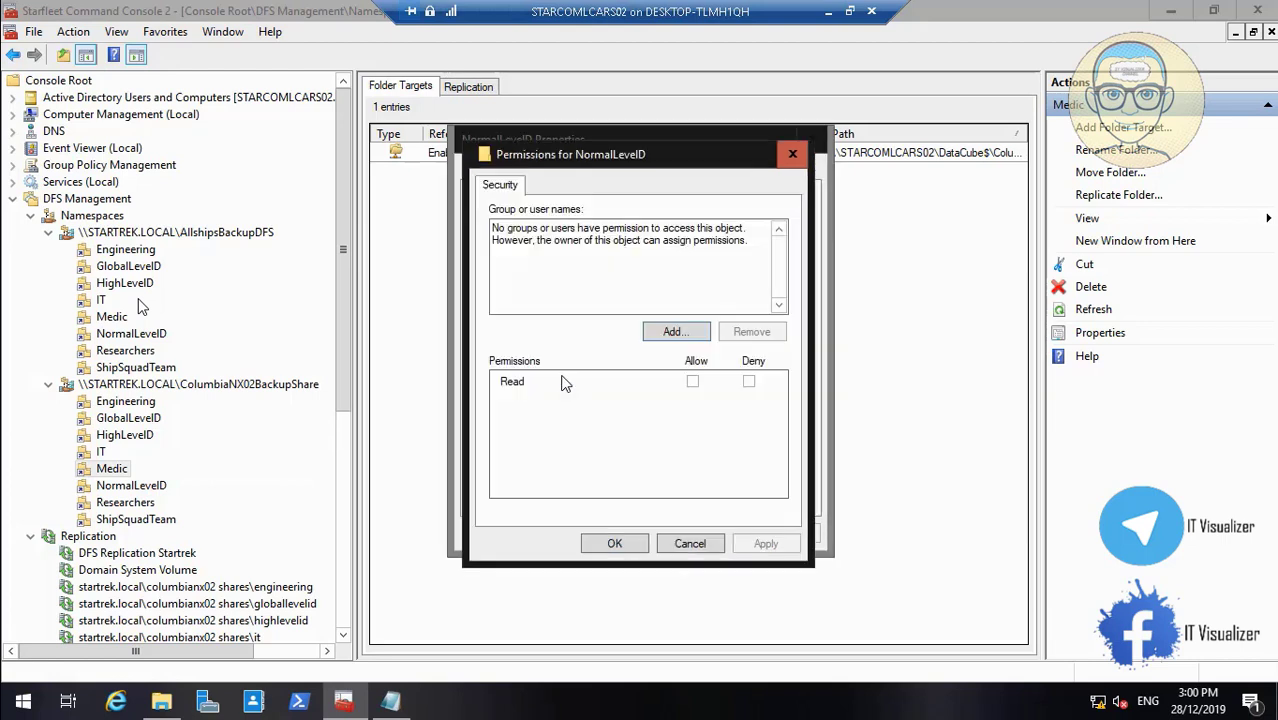
# Look up directory groups matching 'col' for NormalLevelD
pyautogui.click(675, 332)
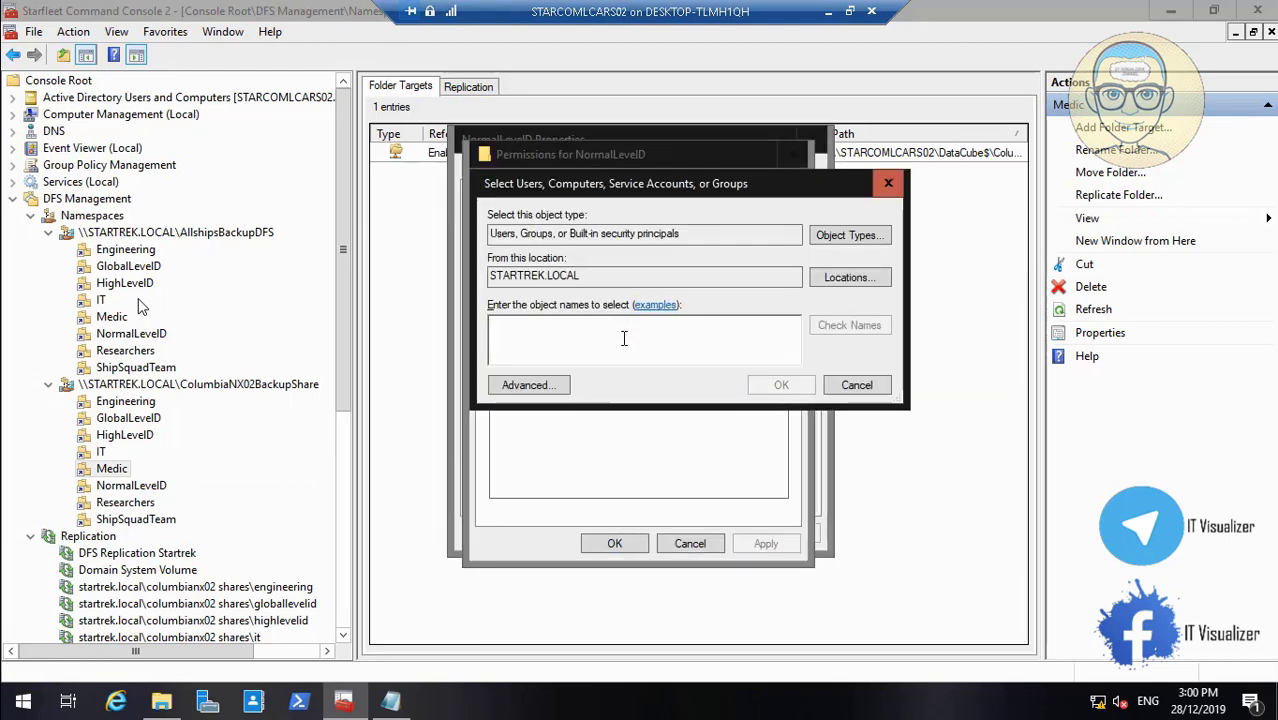
pyautogui.write('col')
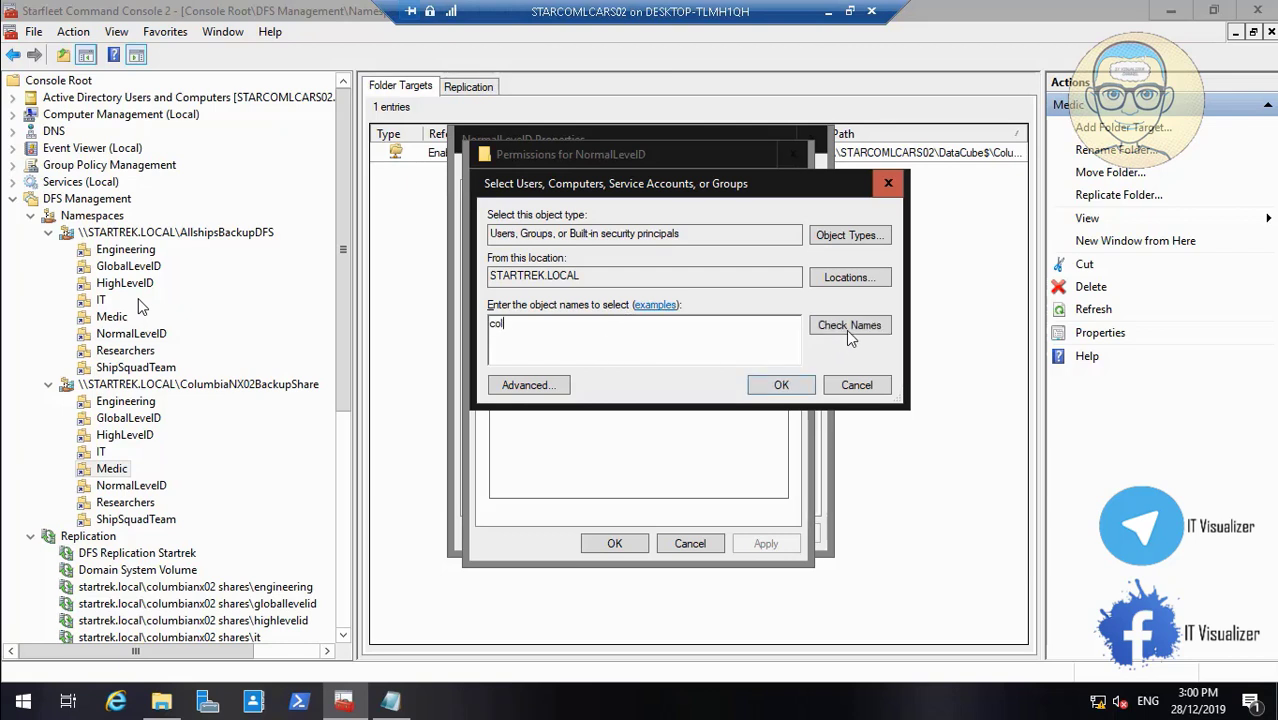
pyautogui.click(848, 332)
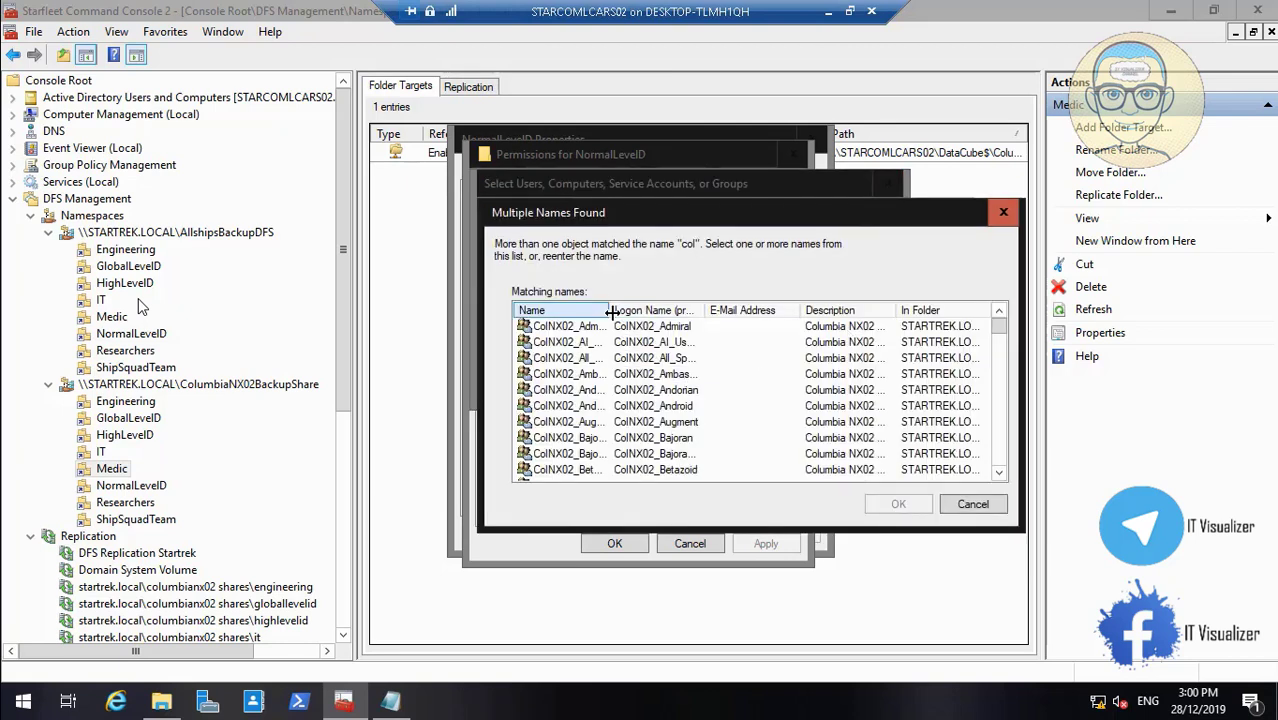
pyautogui.moveTo(611, 312); pyautogui.dragTo(657, 312)
pyautogui.moveTo(1003, 329); pyautogui.dragTo(1012, 409)
# Grant ColNX02_NormalLevel_Users Read on NormalLevelD, apply, and close its properties
pyautogui.click(668, 366)
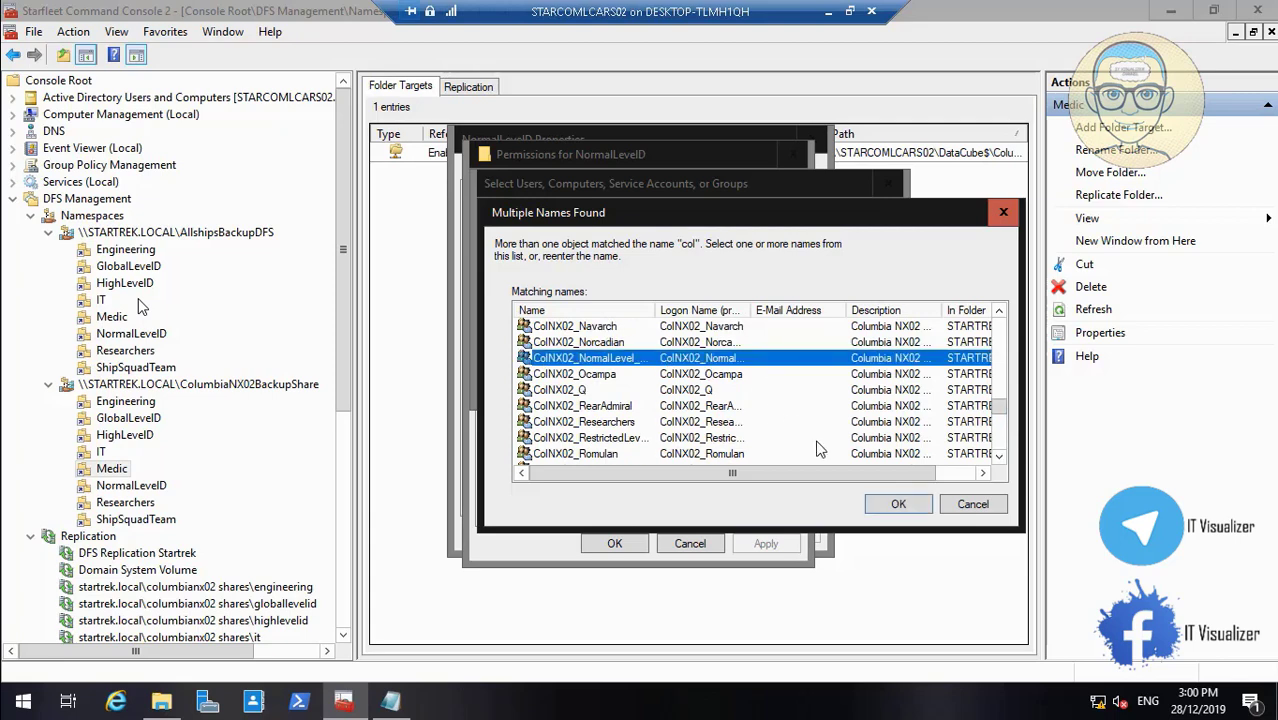
pyautogui.click(877, 505)
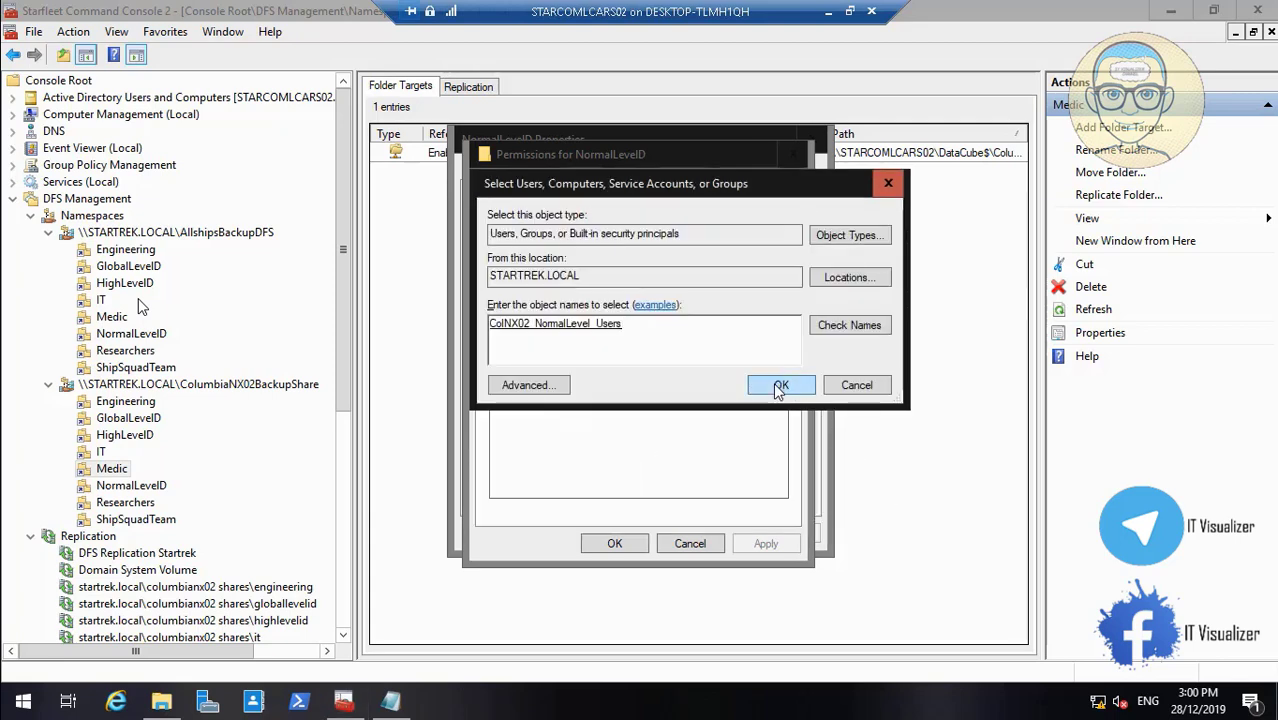
pyautogui.click(777, 381)
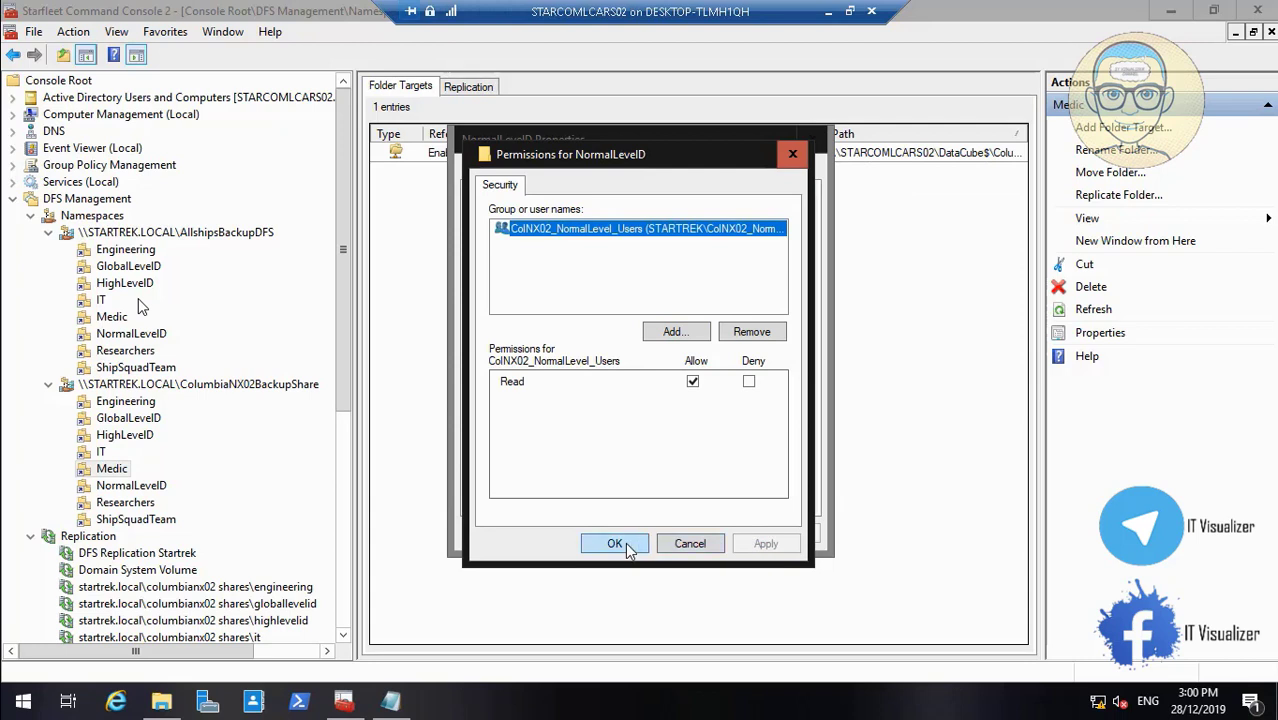
pyautogui.click(614, 543)
pyautogui.click(785, 535)
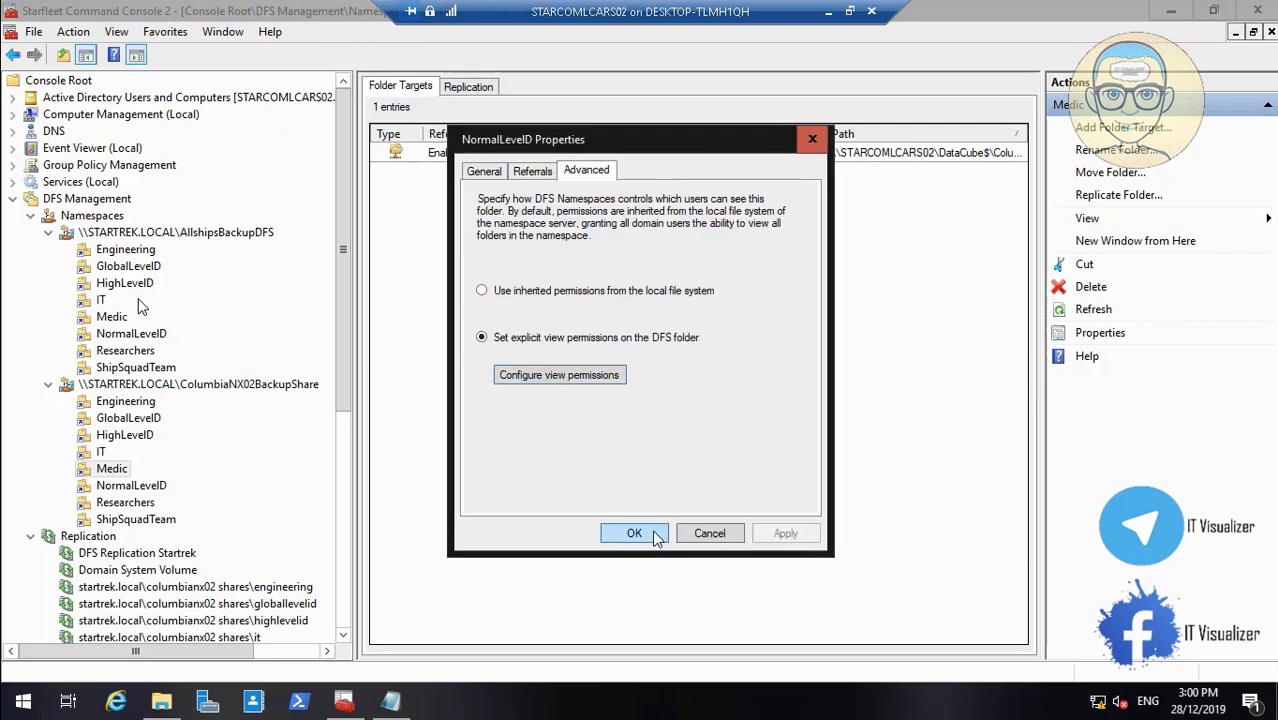
pyautogui.click(652, 536)
# Switch the Researchers folder to explicit view permissions and open its permission list
pyautogui.rightClick(140, 507)
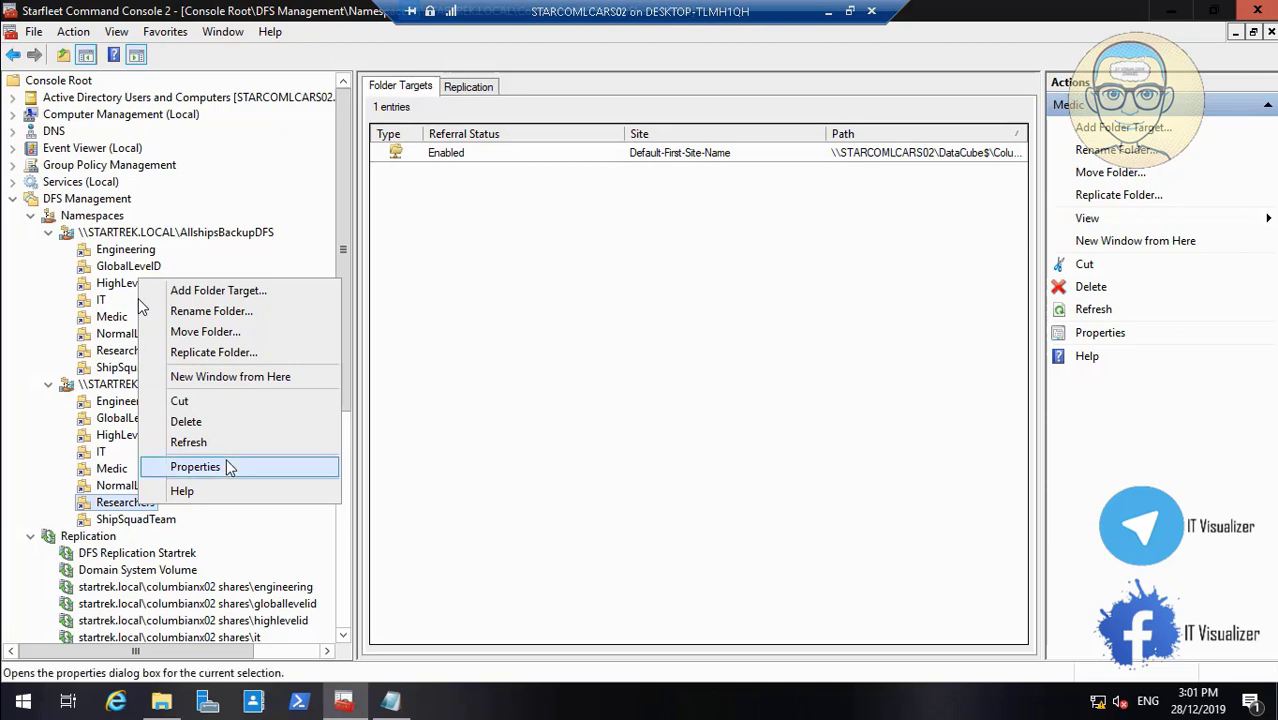
pyautogui.click(196, 467)
pyautogui.click(588, 172)
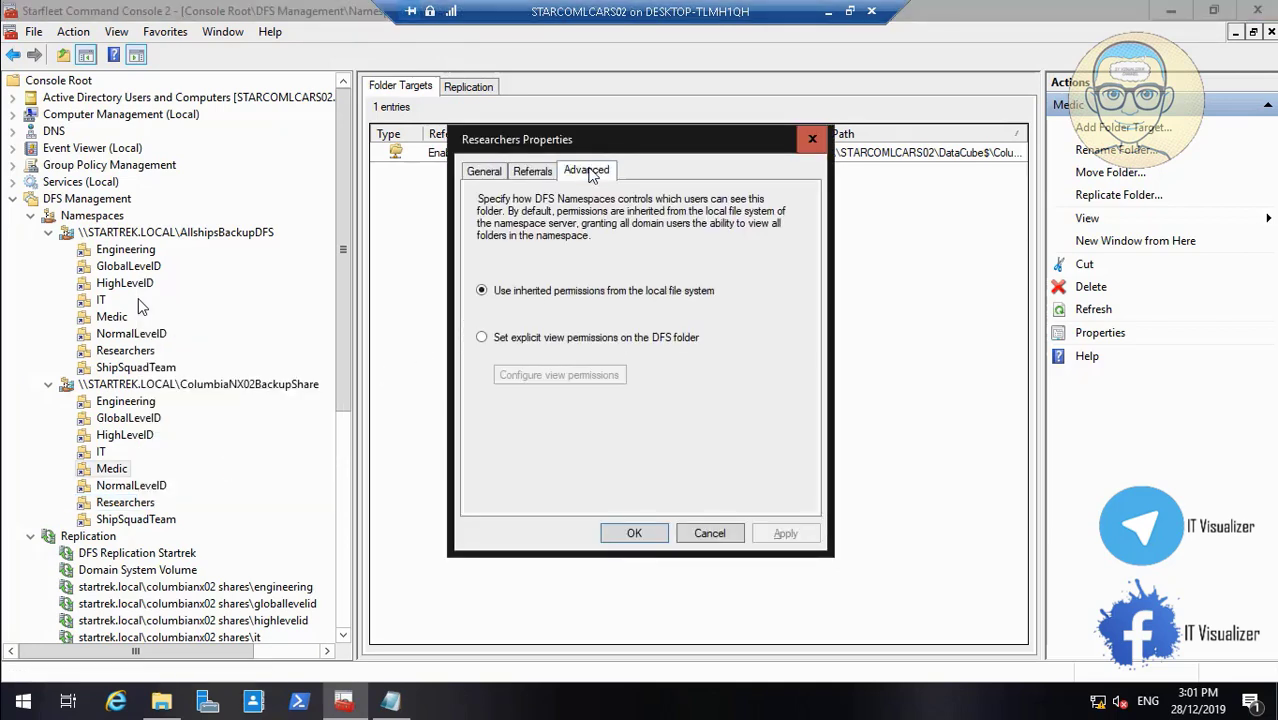
pyautogui.click(523, 340)
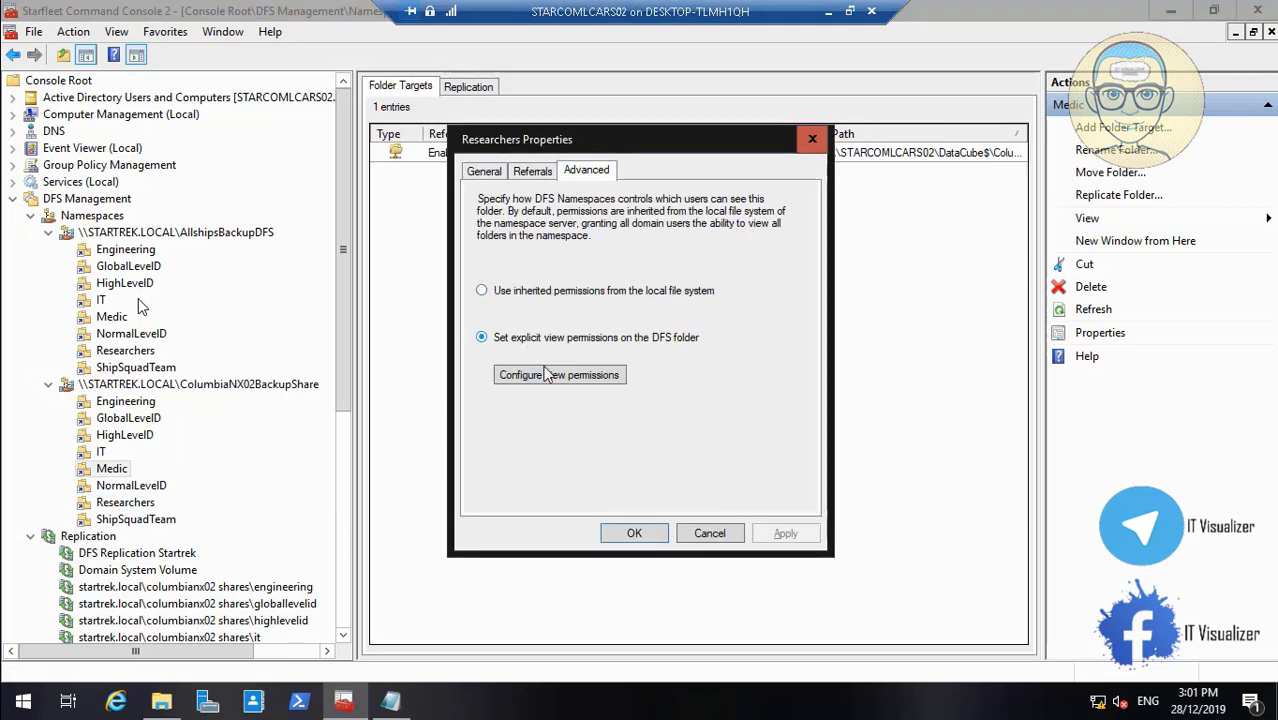
pyautogui.click(546, 374)
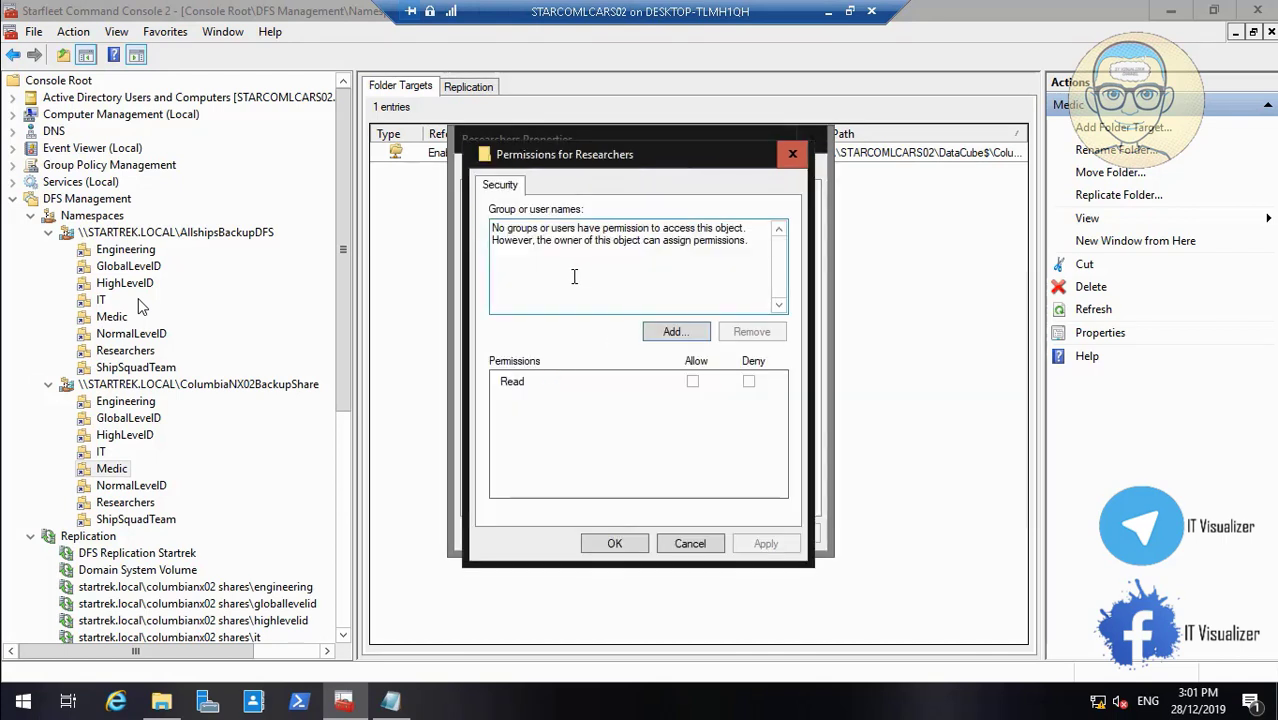
# Look up directory groups matching 'Co' for Researchers
pyautogui.click(670, 333)
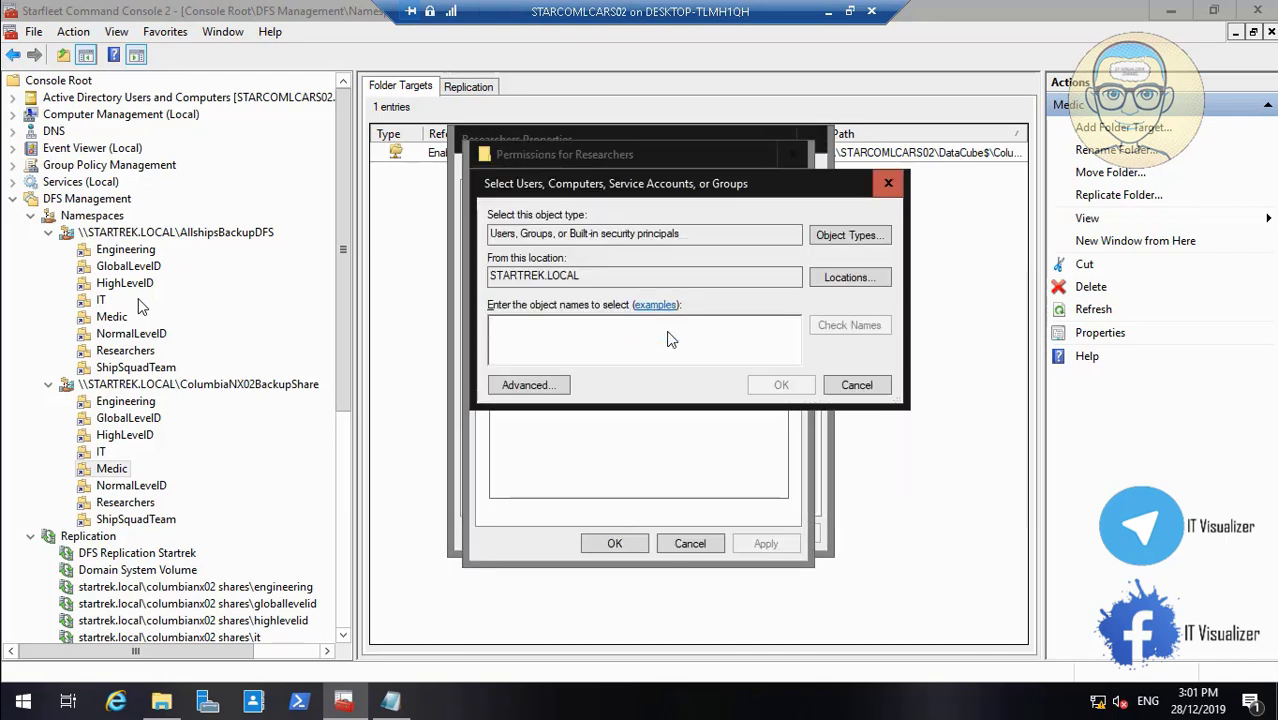
pyautogui.write('Col')
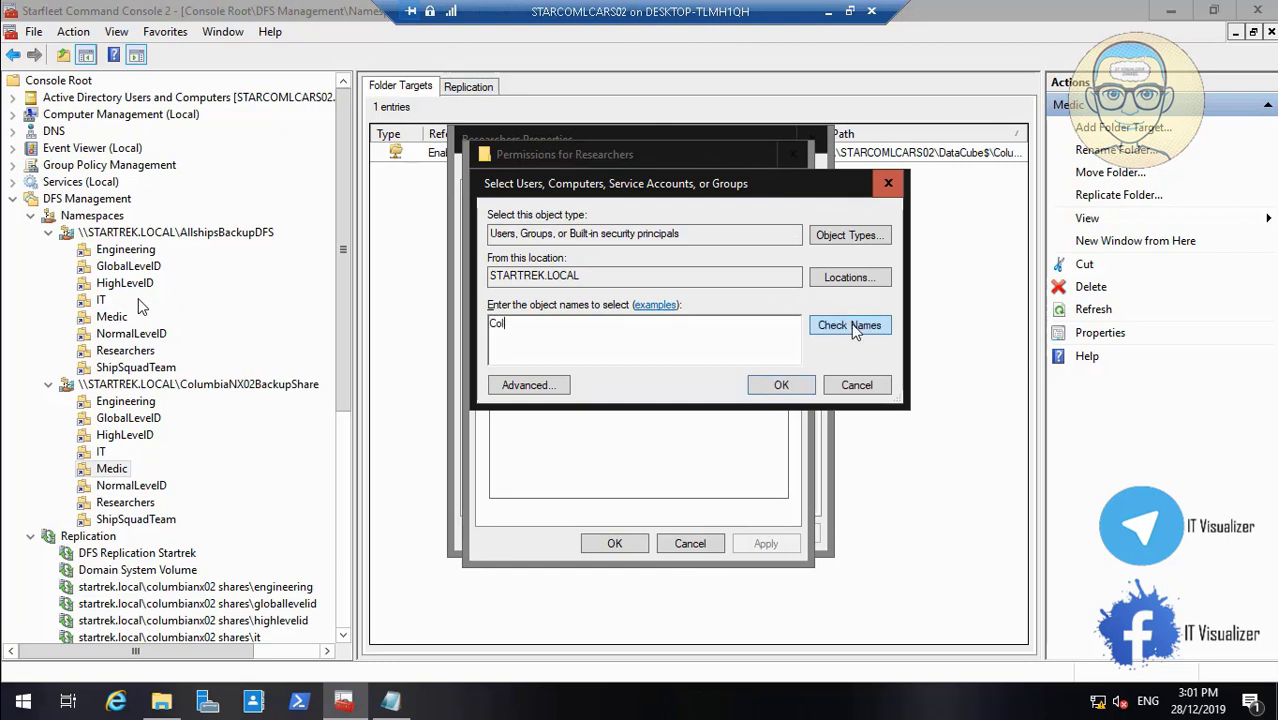
pyautogui.click(852, 327)
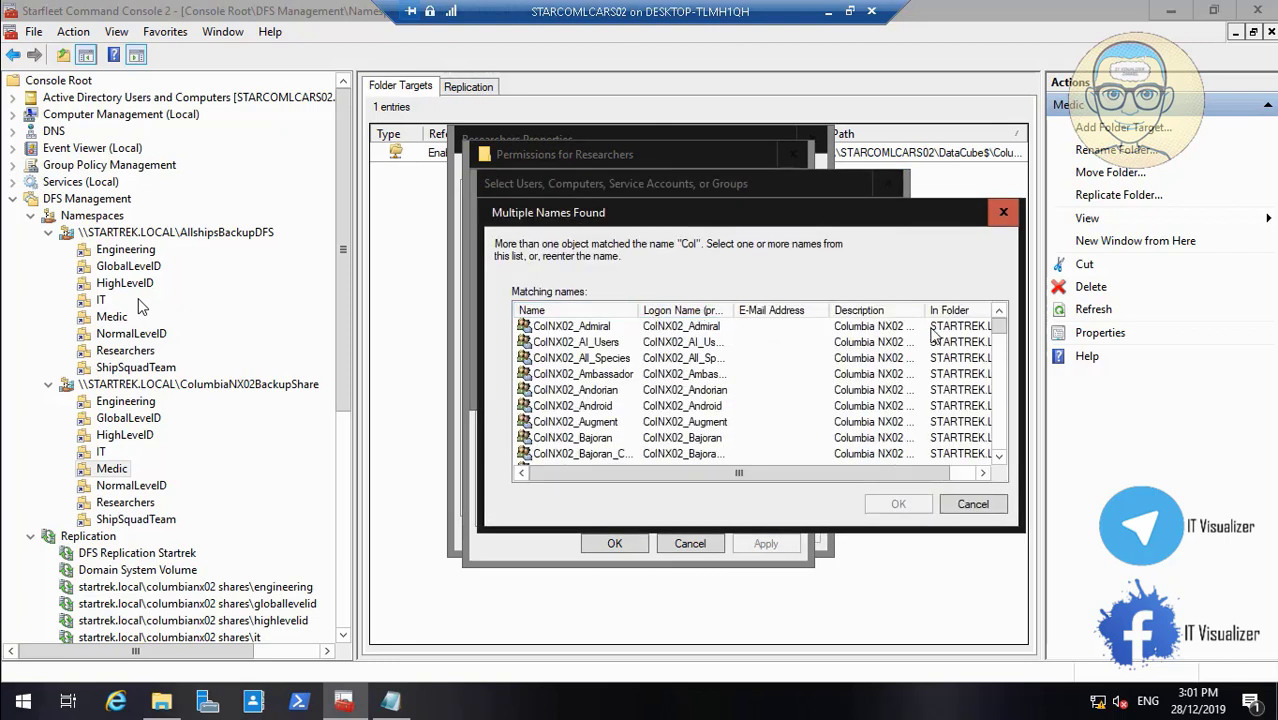
pyautogui.moveTo(998, 330); pyautogui.dragTo(1014, 409)
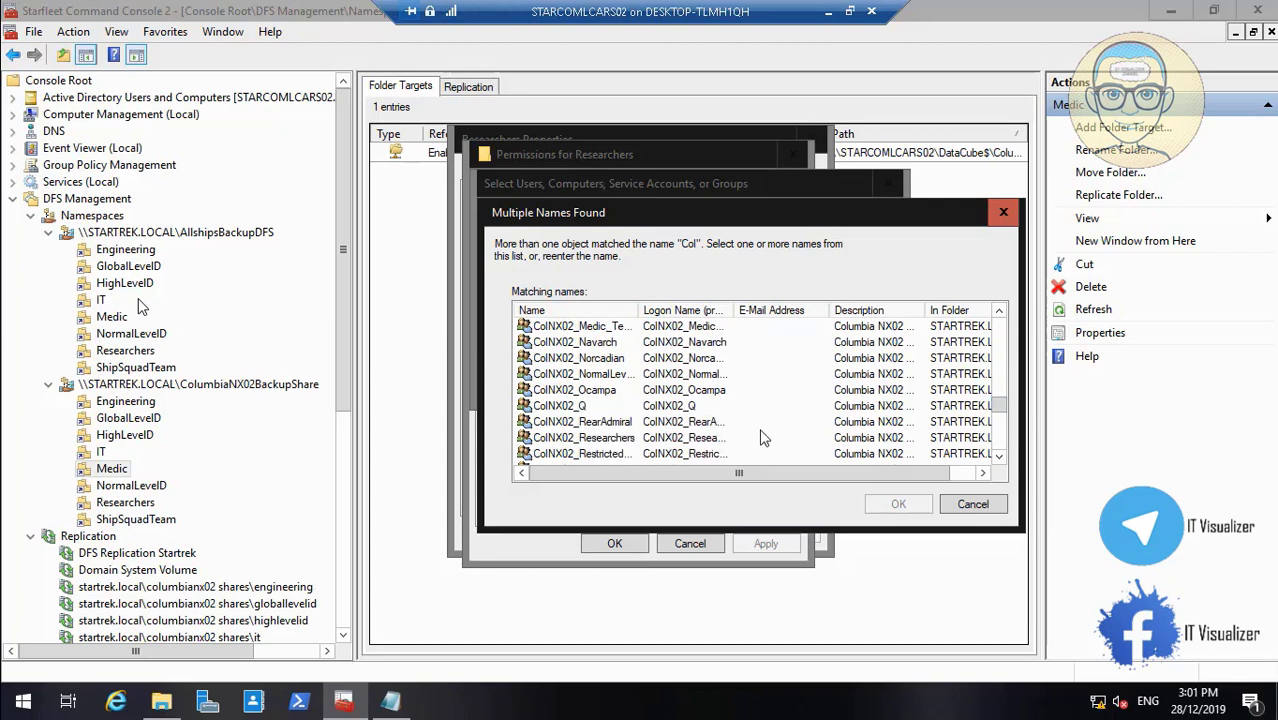
# Grant ColNX02_Researchers Read on Researchers, apply, and close its properties
pyautogui.click(727, 440)
pyautogui.click(896, 505)
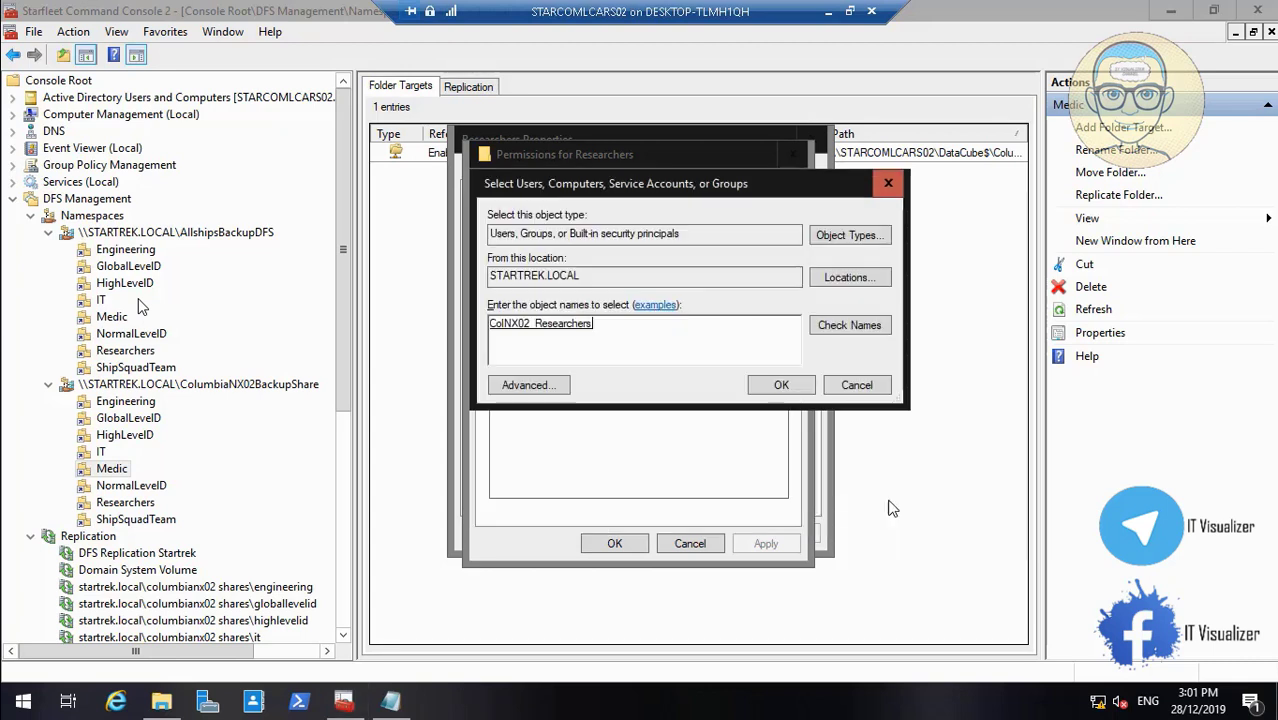
pyautogui.click(781, 386)
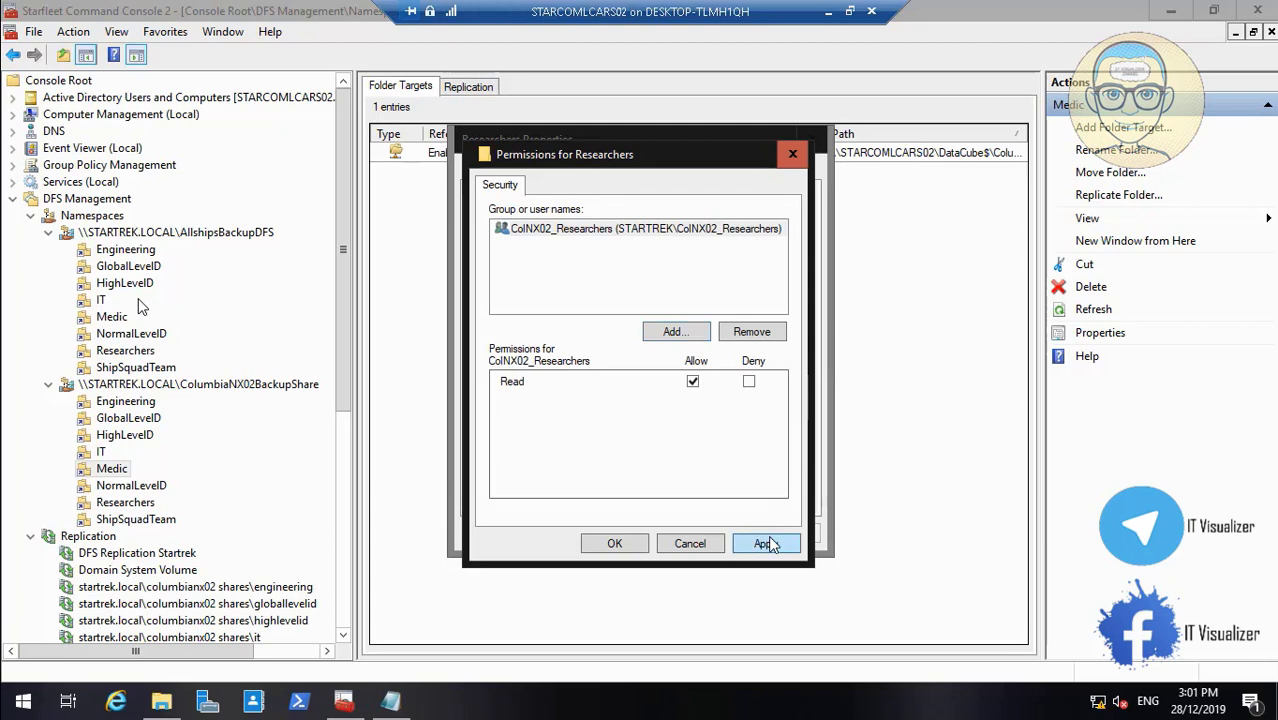
pyautogui.click(616, 545)
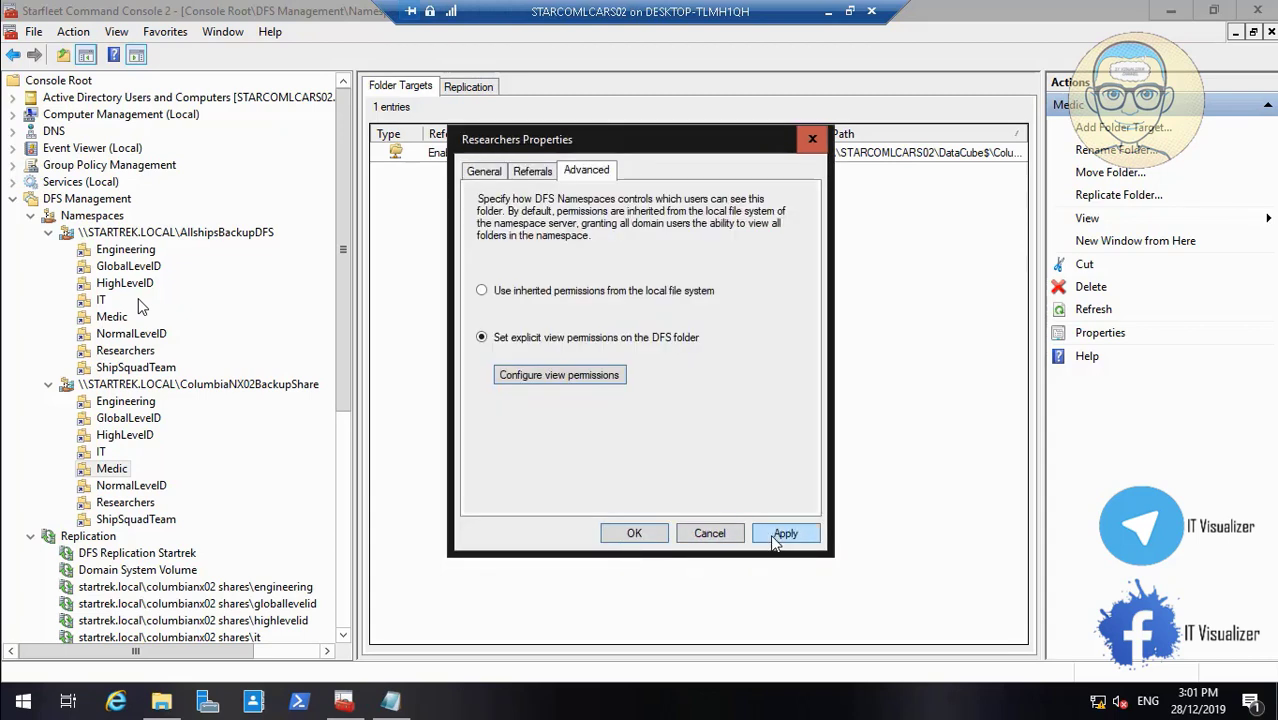
pyautogui.click(775, 541)
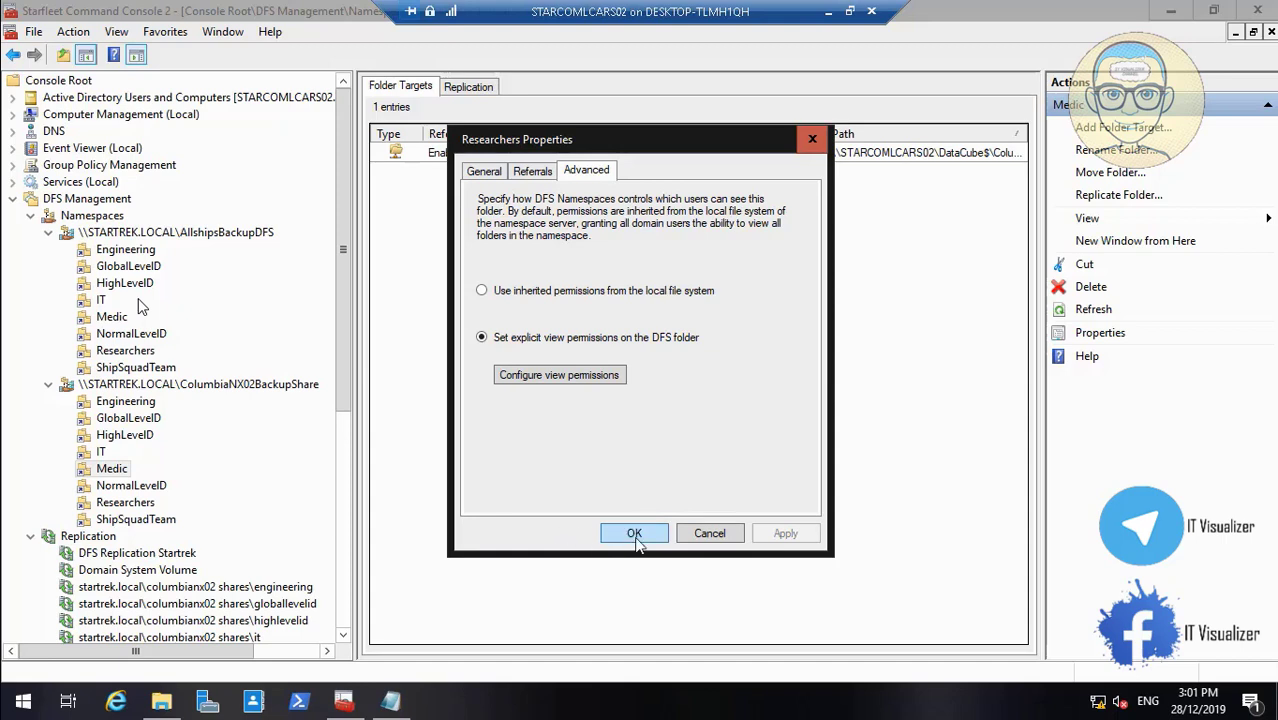
pyautogui.click(635, 537)
# Switch the ShipSquadTeam folder to explicit view permissions and open their configuration
pyautogui.rightClick(167, 521)
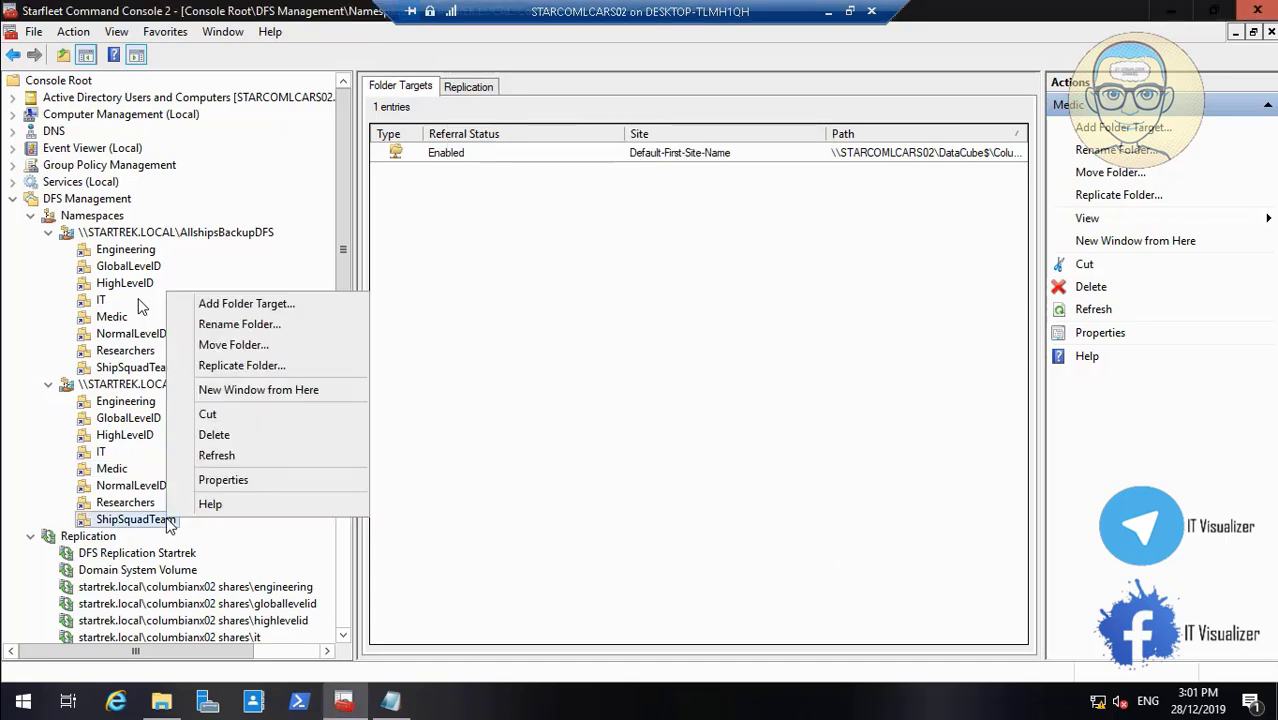
pyautogui.click(251, 476)
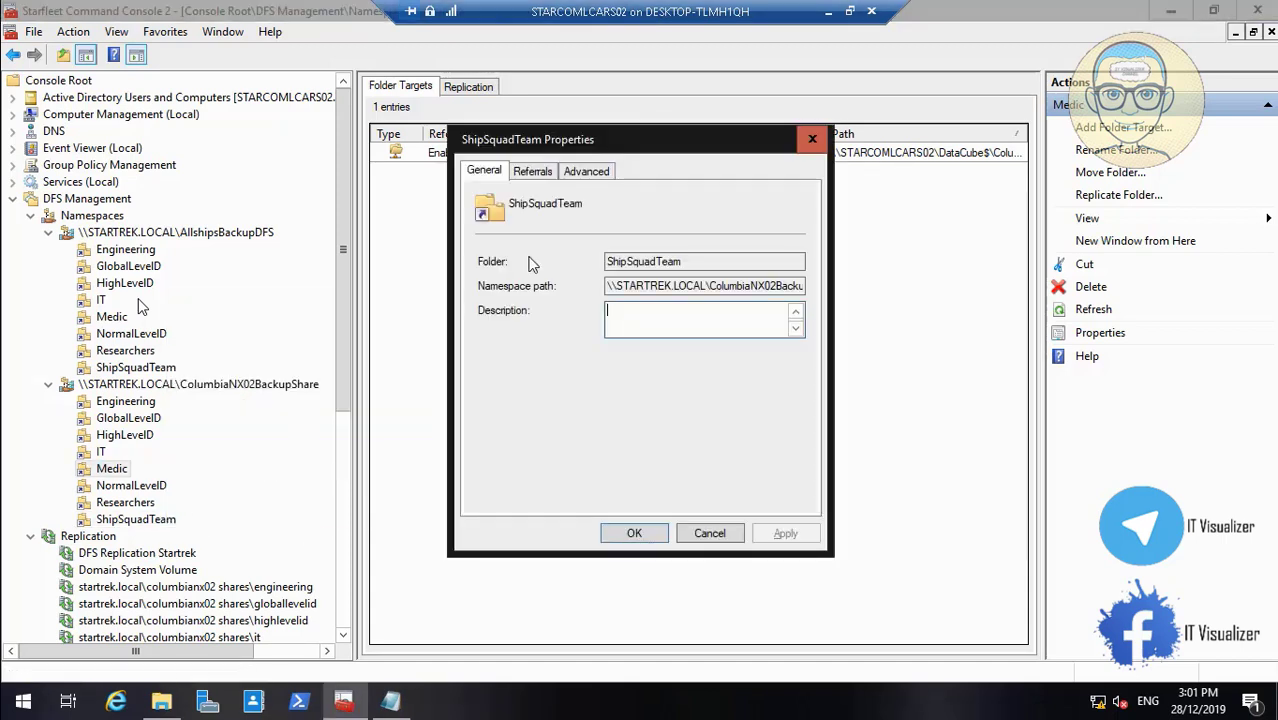
pyautogui.click(600, 176)
pyautogui.click(528, 345)
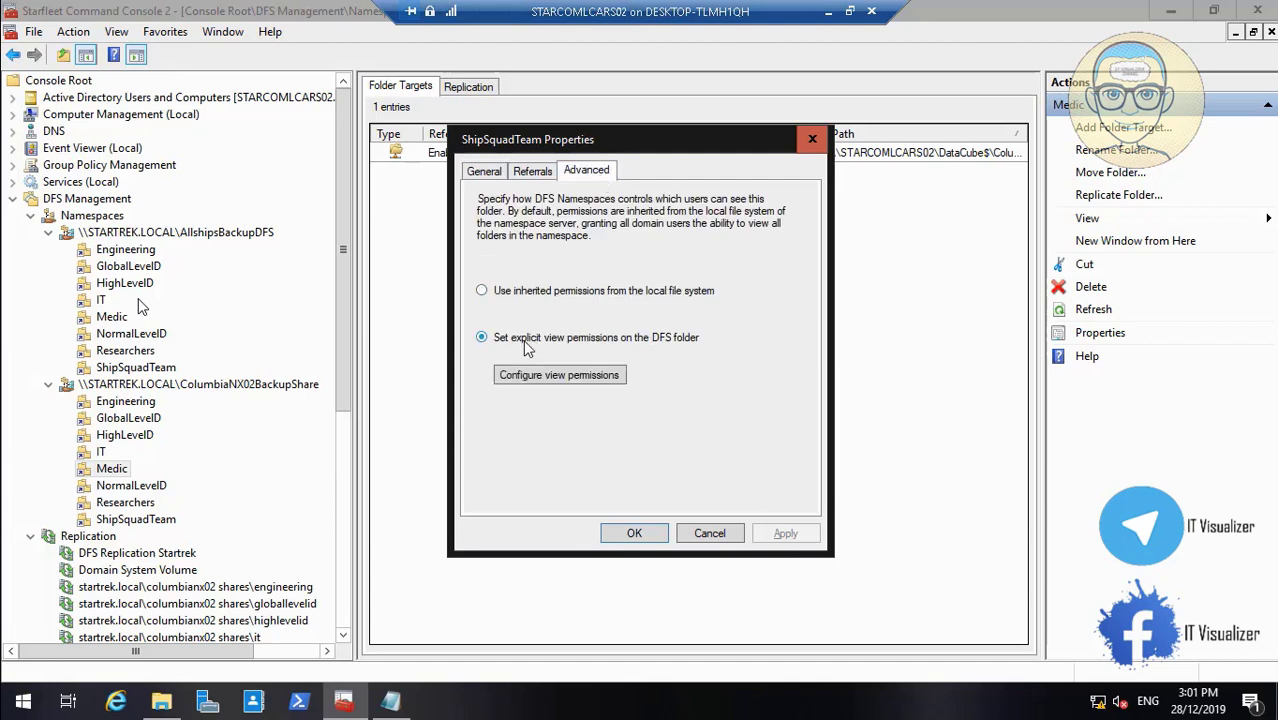
pyautogui.click(558, 376)
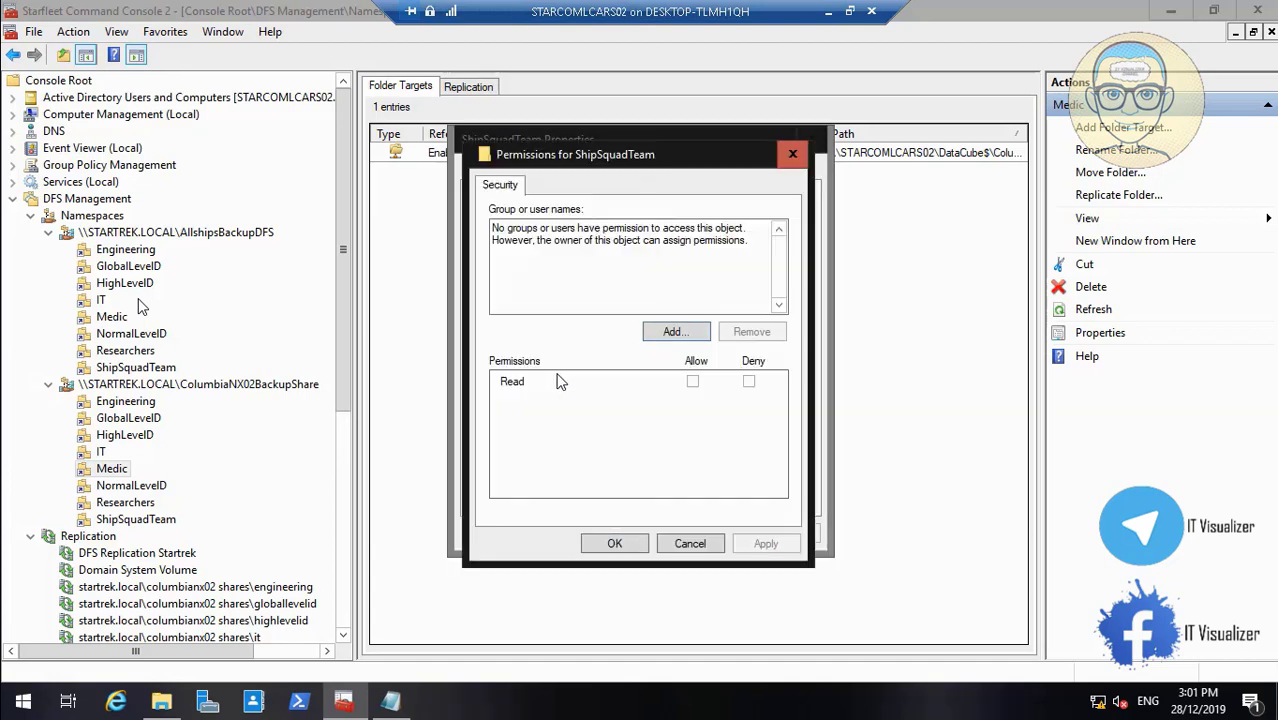
# Add the ColNX02_Ship_Squad_Team group with Read allowed and apply the permission changes
pyautogui.click(675, 332)
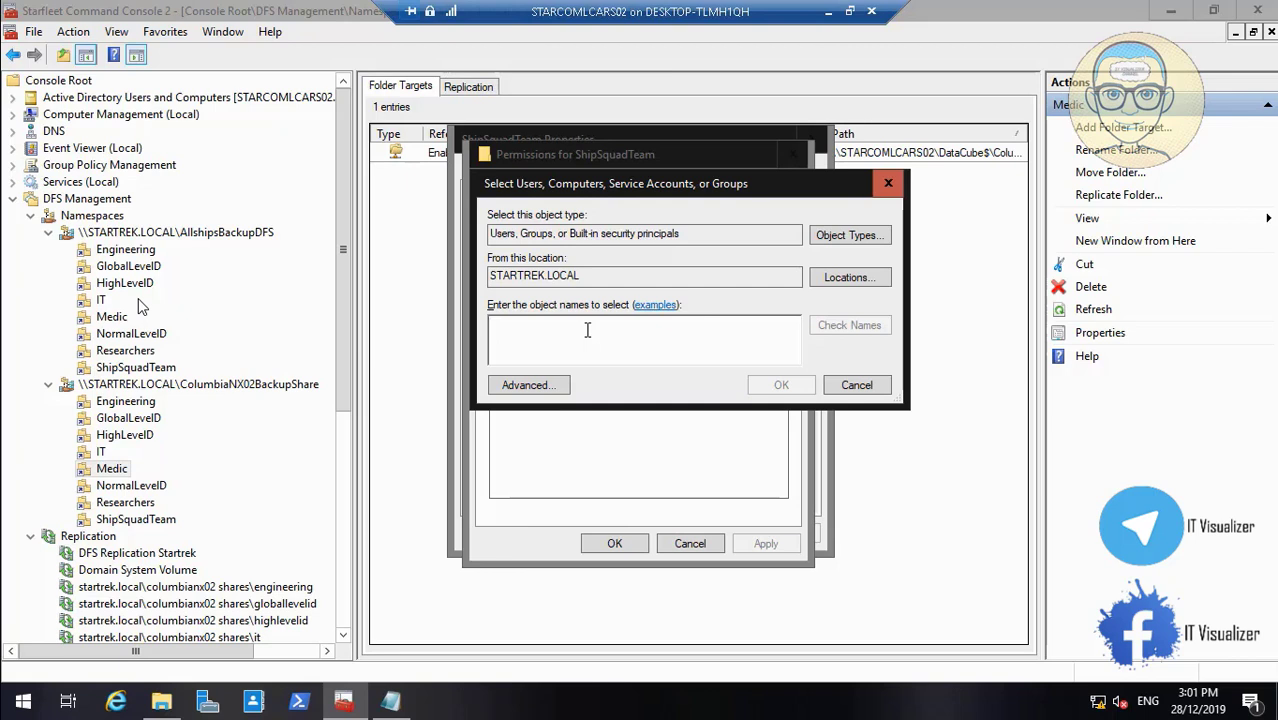
pyautogui.write('col')
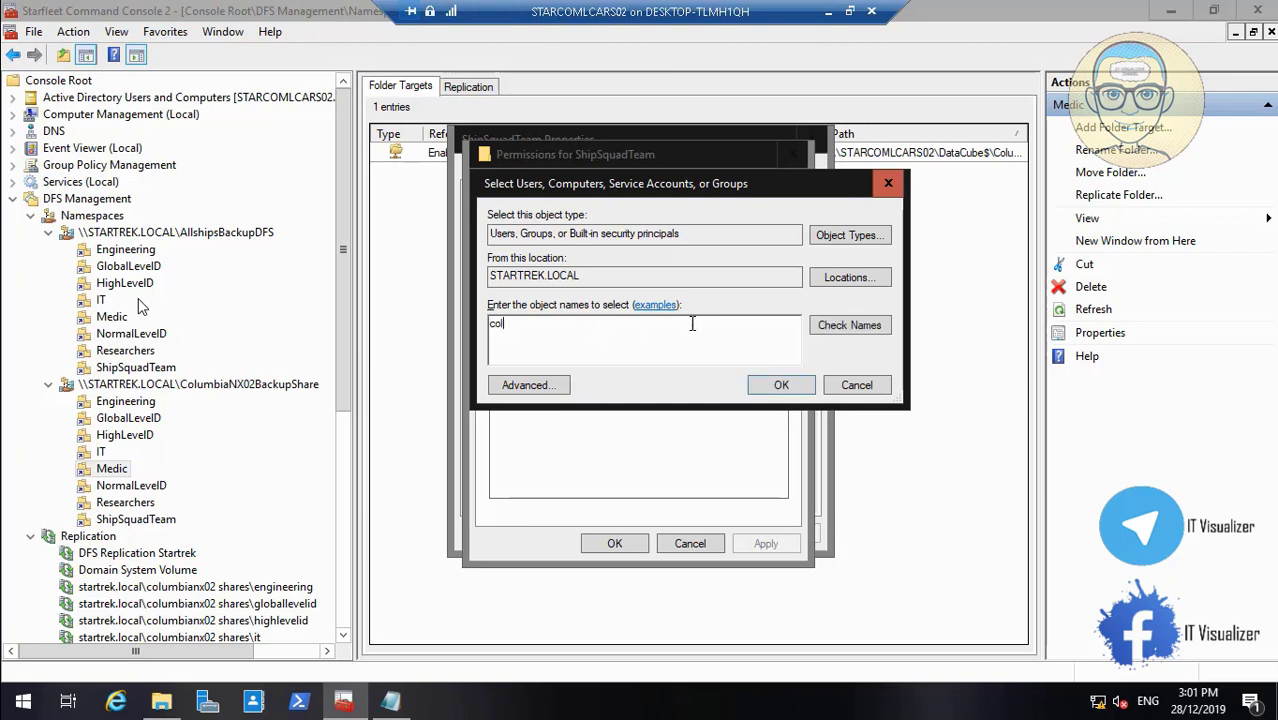
pyautogui.click(824, 327)
pyautogui.moveTo(603, 315); pyautogui.dragTo(639, 315)
pyautogui.click(1002, 346)
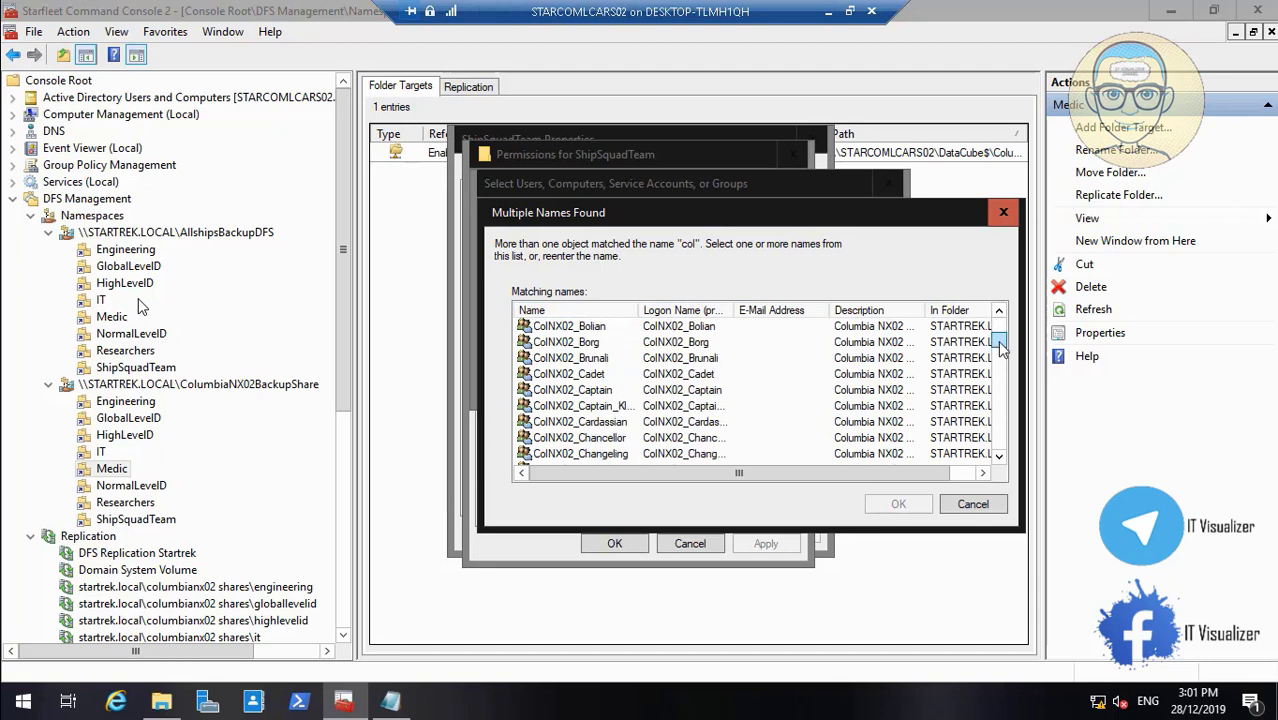
pyautogui.moveTo(1002, 346); pyautogui.dragTo(1012, 424)
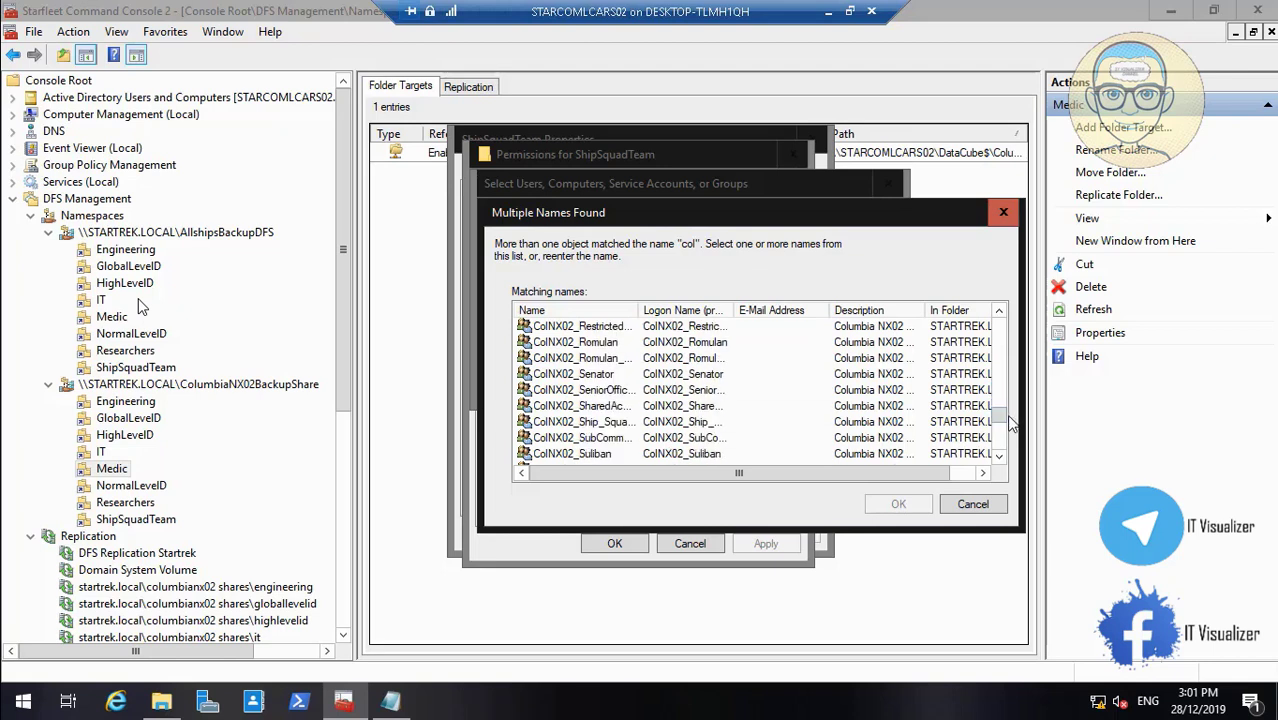
pyautogui.click(650, 424)
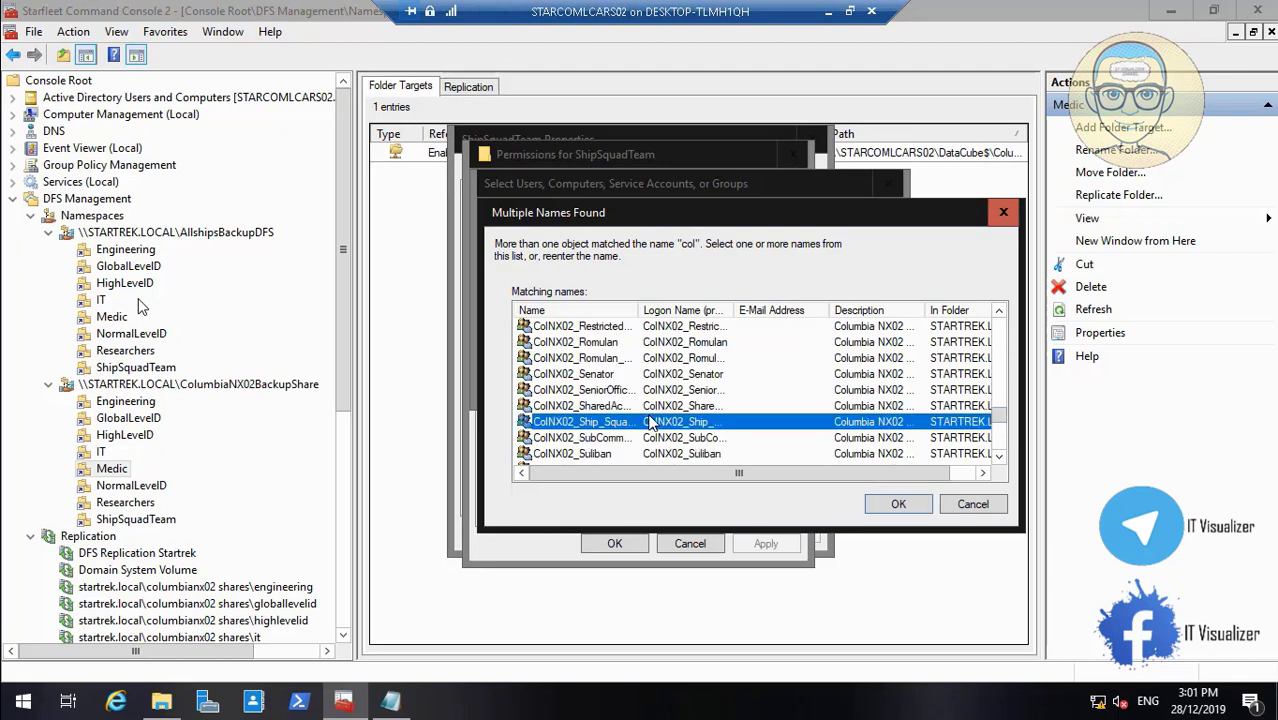
pyautogui.click(898, 504)
pyautogui.click(781, 385)
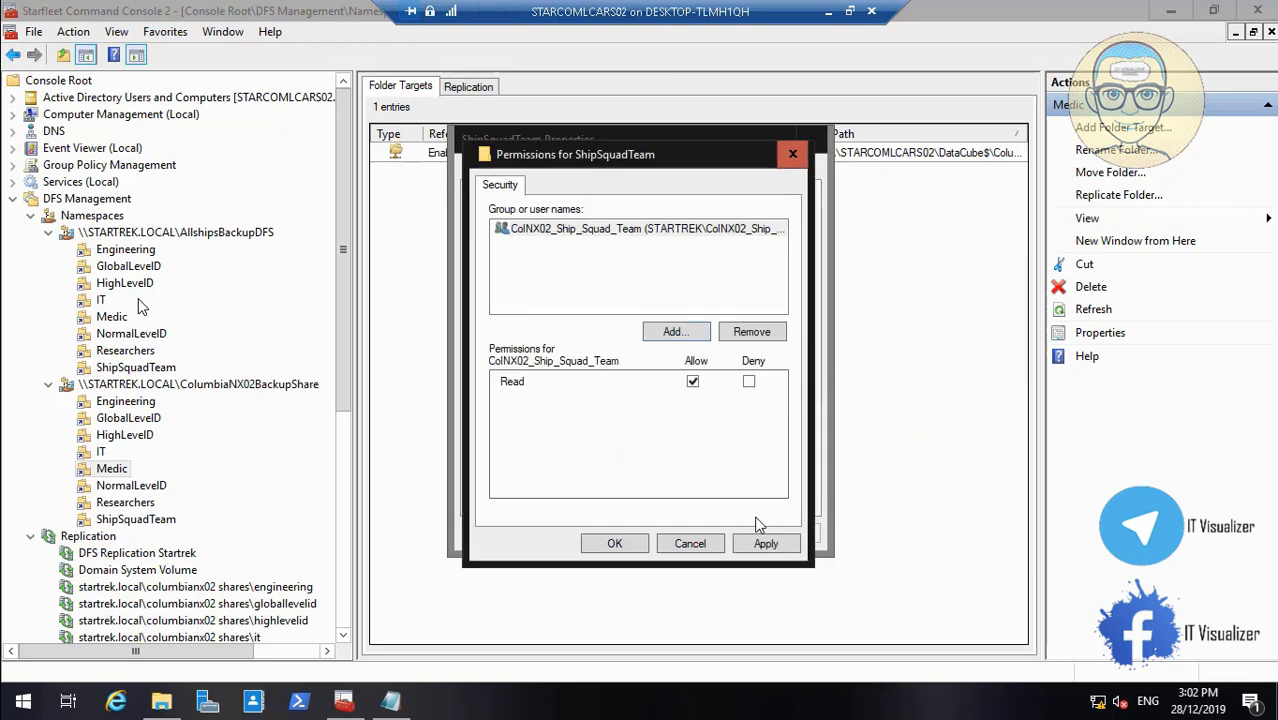
pyautogui.click(614, 545)
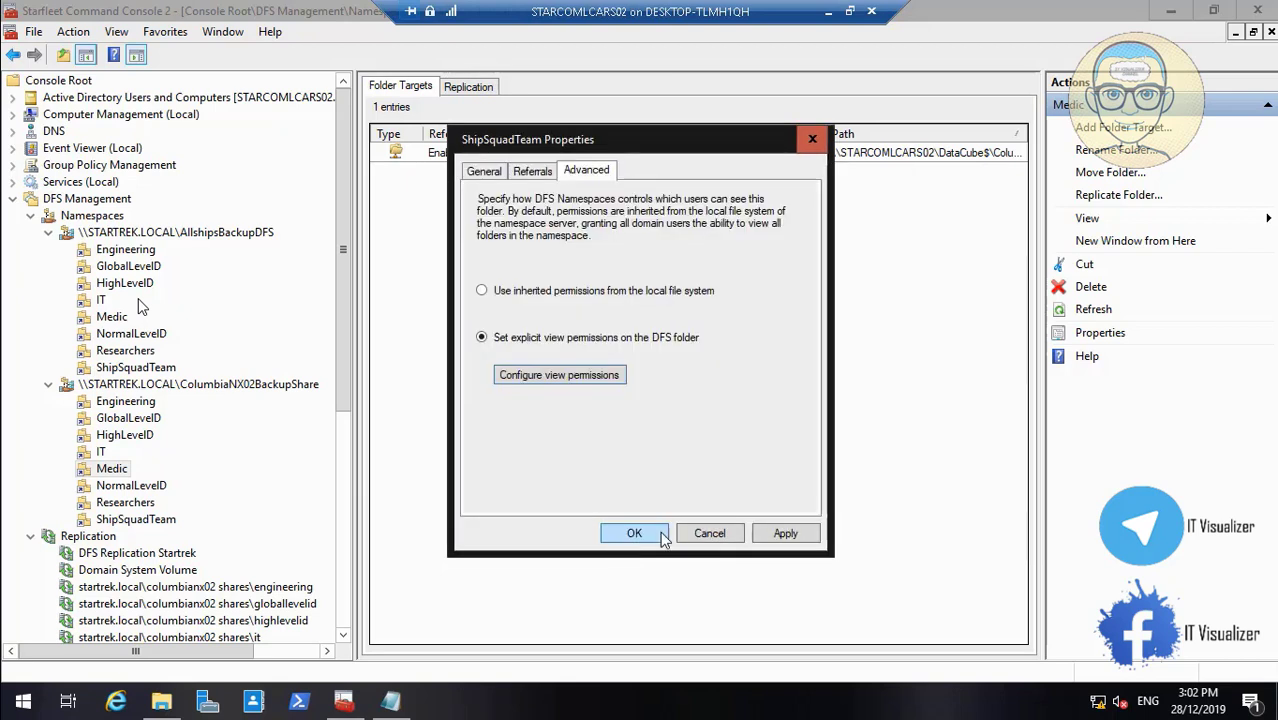
pyautogui.click(783, 535)
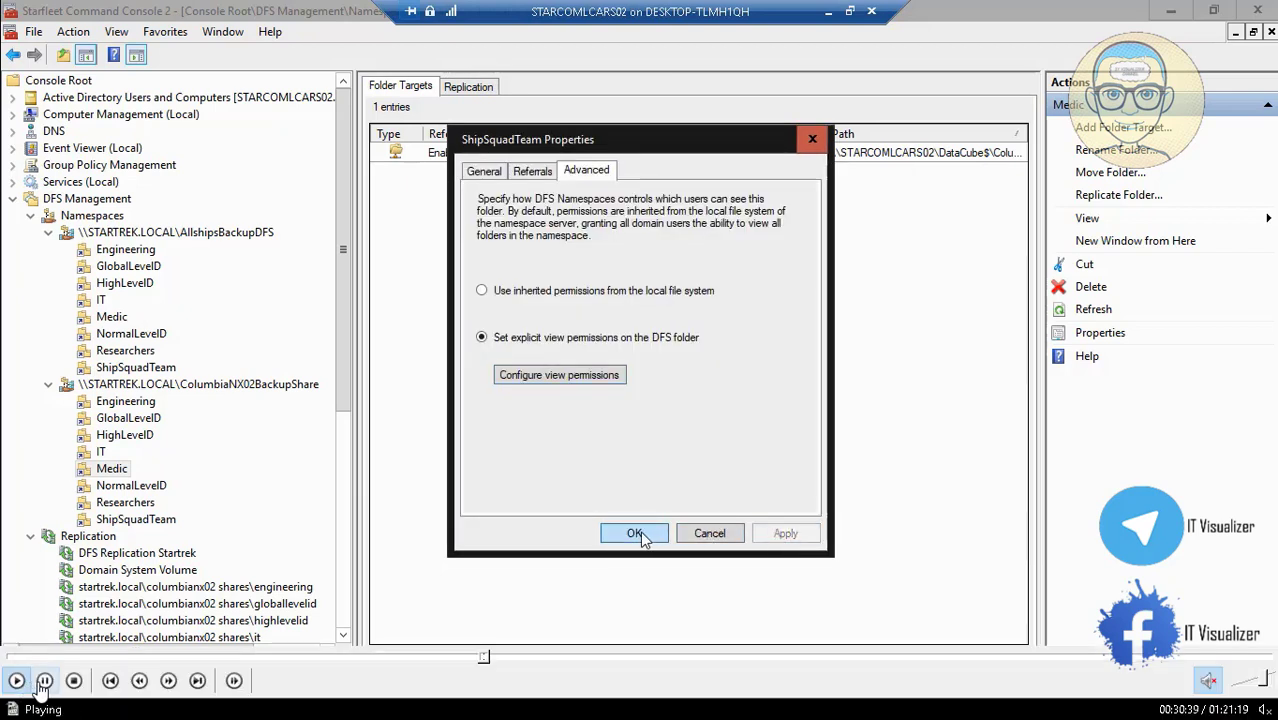
pyautogui.click(636, 533)
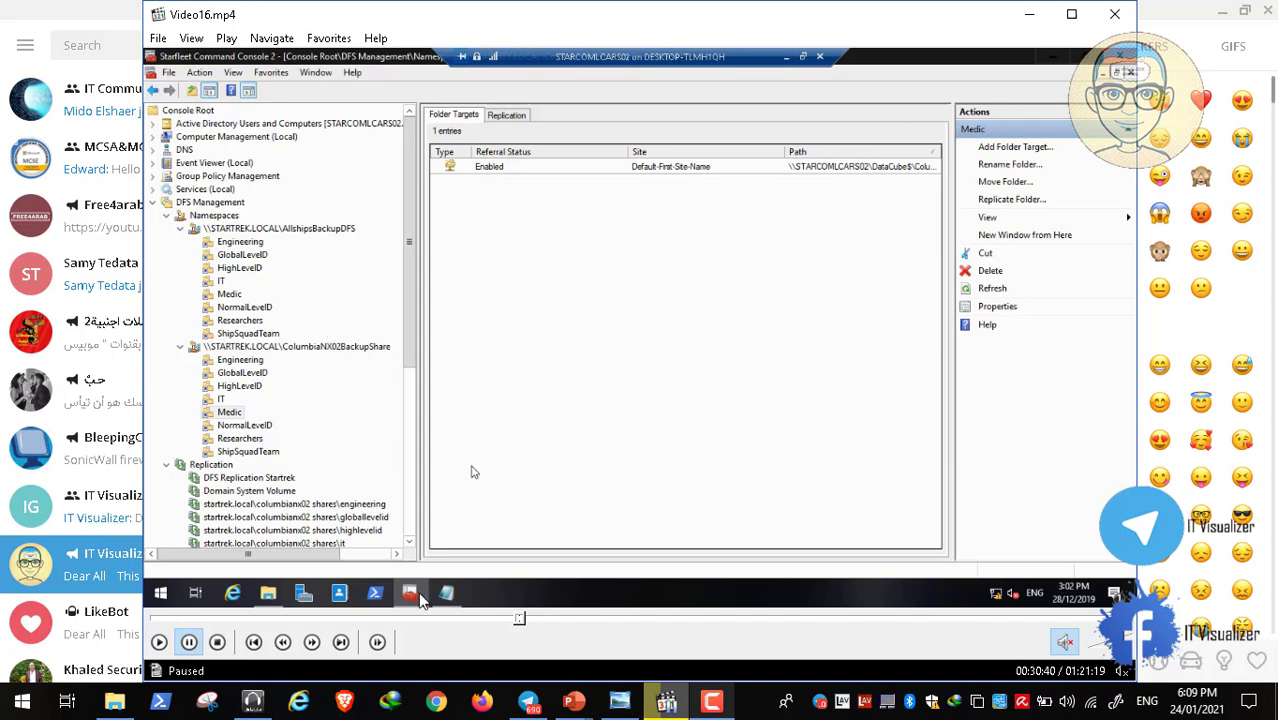
pyautogui.click(712, 703)
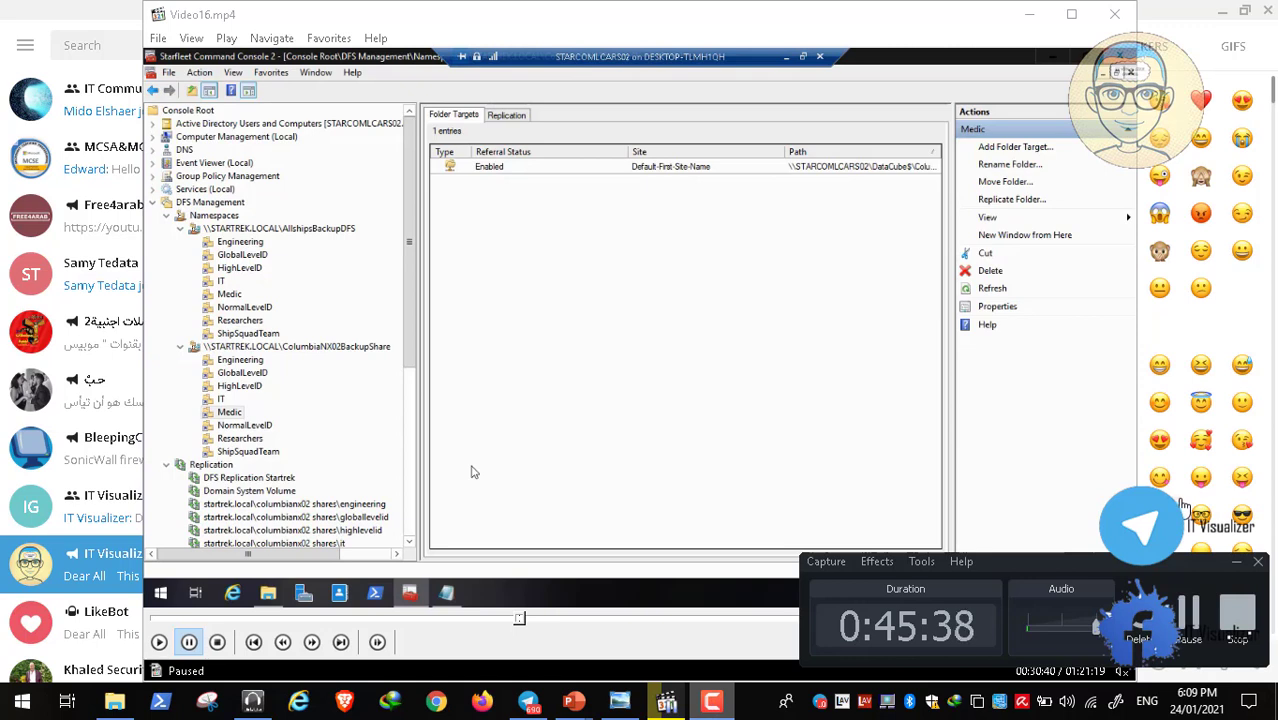
pyautogui.click(1237, 563)
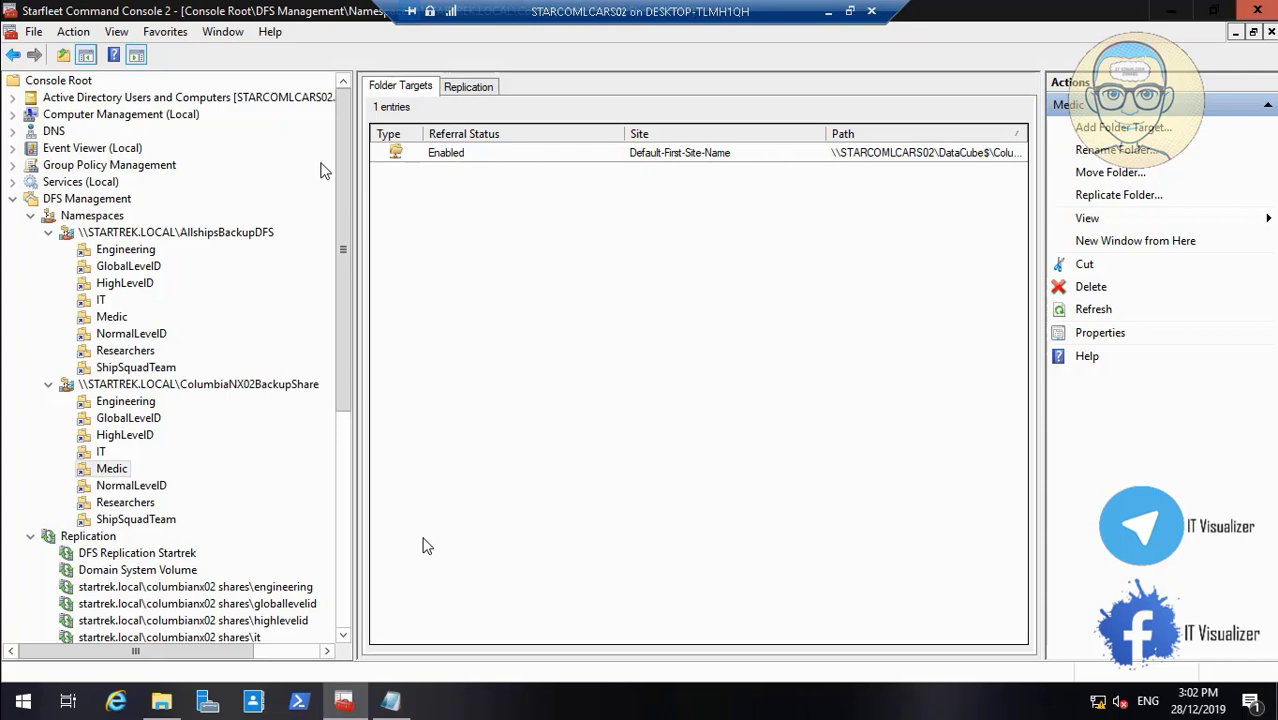
# Change the first Ethernet adapter's IPv4 alternate DNS from 127.0.0.1 to 192.168.1.3, then close its dialogs
pyautogui.click(15, 688)
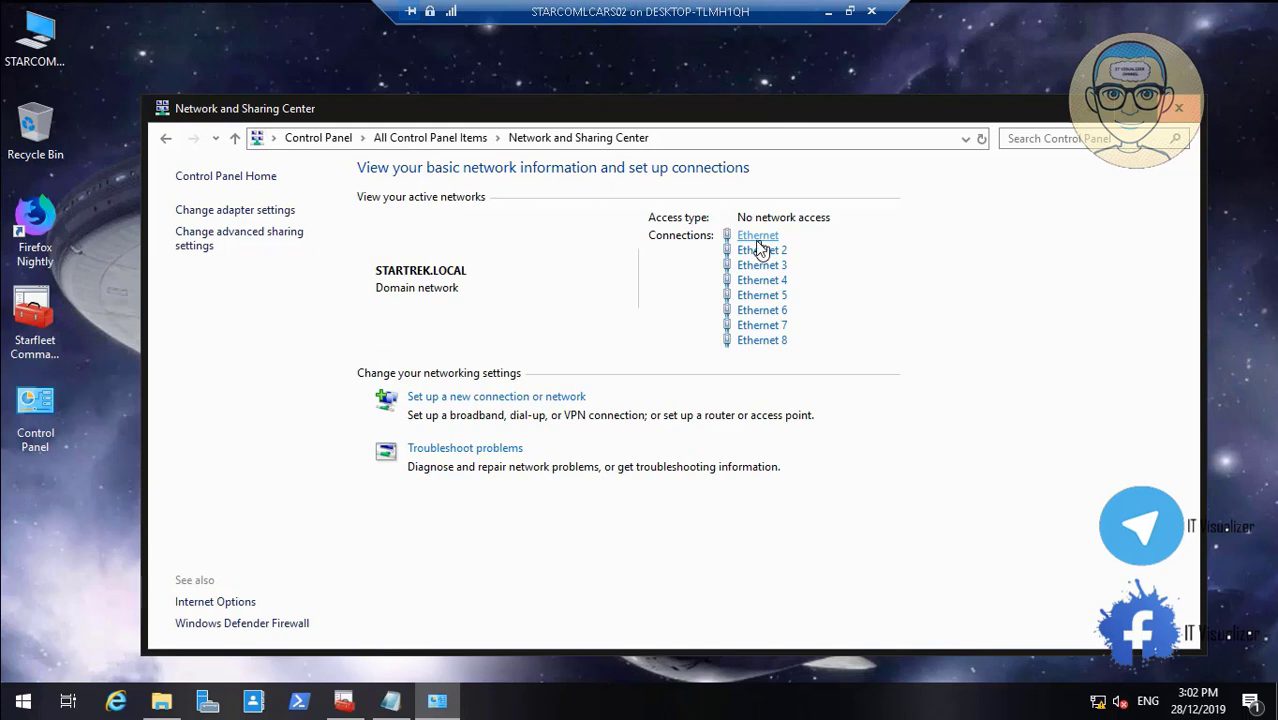
pyautogui.click(757, 237)
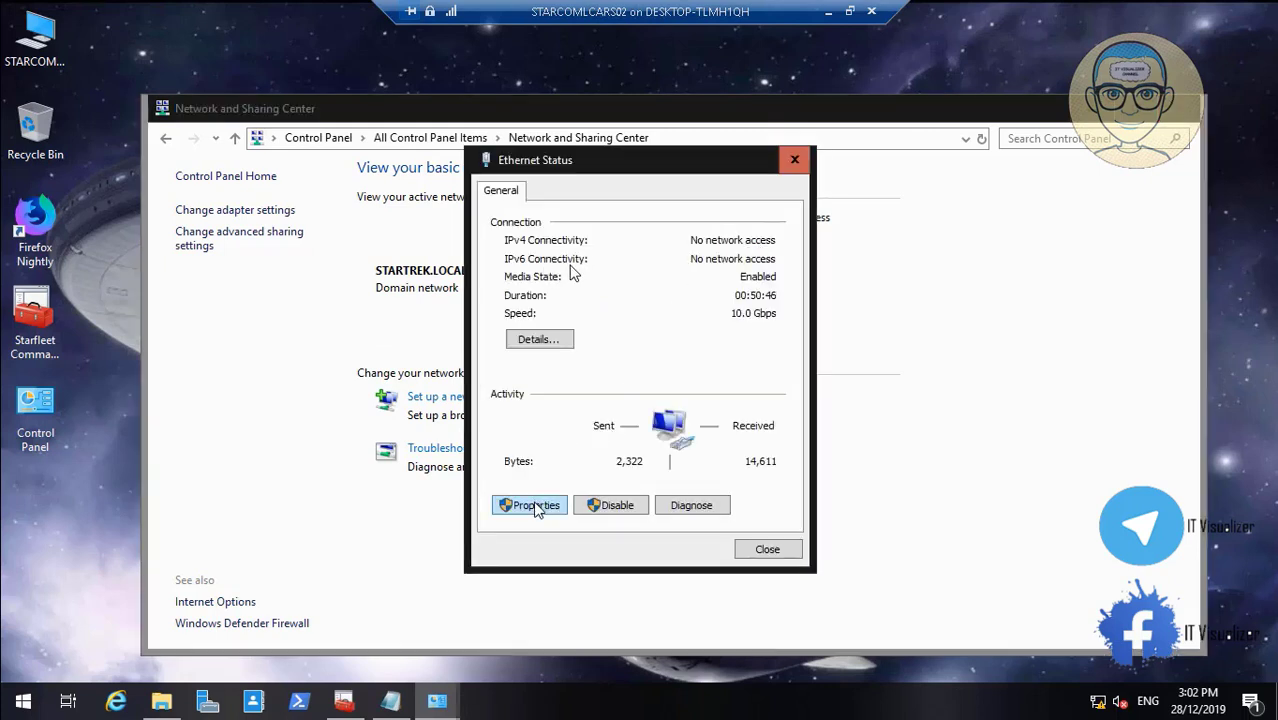
pyautogui.click(532, 506)
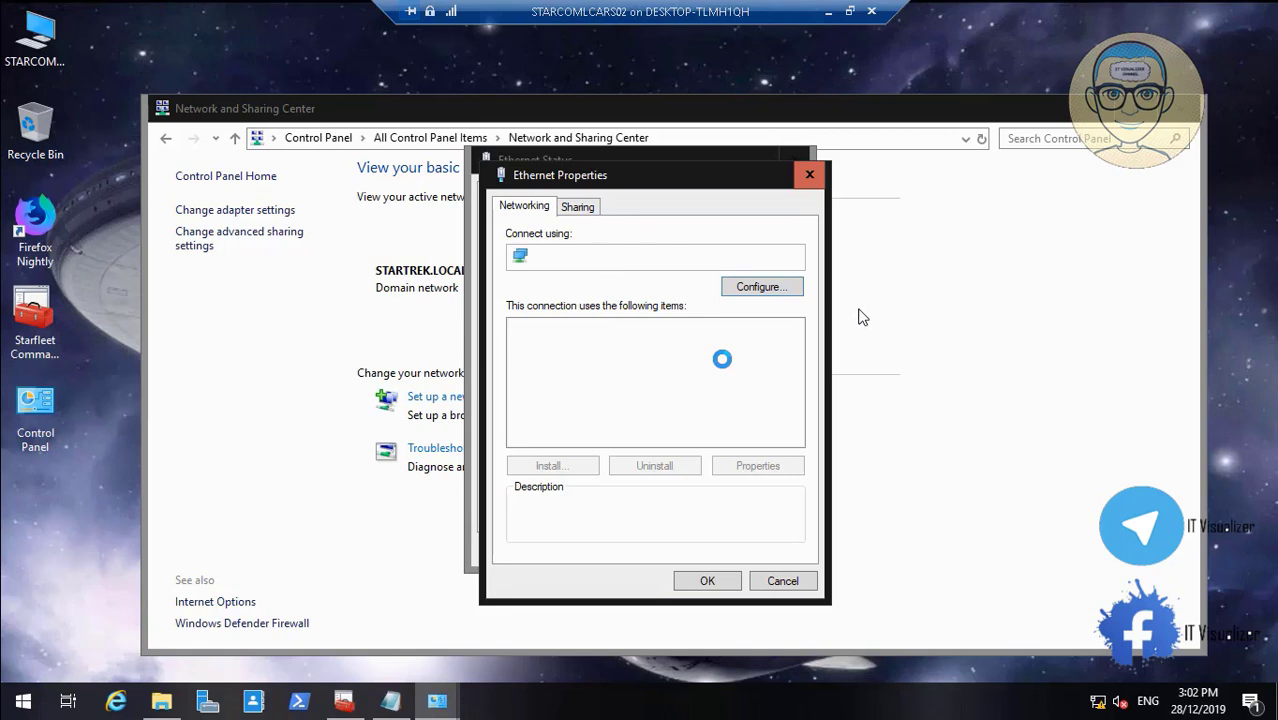
pyautogui.click(718, 375)
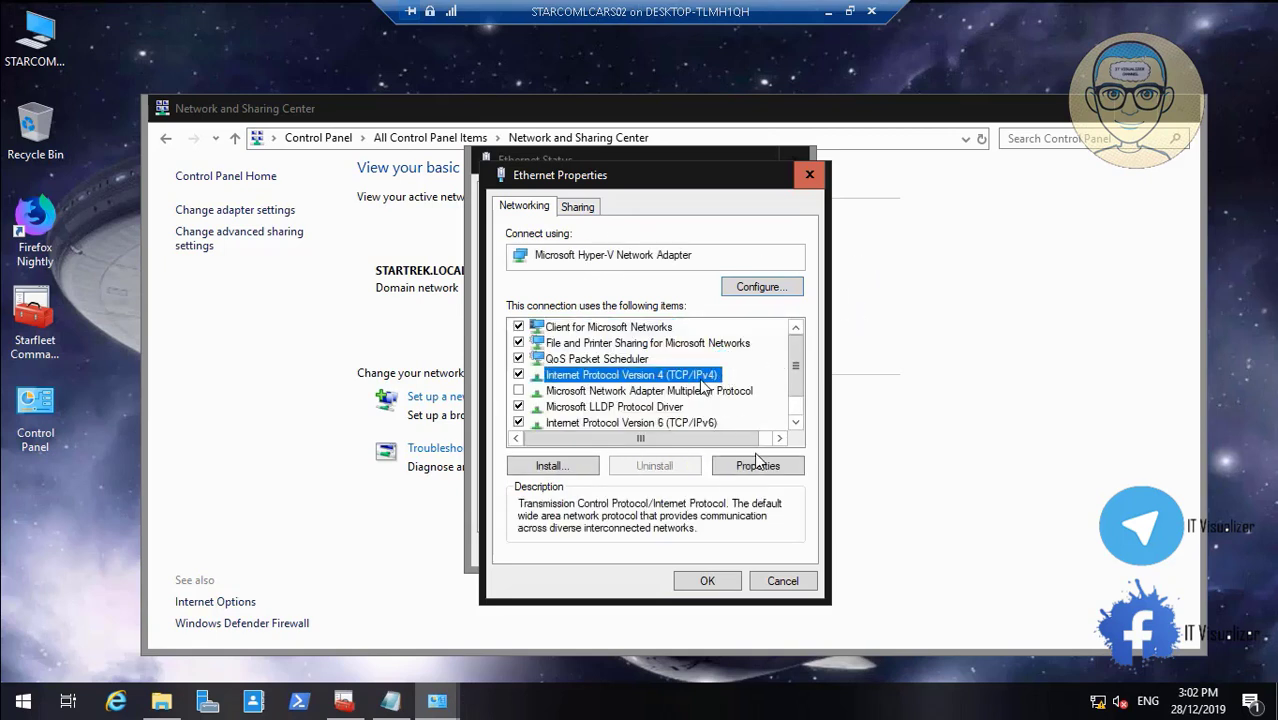
pyautogui.click(768, 468)
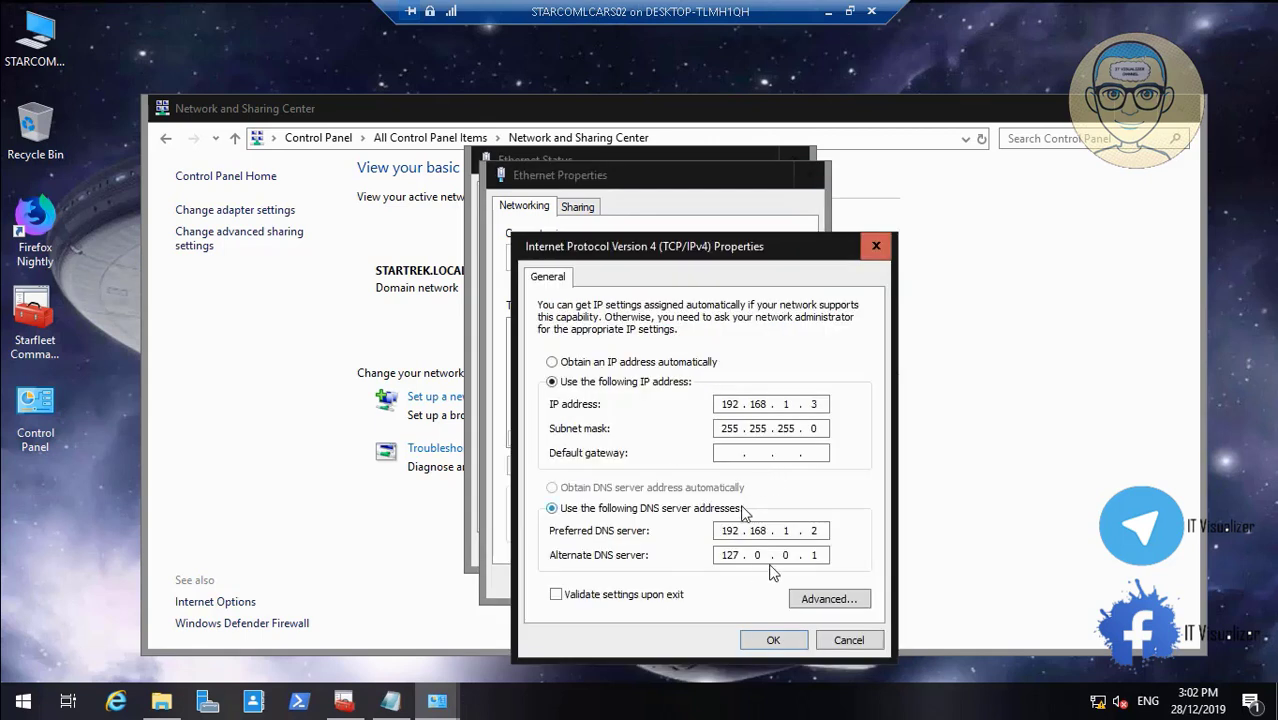
pyautogui.doubleClick(730, 556)
pyautogui.write('192.168.1')
pyautogui.press('.')
pyautogui.write('3')
pyautogui.click(784, 647)
pyautogui.click(727, 588)
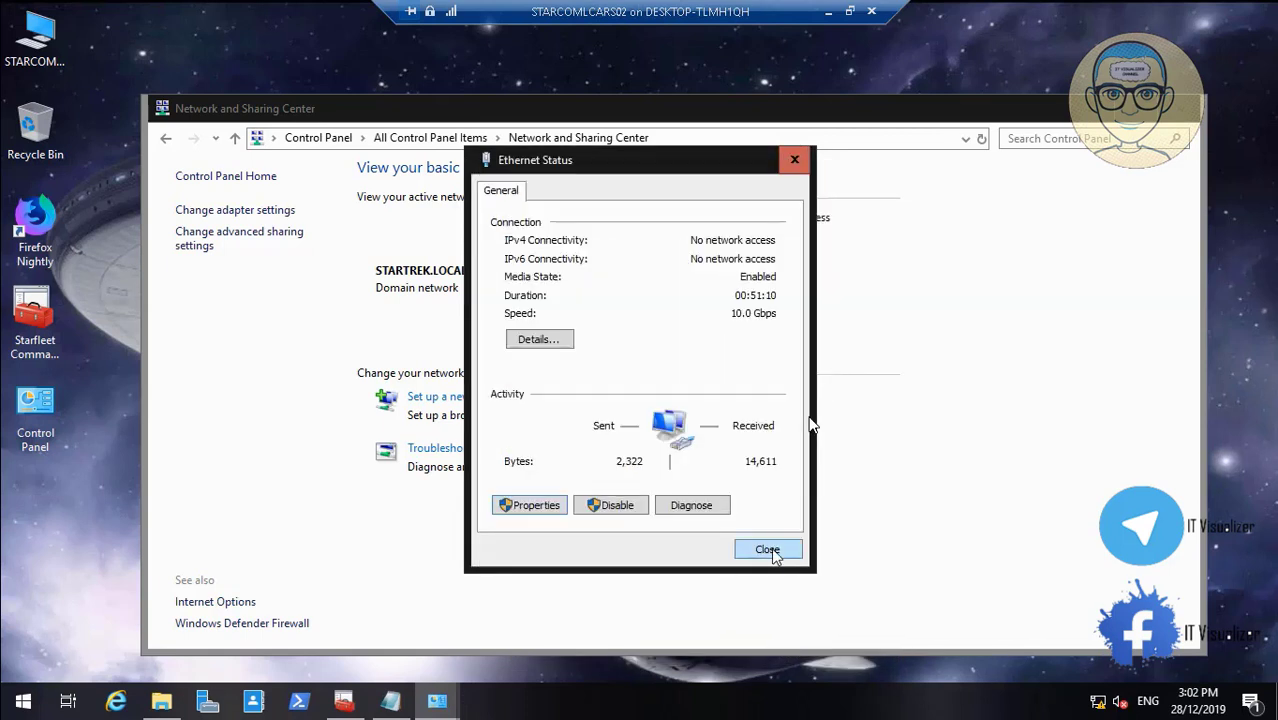
pyautogui.click(767, 550)
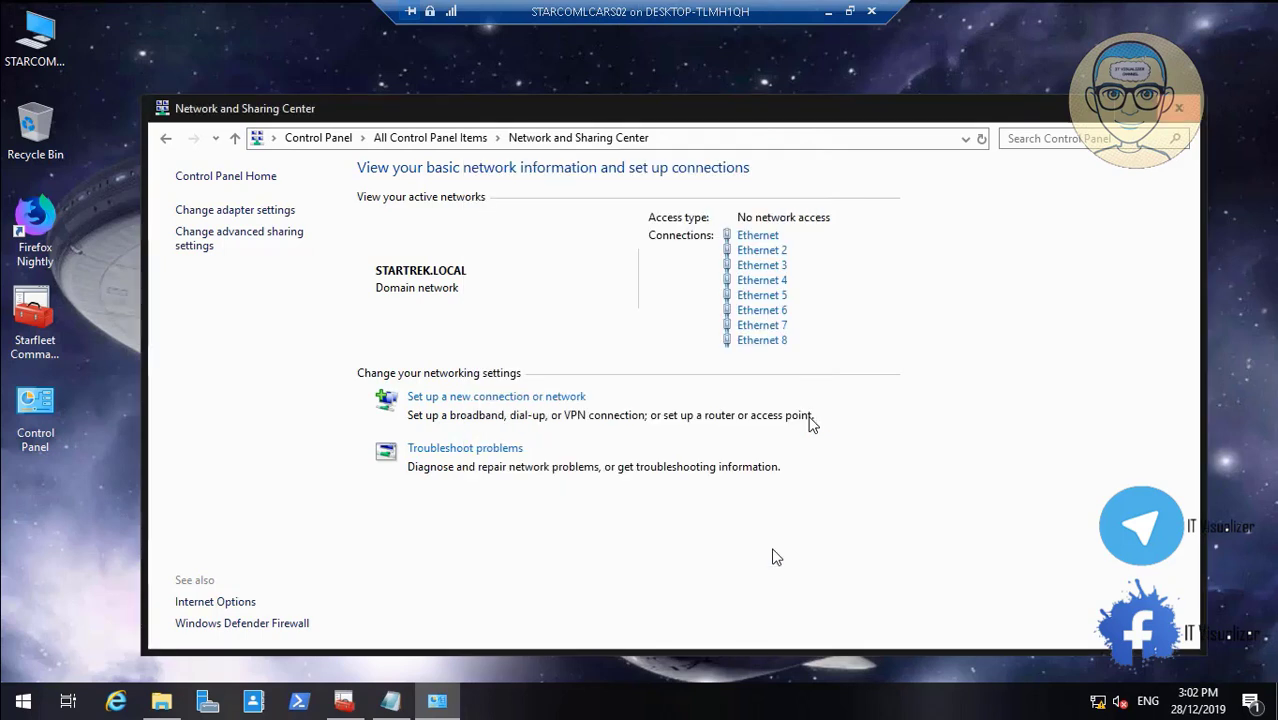
# Replace Ethernet 2's IPv4 alternate DNS 127.0.0.1 with 192.168.2.3 and save it
pyautogui.click(757, 251)
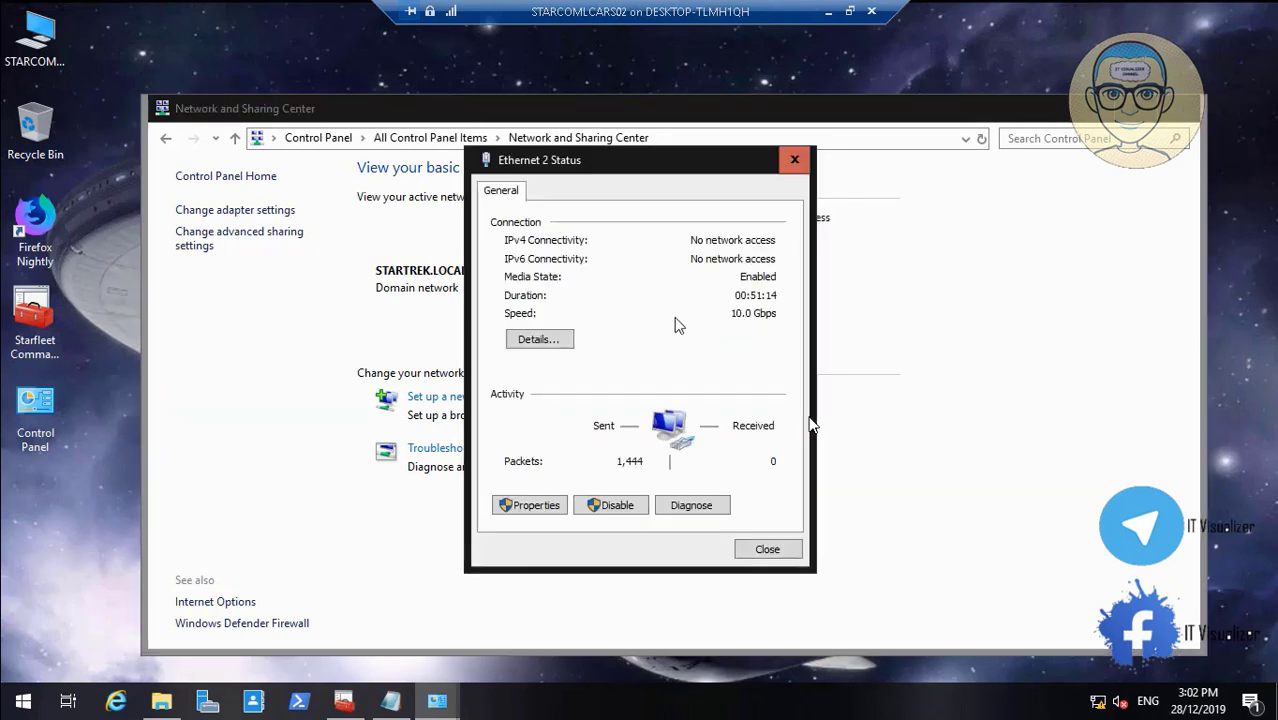
pyautogui.click(545, 506)
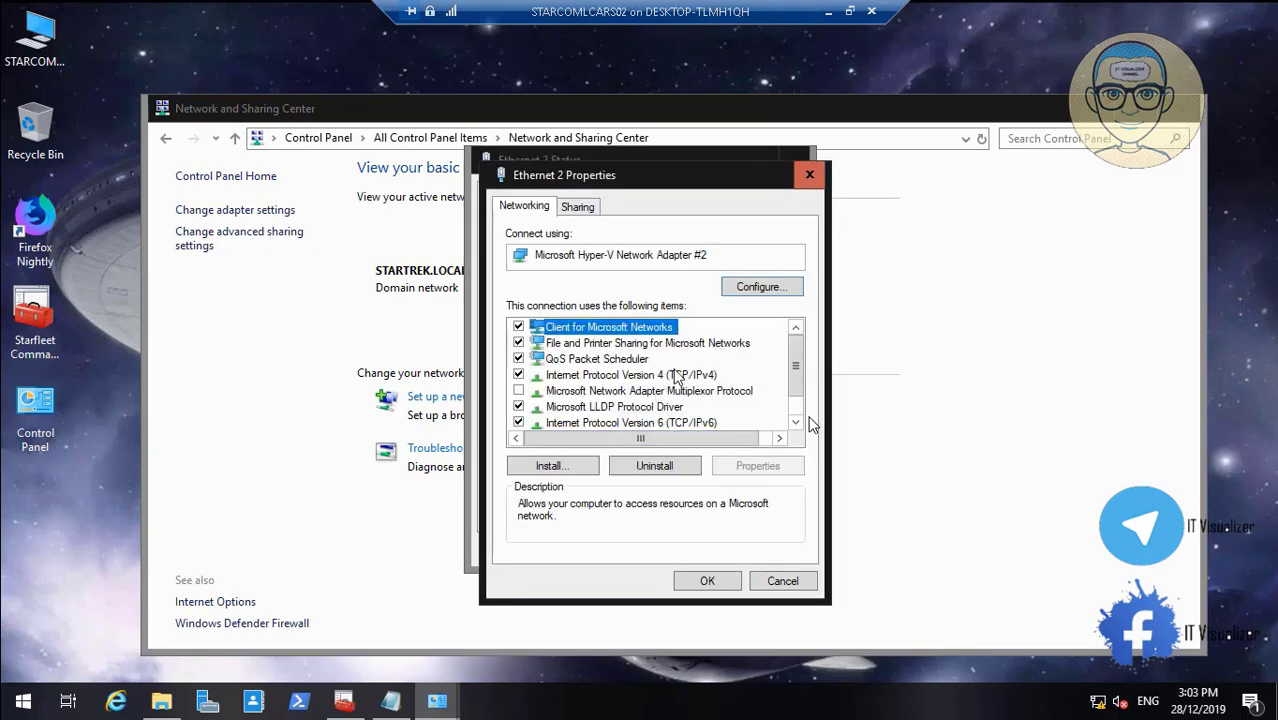
pyautogui.click(676, 376)
pyautogui.click(757, 465)
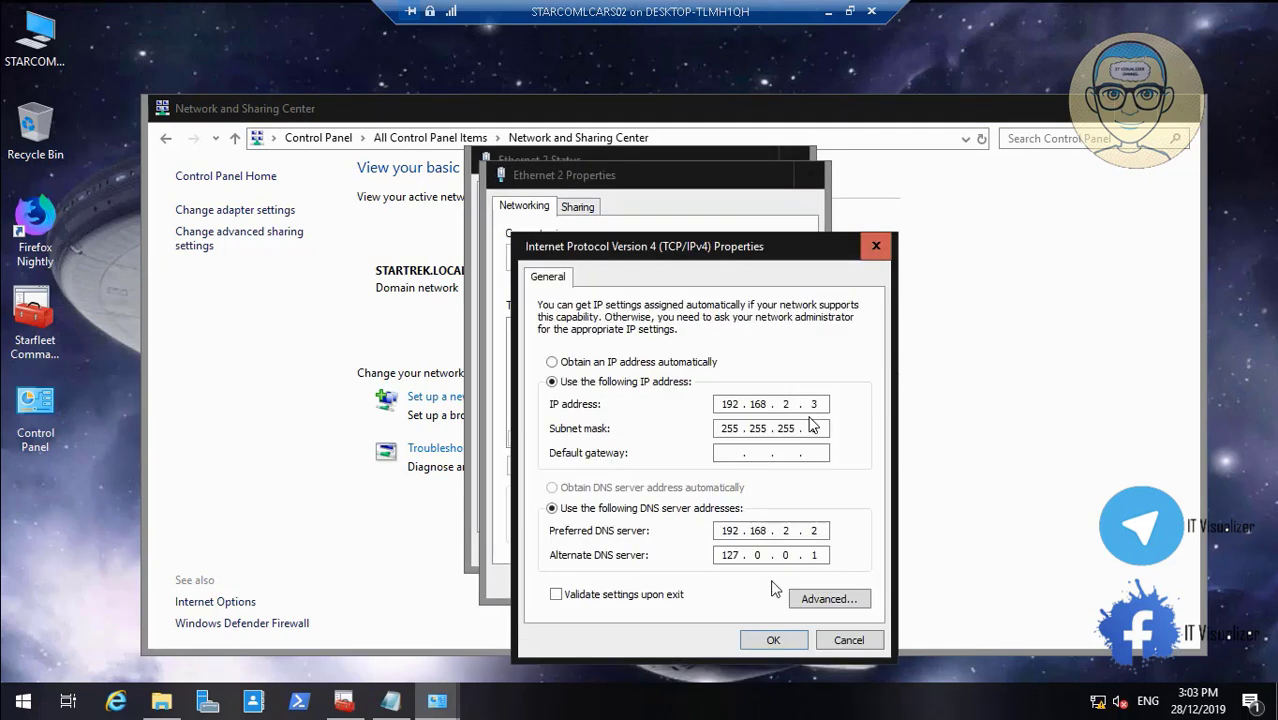
pyautogui.doubleClick(736, 556)
pyautogui.press('BackSpace')
pyautogui.write('192.168.2')
pyautogui.press('BackSpace')
pyautogui.write('3')
pyautogui.click(776, 645)
pyautogui.click(721, 579)
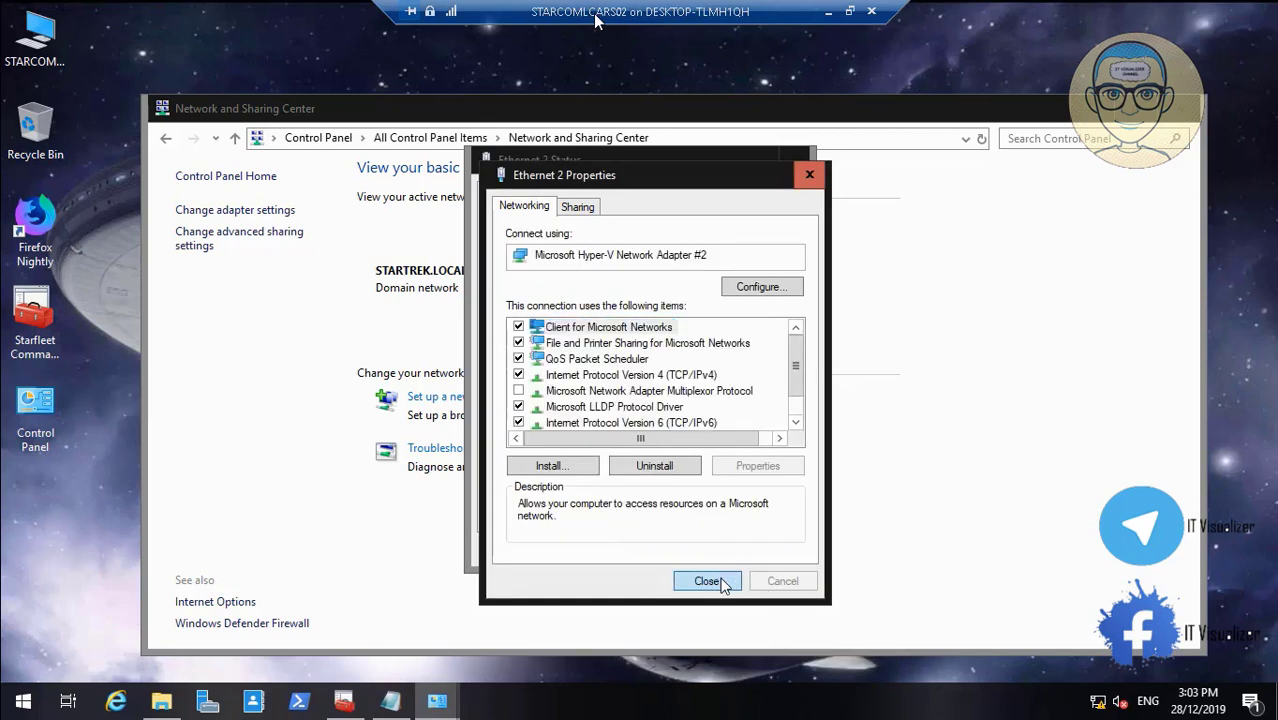
# Set Ethernet 3's IPv4 alternate DNS to 192.168.3.3 and close its dialogs
pyautogui.click(762, 546)
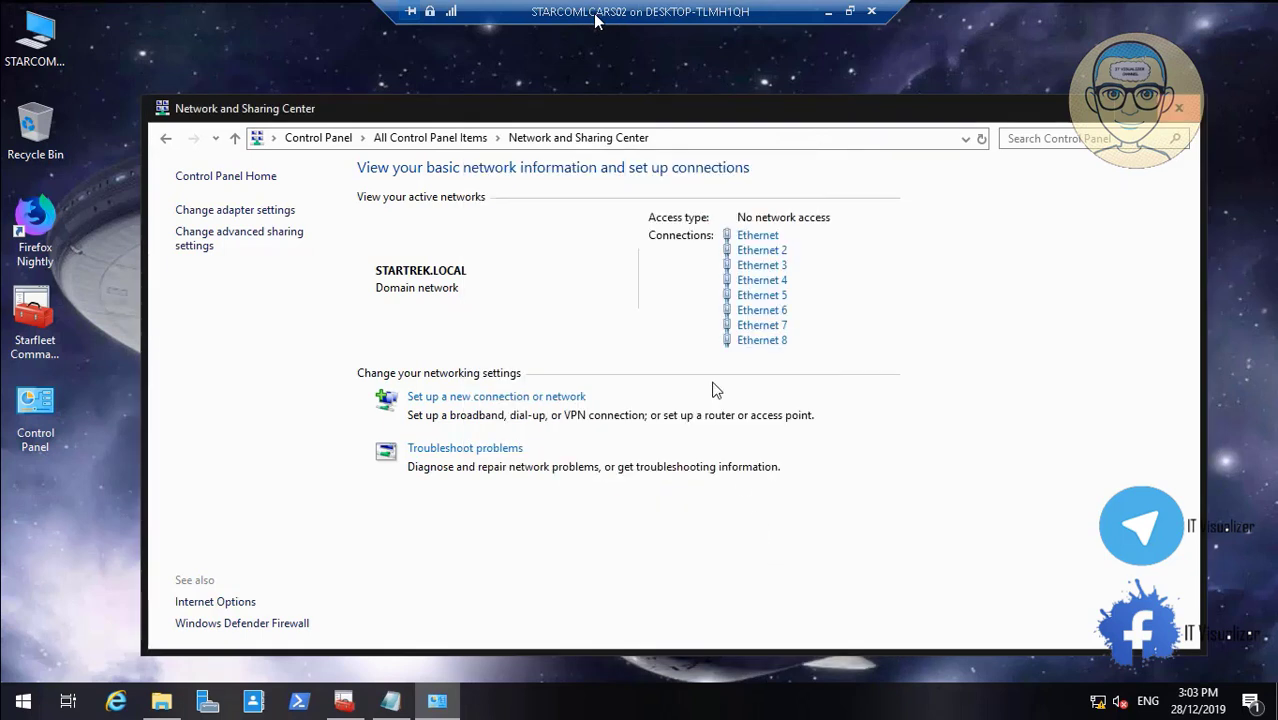
pyautogui.click(758, 268)
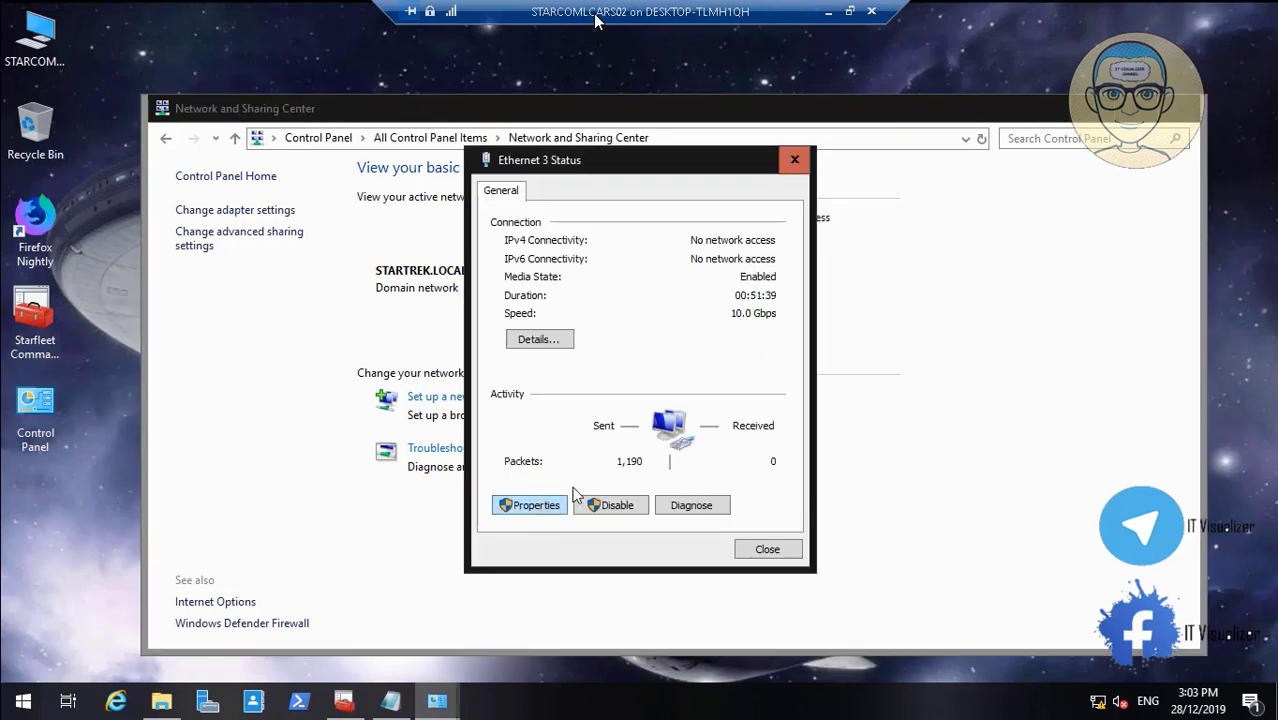
pyautogui.click(540, 508)
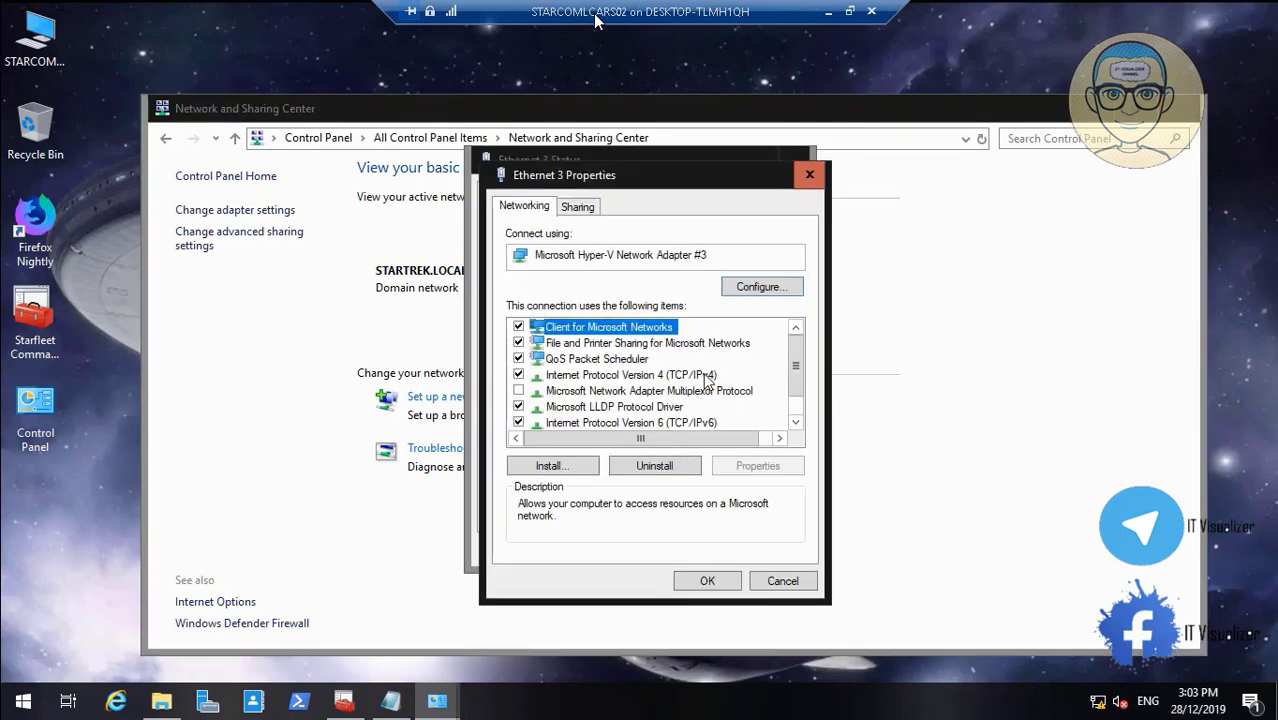
pyautogui.click(707, 376)
pyautogui.click(757, 465)
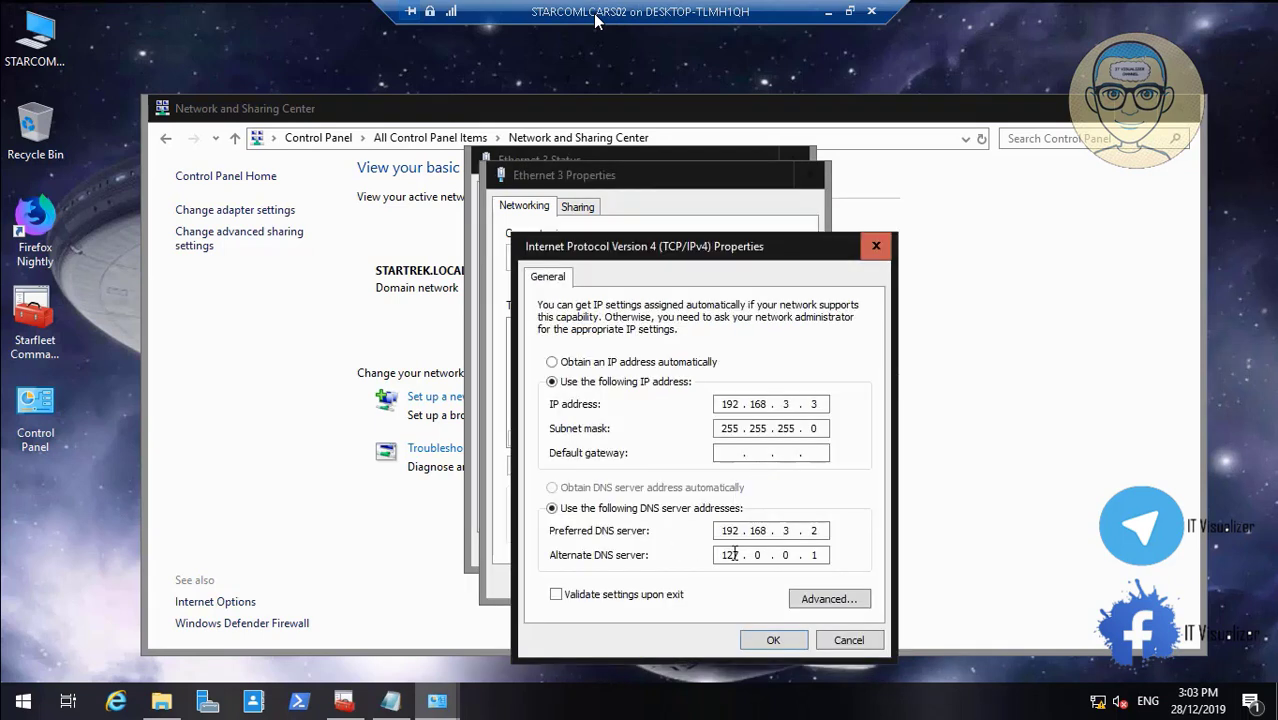
pyautogui.doubleClick(735, 556)
pyautogui.write('192.168.3')
pyautogui.doubleClick(818, 555)
pyautogui.write('3.3')
pyautogui.click(774, 639)
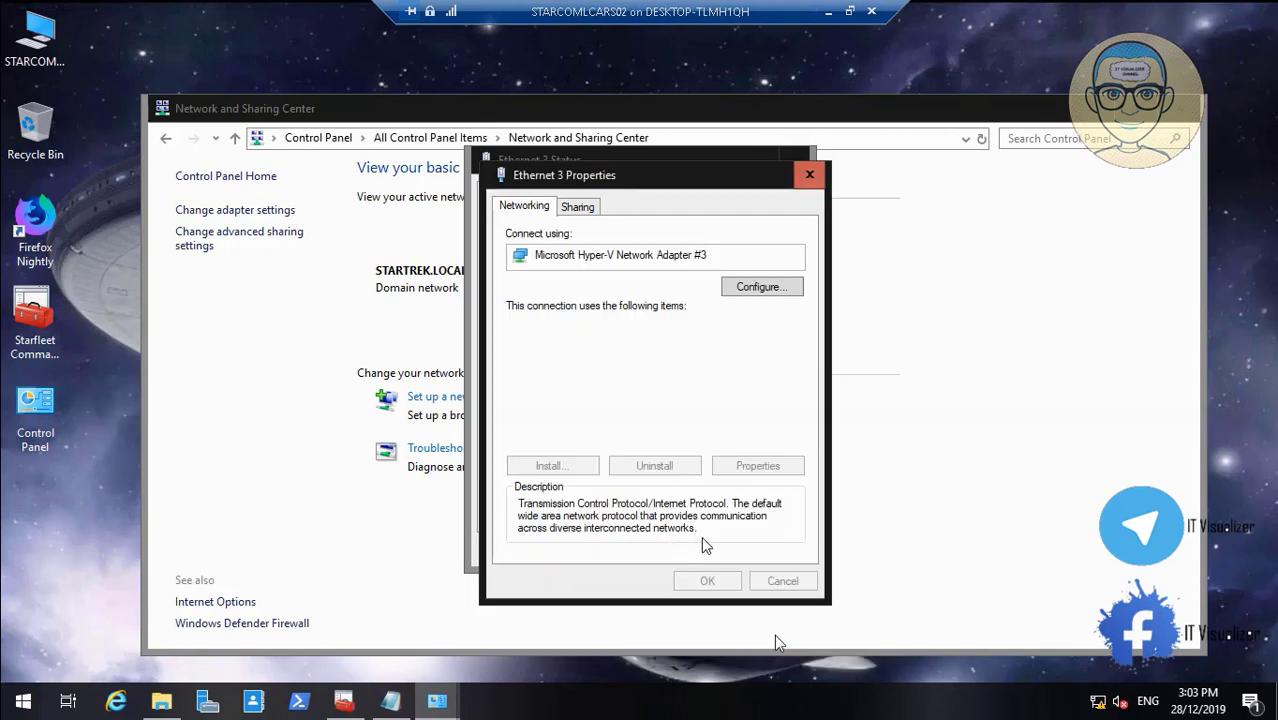
pyautogui.click(707, 581)
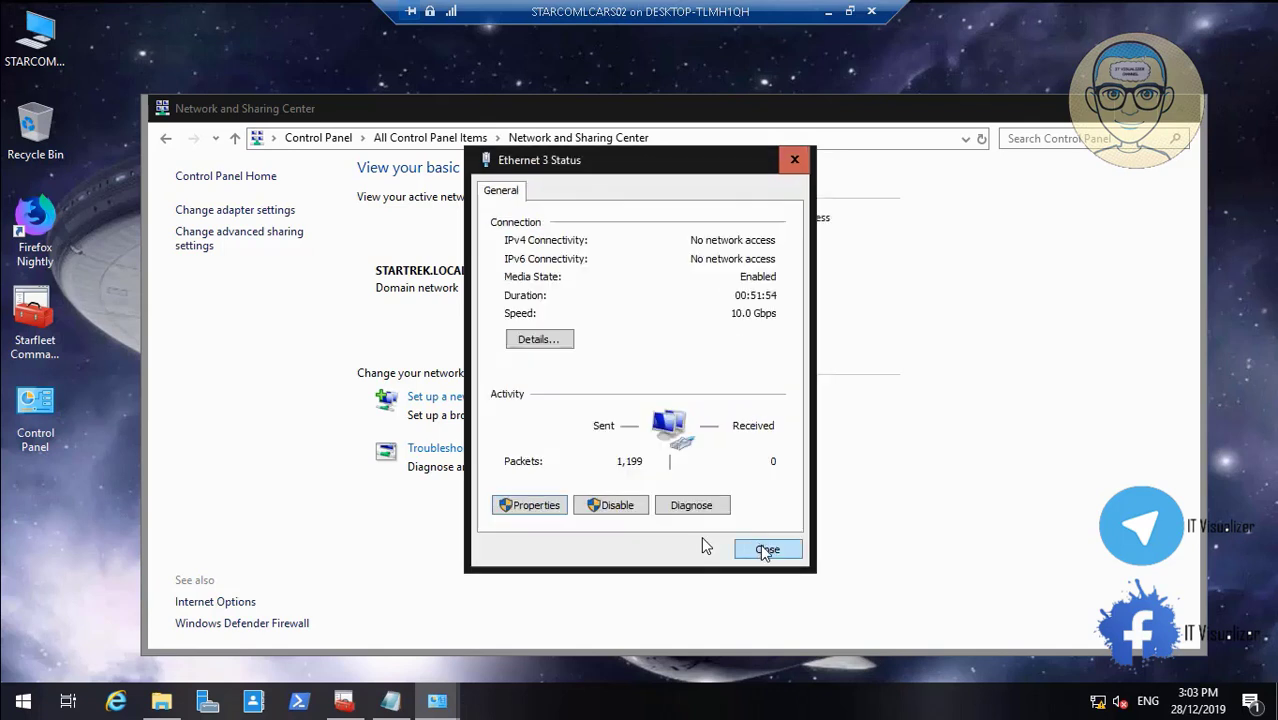
pyautogui.click(763, 547)
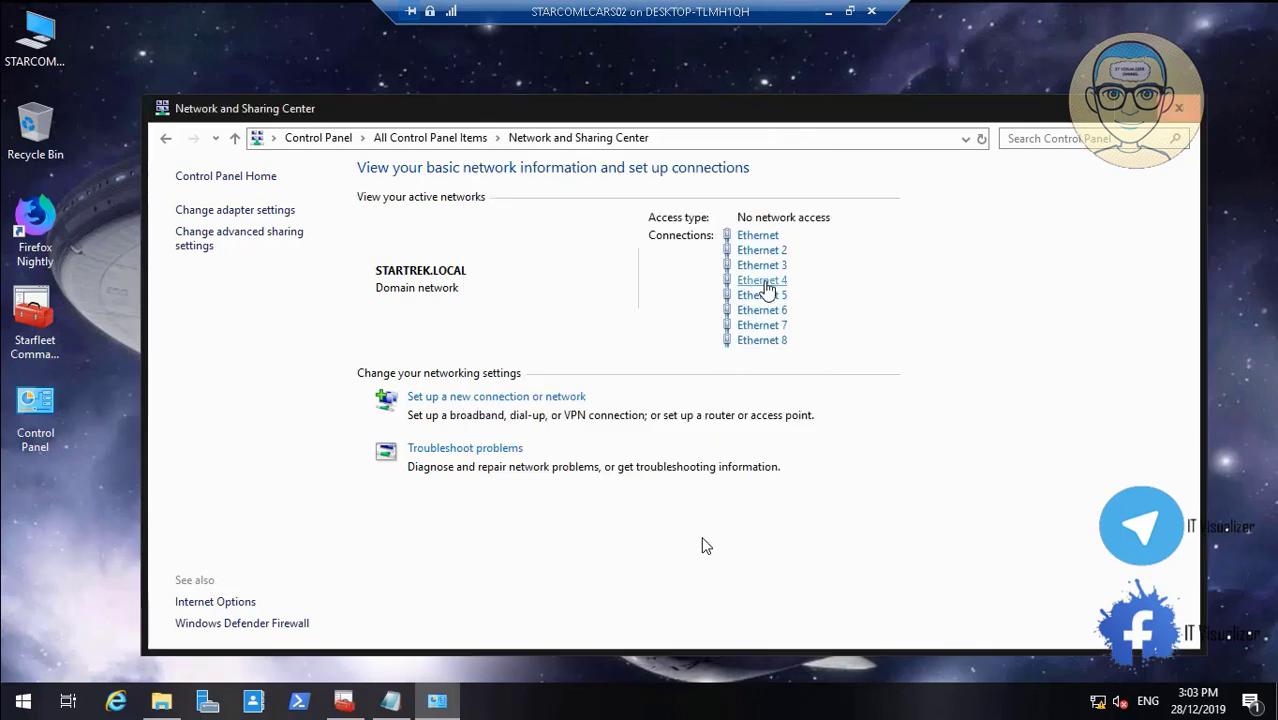
# Set Ethernet 4's IPv4 alternate DNS to 192.168.4.3 and close its dialogs
pyautogui.click(758, 284)
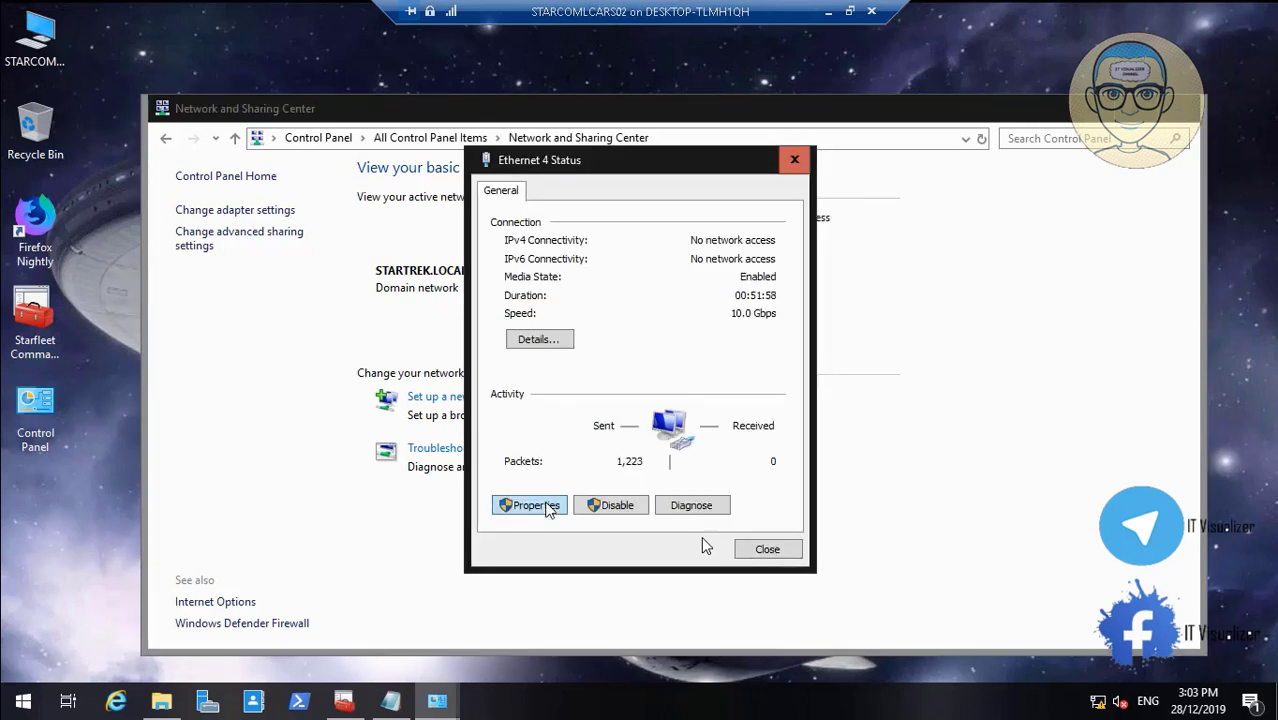
pyautogui.click(548, 507)
pyautogui.click(705, 374)
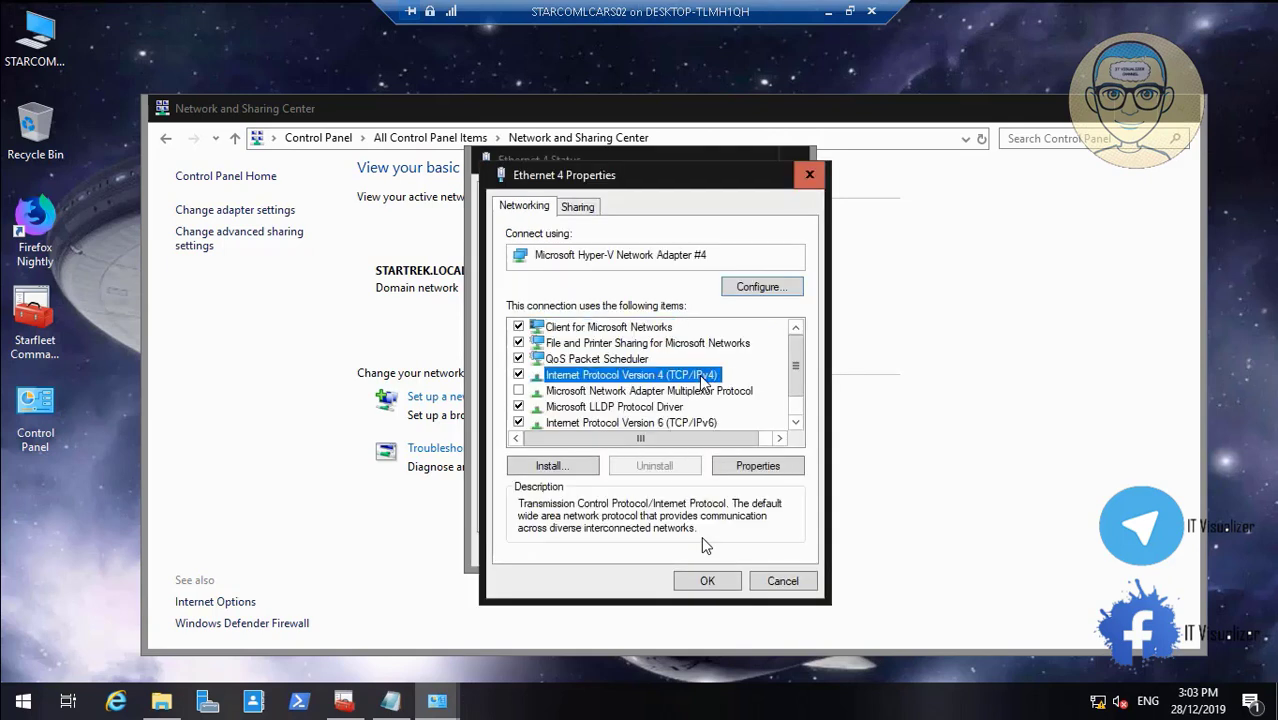
pyautogui.click(756, 466)
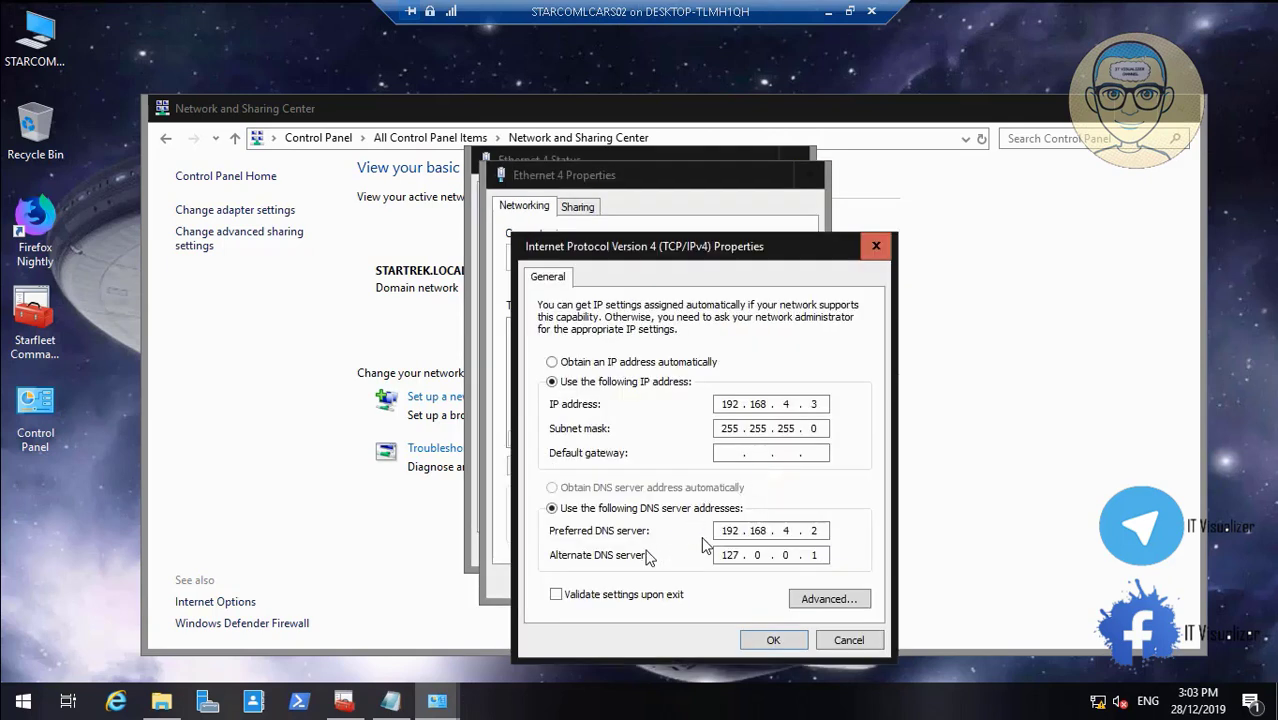
pyautogui.doubleClick(731, 557)
pyautogui.write('192 . 168 . 4 . 3')
pyautogui.click(773, 640)
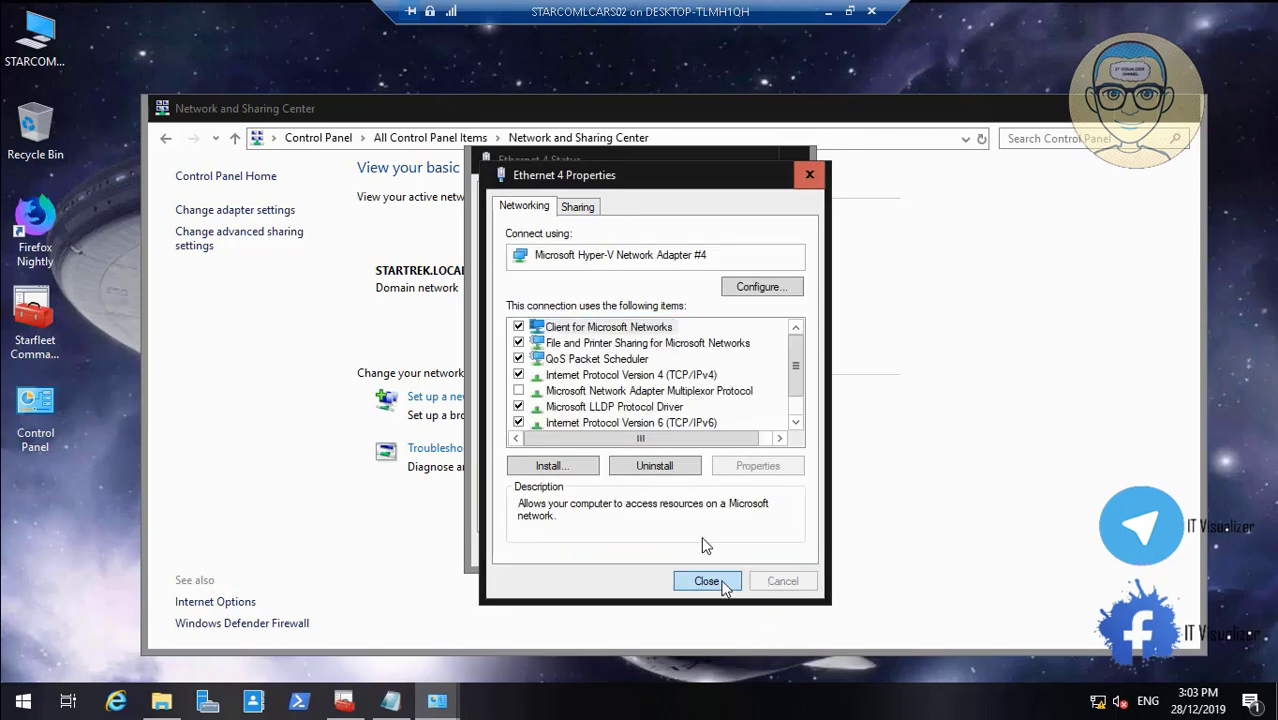
pyautogui.click(728, 584)
pyautogui.click(762, 553)
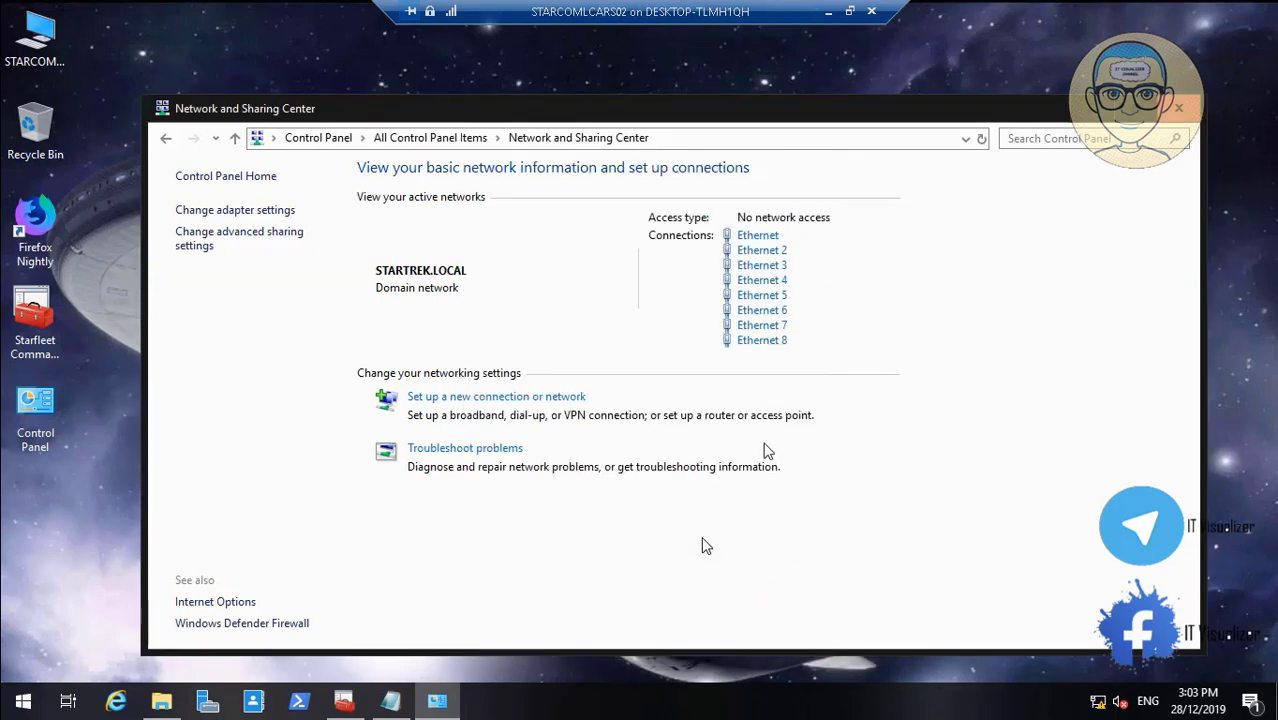
# Set Ethernet 5's IPv4 alternate DNS to 192.168.5.3 and close its dialogs
pyautogui.click(770, 296)
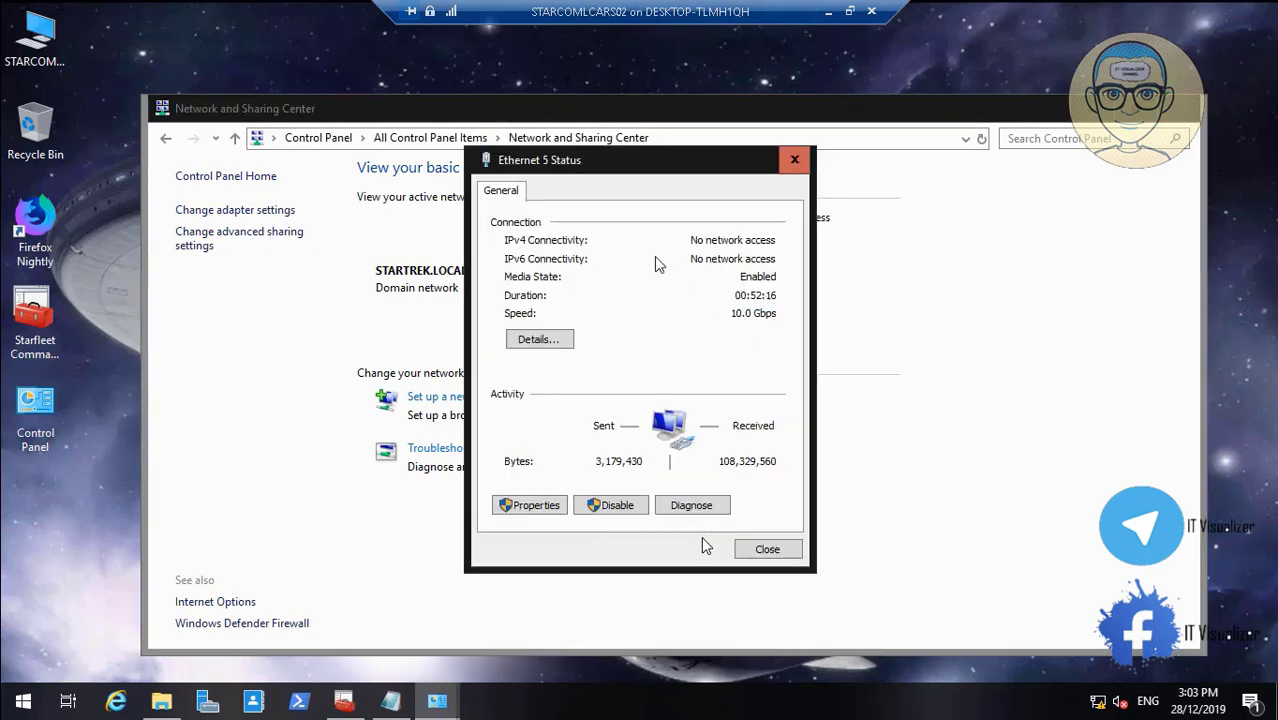
pyautogui.click(553, 507)
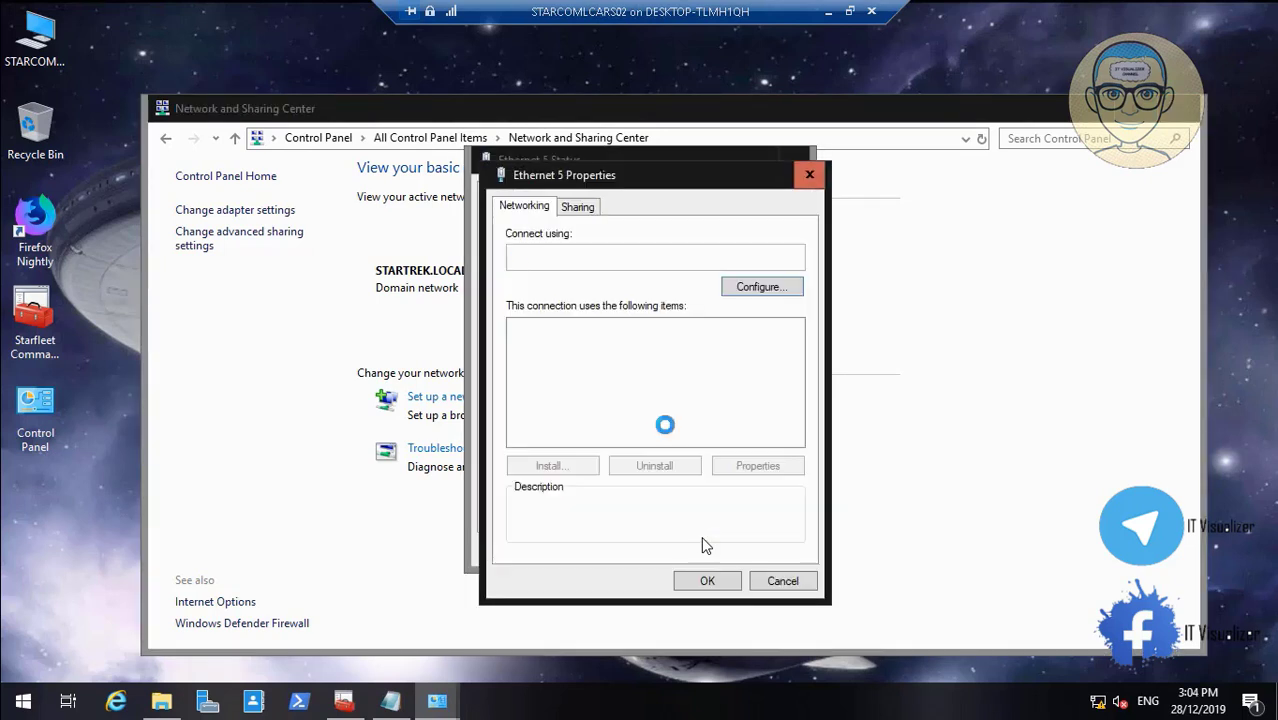
pyautogui.click(713, 375)
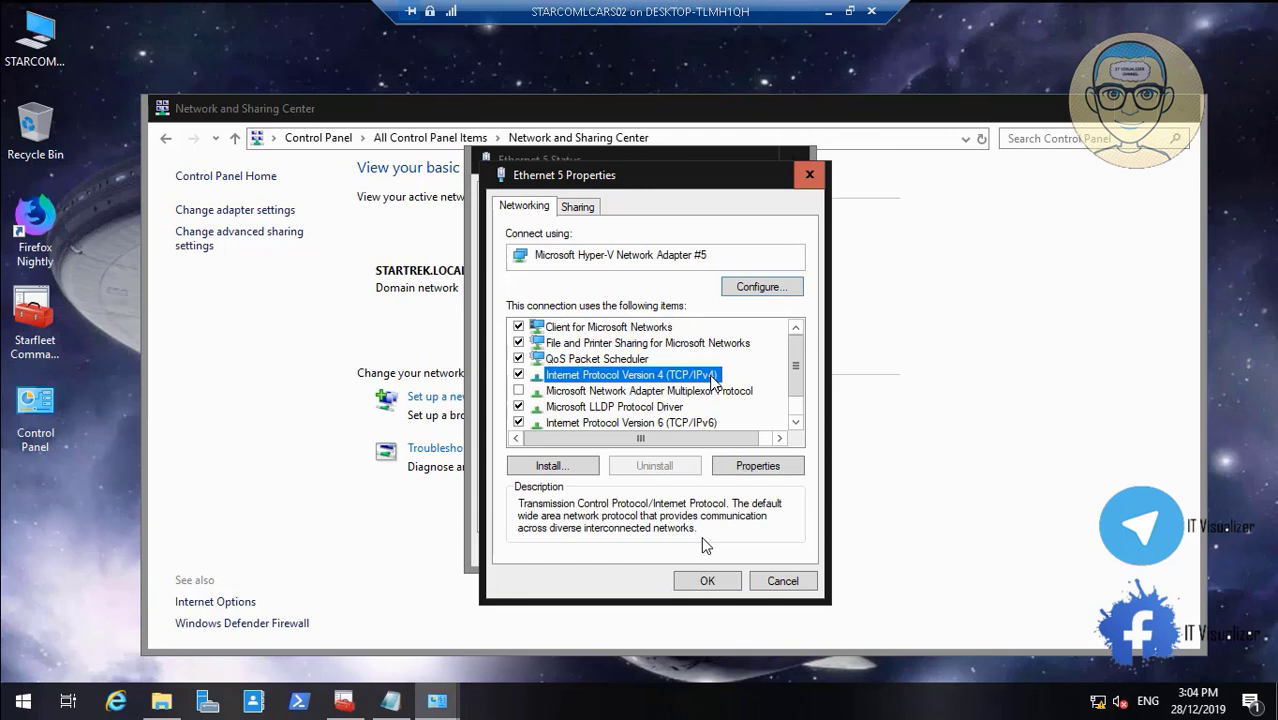
pyautogui.click(757, 467)
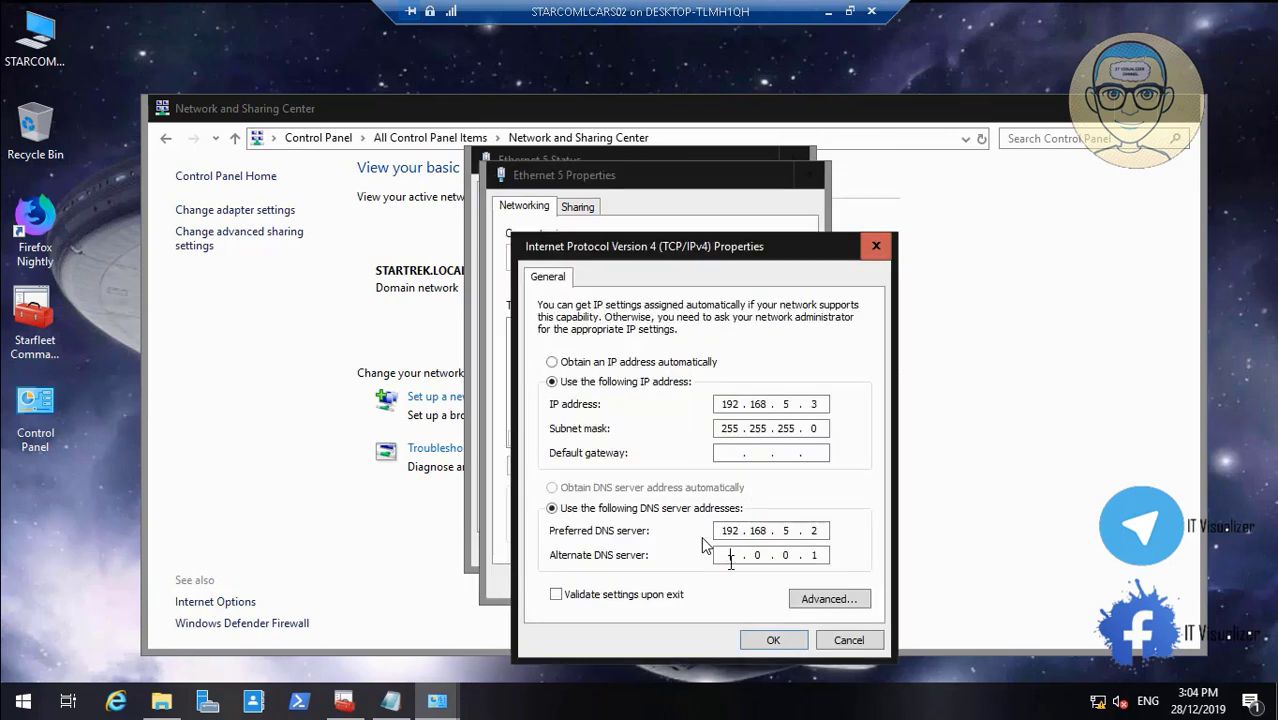
pyautogui.write('192 . 168 . 5')
pyautogui.doubleClick(817, 555)
pyautogui.write('3')
pyautogui.click(787, 641)
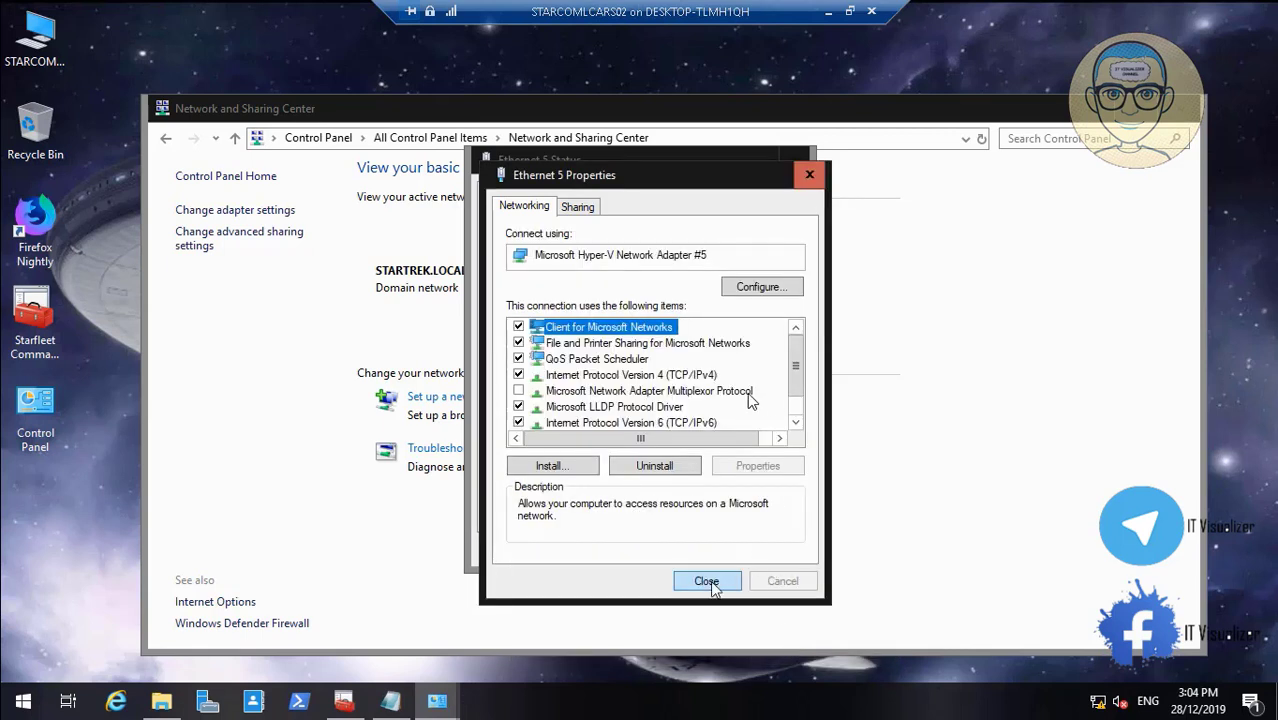
pyautogui.click(710, 580)
pyautogui.click(780, 552)
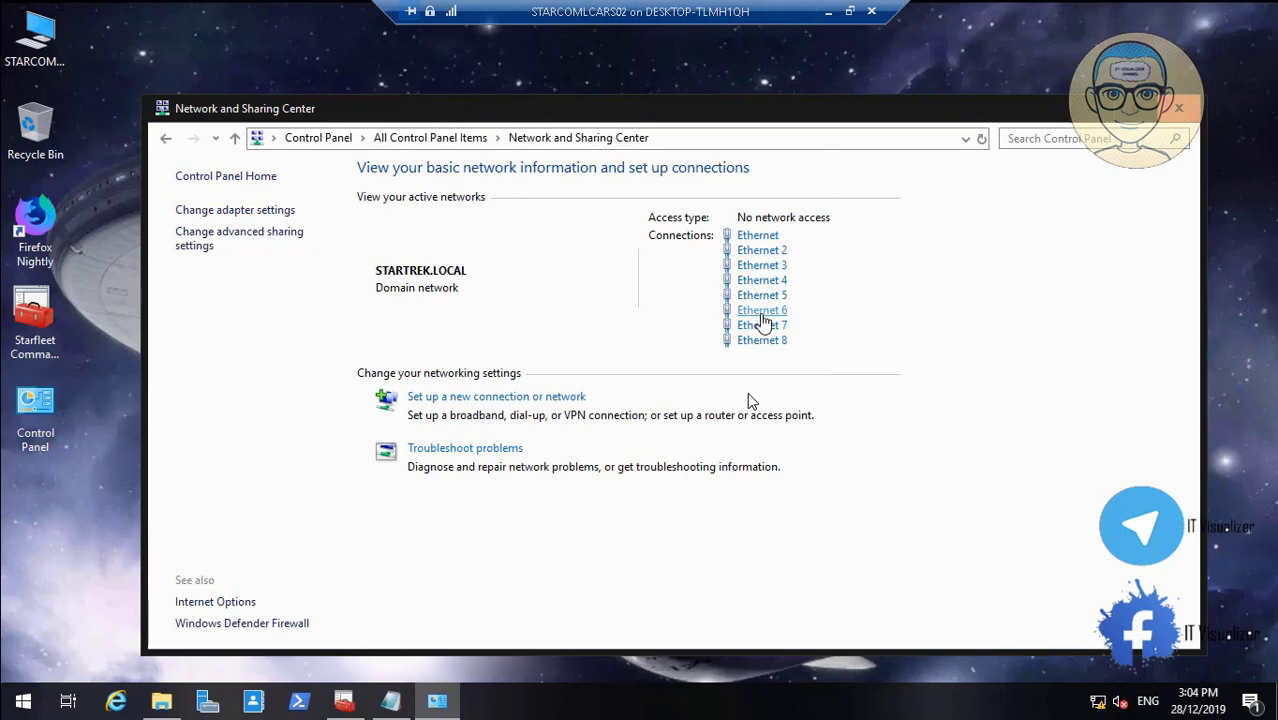
# Replace Ethernet 6's IPv4 alternate DNS 127.0.0.1 with its 192.168.6 address and close its dialogs
pyautogui.click(762, 311)
pyautogui.click(535, 505)
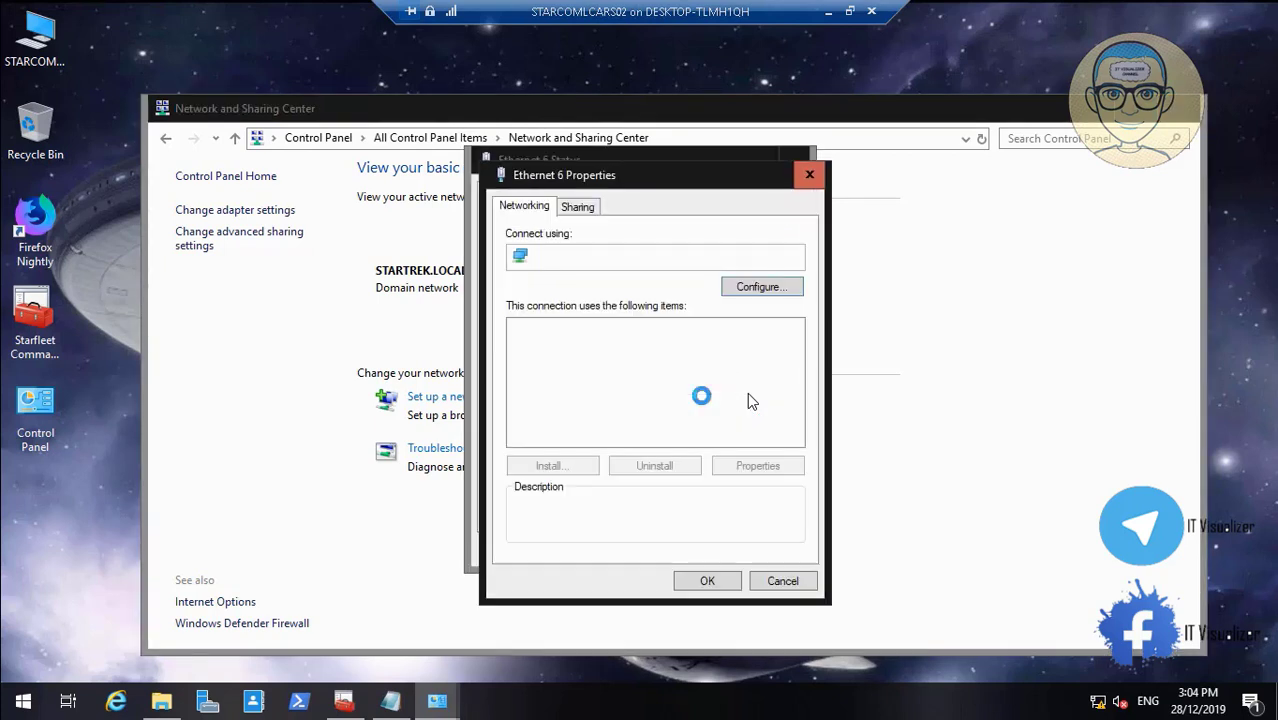
pyautogui.click(690, 376)
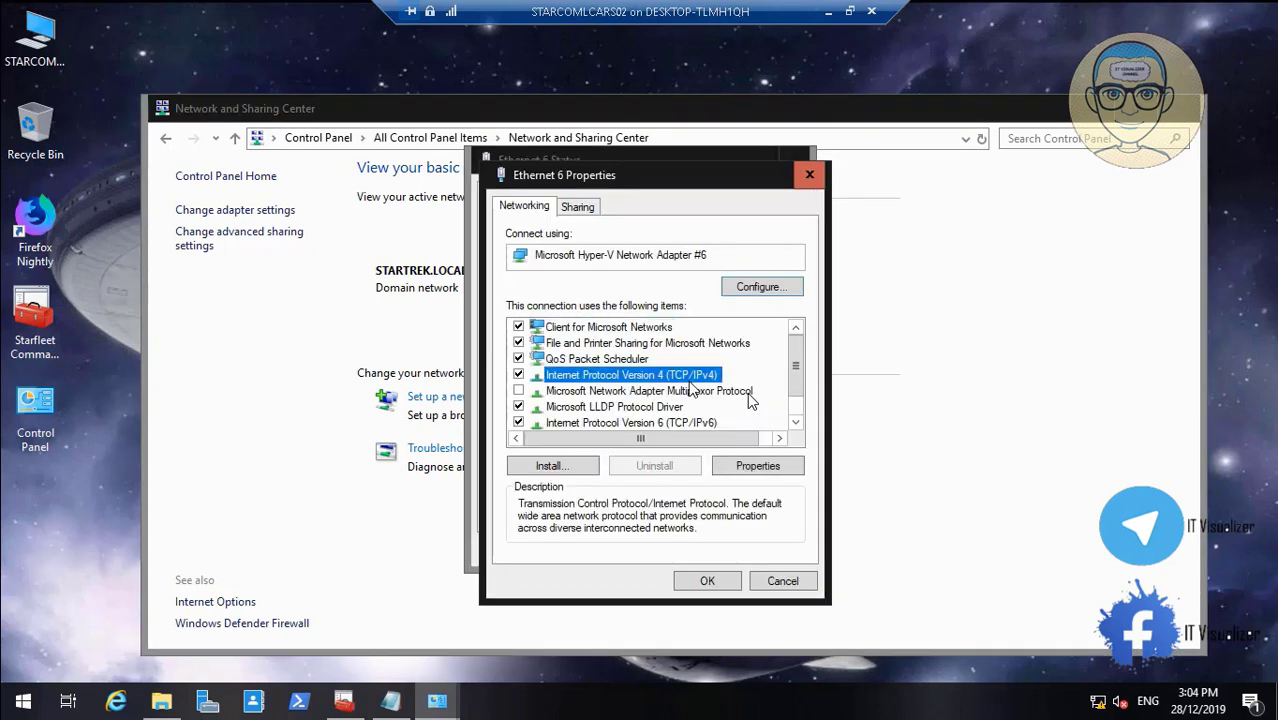
pyautogui.click(757, 466)
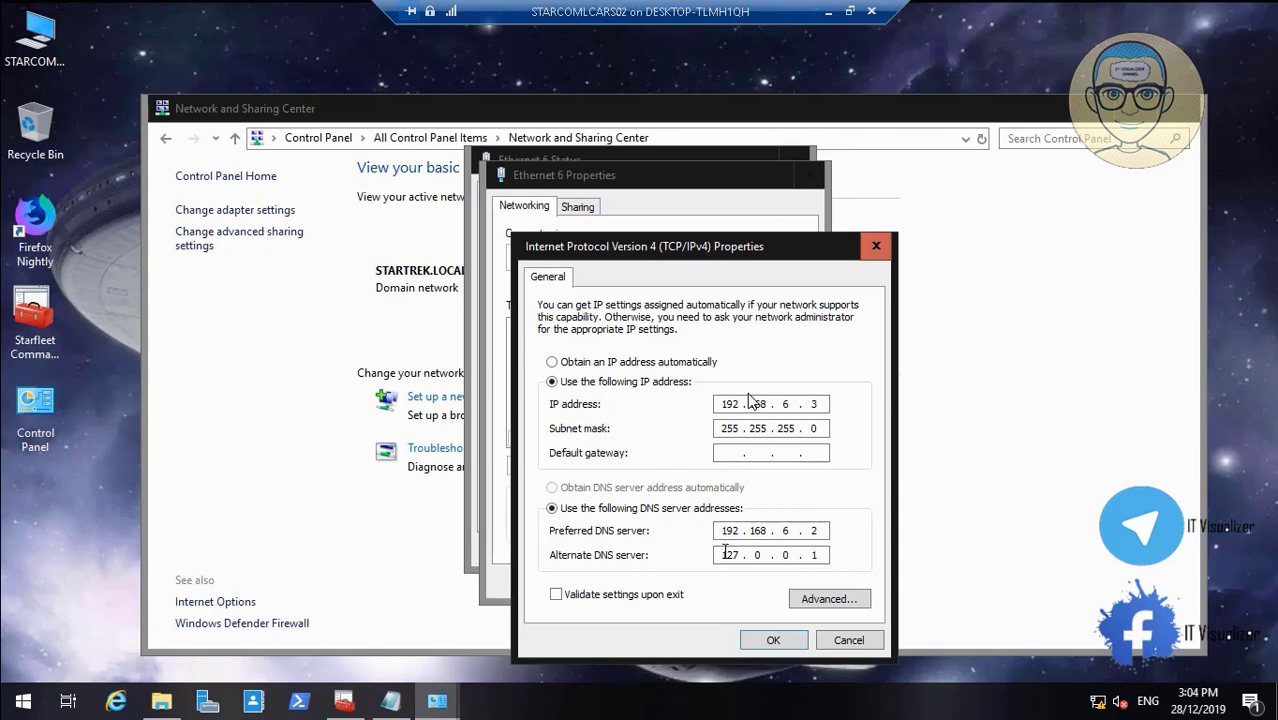
pyautogui.doubleClick(730, 554)
pyautogui.press('BackSpace')
pyautogui.write('192 . 168 . 6 . 3')
pyautogui.click(789, 643)
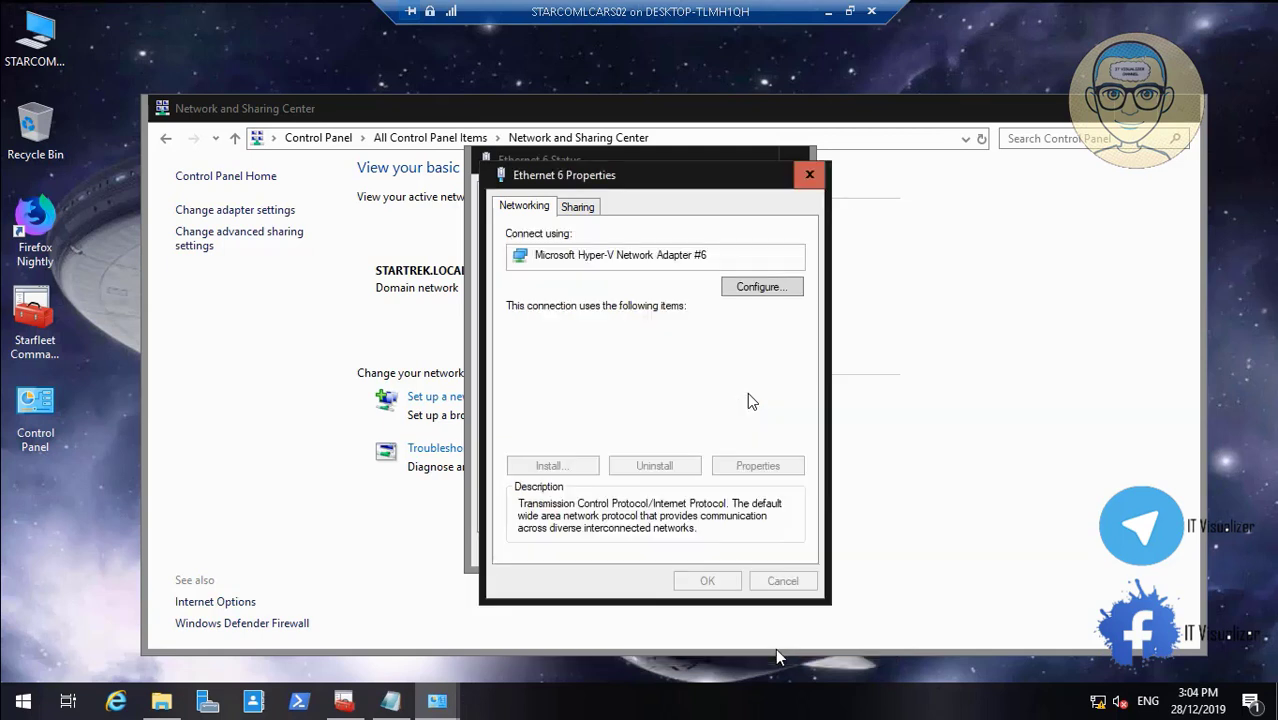
pyautogui.click(724, 582)
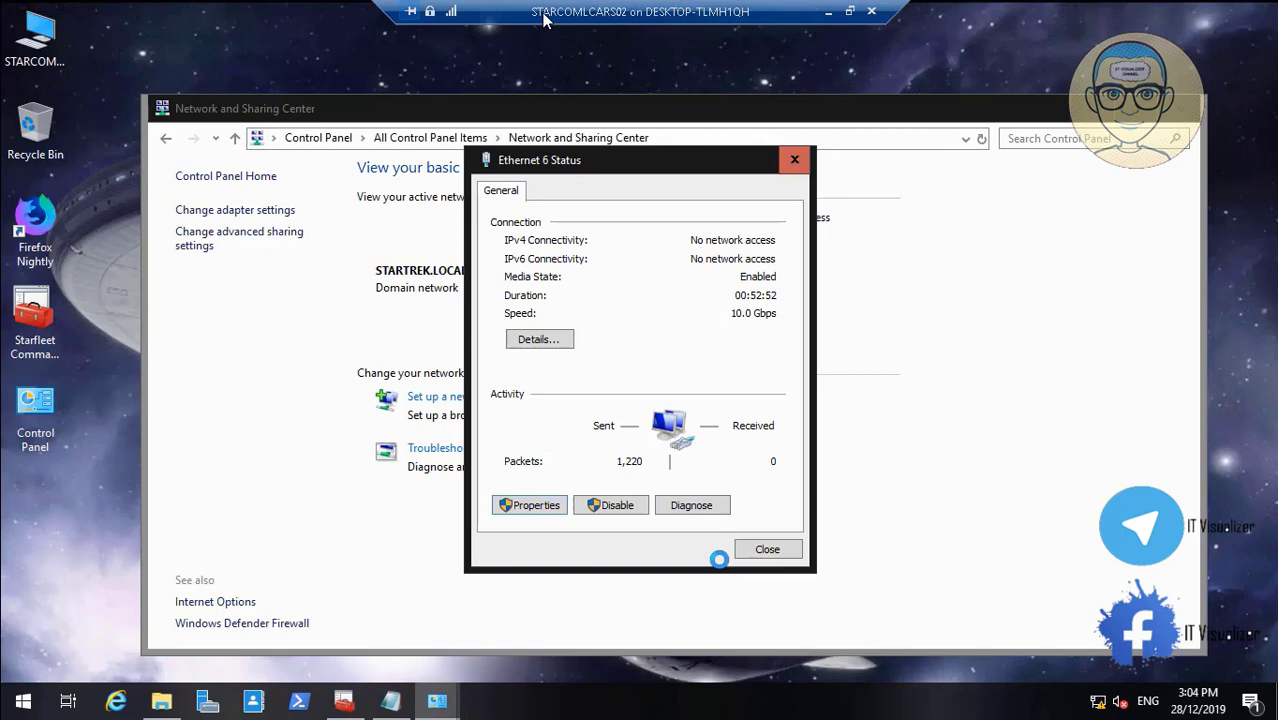
pyautogui.click(770, 552)
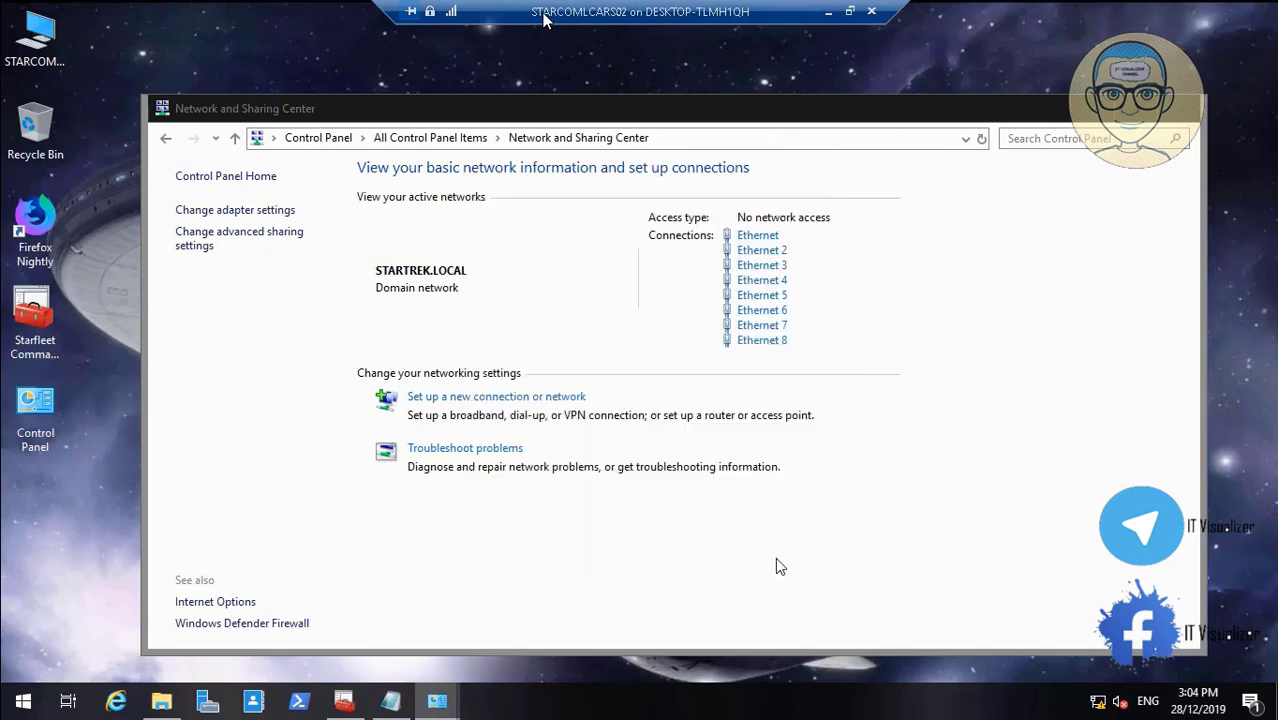
# Replace Ethernet 7's IPv4 alternate DNS 127.0.0.1 with its 192.168.7 address and close its dialogs
pyautogui.click(765, 326)
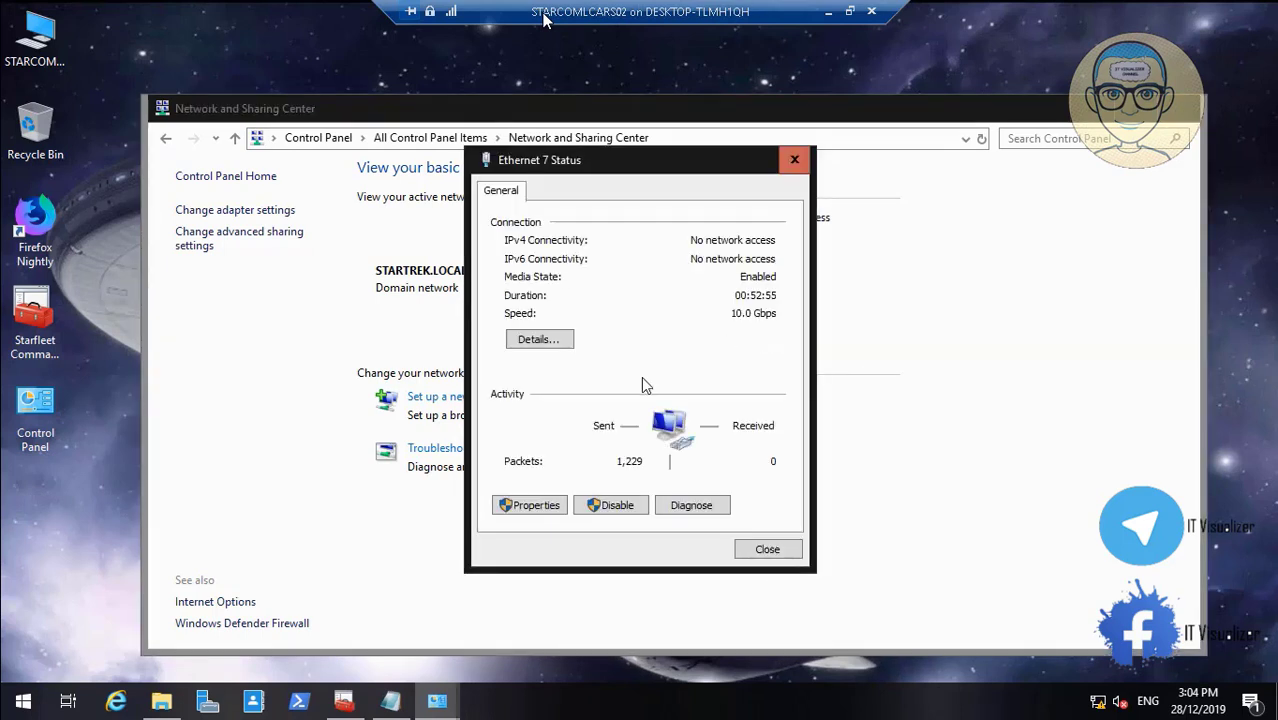
pyautogui.click(545, 507)
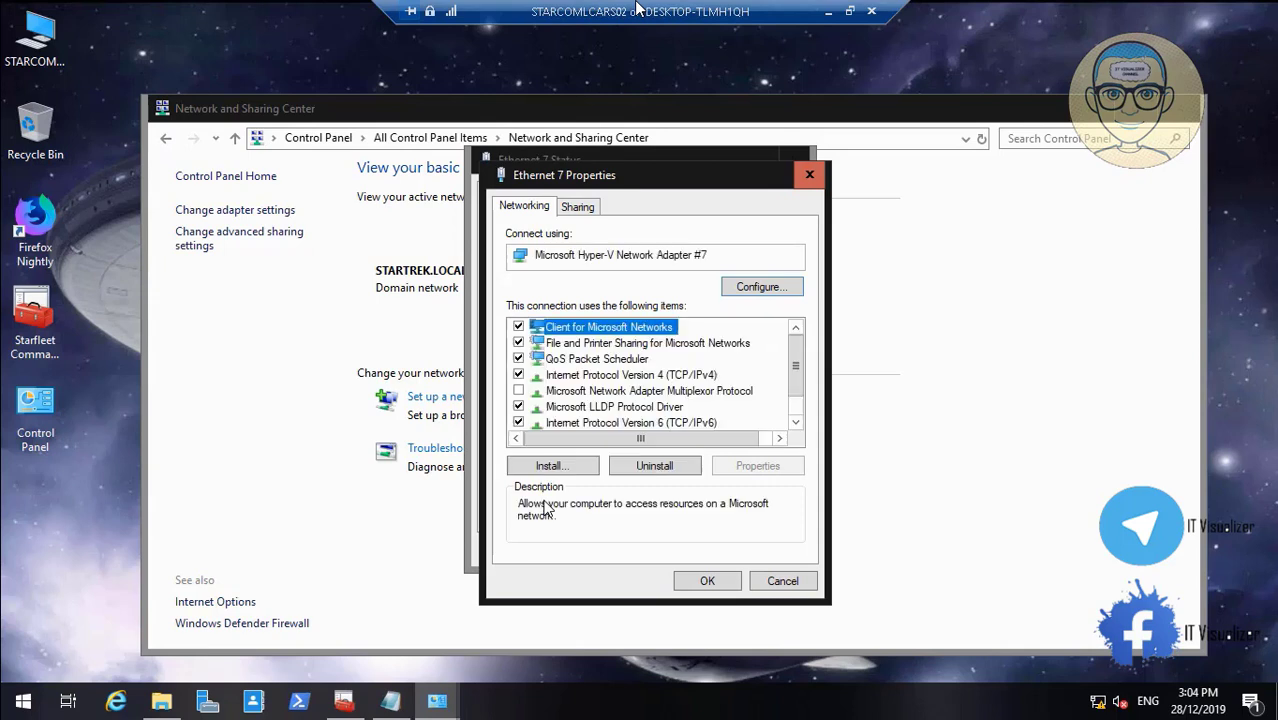
pyautogui.click(708, 377)
pyautogui.click(757, 466)
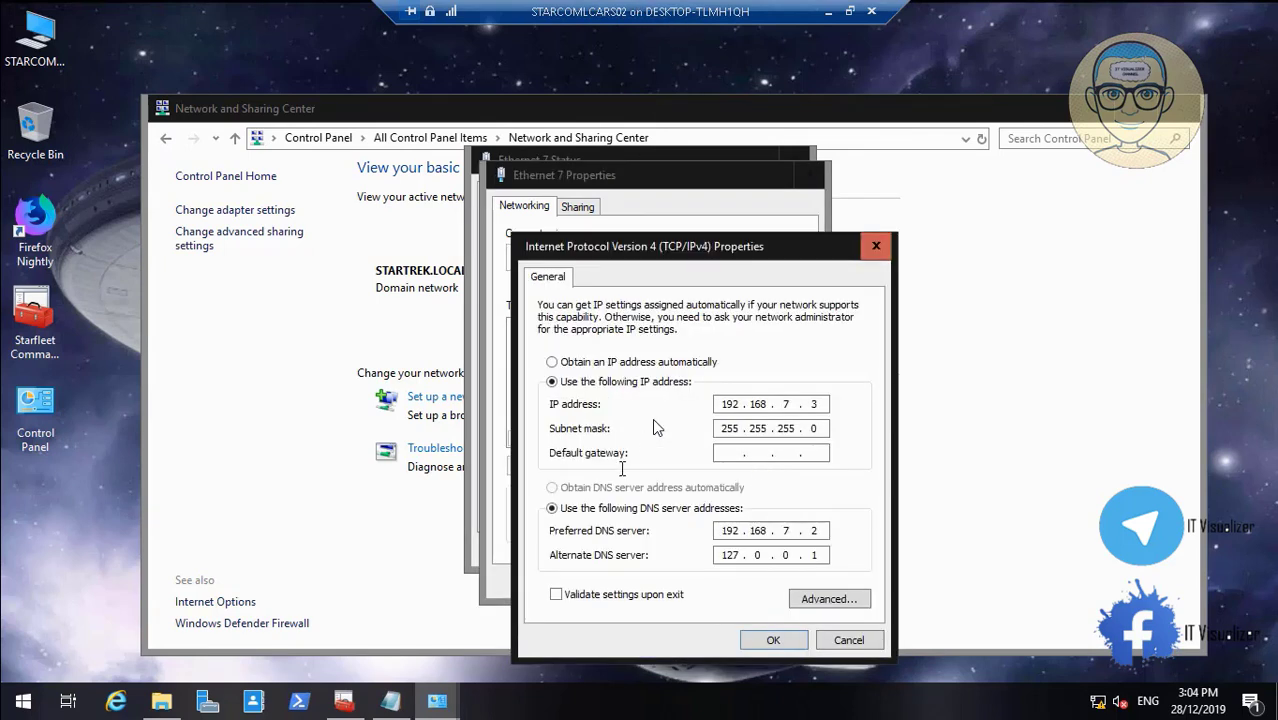
pyautogui.doubleClick(730, 555)
pyautogui.press('BackSpace')
pyautogui.write('192 . 168 . 7 . 3')
pyautogui.click(775, 639)
pyautogui.click(714, 574)
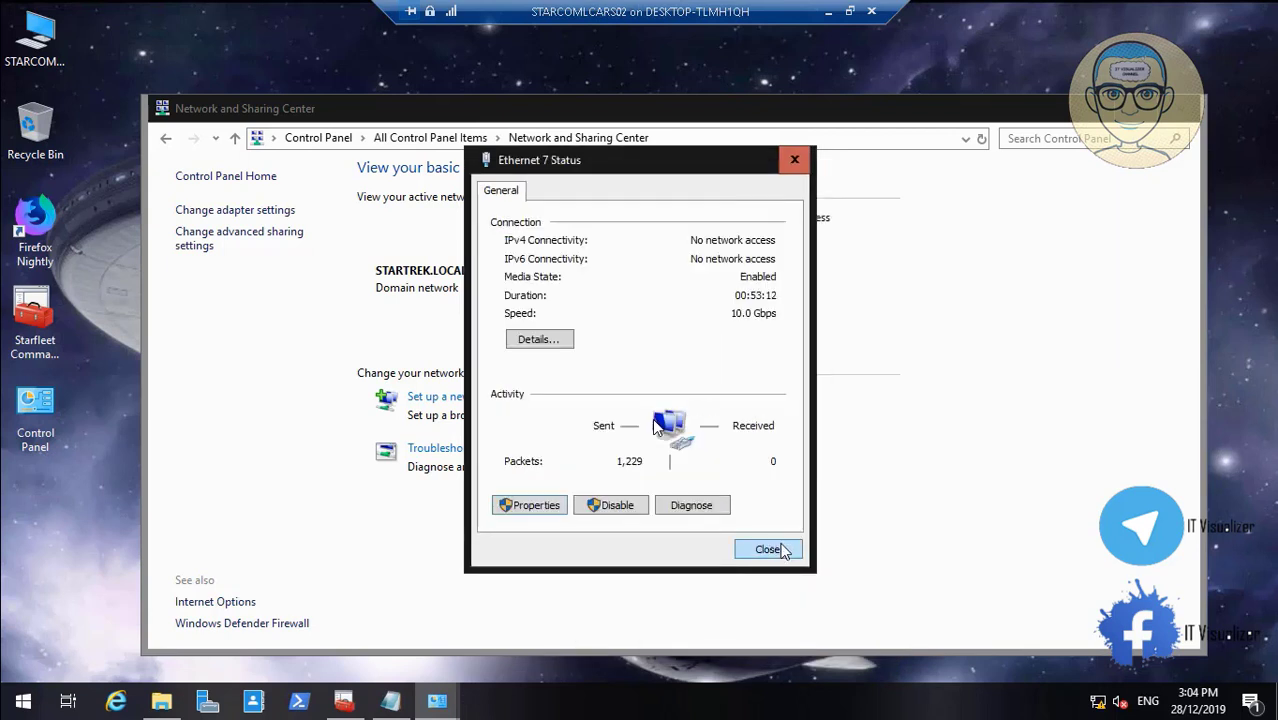
pyautogui.click(782, 551)
# Set Ethernet 8's IPv4 alternate DNS to 192.168.8.3 and close its dialogs
pyautogui.click(774, 346)
pyautogui.click(537, 506)
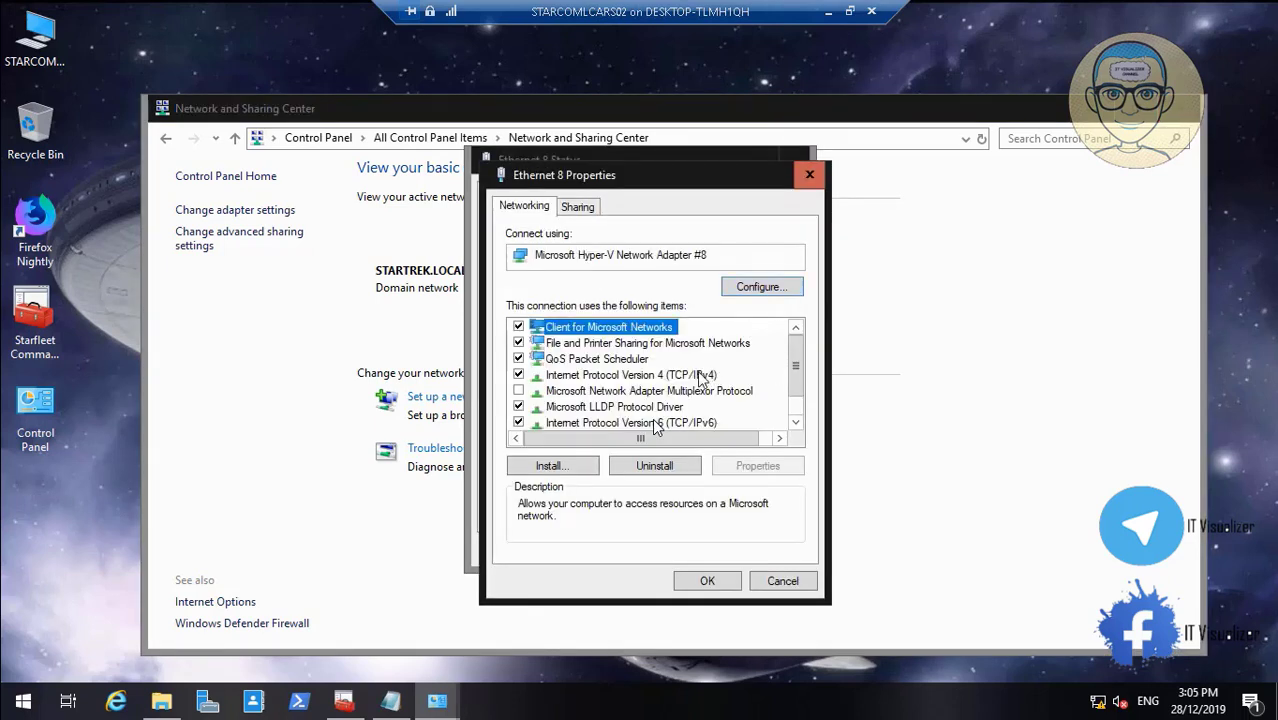
pyautogui.click(700, 376)
pyautogui.click(758, 468)
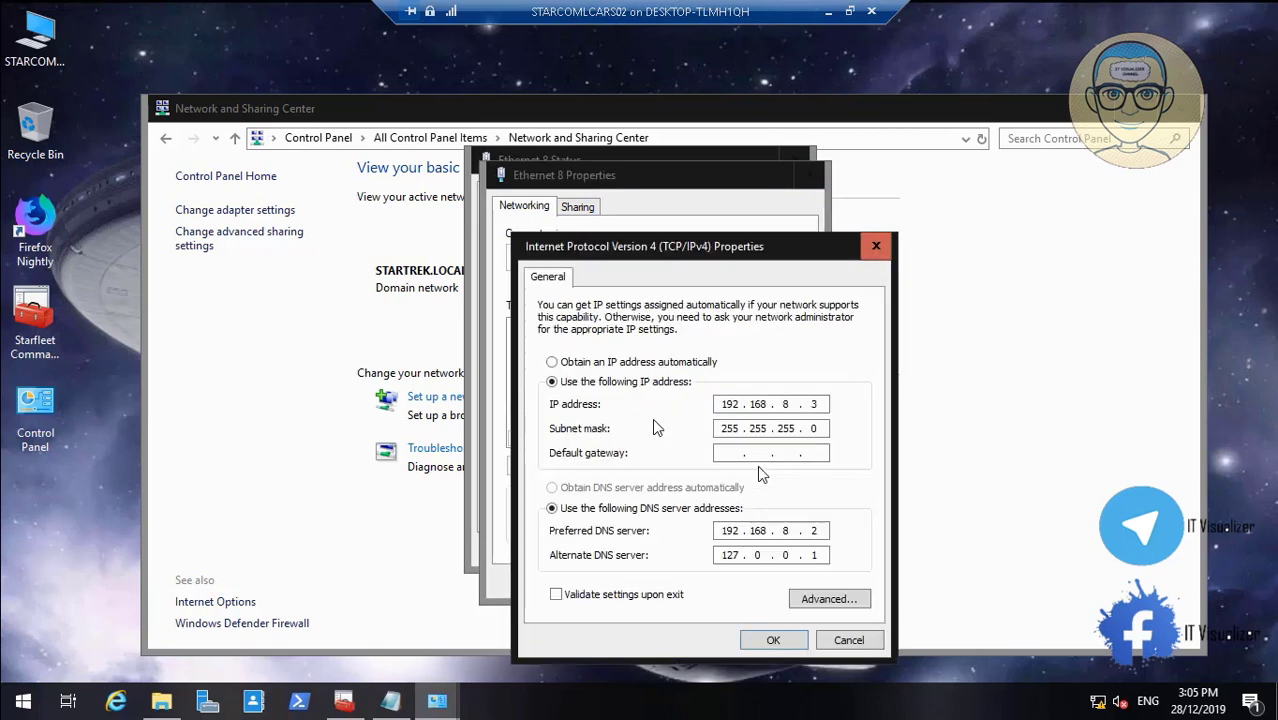
pyautogui.doubleClick(735, 556)
pyautogui.write('192 . 168 . 8')
pyautogui.press('BackSpace')
pyautogui.write('3')
pyautogui.click(775, 641)
pyautogui.click(706, 581)
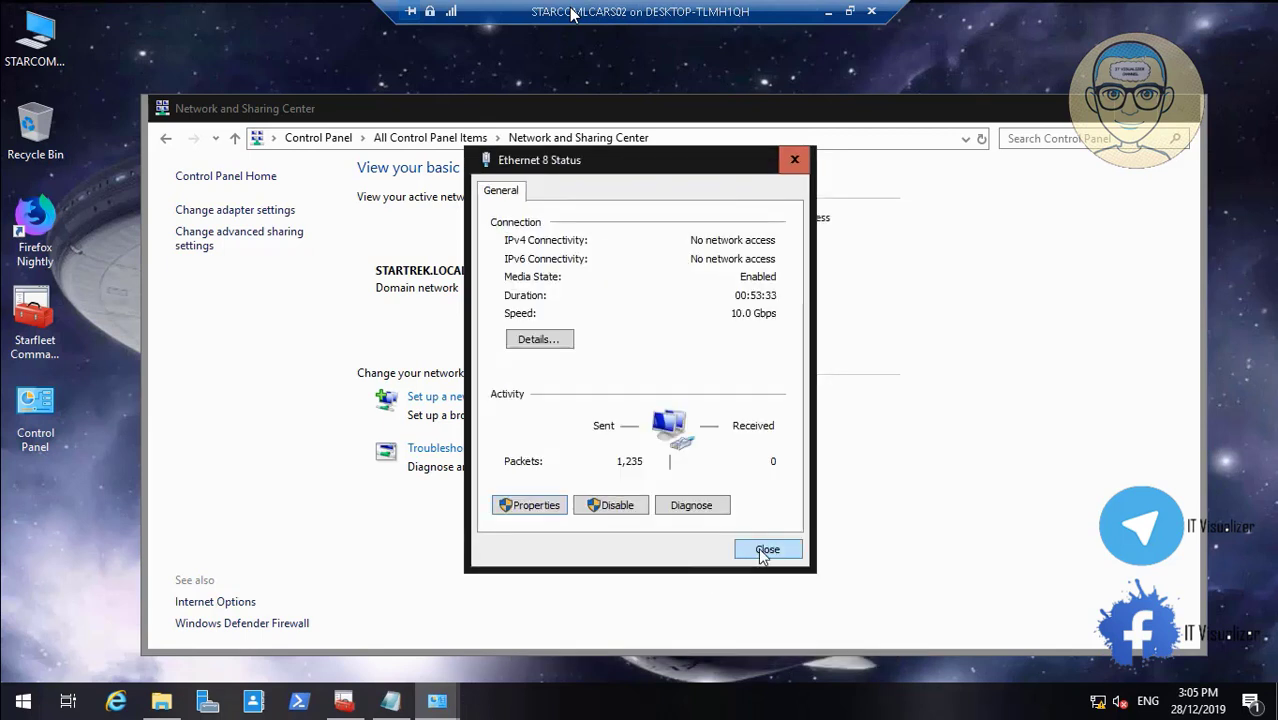
pyautogui.click(767, 555)
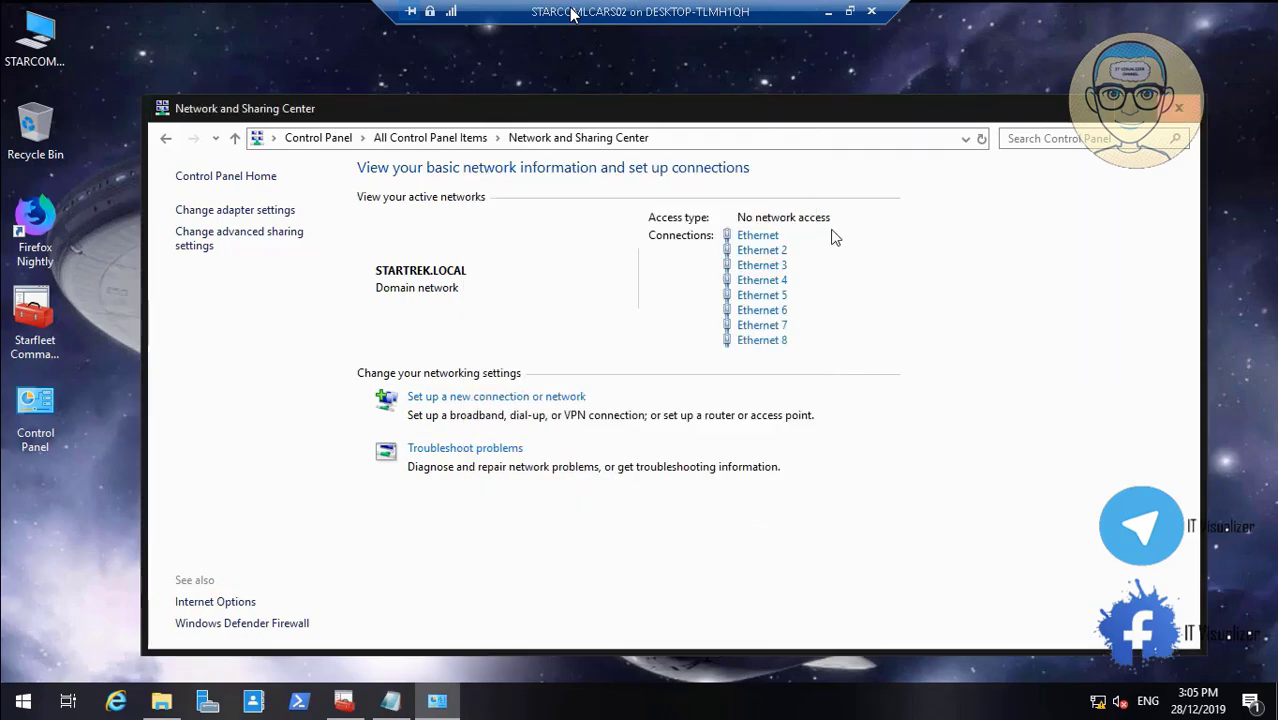
pyautogui.click(828, 11)
# Restore the STARCOMLCARS02 virtual machine window, switch it to full screen, and sign in with the password
pyautogui.click(628, 703)
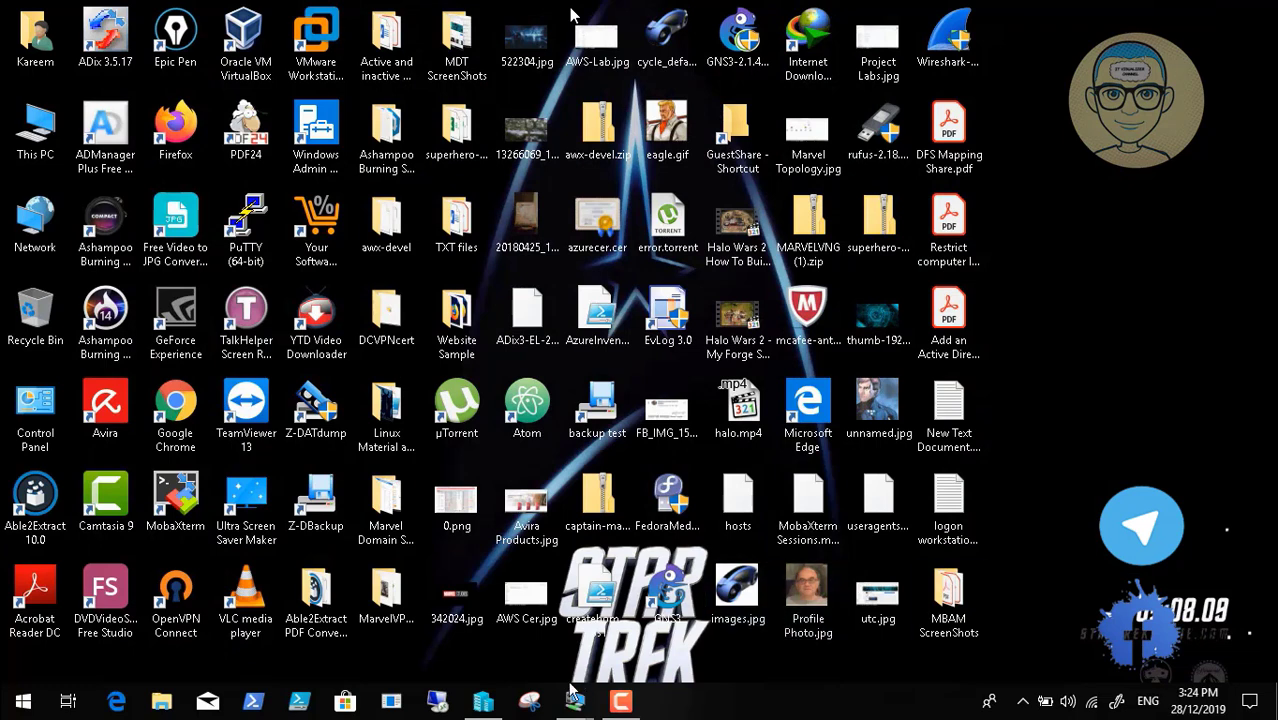
pyautogui.moveTo(575, 703)
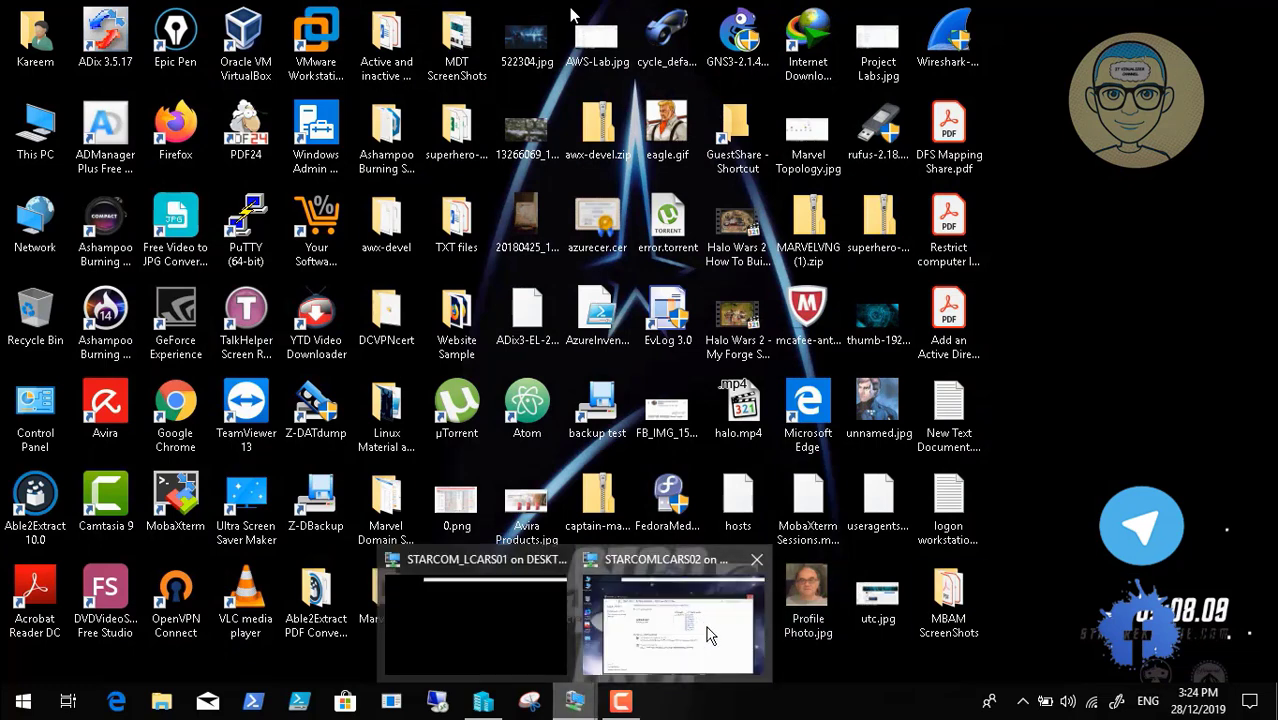
pyautogui.click(706, 630)
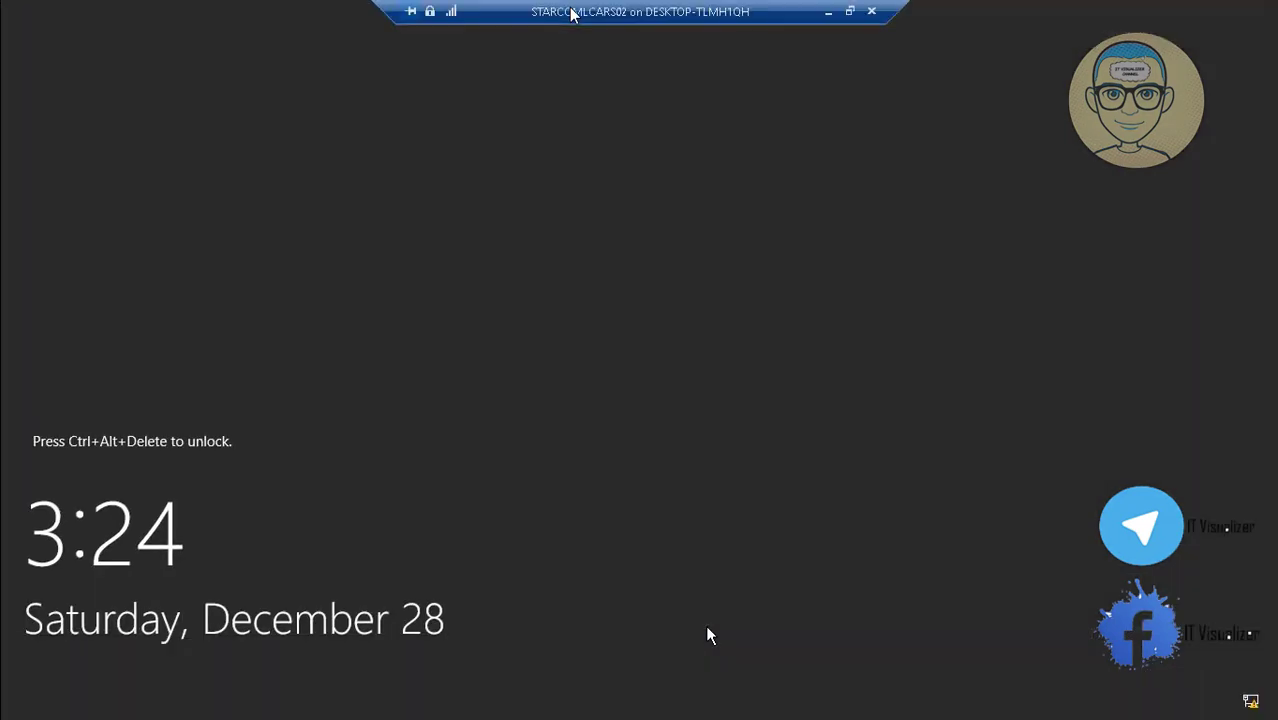
pyautogui.click(849, 11)
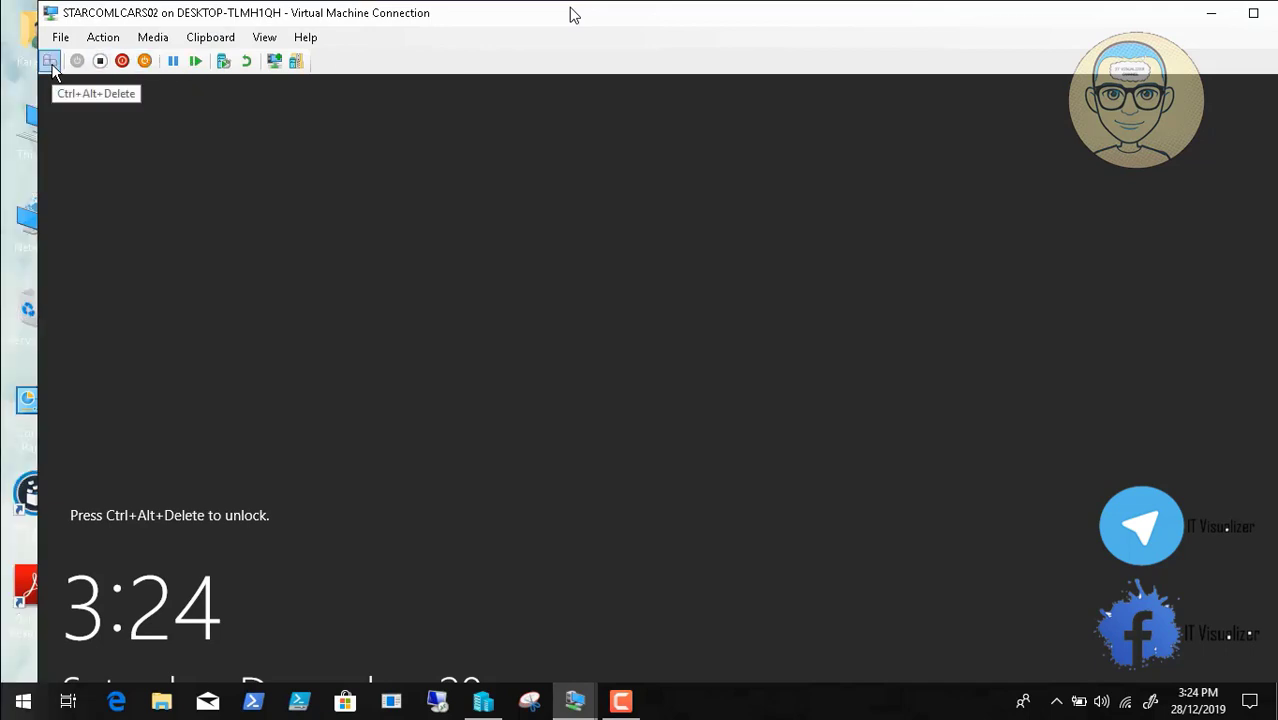
pyautogui.click(50, 62)
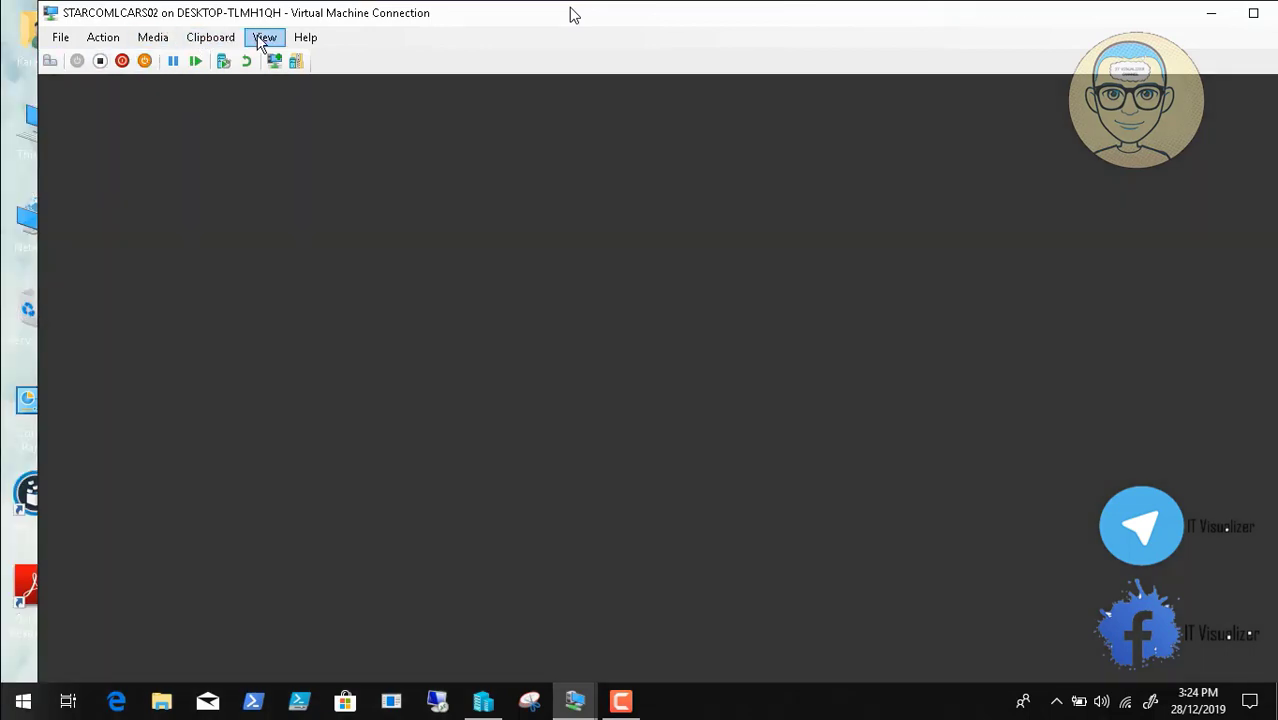
pyautogui.click(264, 37)
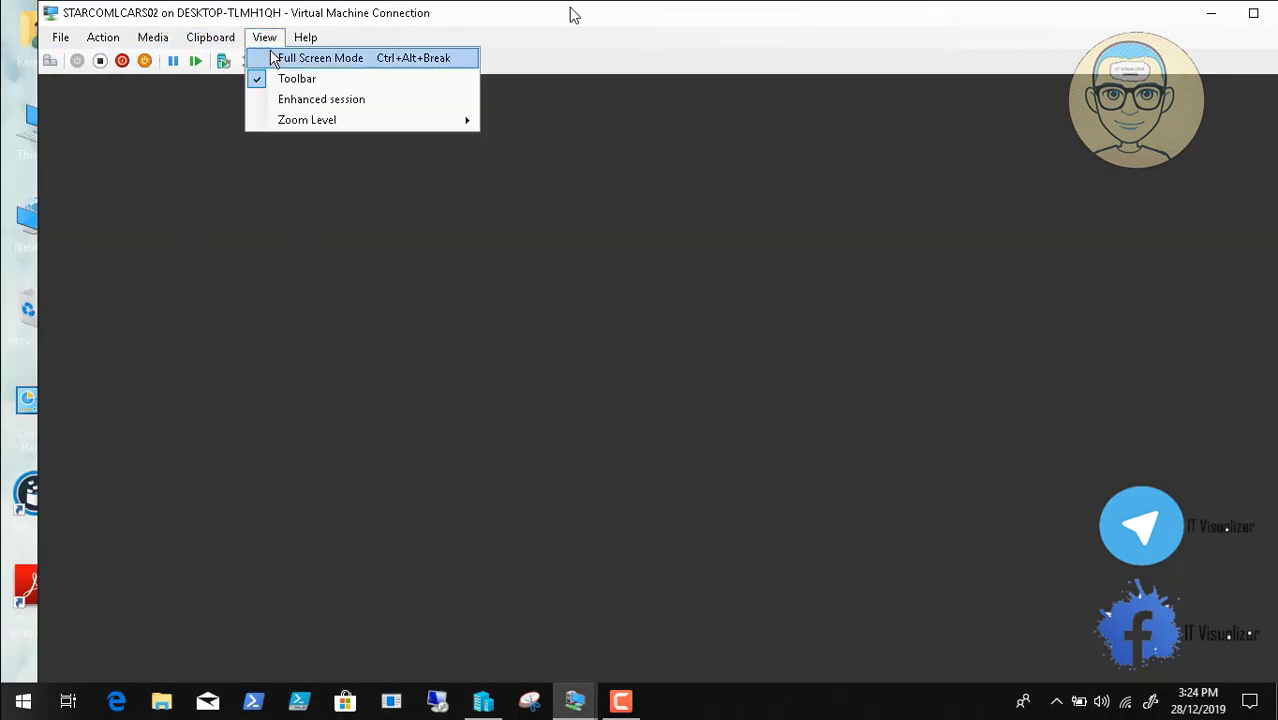
pyautogui.click(282, 54)
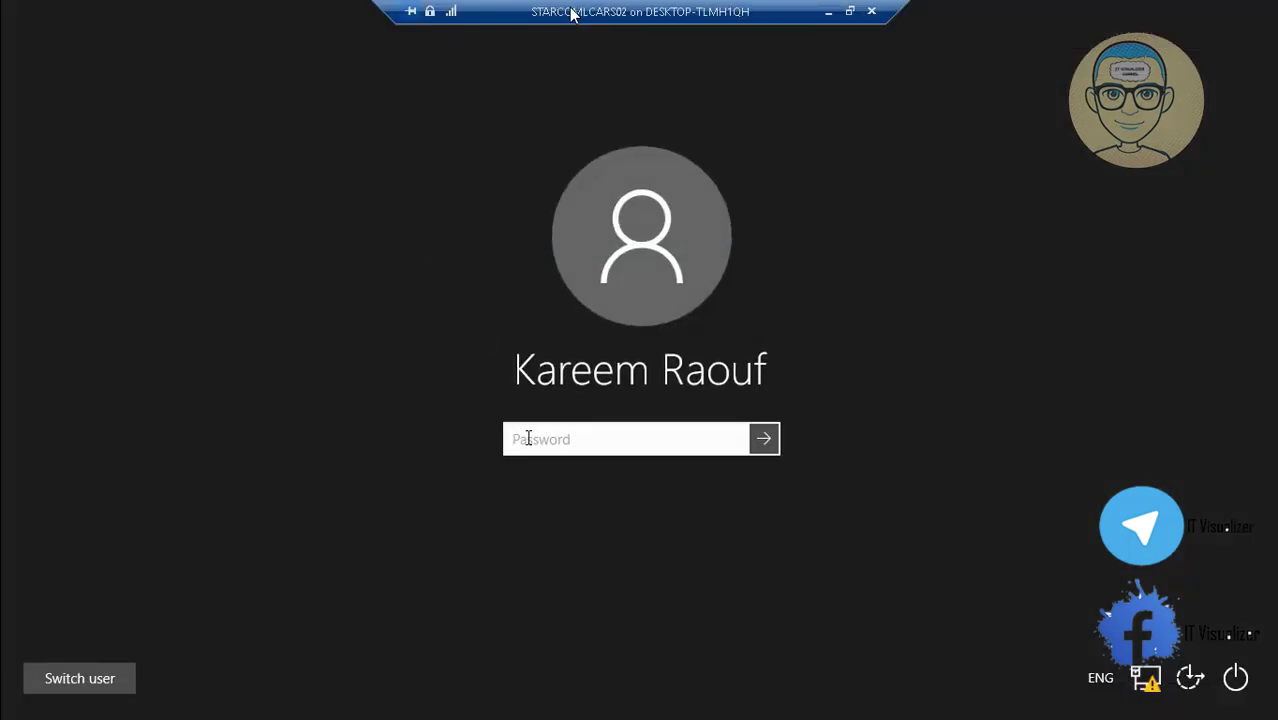
pyautogui.write('•••')
pyautogui.press('Return')
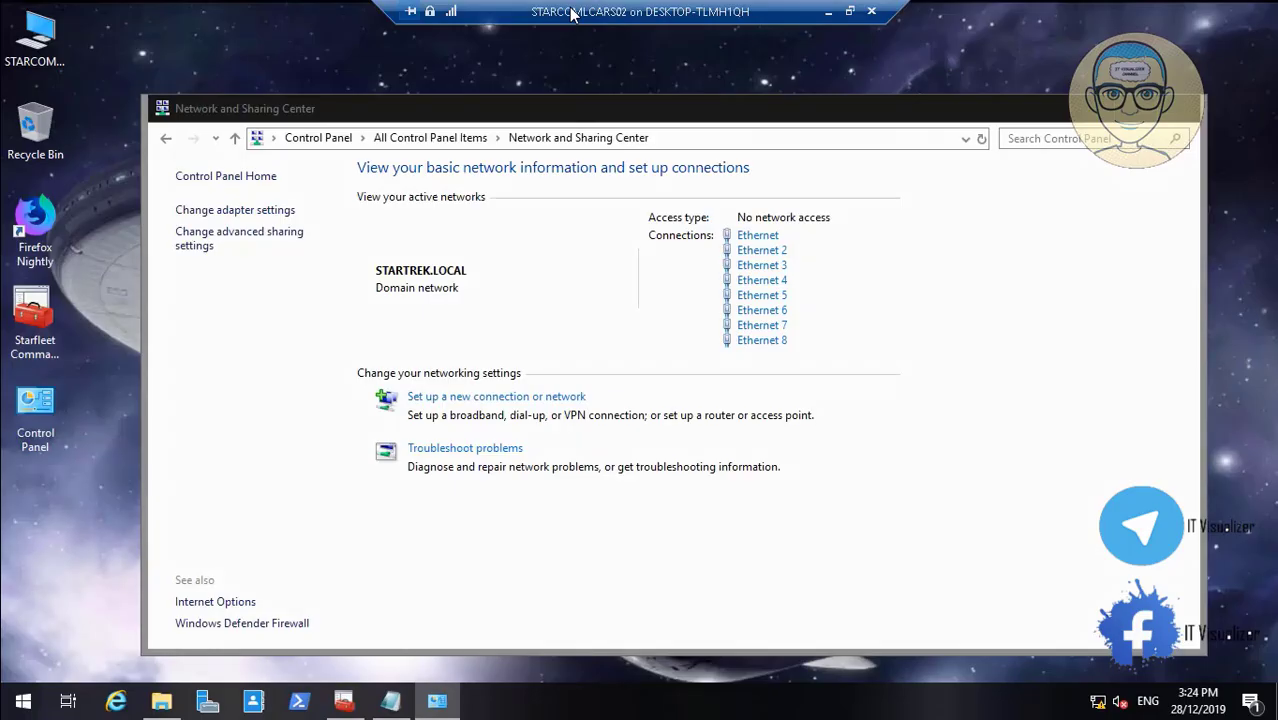
# Edit the first Ethernet adapter's IPv6 alternate DNS server, removing its trailing 1, and save
pyautogui.click(751, 240)
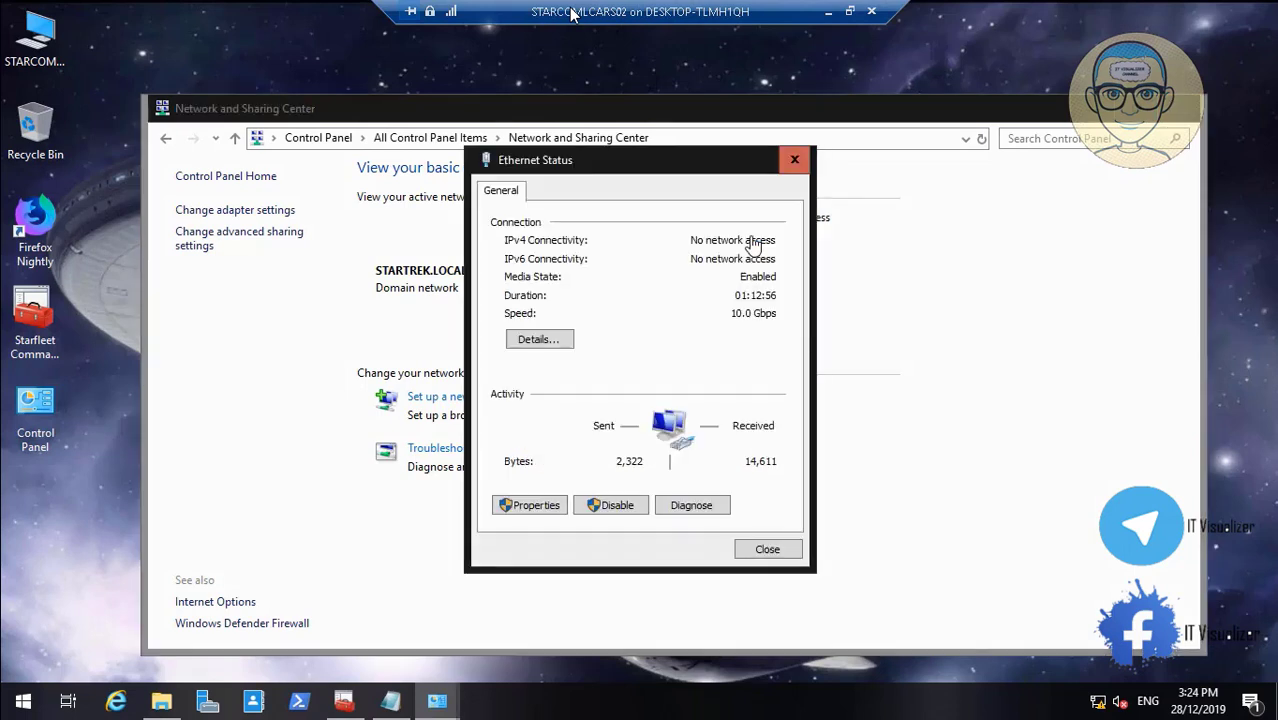
pyautogui.click(548, 506)
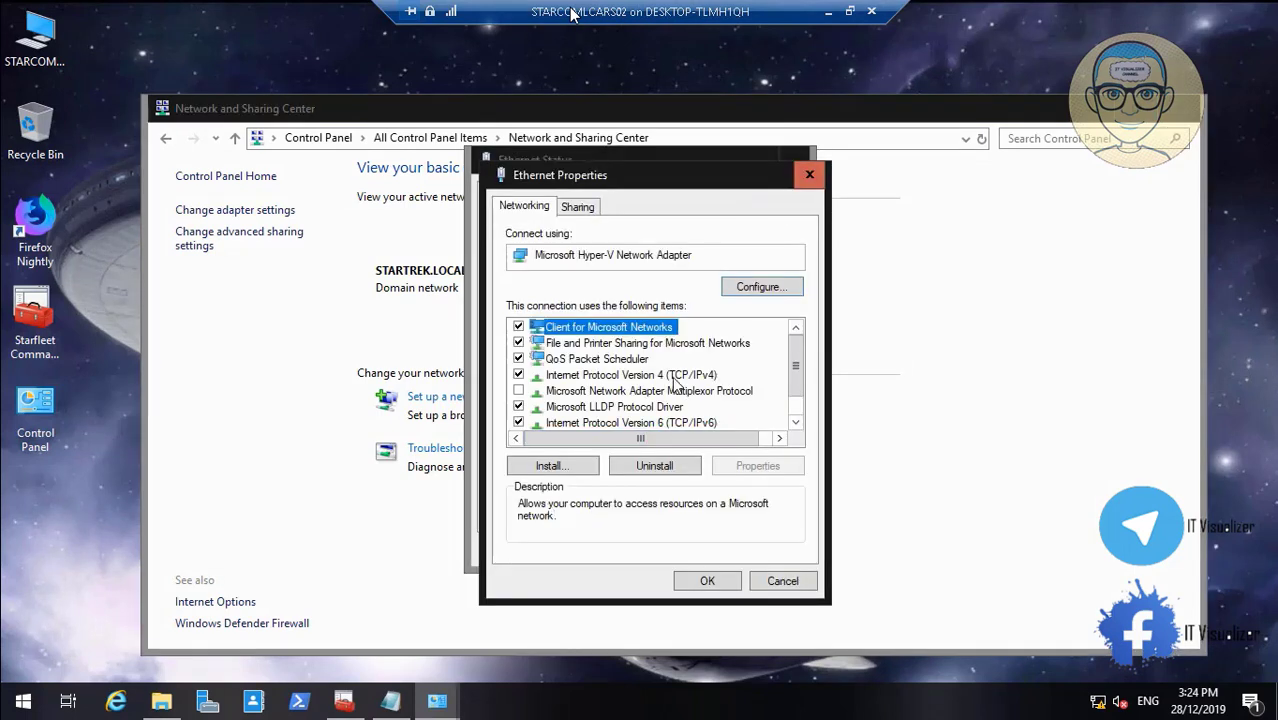
pyautogui.click(673, 377)
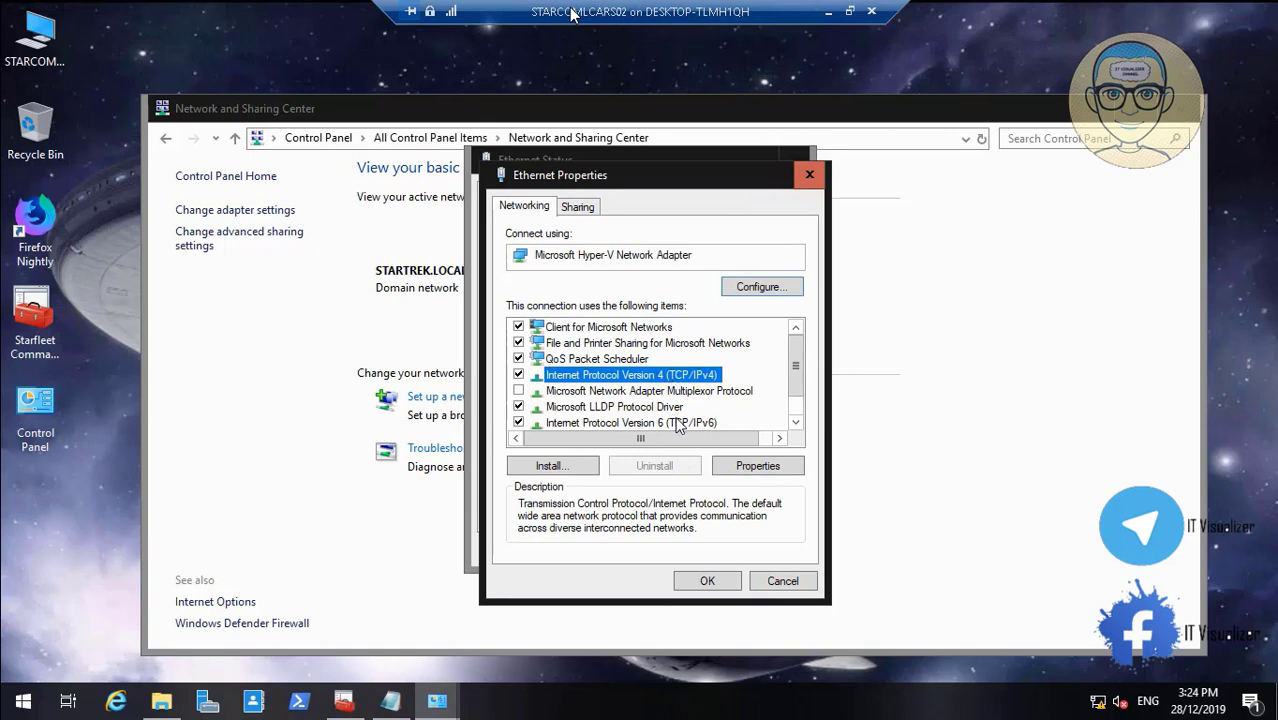
pyautogui.click(678, 423)
pyautogui.click(758, 465)
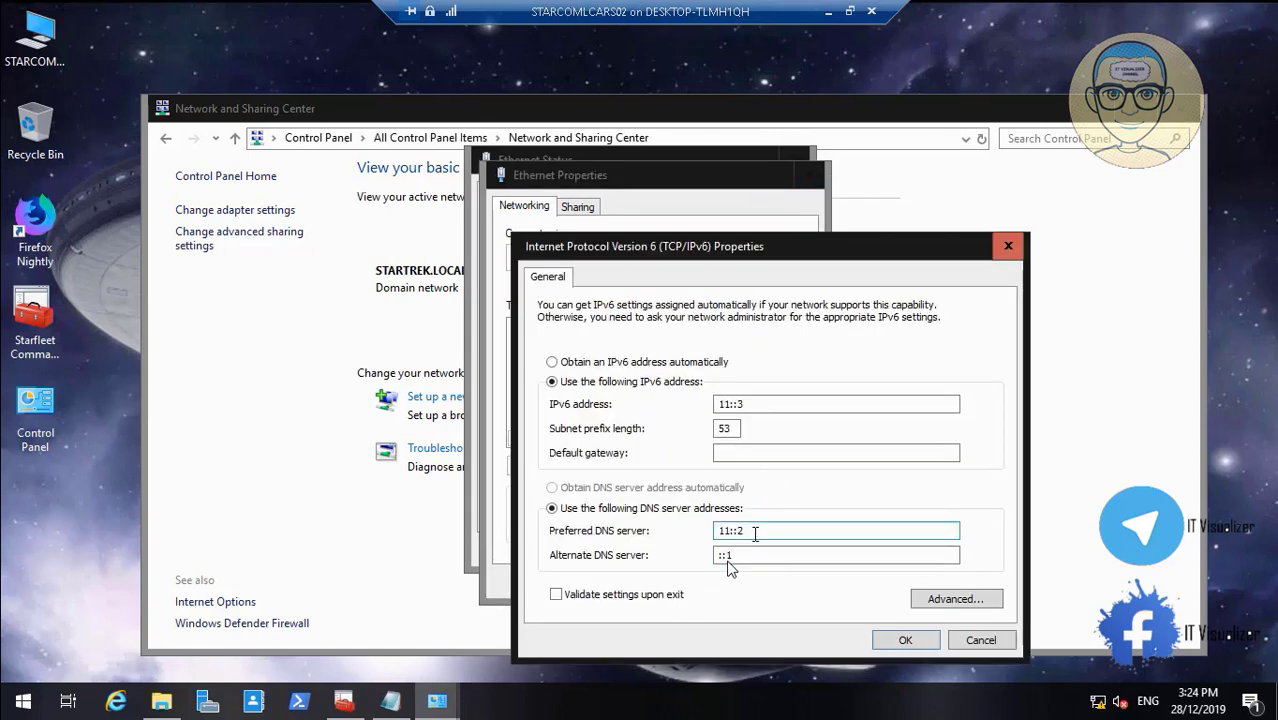
pyautogui.moveTo(755, 532); pyautogui.dragTo(684, 529)
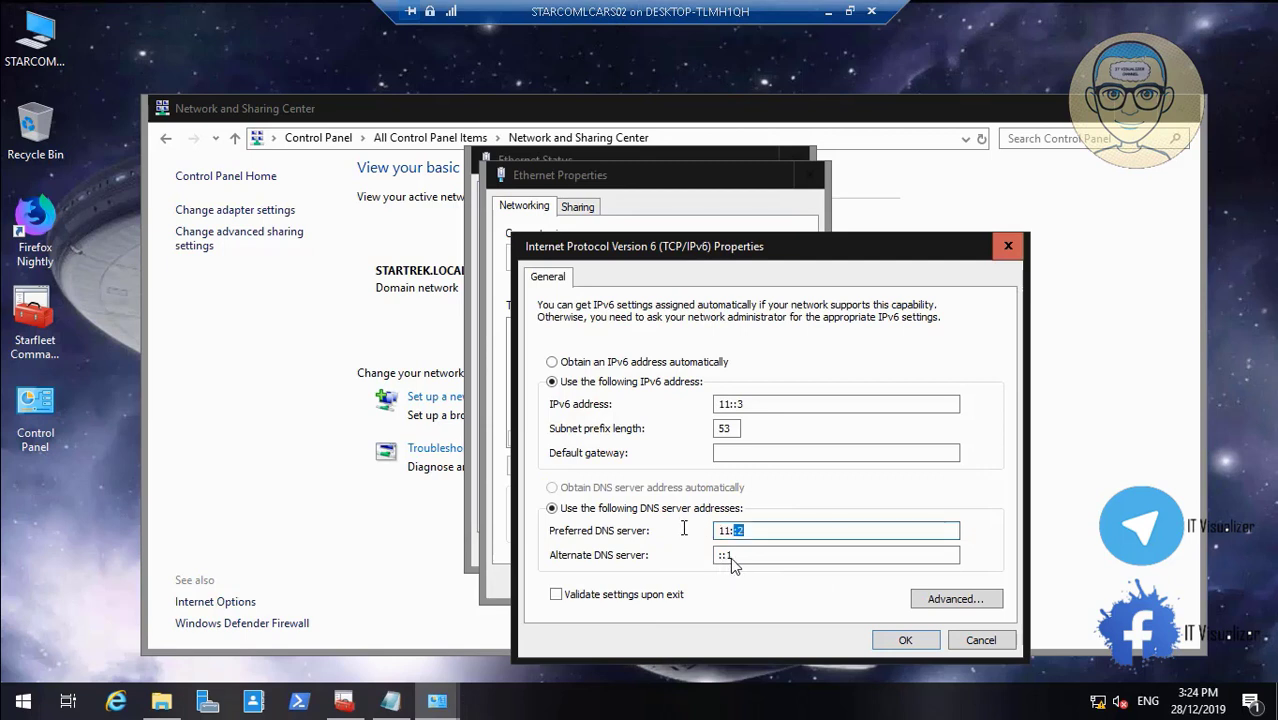
pyautogui.click(782, 557)
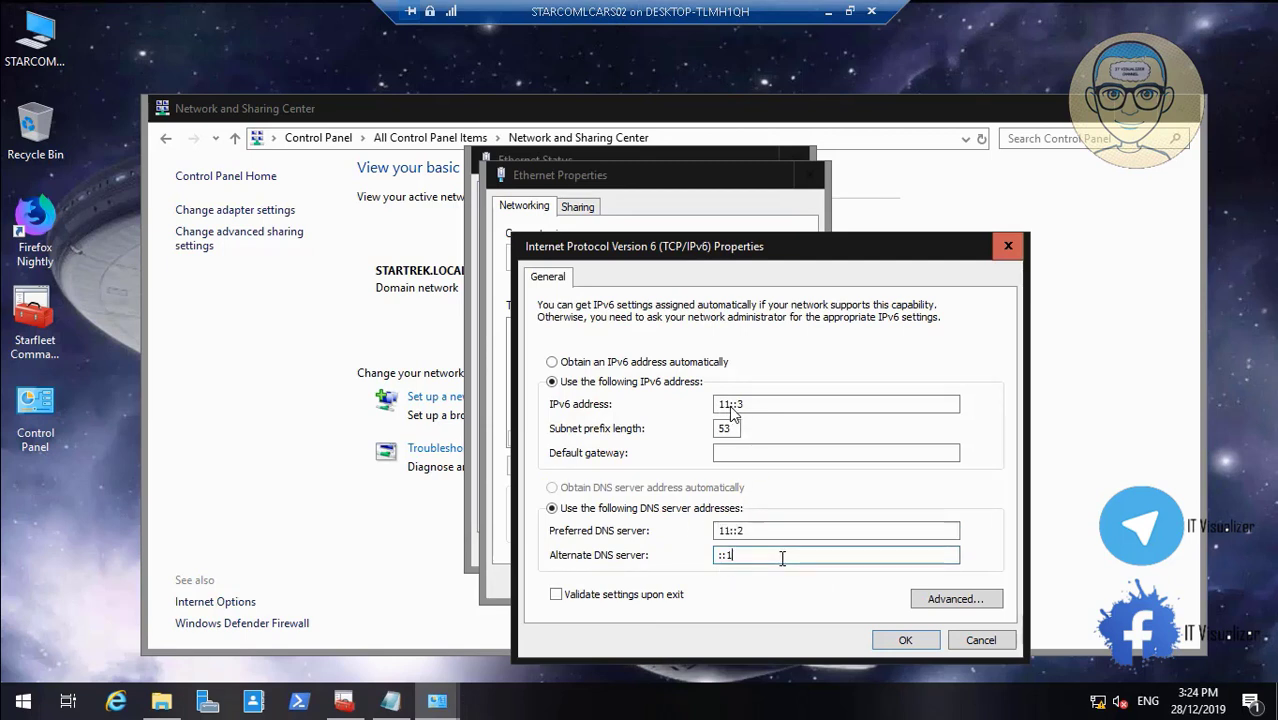
pyautogui.press('BackSpace')
pyautogui.press('BackSpace')
pyautogui.press('BackSpace')
pyautogui.click(900, 641)
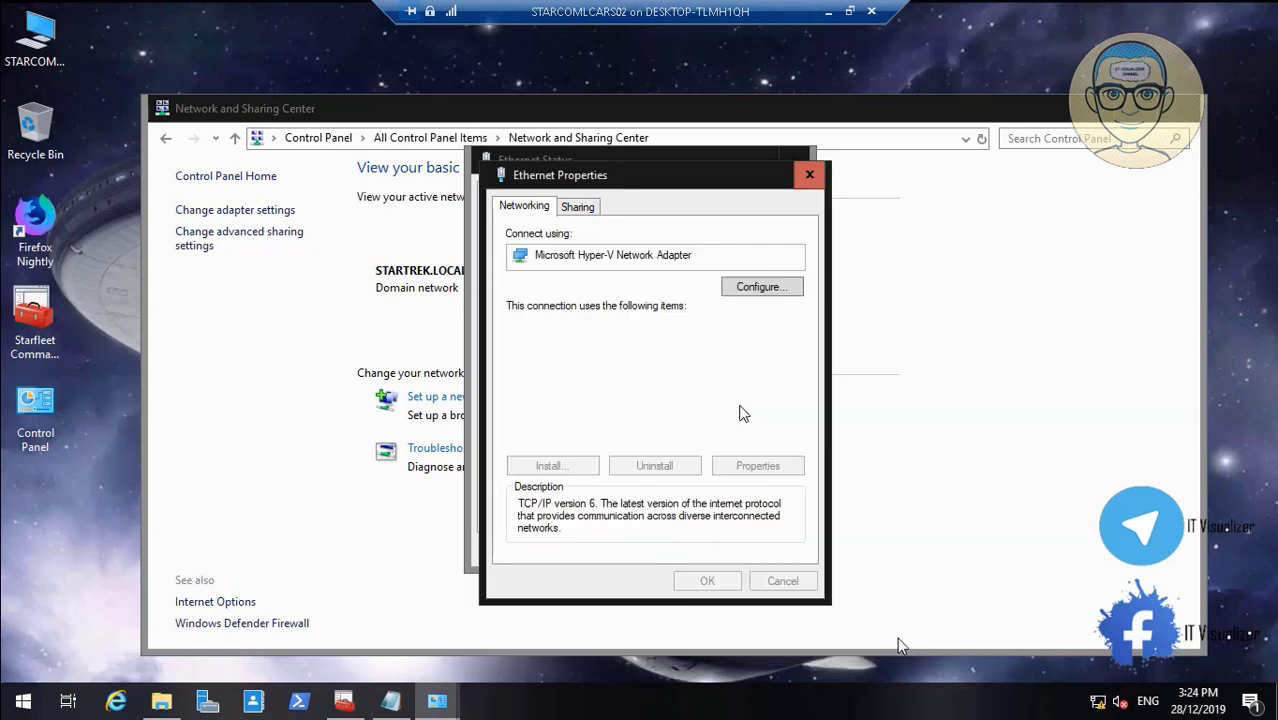
pyautogui.click(708, 582)
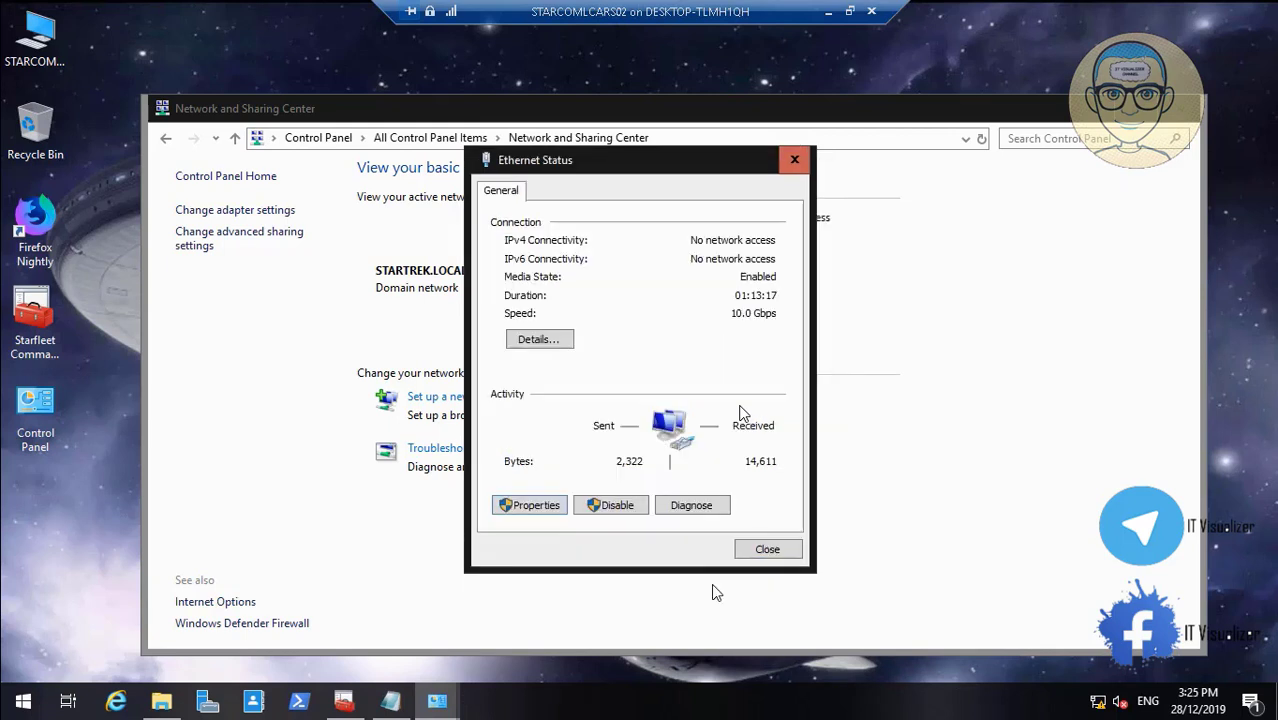
# Review the connection details showing DNS servers 192.168.1.2 and 192.168.1.3, then close the windows
pyautogui.click(549, 342)
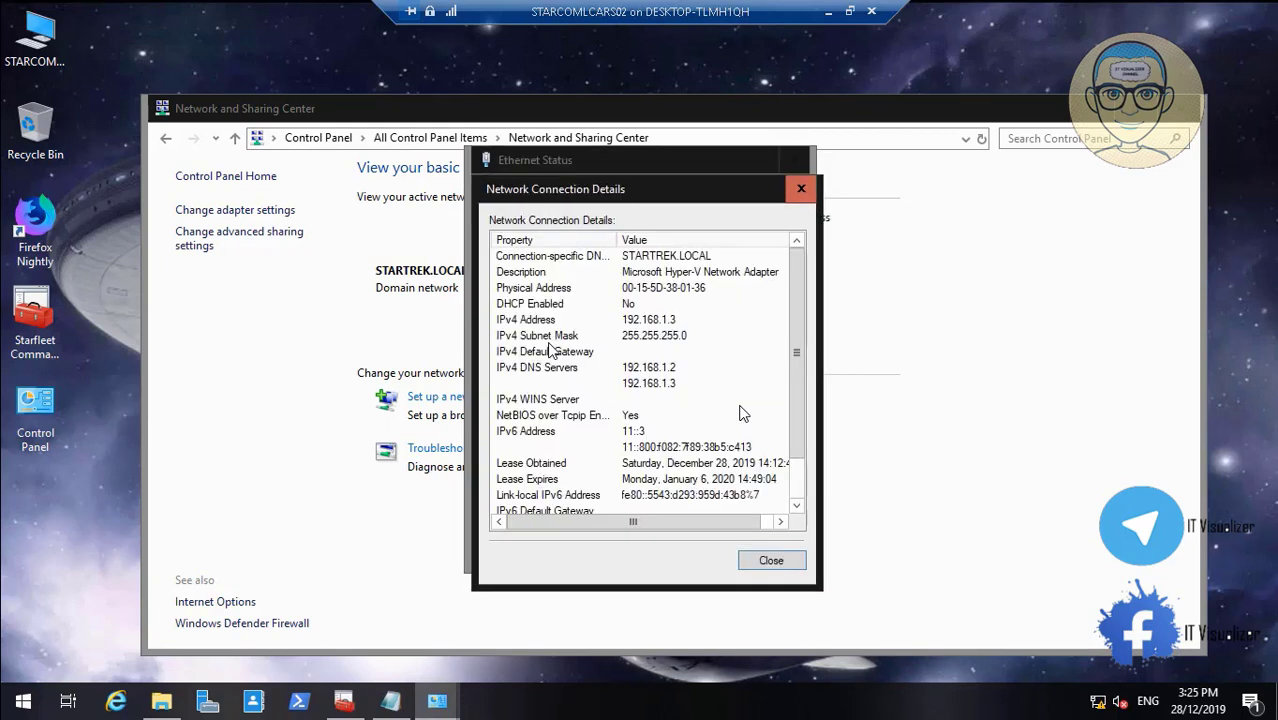
pyautogui.click(797, 508)
pyautogui.click(797, 508)
pyautogui.click(797, 508)
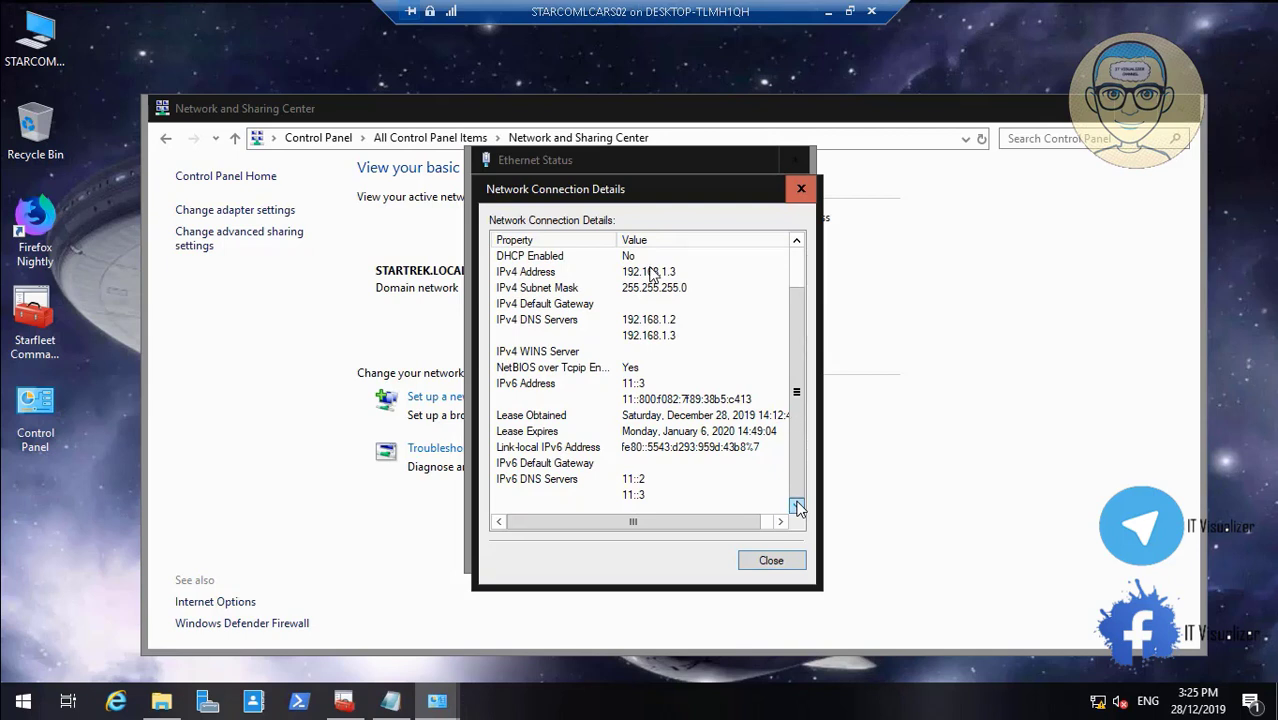
pyautogui.click(771, 562)
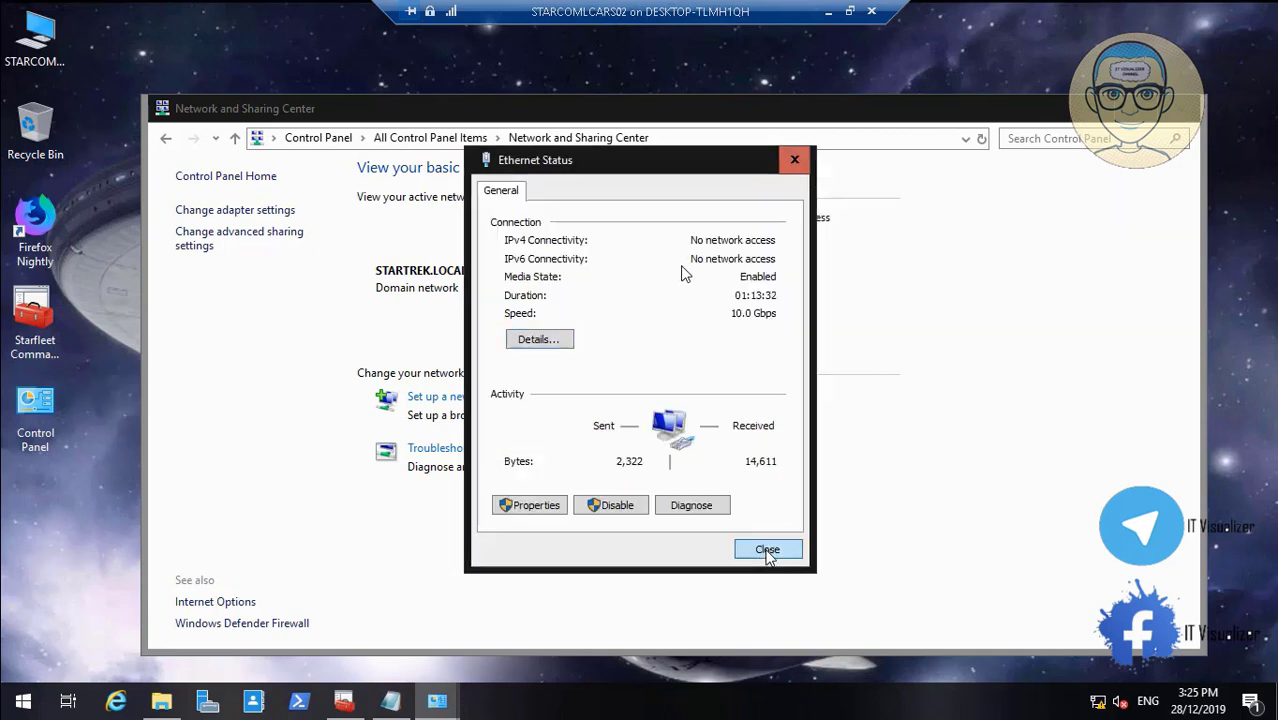
pyautogui.click(767, 551)
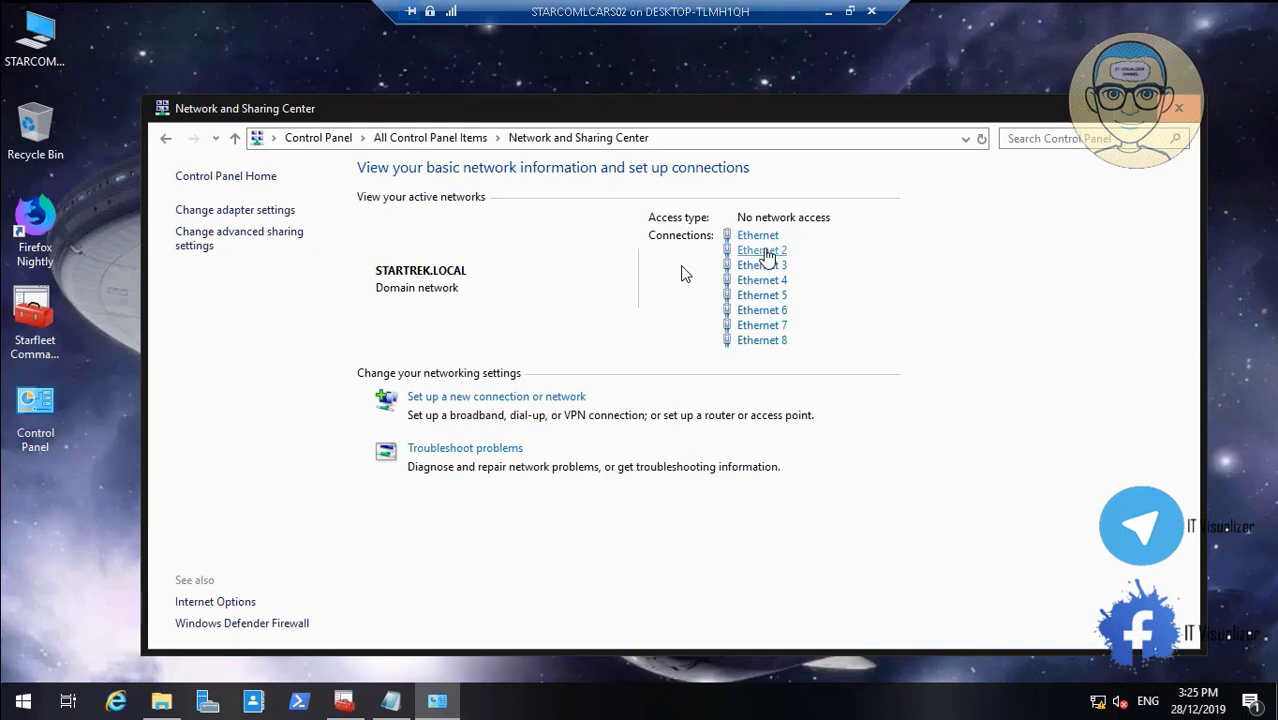
# Change Ethernet 2's IPv6 alternate DNS from ::1 to 11:0:0:800::3, based on the preferred address
pyautogui.click(765, 252)
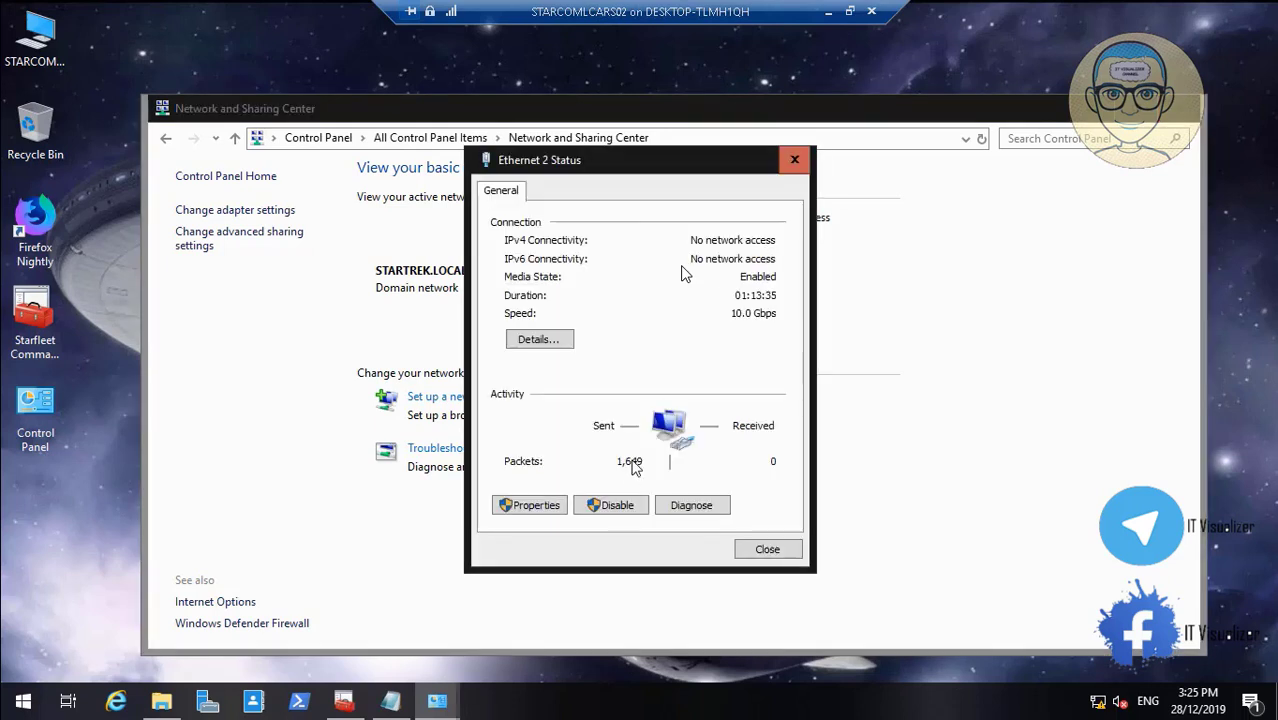
pyautogui.click(550, 508)
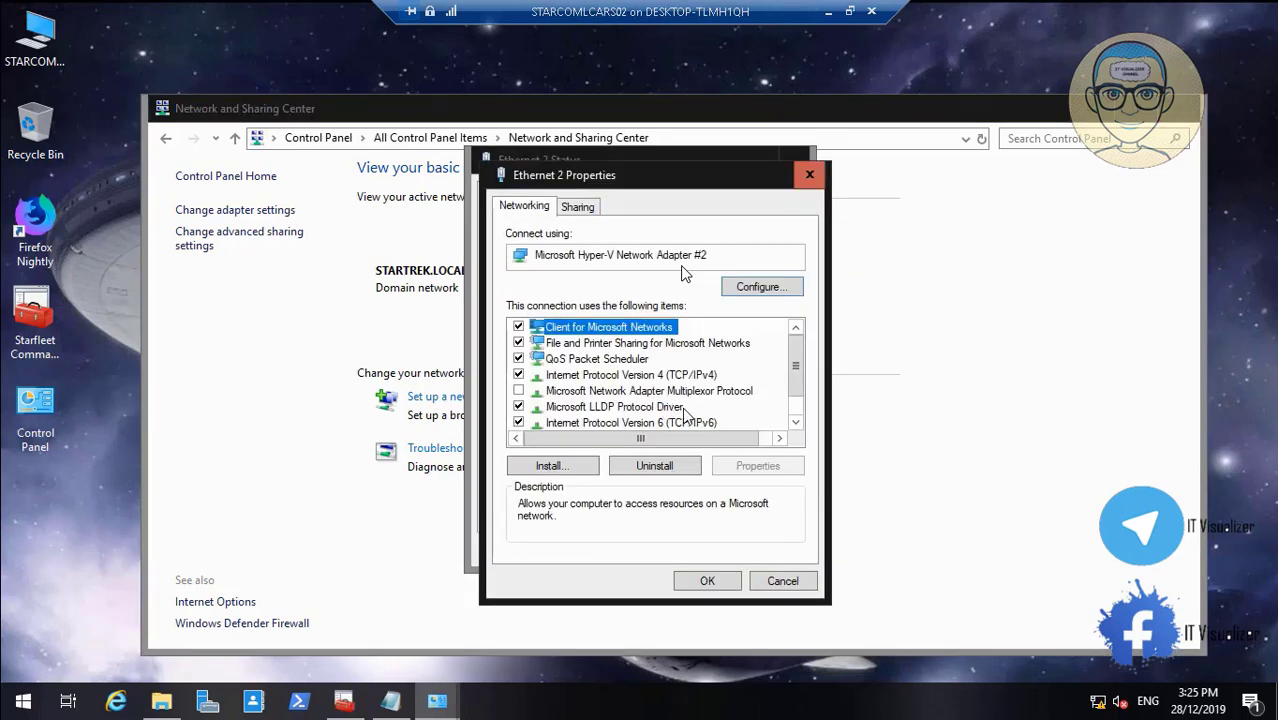
pyautogui.click(686, 423)
pyautogui.click(757, 466)
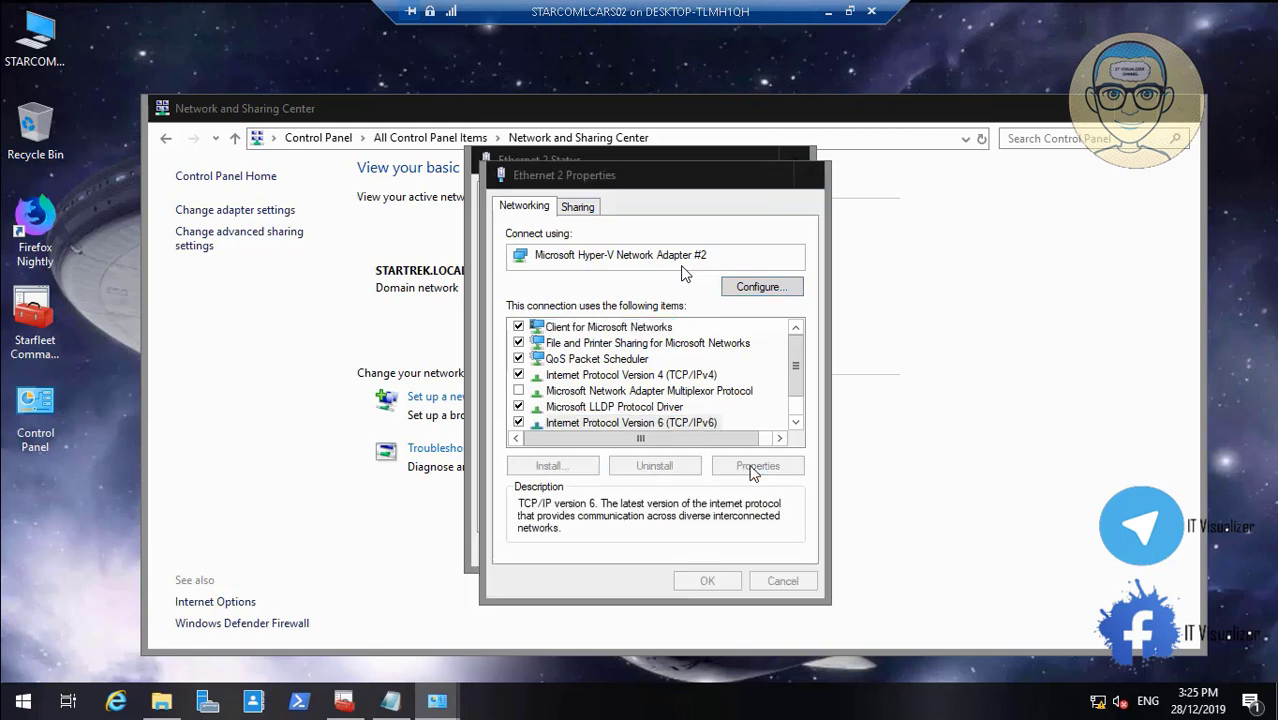
pyautogui.moveTo(800, 529); pyautogui.dragTo(680, 531)
pyautogui.hotkey('ctrl', 'c')
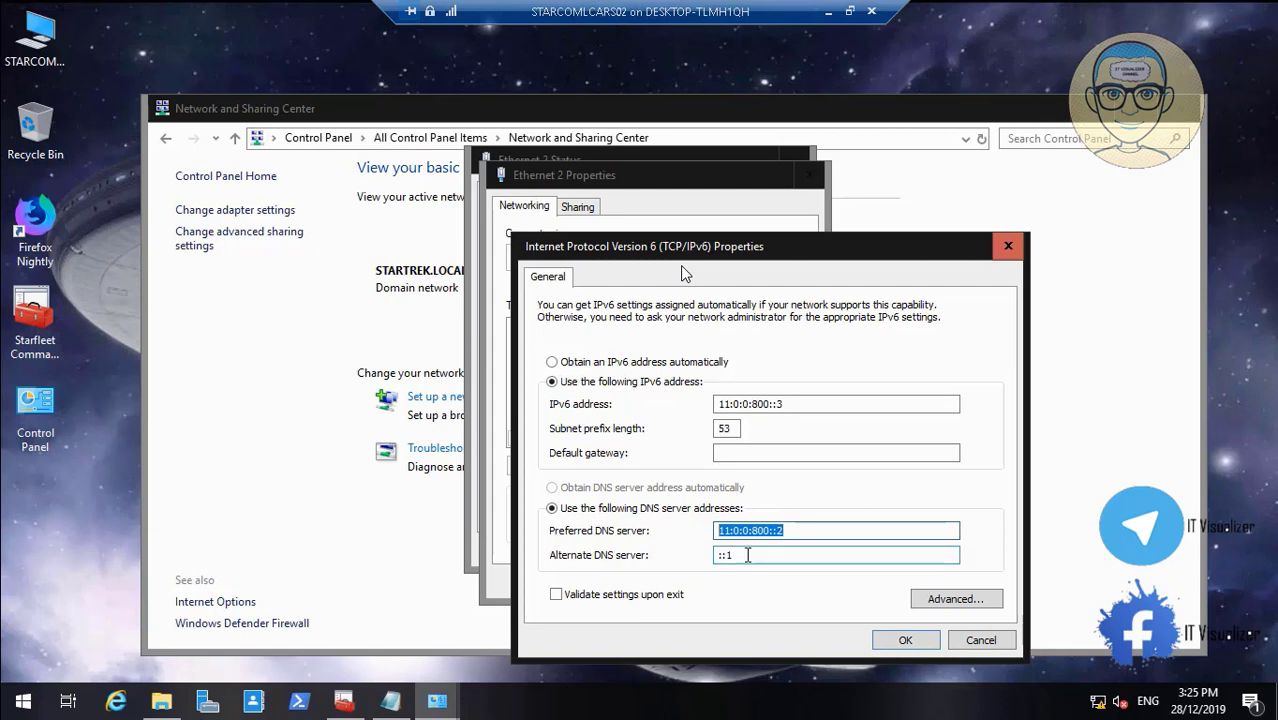
pyautogui.click(748, 555)
pyautogui.press('BackSpace')
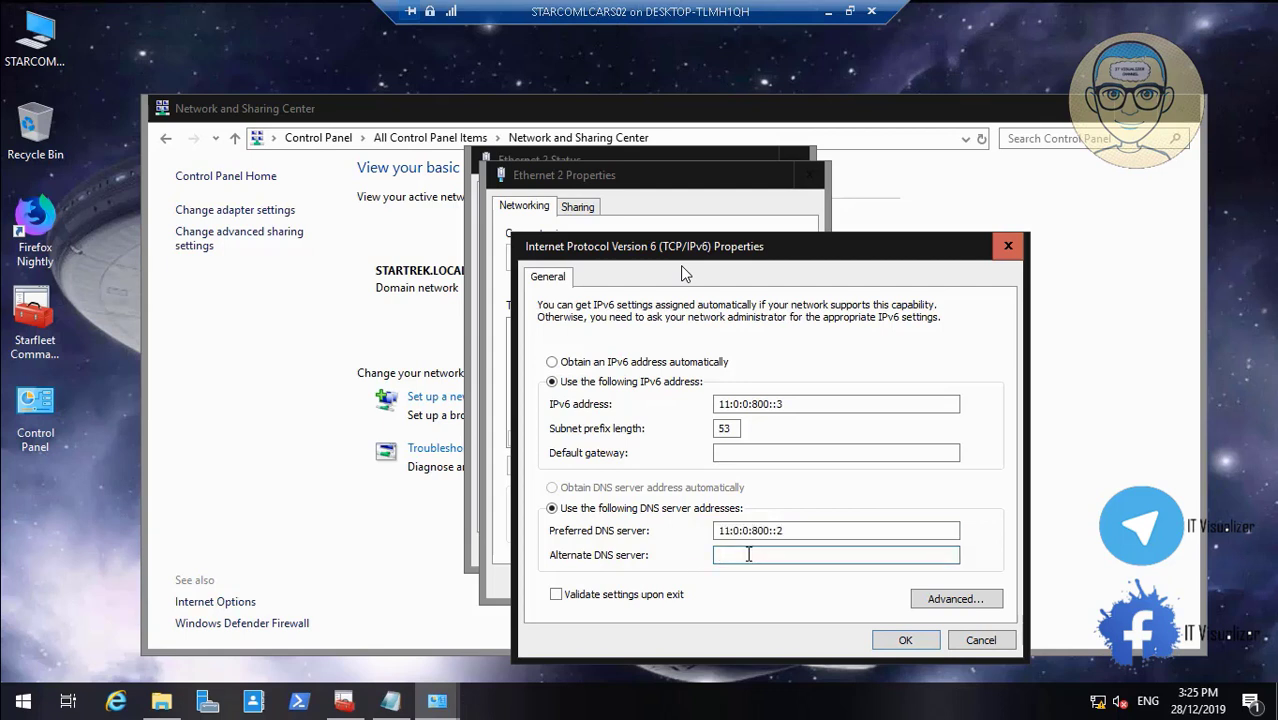
pyautogui.hotkey('ctrl', 'v')
pyautogui.press('BackSpace')
pyautogui.write('3')
pyautogui.click(884, 640)
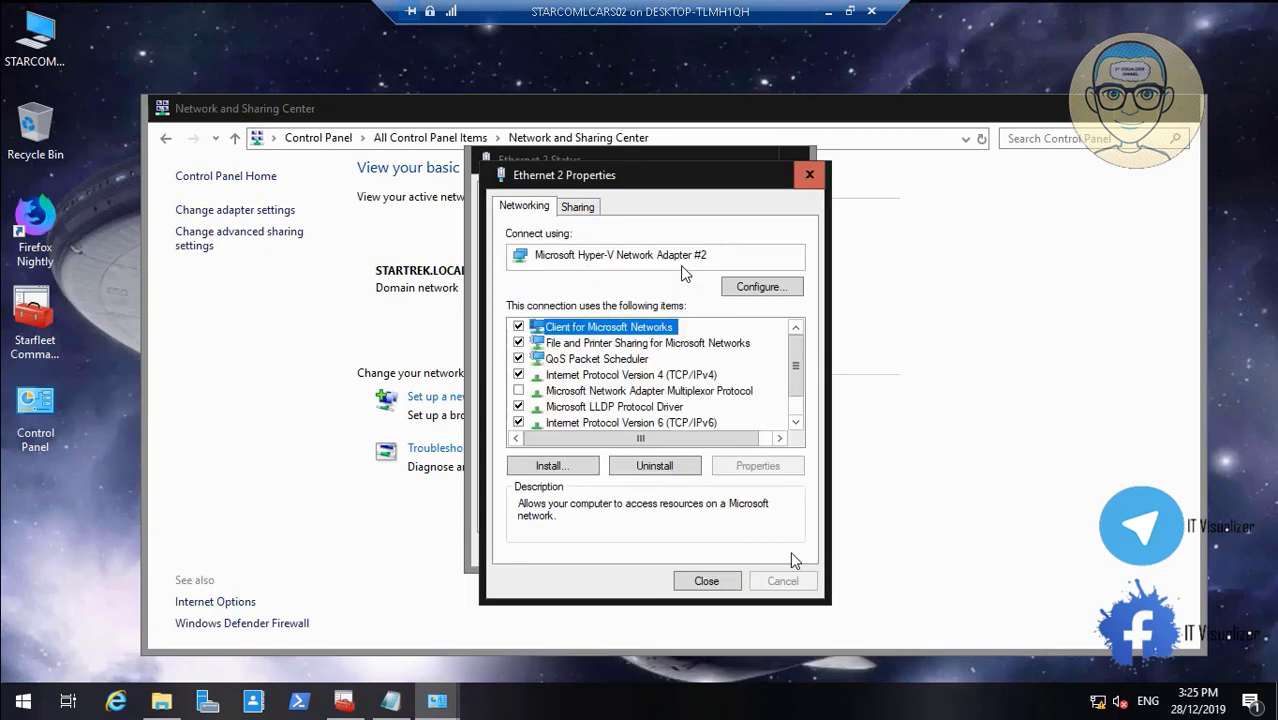
pyautogui.click(715, 580)
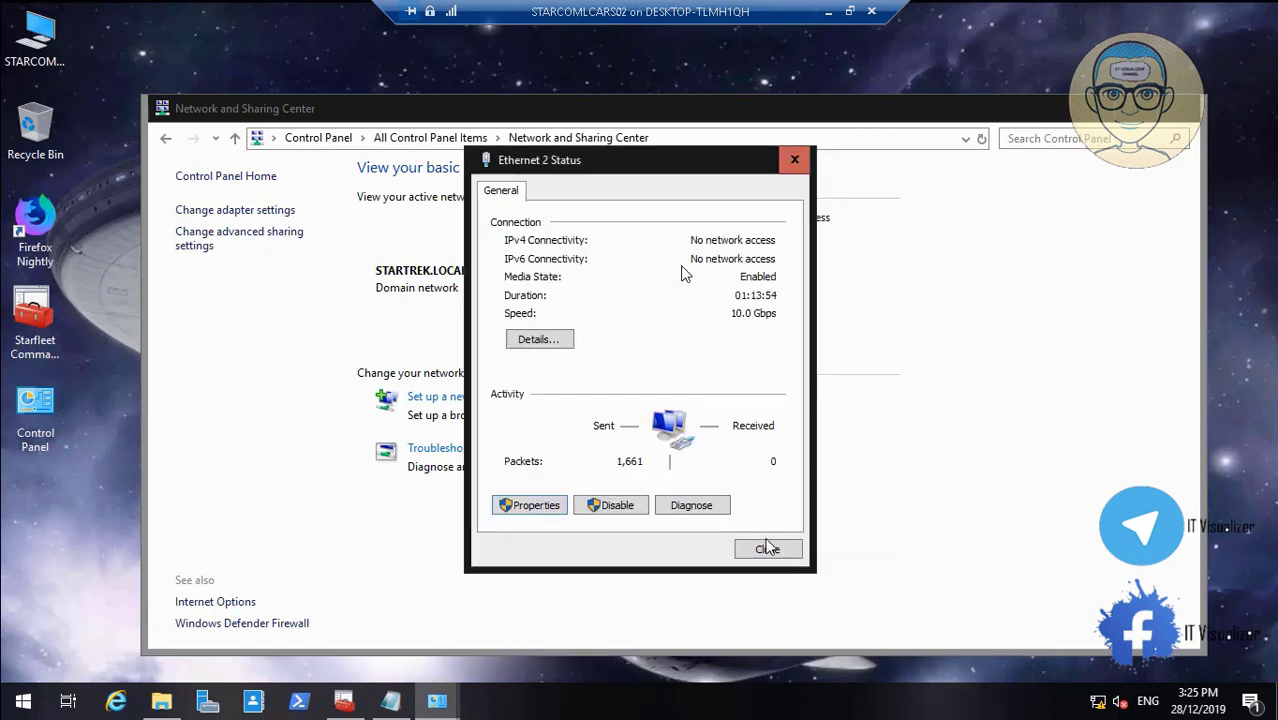
pyautogui.click(767, 551)
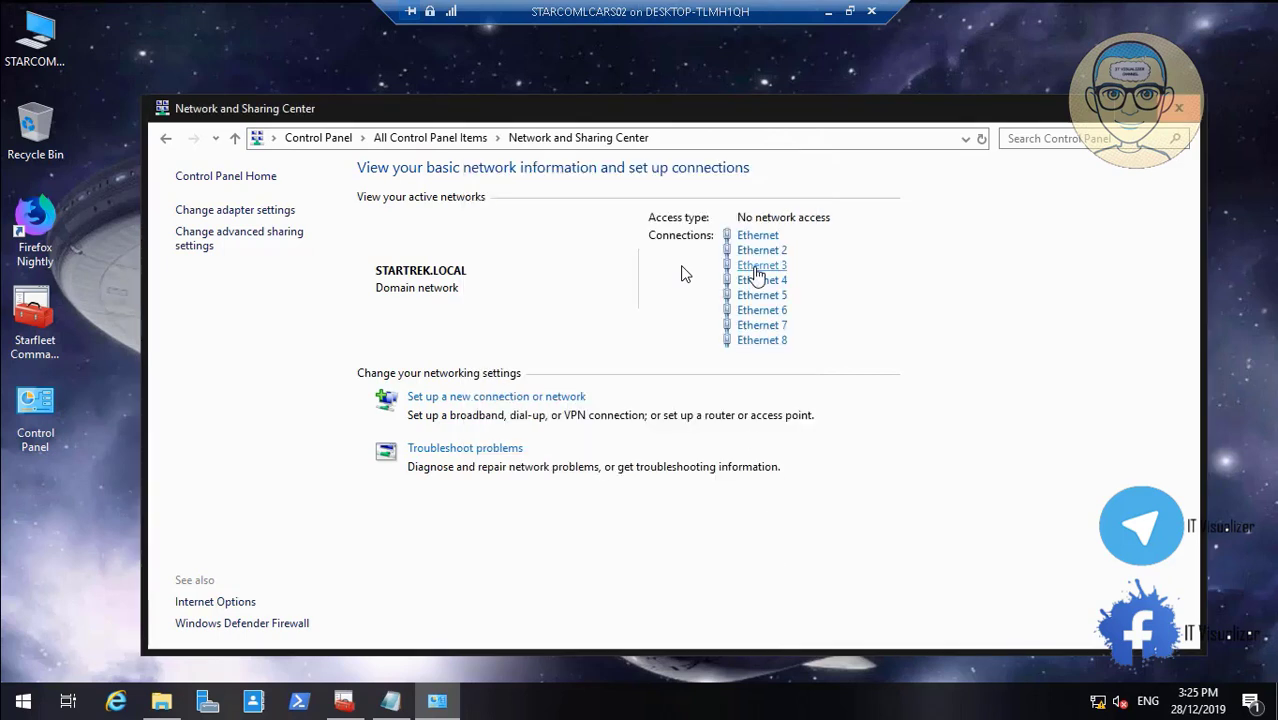
# Set Ethernet 3's IPv6 alternate DNS to 11:0:0:1000::3, replacing ::1, and close its dialogs
pyautogui.click(757, 266)
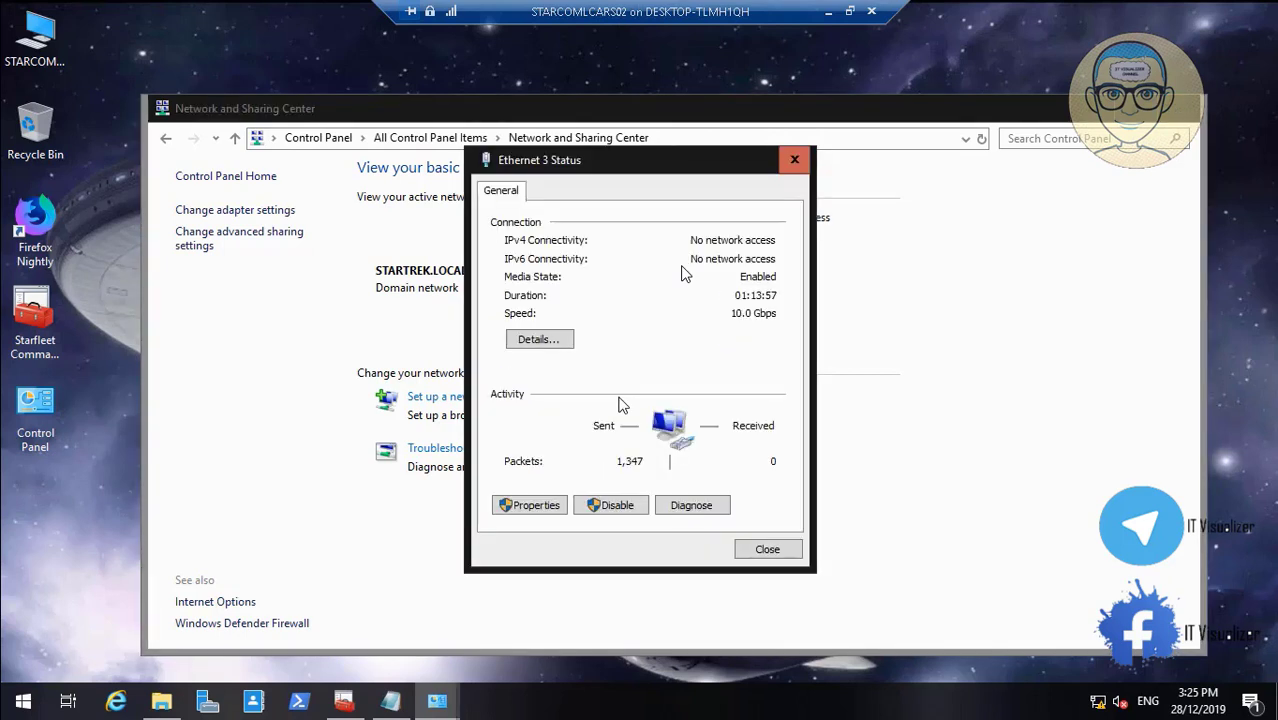
pyautogui.click(535, 505)
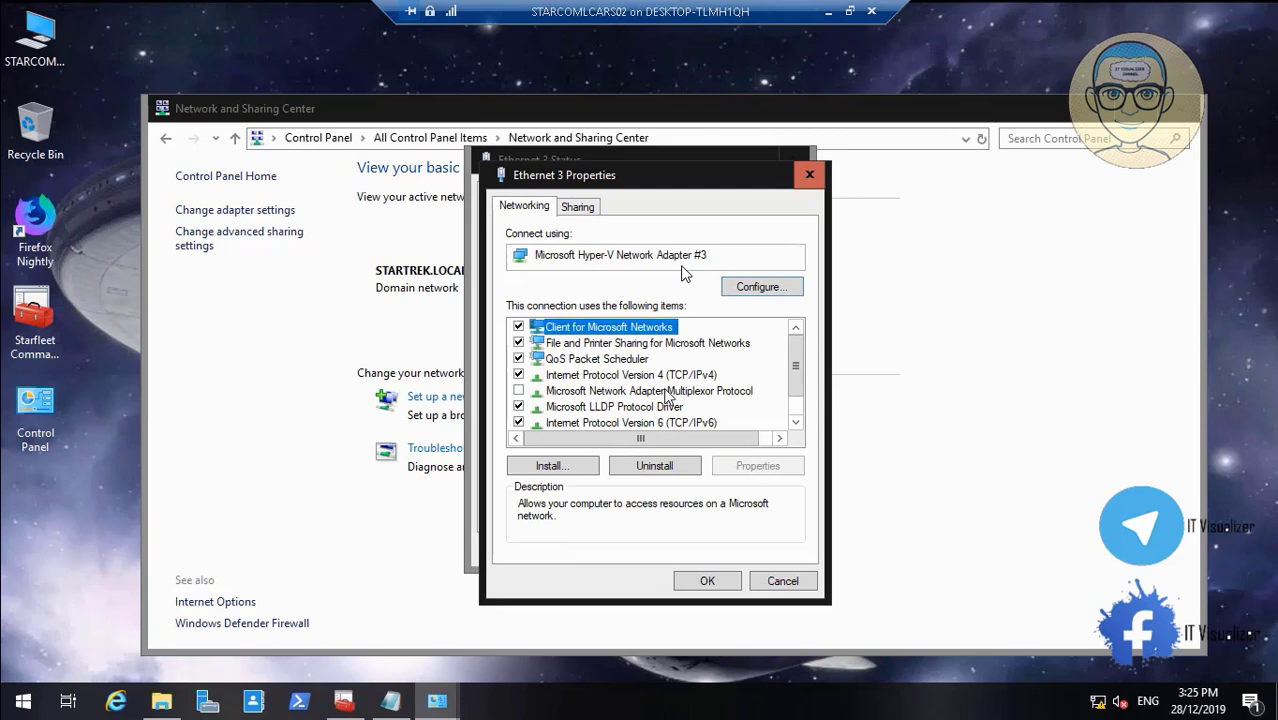
pyautogui.click(690, 422)
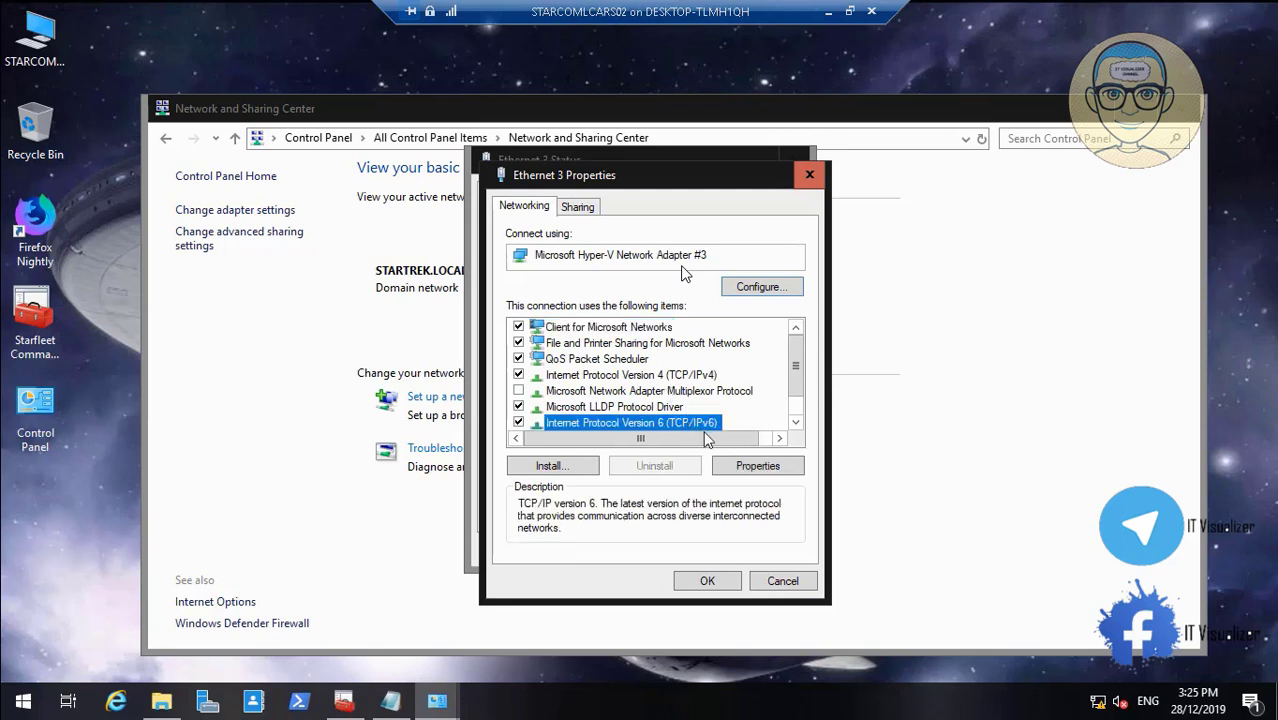
pyautogui.click(745, 467)
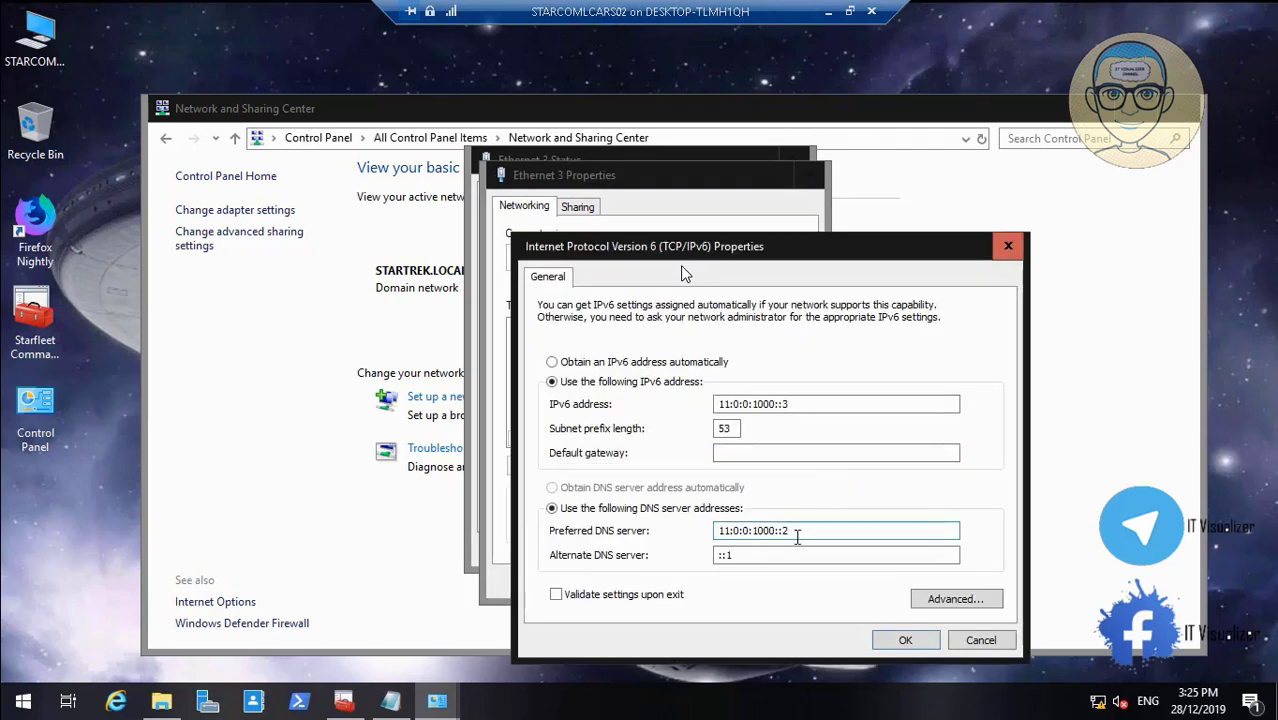
pyautogui.moveTo(797, 537); pyautogui.dragTo(686, 529)
pyautogui.hotkey('ctrl', 'c')
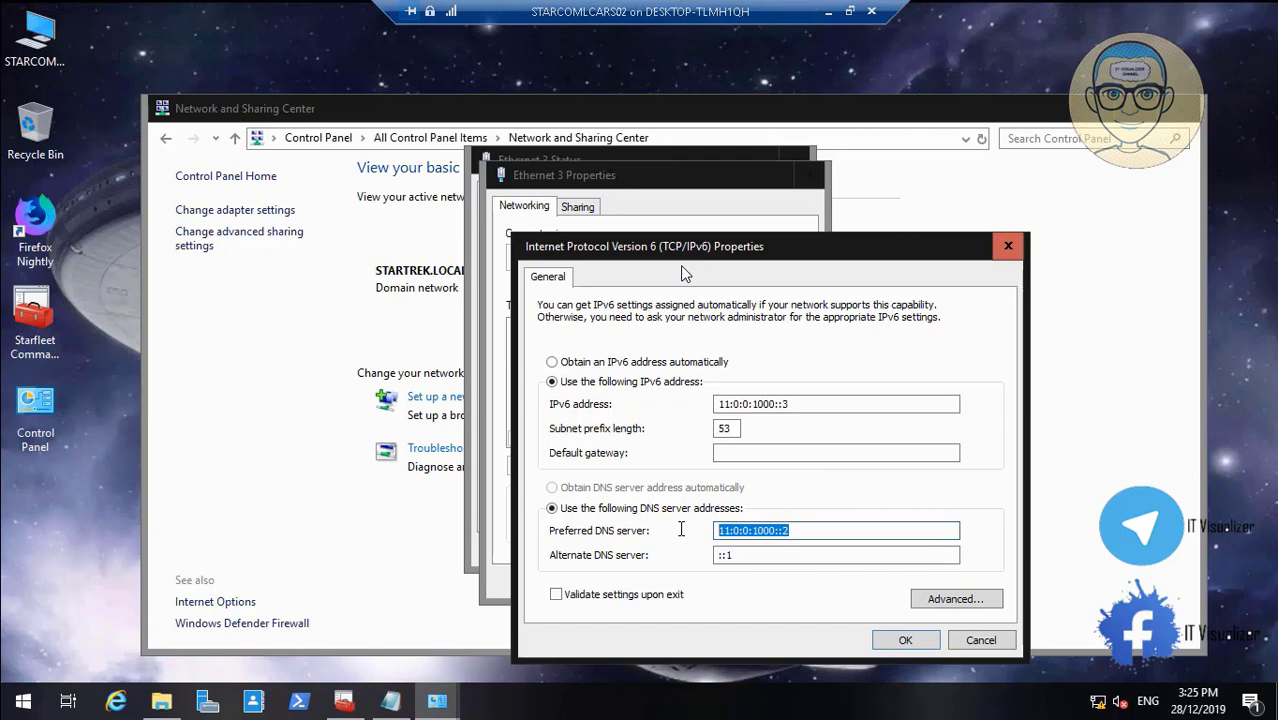
pyautogui.click(770, 557)
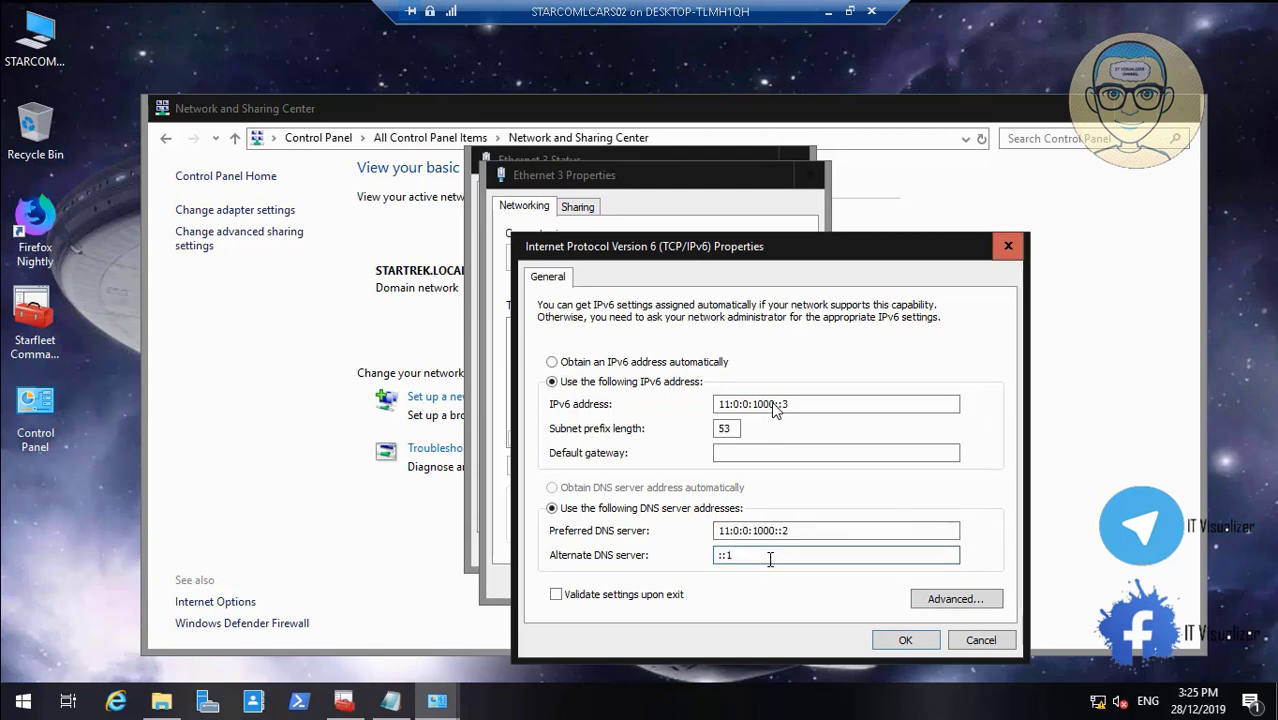
pyautogui.hotkey('ctrl', 'v')
pyautogui.press('BackSpace')
pyautogui.write('3')
pyautogui.click(900, 640)
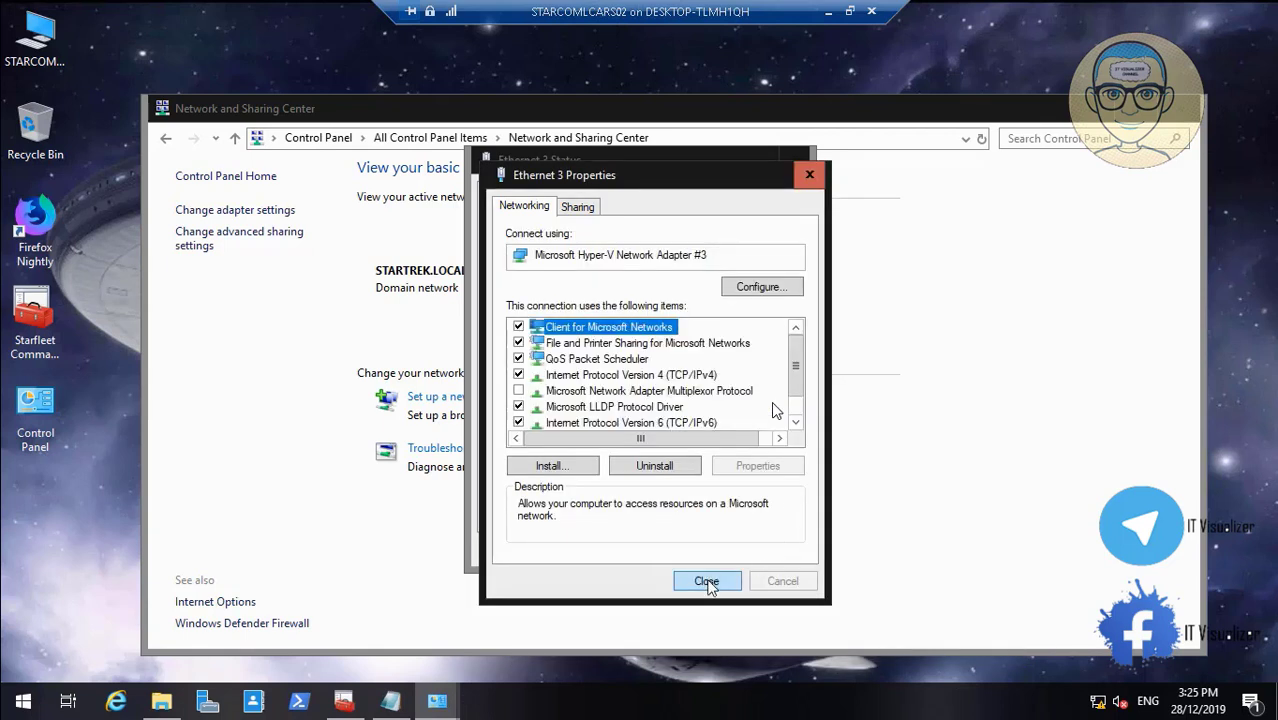
pyautogui.click(707, 581)
pyautogui.click(760, 550)
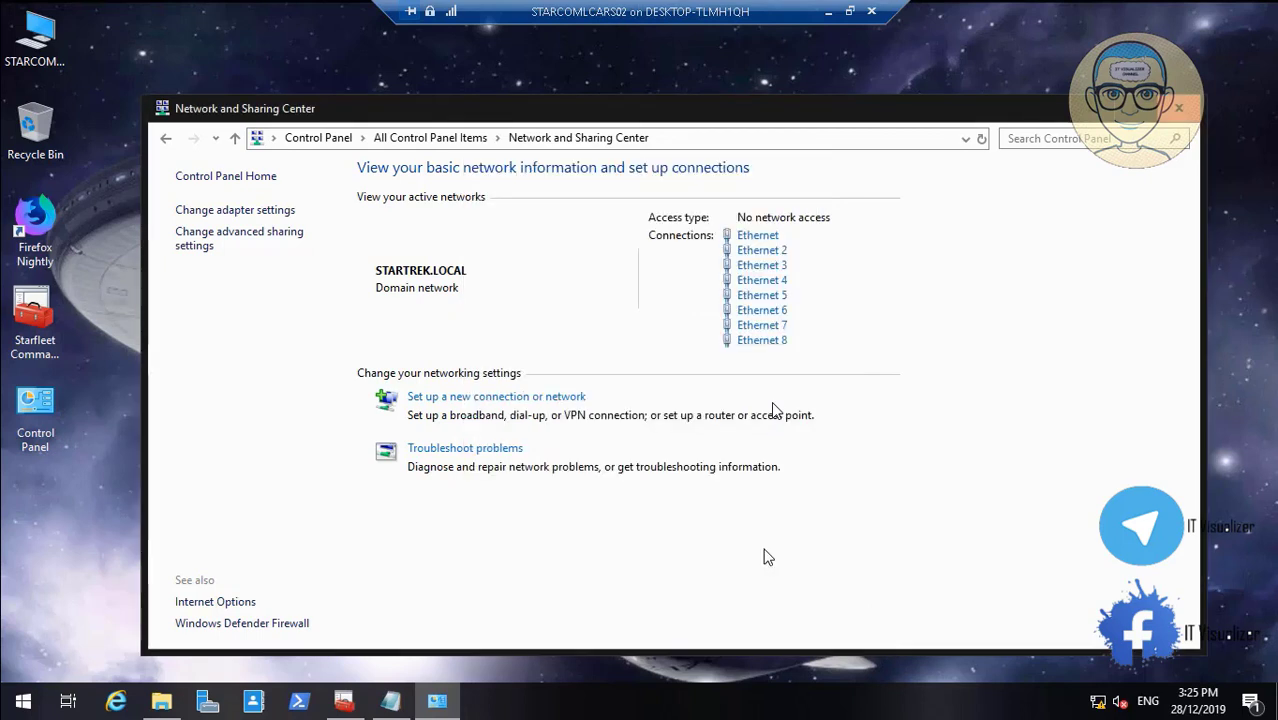
# Paste Ethernet 4's preferred IPv6 address into Alternate DNS as 11:0:0:1800::3 and save
pyautogui.click(776, 283)
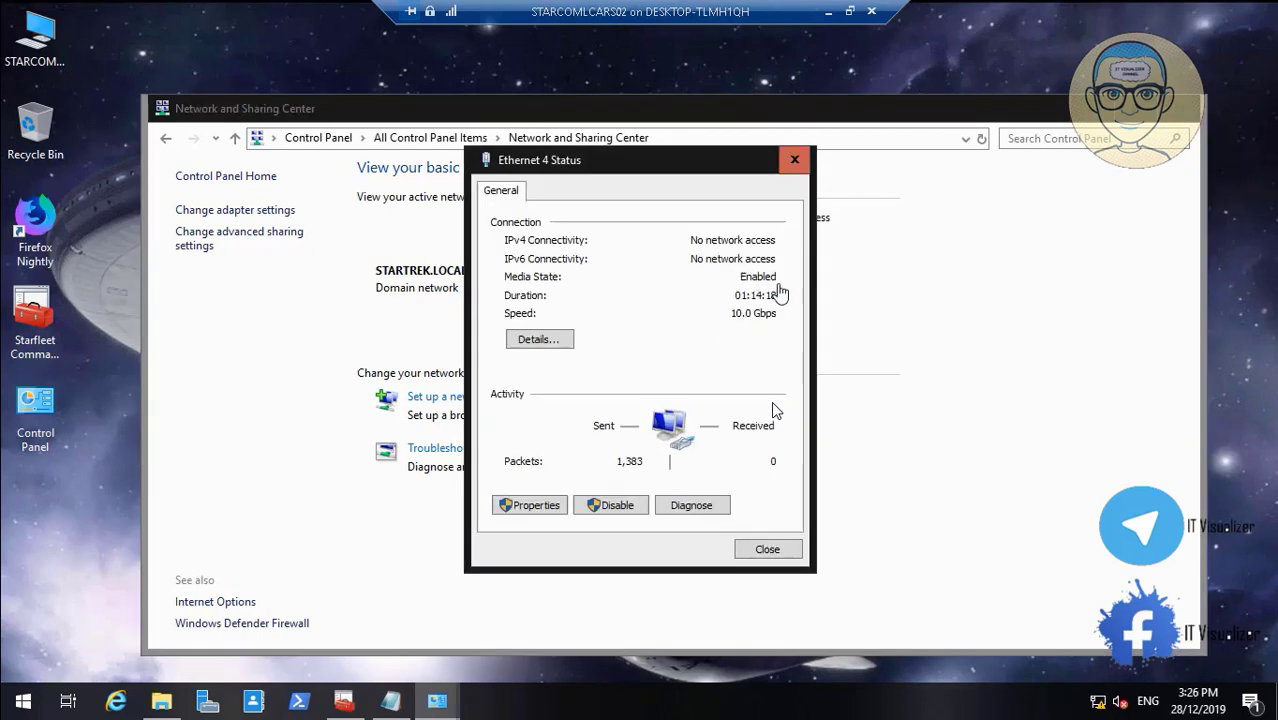
pyautogui.click(533, 505)
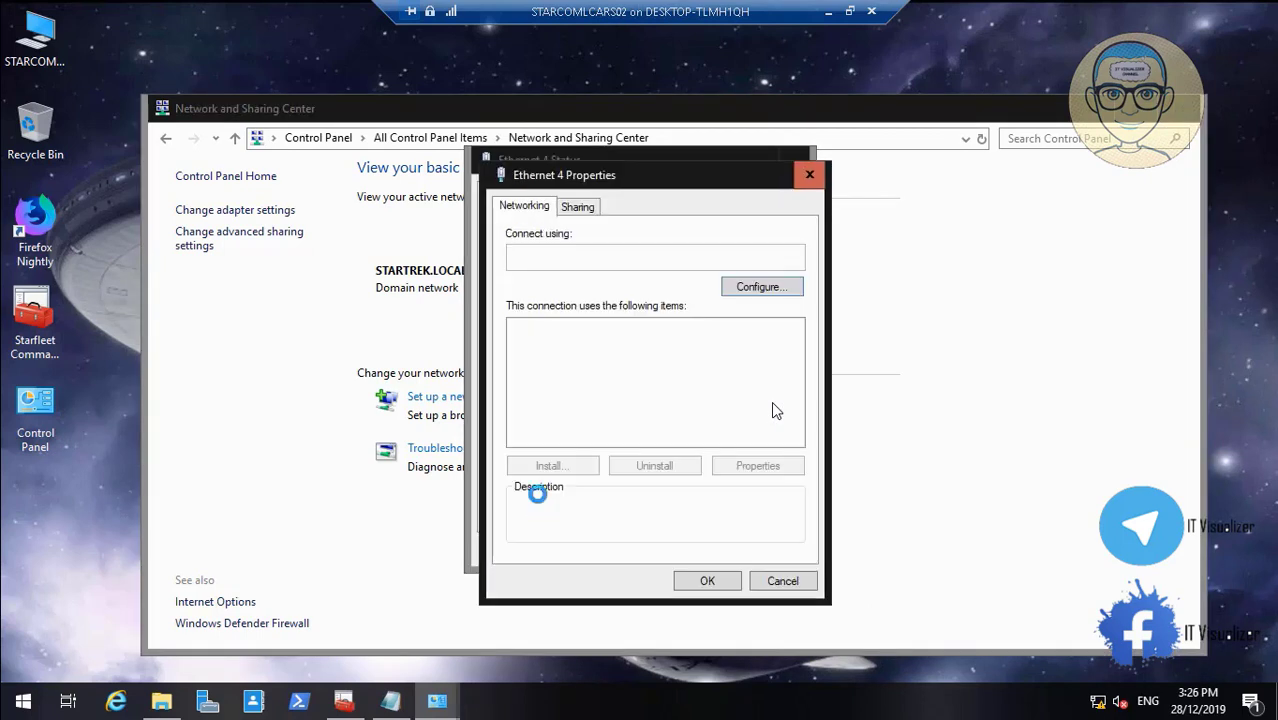
pyautogui.click(665, 422)
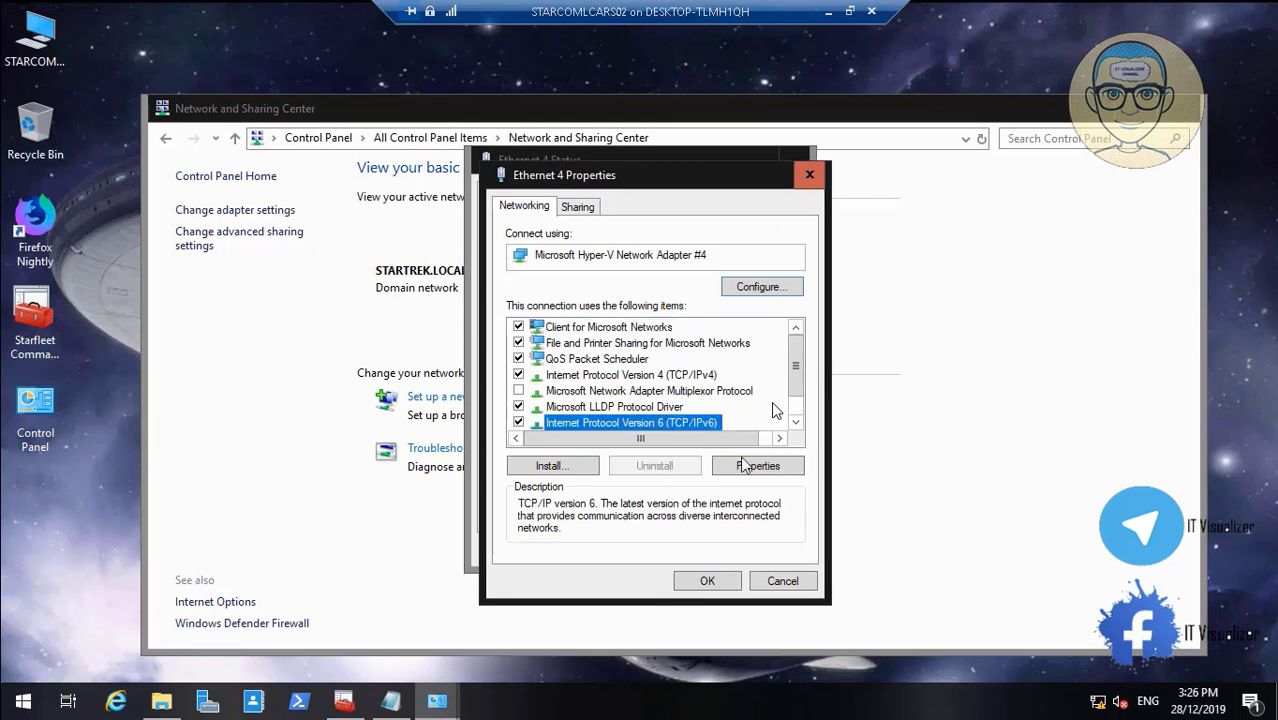
pyautogui.click(757, 466)
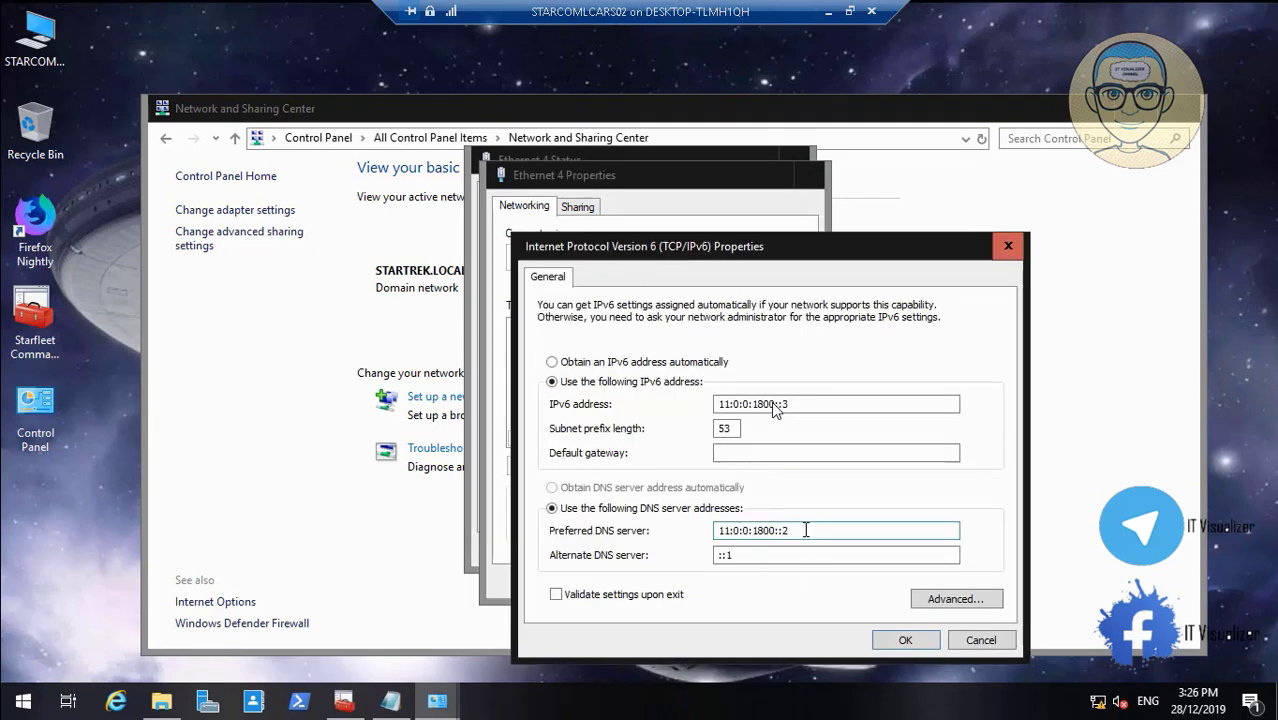
pyautogui.moveTo(795, 530); pyautogui.dragTo(700, 530)
pyautogui.hotkey('ctrl', 'c')
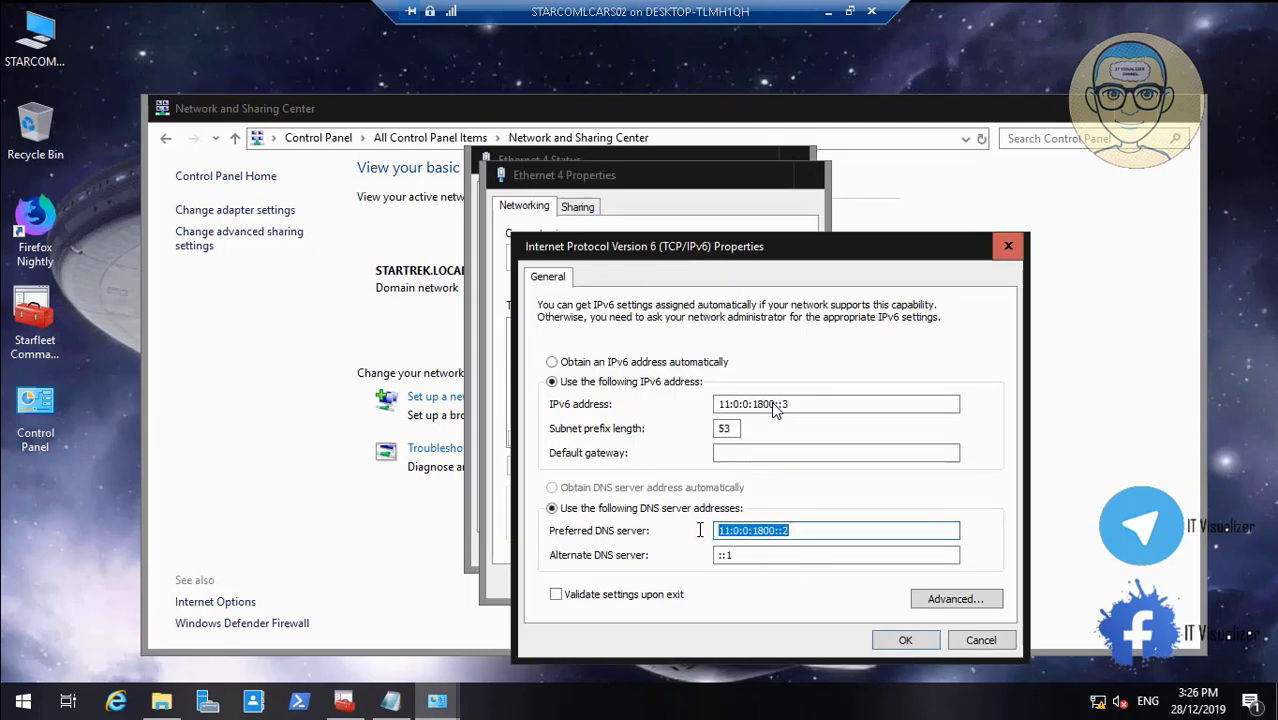
pyautogui.click(758, 557)
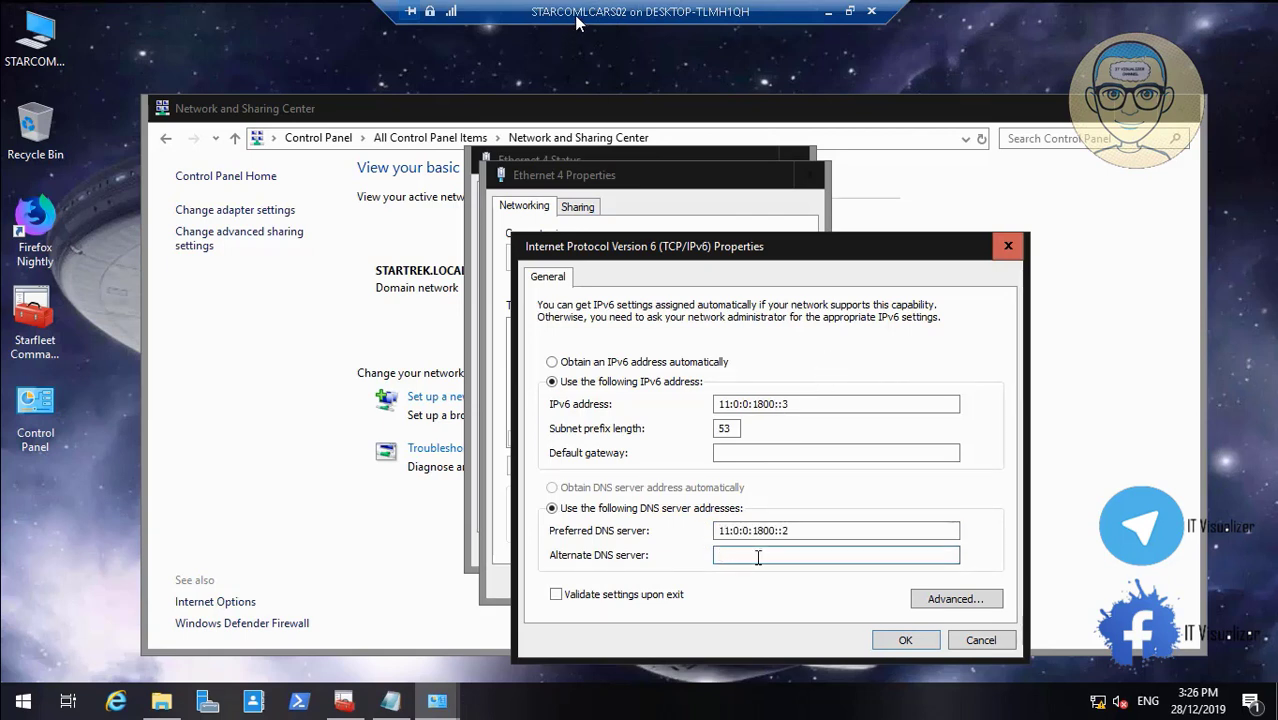
pyautogui.hotkey('ctrl', 'v')
pyautogui.click(898, 639)
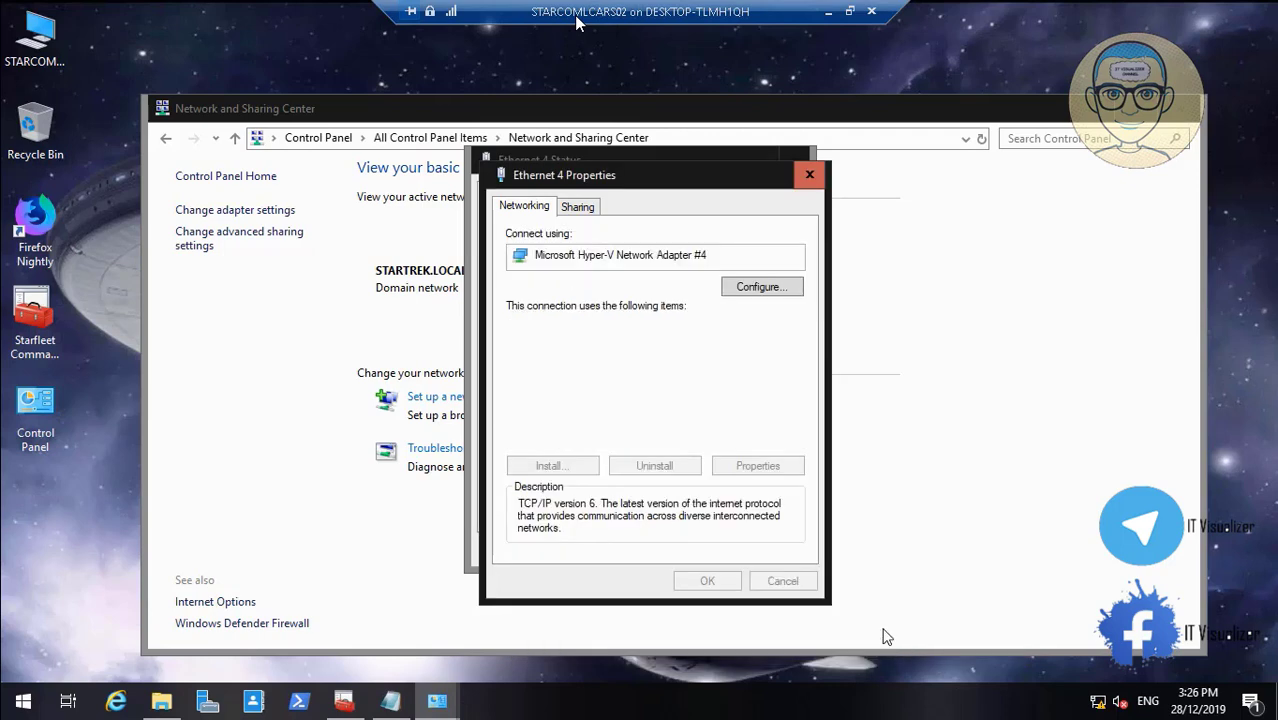
pyautogui.click(704, 581)
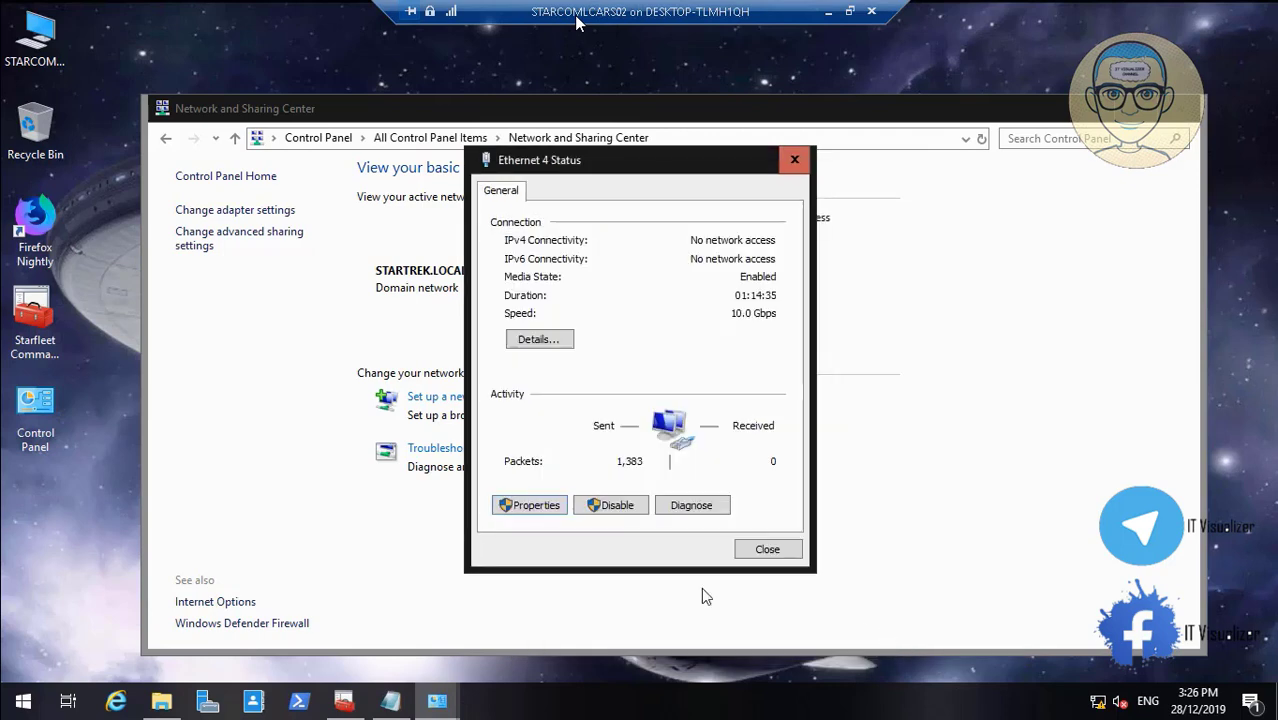
pyautogui.click(766, 549)
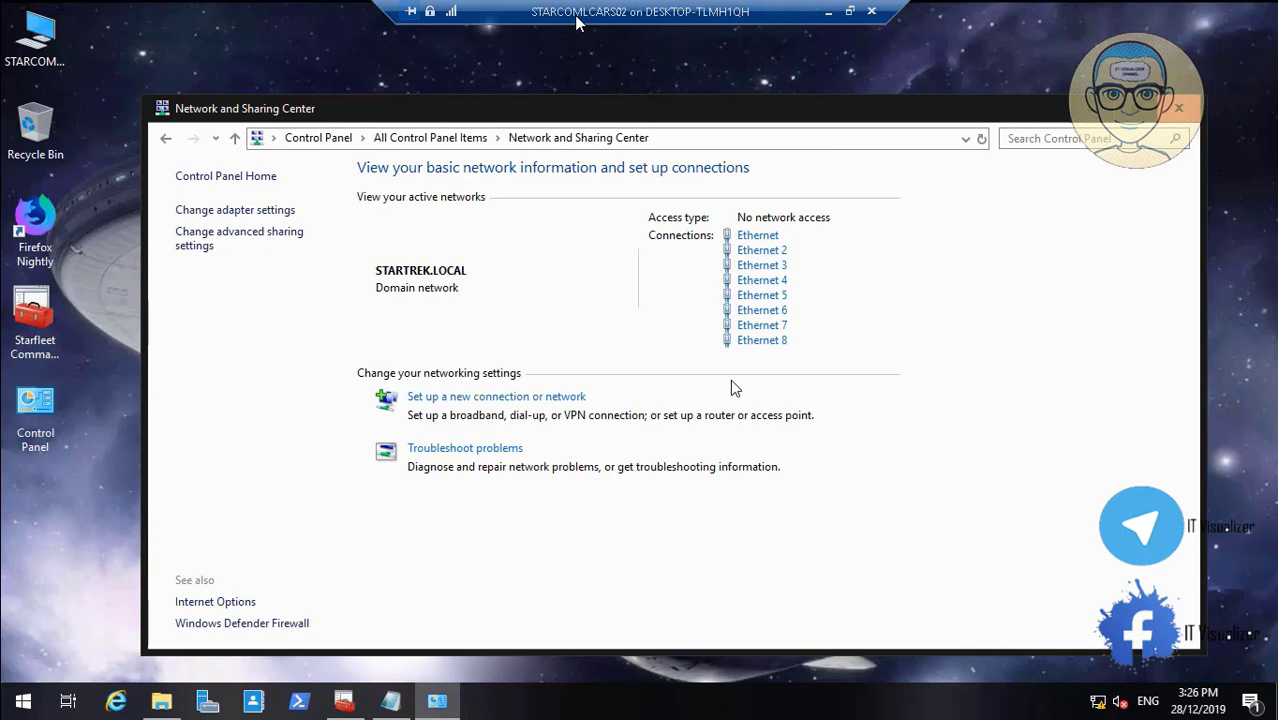
# Reopen Ethernet 4's IPv6 properties to confirm the alternate DNS, then close all its windows
pyautogui.click(752, 281)
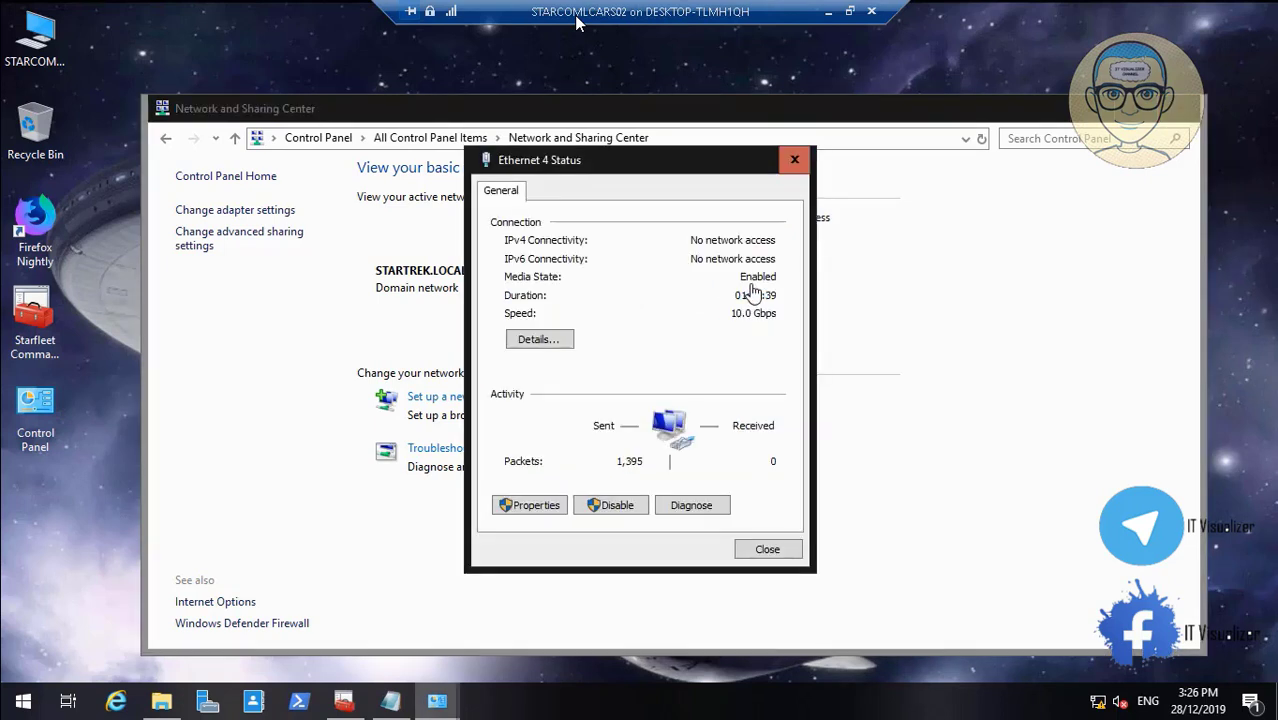
pyautogui.click(533, 505)
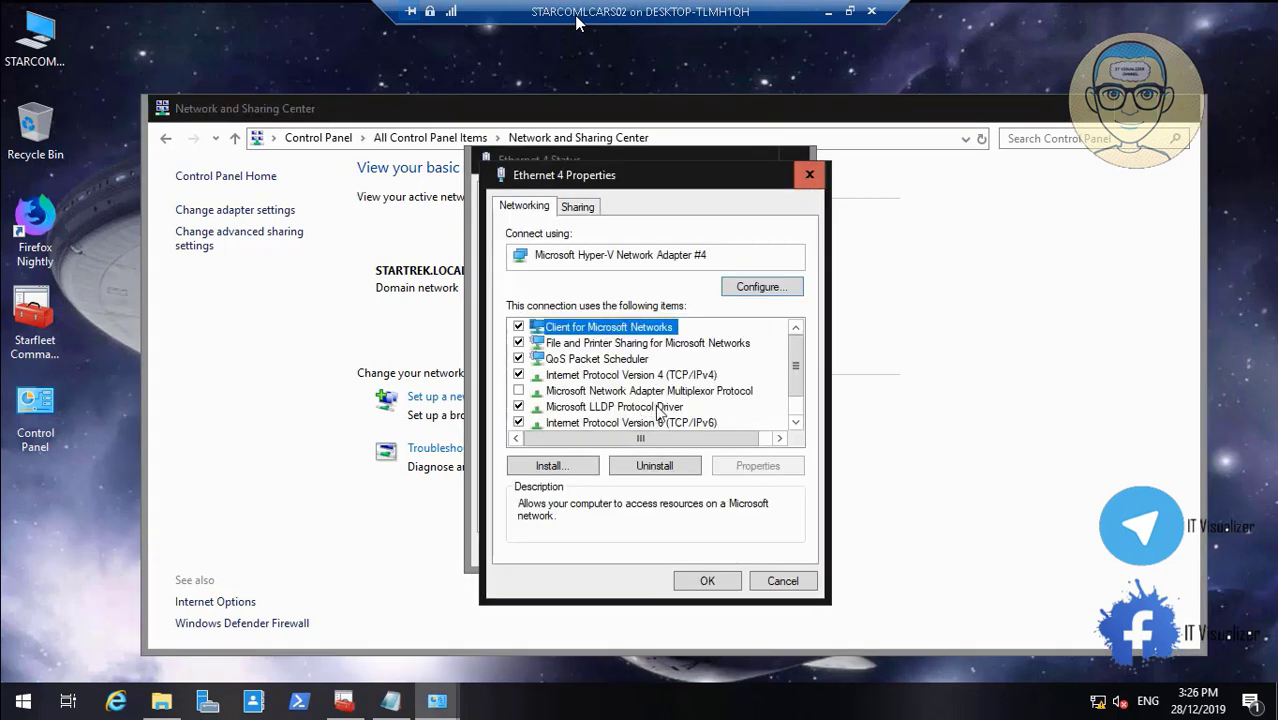
pyautogui.click(662, 422)
pyautogui.click(742, 470)
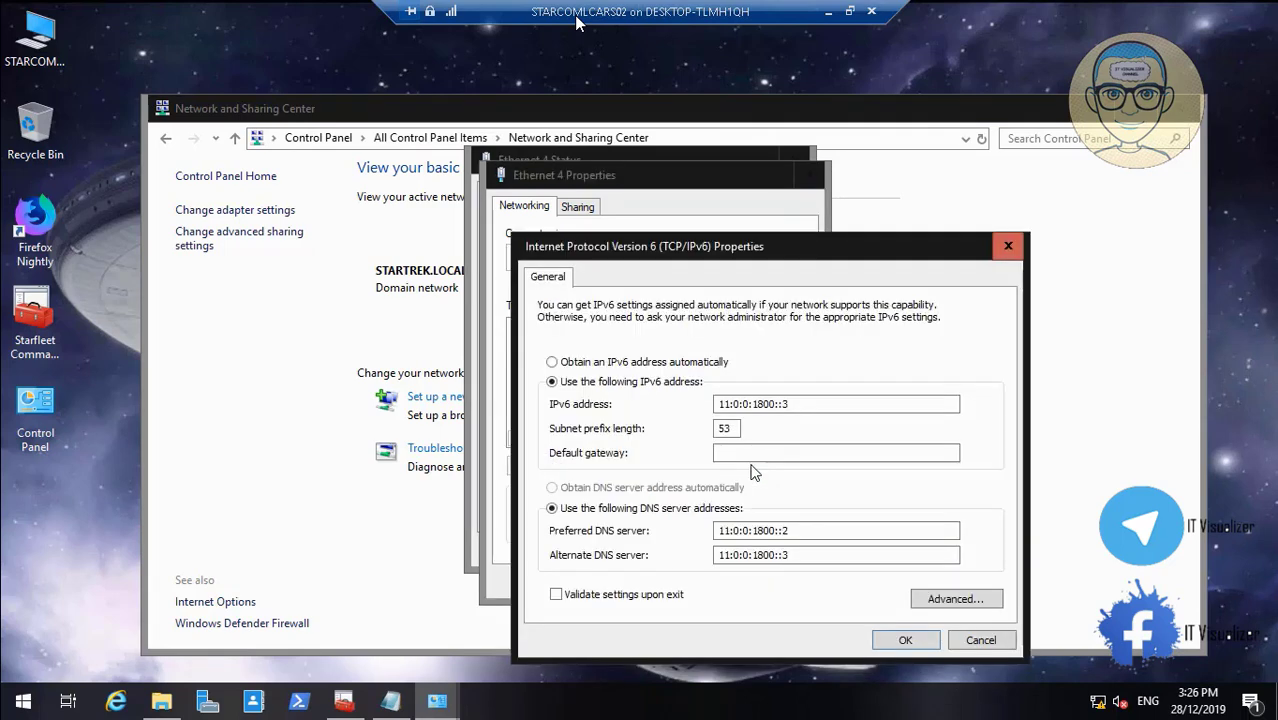
pyautogui.click(880, 641)
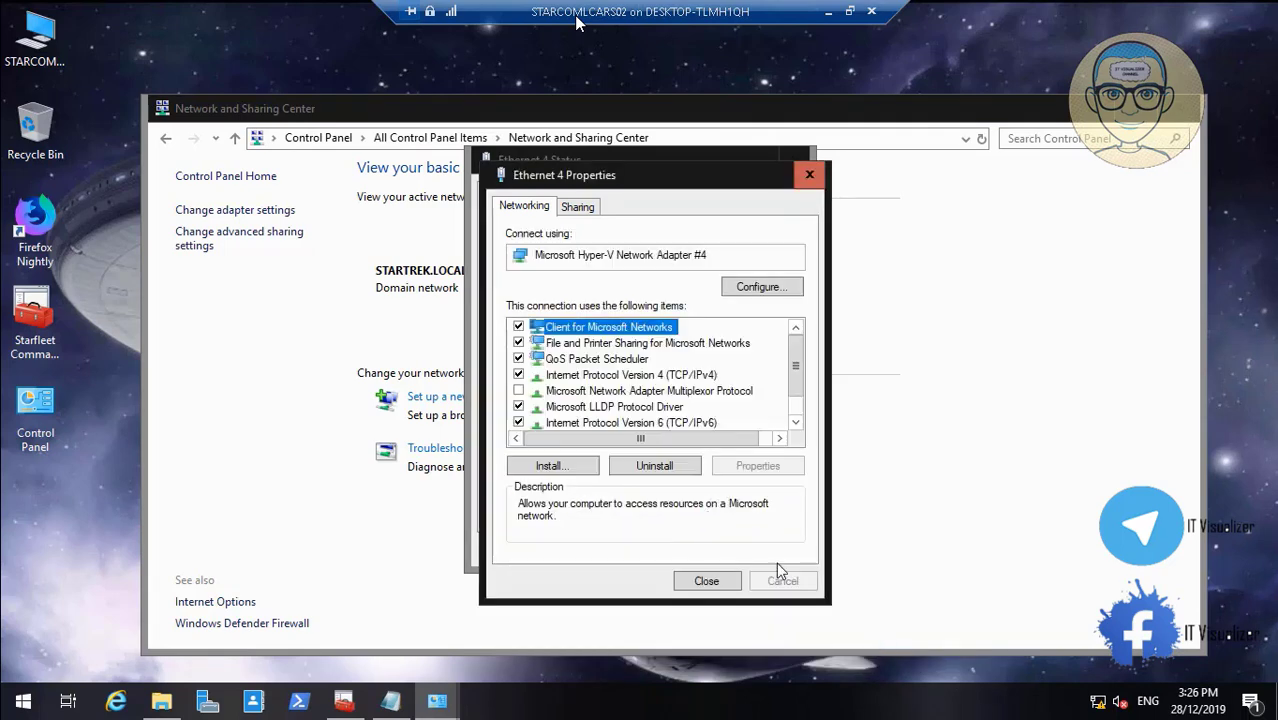
pyautogui.click(730, 582)
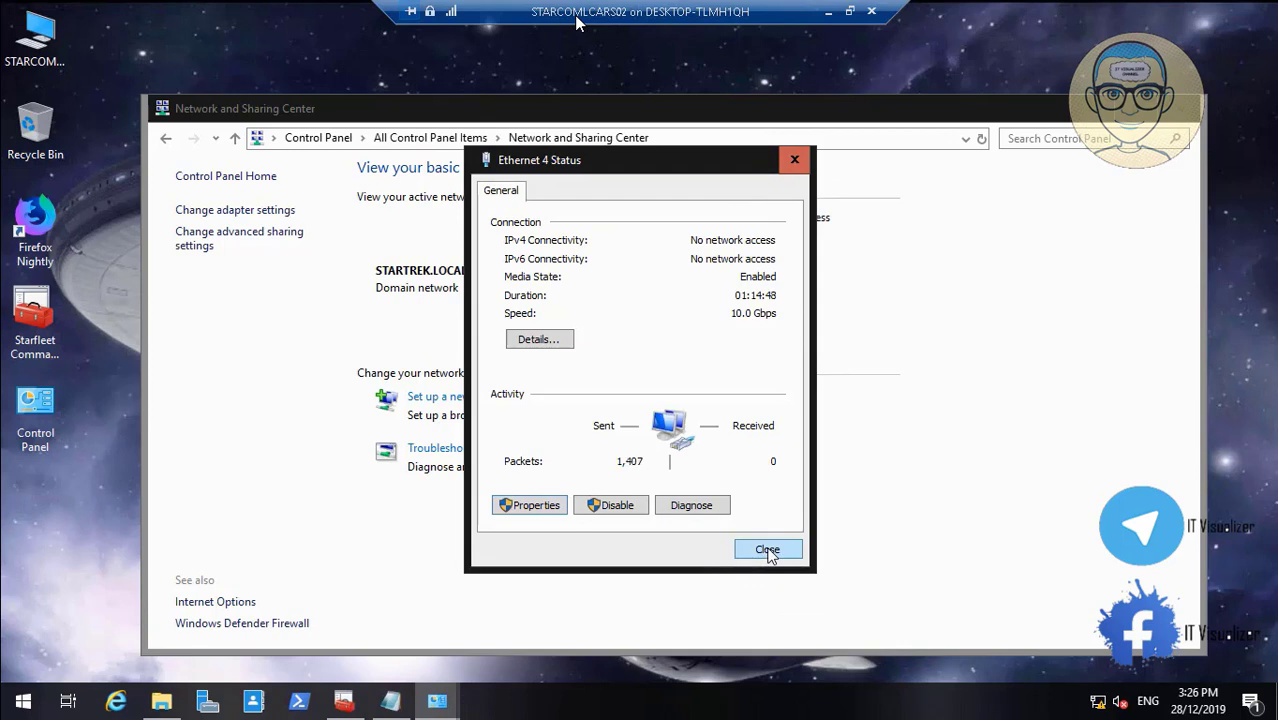
pyautogui.click(765, 549)
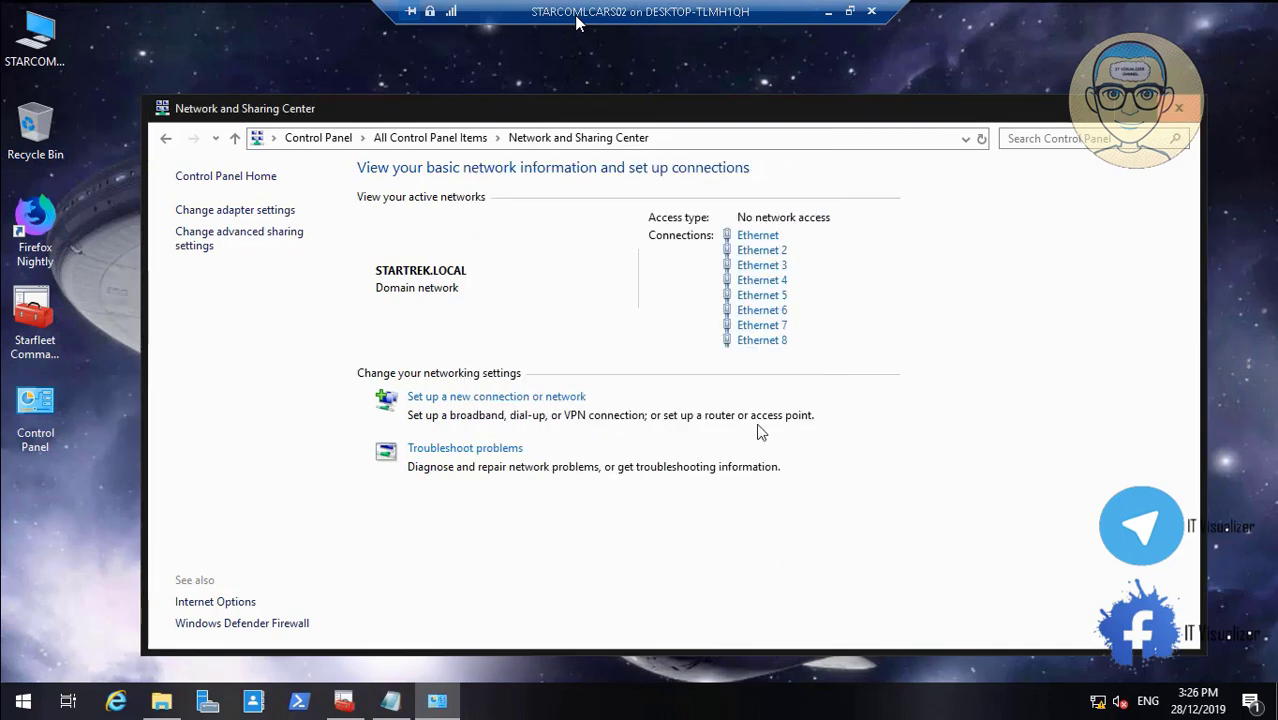
# Change Ethernet 5's IPv6 alternate DNS from ::1 to 11:0:0:2000::3, save, and close its windows
pyautogui.click(757, 303)
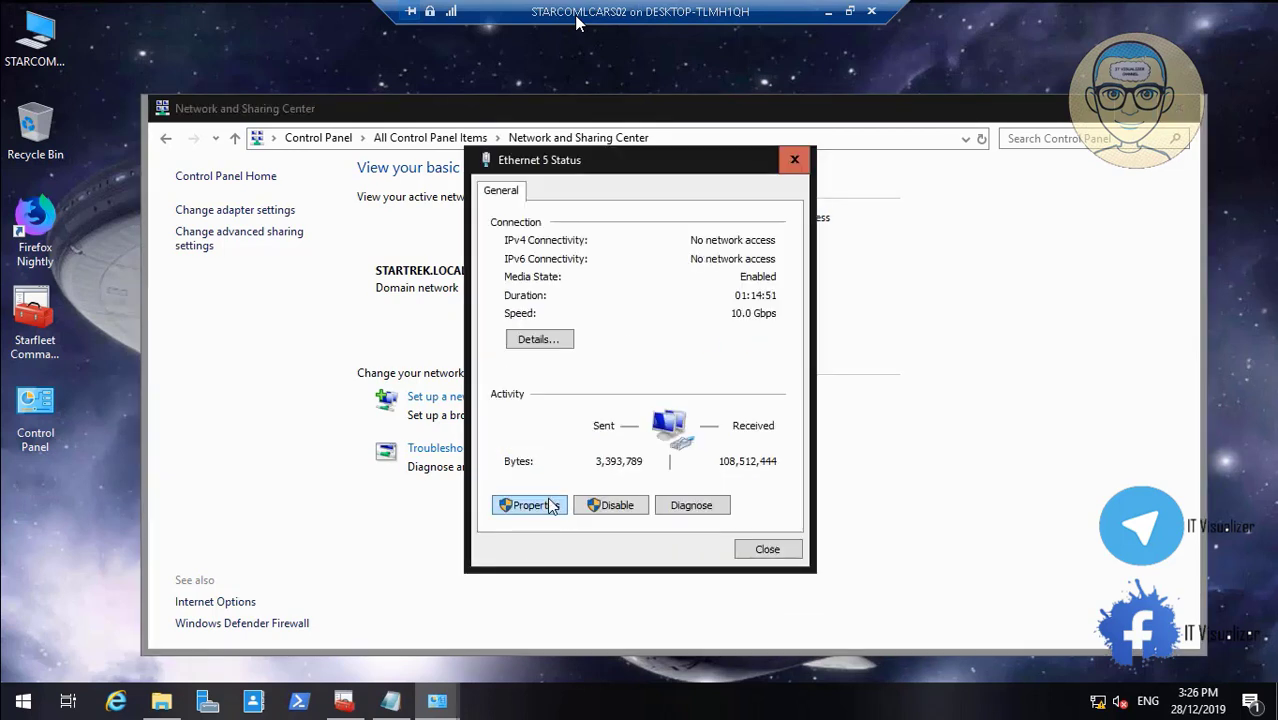
pyautogui.click(530, 505)
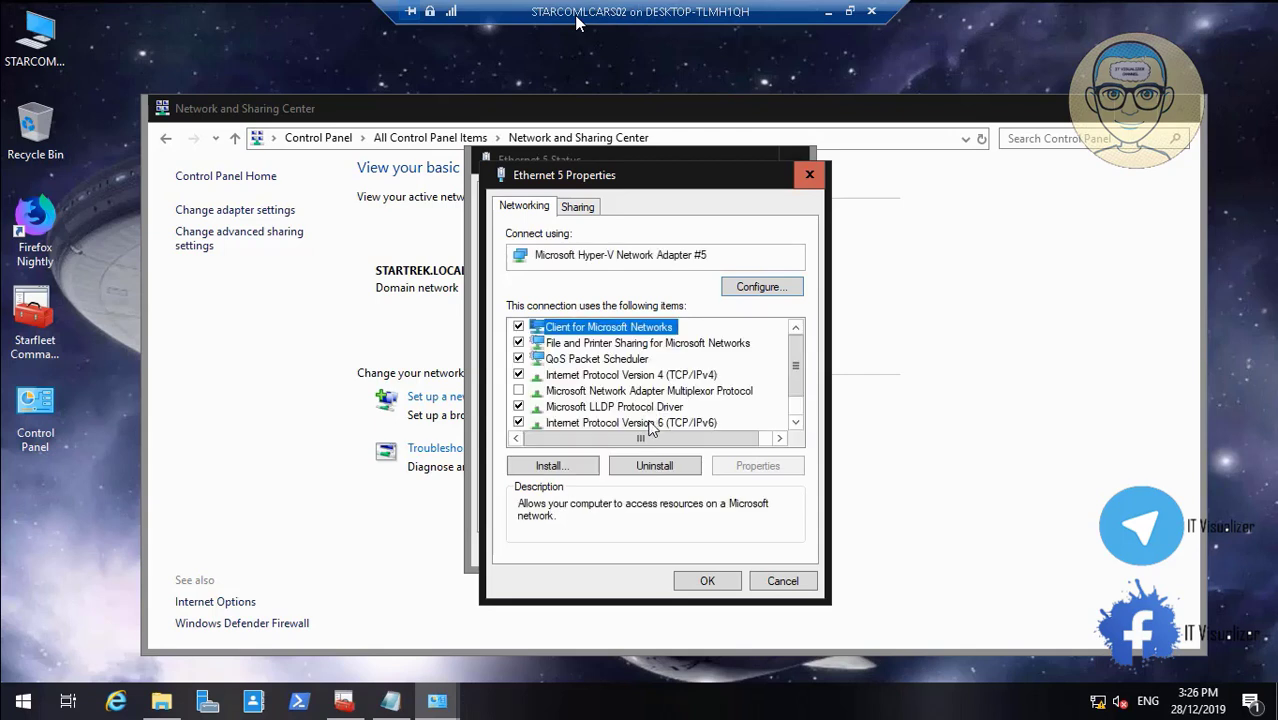
pyautogui.click(652, 423)
pyautogui.click(757, 465)
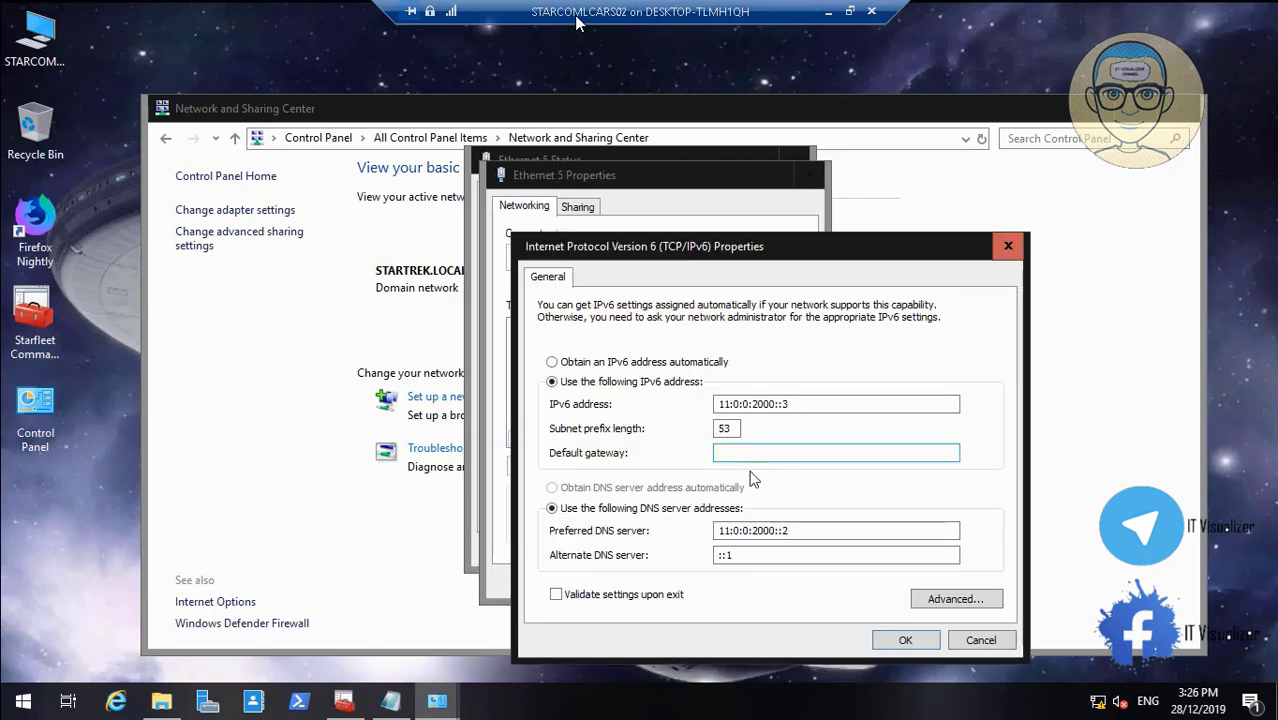
pyautogui.moveTo(790, 530); pyautogui.dragTo(696, 518)
pyautogui.hotkey('ctrl', 'c')
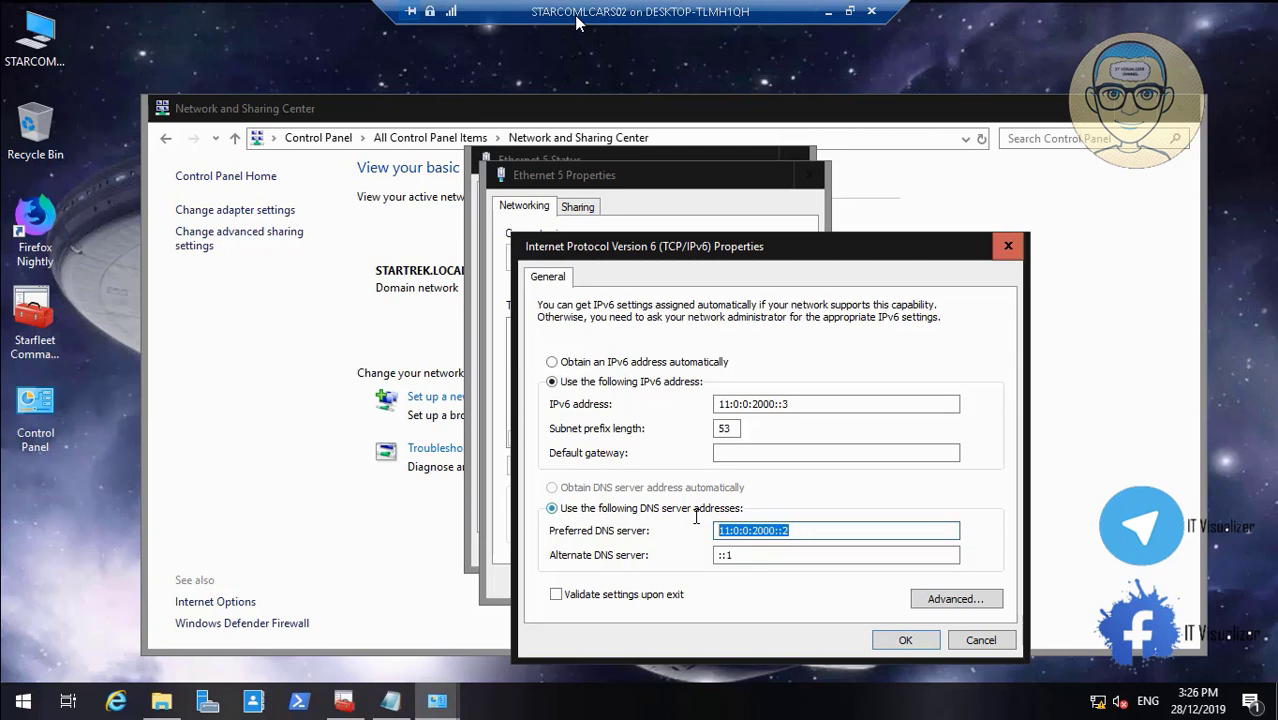
pyautogui.click(748, 554)
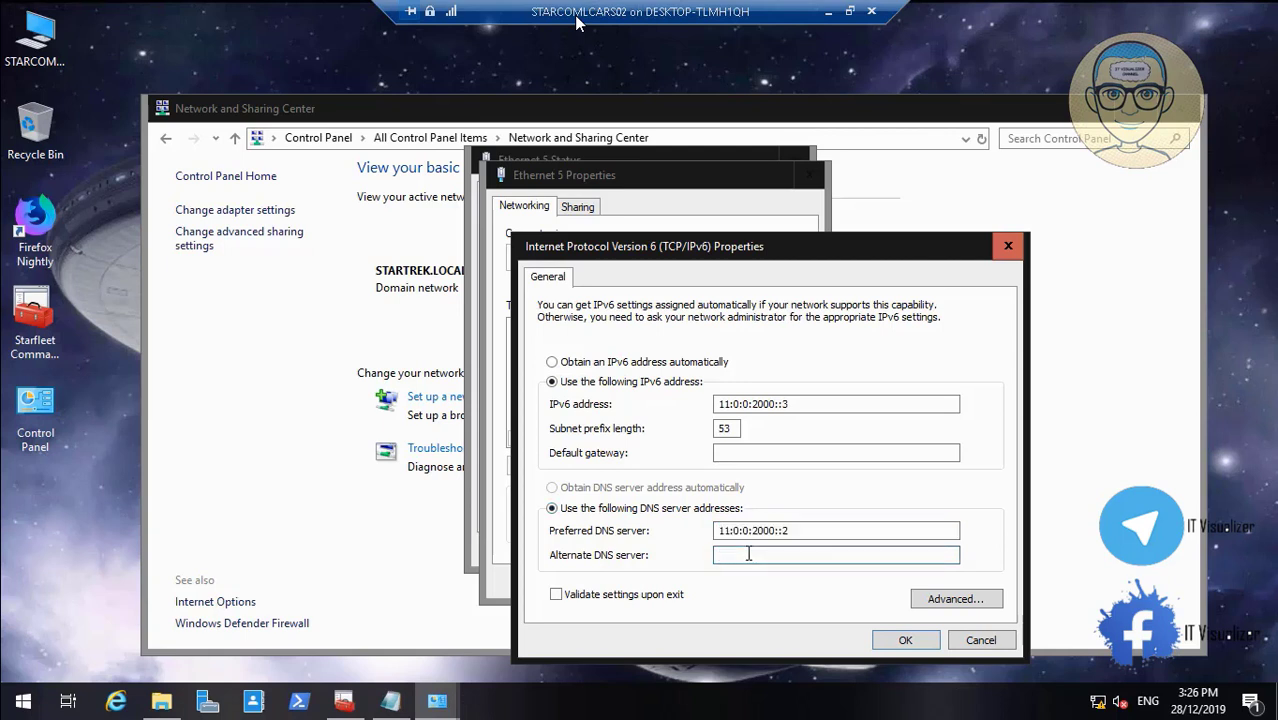
pyautogui.hotkey('ctrl', 'v')
pyautogui.press('BackSpace')
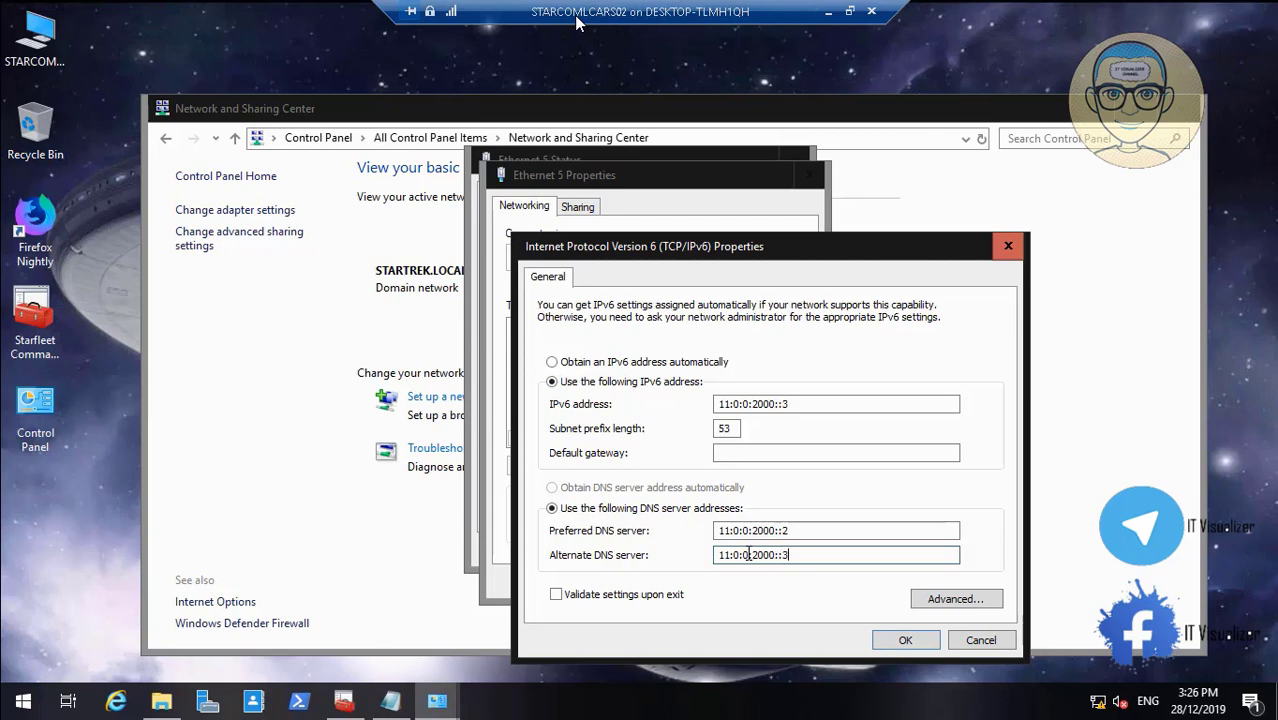
pyautogui.click(893, 645)
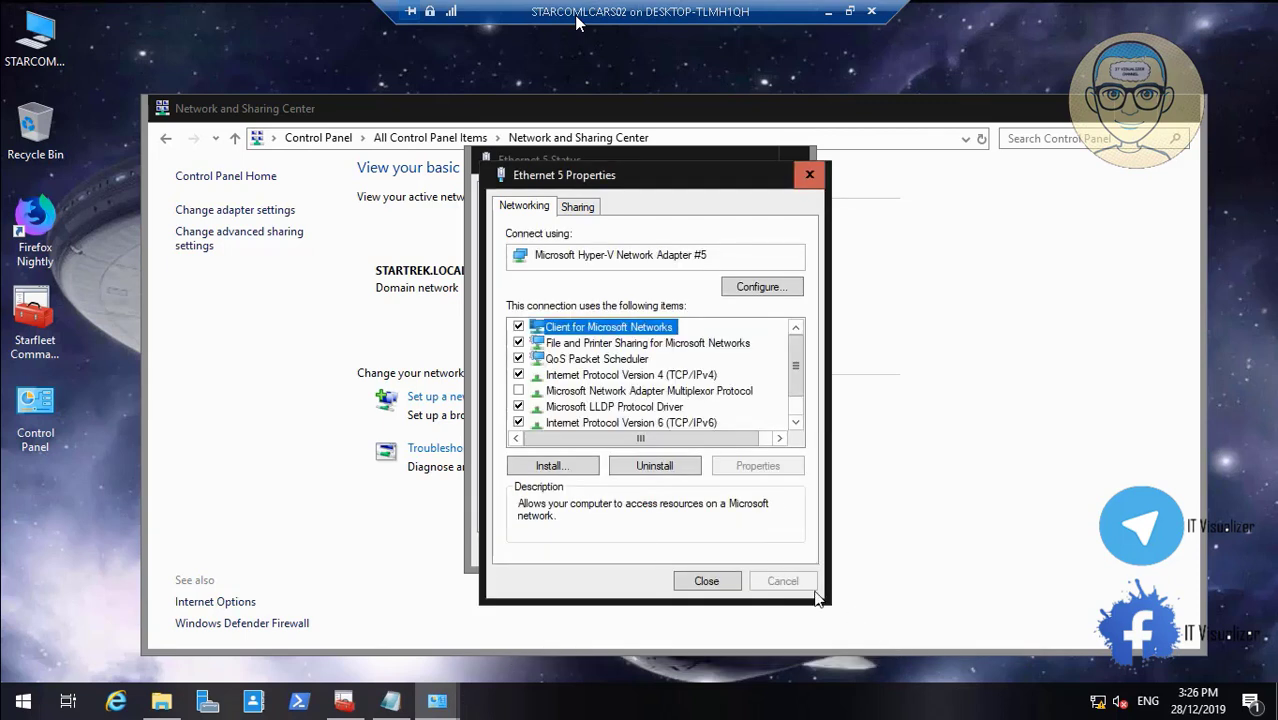
pyautogui.click(707, 581)
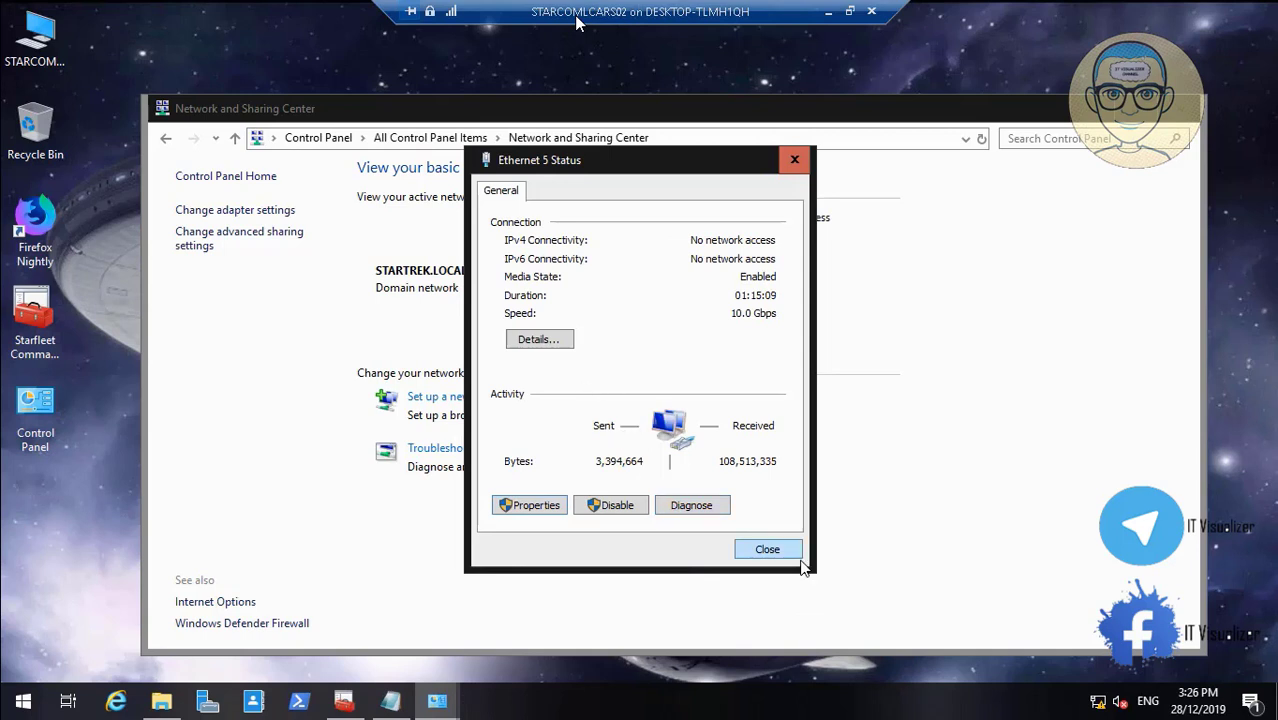
pyautogui.click(767, 550)
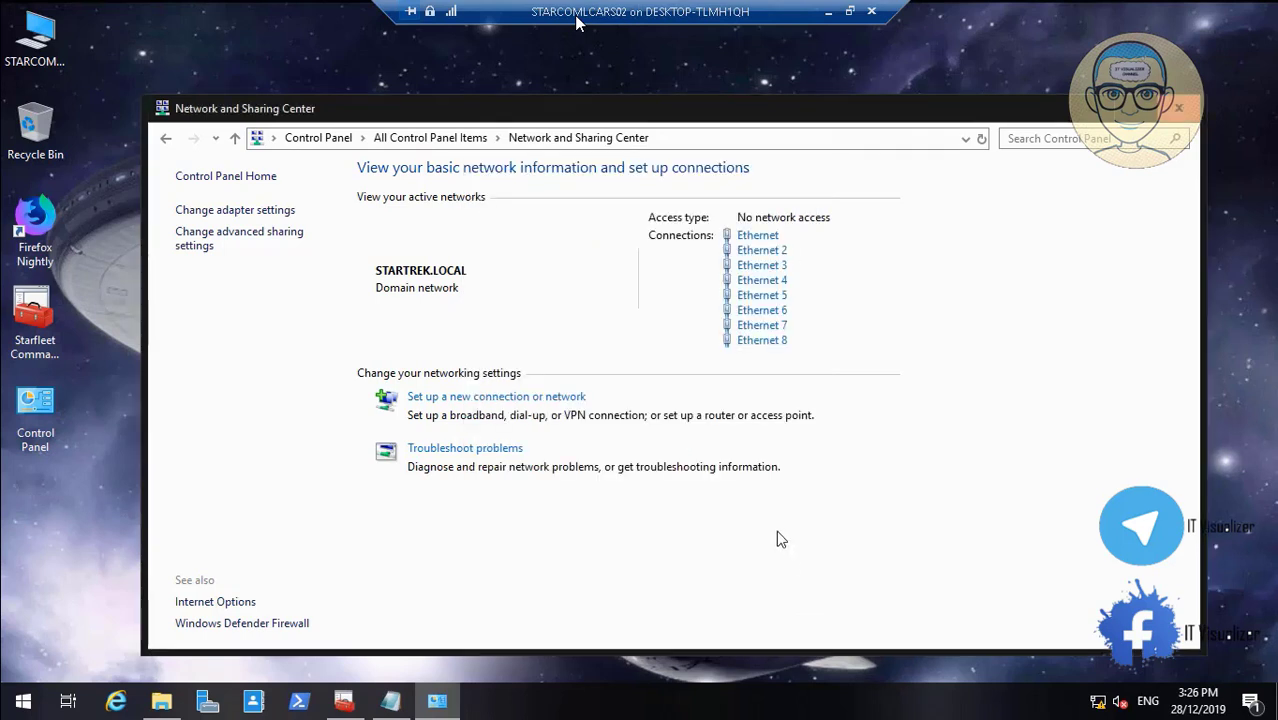
# Change Ethernet 6's IPv6 alternate DNS from ::1 to 11:0:0:2800::3, save, and close its windows
pyautogui.click(765, 311)
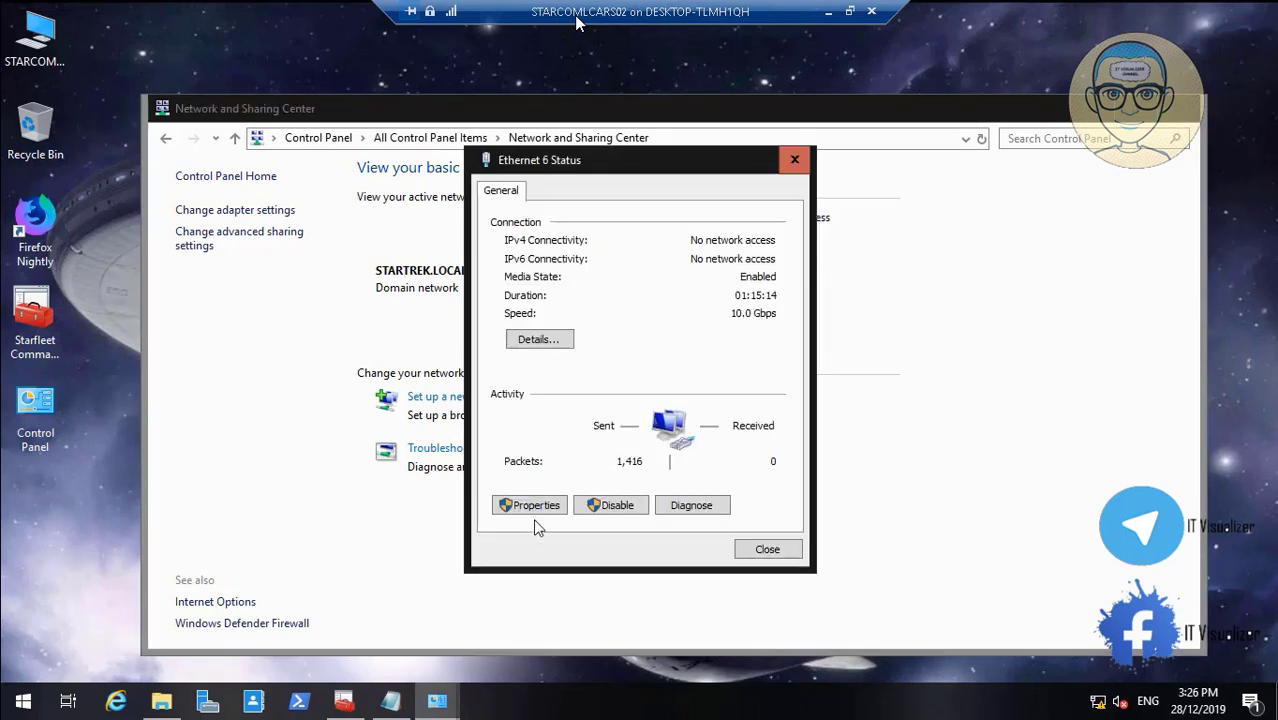
pyautogui.click(541, 512)
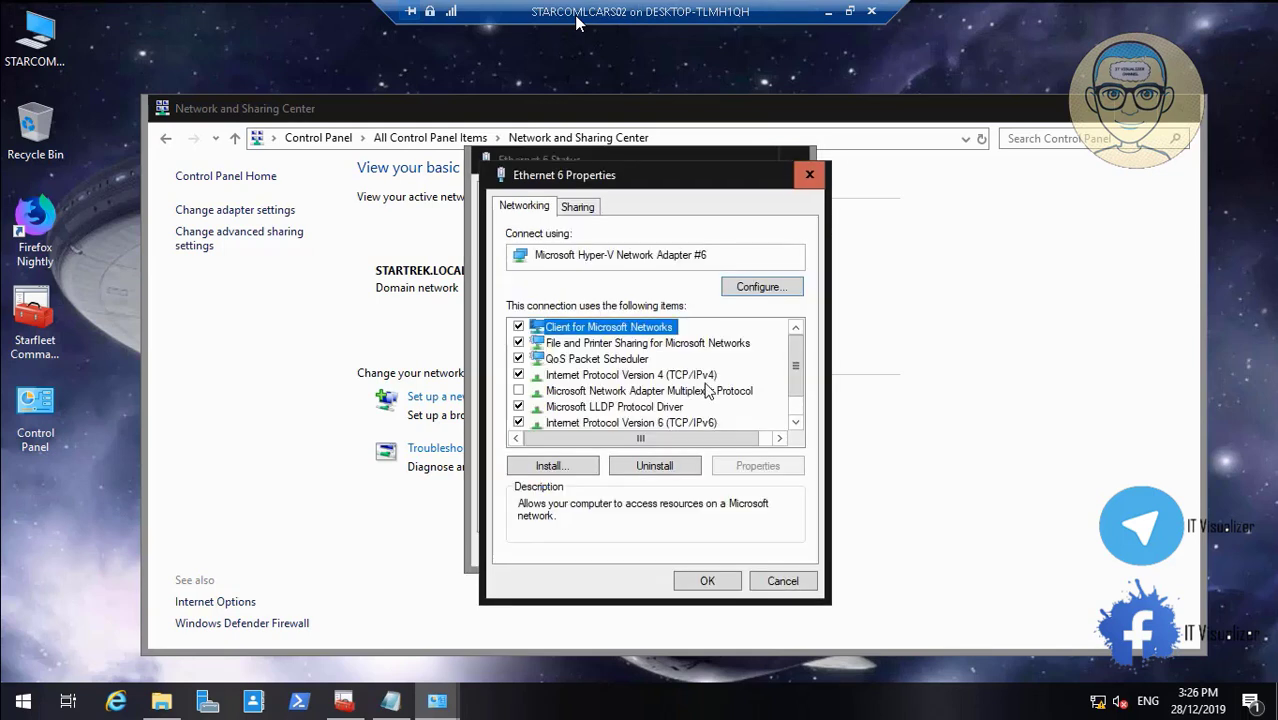
pyautogui.click(701, 415)
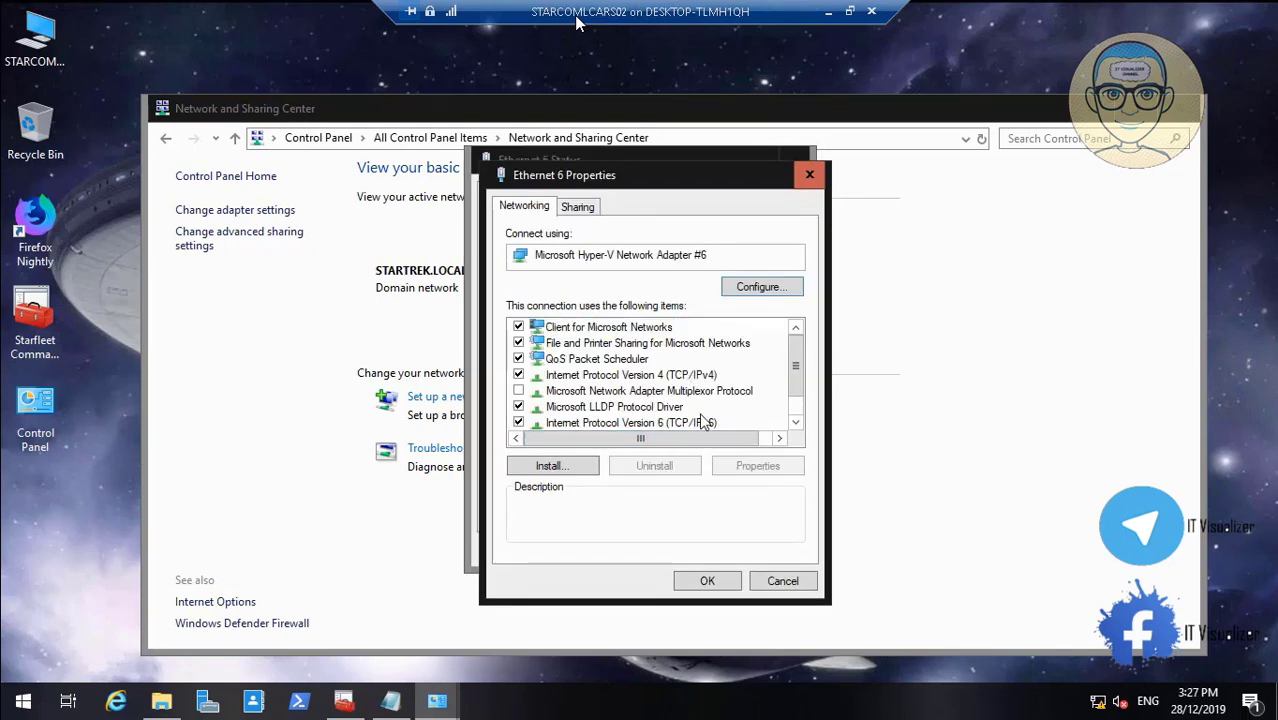
pyautogui.click(703, 423)
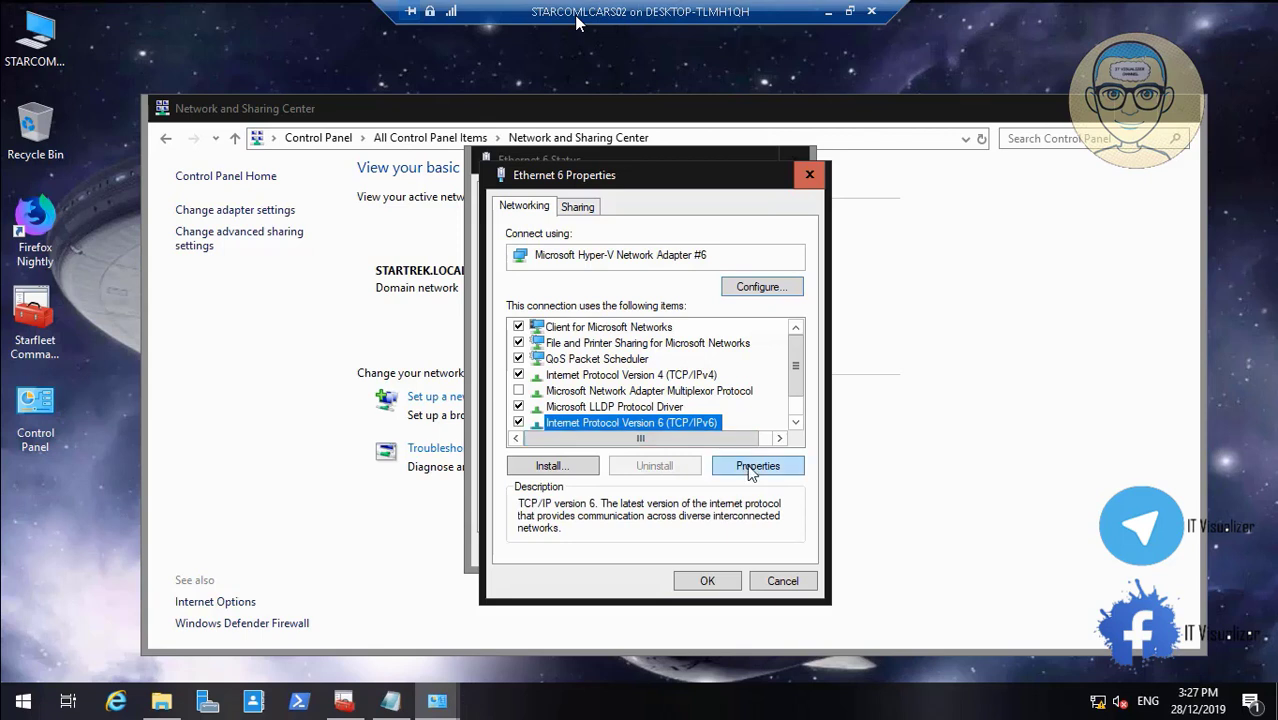
pyautogui.click(756, 467)
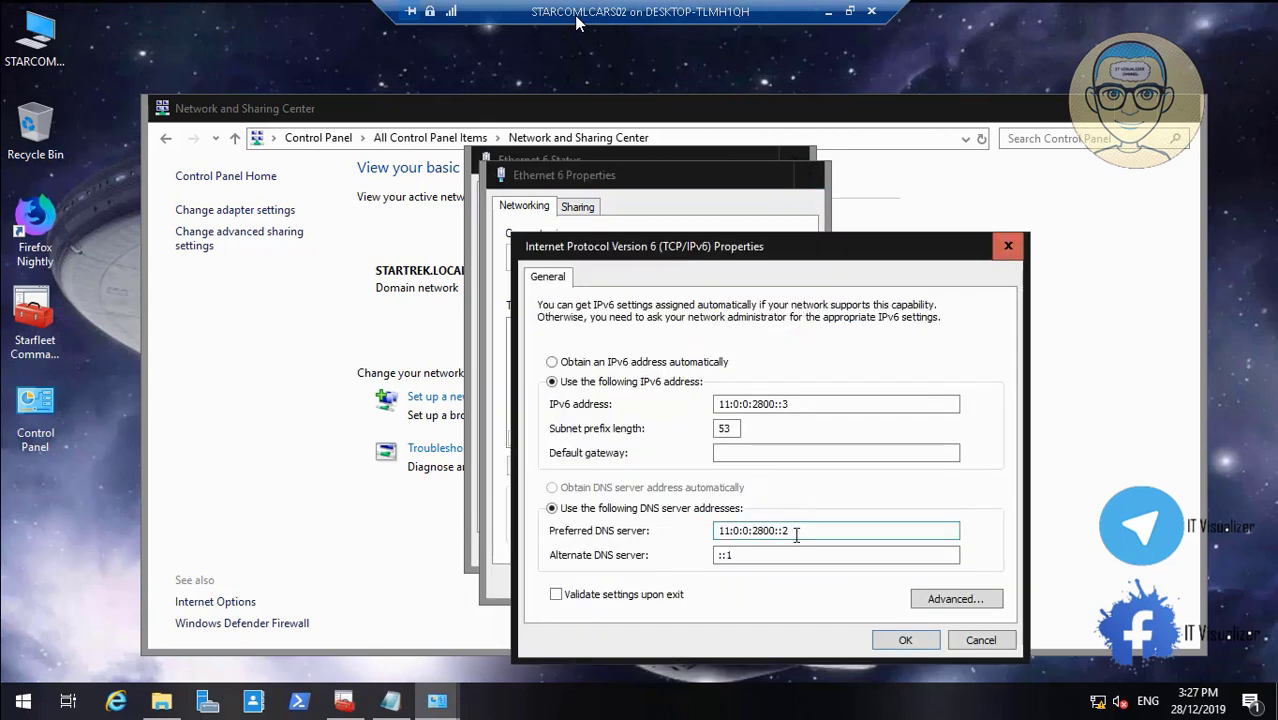
pyautogui.moveTo(795, 530); pyautogui.dragTo(690, 524)
pyautogui.hotkey('ctrl', 'c')
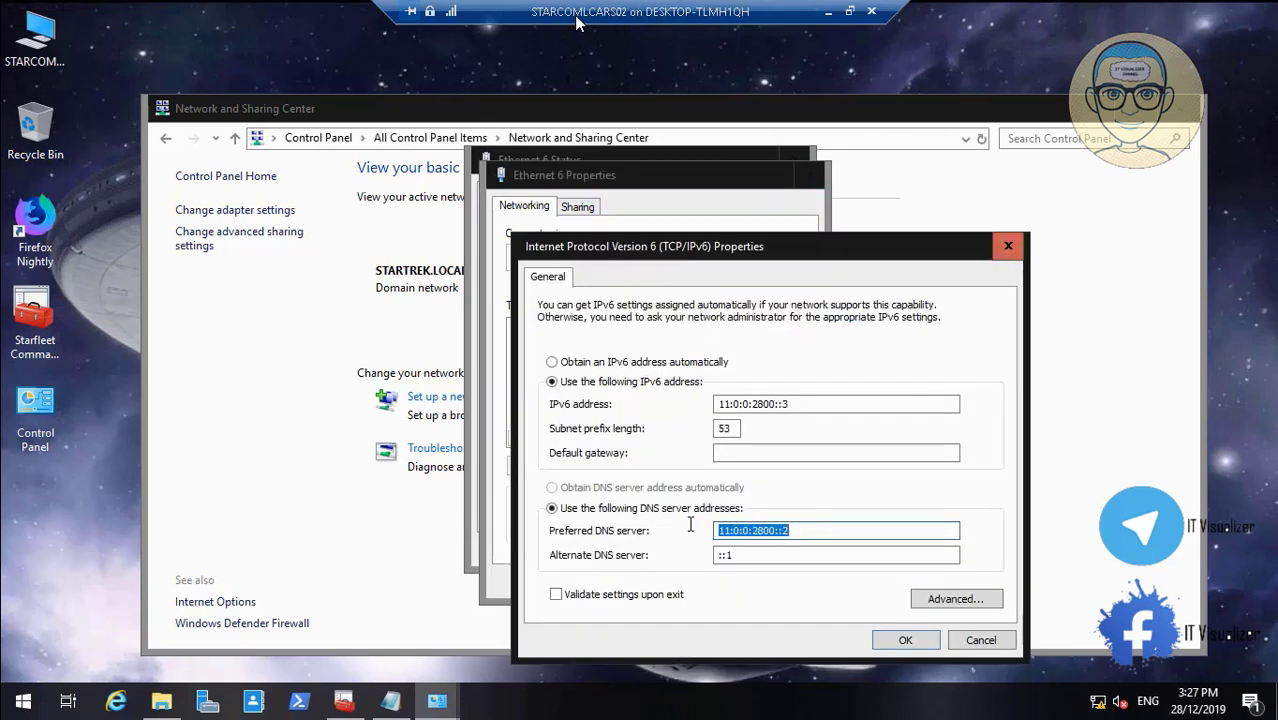
pyautogui.click(748, 555)
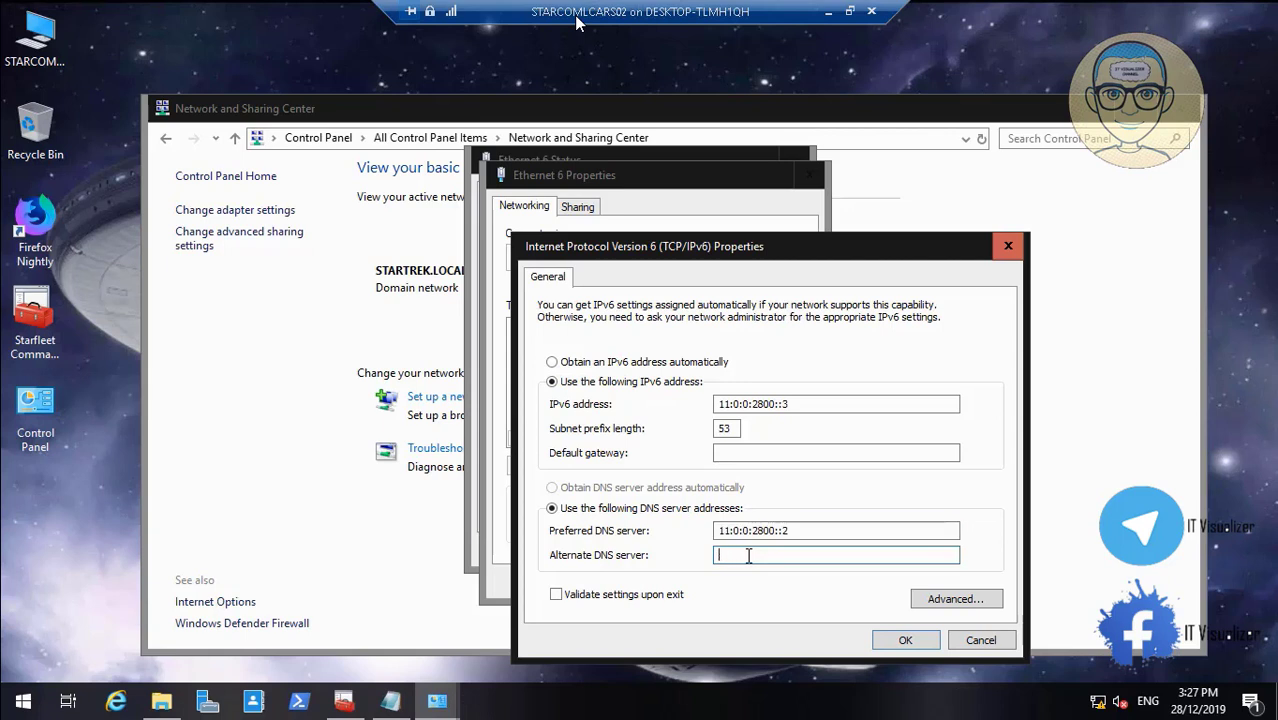
pyautogui.hotkey('ctrl', 'v')
pyautogui.click(893, 645)
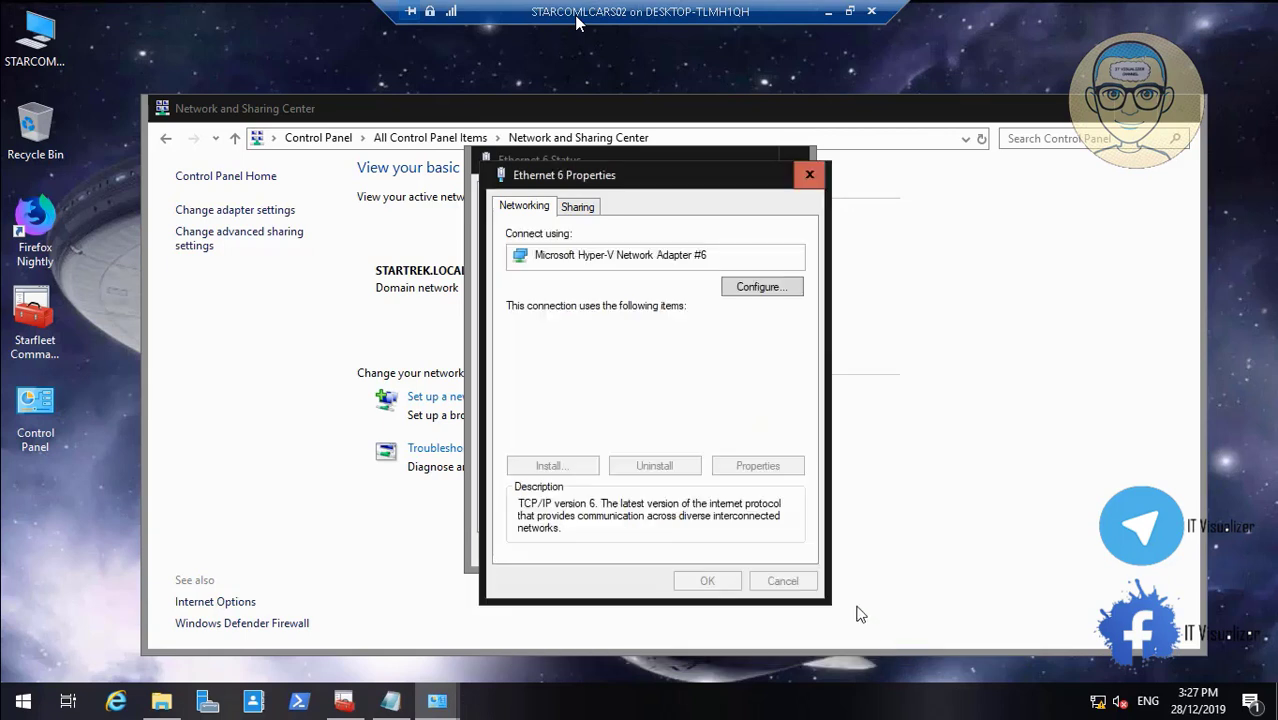
pyautogui.click(716, 581)
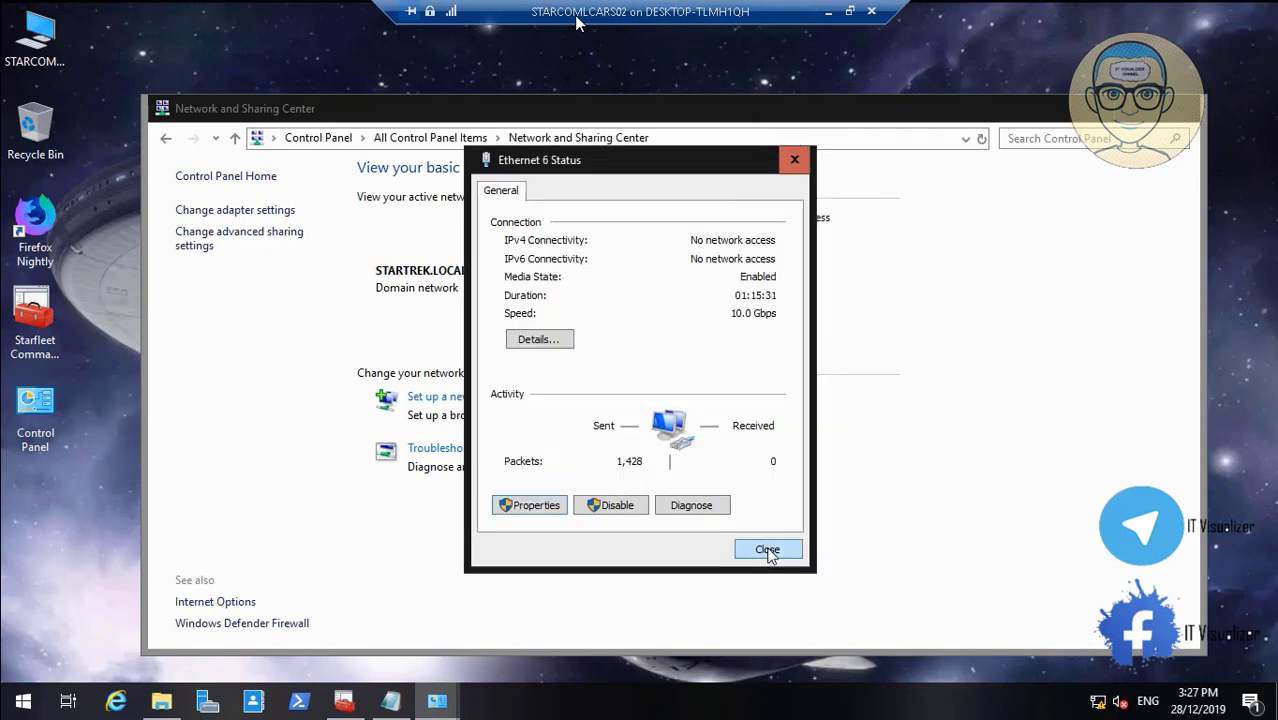
pyautogui.click(767, 551)
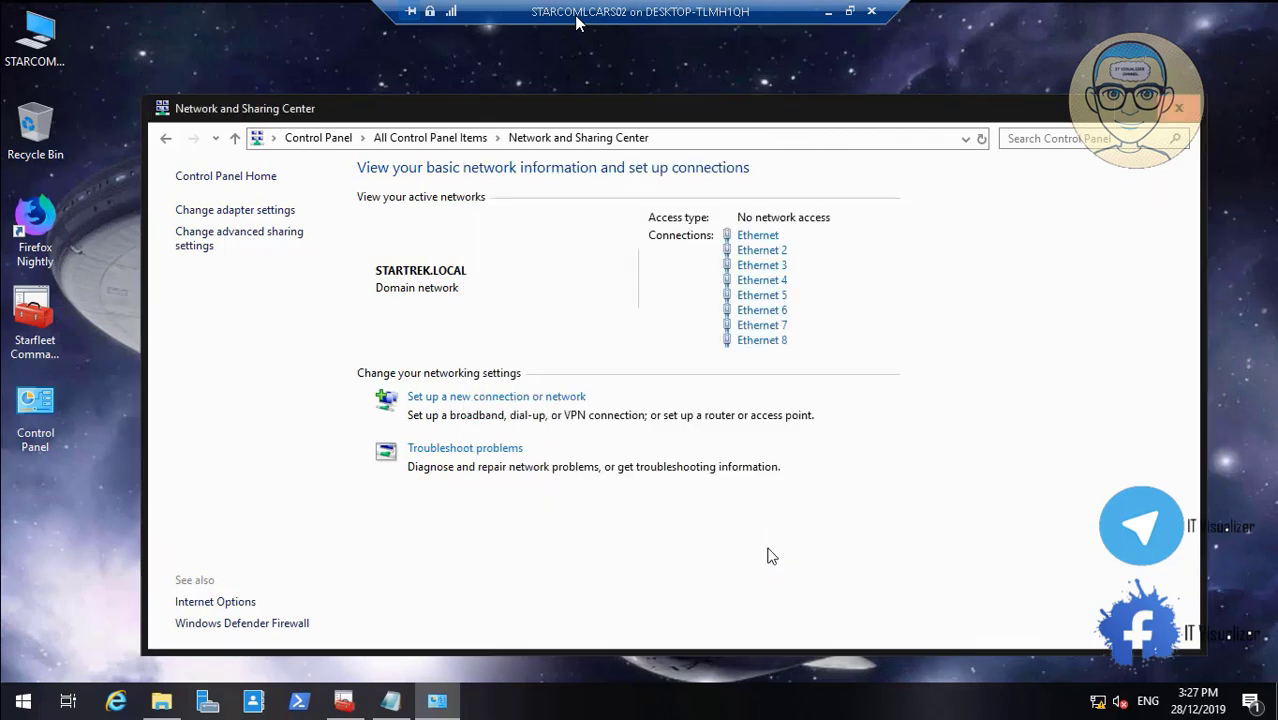
# Paste Ethernet 7's preferred IPv6 address into Alternate DNS as 11:0:0:3000::3 and save
pyautogui.click(757, 326)
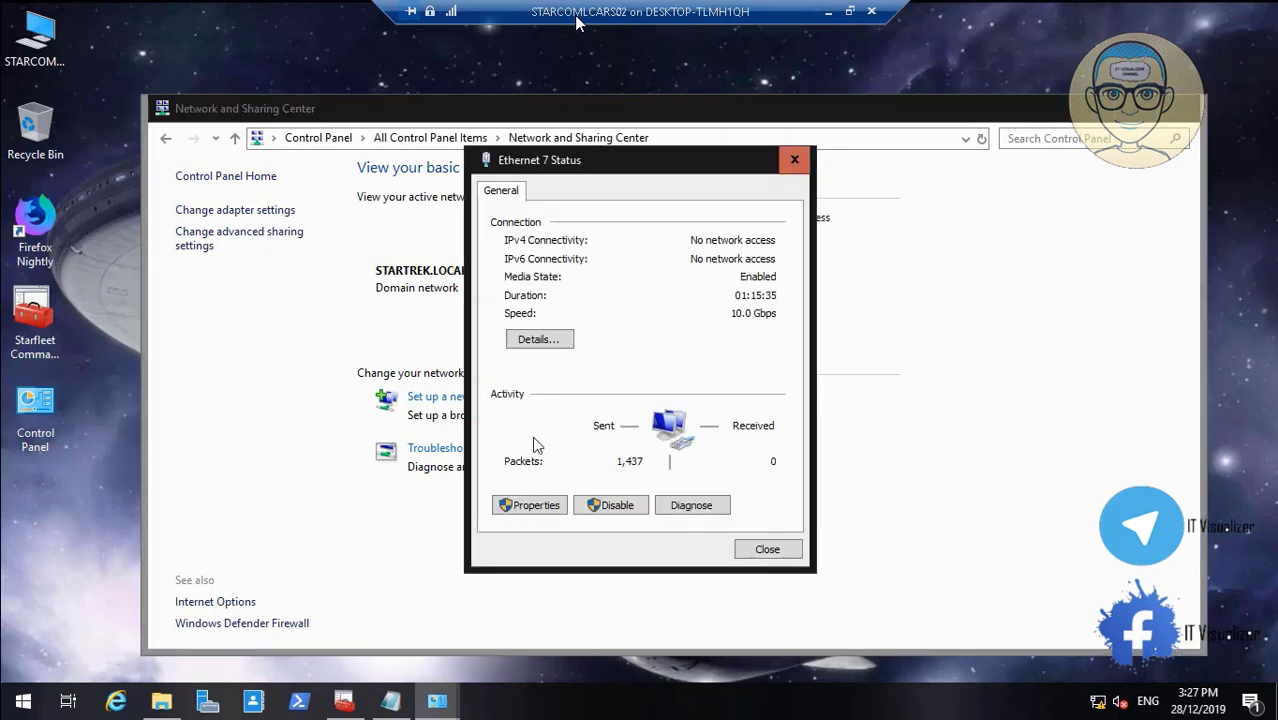
pyautogui.click(530, 504)
pyautogui.click(678, 423)
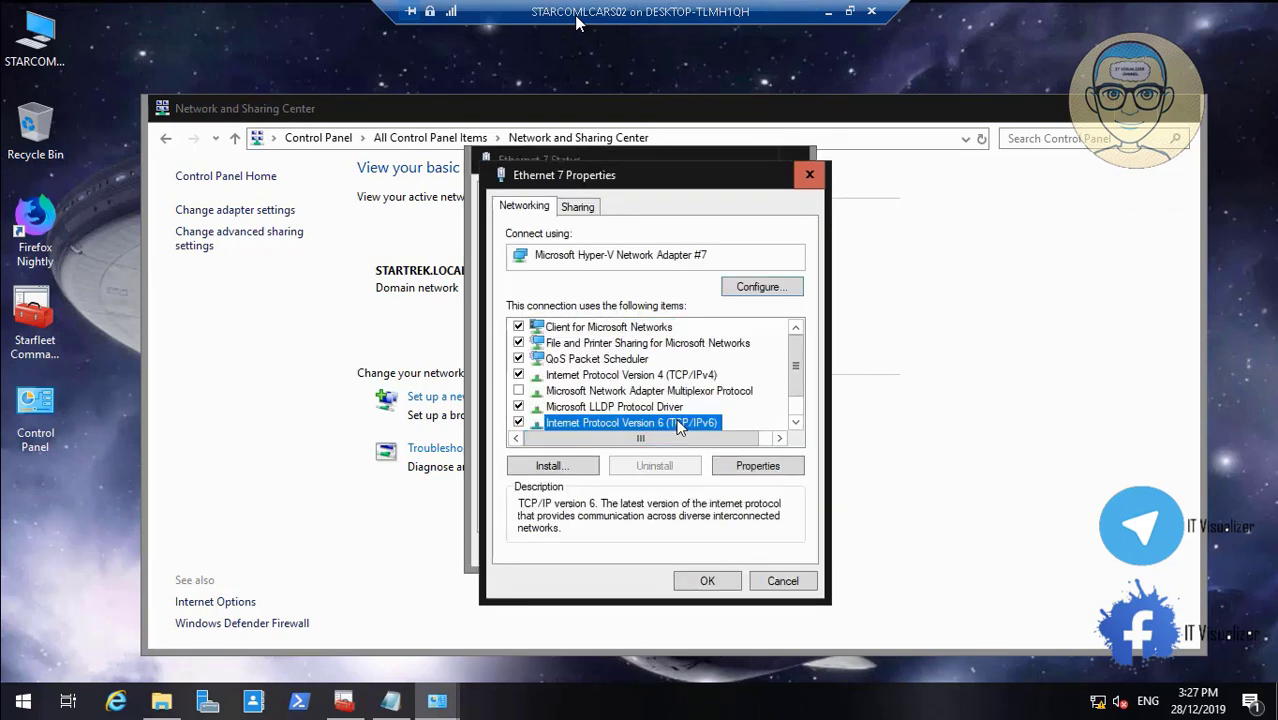
pyautogui.click(757, 465)
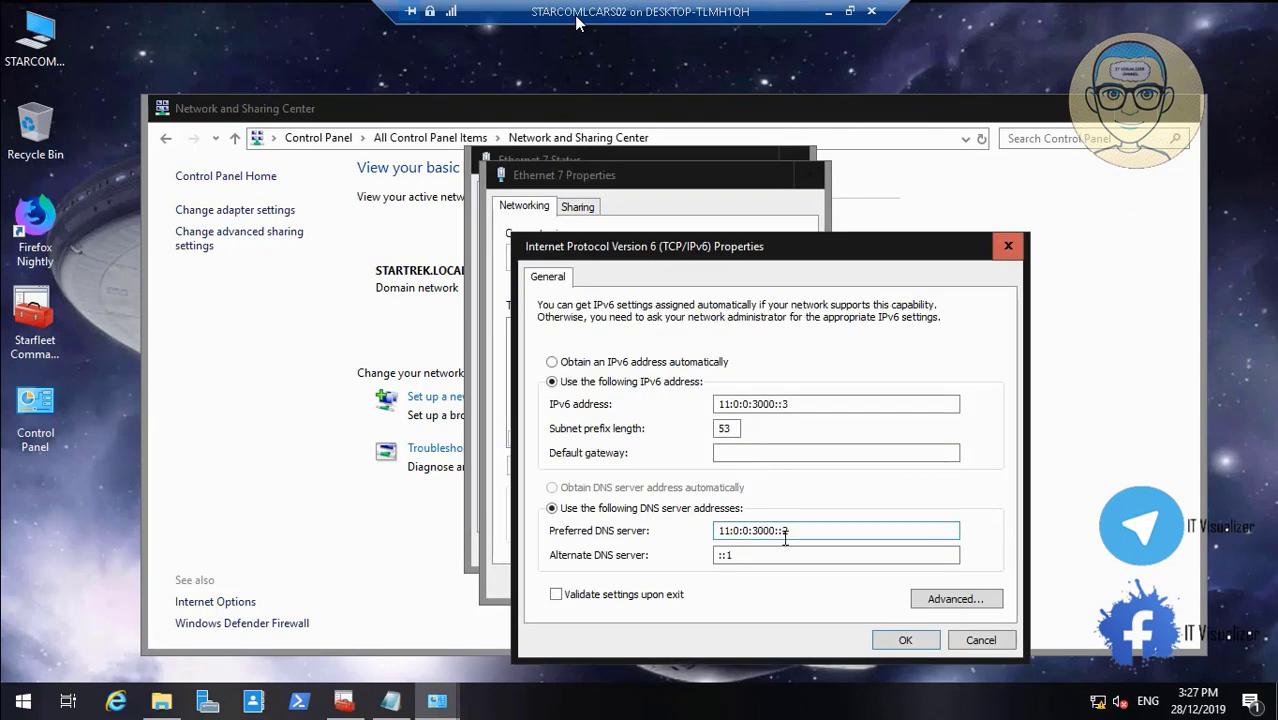
pyautogui.moveTo(795, 530); pyautogui.dragTo(683, 524)
pyautogui.hotkey('ctrl', 'c')
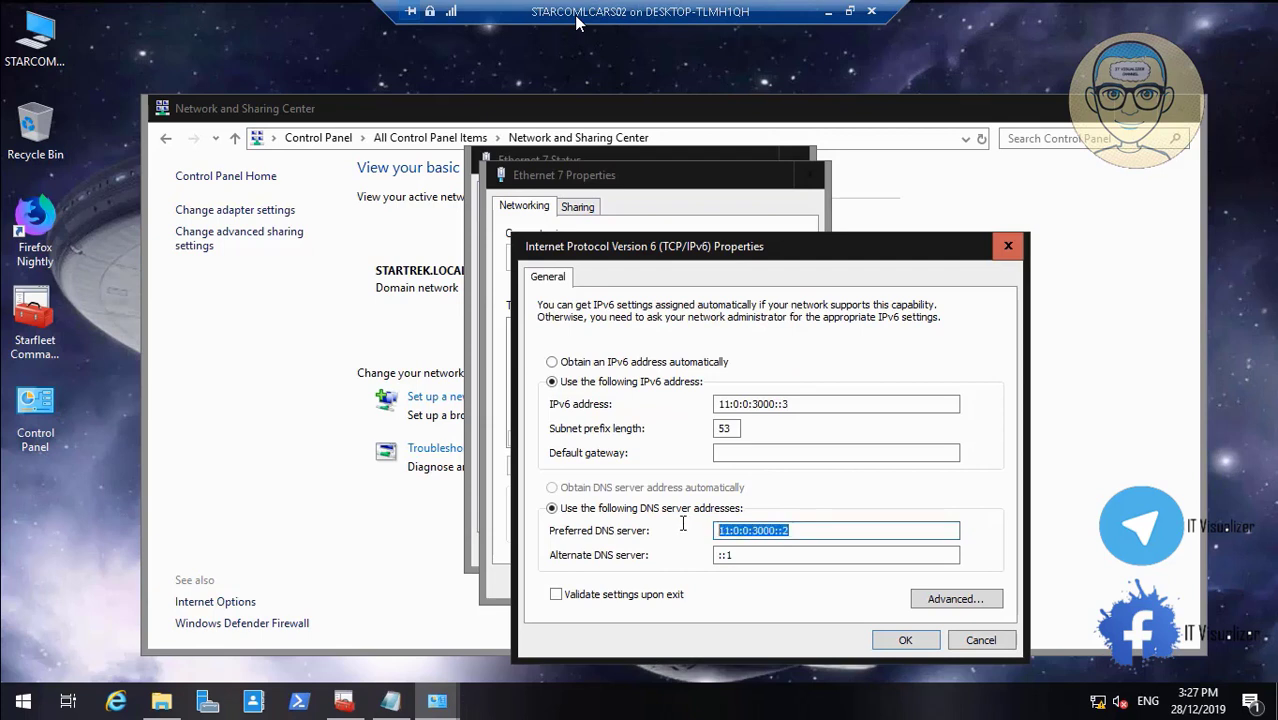
pyautogui.click(745, 556)
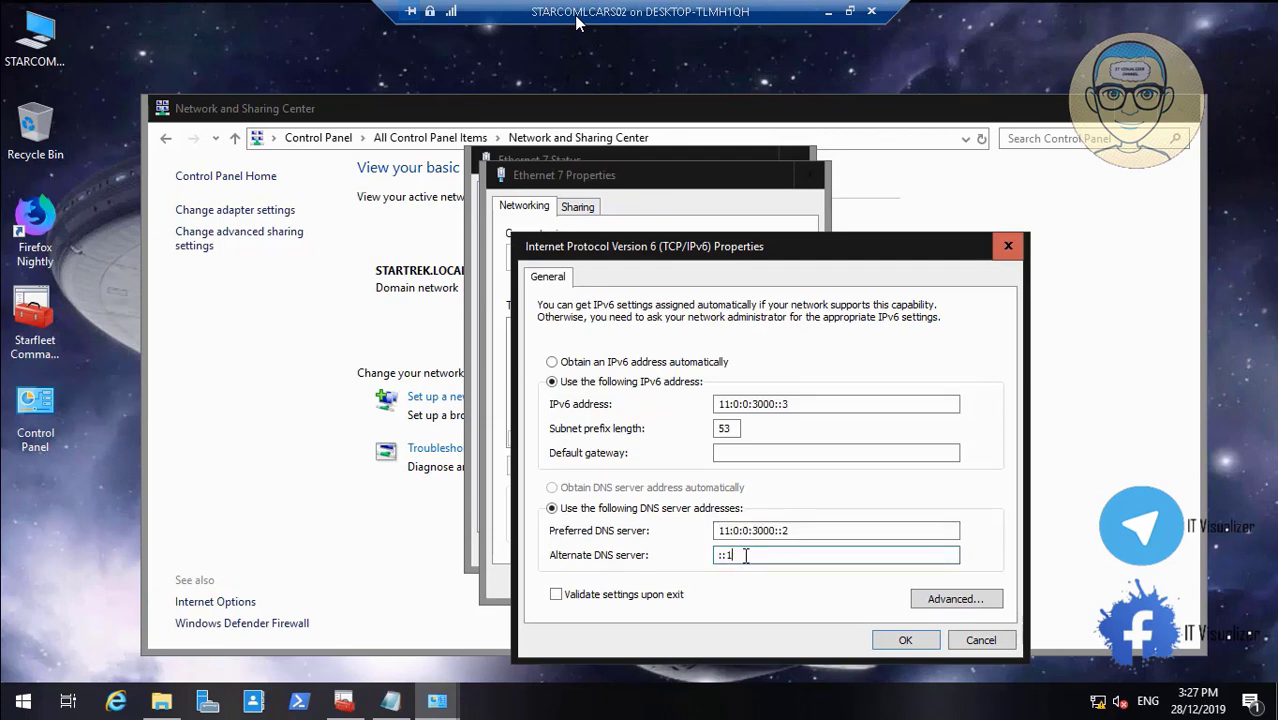
pyautogui.hotkey('ctrl', 'v')
pyautogui.click(902, 640)
pyautogui.click(708, 581)
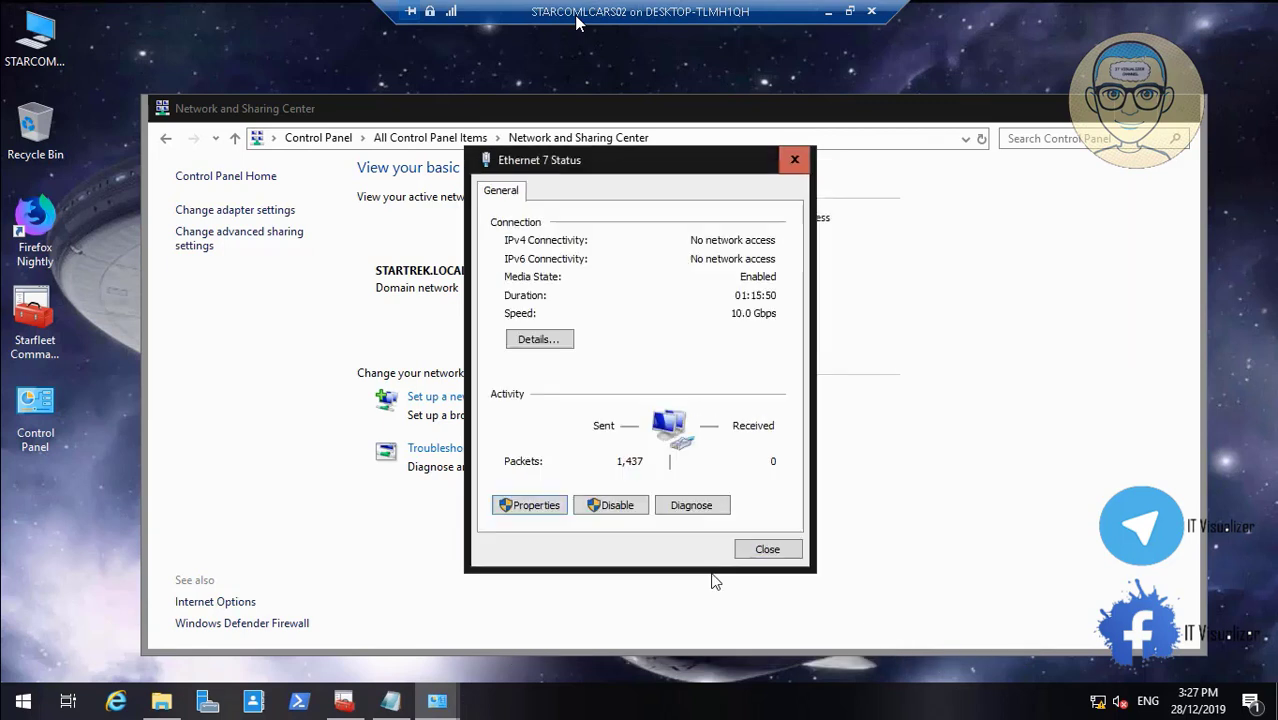
pyautogui.click(768, 553)
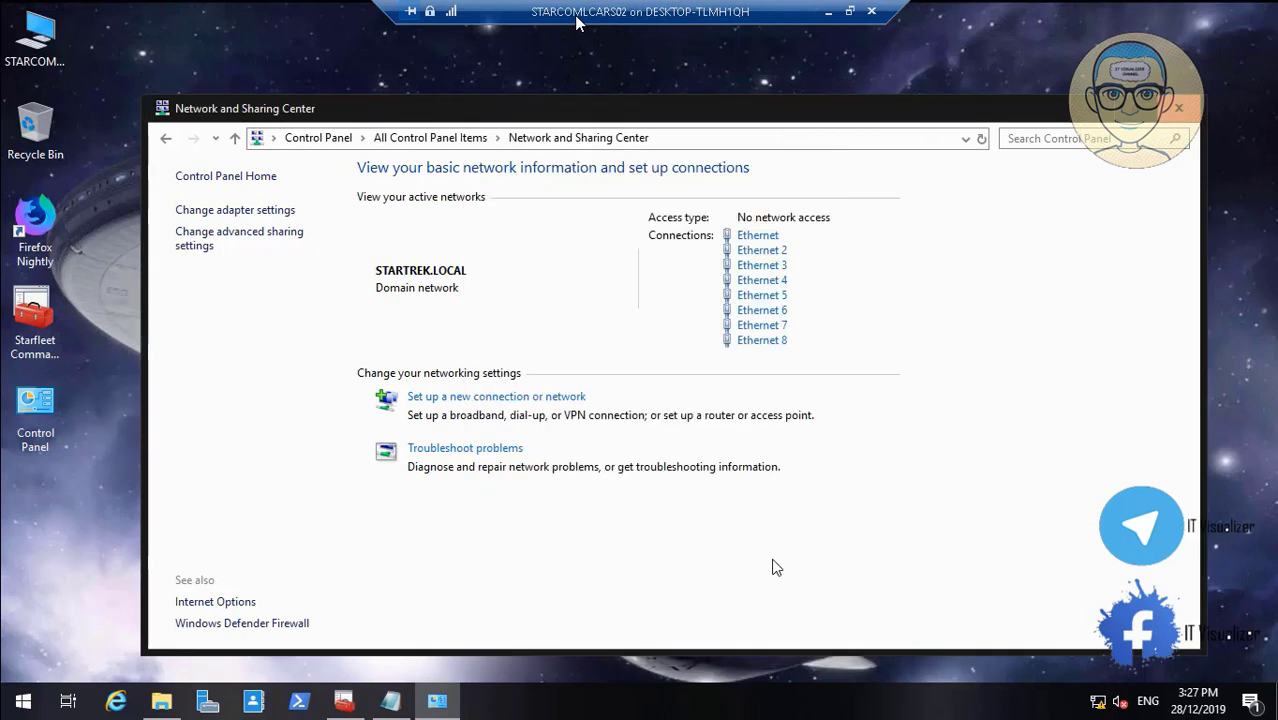
# Reopen Ethernet 7's IPv6 properties to verify the DNS entries, then close its windows
pyautogui.click(770, 330)
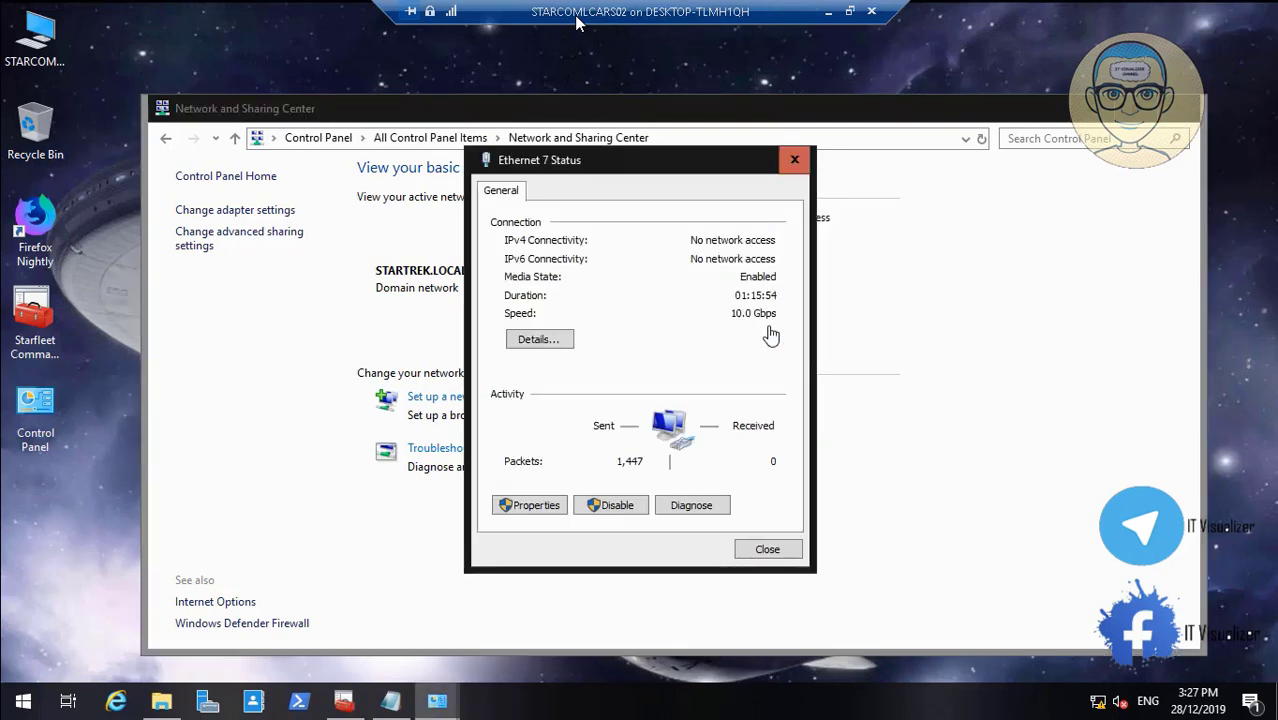
pyautogui.click(559, 506)
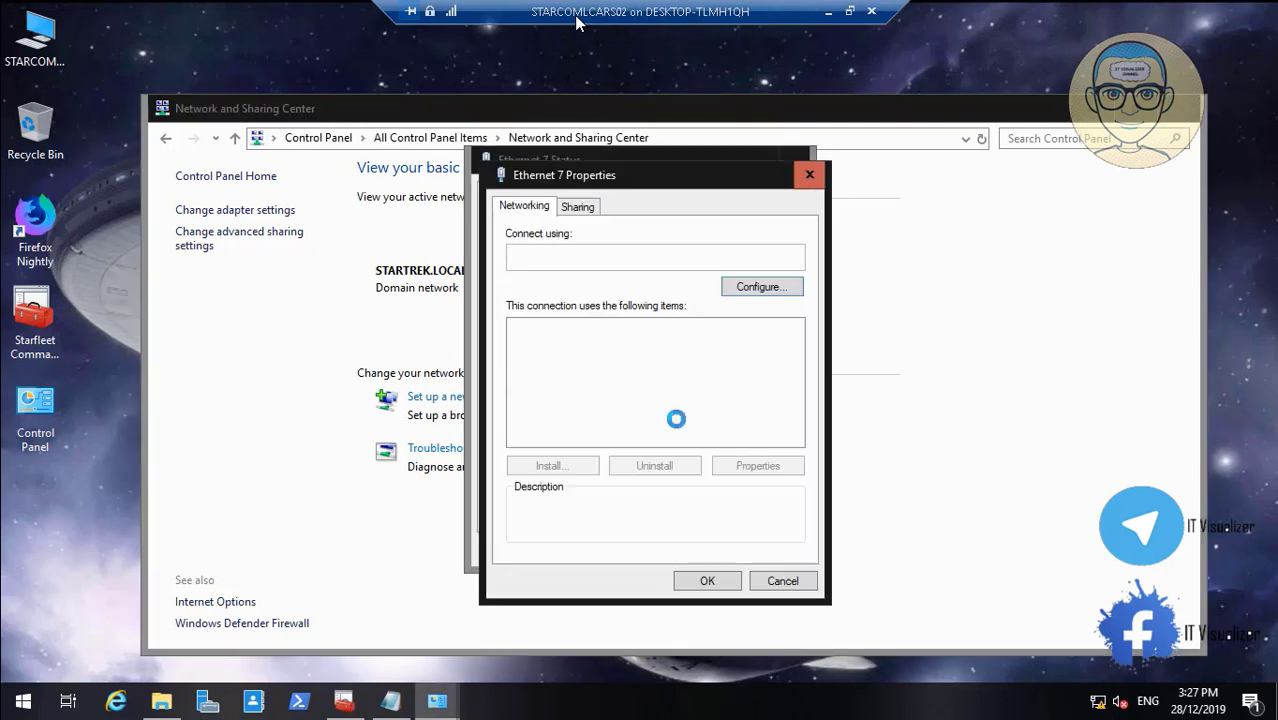
pyautogui.click(686, 424)
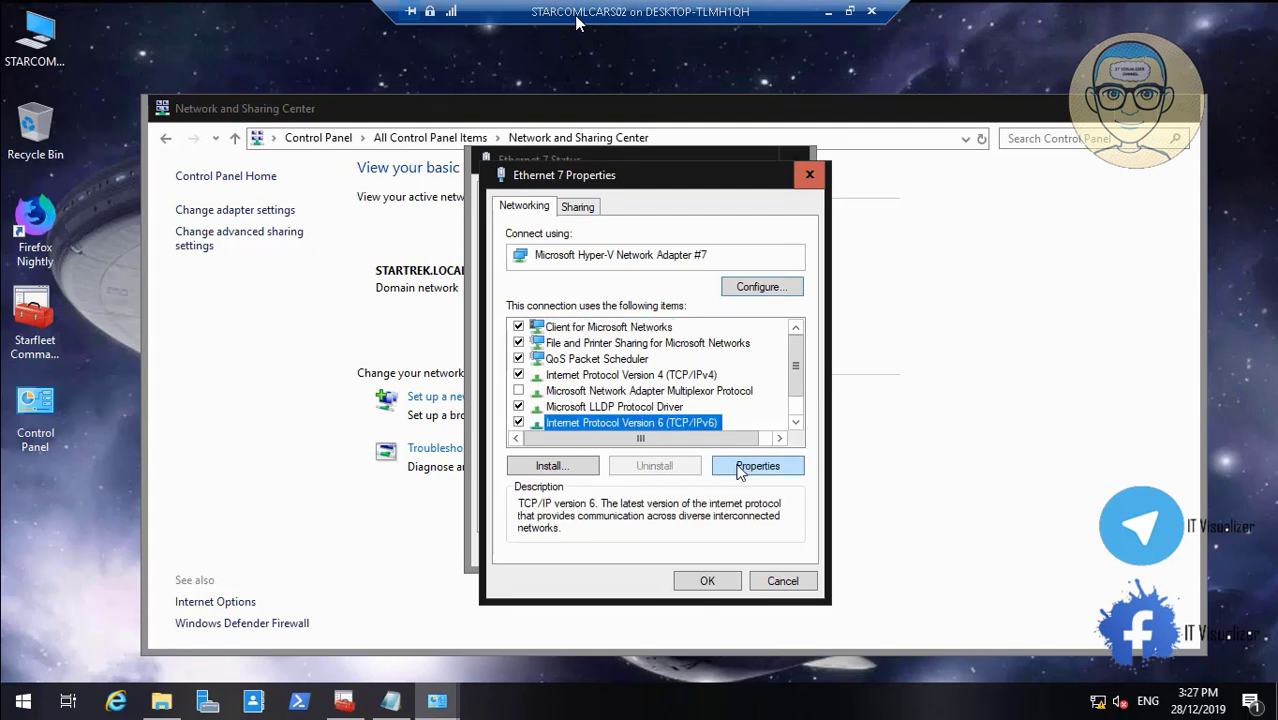
pyautogui.click(742, 468)
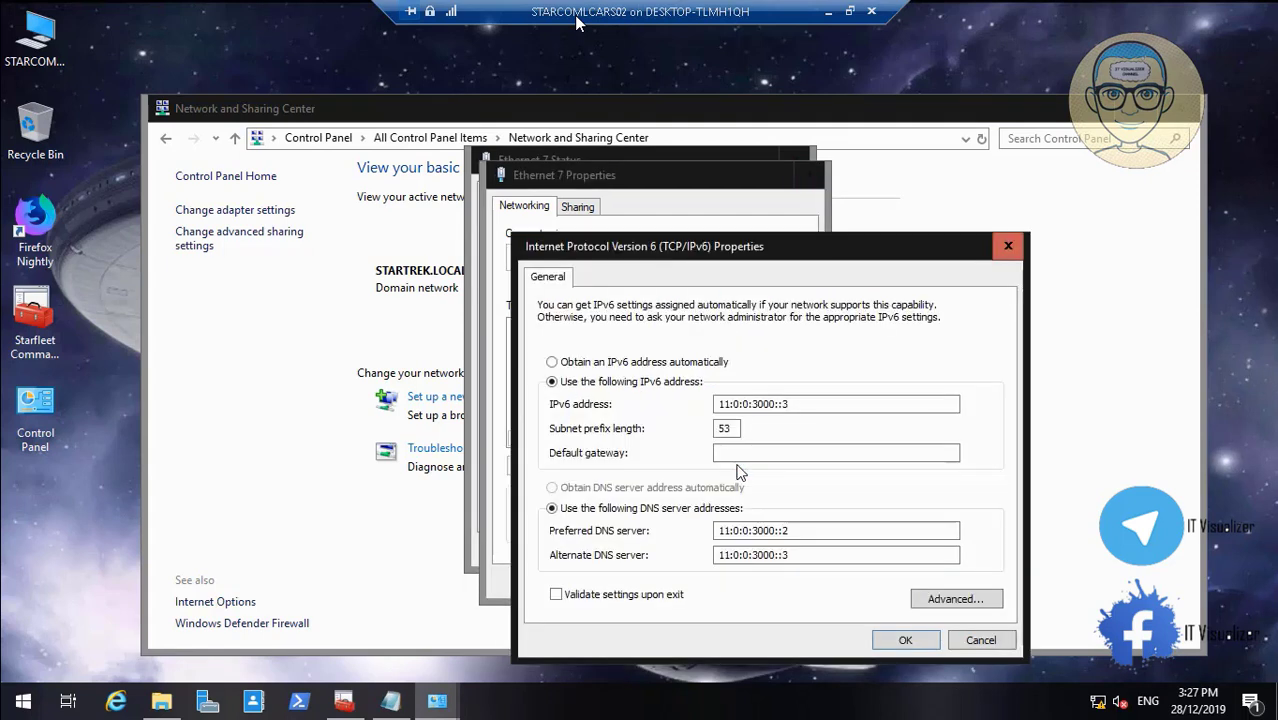
pyautogui.click(901, 642)
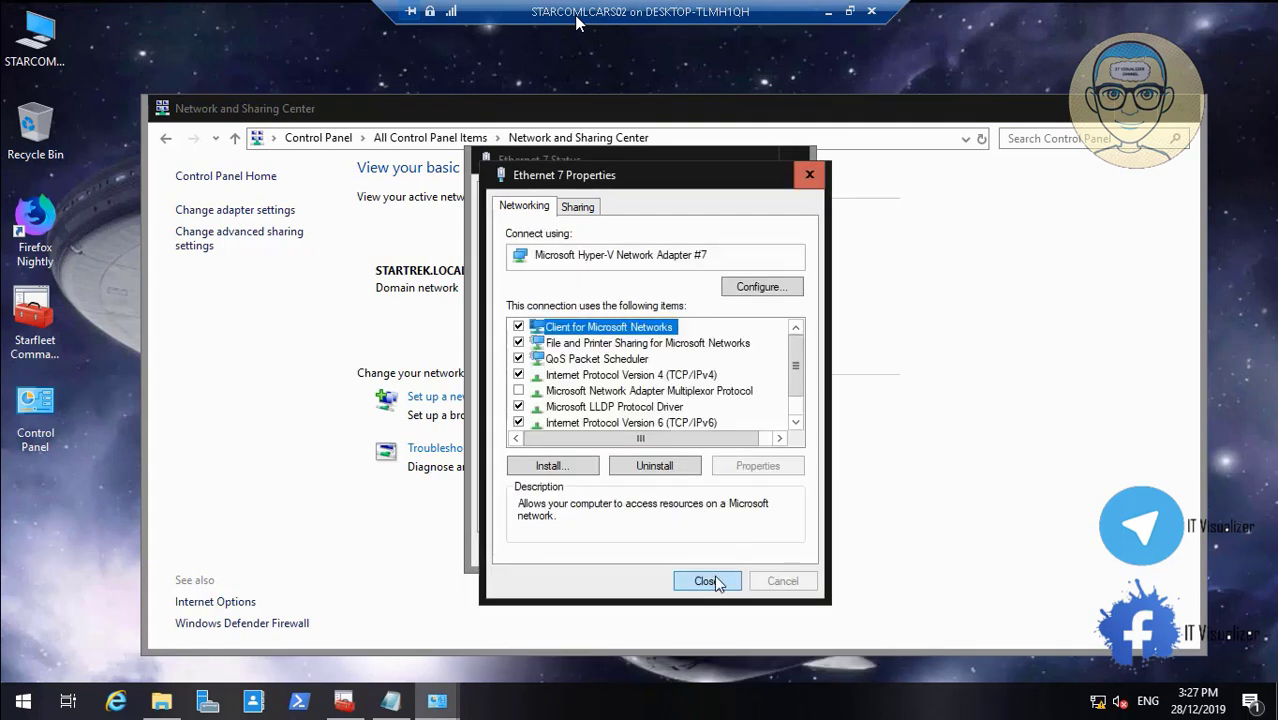
pyautogui.click(711, 579)
pyautogui.click(765, 550)
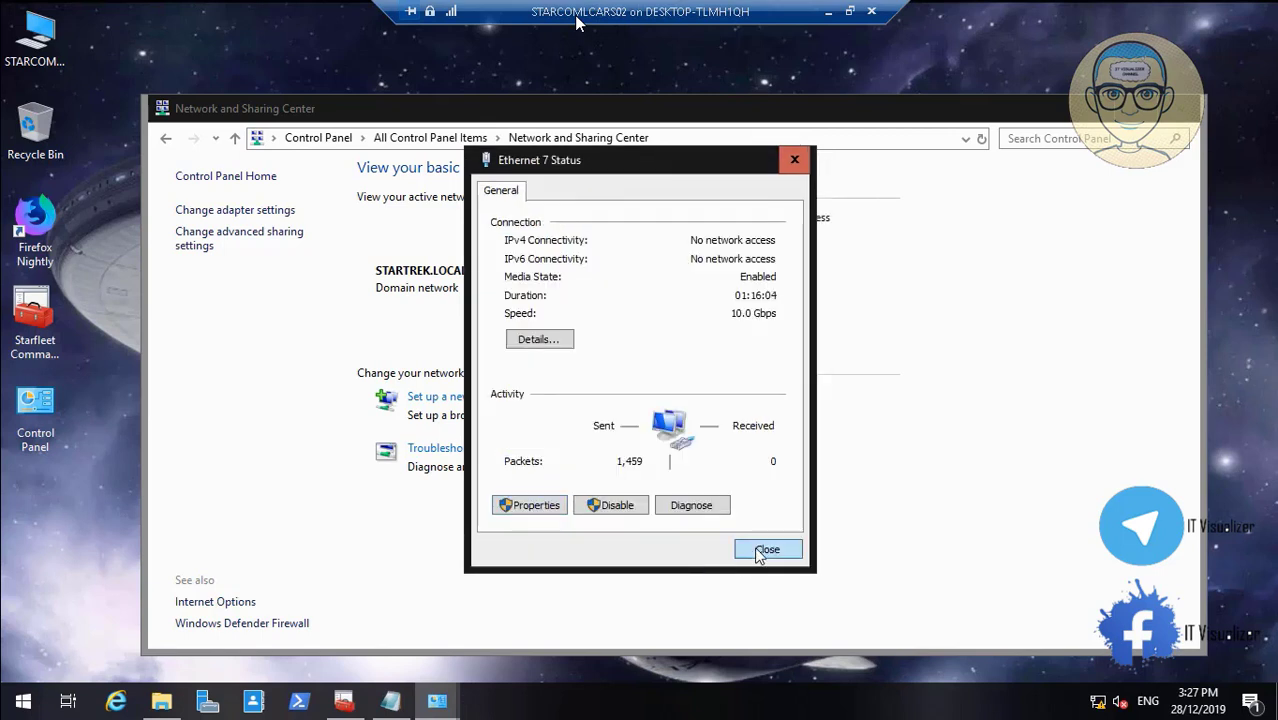
pyautogui.click(763, 341)
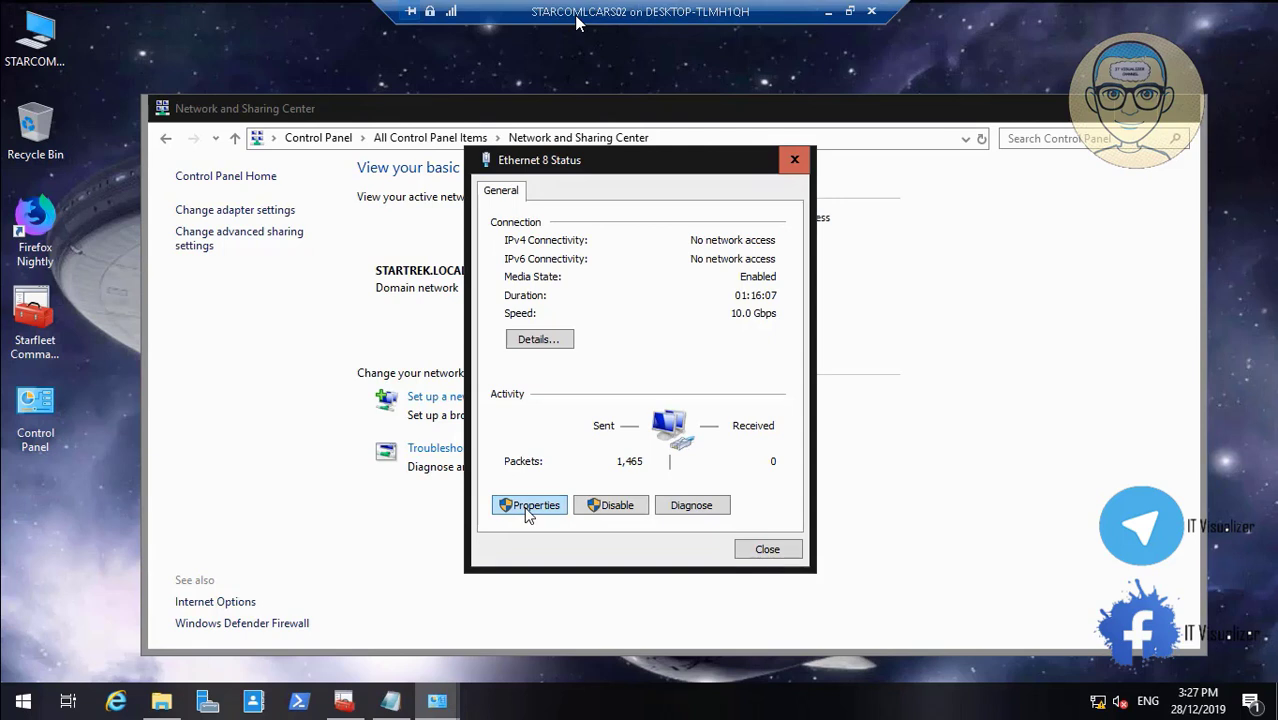
# Change Ethernet 8's IPv6 alternate DNS from ::1 to 11:0:0:3800::3, save, and close its windows
pyautogui.click(529, 506)
pyautogui.click(700, 423)
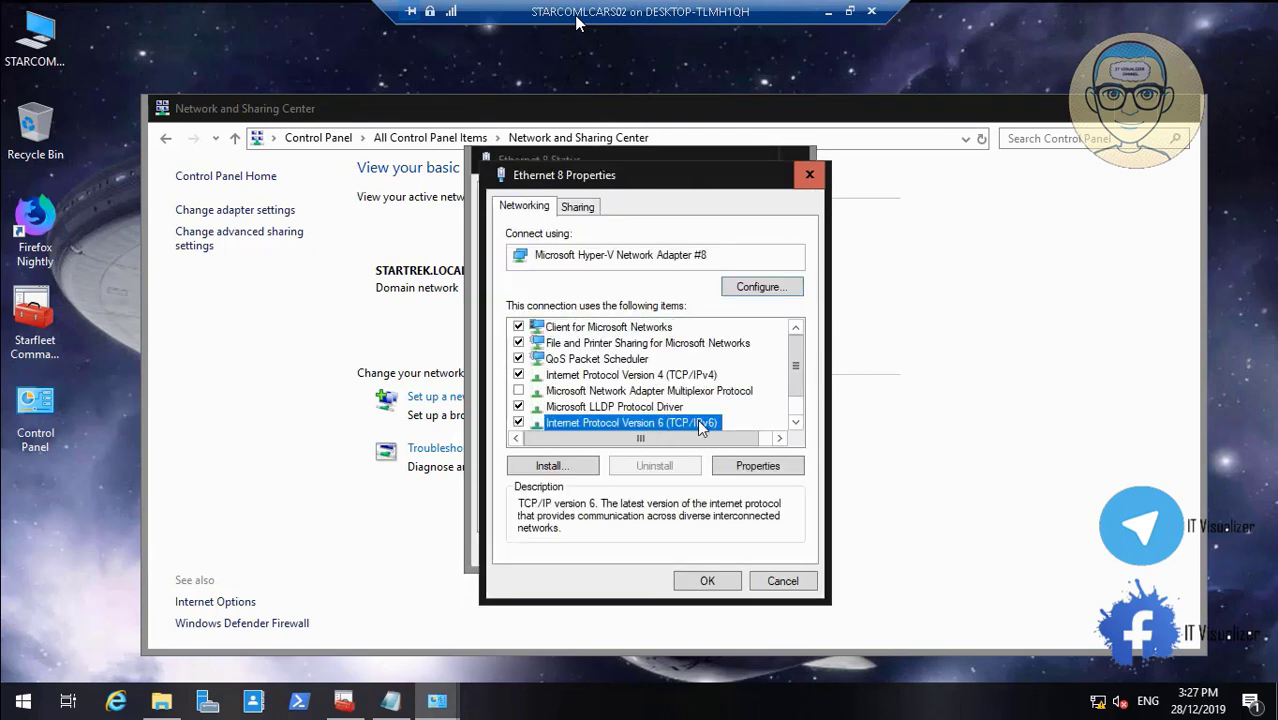
pyautogui.click(757, 466)
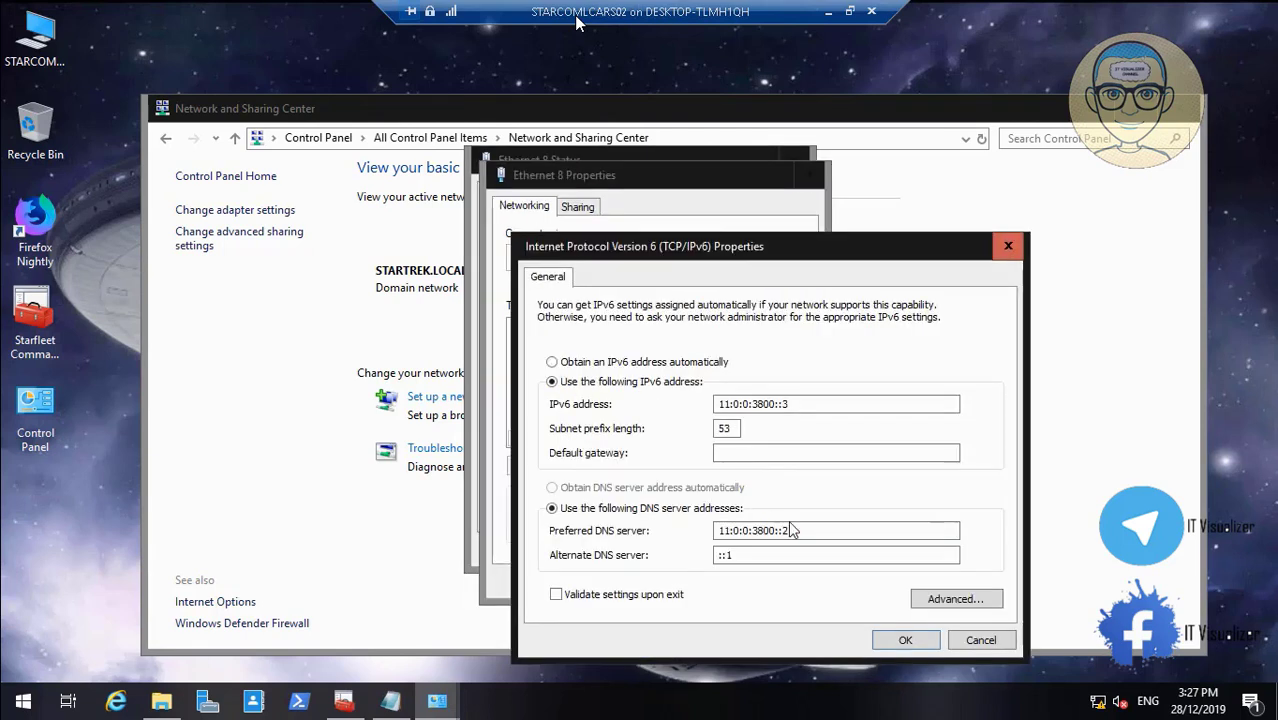
pyautogui.moveTo(791, 530); pyautogui.dragTo(688, 527)
pyautogui.hotkey('ctrl', 'c')
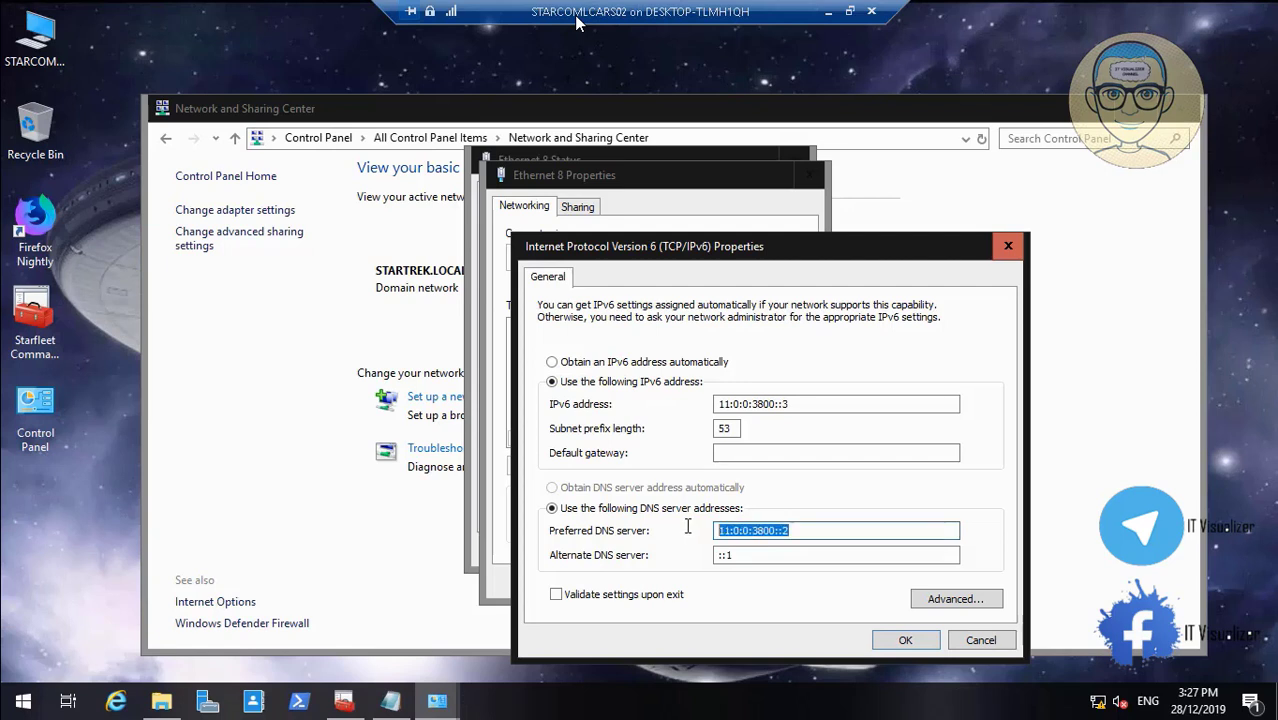
pyautogui.click(736, 556)
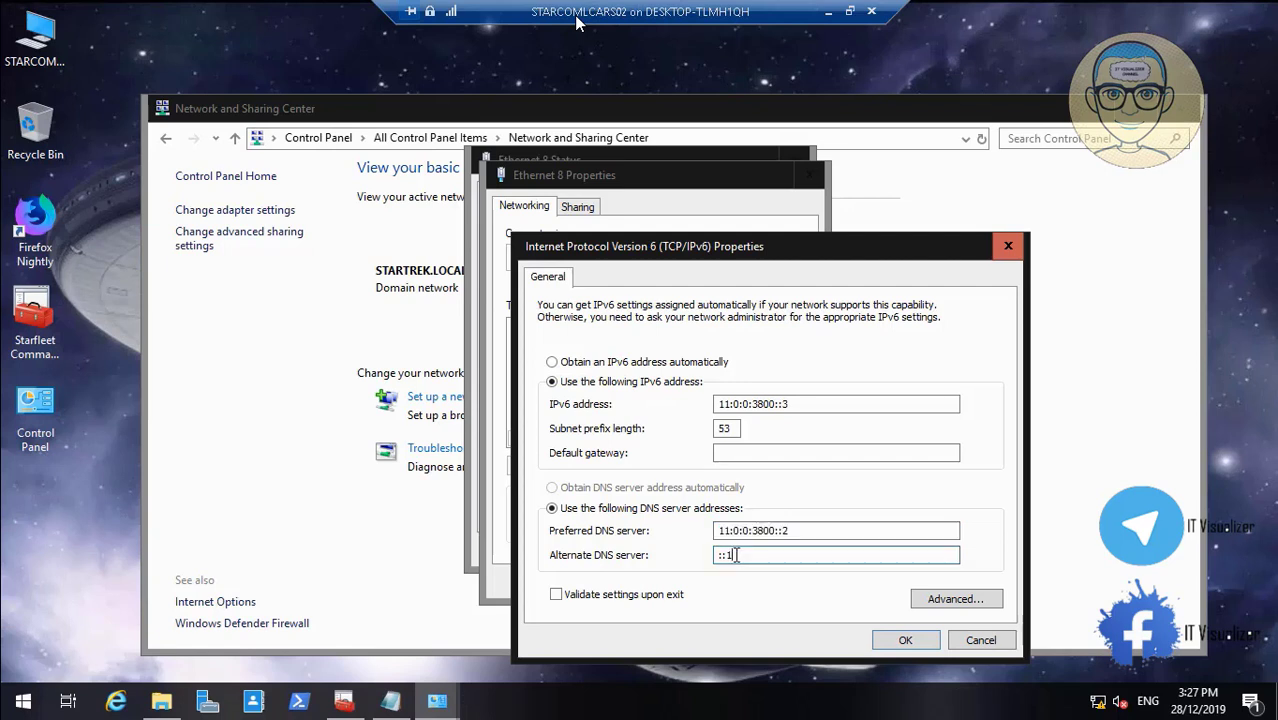
pyautogui.hotkey('ctrl', 'v')
pyautogui.click(904, 640)
pyautogui.click(725, 583)
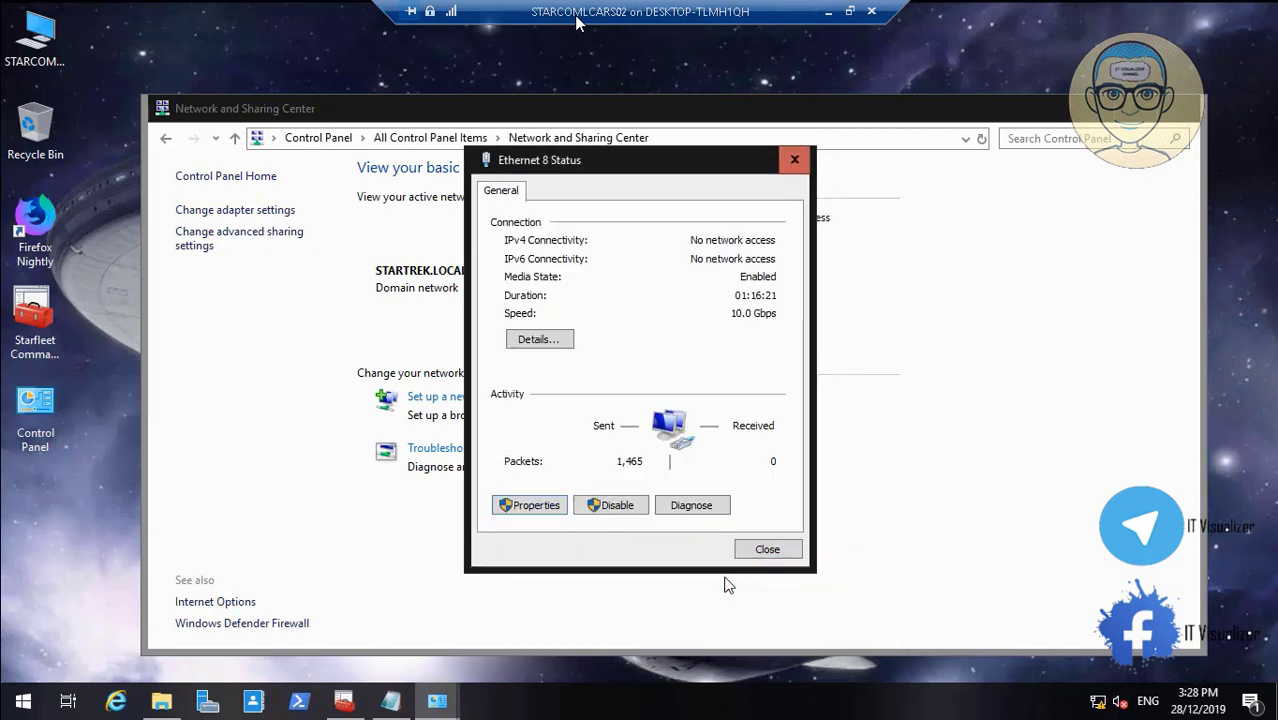
pyautogui.click(769, 548)
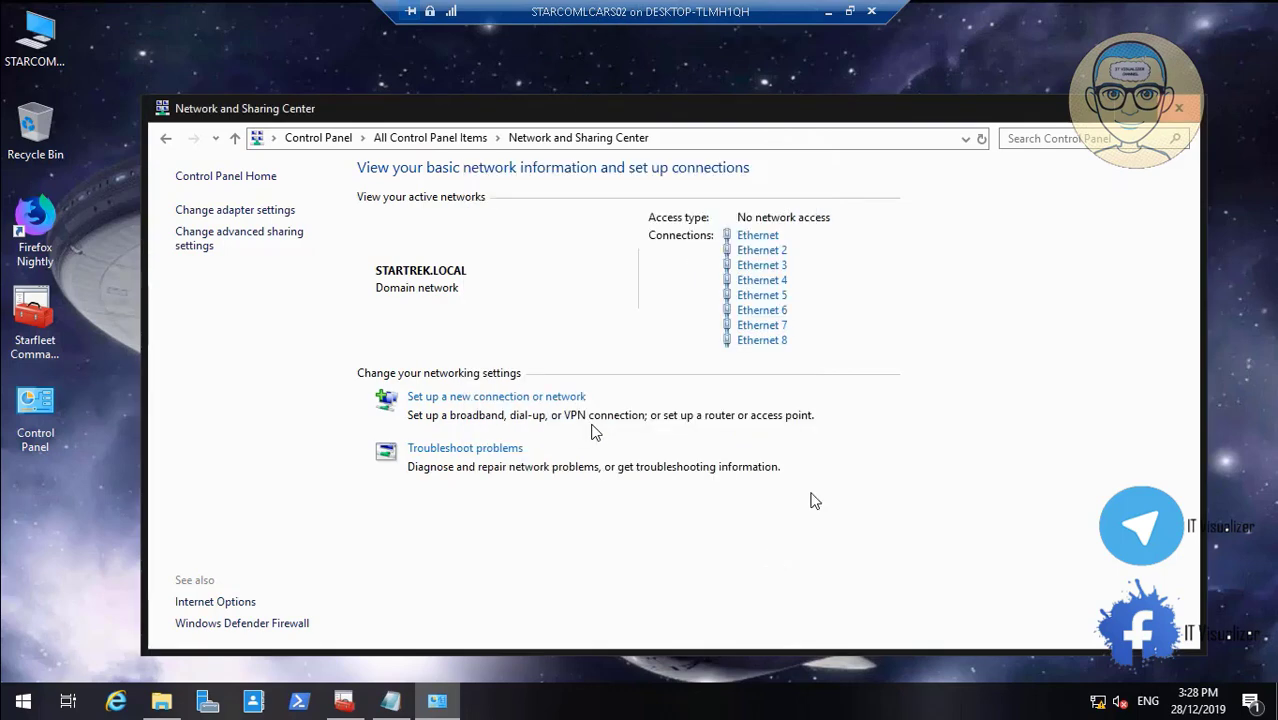
# Close Network and Sharing Center, switch to the STARCOM_LCARS01 VM and send Ctrl+Alt+Delete
pyautogui.click(1183, 108)
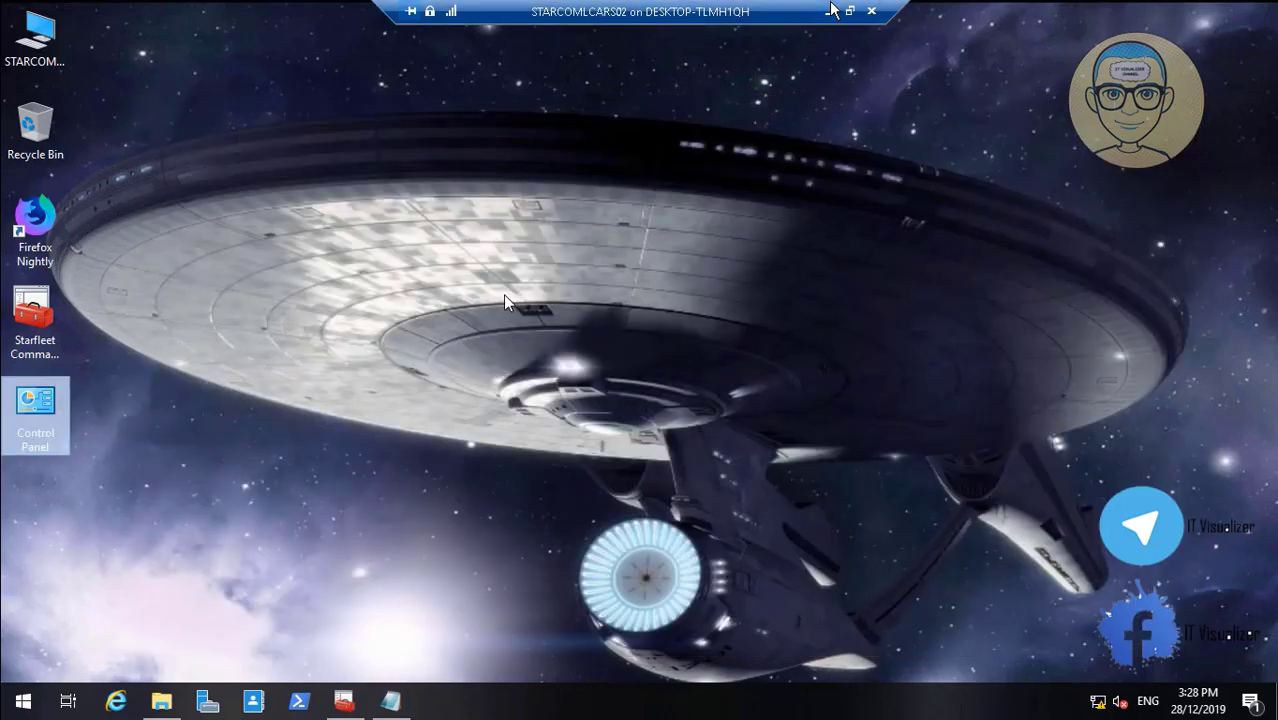
pyautogui.click(830, 11)
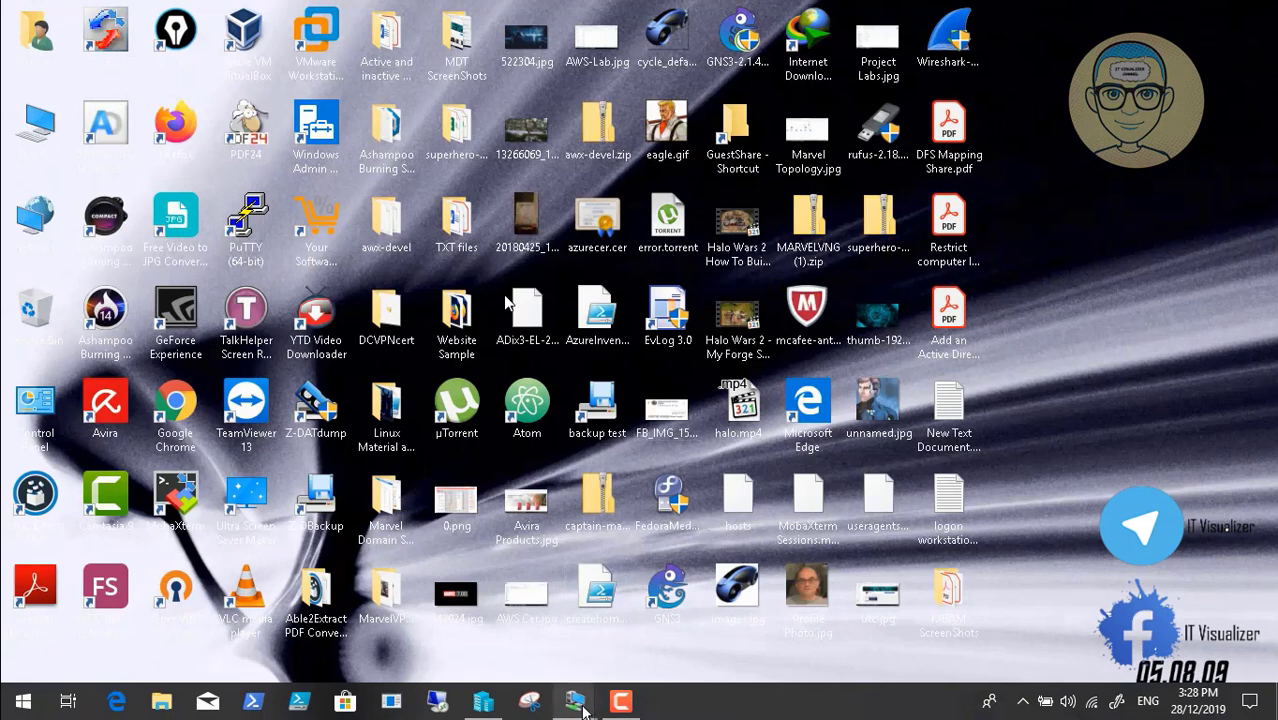
pyautogui.moveTo(583, 708)
pyautogui.click(474, 625)
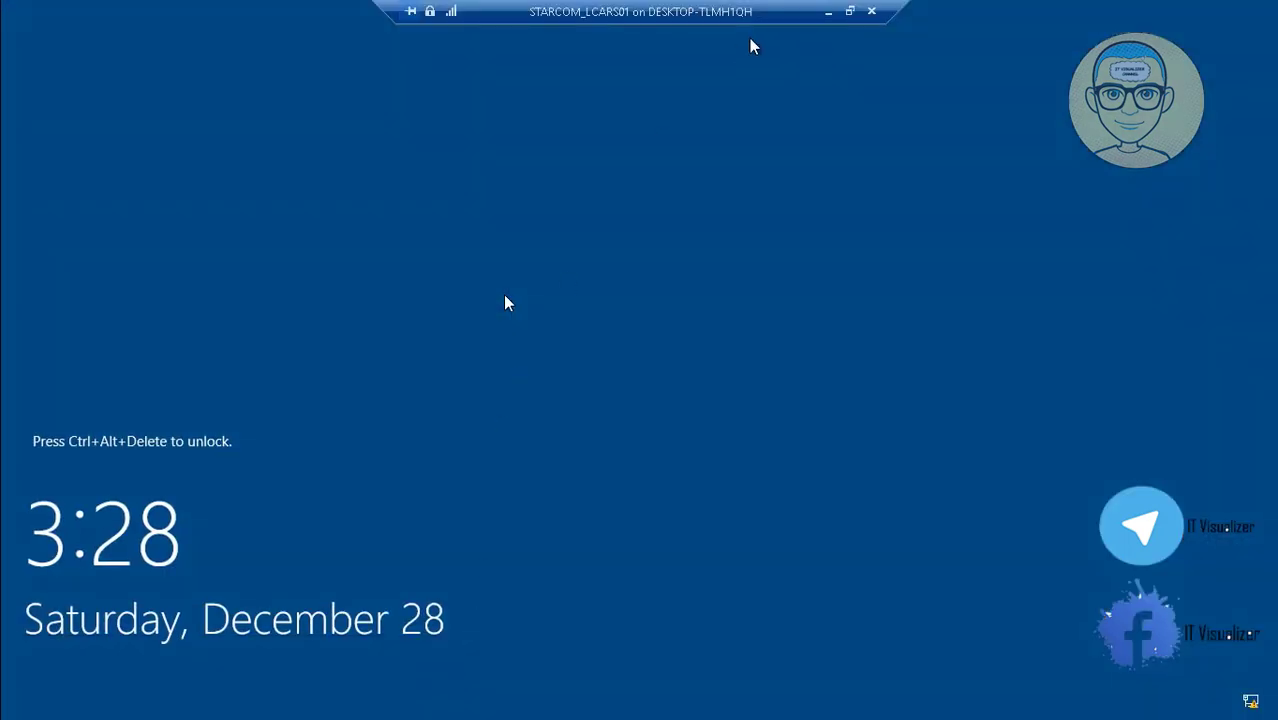
pyautogui.click(845, 12)
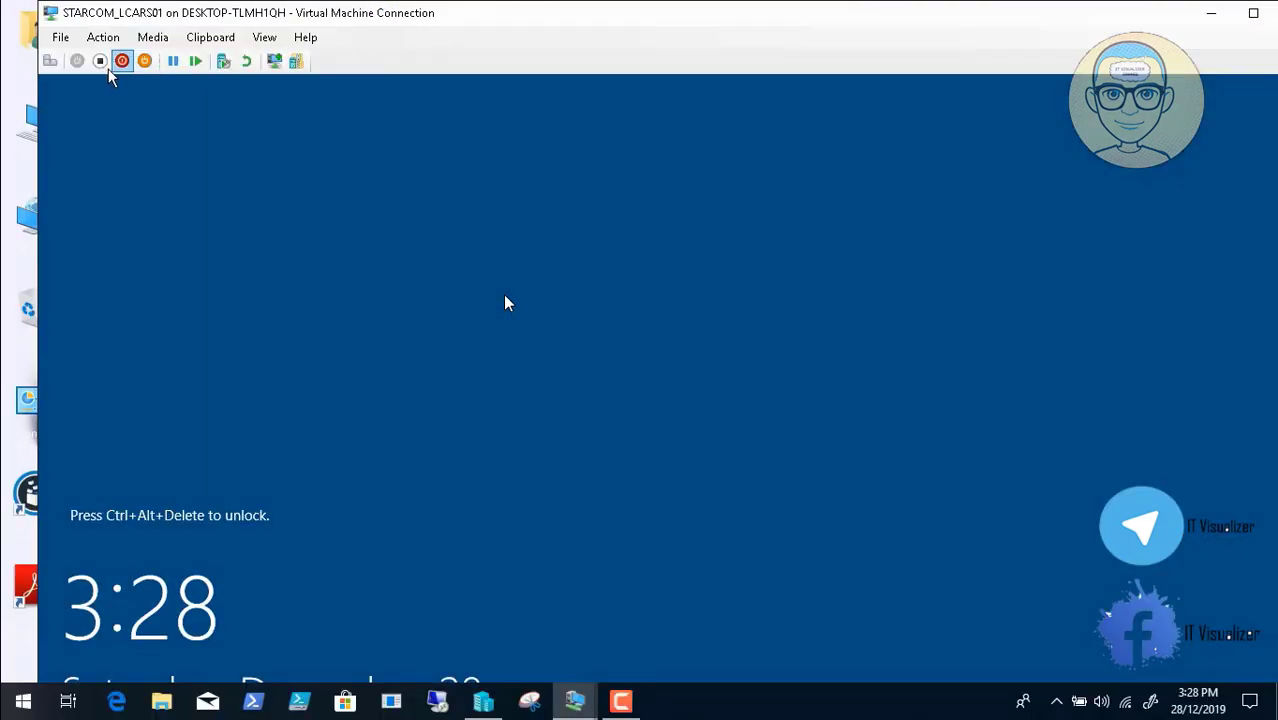
pyautogui.click(48, 65)
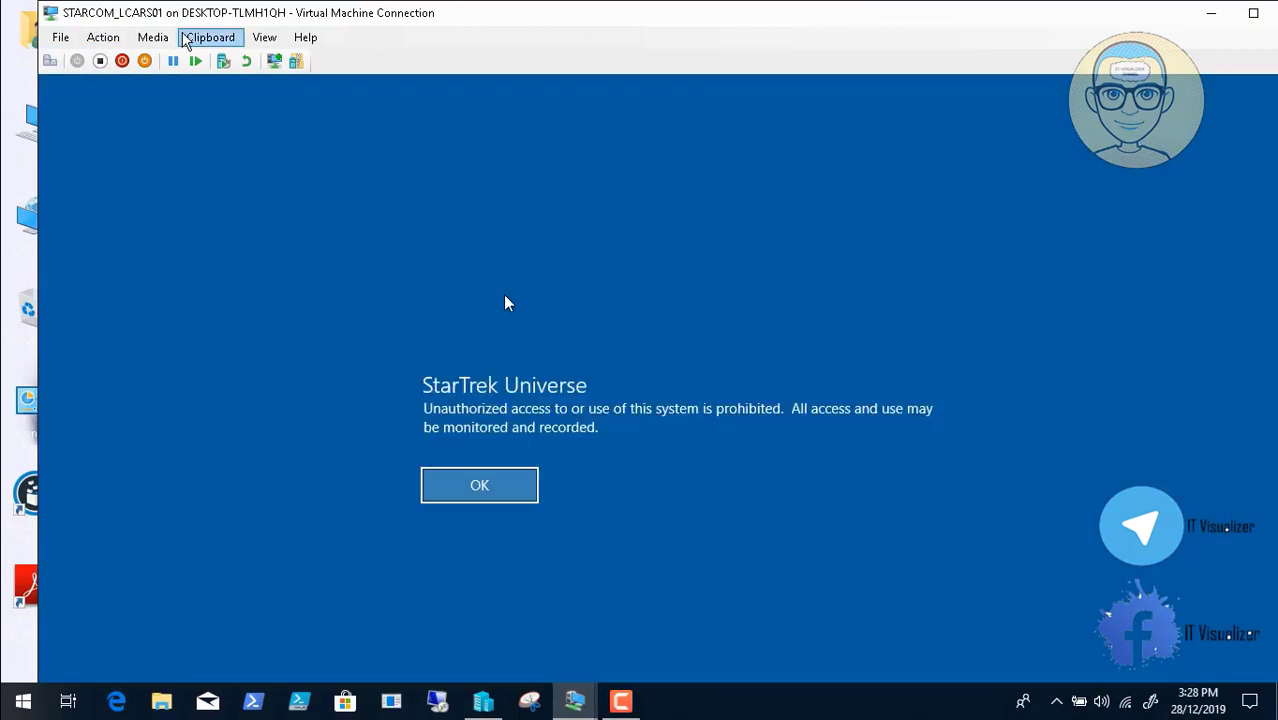
pyautogui.click(264, 37)
pyautogui.click(281, 60)
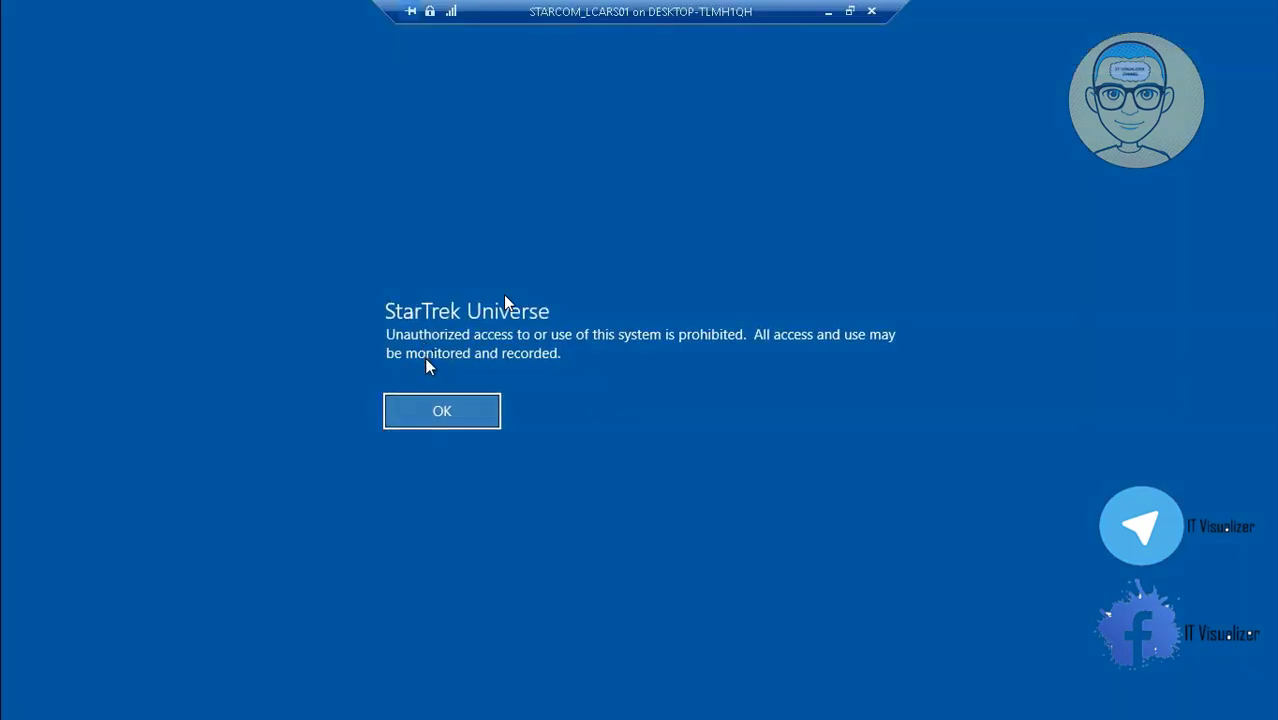
# Accept the legal notice and sign in to STARTREK with the user's name and password
pyautogui.click(445, 415)
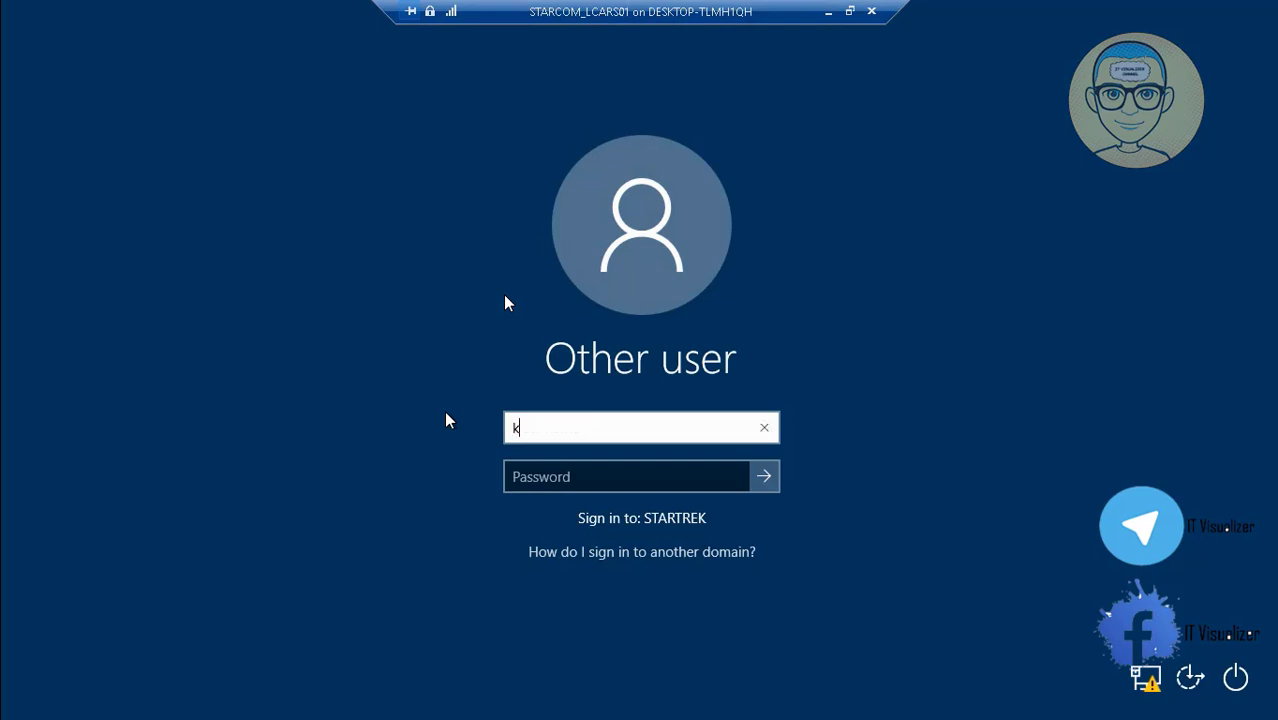
pyautogui.press('Tab')
pyautogui.write('•••••')
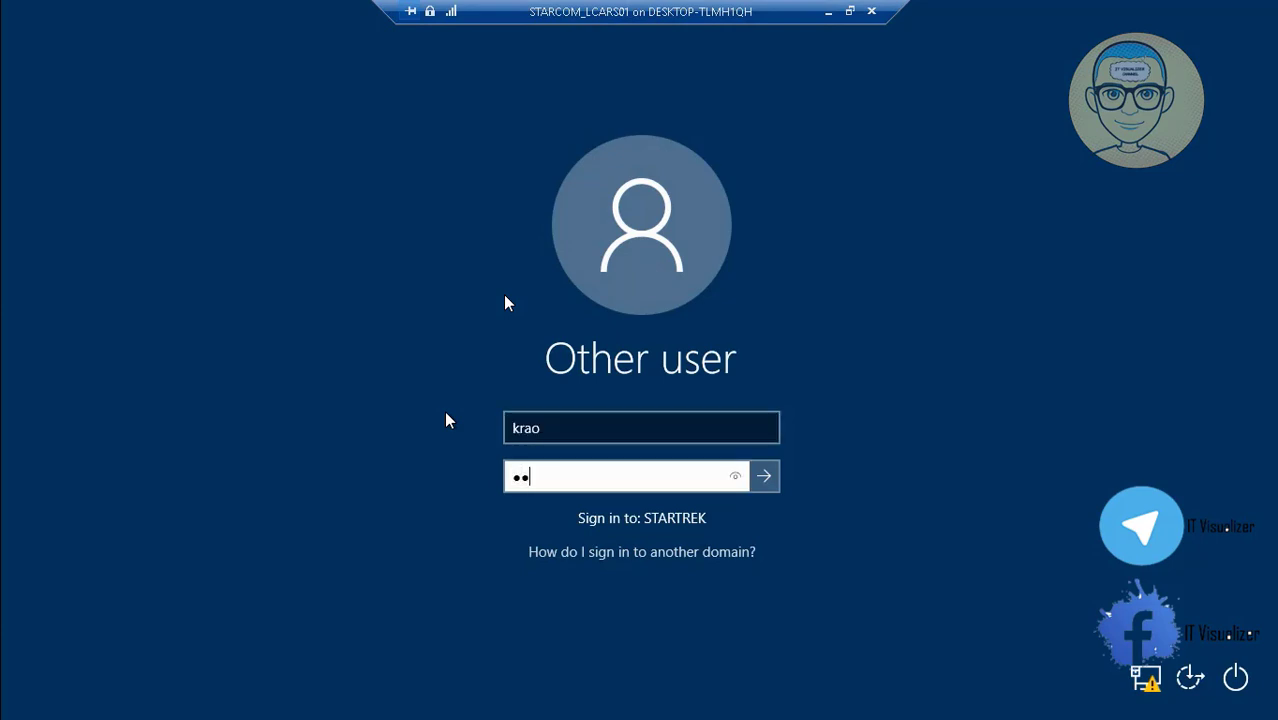
pyautogui.write('••••')
pyautogui.press('Return')
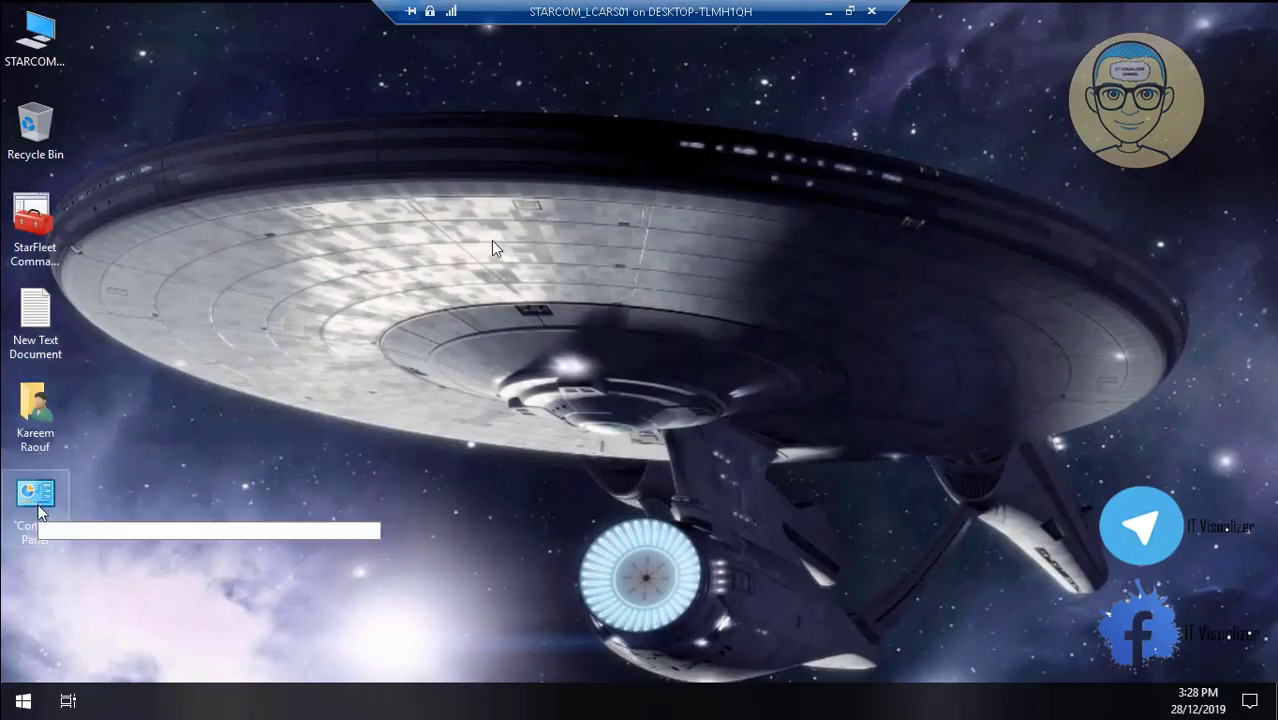
pyautogui.click(40, 228)
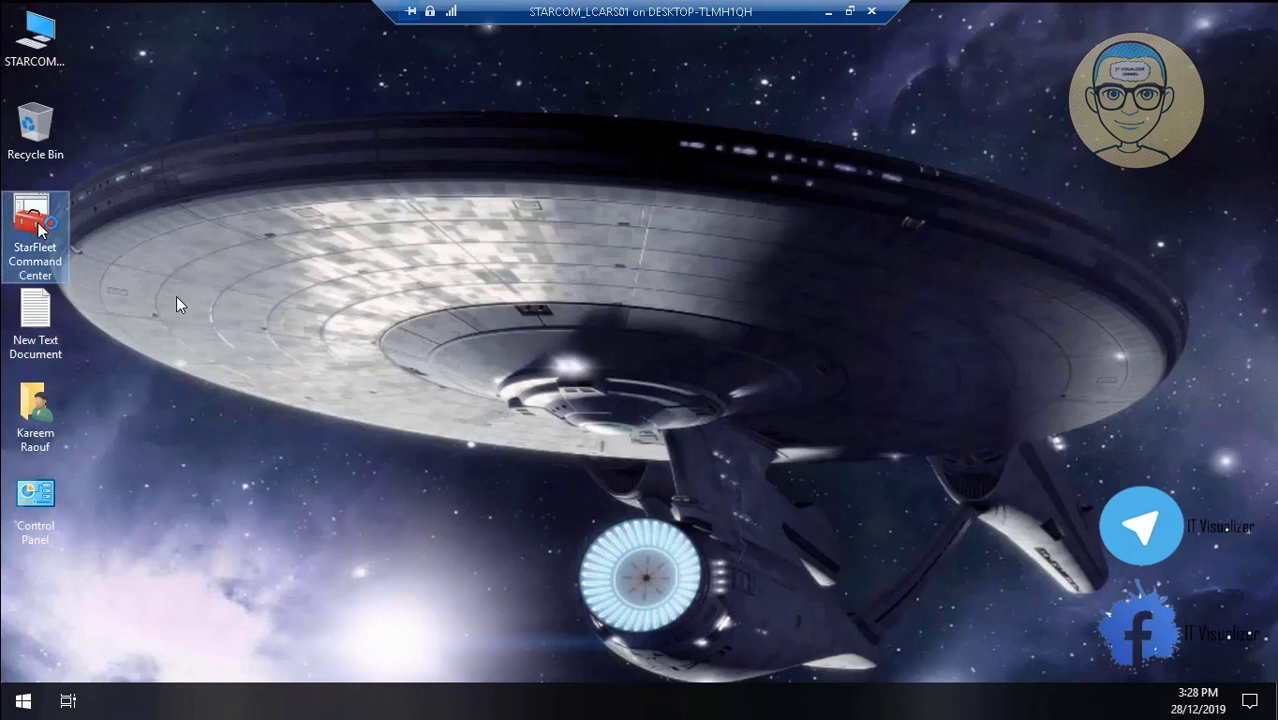
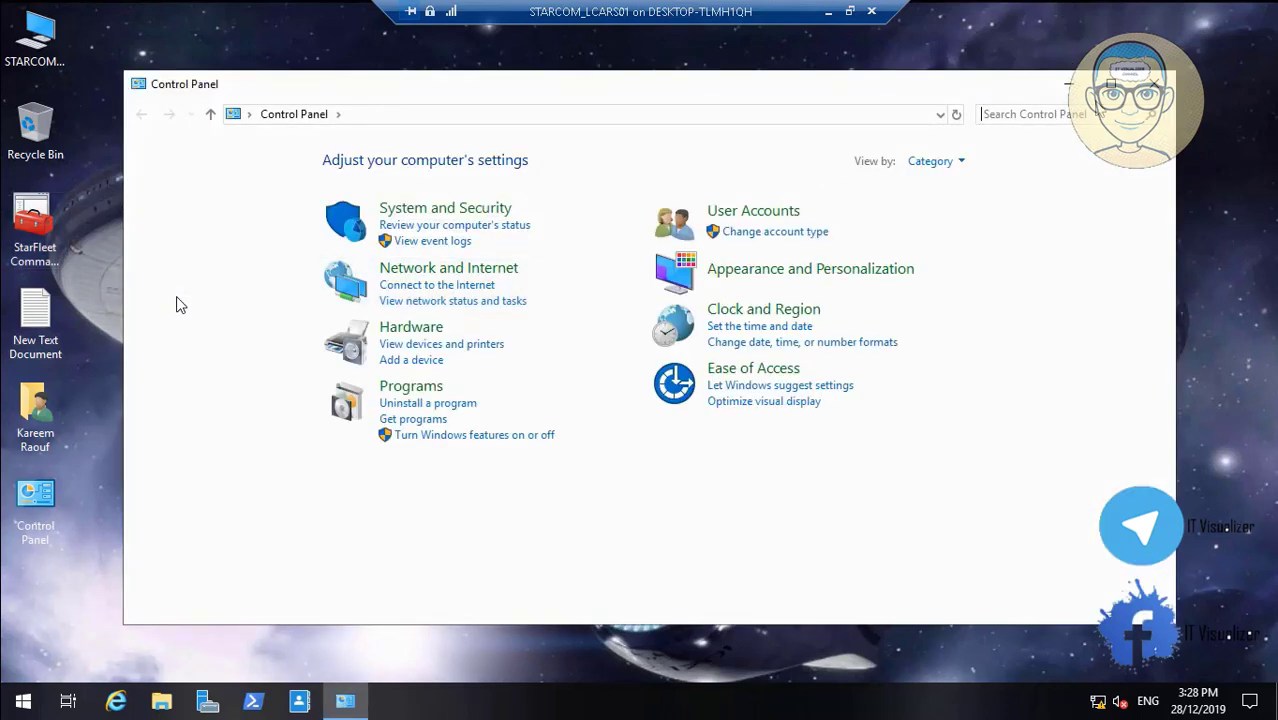
# Switch Control Panel to the Small icons view and open Network and Sharing Center
pyautogui.click(938, 161)
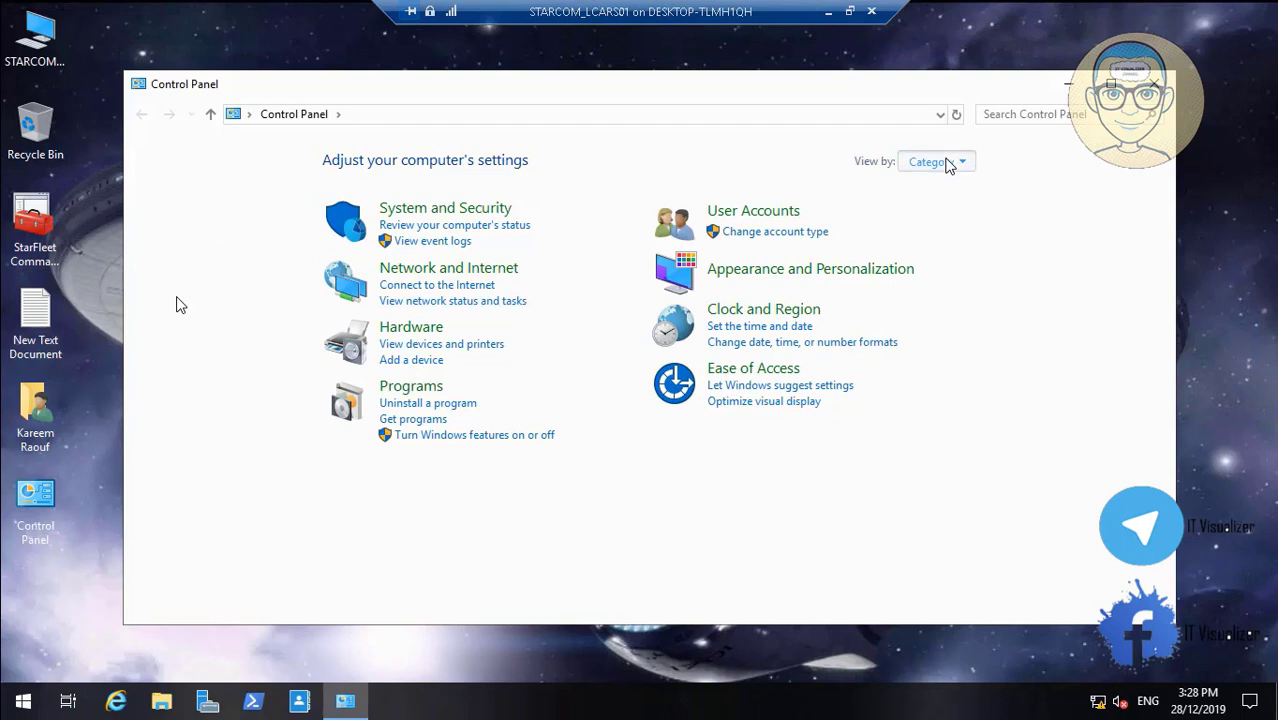
pyautogui.click(957, 234)
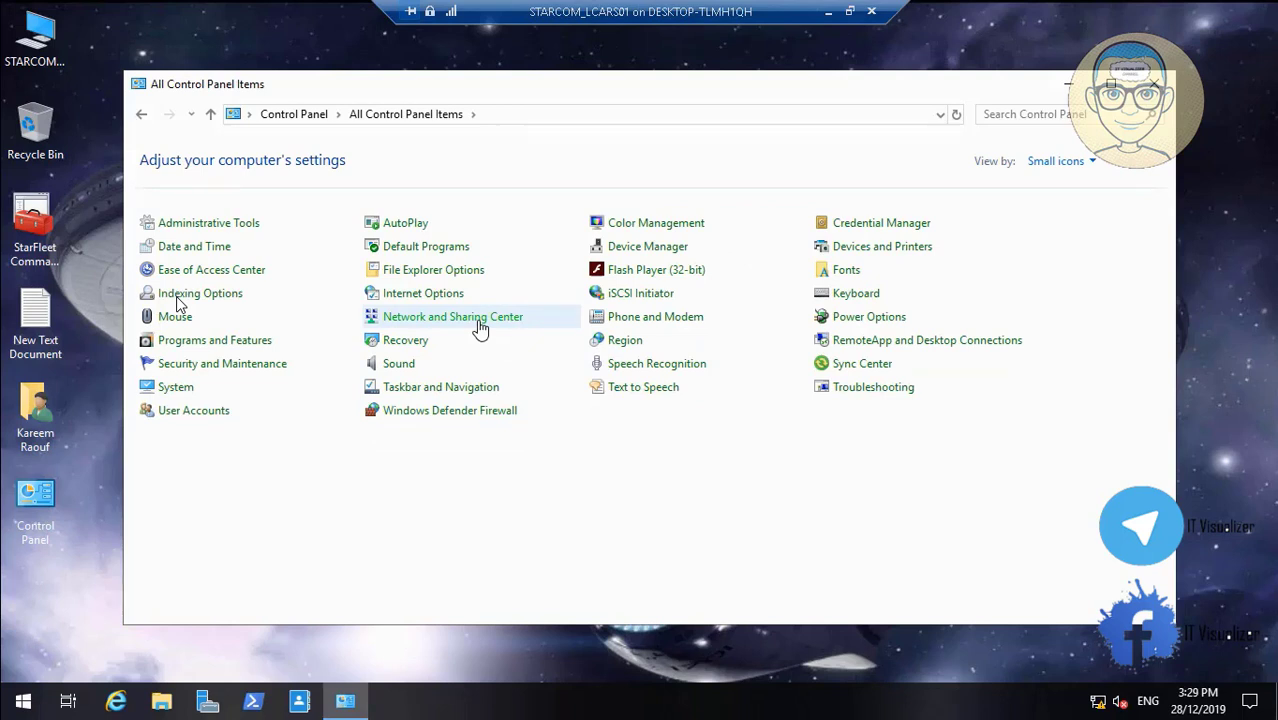
pyautogui.click(480, 318)
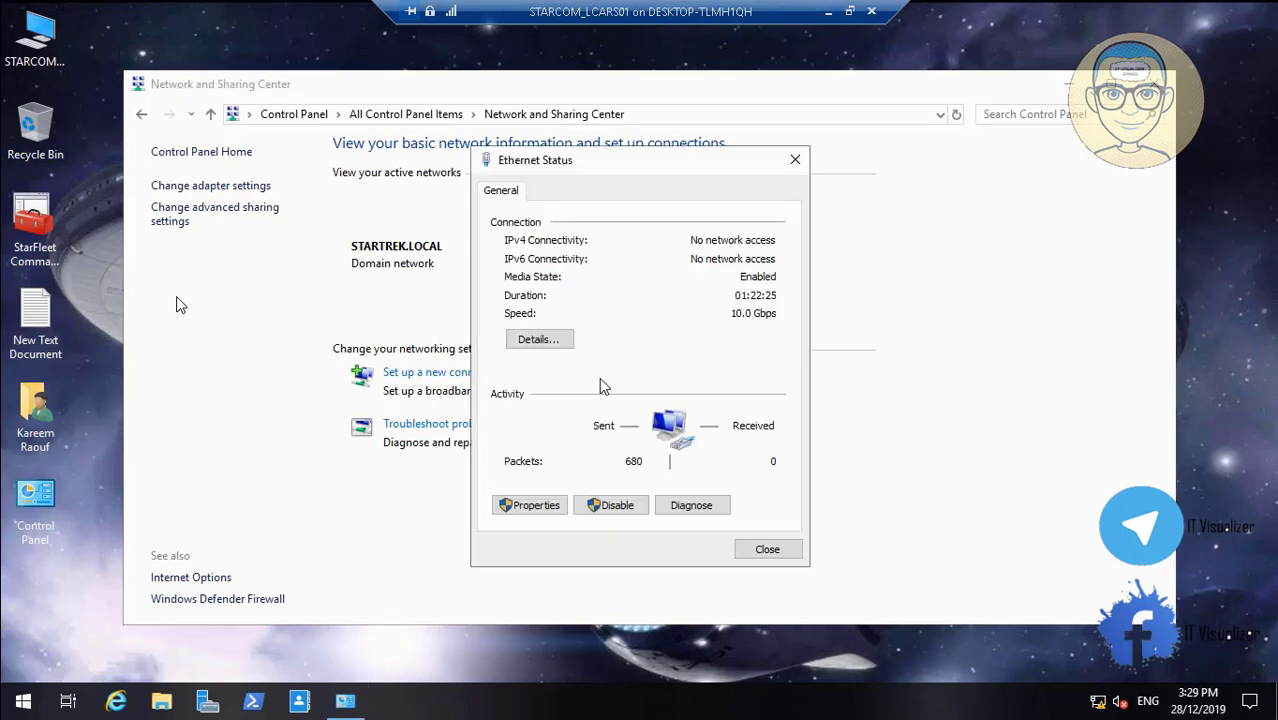
# Set the Ethernet adapter's IPv4 alternate DNS server to 192.168.1.3
pyautogui.click(535, 507)
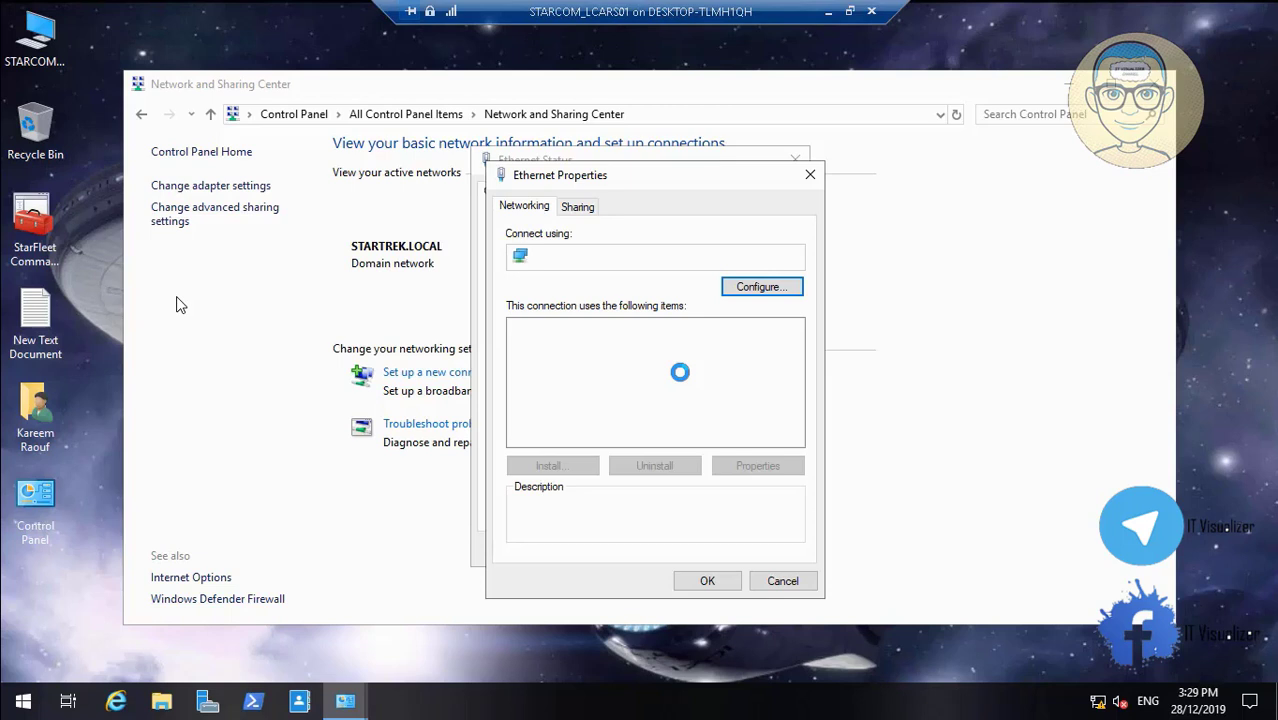
pyautogui.click(679, 374)
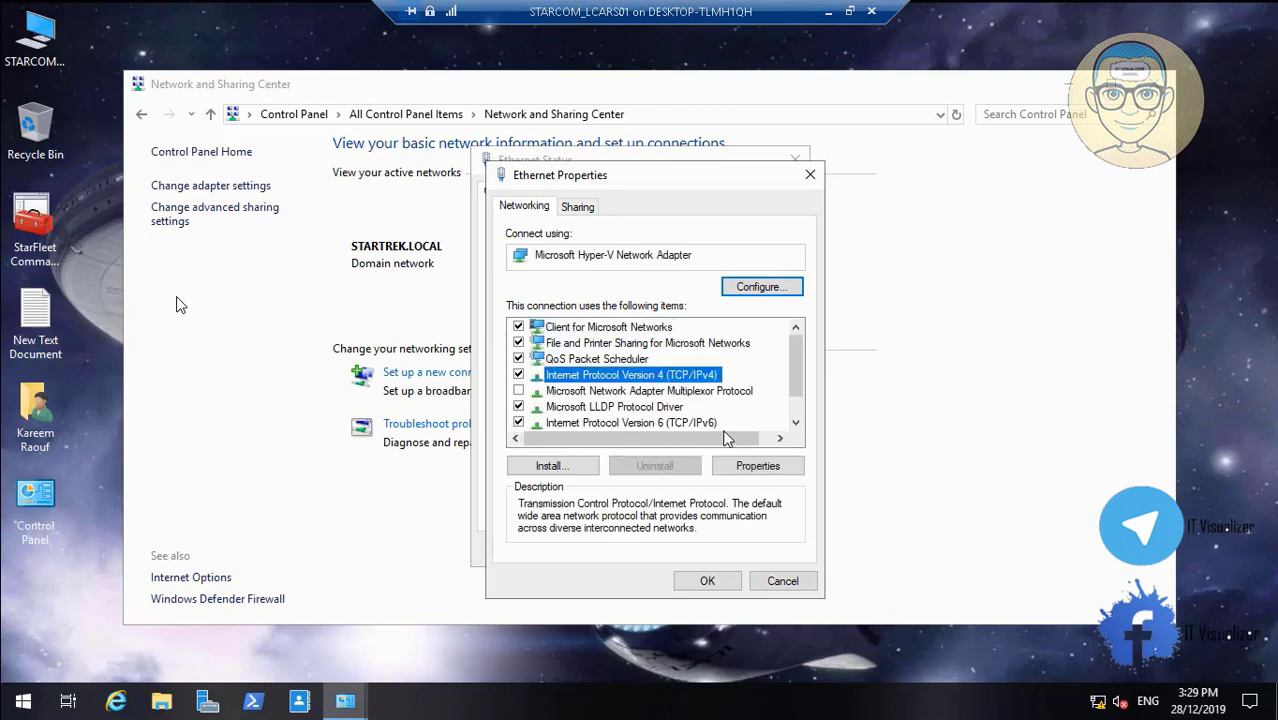
pyautogui.click(750, 466)
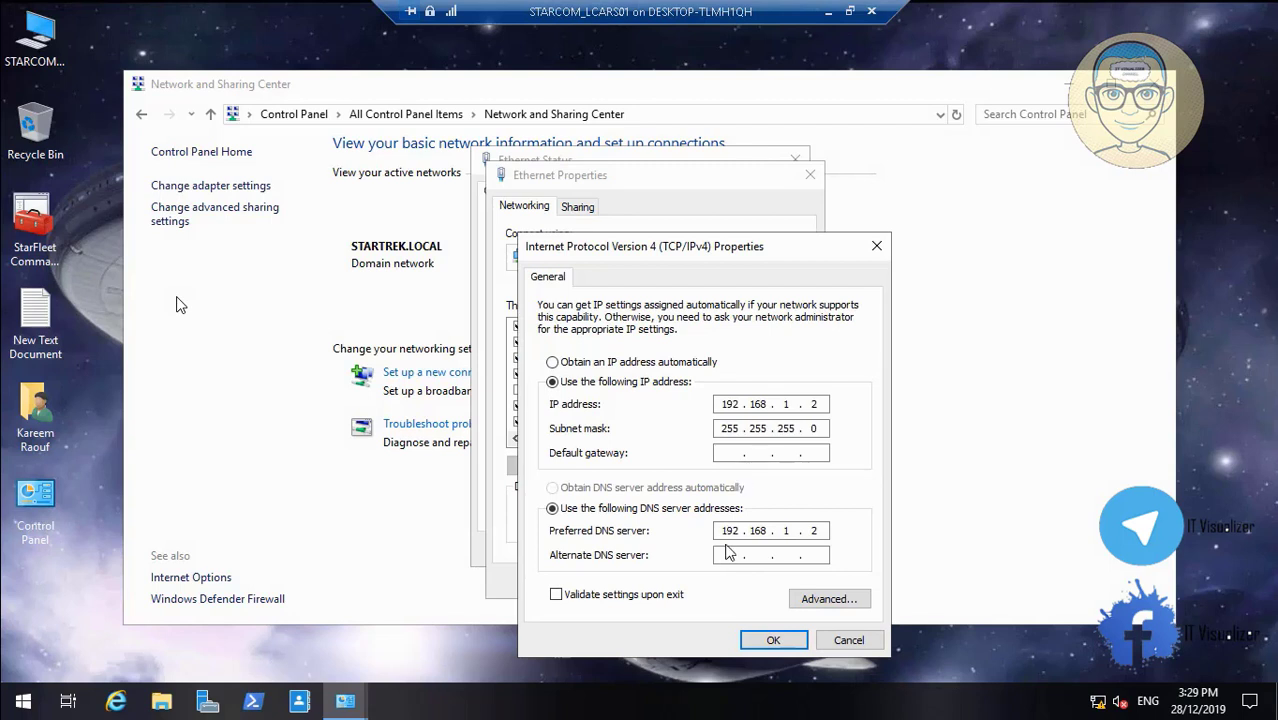
pyautogui.write('192 . 168 . 1 . 3')
pyautogui.click(778, 643)
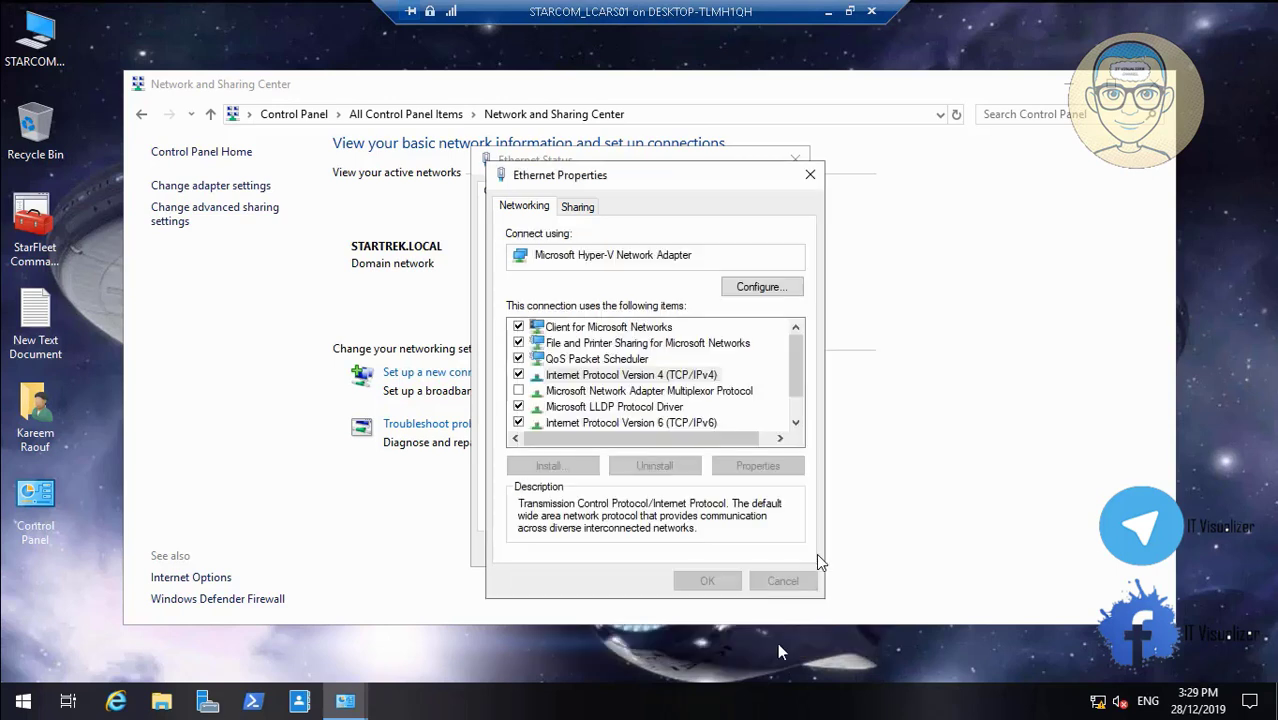
# Set Ethernet's IPv6 alternate DNS server to 11::3 and close its properties and status windows
pyautogui.click(691, 424)
pyautogui.click(758, 465)
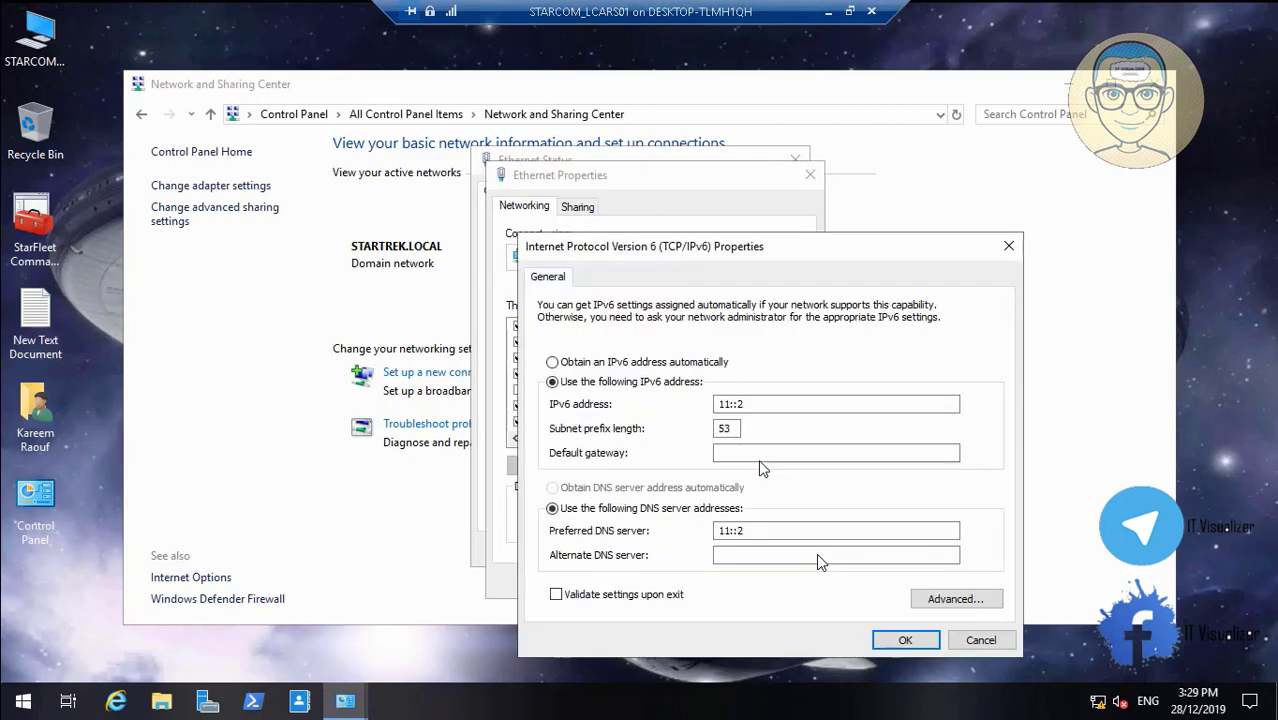
pyautogui.moveTo(790, 533); pyautogui.dragTo(668, 527)
pyautogui.hotkey('ctrl', 'c')
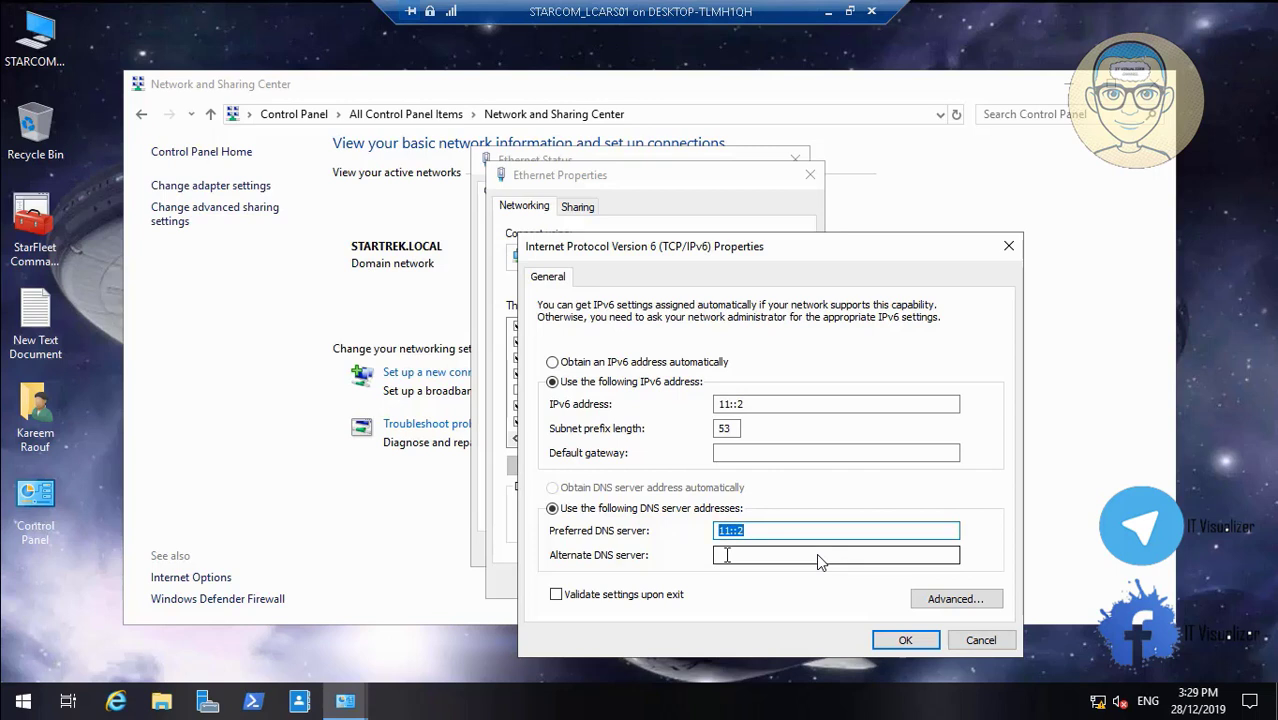
pyautogui.click(727, 555)
pyautogui.hotkey('ctrl', 'v')
pyautogui.press('BackSpace')
pyautogui.write('3')
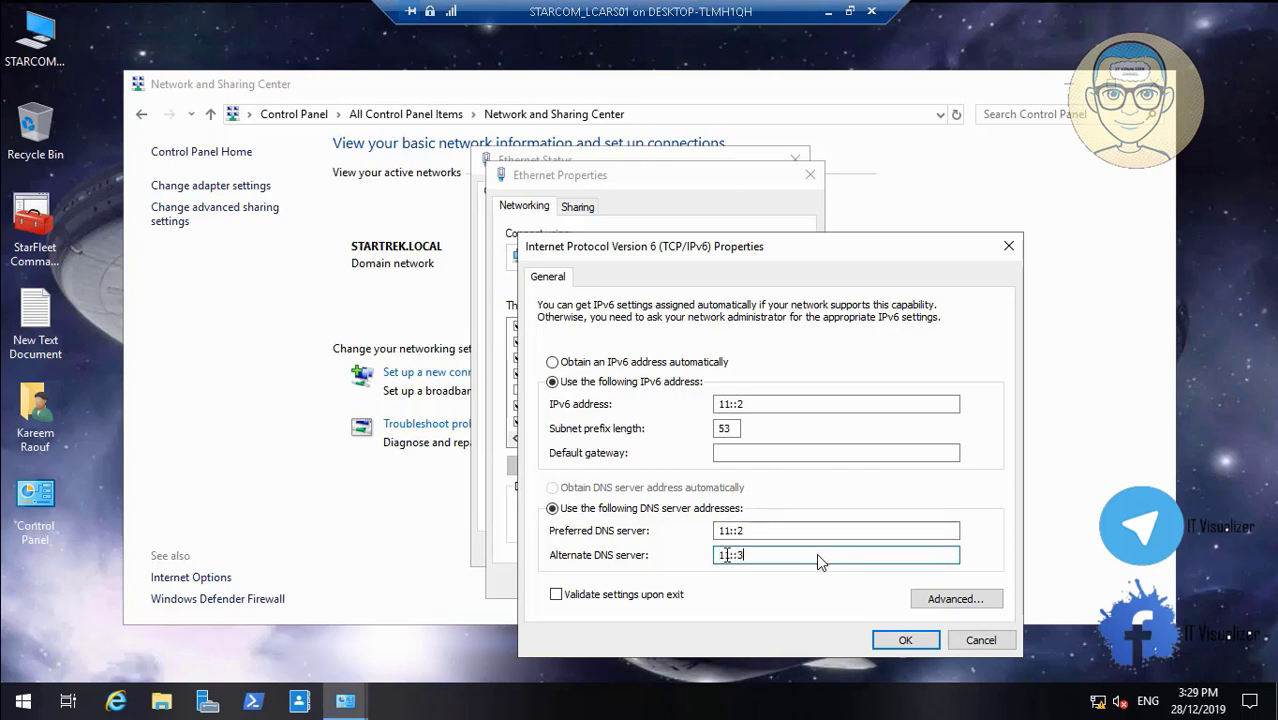
pyautogui.click(890, 645)
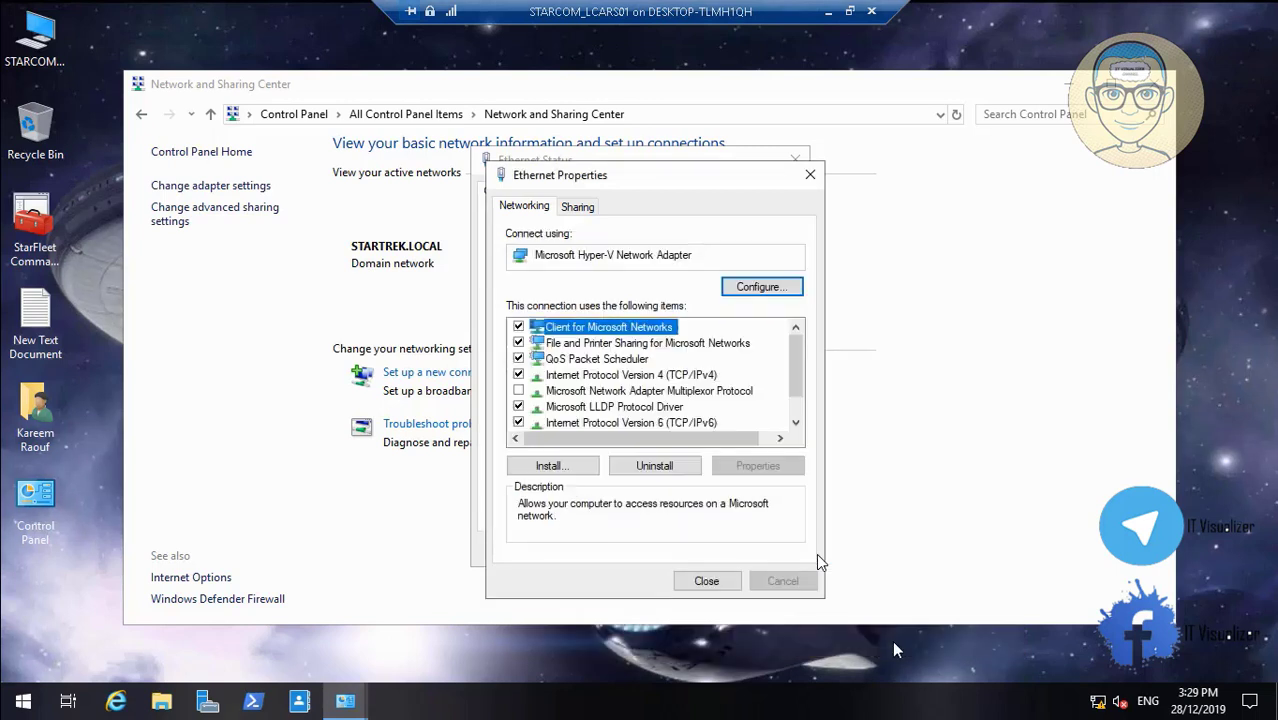
pyautogui.click(718, 584)
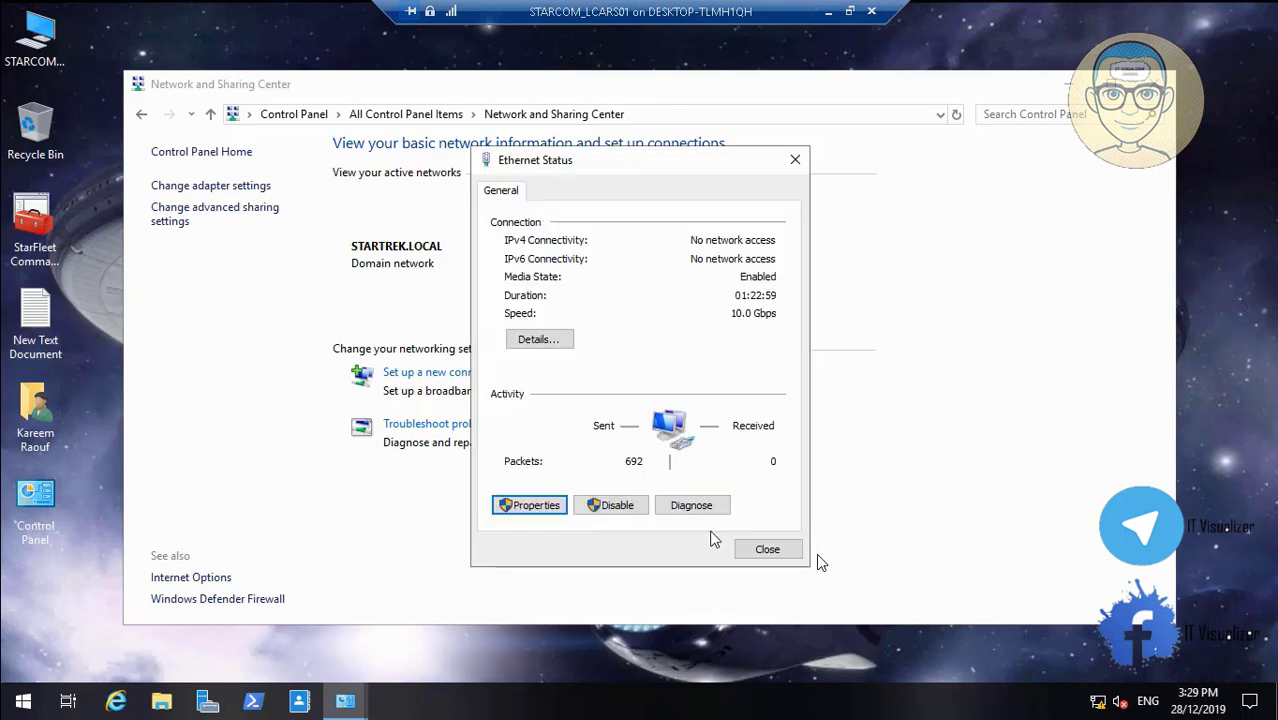
pyautogui.click(767, 549)
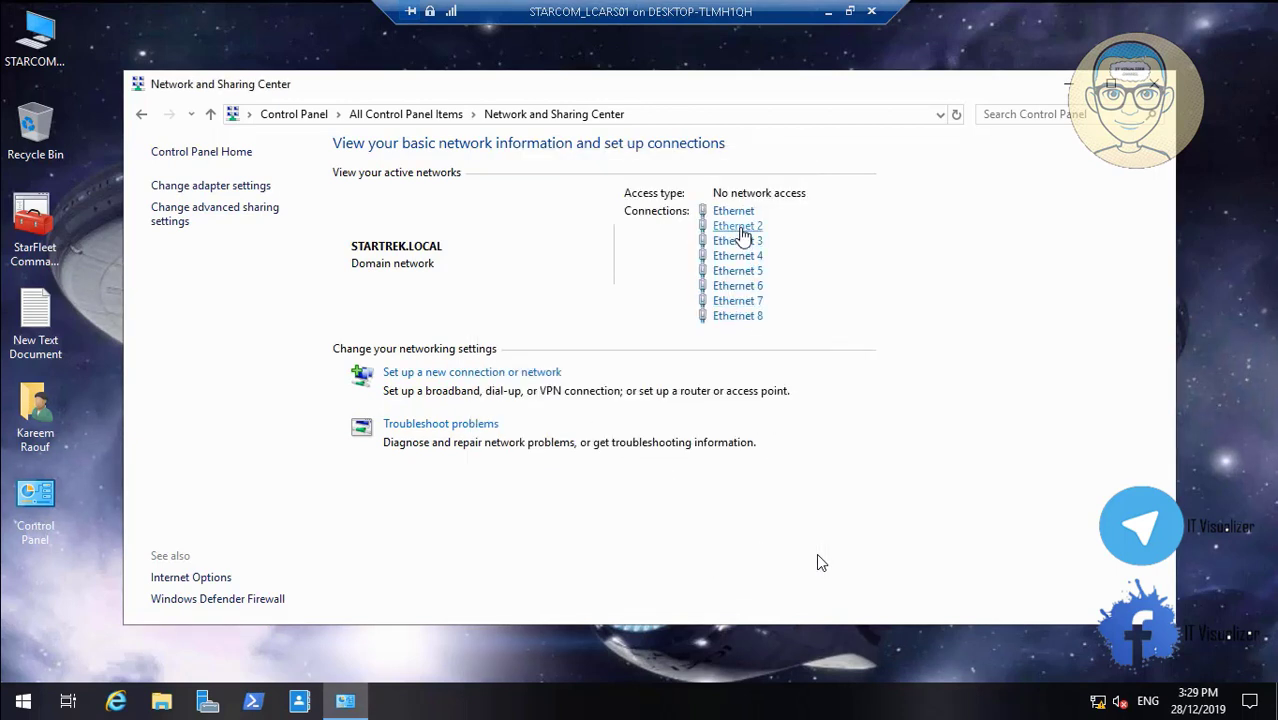
# Set Ethernet 2's IPv4 alternate DNS server to 192.168.2.3
pyautogui.click(740, 227)
pyautogui.click(527, 505)
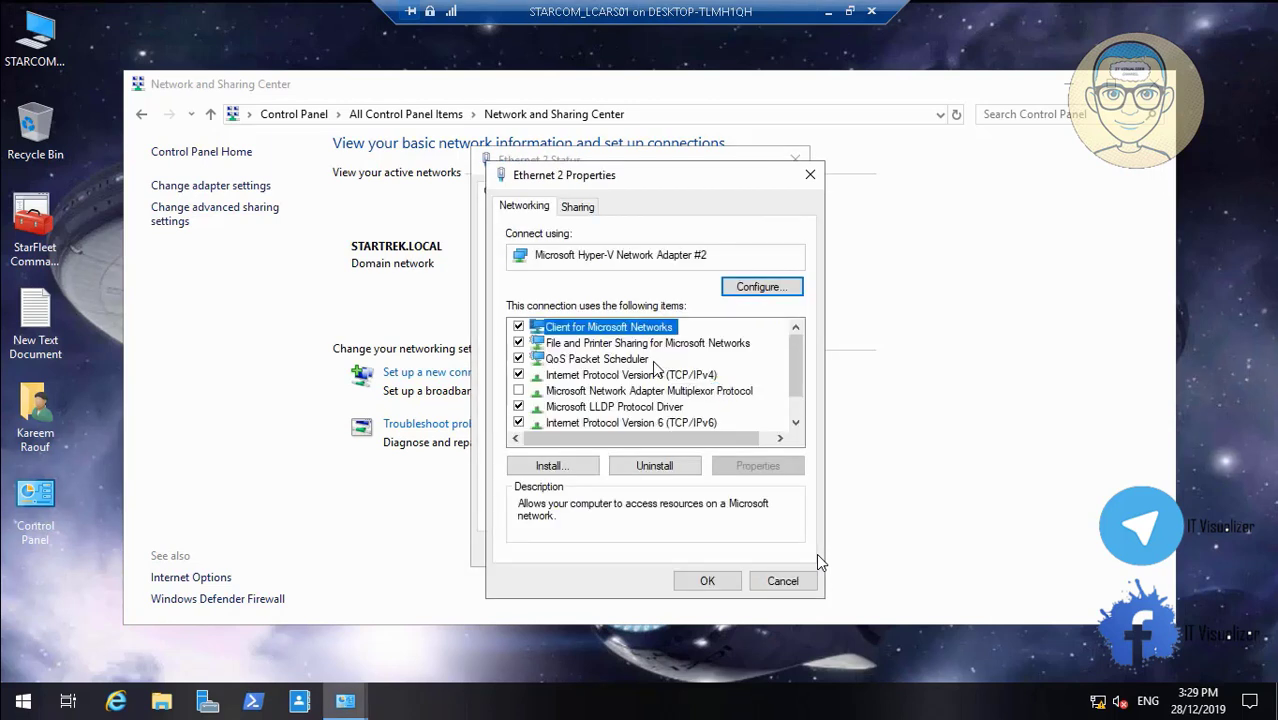
pyautogui.click(657, 375)
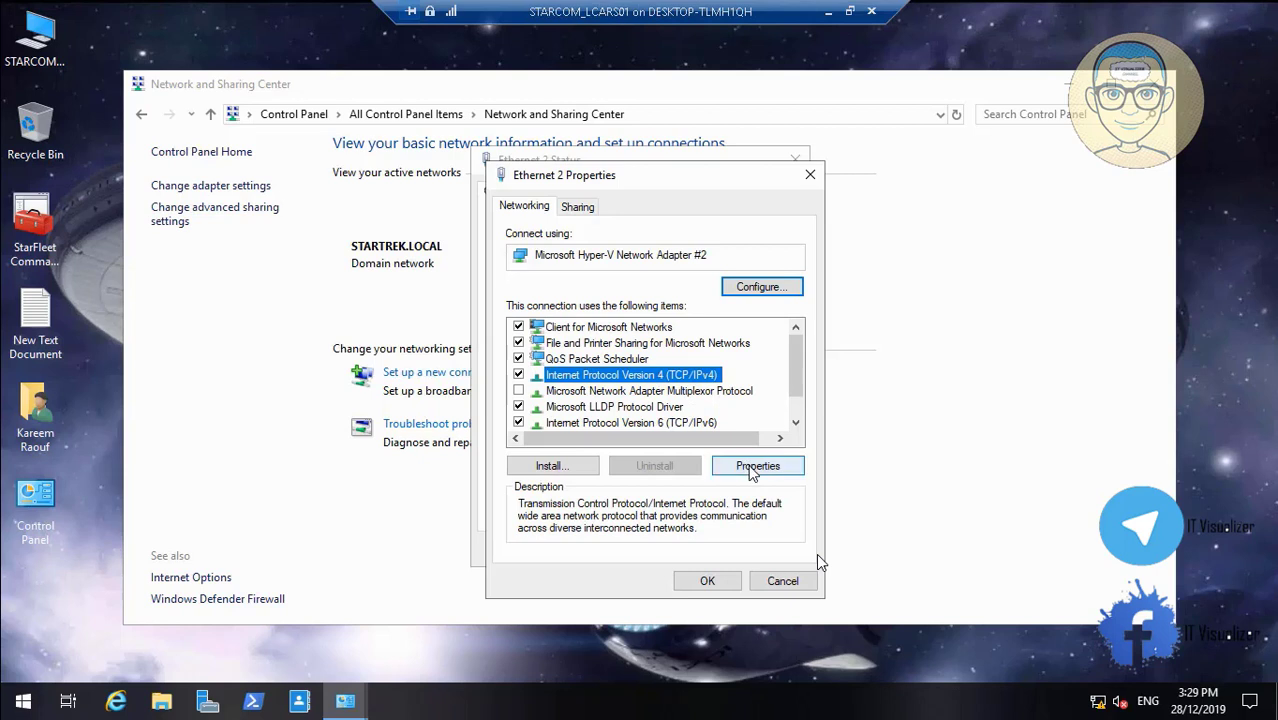
pyautogui.click(752, 466)
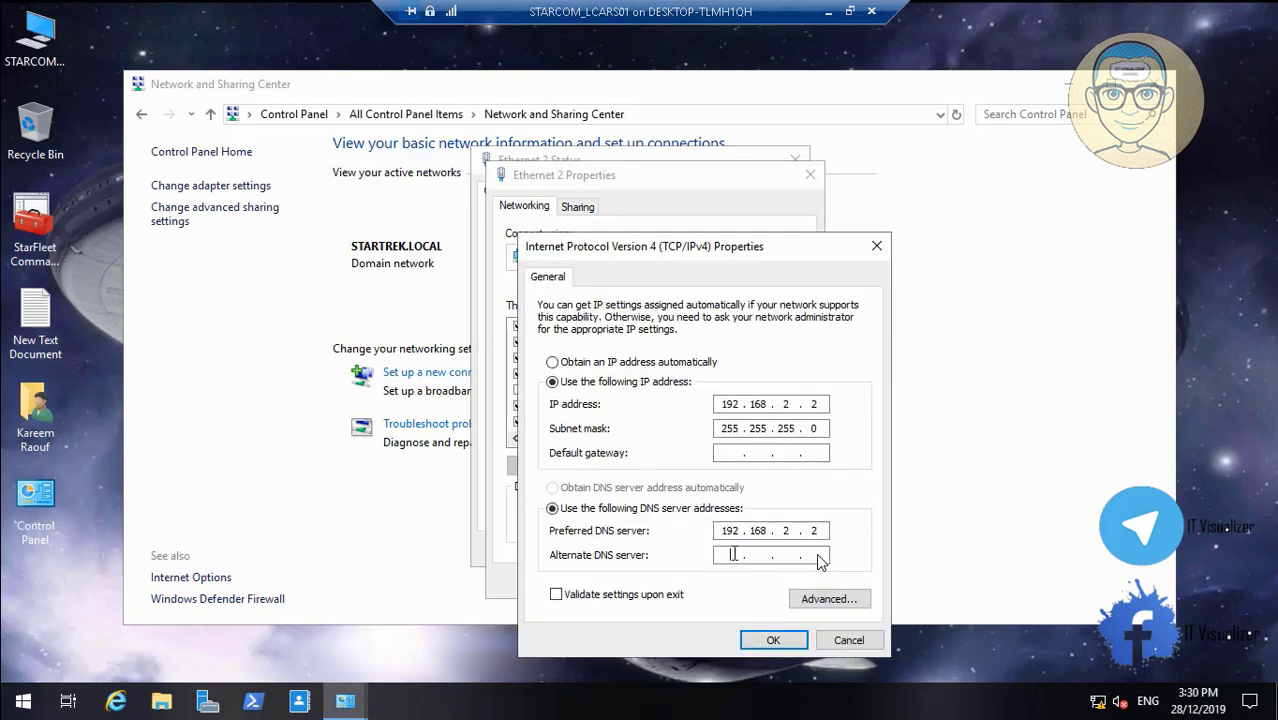
pyautogui.click(820, 560)
pyautogui.write('192168')
pyautogui.write('2.')
pyautogui.write('2')
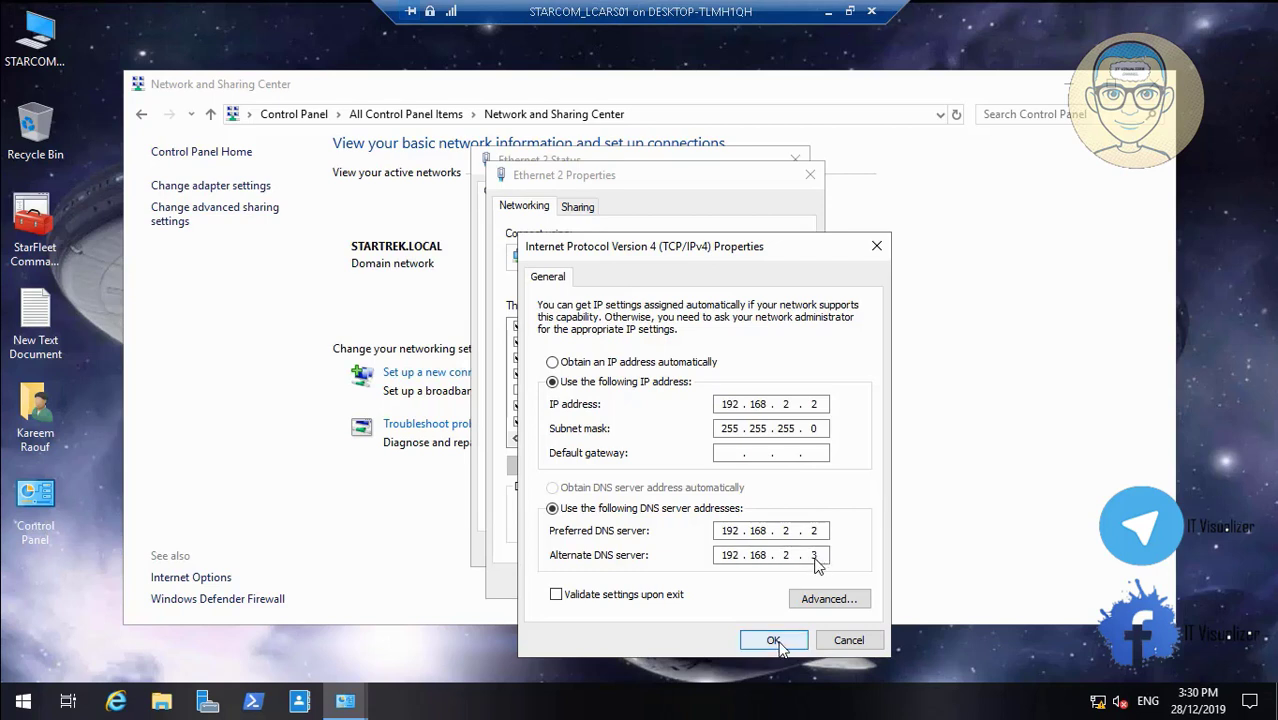
pyautogui.click(773, 640)
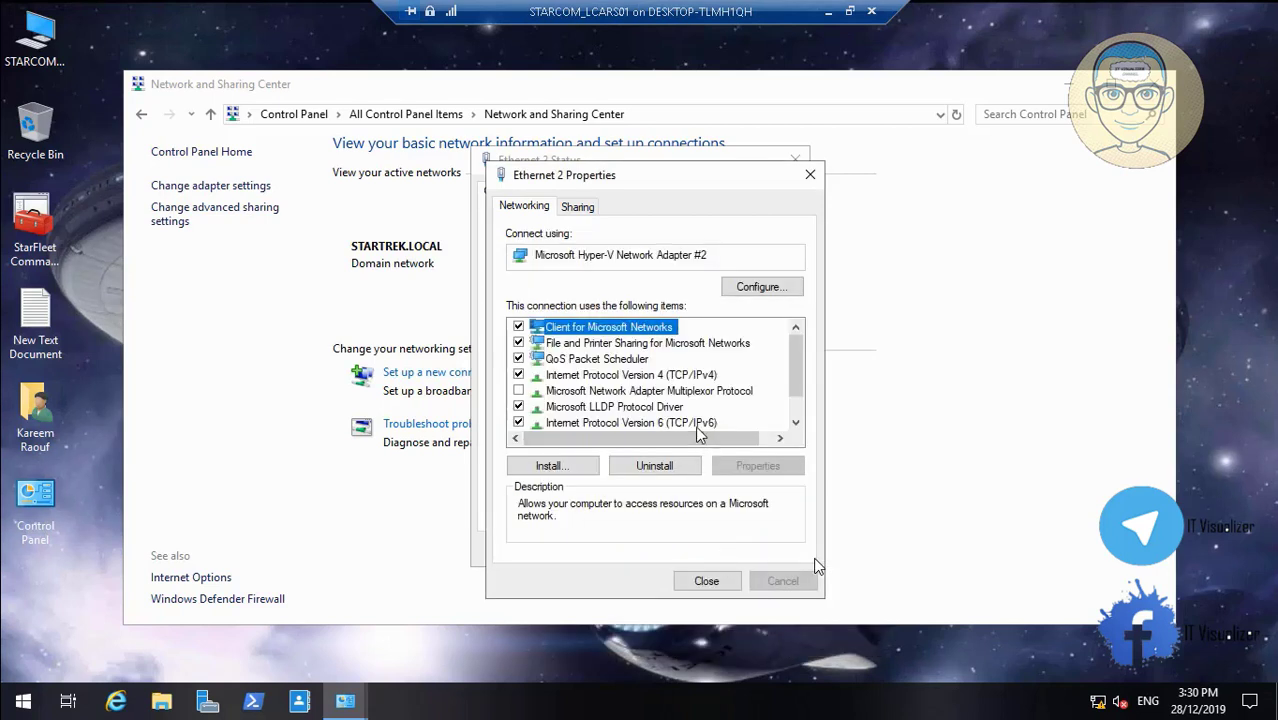
# Set Ethernet 2's IPv6 alternate DNS server to 11:0:0:800::3 and close its windows
pyautogui.click(700, 424)
pyautogui.click(757, 466)
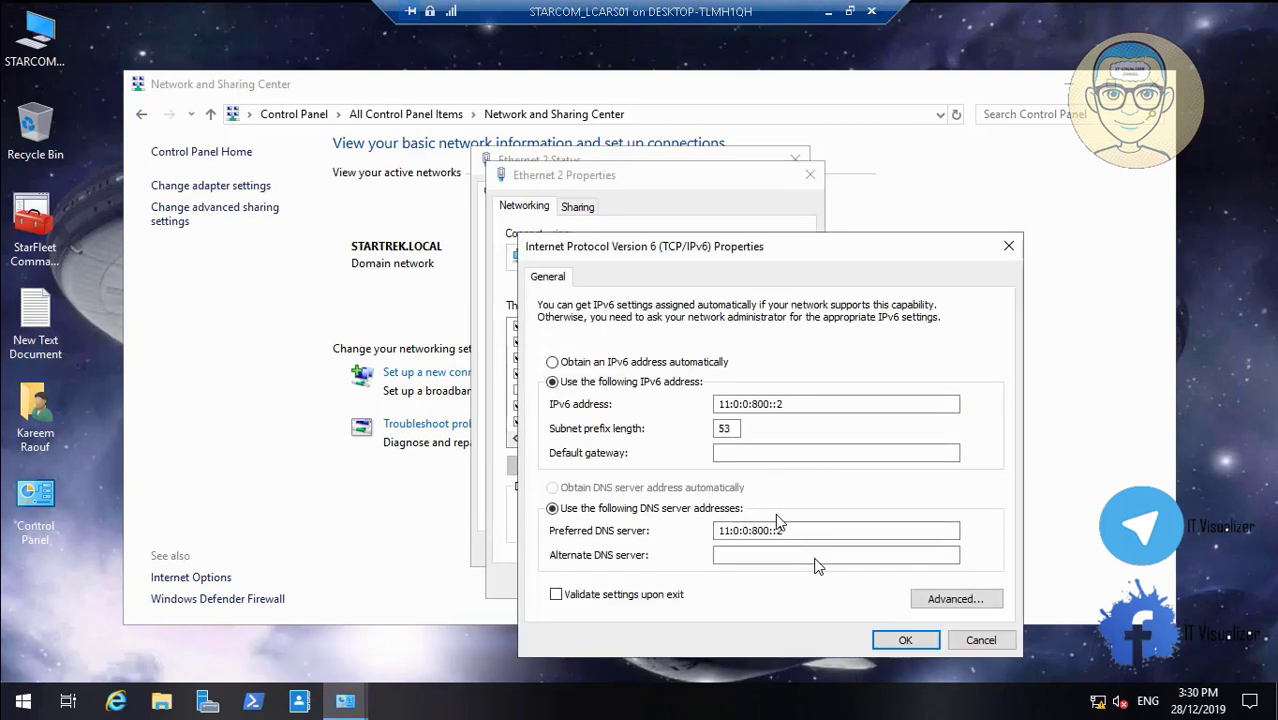
pyautogui.moveTo(791, 531); pyautogui.dragTo(687, 516)
pyautogui.hotkey('ctrl', 'c')
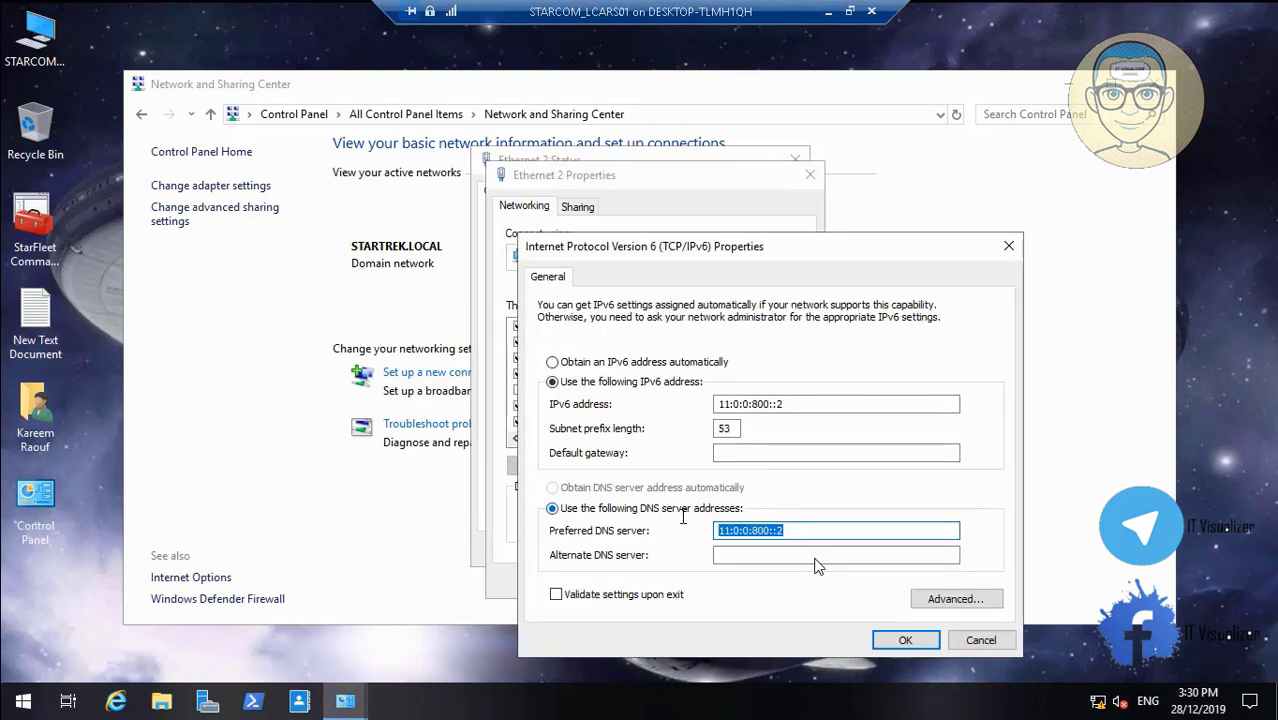
pyautogui.click(720, 555)
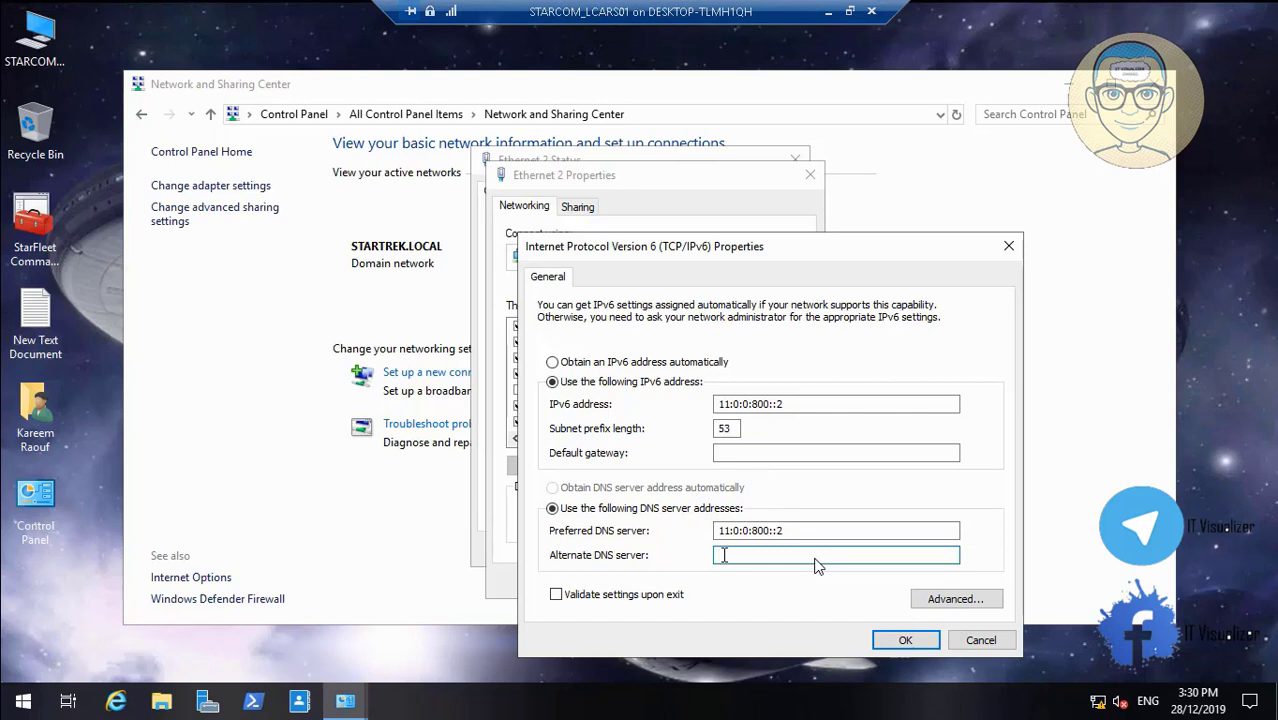
pyautogui.hotkey('ctrl', 'v')
pyautogui.click(903, 641)
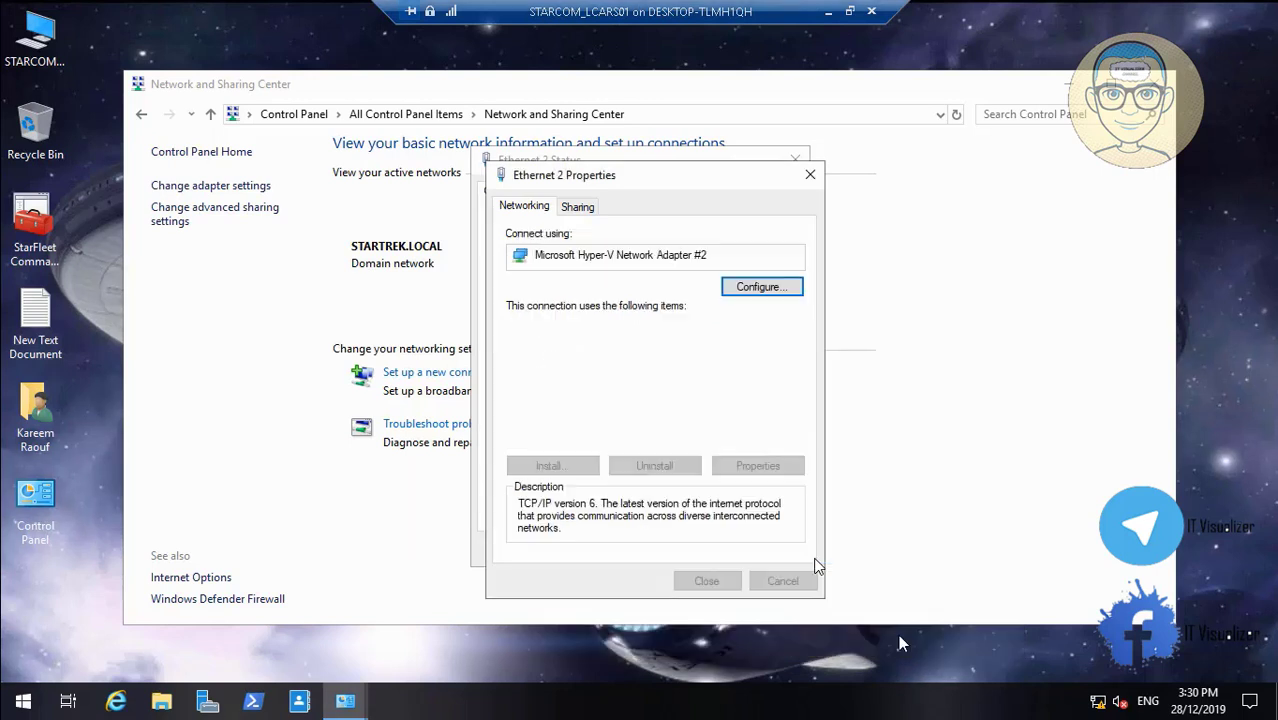
pyautogui.click(712, 584)
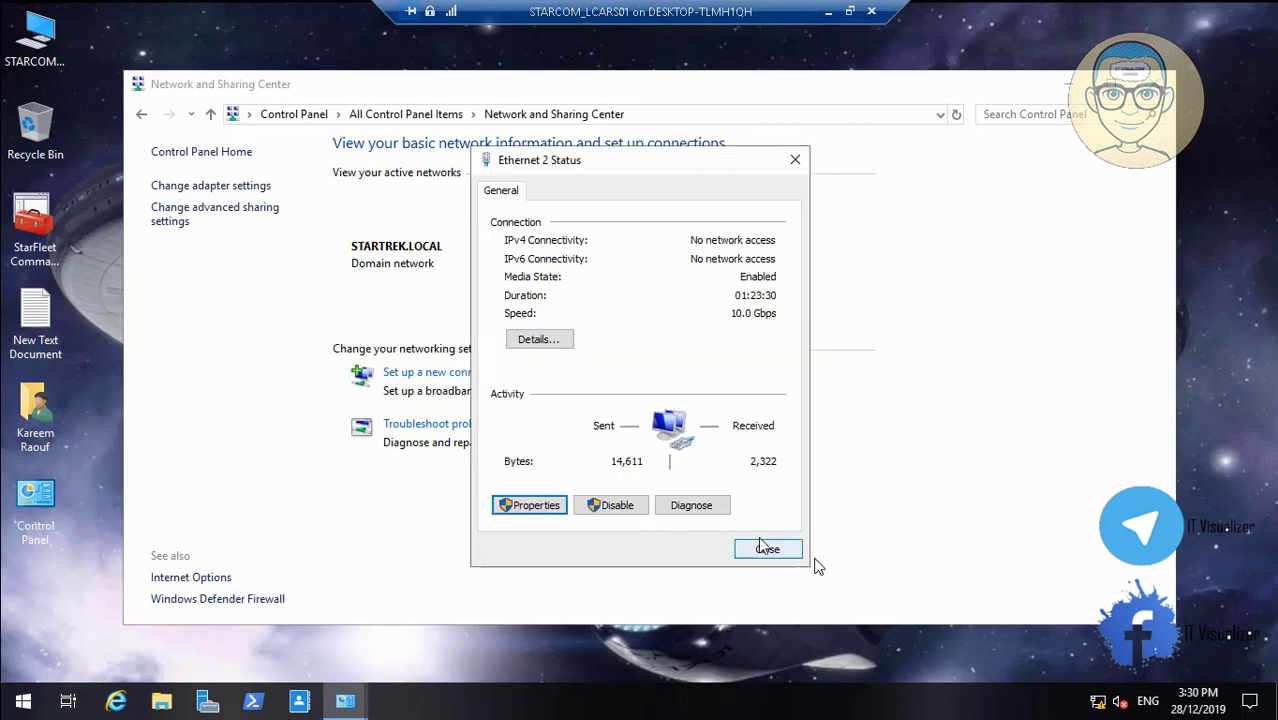
pyautogui.press('Escape')
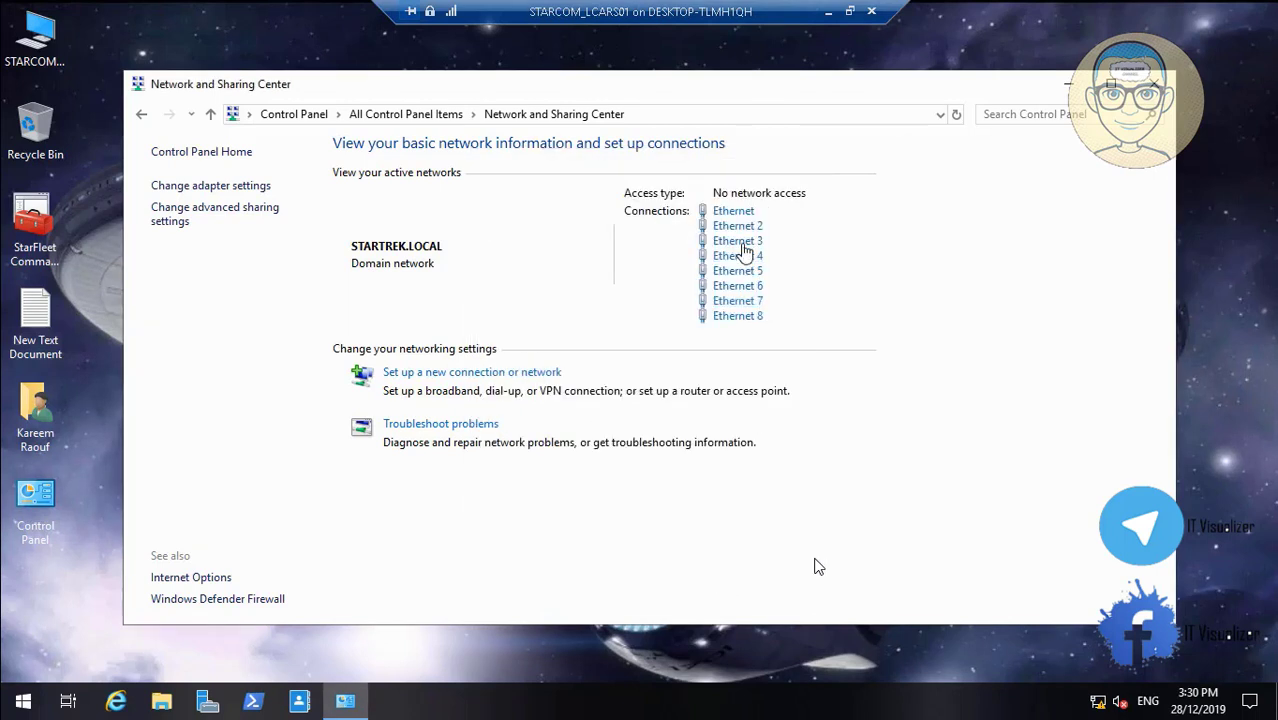
# Fill in Ethernet 3's IPv4 alternate DNS server and save it
pyautogui.click(728, 246)
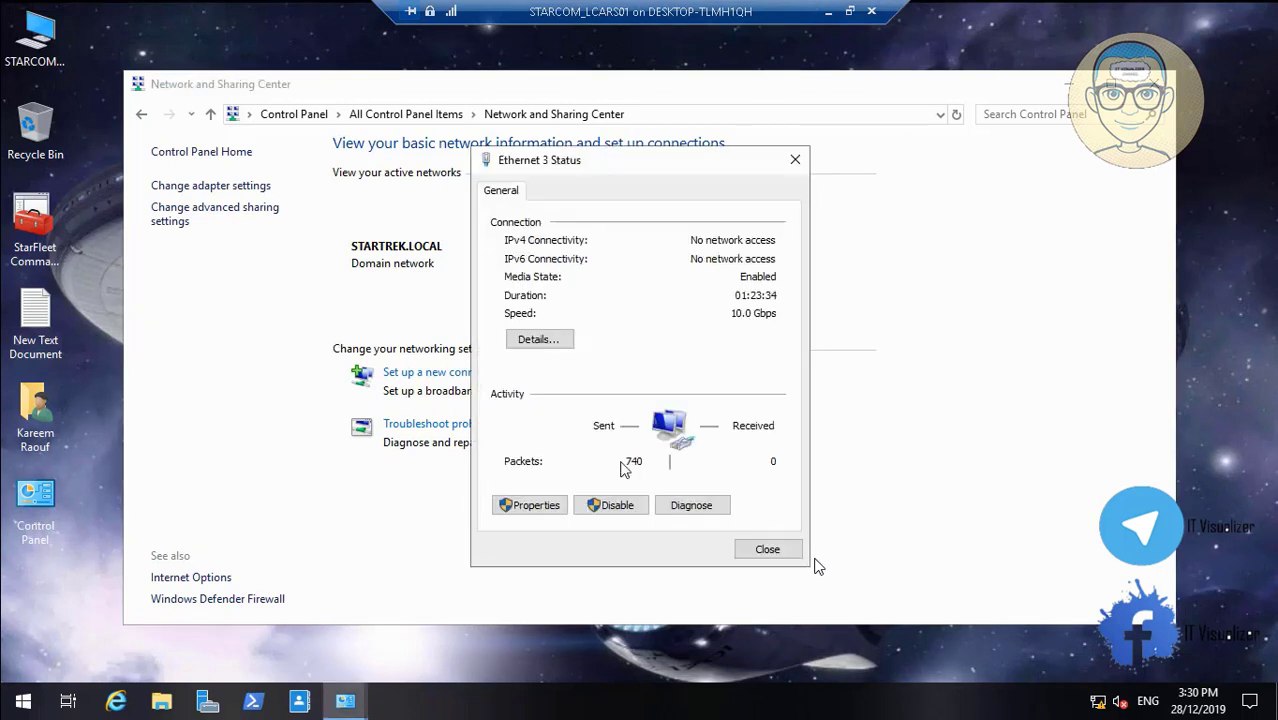
pyautogui.click(533, 505)
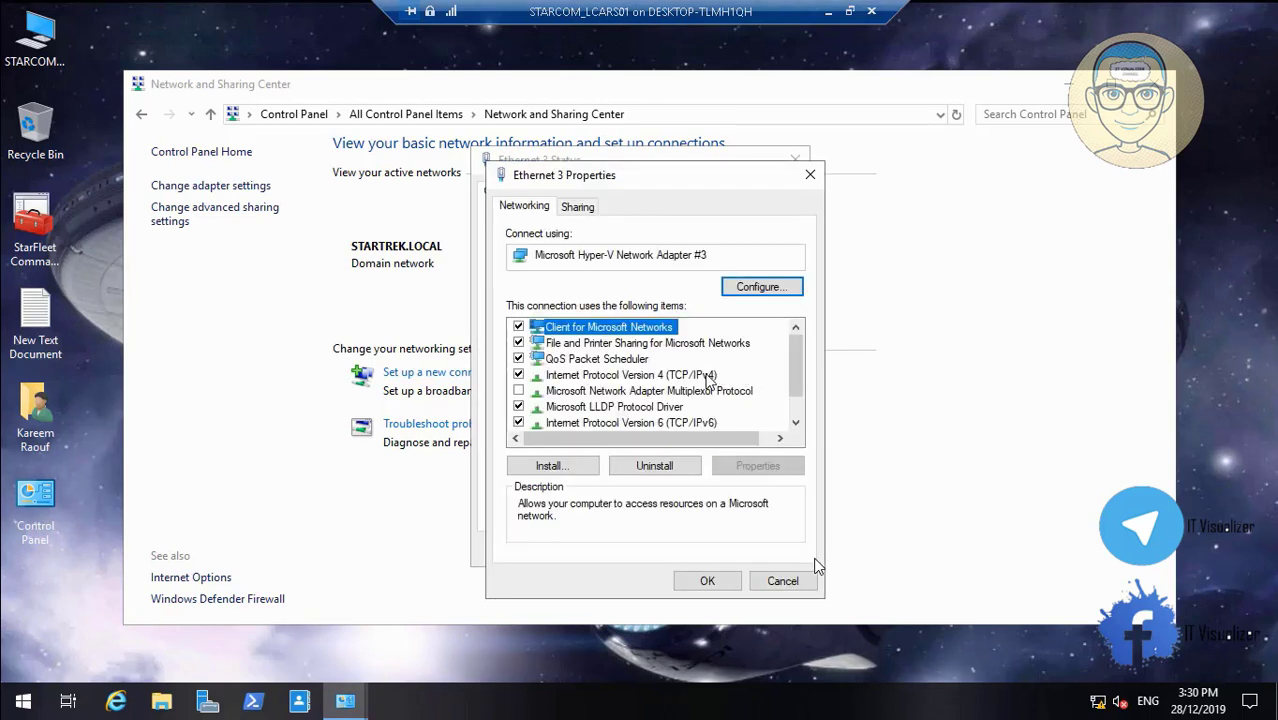
pyautogui.click(706, 375)
pyautogui.click(757, 465)
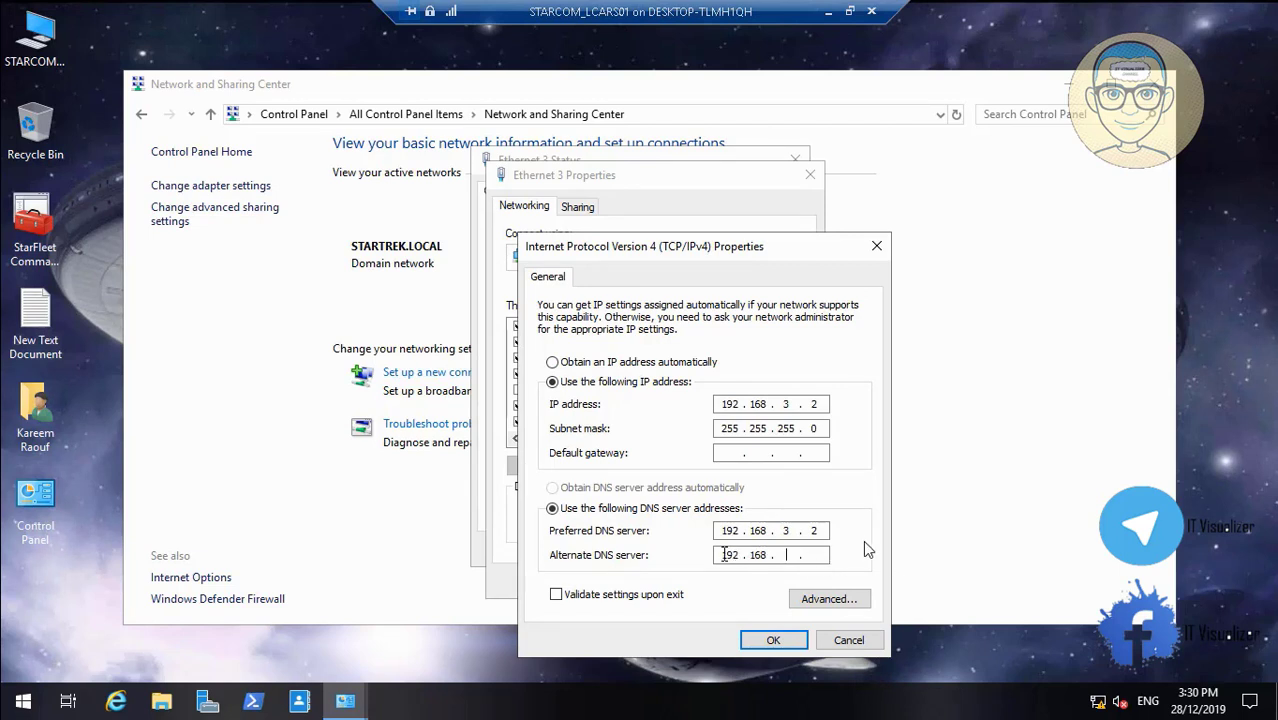
pyautogui.write('3')
pyautogui.click(785, 642)
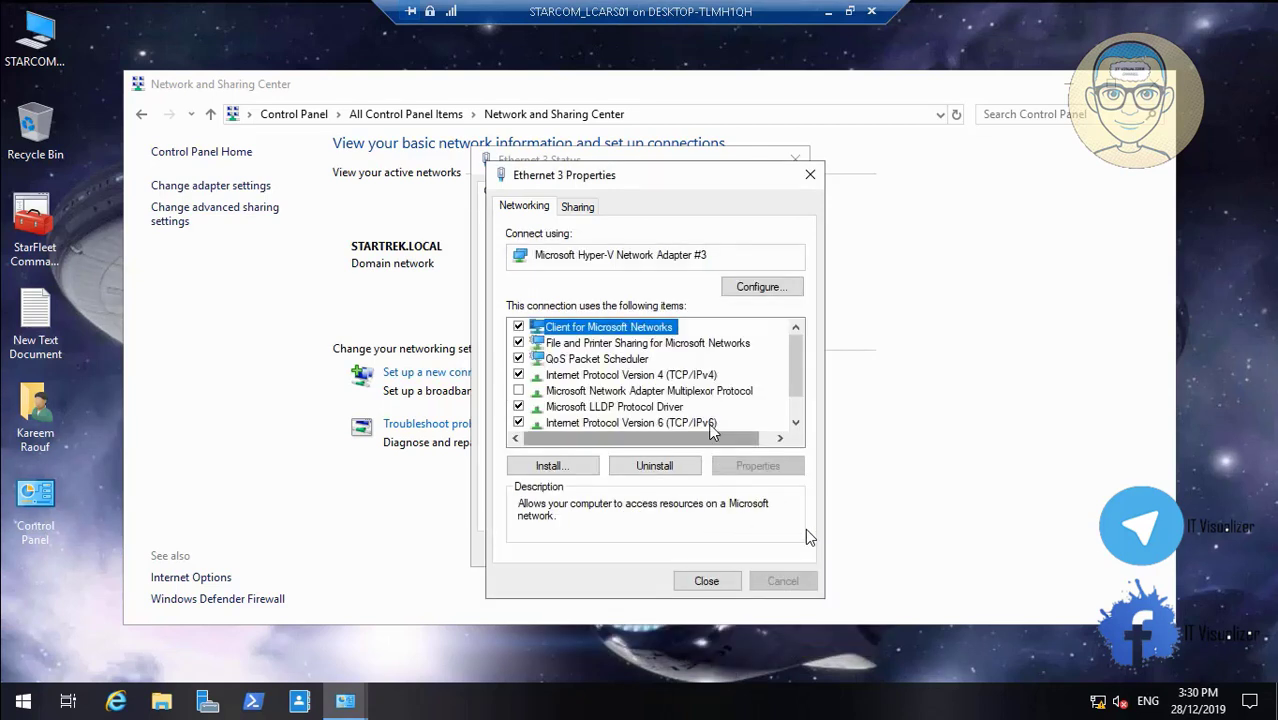
# Set Ethernet 3's IPv6 alternate DNS server to 11:0:0:1000::3 and close its windows
pyautogui.click(700, 422)
pyautogui.click(752, 467)
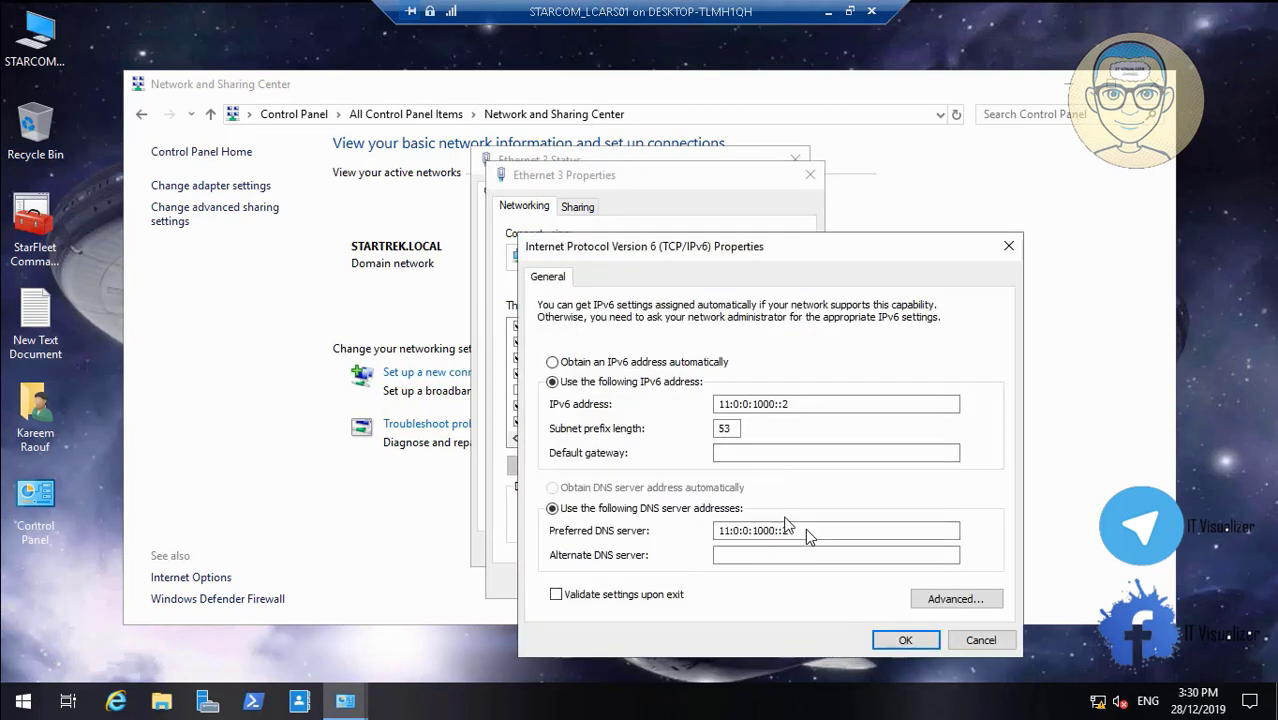
pyautogui.moveTo(798, 532); pyautogui.dragTo(689, 523)
pyautogui.hotkey('ctrl', 'c')
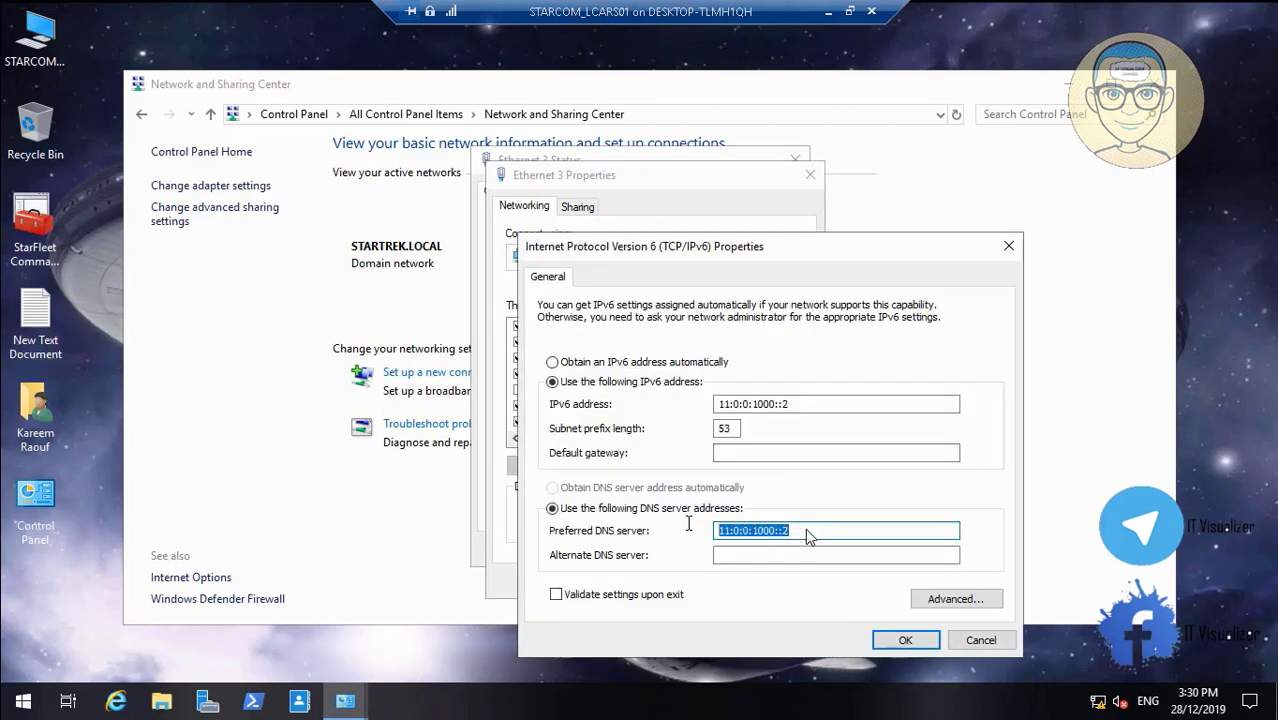
pyautogui.click(731, 556)
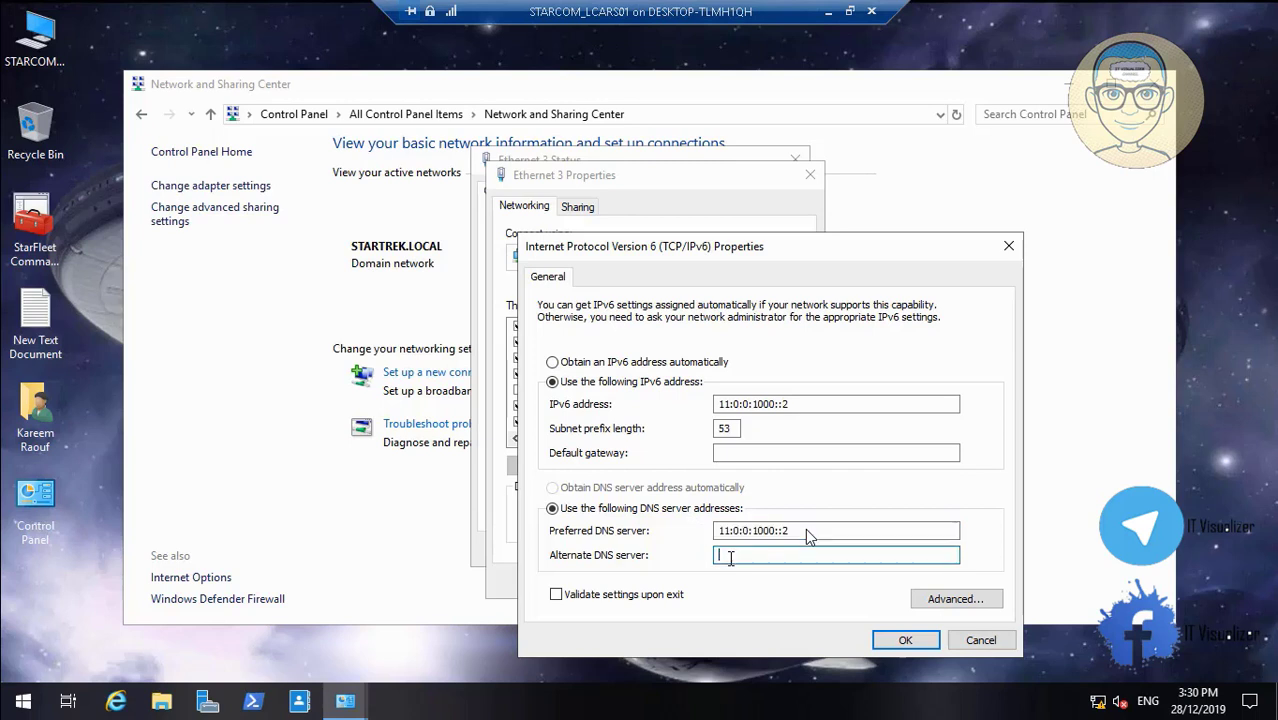
pyautogui.hotkey('ctrl', 'v')
pyautogui.click(891, 648)
pyautogui.click(722, 580)
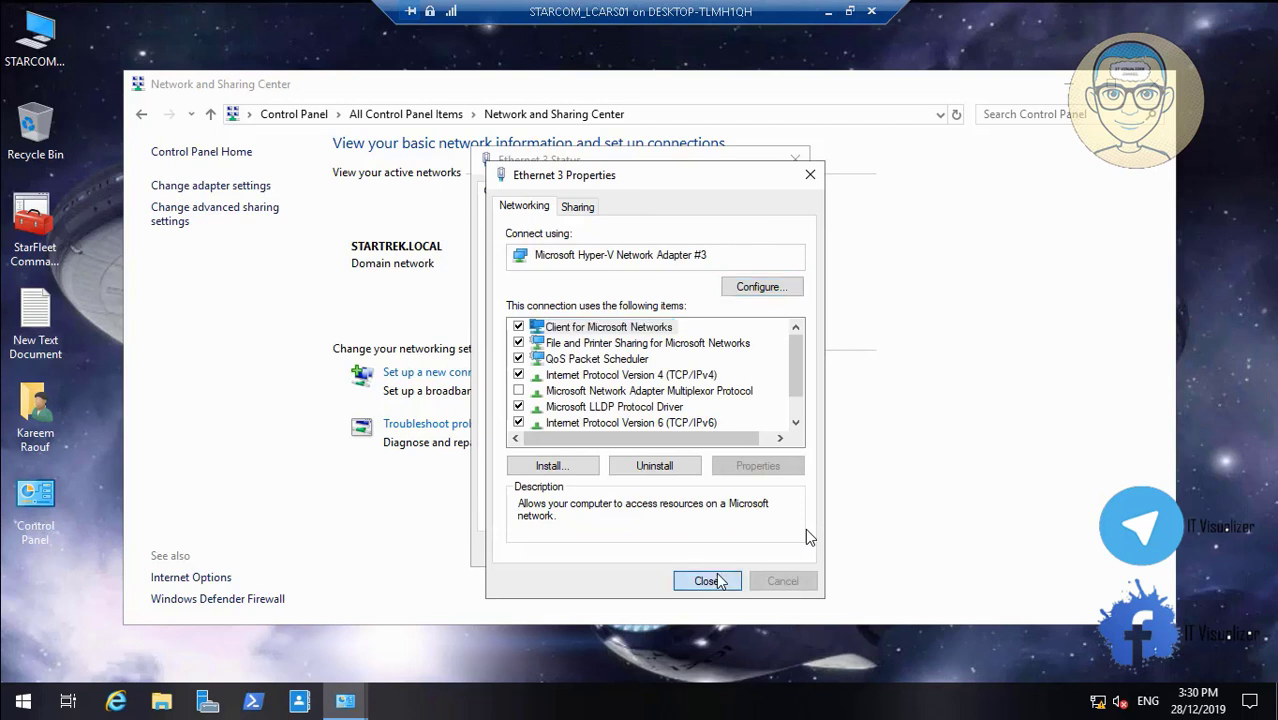
pyautogui.click(762, 549)
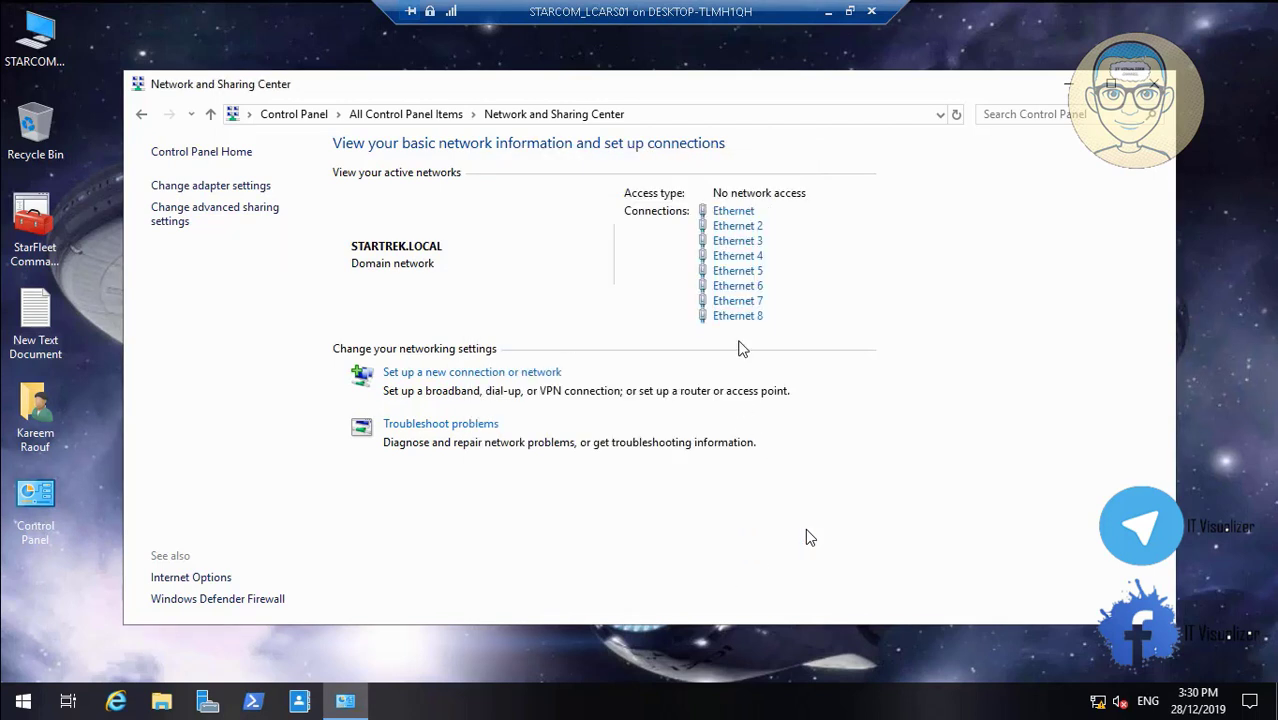
# Set Ethernet 4's IPv4 alternate DNS server to 192.168.4.3
pyautogui.click(740, 256)
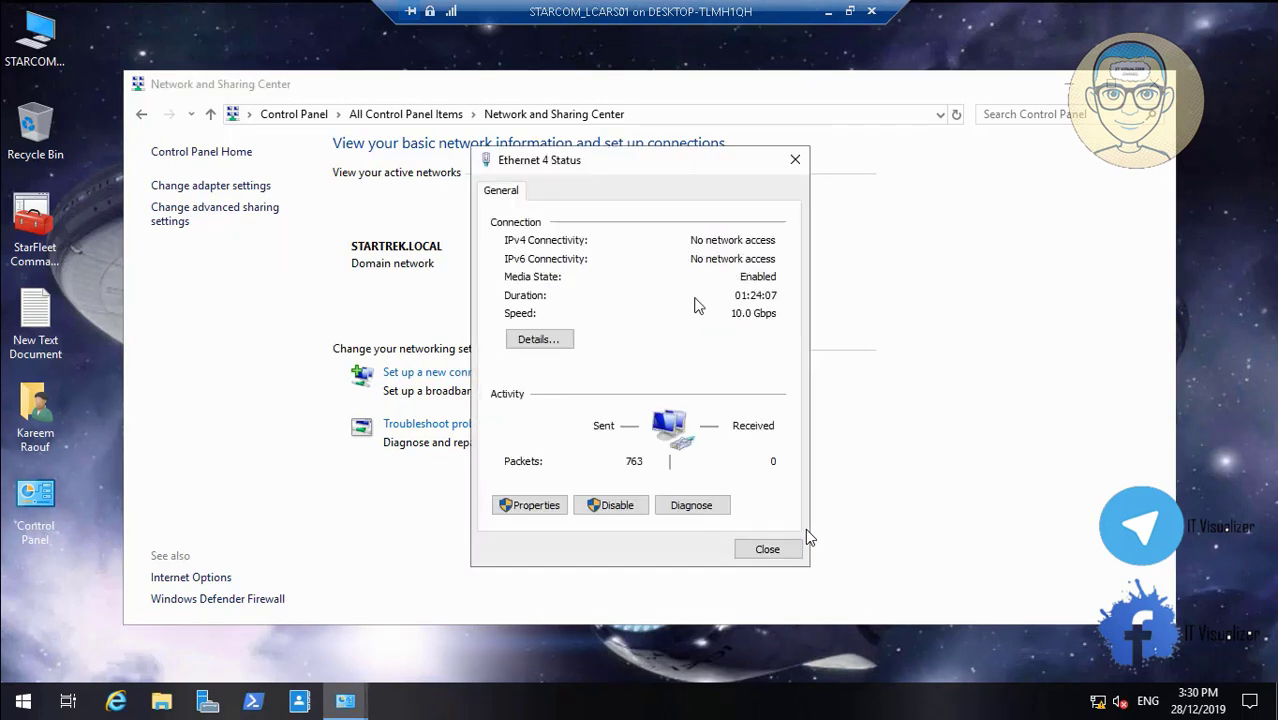
pyautogui.click(545, 505)
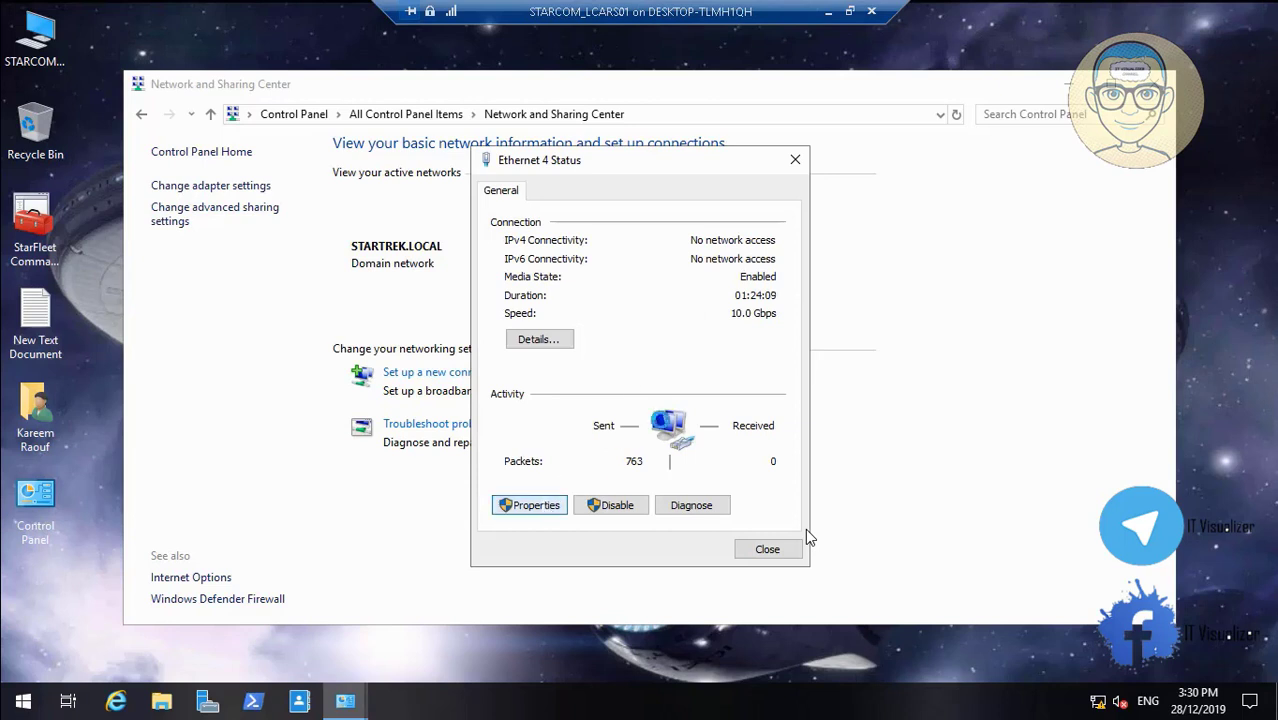
pyautogui.click(704, 375)
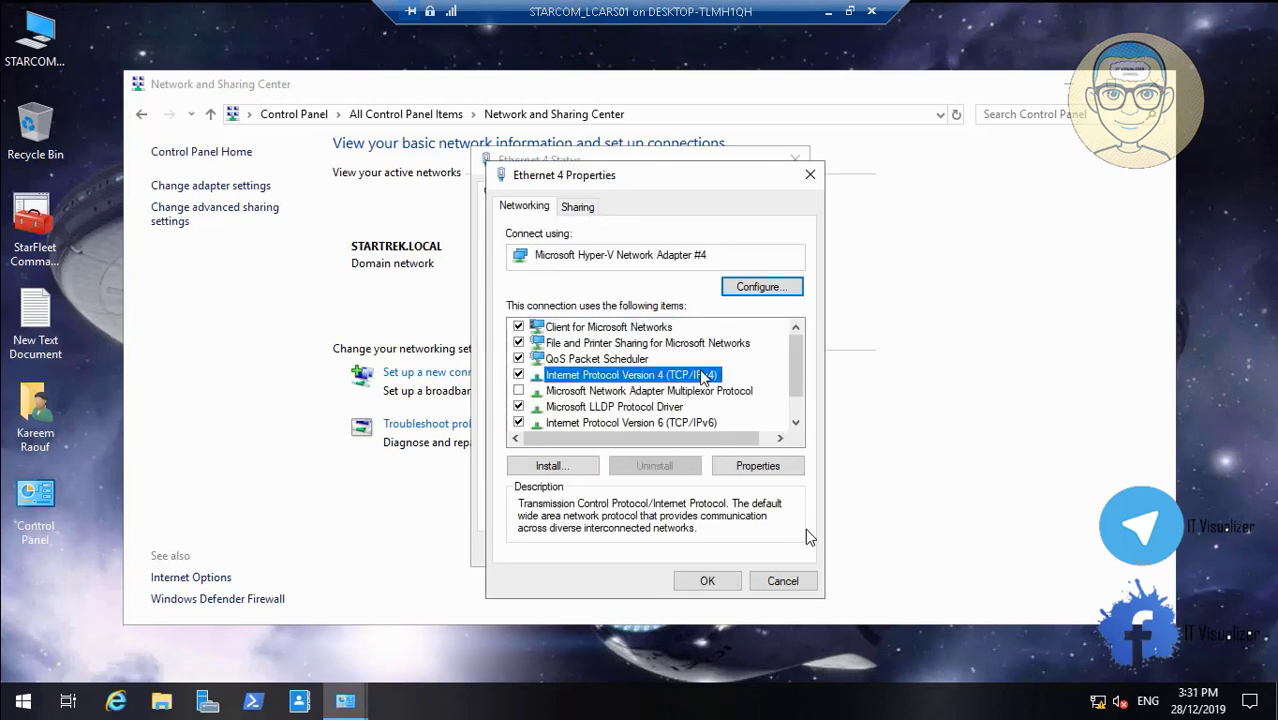
pyautogui.click(758, 466)
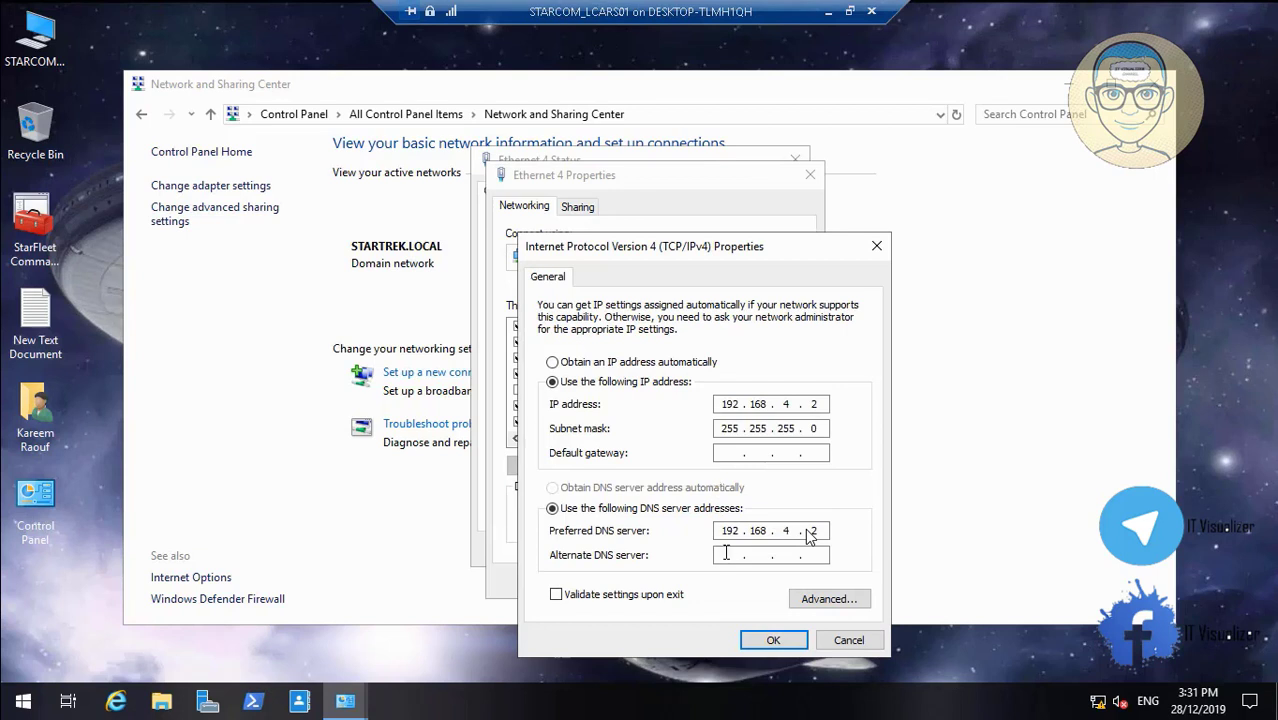
pyautogui.click(727, 553)
pyautogui.write('192')
pyautogui.write('168.4.3')
pyautogui.click(773, 640)
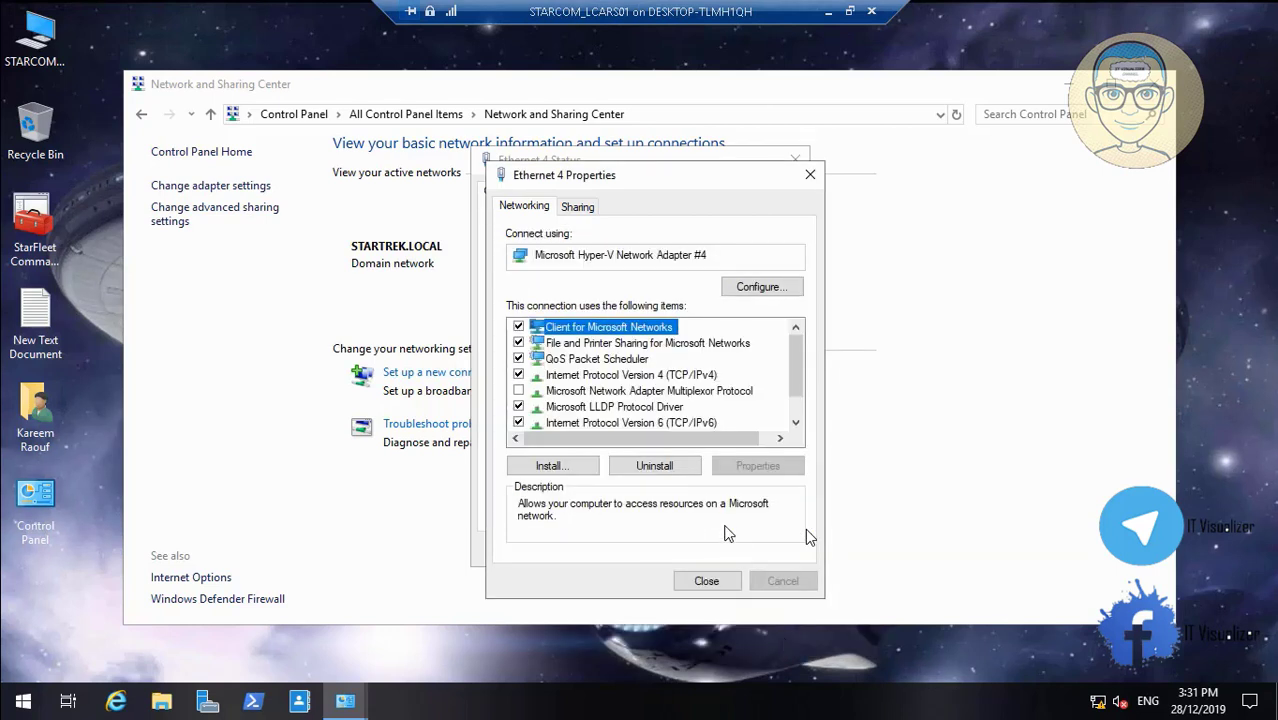
# Set Ethernet 4's IPv6 alternate DNS server to 11:0:0:1800::3 and close its windows
pyautogui.click(690, 423)
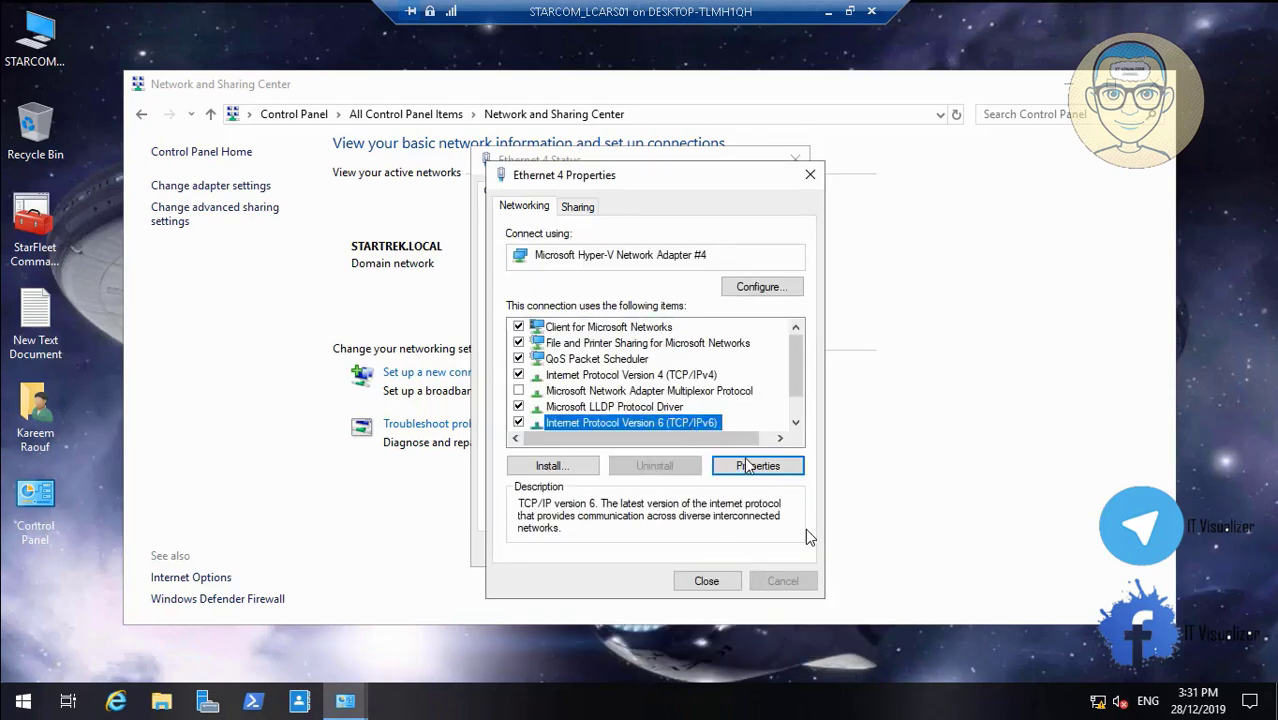
pyautogui.click(747, 466)
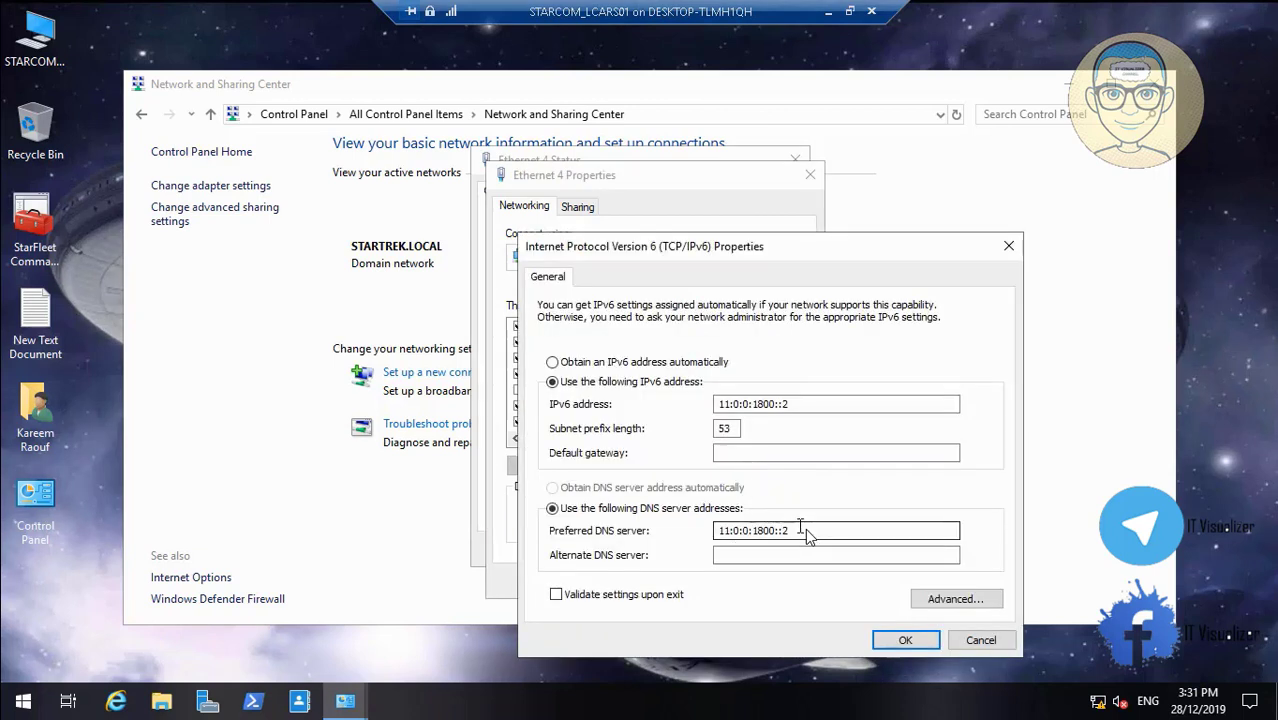
pyautogui.moveTo(800, 525); pyautogui.dragTo(668, 518)
pyautogui.hotkey('ctrl', 'c')
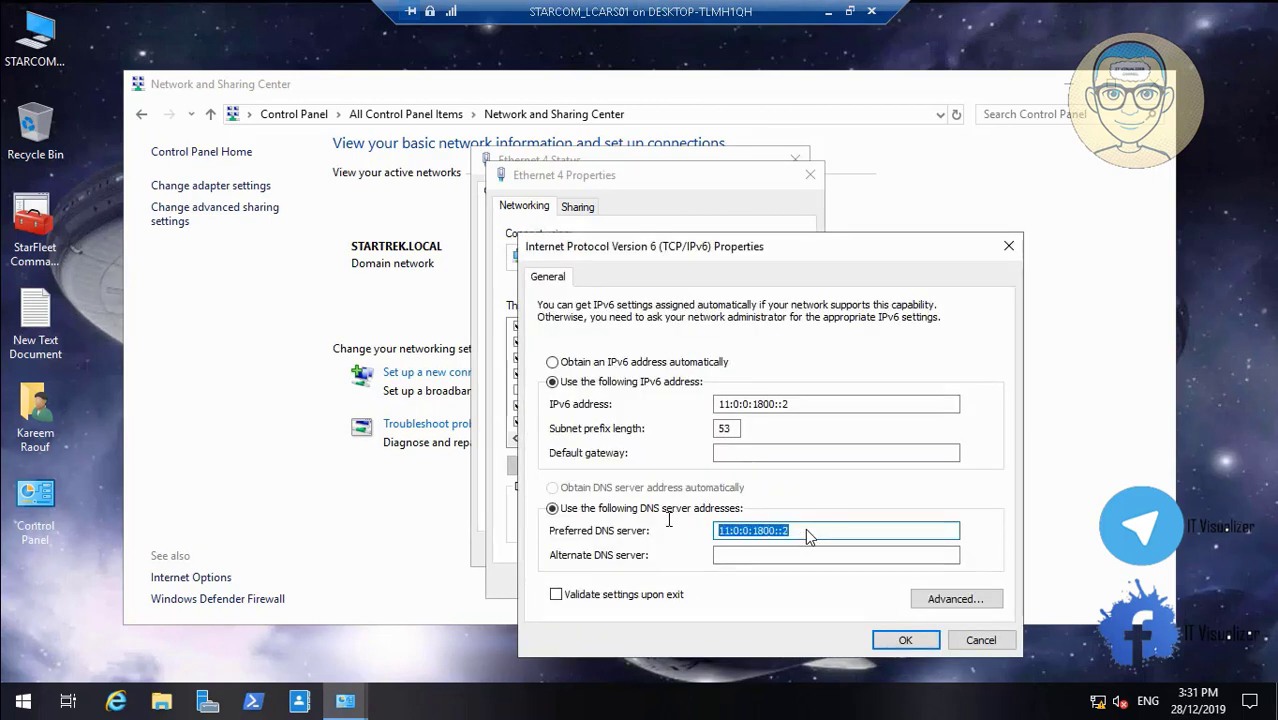
pyautogui.click(732, 554)
pyautogui.hotkey('ctrl', 'v')
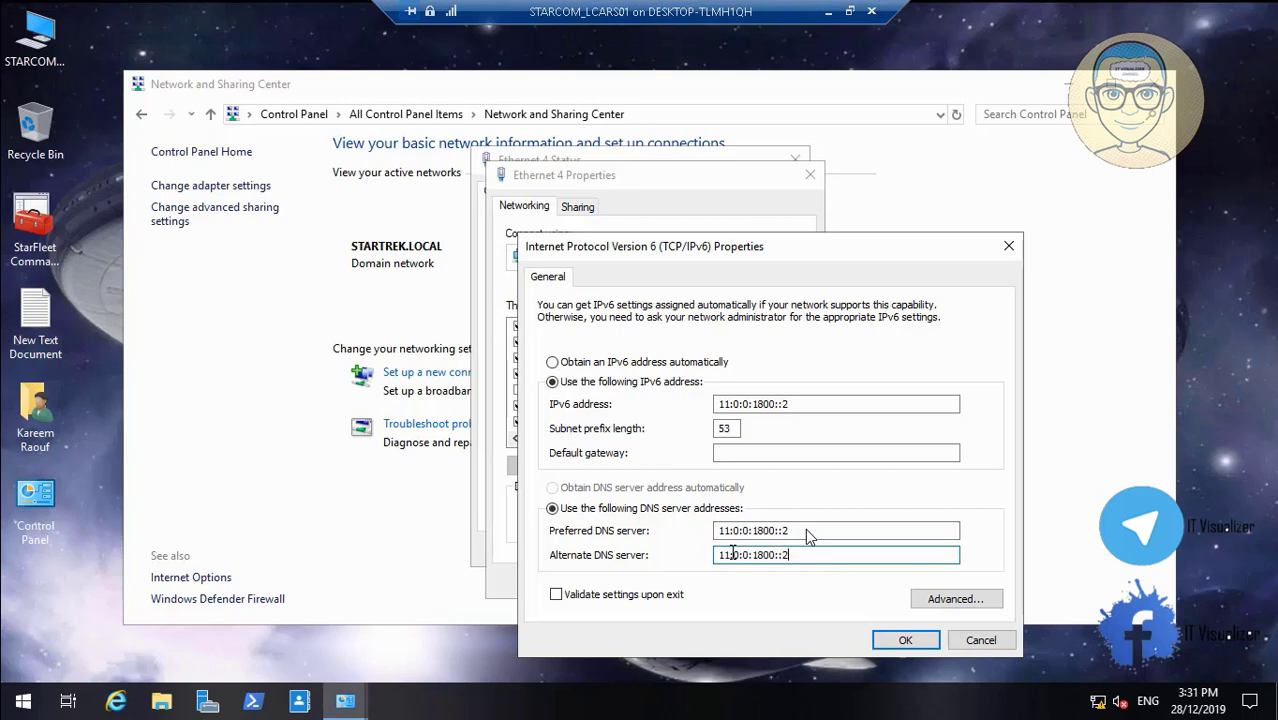
pyautogui.click(888, 638)
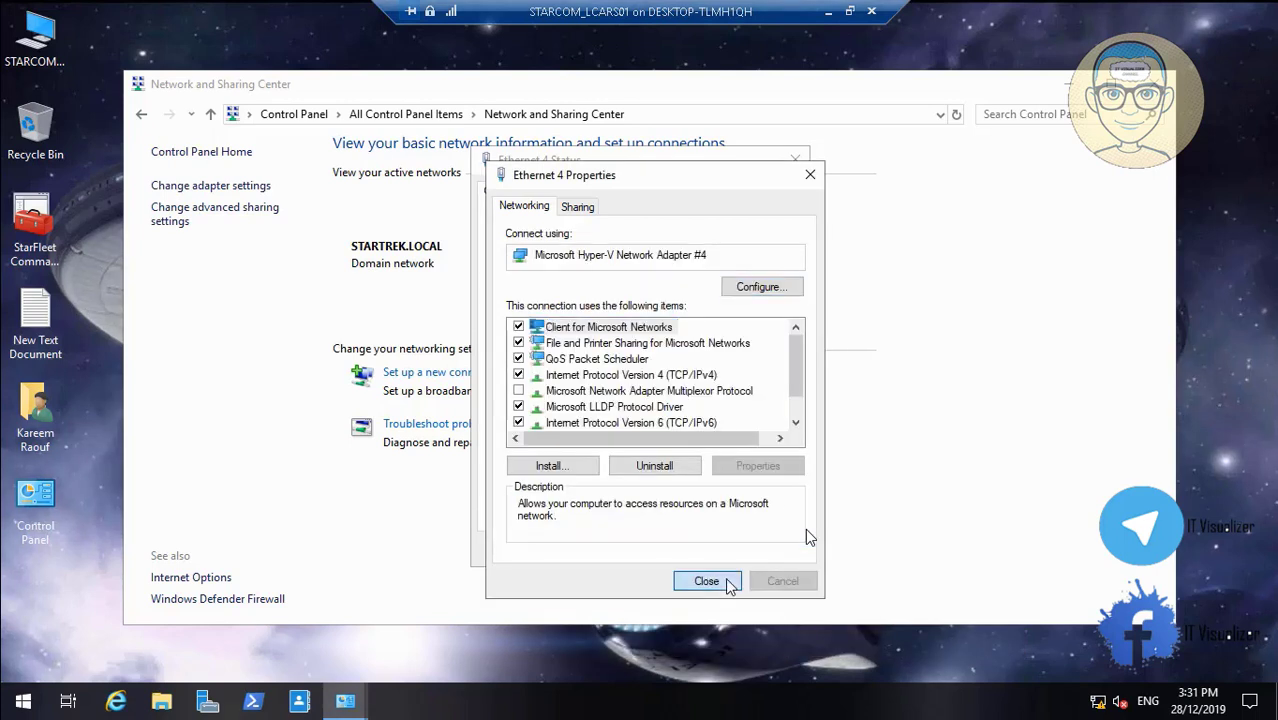
pyautogui.click(727, 582)
pyautogui.click(762, 549)
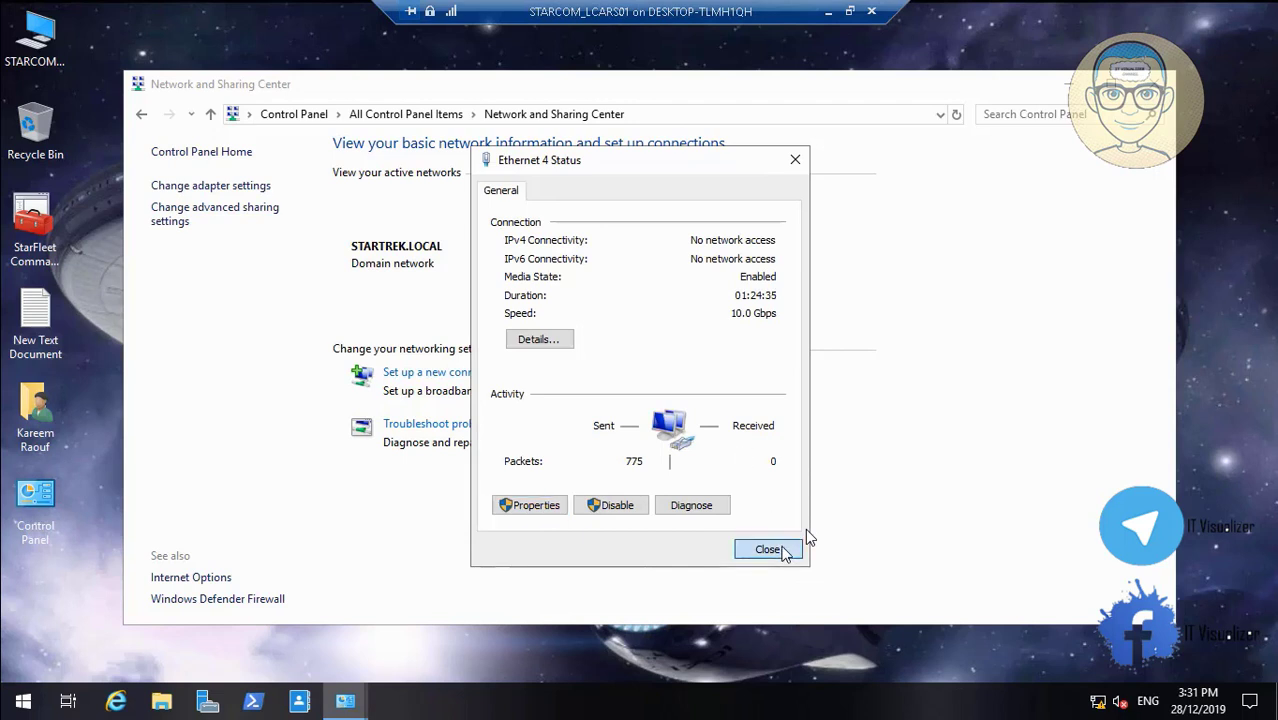
# Set Ethernet 5's IPv4 alternate DNS server to 192.168.5.3
pyautogui.click(758, 277)
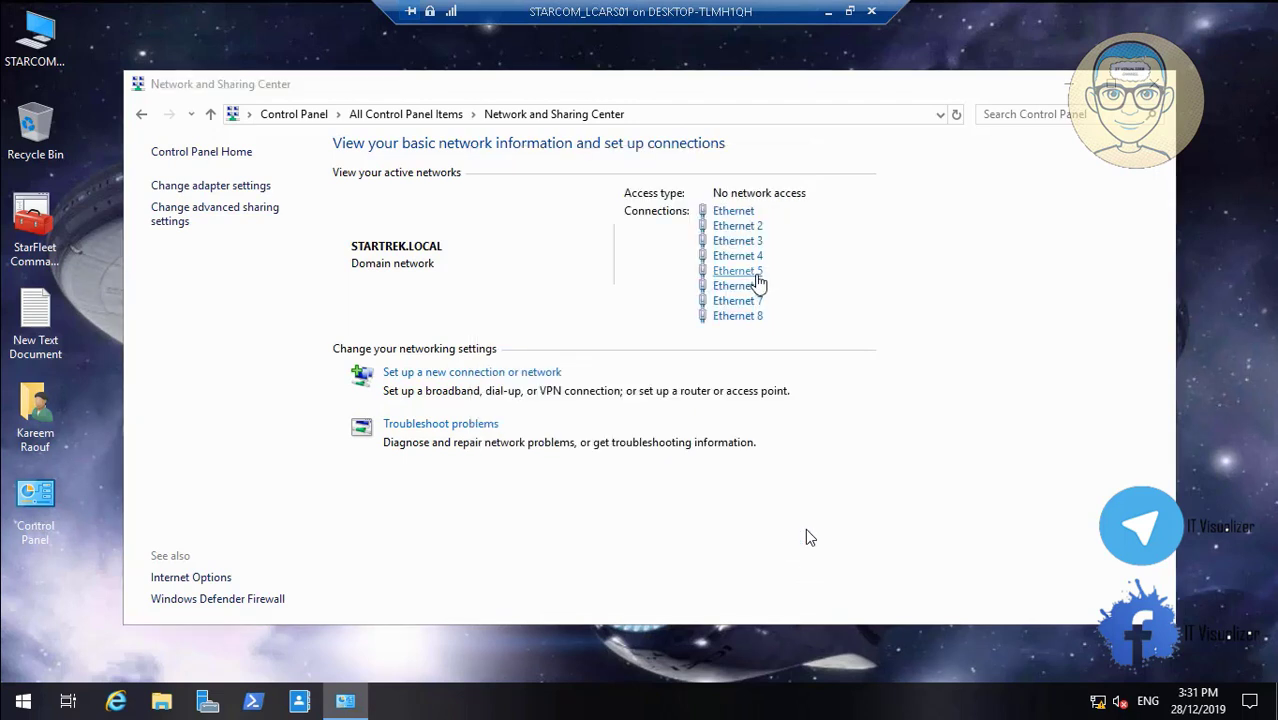
pyautogui.click(533, 506)
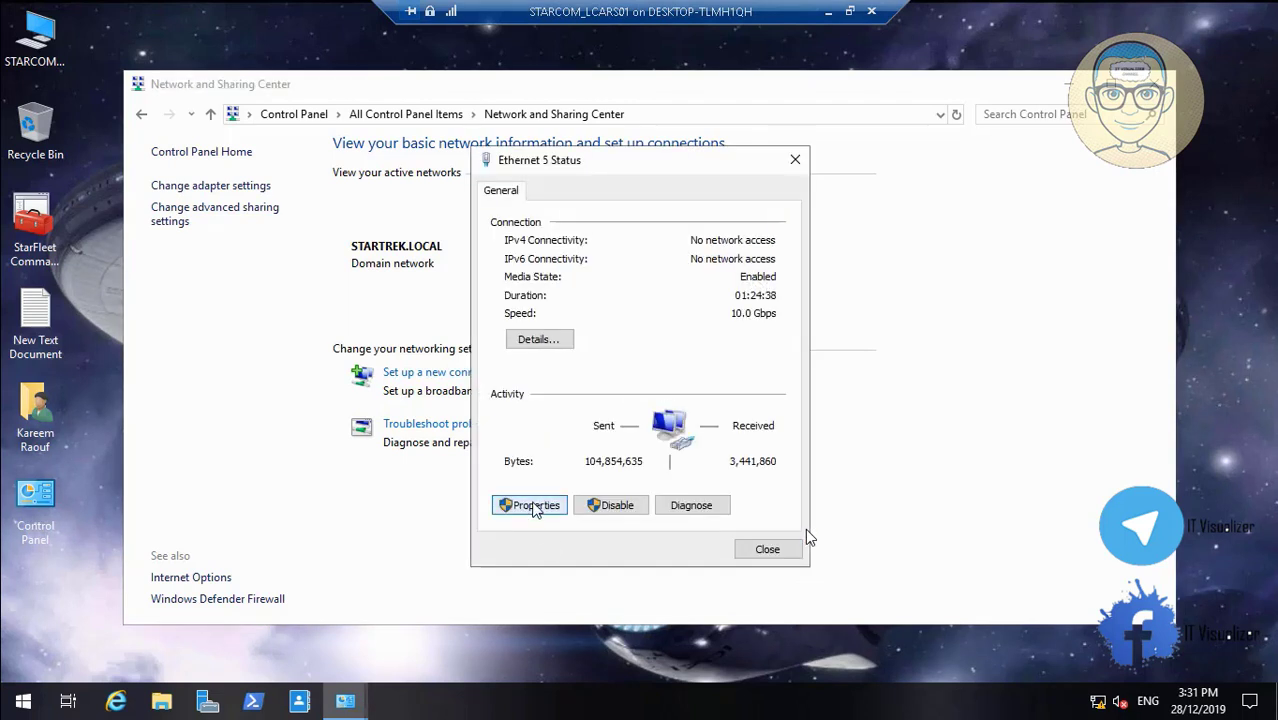
pyautogui.click(700, 378)
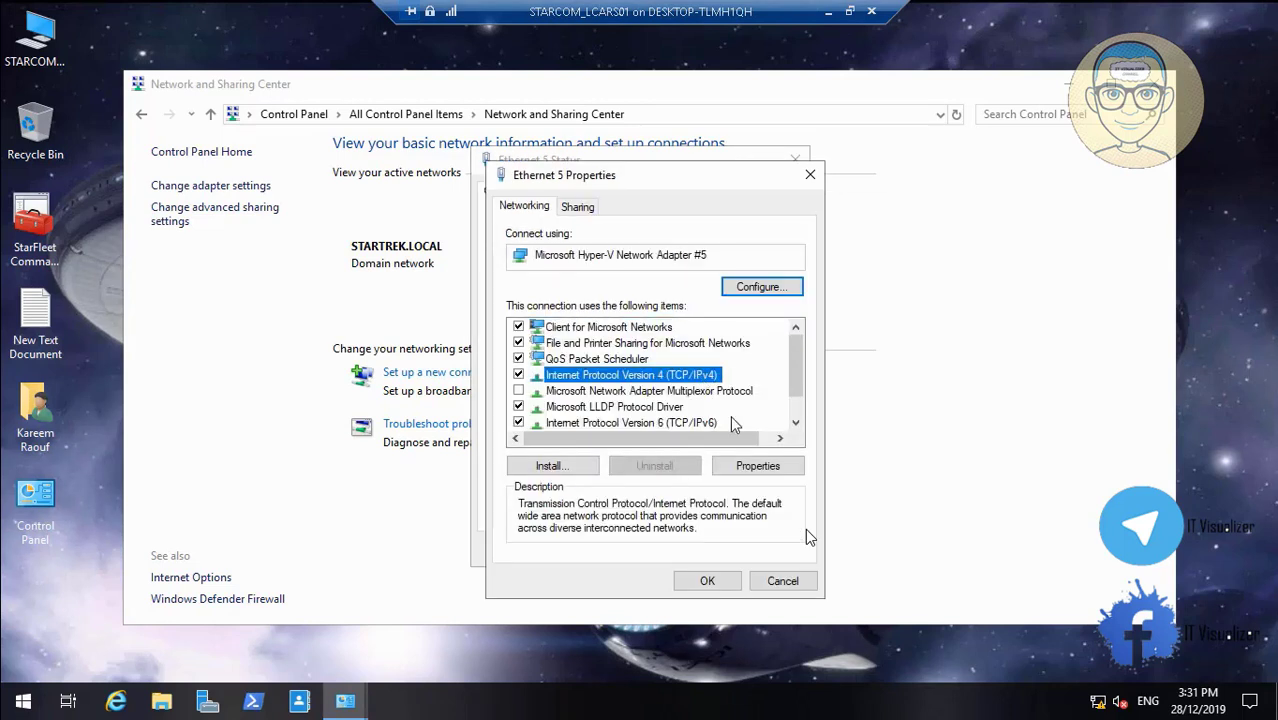
pyautogui.click(757, 465)
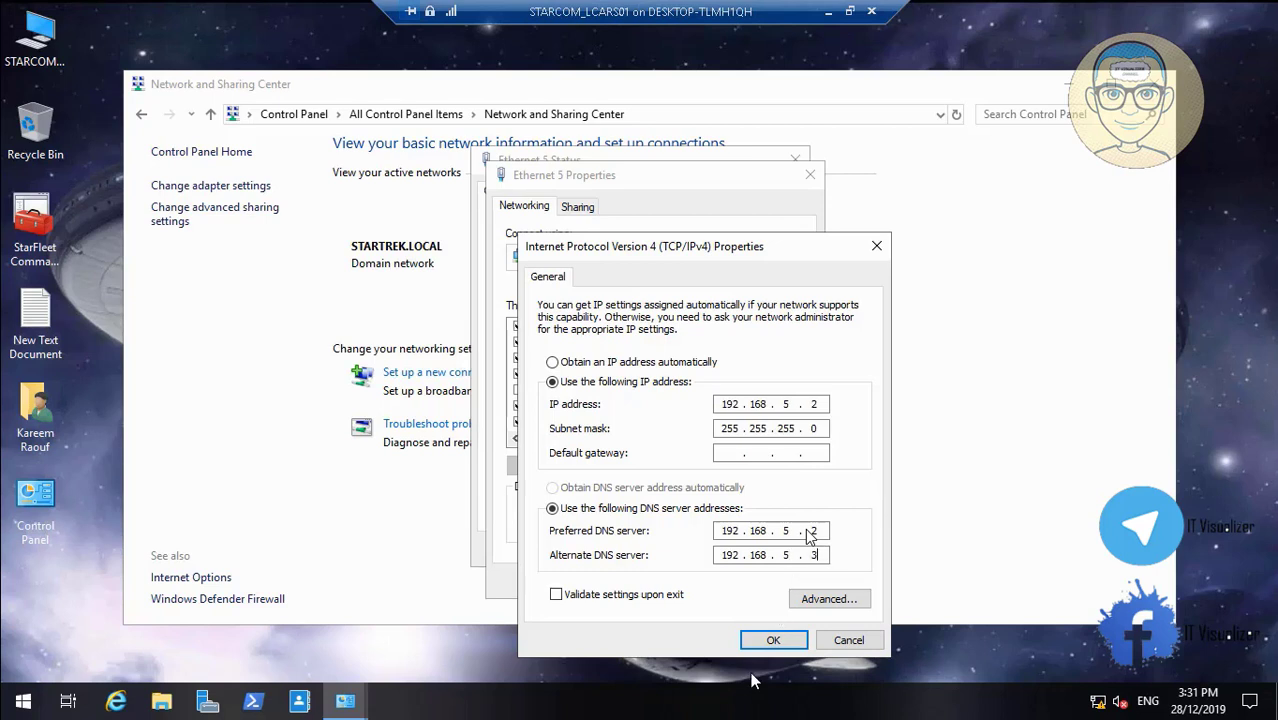
pyautogui.click(773, 638)
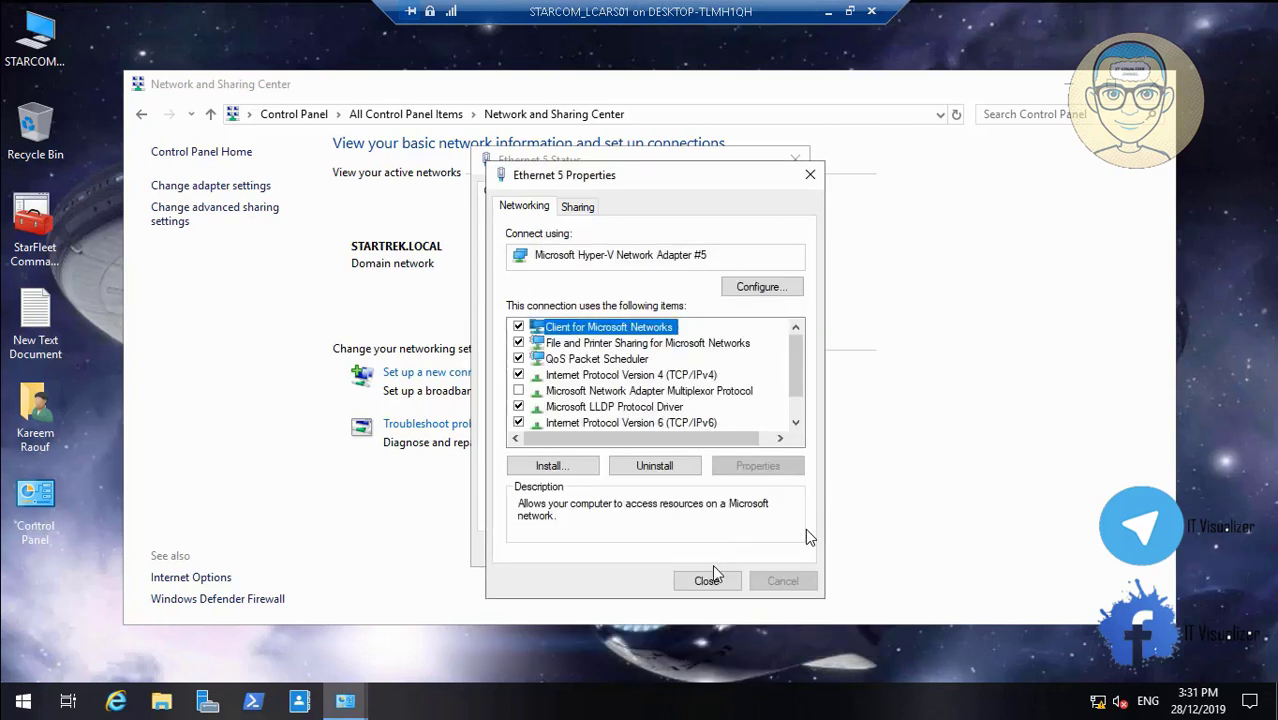
# Set Ethernet 5's IPv6 alternate DNS server to 11:0:0:2000::3 and close its windows
pyautogui.click(690, 423)
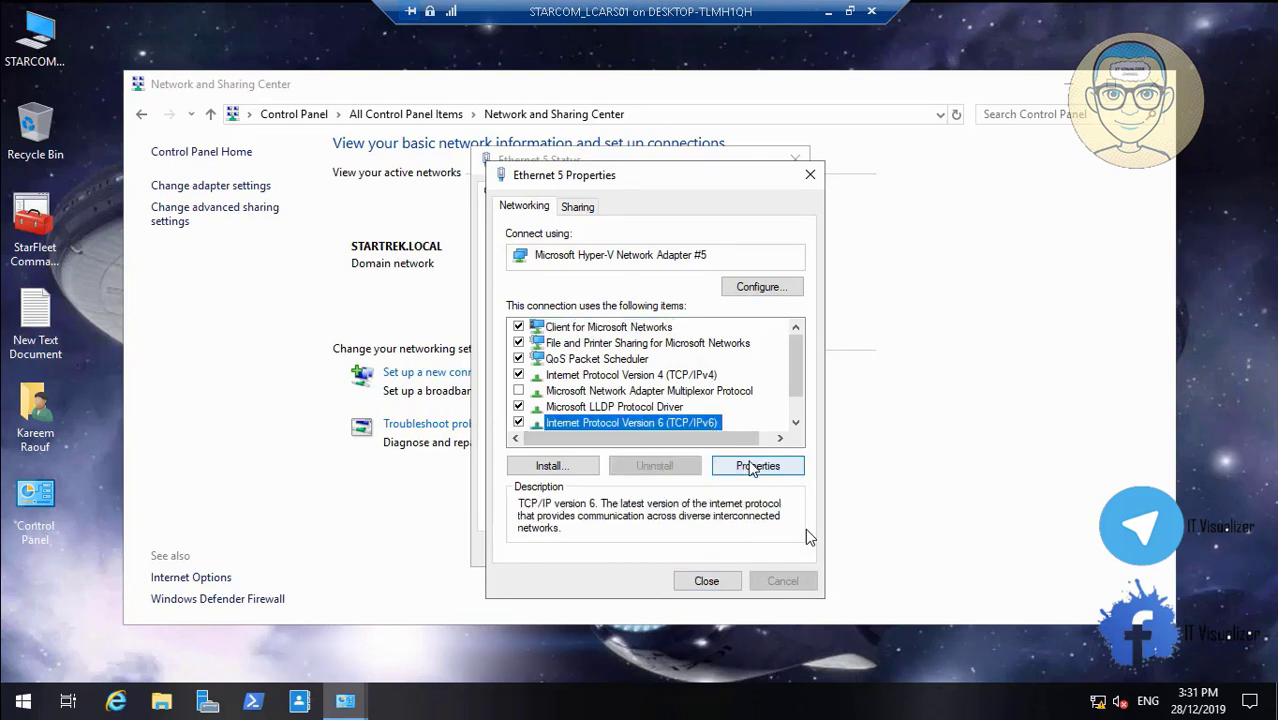
pyautogui.click(752, 467)
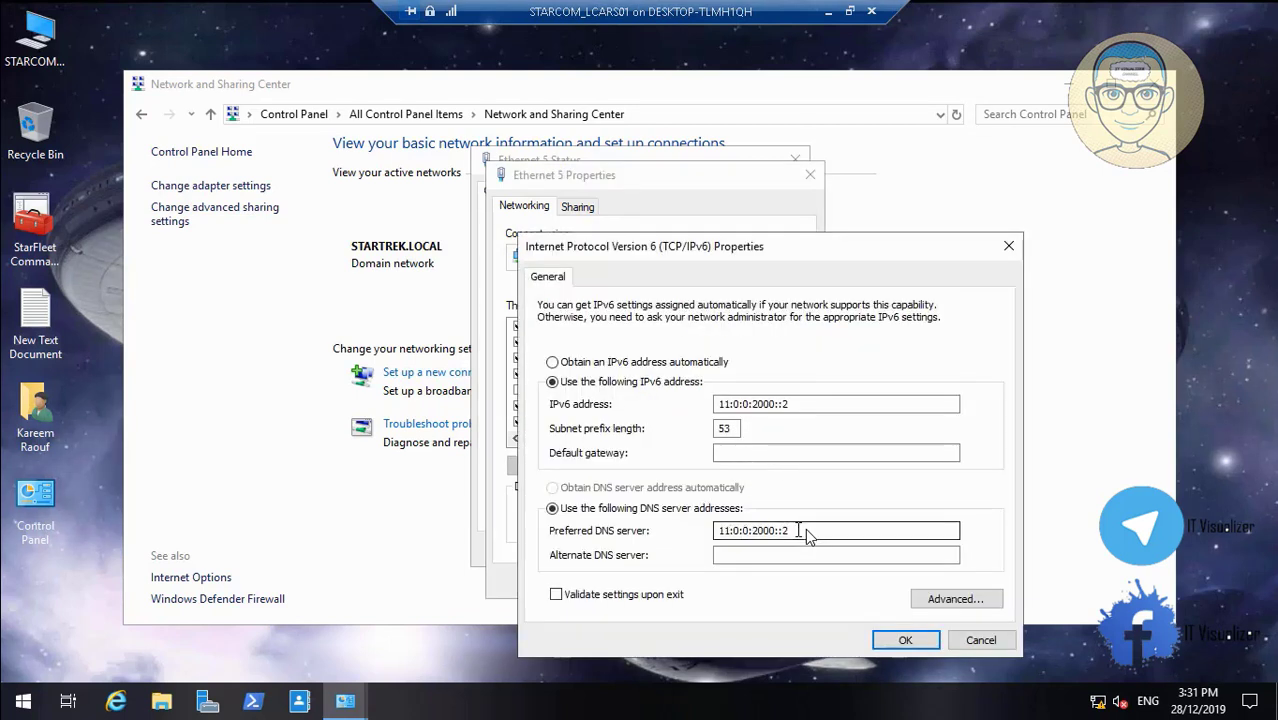
pyautogui.moveTo(799, 531); pyautogui.dragTo(687, 527)
pyautogui.hotkey('ctrl', 'c')
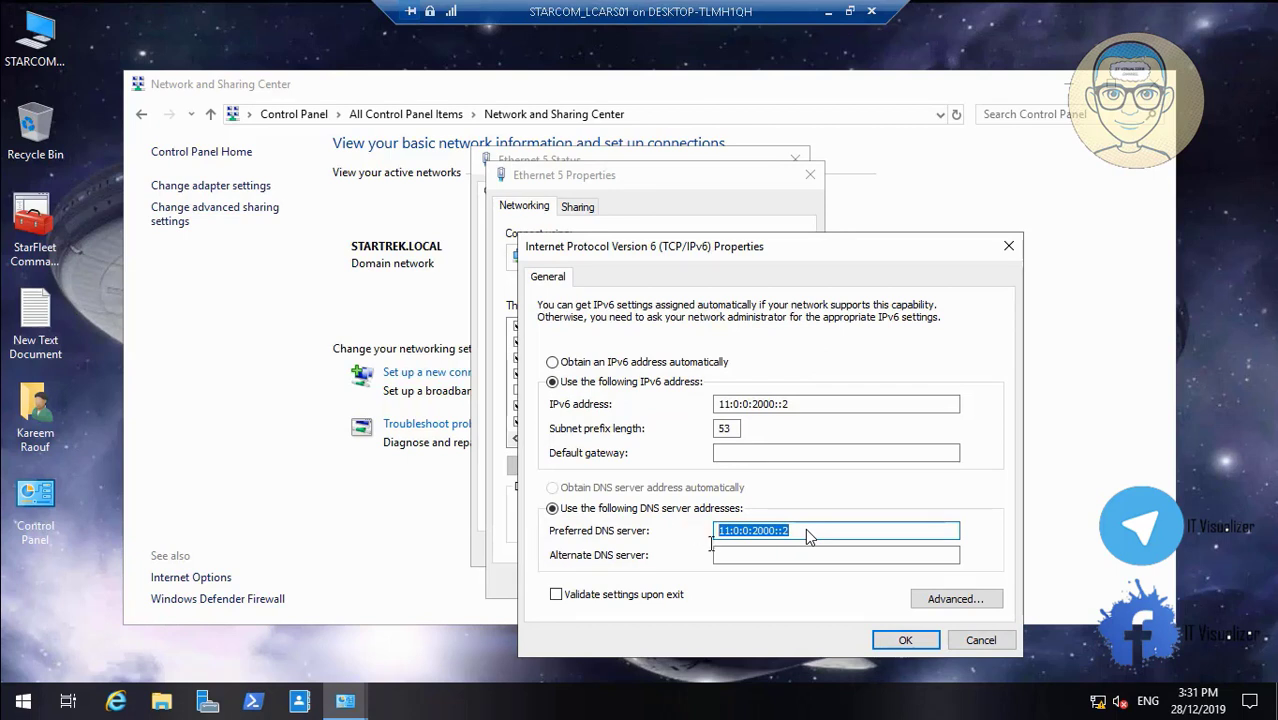
pyautogui.click(723, 555)
pyautogui.hotkey('ctrl', 'v')
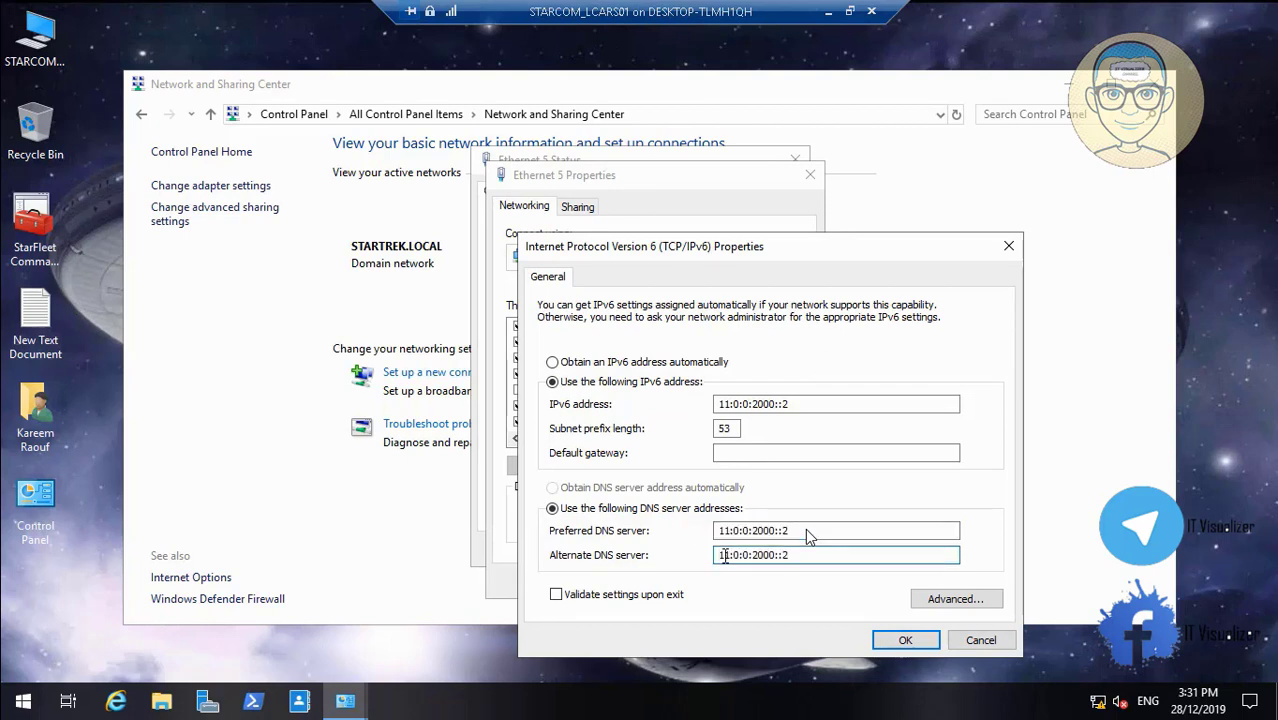
pyautogui.write('3')
pyautogui.click(902, 643)
pyautogui.click(719, 585)
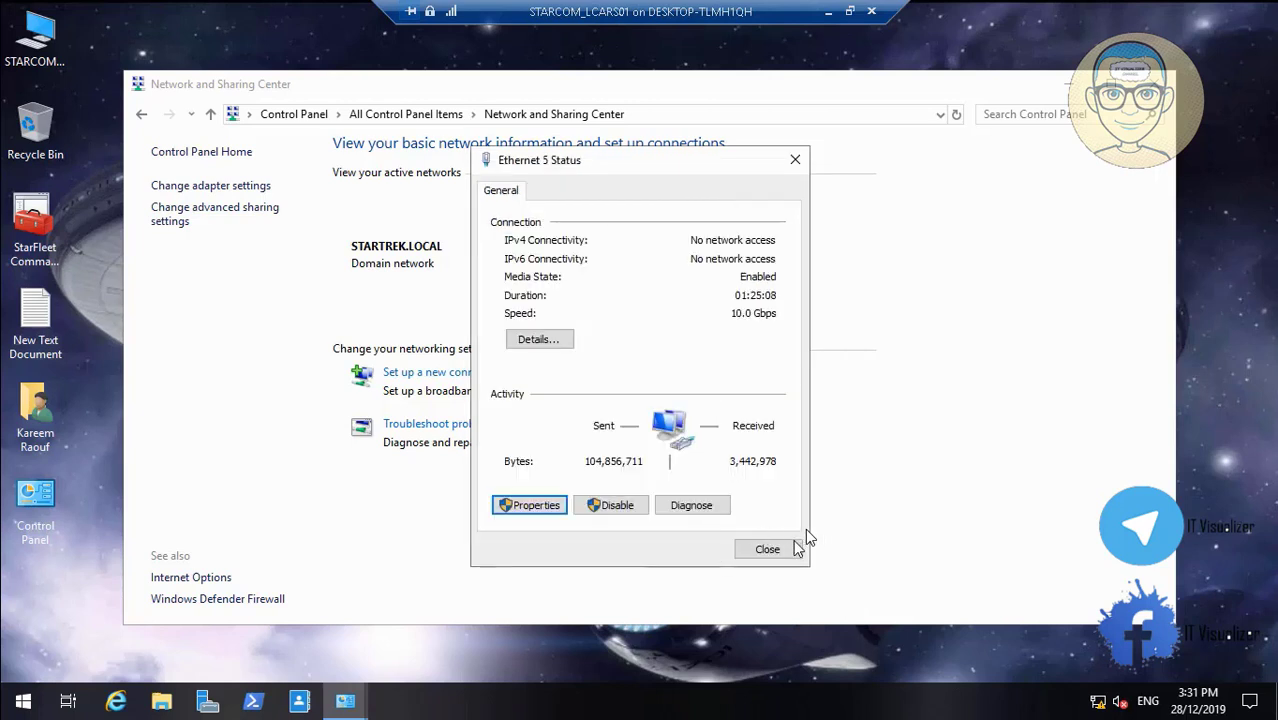
pyautogui.click(790, 545)
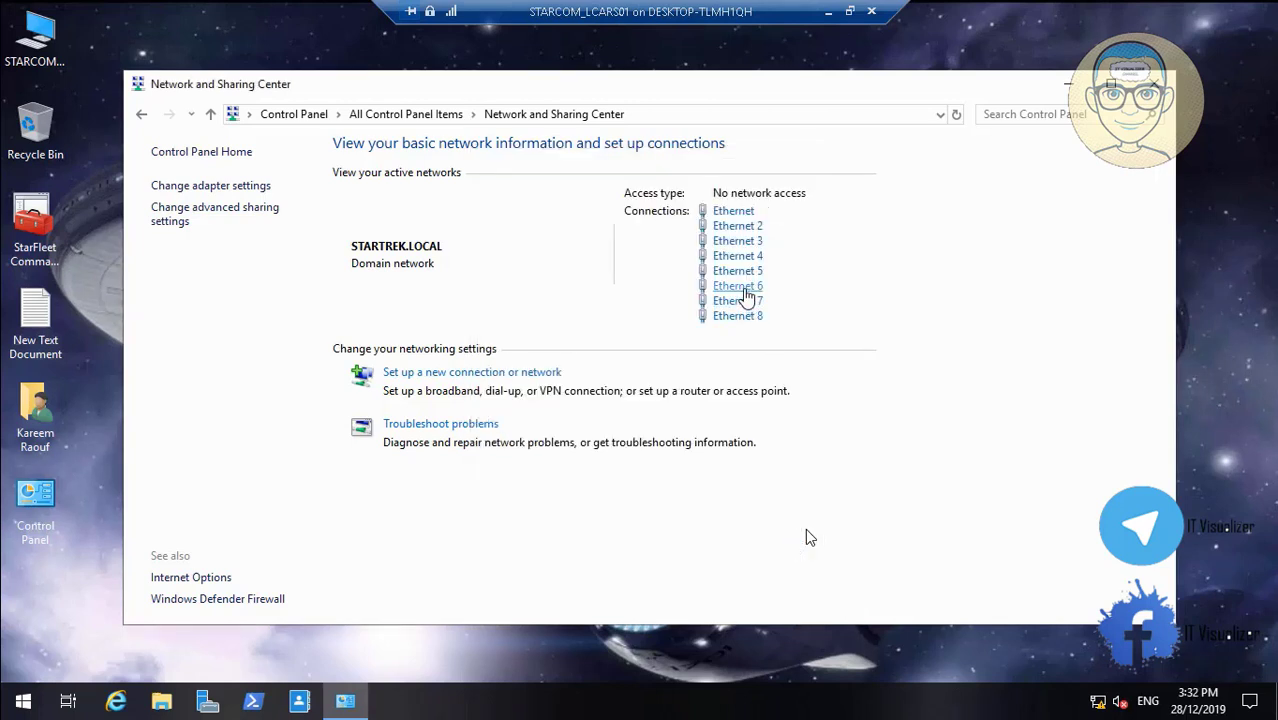
# Fill in Ethernet 6's IPv4 alternate DNS server and save it
pyautogui.click(745, 287)
pyautogui.click(533, 506)
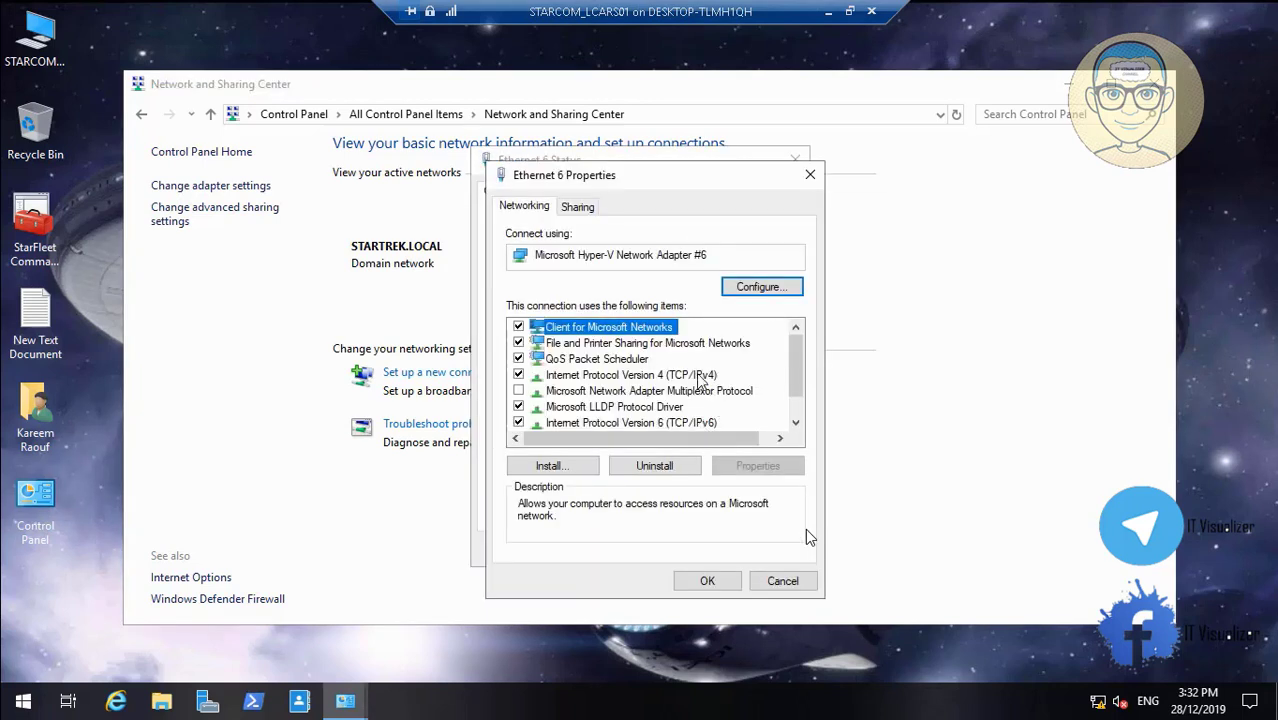
pyautogui.click(700, 375)
pyautogui.click(758, 465)
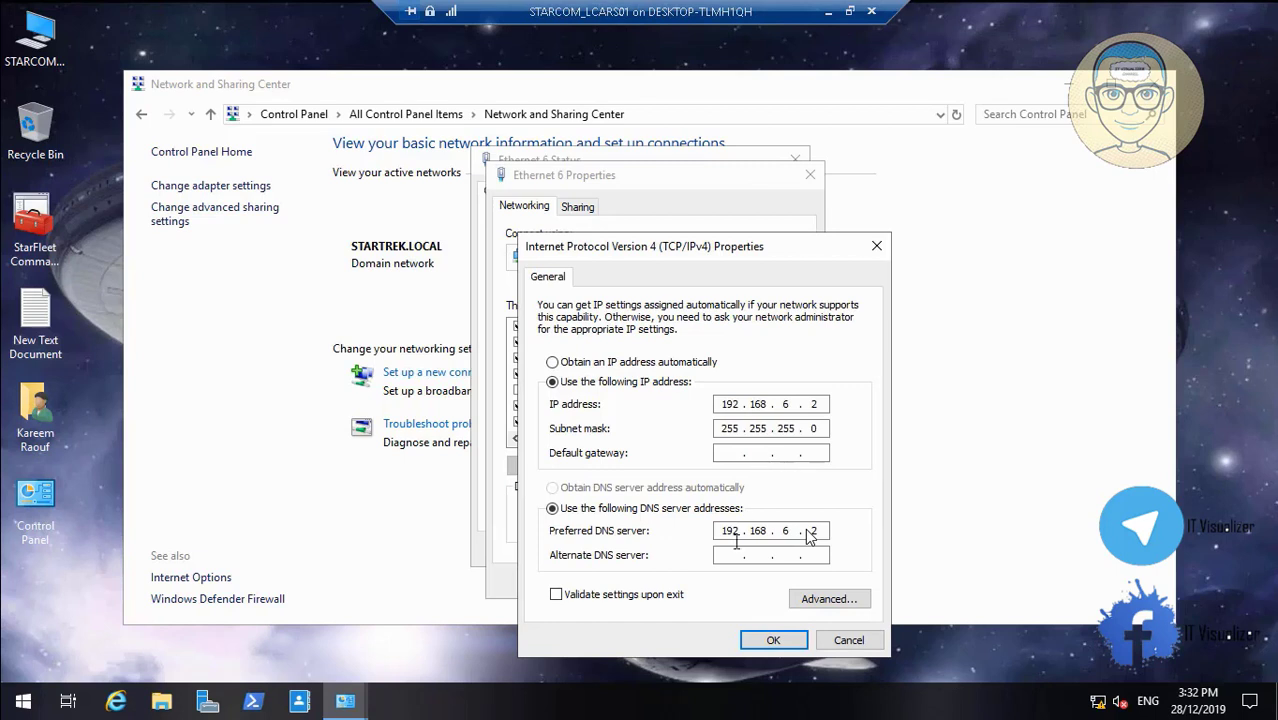
pyautogui.write('192.168.6.3')
pyautogui.click(766, 642)
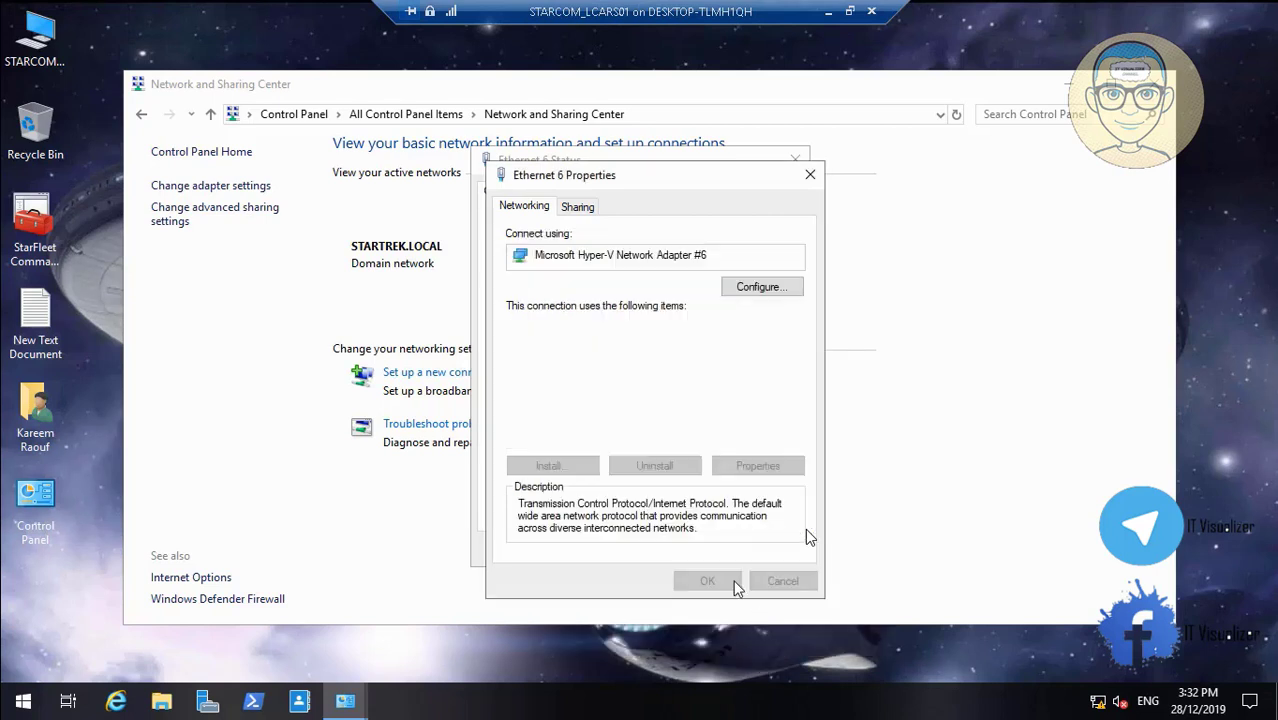
# Set Ethernet 6's IPv6 alternate DNS server to 11:0:0:2800::3 and close its windows
pyautogui.click(705, 425)
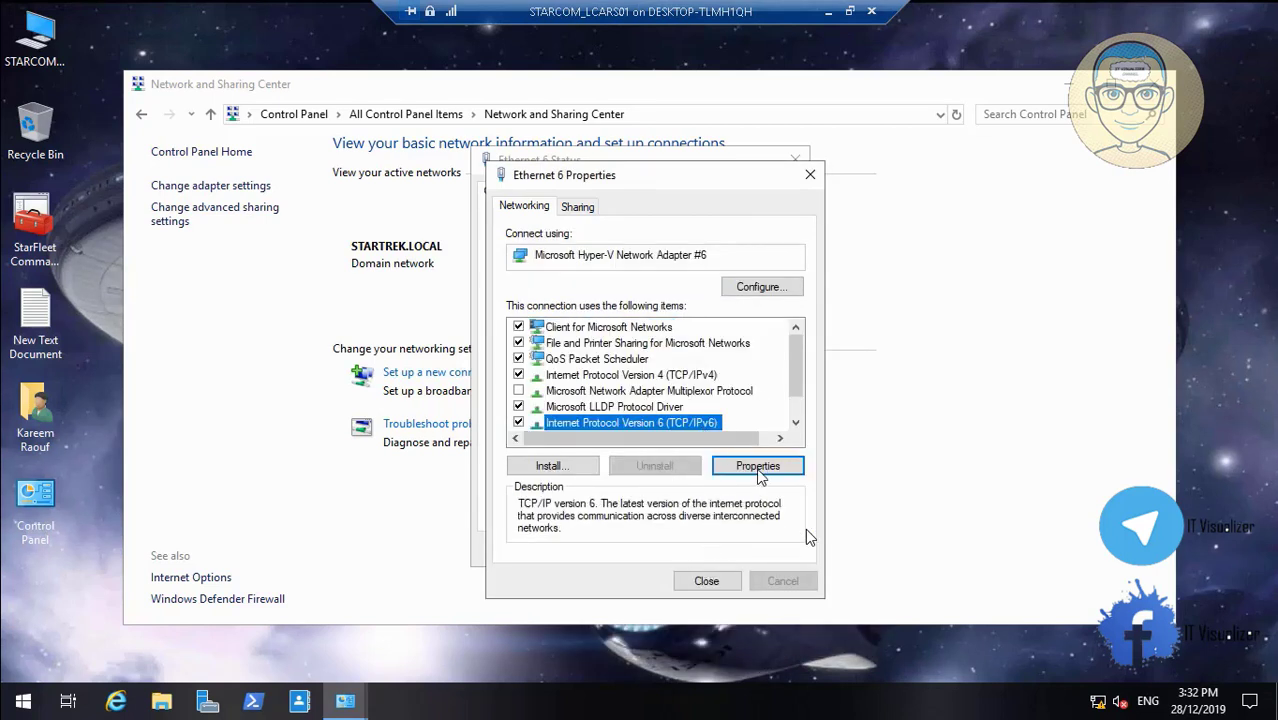
pyautogui.click(758, 470)
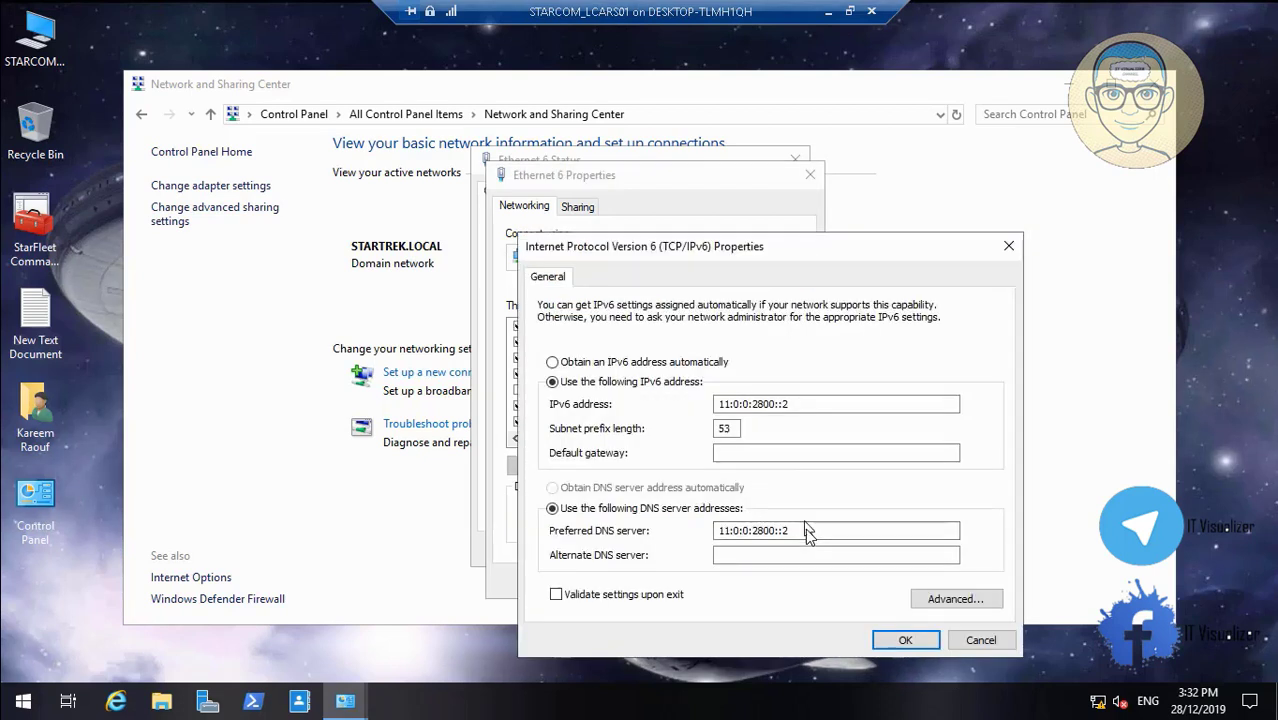
pyautogui.moveTo(803, 529); pyautogui.dragTo(664, 540)
pyautogui.hotkey('ctrl', 'c')
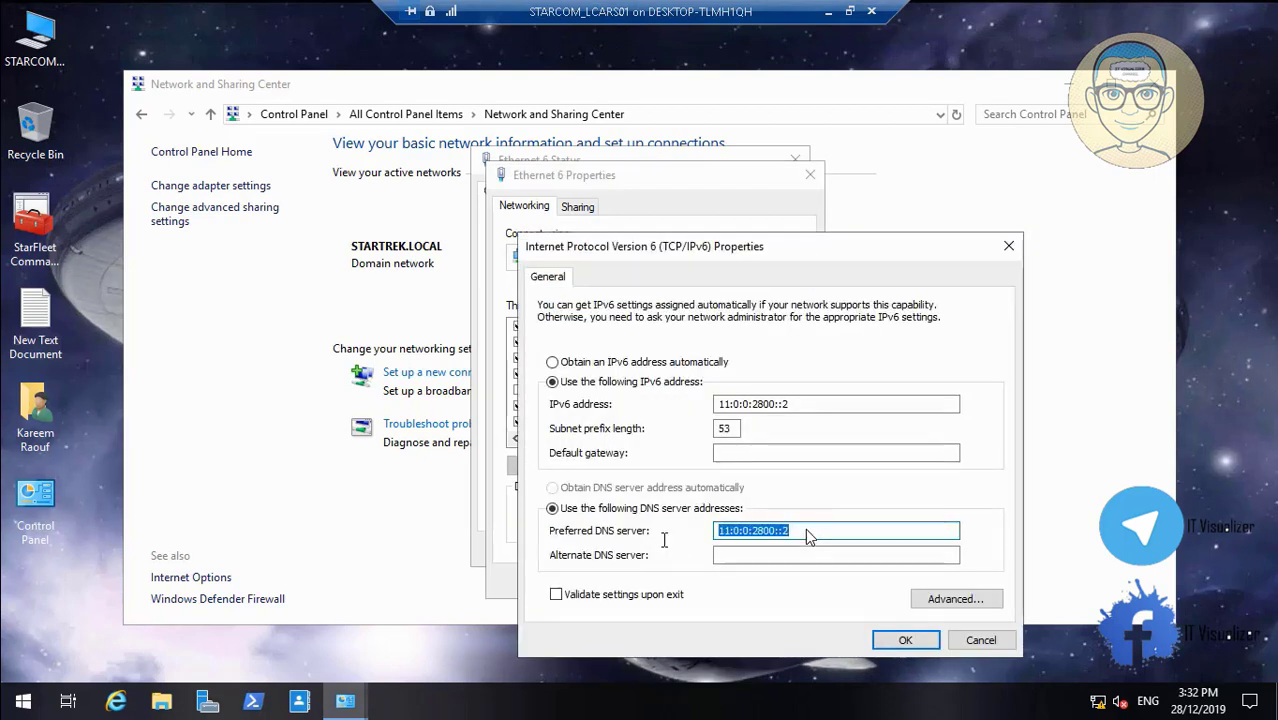
pyautogui.click(728, 556)
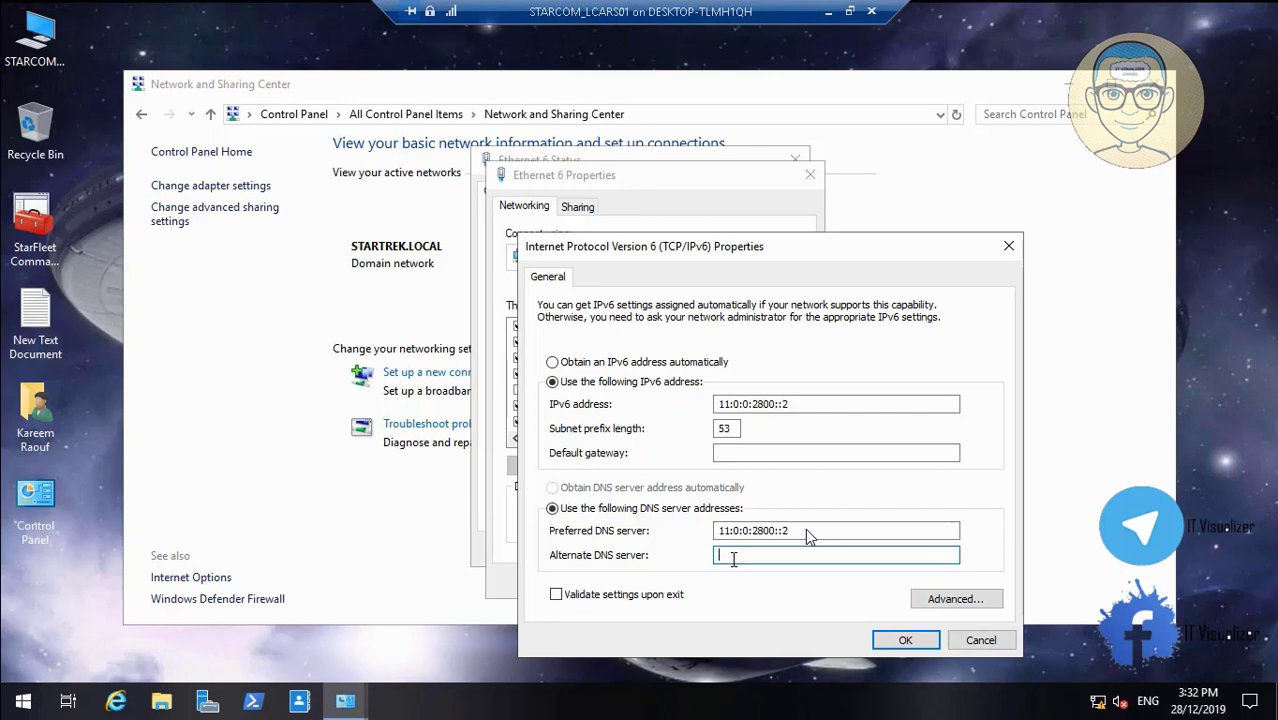
pyautogui.hotkey('ctrl', 'v')
pyautogui.write('3')
pyautogui.click(905, 640)
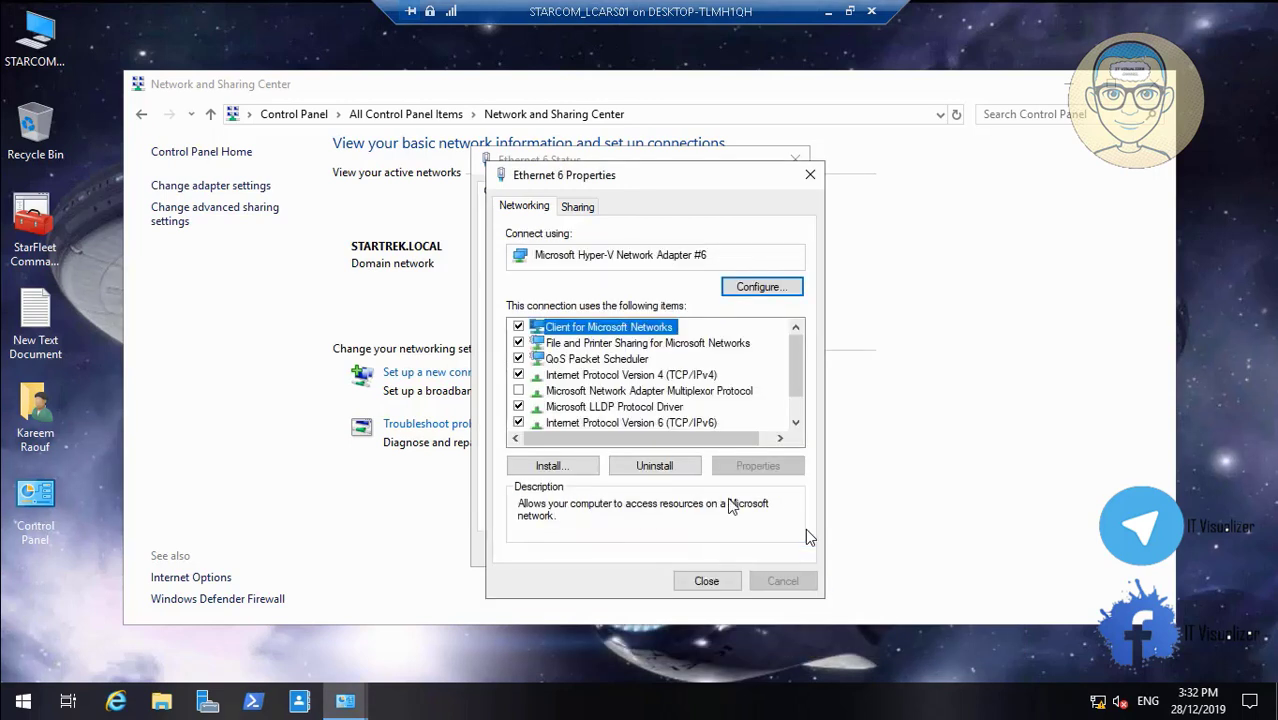
pyautogui.click(714, 581)
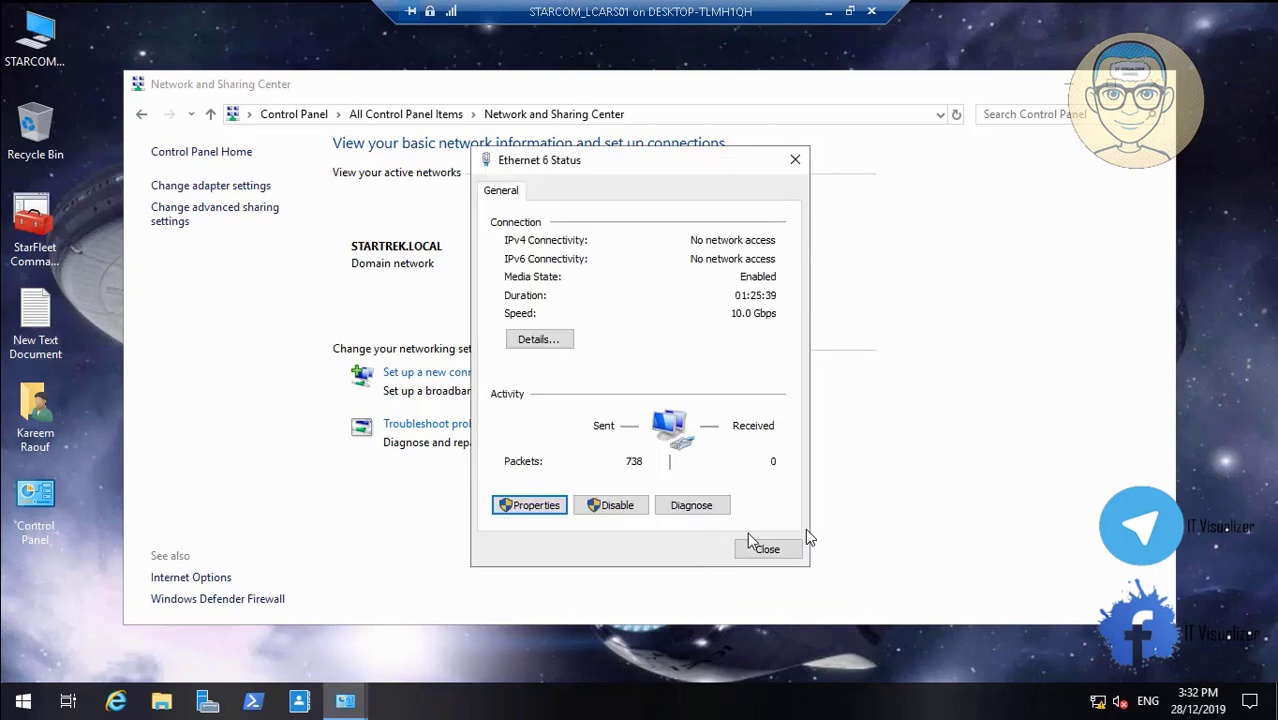
pyautogui.click(762, 546)
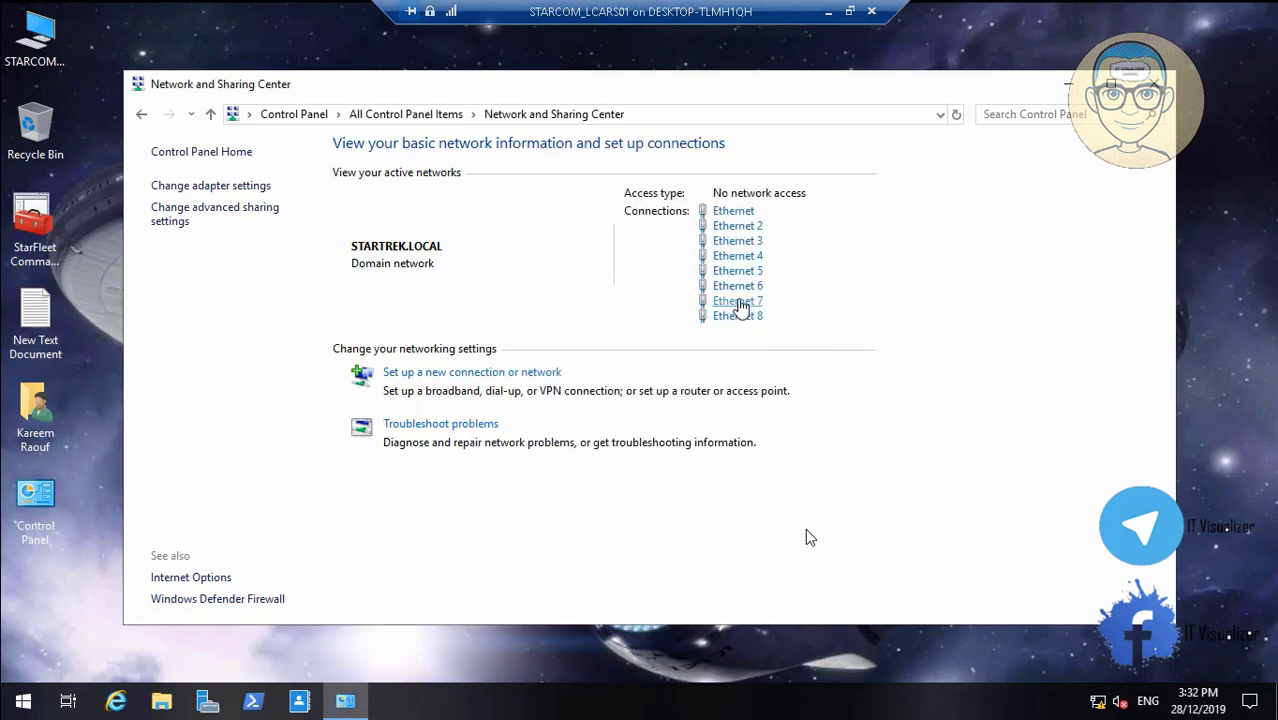
# Set Ethernet 7's IPv4 alternate DNS server to 192.168.7.3
pyautogui.click(740, 305)
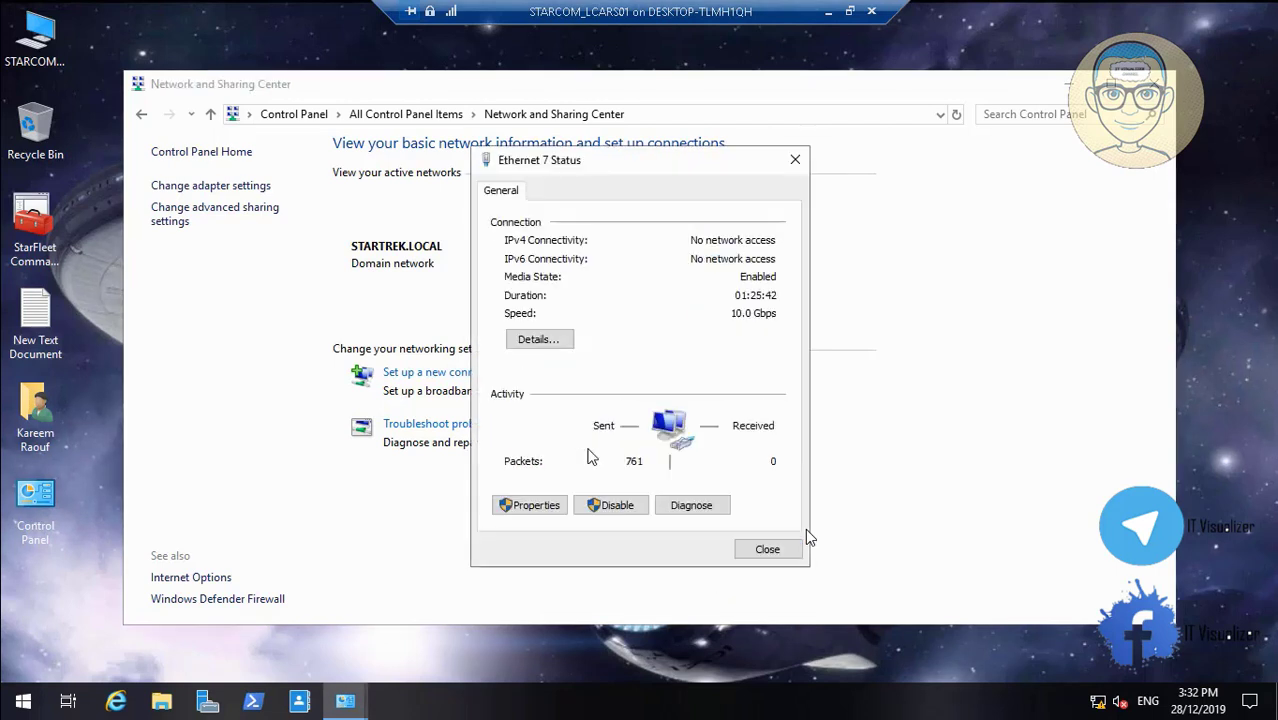
pyautogui.click(553, 506)
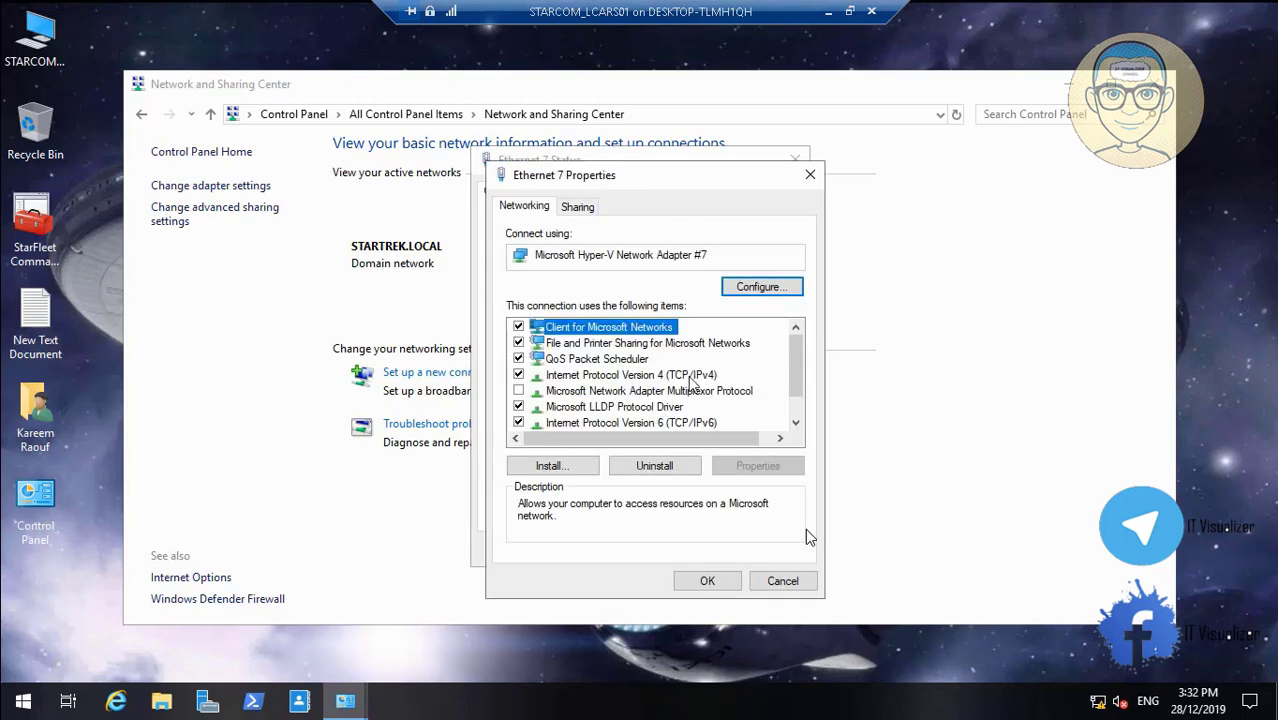
pyautogui.click(690, 378)
pyautogui.click(757, 466)
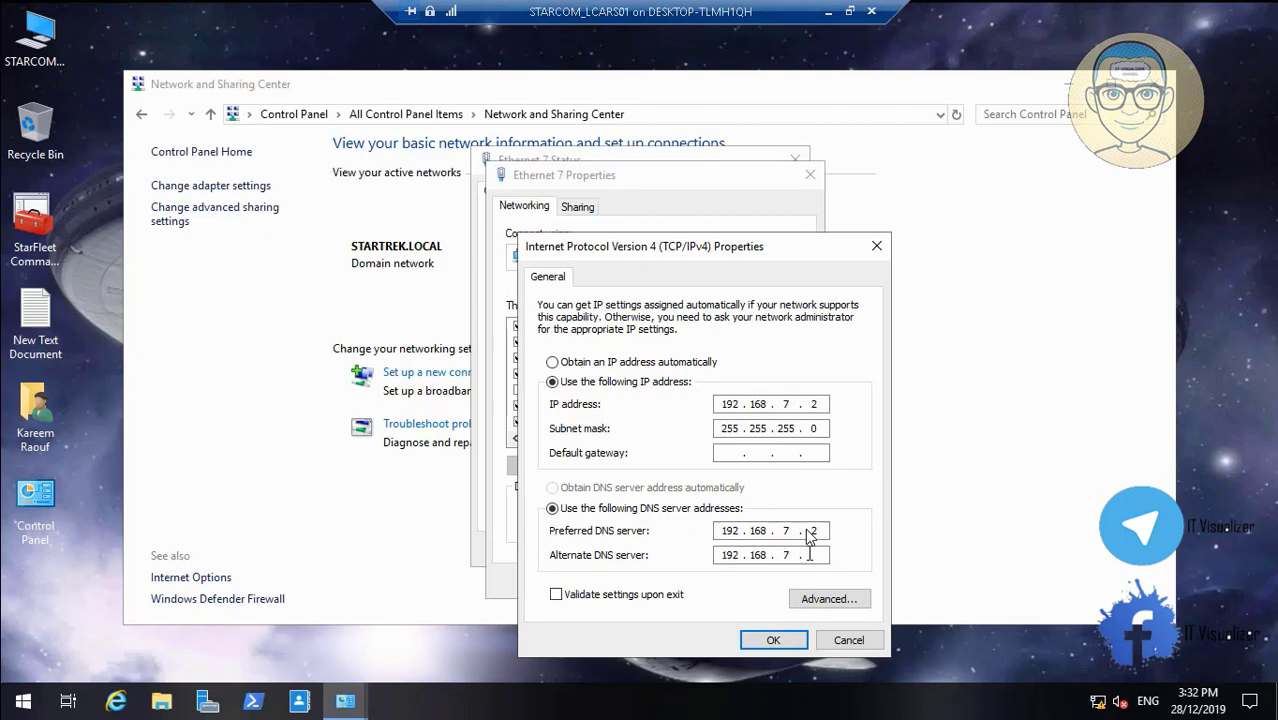
pyautogui.write('3')
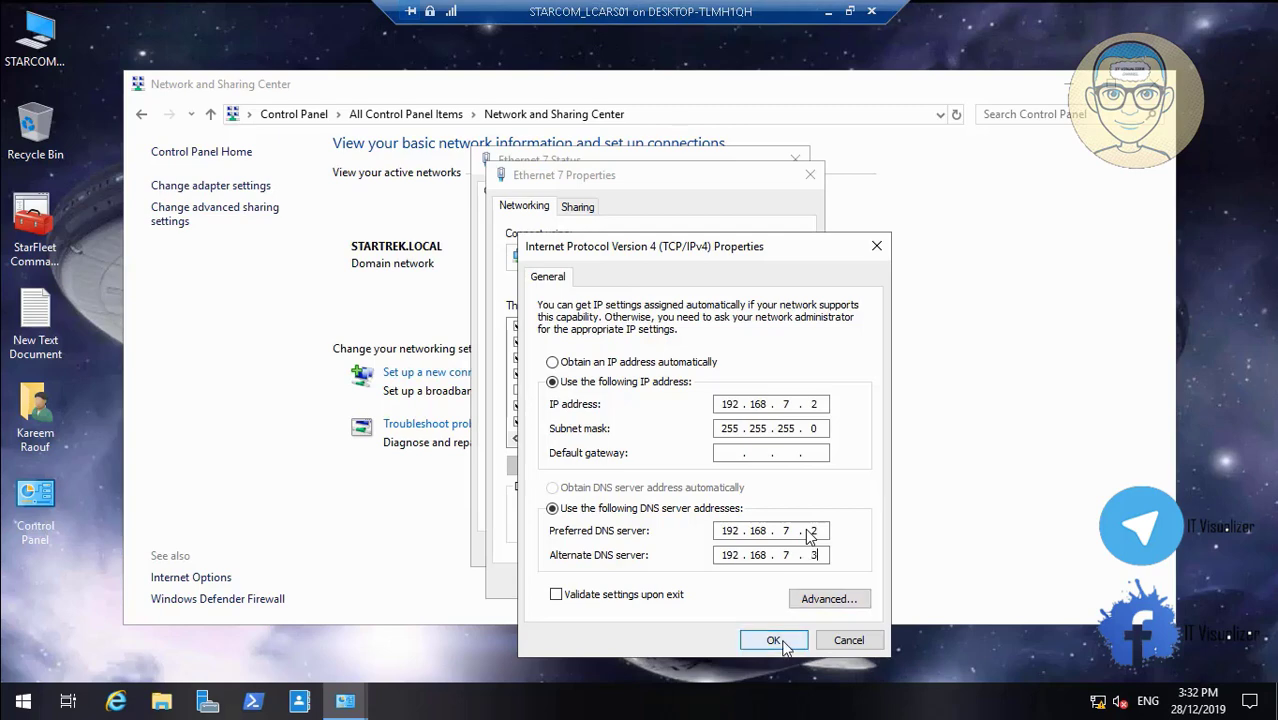
pyautogui.click(777, 641)
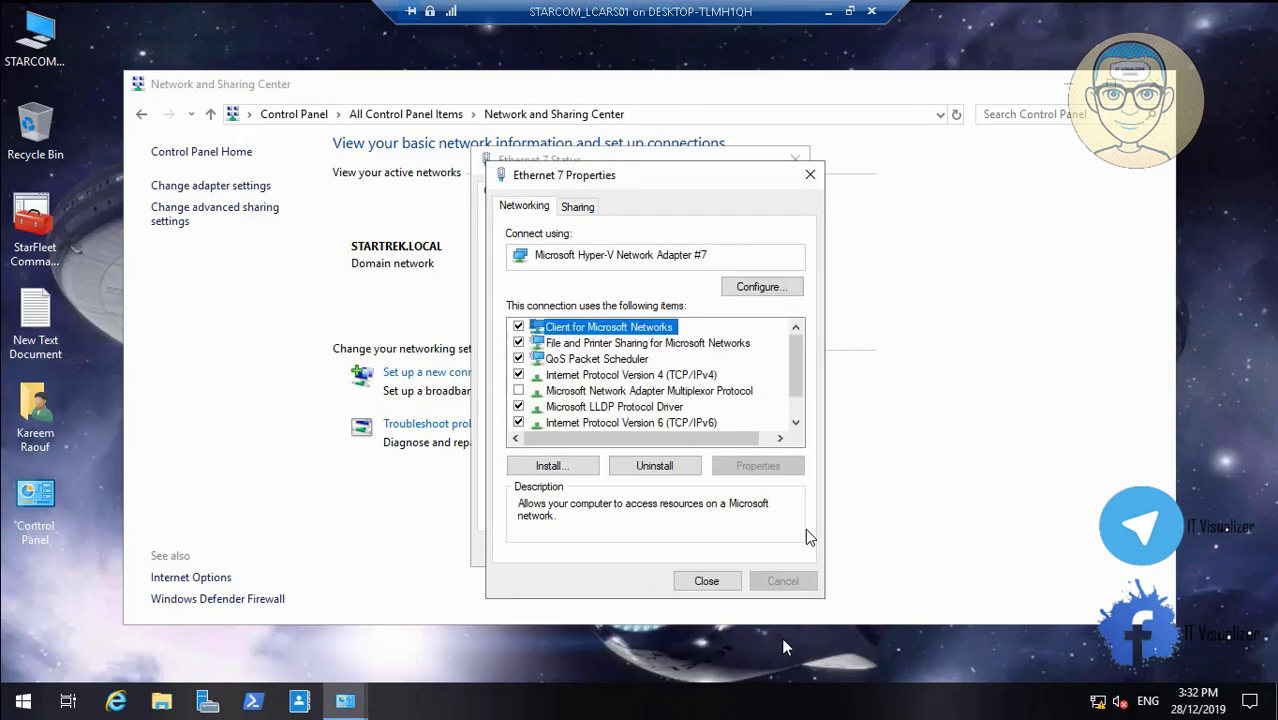
# Set Ethernet 7's IPv6 alternate DNS server to 11:0:0:3000::3 and close its windows
pyautogui.click(703, 428)
pyautogui.click(757, 468)
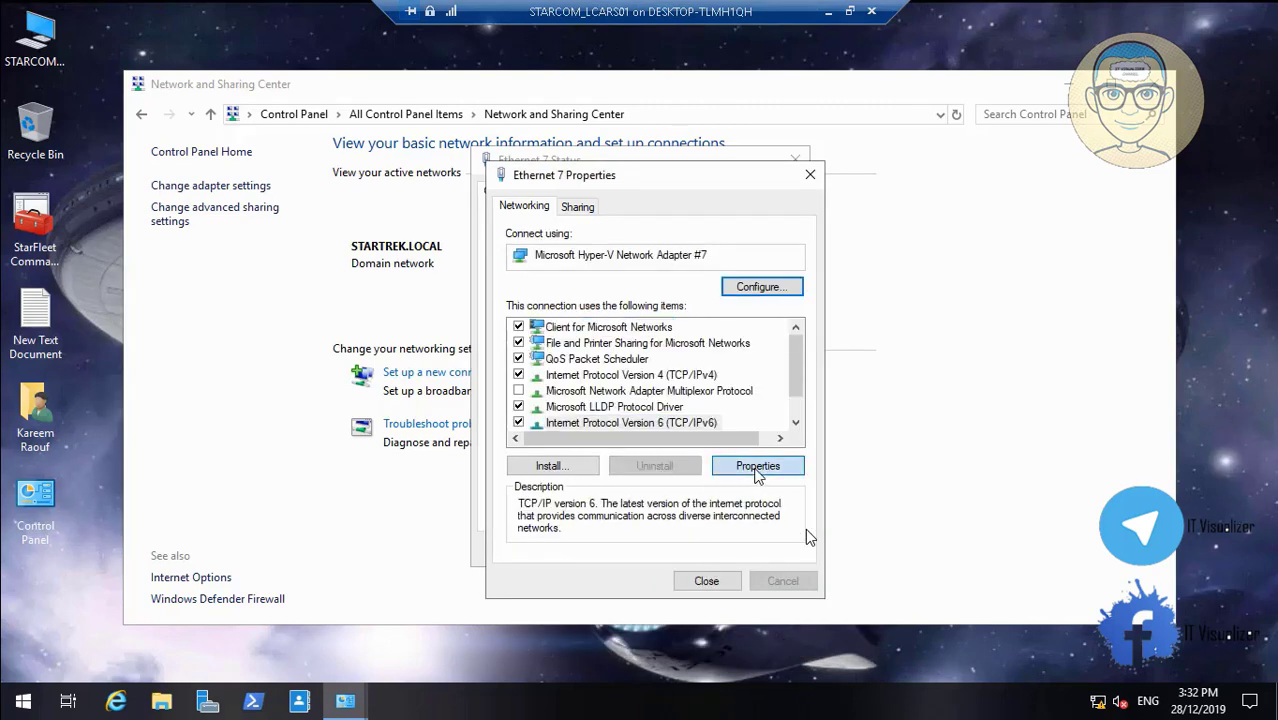
pyautogui.doubleClick(755, 530)
pyautogui.hotkey('ctrl', 'c')
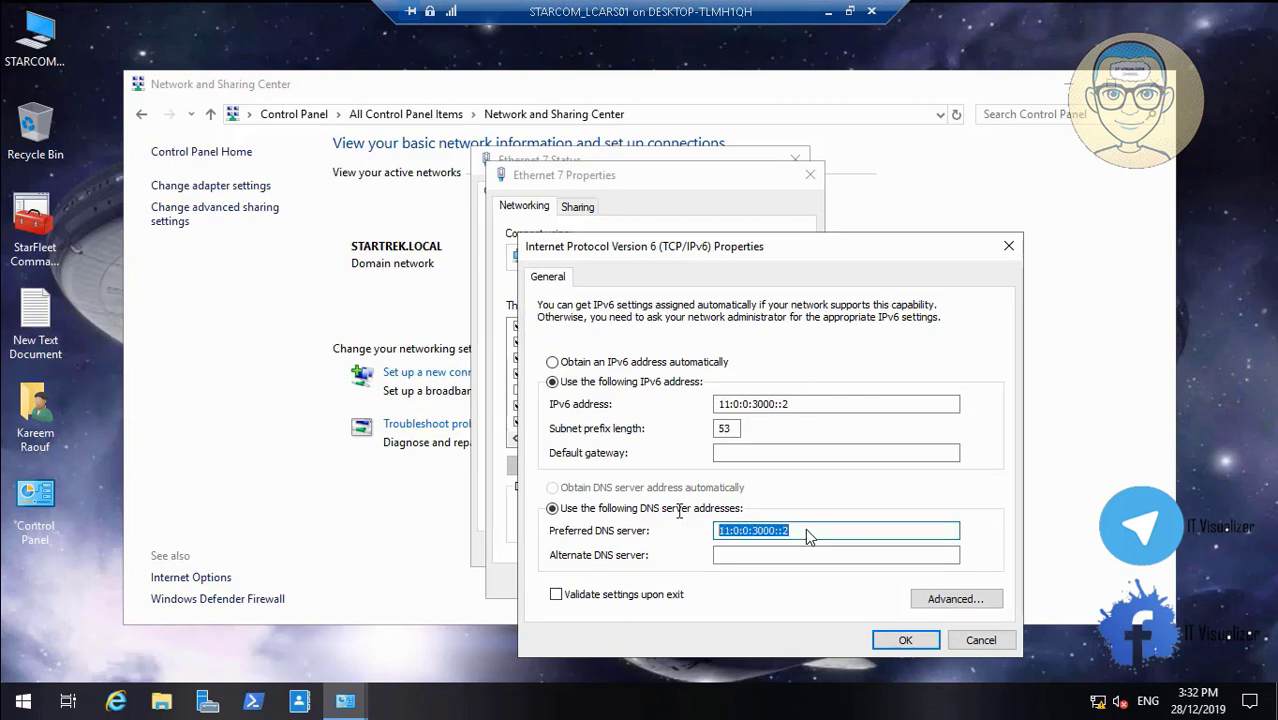
pyautogui.click(731, 557)
pyautogui.hotkey('ctrl', 'v')
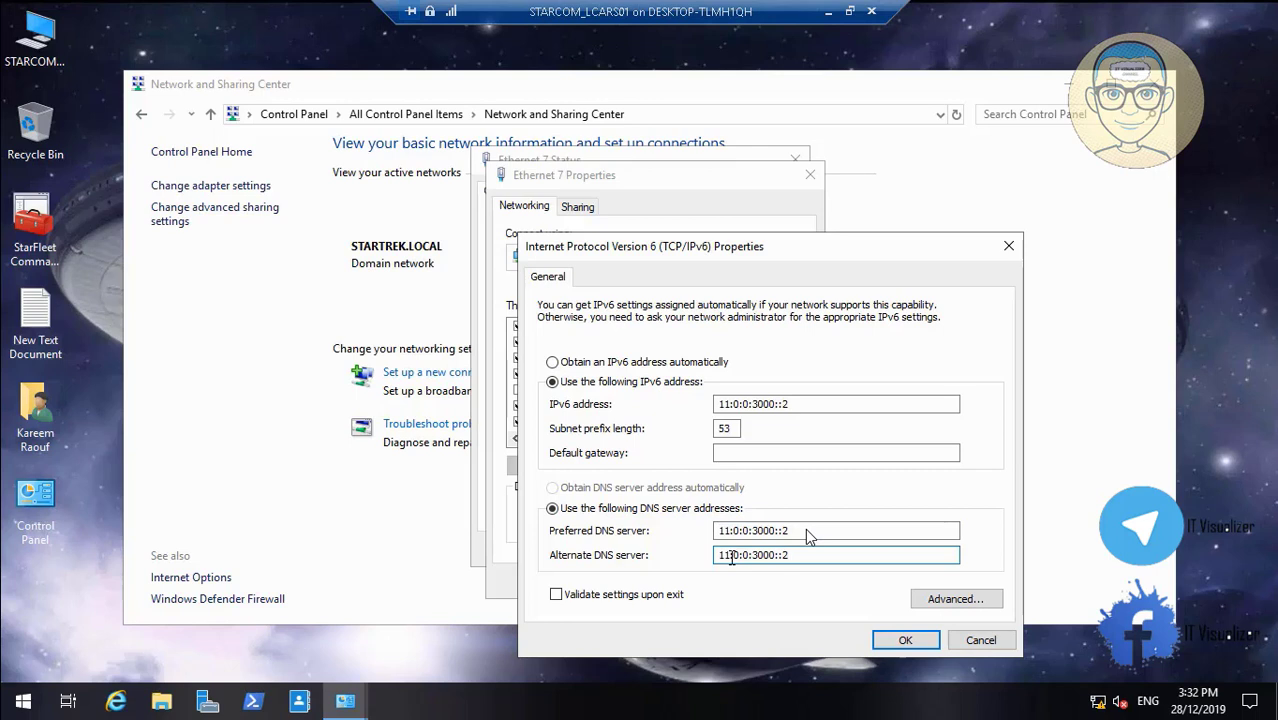
pyautogui.press('BackSpace')
pyautogui.write('3')
pyautogui.click(899, 643)
pyautogui.click(727, 583)
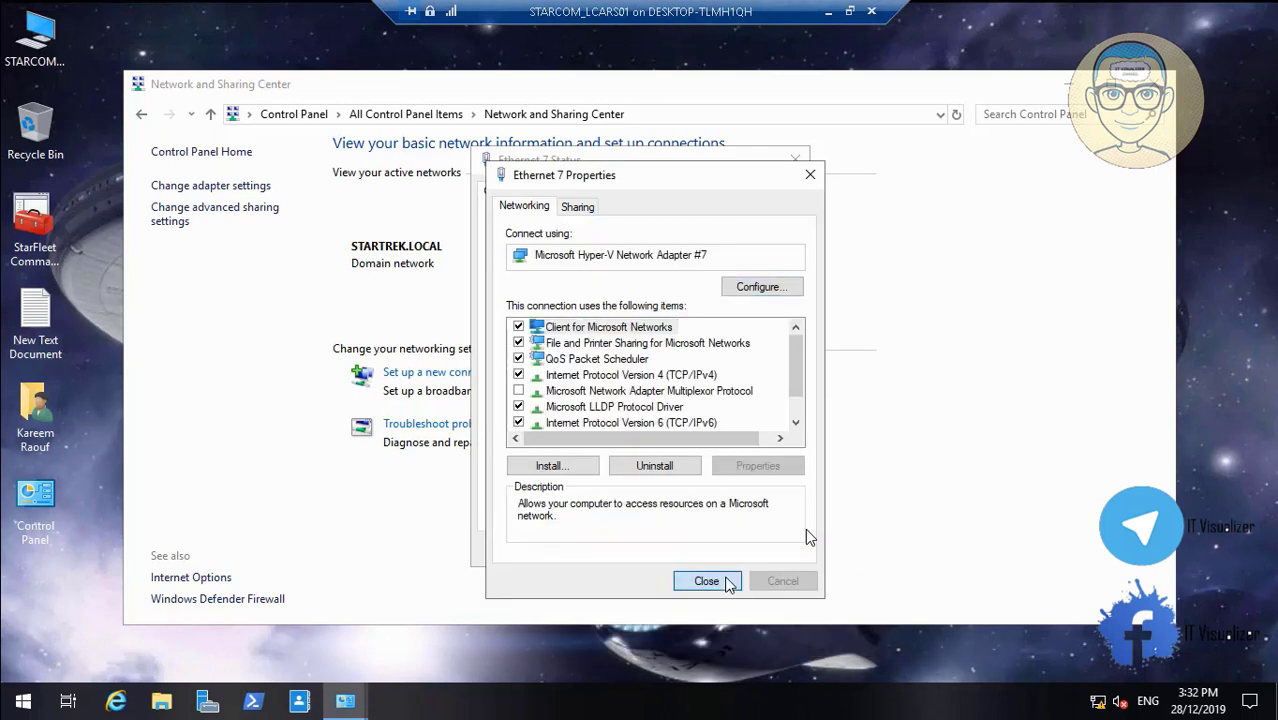
pyautogui.click(762, 546)
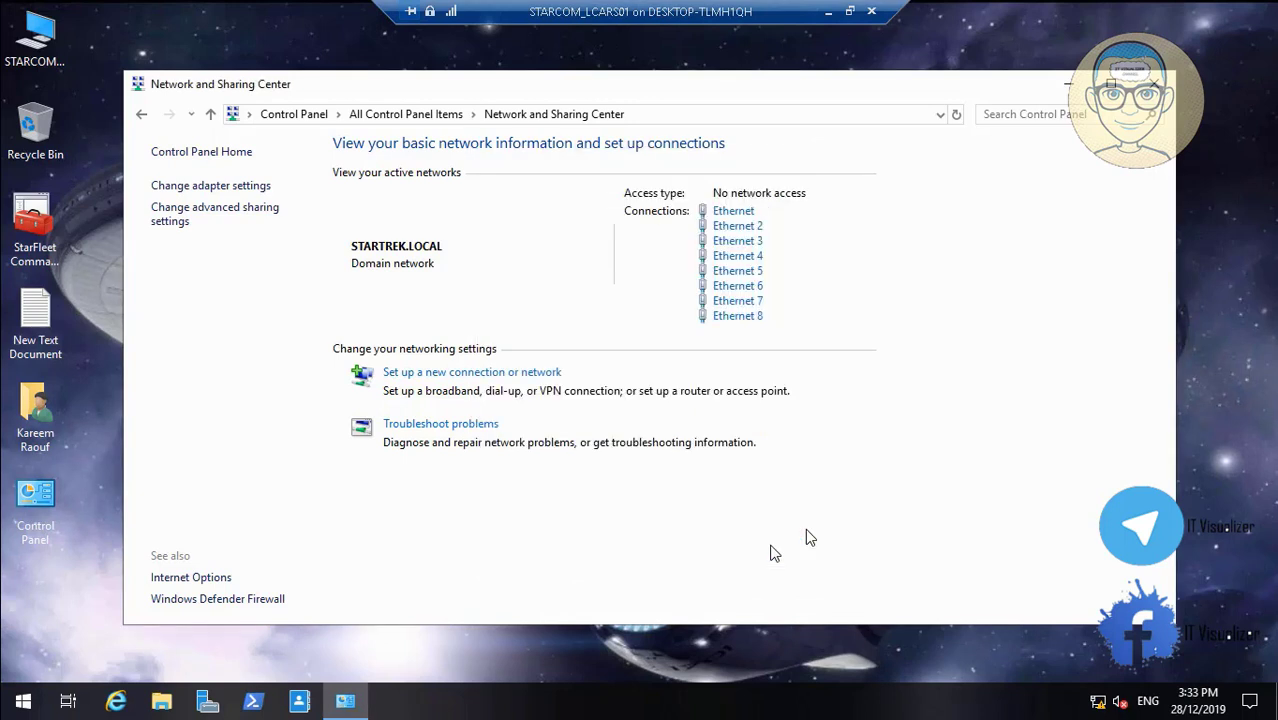
# Set Ethernet 8's IPv4 alternate DNS server to 192.168.8.3
pyautogui.click(737, 316)
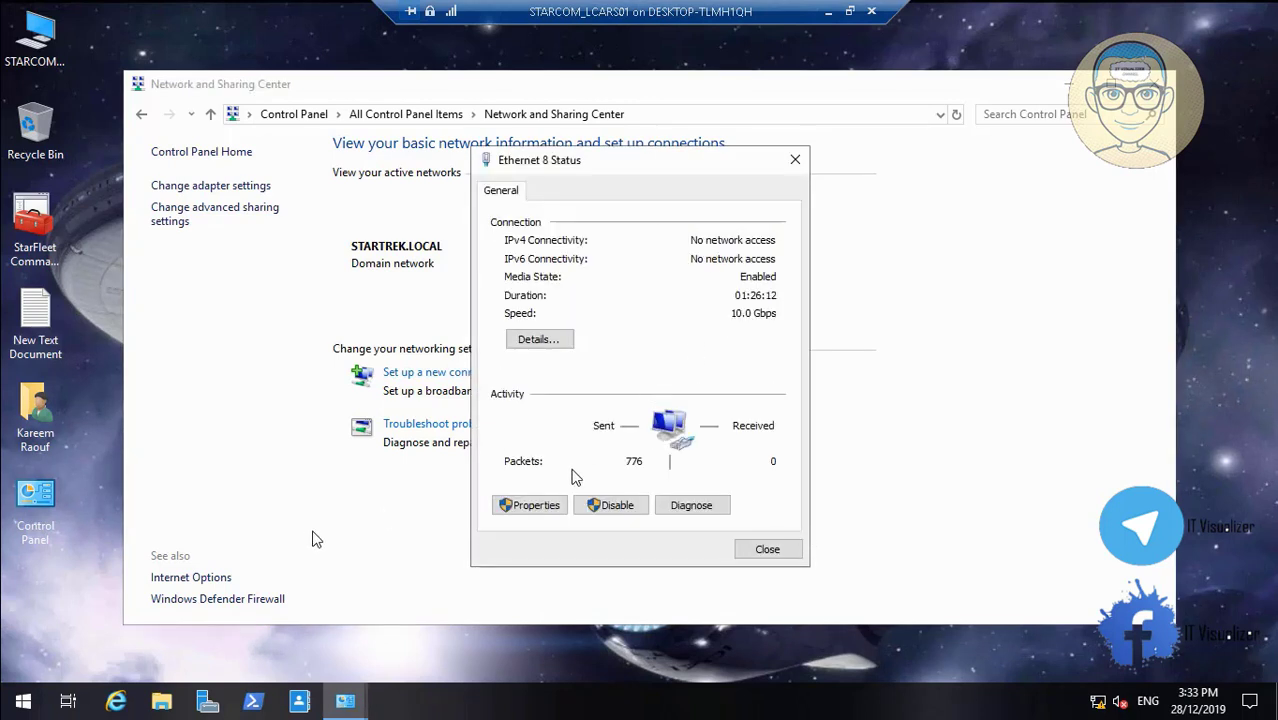
pyautogui.click(512, 505)
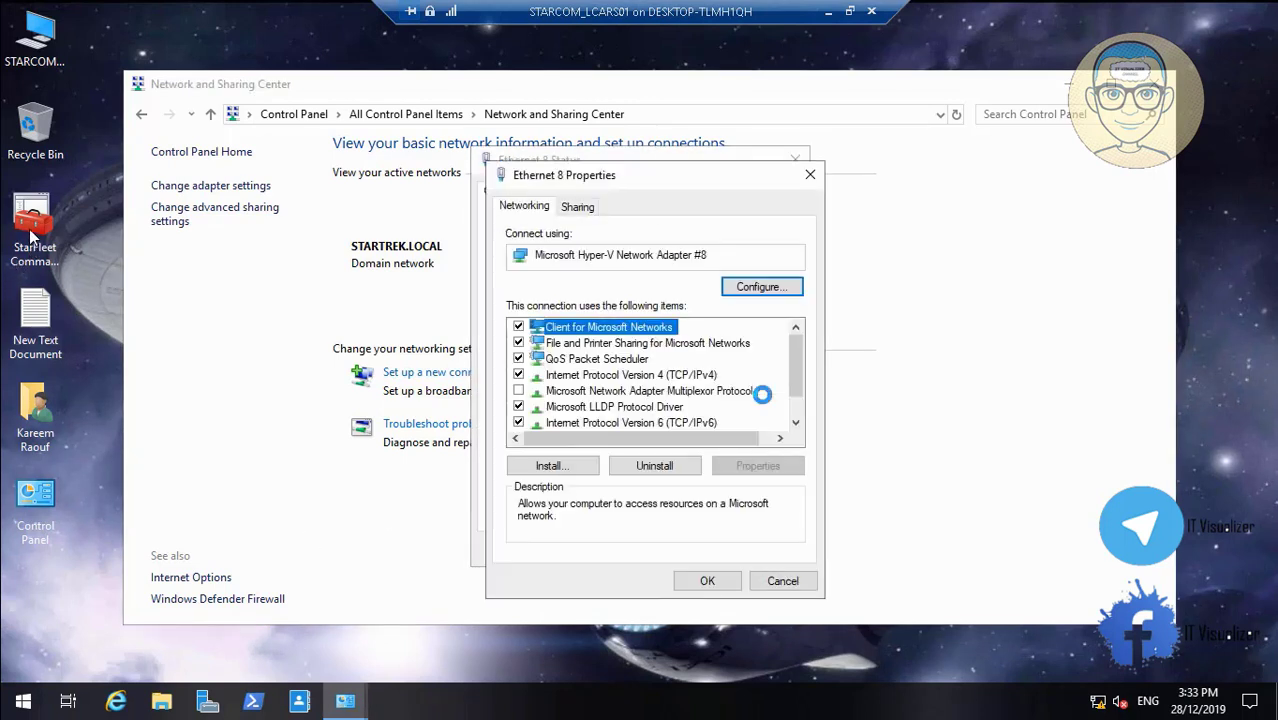
pyautogui.click(718, 380)
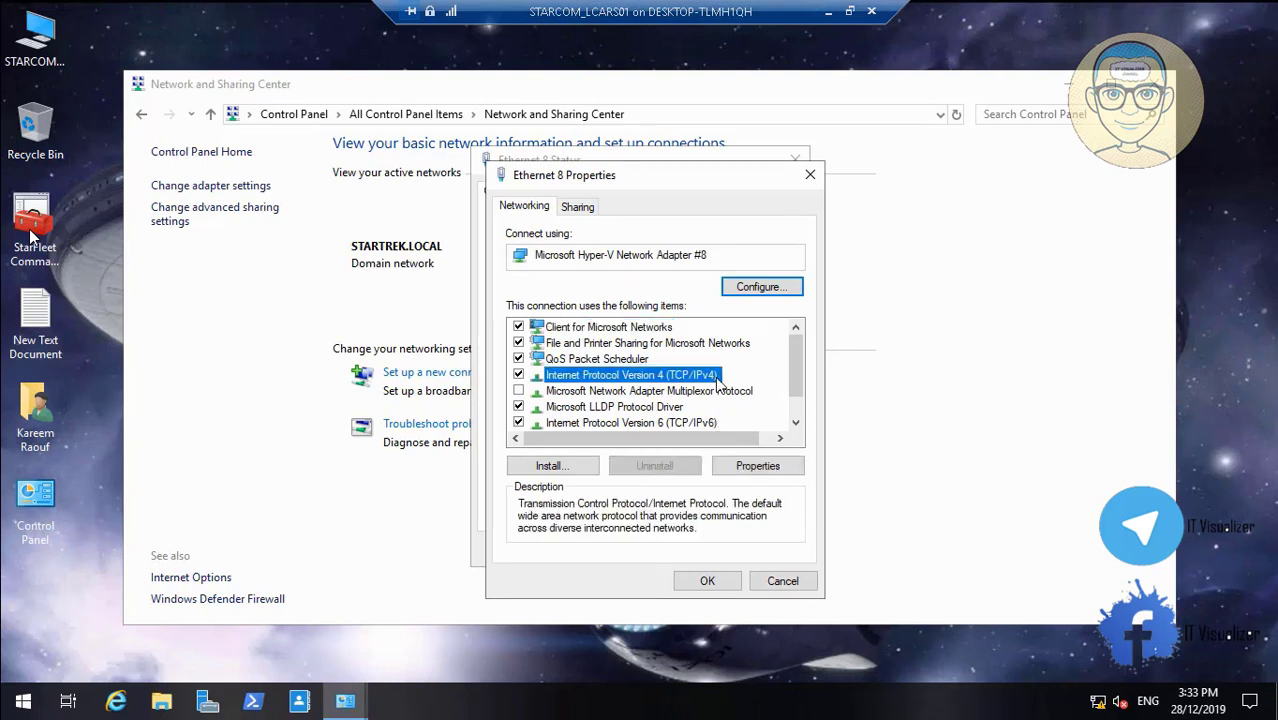
pyautogui.click(775, 467)
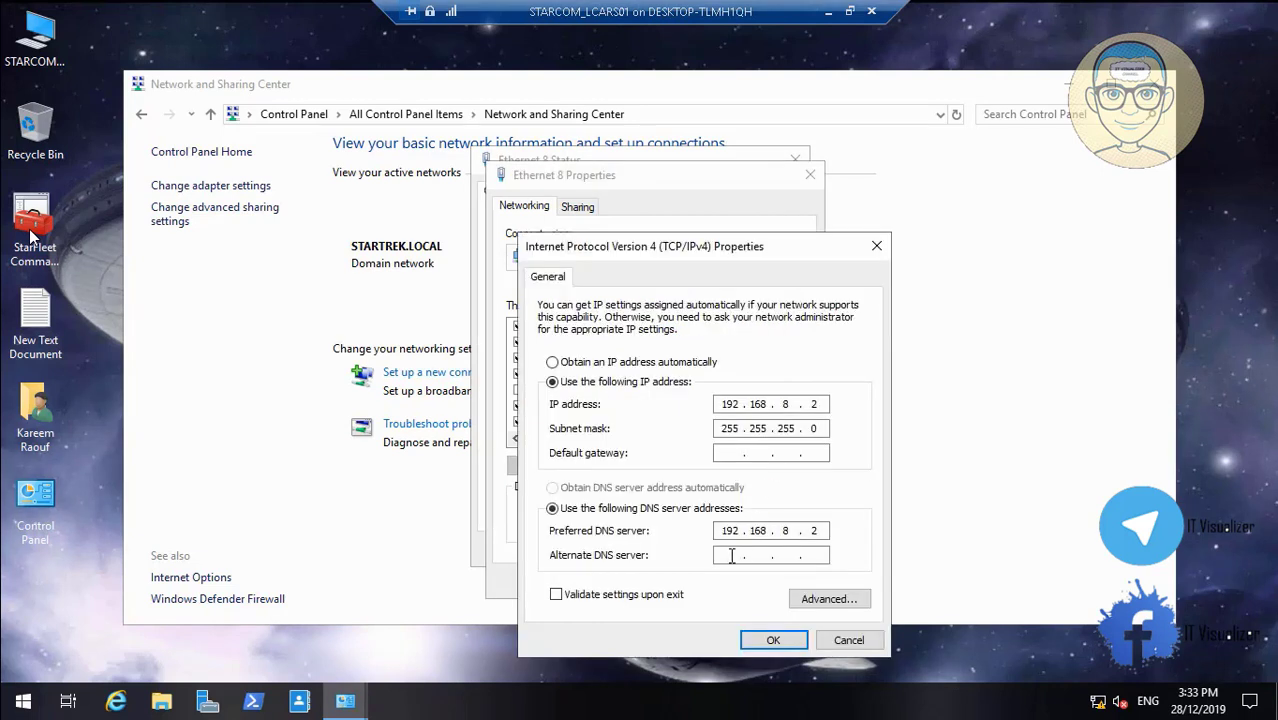
pyautogui.write('192 . 168 . 8 . 3')
pyautogui.click(776, 640)
# Set Ethernet 8's IPv6 alternate DNS server to 11:0:0:3800::3 and close its windows
pyautogui.click(630, 422)
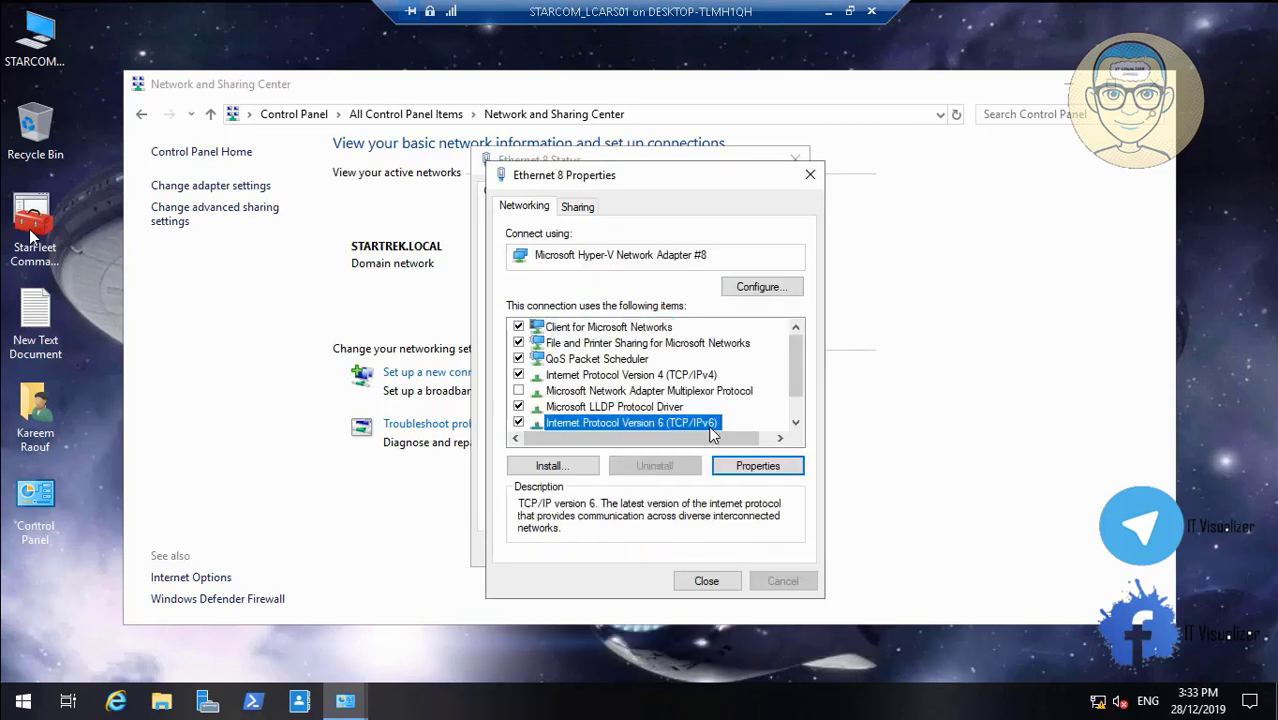
pyautogui.click(757, 468)
pyautogui.moveTo(807, 528); pyautogui.dragTo(677, 527)
pyautogui.hotkey('ctrl', 'c')
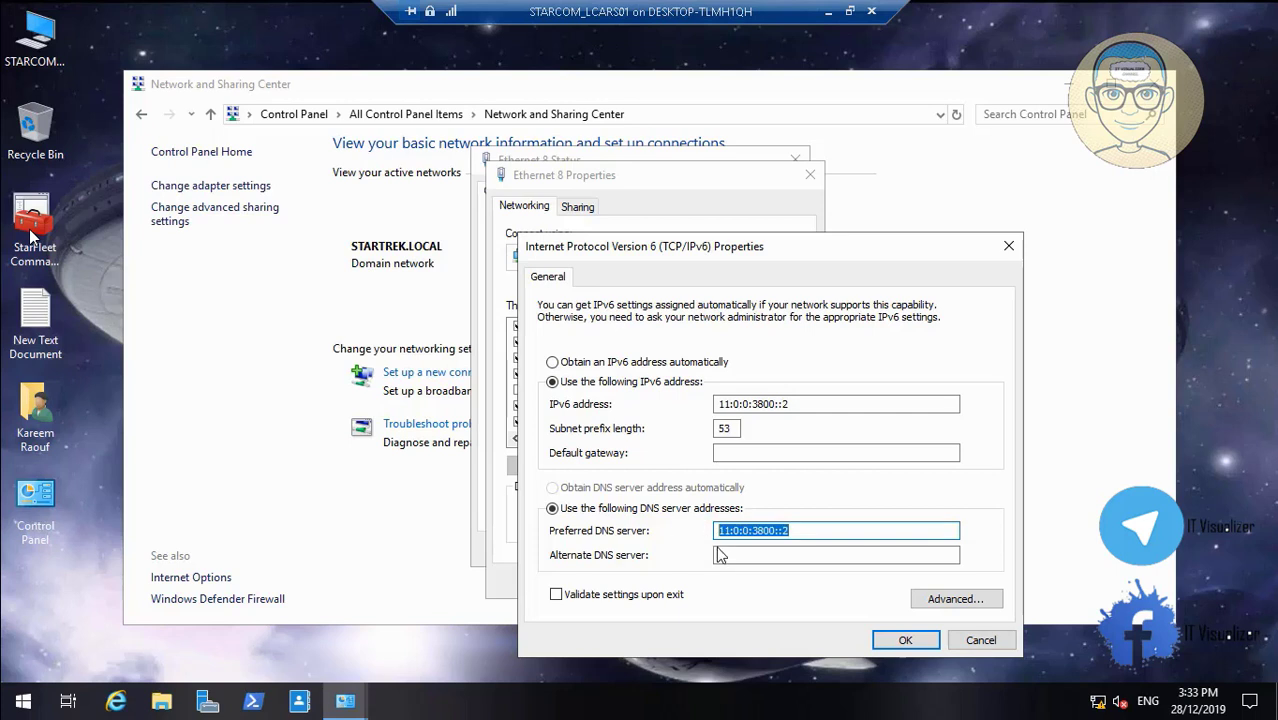
pyautogui.click(719, 554)
pyautogui.hotkey('ctrl', 'v')
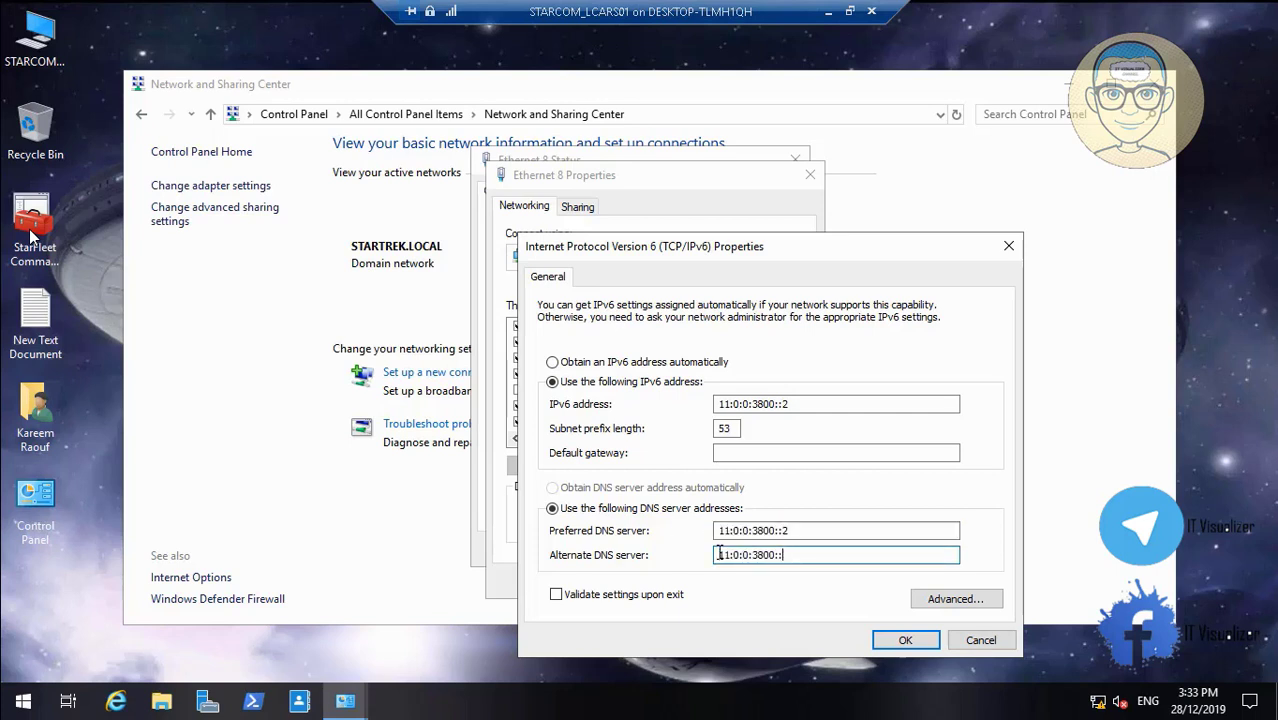
pyautogui.click(905, 640)
pyautogui.click(706, 581)
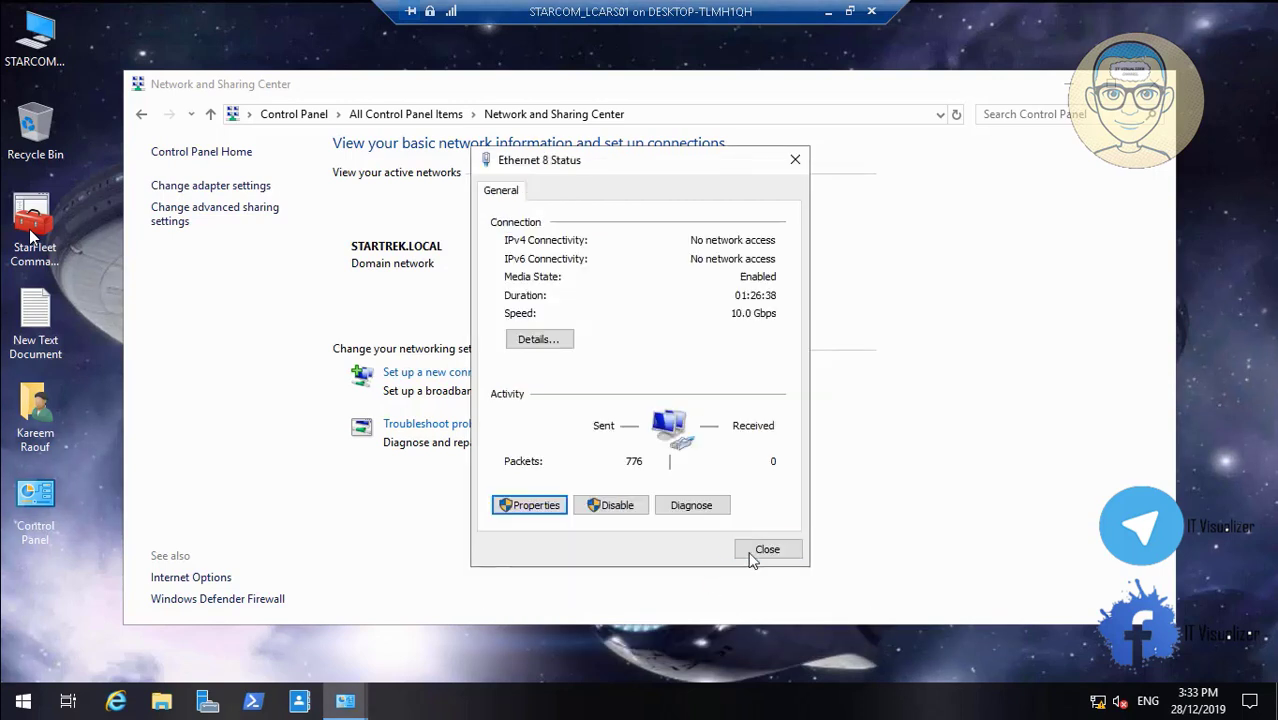
pyautogui.click(767, 550)
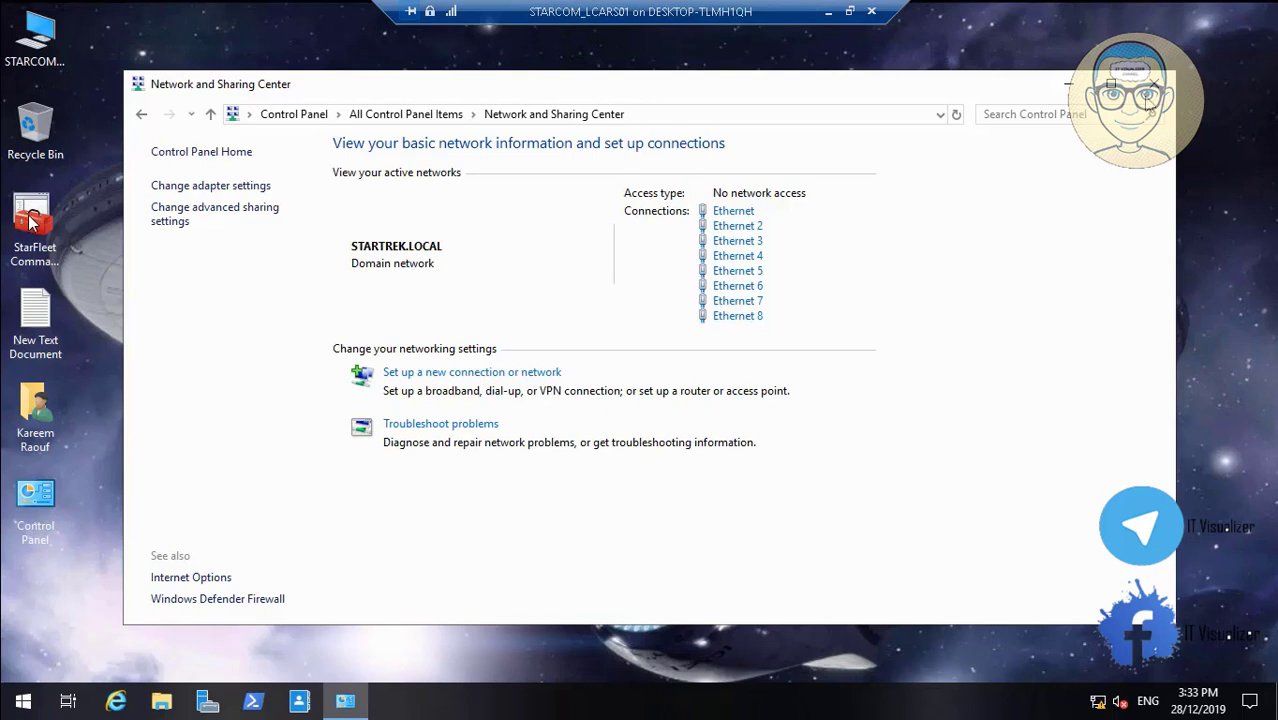
pyautogui.click(1155, 84)
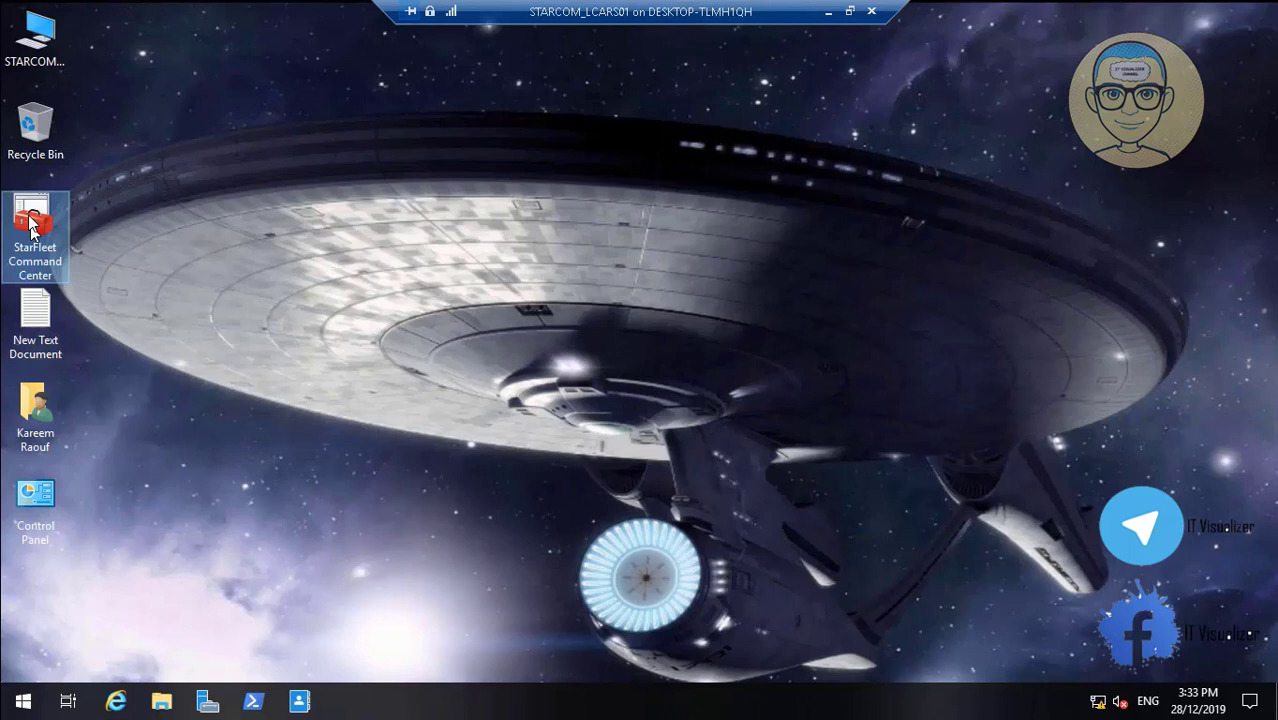
pyautogui.doubleClick(52, 28)
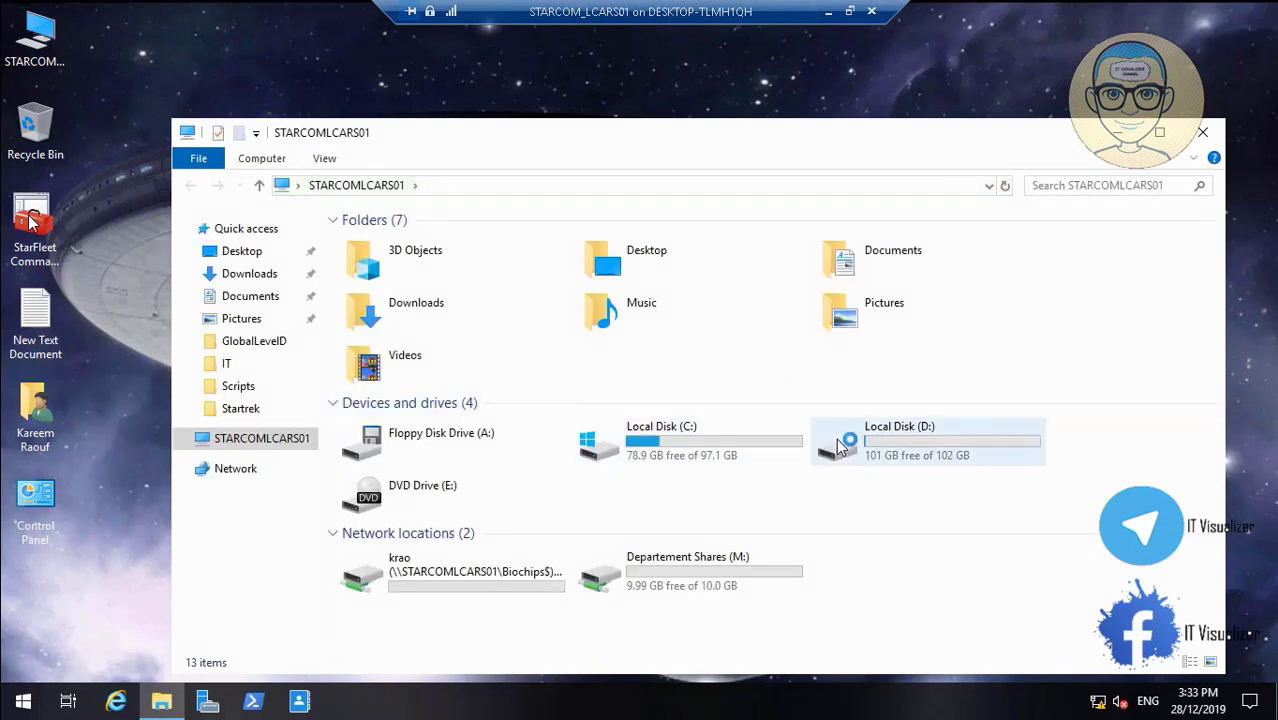
pyautogui.click(840, 447)
pyautogui.doubleClick(840, 447)
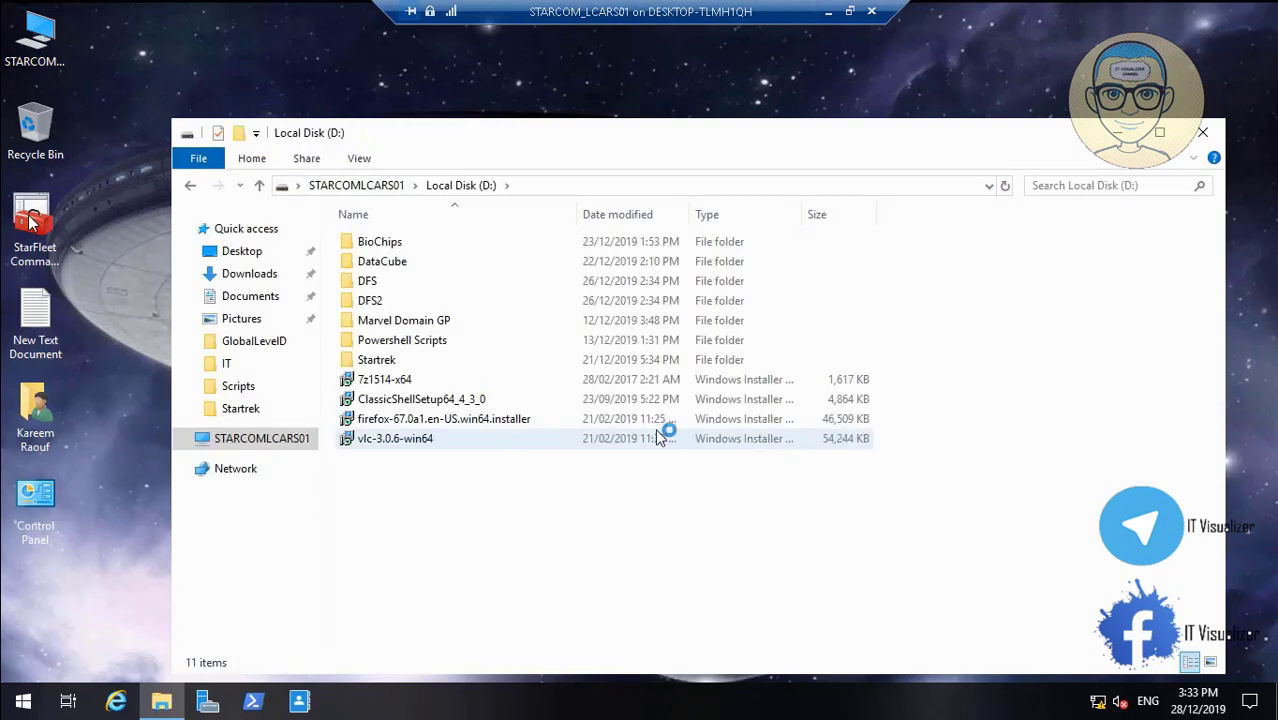
pyautogui.doubleClick(422, 360)
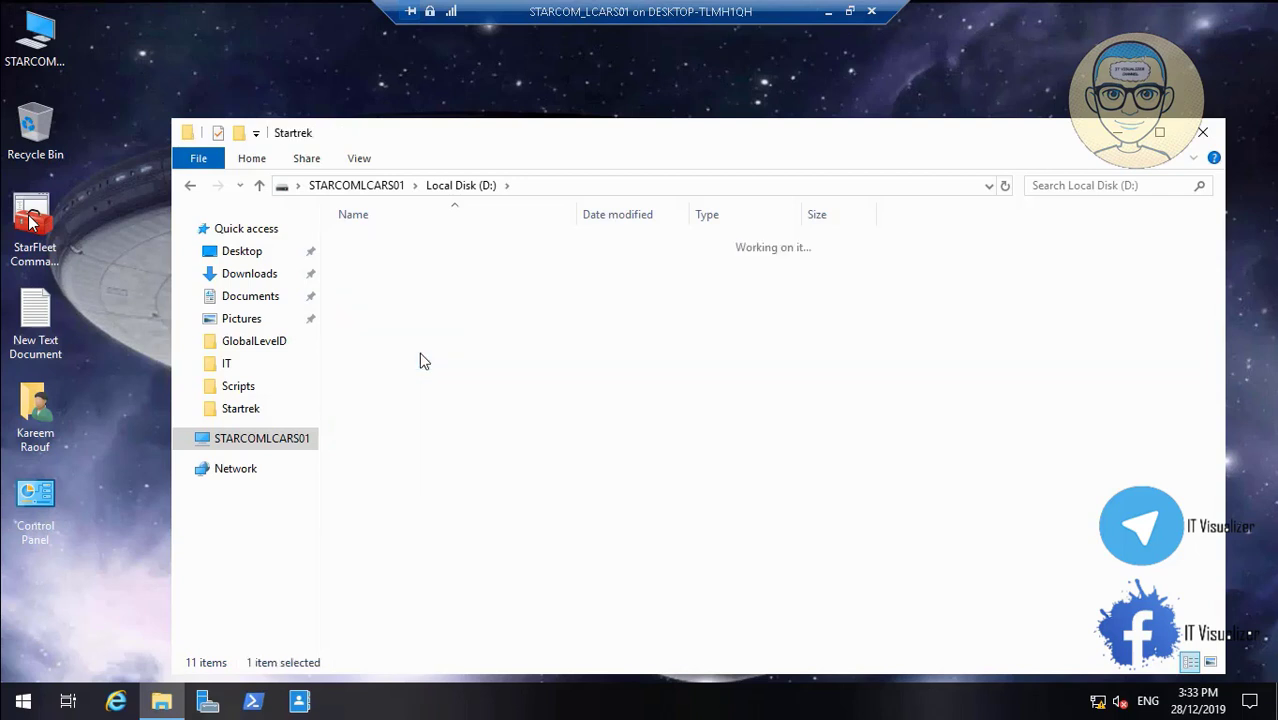
pyautogui.click(394, 310)
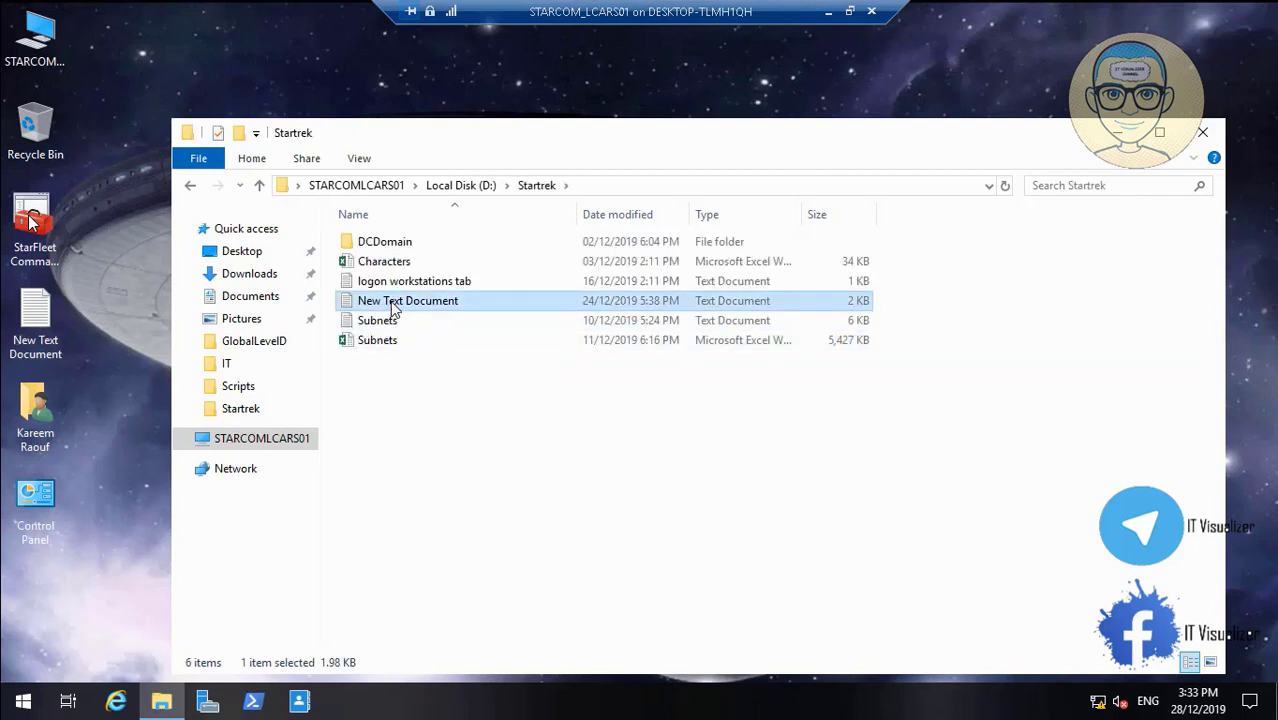
pyautogui.doubleClick(392, 304)
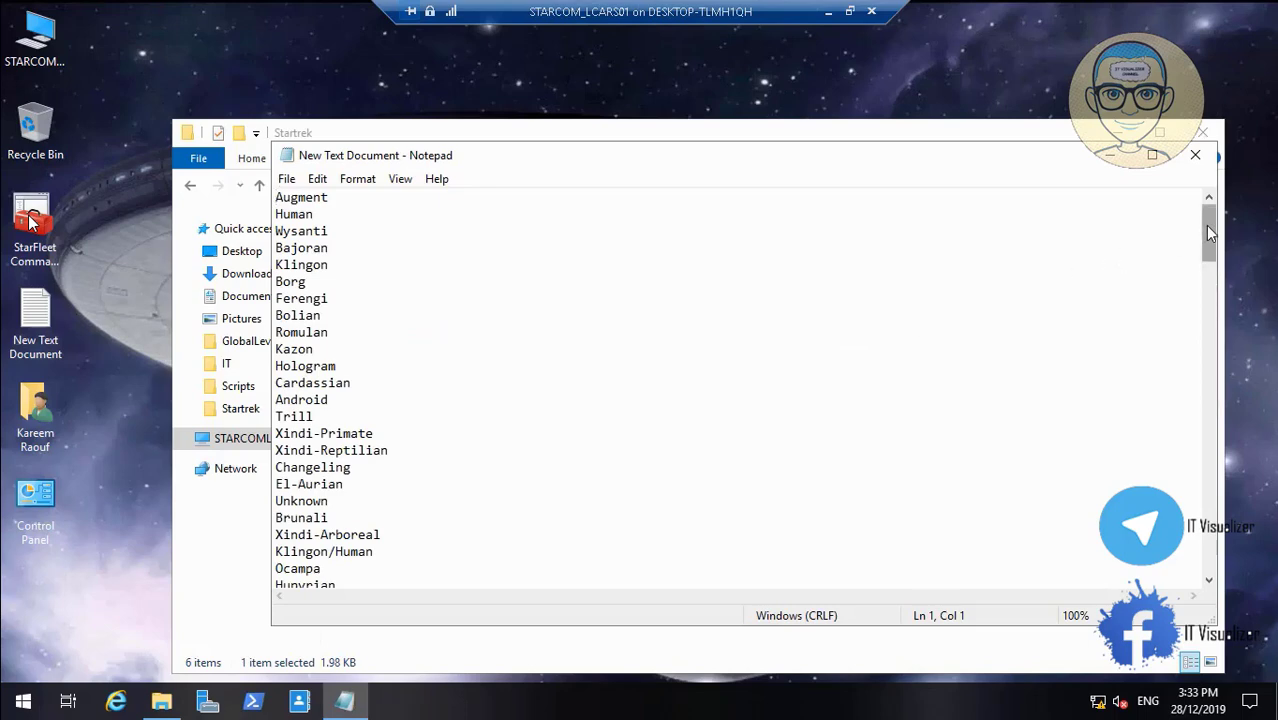
pyautogui.moveTo(1205, 225); pyautogui.dragTo(1236, 363)
pyautogui.moveTo(1237, 380); pyautogui.dragTo(1250, 541)
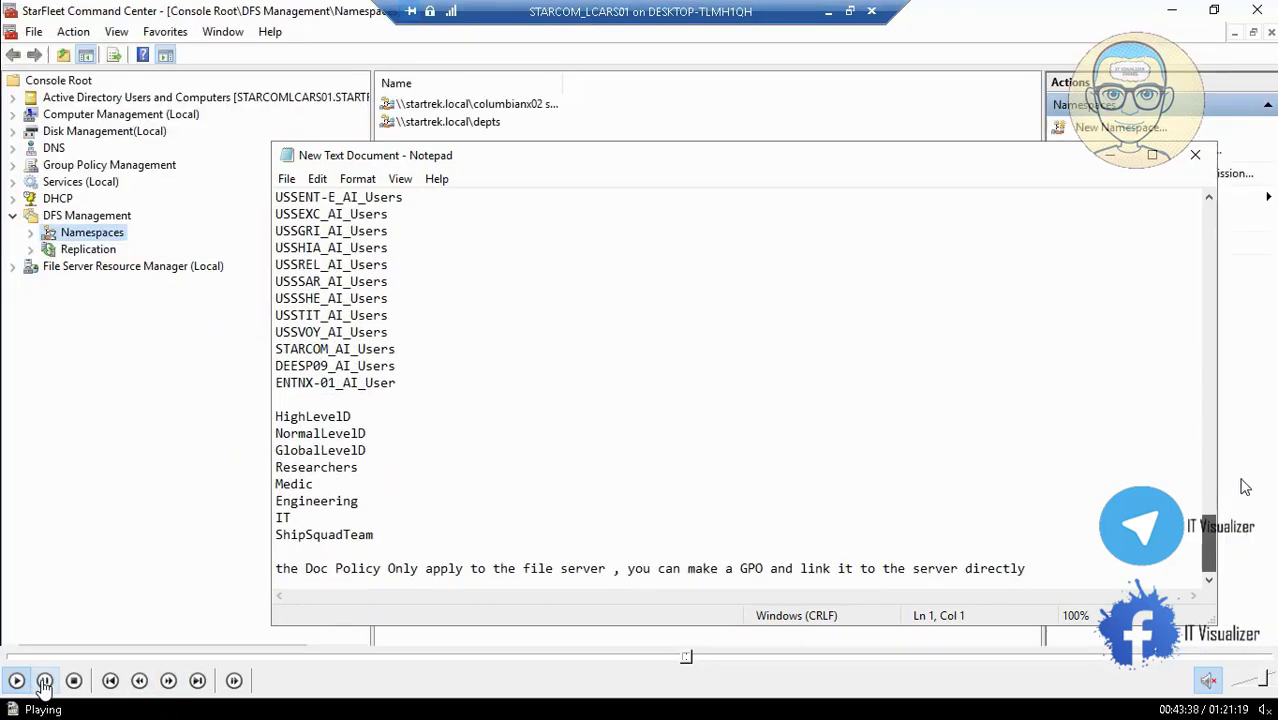
# Seek the recording to the 192.168.1.0 DHCP Scope Options section and resume playback
pyautogui.moveTo(1250, 541); pyautogui.dragTo(1220, 372)
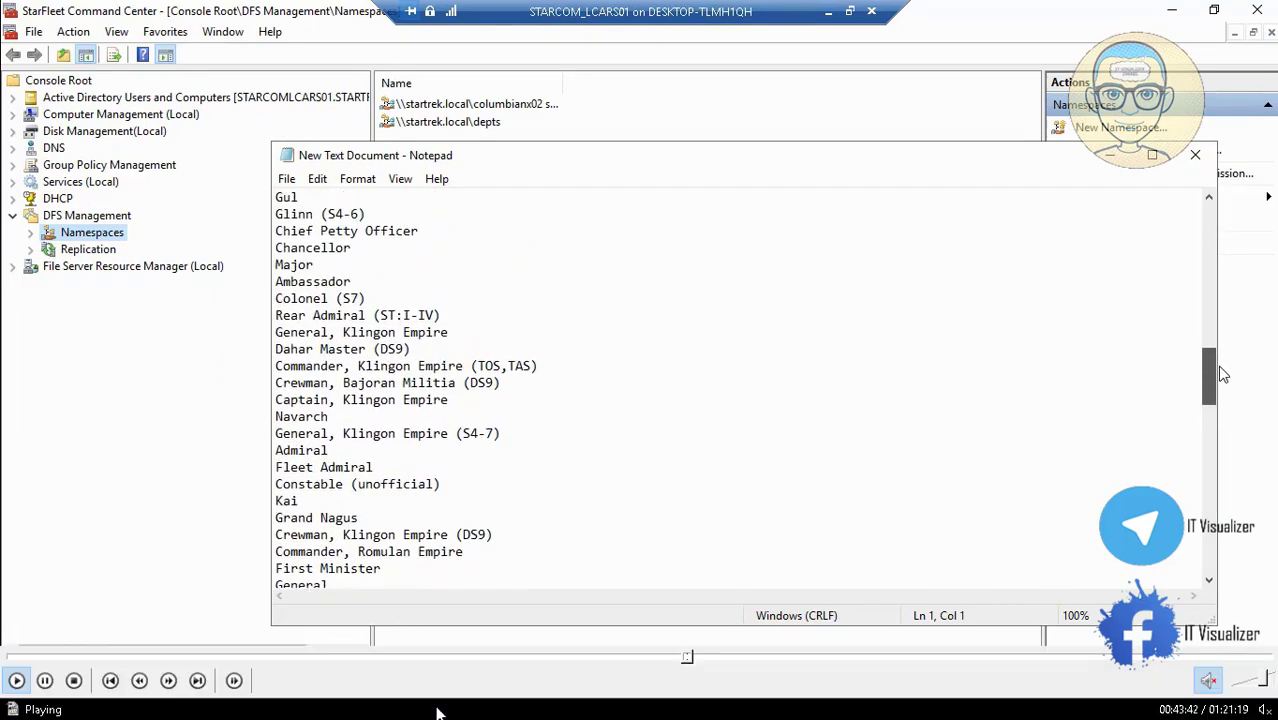
pyautogui.click(691, 660)
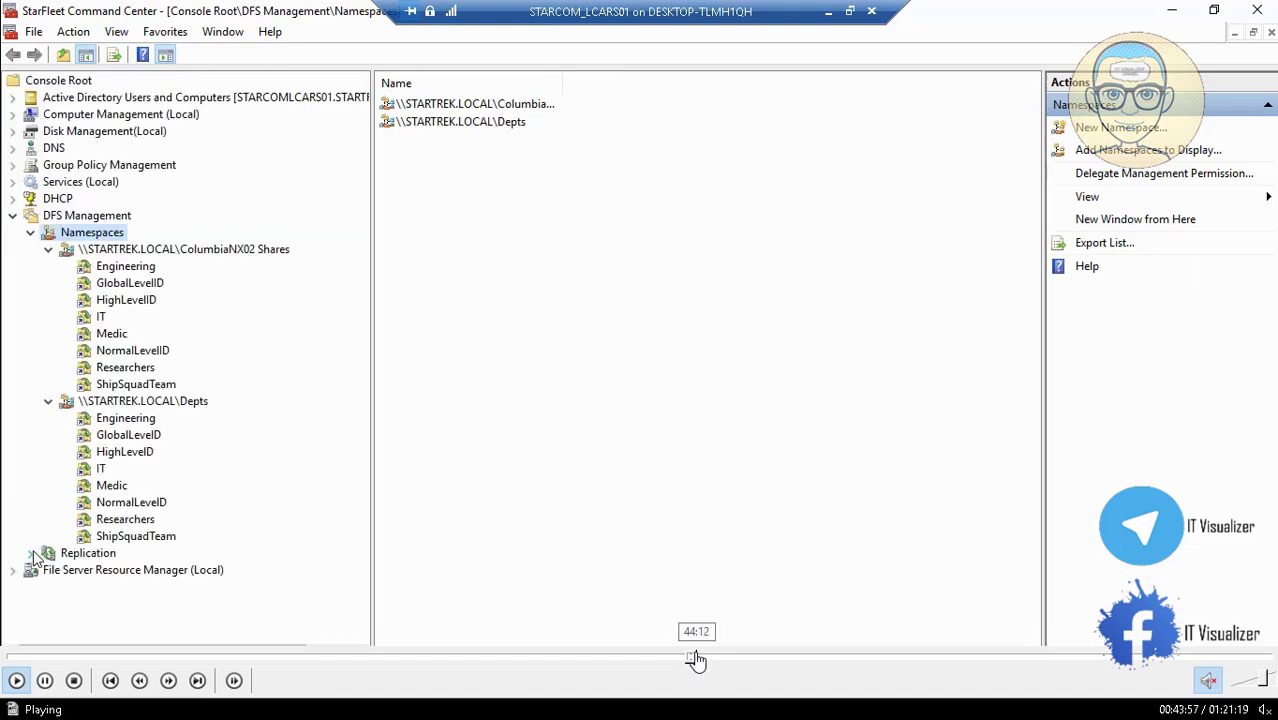
pyautogui.click(696, 660)
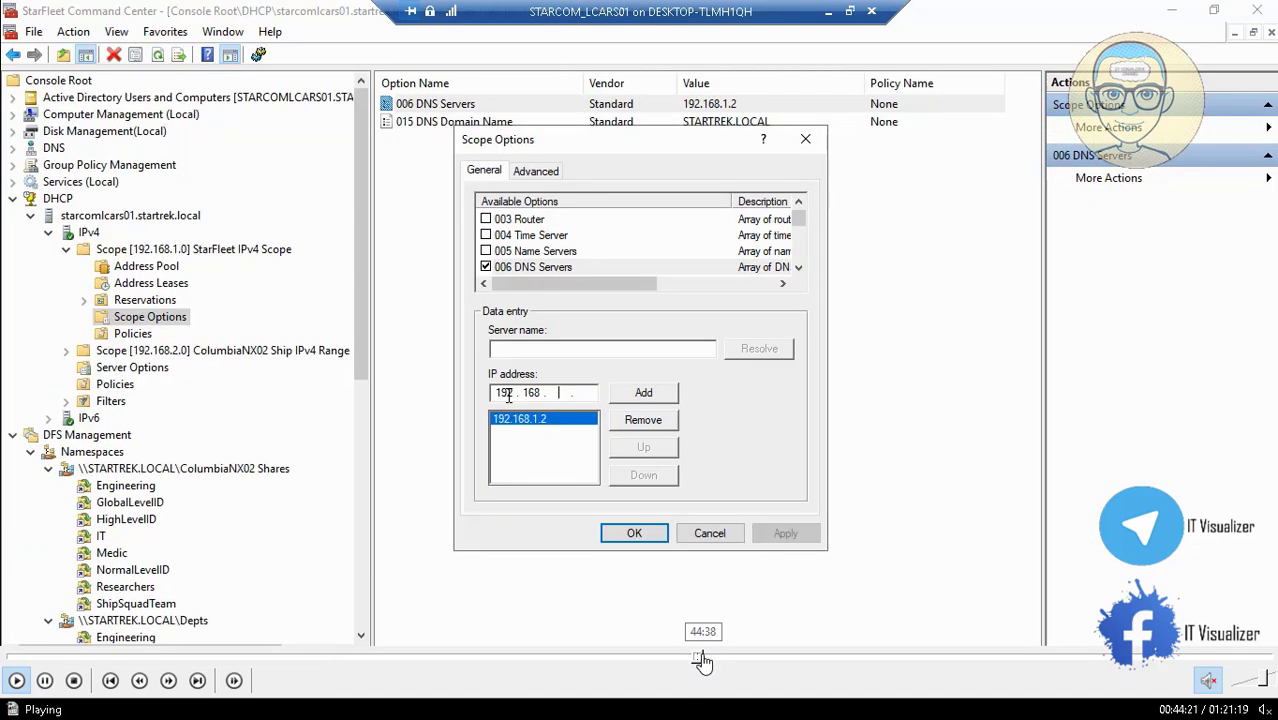
pyautogui.click(697, 660)
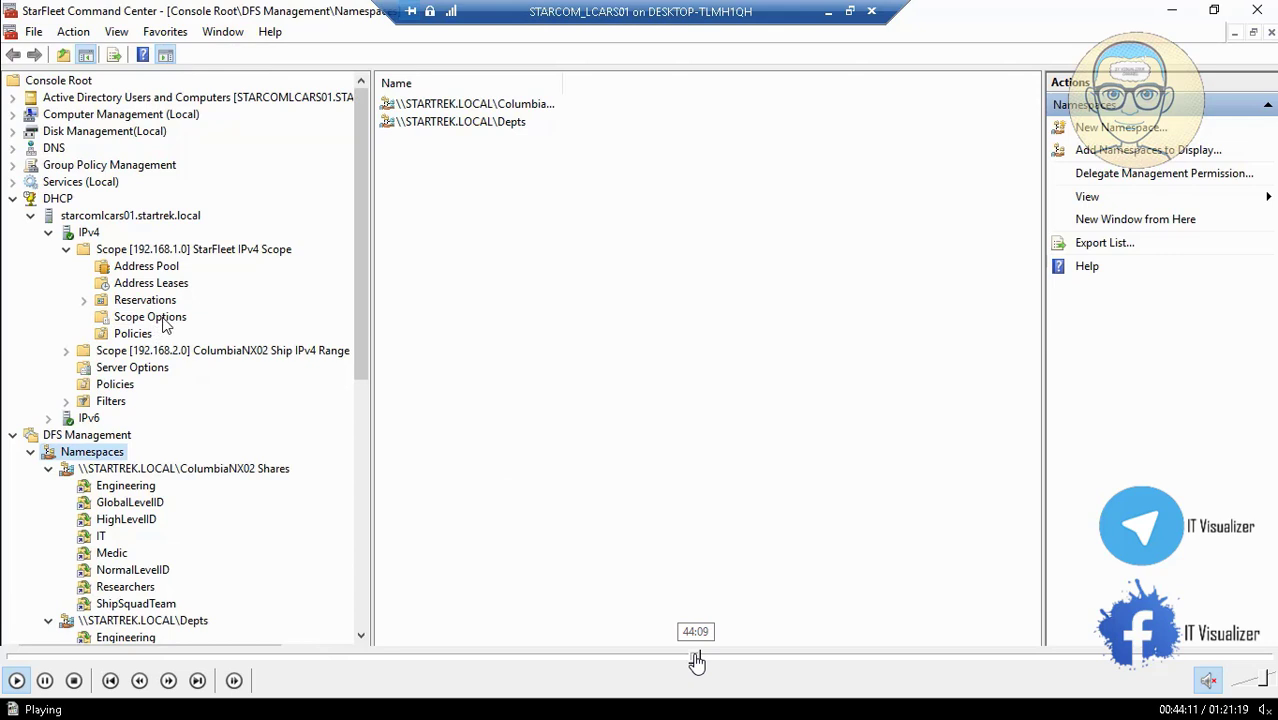
pyautogui.click(45, 681)
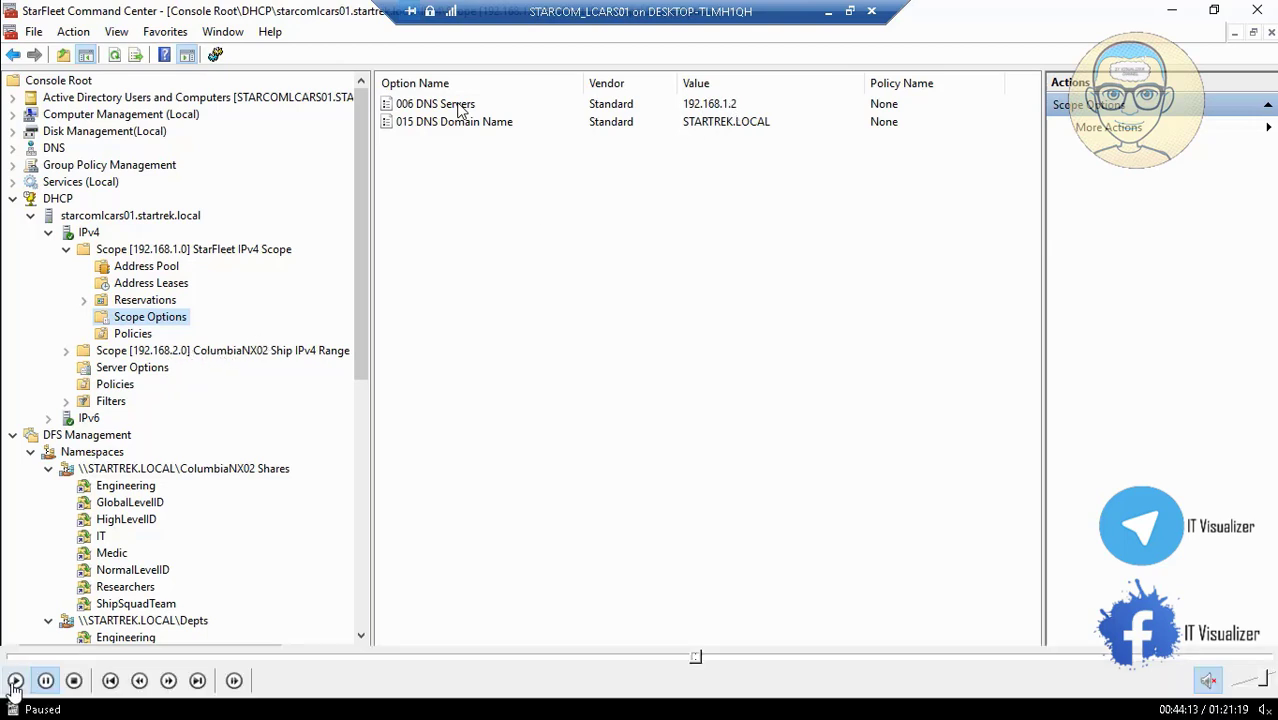
pyautogui.click(14, 683)
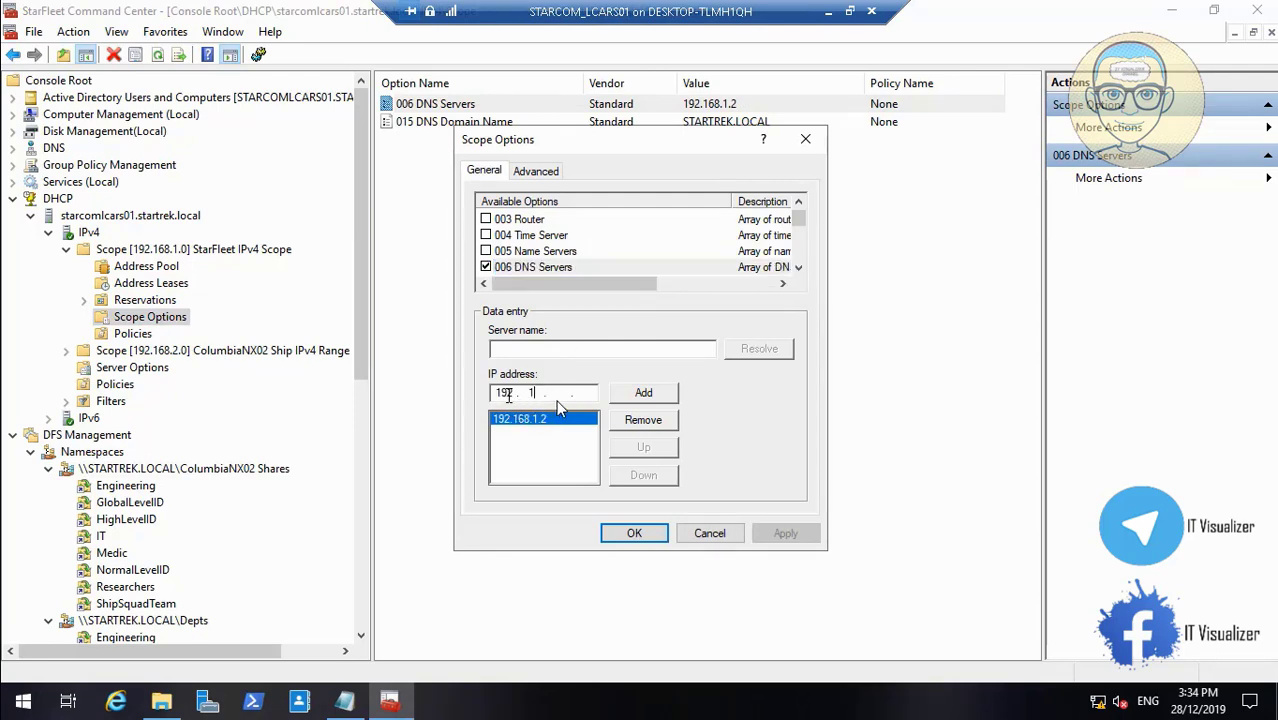
# Add 192.168.1.3 beside 192.168.1.2 in the 192.168.1.0 scope's DNS Servers option and apply
pyautogui.write('68')
pyautogui.write('1')
pyautogui.write('3')
pyautogui.click(644, 393)
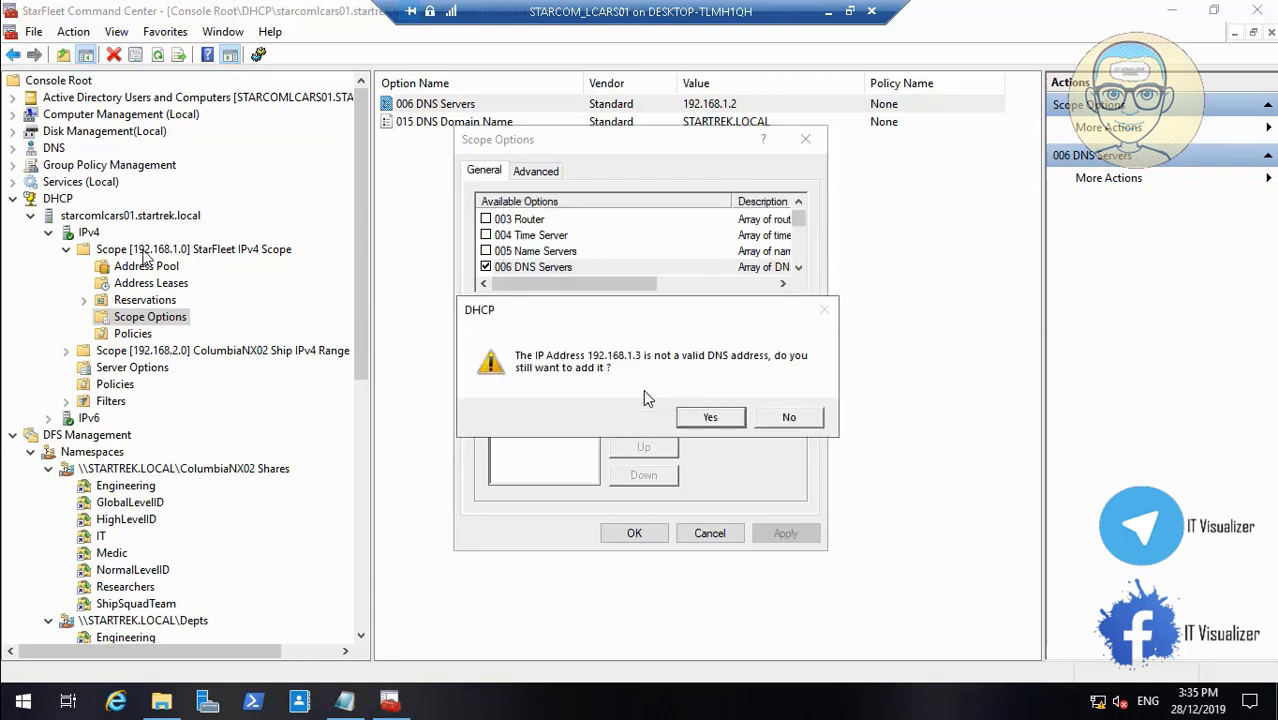
pyautogui.click(716, 419)
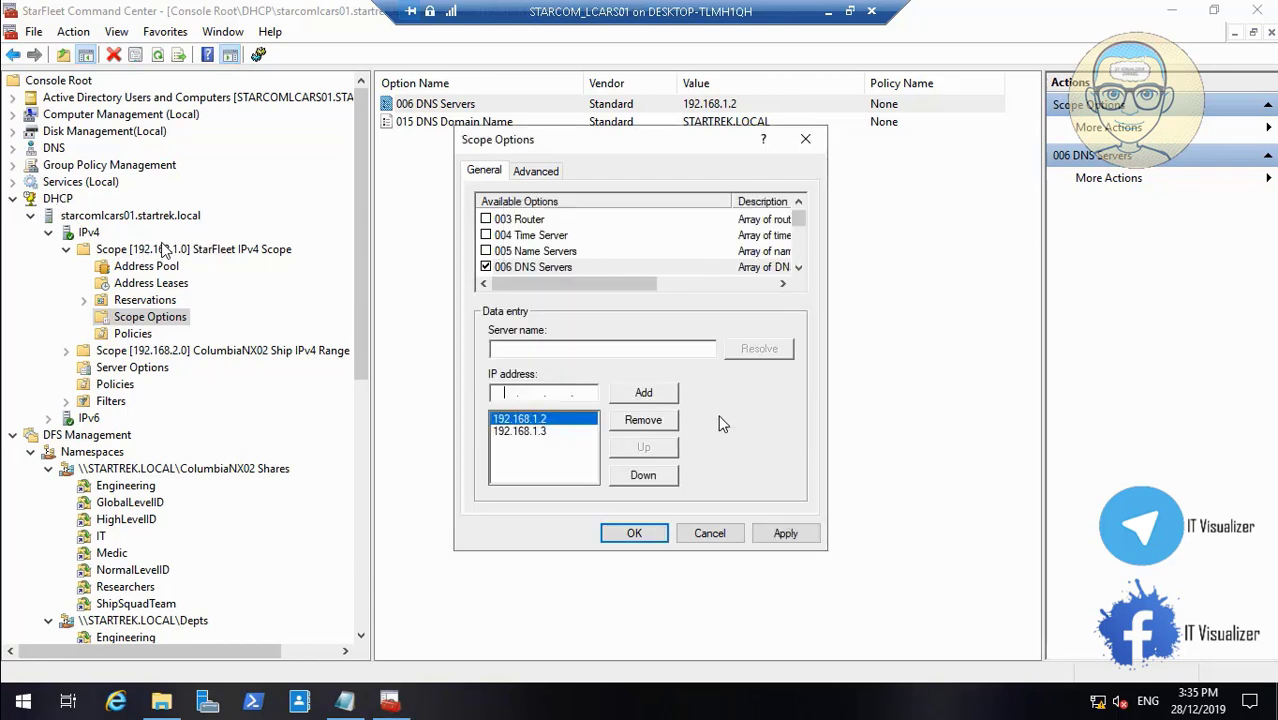
pyautogui.click(778, 533)
pyautogui.click(647, 539)
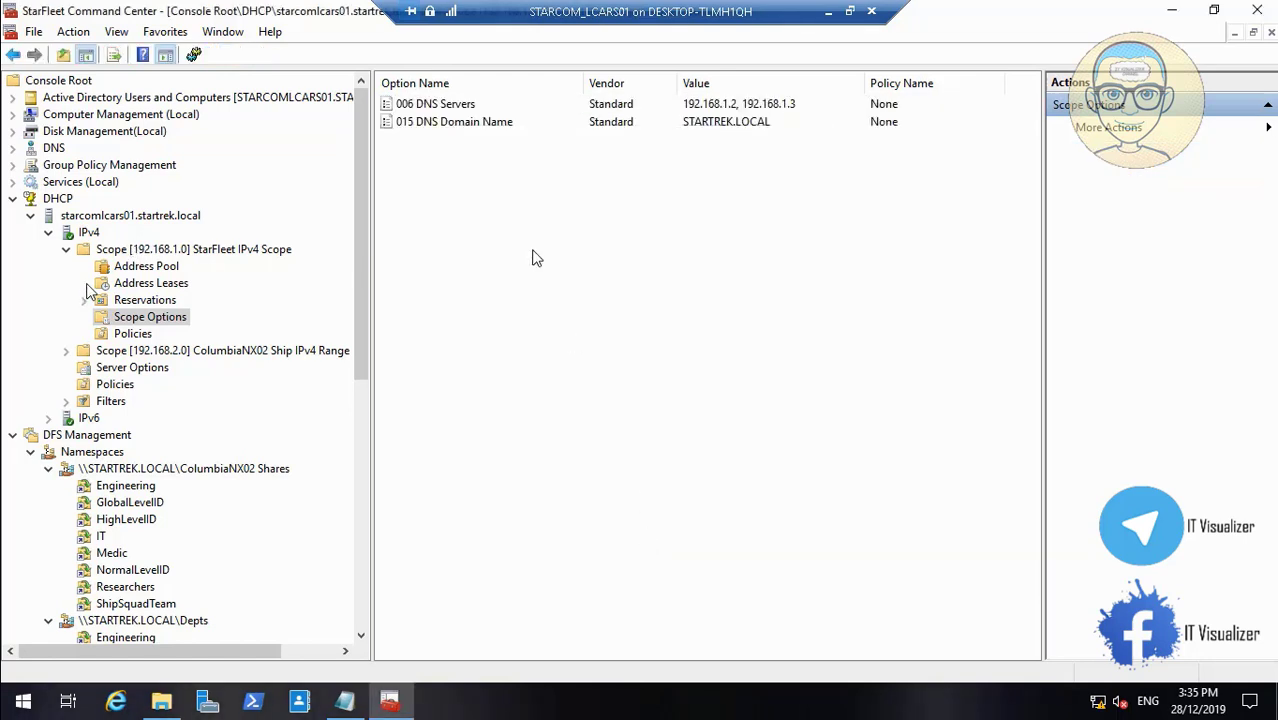
pyautogui.click(66, 351)
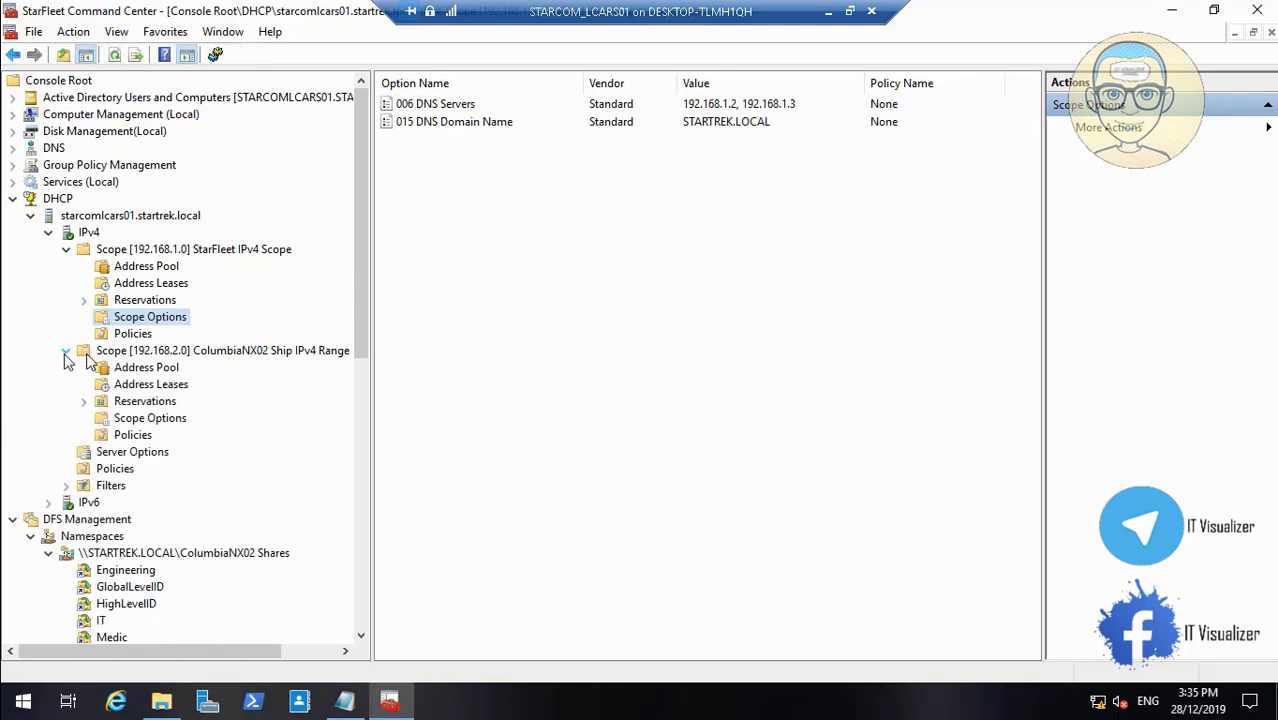
# Add 192.168.2.3 beside 192.168.2.2 in the ColumbiaNX02 192.168.2.0 scope's 006 DNS Servers option
pyautogui.click(156, 421)
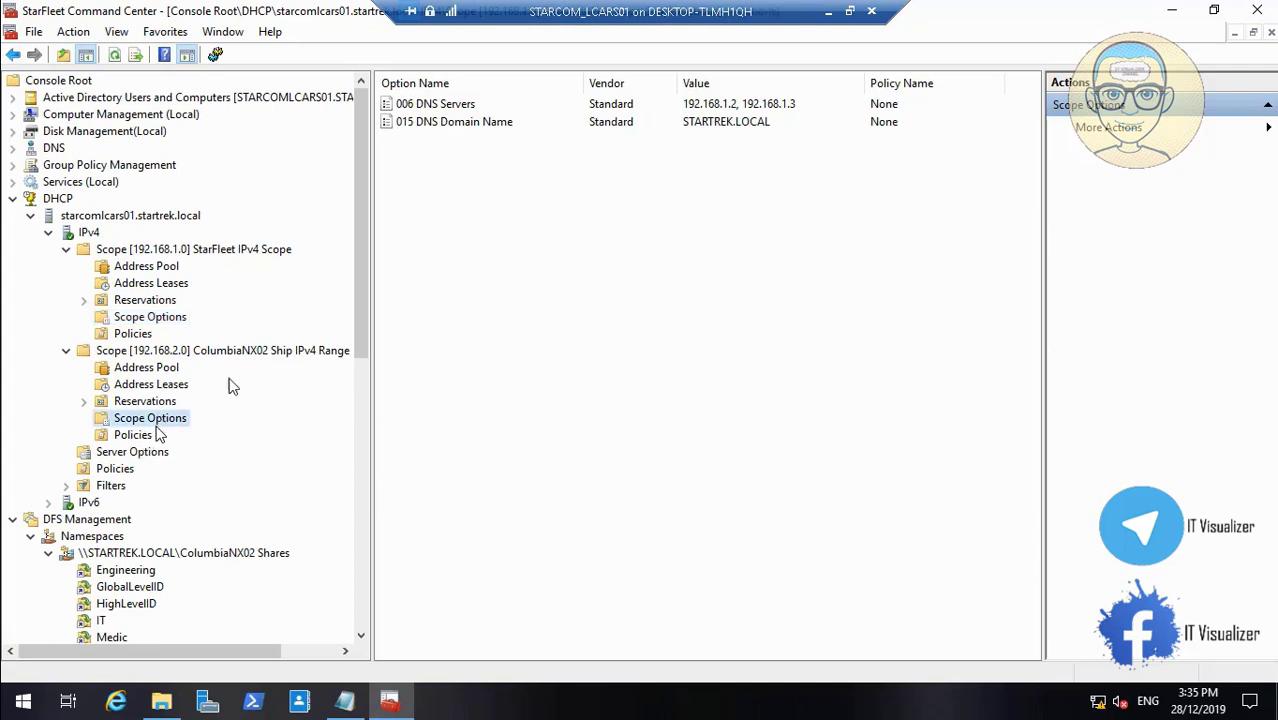
pyautogui.click(452, 106)
pyautogui.doubleClick(452, 106)
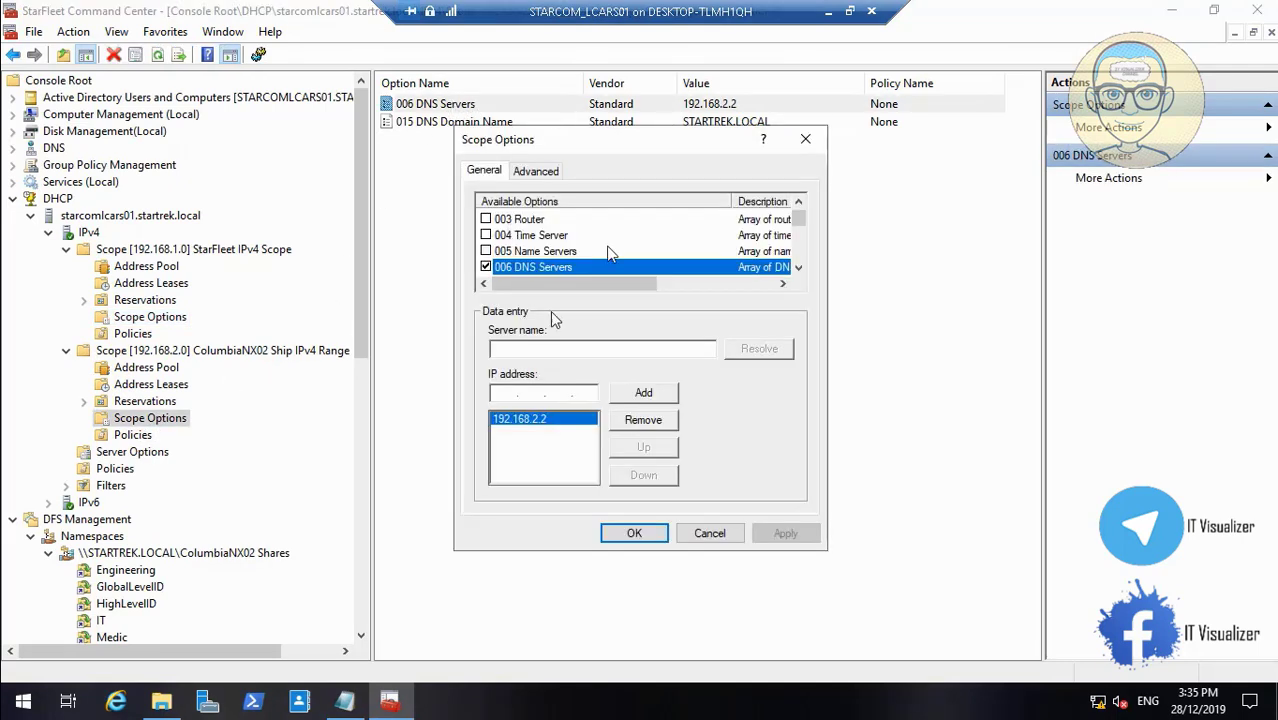
pyautogui.click(510, 396)
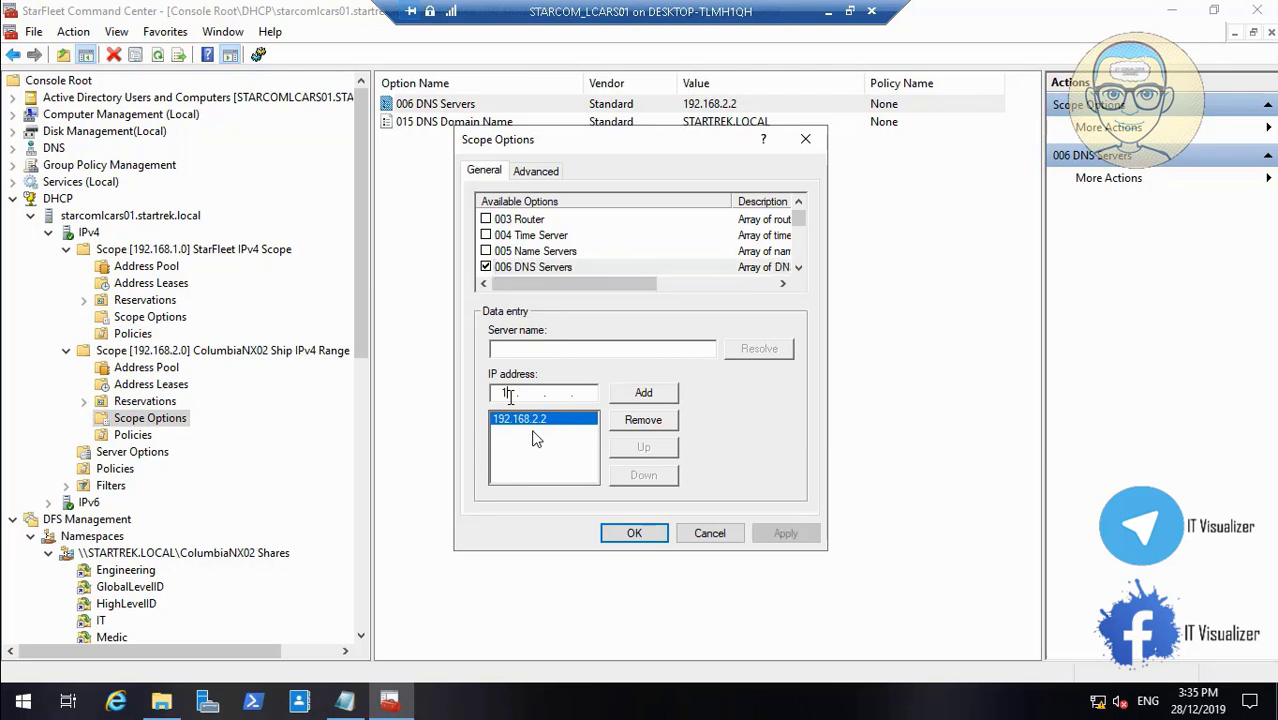
pyautogui.write('192 . 168 . 2 .')
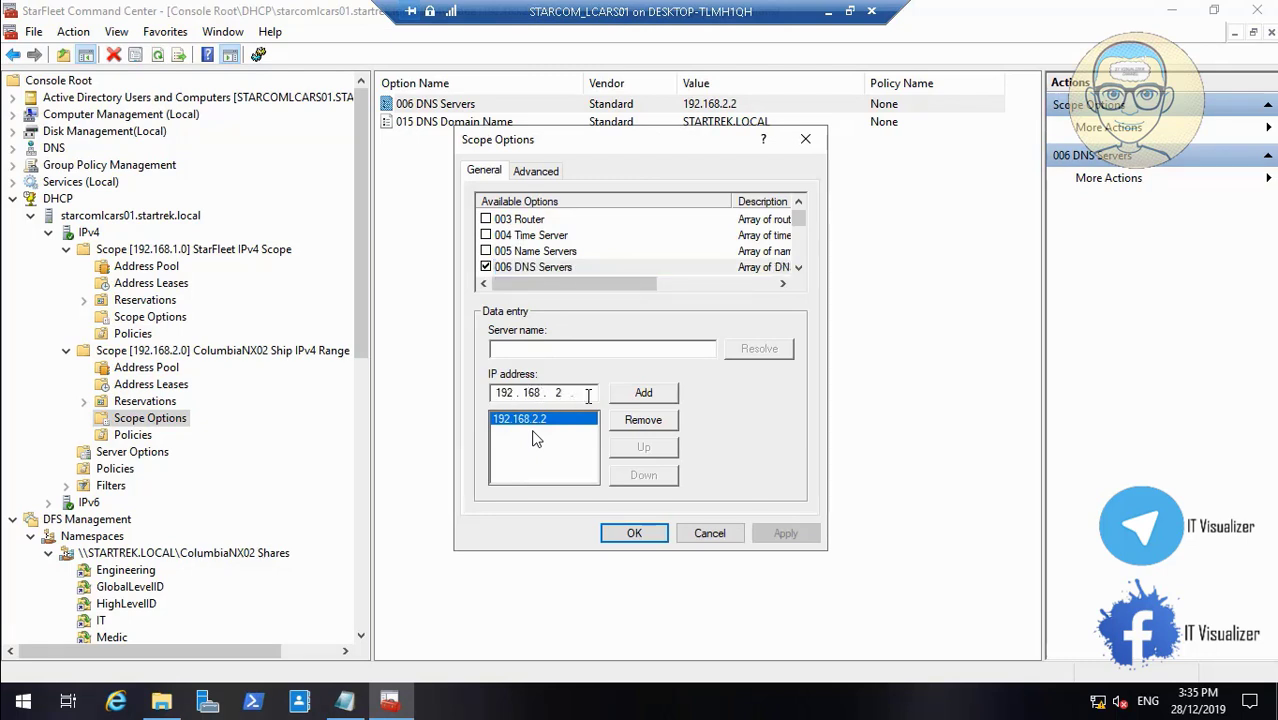
pyautogui.write(' 3')
pyautogui.click(658, 395)
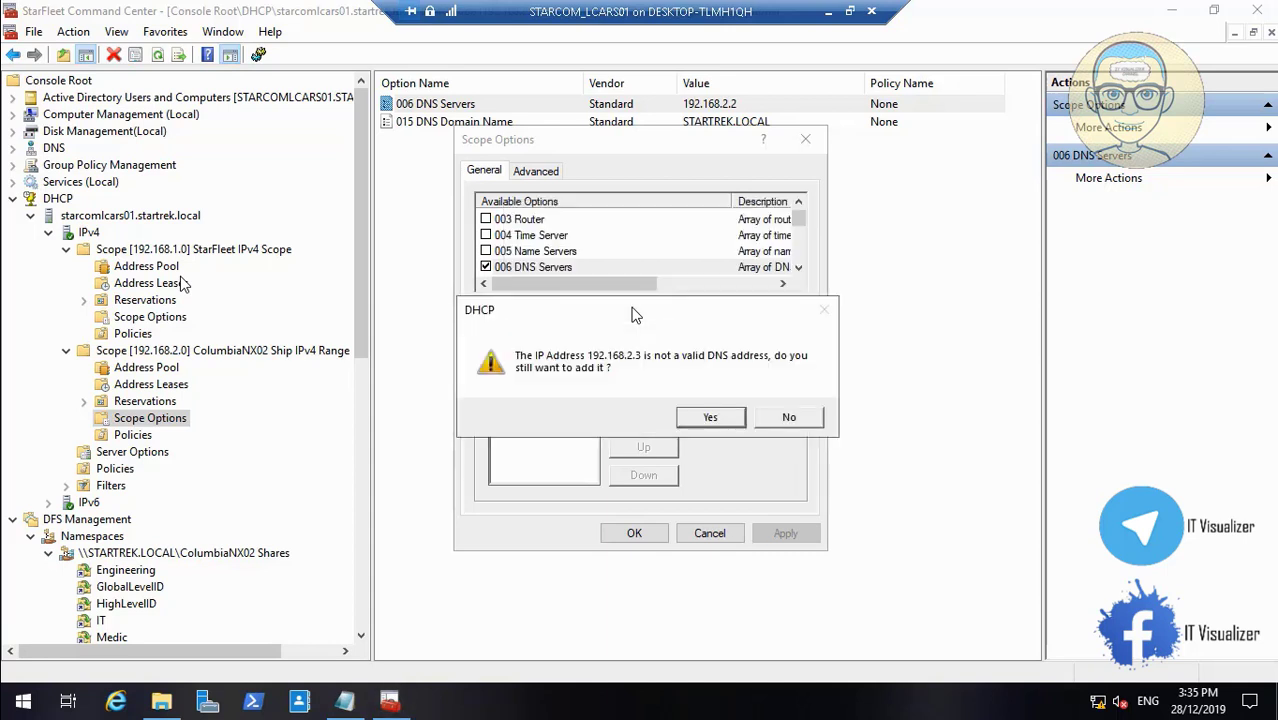
pyautogui.click(714, 420)
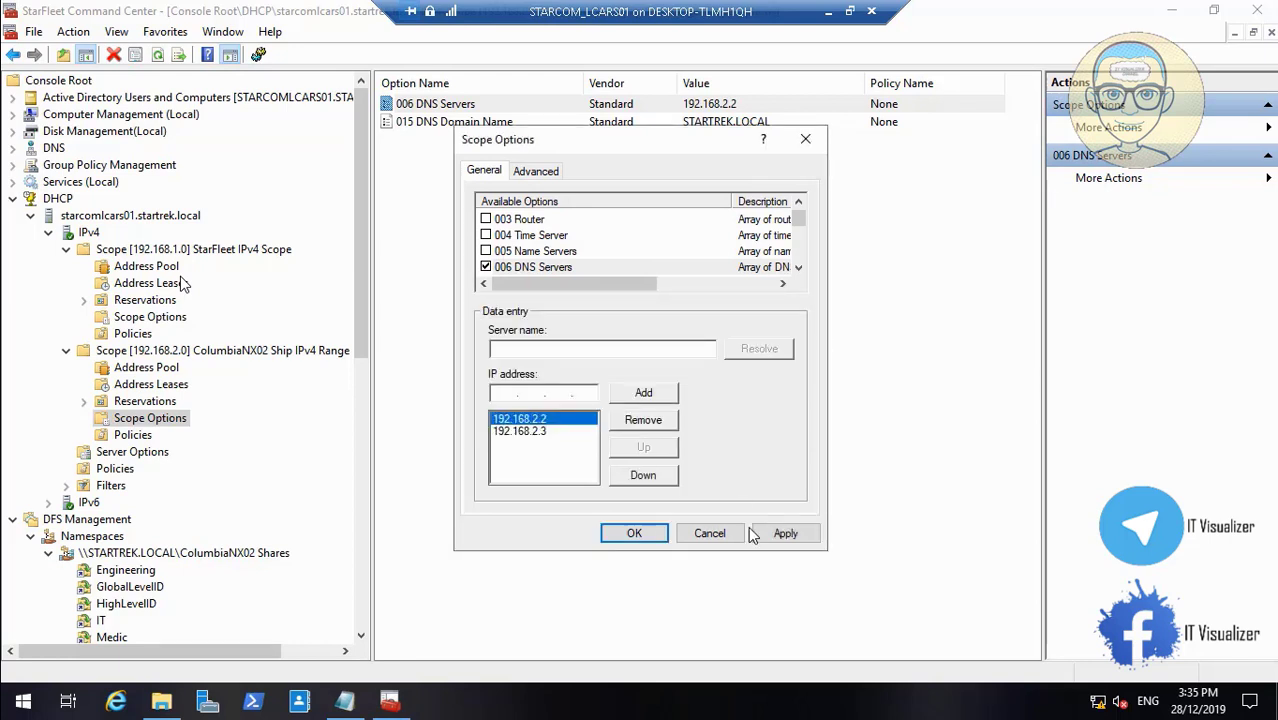
pyautogui.click(780, 533)
pyautogui.click(636, 533)
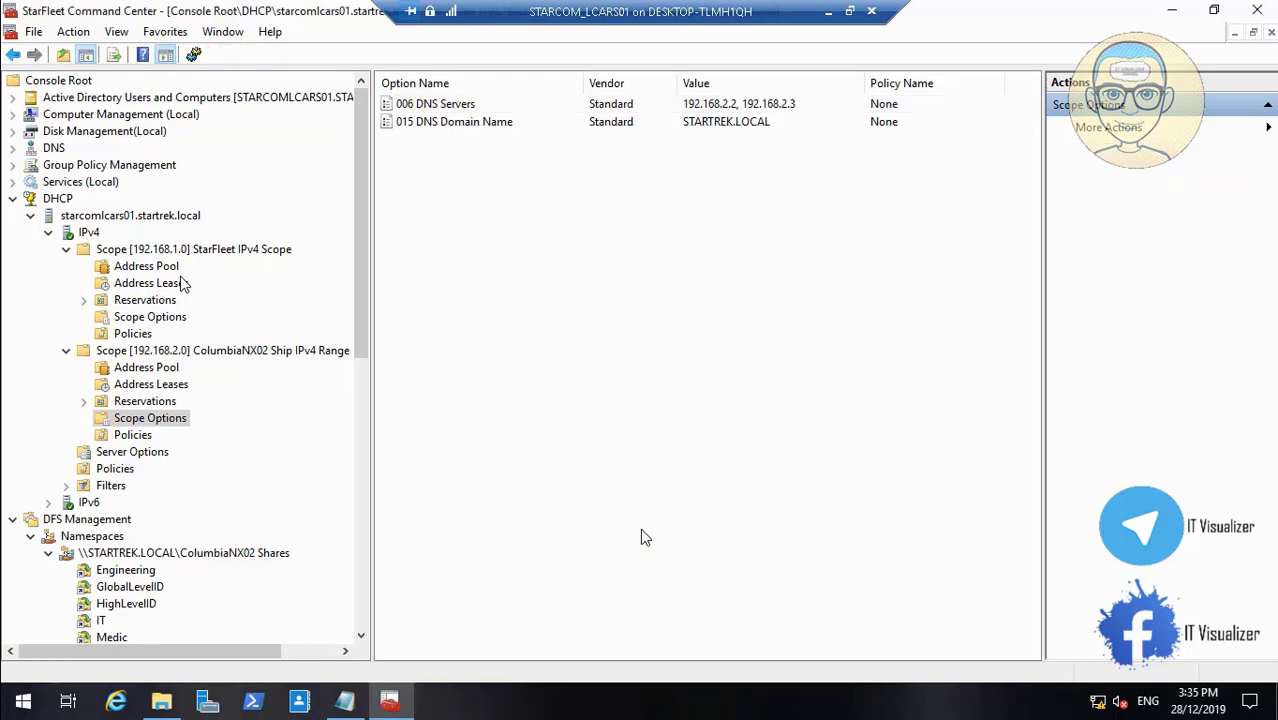
pyautogui.click(50, 502)
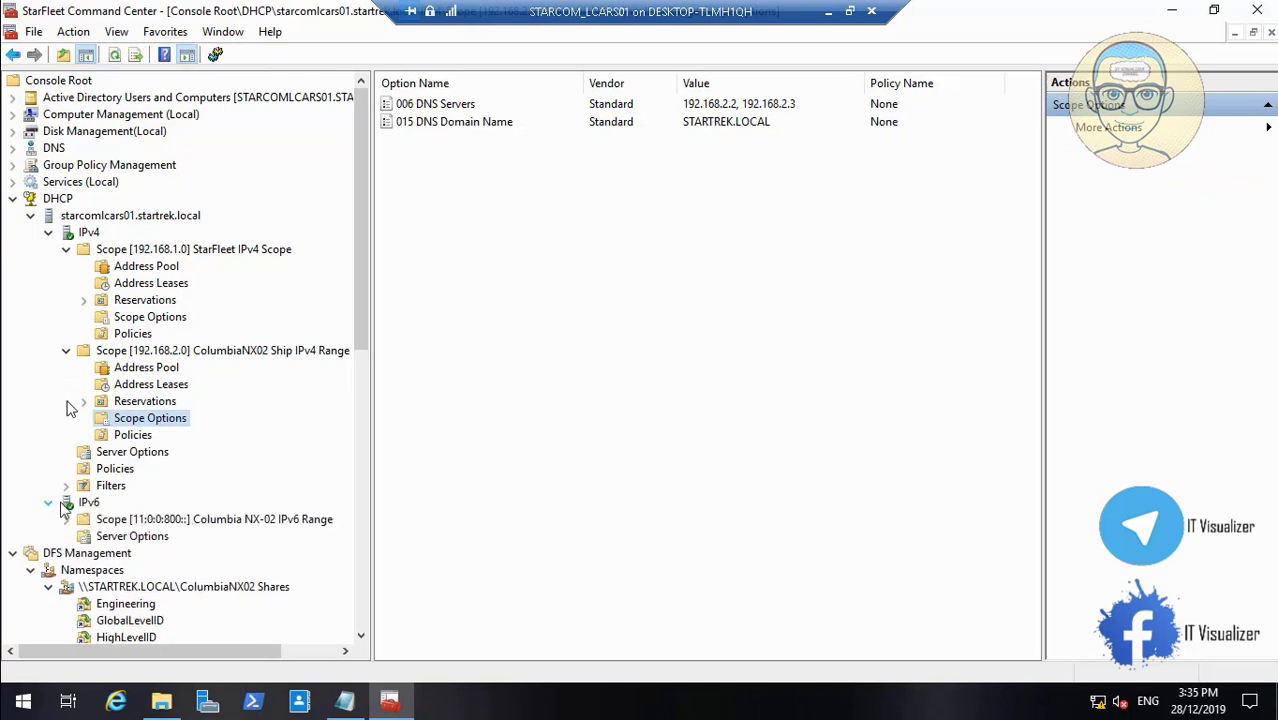
# Open the IPv6 DNS Recursive Name Server option for 11:0:0:800::3, then pause and exit full-screen playback
pyautogui.click(68, 519)
pyautogui.click(160, 587)
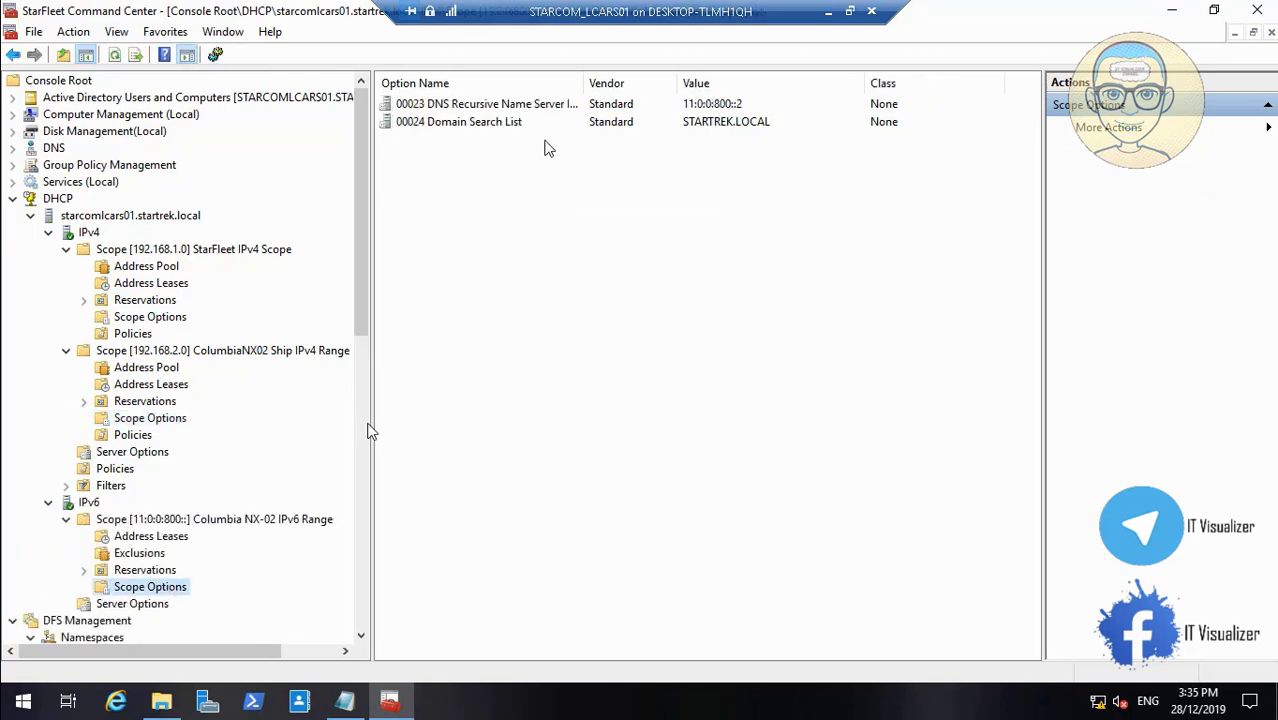
pyautogui.doubleClick(490, 106)
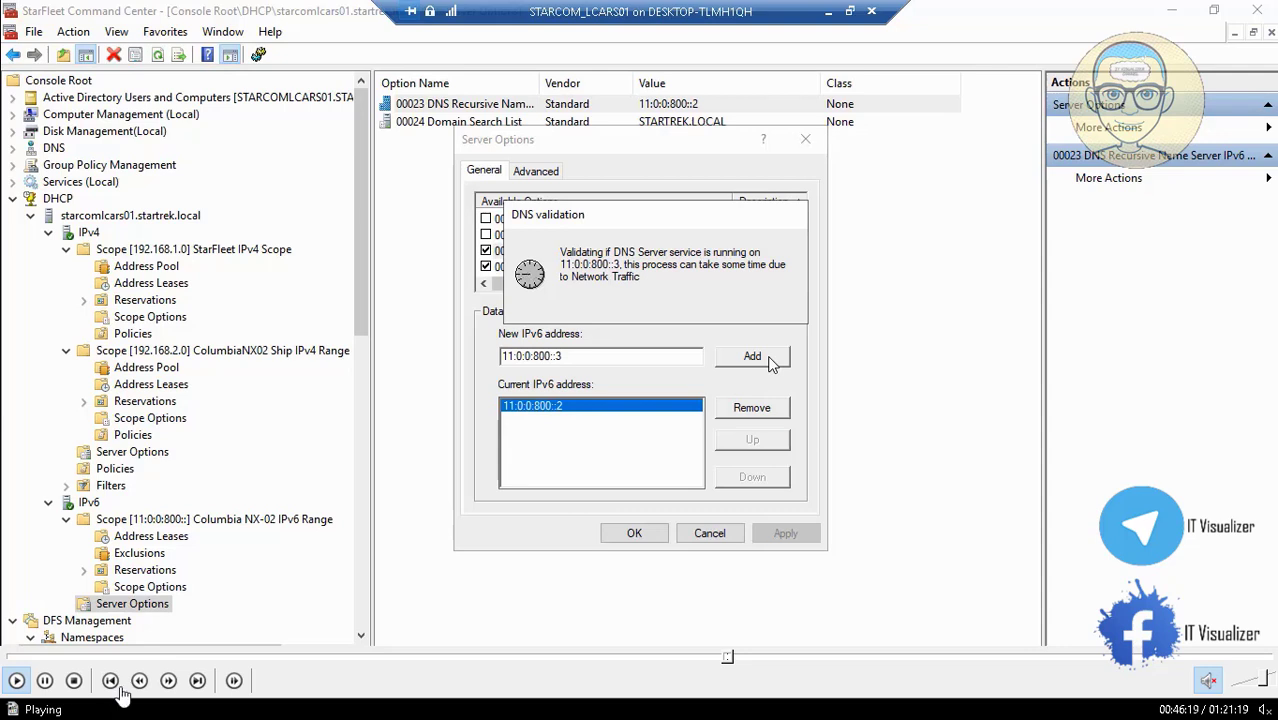
pyautogui.click(45, 680)
pyautogui.doubleClick(329, 344)
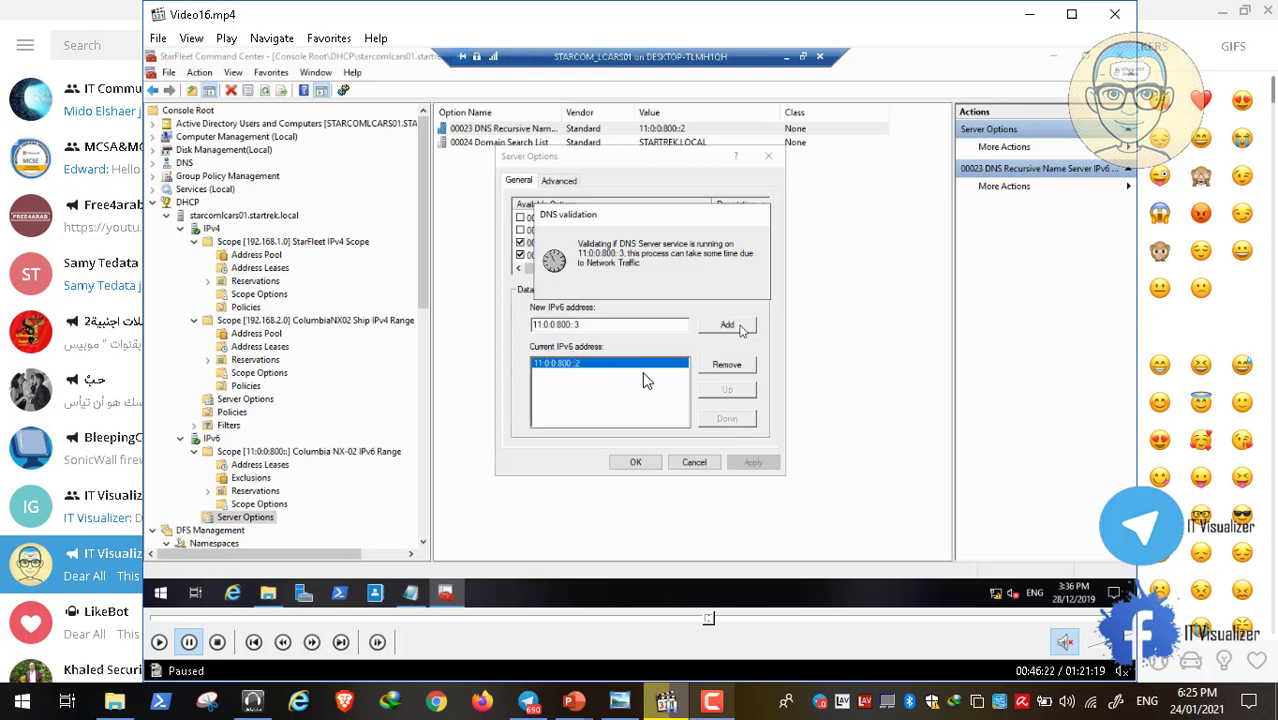
# Minimize the video player, Telegram and PowerPoint windows, then stop the screen recording
pyautogui.click(1029, 14)
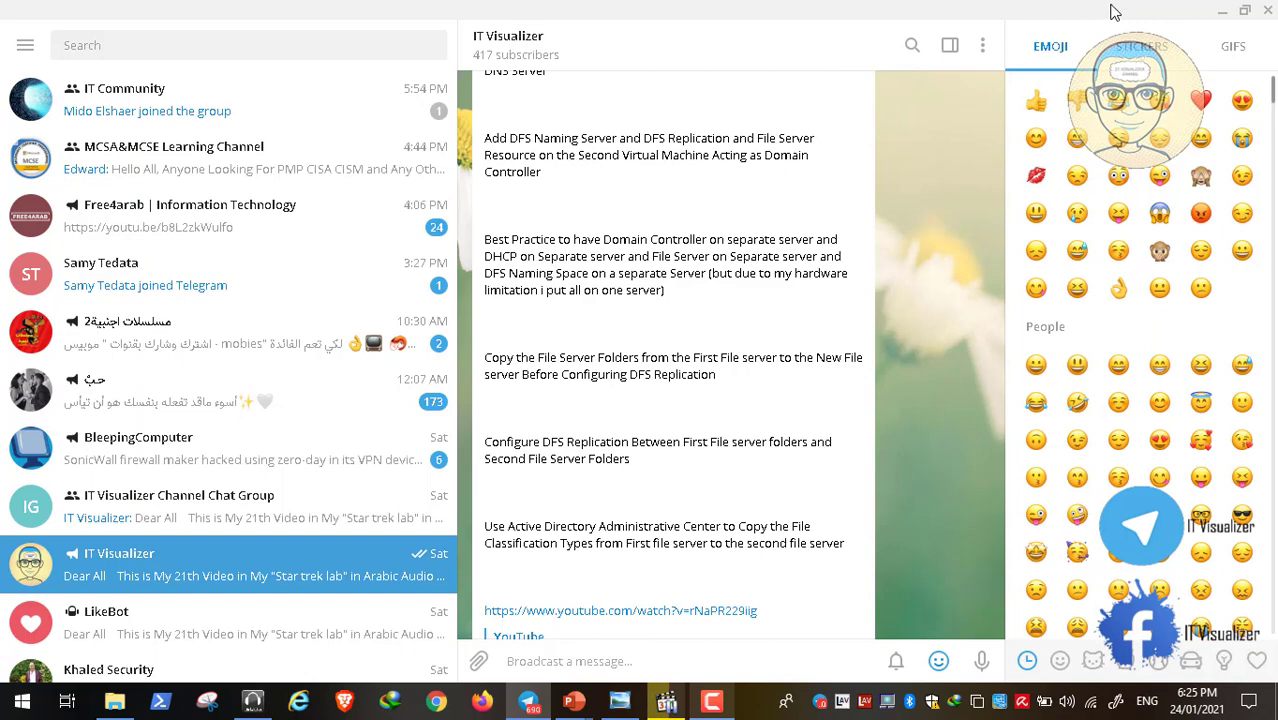
pyautogui.click(1222, 11)
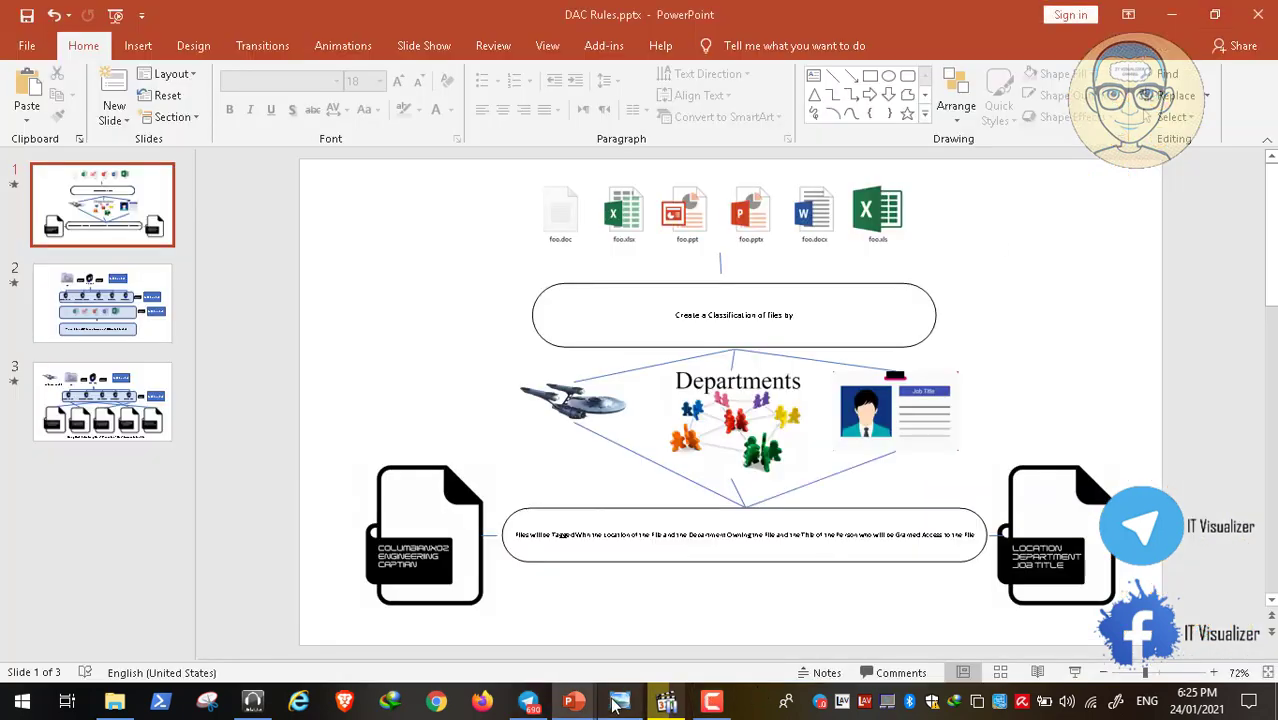
pyautogui.click(666, 702)
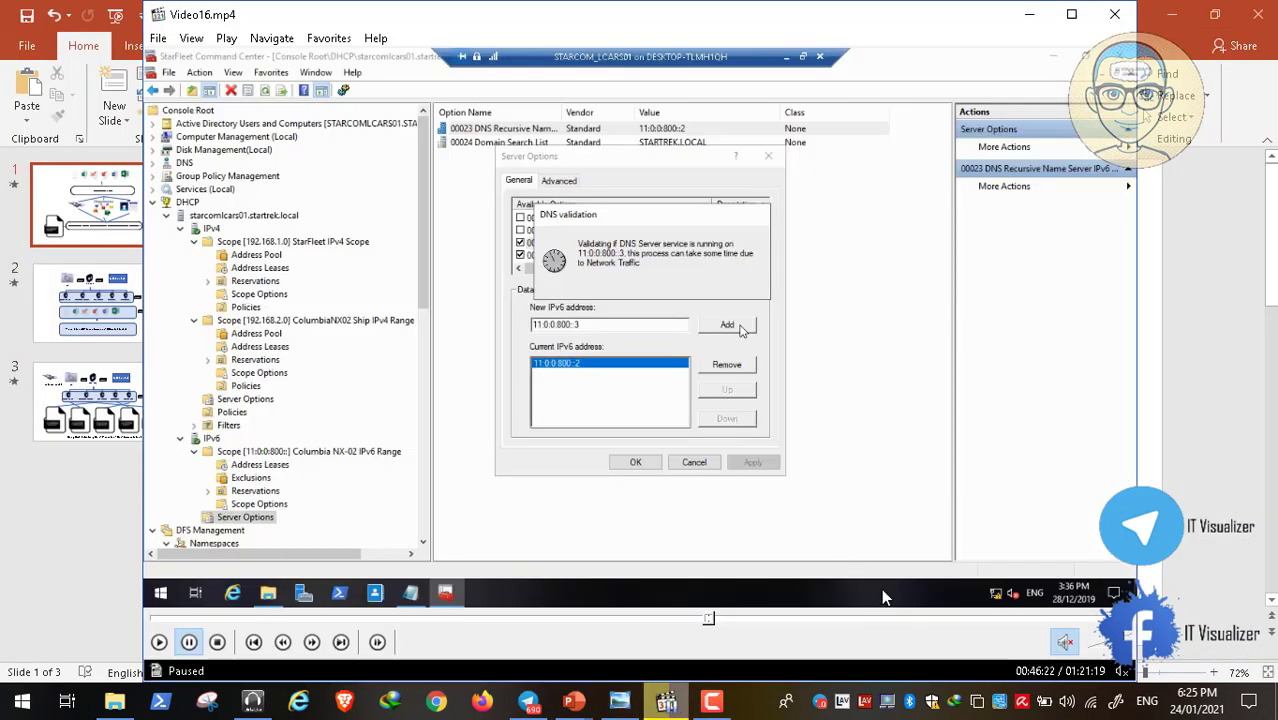
pyautogui.click(1038, 16)
pyautogui.click(1174, 14)
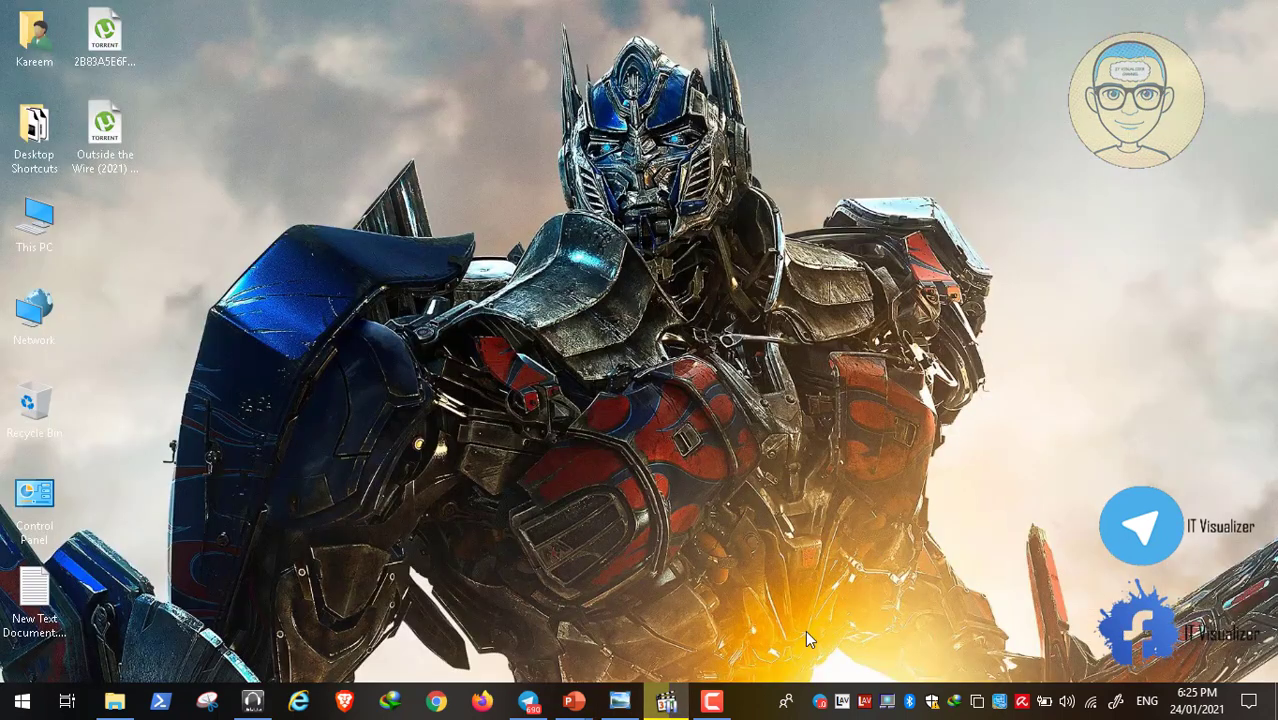
pyautogui.click(712, 702)
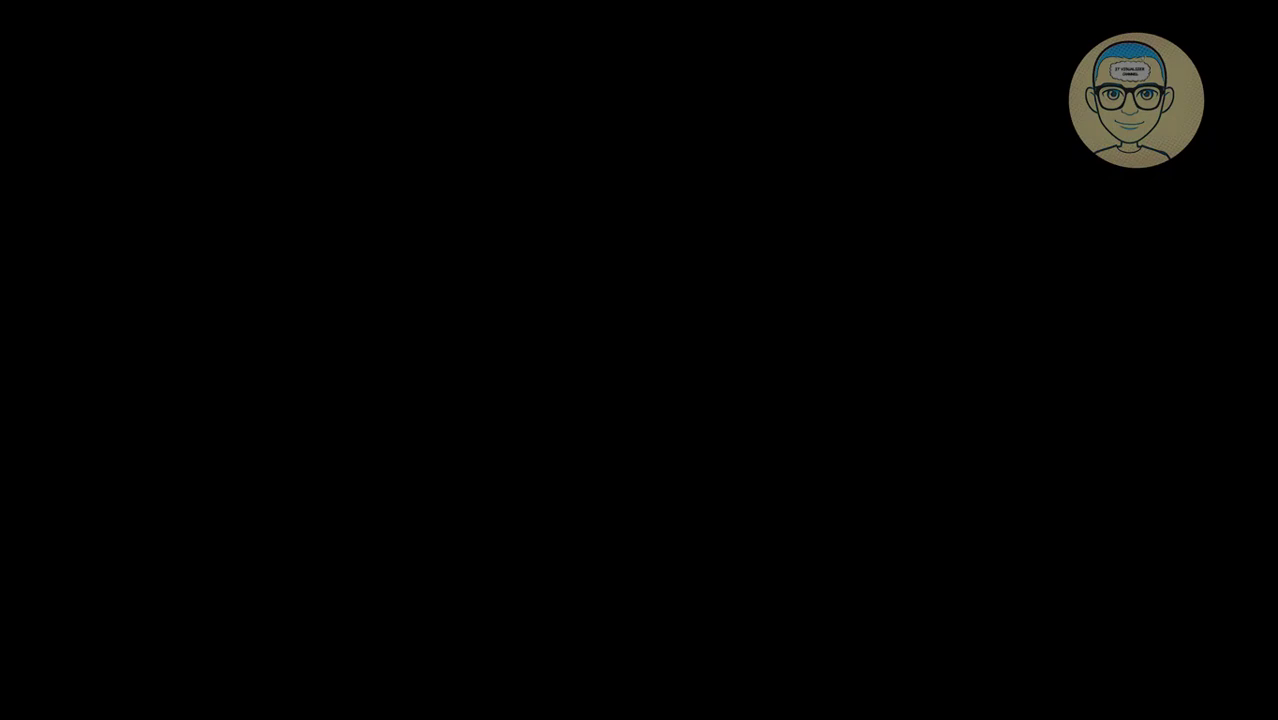